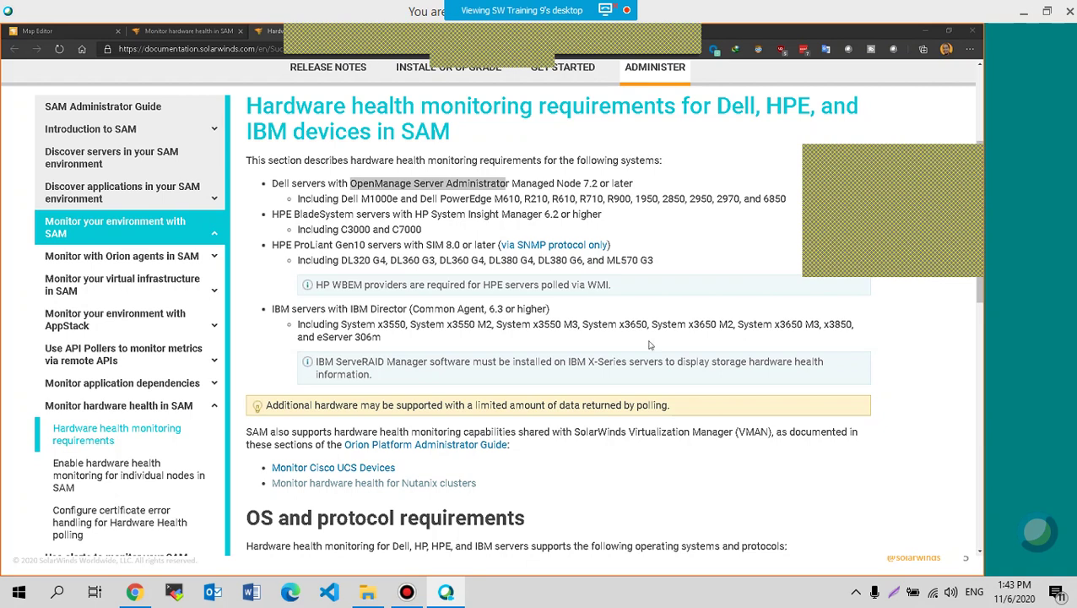
# Close the 'Hardware health monitoring requirements' tab and view the 'Monitor hardware health in SAM' page
pyautogui.click(365, 31)
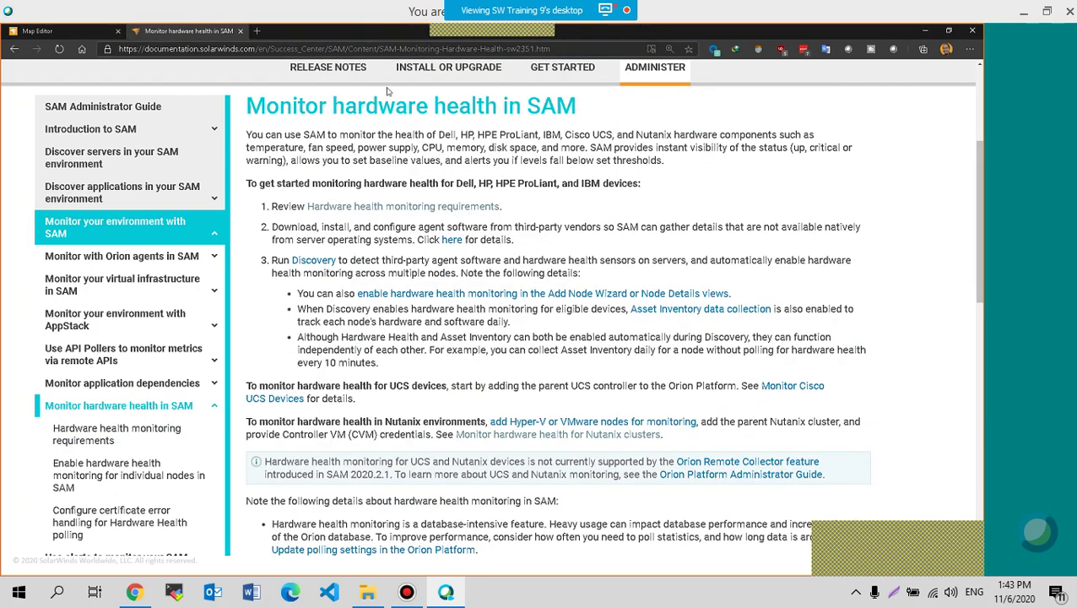
pyautogui.scroll(-3, 406, 363)
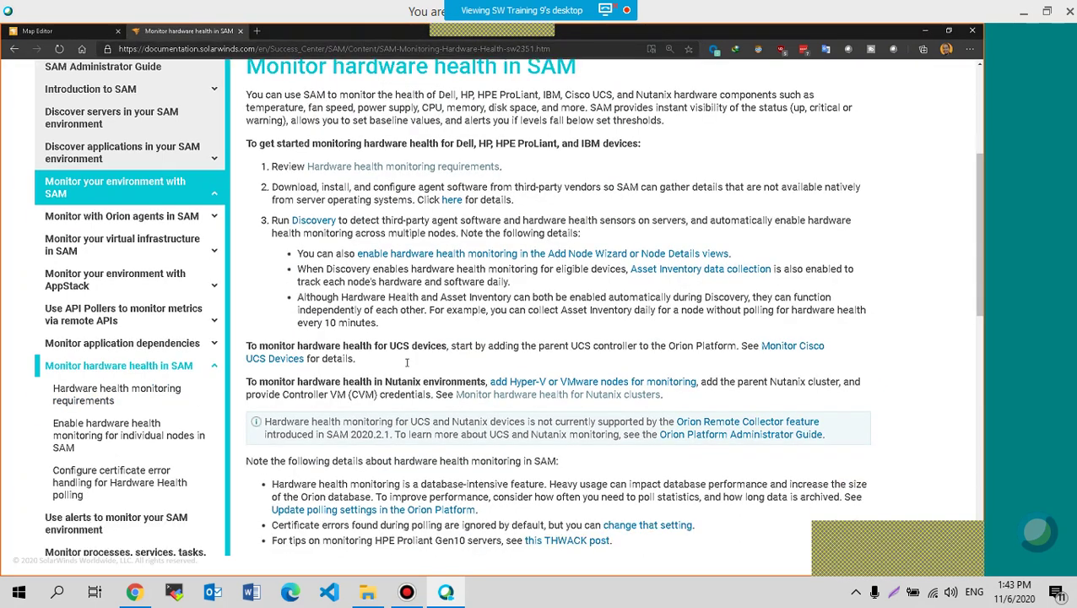
pyautogui.scroll(3, 406, 363)
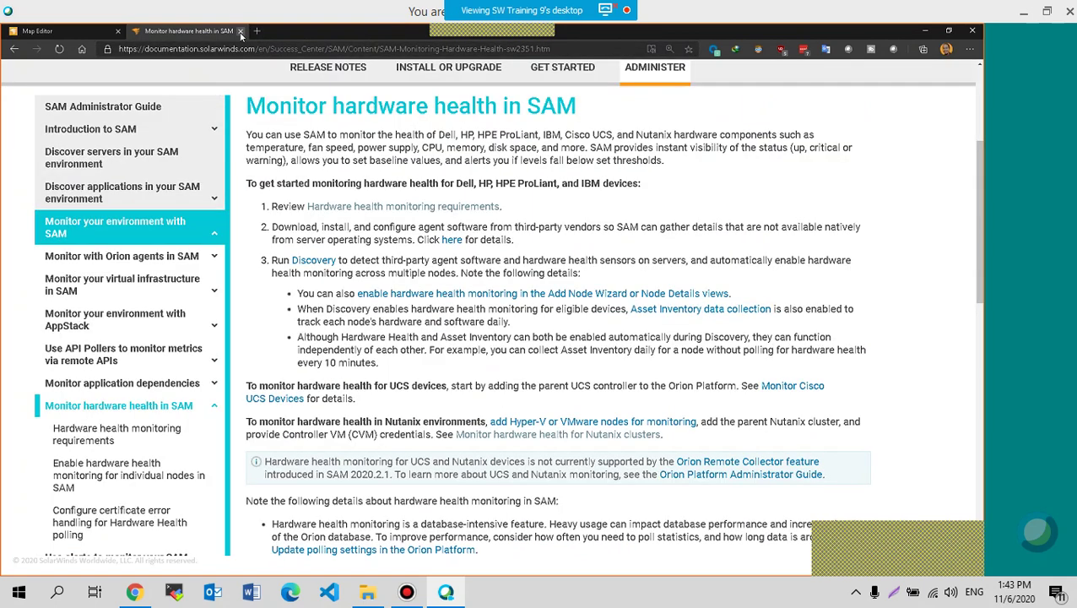
# Close the docs tab, stay signed in, leave the unsaved map and sign back in to Orion
pyautogui.click(240, 31)
pyautogui.click(654, 341)
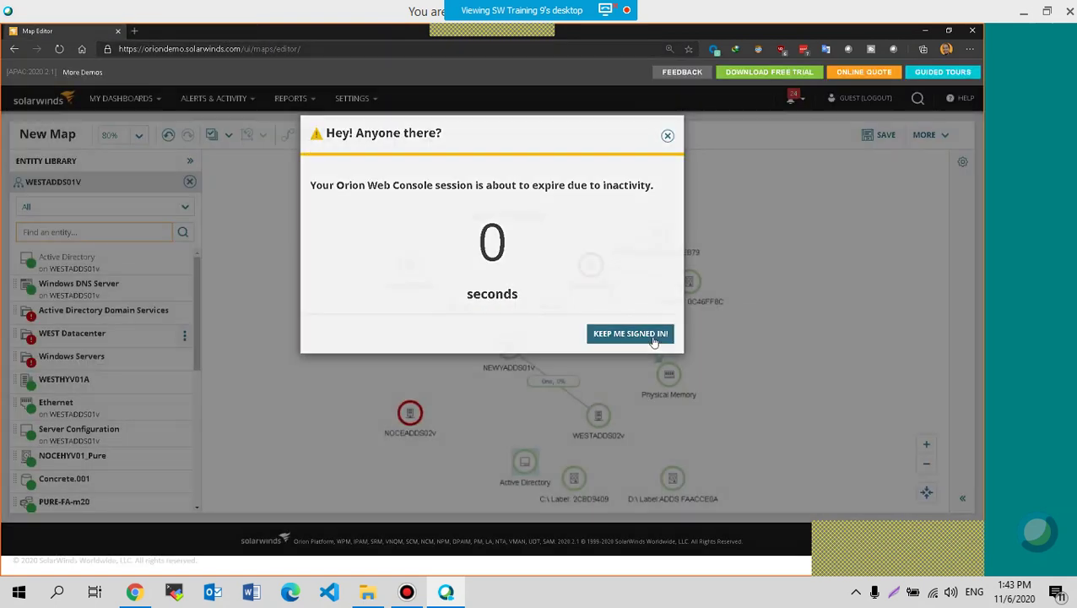
pyautogui.click(40, 100)
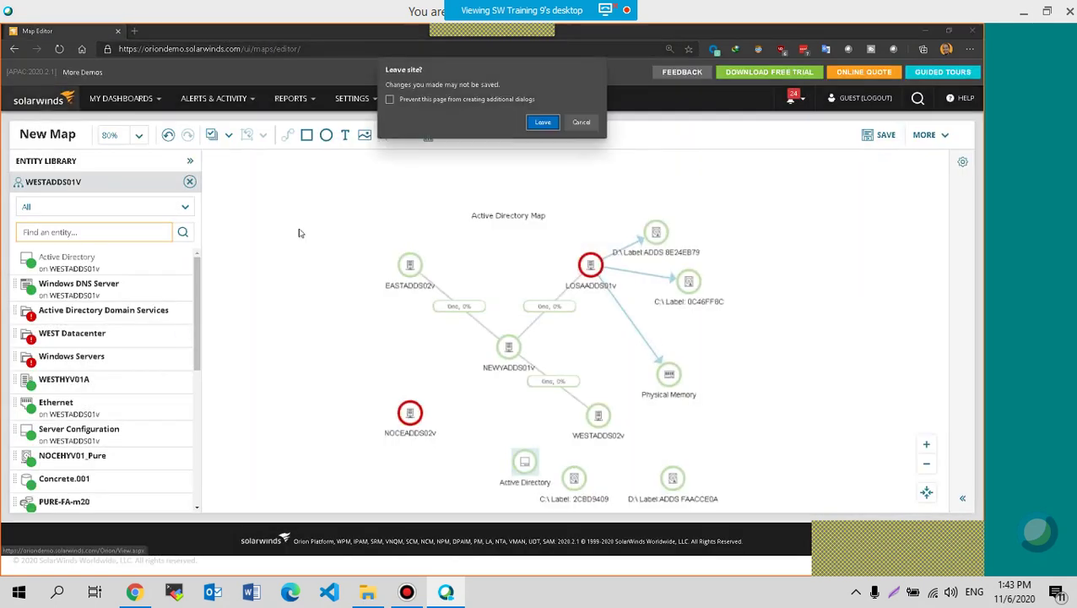
pyautogui.click(541, 125)
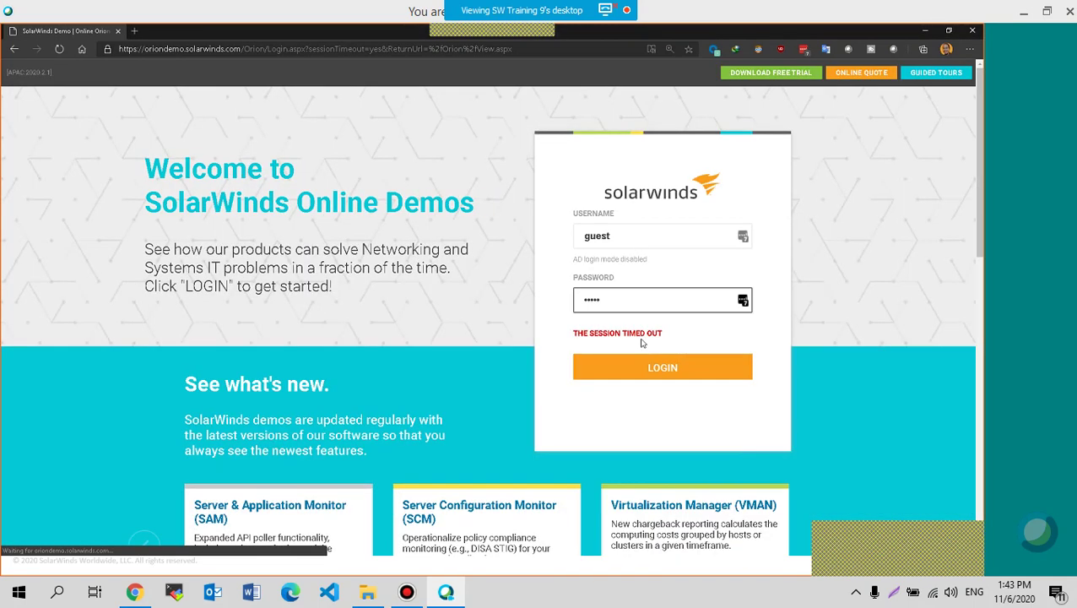
pyautogui.click(651, 371)
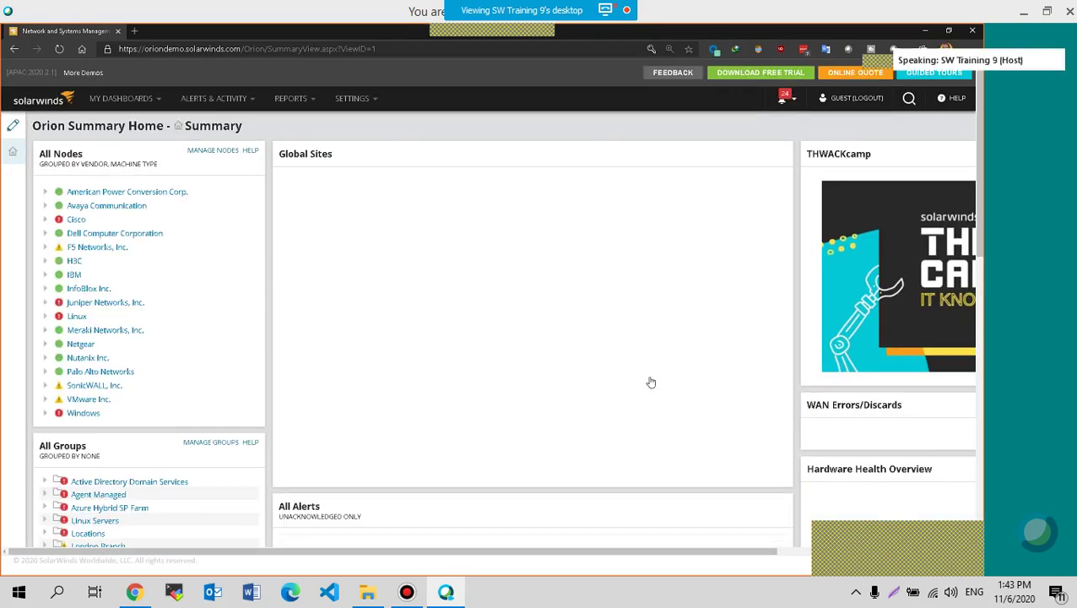
# In All Nodes, browse the Dell group, then expand Windows to list its 2019 and 2016 Server nodes
pyautogui.click(51, 234)
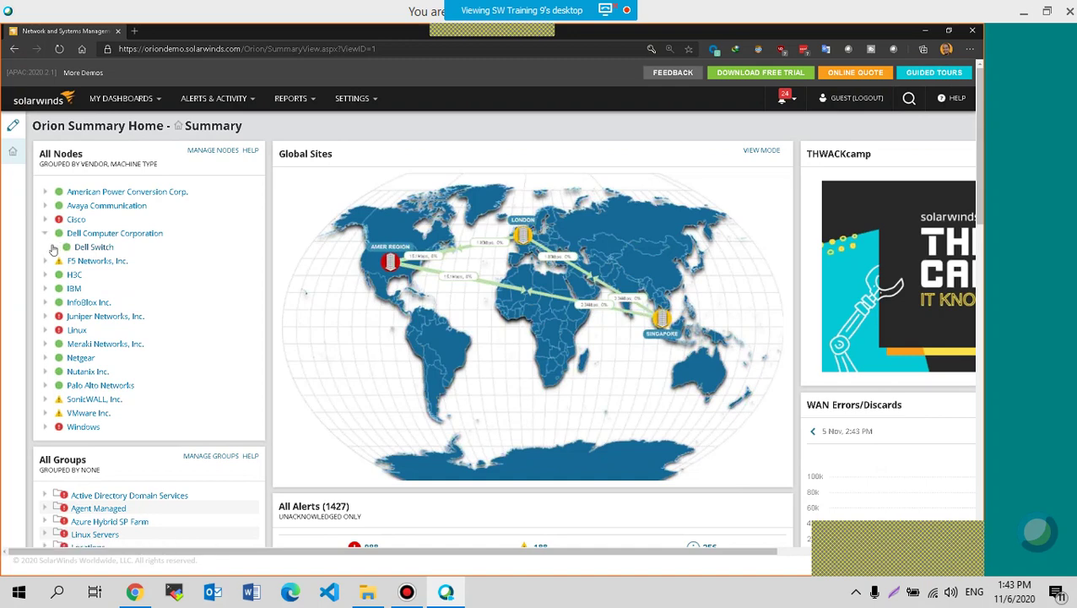
pyautogui.click(53, 246)
pyautogui.click(44, 234)
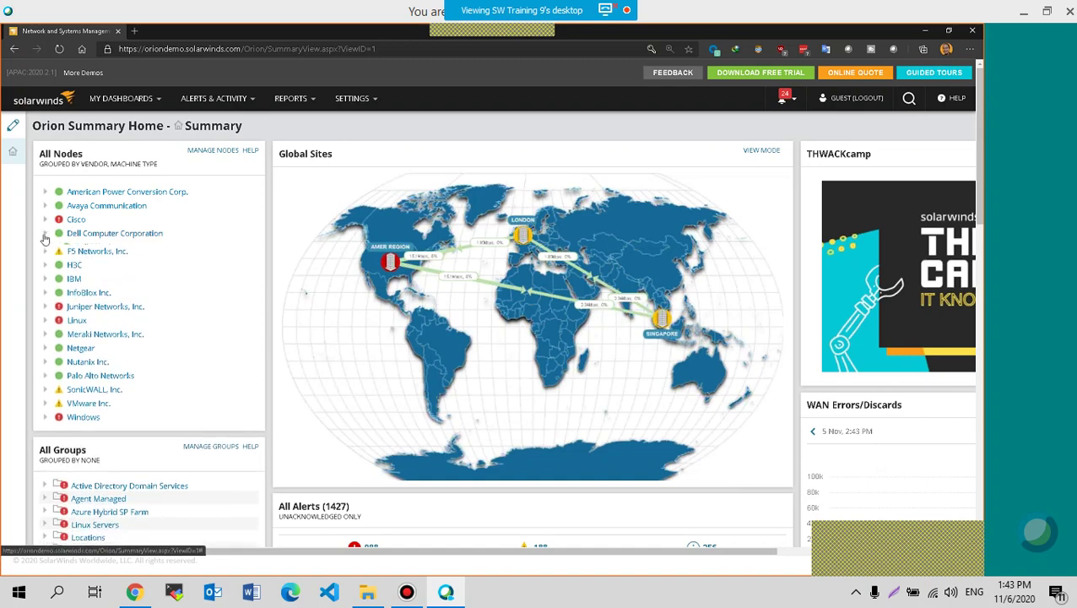
pyautogui.click(45, 416)
pyautogui.scroll(-1, 41, 414)
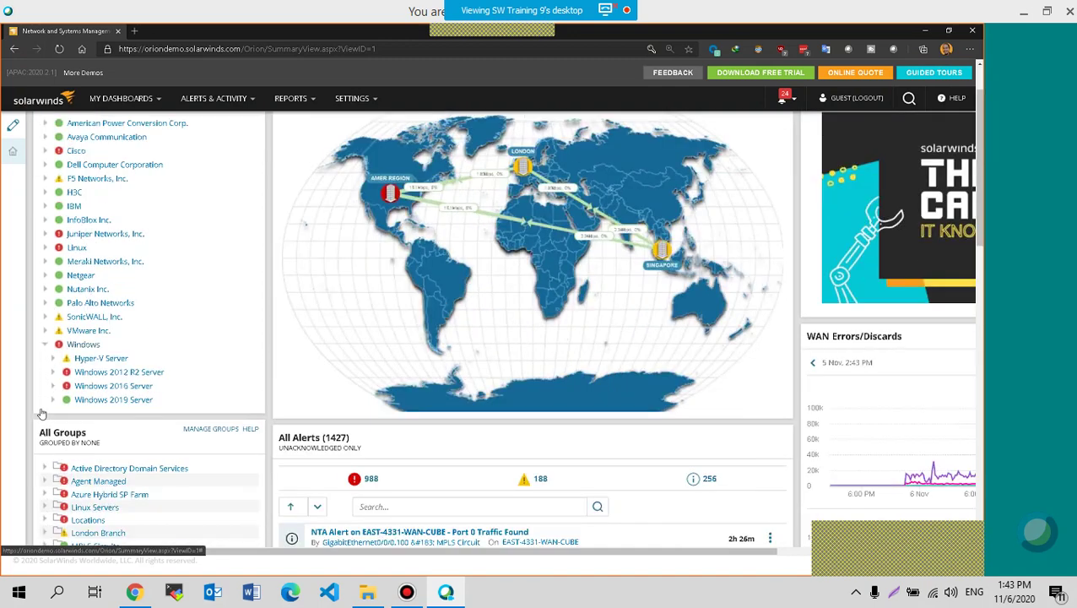
pyautogui.scroll(-2, 42, 413)
pyautogui.click(54, 249)
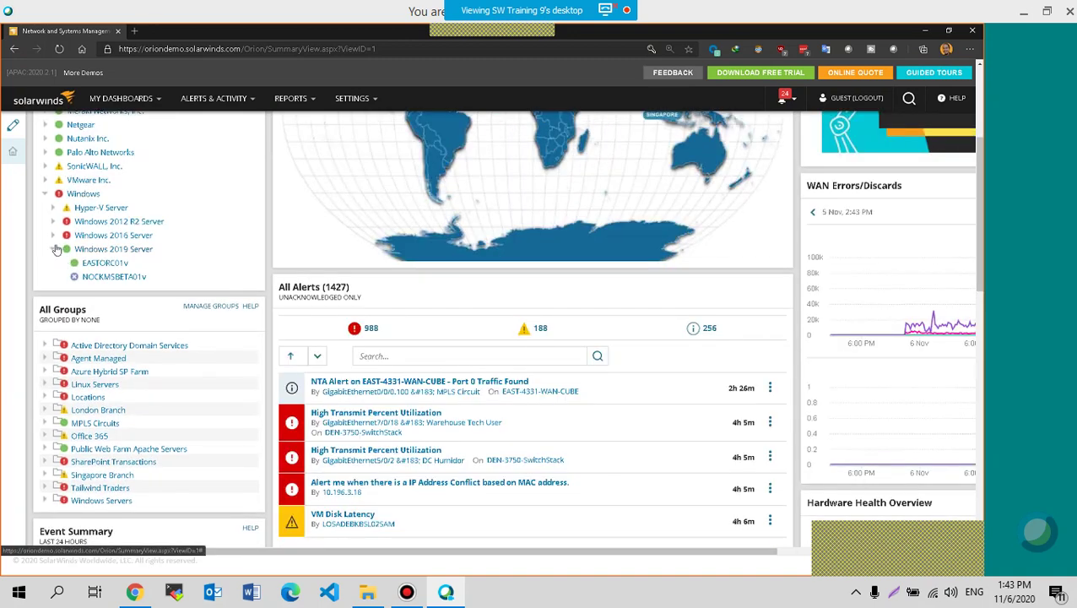
pyautogui.click(54, 235)
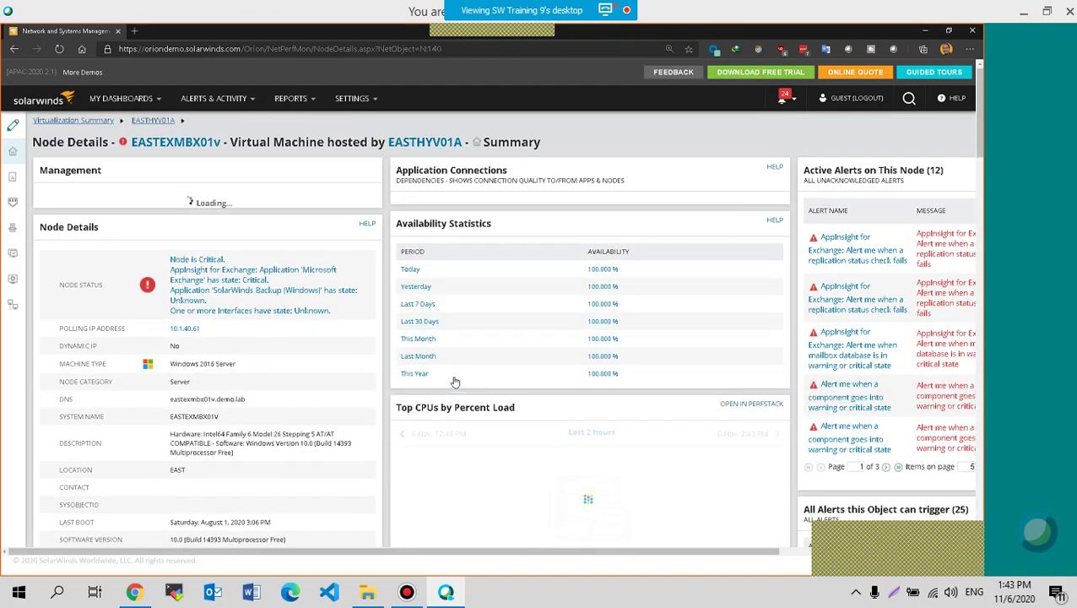
# Scroll through the Node Details page of virtual machine EASTEXMBX01v
pyautogui.scroll(-3, 455, 382)
pyautogui.scroll(-10, 455, 382)
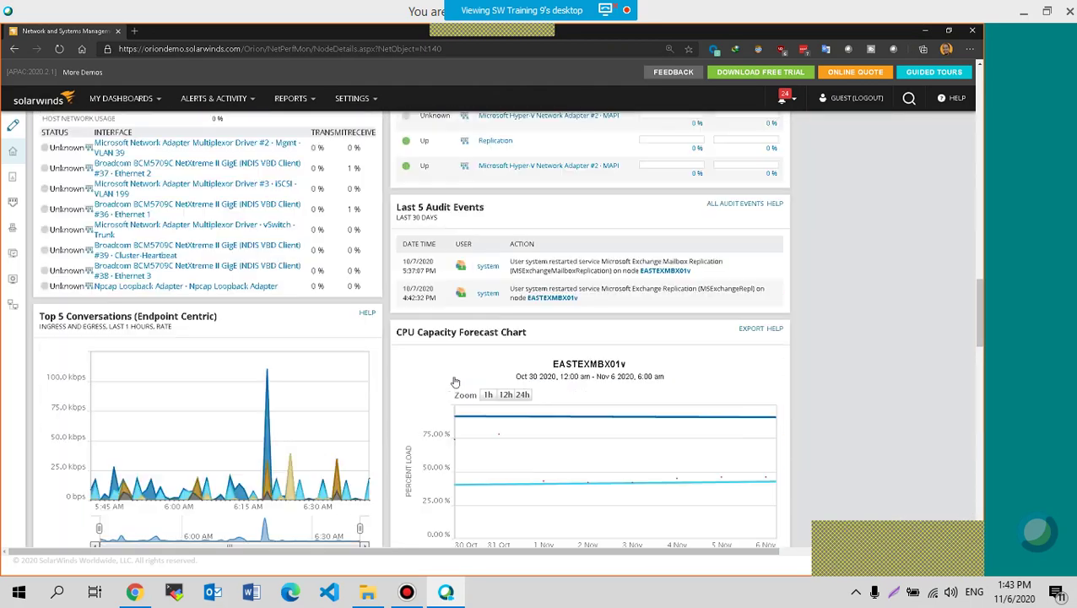
pyautogui.scroll(5, 455, 383)
pyautogui.scroll(5, 455, 382)
# Review EASTEXMBX01v's Asset Inventory, then go to its hosting server EASTHYV01A
pyautogui.click(72, 228)
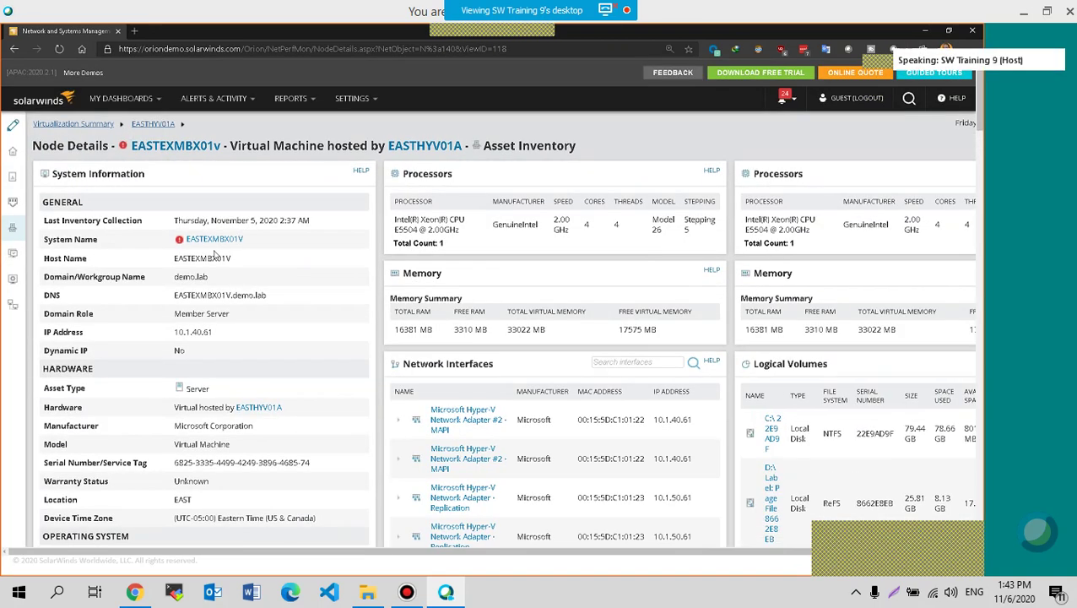
pyautogui.scroll(-3, 214, 262)
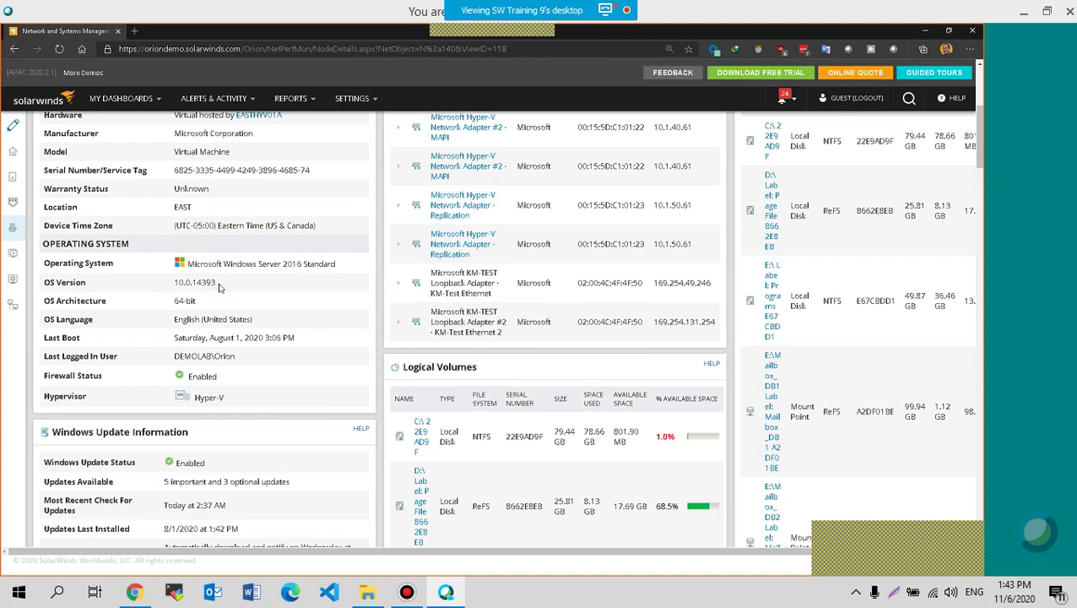
pyautogui.scroll(3, 334, 344)
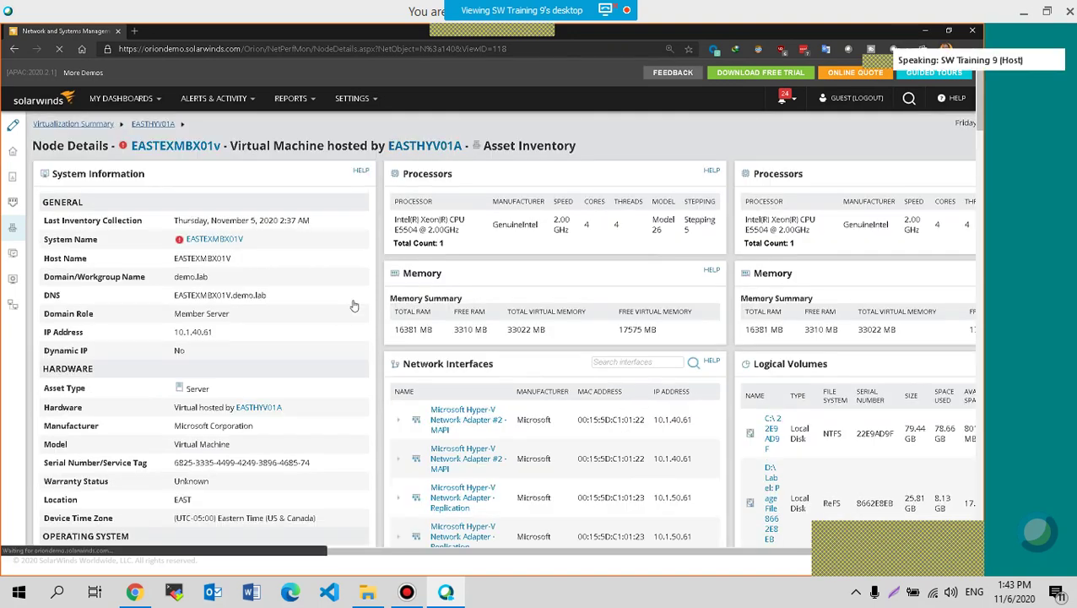
pyautogui.click(272, 409)
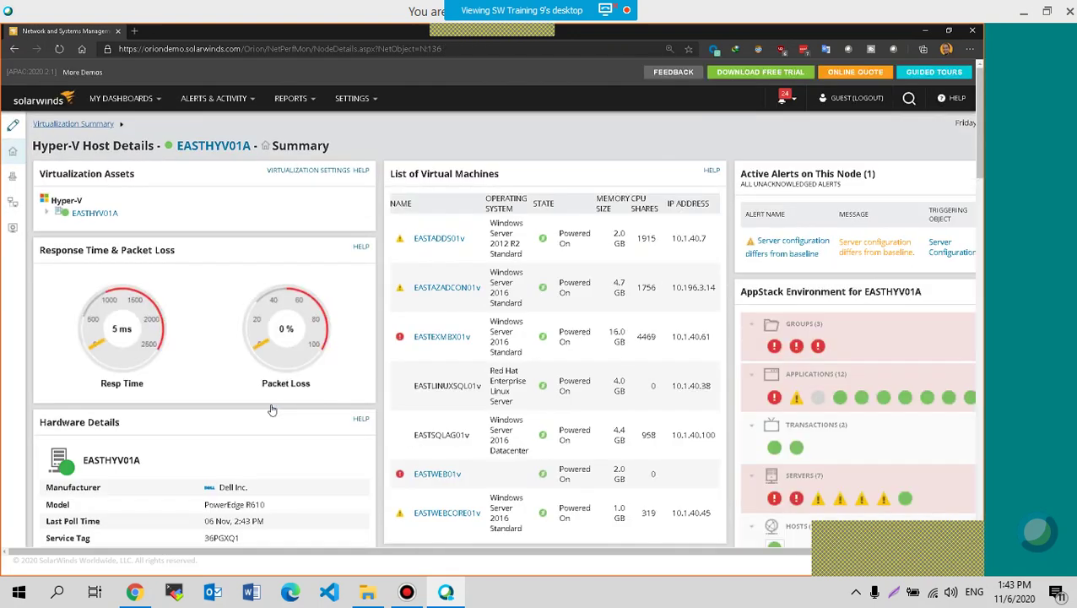
# Scroll to EASTHYV01A's Hardware Details and highlight the PowerEdge R610 model
pyautogui.scroll(-2, 272, 410)
pyautogui.moveTo(202, 358); pyautogui.dragTo(272, 365)
pyautogui.moveTo(205, 358); pyautogui.dragTo(265, 359)
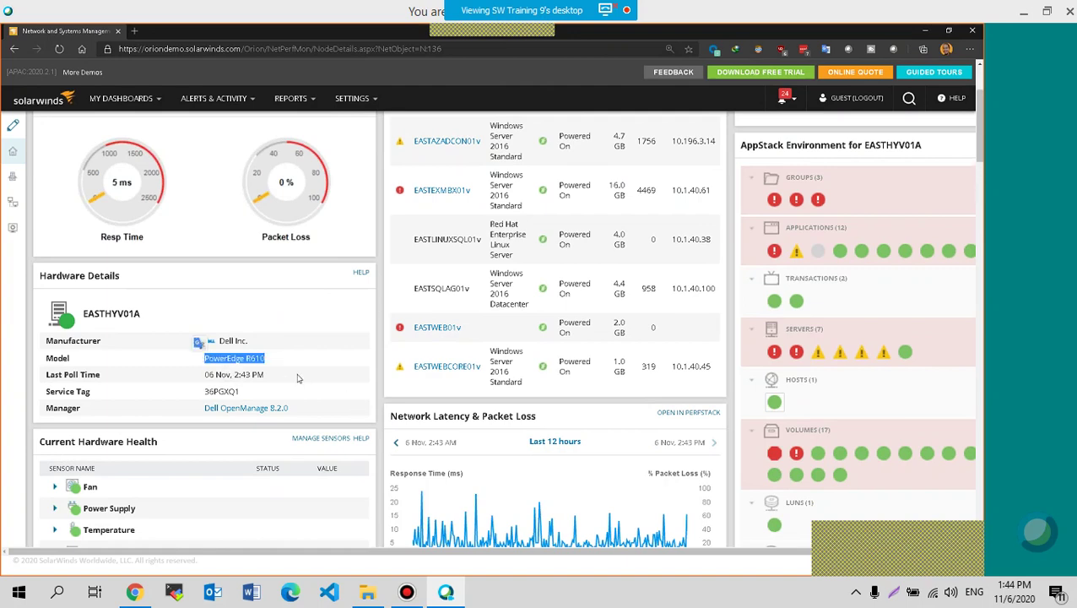
pyautogui.scroll(2, 275, 368)
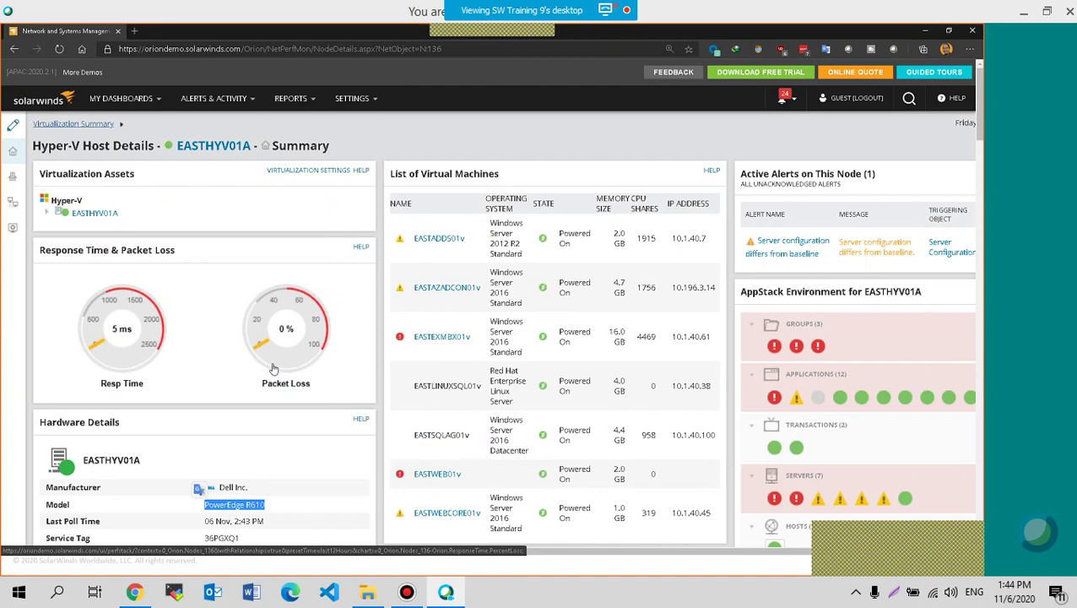
pyautogui.scroll(-1, 248, 414)
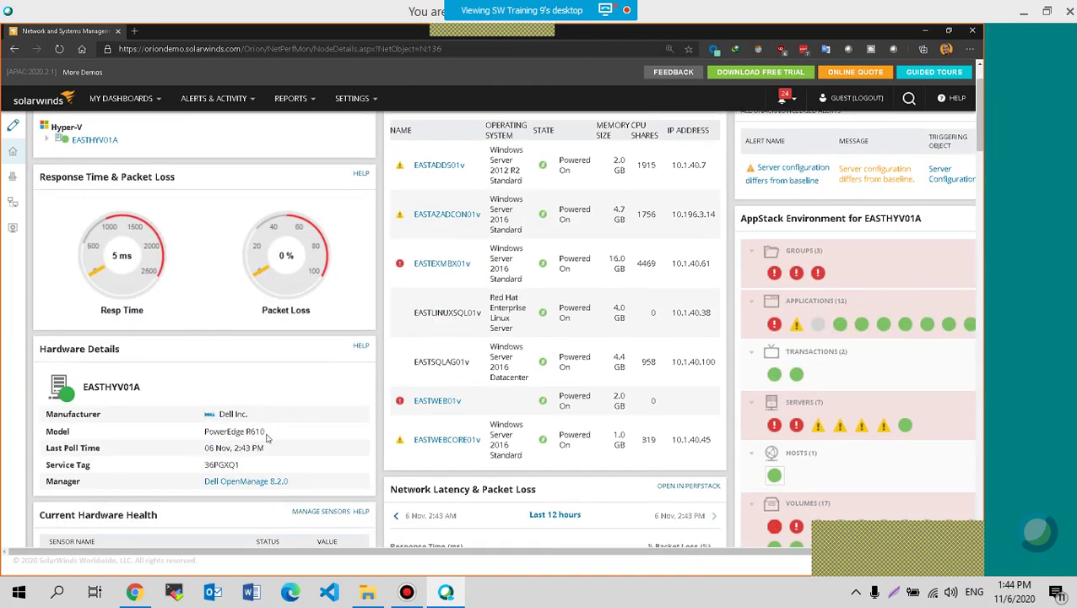
pyautogui.moveTo(269, 435); pyautogui.dragTo(202, 423)
pyautogui.click(321, 465)
# Highlight the Dell OpenManage 8.2.0 manager value and the Current Hardware Health heading
pyautogui.scroll(-2, 321, 465)
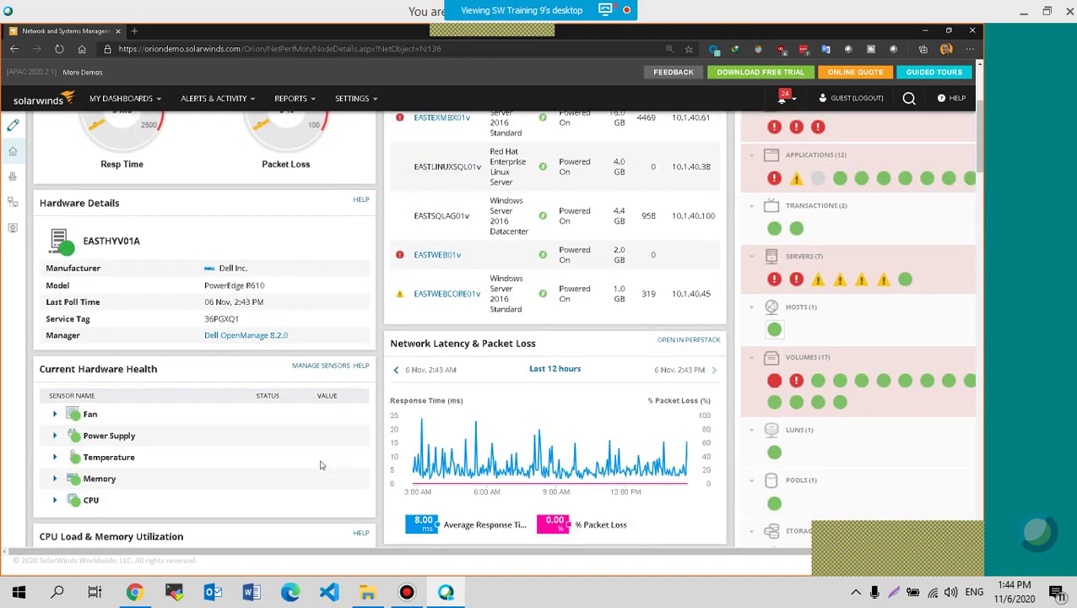
pyautogui.scroll(3, 320, 465)
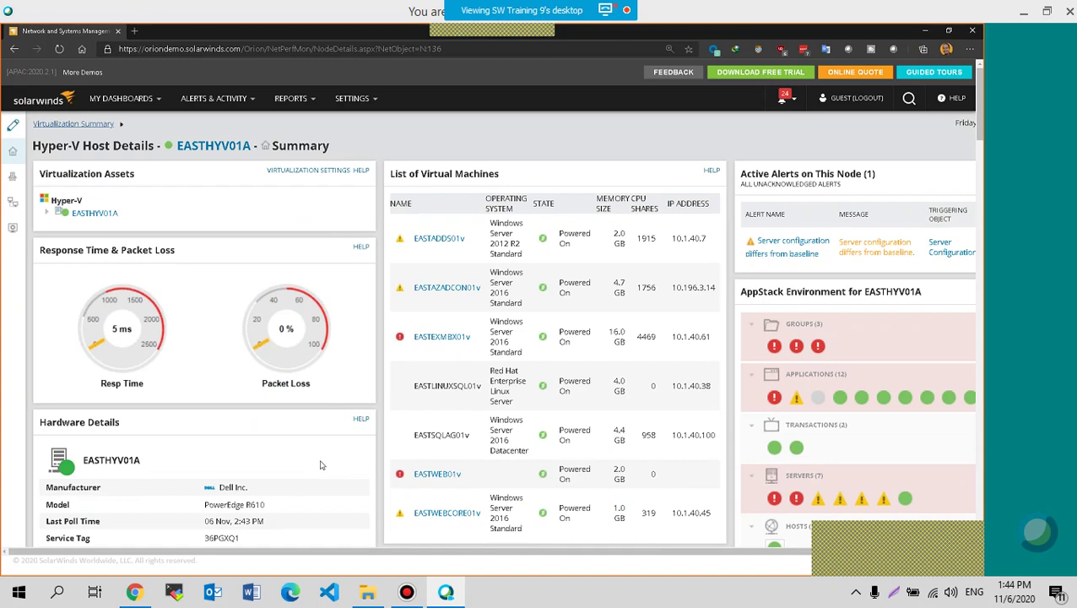
pyautogui.scroll(-3, 321, 465)
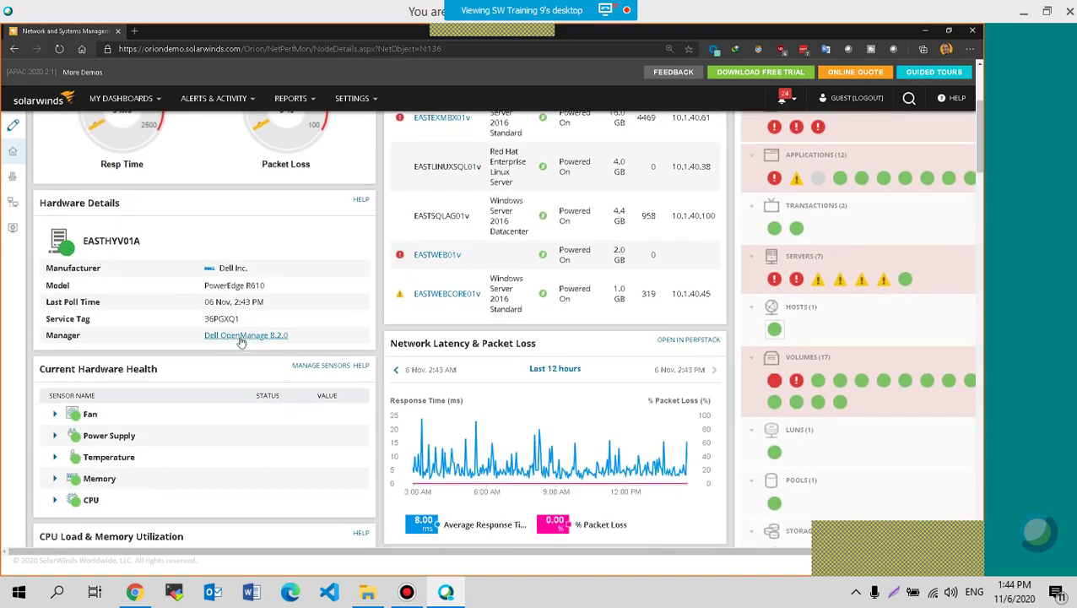
pyautogui.moveTo(295, 337); pyautogui.dragTo(198, 340)
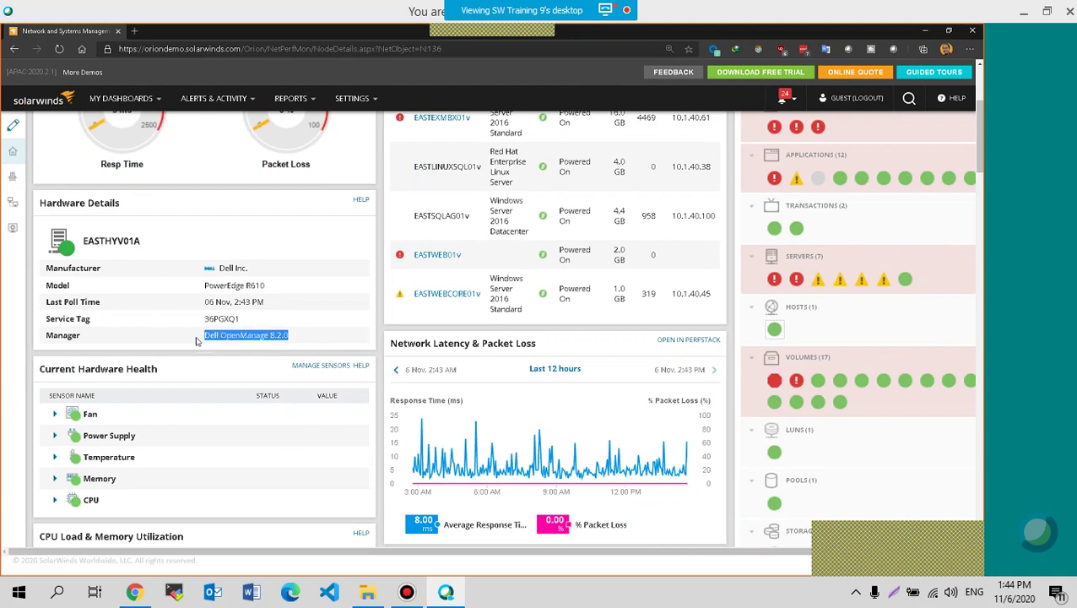
pyautogui.click(146, 341)
pyautogui.scroll(-1, 146, 341)
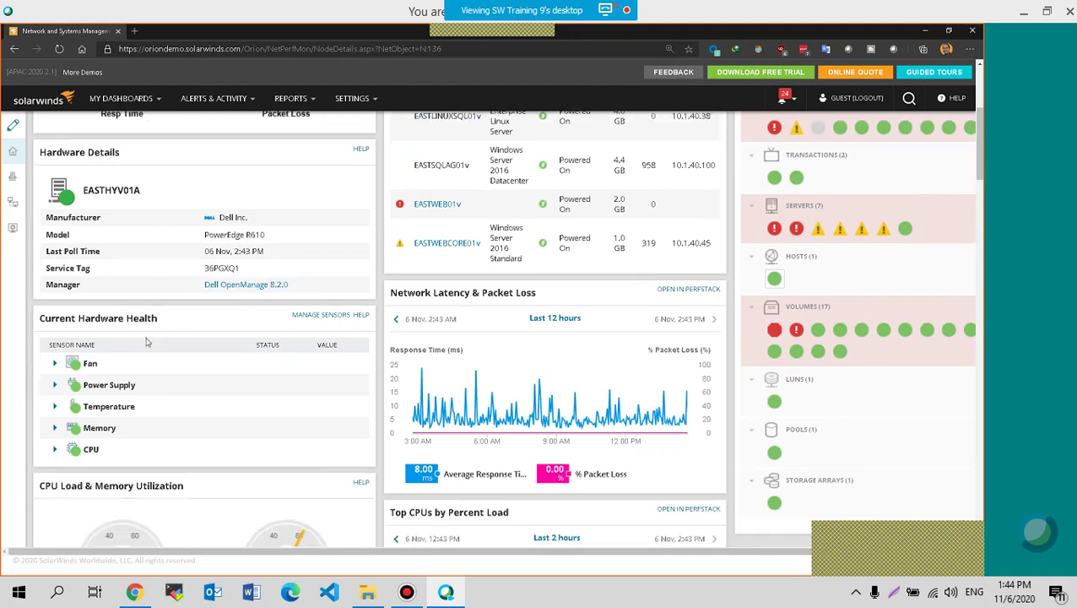
pyautogui.tripleClick(286, 282)
pyautogui.moveTo(313, 261); pyautogui.dragTo(120, 262)
pyautogui.moveTo(162, 298); pyautogui.dragTo(38, 304)
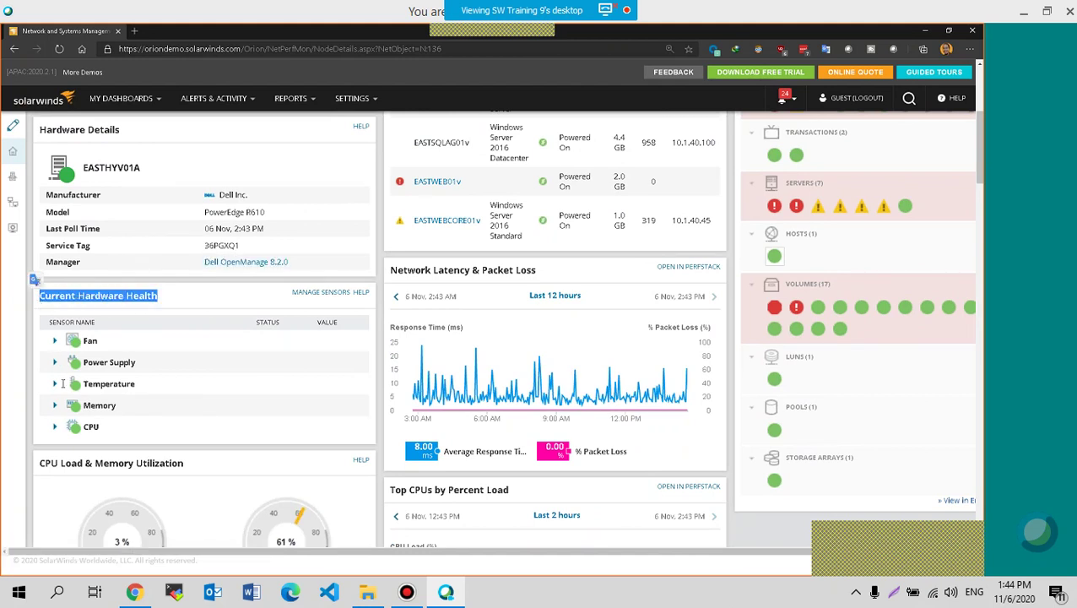
pyautogui.scroll(-1, 62, 383)
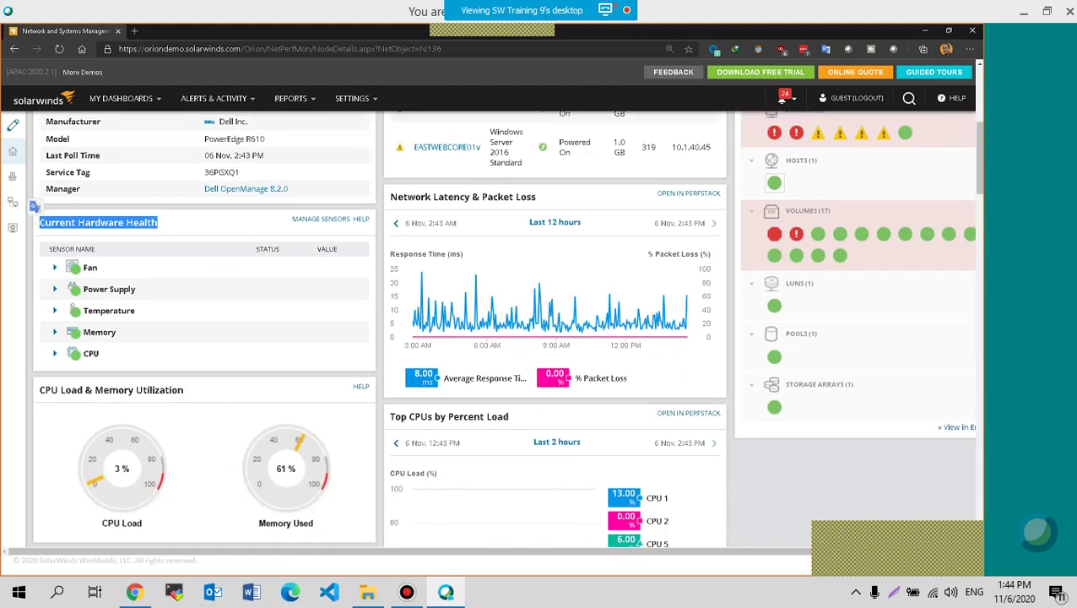
# Expand the Fan sensors and show all twelve fans, including FAN MOD 6A and 6B
pyautogui.click(54, 268)
pyautogui.scroll(-1, 67, 311)
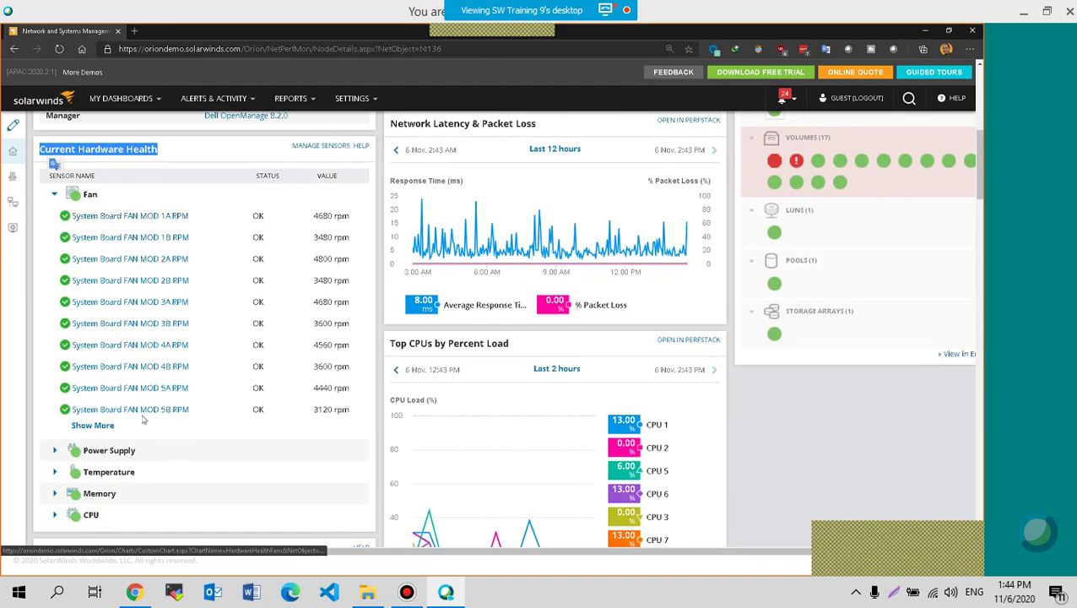
pyautogui.click(101, 425)
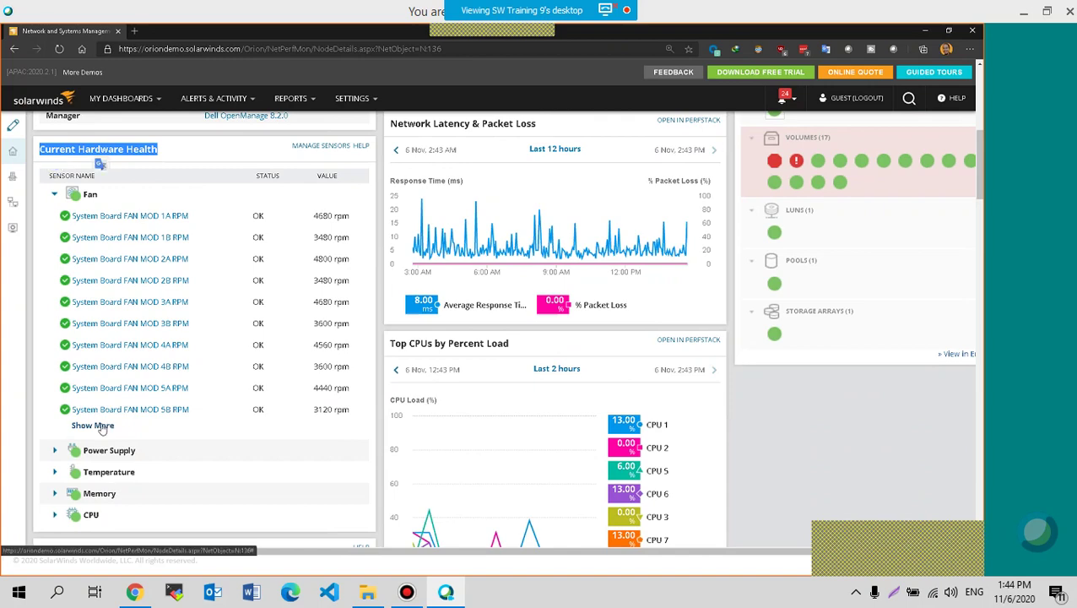
pyautogui.scroll(-1, 103, 427)
pyautogui.scroll(5, 104, 426)
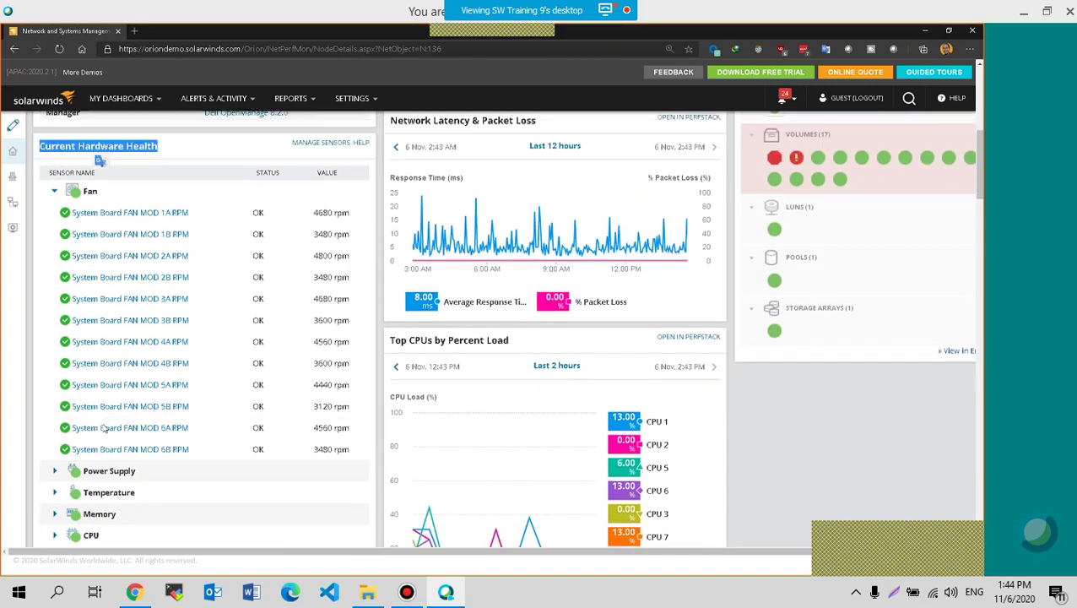
pyautogui.scroll(1, 103, 419)
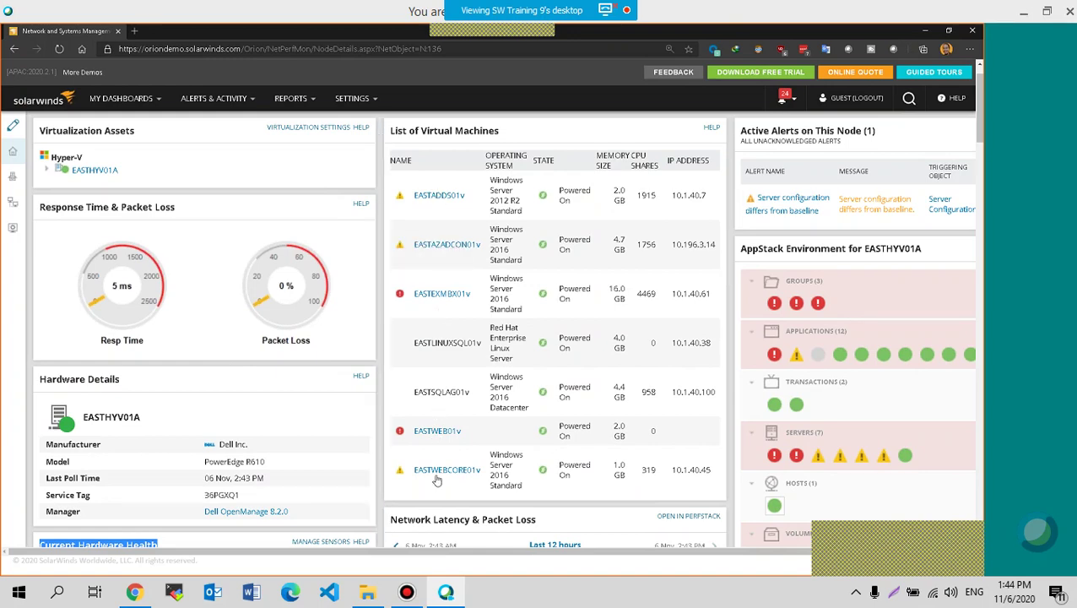
pyautogui.scroll(1, 453, 226)
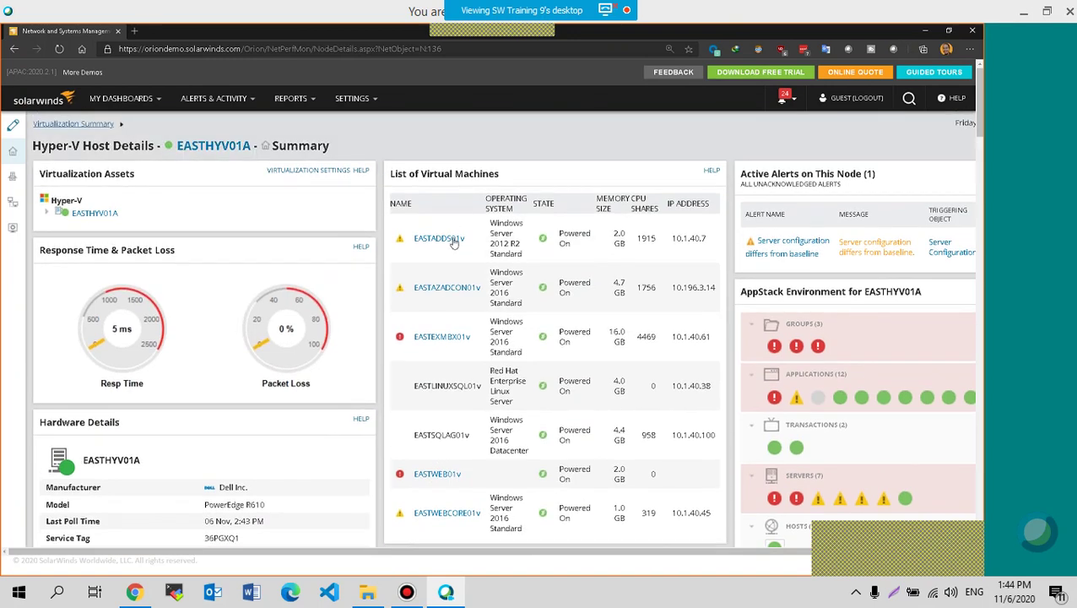
pyautogui.scroll(-1, 463, 278)
pyautogui.scroll(-4, 466, 287)
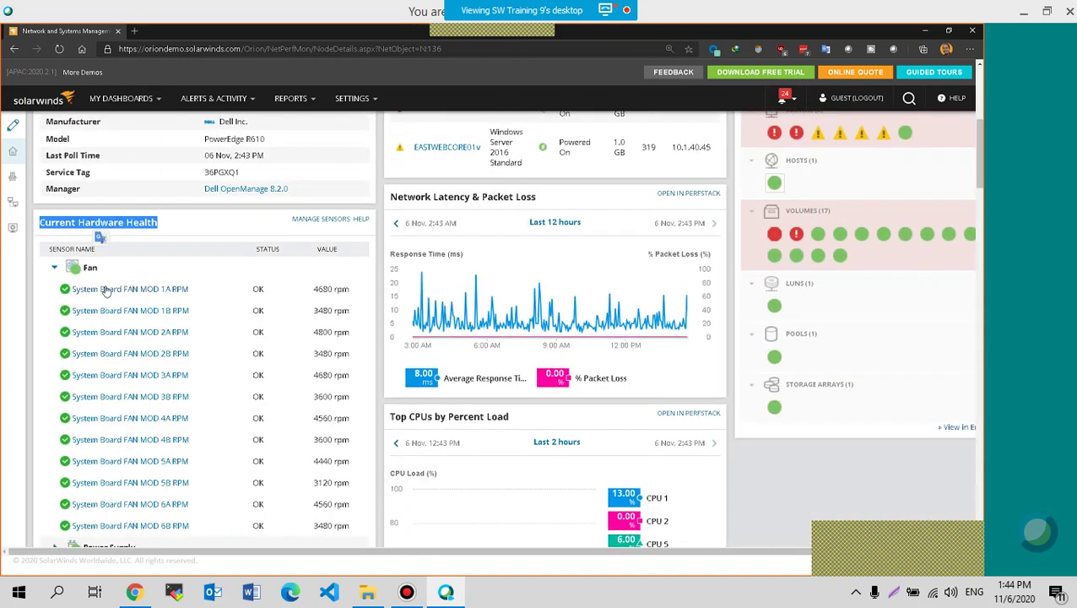
pyautogui.scroll(-3, 76, 338)
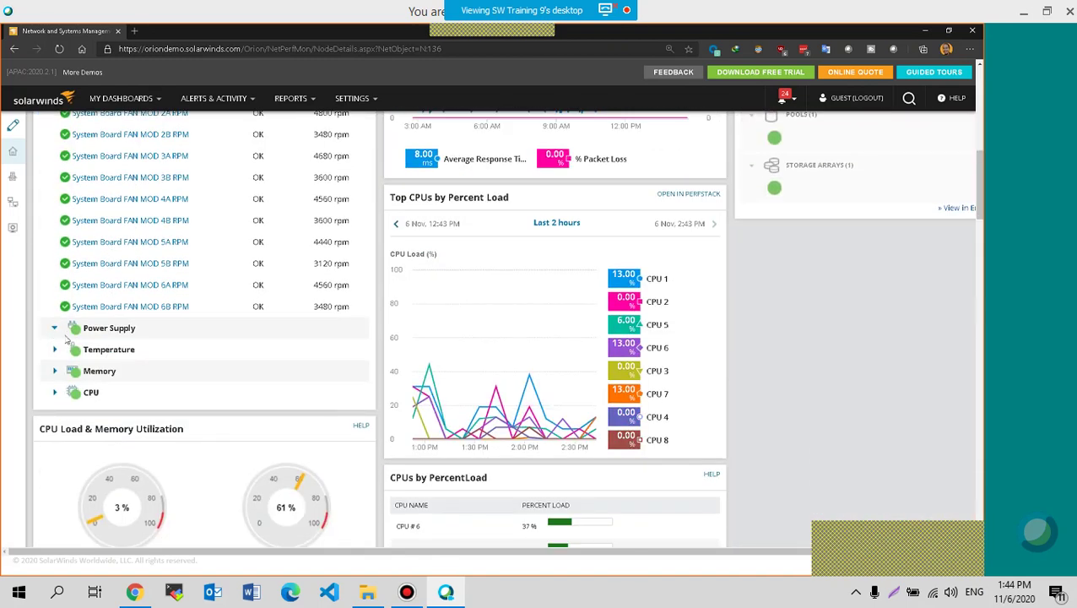
# Expand Power Supply and highlight its OK readings, including 400 mA, 206 V and 203 W
pyautogui.click(54, 329)
pyautogui.scroll(-1, 148, 365)
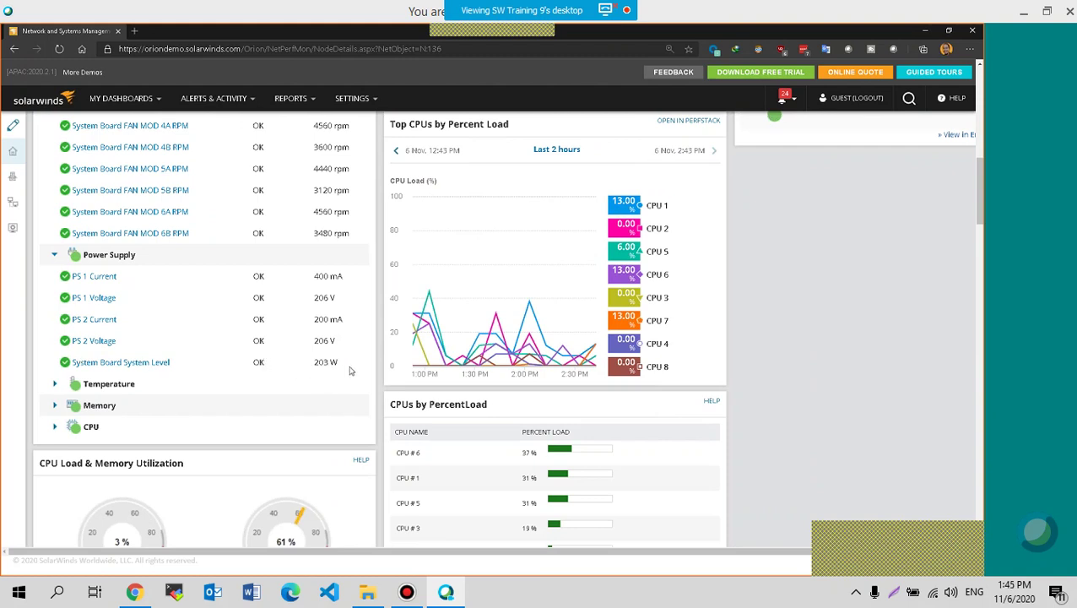
pyautogui.moveTo(350, 372); pyautogui.dragTo(49, 275)
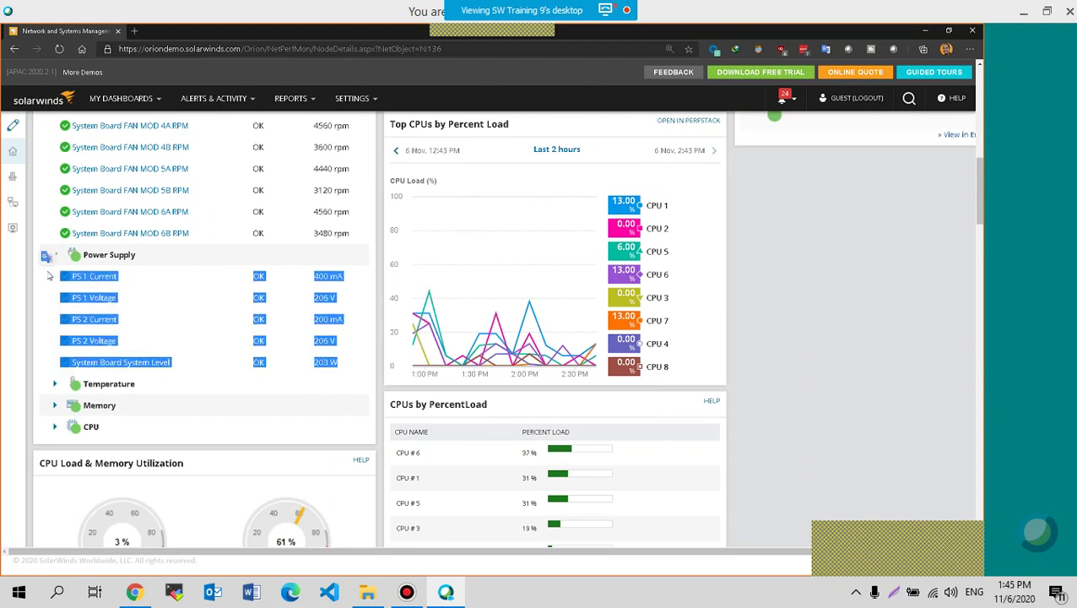
pyautogui.click(49, 275)
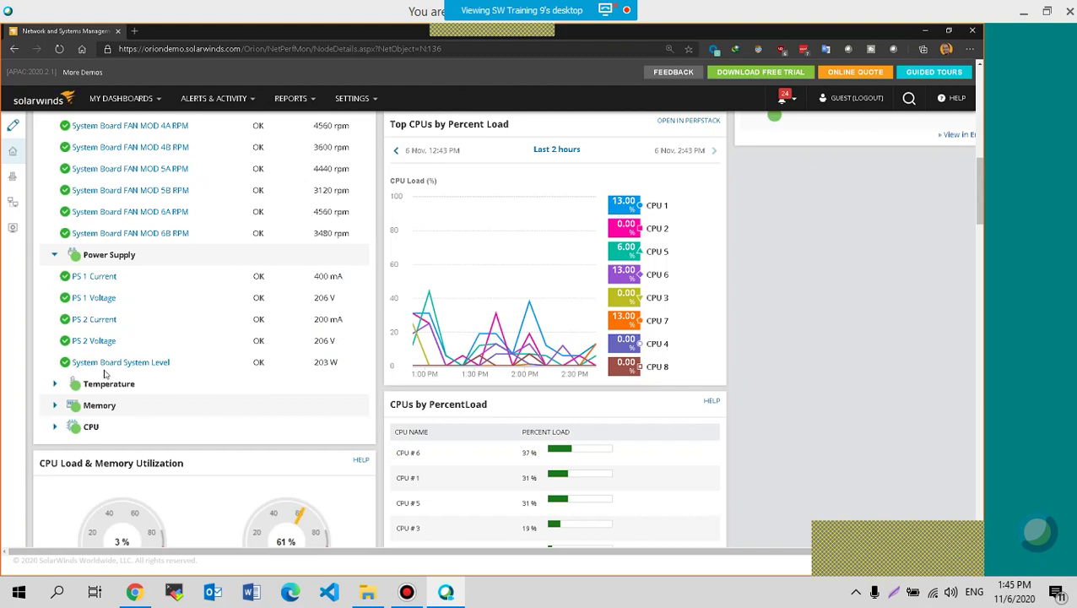
pyautogui.moveTo(352, 372); pyautogui.dragTo(38, 286)
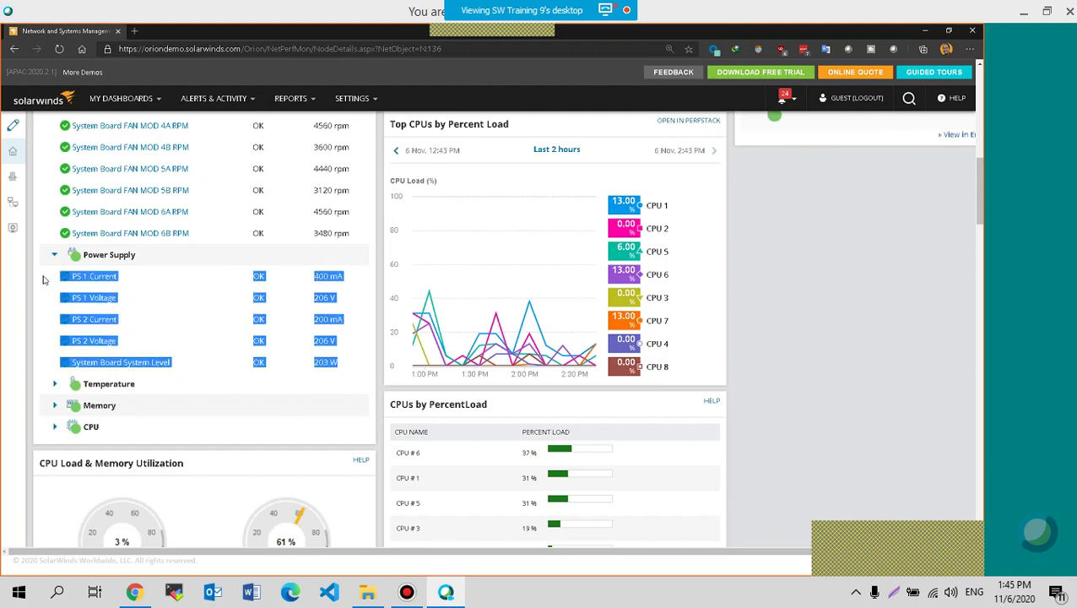
pyautogui.click(44, 280)
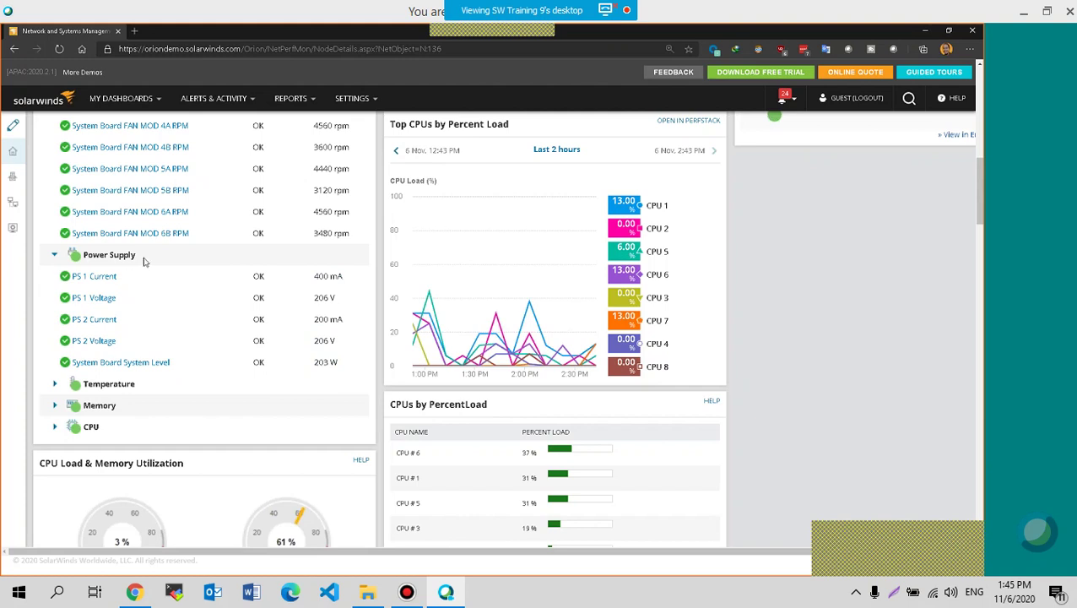
pyautogui.moveTo(141, 257); pyautogui.dragTo(82, 253)
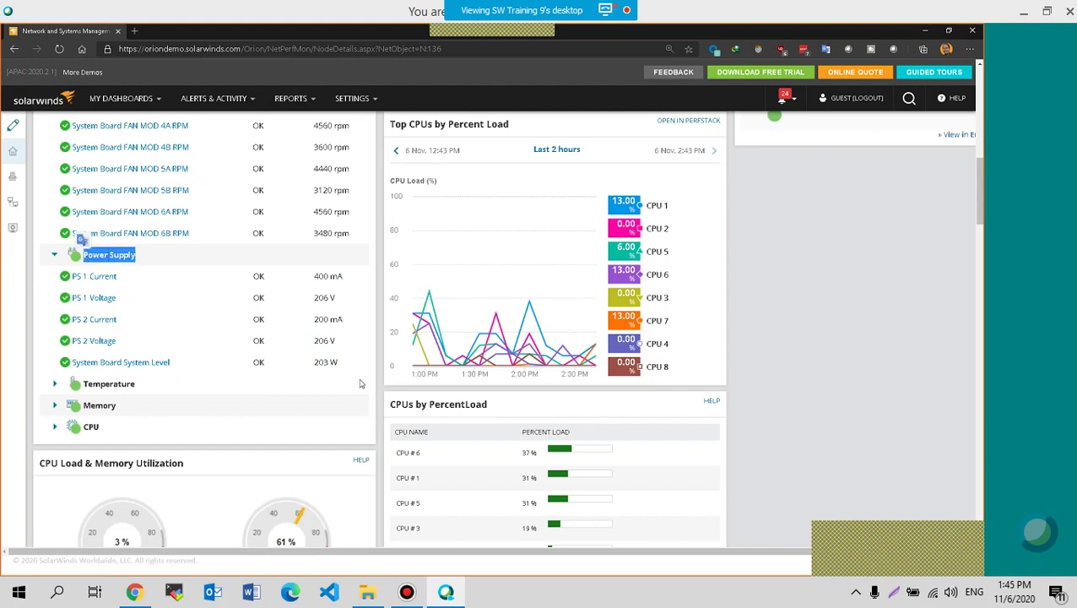
pyautogui.moveTo(361, 370); pyautogui.dragTo(61, 273)
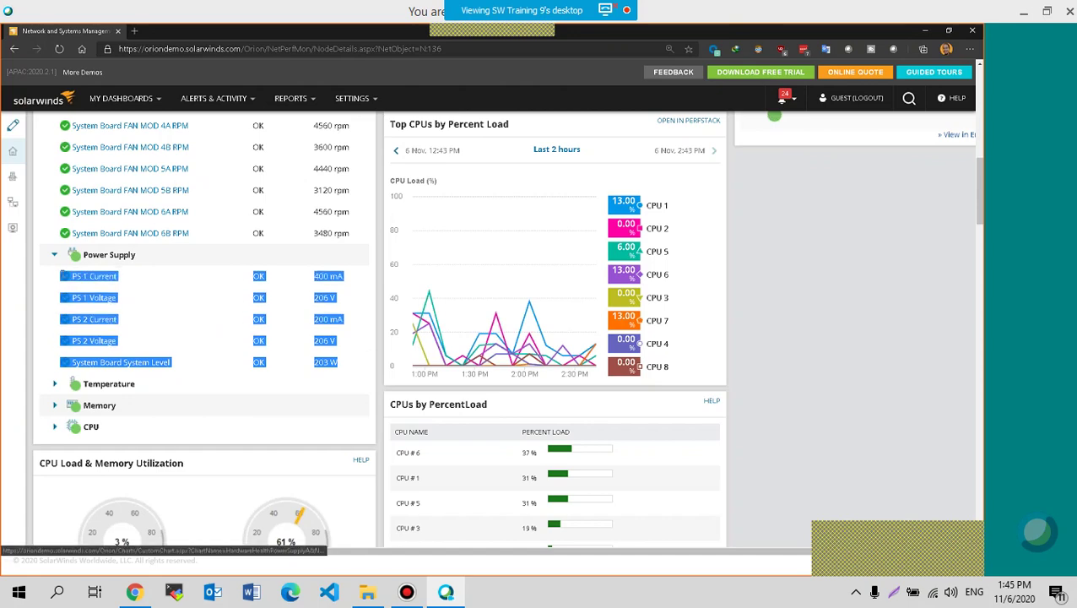
pyautogui.click(318, 383)
pyautogui.scroll(5, 354, 379)
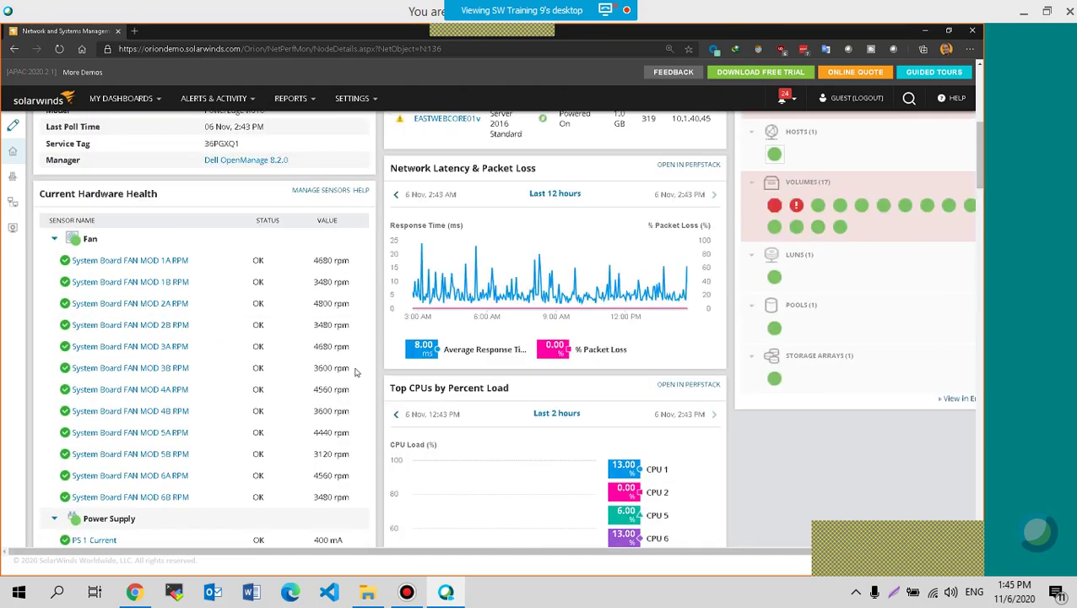
pyautogui.scroll(-5, 154, 254)
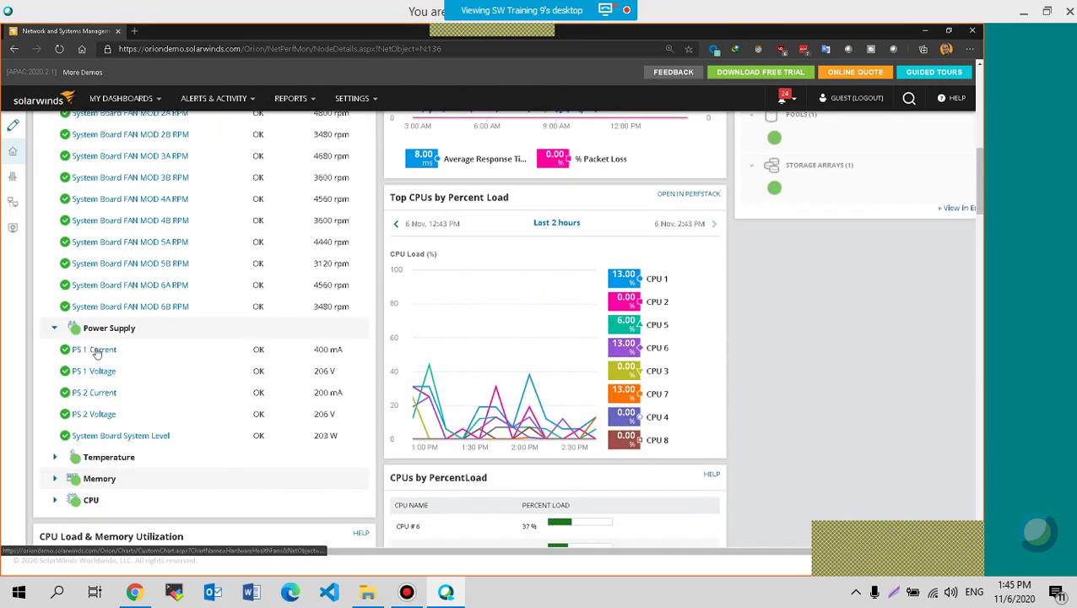
# Expand Temperature and highlight the 71.6 °F System Board Ambient Temp reading
pyautogui.click(55, 459)
pyautogui.scroll(-3, 55, 461)
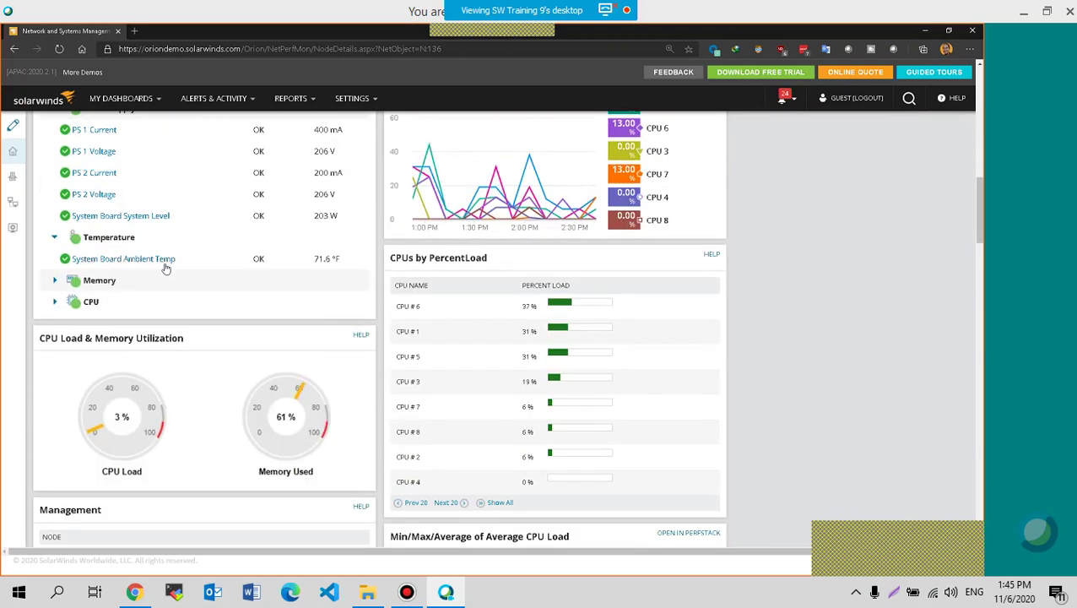
pyautogui.moveTo(343, 260); pyautogui.dragTo(311, 260)
pyautogui.scroll(2, 312, 350)
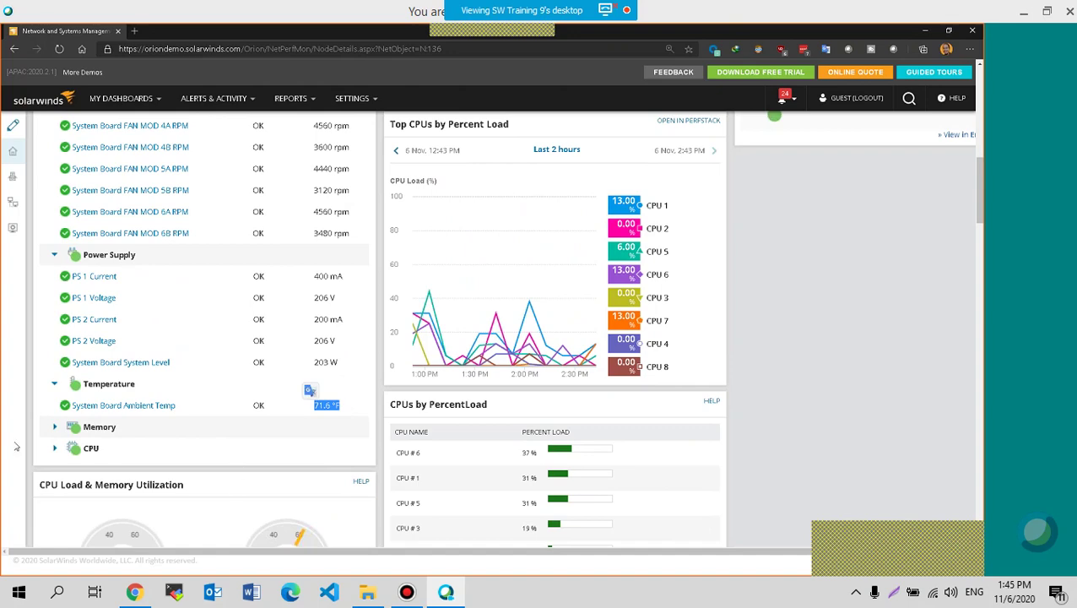
# Expand Memory and highlight the four 16 GB DIMMs, DIMM_A1 through DIMM_B2
pyautogui.click(54, 427)
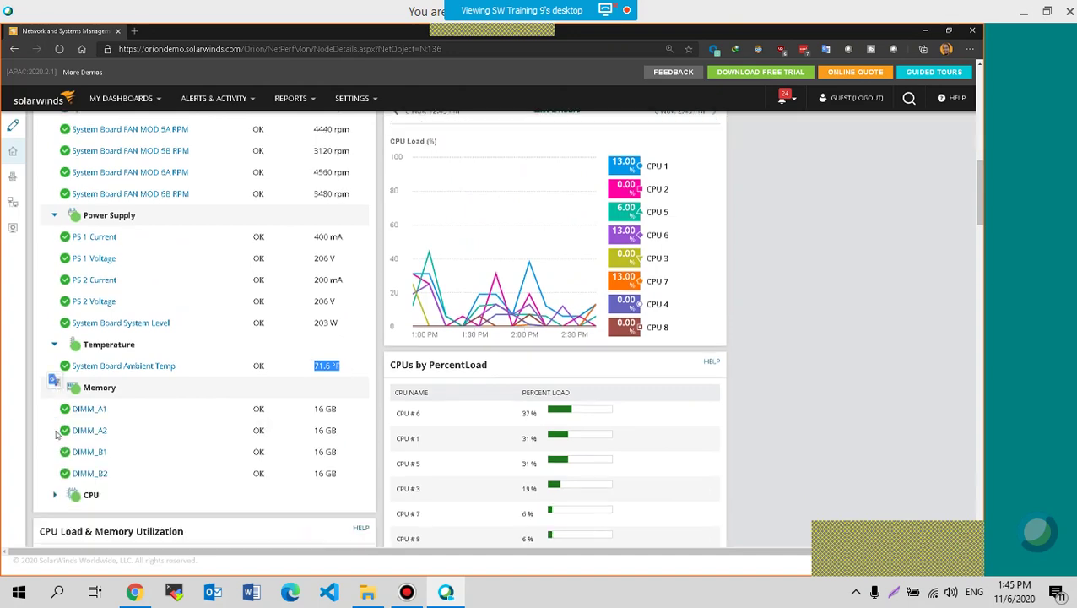
pyautogui.scroll(-2, 57, 437)
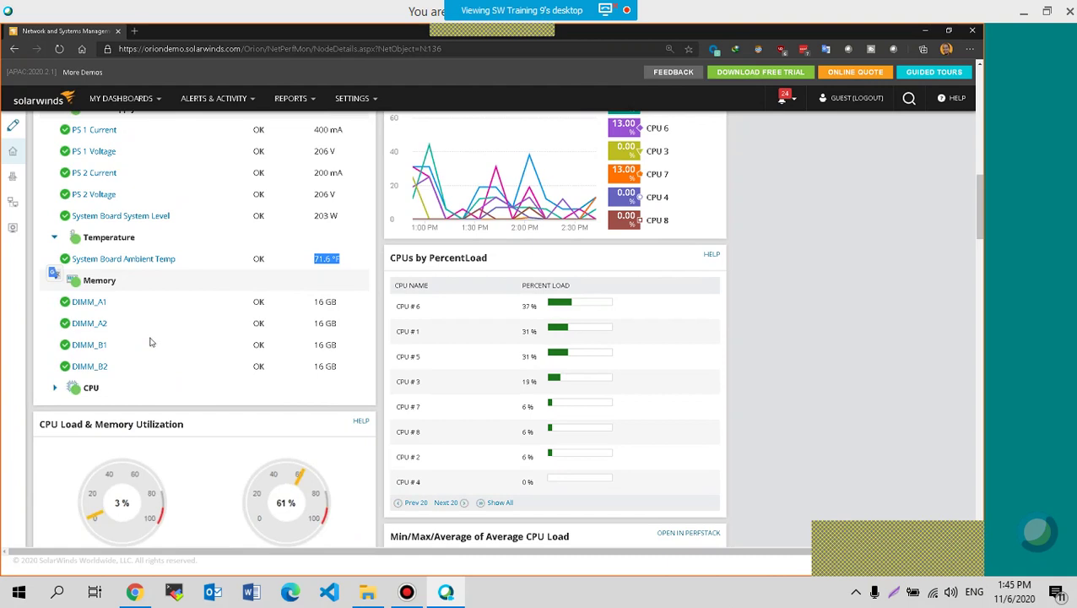
pyautogui.moveTo(346, 371); pyautogui.dragTo(98, 314)
pyautogui.click(208, 326)
pyautogui.rightClick(84, 306)
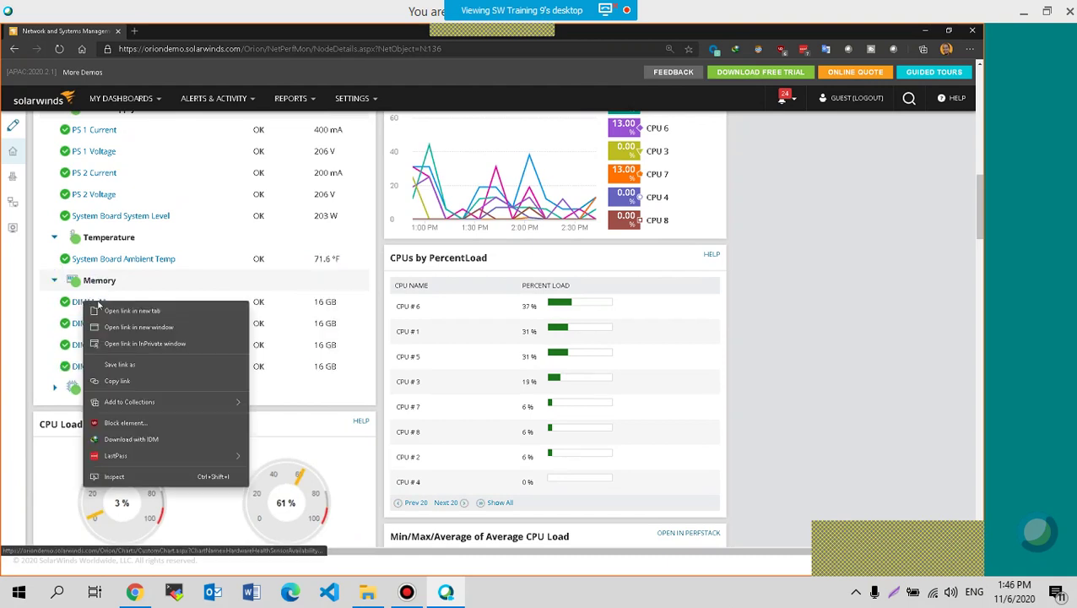
pyautogui.click(139, 309)
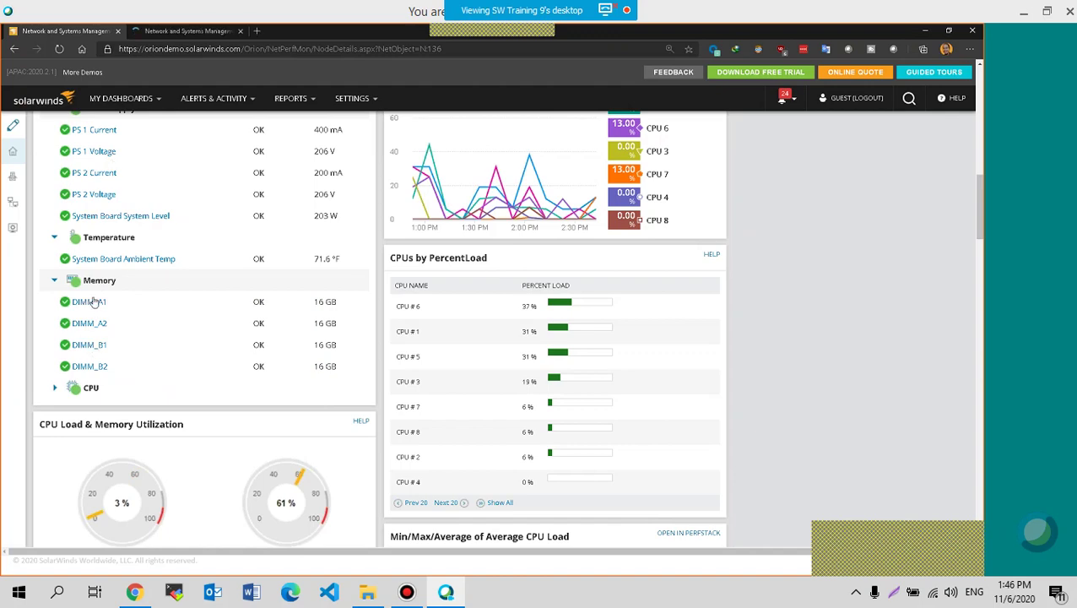
pyautogui.click(198, 31)
pyautogui.scroll(-3, 70, 430)
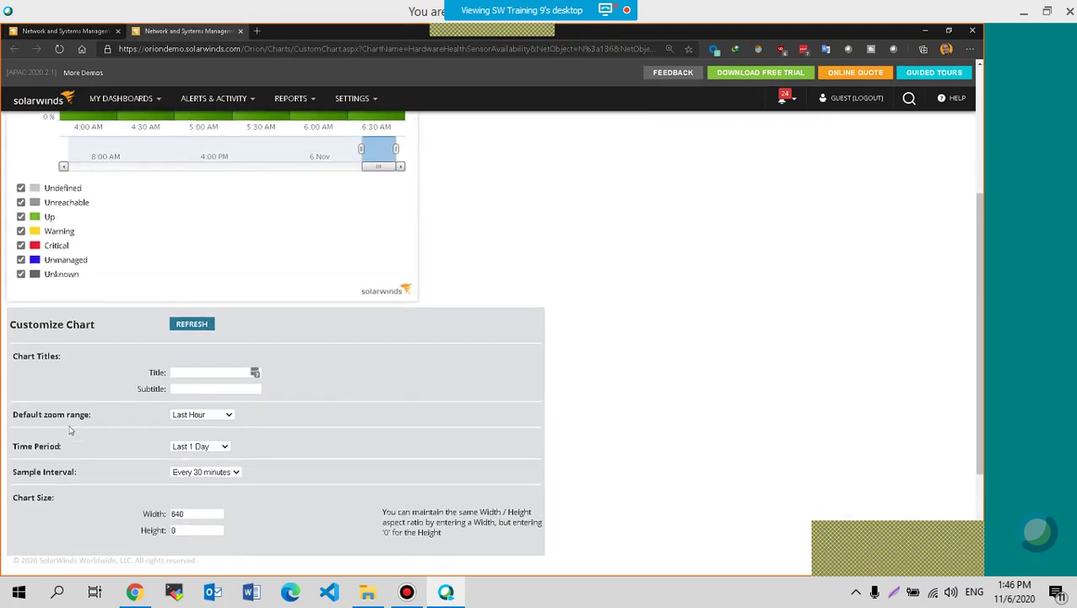
pyautogui.scroll(-2, 70, 433)
pyautogui.scroll(5, 68, 435)
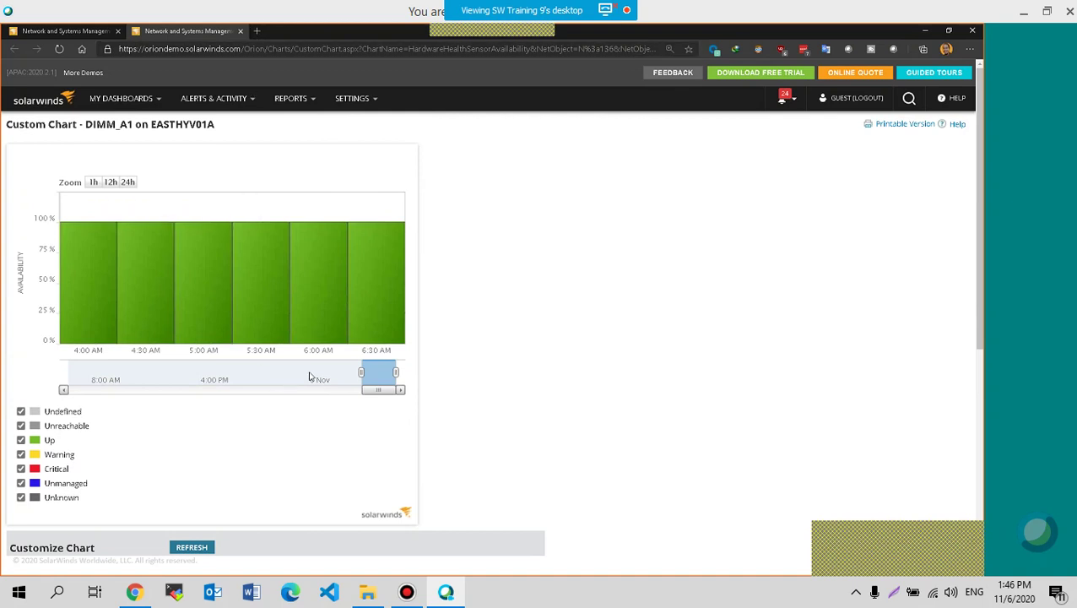
pyautogui.click(126, 182)
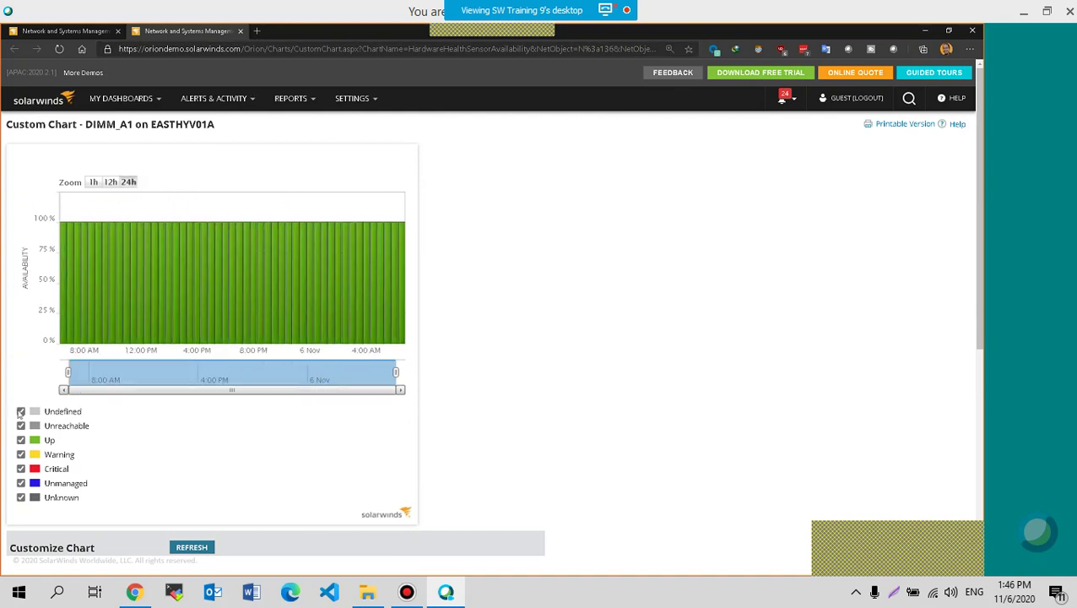
pyautogui.scroll(-4, 55, 497)
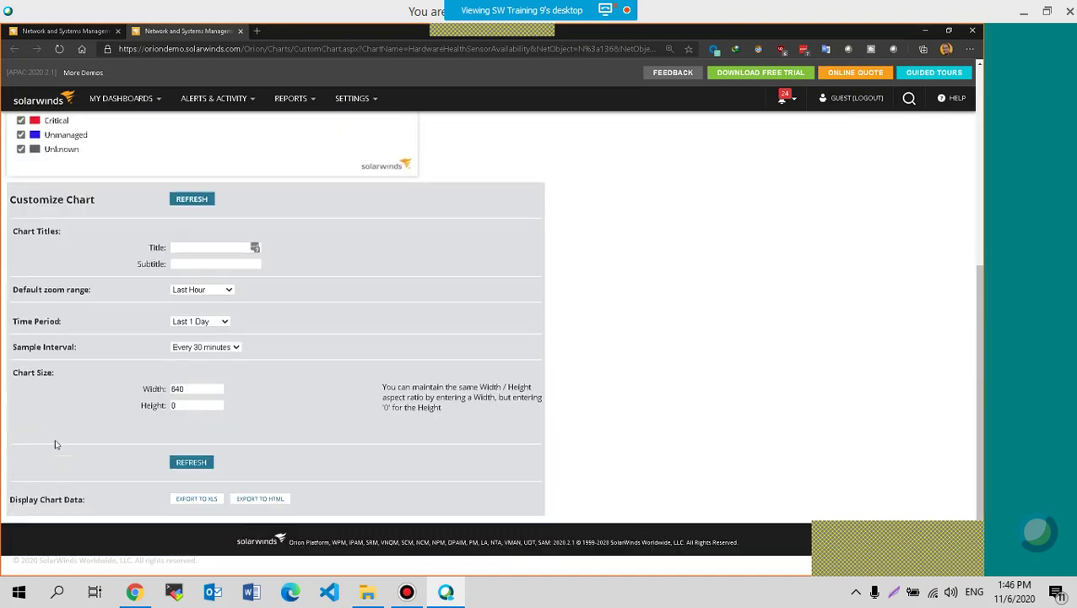
pyautogui.scroll(1, 30, 288)
pyautogui.scroll(10, 173, 478)
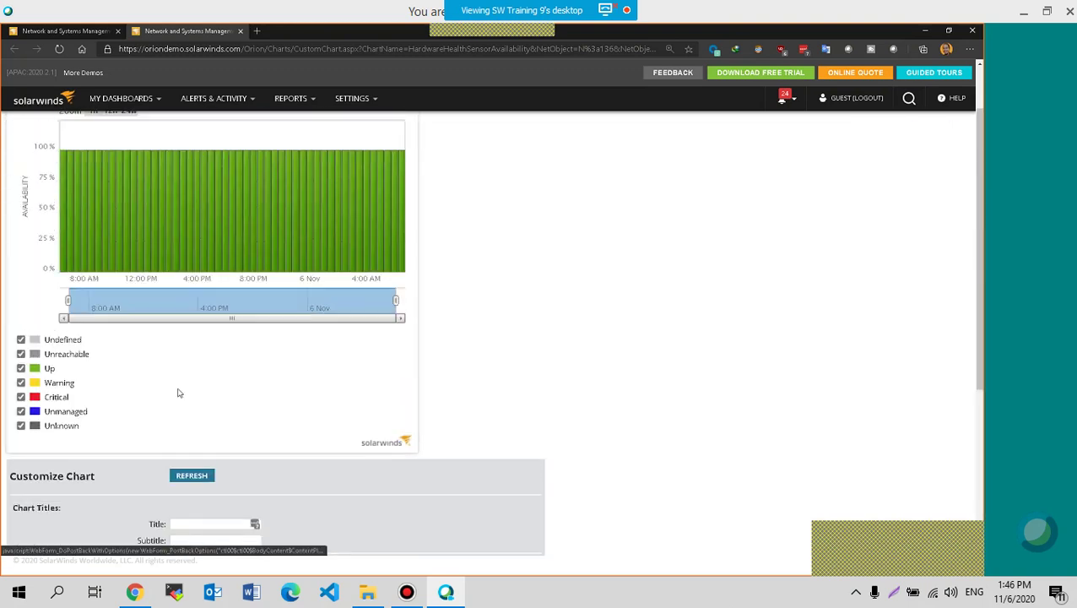
pyautogui.click(240, 31)
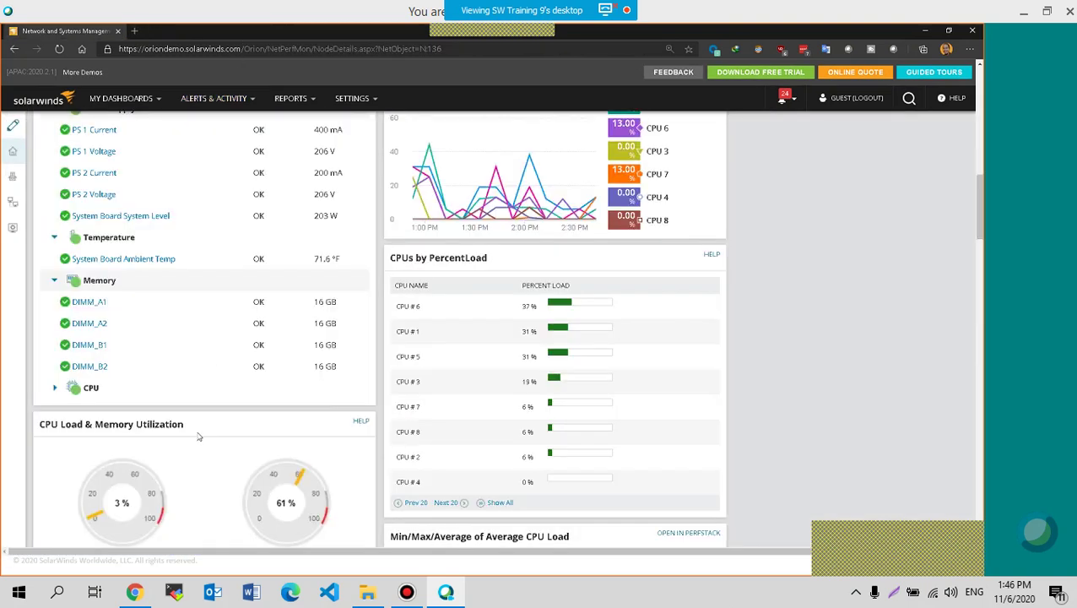
# Expand the CPU sensor group and scroll through its readings
pyautogui.click(55, 388)
pyautogui.scroll(-1, 60, 410)
pyautogui.scroll(-1, 59, 410)
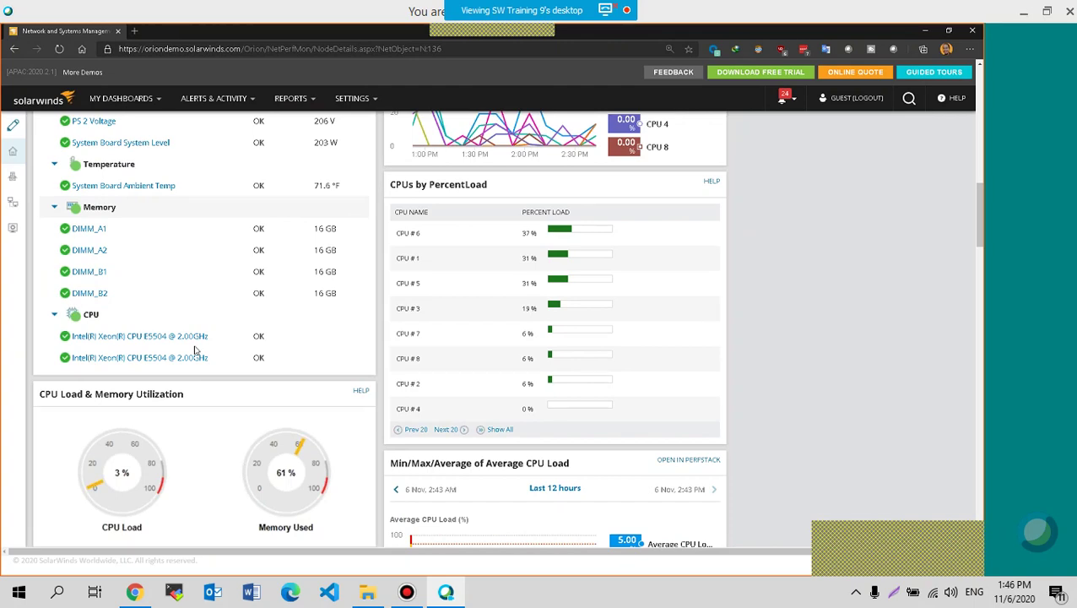
pyautogui.scroll(3, 195, 350)
pyautogui.scroll(4, 195, 351)
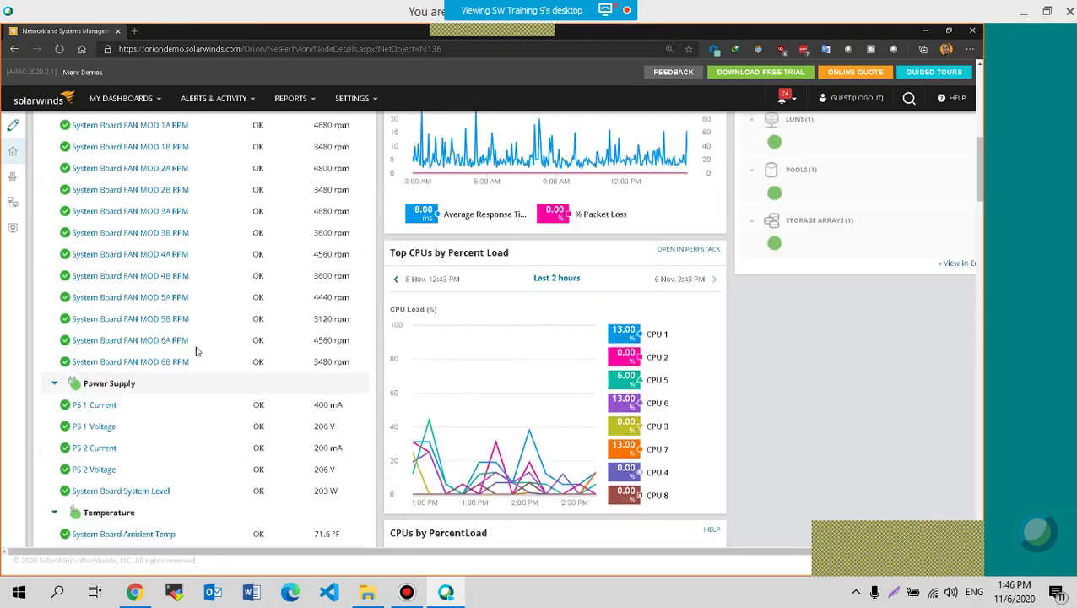
# Collapse the Fan, Power Supply, Memory and CPU groups back to a compact sensor list
pyautogui.click(54, 269)
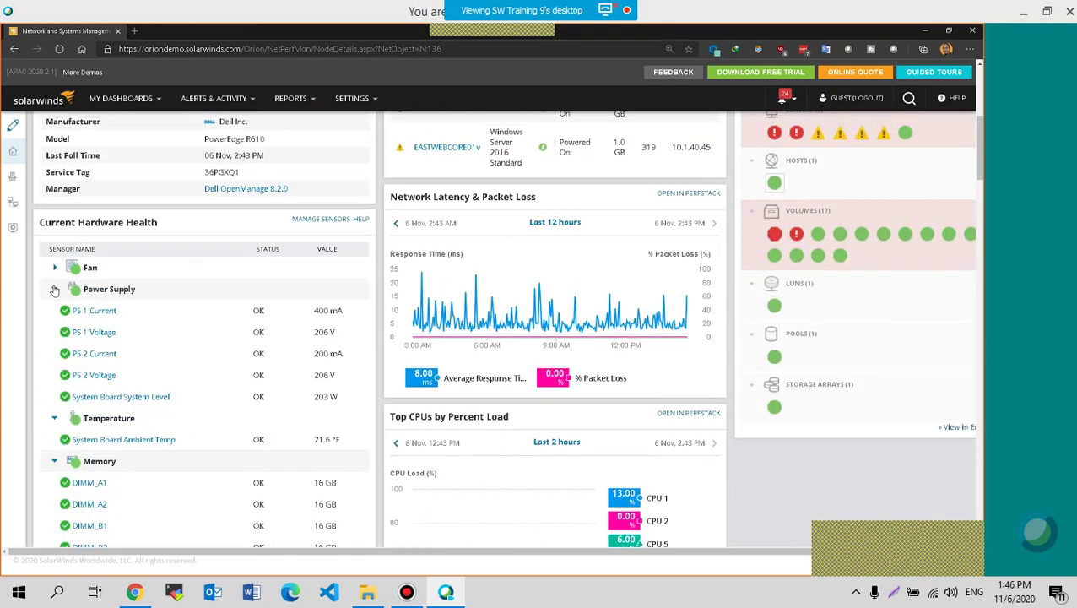
pyautogui.click(54, 289)
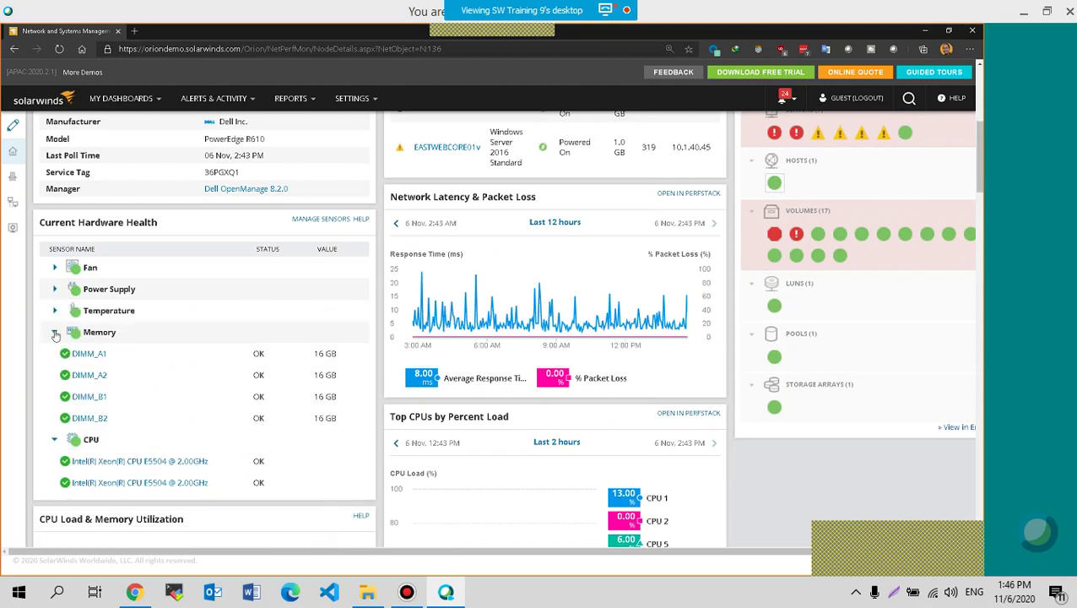
pyautogui.click(55, 331)
pyautogui.click(55, 354)
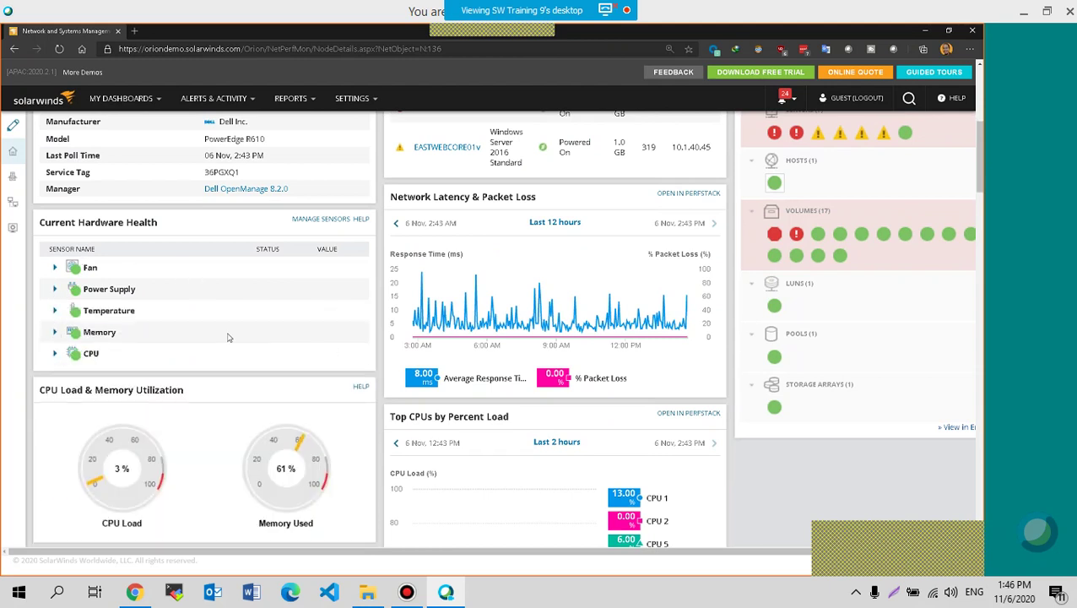
pyautogui.moveTo(233, 367); pyautogui.dragTo(232, 221)
pyautogui.click(233, 221)
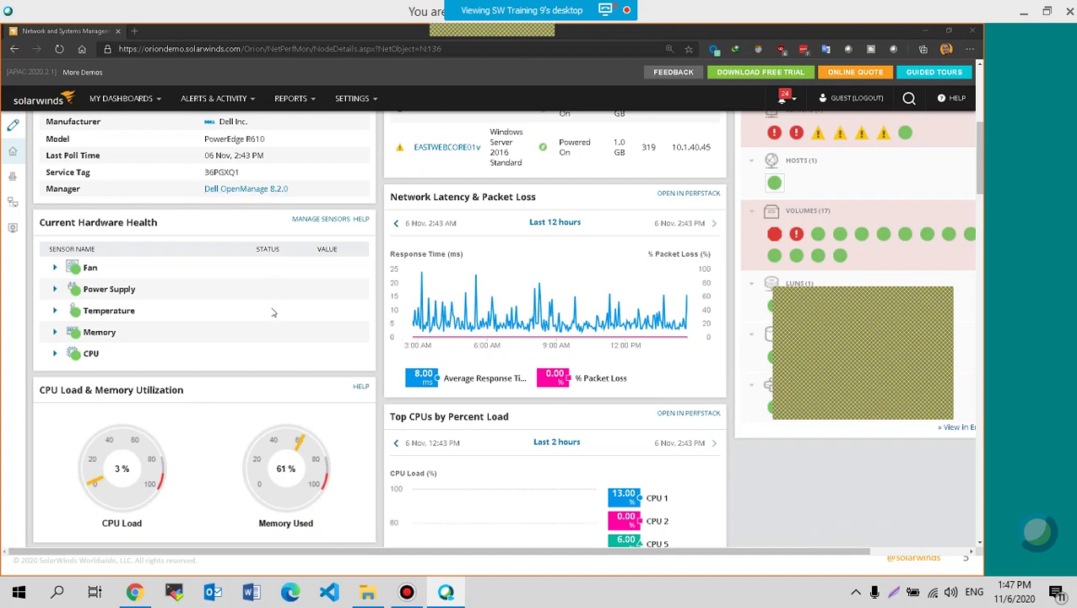
pyautogui.scroll(2, 272, 312)
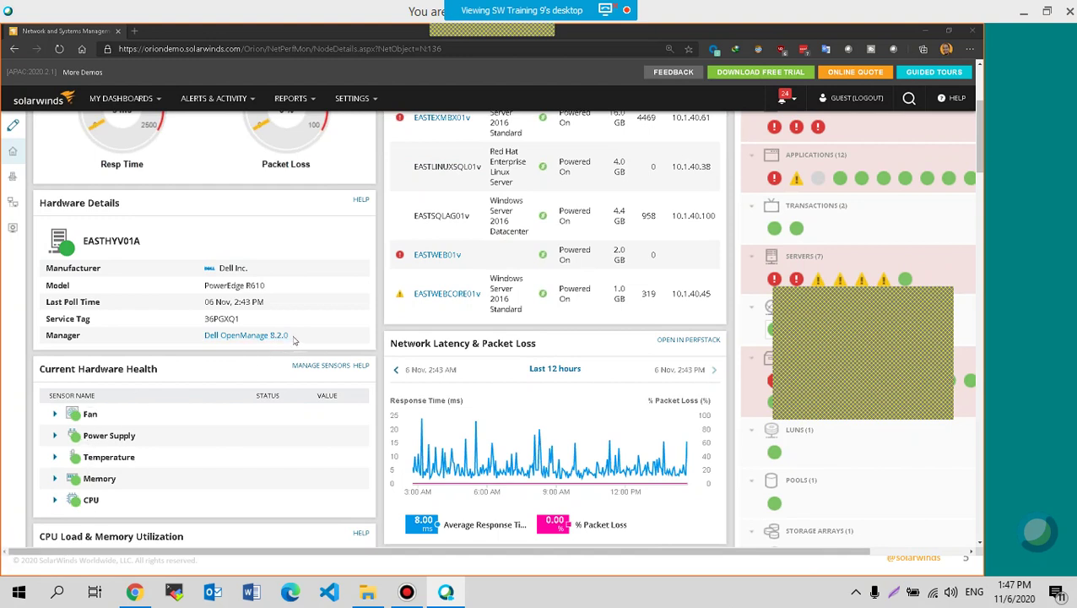
pyautogui.moveTo(294, 337); pyautogui.dragTo(198, 338)
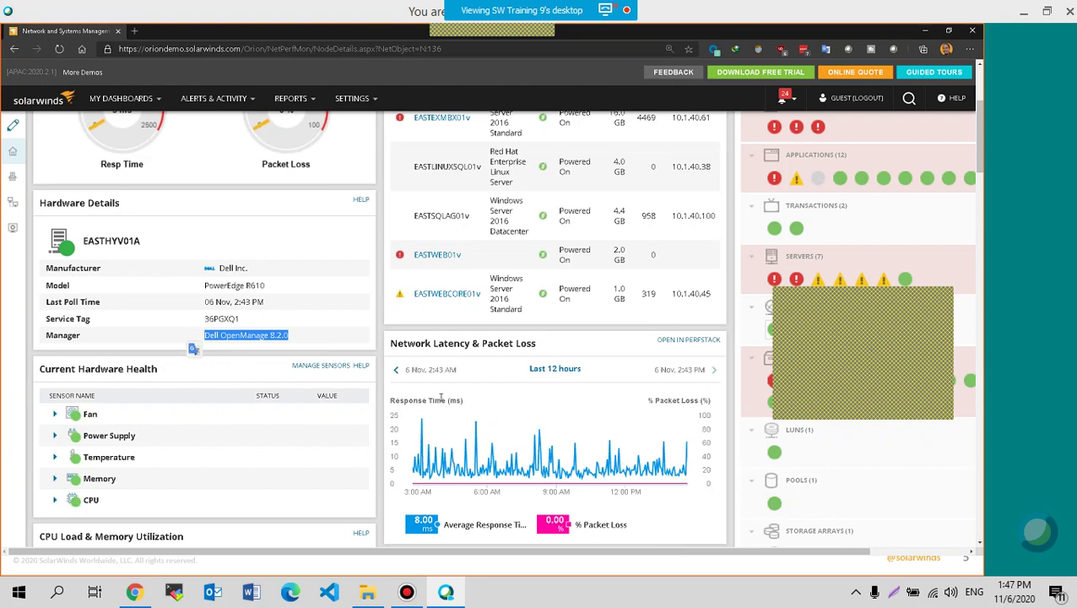
pyautogui.click(297, 333)
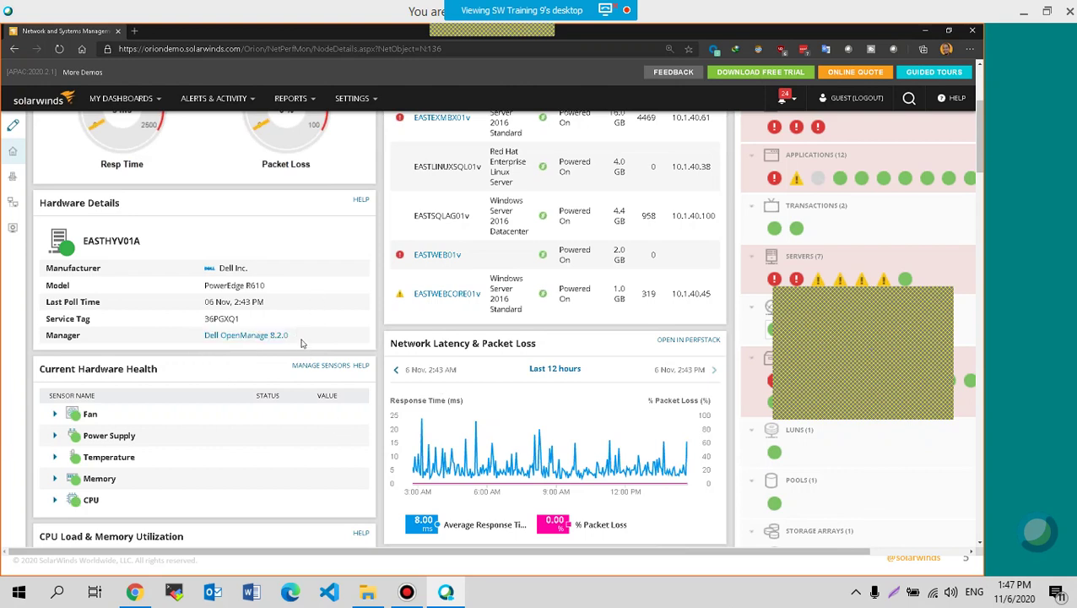
pyautogui.moveTo(301, 339); pyautogui.dragTo(199, 345)
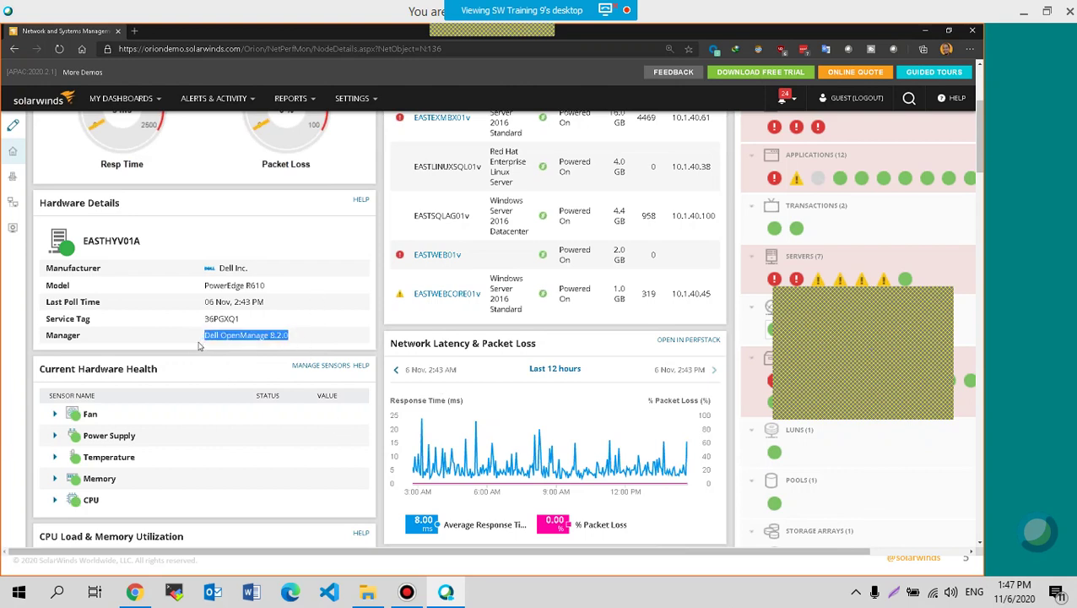
pyautogui.click(237, 376)
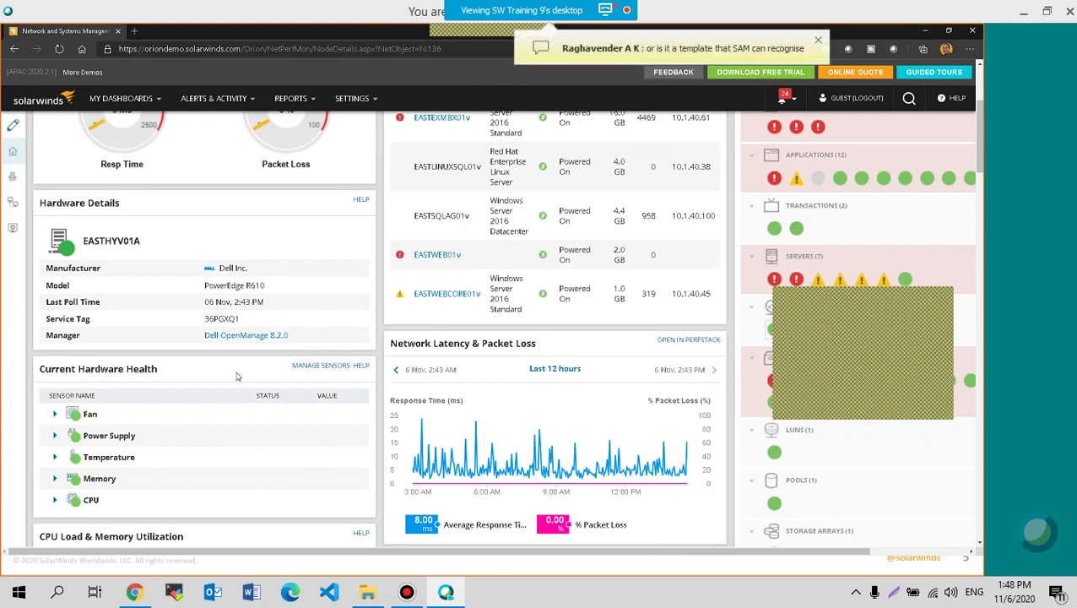
pyautogui.moveTo(302, 339); pyautogui.dragTo(201, 343)
pyautogui.scroll(3, 205, 388)
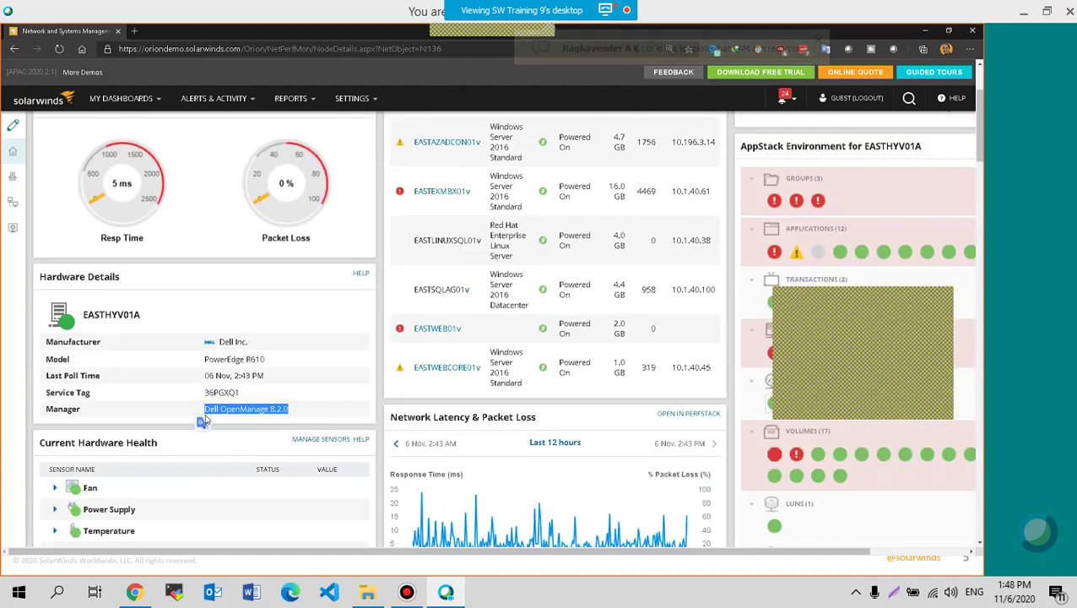
pyautogui.scroll(-3, 126, 435)
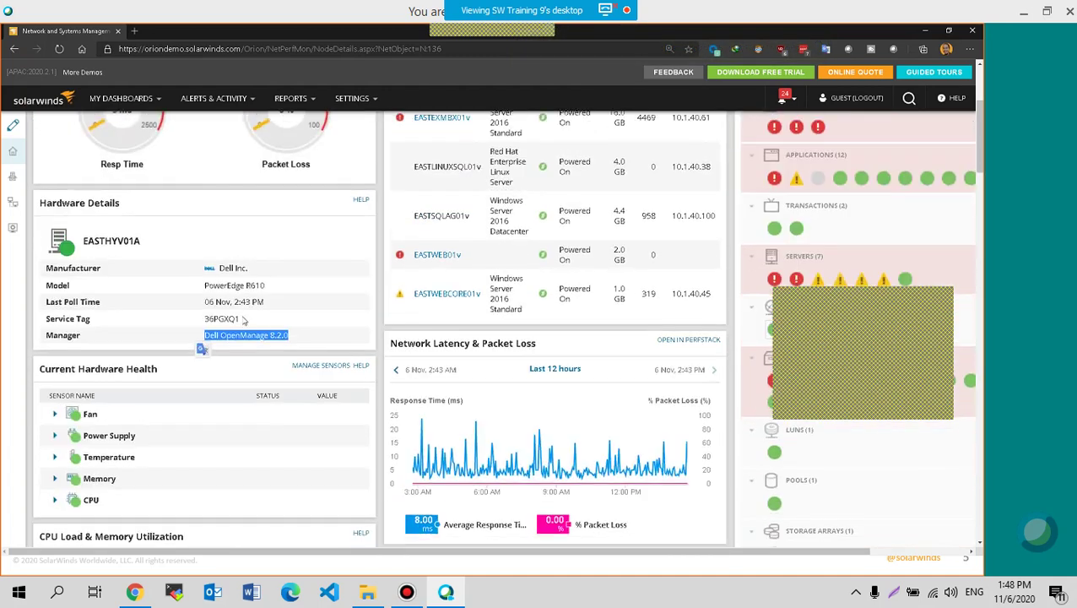
pyautogui.moveTo(265, 285); pyautogui.dragTo(201, 285)
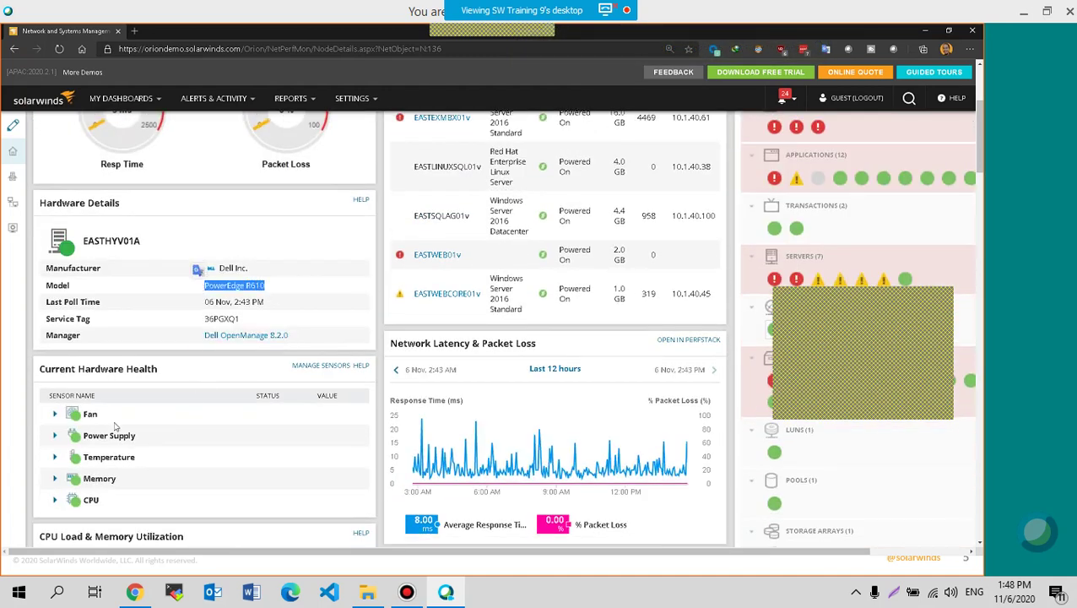
pyautogui.moveTo(158, 370); pyautogui.dragTo(32, 365)
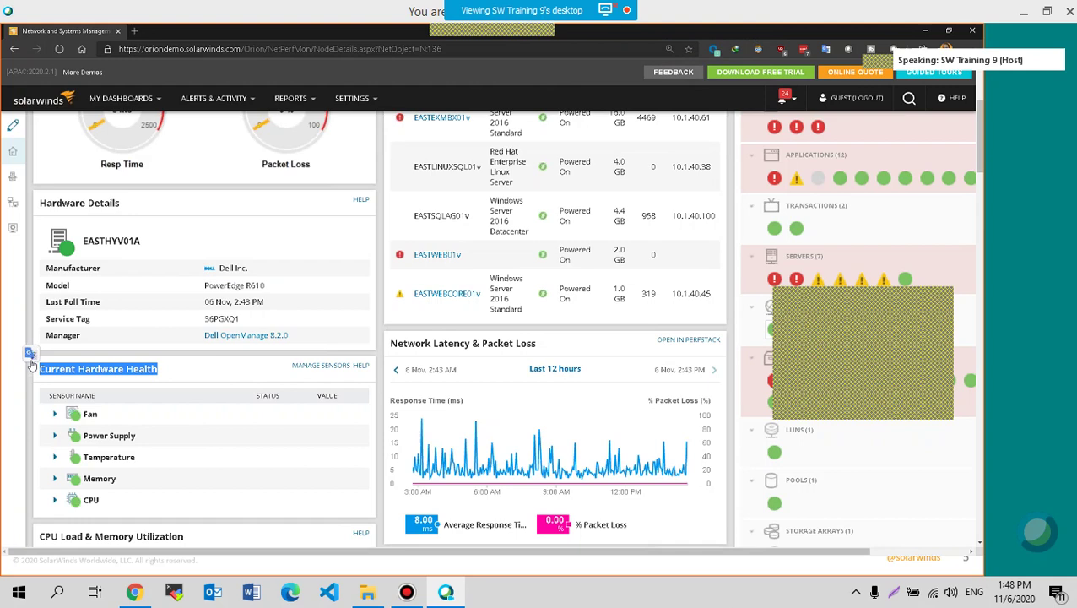
pyautogui.rightClick(31, 363)
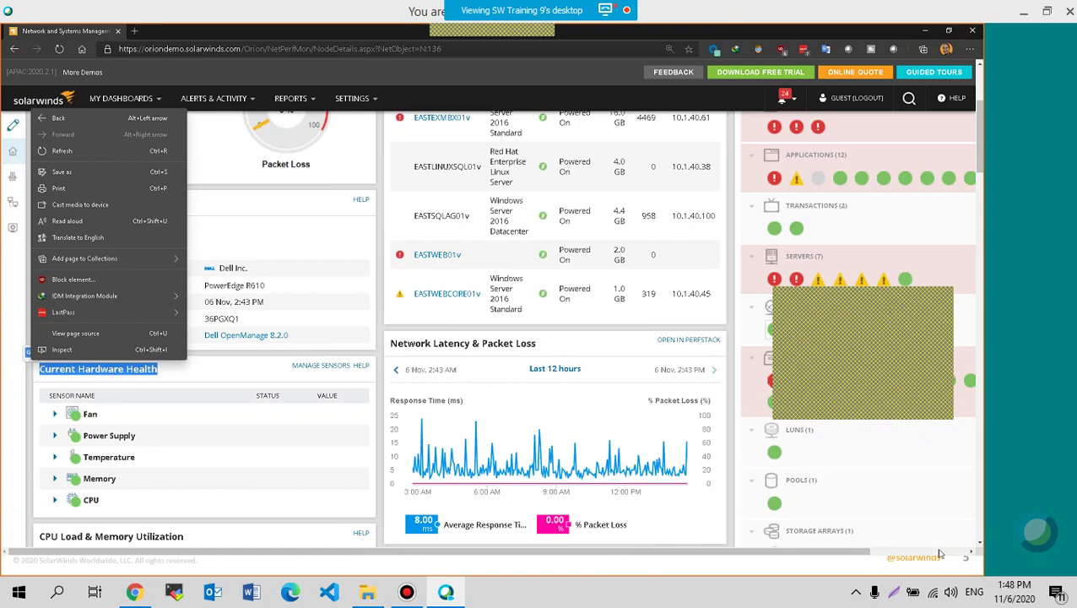
pyautogui.scroll(1, 847, 516)
pyautogui.scroll(2, 663, 509)
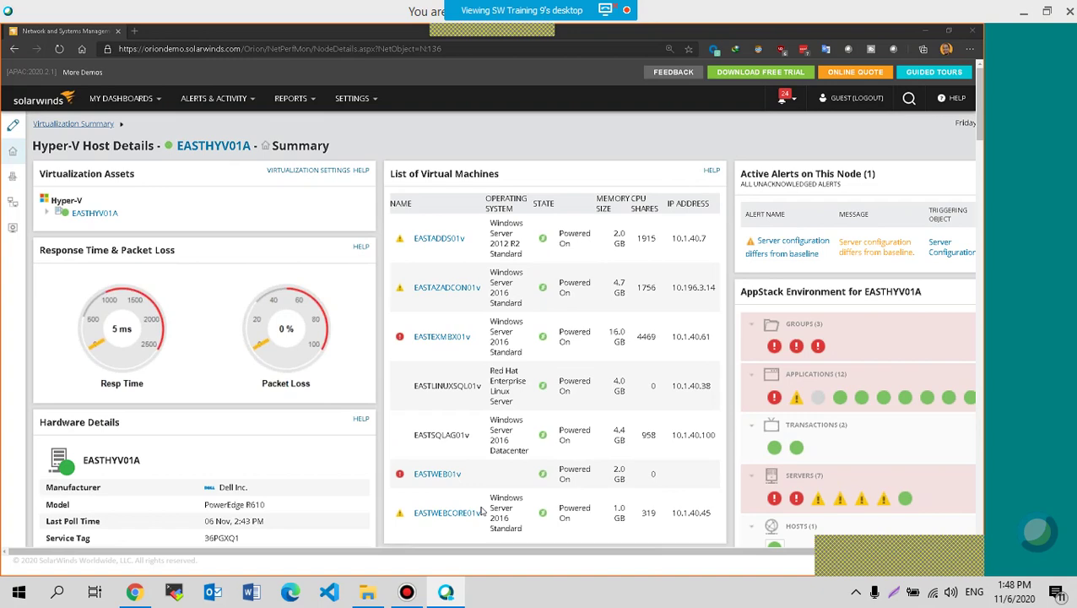
# Switch to the PowerPoint slide show and reveal the Cloud monitoring and Container monitoring bullets
pyautogui.press('super')
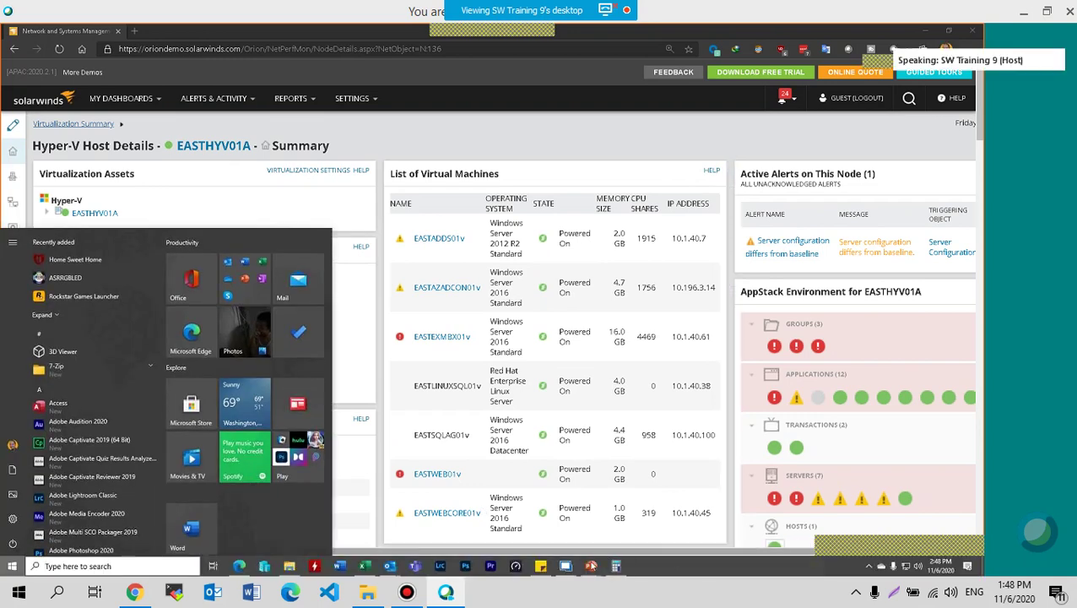
pyautogui.moveTo(591, 564)
pyautogui.click(597, 527)
pyautogui.click(521, 423)
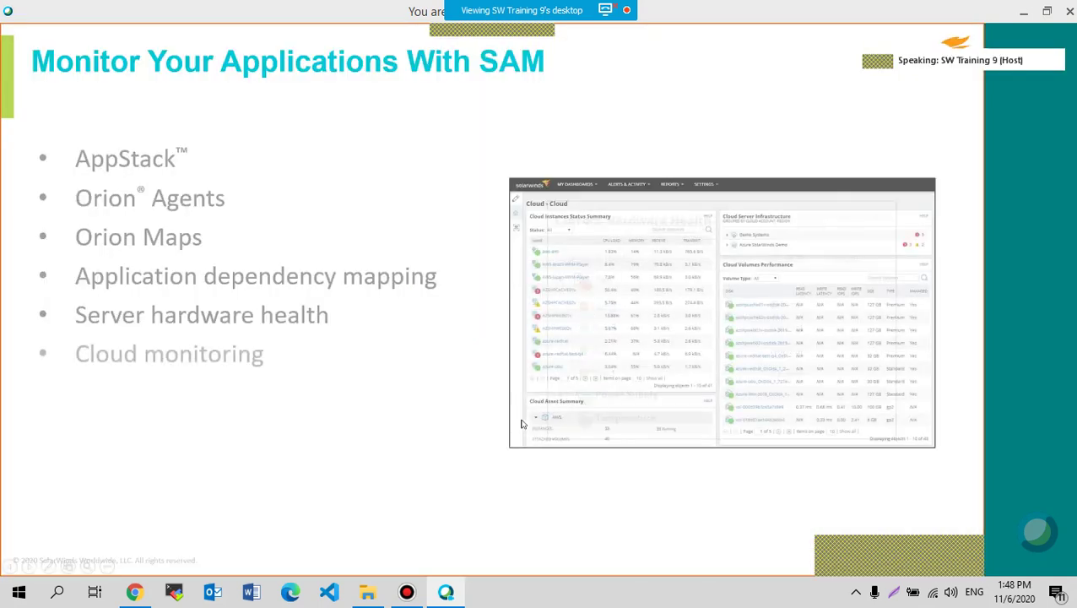
pyautogui.click(533, 413)
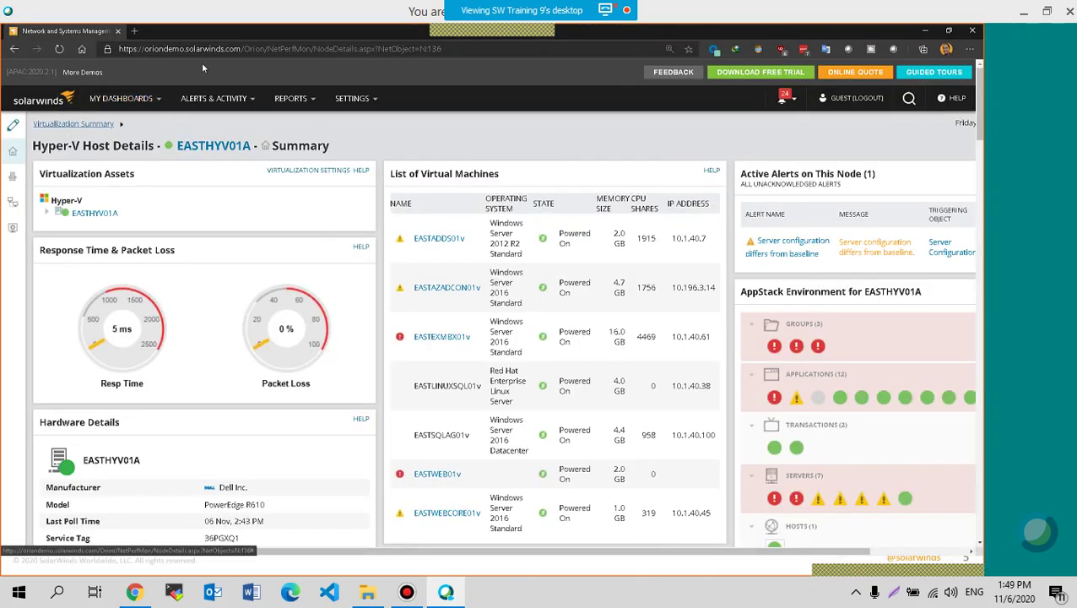
# Highlight the site's host address, then open the Cloud summary via My Dashboards > Home
pyautogui.click(211, 49)
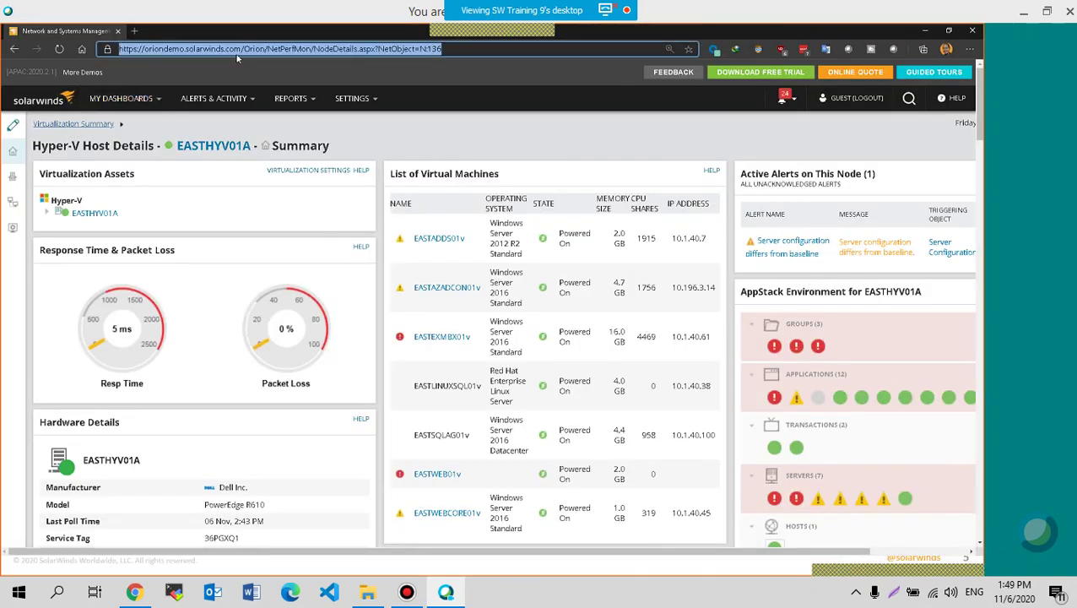
pyautogui.moveTo(240, 49); pyautogui.dragTo(110, 50)
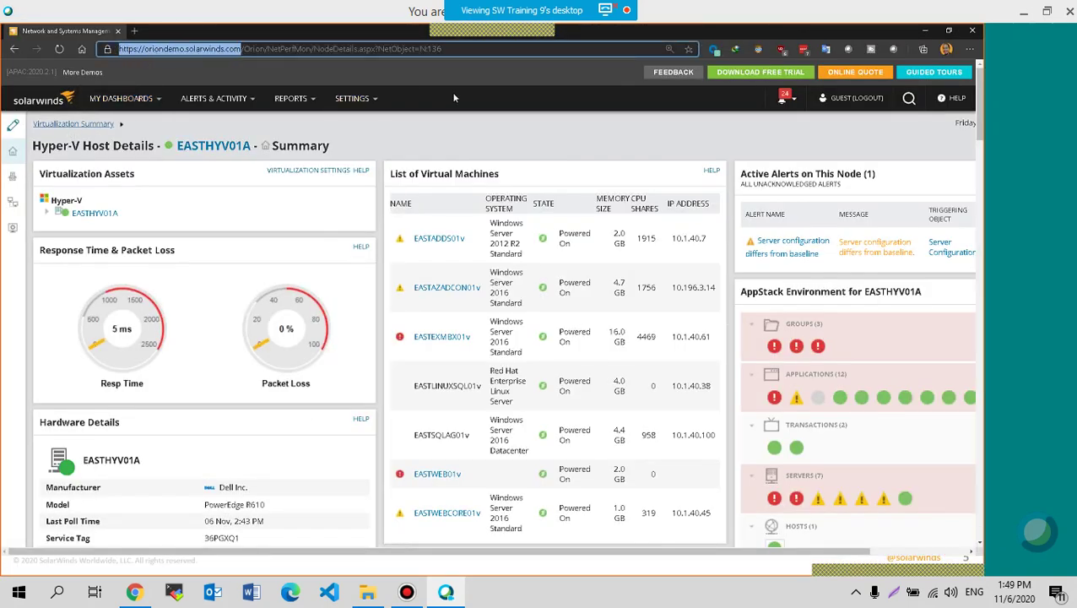
pyautogui.click(451, 92)
pyautogui.click(121, 98)
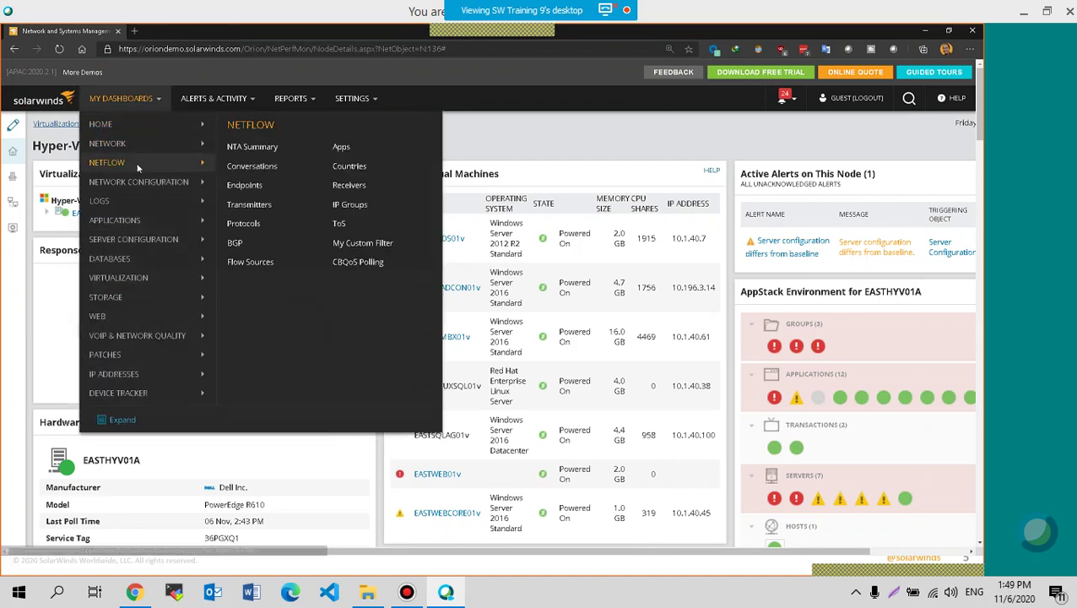
pyautogui.moveTo(137, 123)
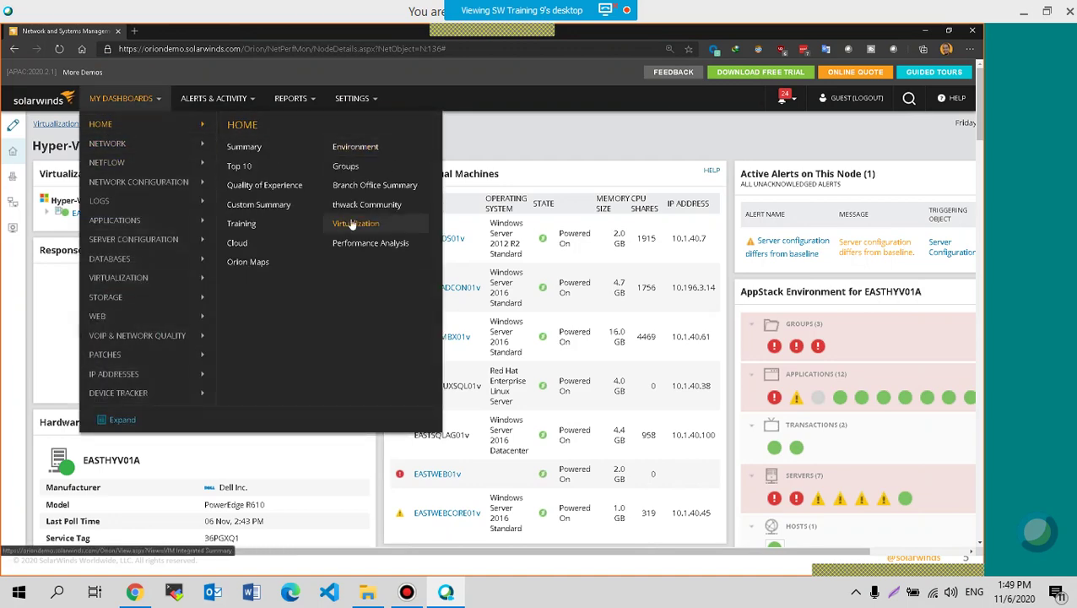
pyautogui.moveTo(160, 142)
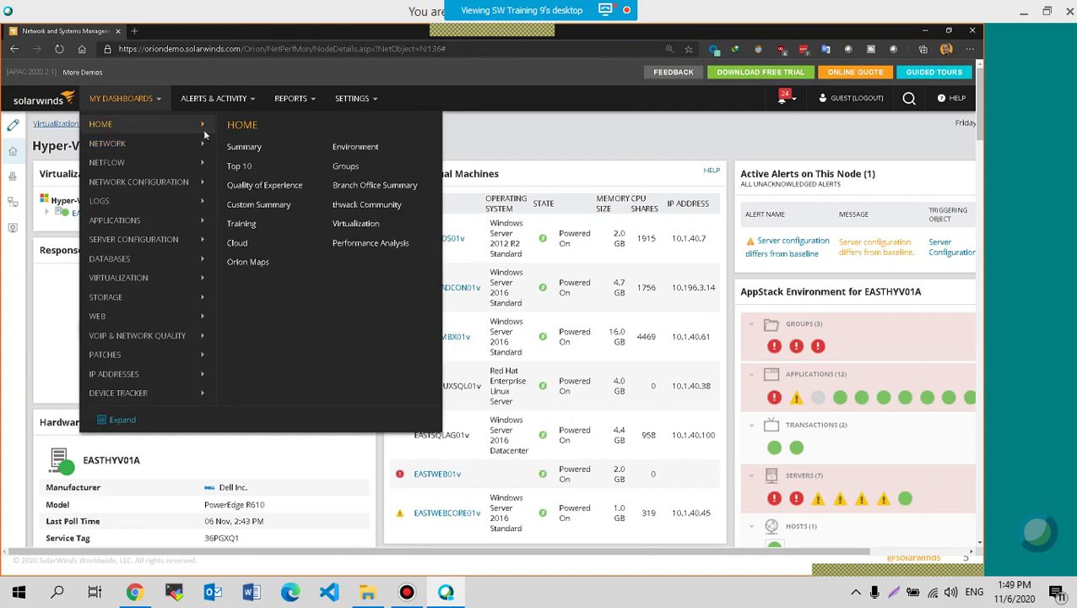
pyautogui.click(244, 243)
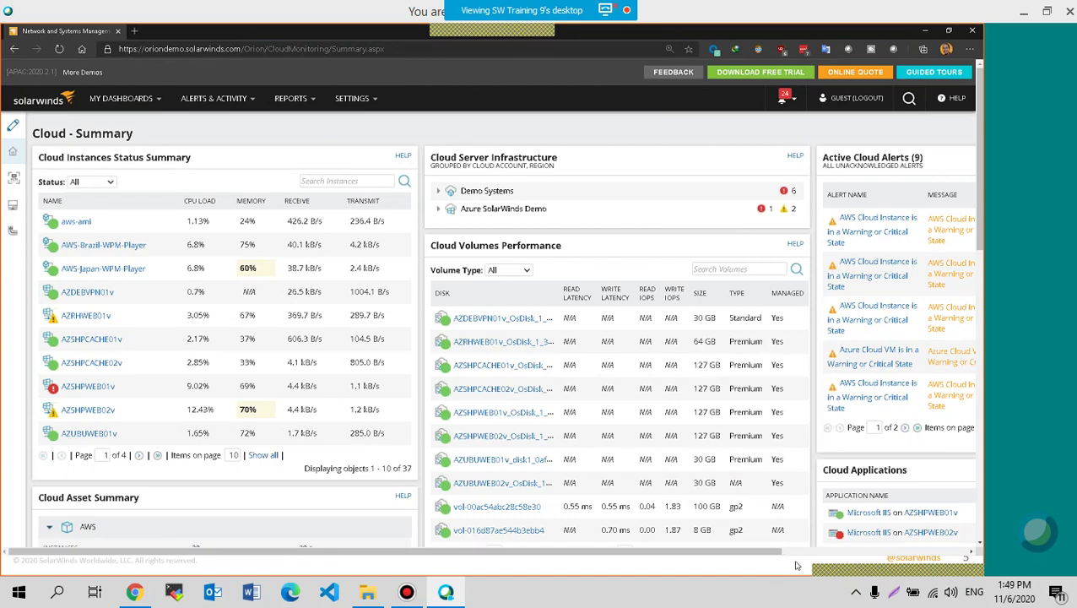
# Scroll through the Cloud Summary's instances, volumes, alerts and Cloud Applications panels
pyautogui.hscroll(3, 873, 547)
pyautogui.scroll(-4, 836, 549)
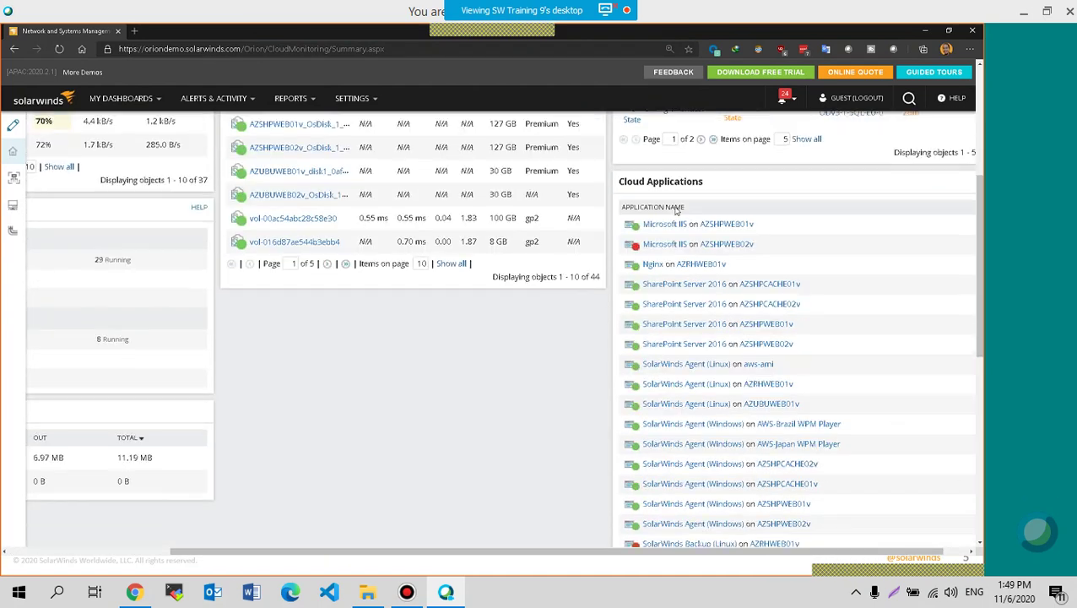
pyautogui.hscroll(1, 841, 550)
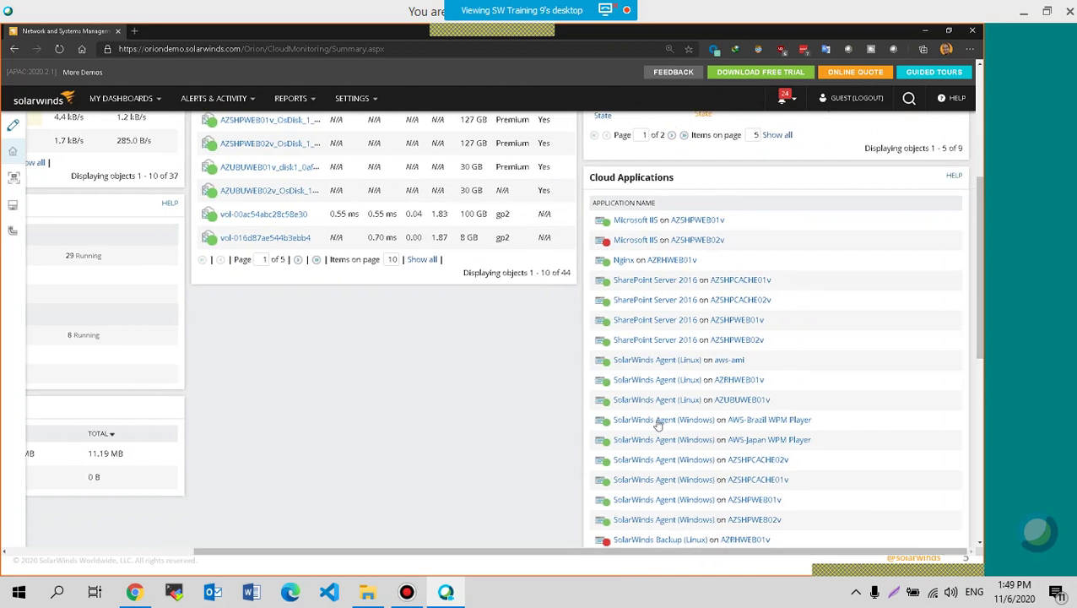
pyautogui.scroll(4, 663, 431)
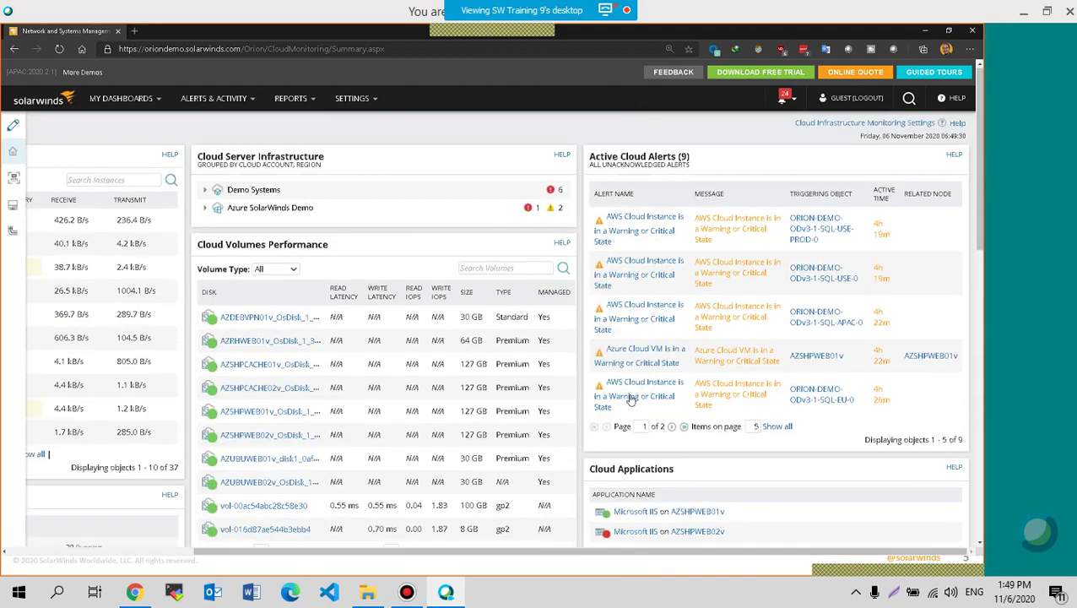
pyautogui.scroll(-3, 609, 475)
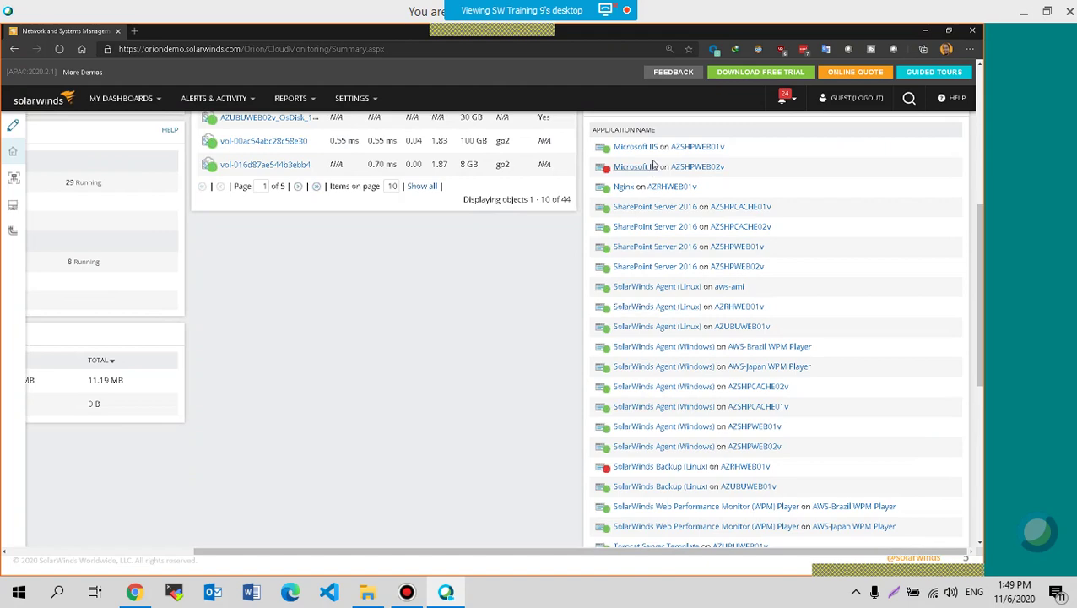
pyautogui.scroll(-3, 656, 160)
pyautogui.scroll(5, 656, 329)
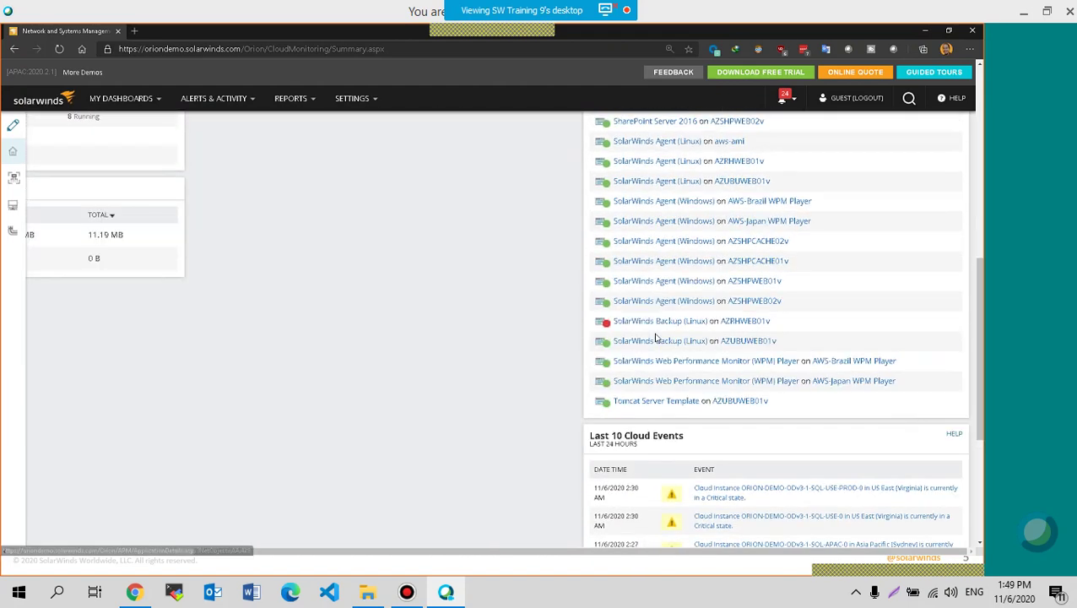
# Review the SharePoint Server 2016 on AZSHPCACHE01v details view, then go back to Cloud Summary
pyautogui.click(673, 354)
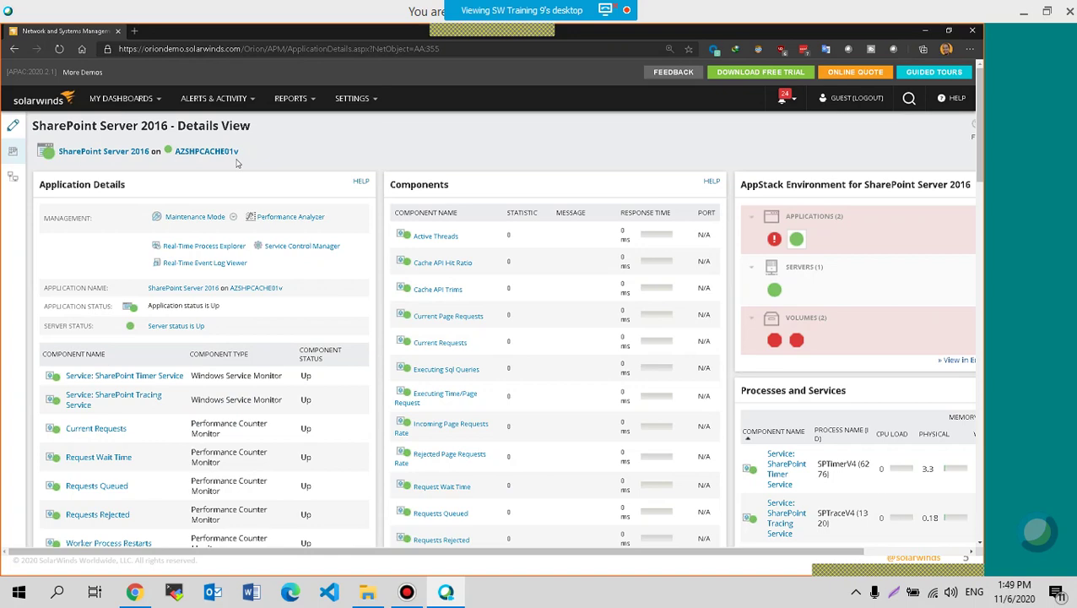
pyautogui.scroll(-1, 203, 253)
pyautogui.scroll(1, 185, 295)
pyautogui.scroll(-1, 153, 397)
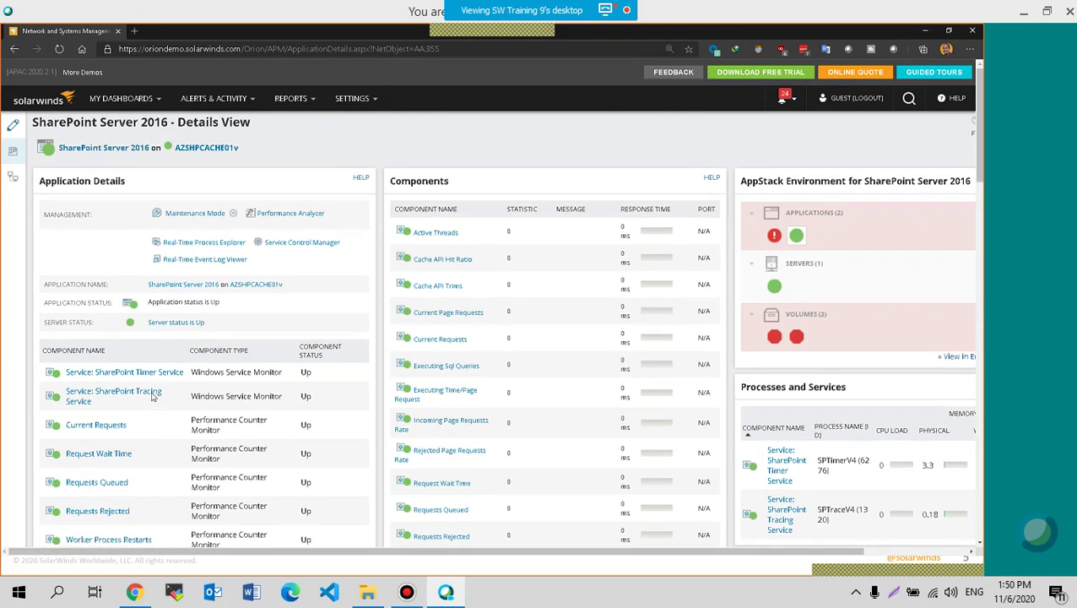
pyautogui.scroll(-5, 145, 440)
pyautogui.scroll(5, 145, 440)
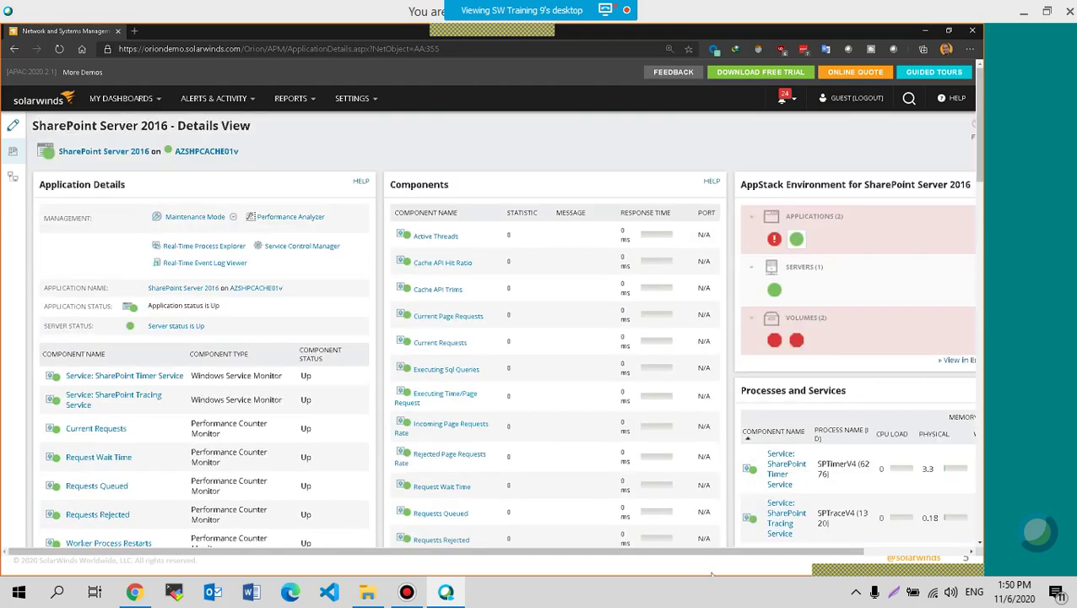
pyautogui.hscroll(2, 712, 552)
pyautogui.hscroll(-2, 711, 551)
pyautogui.click(14, 48)
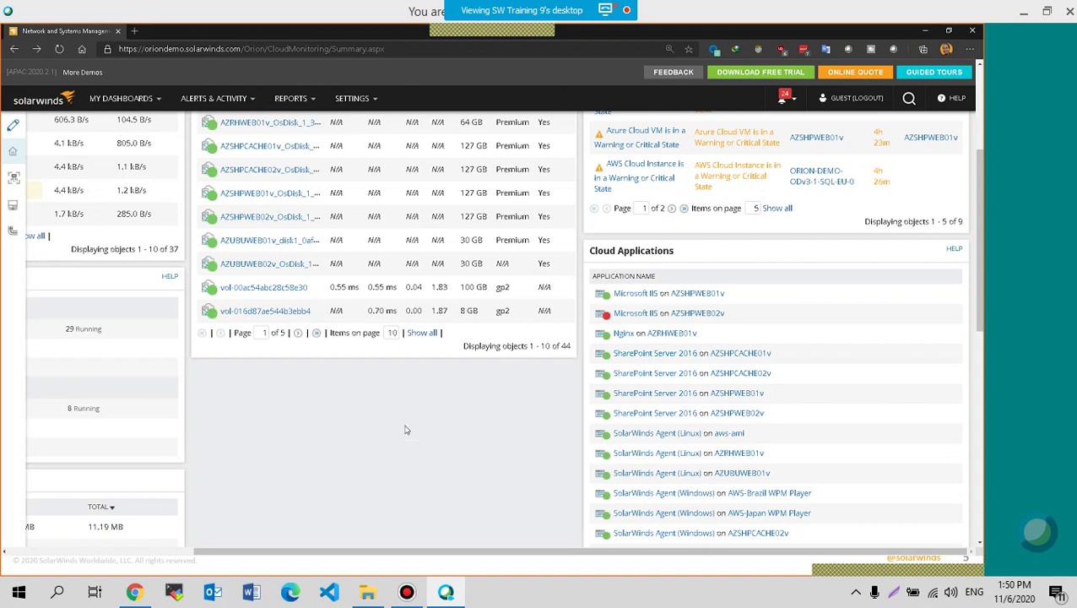
# Expand Demo Systems > Asia Pacific (Sydney) and open the ORION-DEMO-ODv3-1-DPA2-APAC-0 instance details
pyautogui.scroll(3, 403, 432)
pyautogui.click(205, 191)
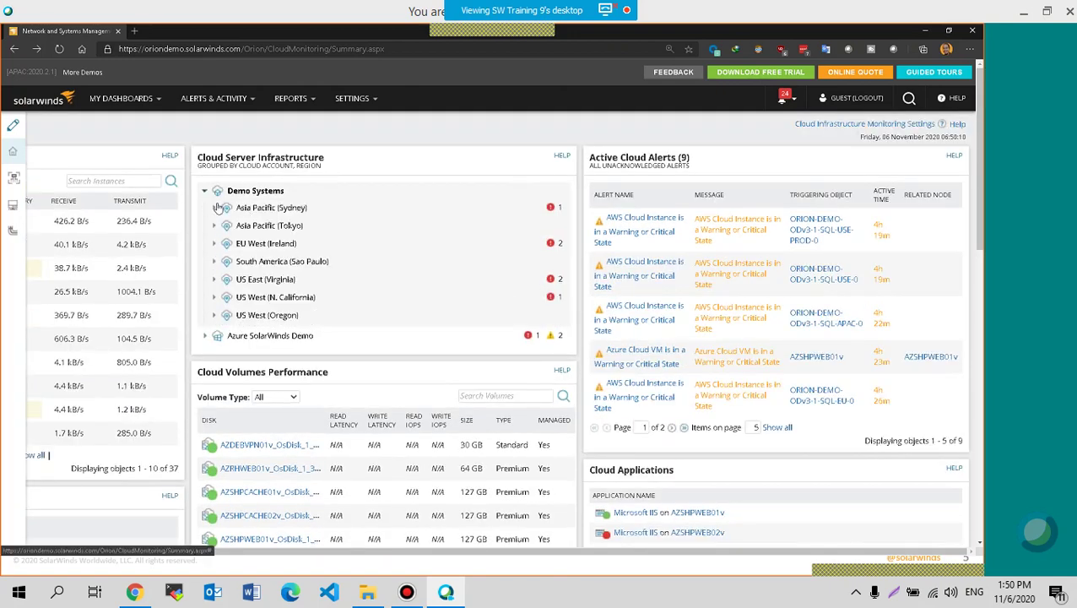
pyautogui.click(215, 208)
pyautogui.click(295, 227)
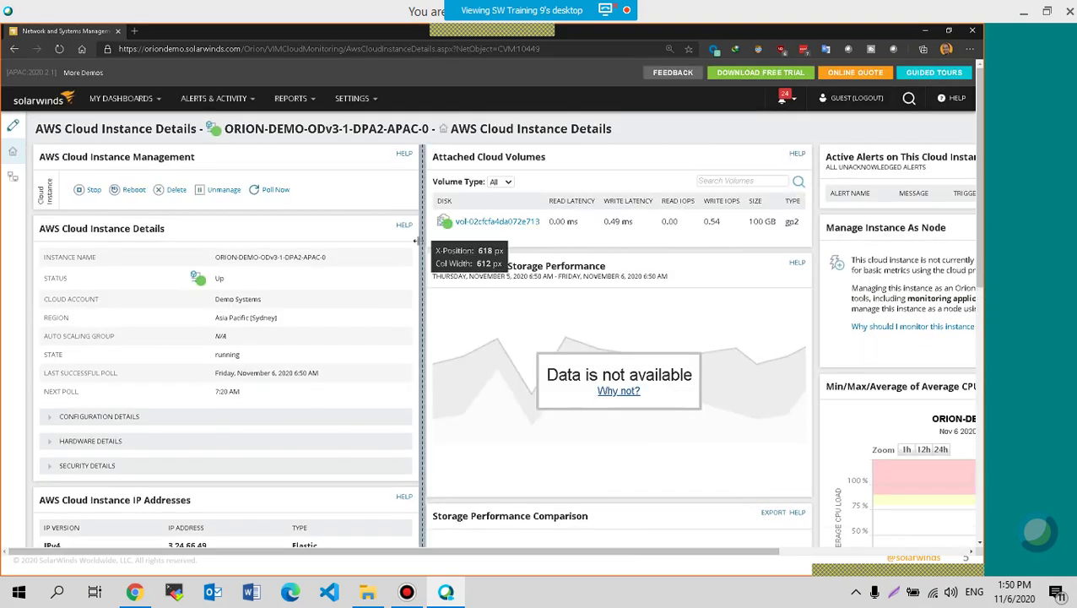
# Review the instance's detail charts, then return to the Cloud Summary dashboard
pyautogui.moveTo(420, 250); pyautogui.dragTo(303, 247)
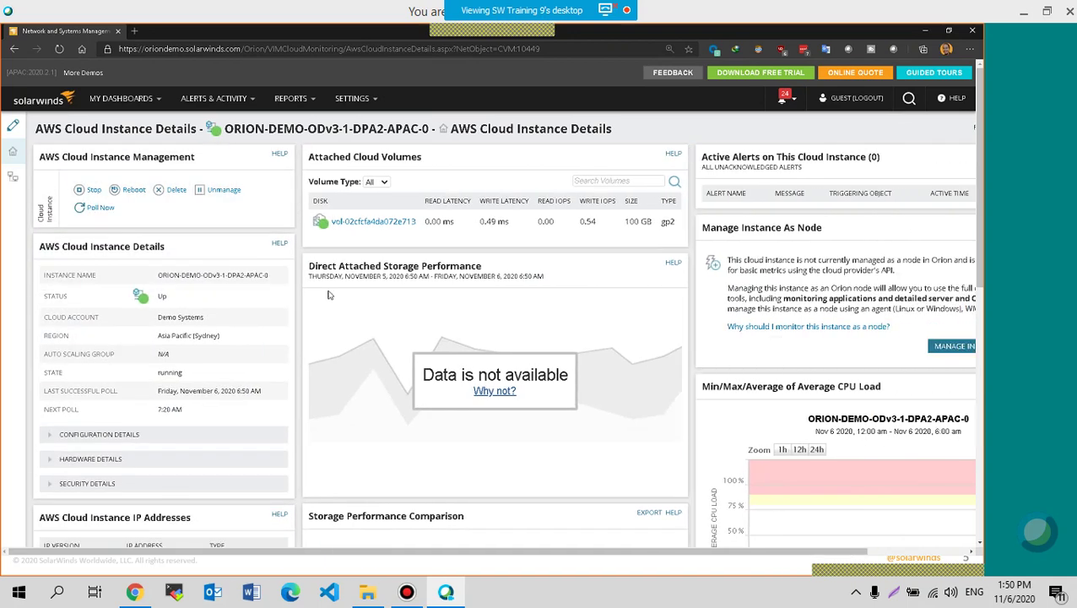
pyautogui.scroll(-3, 155, 308)
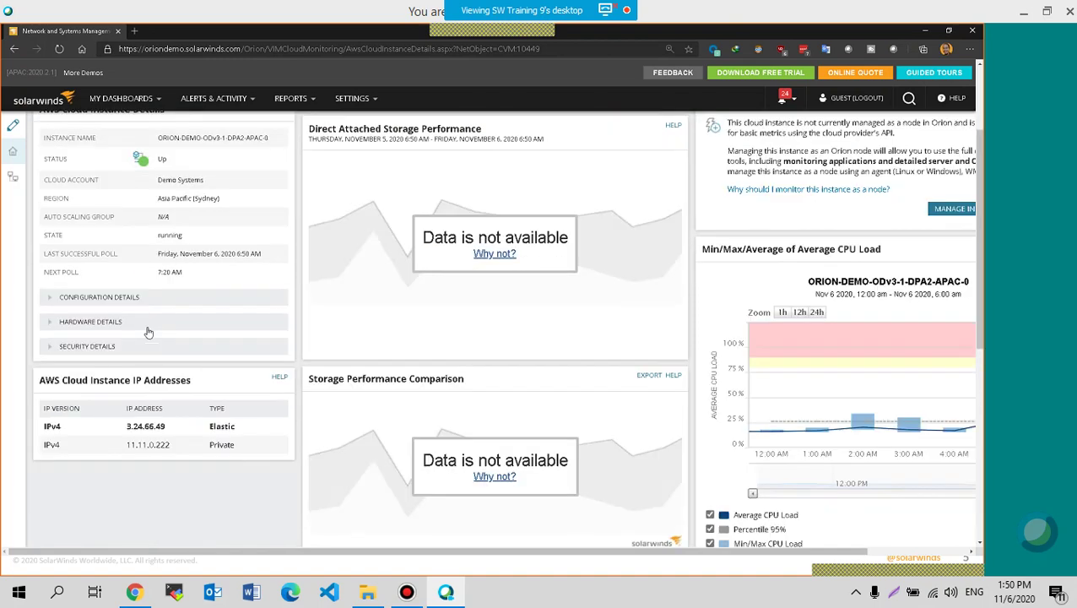
pyautogui.scroll(-3, 928, 384)
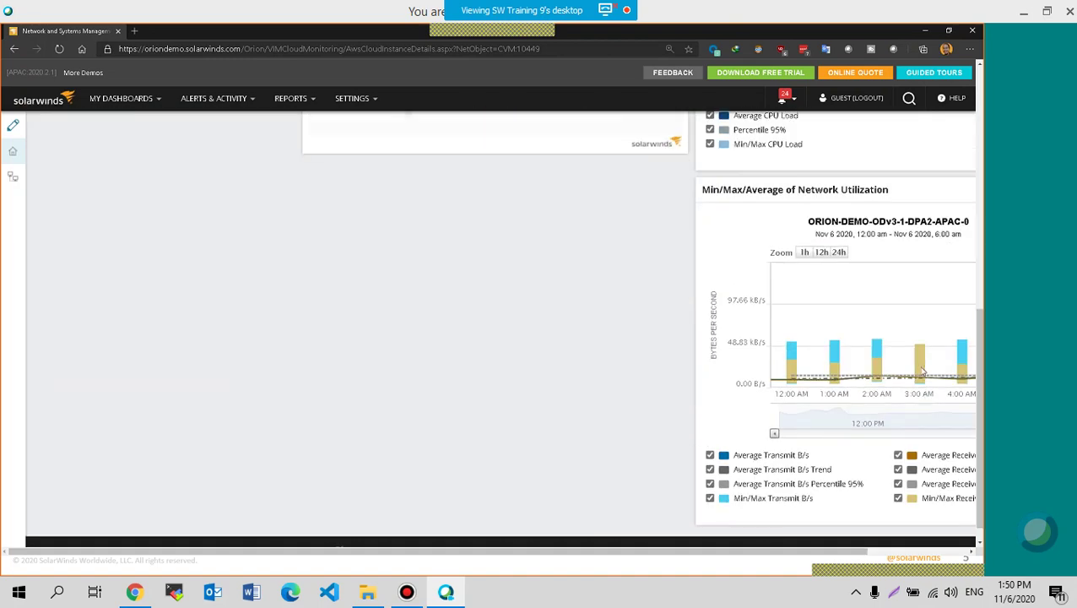
pyautogui.scroll(4, 922, 369)
pyautogui.scroll(2, 922, 369)
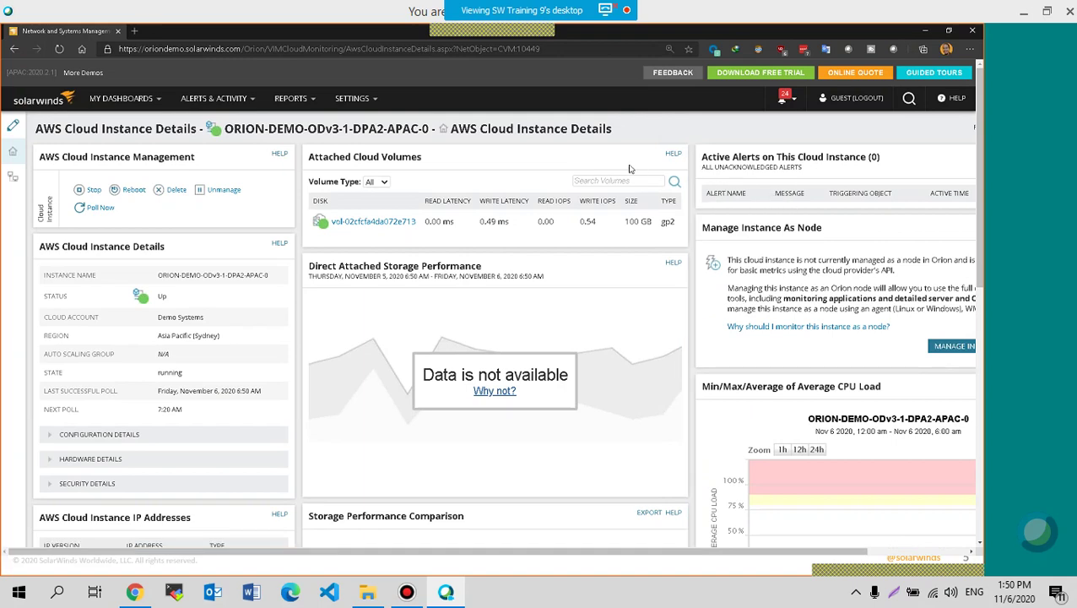
pyautogui.moveTo(753, 553); pyautogui.dragTo(483, 525)
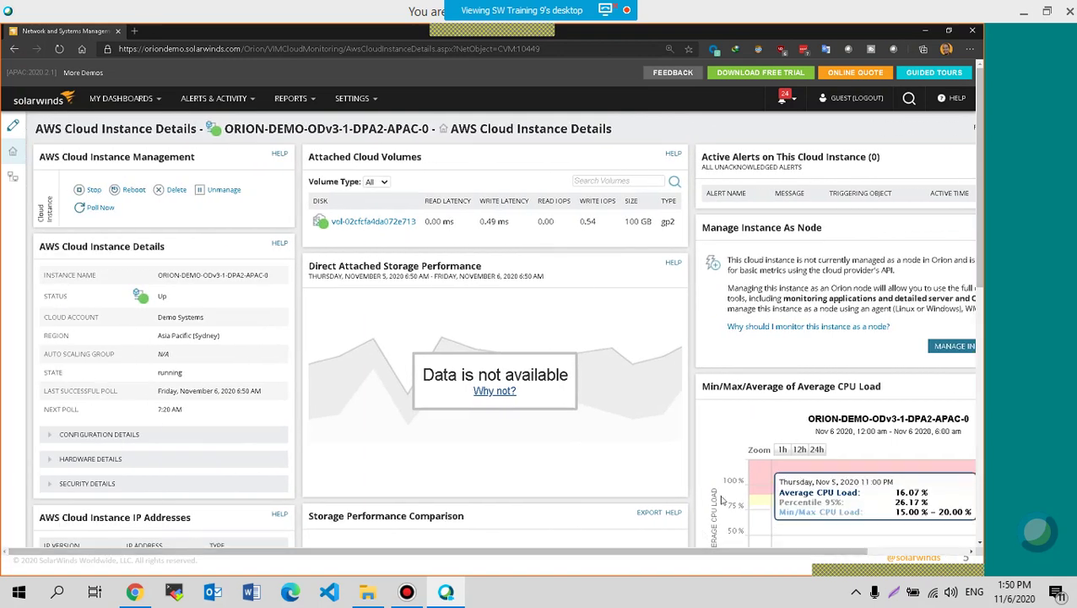
pyautogui.click(8, 53)
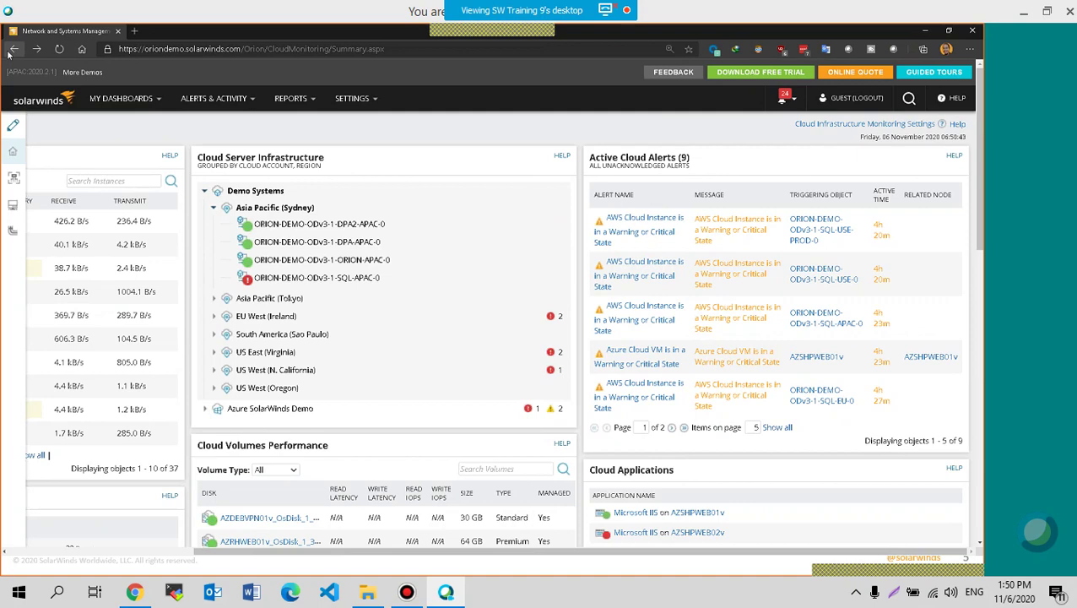
# From Cloud Infrastructure Monitoring Settings, start the Add Cloud Account wizard
pyautogui.click(830, 124)
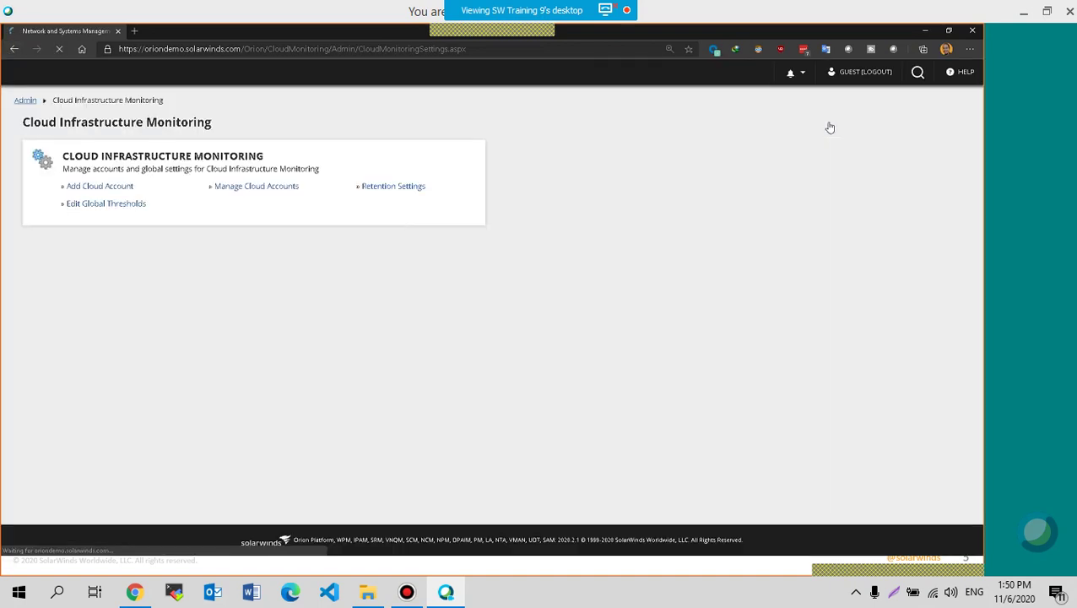
pyautogui.click(100, 216)
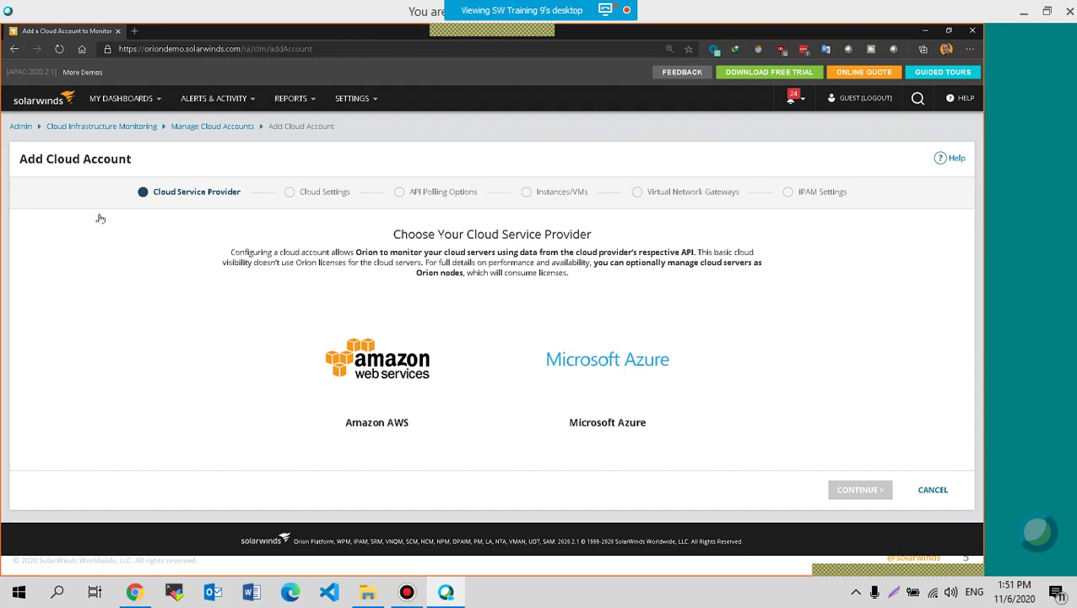
# Choose Amazon AWS, view the empty AWS Cloud Settings form, then go back to the settings page
pyautogui.click(377, 373)
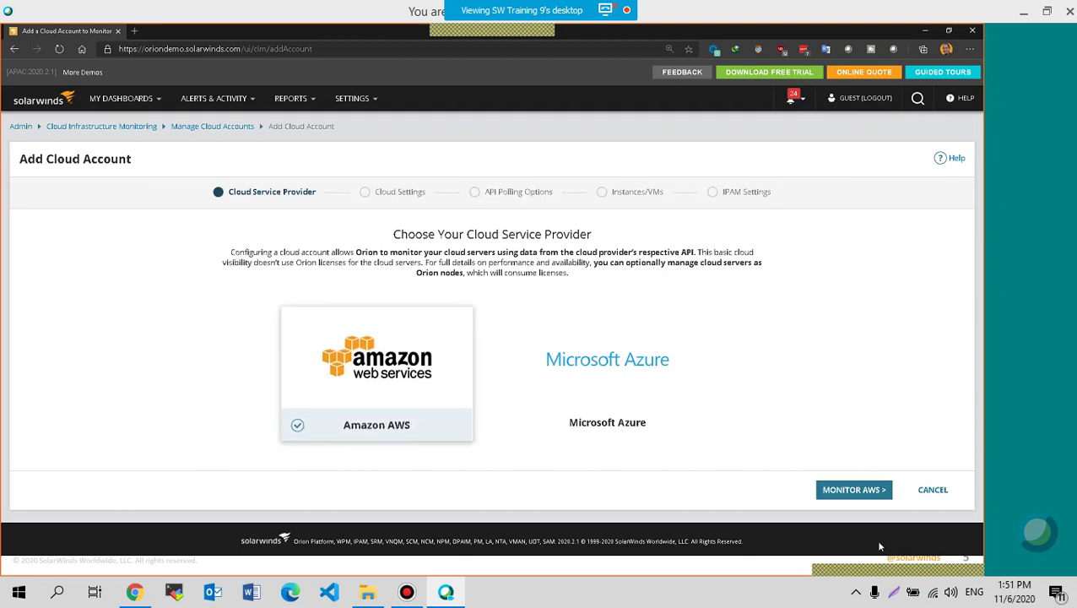
pyautogui.click(864, 491)
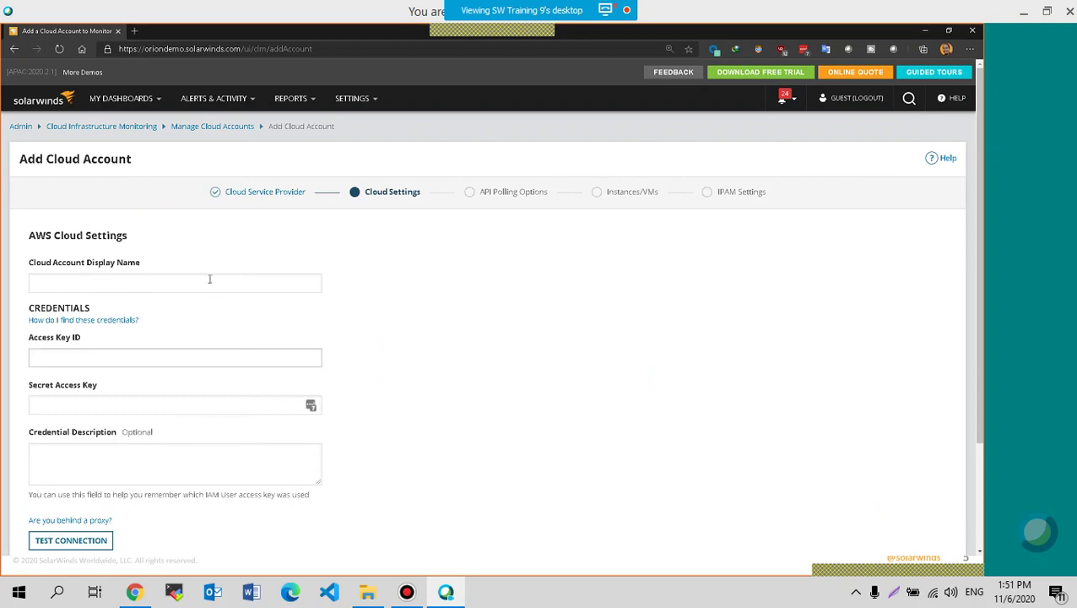
pyautogui.click(209, 279)
pyautogui.click(234, 358)
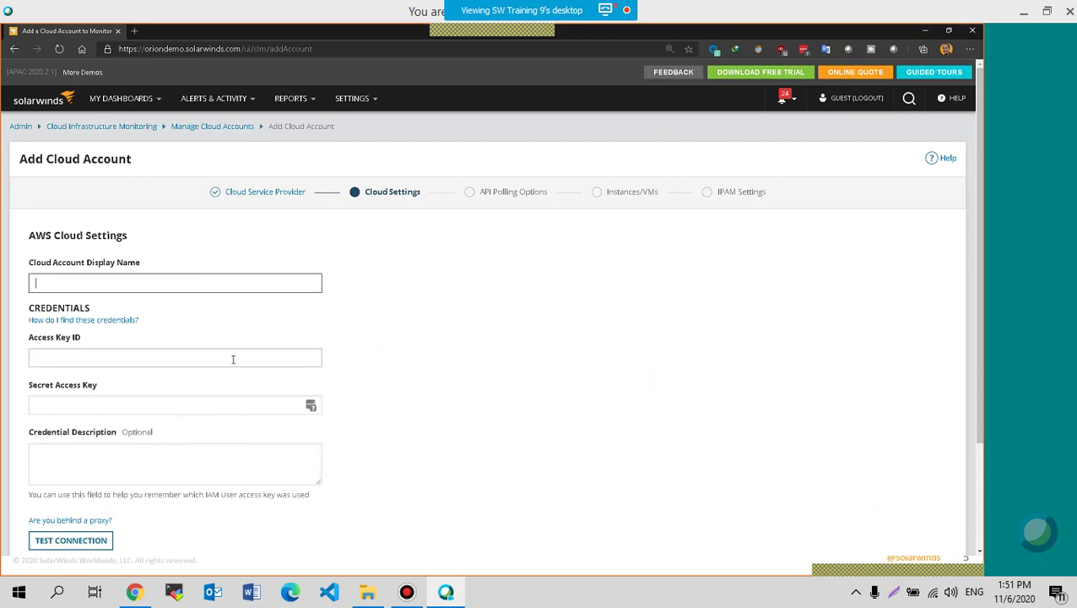
pyautogui.click(452, 433)
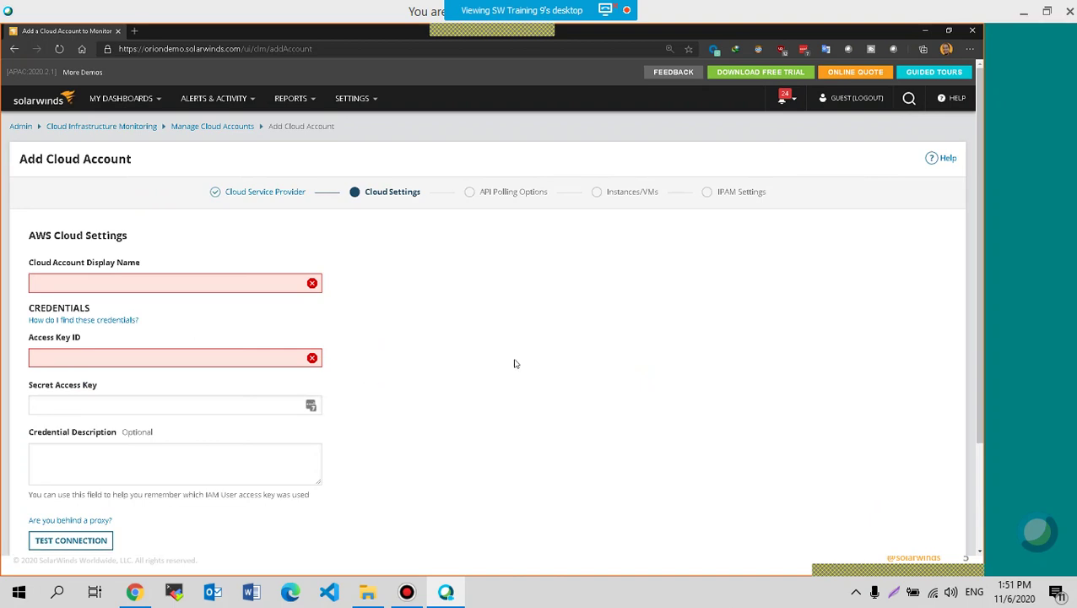
pyautogui.click(15, 49)
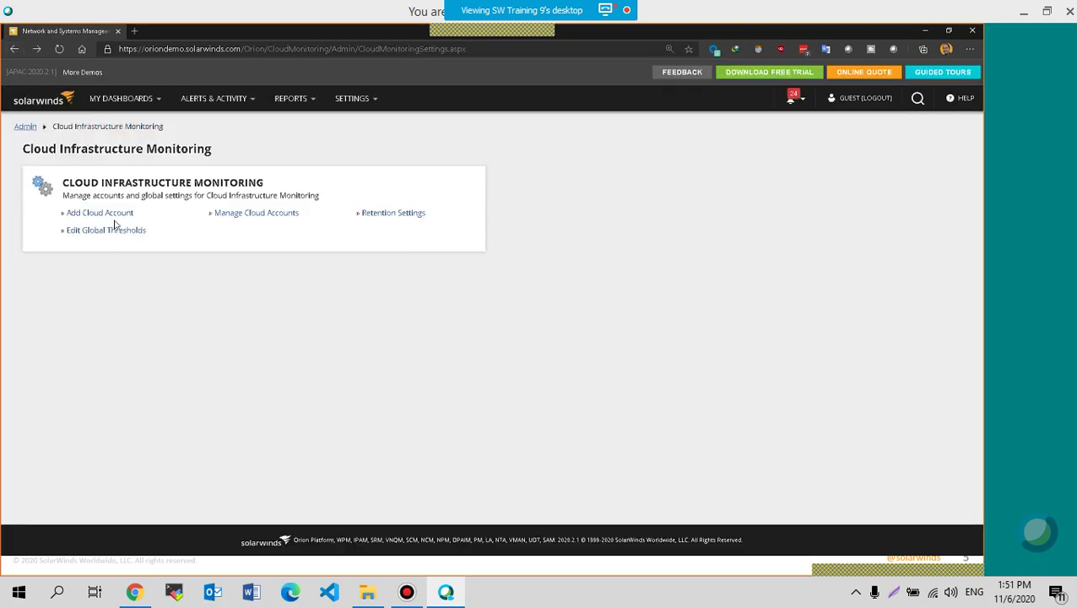
# Restart the Add Cloud Account wizard with Microsoft Azure as the provider
pyautogui.click(122, 215)
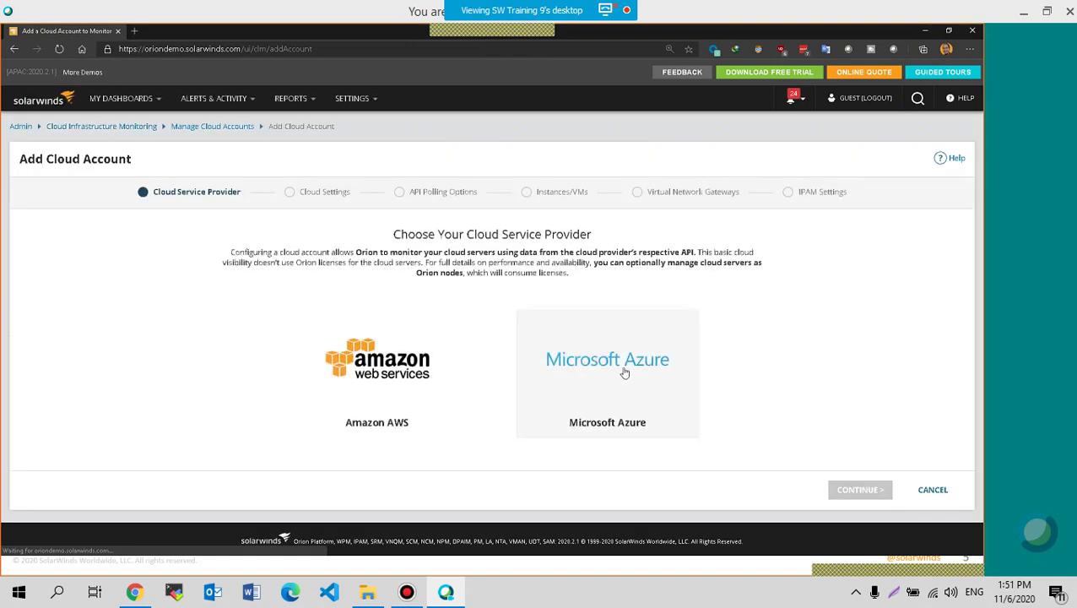
pyautogui.click(623, 372)
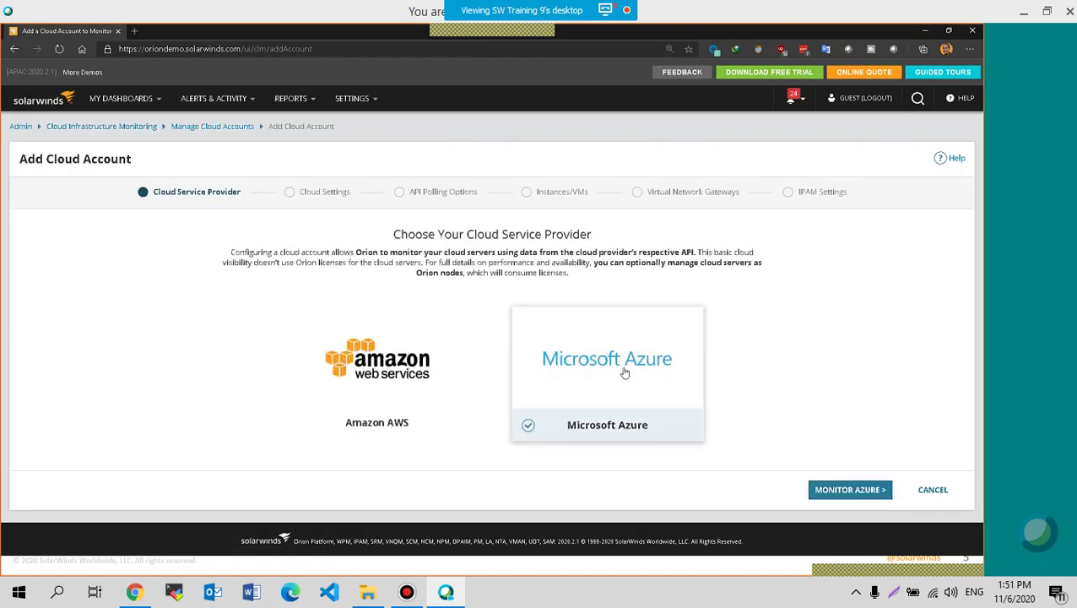
pyautogui.click(844, 492)
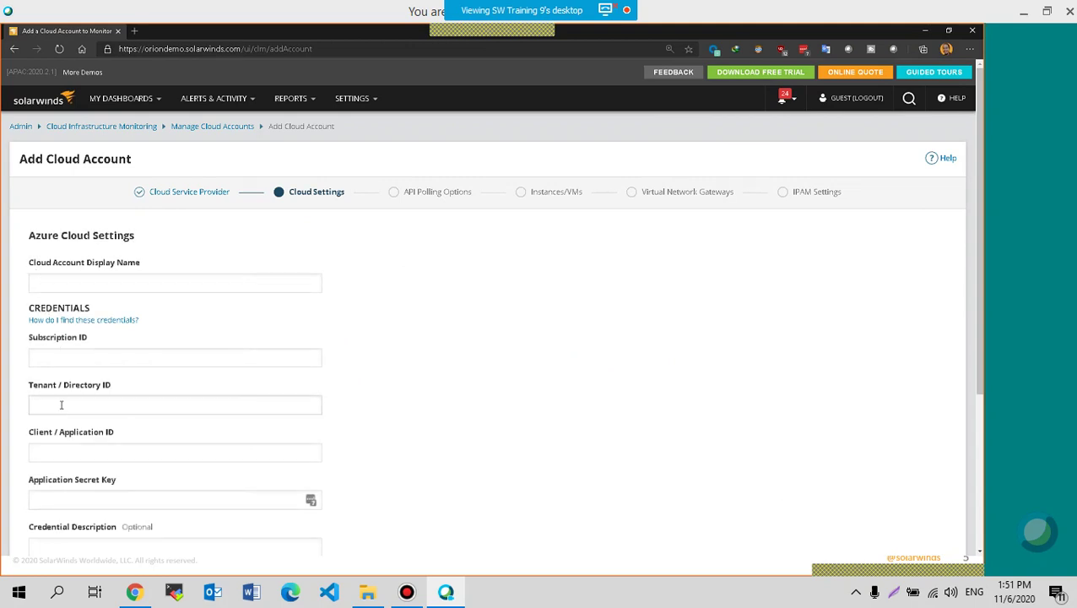
# Inspect the empty Azure credential fields, leaving them blank, and go back to settings
pyautogui.click(58, 404)
pyautogui.scroll(-2, 364, 439)
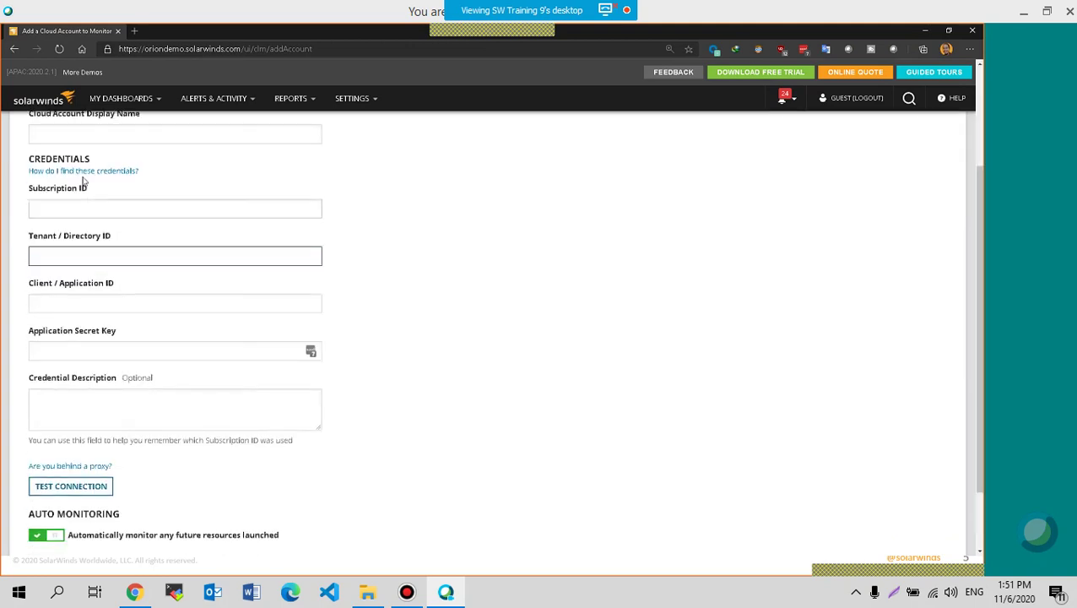
pyautogui.click(91, 209)
pyautogui.click(101, 349)
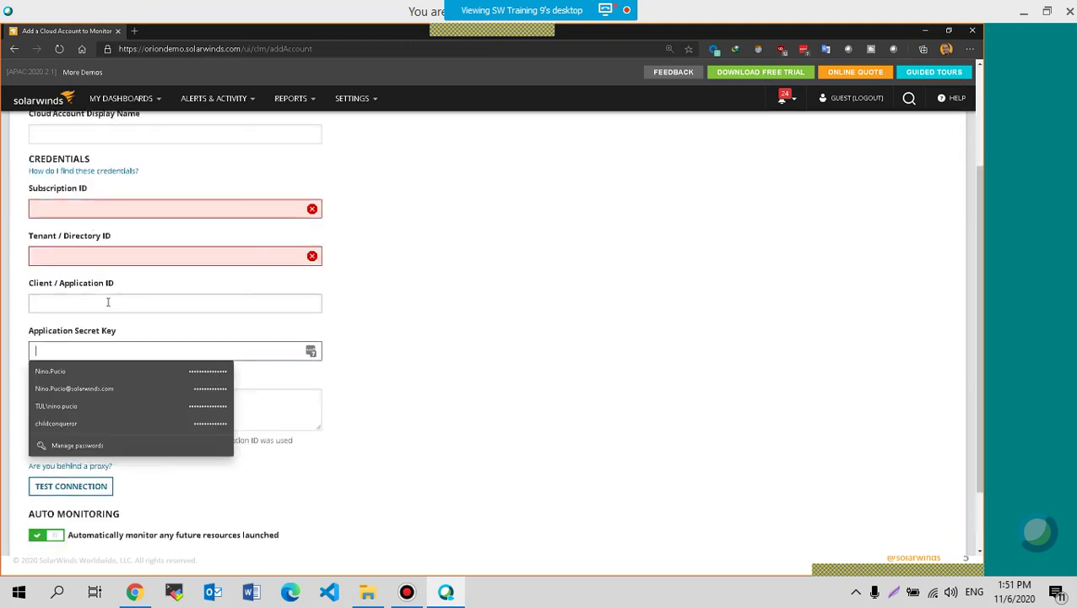
pyautogui.click(526, 482)
pyautogui.click(182, 397)
pyautogui.click(552, 434)
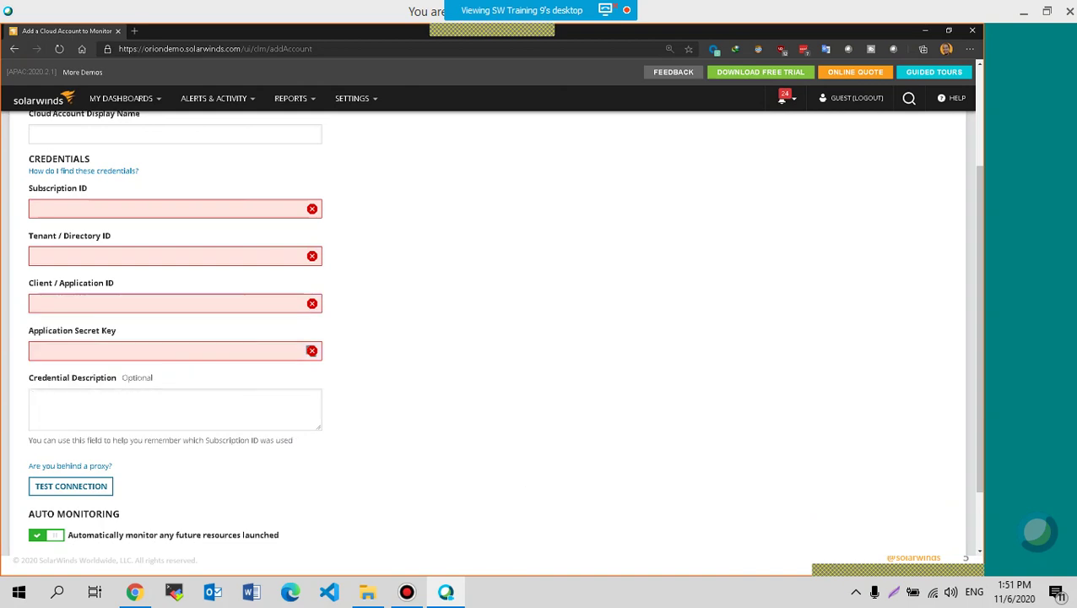
pyautogui.scroll(-1, 300, 361)
pyautogui.scroll(5, 301, 360)
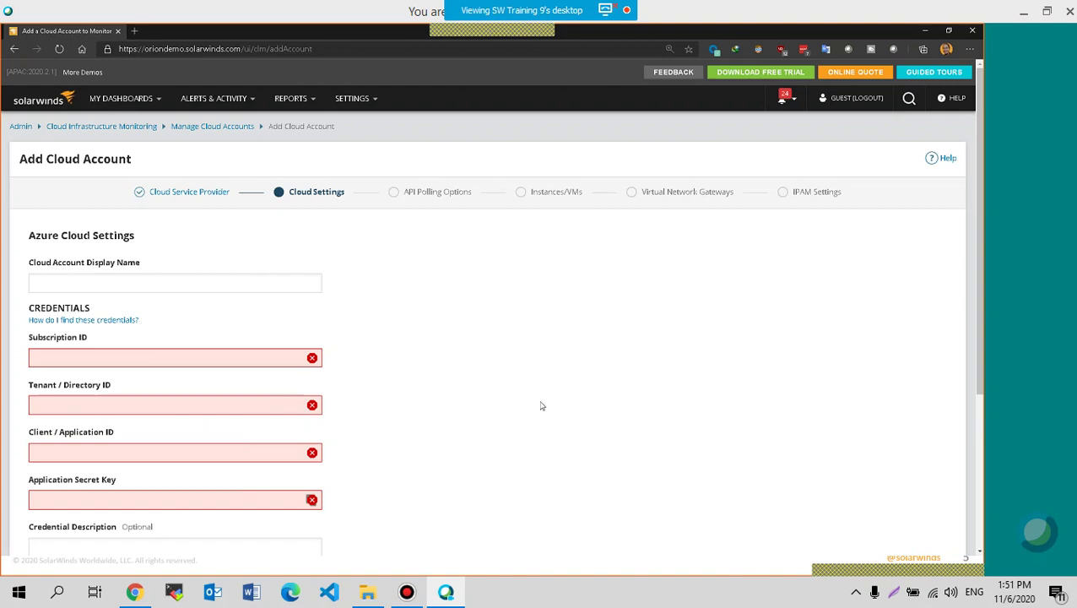
pyautogui.hotkey('alt', 'Left')
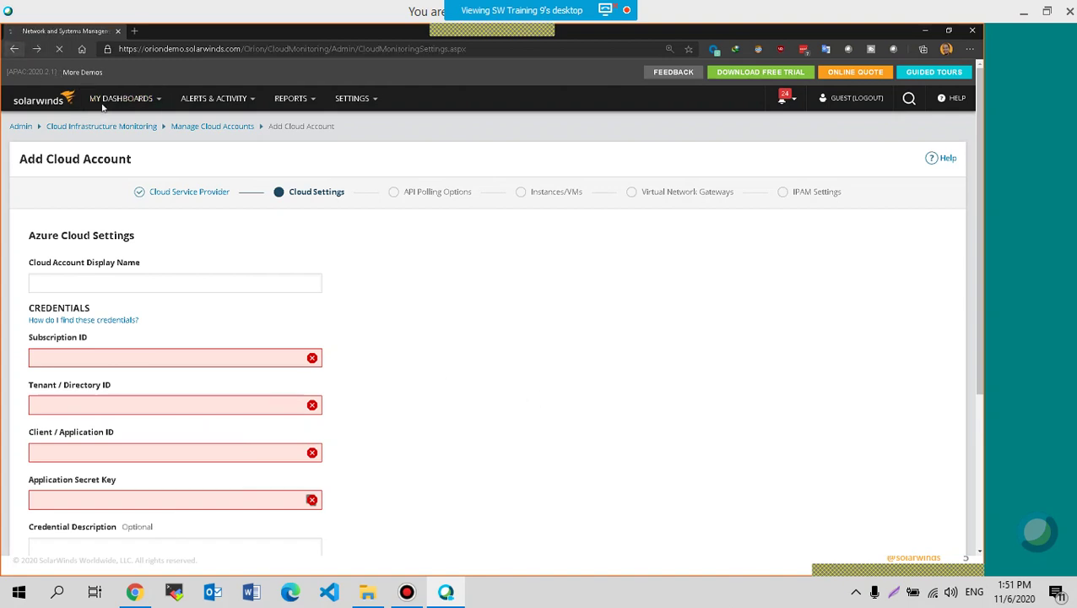
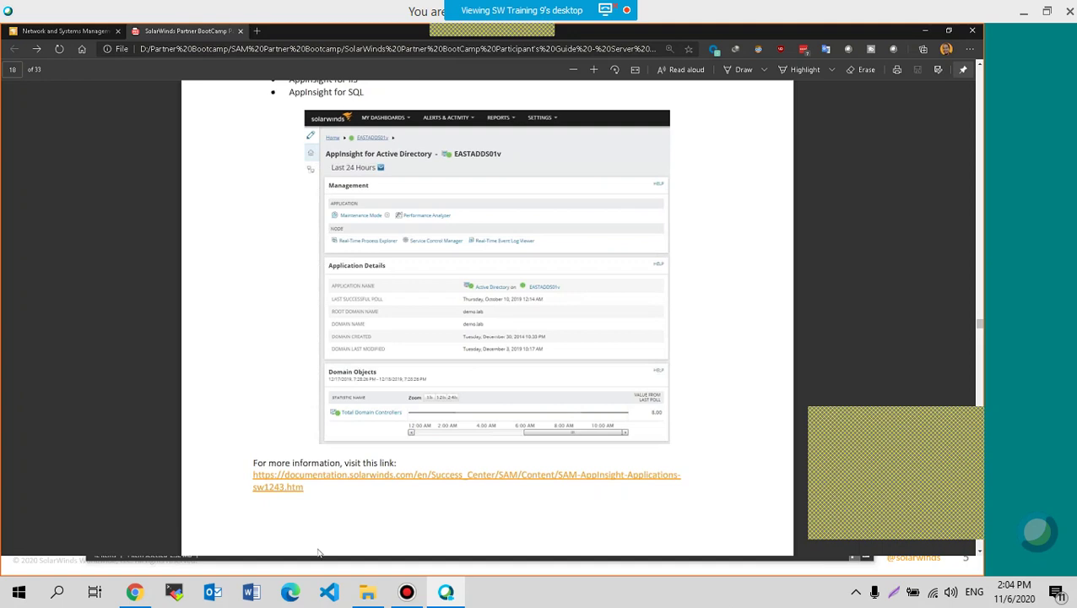
# Switch to the Orion demo tab and reload its Summary Home page (SummaryView.aspx?ViewID=1)
pyautogui.press('super')
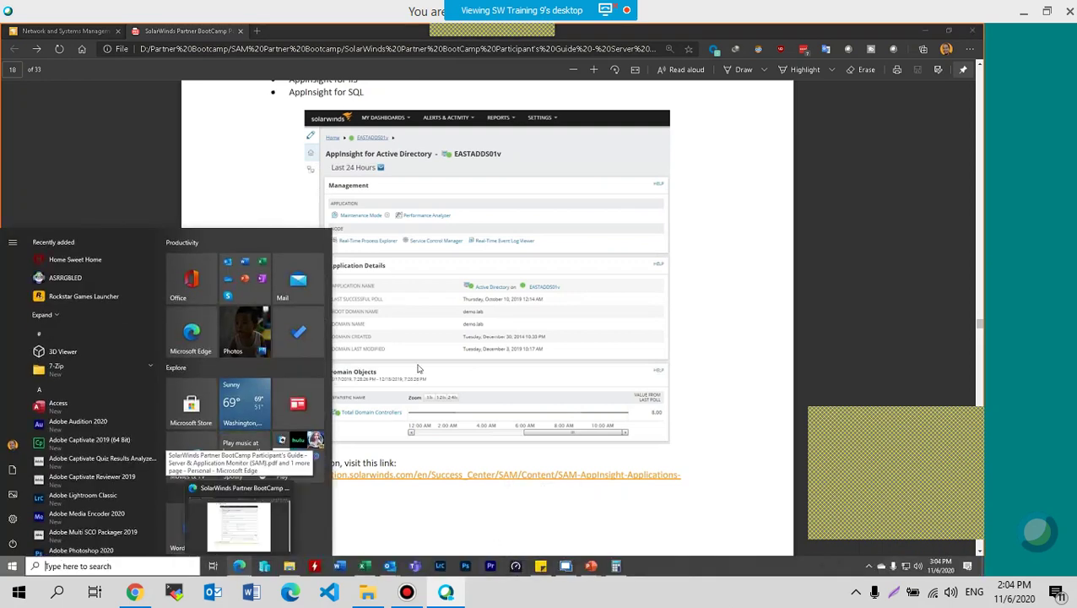
pyautogui.hotkey('alt', 'Tab')
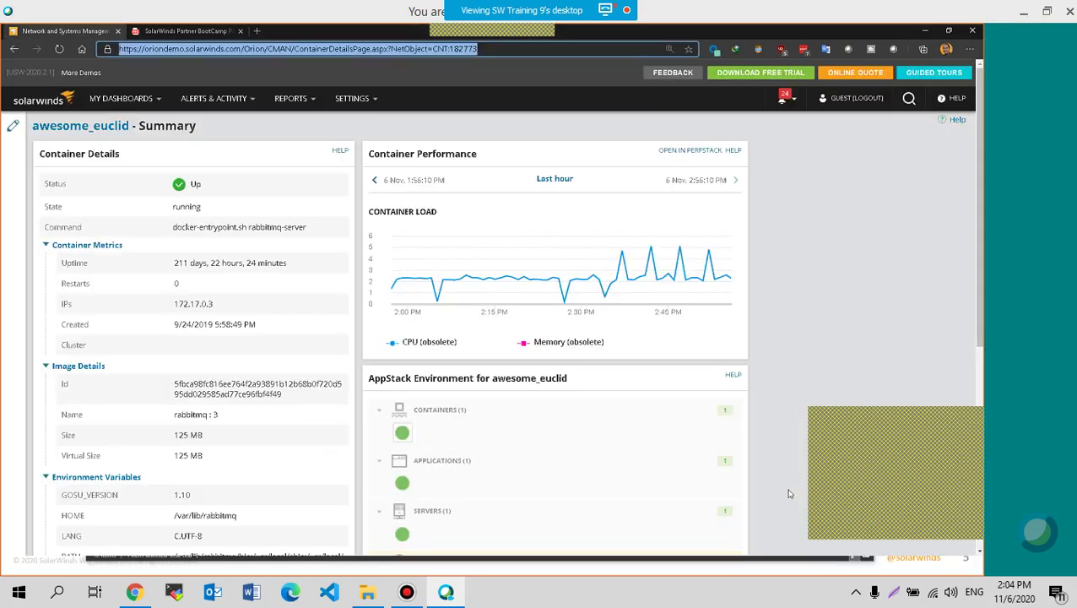
pyautogui.press('F5')
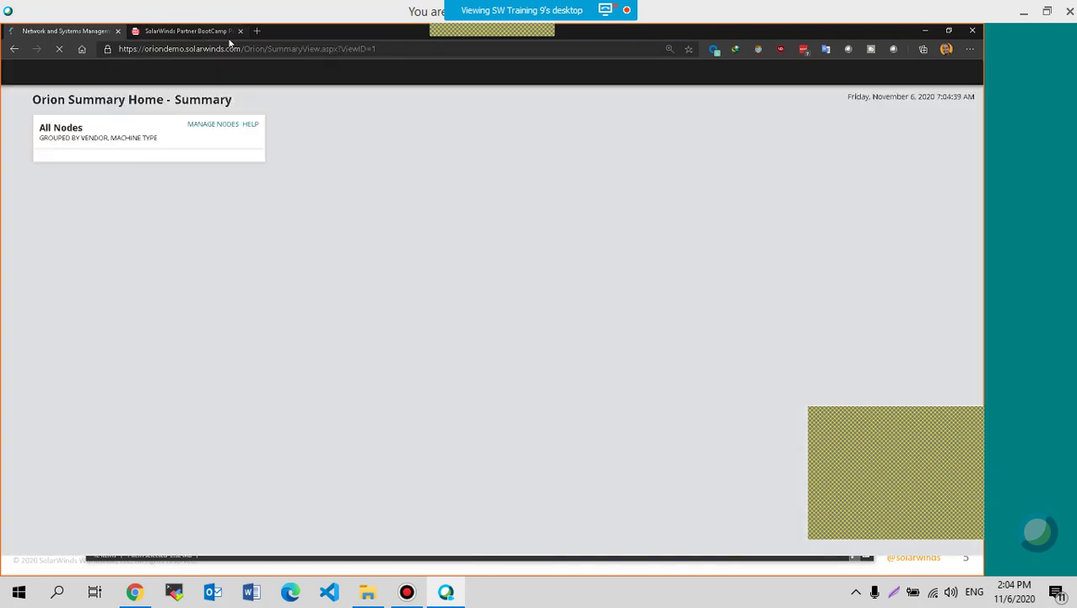
pyautogui.moveTo(240, 49); pyautogui.dragTo(70, 47)
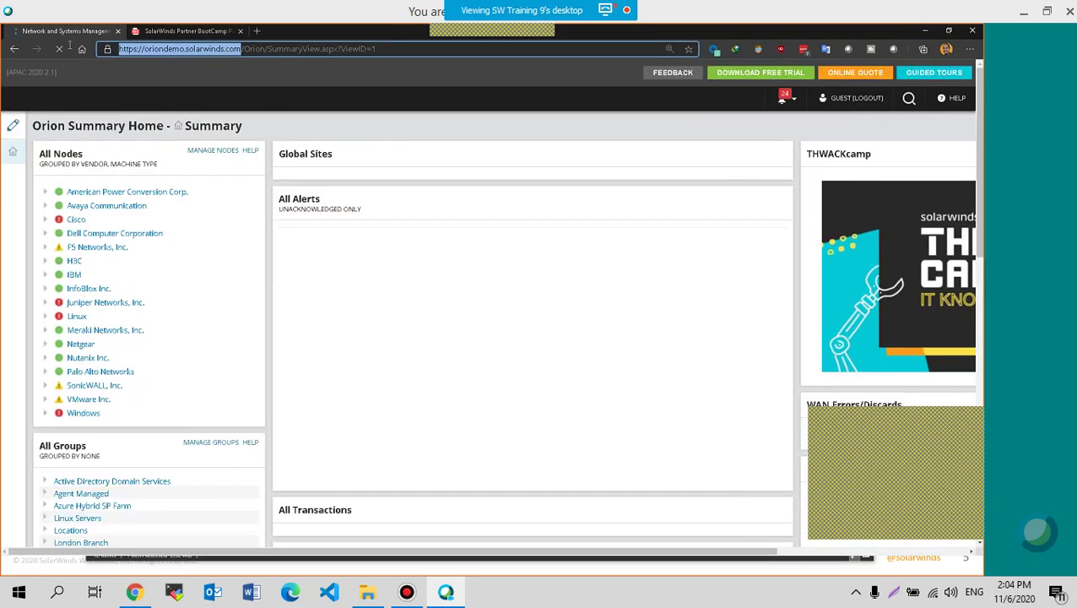
# Show the Applications submenu of My Dashboards, listing SAM Summary, Exchange, SQL Server and Active Directory
pyautogui.click(397, 49)
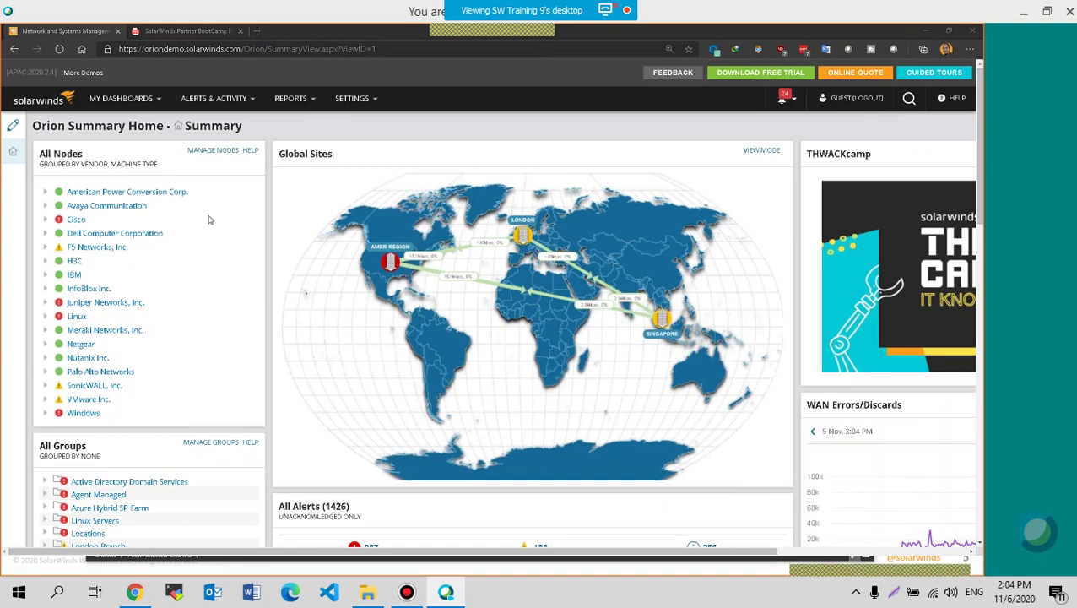
pyautogui.click(153, 99)
pyautogui.moveTo(150, 223)
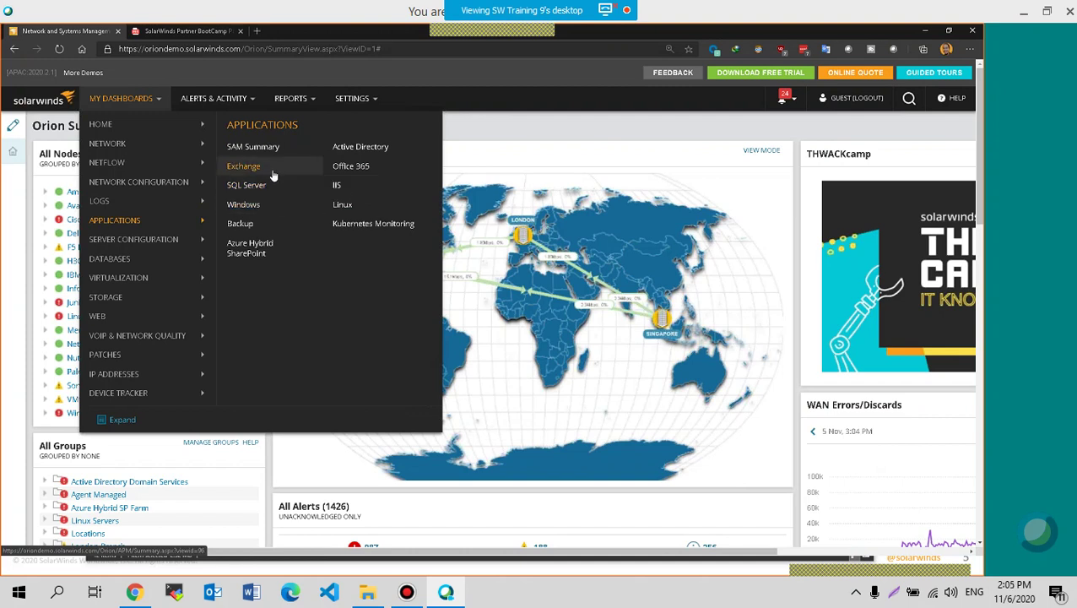
# Open the Active Directory Application Summary dashboard and view its domain controller map
pyautogui.click(365, 148)
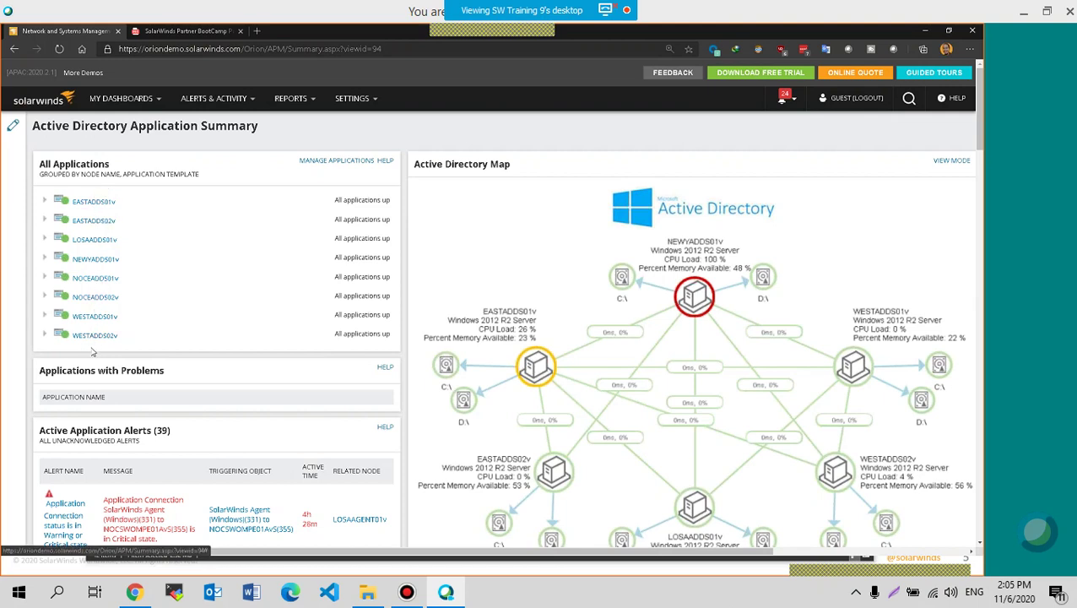
pyautogui.moveTo(127, 206); pyautogui.dragTo(71, 202)
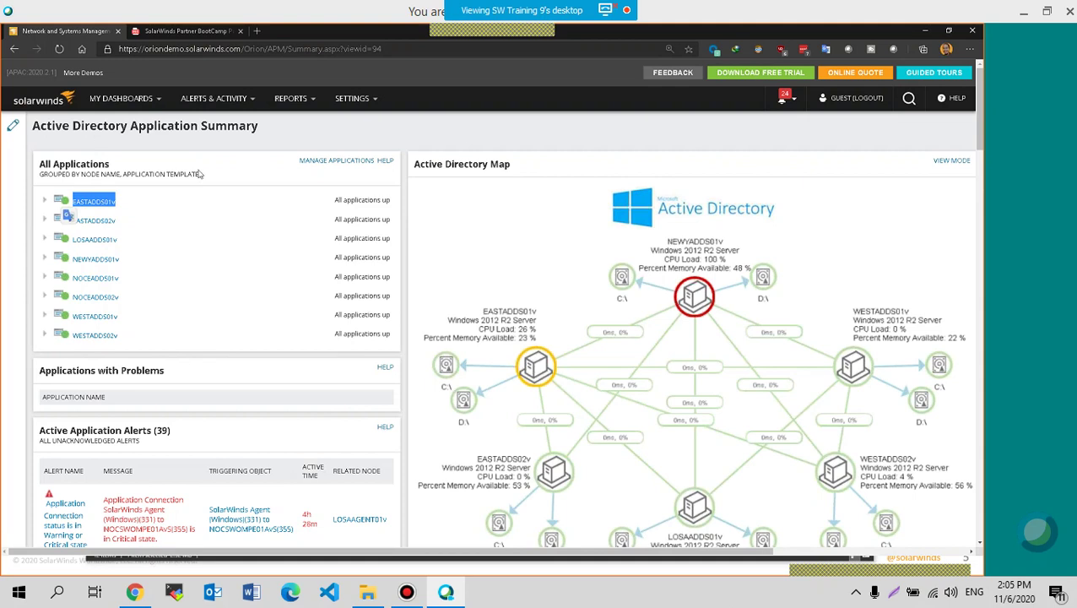
pyautogui.moveTo(280, 126); pyautogui.dragTo(34, 133)
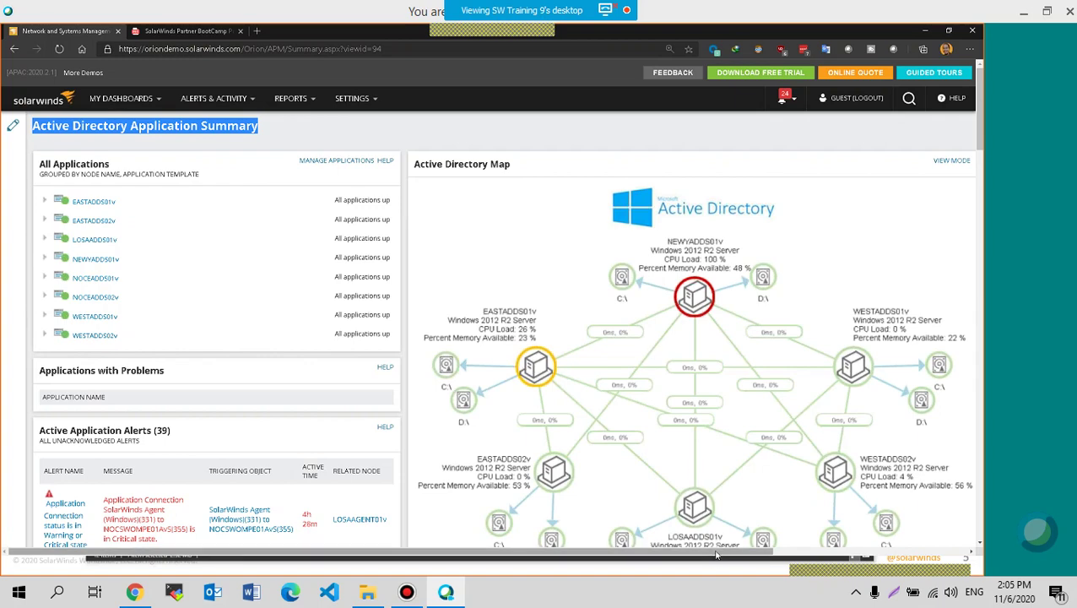
pyautogui.hscroll(1, 870, 564)
pyautogui.hscroll(3, 869, 564)
pyautogui.moveTo(317, 163); pyautogui.dragTo(228, 174)
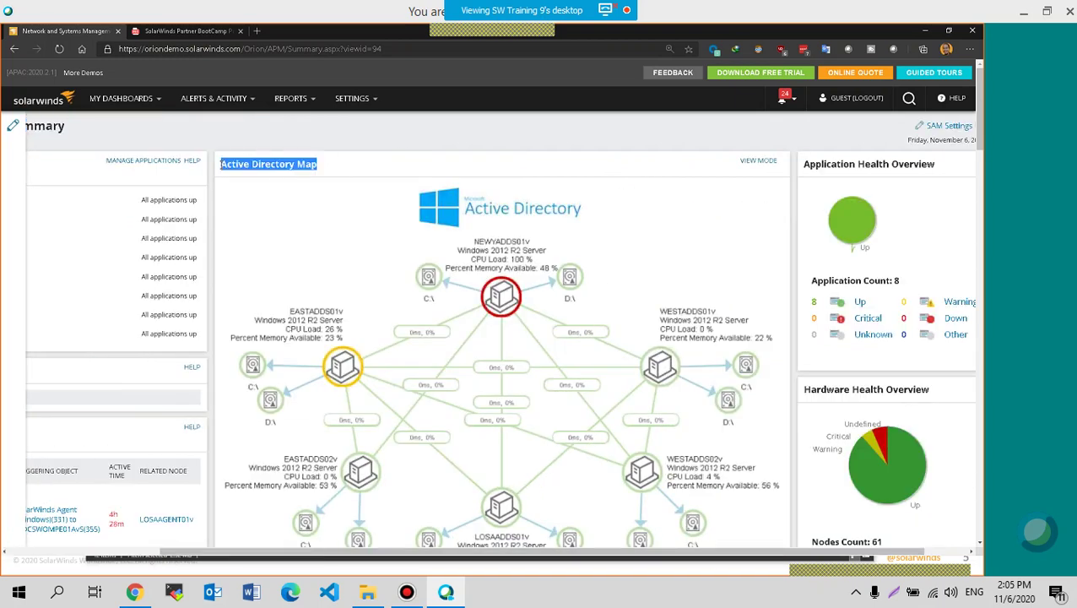
pyautogui.click(247, 167)
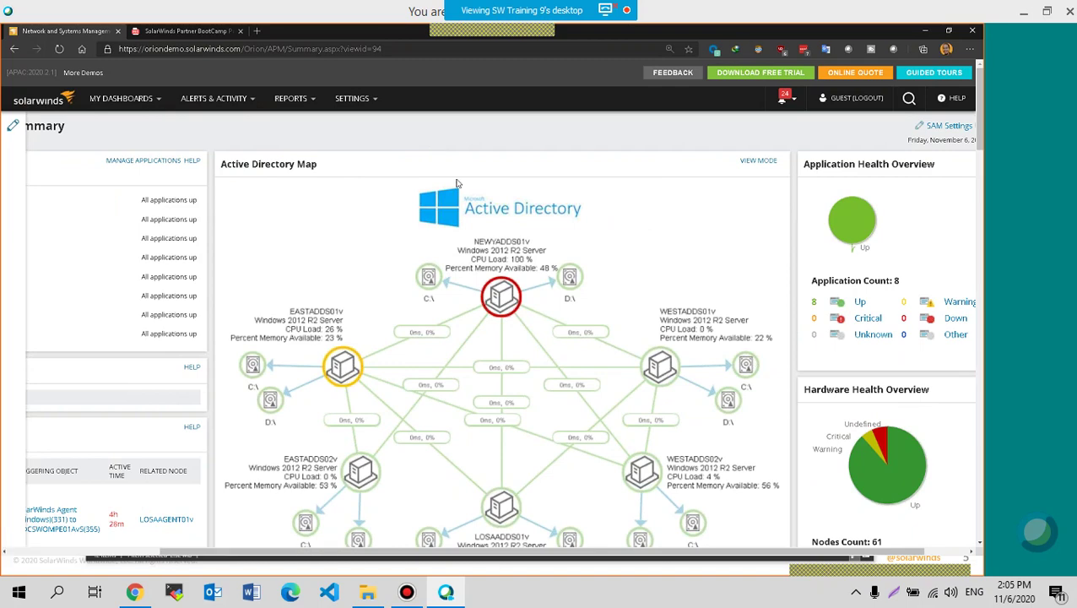
# Scroll down the summary page to the Trust Summary panel
pyautogui.scroll(-1, 457, 182)
pyautogui.scroll(-3, 483, 218)
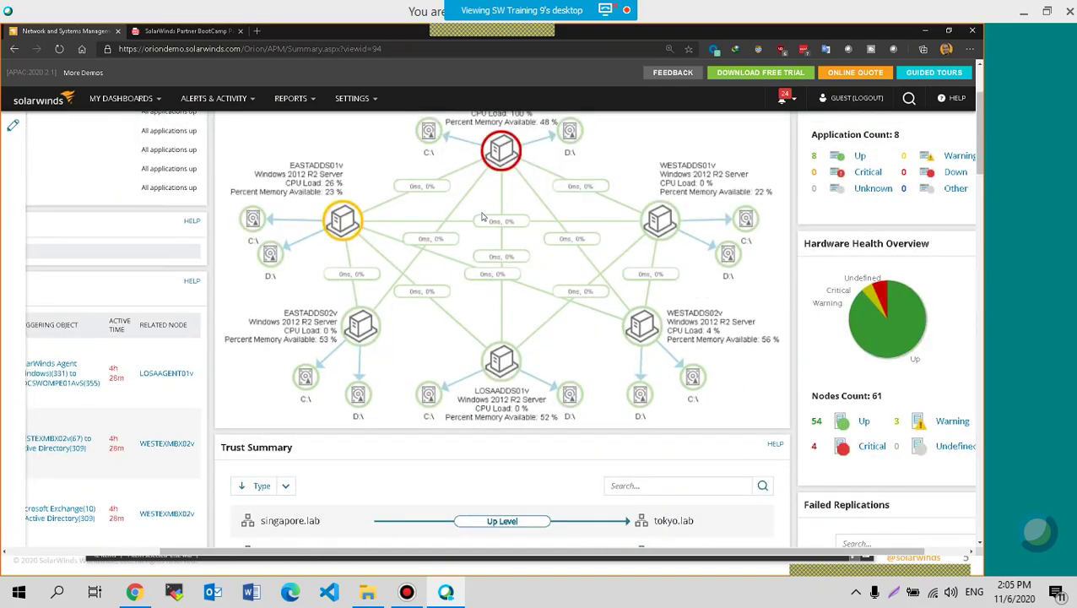
pyautogui.scroll(4, 485, 228)
pyautogui.scroll(-2, 490, 241)
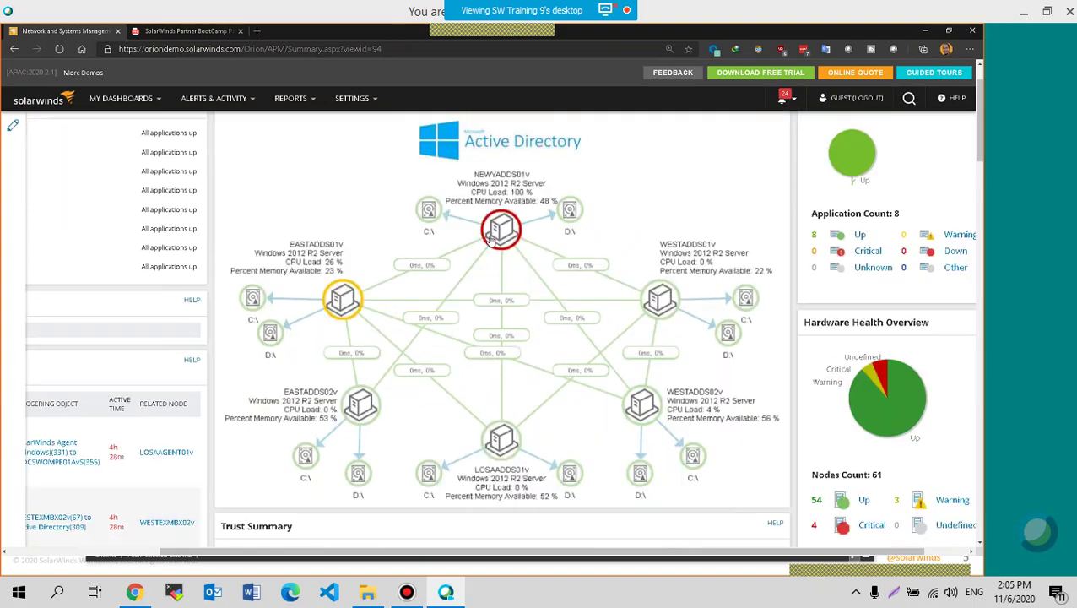
pyautogui.scroll(2, 498, 194)
pyautogui.scroll(-2, 504, 141)
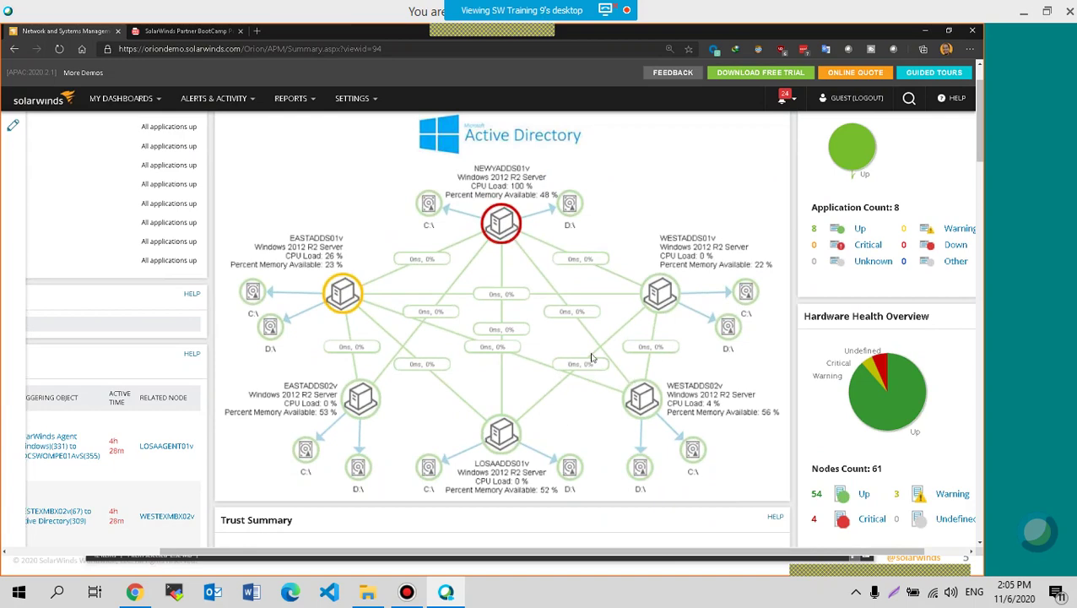
pyautogui.scroll(1, 606, 364)
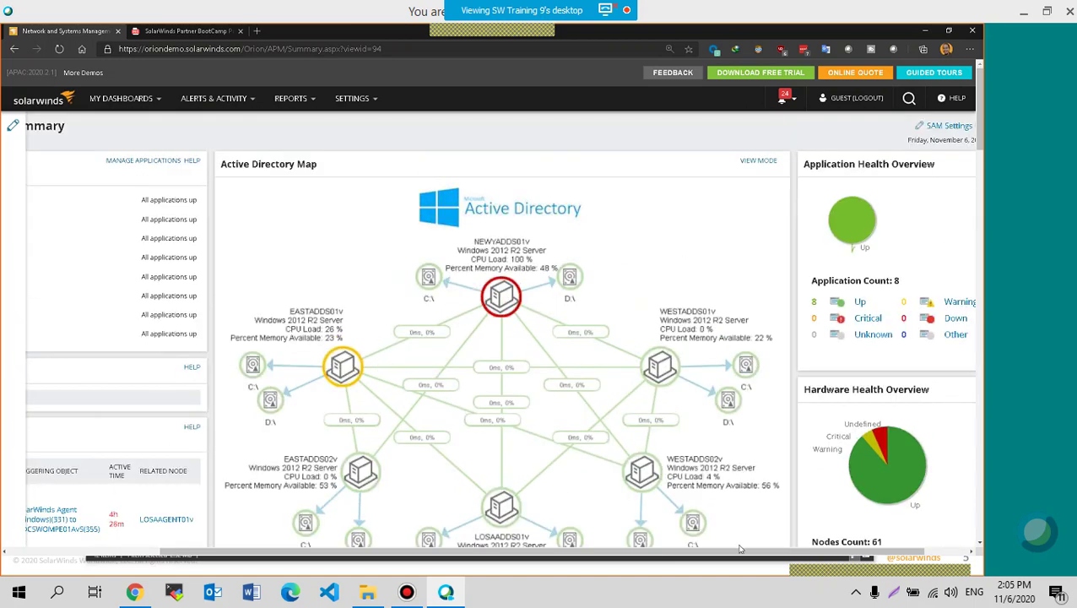
pyautogui.hscroll(-3, 149, 300)
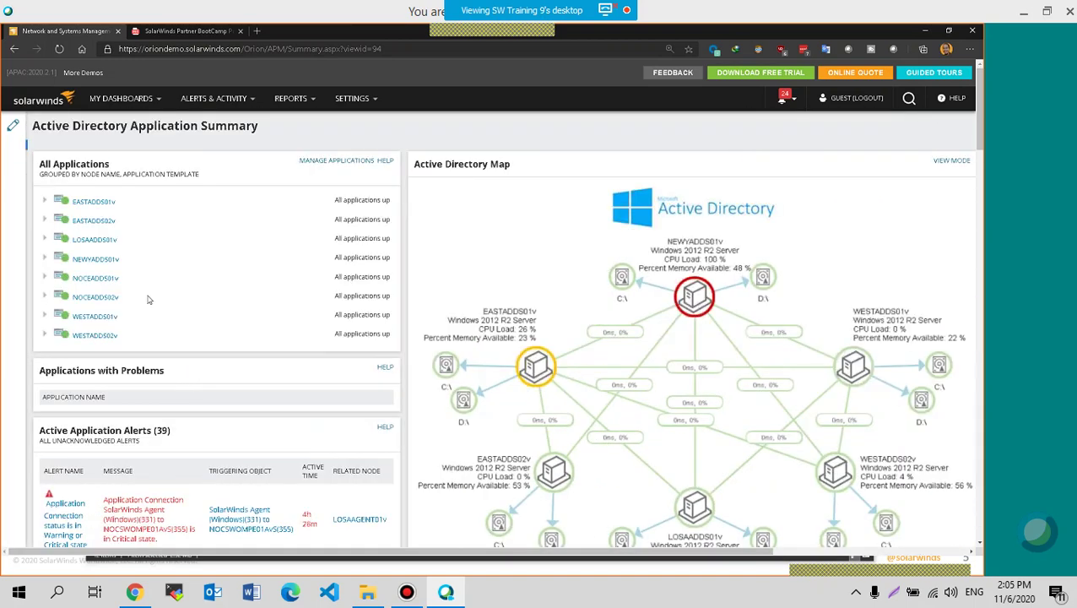
pyautogui.scroll(-1, 150, 322)
pyautogui.scroll(-5, 151, 323)
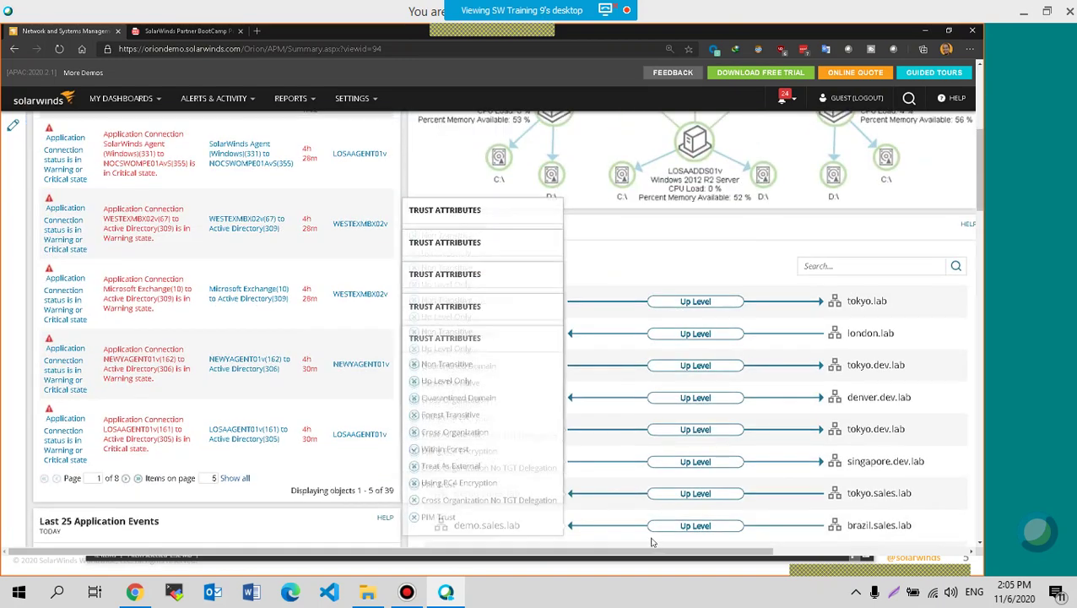
pyautogui.moveTo(686, 554); pyautogui.dragTo(739, 520)
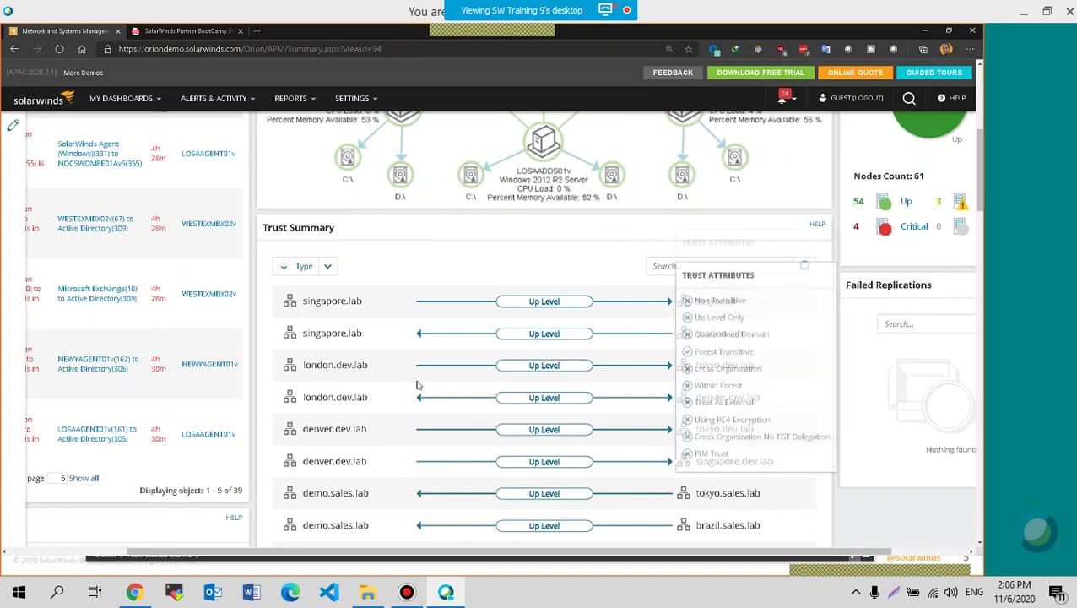
pyautogui.tripleClick(298, 227)
pyautogui.scroll(-1, 485, 327)
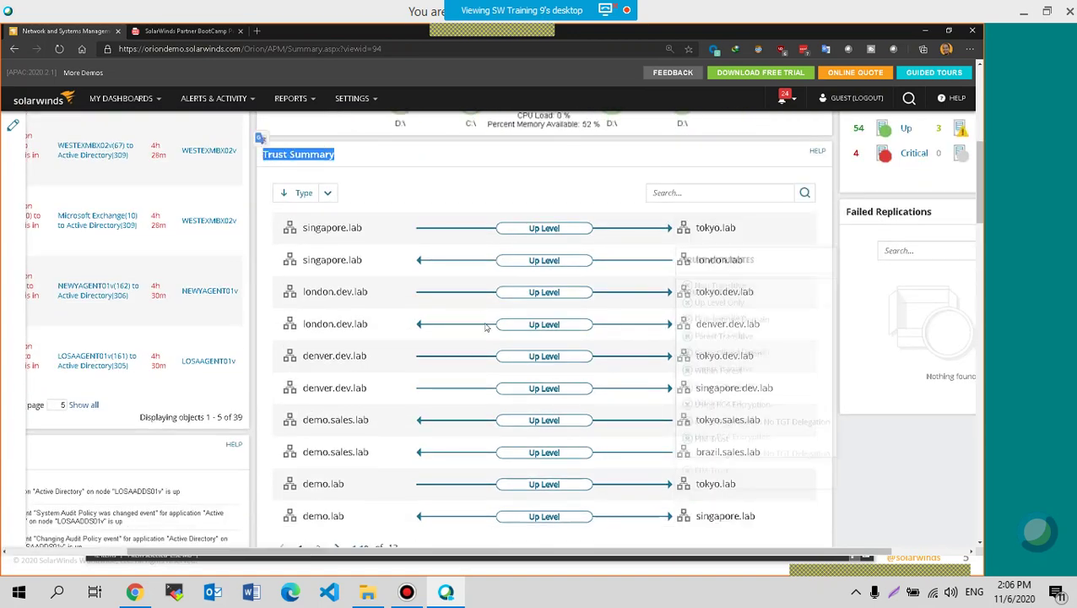
pyautogui.moveTo(486, 327)
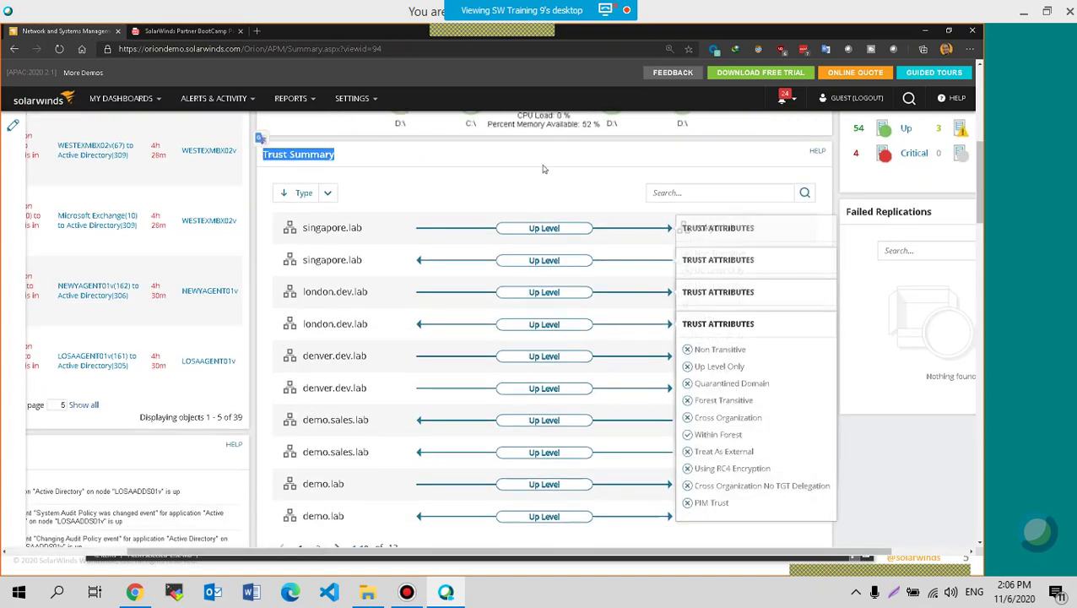
pyautogui.moveTo(426, 234)
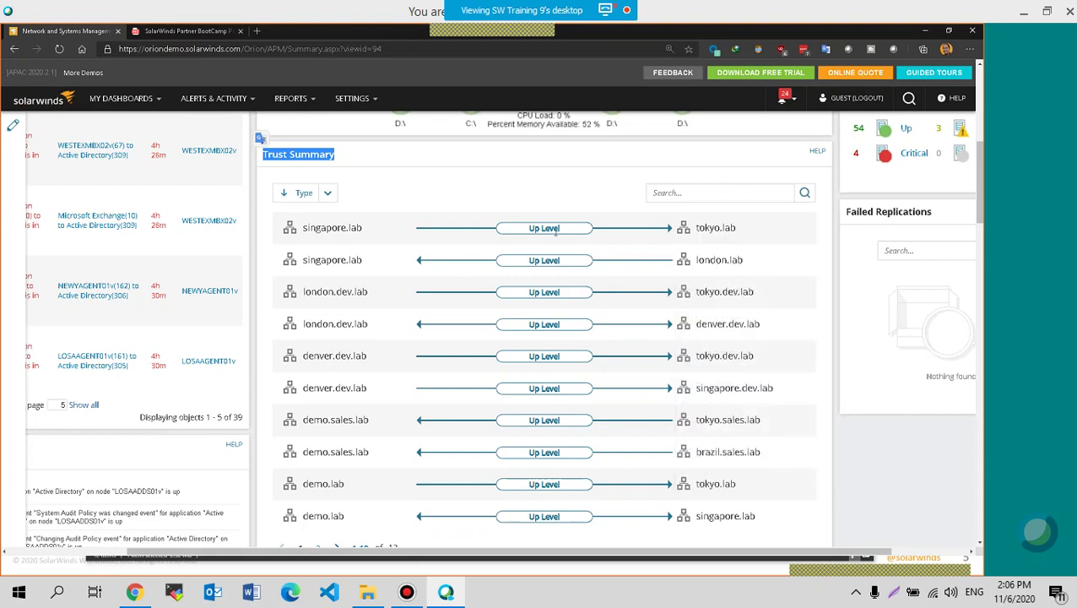
pyautogui.moveTo(662, 232)
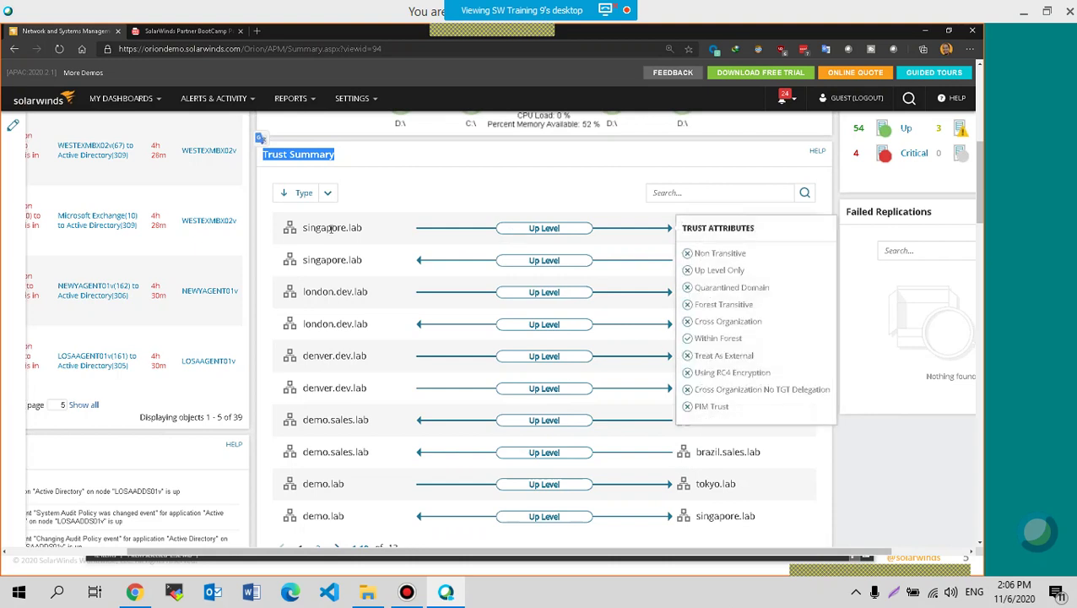
pyautogui.doubleClick(359, 229)
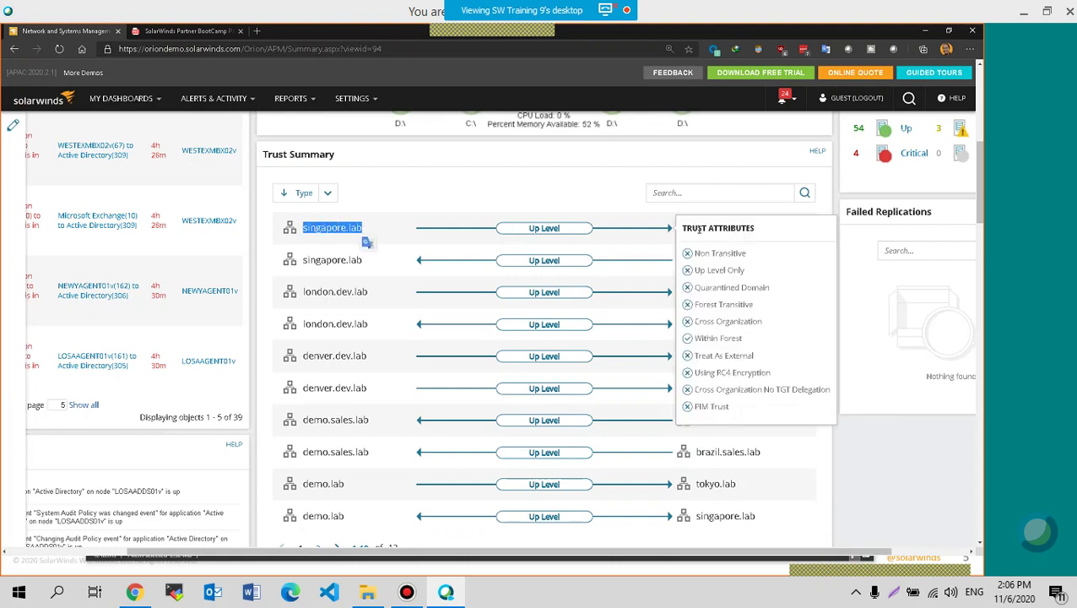
pyautogui.moveTo(744, 236); pyautogui.dragTo(692, 230)
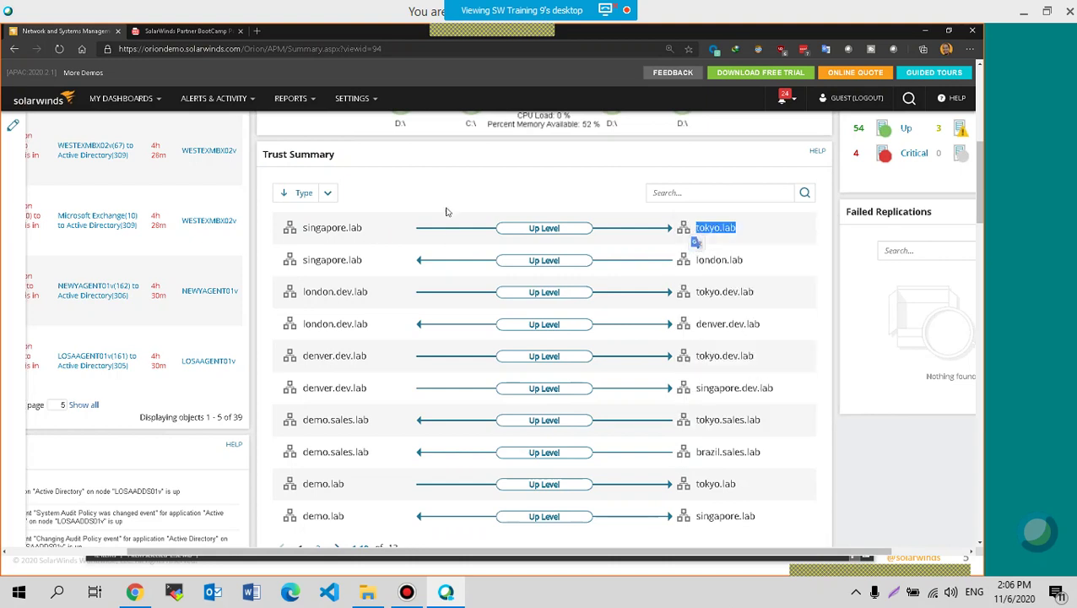
pyautogui.click(412, 234)
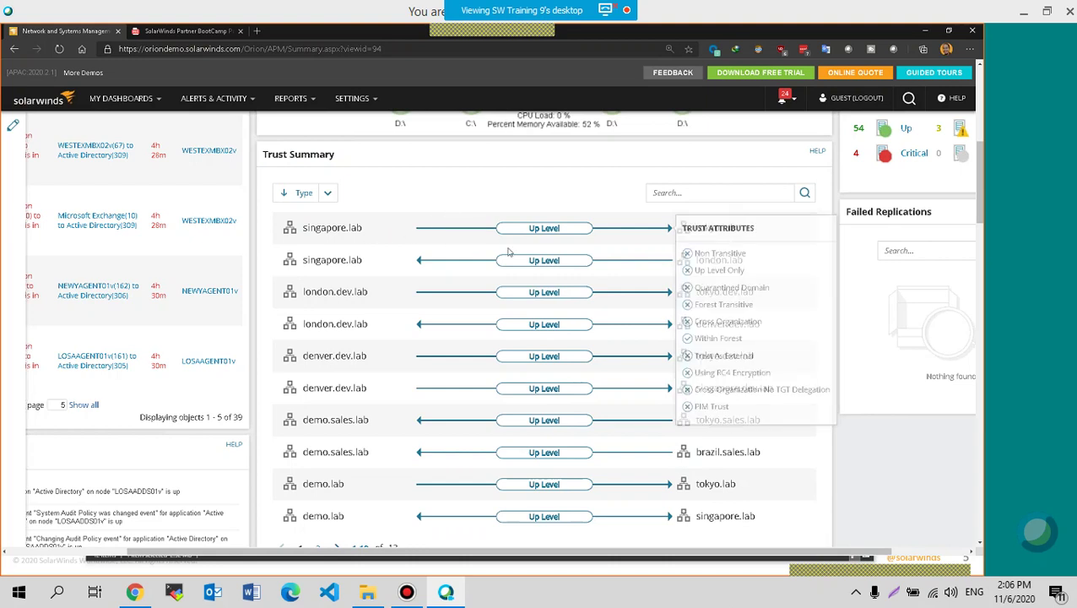
pyautogui.moveTo(495, 267)
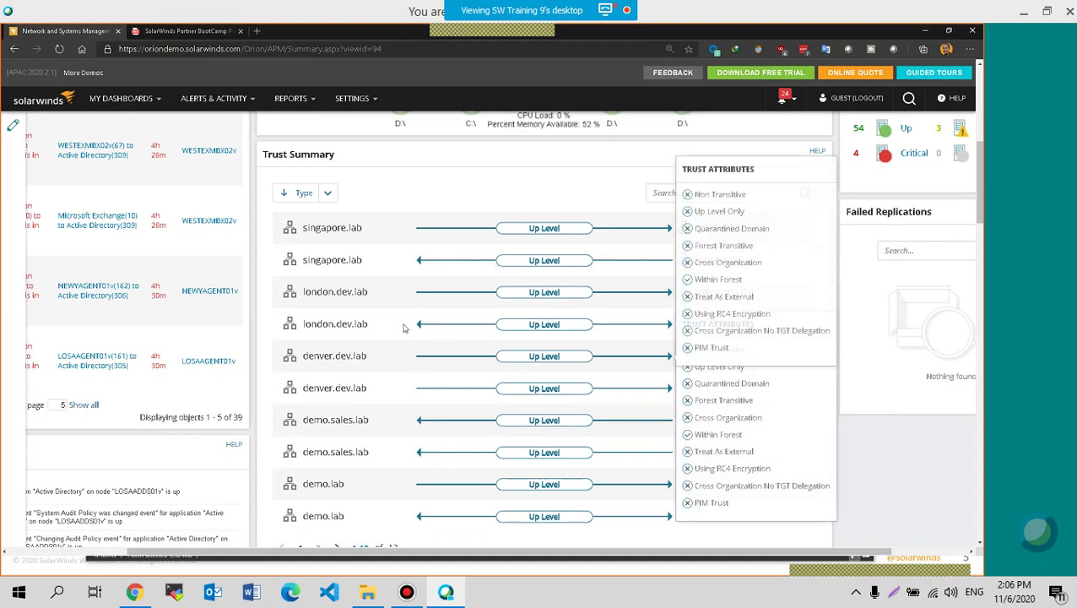
pyautogui.scroll(-2, 453, 325)
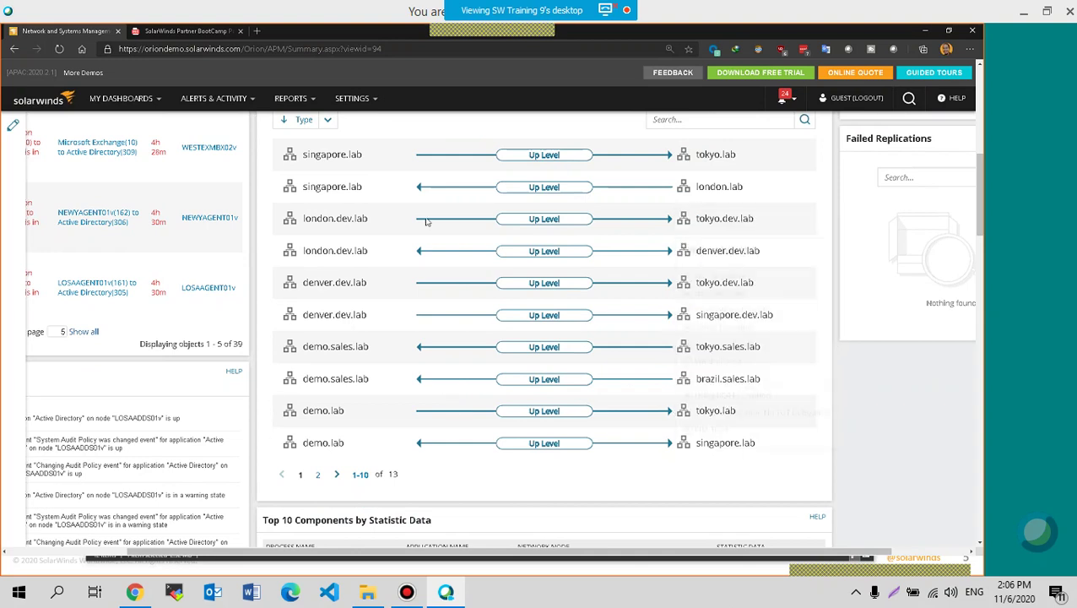
# Select the Trust Summary attributes, such as Non Transitive, Forest Transitive and Cross Organization
pyautogui.moveTo(632, 244)
pyautogui.moveTo(426, 263)
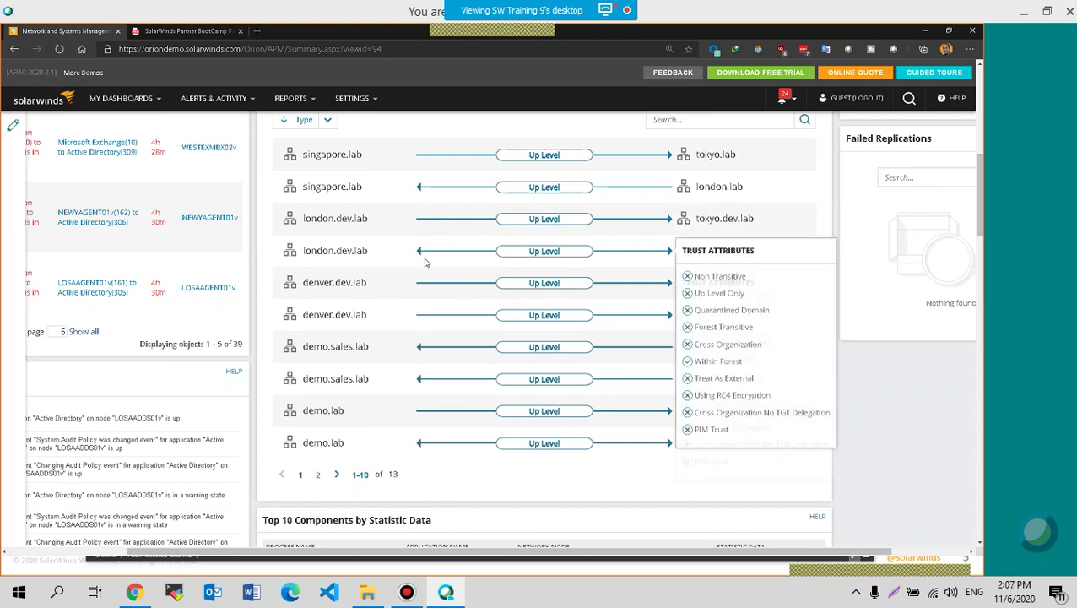
pyautogui.moveTo(425, 293)
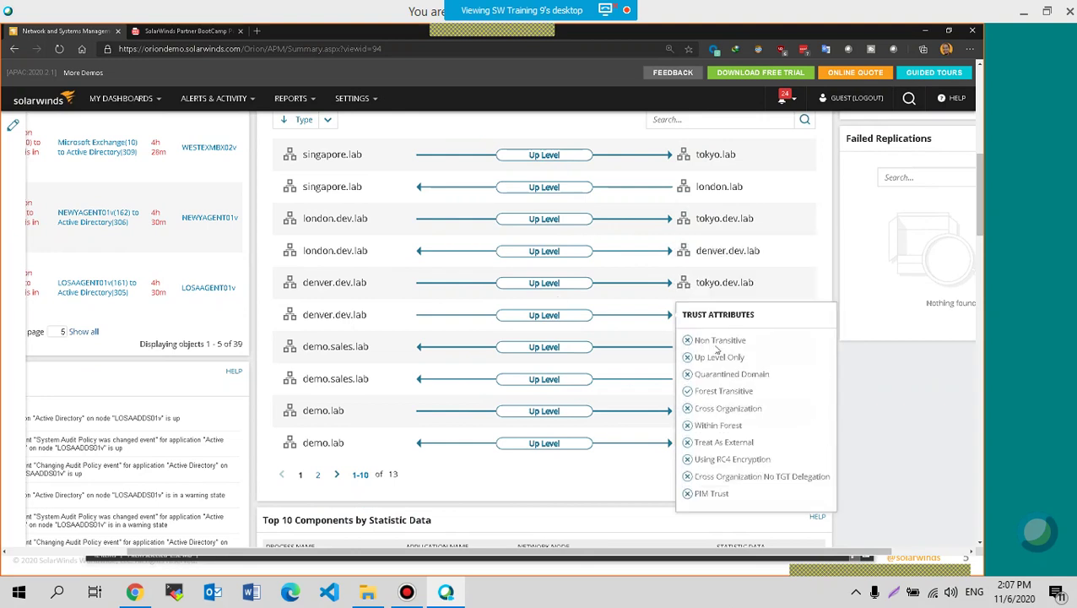
pyautogui.tripleClick(716, 346)
pyautogui.doubleClick(716, 357)
pyautogui.tripleClick(722, 392)
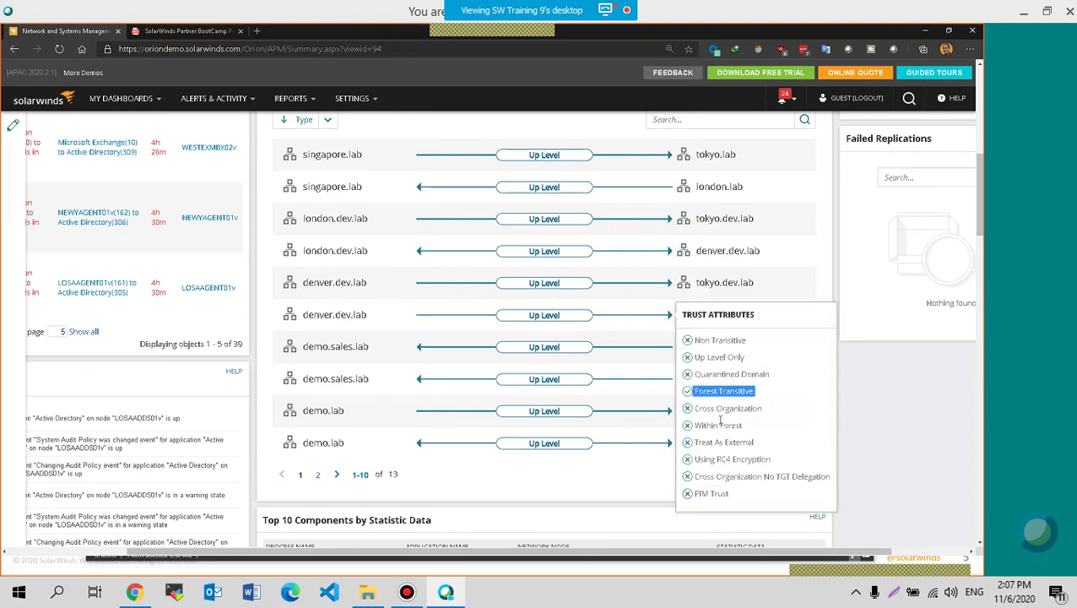
pyautogui.click(723, 411)
pyautogui.tripleClick(724, 411)
pyautogui.moveTo(727, 494); pyautogui.dragTo(682, 320)
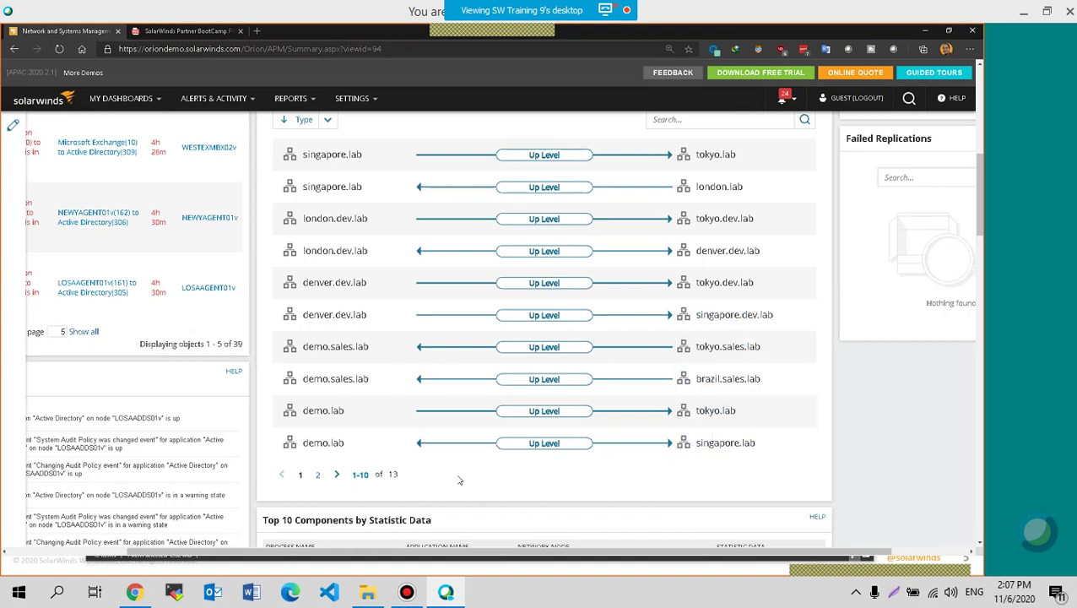
# Detach the Trust Summary into a new tab and return to the page top
pyautogui.scroll(1, 458, 480)
pyautogui.scroll(1, 459, 479)
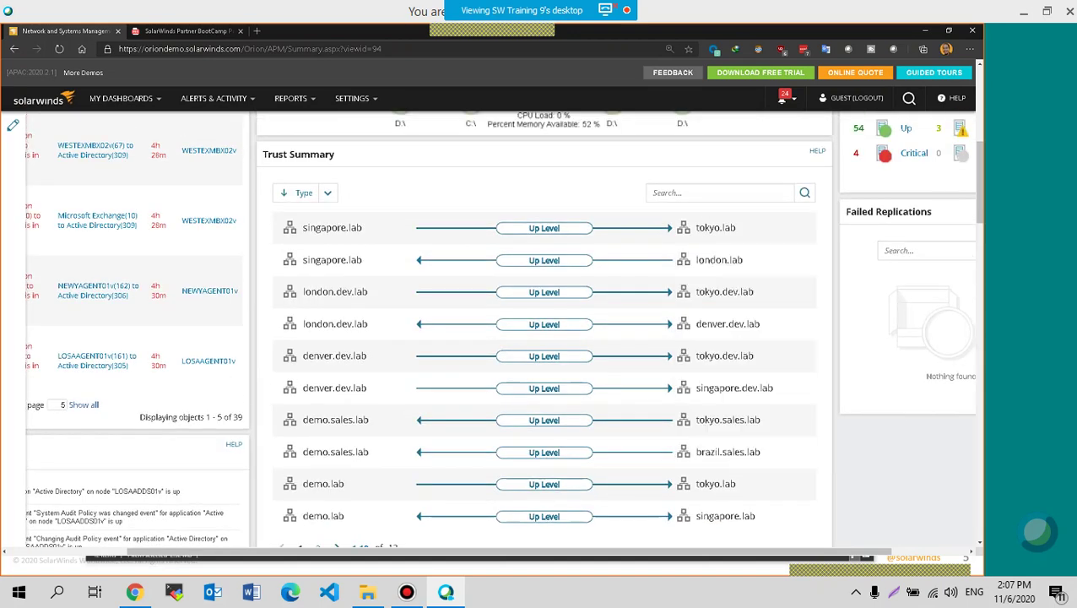
pyautogui.moveTo(336, 154); pyautogui.dragTo(262, 155)
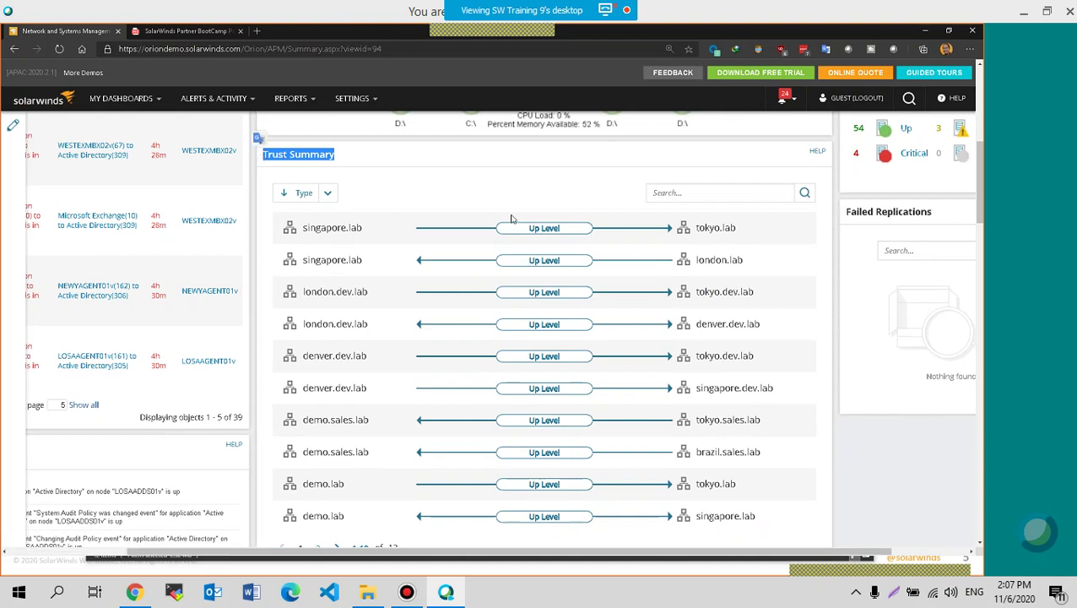
pyautogui.click(593, 168)
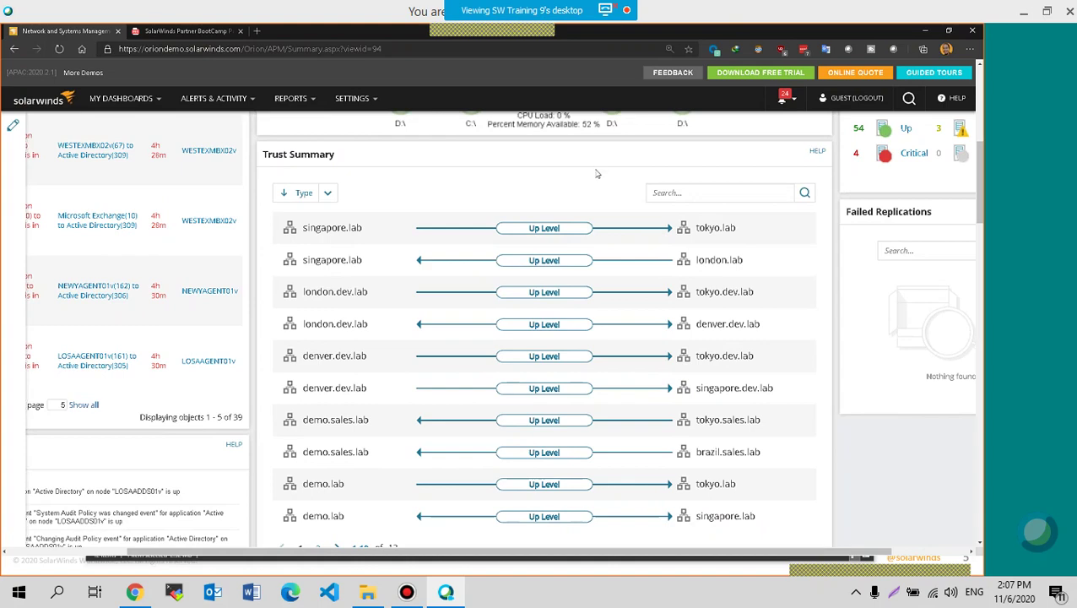
pyautogui.scroll(-3, 595, 172)
pyautogui.scroll(3, 597, 175)
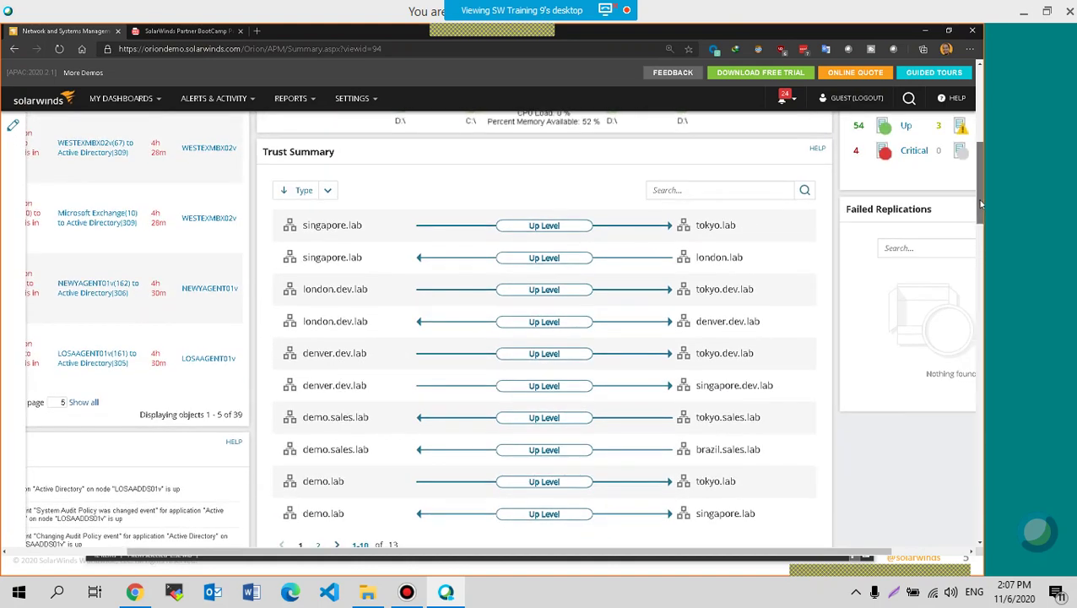
pyautogui.scroll(-1, 297, 141)
pyautogui.click(299, 126)
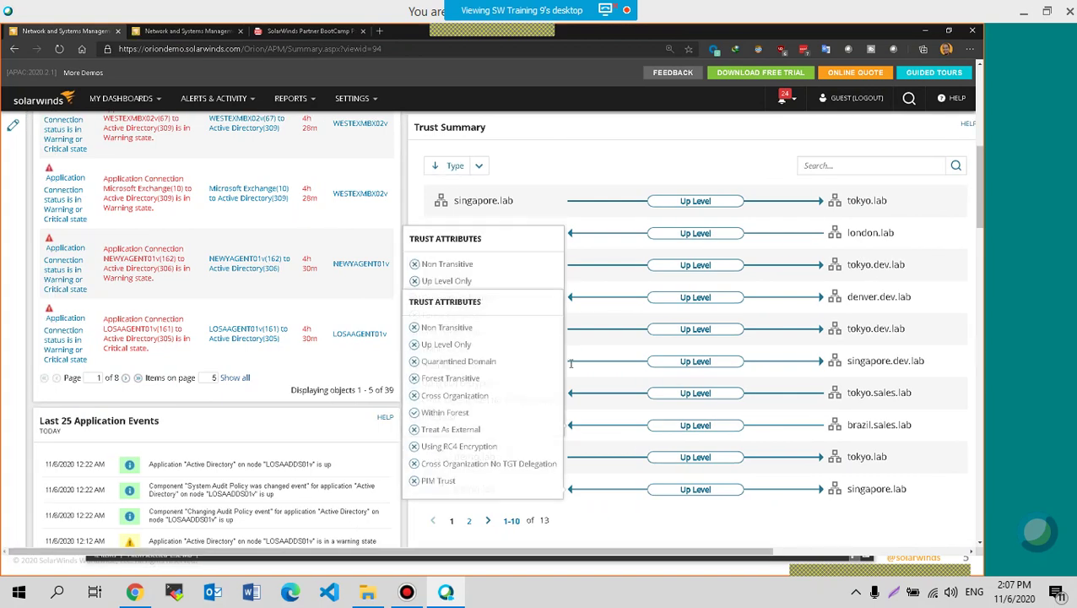
pyautogui.scroll(3, 515, 389)
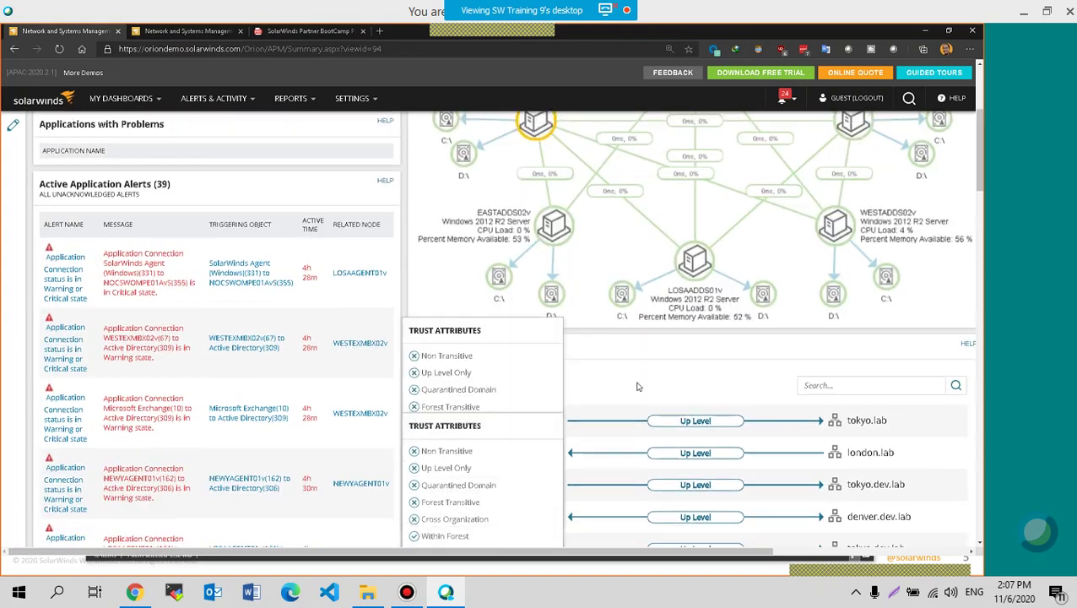
pyautogui.scroll(3, 638, 387)
pyautogui.scroll(1, 522, 420)
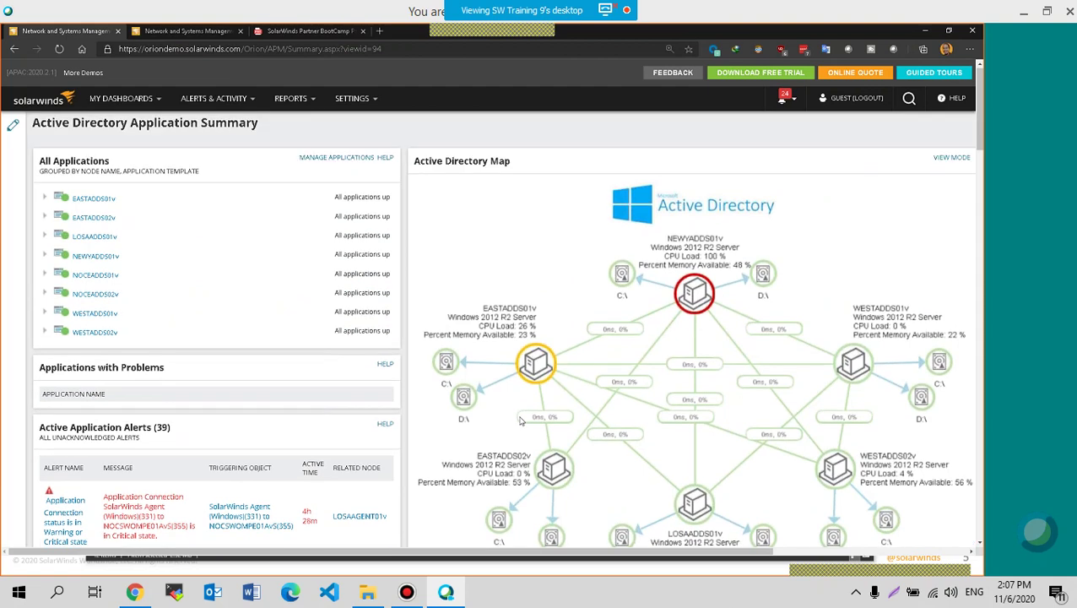
# Expand EASTADDS01v, EASTADDS02v, LOSAADDS01v and NEWYADDS01v, then open EASTADDS01v's Active Directory application
pyautogui.click(45, 198)
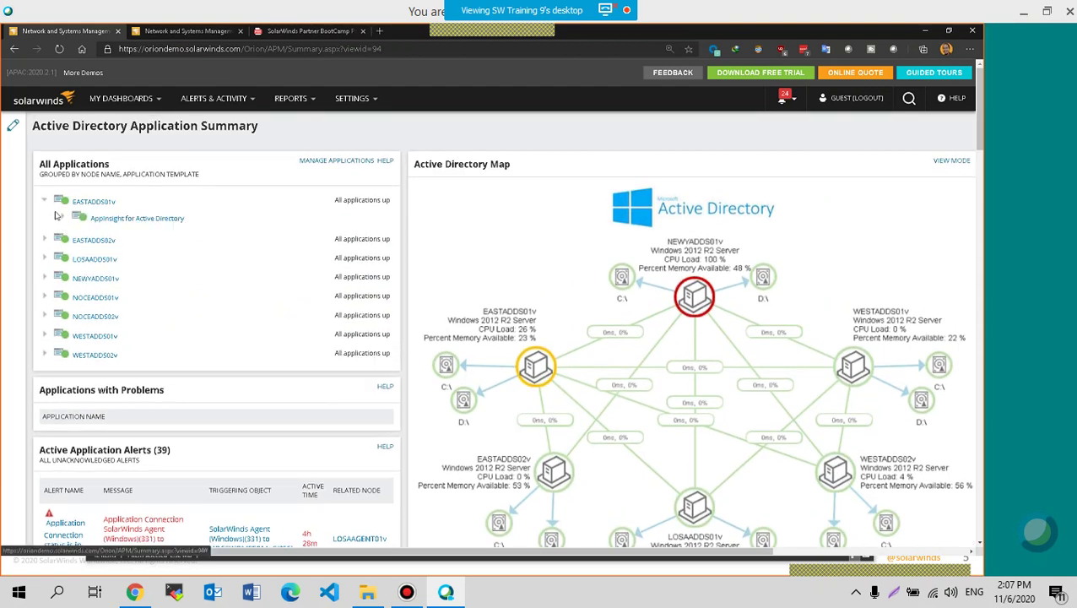
pyautogui.click(62, 218)
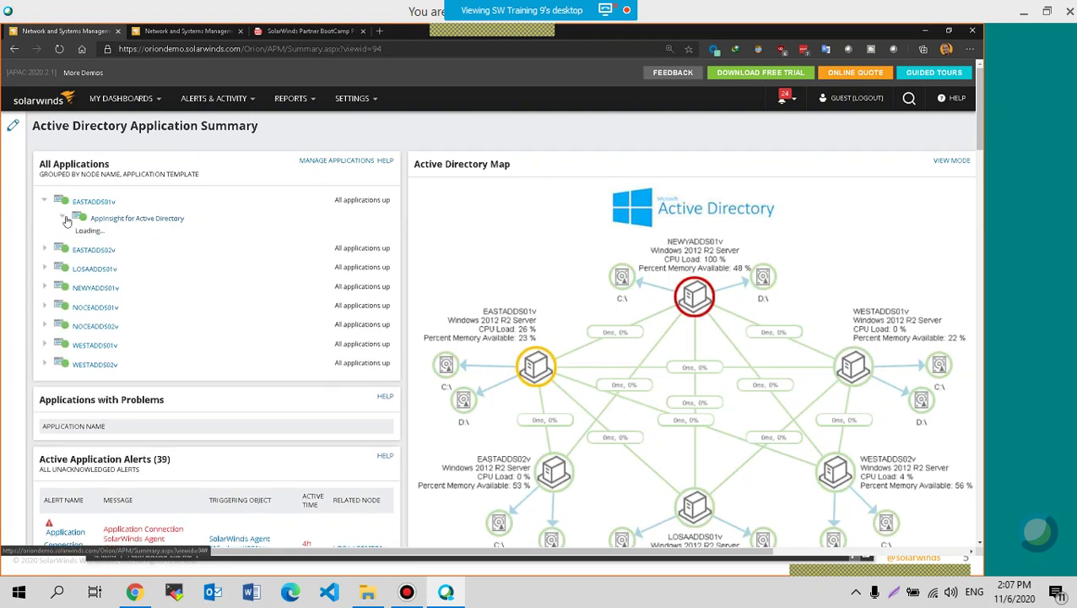
pyautogui.click(44, 259)
pyautogui.click(62, 275)
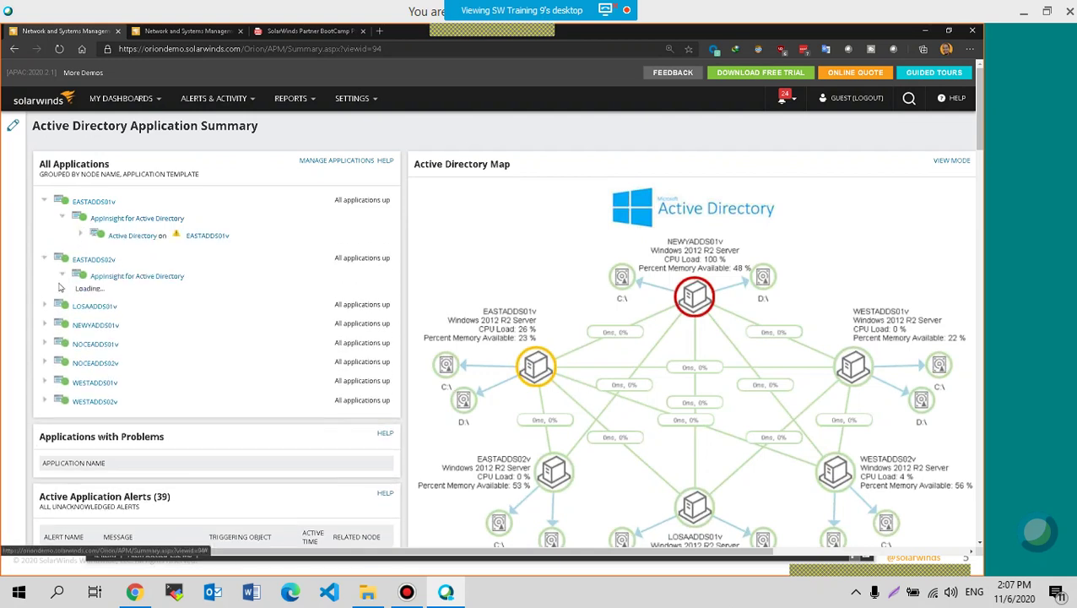
pyautogui.click(45, 316)
pyautogui.click(44, 355)
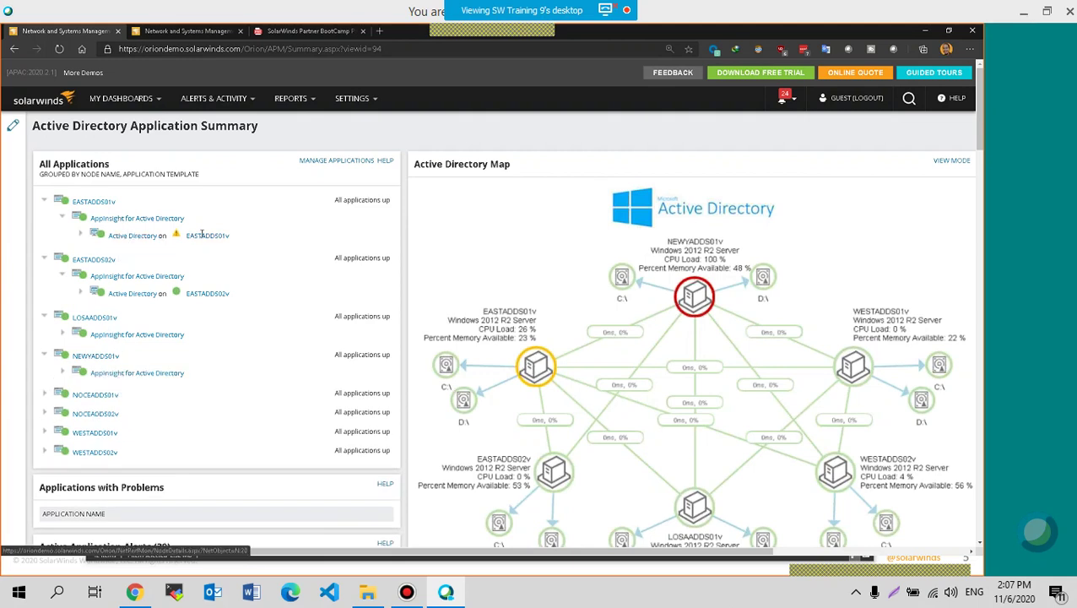
pyautogui.moveTo(133, 244)
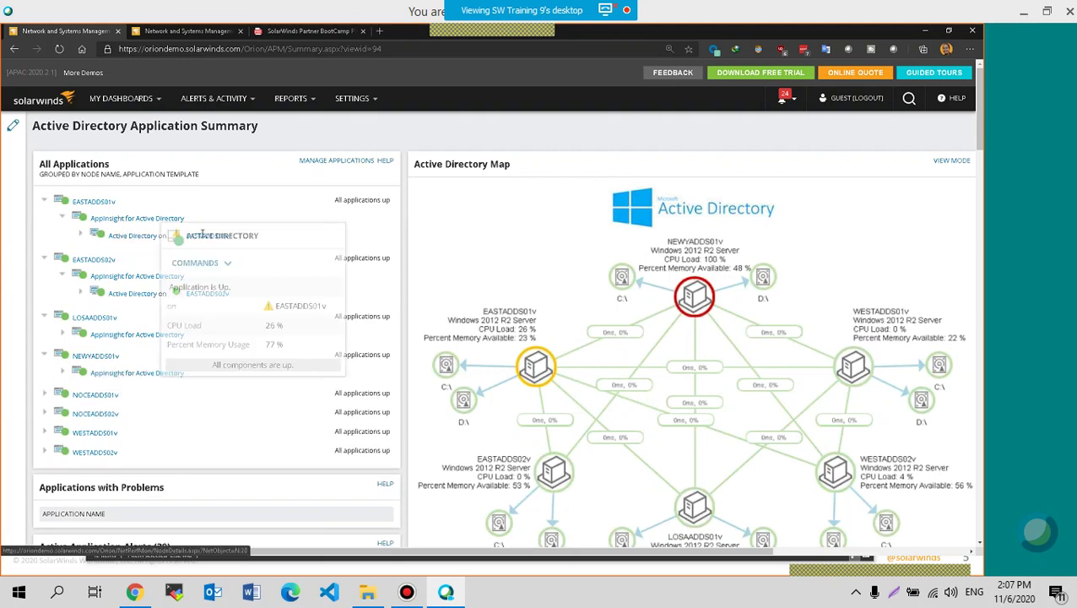
pyautogui.click(148, 240)
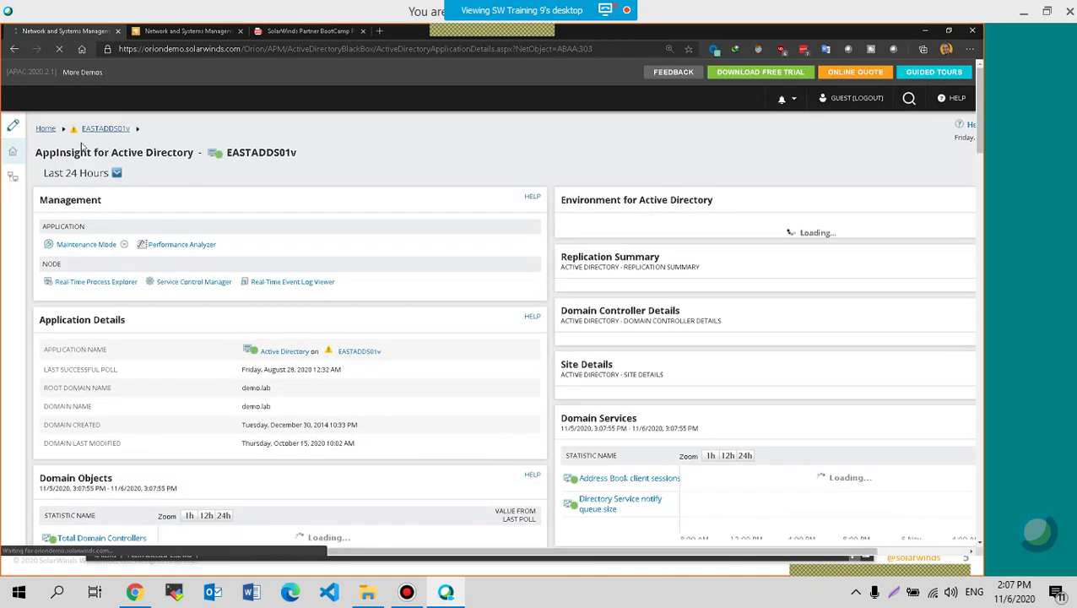
# Keep the time period at Last 24 Hours and zoom the page in two steps
pyautogui.click(117, 172)
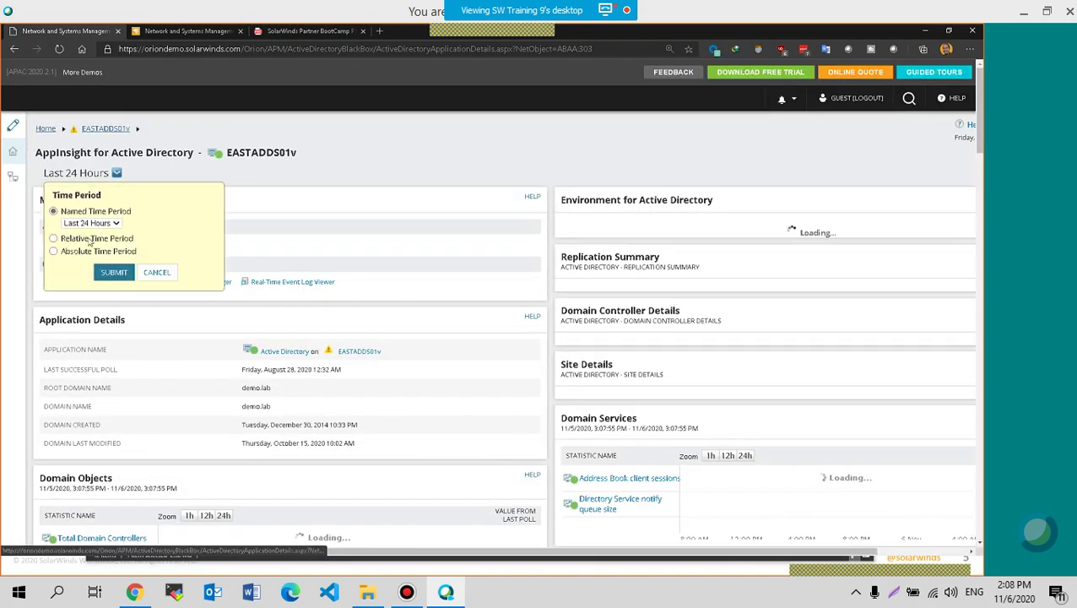
pyautogui.click(55, 251)
pyautogui.click(53, 212)
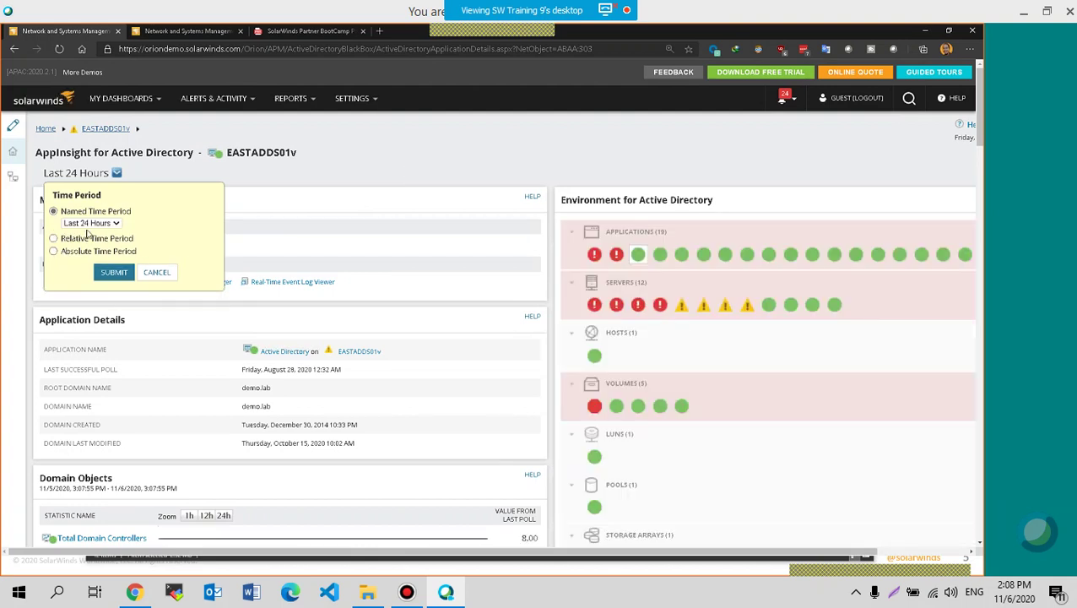
pyautogui.click(157, 272)
pyautogui.click(117, 172)
pyautogui.click(162, 272)
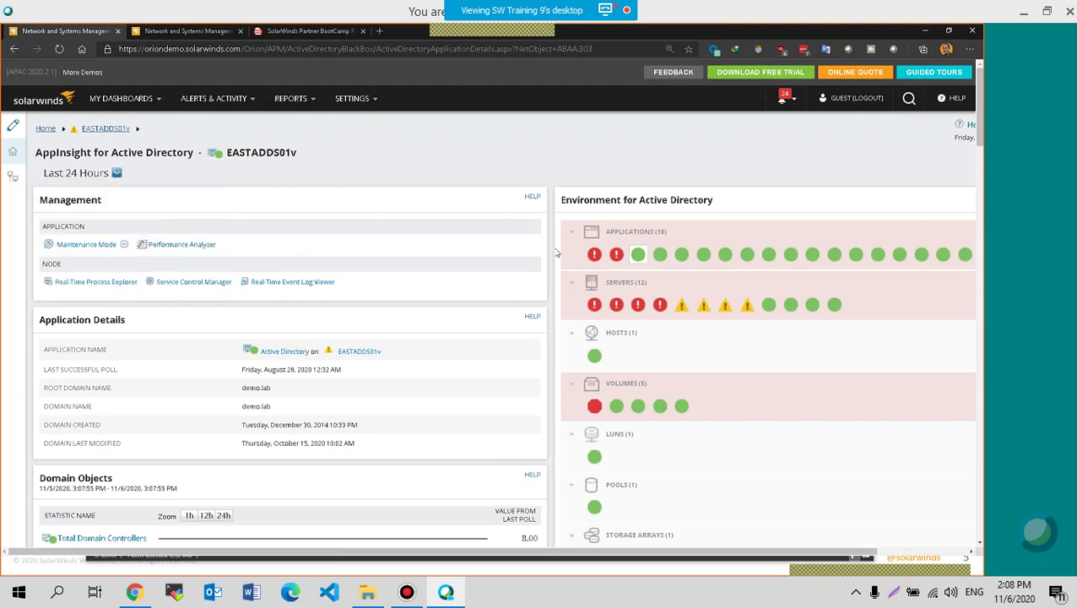
pyautogui.hotkey('ctrl', '+')
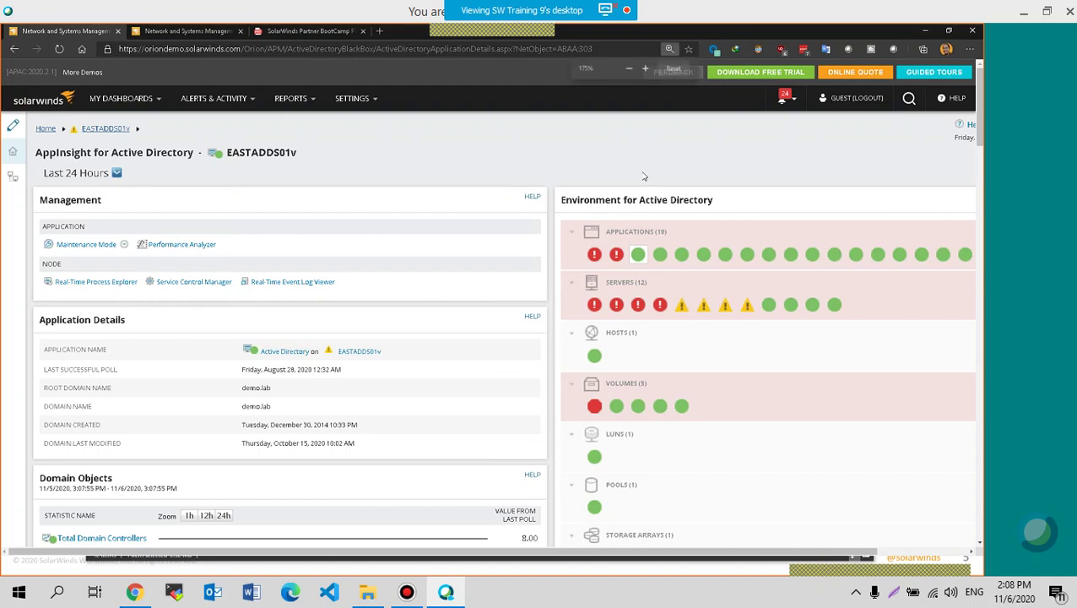
pyautogui.hotkey('ctrl', '+')
pyautogui.hotkey('ctrl', '+')
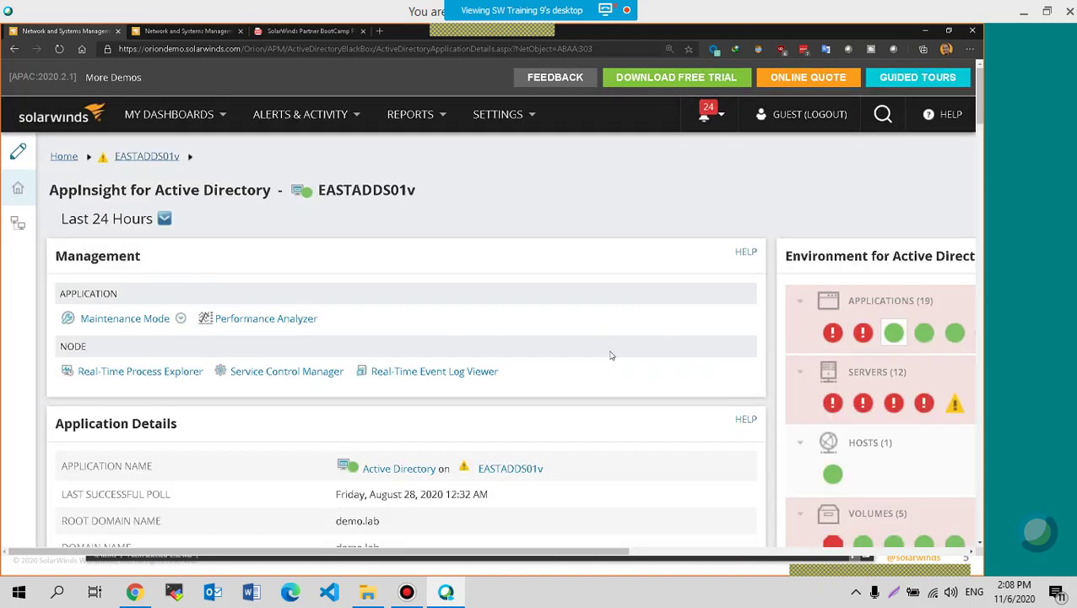
# Scroll down the EASTADDS01v page past the demo.lab domain details
pyautogui.scroll(-2, 608, 359)
pyautogui.scroll(1, 337, 372)
pyautogui.click(115, 375)
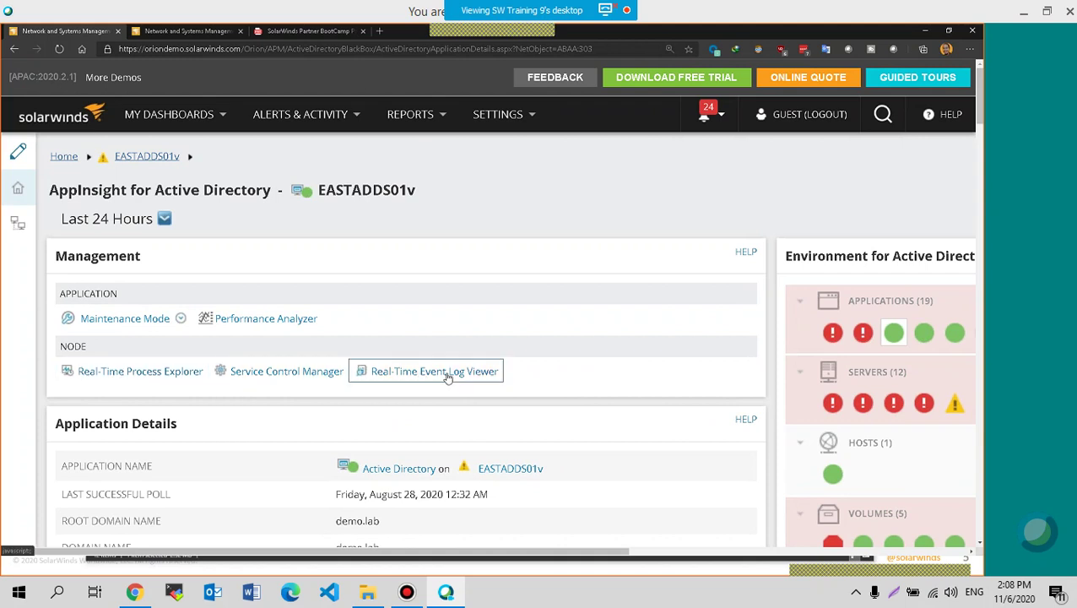
pyautogui.scroll(-1, 411, 381)
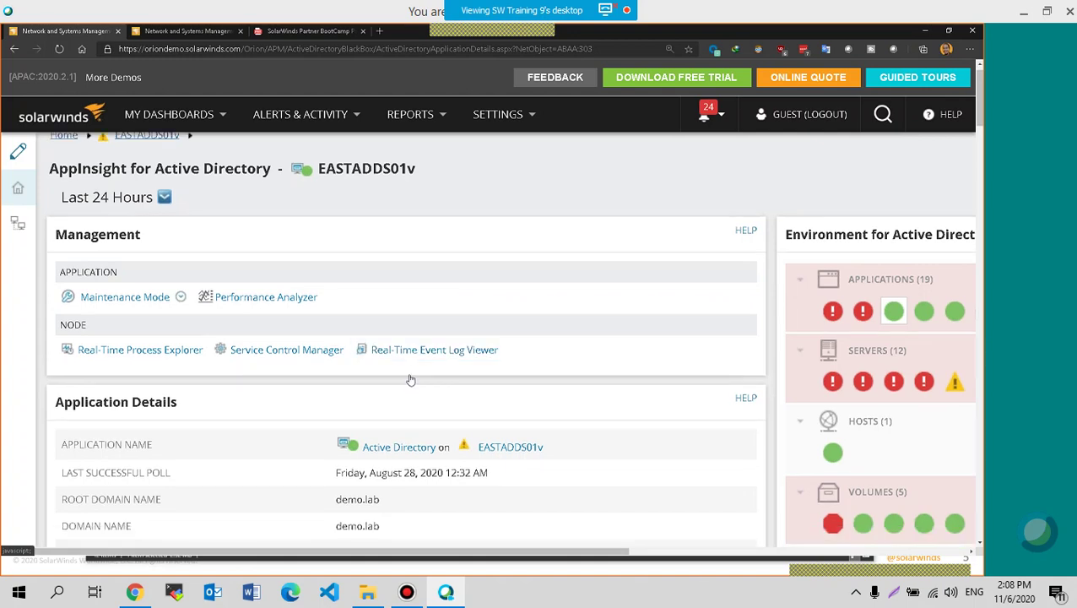
pyautogui.scroll(-3, 410, 381)
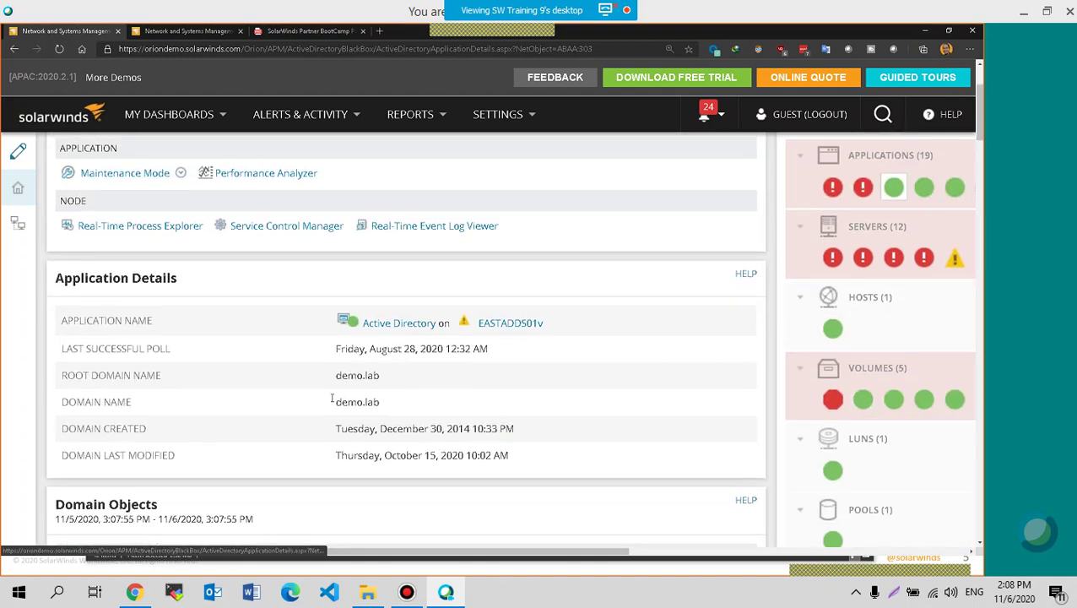
pyautogui.doubleClick(371, 402)
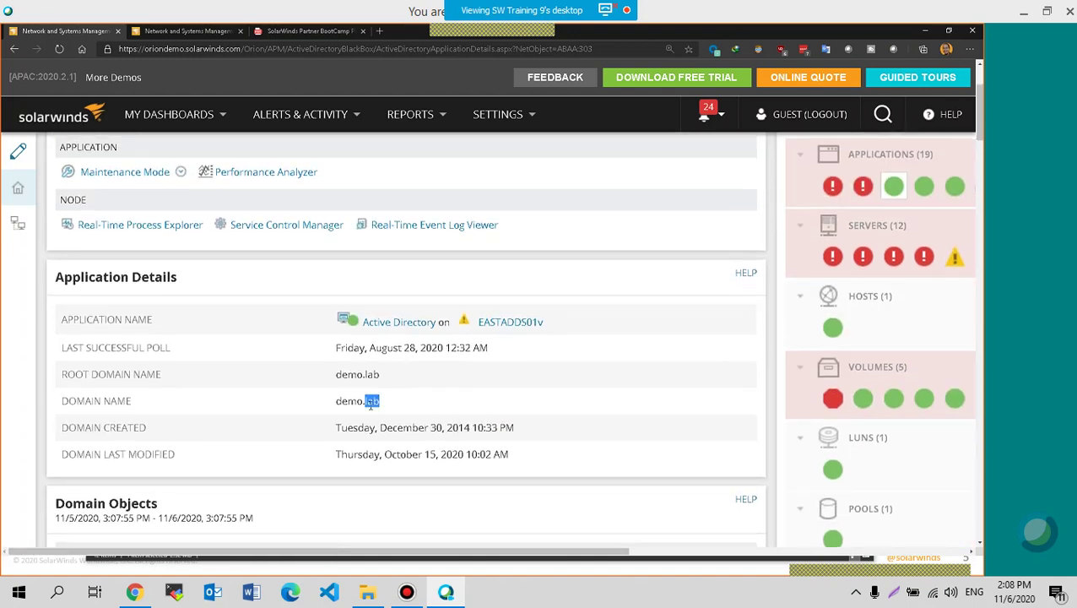
pyautogui.scroll(-3, 370, 404)
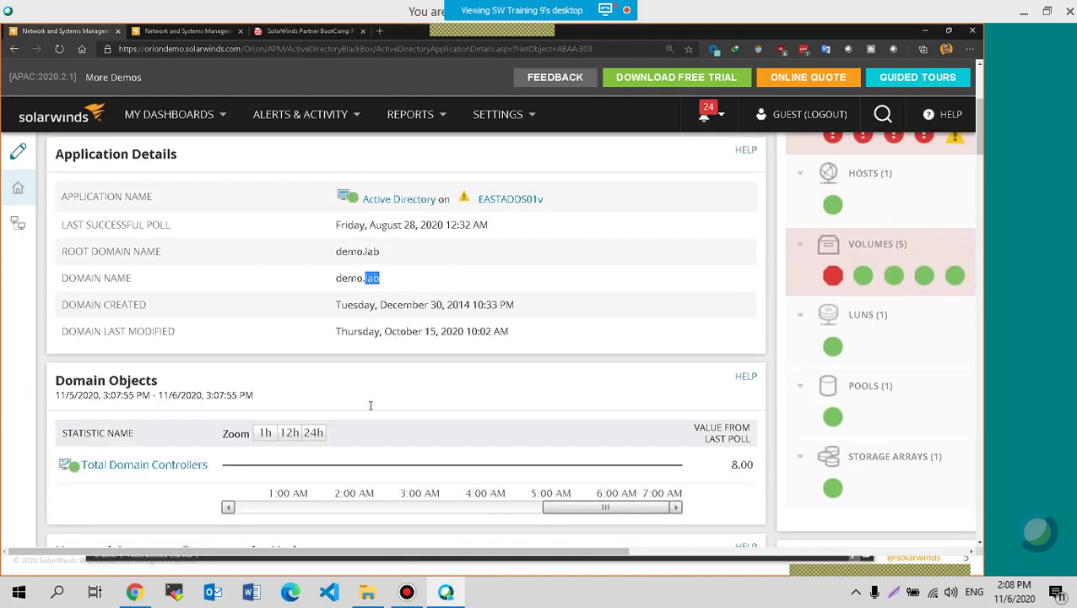
pyautogui.scroll(-2, 369, 406)
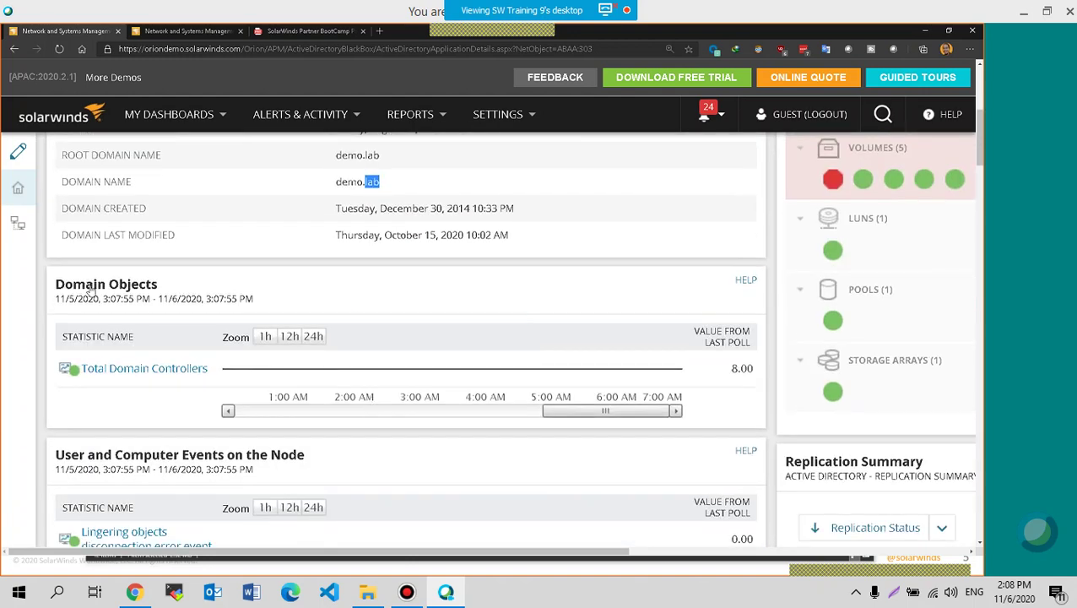
pyautogui.scroll(-5, 127, 453)
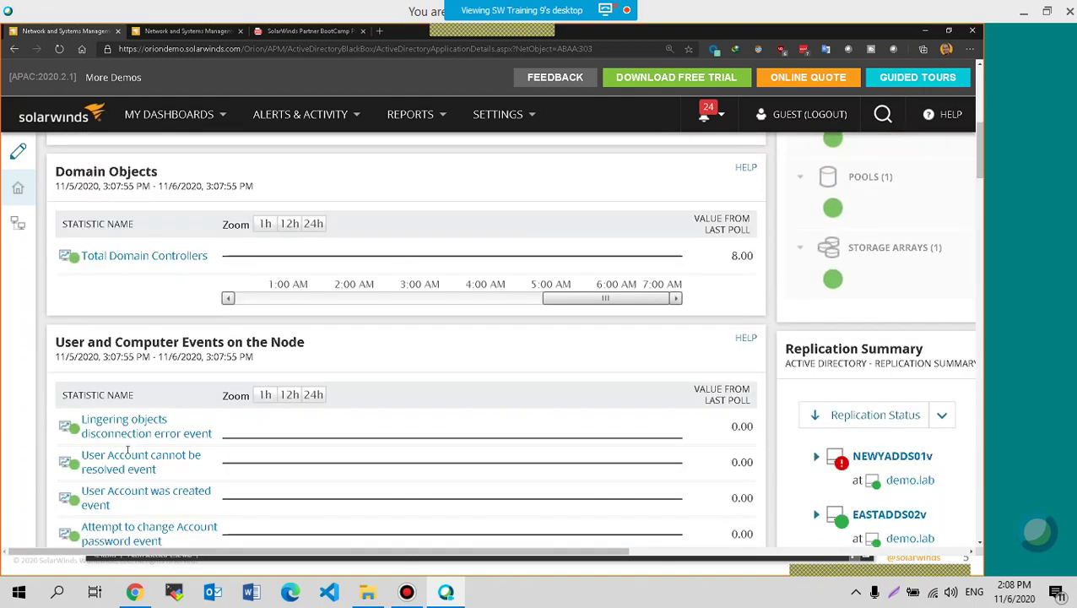
# Highlight Total Domain Controllers 8.00 and zoom out to show User and Computer Events
pyautogui.moveTo(288, 351)
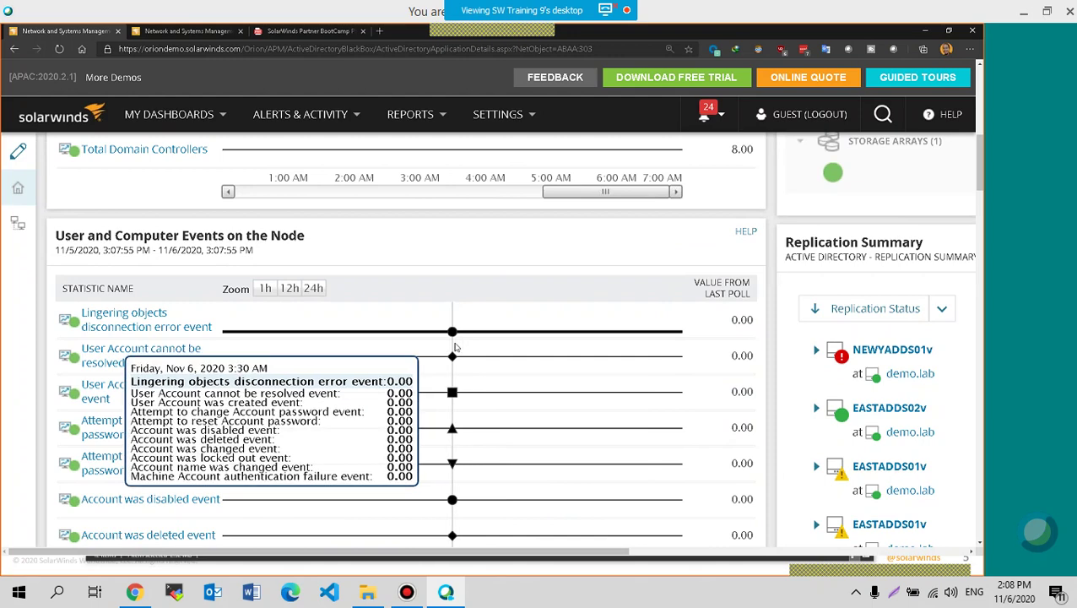
pyautogui.scroll(1, 454, 346)
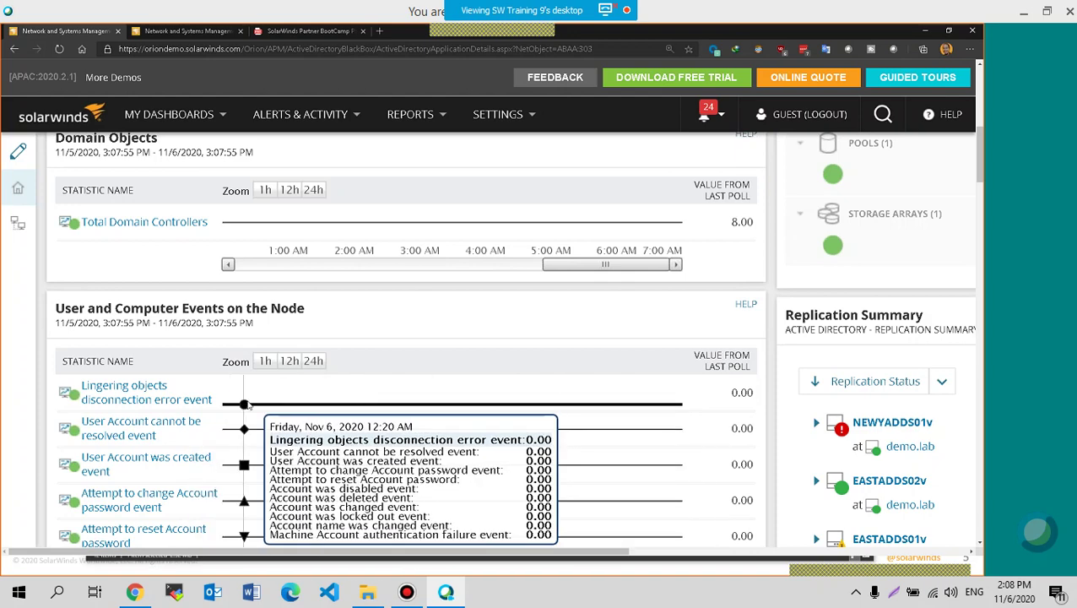
pyautogui.scroll(-2, 247, 405)
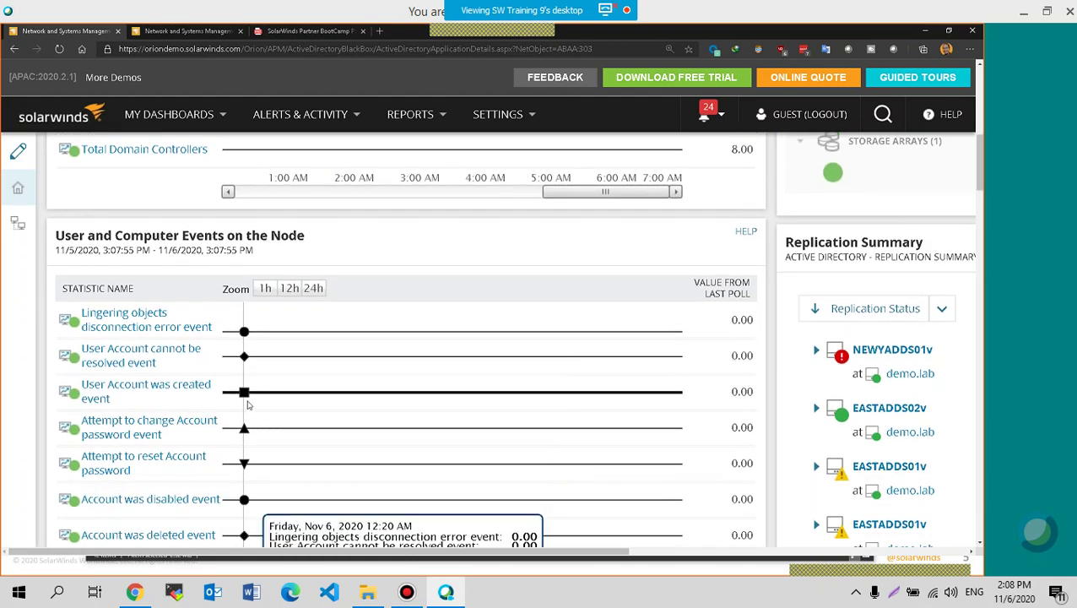
pyautogui.scroll(2, 247, 405)
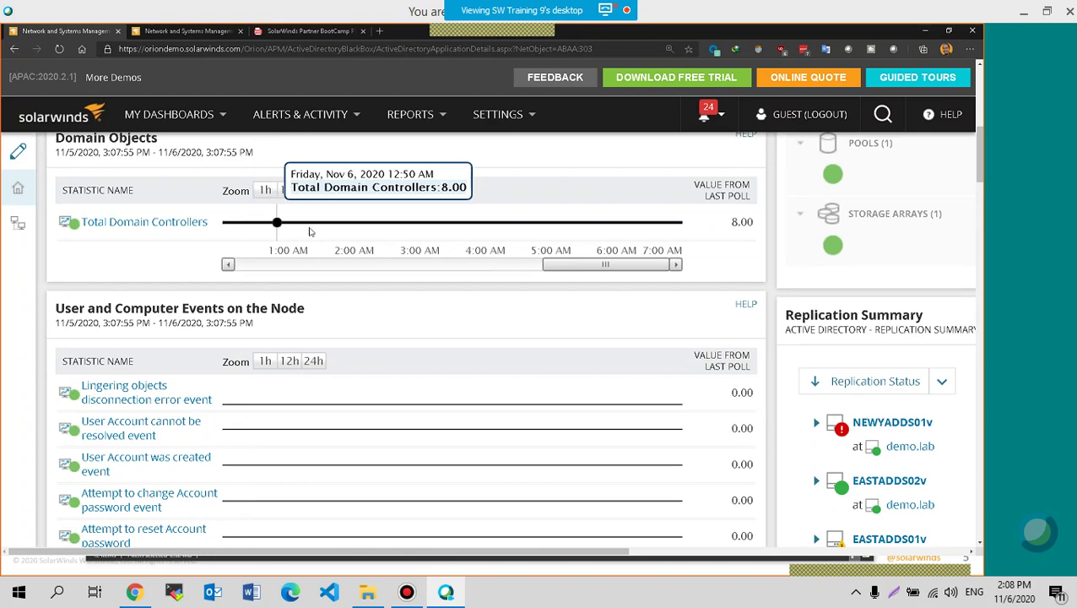
pyautogui.doubleClick(744, 223)
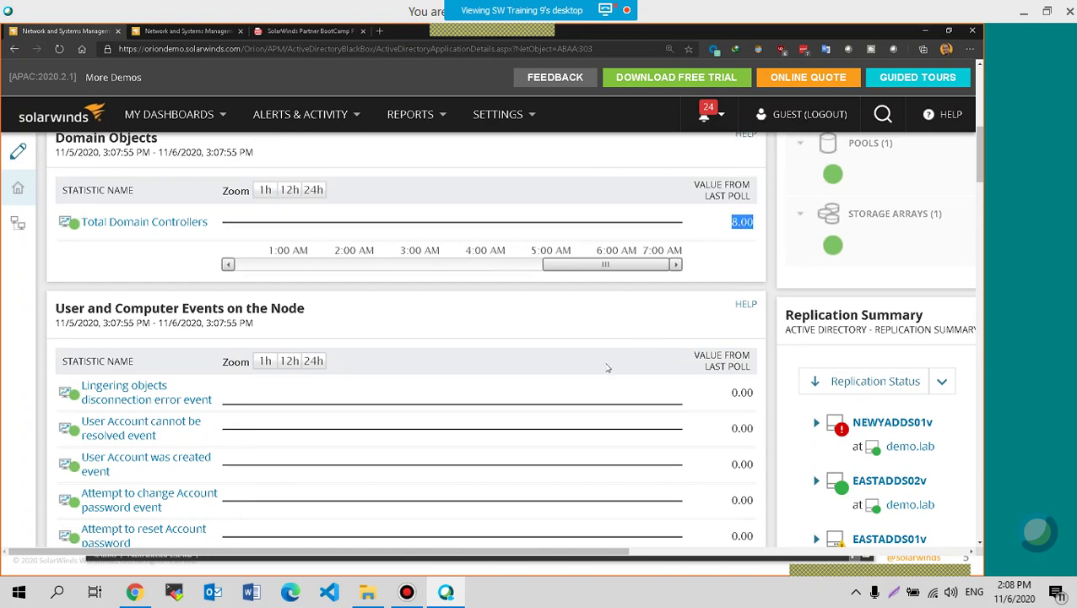
pyautogui.scroll(-6, 606, 369)
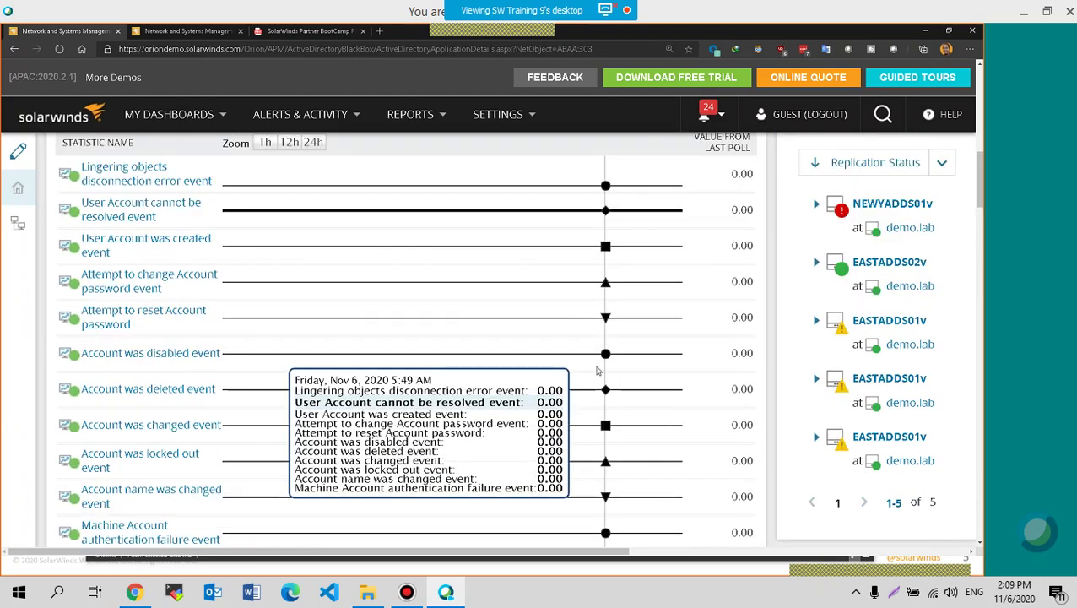
pyautogui.scroll(4, 597, 370)
pyautogui.scroll(-2, 281, 286)
pyautogui.hotkey('ctrl', '-')
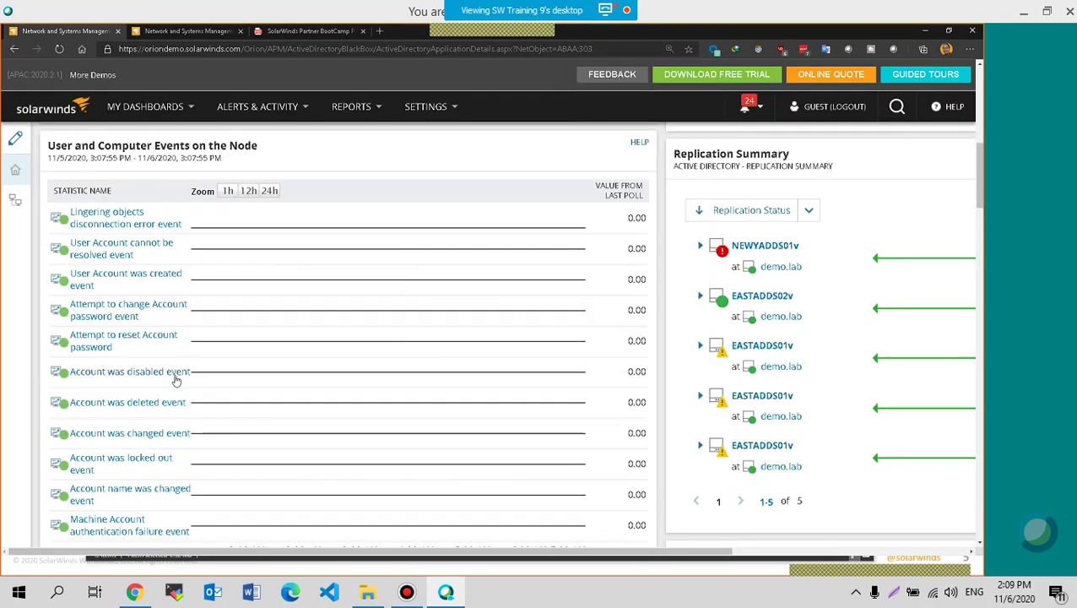
# Scroll down to the System Events on the Node charts showing context switches at 8.16 K
pyautogui.scroll(3, 176, 379)
pyautogui.scroll(1, 175, 385)
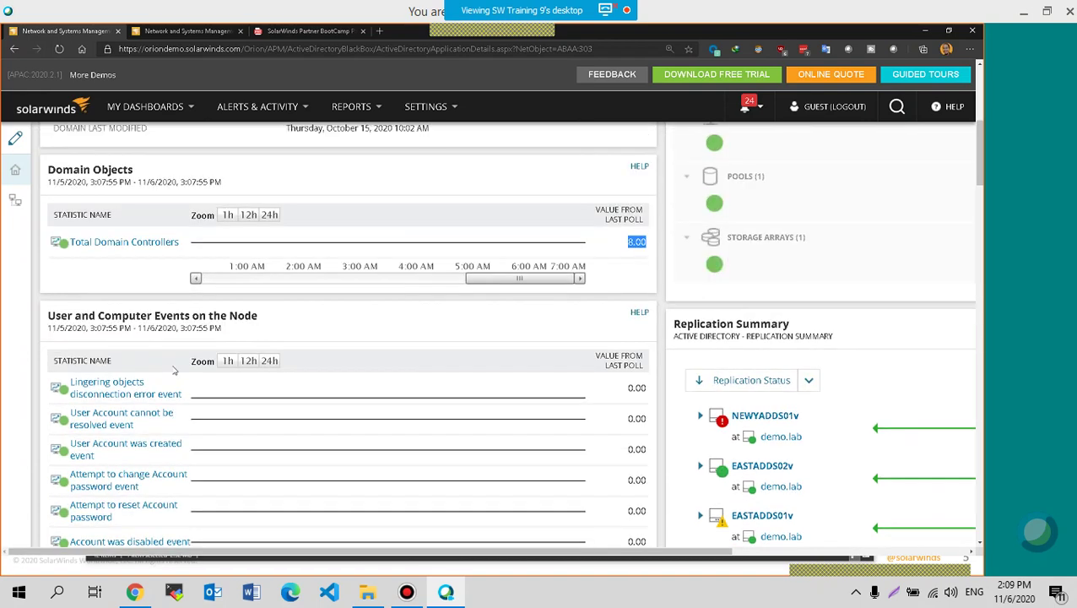
pyautogui.scroll(3, 175, 370)
pyautogui.scroll(-6, 209, 495)
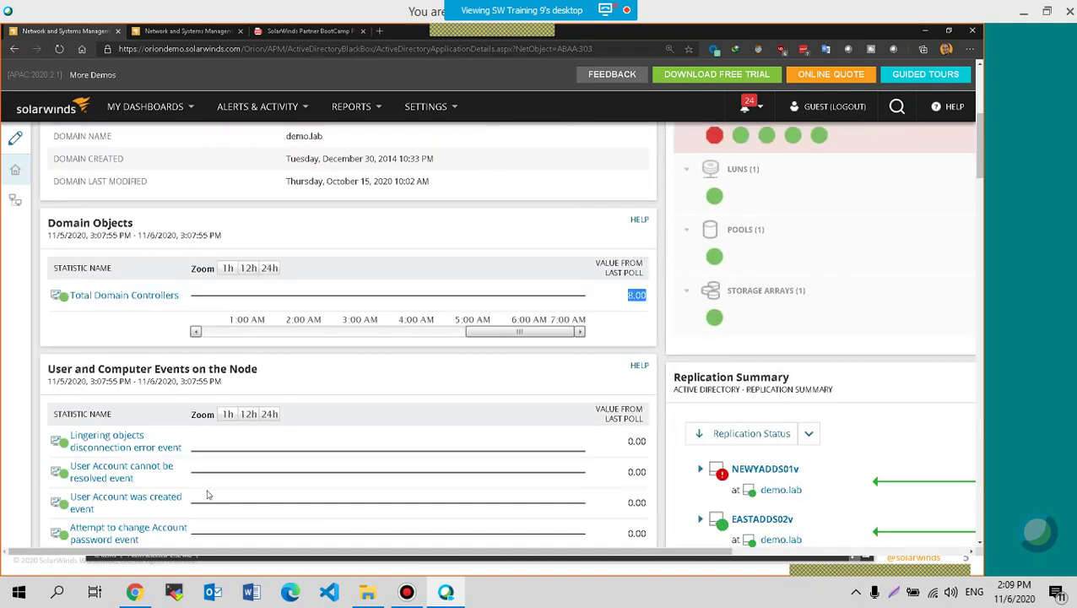
pyautogui.scroll(2, 118, 279)
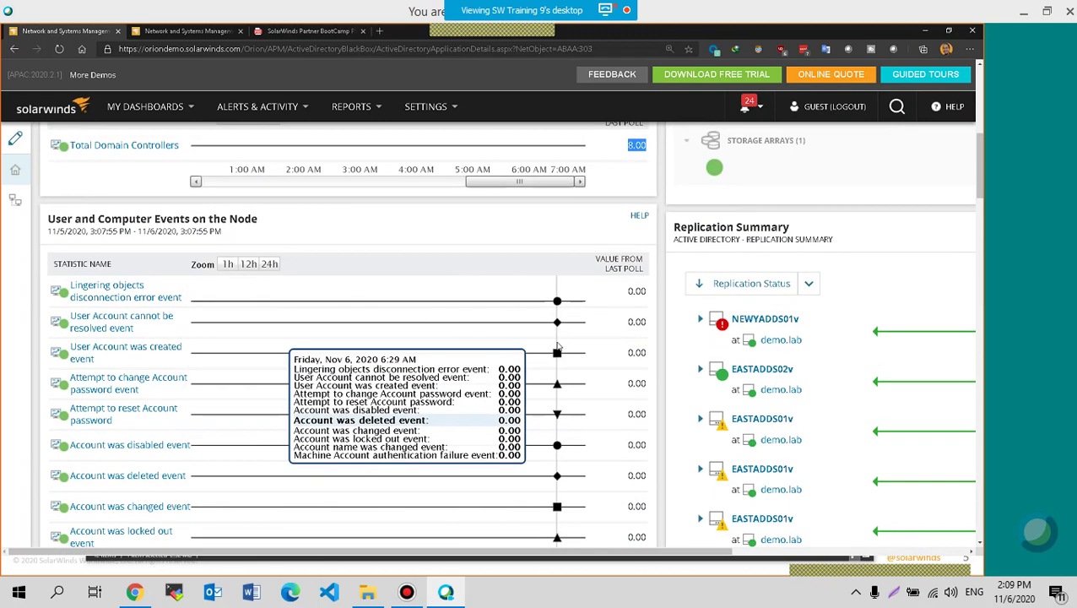
pyautogui.scroll(-3, 558, 350)
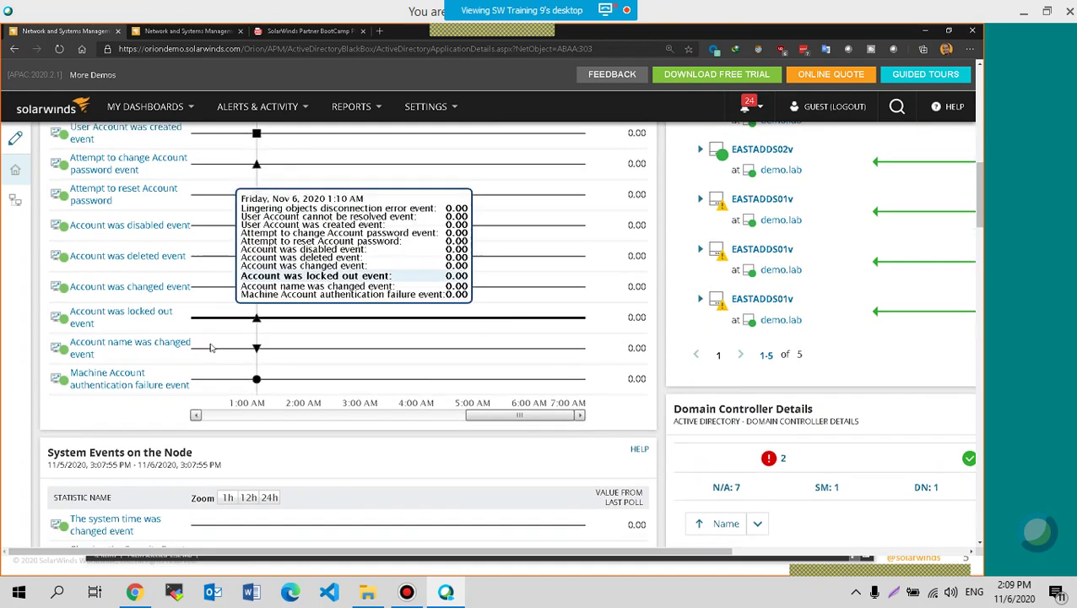
pyautogui.scroll(-4, 338, 372)
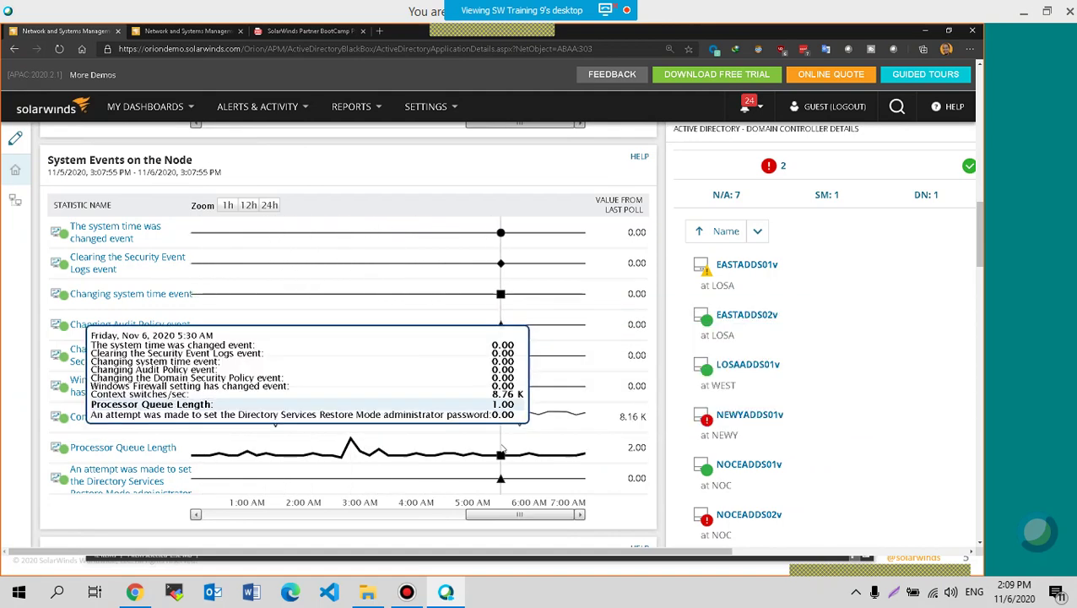
pyautogui.scroll(-1, 582, 455)
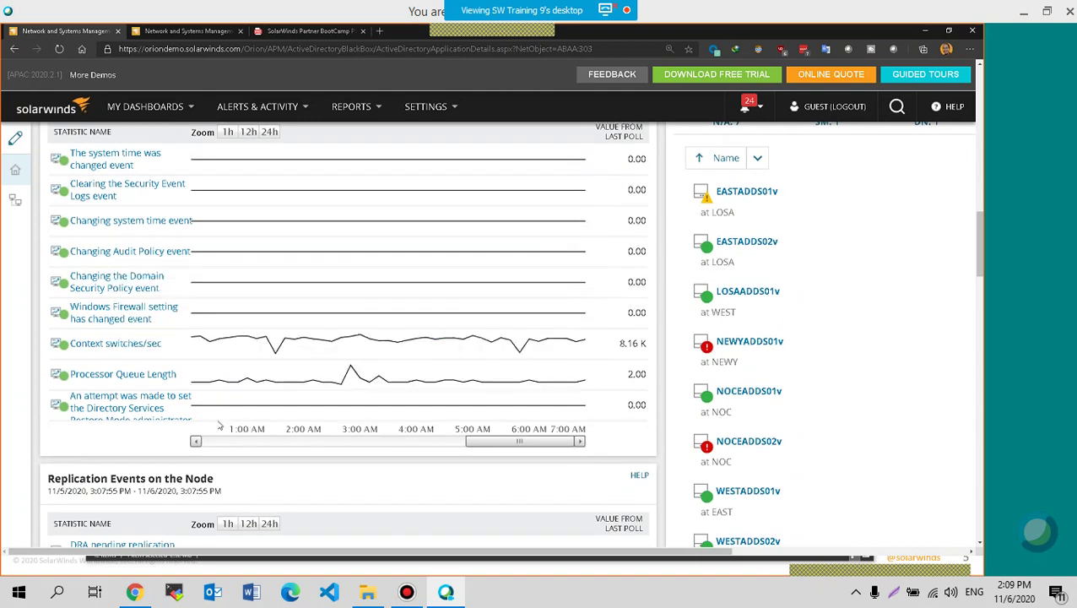
pyautogui.scroll(-4, 213, 402)
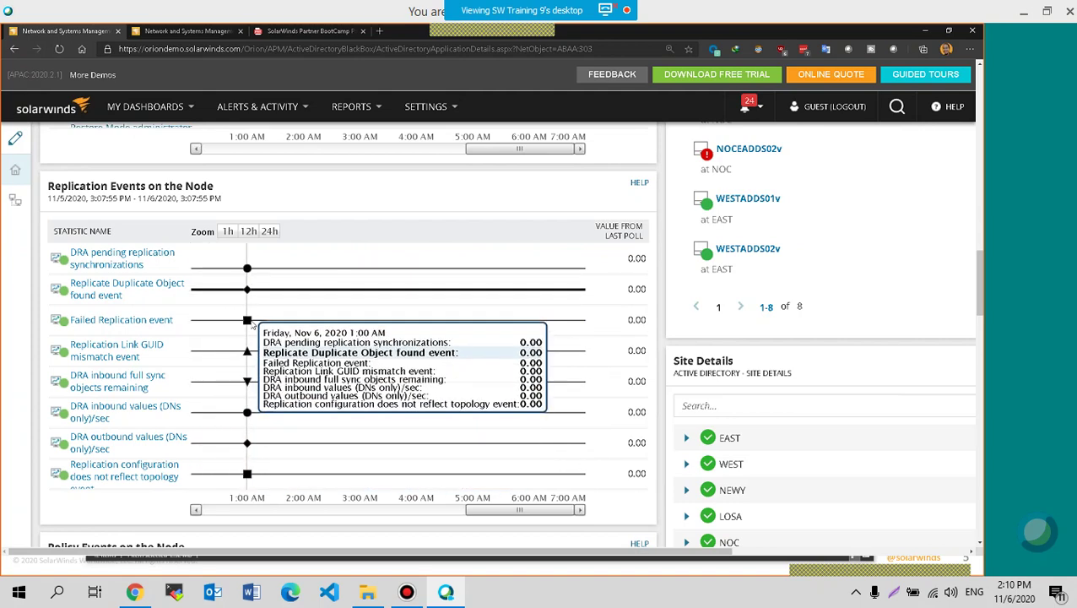
pyautogui.scroll(-5, 250, 330)
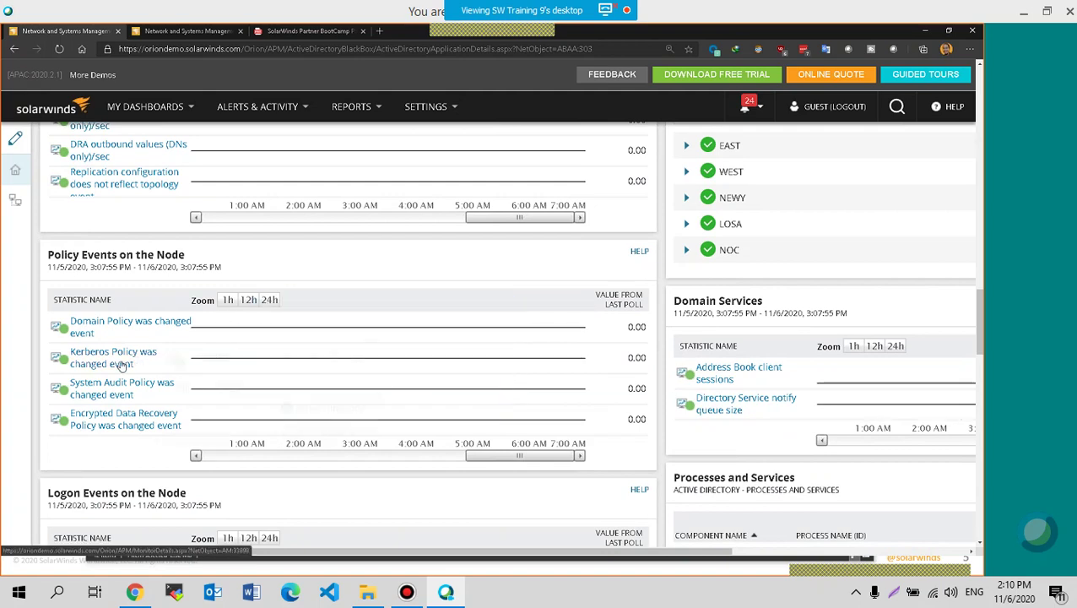
pyautogui.moveTo(134, 366); pyautogui.dragTo(70, 358)
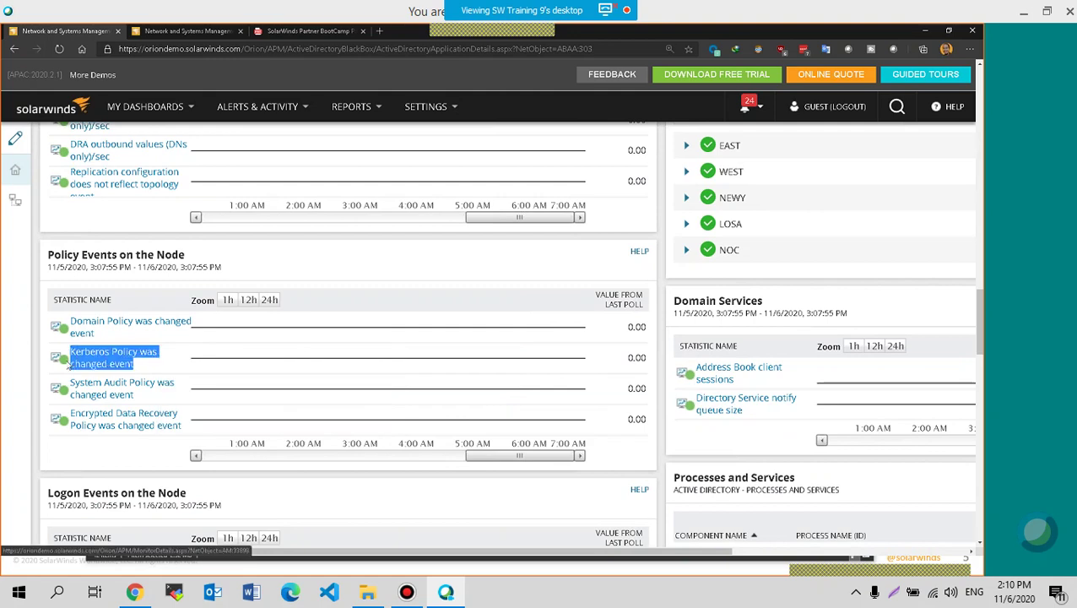
pyautogui.click(172, 370)
pyautogui.scroll(-3, 174, 371)
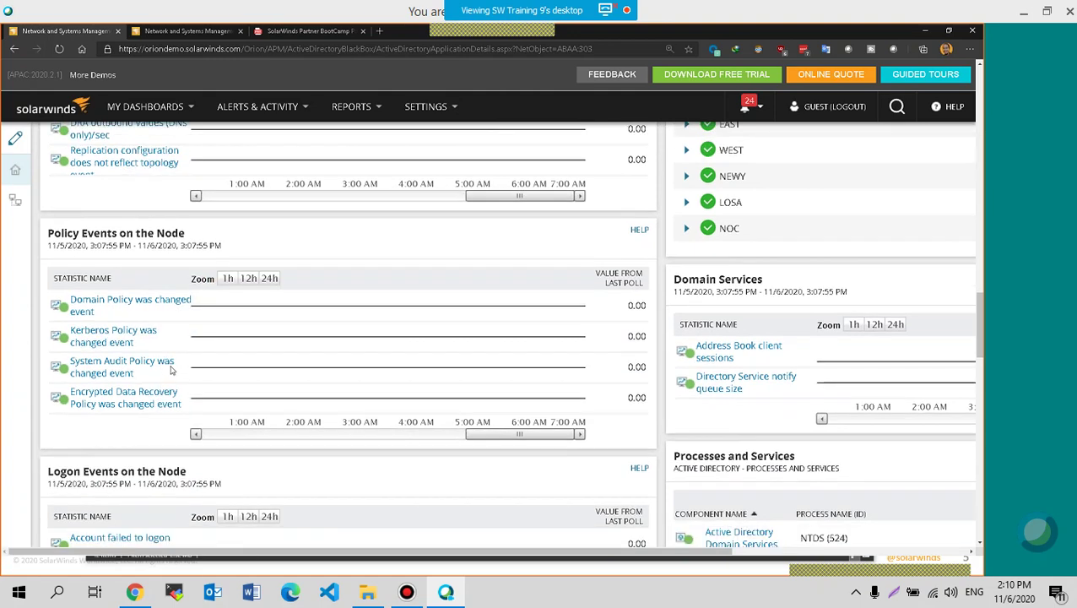
pyautogui.scroll(-3, 173, 371)
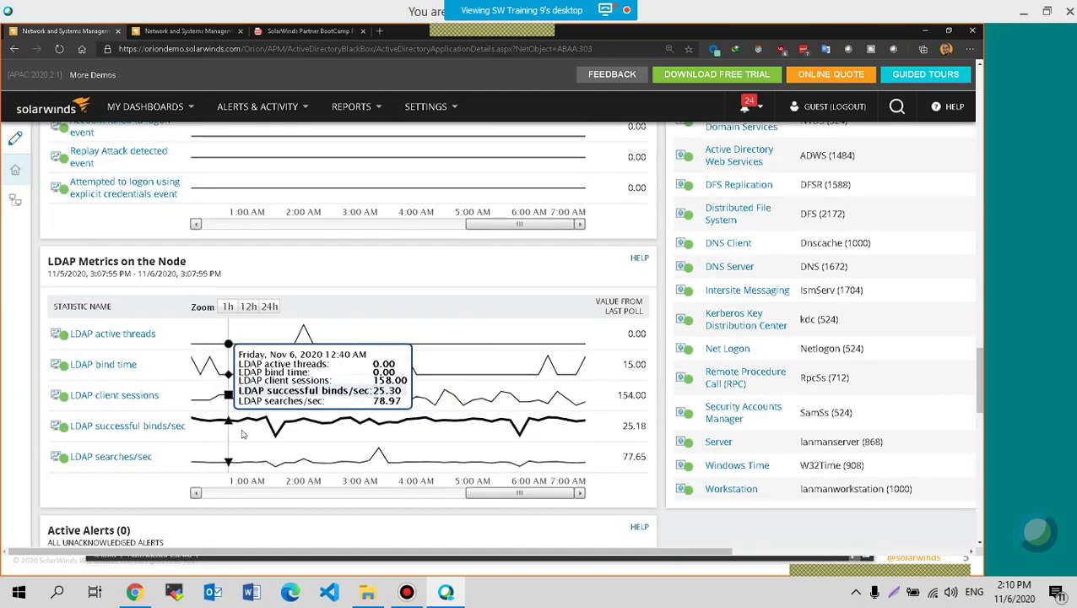
pyautogui.scroll(-4, 348, 437)
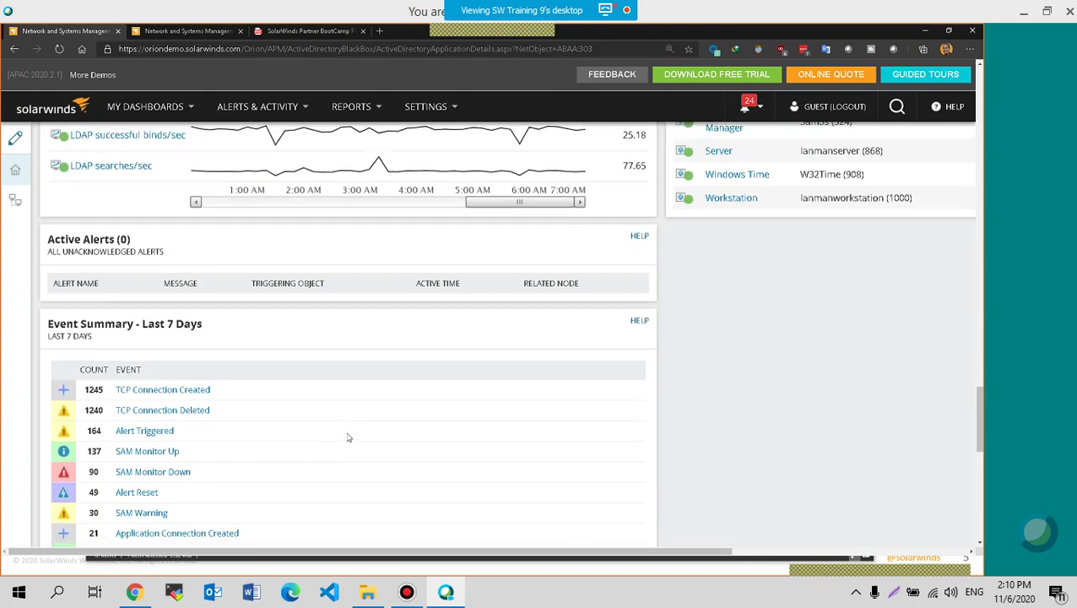
pyautogui.scroll(4, 349, 438)
pyautogui.scroll(15, 358, 416)
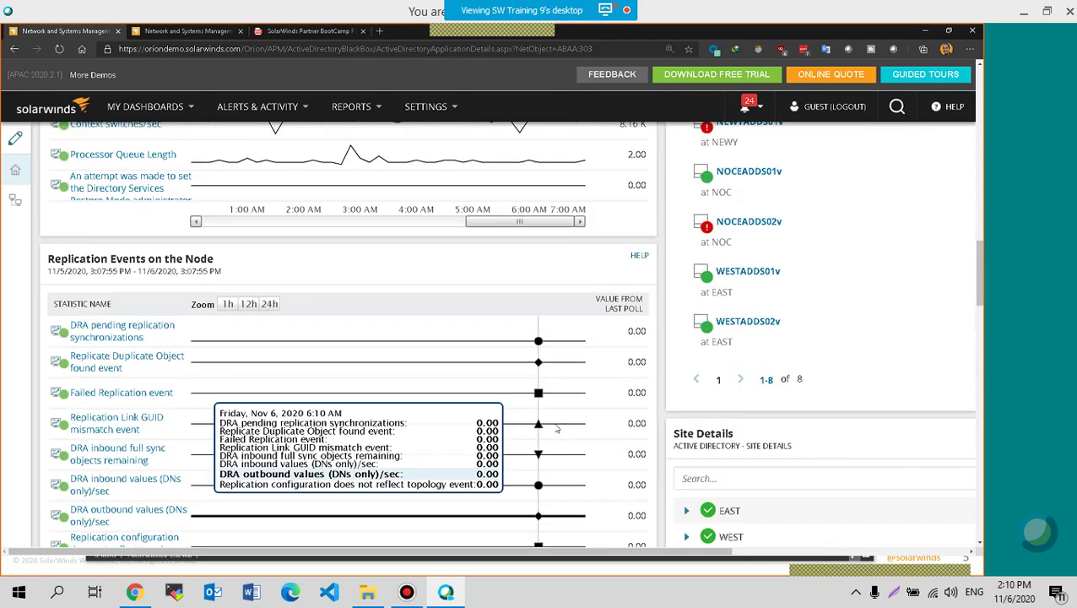
pyautogui.scroll(4, 563, 398)
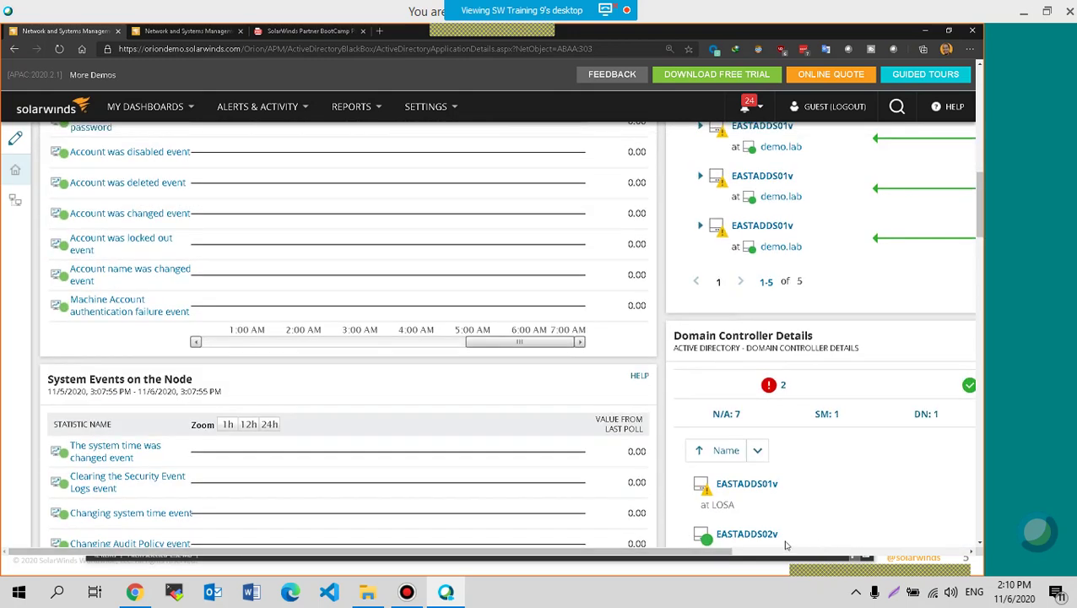
# Scroll from the Environment for Active Directory title down to Domain Controller Details
pyautogui.moveTo(707, 558); pyautogui.dragTo(868, 558)
pyautogui.scroll(3, 507, 339)
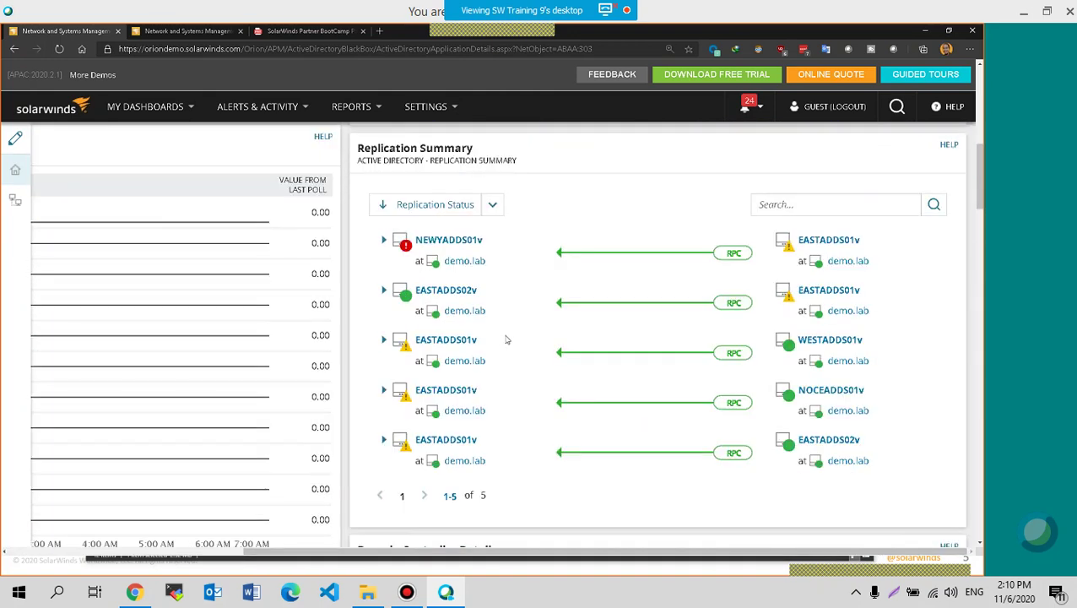
pyautogui.scroll(2, 506, 339)
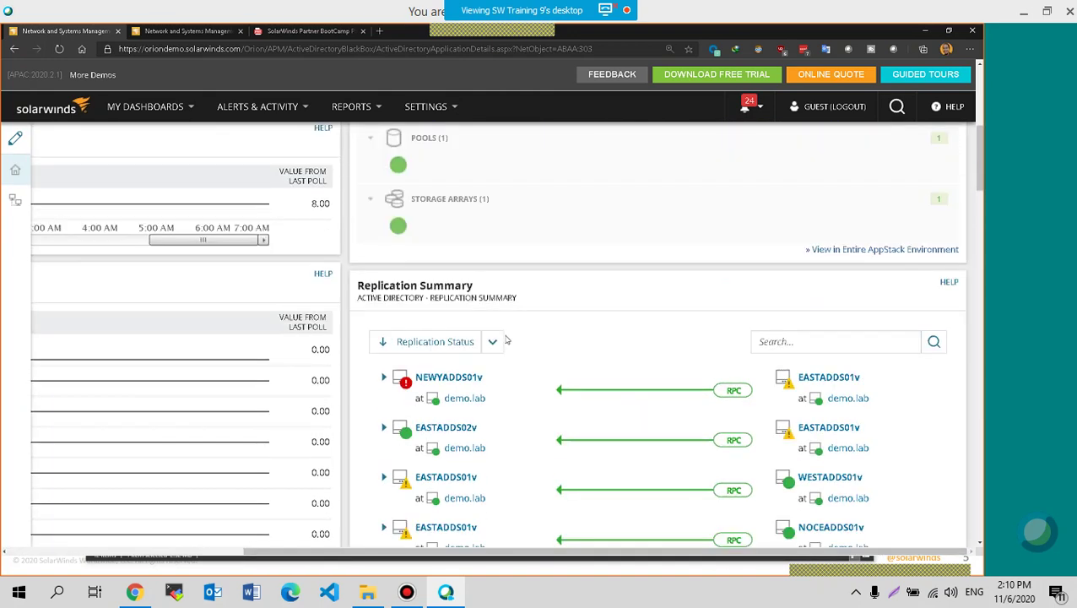
pyautogui.scroll(-2, 854, 467)
pyautogui.scroll(8, 831, 354)
pyautogui.tripleClick(367, 228)
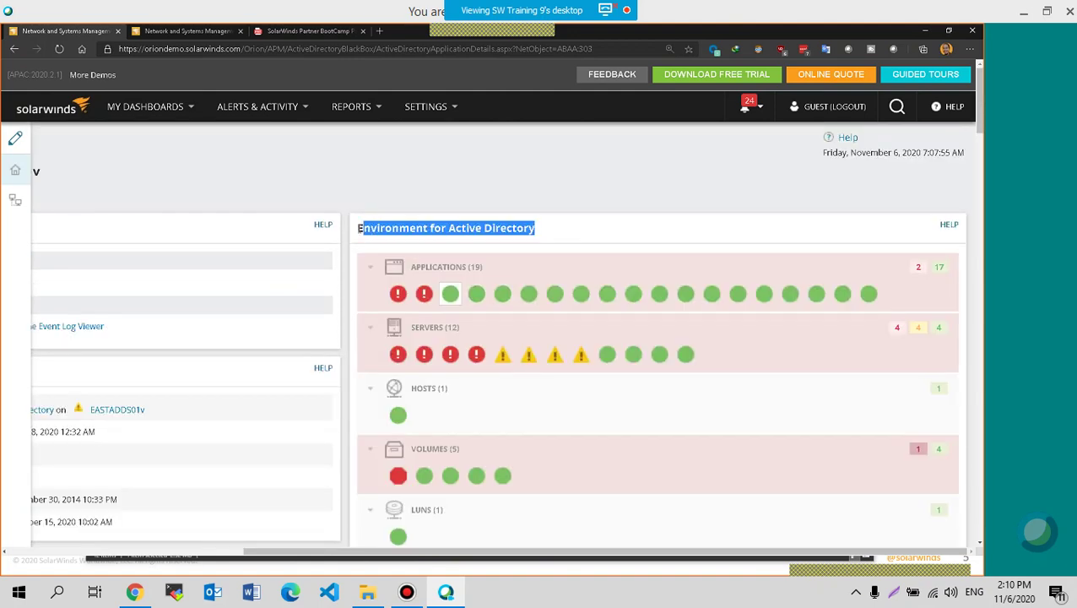
pyautogui.scroll(-2, 794, 403)
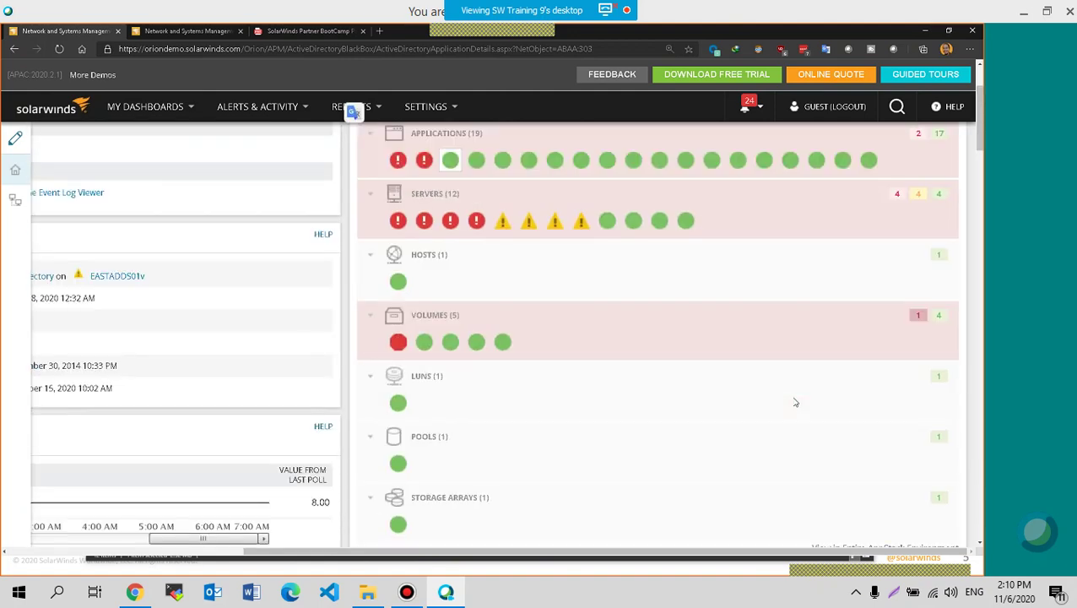
pyautogui.scroll(-1, 795, 403)
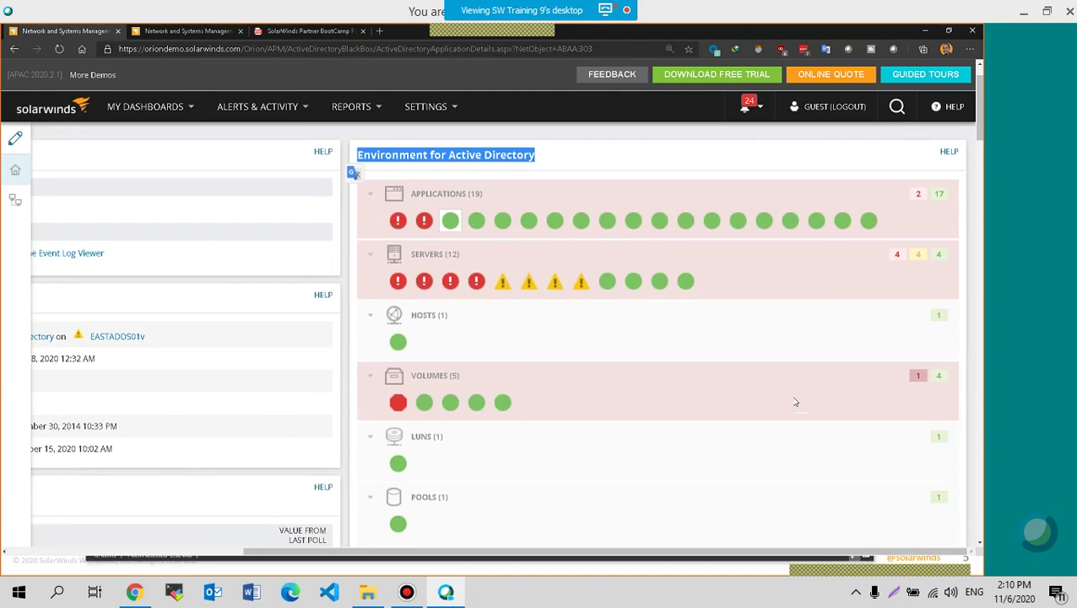
pyautogui.scroll(-3, 795, 403)
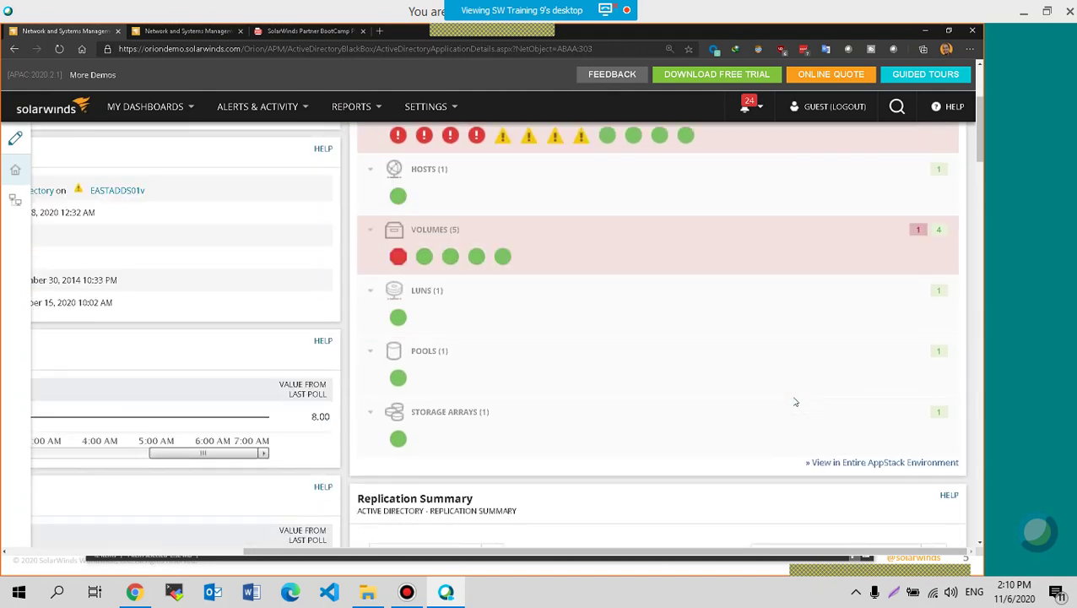
pyautogui.scroll(-10, 795, 402)
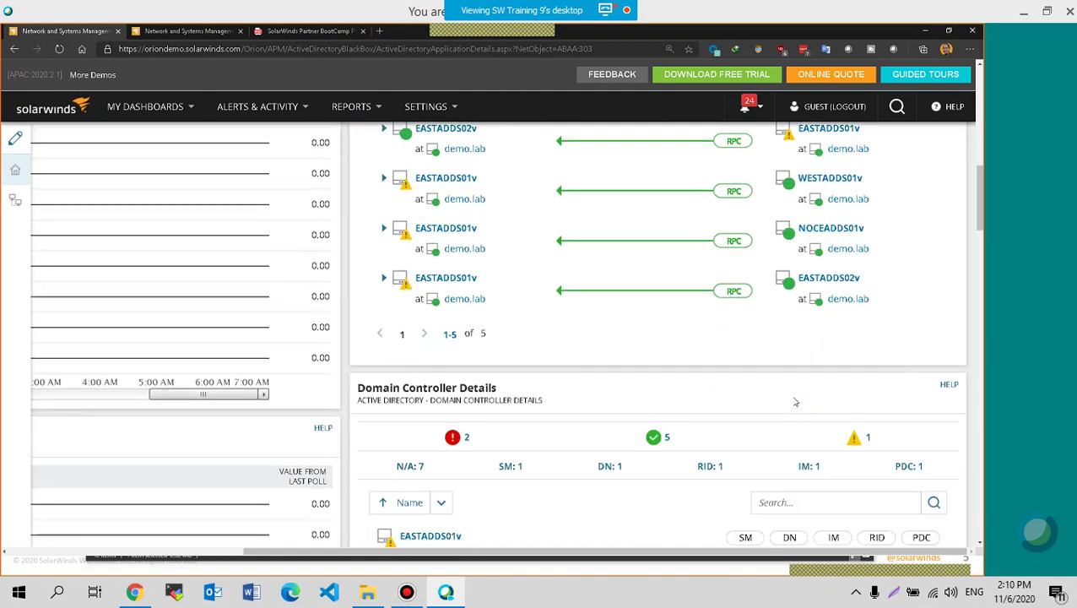
pyautogui.scroll(-1, 795, 403)
pyautogui.scroll(-4, 795, 403)
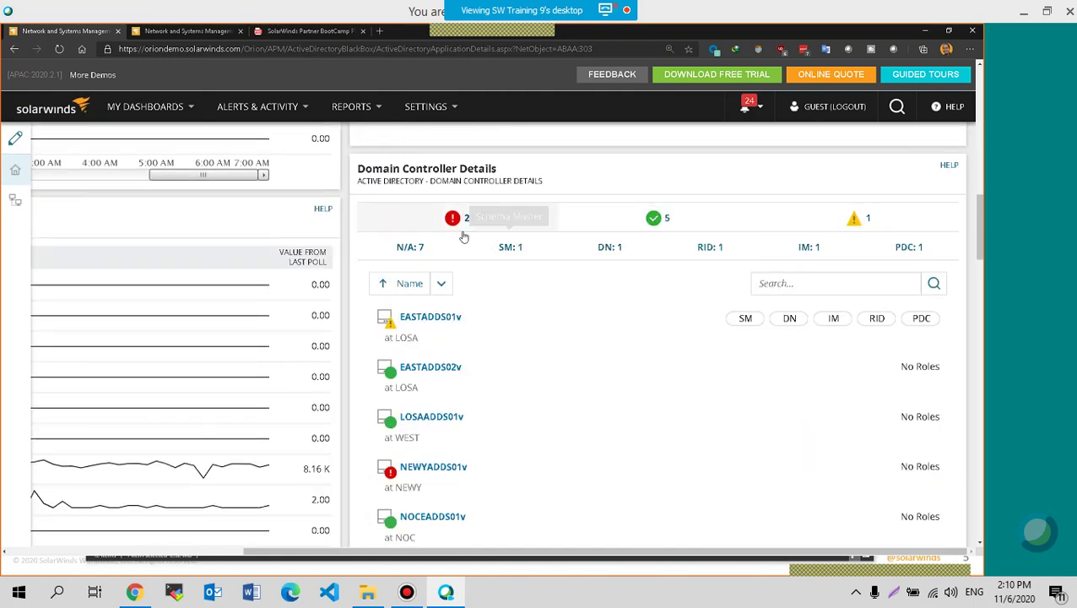
# Filter domain controllers by the Domain Naming Master, Schema Master and Infrastructure Manager roles
pyautogui.rightClick(634, 253)
pyautogui.click(634, 252)
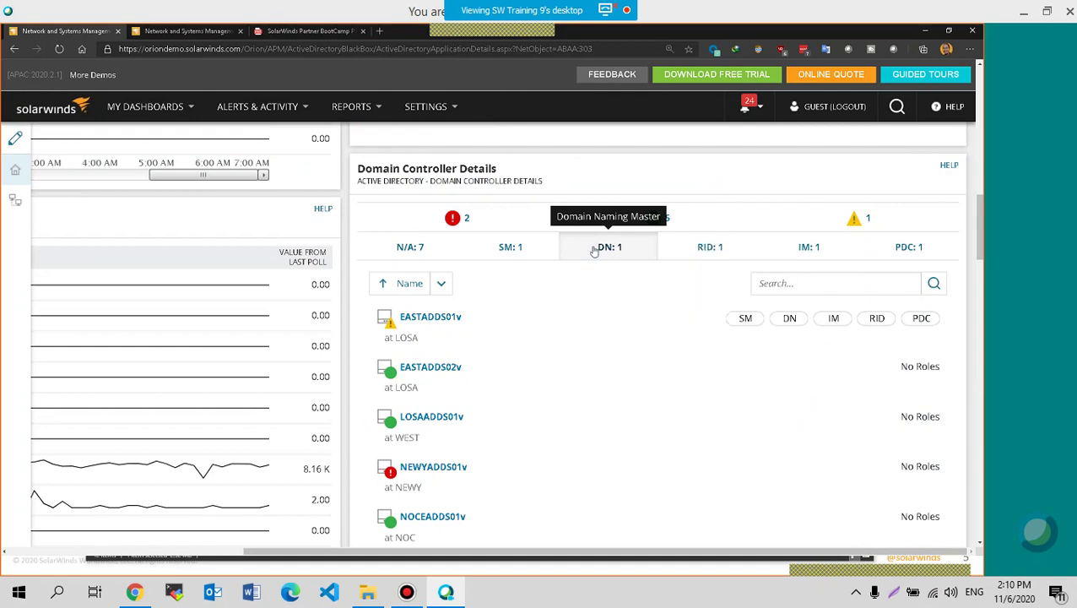
pyautogui.click(509, 252)
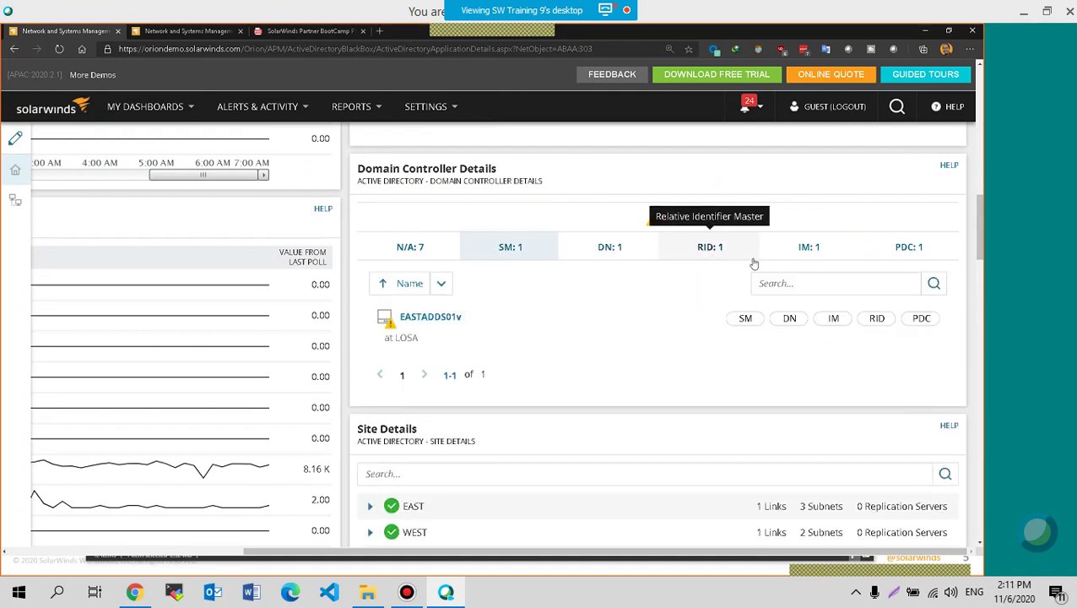
pyautogui.click(815, 244)
pyautogui.click(817, 247)
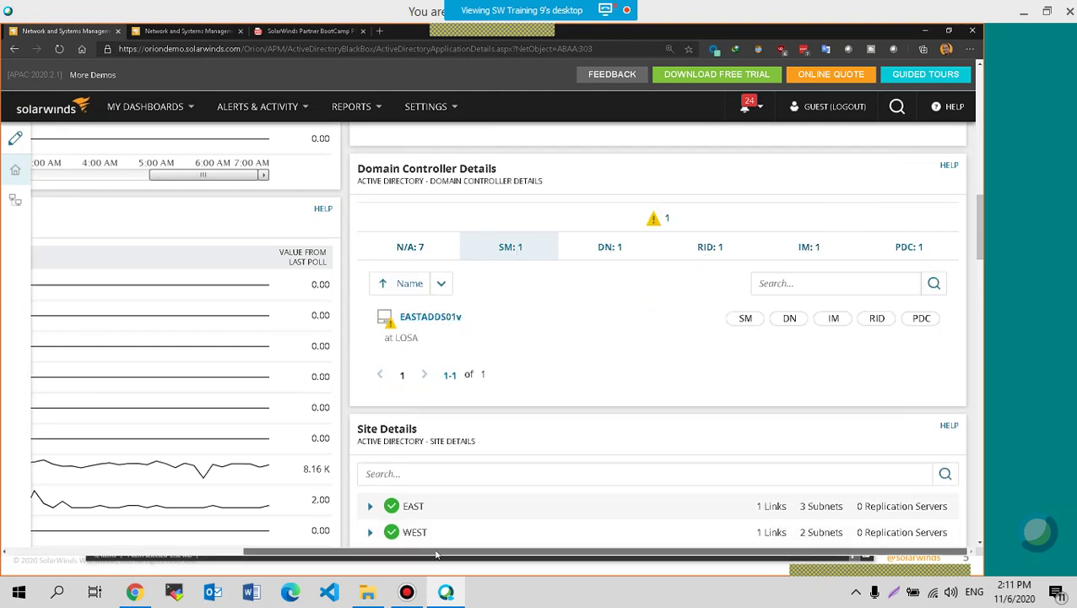
pyautogui.moveTo(436, 554); pyautogui.dragTo(279, 555)
pyautogui.moveTo(126, 328)
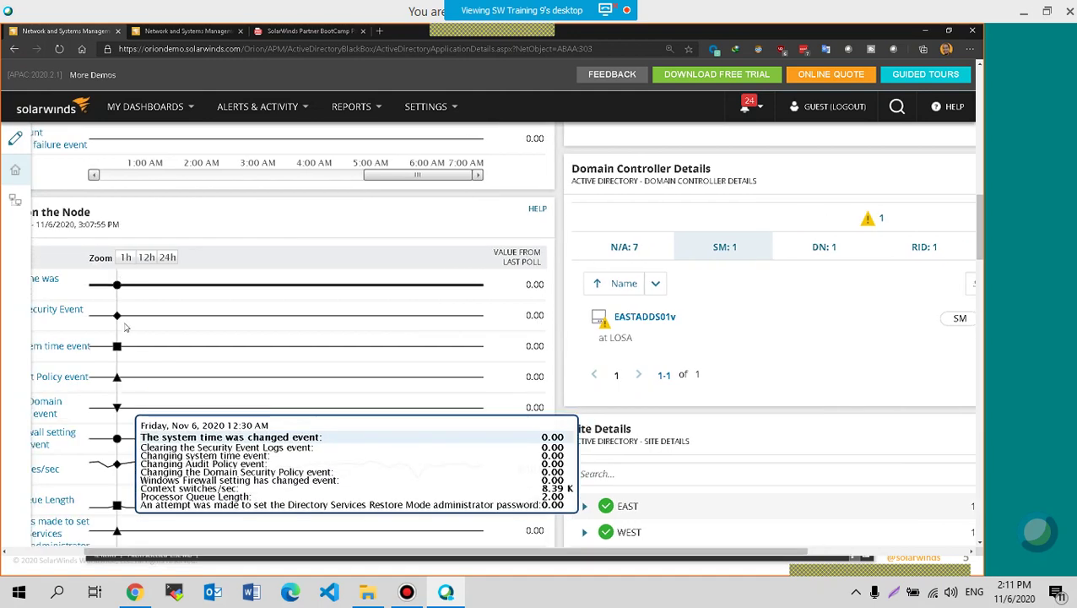
pyautogui.hscroll(3, 701, 482)
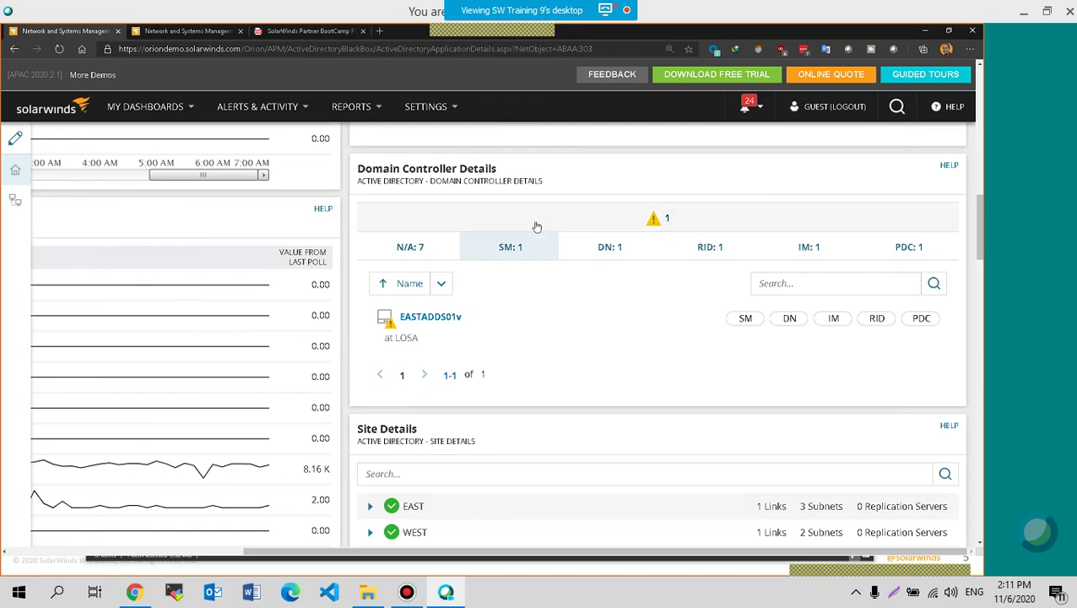
# Clear the role filter so all eight domain controllers are listed
pyautogui.click(535, 246)
pyautogui.click(610, 248)
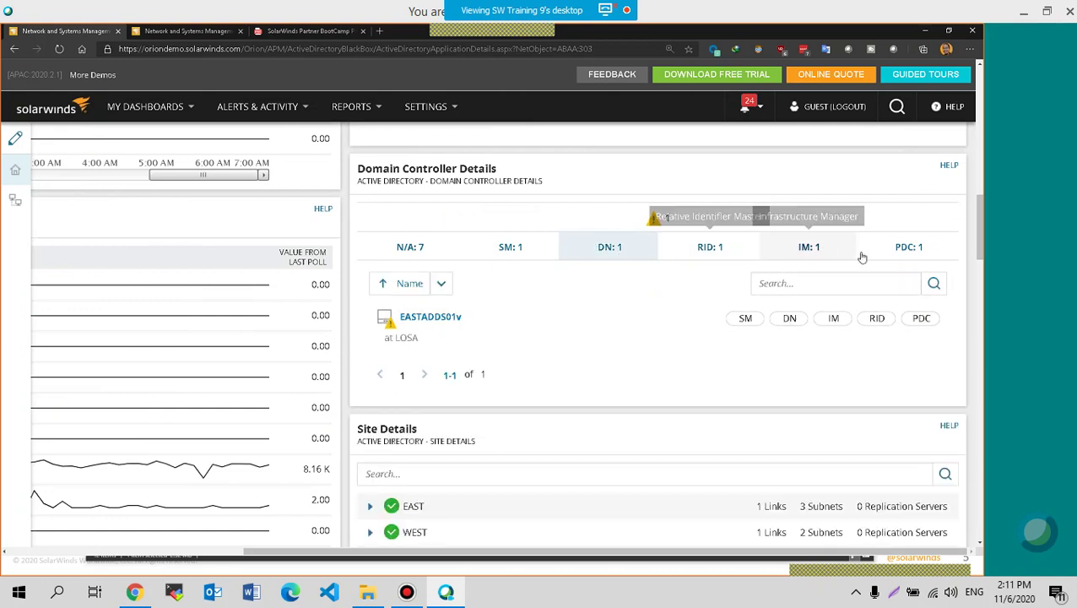
pyautogui.click(615, 256)
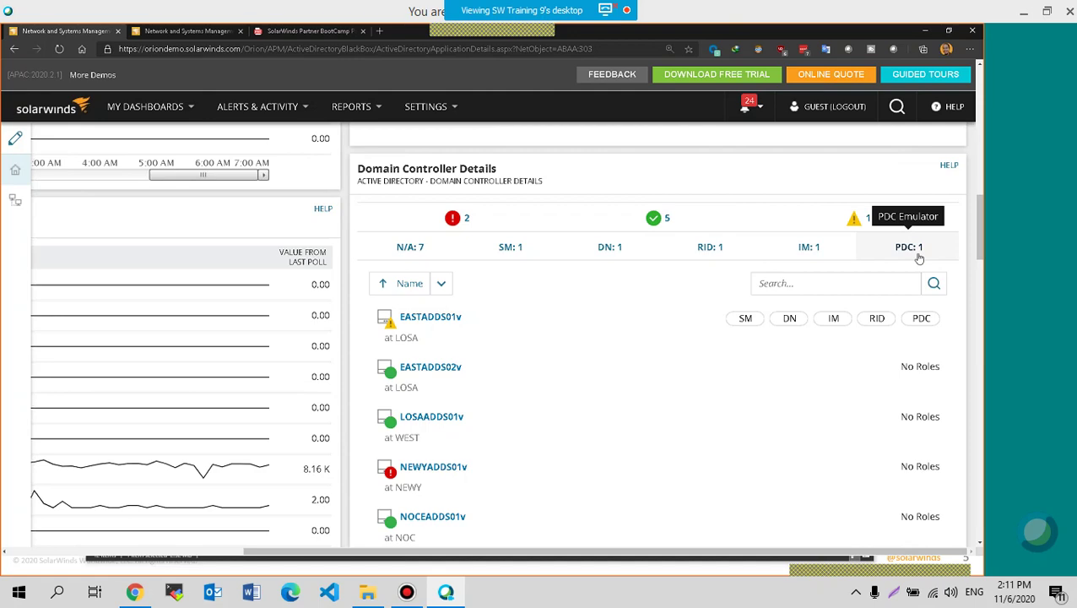
# Expand the EAST site with its Links (1) and Subnets (3)
pyautogui.scroll(-6, 918, 258)
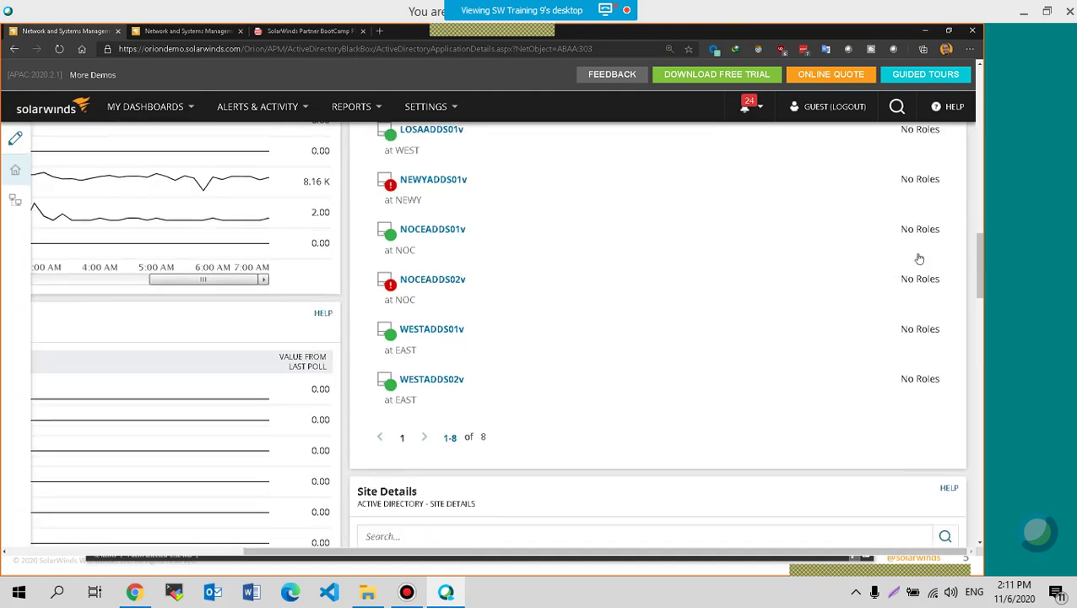
pyautogui.click(369, 270)
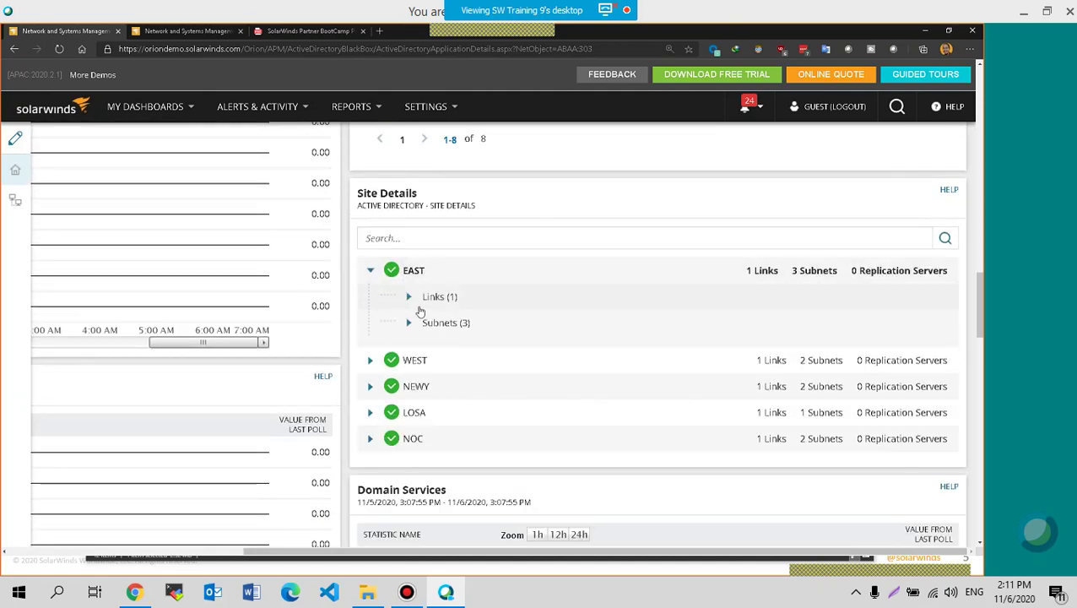
pyautogui.click(409, 296)
pyautogui.click(408, 360)
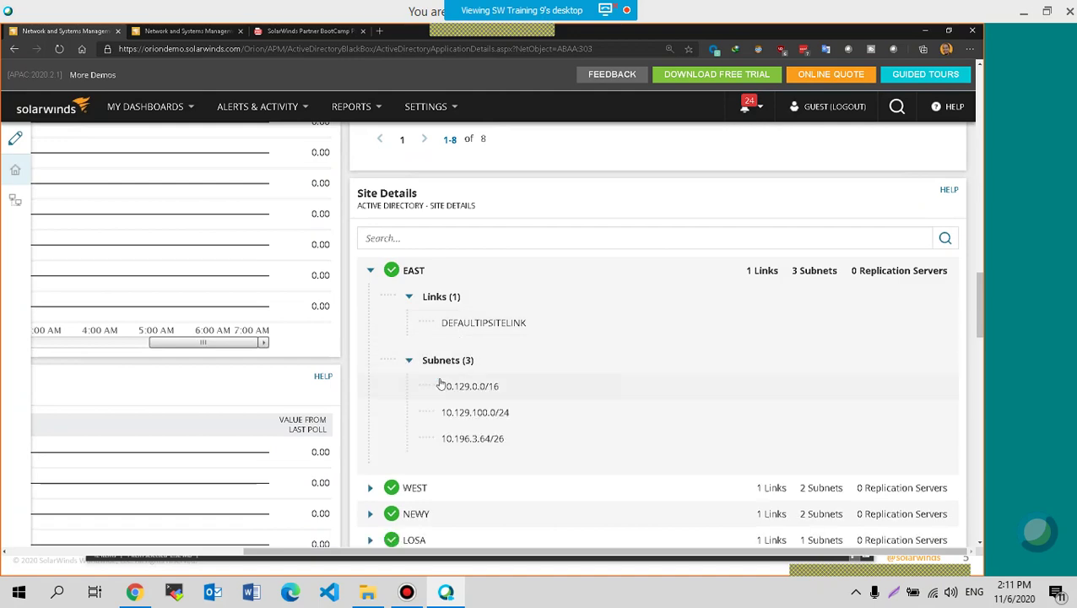
# Scroll through Processes and Services and back up to the page top
pyautogui.scroll(-2, 439, 385)
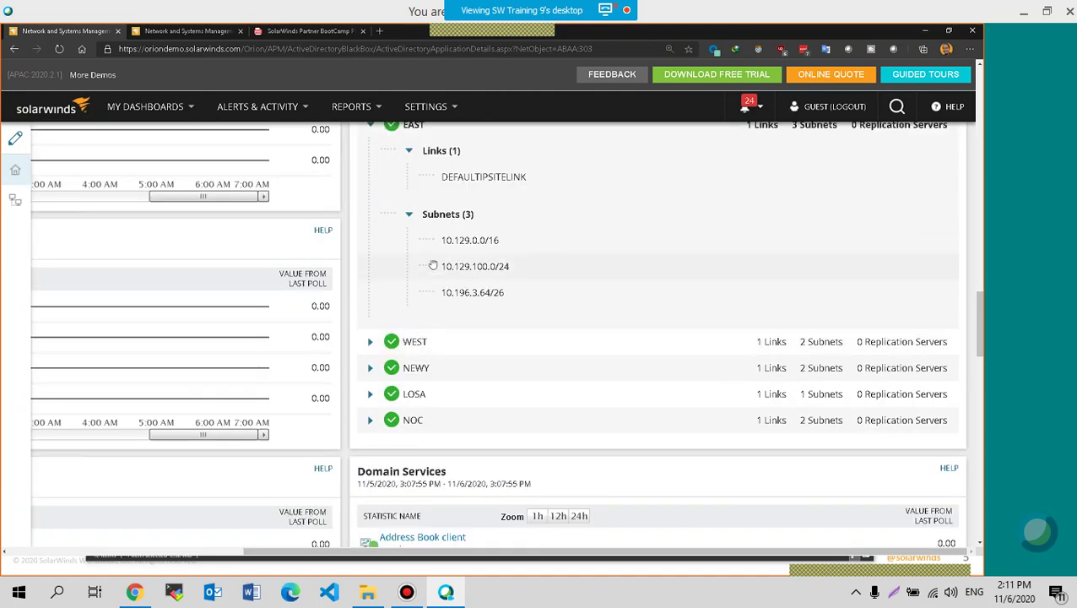
pyautogui.scroll(1, 433, 265)
pyautogui.scroll(-3, 433, 265)
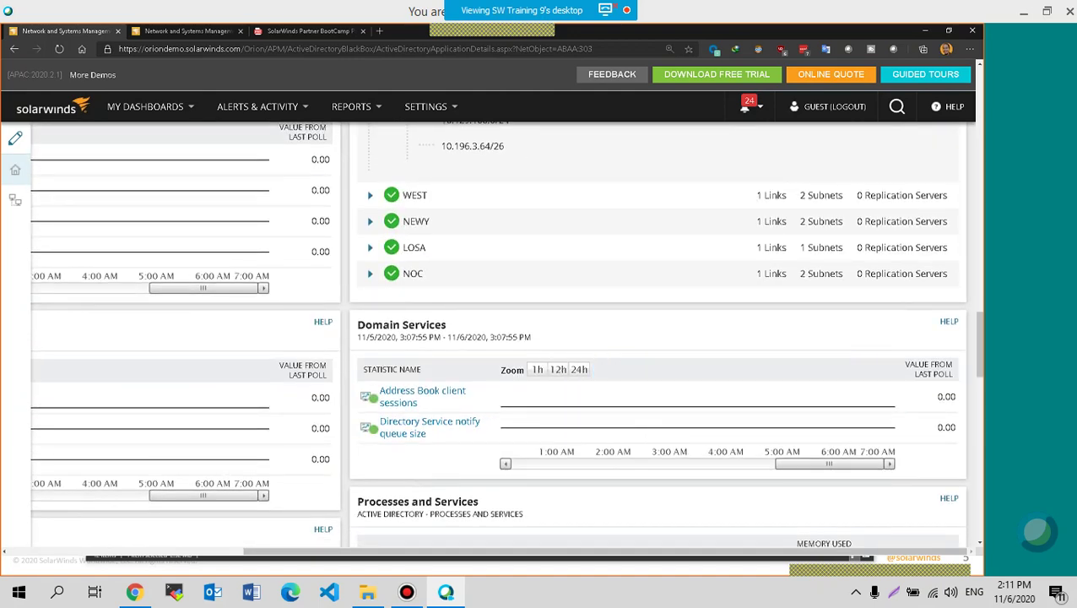
pyautogui.scroll(-4, 718, 414)
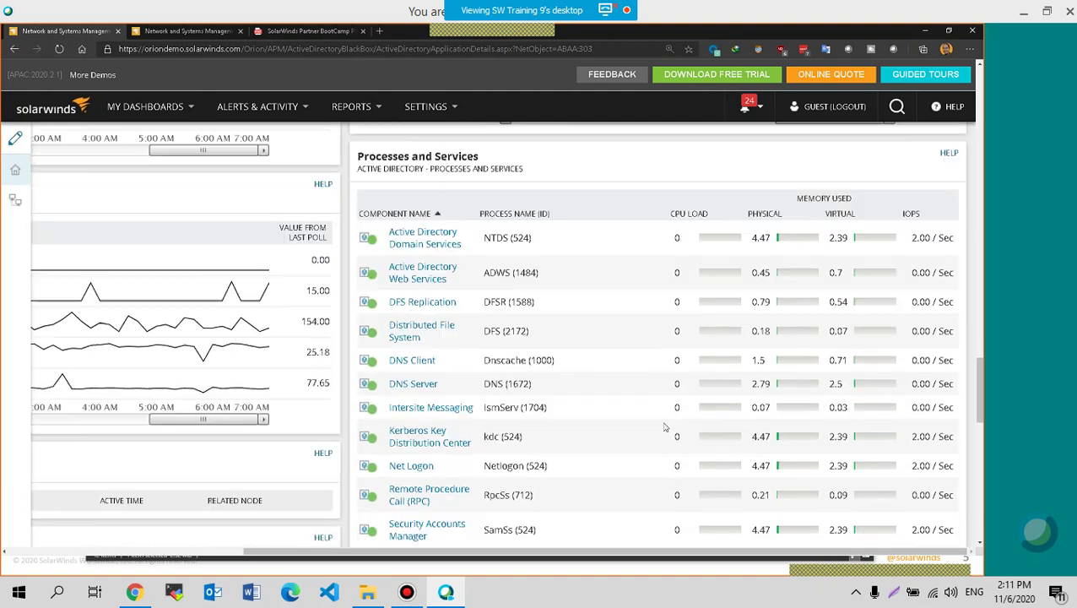
pyautogui.scroll(-1, 641, 422)
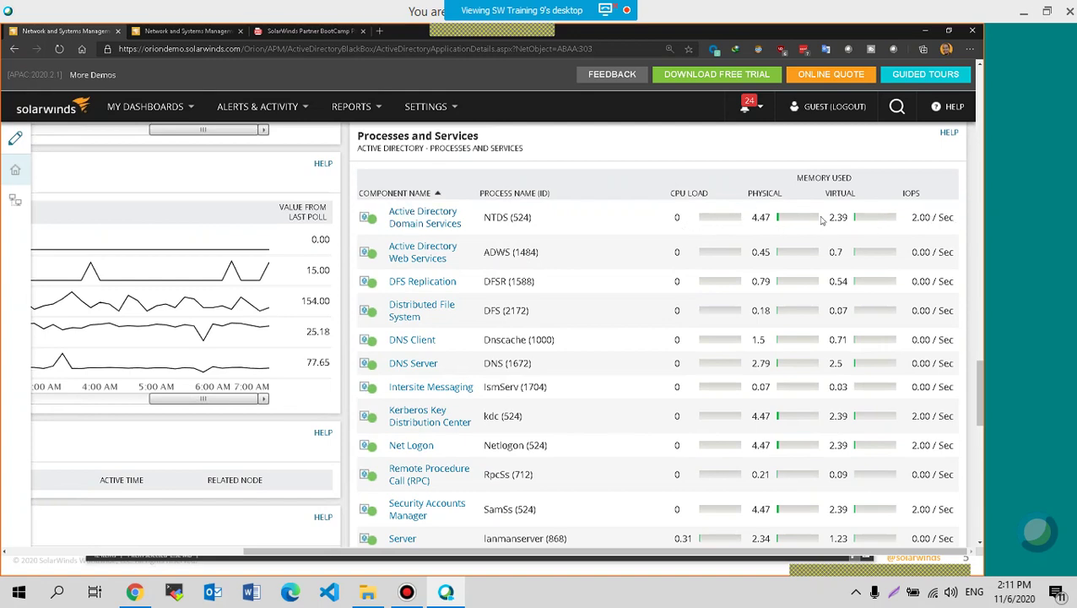
pyautogui.scroll(-3, 745, 281)
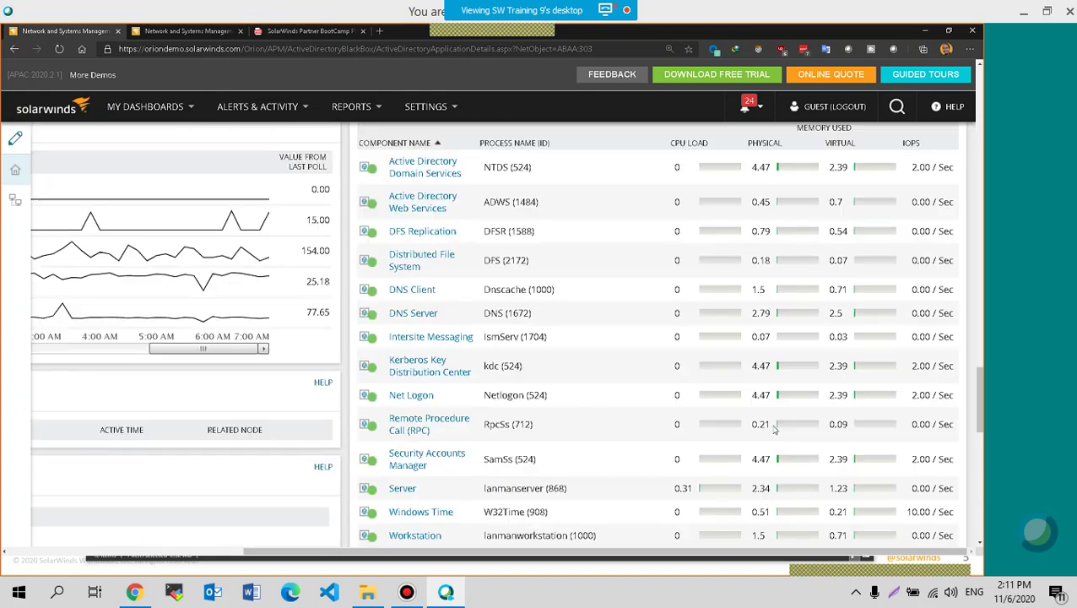
pyautogui.scroll(3, 787, 431)
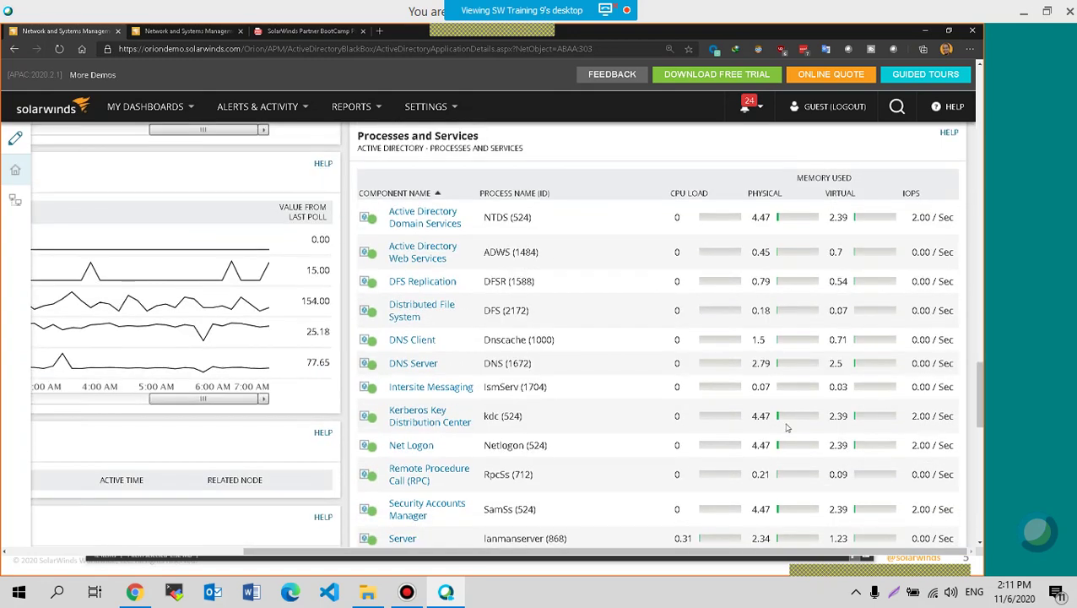
pyautogui.scroll(9, 786, 428)
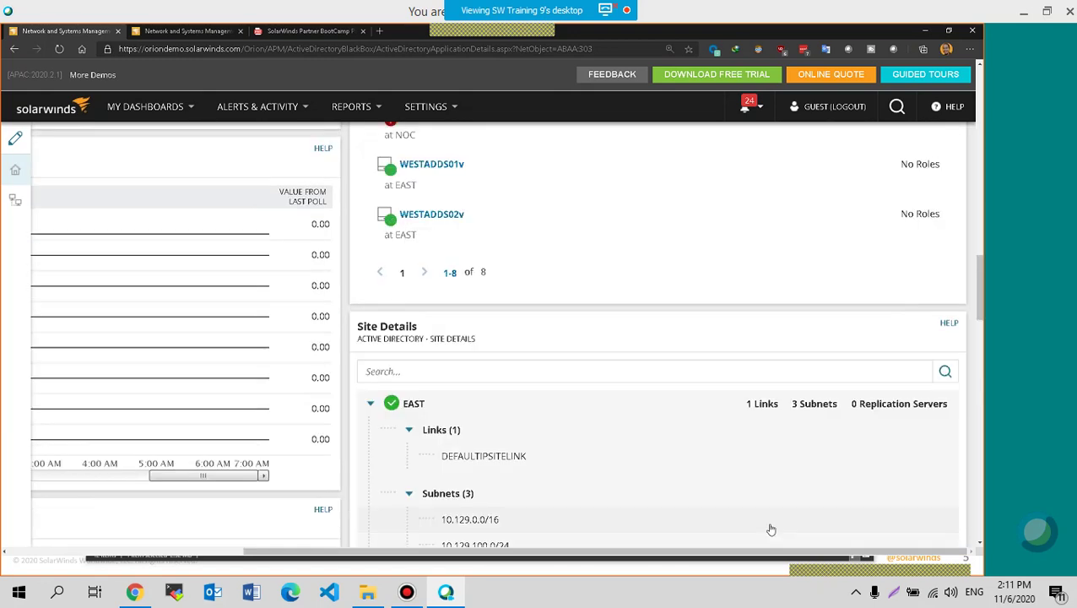
pyautogui.scroll(10, 771, 529)
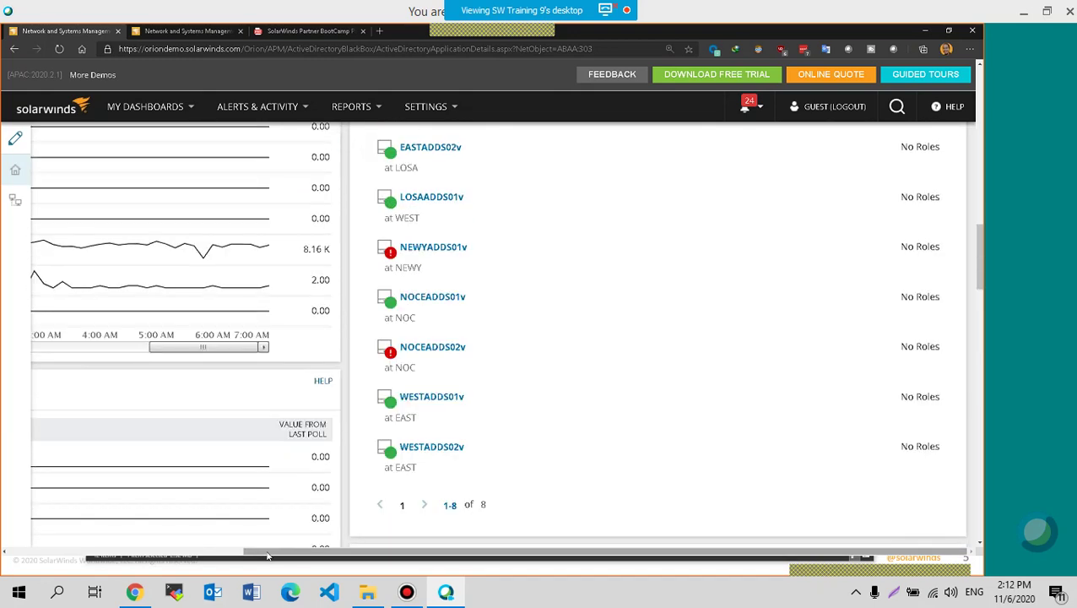
pyautogui.scroll(10, 237, 336)
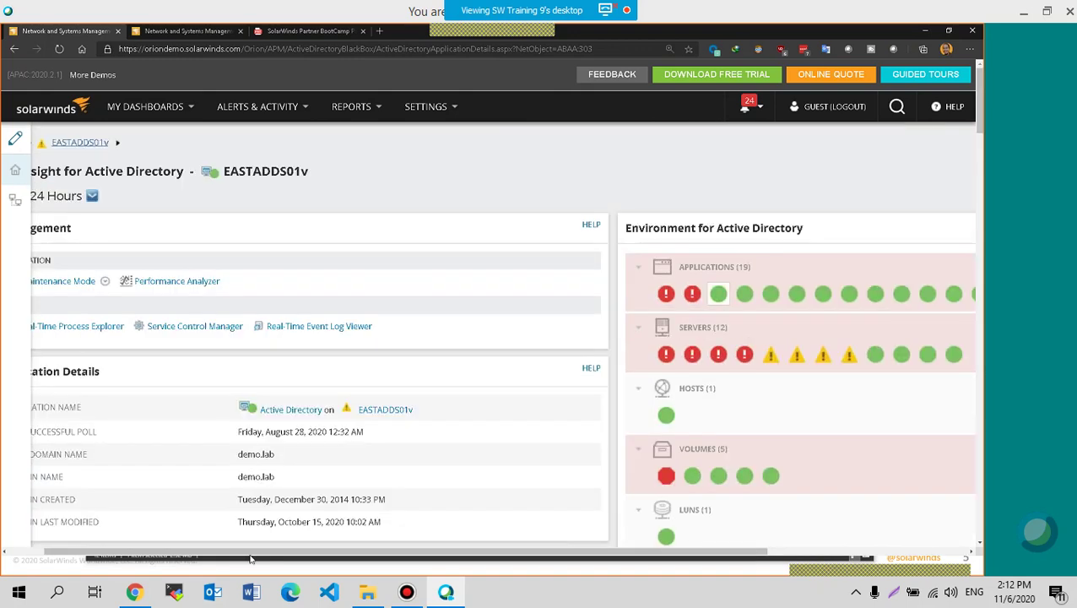
pyautogui.hscroll(-1, 154, 431)
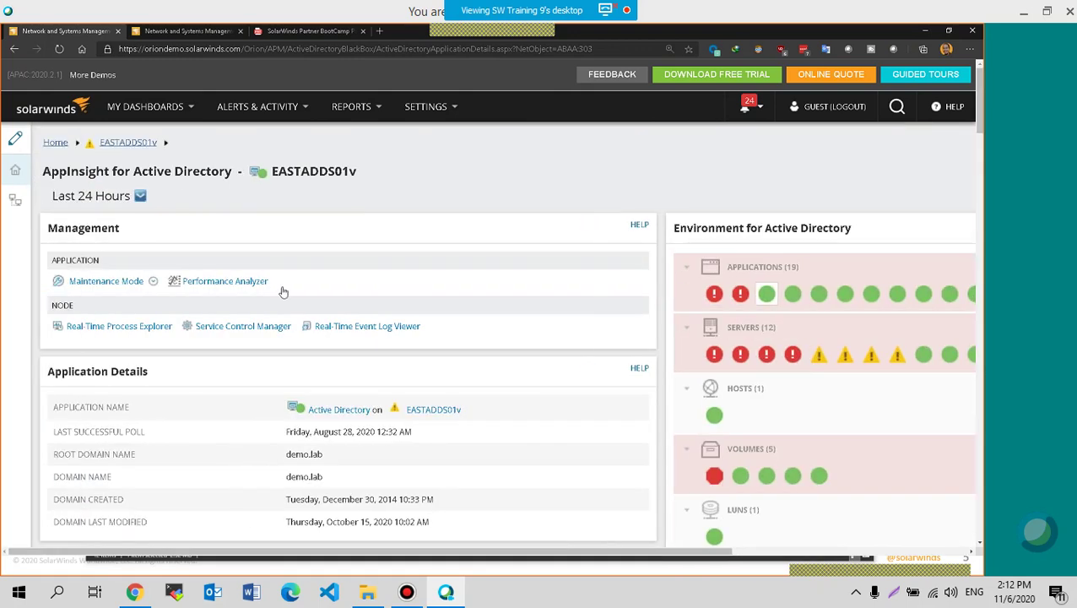
# From SAM Summary's Manage Applications, filter templates to the AppInsight Application tag and tick AppInsight for Active Directory
pyautogui.click(142, 108)
pyautogui.moveTo(241, 265)
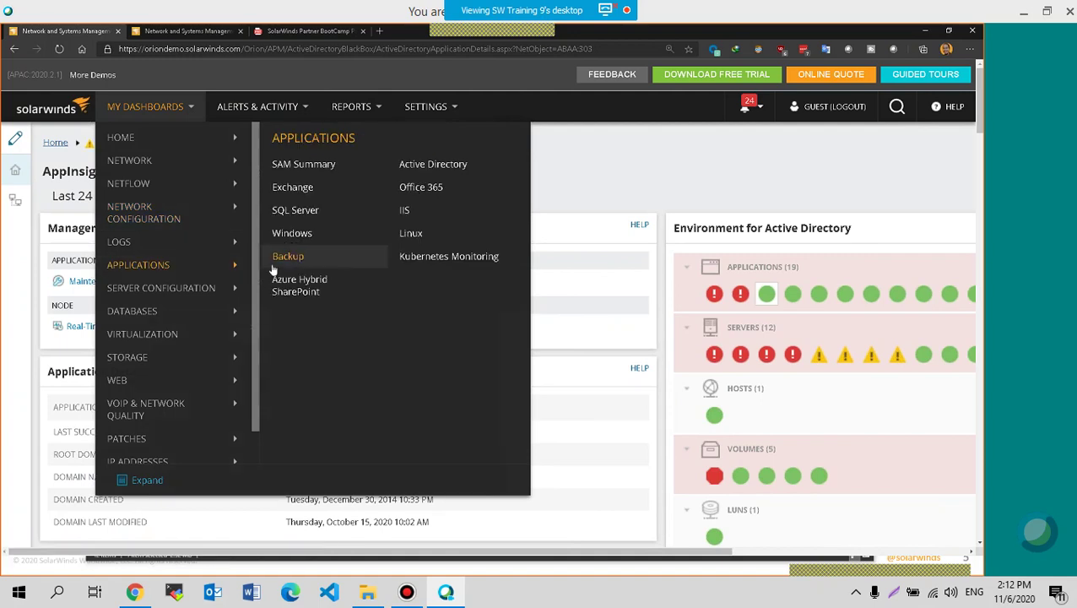
pyautogui.click(304, 166)
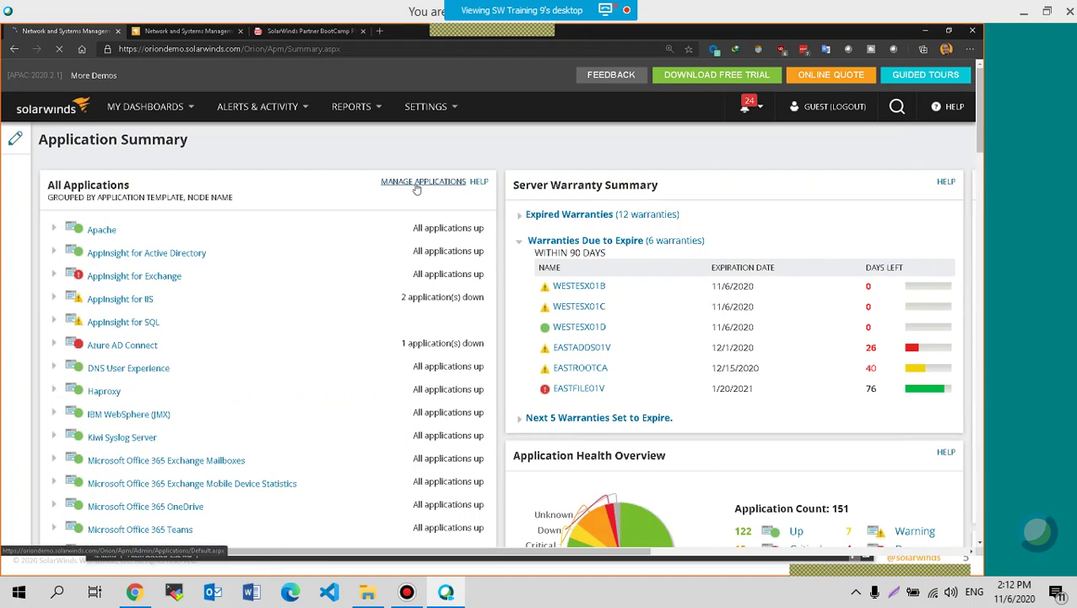
pyautogui.click(416, 183)
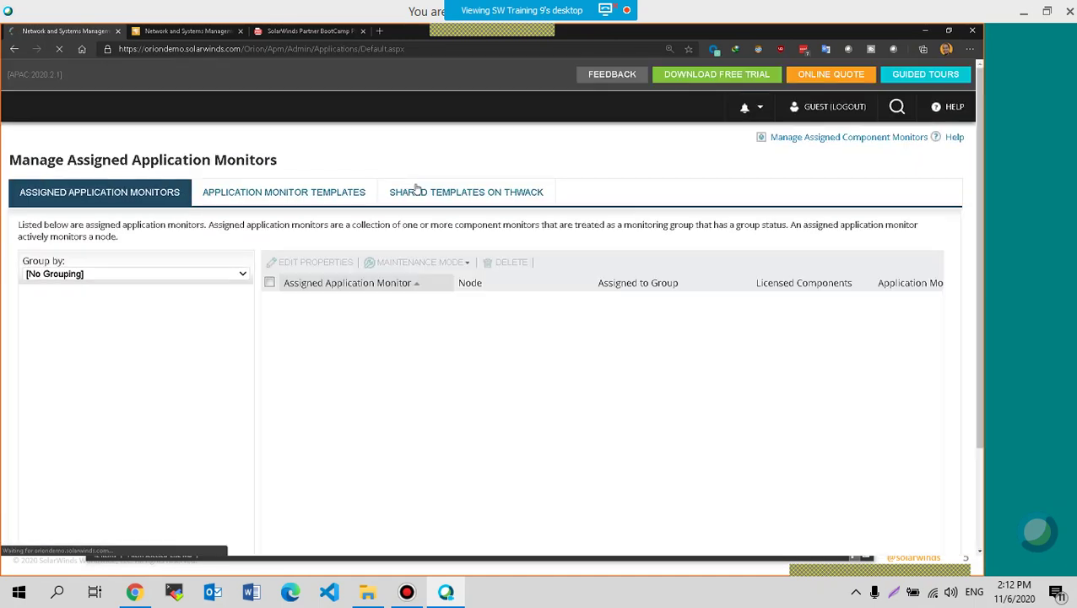
pyautogui.click(282, 192)
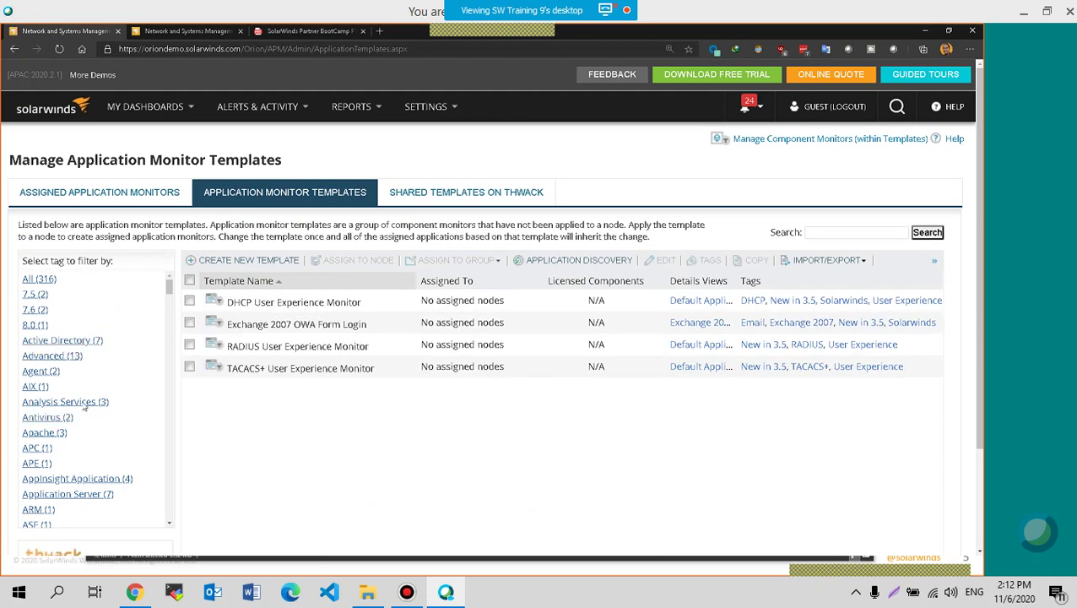
pyautogui.click(76, 482)
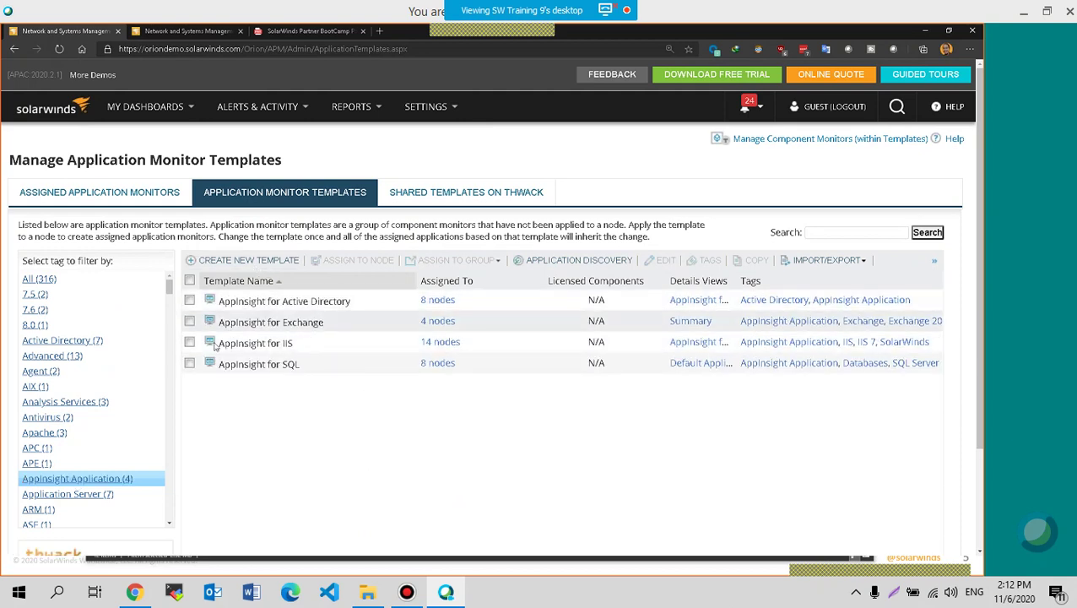
pyautogui.click(190, 301)
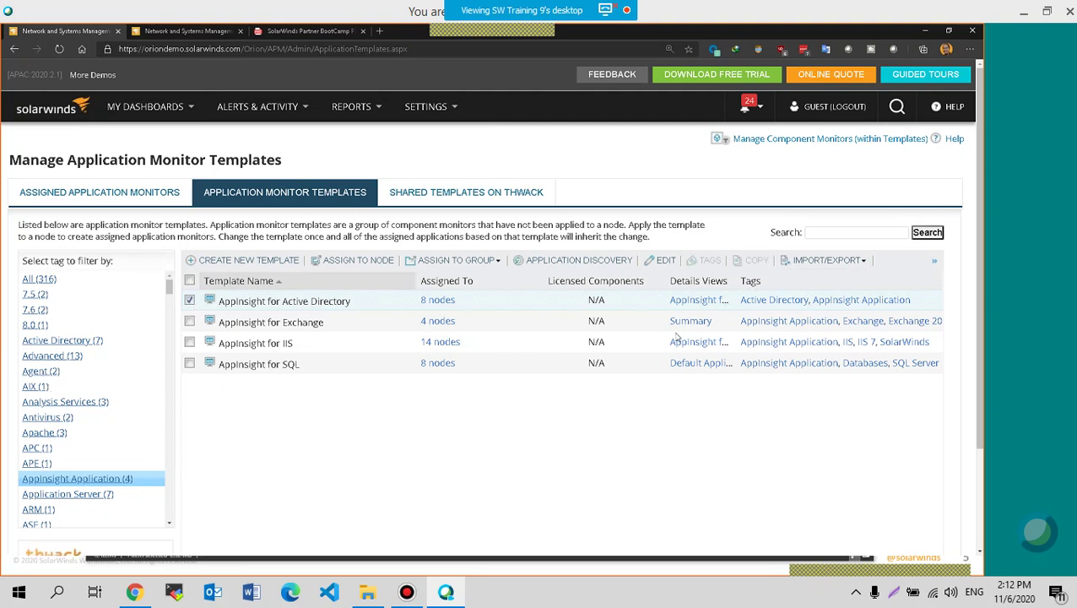
# Open the AppInsight for Active Directory template for editing and inspect the FSMO Role - Schema Master settings
pyautogui.click(663, 261)
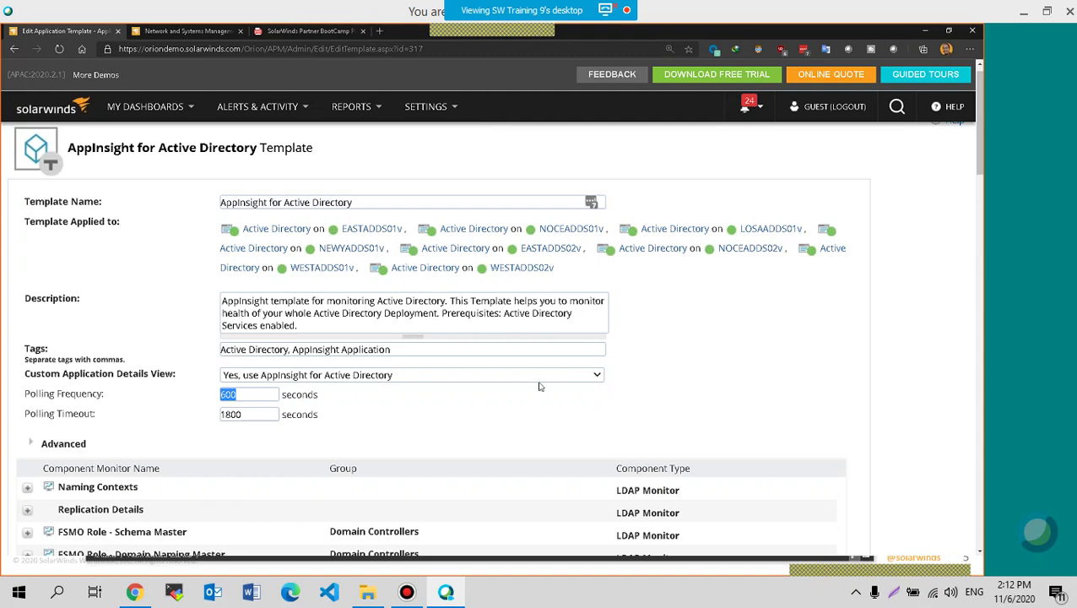
pyautogui.scroll(-4, 329, 413)
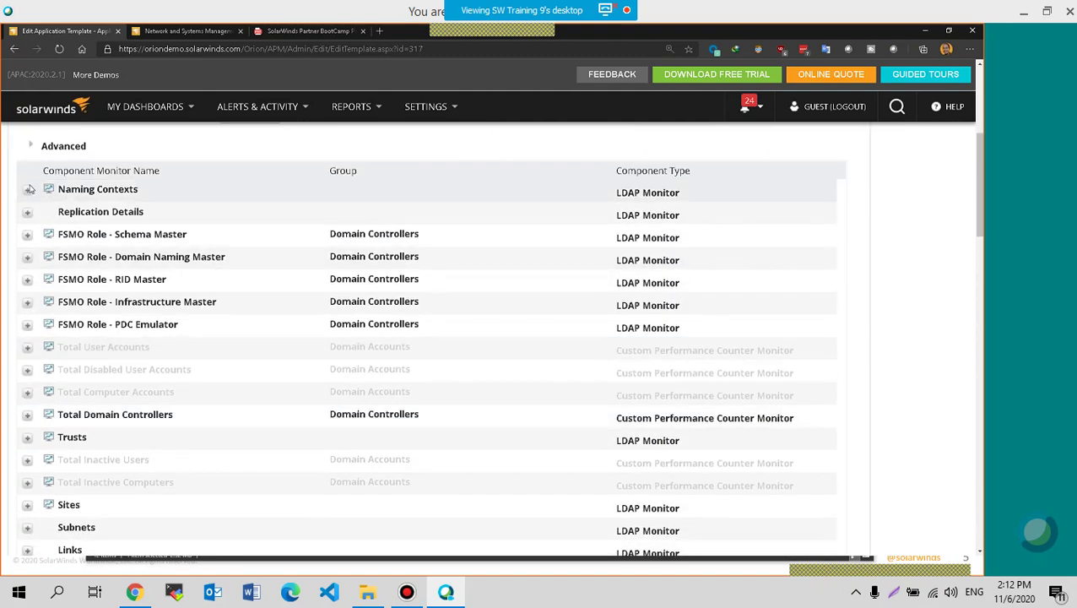
pyautogui.click(27, 236)
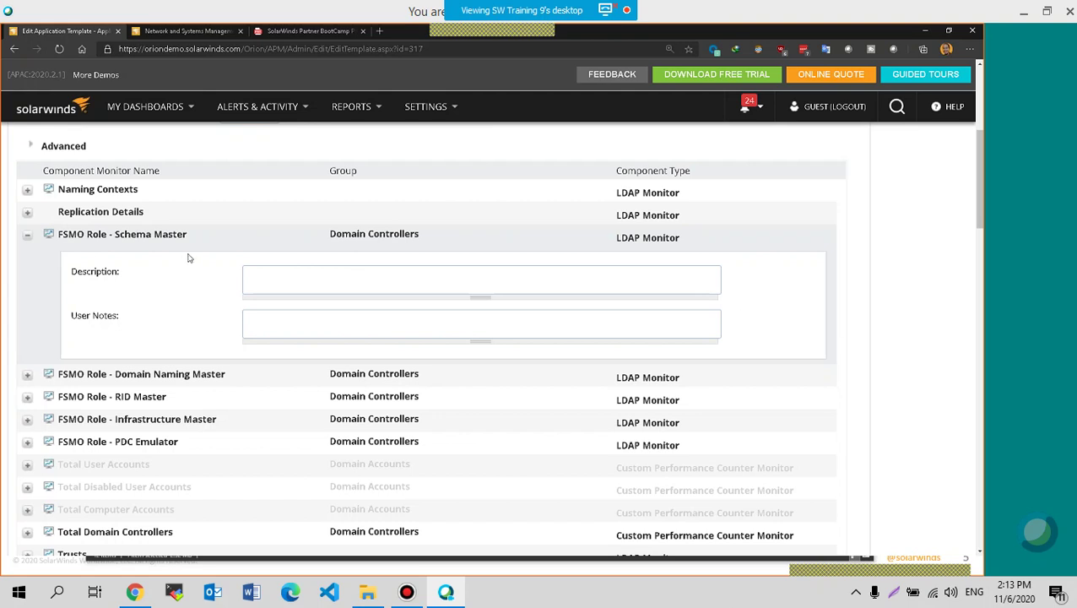
pyautogui.click(29, 237)
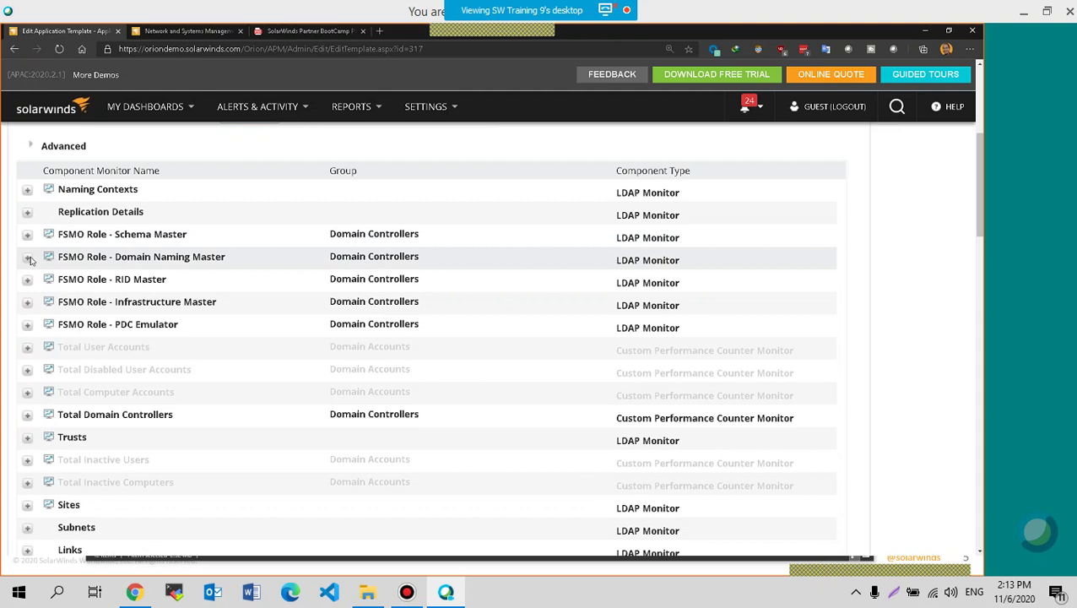
# Inspect the FSMO Role - Domain Naming Master settings, then expand FSMO Role - RID Master
pyautogui.click(28, 258)
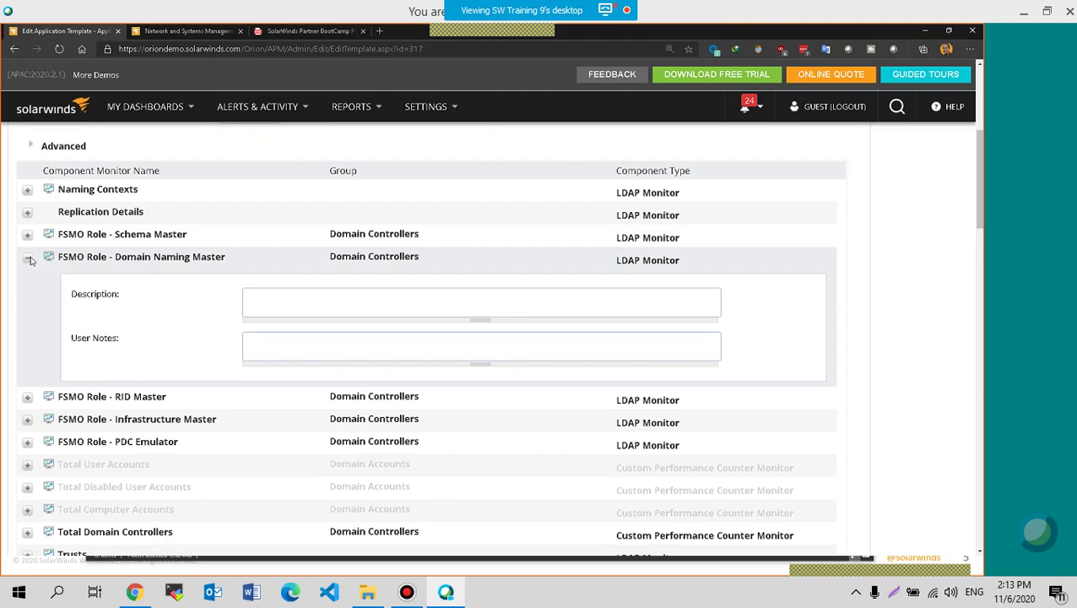
pyautogui.click(28, 259)
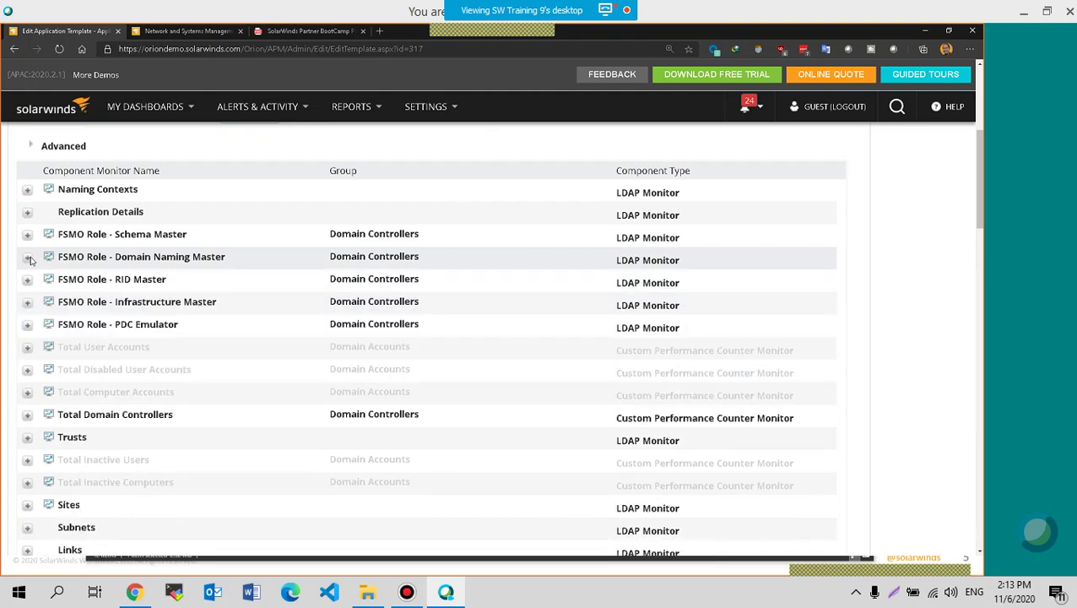
pyautogui.click(28, 279)
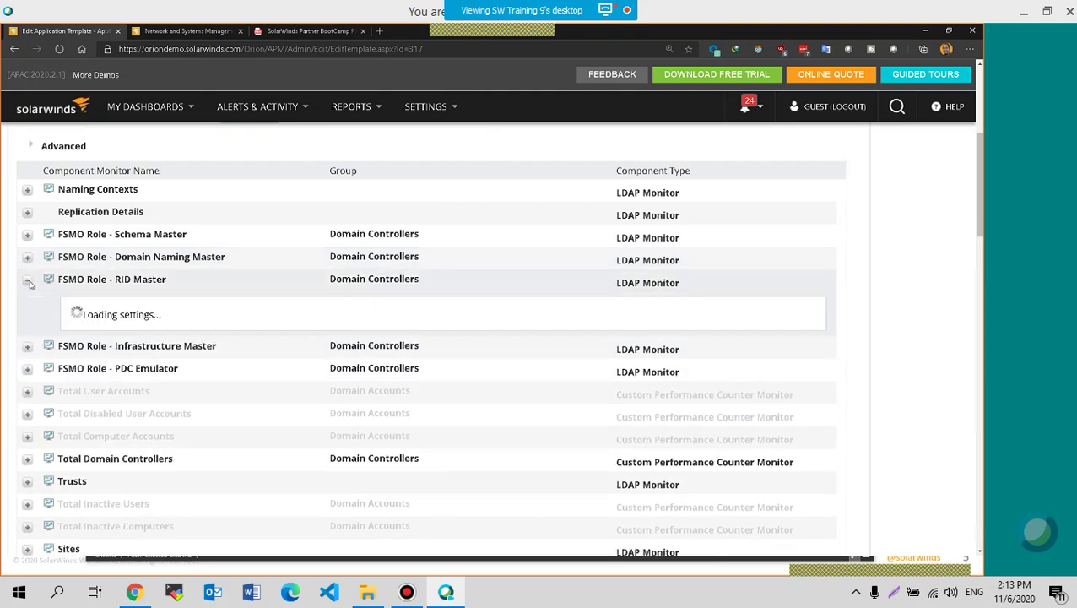
pyautogui.scroll(-1, 36, 292)
pyautogui.scroll(-6, 35, 292)
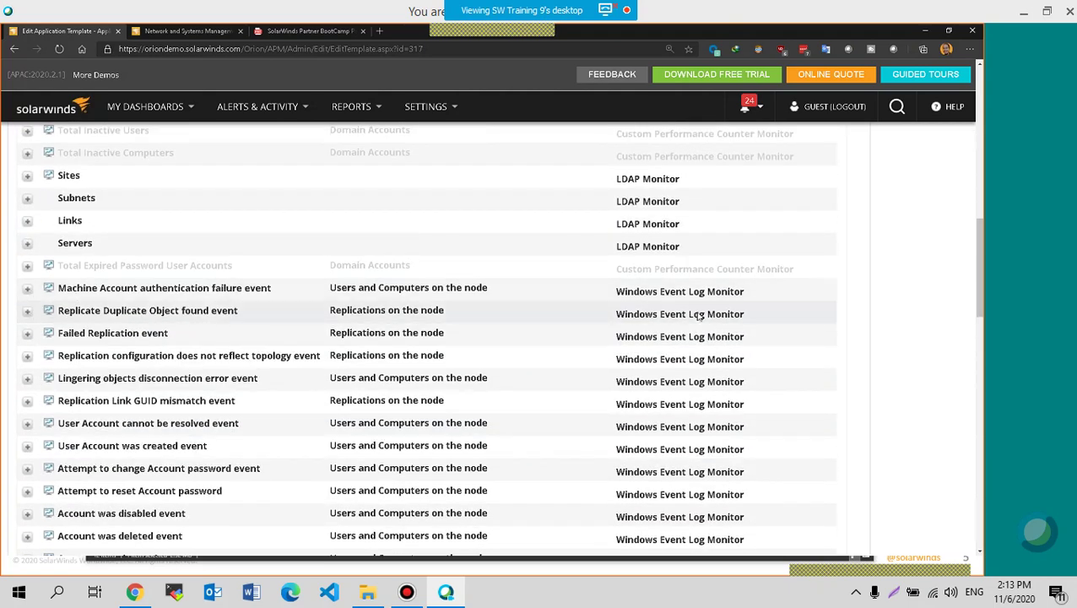
# Review the Machine Account authentication failure and Replicate Duplicate Object found event settings, including Warning threshold 1
pyautogui.click(27, 289)
pyautogui.scroll(-1, 254, 338)
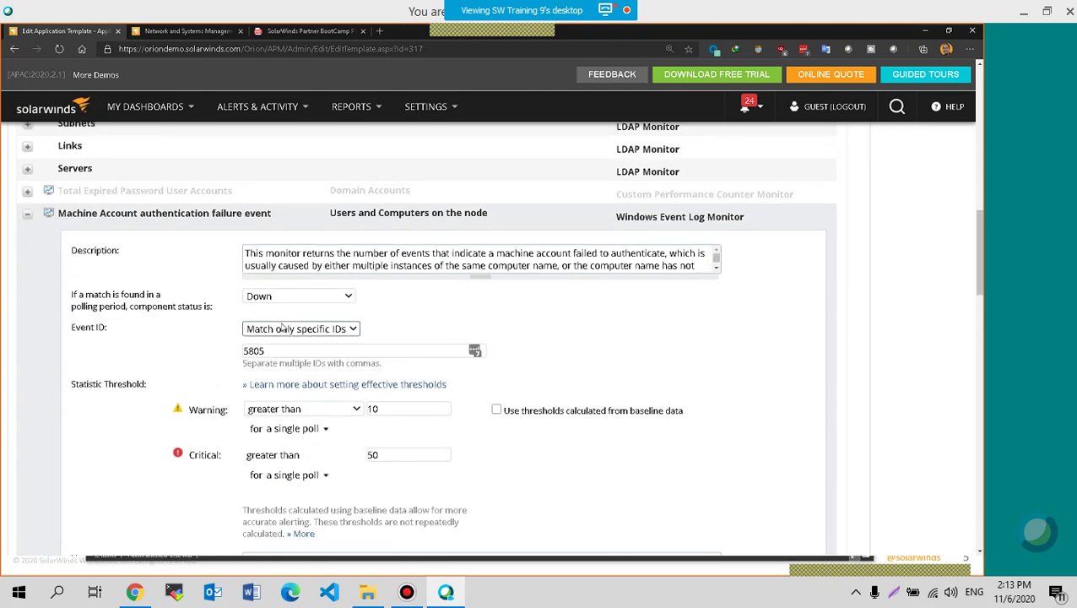
pyautogui.scroll(-2, 287, 329)
pyautogui.scroll(1, 291, 313)
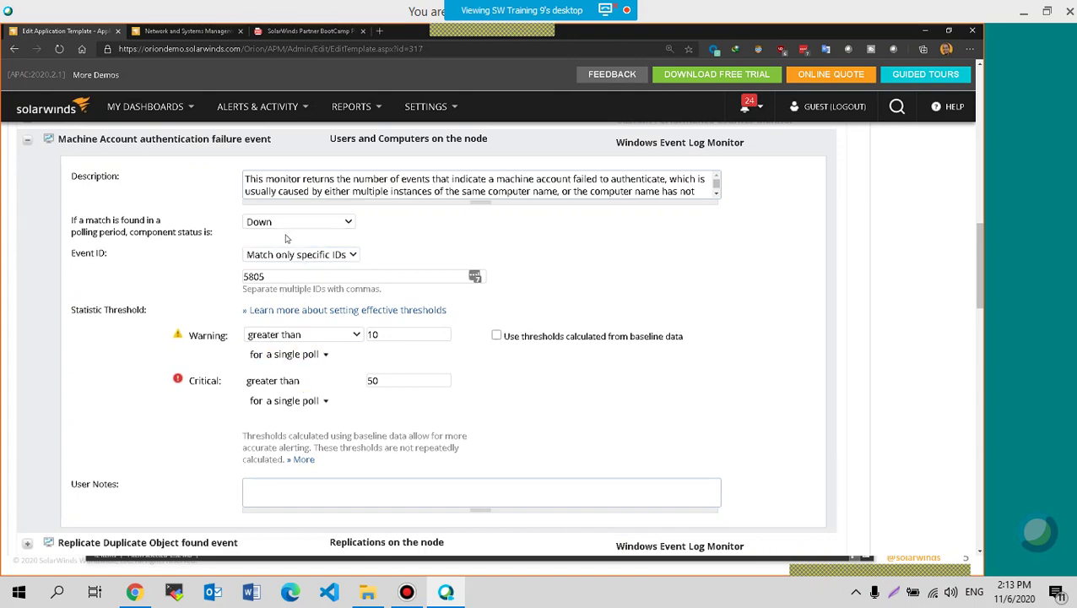
pyautogui.scroll(-2, 287, 439)
pyautogui.click(27, 391)
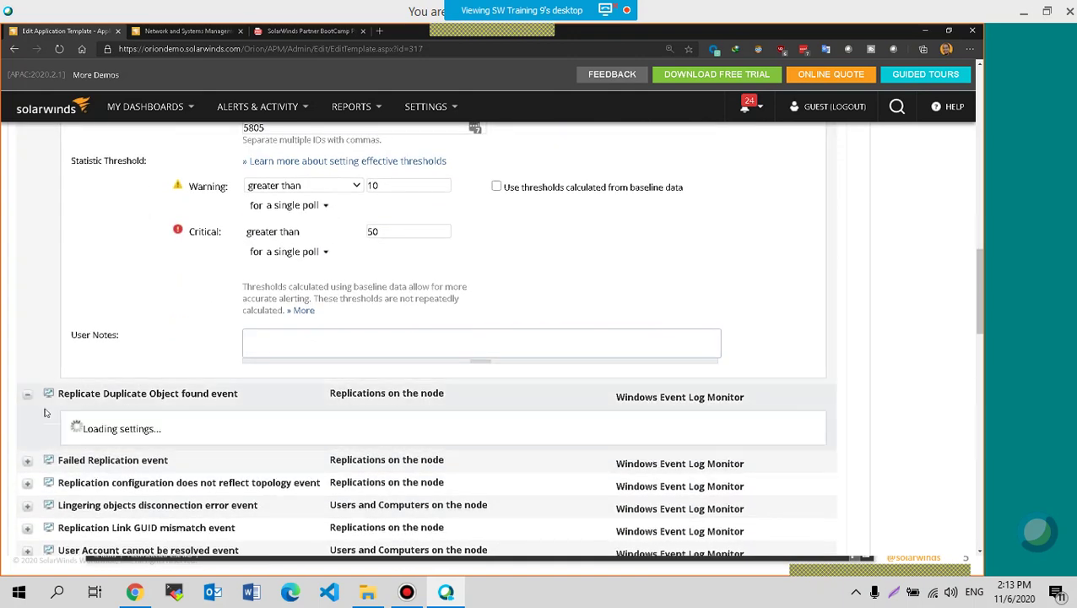
pyautogui.scroll(-1, 50, 424)
pyautogui.scroll(-2, 127, 380)
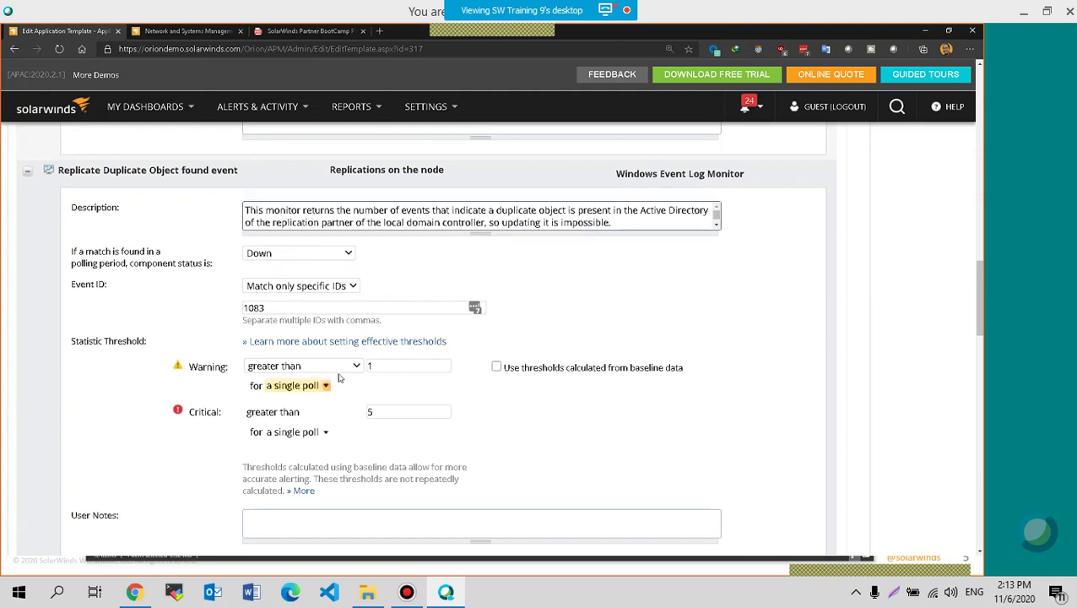
pyautogui.doubleClick(372, 365)
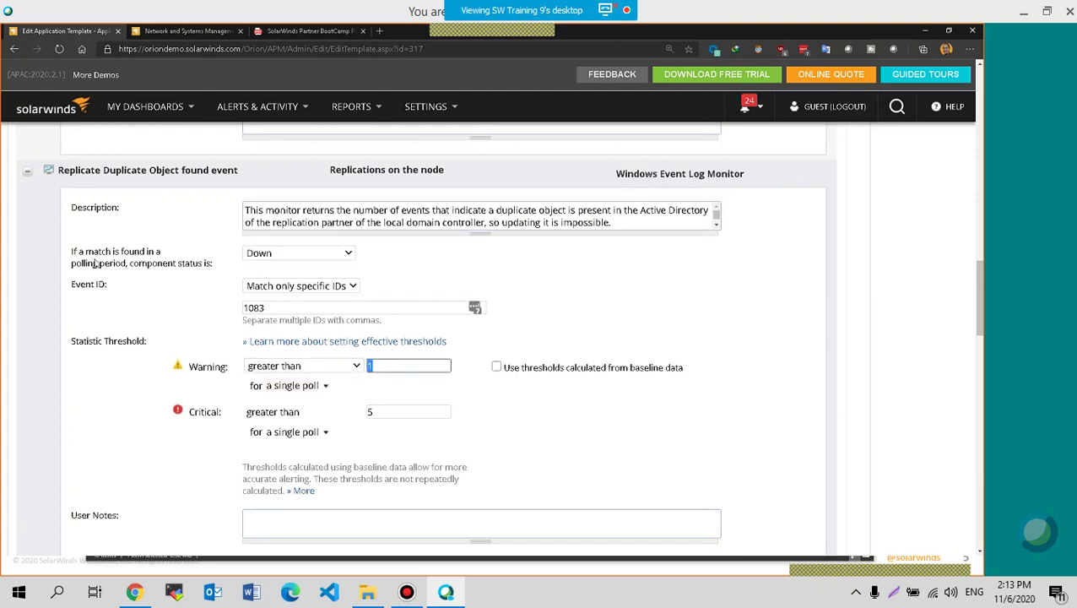
pyautogui.moveTo(92, 264); pyautogui.dragTo(334, 264)
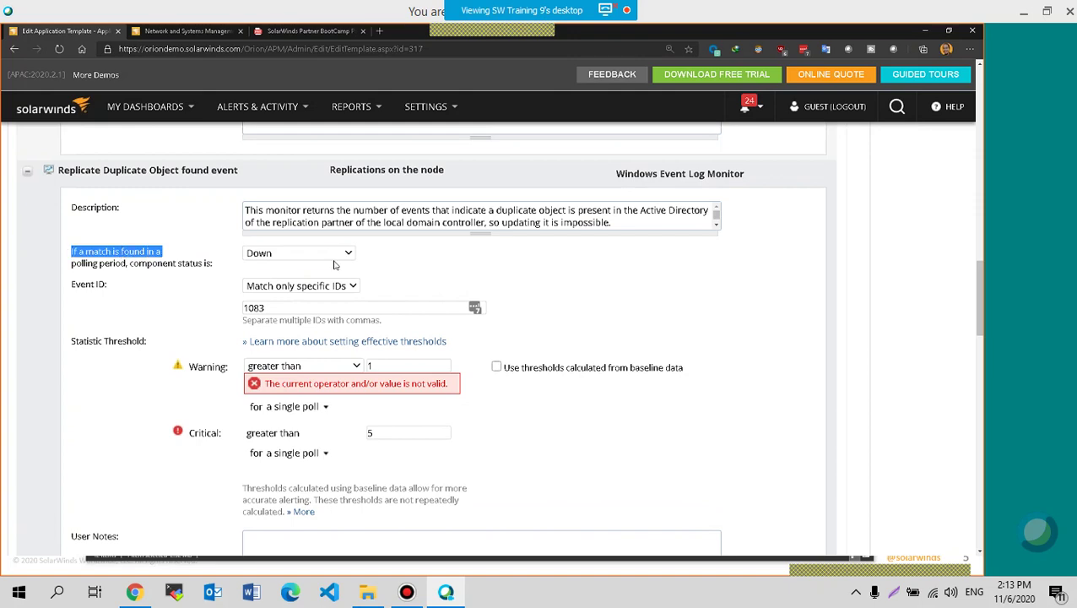
pyautogui.click(24, 174)
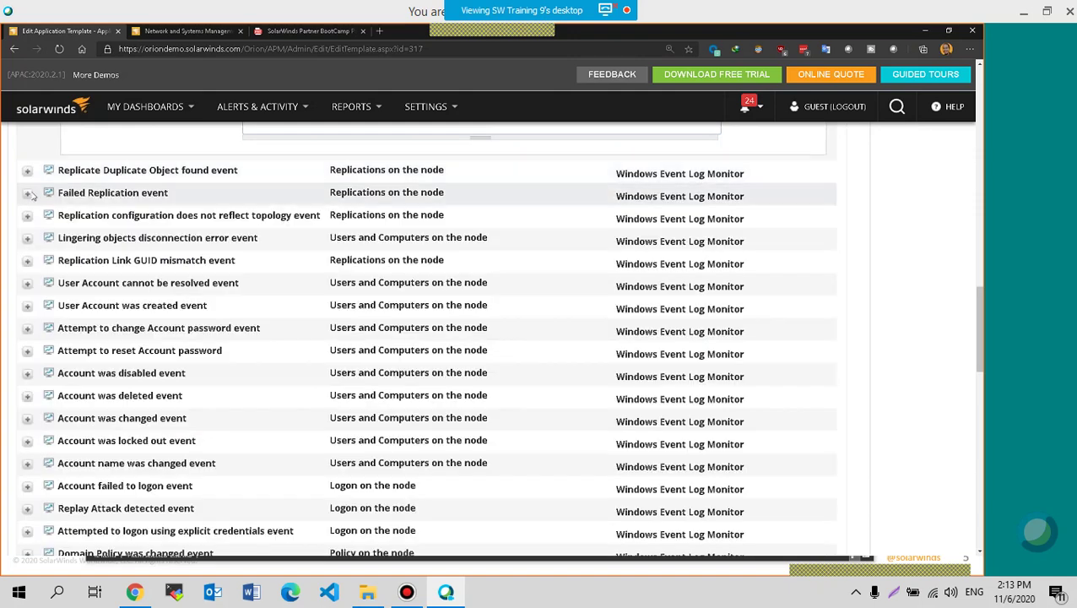
# Review the Failed Replication and Replication Link GUID mismatch event monitor settings
pyautogui.click(27, 193)
pyautogui.scroll(-3, 205, 316)
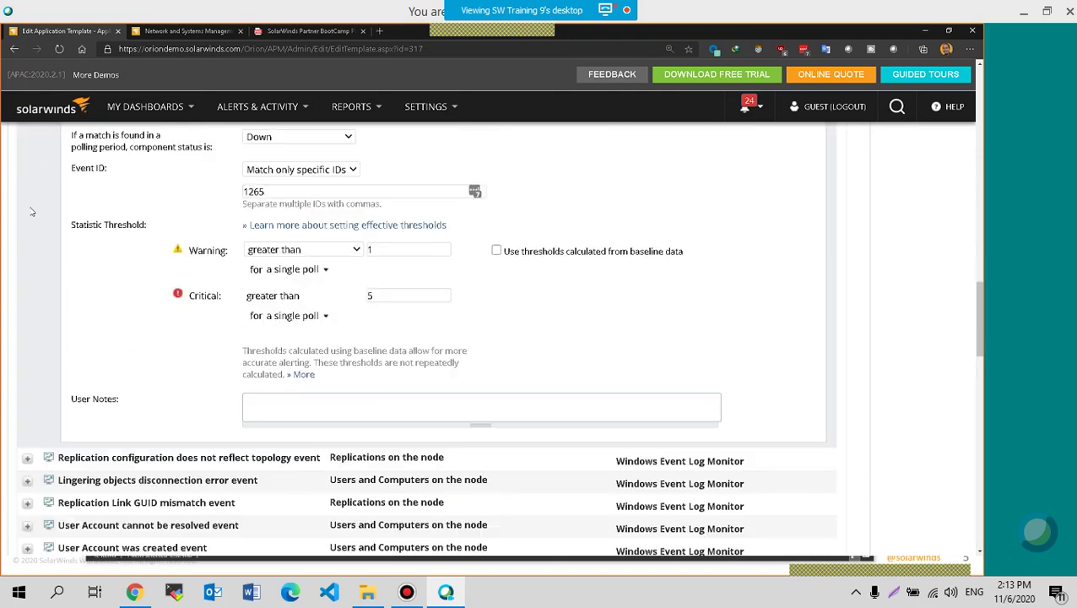
pyautogui.scroll(3, 316, 385)
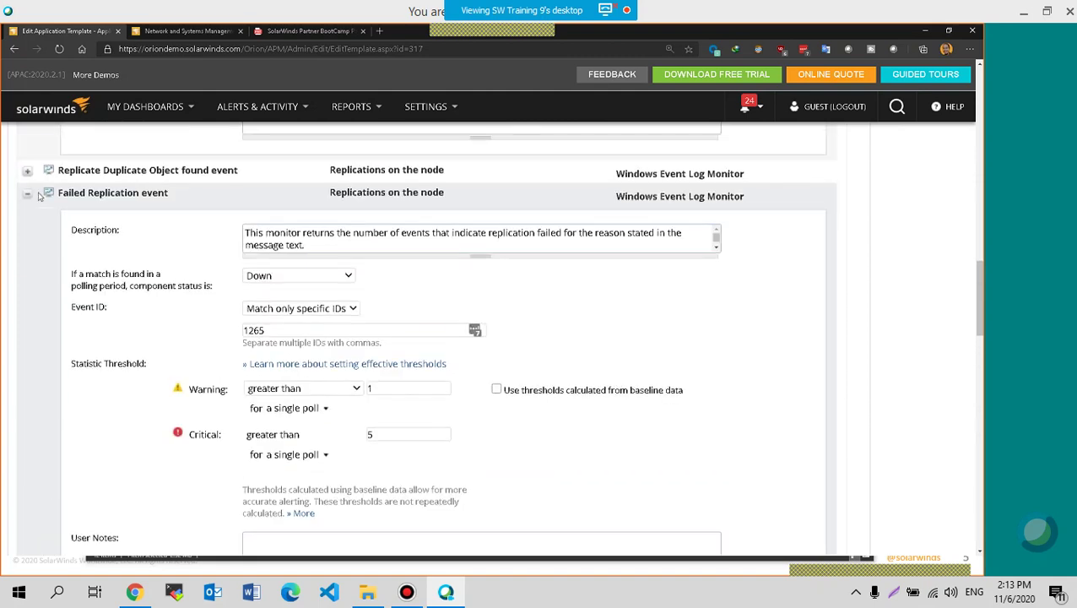
pyautogui.click(27, 196)
pyautogui.click(27, 261)
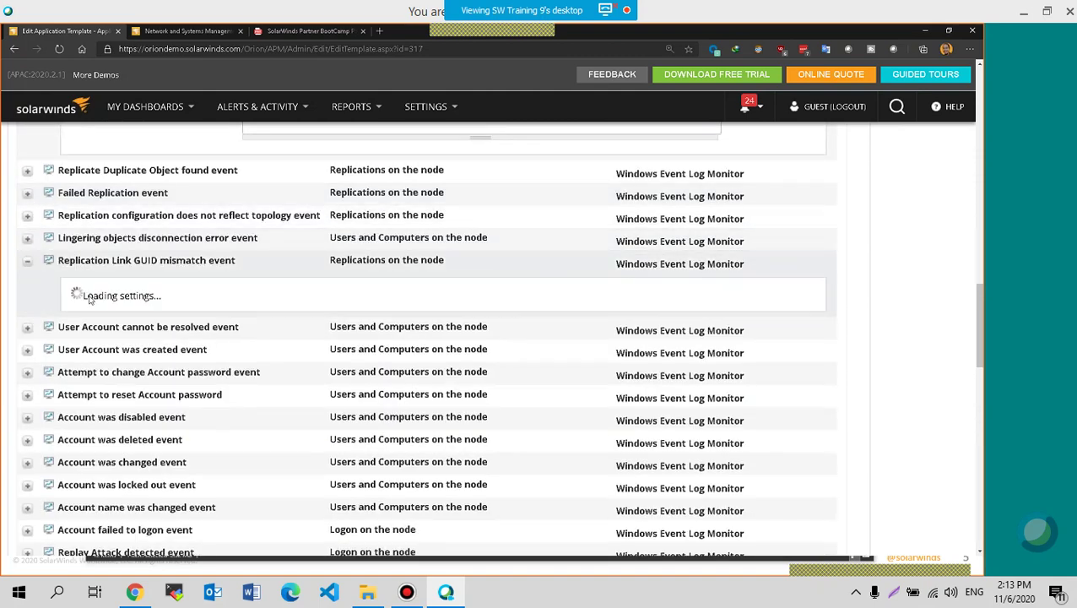
pyautogui.scroll(-1, 277, 355)
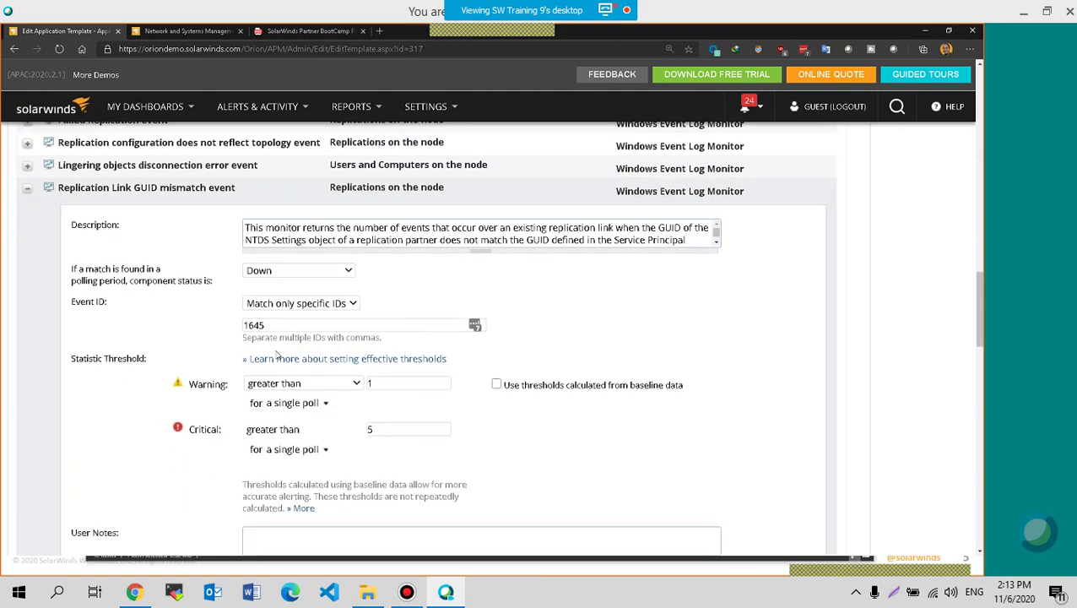
pyautogui.scroll(-1, 278, 354)
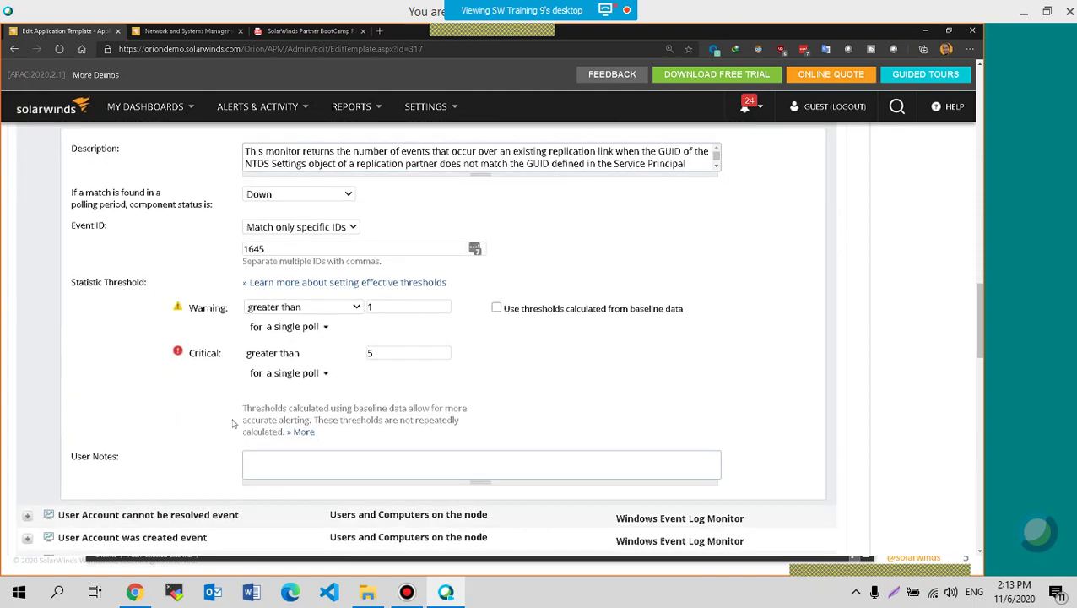
pyautogui.scroll(3, 346, 433)
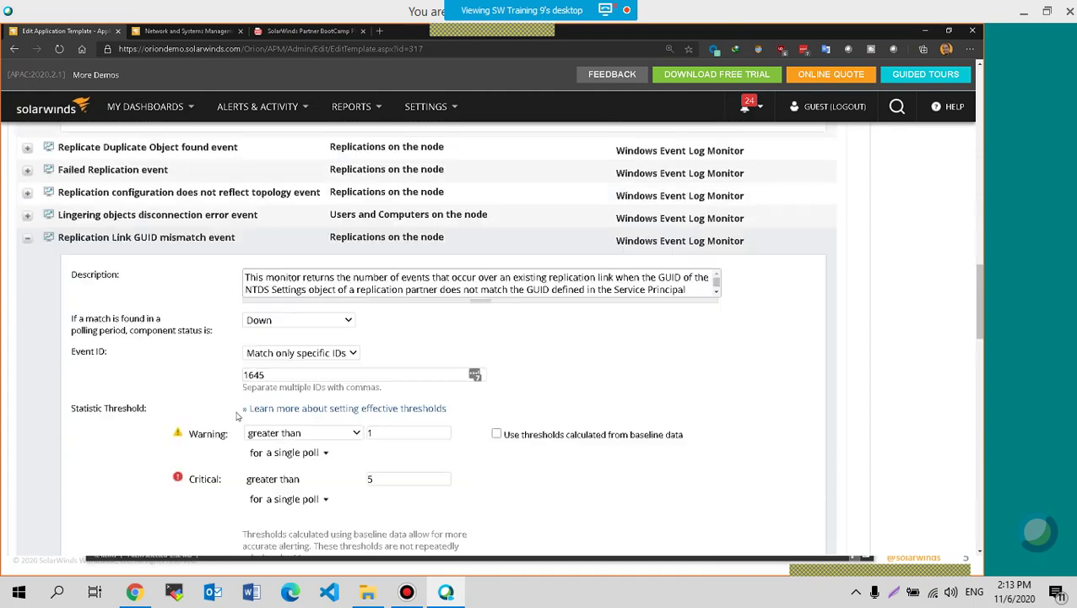
pyautogui.scroll(-7, 346, 433)
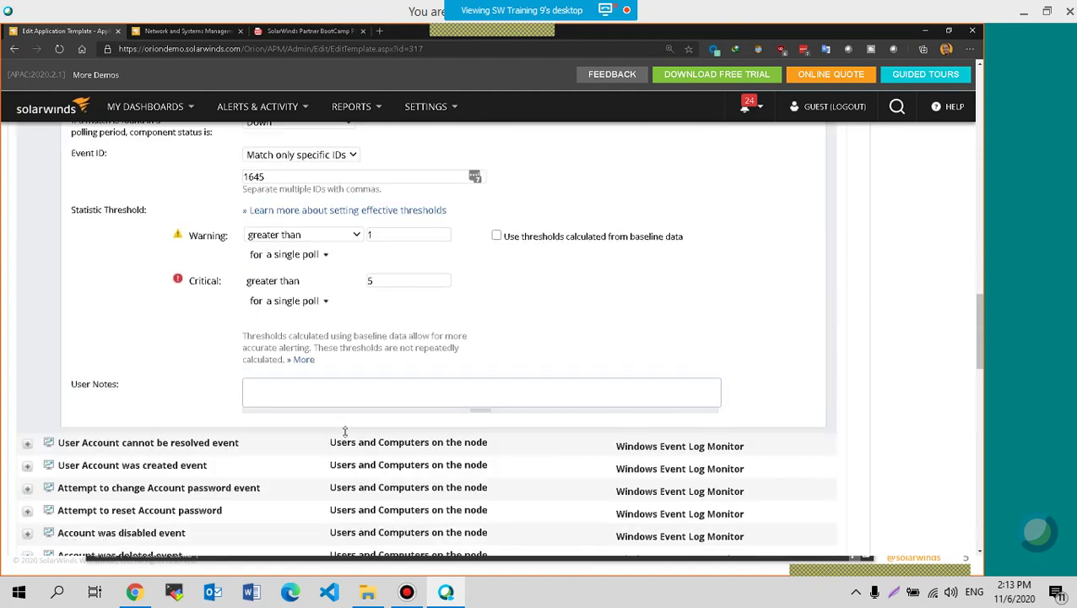
pyautogui.scroll(7, 32, 329)
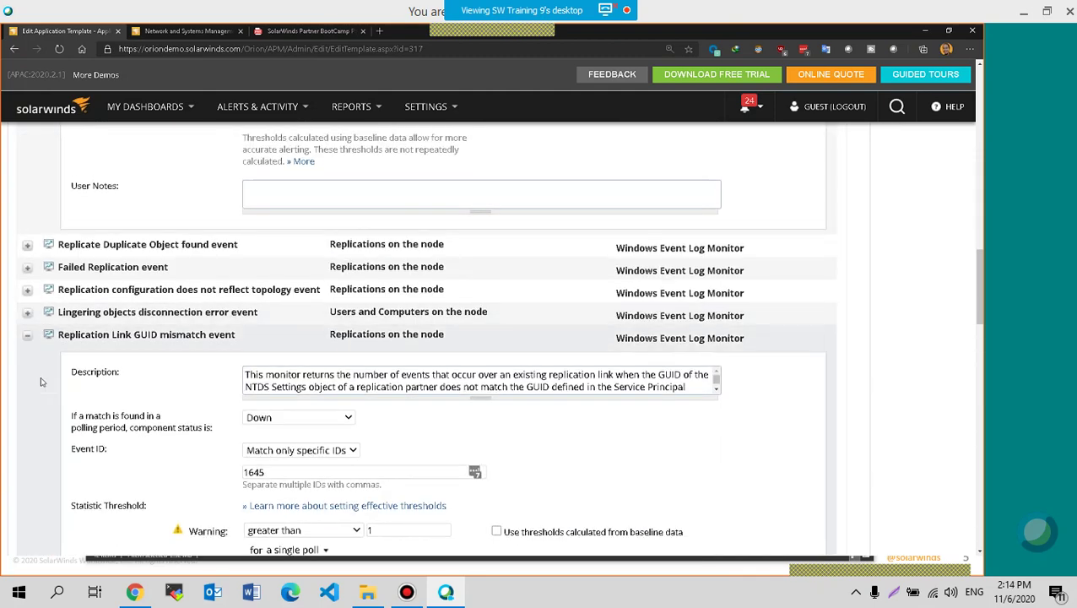
pyautogui.click(28, 334)
# Return to the templates list and filter it to the AppInsight Application (4) tag
pyautogui.scroll(-12, 335, 438)
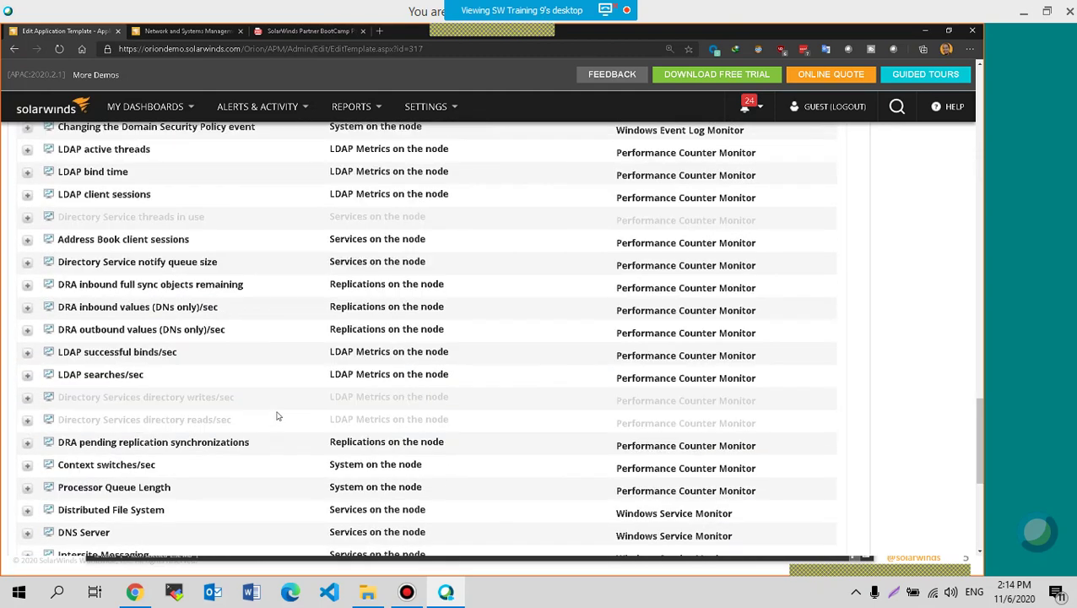
pyautogui.scroll(6, 276, 396)
pyautogui.scroll(4, 430, 363)
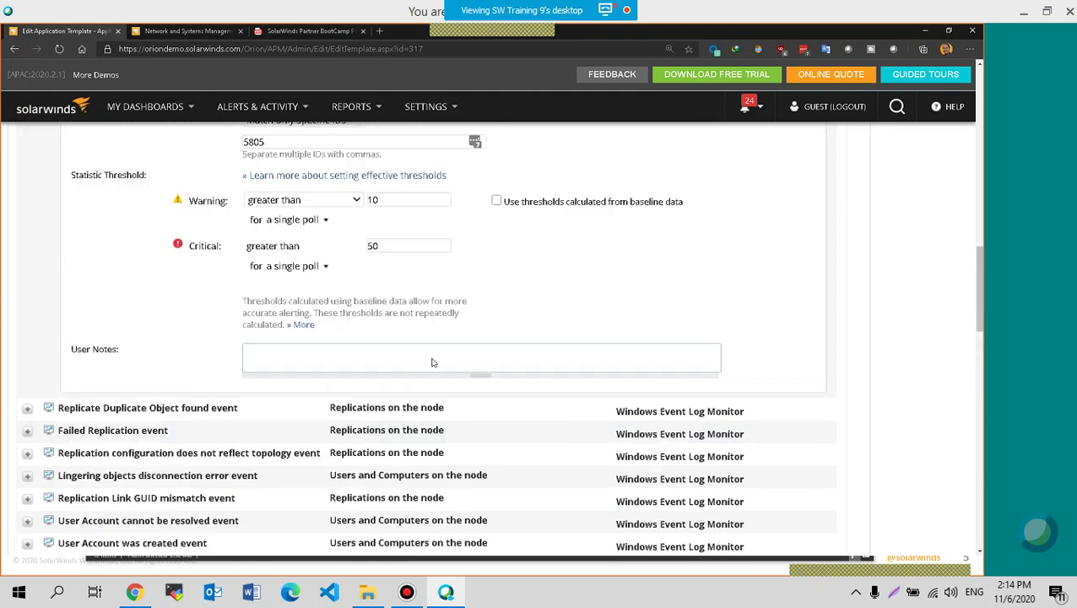
pyautogui.hotkey('alt', 'Left')
pyautogui.click(88, 478)
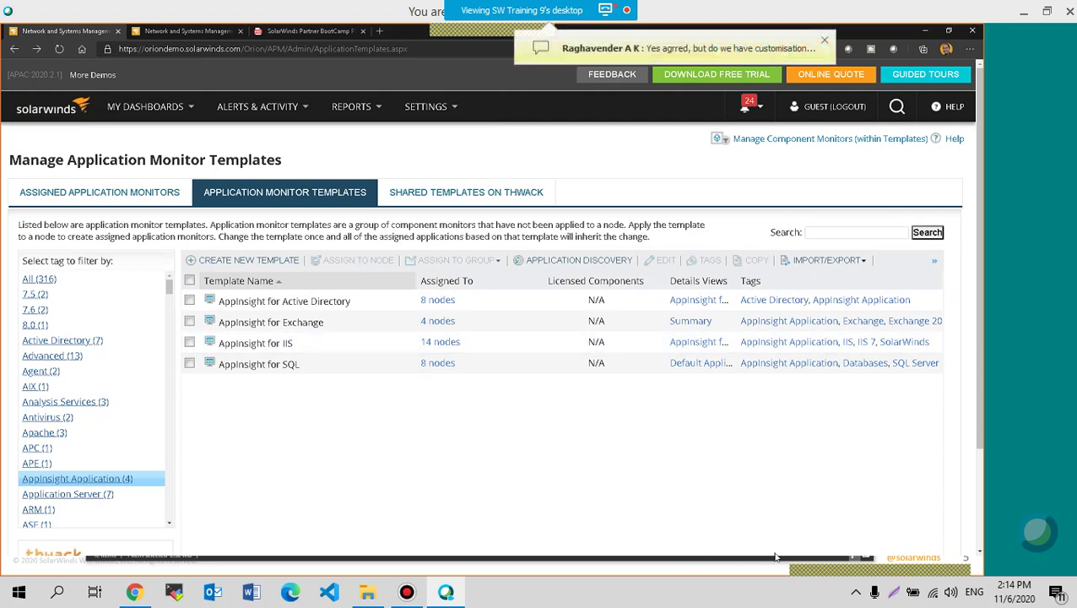
# Tick and untick AppInsight for Active Directory, then show the My Dashboards Applications menu
pyautogui.click(615, 302)
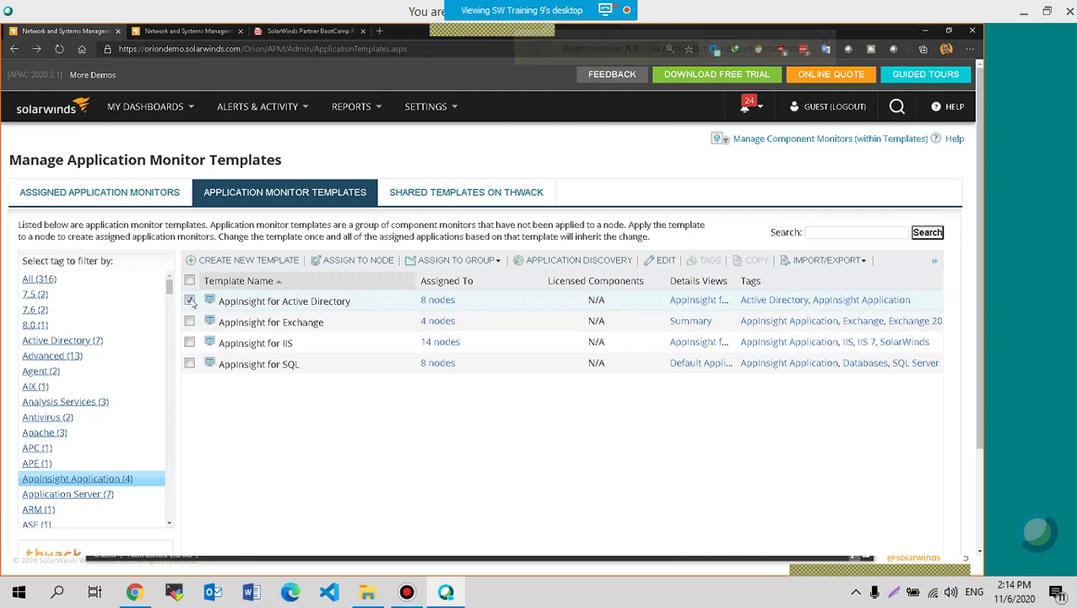
pyautogui.click(596, 306)
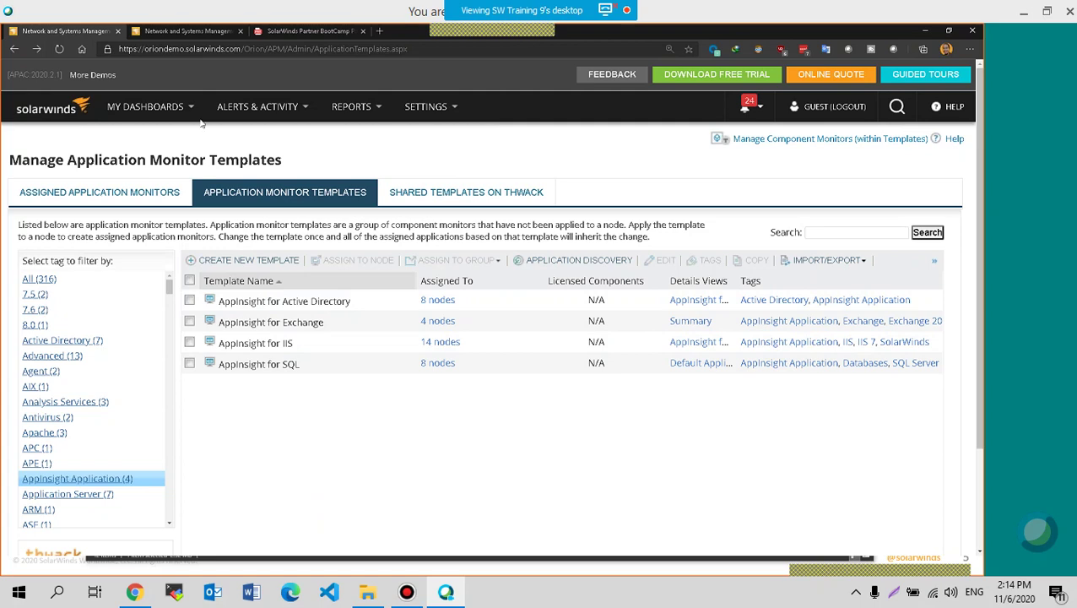
pyautogui.moveTo(193, 100)
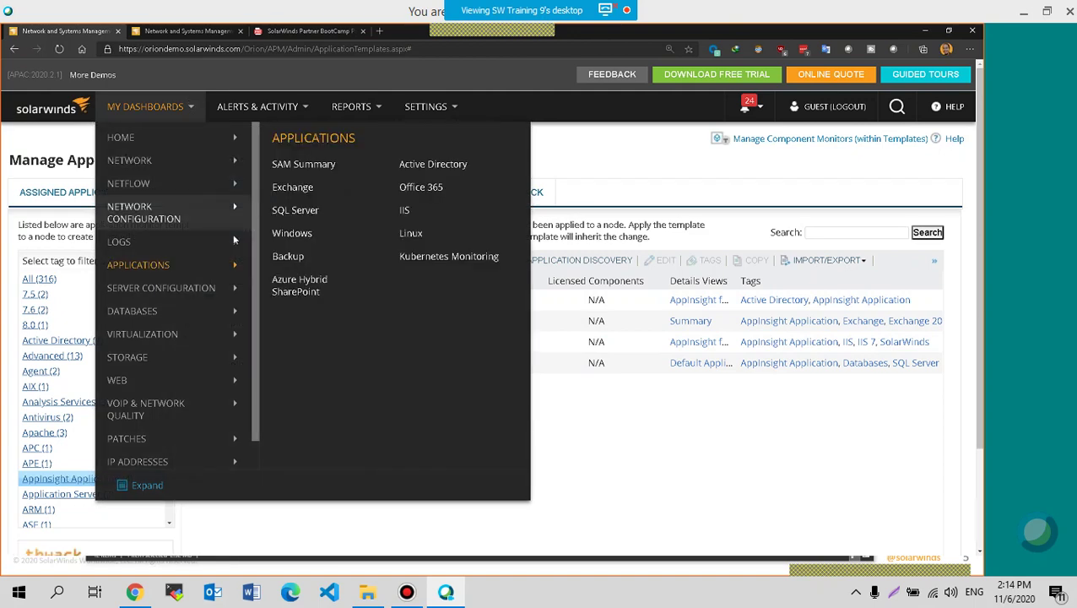
# Open the Exchange dashboard and then Microsoft Exchange on EASTEXMBX01v
pyautogui.click(292, 188)
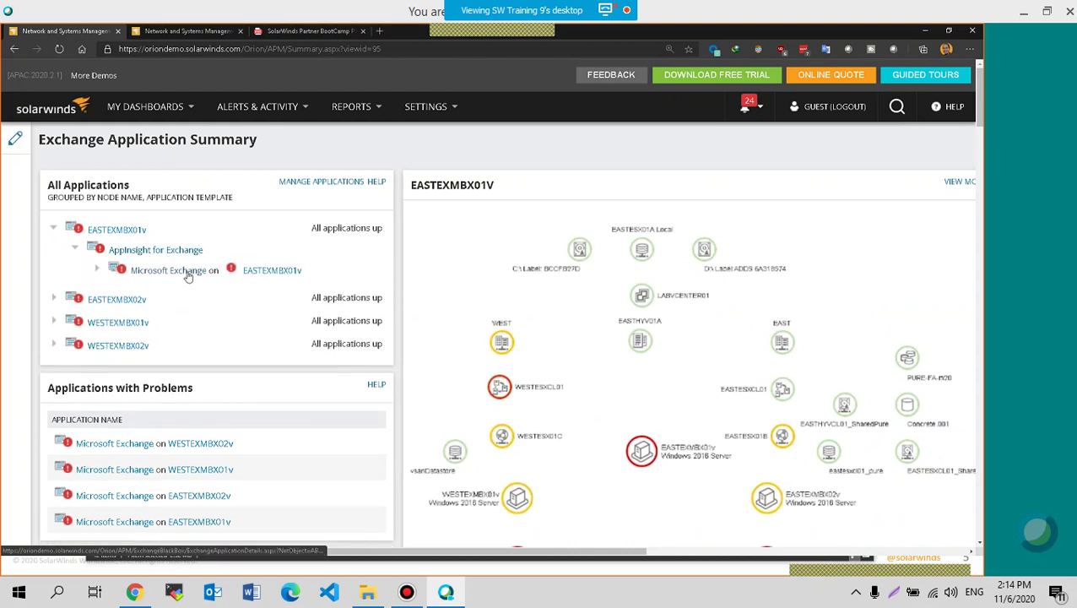
pyautogui.click(260, 272)
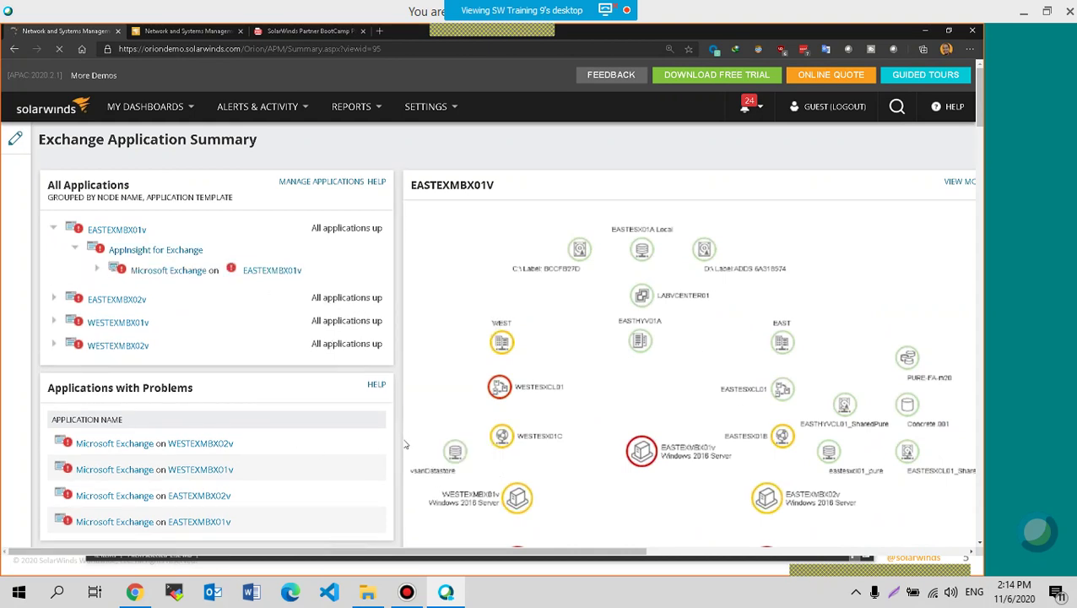
pyautogui.press('super')
pyautogui.press('super')
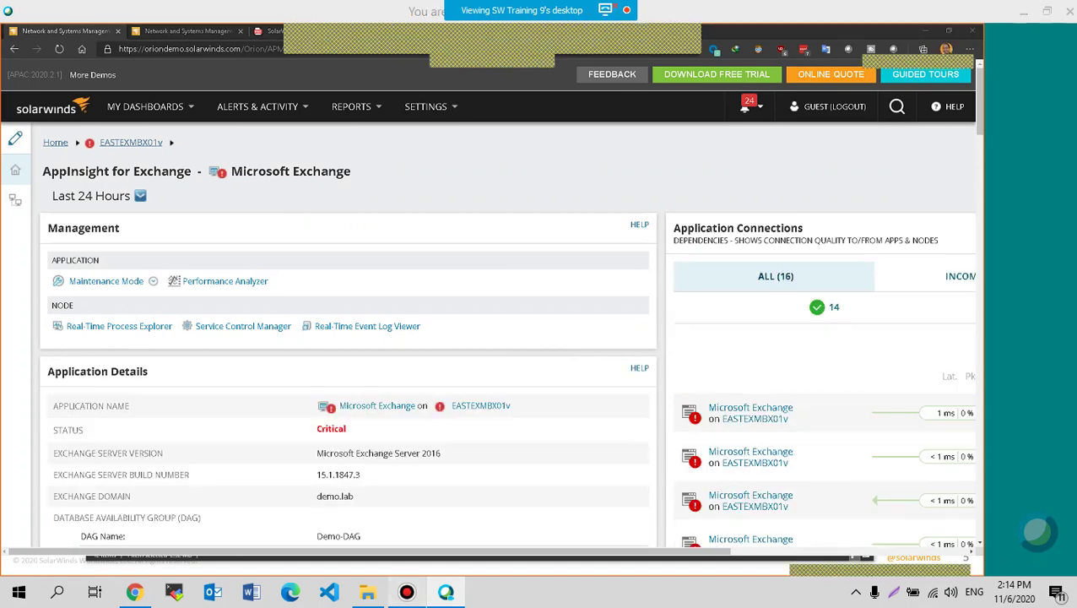
# Return to the Microsoft Exchange details page, widen the left column and scroll to Application Details
pyautogui.click(407, 592)
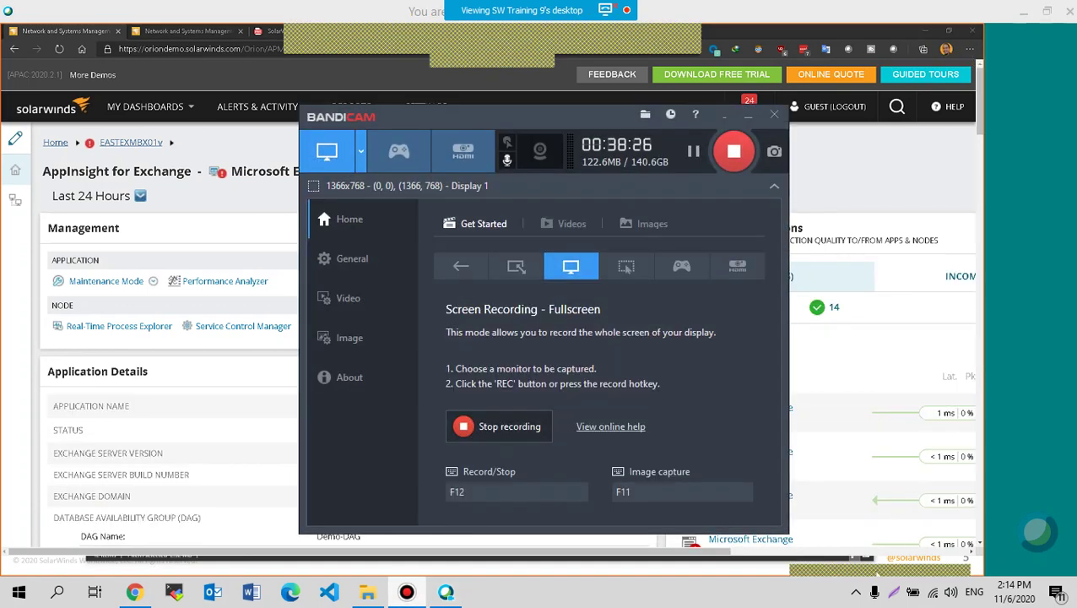
pyautogui.click(896, 402)
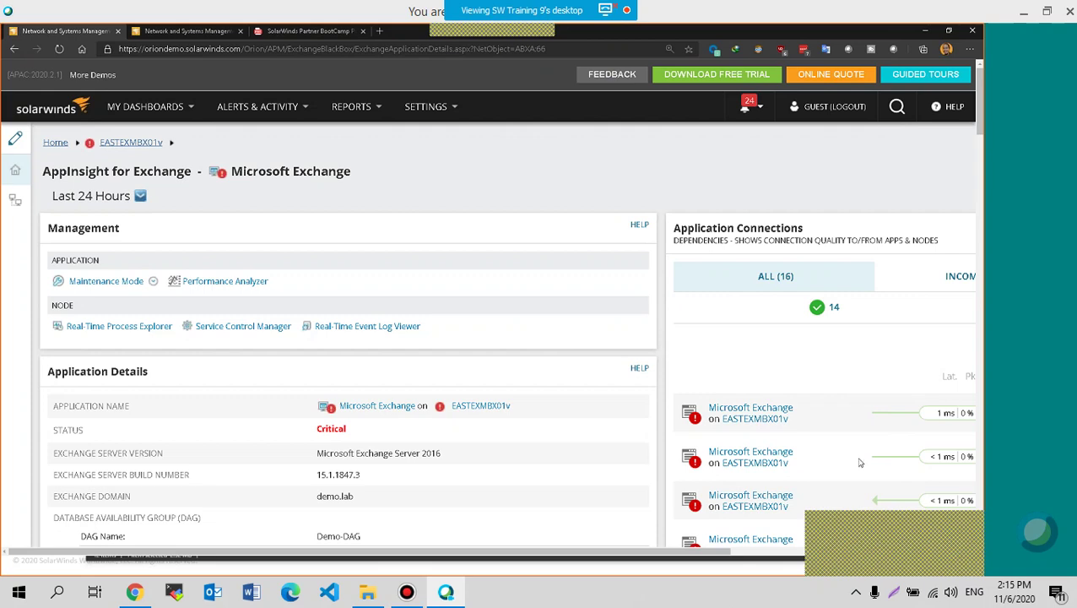
pyautogui.moveTo(660, 354); pyautogui.dragTo(392, 355)
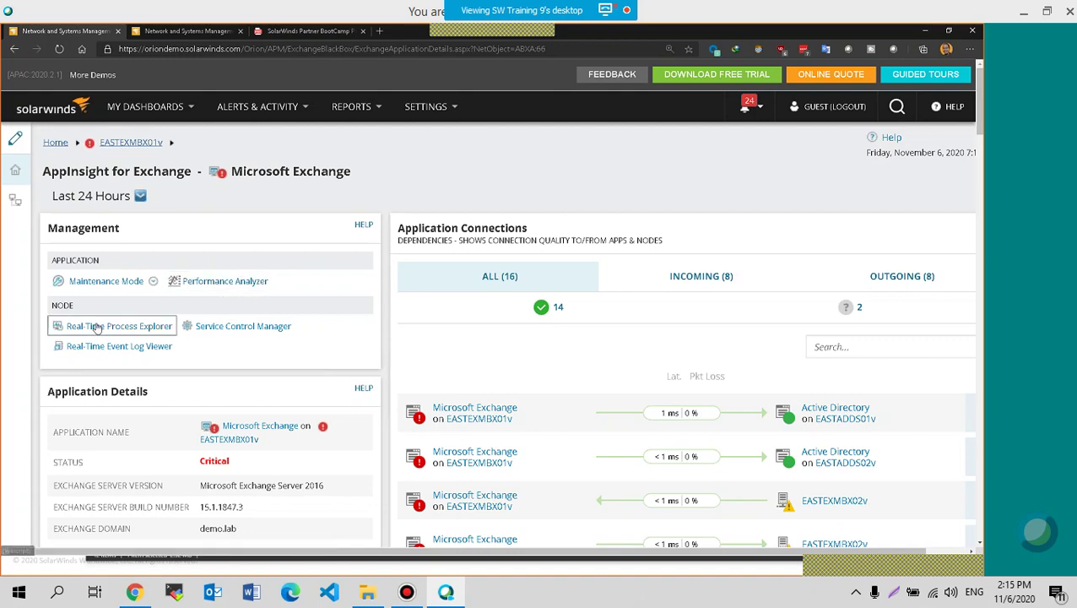
pyautogui.scroll(-1, 97, 328)
pyautogui.scroll(-3, 97, 328)
pyautogui.moveTo(386, 278); pyautogui.dragTo(437, 281)
# Highlight the Critical status, Exchange Server 2016 version and the Demo-DAG availability group name
pyautogui.moveTo(278, 213); pyautogui.dragTo(221, 216)
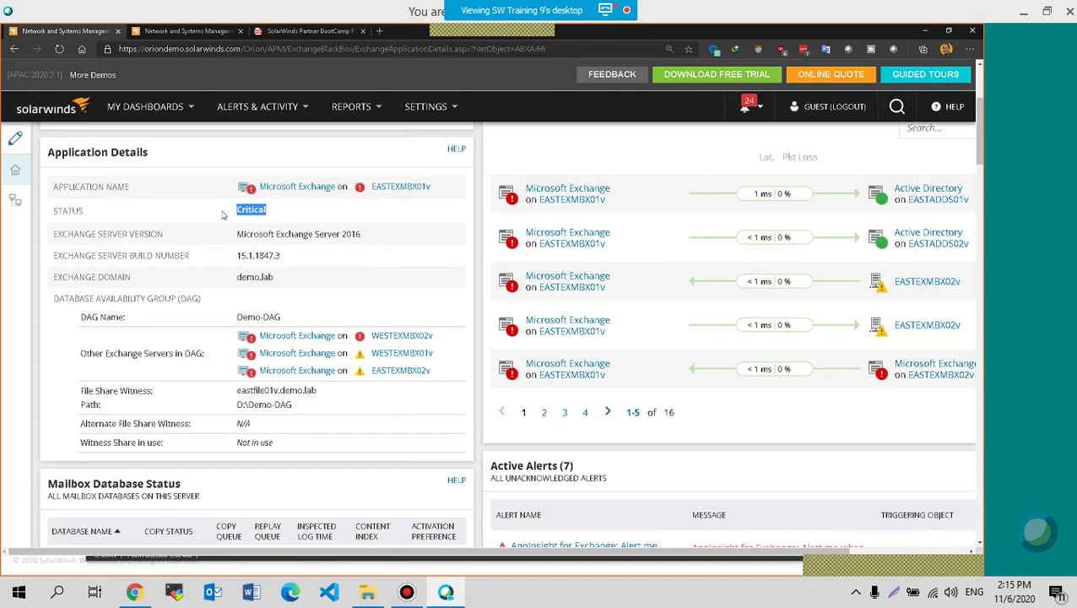
pyautogui.click(302, 230)
pyautogui.tripleClick(302, 230)
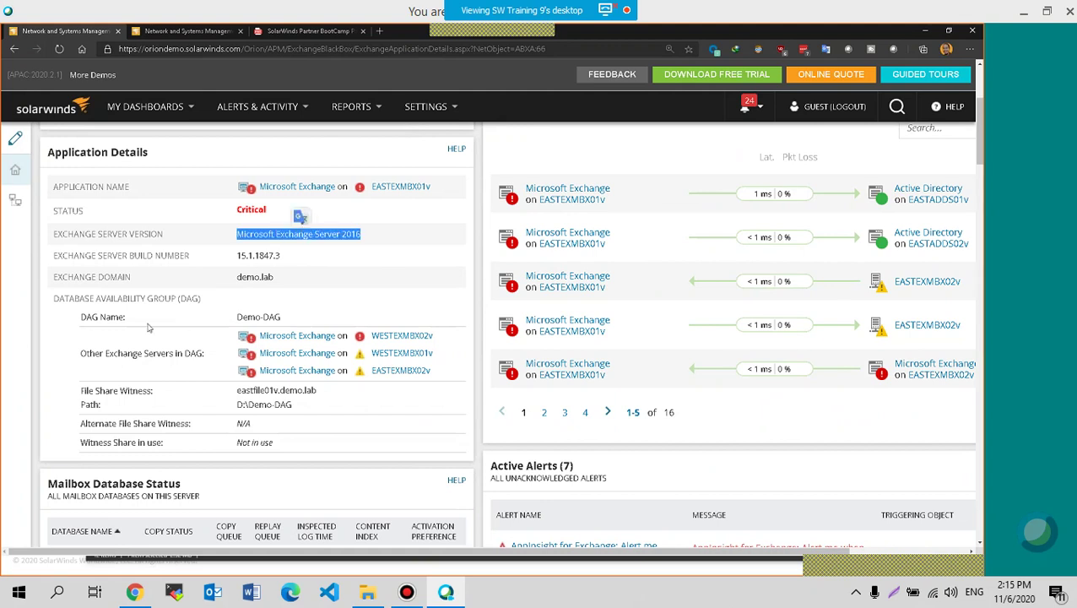
pyautogui.doubleClick(141, 300)
pyautogui.click(243, 295)
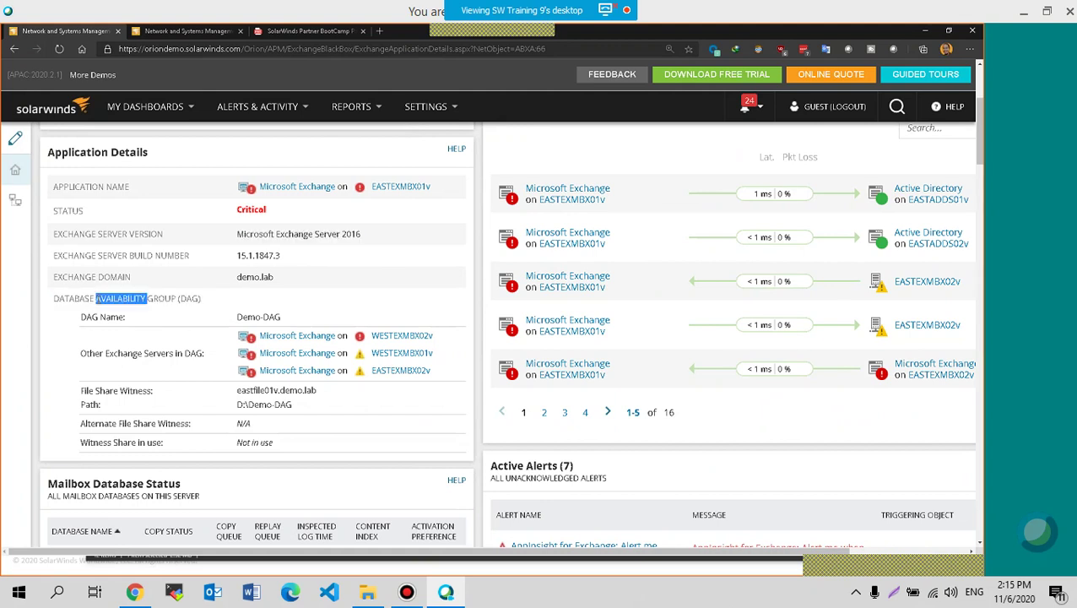
pyautogui.tripleClick(113, 303)
pyautogui.click(337, 304)
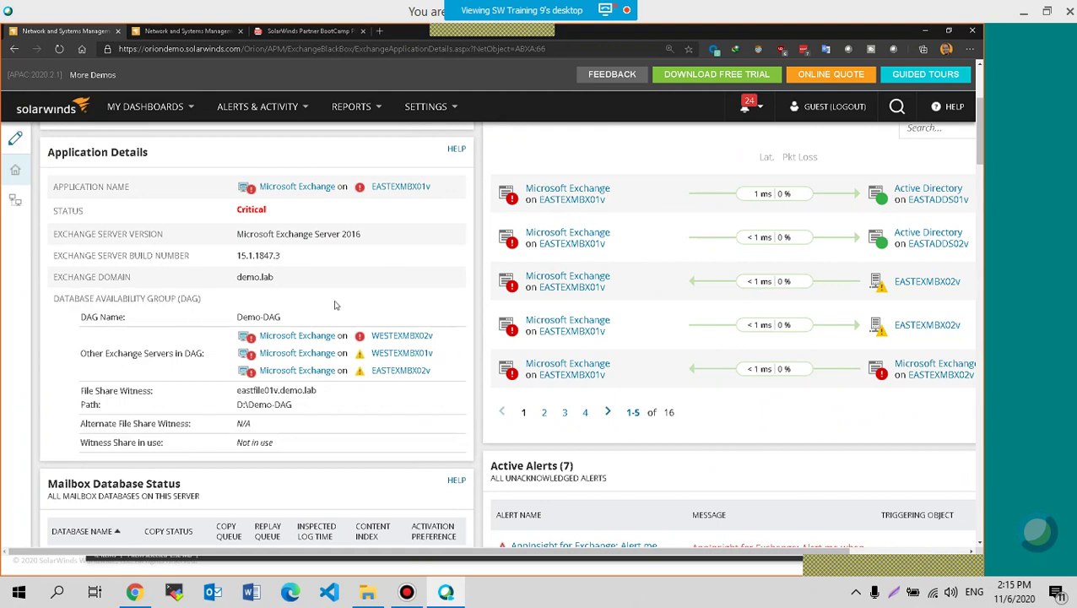
pyautogui.moveTo(290, 322); pyautogui.dragTo(239, 318)
pyautogui.click(373, 316)
# Highlight the File Share Witness label and its host name eastfile01v.demo.lab
pyautogui.scroll(-3, 375, 316)
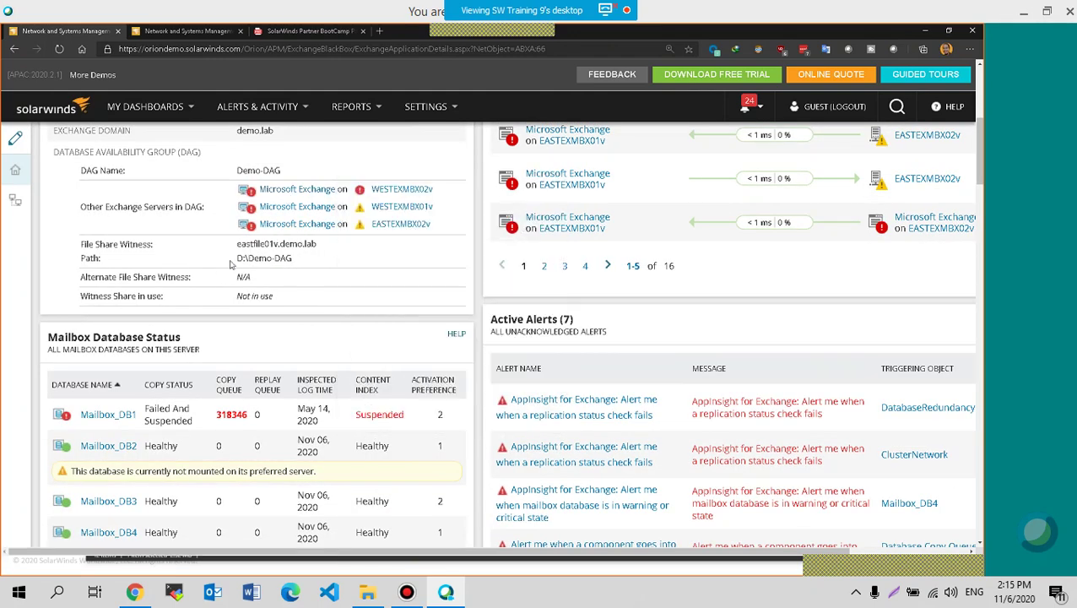
pyautogui.doubleClick(276, 245)
pyautogui.click(377, 257)
pyautogui.tripleClick(131, 245)
pyautogui.doubleClick(133, 244)
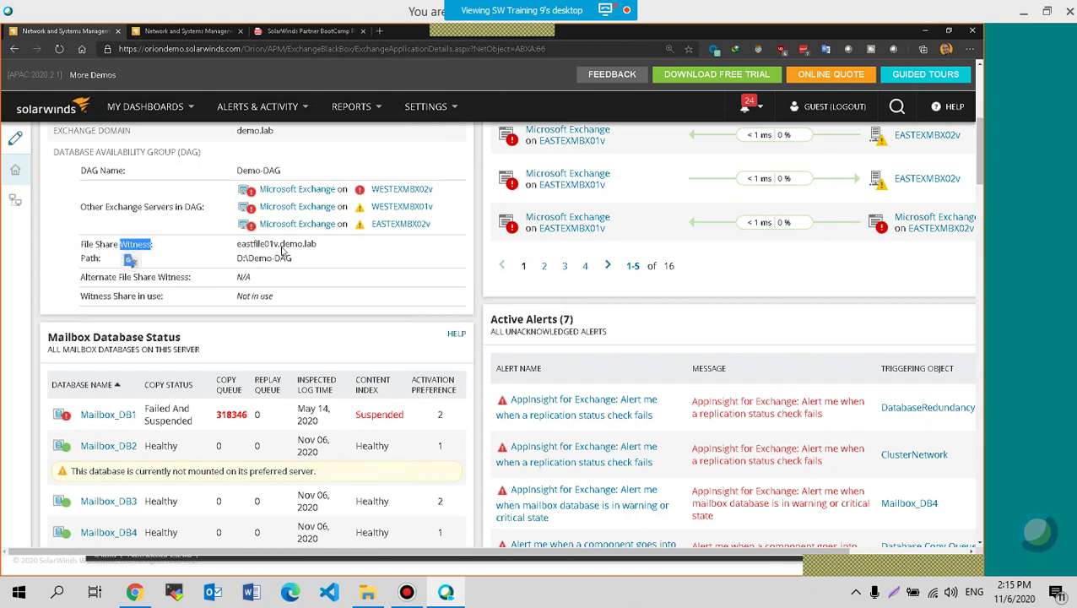
pyautogui.click(318, 250)
pyautogui.moveTo(317, 246); pyautogui.dragTo(223, 247)
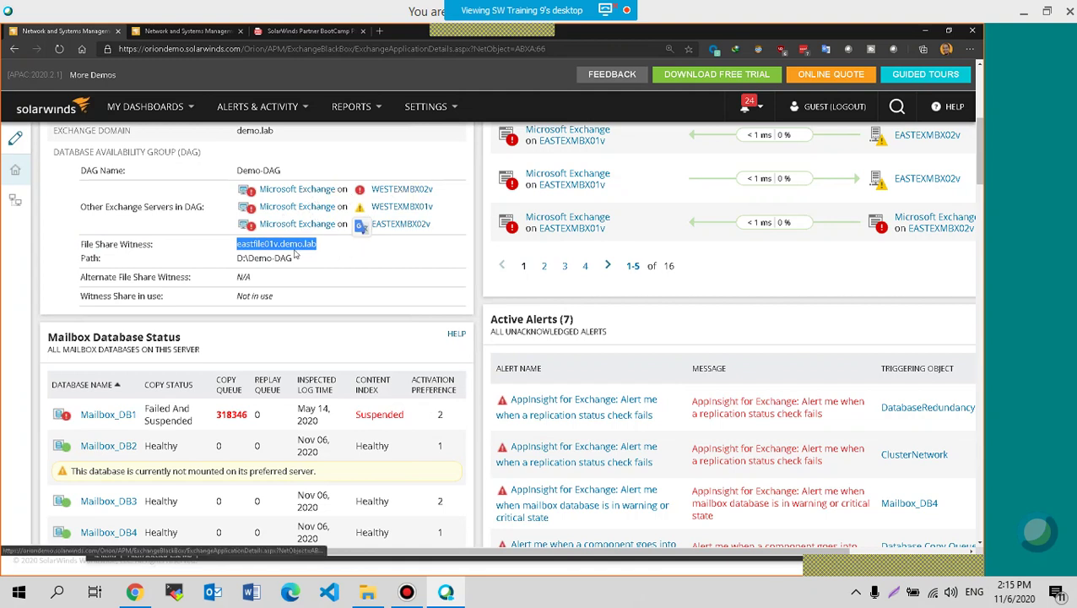
pyautogui.moveTo(276, 246)
pyautogui.click(358, 264)
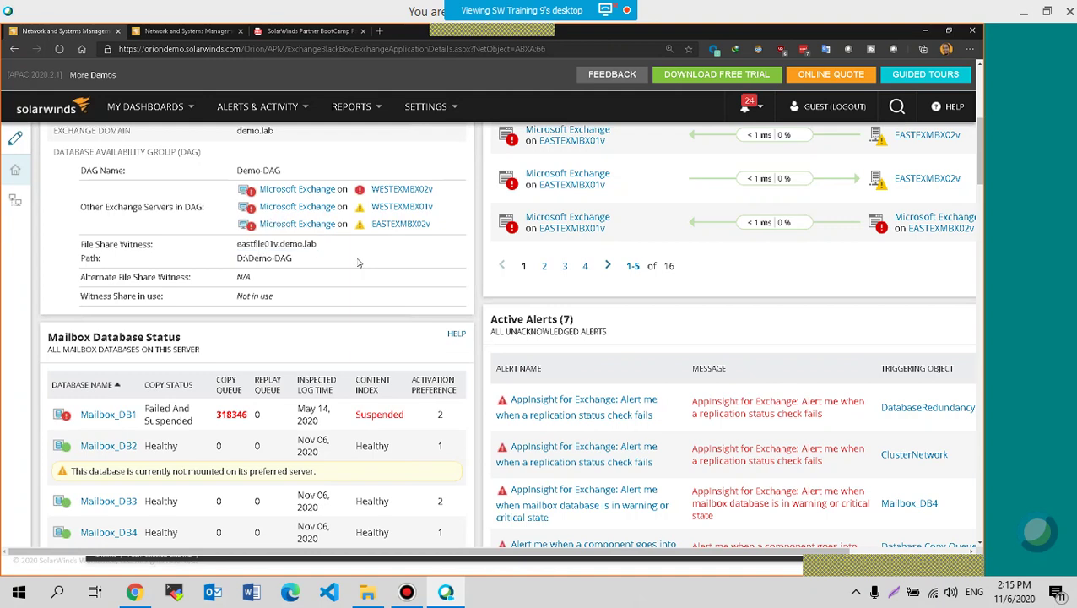
# Highlight the witness path D:\Demo-DAG and bring the Mailbox Database Status table into view
pyautogui.scroll(-2, 358, 264)
pyautogui.moveTo(313, 187); pyautogui.dragTo(211, 186)
pyautogui.click(199, 200)
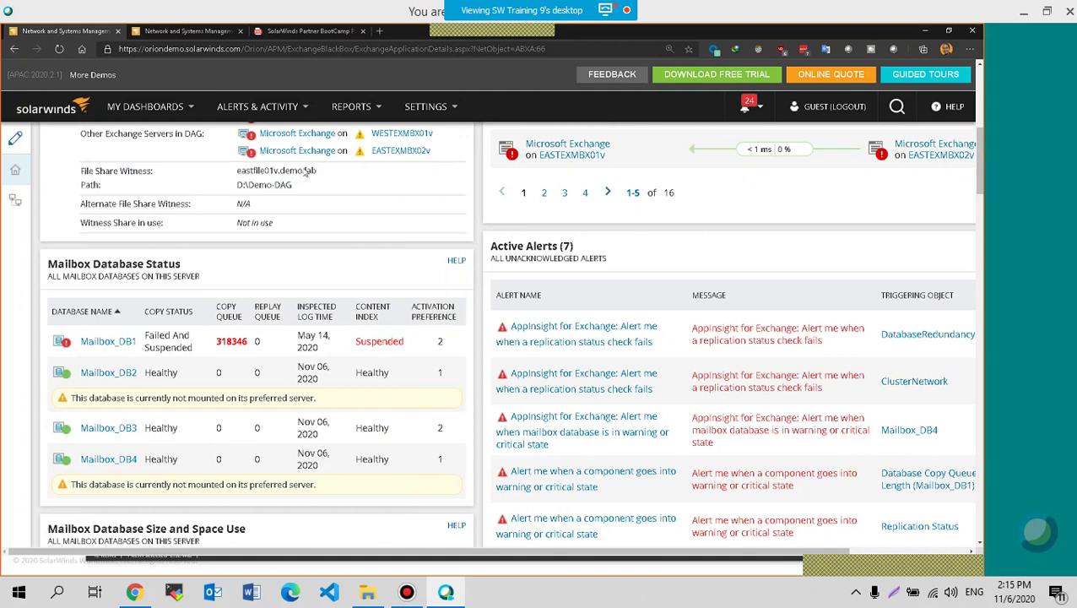
pyautogui.doubleClick(306, 171)
pyautogui.tripleClick(285, 185)
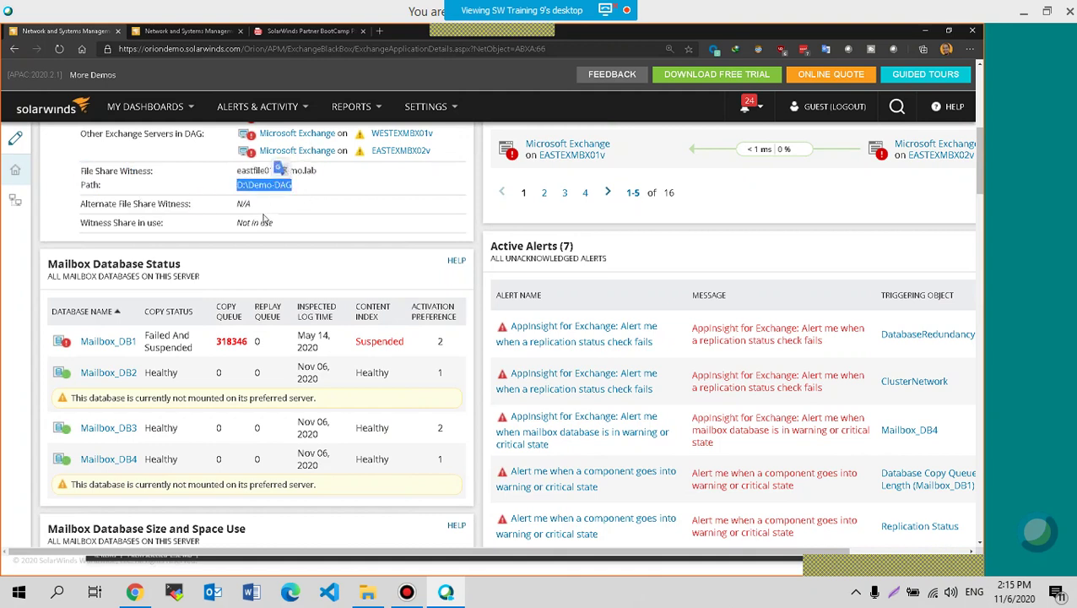
pyautogui.moveTo(335, 185); pyautogui.dragTo(73, 172)
pyautogui.click(321, 200)
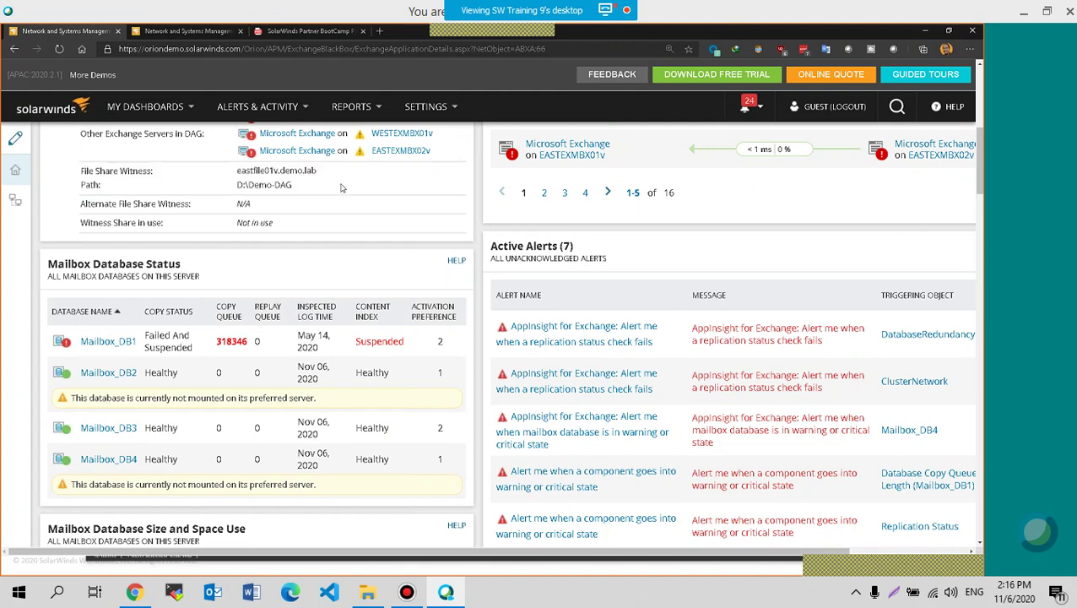
pyautogui.scroll(-2, 345, 220)
pyautogui.scroll(1, 82, 195)
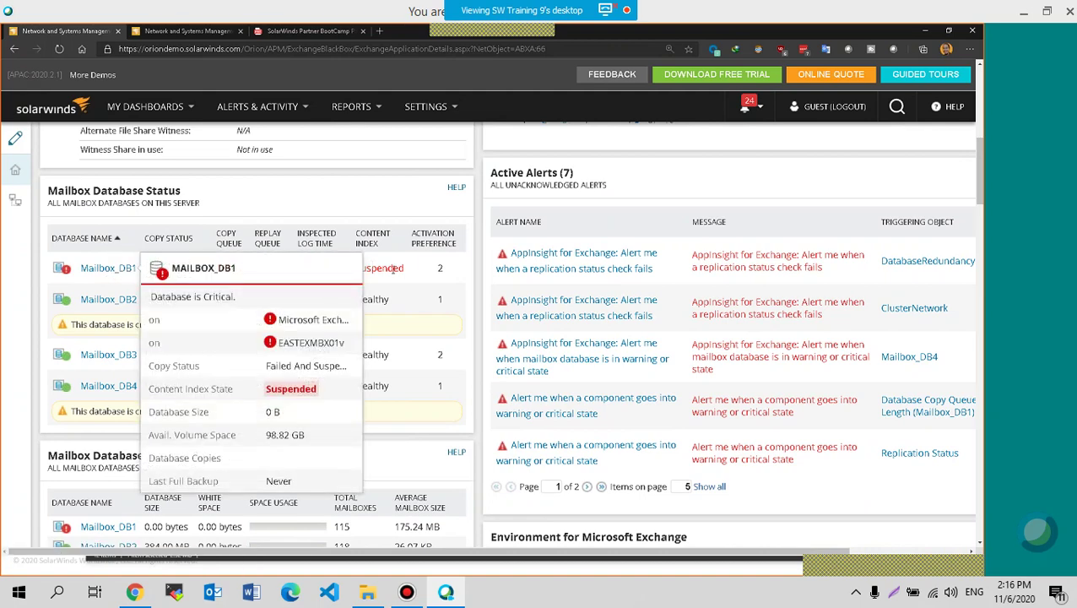
# Highlight Mailbox_DB1's average mailbox size and the mailbox database size table
pyautogui.scroll(-3, 388, 372)
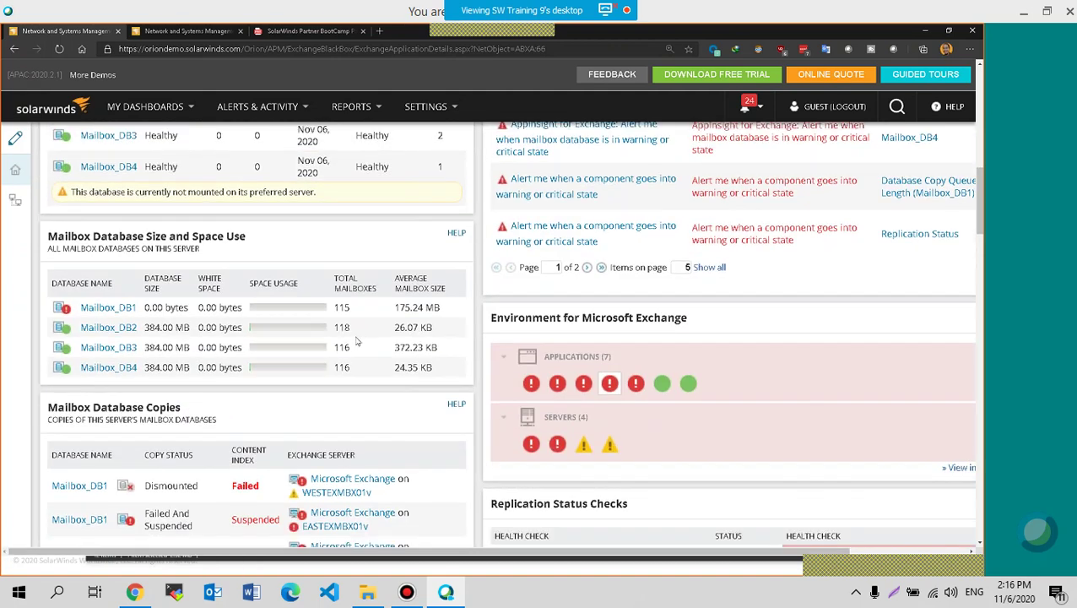
pyautogui.tripleClick(429, 307)
pyautogui.moveTo(438, 371); pyautogui.dragTo(284, 245)
pyautogui.click(363, 296)
# Review database copies: Failed And Suspended, Healthy, Mailbox_DB2's Suspended content index and server entry
pyautogui.scroll(-2, 366, 328)
pyautogui.scroll(-3, 365, 328)
pyautogui.scroll(2, 348, 245)
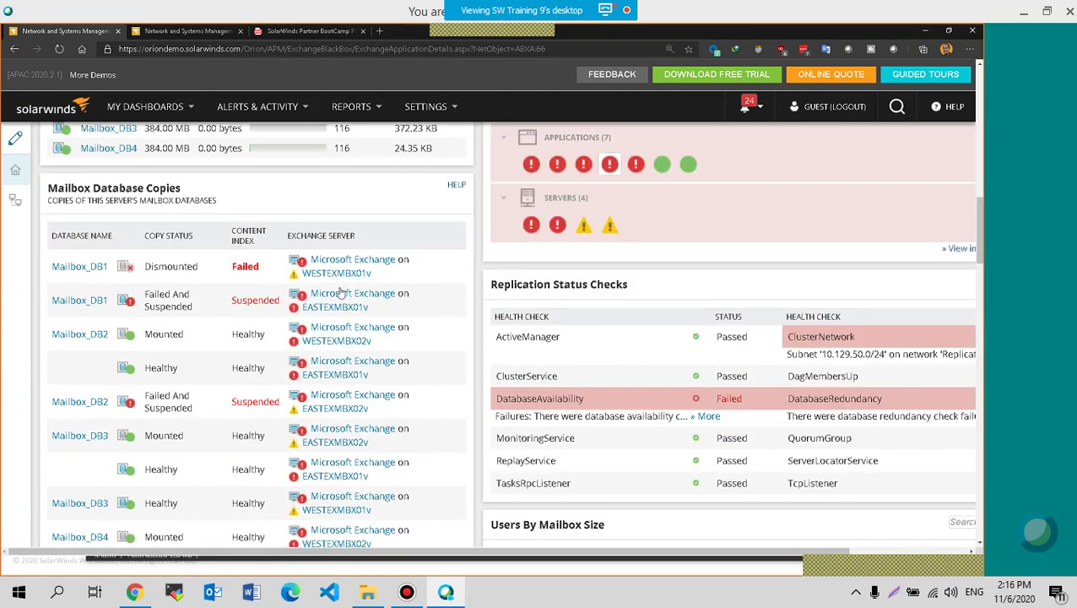
pyautogui.scroll(-1, 176, 220)
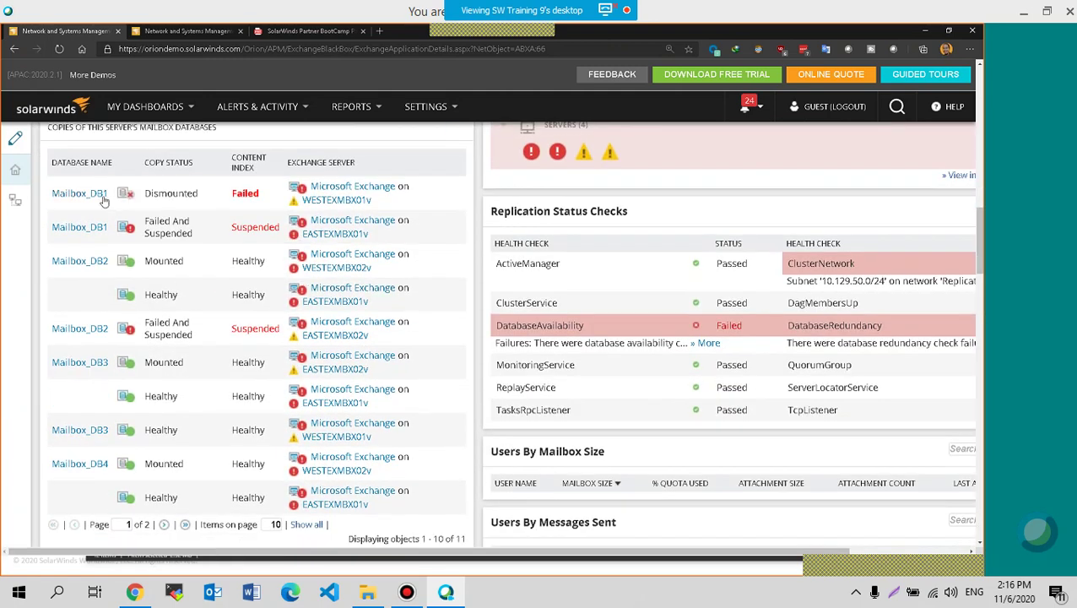
pyautogui.tripleClick(173, 228)
pyautogui.click(156, 289)
pyautogui.doubleClick(157, 293)
pyautogui.doubleClick(253, 328)
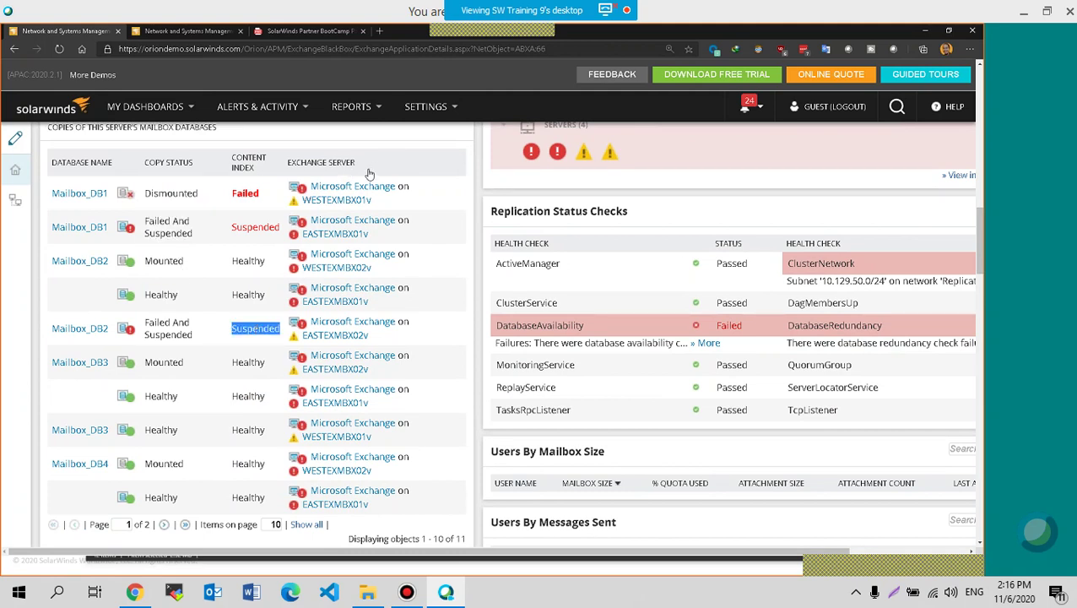
pyautogui.moveTo(367, 200); pyautogui.dragTo(293, 186)
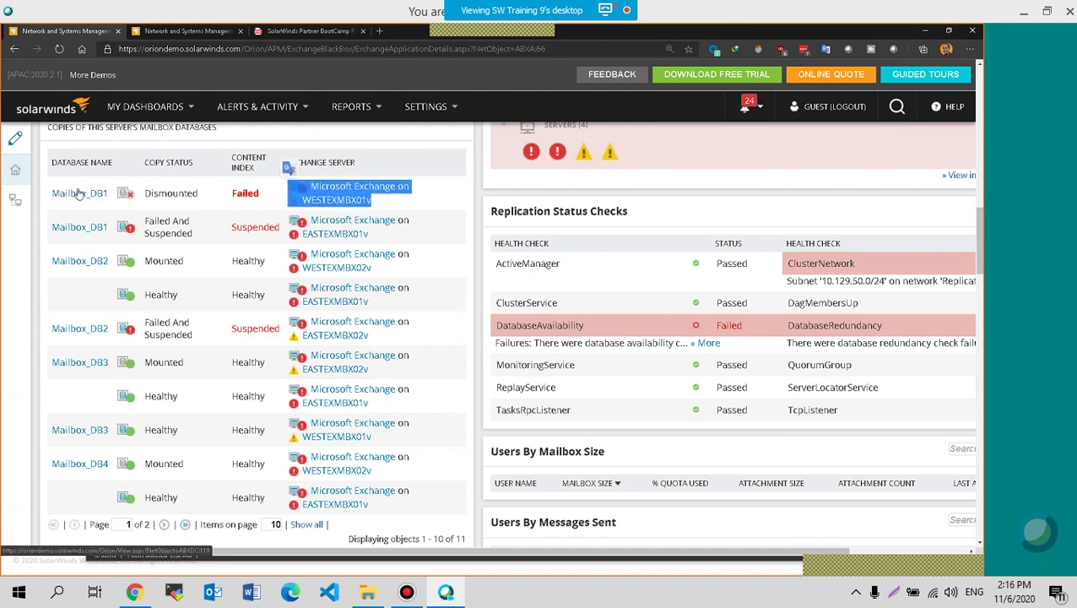
pyautogui.click(440, 365)
# Scroll through the replication status checks down to the Mail Database performance chart
pyautogui.scroll(-3, 439, 383)
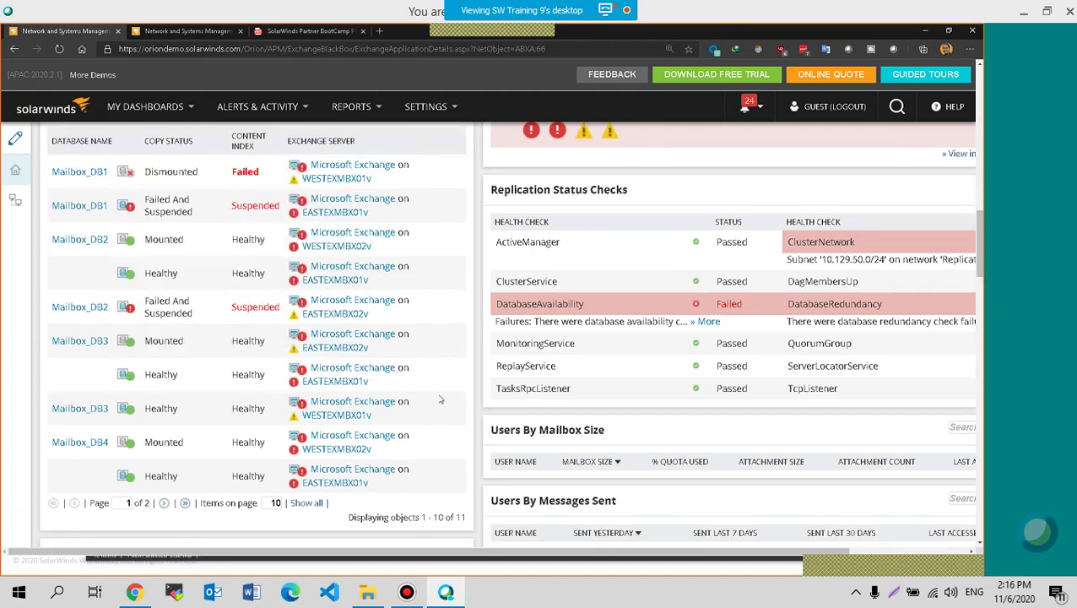
pyautogui.scroll(-7, 326, 331)
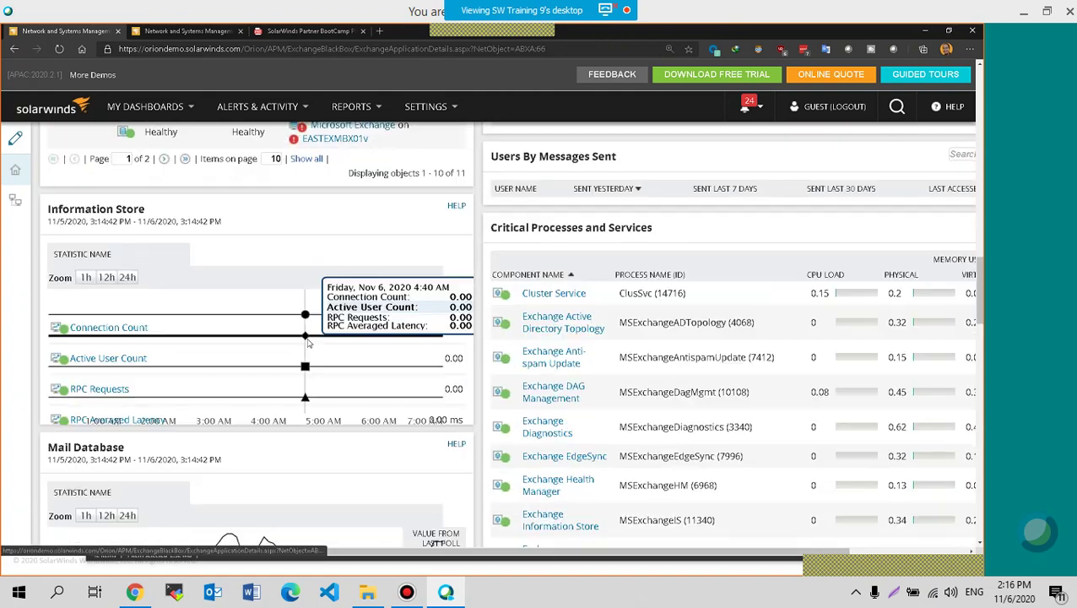
pyautogui.scroll(-1, 134, 426)
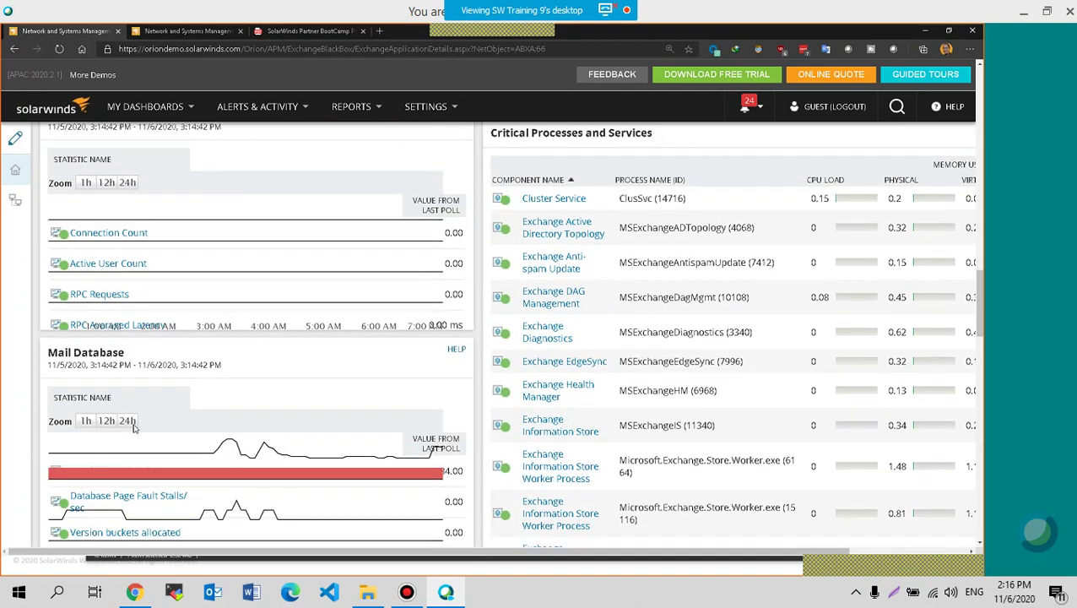
pyautogui.scroll(-3, 133, 426)
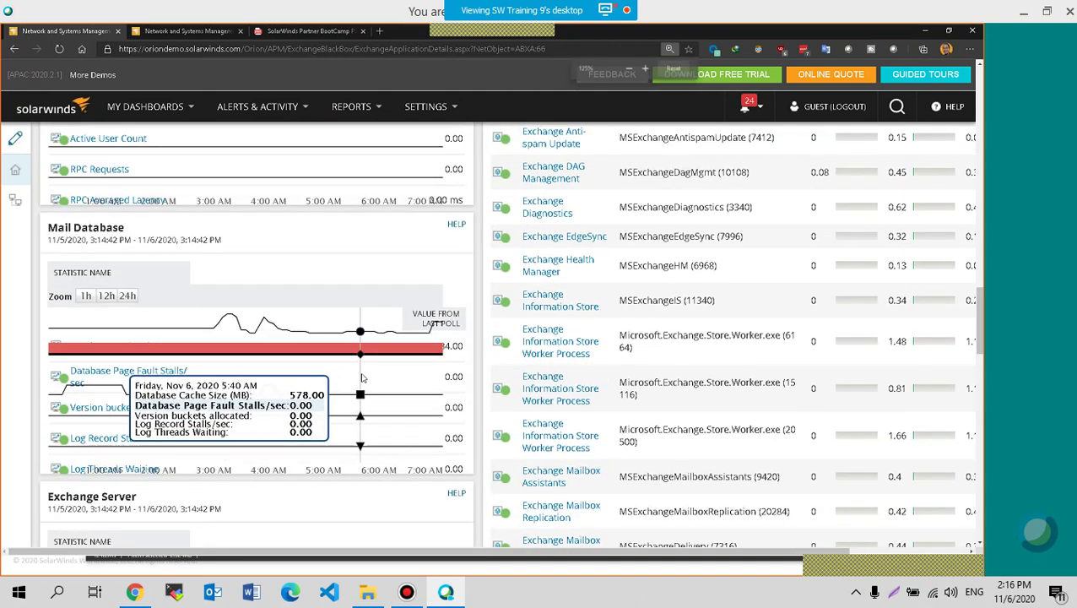
# Zoom the page out and back in, then scroll through the Storage and Replication panels
pyautogui.hotkey('ctrl', '-')
pyautogui.hotkey('ctrl', '-')
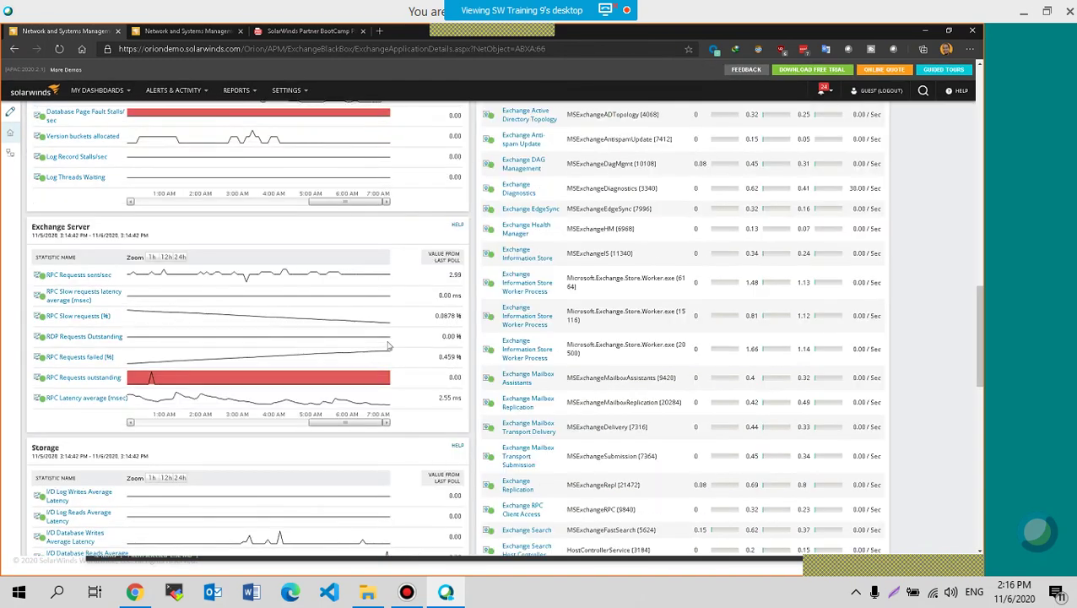
pyautogui.scroll(3, 387, 345)
pyautogui.hotkey('ctrl', '+')
pyautogui.hotkey('ctrl', '+')
pyautogui.hotkey('ctrl', '+')
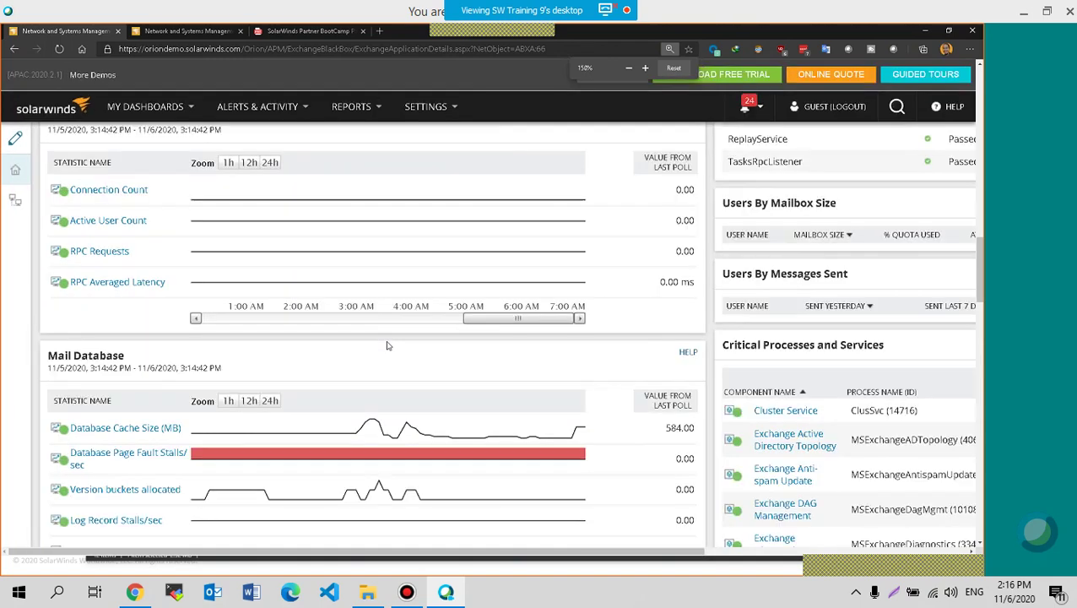
pyautogui.scroll(-1, 386, 345)
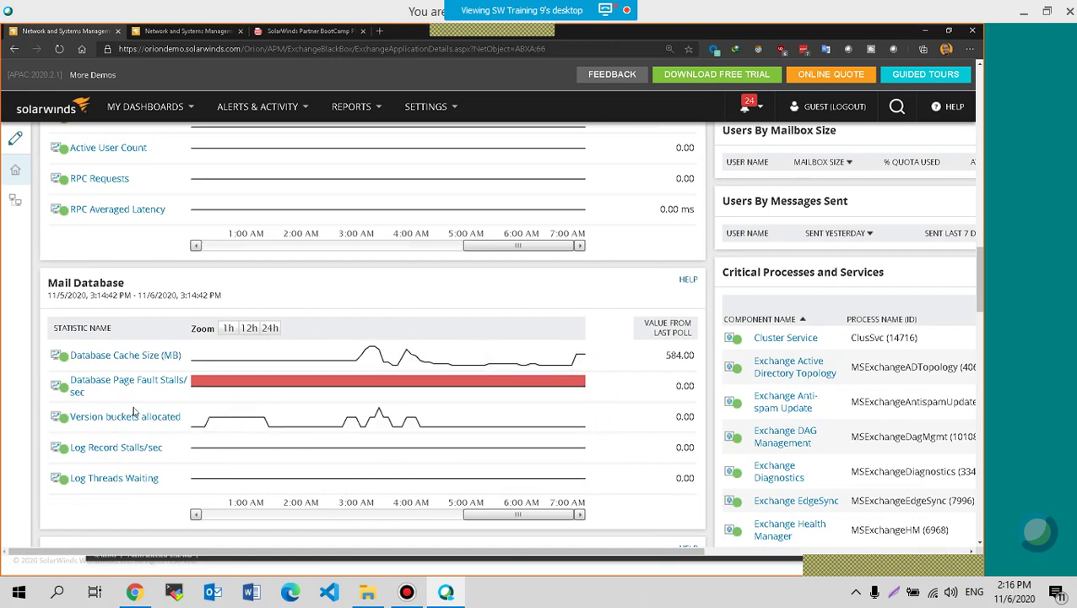
pyautogui.scroll(-3, 134, 419)
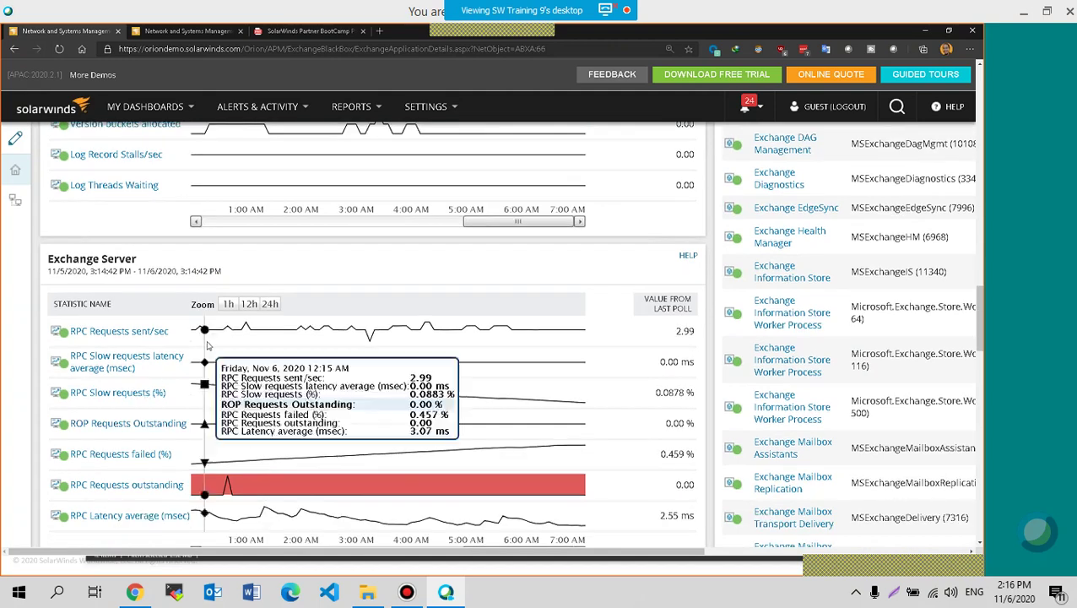
pyautogui.scroll(-2, 253, 401)
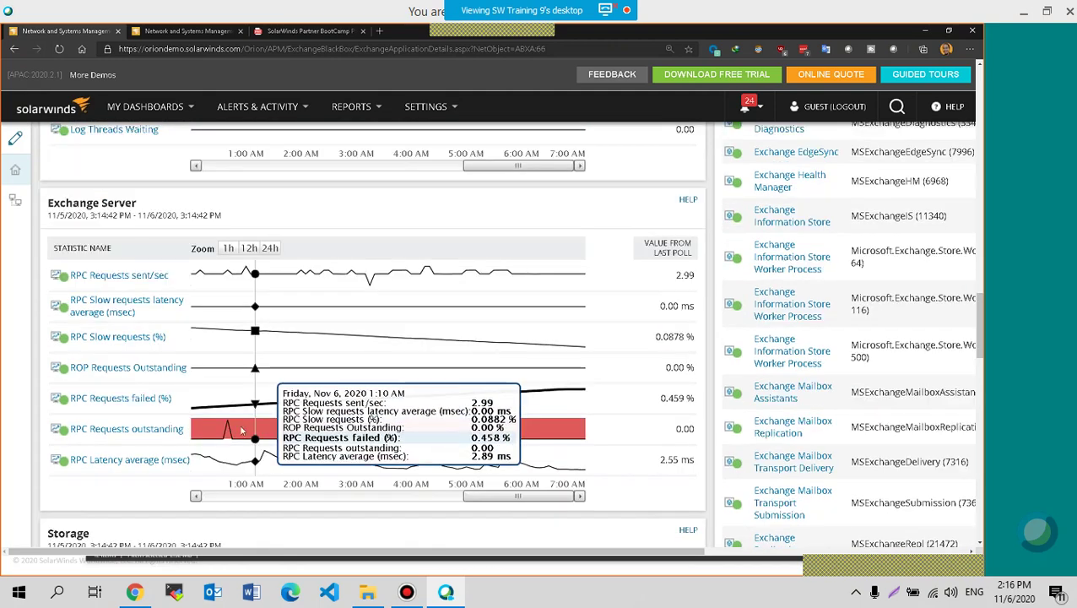
pyautogui.scroll(2, 370, 279)
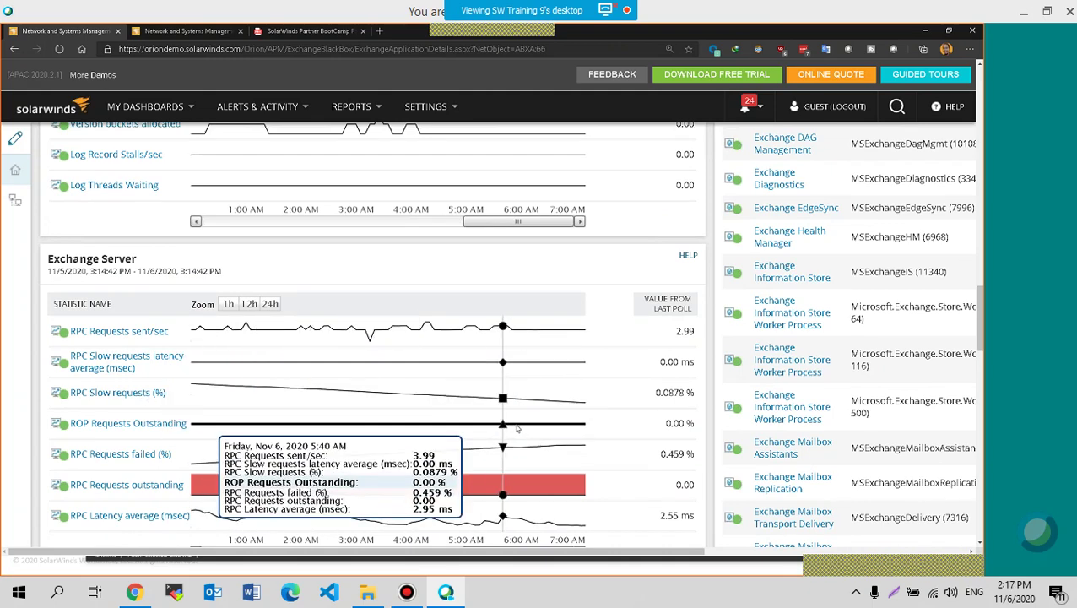
# Scroll through the Mailbox Database panels, then back up to the Application Connections list
pyautogui.scroll(-4, 326, 441)
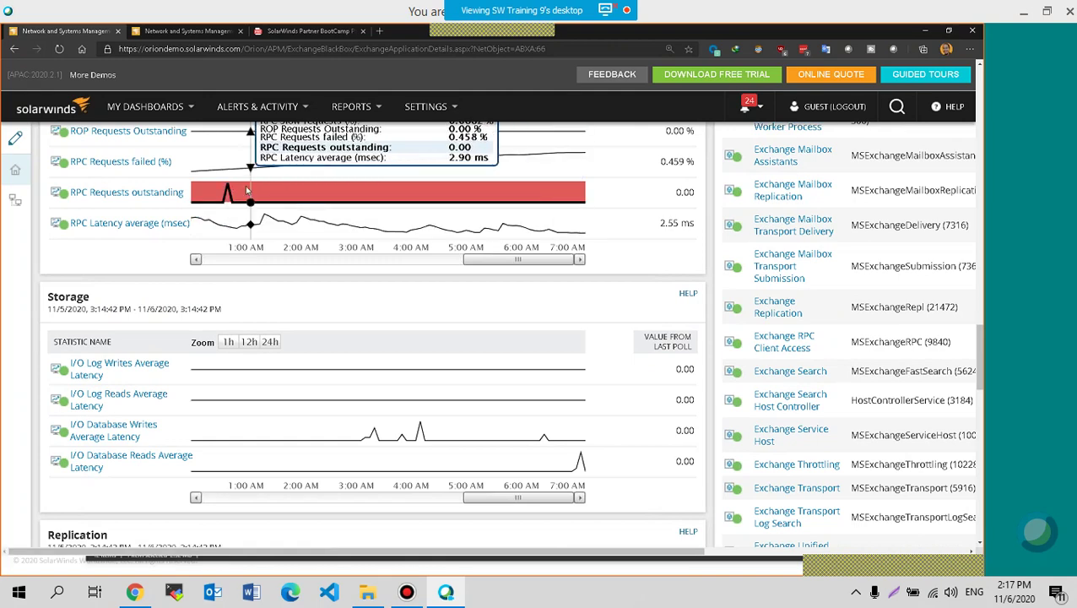
pyautogui.scroll(-2, 63, 309)
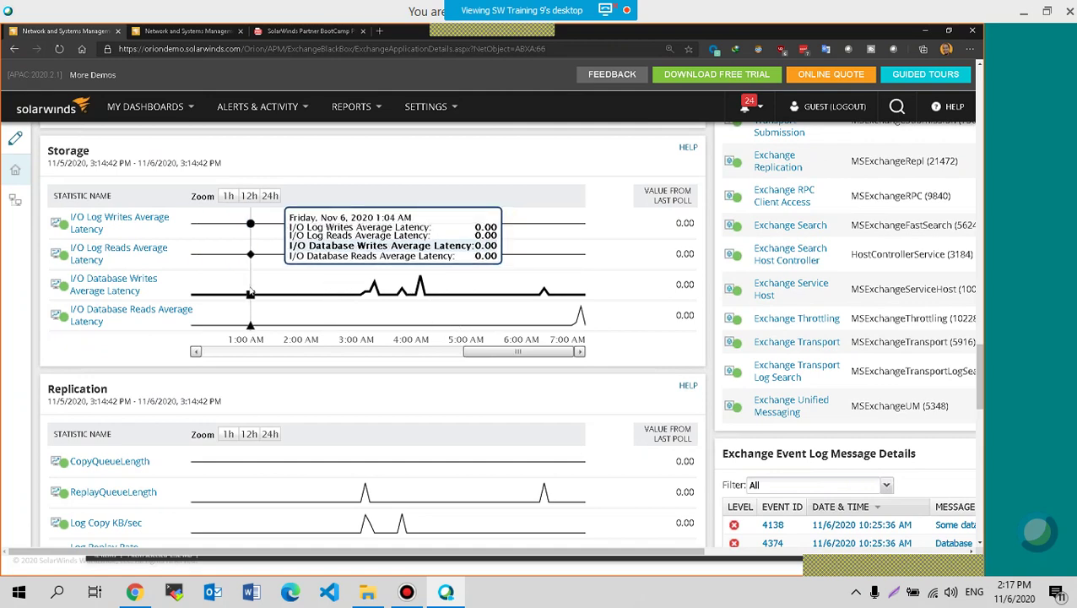
pyautogui.scroll(-2, 237, 325)
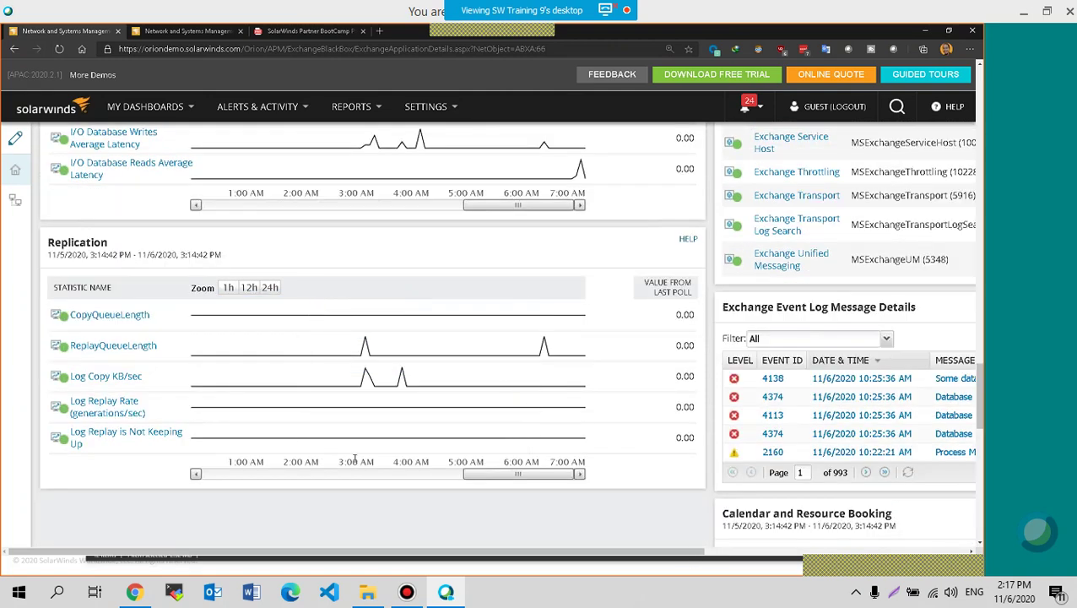
pyautogui.scroll(15, 337, 354)
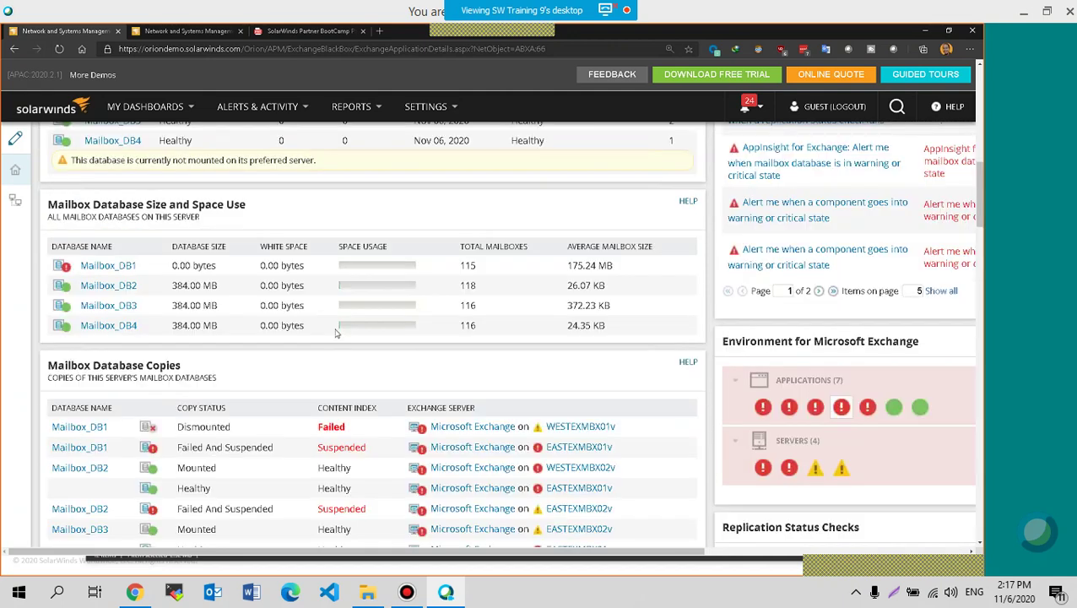
pyautogui.scroll(4, 336, 333)
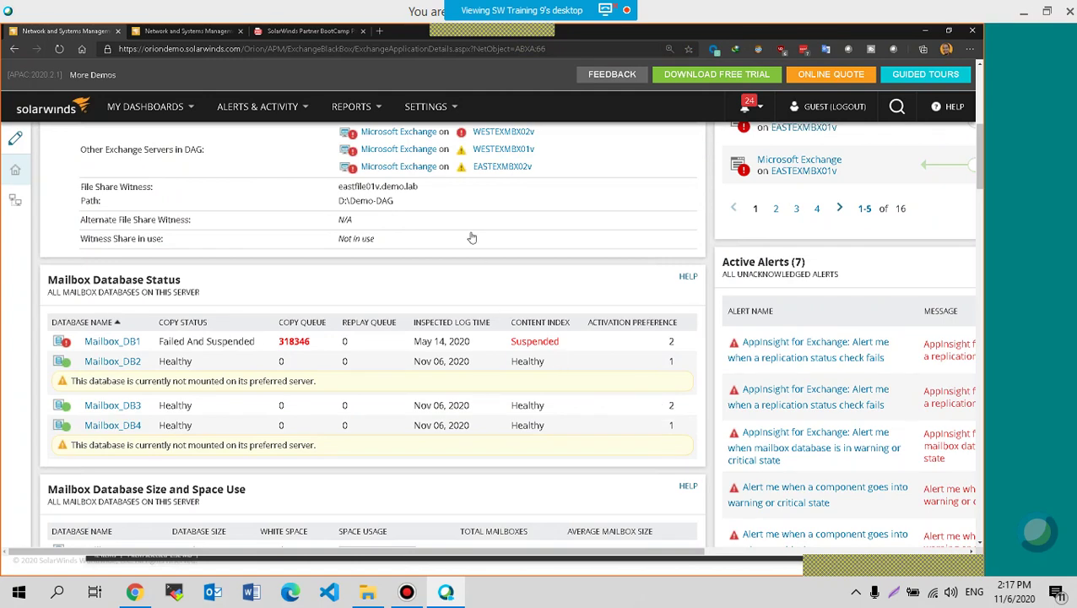
pyautogui.scroll(10, 472, 238)
pyautogui.scroll(-1, 478, 324)
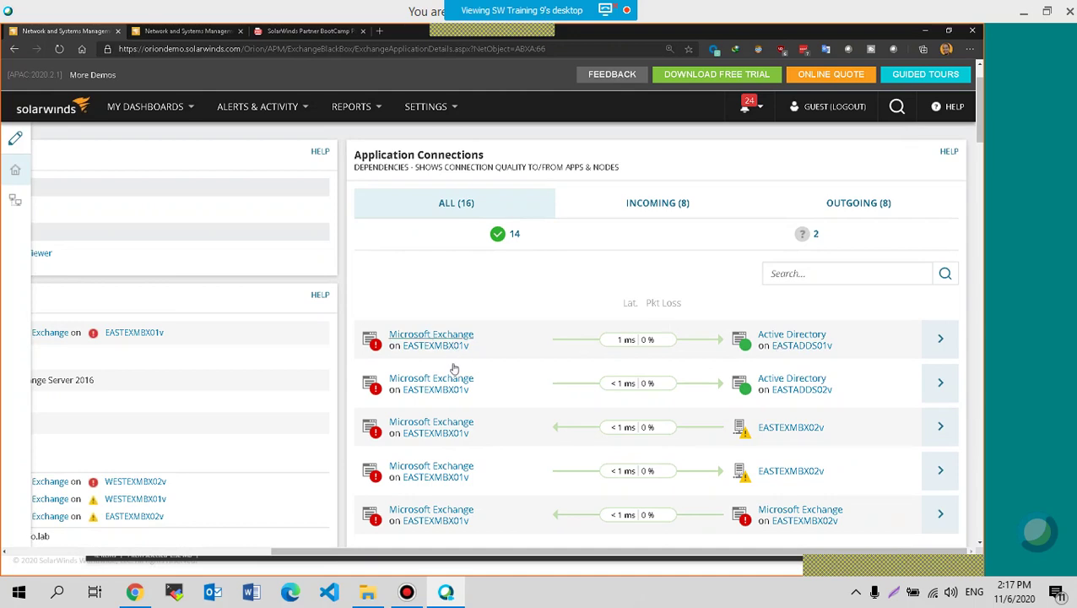
# Highlight the Active Alerts (7) heading and first Replication Status Checks rows, continuing to Critical Processes
pyautogui.scroll(-3, 452, 379)
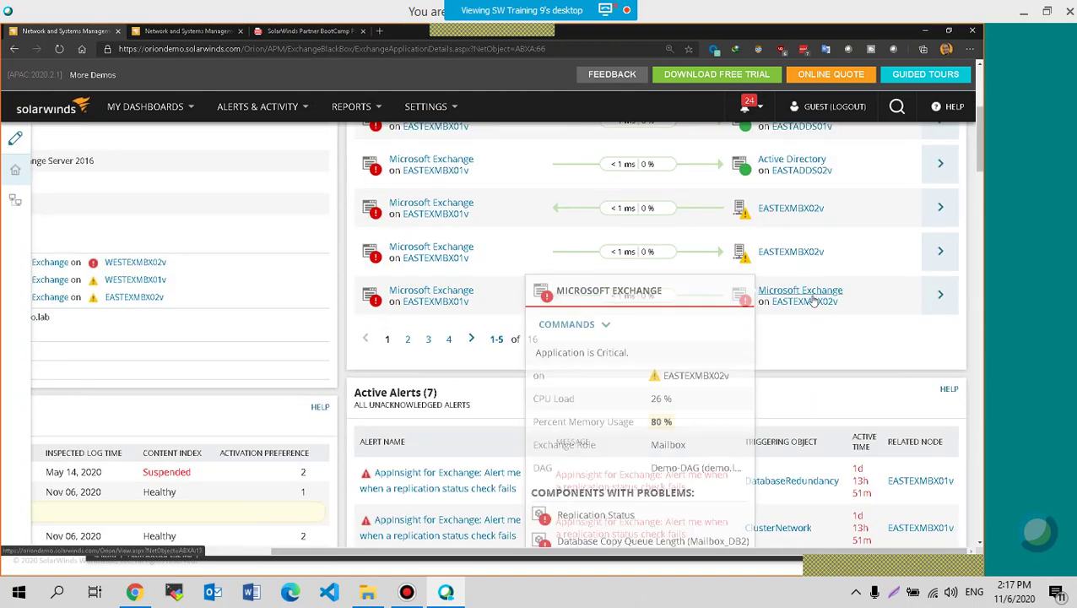
pyautogui.scroll(-3, 476, 238)
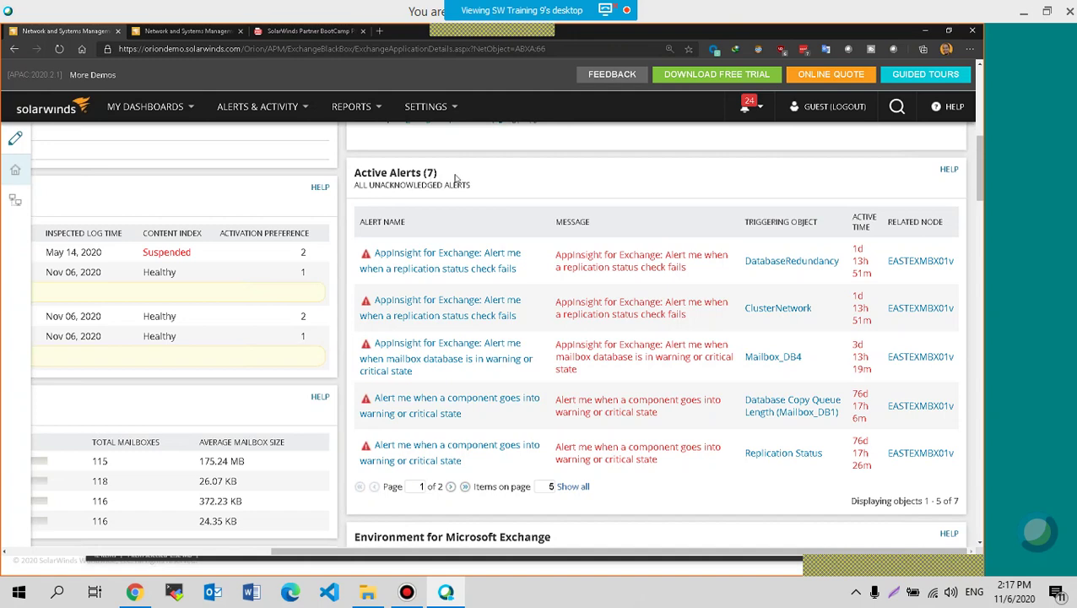
pyautogui.moveTo(456, 177); pyautogui.dragTo(354, 174)
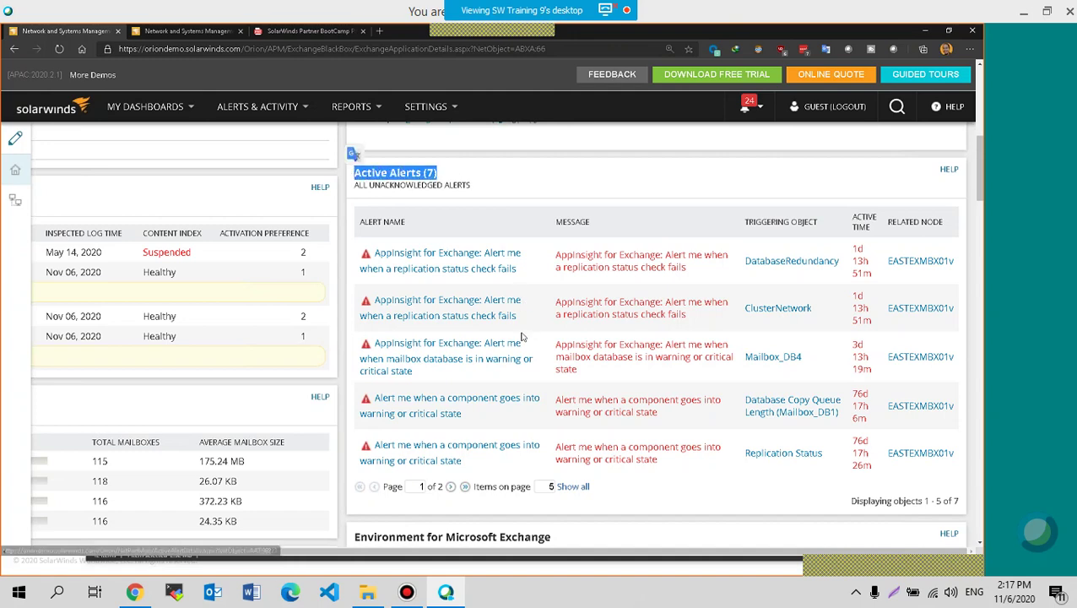
pyautogui.scroll(-4, 522, 336)
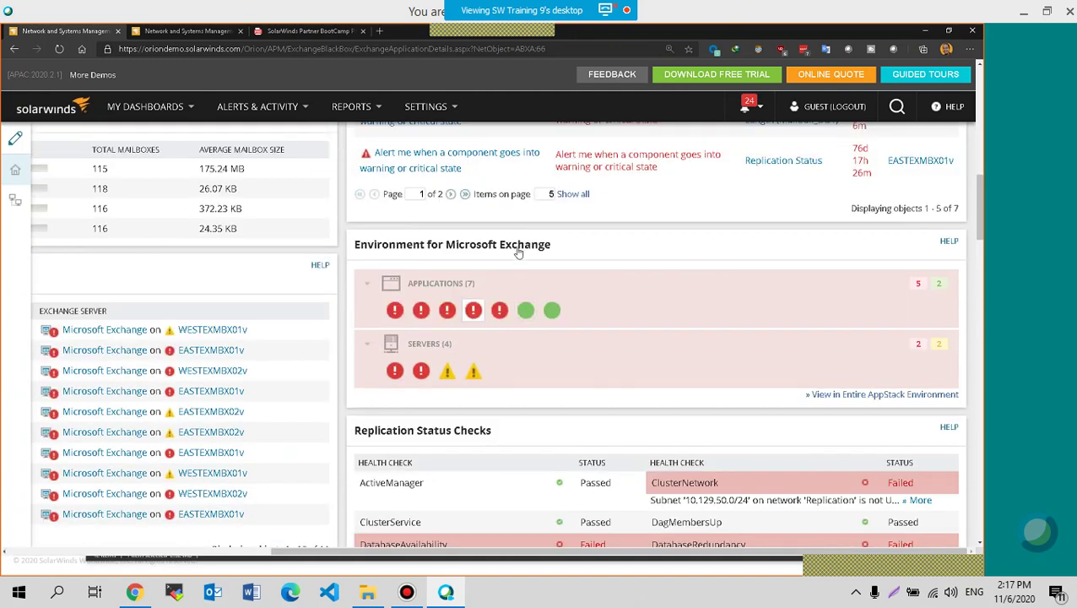
pyautogui.scroll(-3, 526, 306)
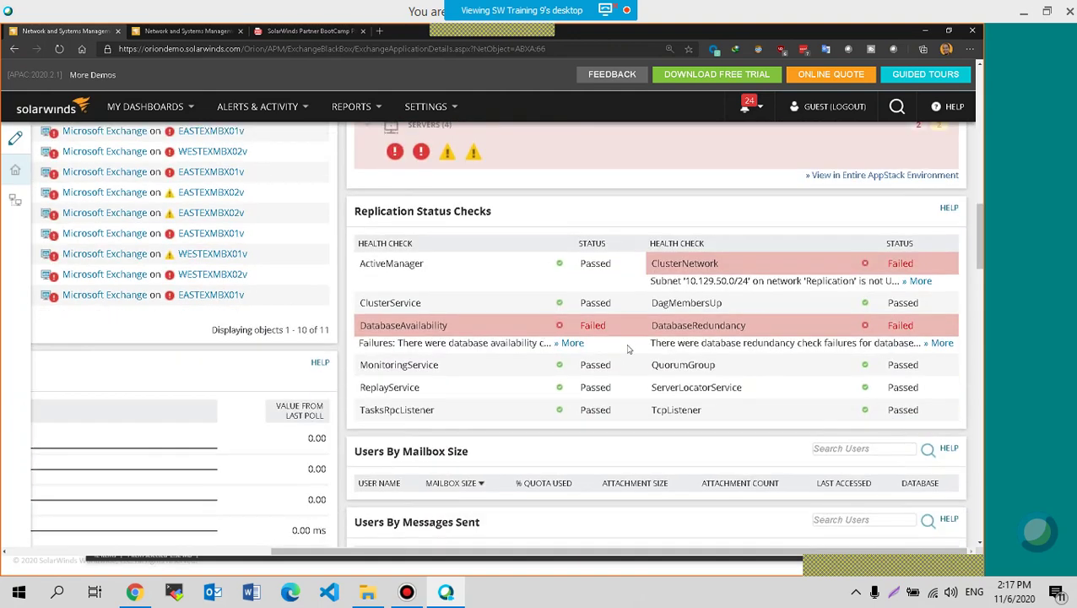
pyautogui.moveTo(935, 331); pyautogui.dragTo(360, 263)
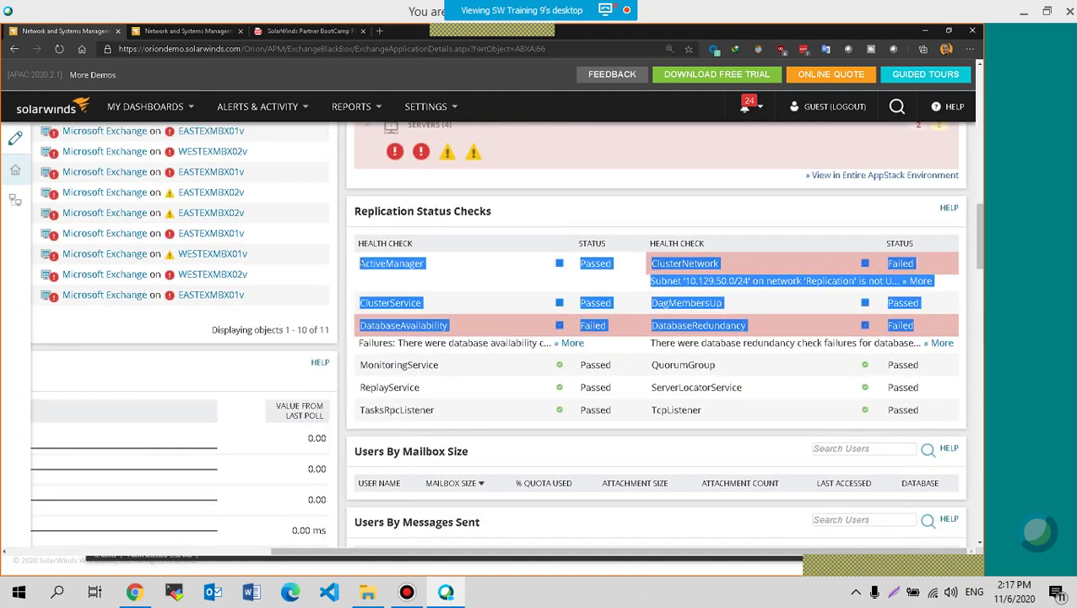
pyautogui.click(939, 318)
pyautogui.scroll(-4, 912, 337)
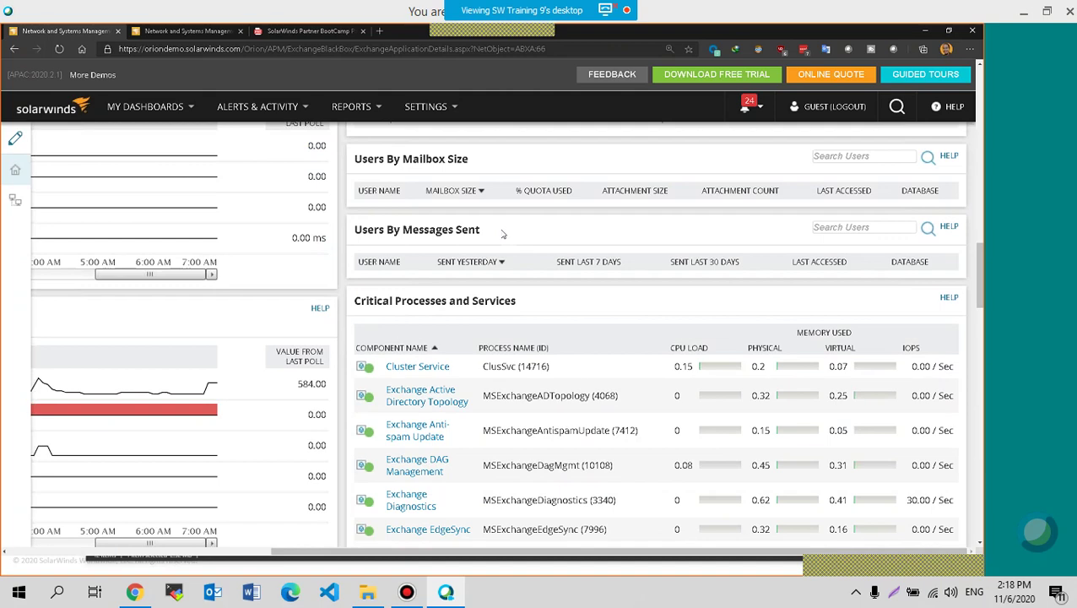
# Scroll through EASTEXMBX01v's Critical Processes, Event Log and availability chart, then back to the top
pyautogui.scroll(-2, 503, 234)
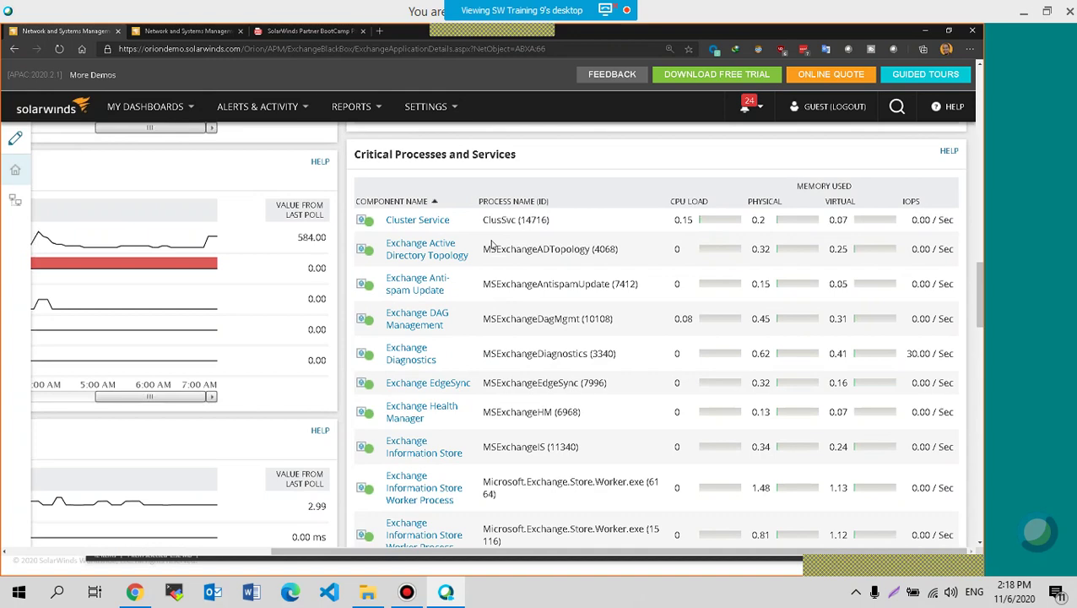
pyautogui.scroll(-6, 493, 243)
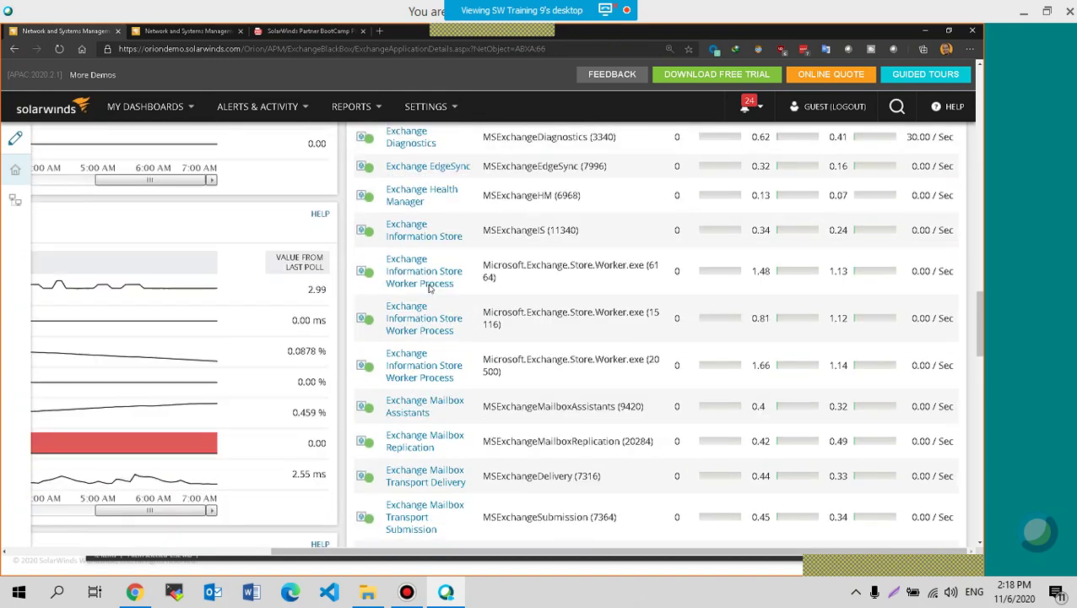
pyautogui.scroll(-5, 417, 400)
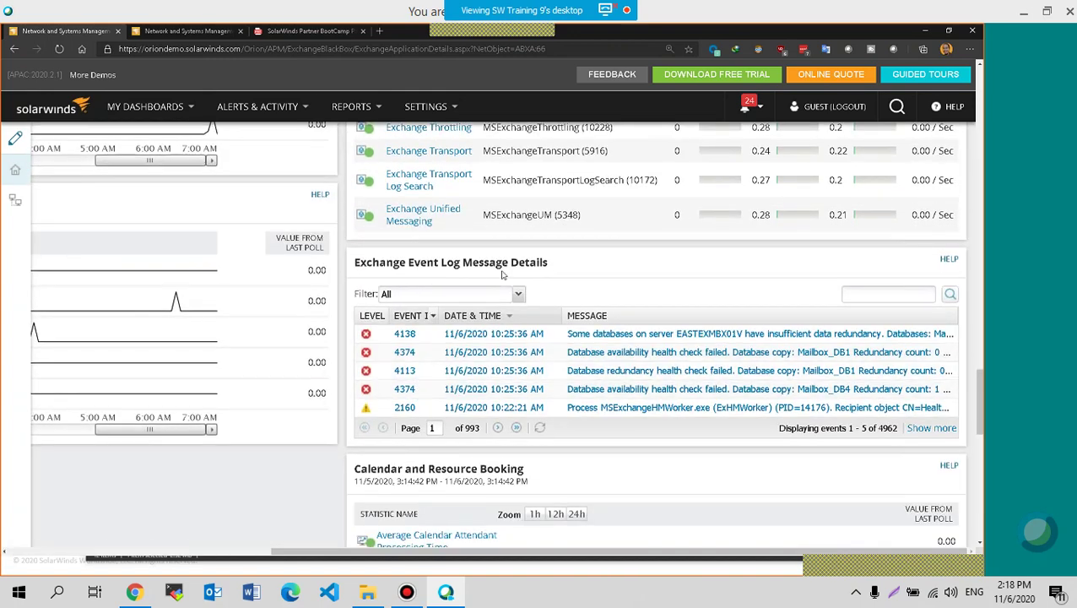
pyautogui.moveTo(570, 268); pyautogui.dragTo(353, 261)
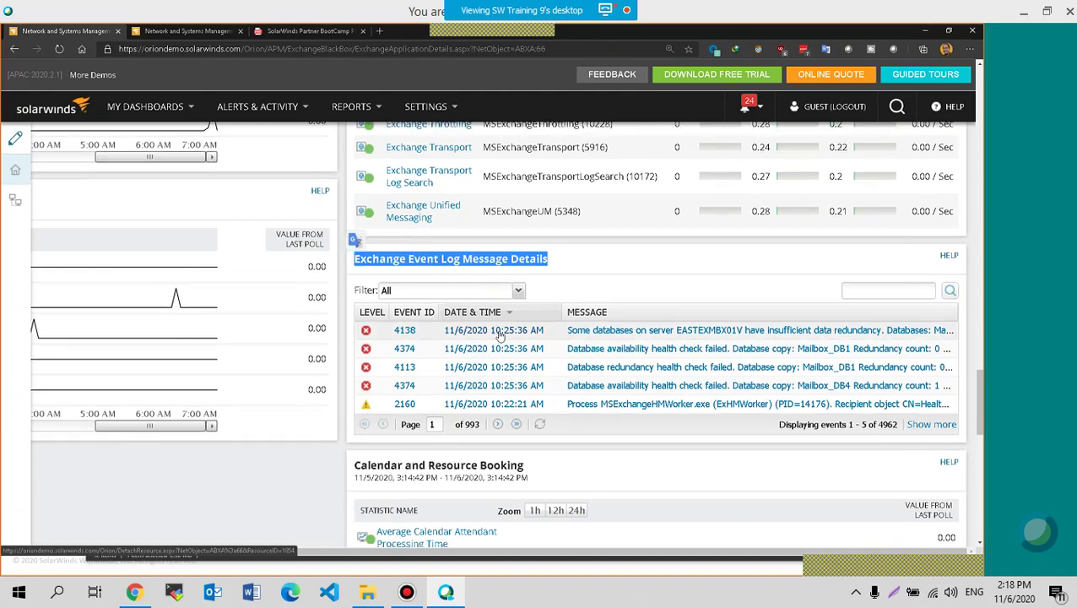
pyautogui.scroll(-3, 476, 347)
pyautogui.scroll(-6, 476, 351)
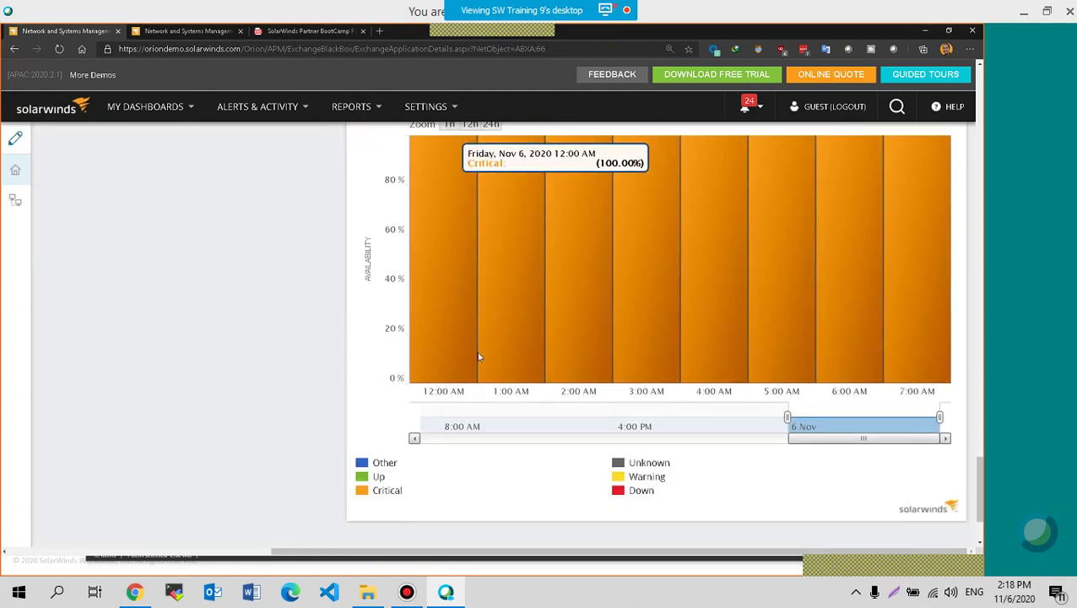
pyautogui.scroll(10, 477, 354)
pyautogui.scroll(15, 478, 356)
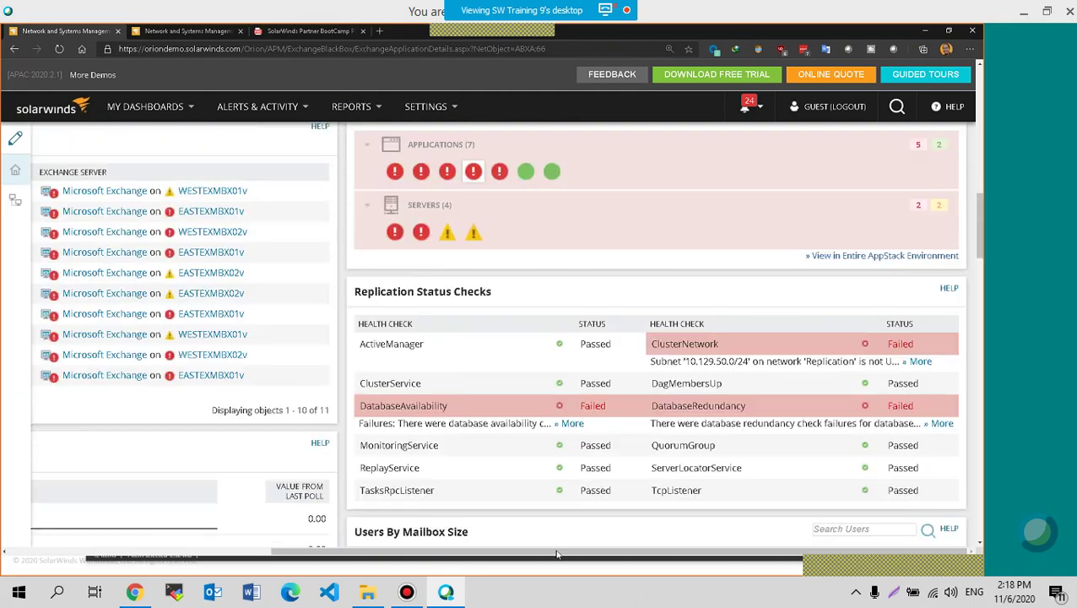
pyautogui.scroll(10, 232, 363)
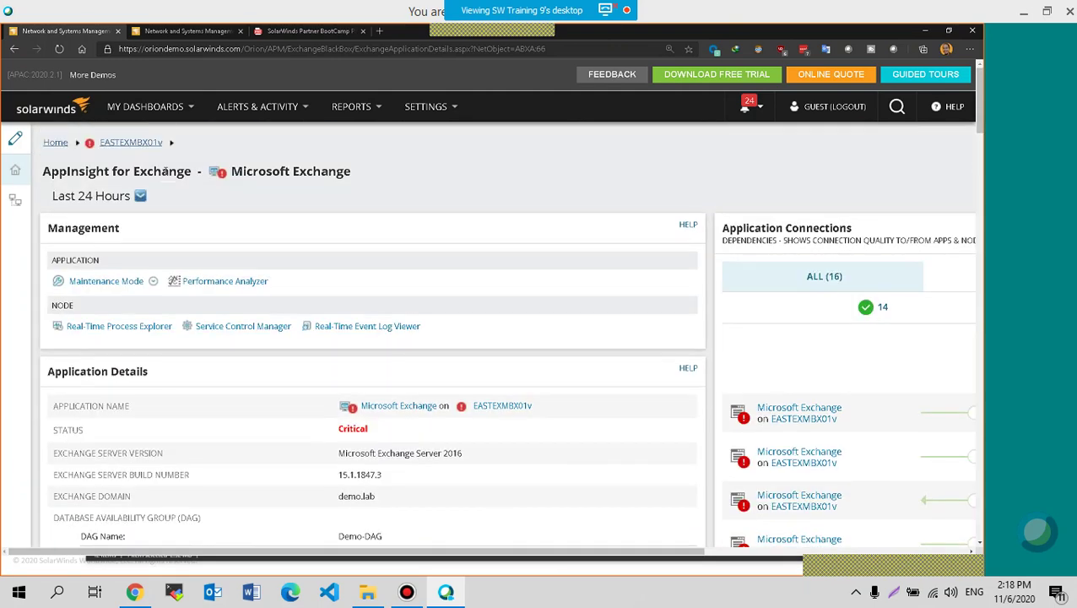
# Open the Exchange page's time period settings, leaving the Named Time Period at Last 24 Hours
pyautogui.click(141, 196)
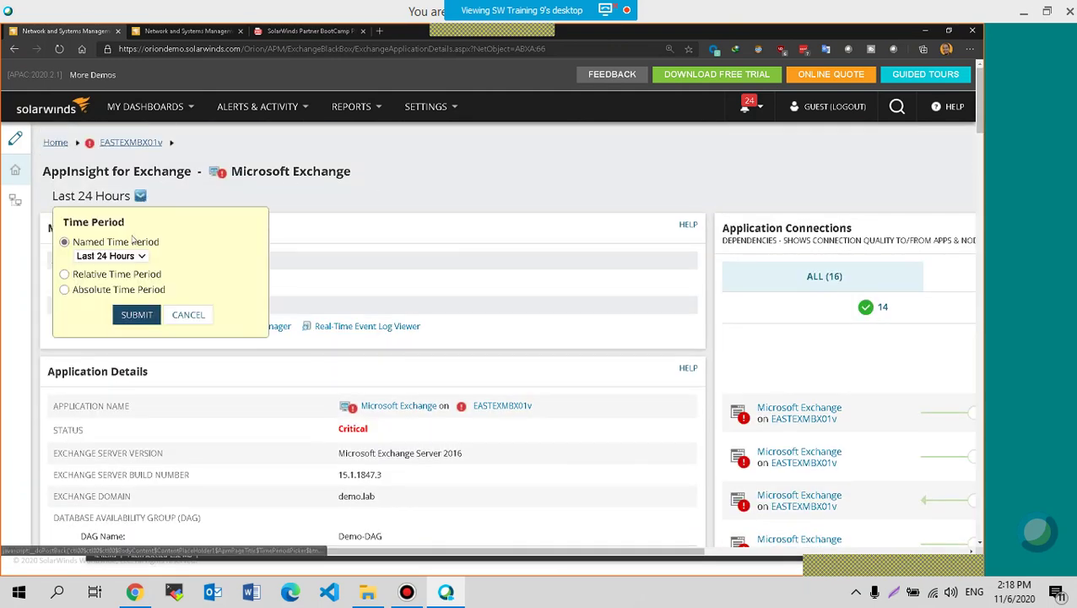
pyautogui.click(116, 257)
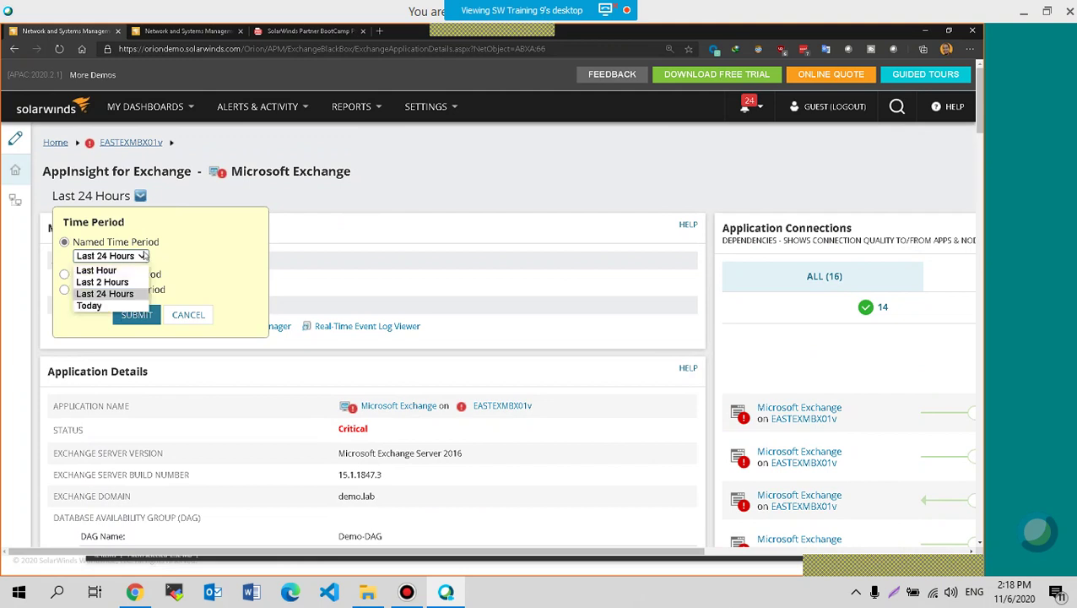
pyautogui.click(438, 201)
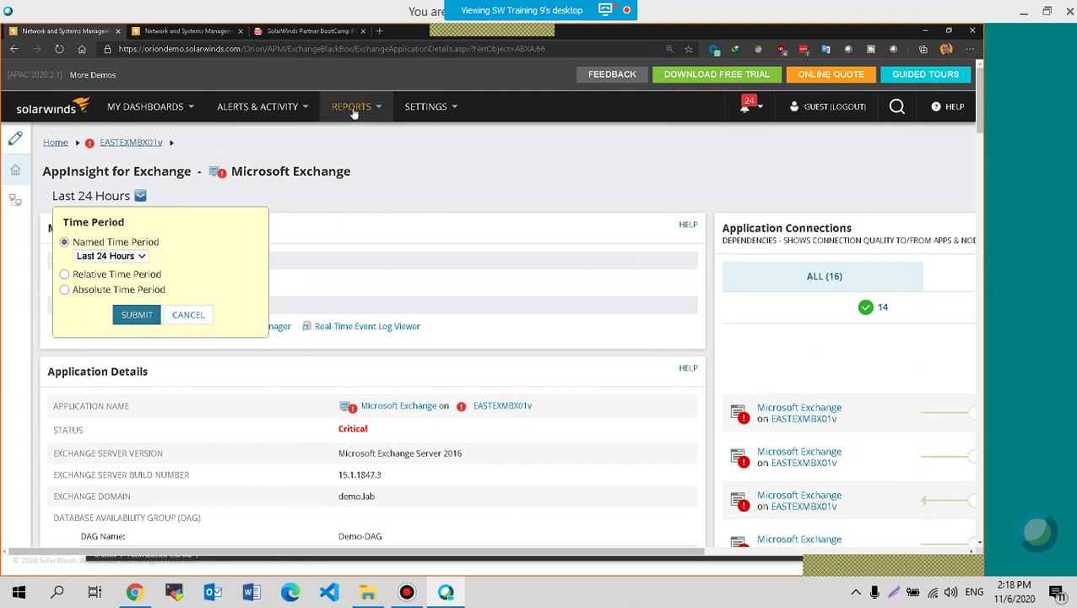
pyautogui.moveTo(351, 108)
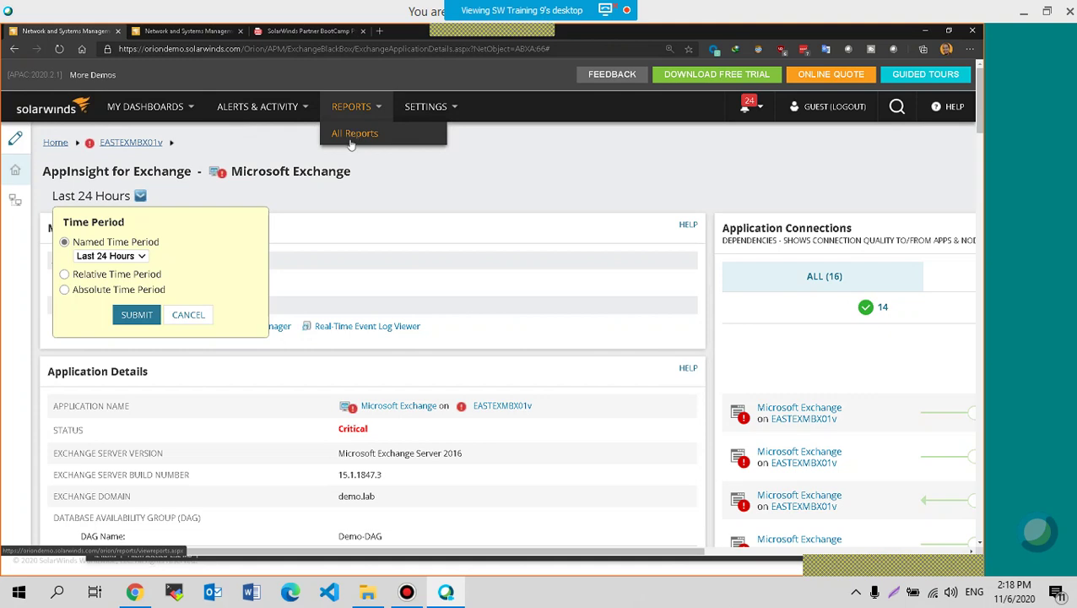
# Go from the Reports menu to the Report Manager page
pyautogui.click(351, 135)
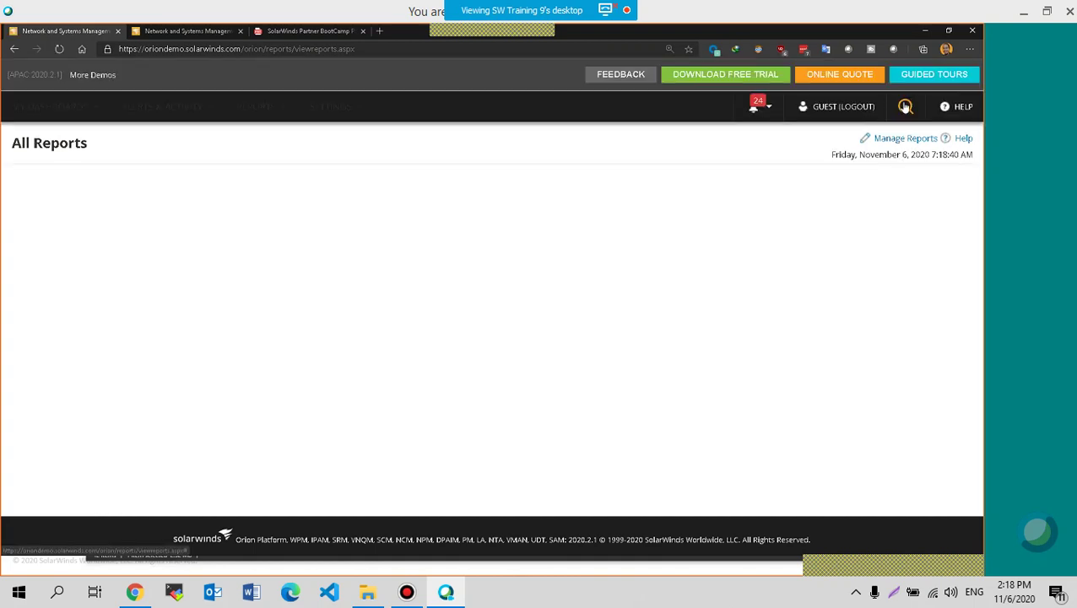
pyautogui.click(897, 106)
pyautogui.click(453, 134)
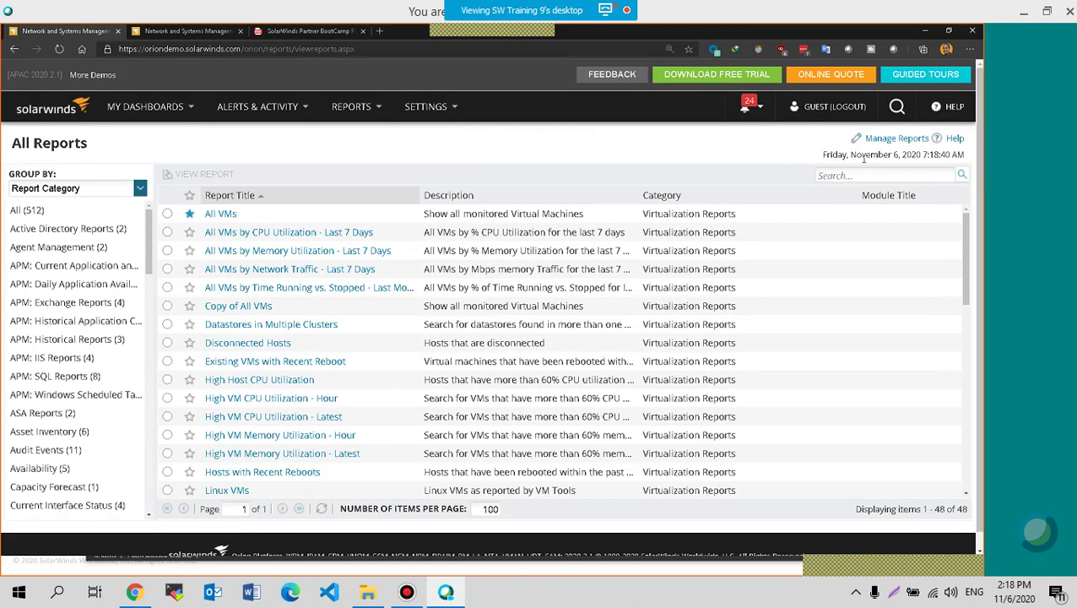
pyautogui.click(890, 142)
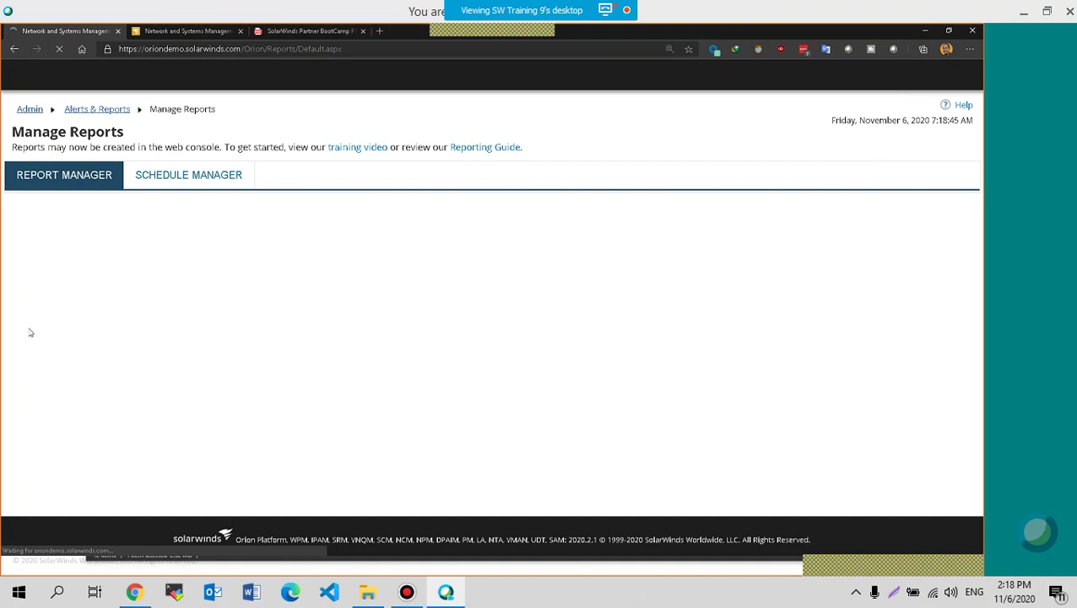
# Scroll through the Report Manager's report list before heading to Alerts & Activity
pyautogui.scroll(-2, 21, 337)
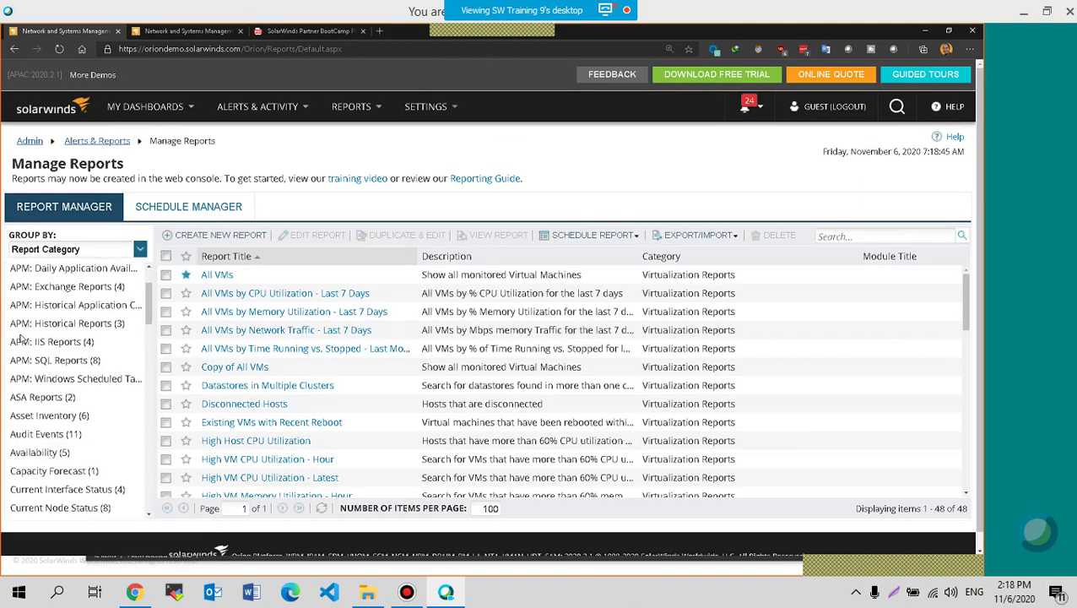
pyautogui.scroll(-2, 22, 337)
pyautogui.scroll(4, 25, 333)
pyautogui.scroll(-3, 38, 325)
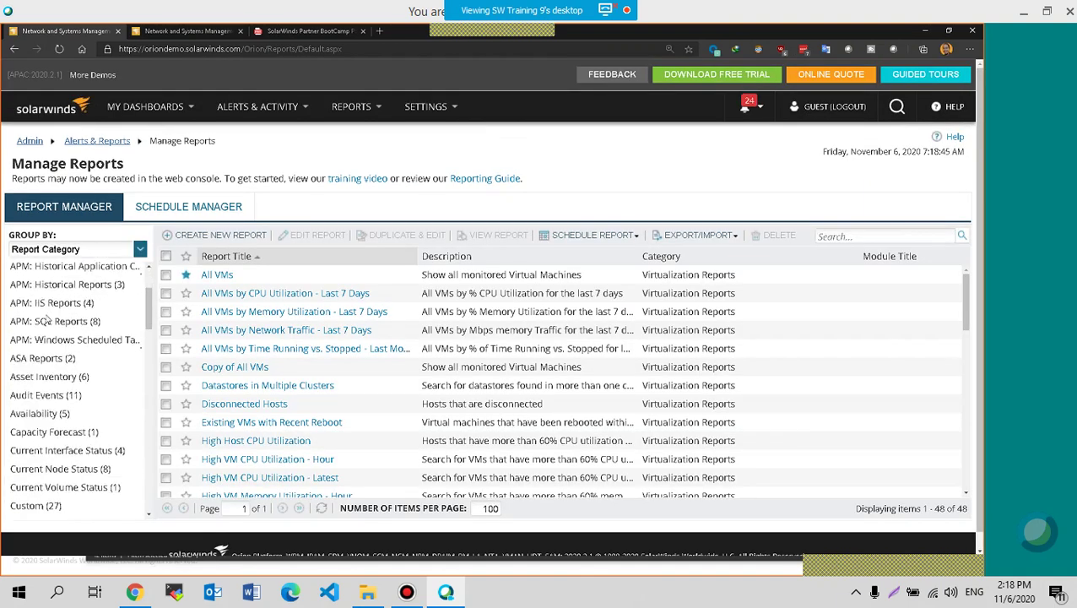
pyautogui.scroll(-5, 47, 316)
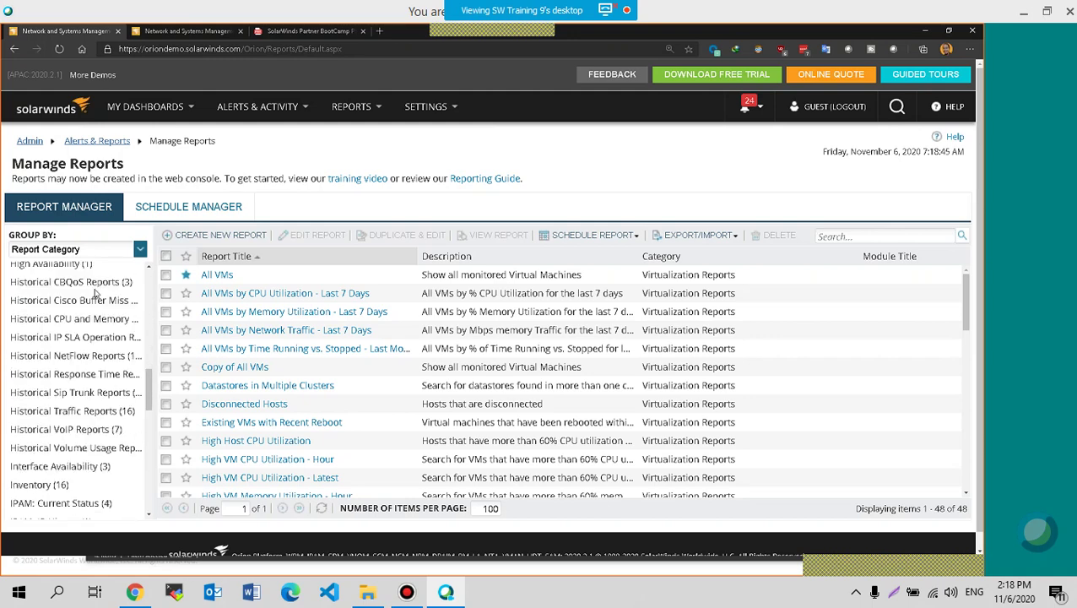
pyautogui.scroll(-5, 95, 293)
pyautogui.moveTo(246, 117)
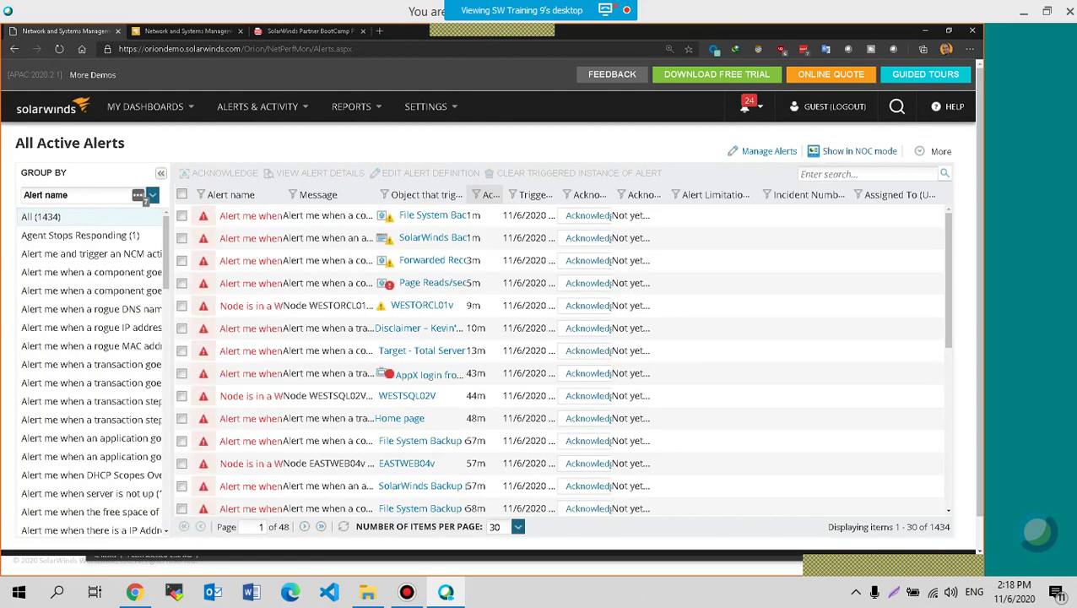
# Open Manage Alerts and widen the Alert Name column so full names show
pyautogui.click(778, 153)
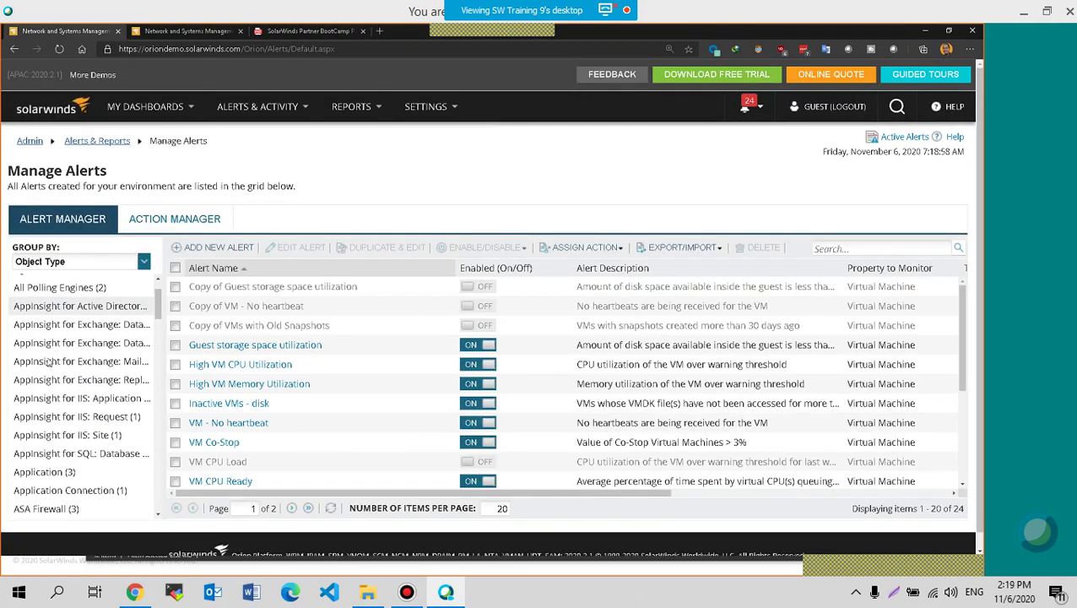
pyautogui.click(74, 323)
pyautogui.click(74, 323)
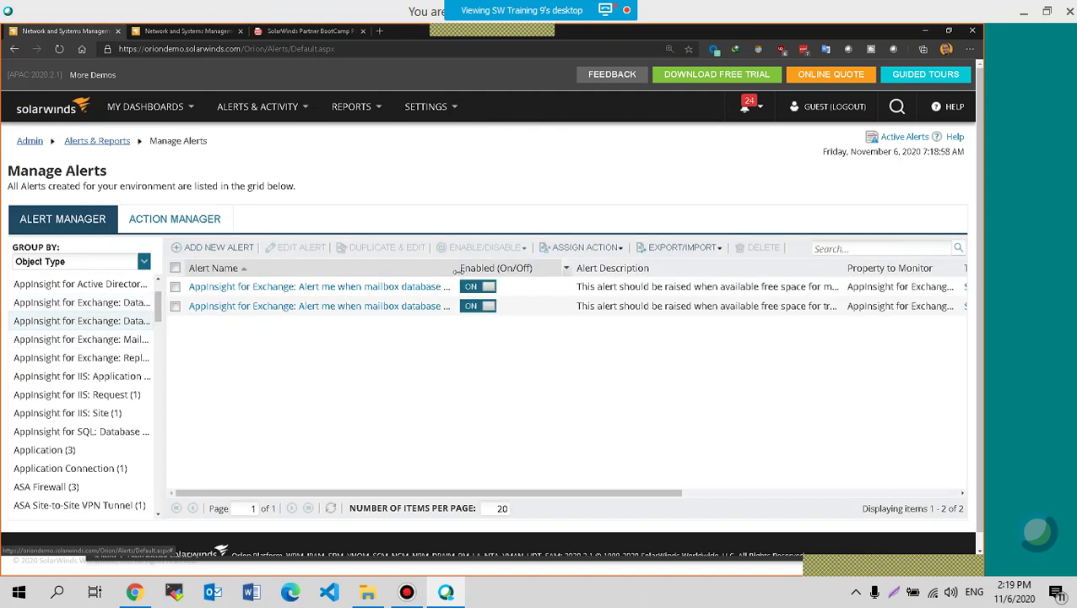
pyautogui.moveTo(456, 268); pyautogui.dragTo(584, 269)
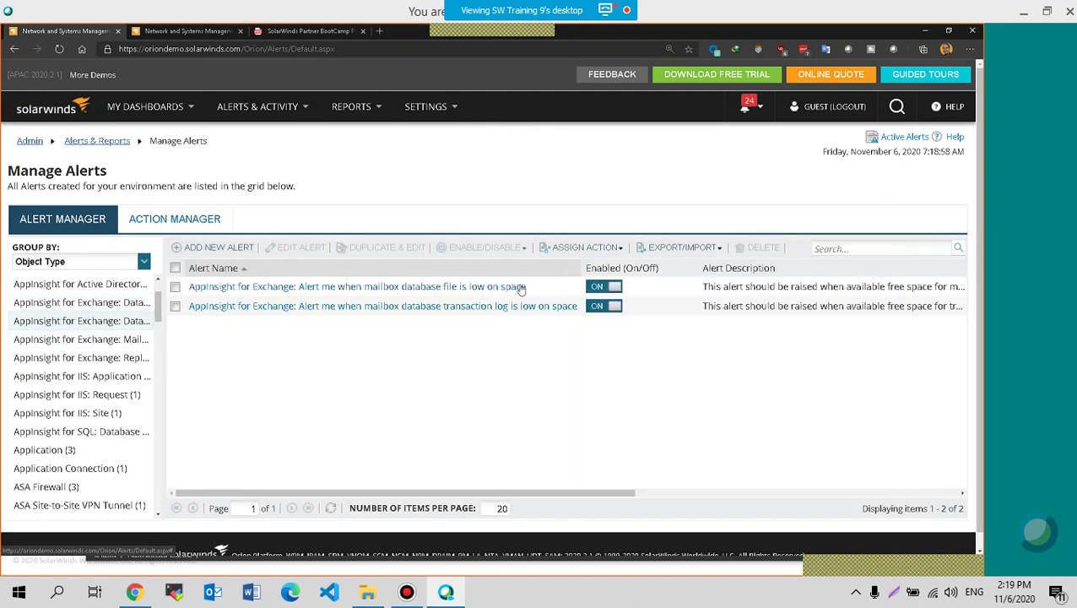
# Group the alerts by AppInsight for SQL: Database, showing the disk I/O latency and low space alerts
pyautogui.click(81, 339)
pyautogui.click(102, 378)
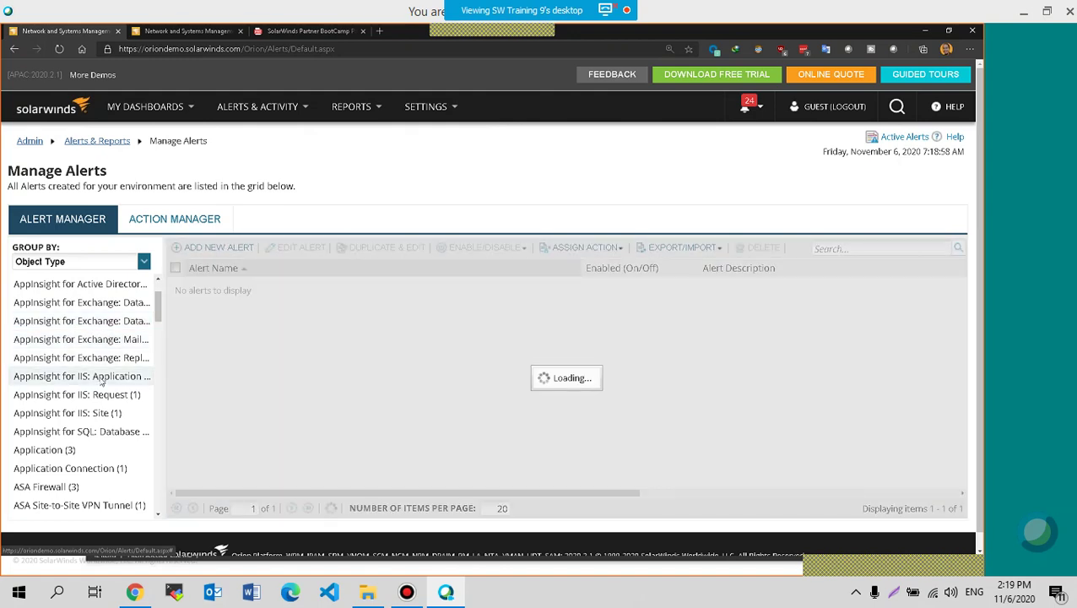
pyautogui.click(84, 432)
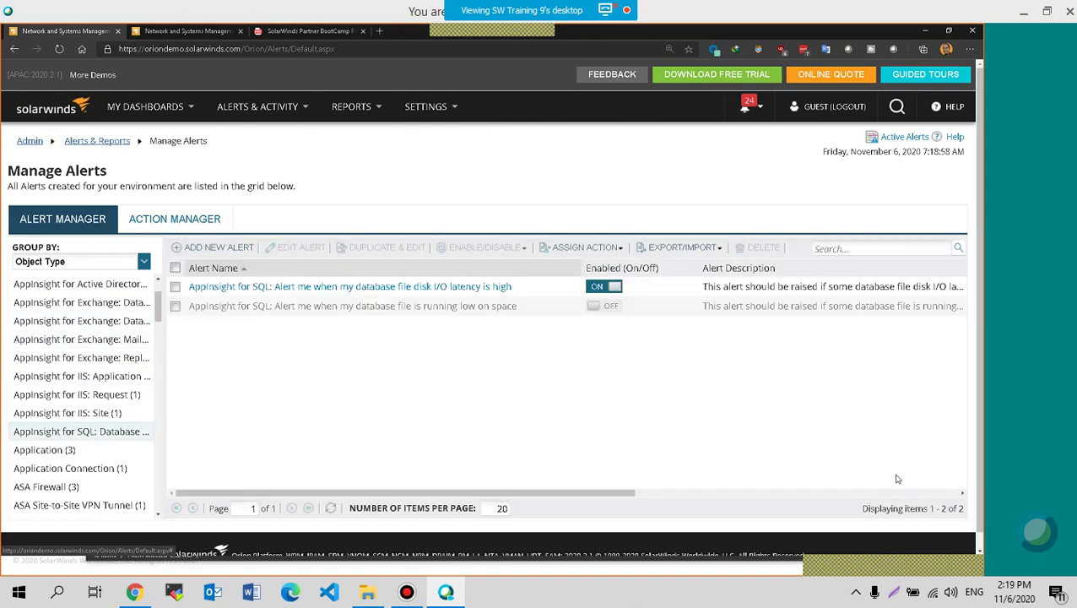
pyautogui.press('super')
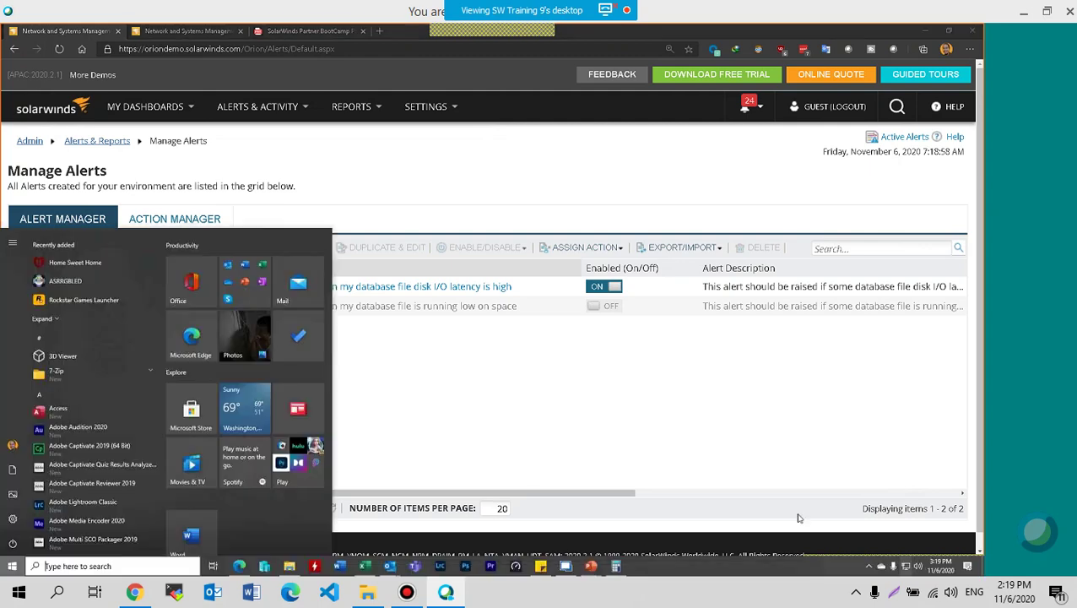
pyautogui.press('super')
# Open the IIS summary dashboard and go to Manage Assigned Application Monitors
pyautogui.moveTo(179, 108)
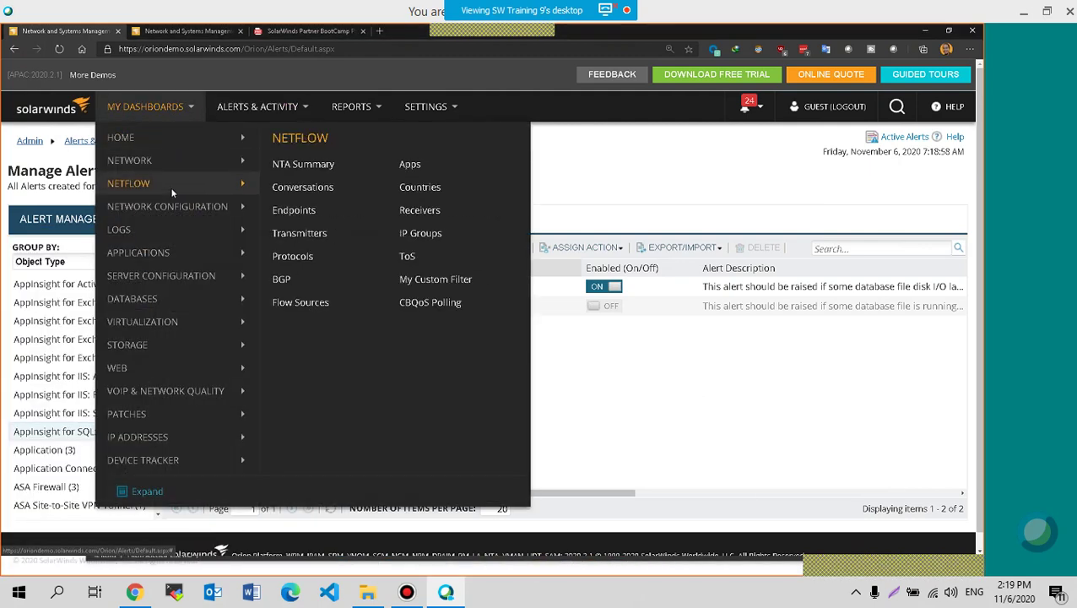
pyautogui.moveTo(186, 254)
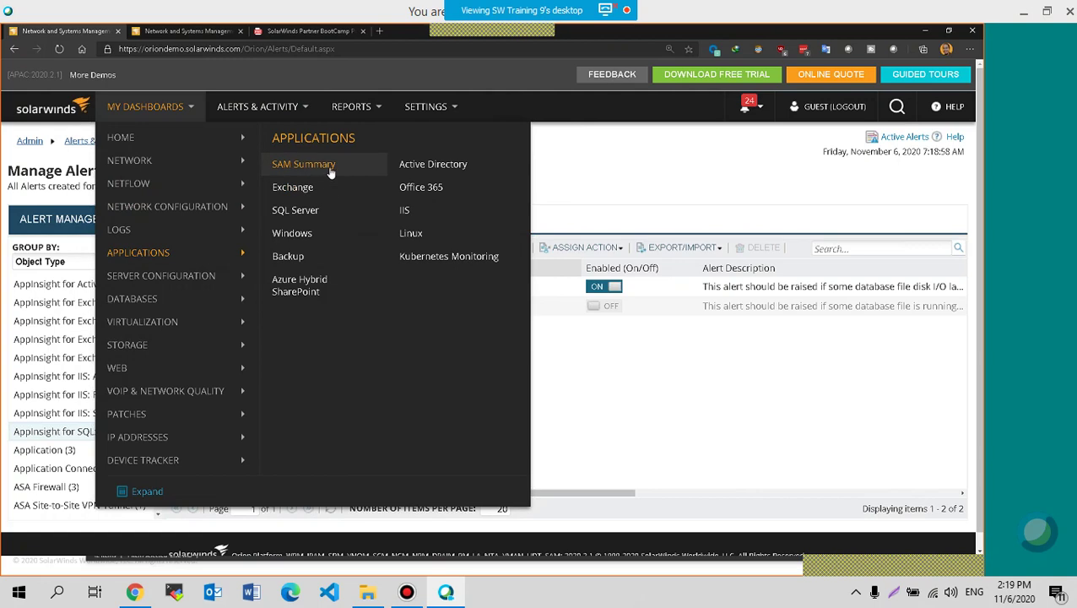
pyautogui.click(413, 213)
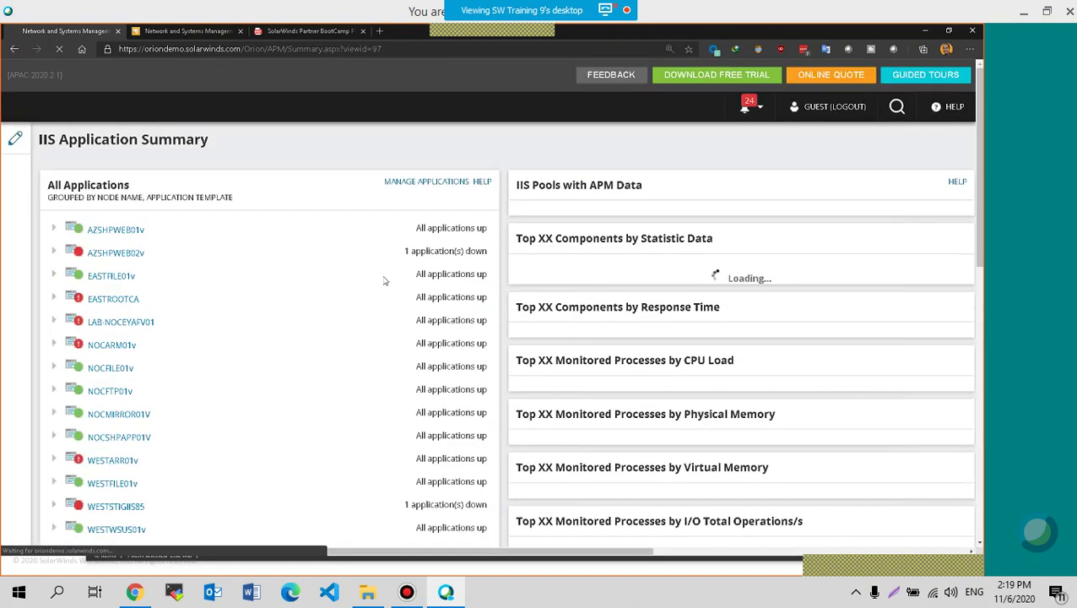
pyautogui.click(446, 184)
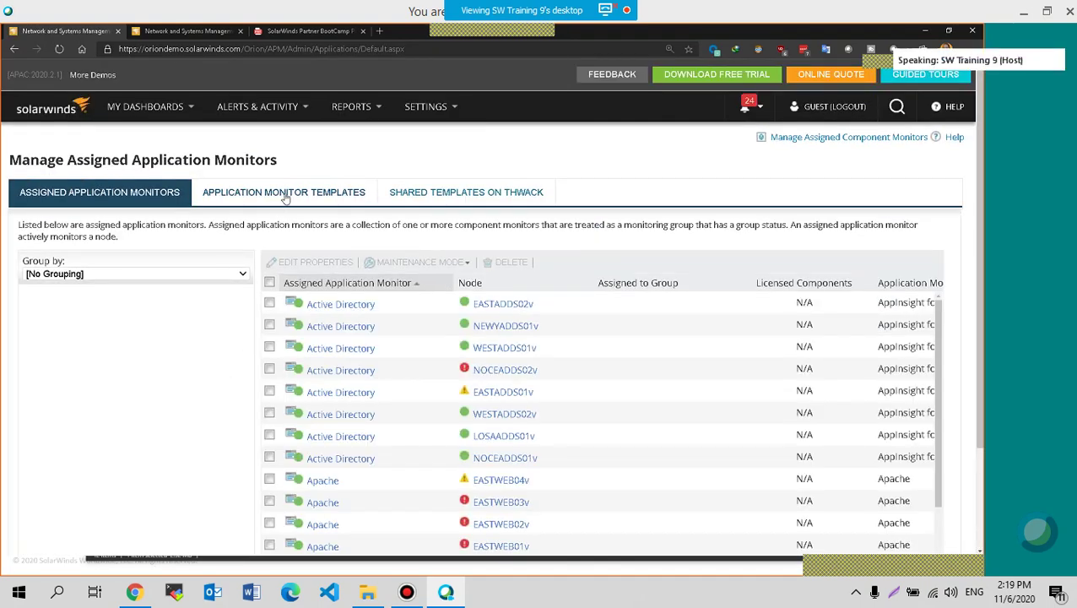
pyautogui.click(285, 194)
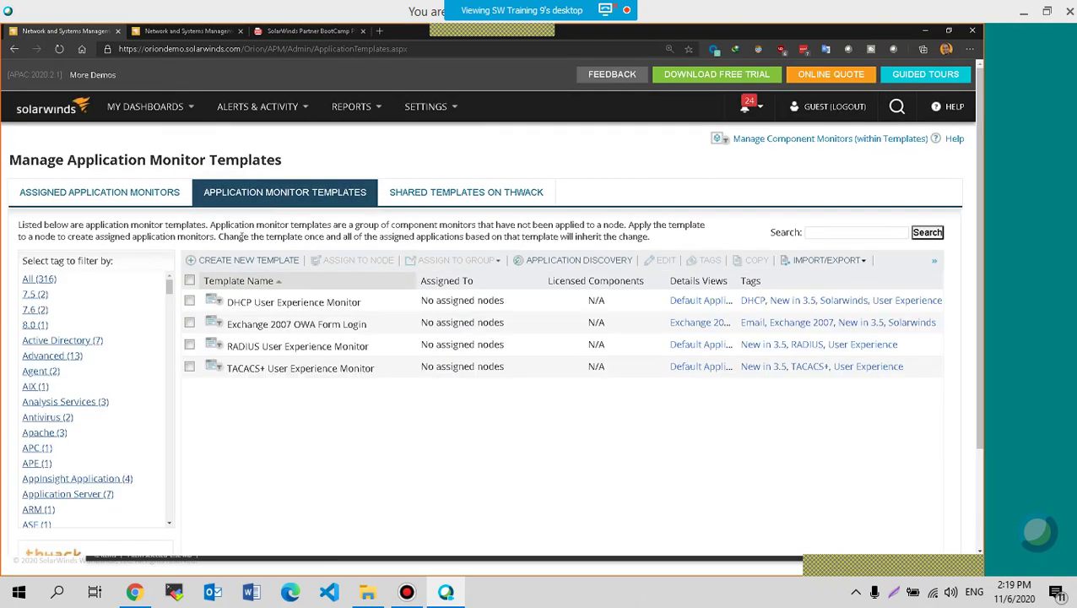
pyautogui.click(64, 193)
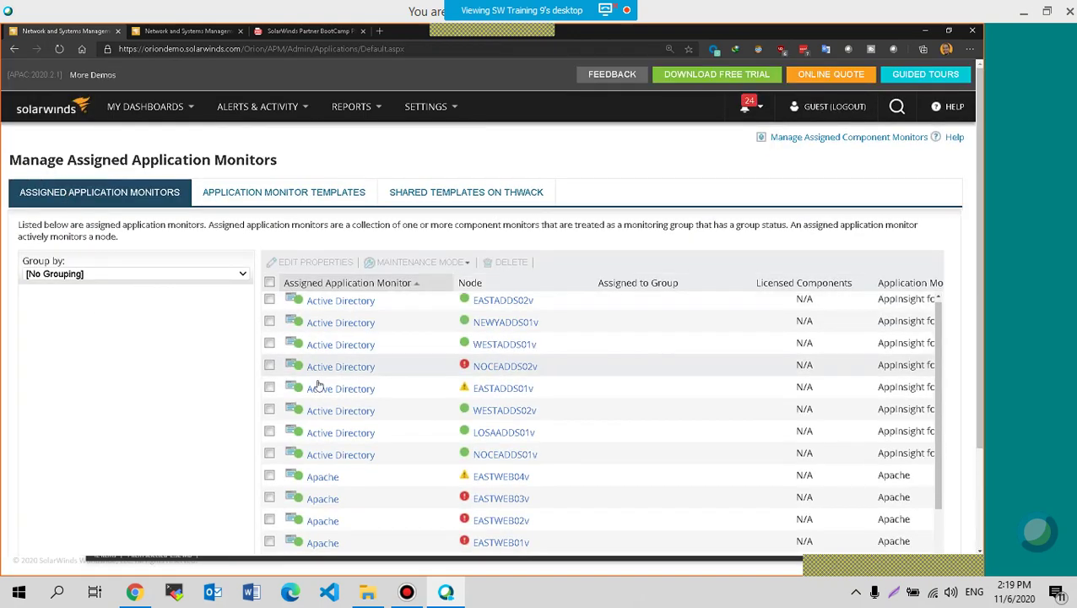
pyautogui.scroll(-2, 308, 385)
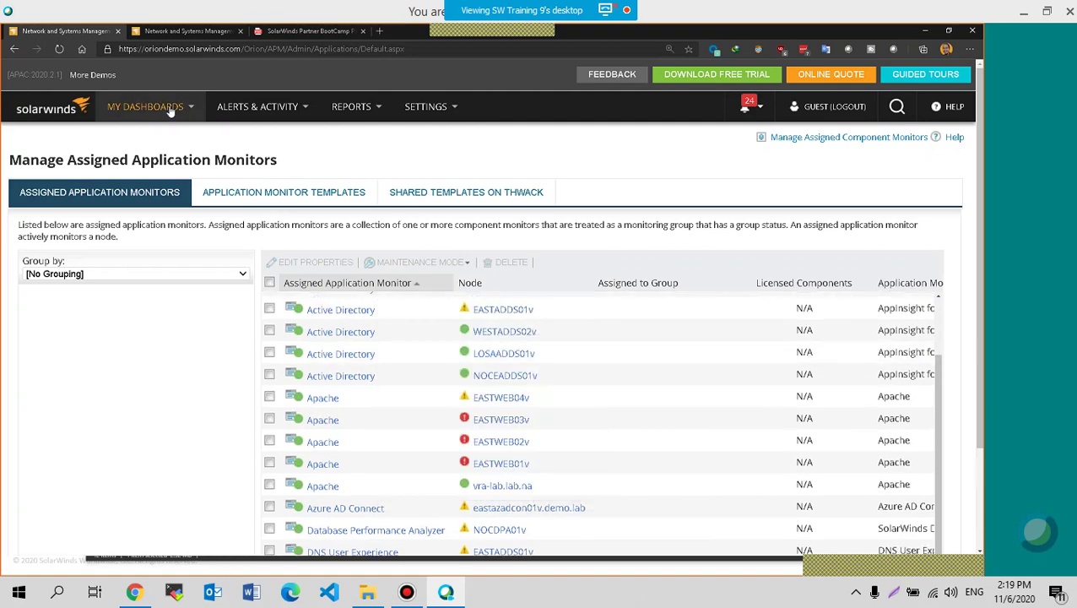
pyautogui.moveTo(165, 108)
pyautogui.moveTo(174, 195)
pyautogui.moveTo(172, 249)
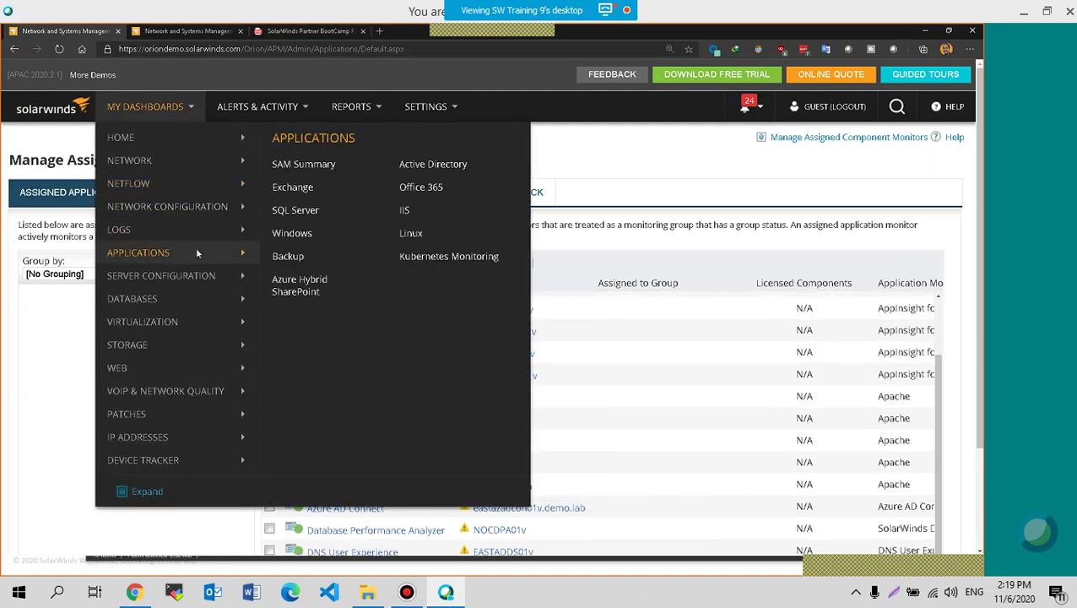
# Open Microsoft IIS under AZSHPWEB01v > AppInsight for IIS from the IIS dashboard
pyautogui.click(405, 211)
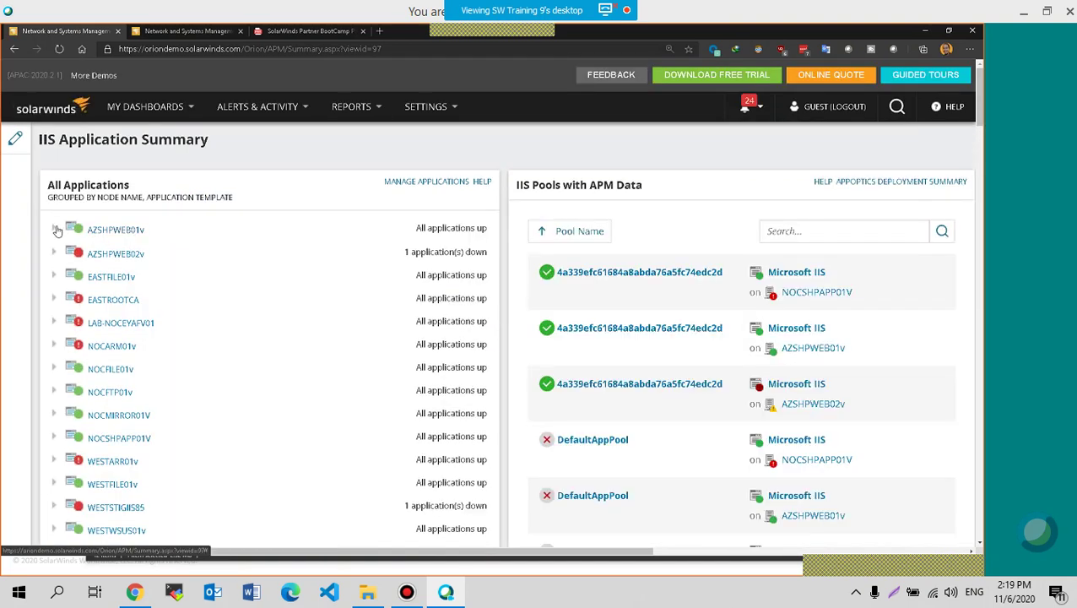
pyautogui.click(53, 228)
pyautogui.click(76, 250)
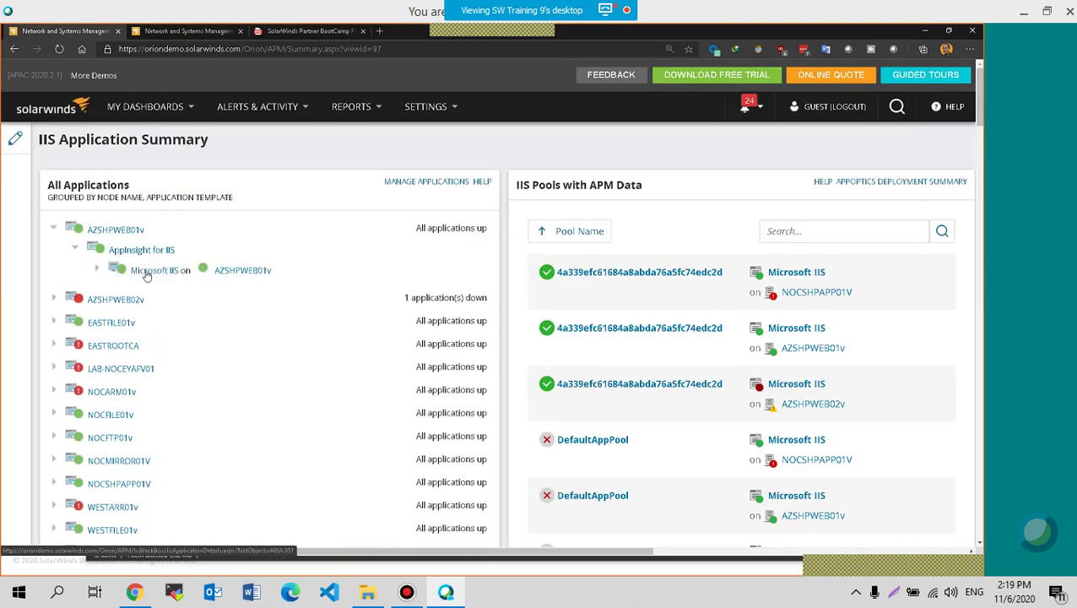
pyautogui.click(146, 271)
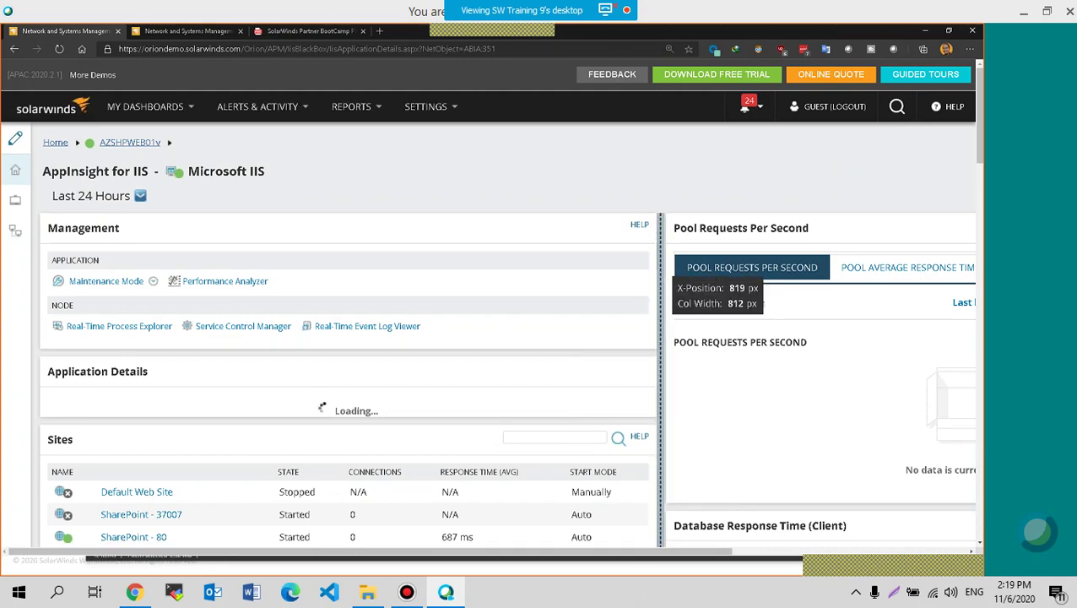
# Zoom the browser out and resize the left column to fit the IIS charts
pyautogui.moveTo(662, 287); pyautogui.dragTo(480, 287)
pyautogui.scroll(-3, 314, 388)
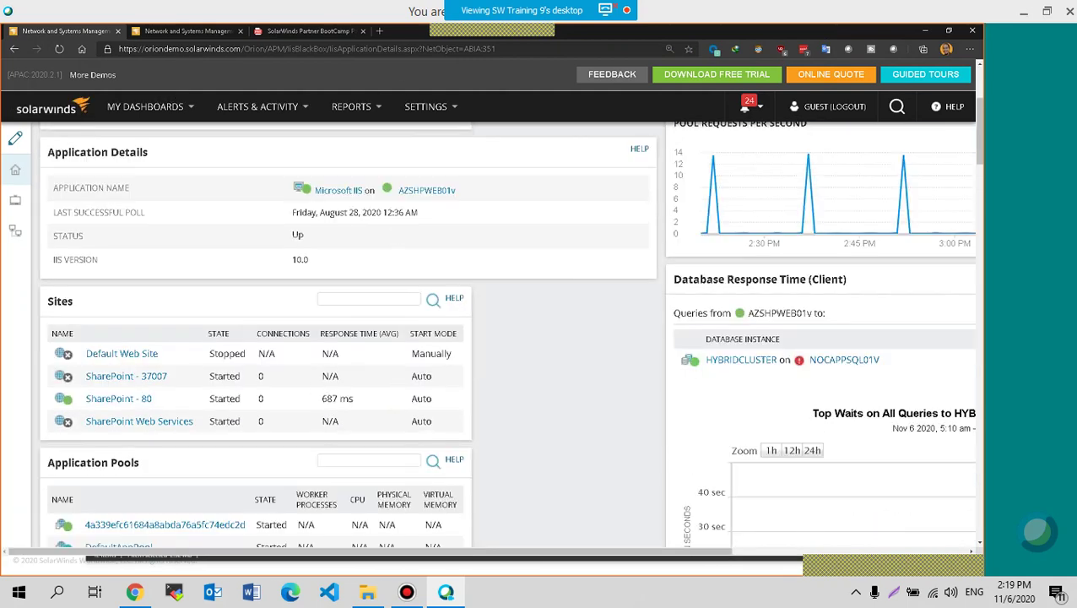
pyautogui.click(970, 48)
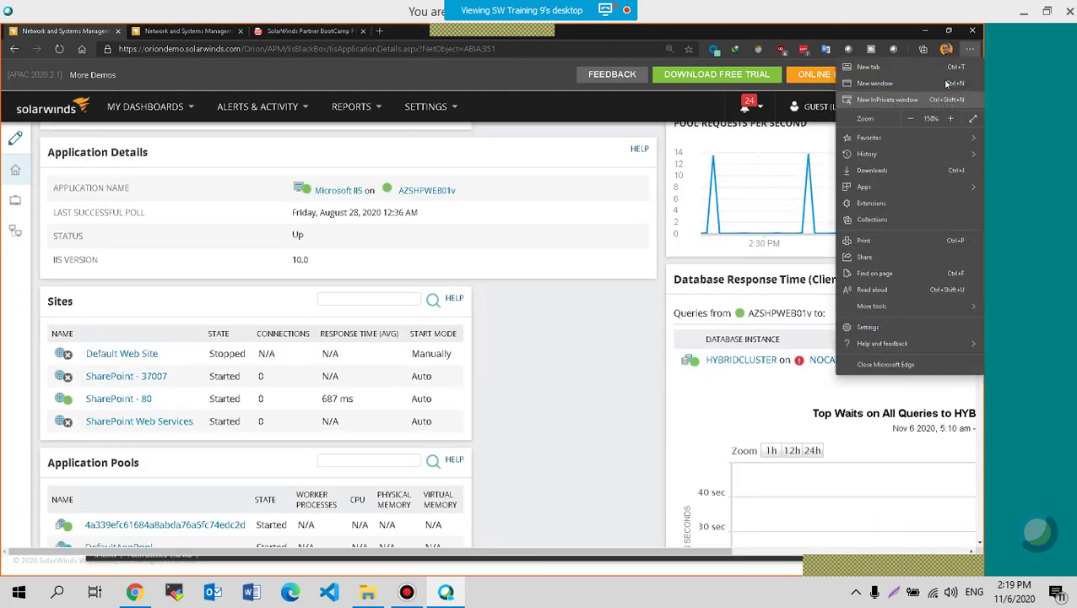
pyautogui.click(912, 119)
pyautogui.press('Escape')
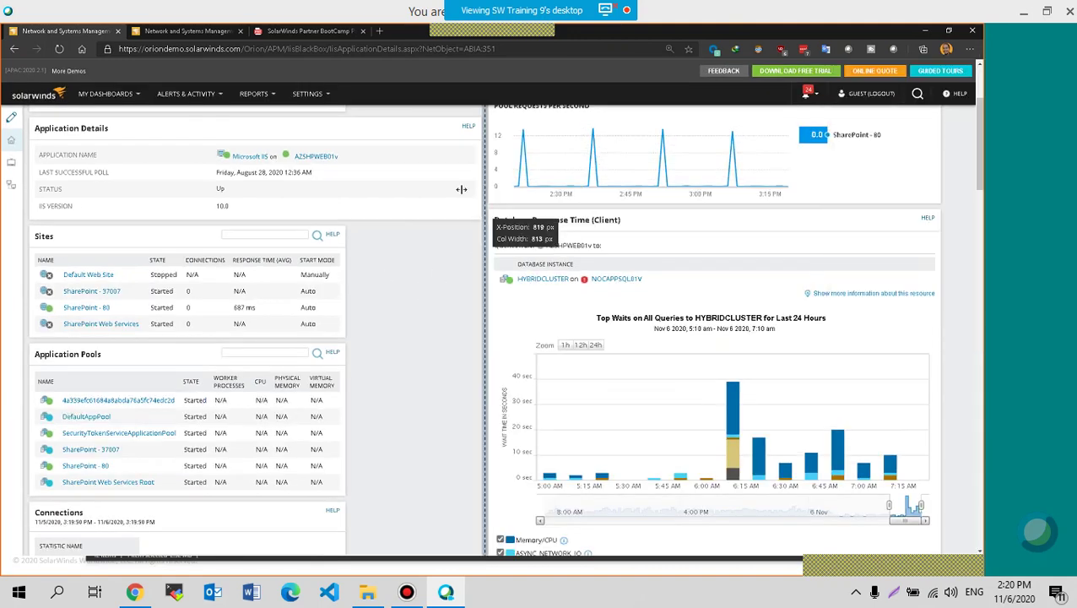
pyautogui.moveTo(462, 189); pyautogui.dragTo(382, 253)
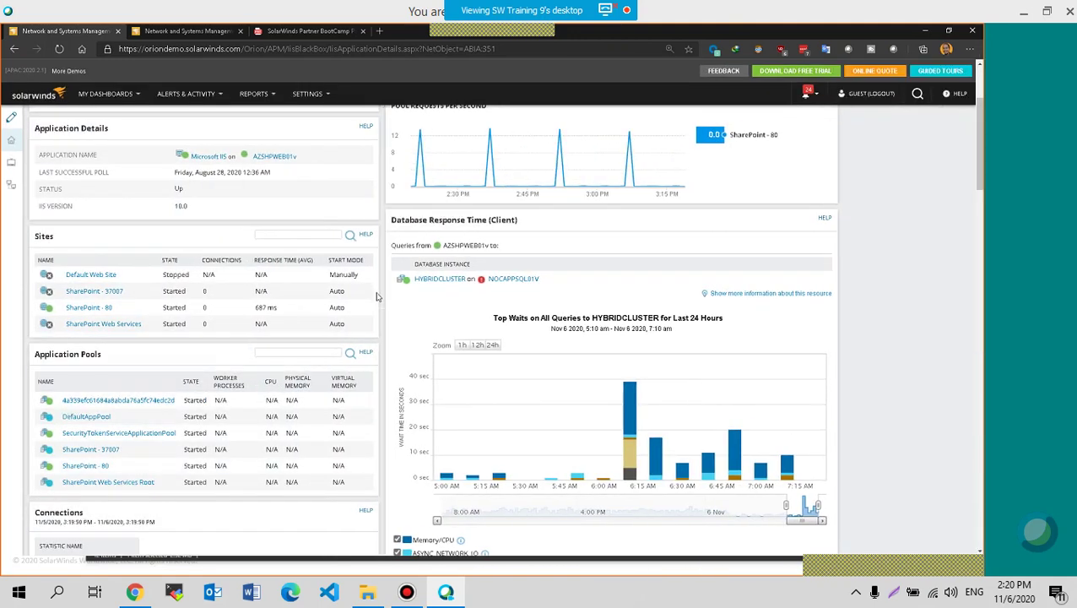
pyautogui.scroll(-2, 378, 297)
pyautogui.scroll(3, 385, 348)
pyautogui.scroll(-3, 131, 332)
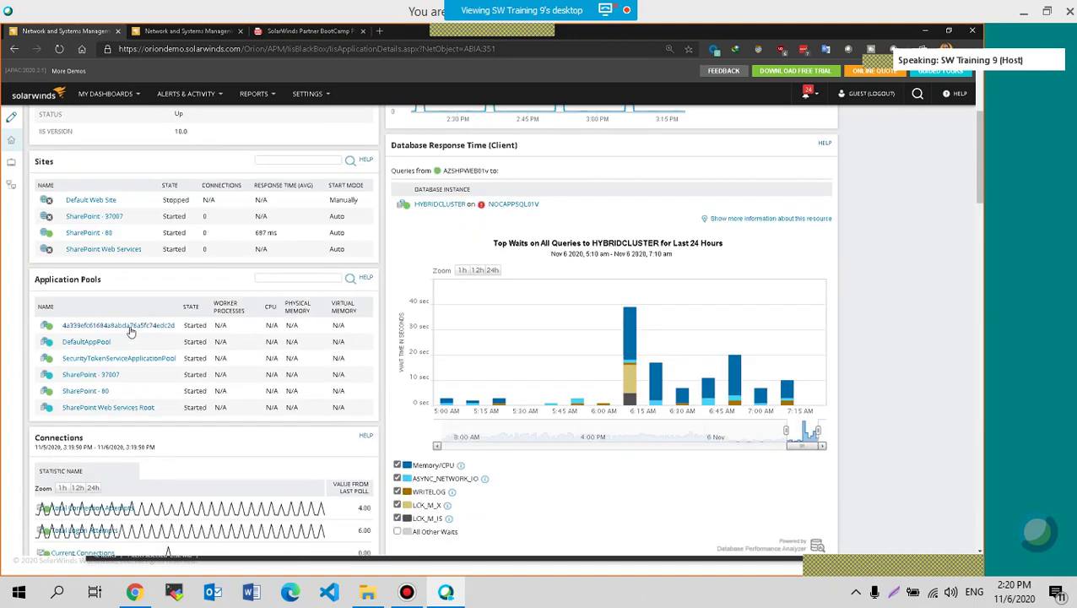
pyautogui.scroll(-3, 387, 220)
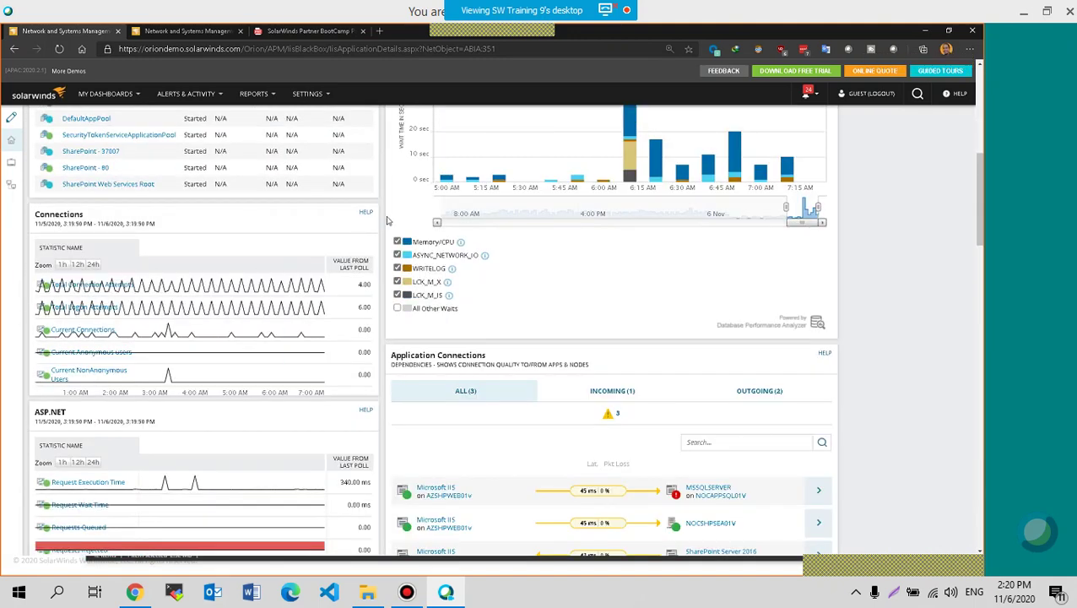
pyautogui.moveTo(380, 159); pyautogui.dragTo(524, 169)
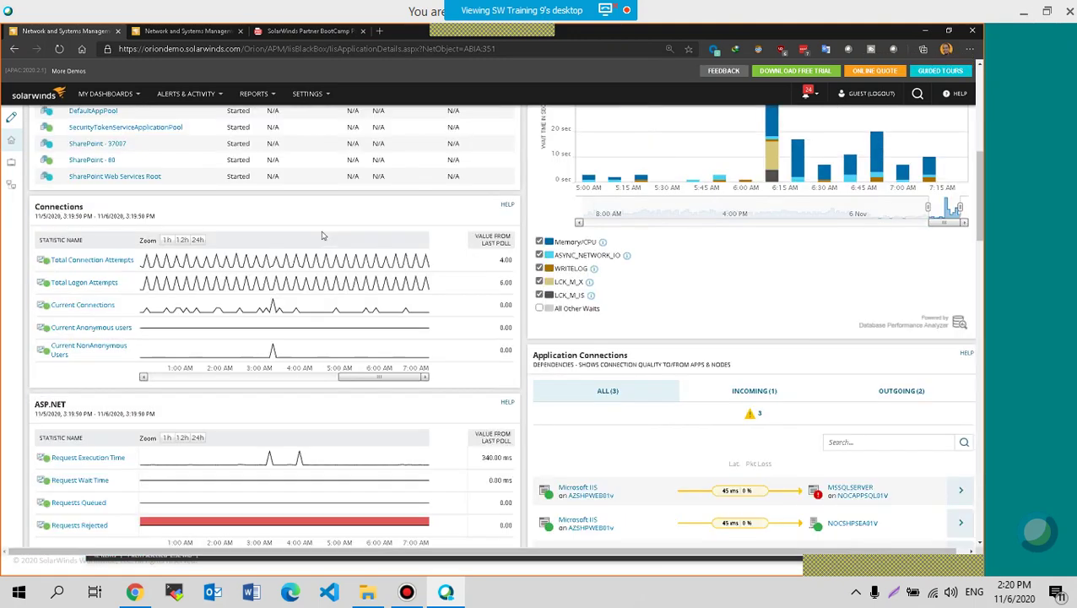
pyautogui.scroll(1, 385, 311)
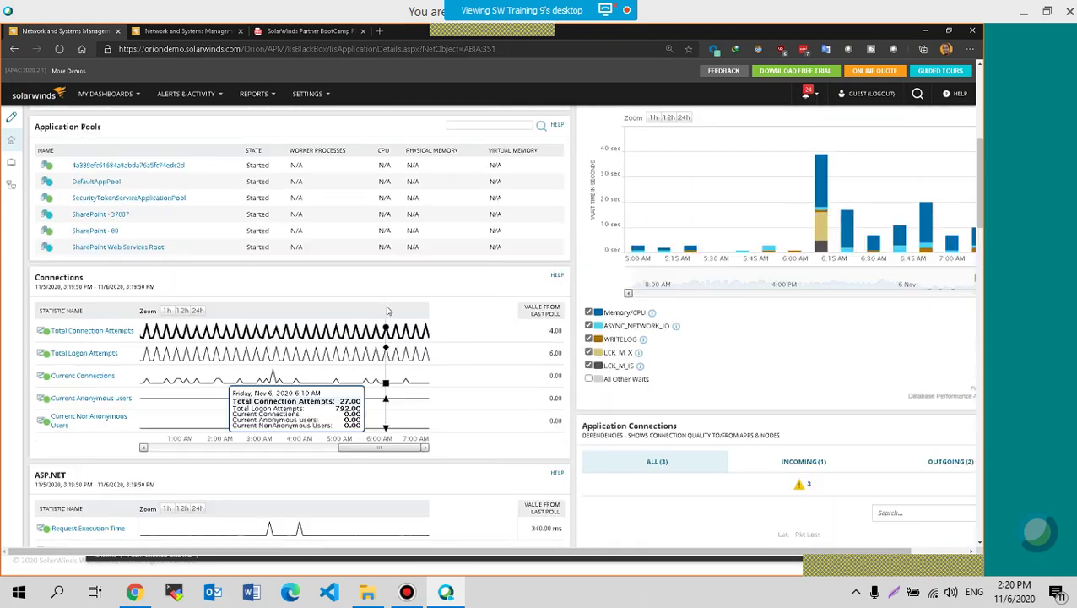
pyautogui.scroll(1, 383, 312)
# Zoom the page to 150% and scroll down through the Connections and ASP.NET charts
pyautogui.hotkey('ctrl', '+')
pyautogui.hotkey('ctrl', '+')
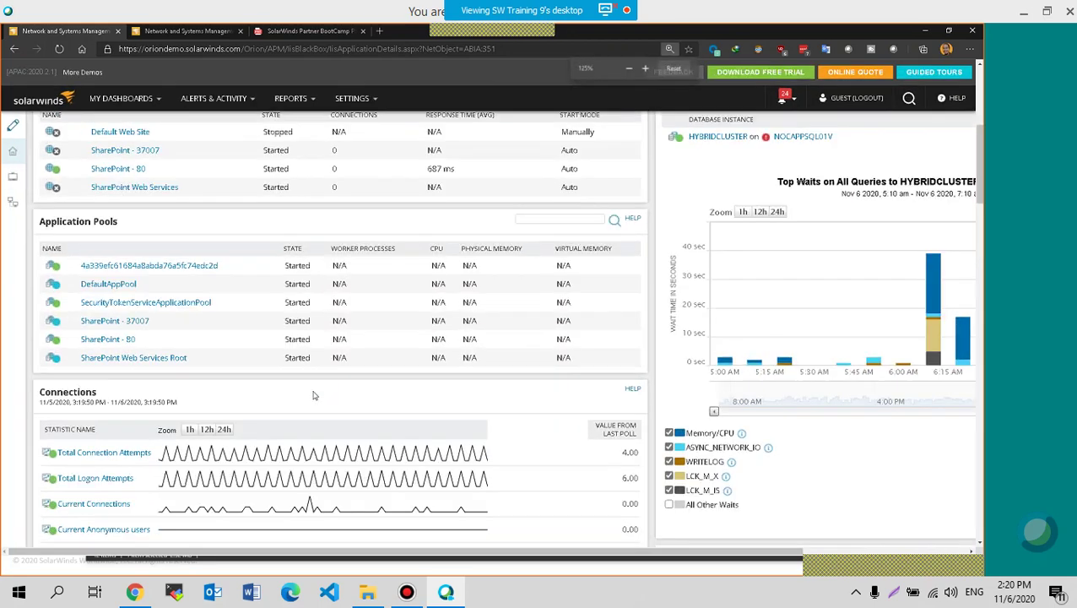
pyautogui.scroll(-3, 314, 396)
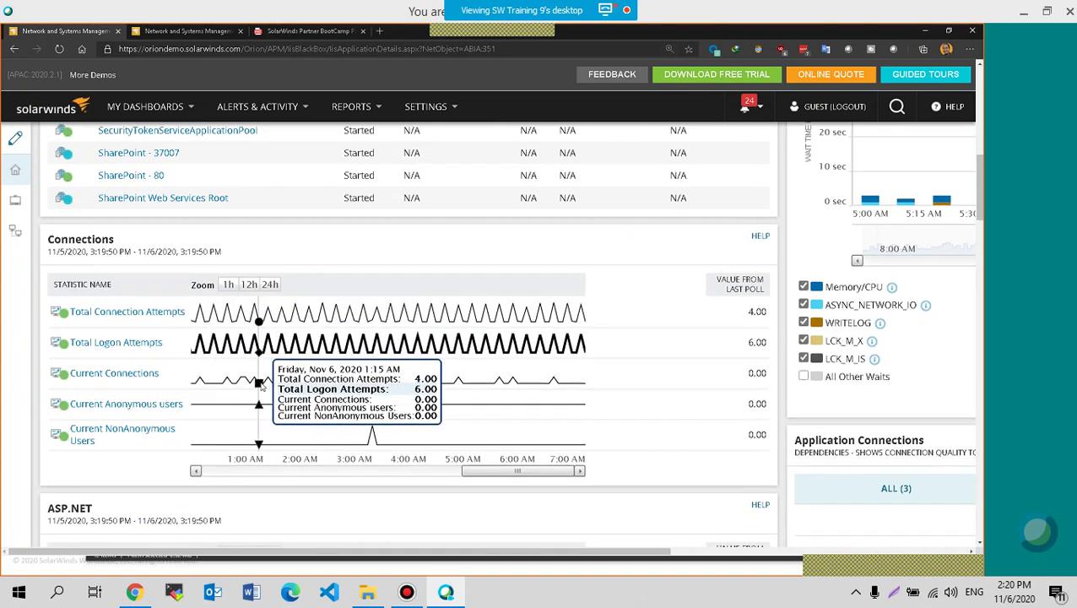
pyautogui.scroll(-3, 257, 381)
pyautogui.scroll(-1, 261, 386)
pyautogui.scroll(-3, 385, 270)
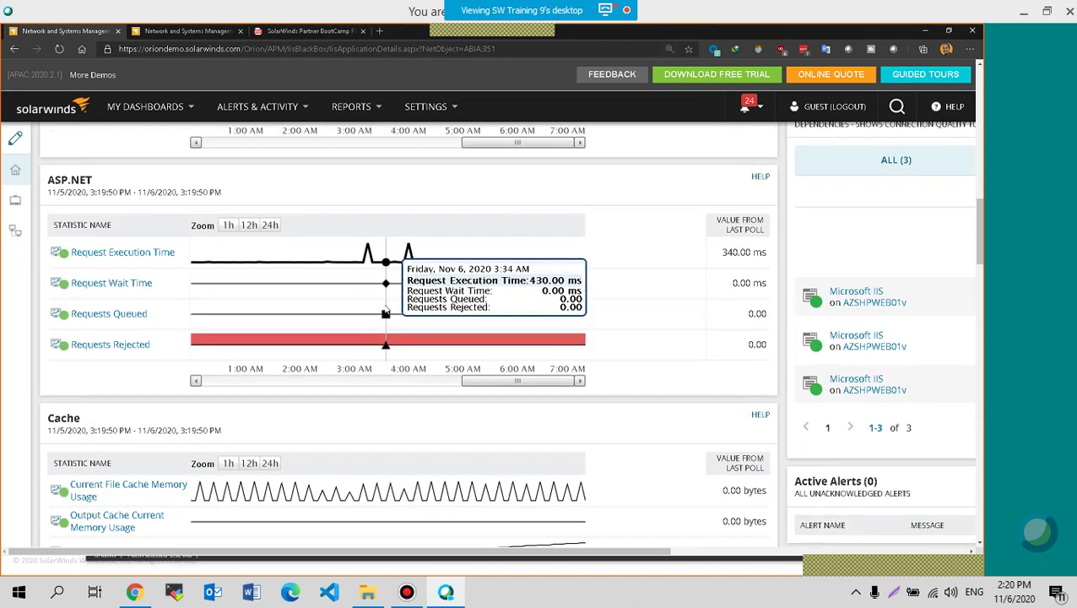
pyautogui.scroll(-5, 226, 307)
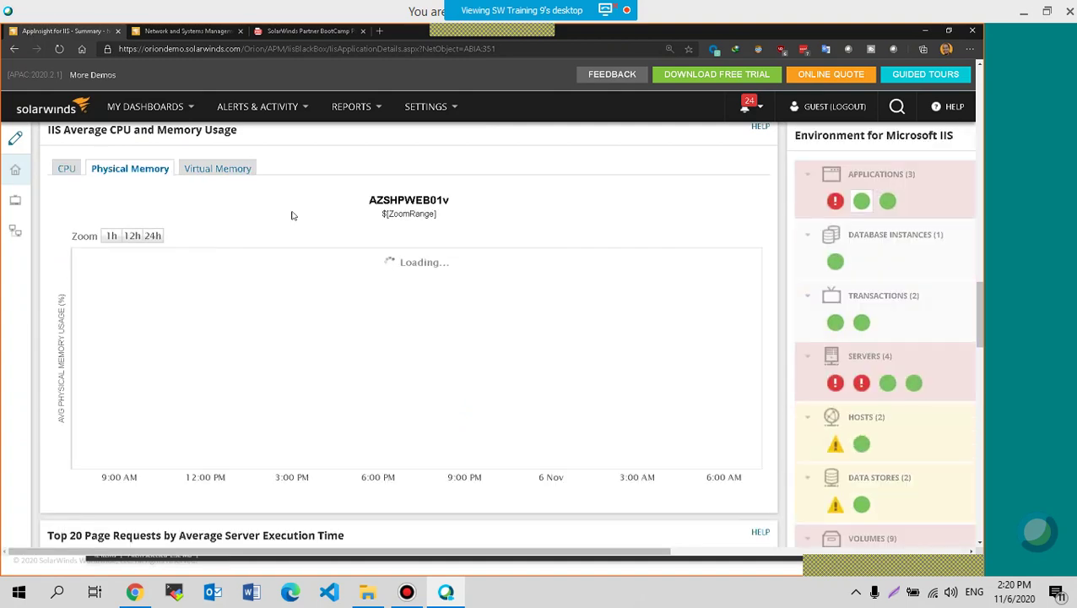
pyautogui.scroll(-3, 229, 378)
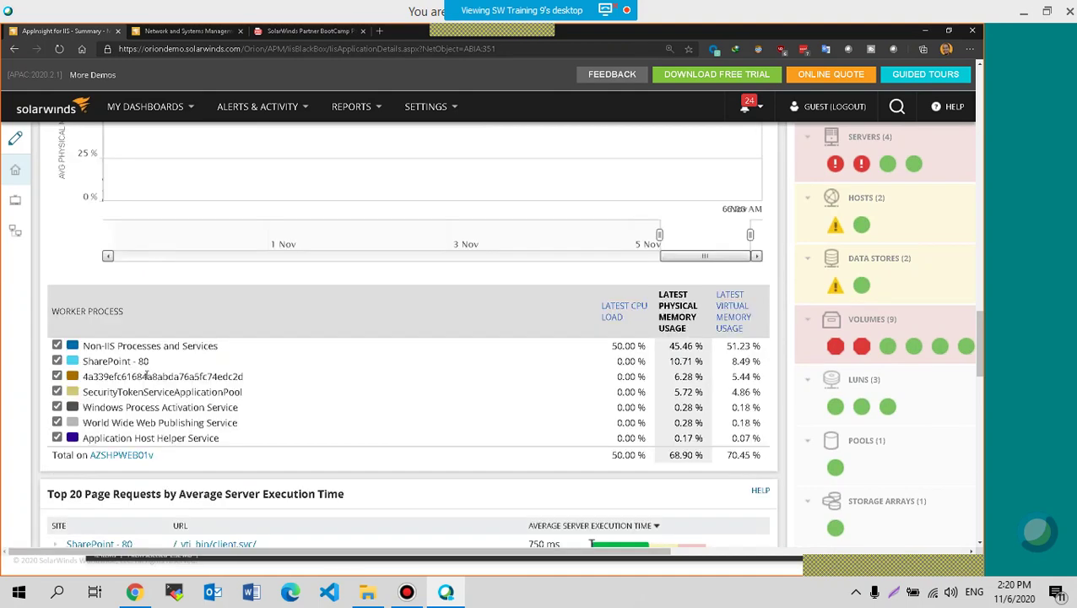
pyautogui.scroll(-1, 217, 419)
pyautogui.scroll(-3, 218, 419)
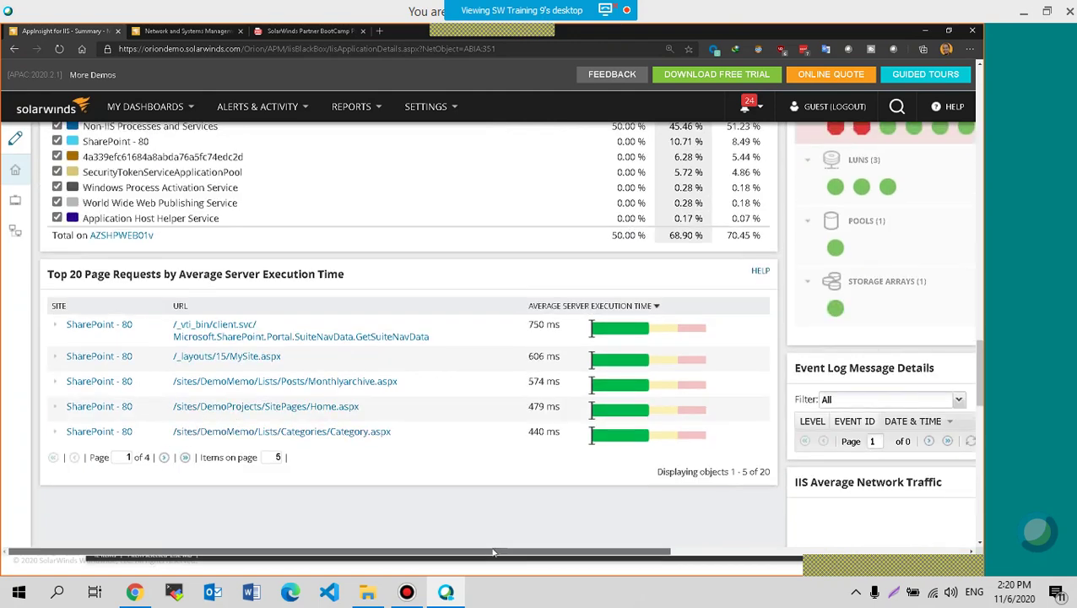
pyautogui.moveTo(486, 553); pyautogui.dragTo(433, 562)
pyautogui.moveTo(401, 565); pyautogui.dragTo(800, 559)
pyautogui.scroll(15, 769, 533)
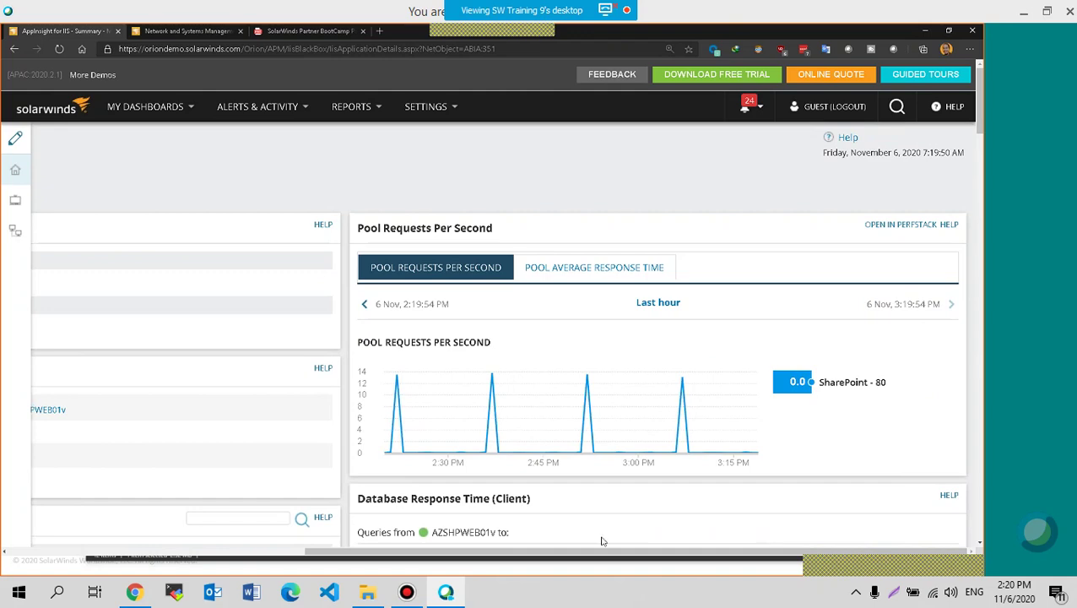
pyautogui.scroll(-2, 581, 443)
pyautogui.scroll(-3, 582, 443)
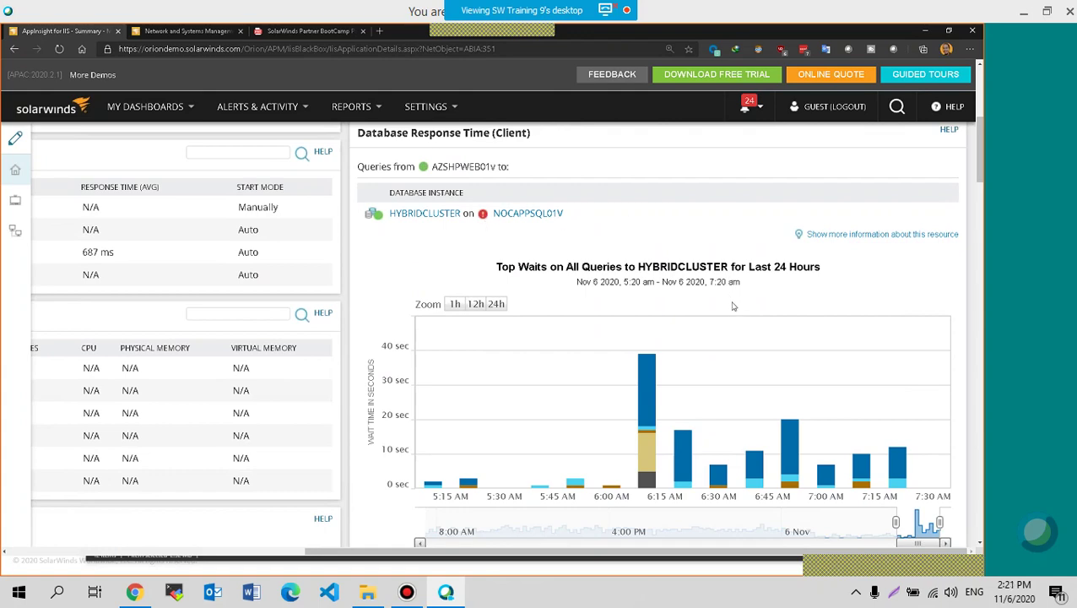
pyautogui.scroll(-2, 626, 335)
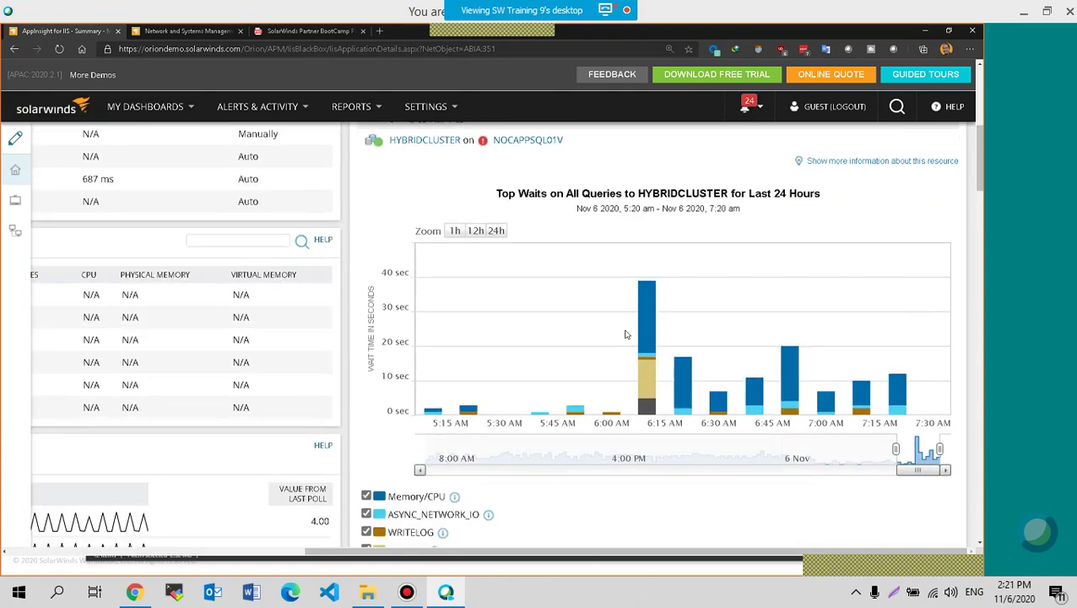
pyautogui.scroll(2, 626, 336)
pyautogui.scroll(-7, 626, 336)
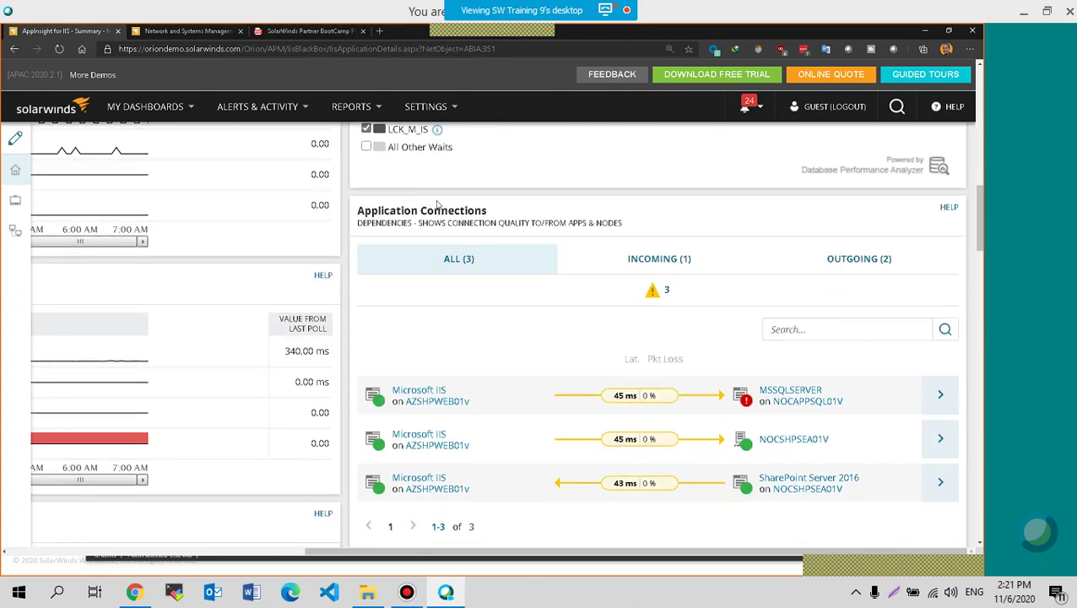
pyautogui.tripleClick(440, 221)
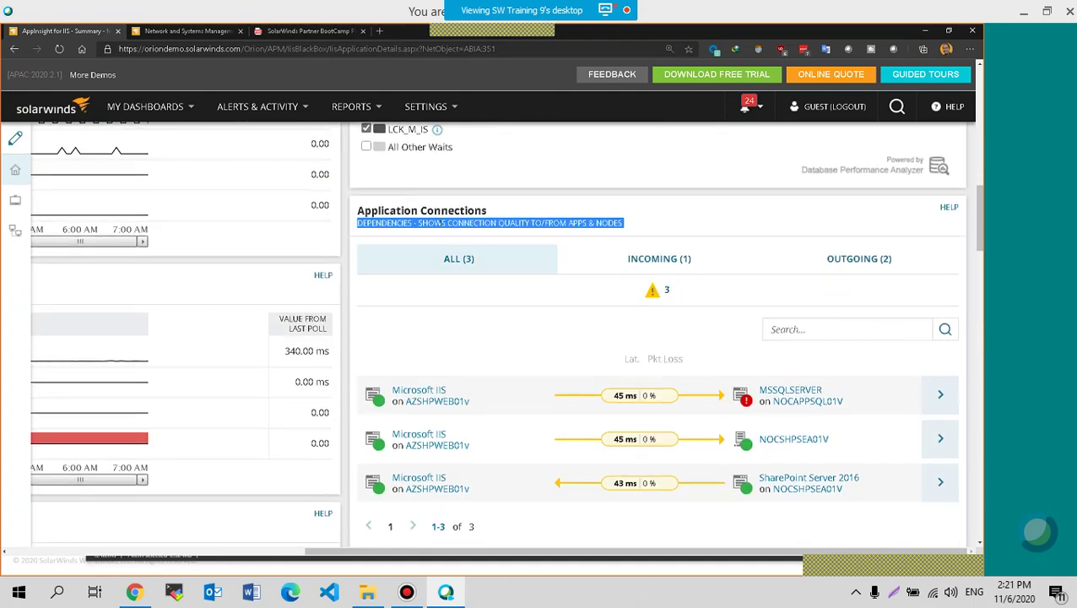
pyautogui.scroll(-4, 440, 233)
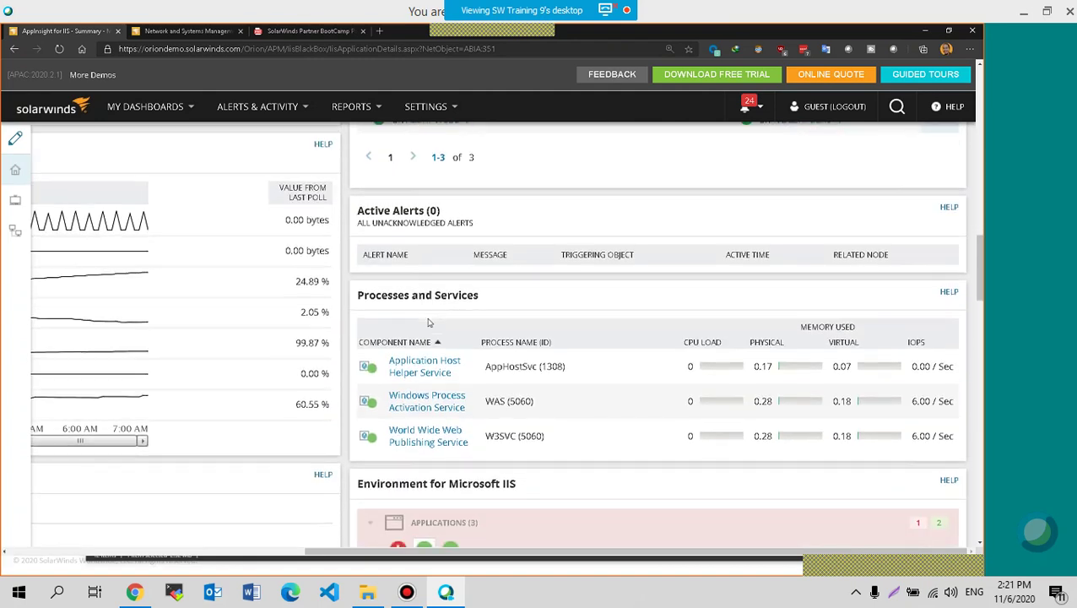
pyautogui.scroll(-3, 428, 323)
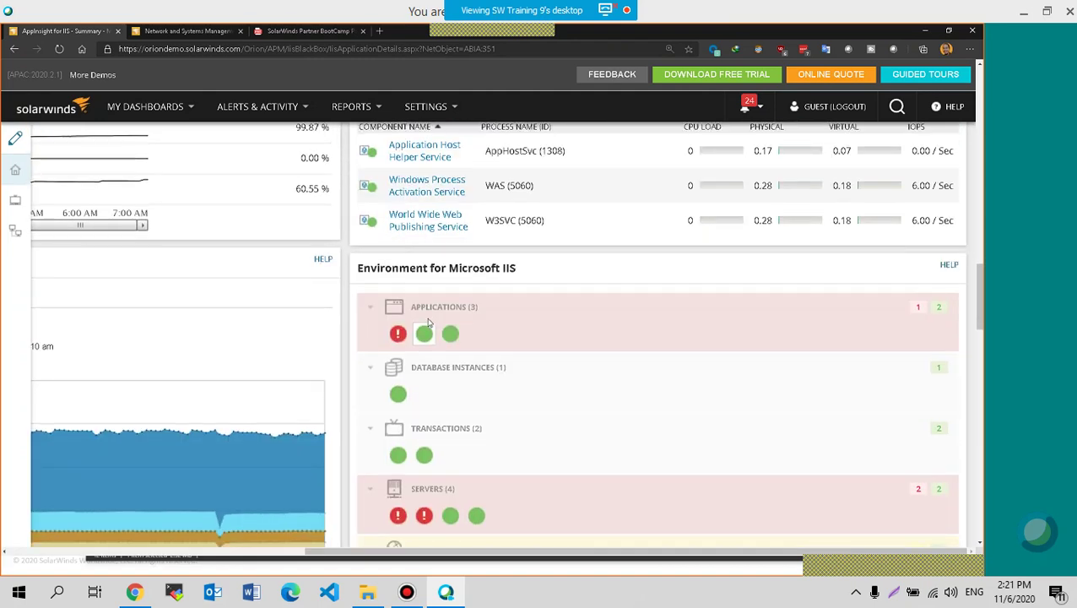
pyautogui.scroll(-8, 428, 322)
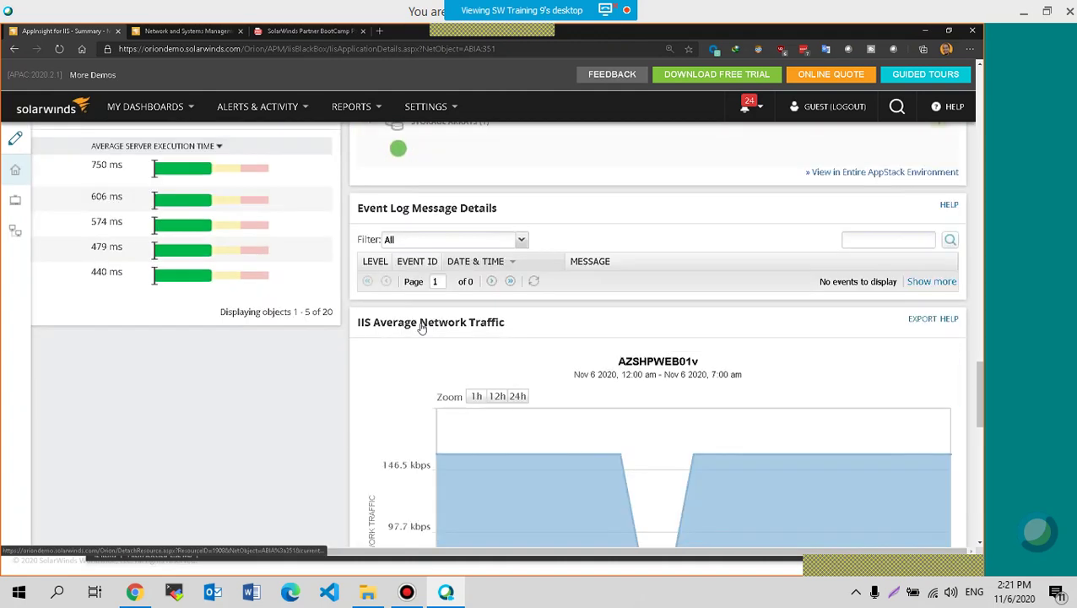
pyautogui.scroll(-7, 417, 346)
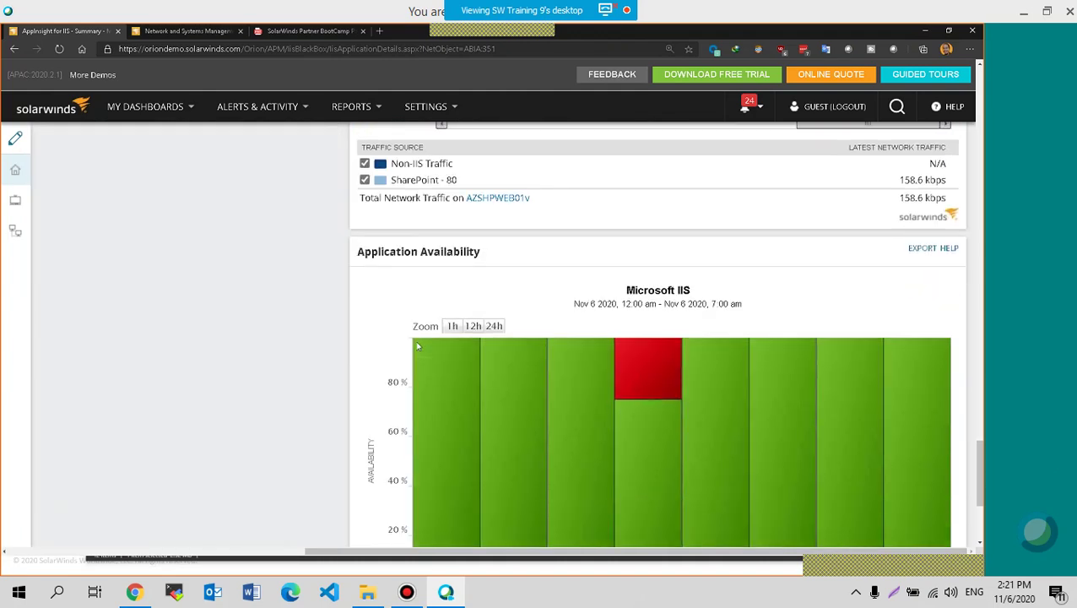
pyautogui.scroll(-3, 417, 346)
pyautogui.scroll(10, 472, 445)
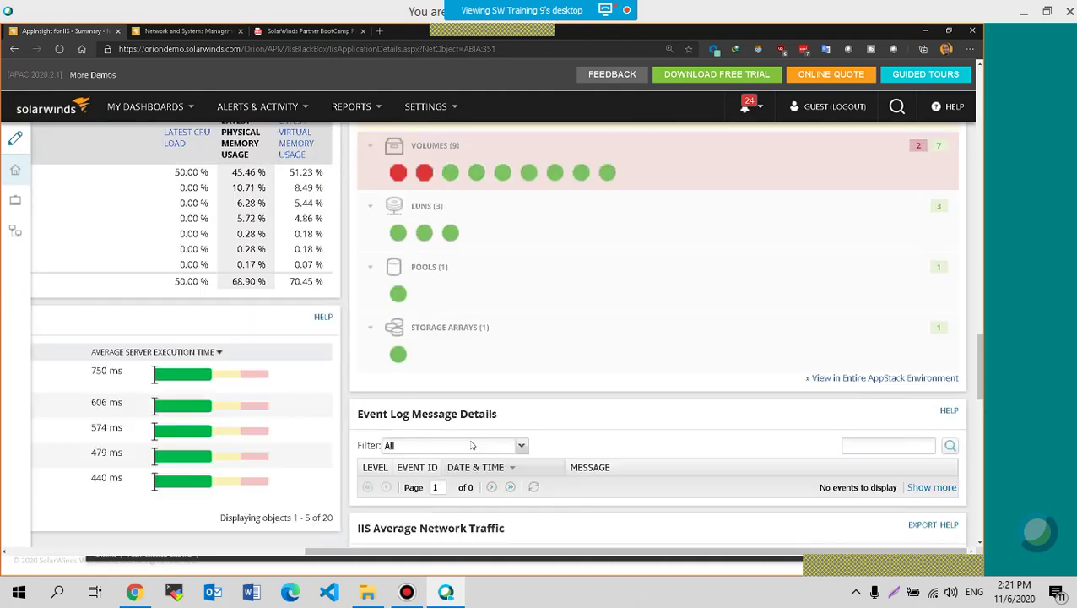
pyautogui.scroll(5, 472, 445)
pyautogui.hscroll(-5, 184, 530)
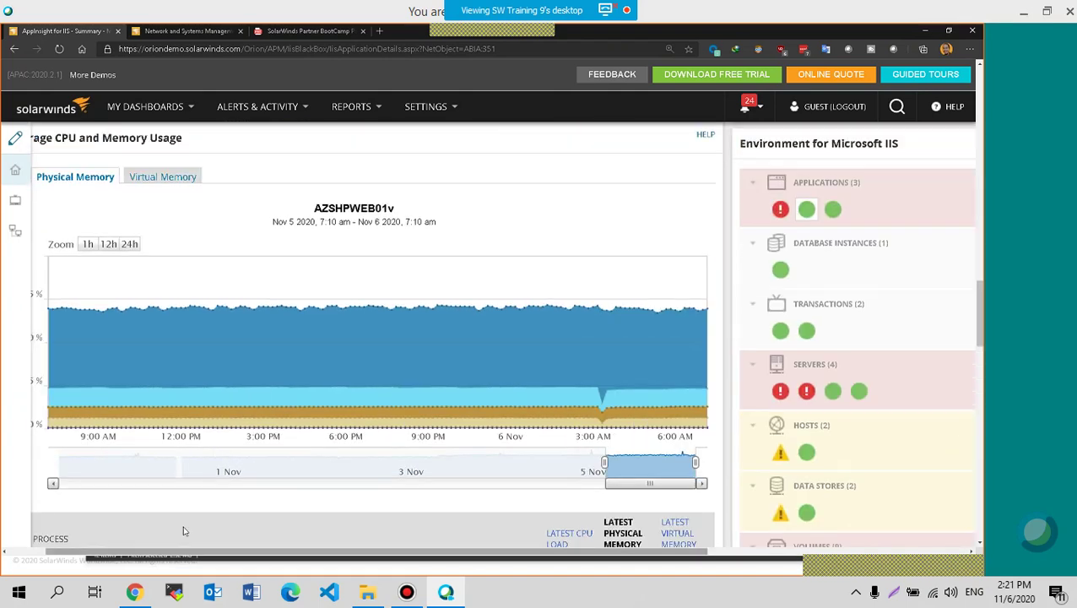
pyautogui.scroll(10, 173, 506)
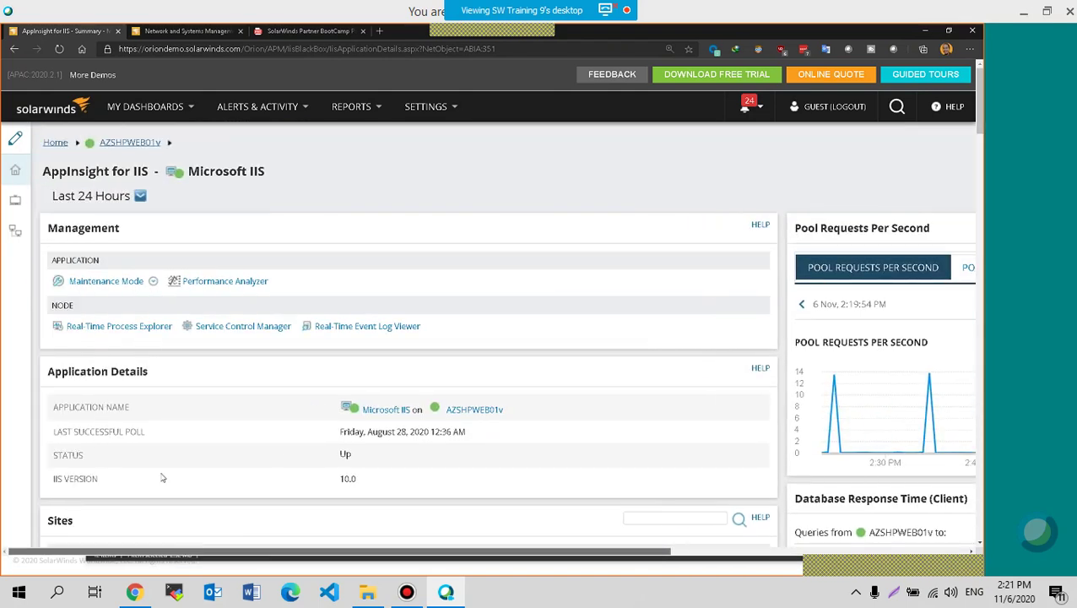
# Open the SQL Server Application Summary dashboard from My Dashboards > Applications
pyautogui.click(199, 108)
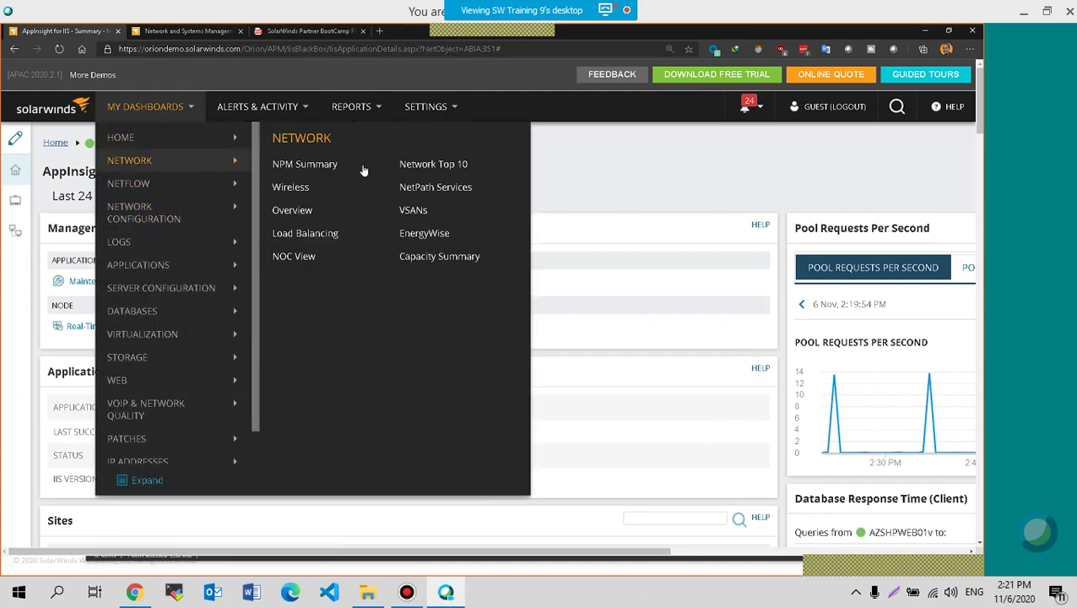
pyautogui.click(150, 110)
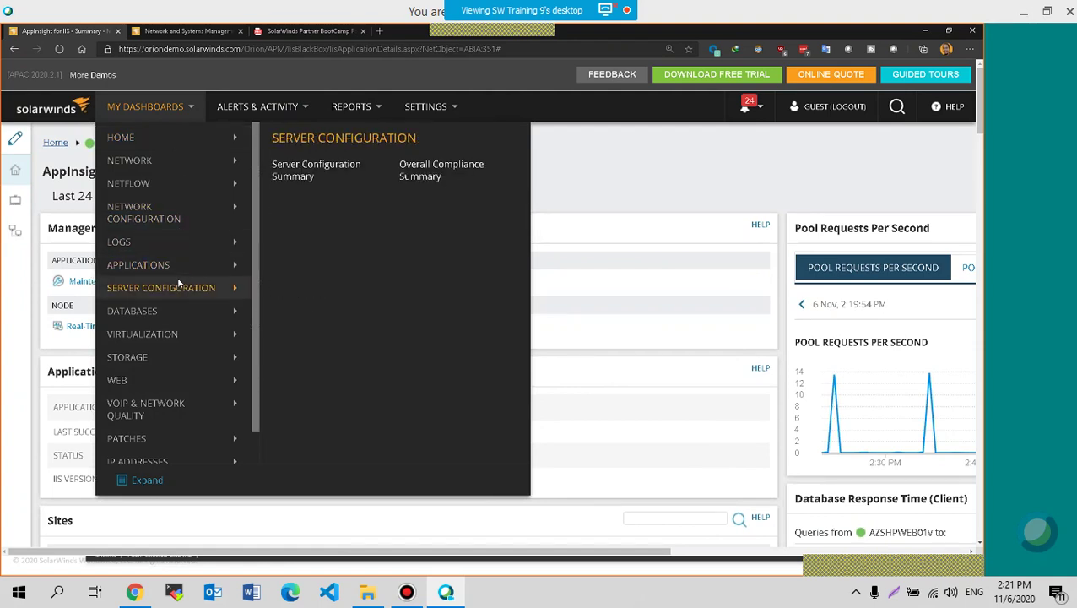
pyautogui.moveTo(187, 267)
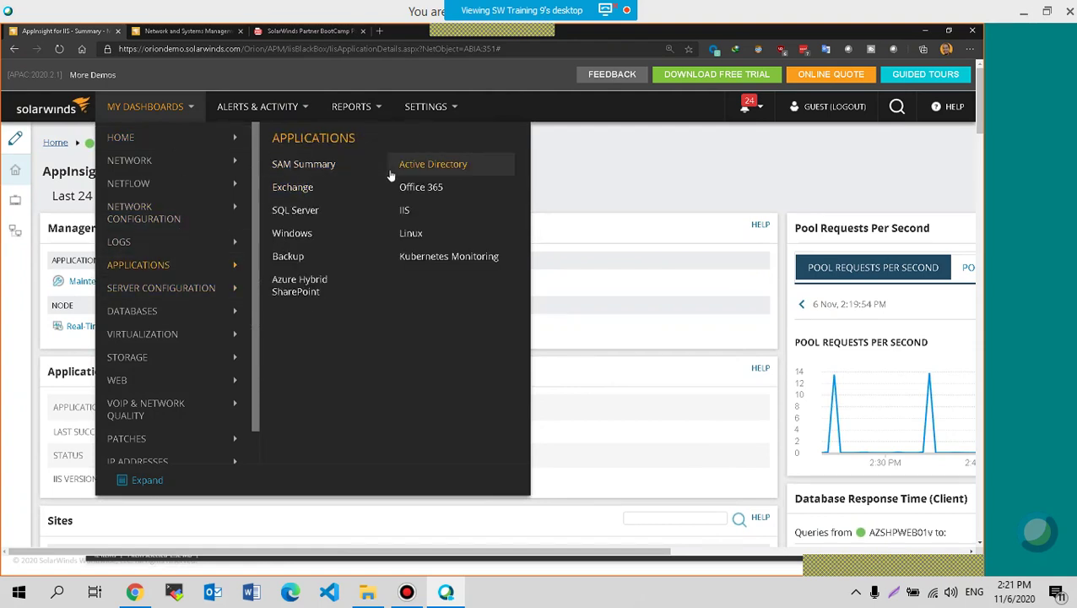
pyautogui.click(293, 211)
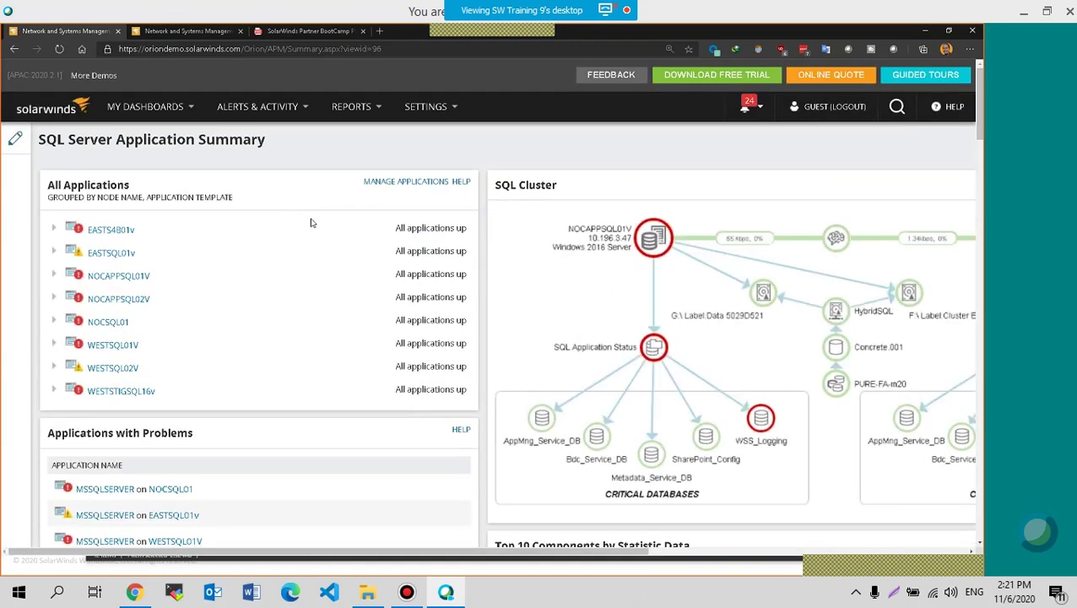
# Expand EASTS4801v > AppInsight for SQL and open the RTC instance's page
pyautogui.click(103, 230)
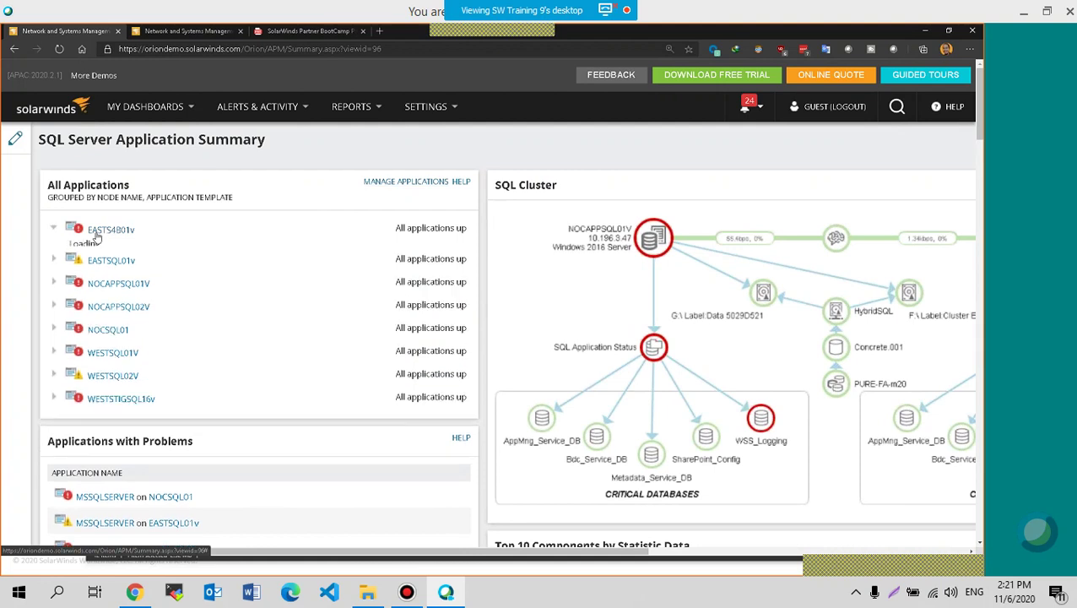
pyautogui.click(119, 250)
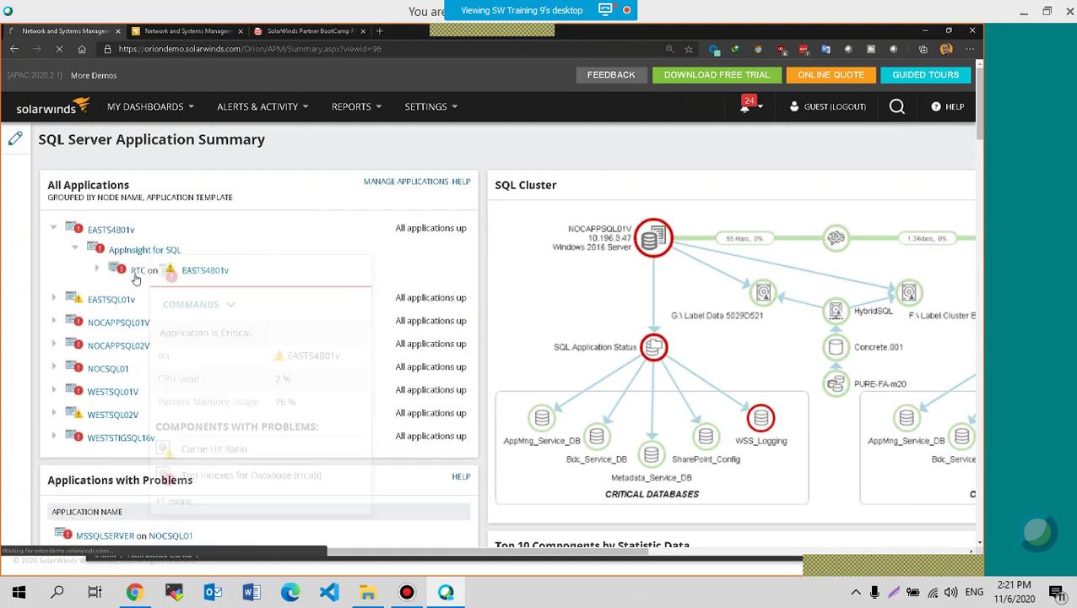
pyautogui.click(135, 278)
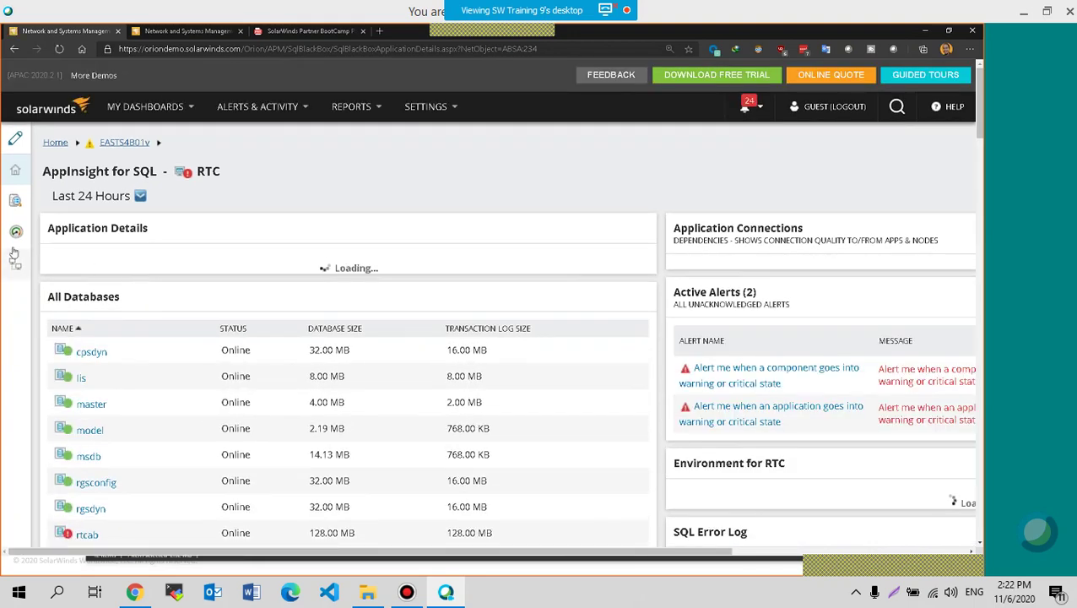
# Switch the RTC instance to DB Performance, review Database Instance Details, then return to Summary
pyautogui.moveTo(12, 251)
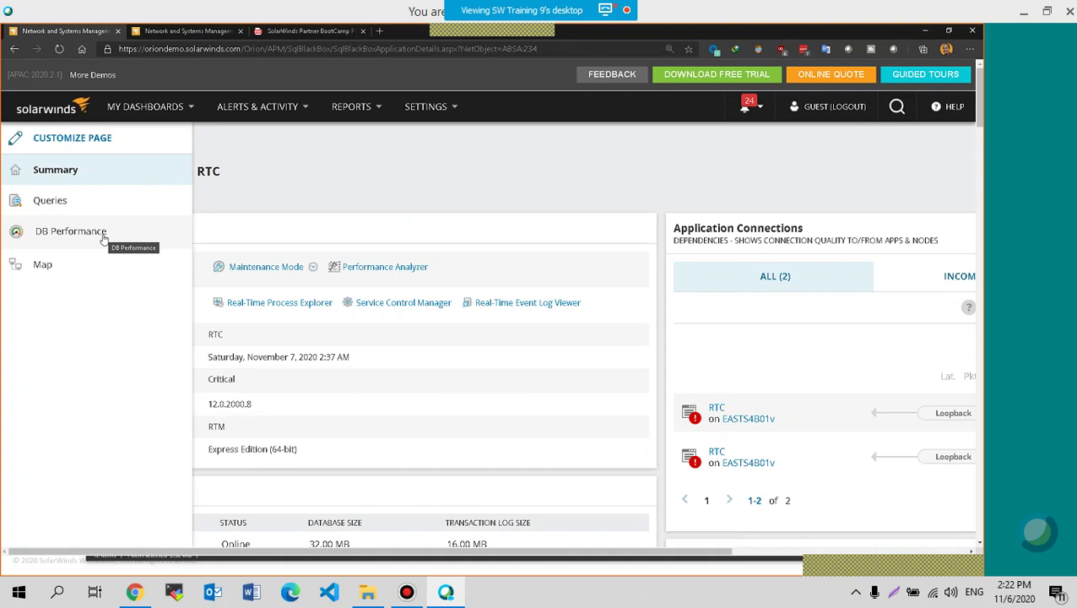
pyautogui.click(104, 240)
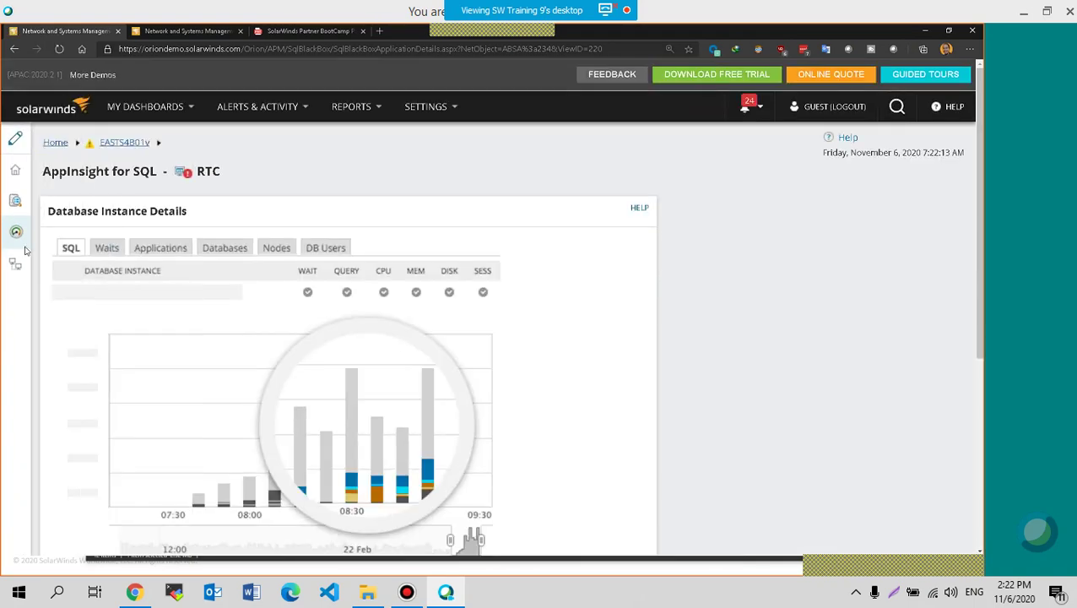
pyautogui.scroll(-4, 270, 363)
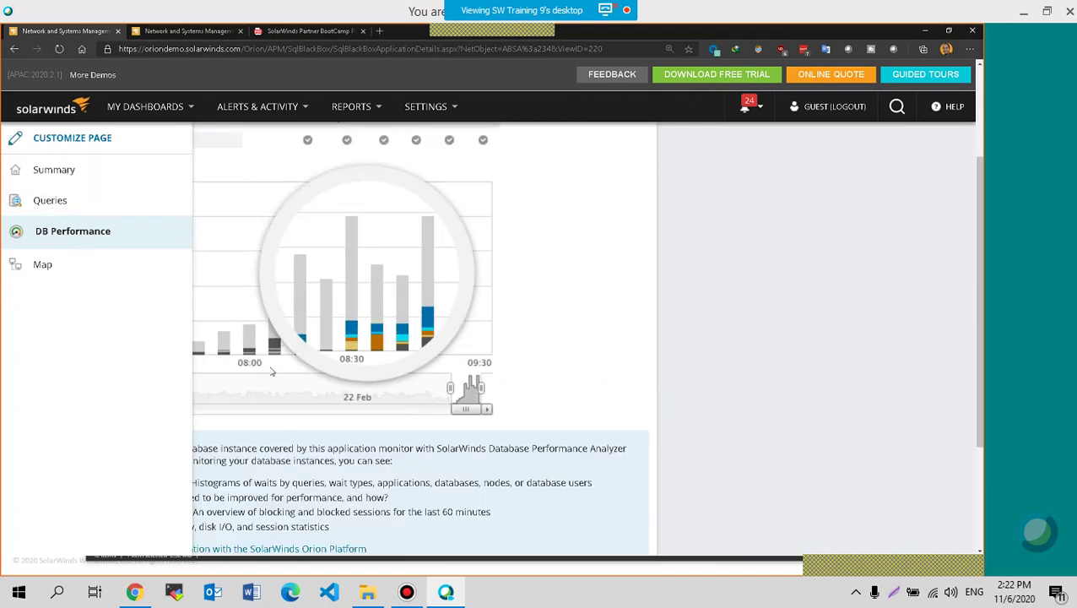
pyautogui.scroll(5, 271, 370)
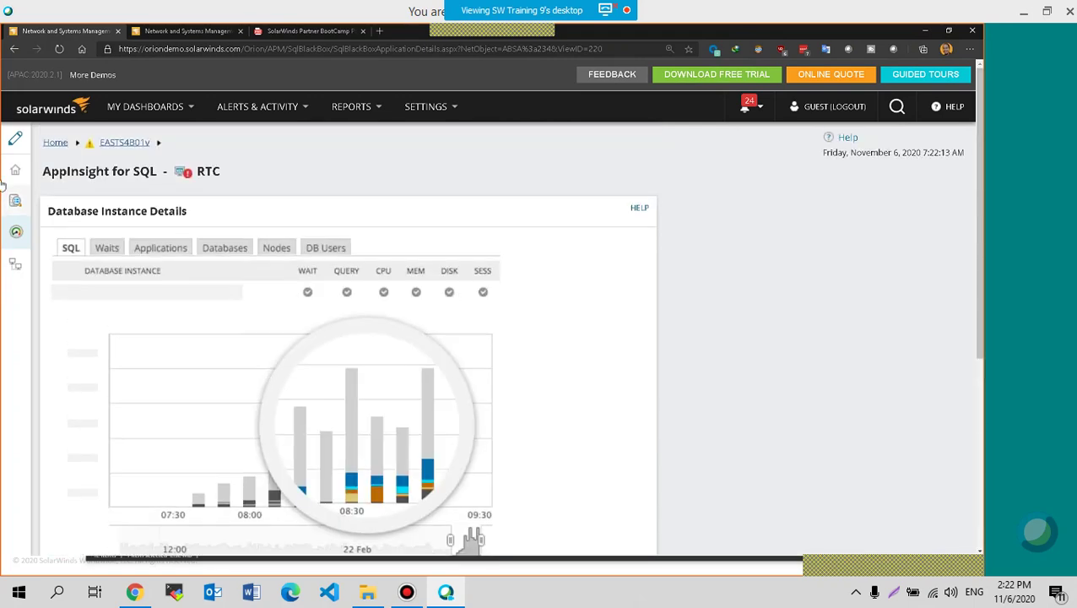
pyautogui.moveTo(16, 169)
pyautogui.scroll(-4, 325, 299)
pyautogui.scroll(4, 699, 468)
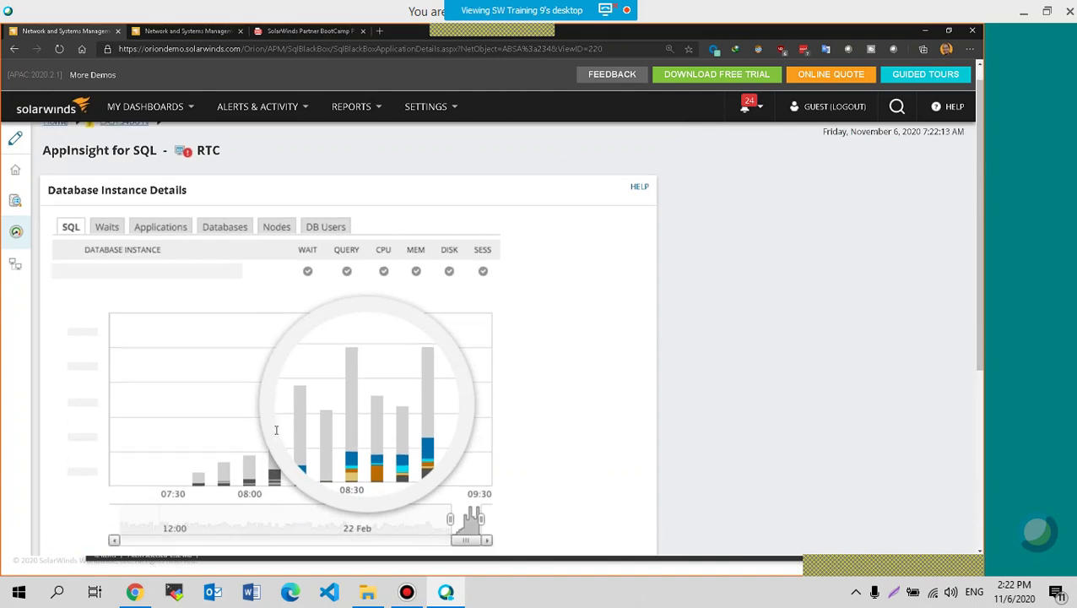
pyautogui.scroll(-4, 272, 433)
pyautogui.scroll(4, 274, 438)
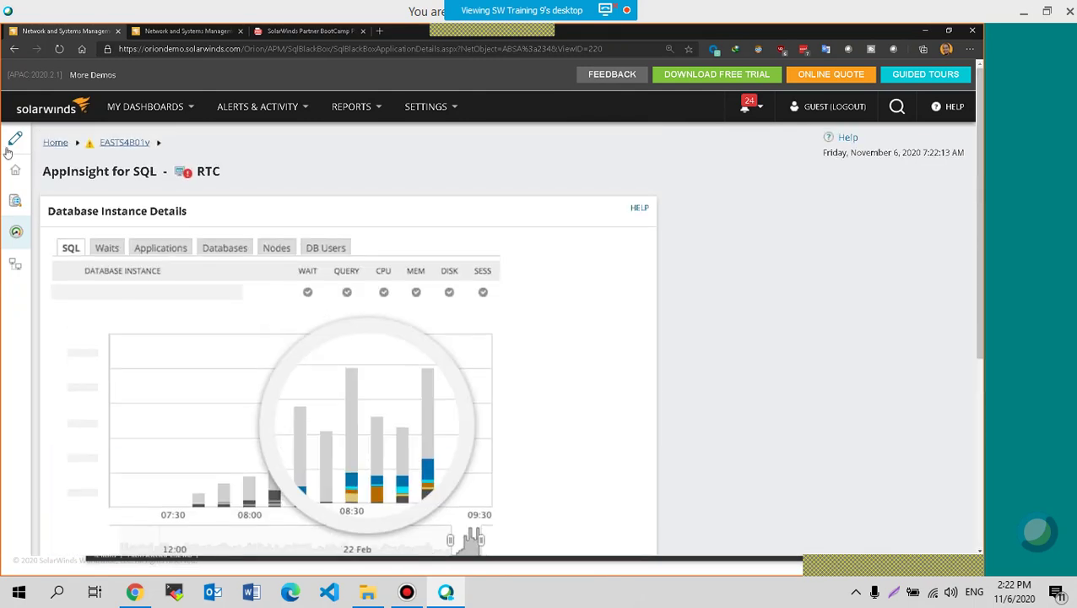
pyautogui.click(22, 171)
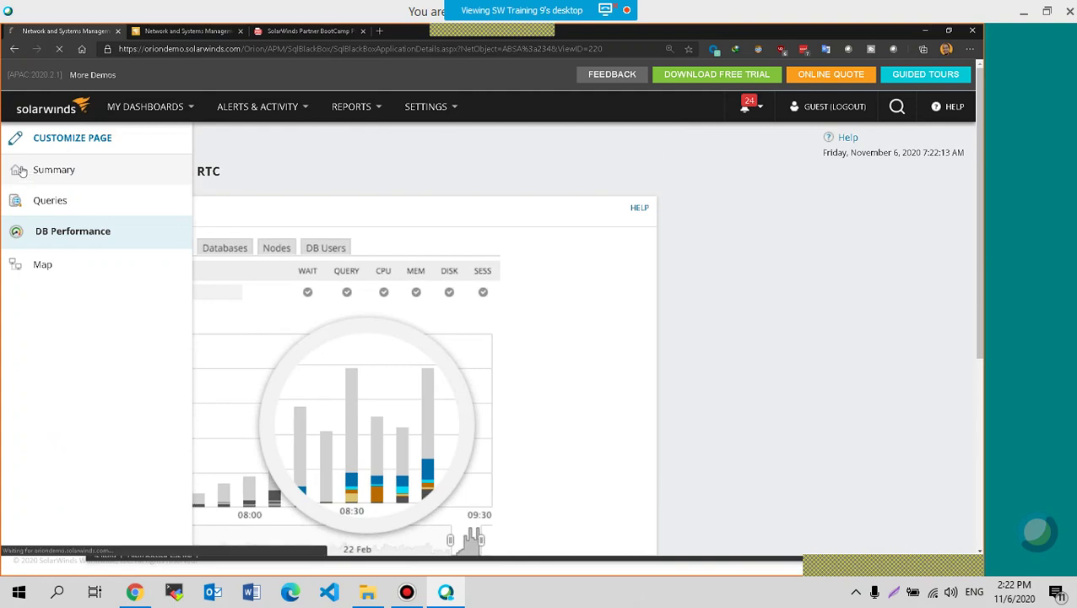
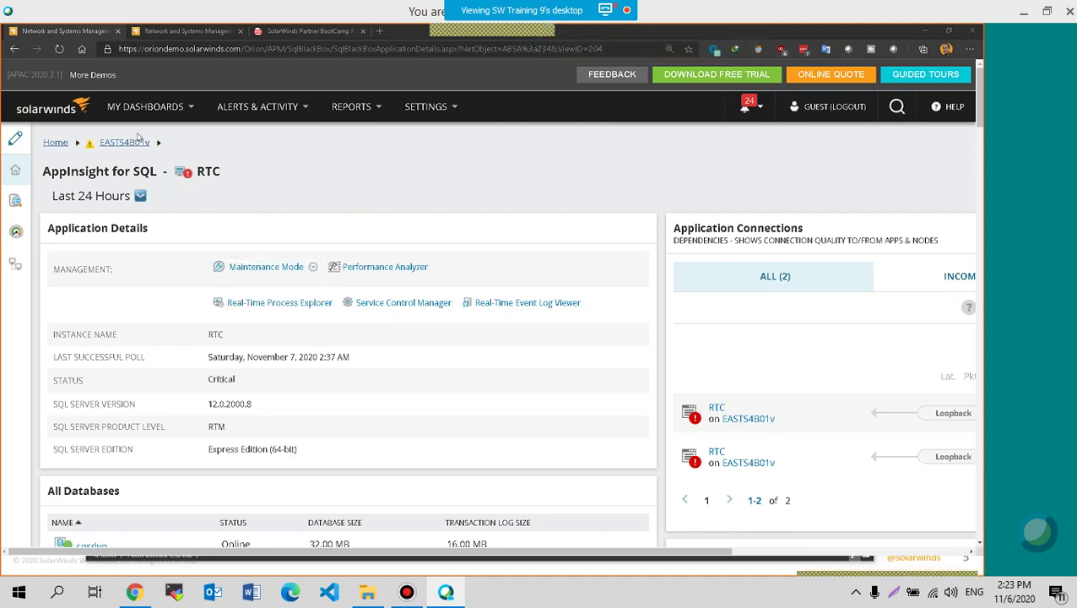
# Scroll past All Databases to the Buffer Manager, Cache and SQL Error Log panels for RTC
pyautogui.moveTo(133, 118)
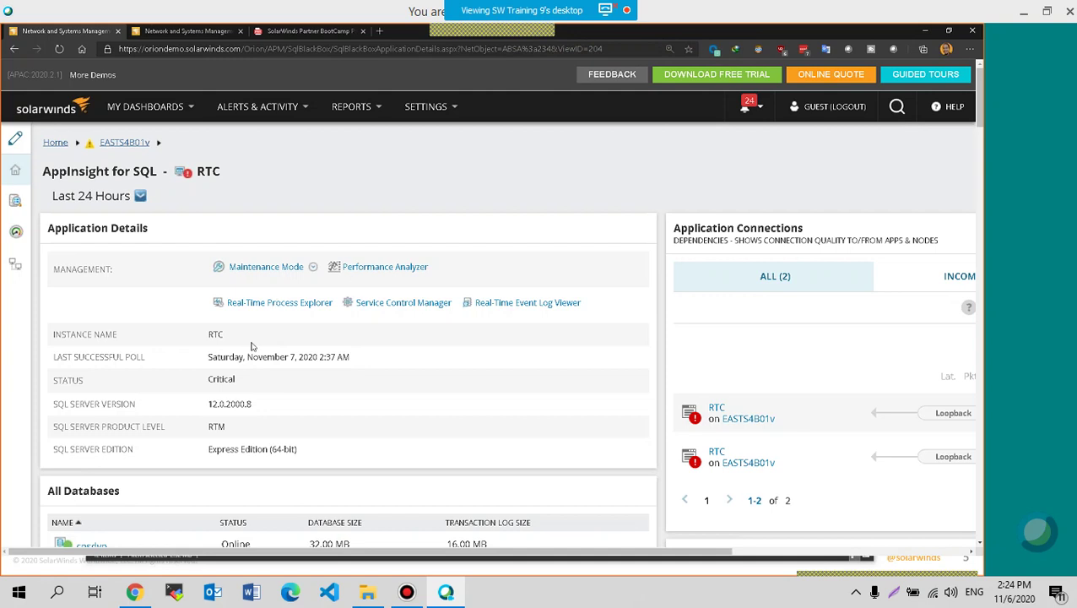
pyautogui.scroll(-3, 251, 365)
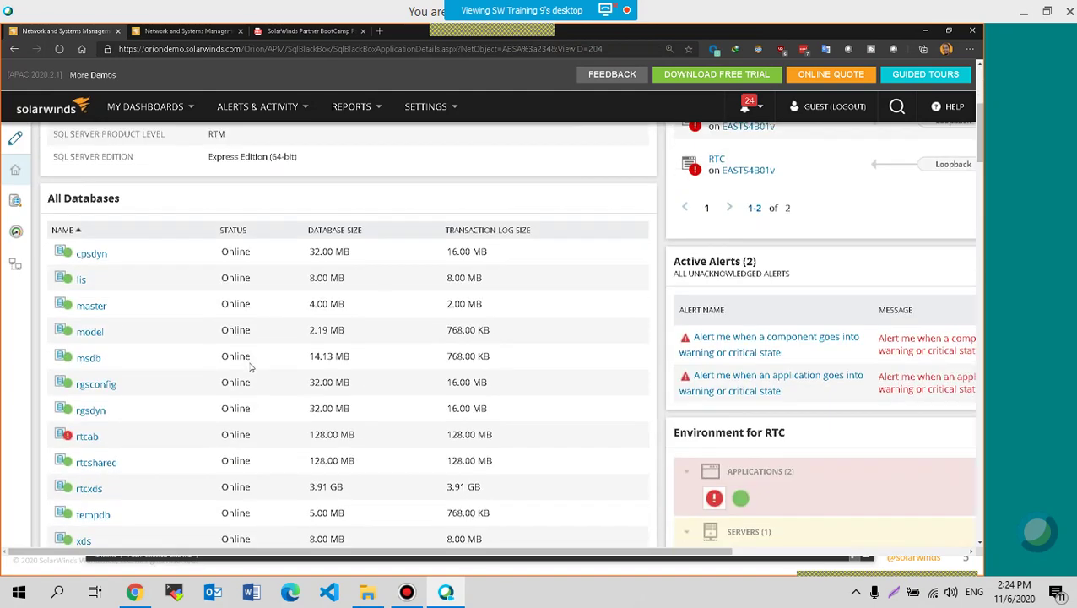
pyautogui.scroll(-1, 101, 285)
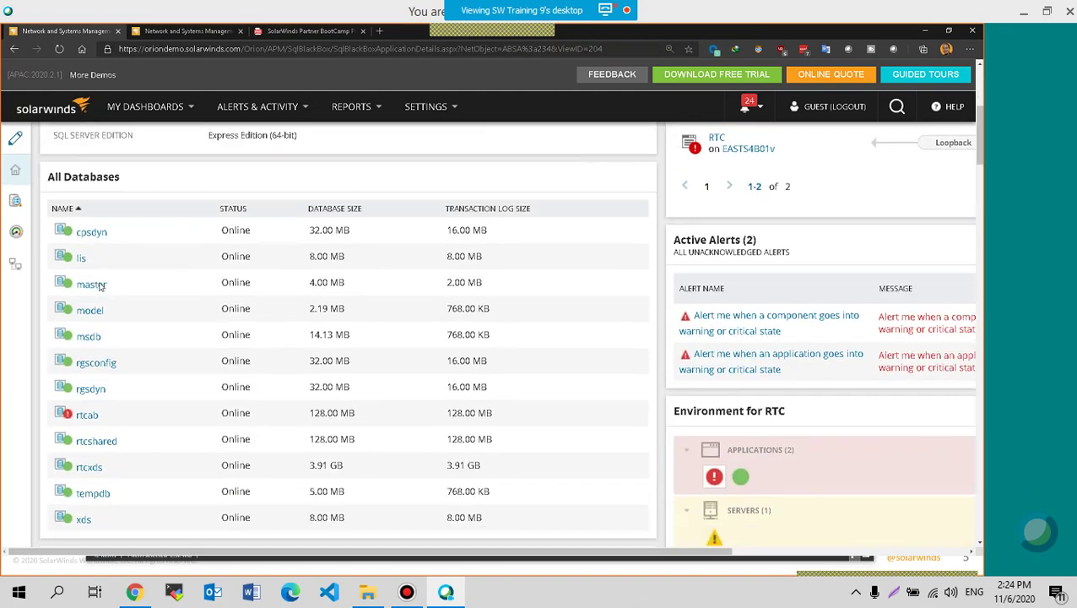
pyautogui.scroll(-5, 102, 287)
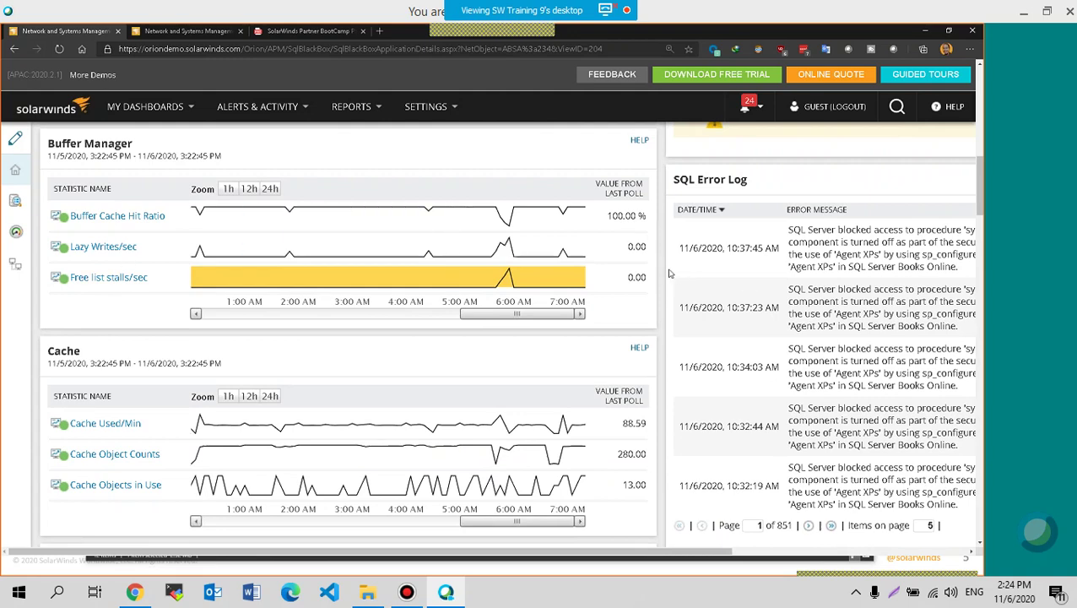
pyautogui.moveTo(662, 267)
pyautogui.moveTo(663, 267); pyautogui.dragTo(658, 295)
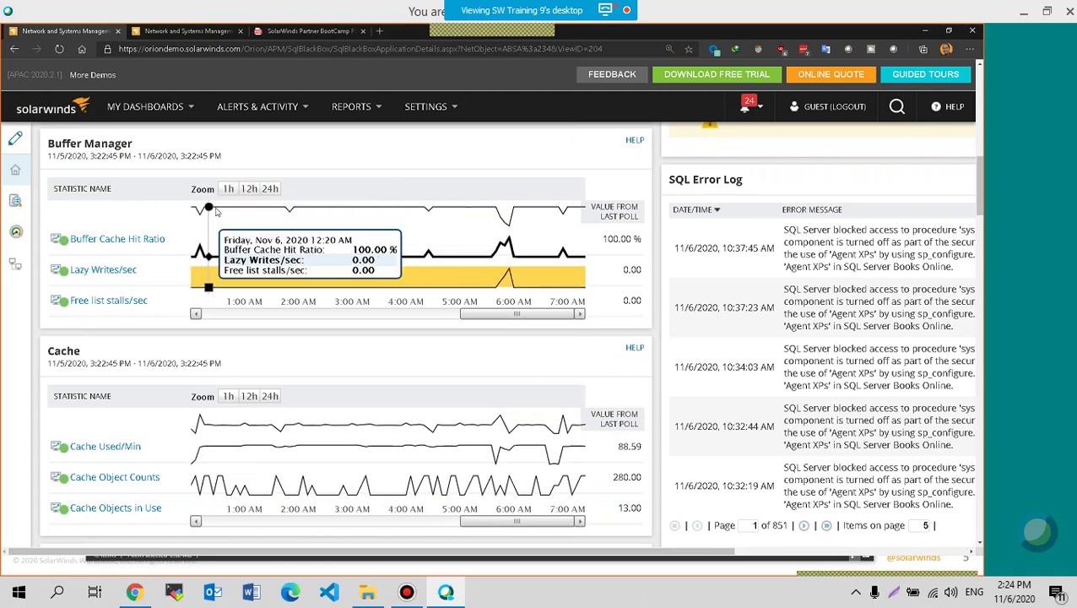
pyautogui.tripleClick(74, 240)
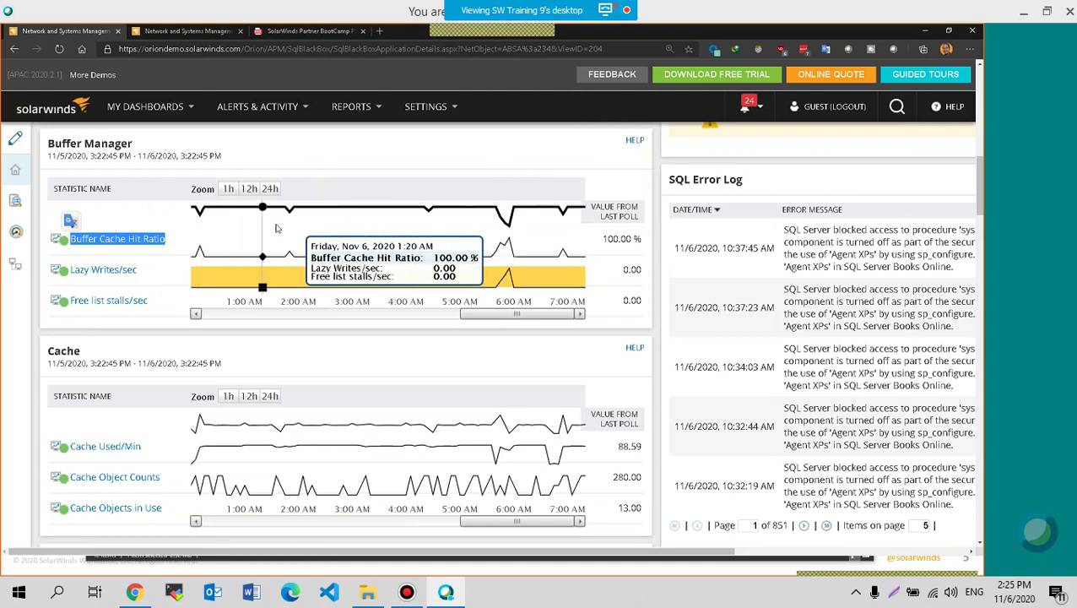
# Scroll down to the Latches and Locks panel and highlight its heading
pyautogui.scroll(-3, 131, 295)
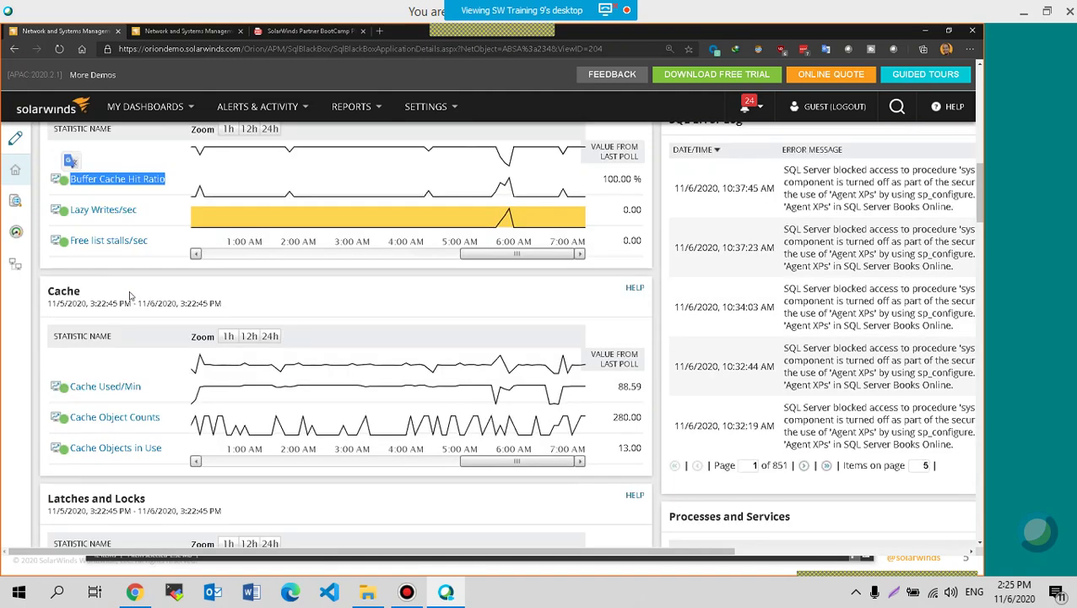
pyautogui.scroll(3, 131, 304)
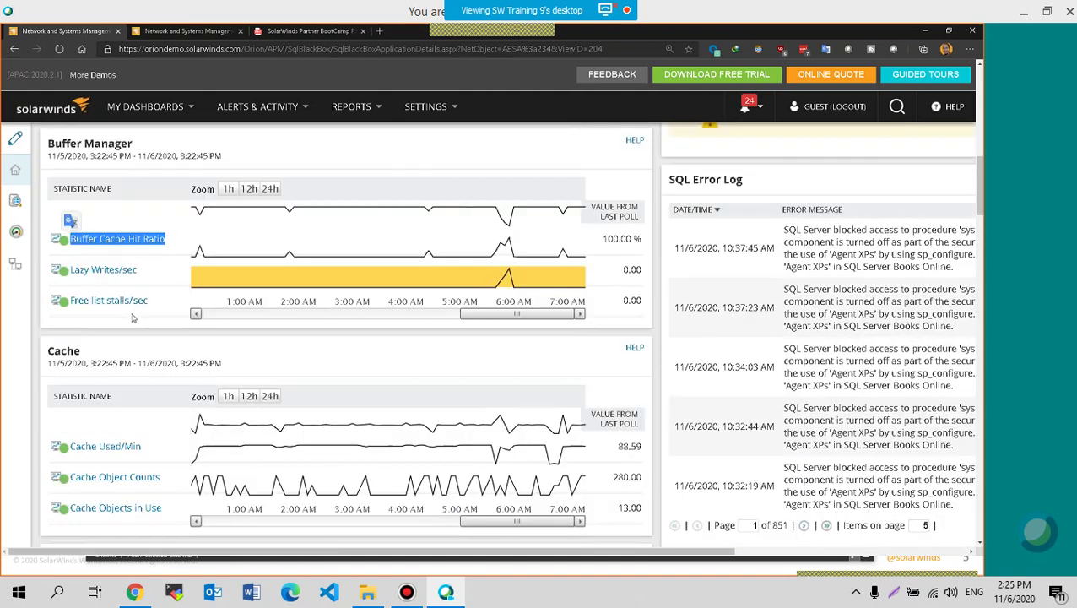
pyautogui.scroll(-3, 131, 316)
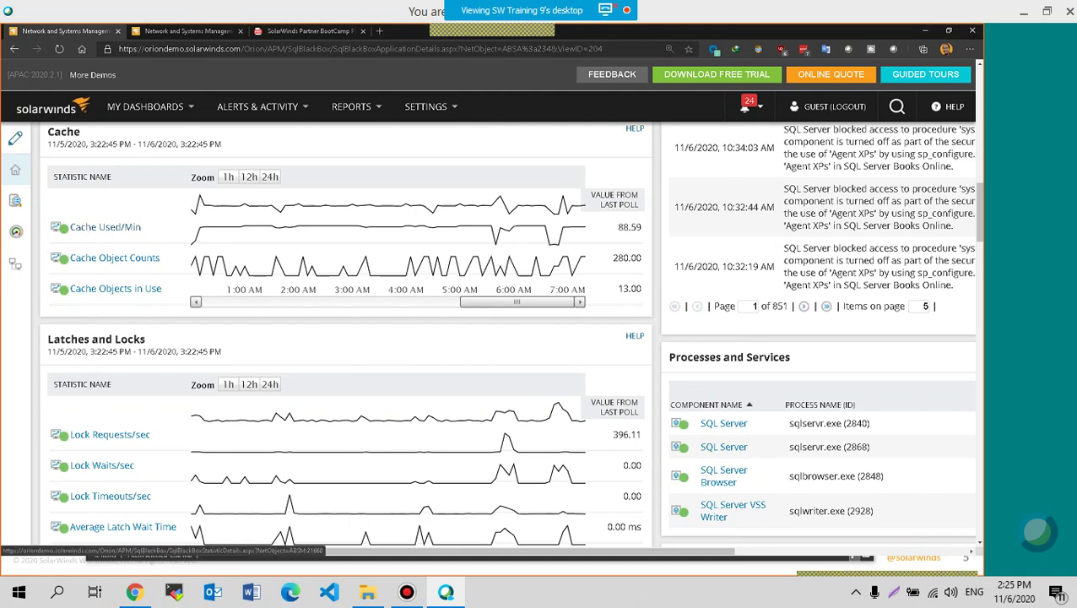
pyautogui.scroll(-2, 383, 311)
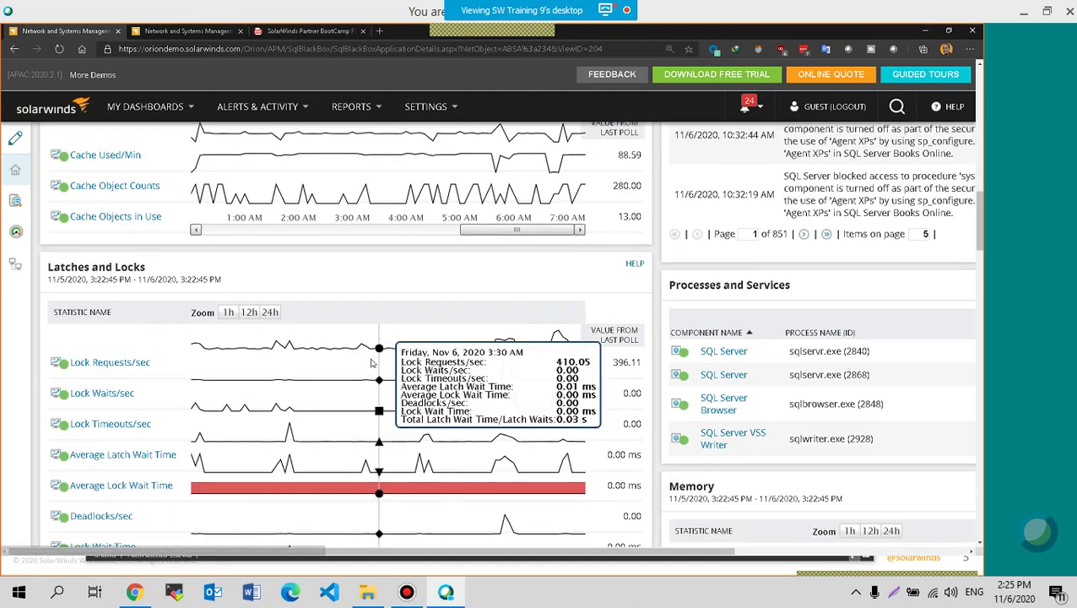
pyautogui.moveTo(164, 198); pyautogui.dragTo(47, 193)
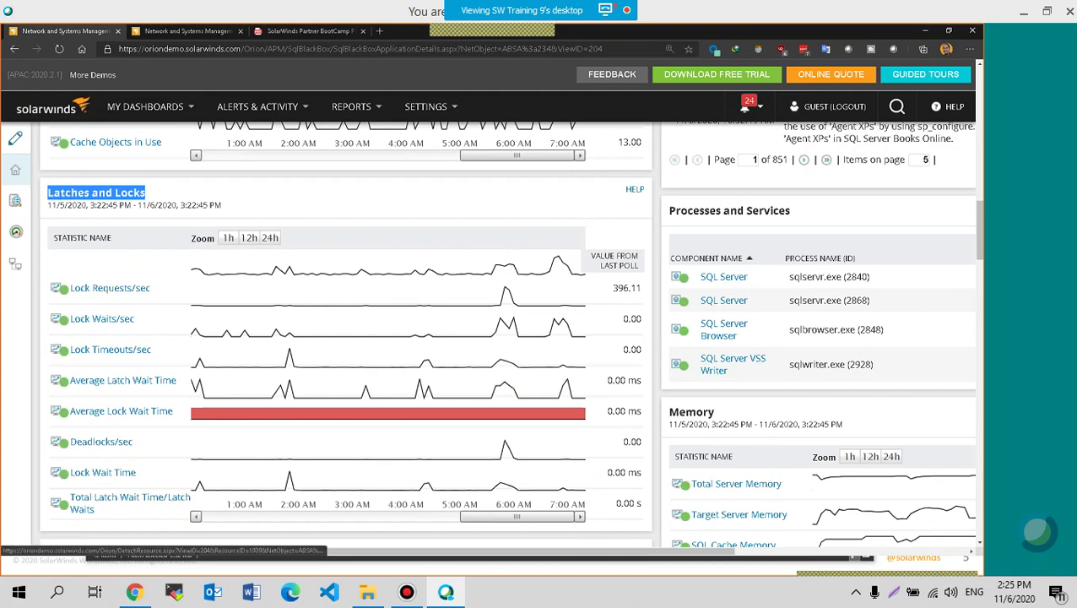
pyautogui.click(101, 215)
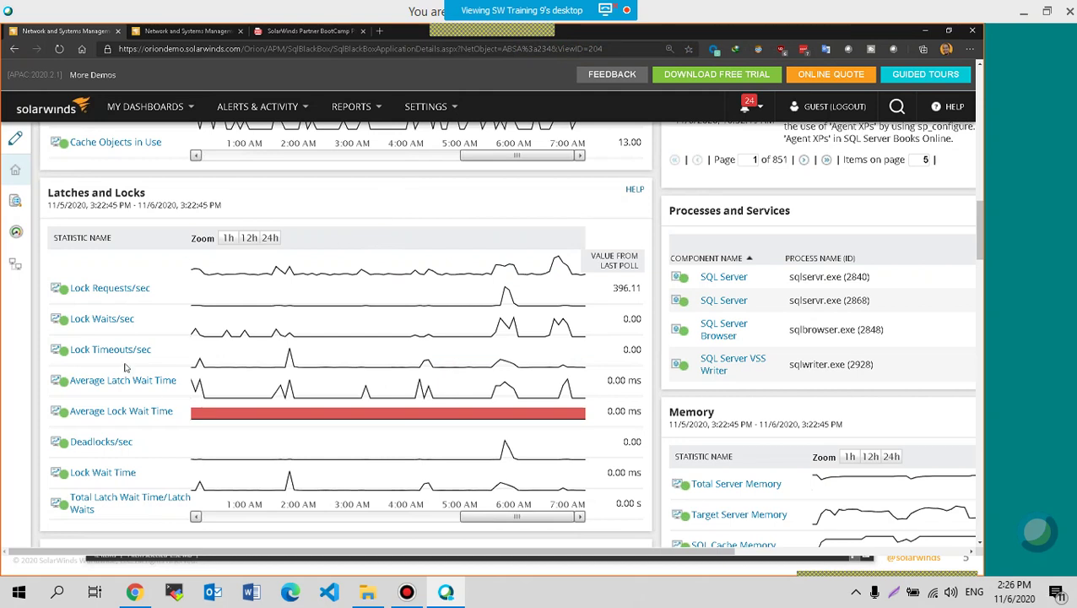
# Highlight Deadlocks/sec, then reach the SQL Server charts showing Plan Re-Use at 89.96%
pyautogui.scroll(-1, 121, 395)
pyautogui.scroll(-3, 121, 395)
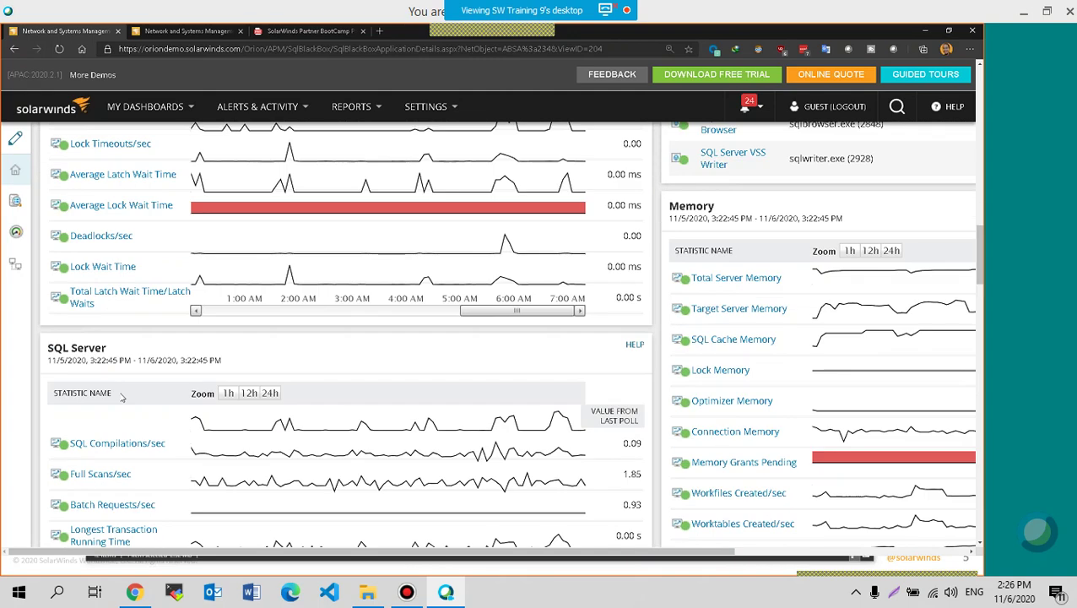
pyautogui.scroll(2, 122, 397)
pyautogui.tripleClick(203, 364)
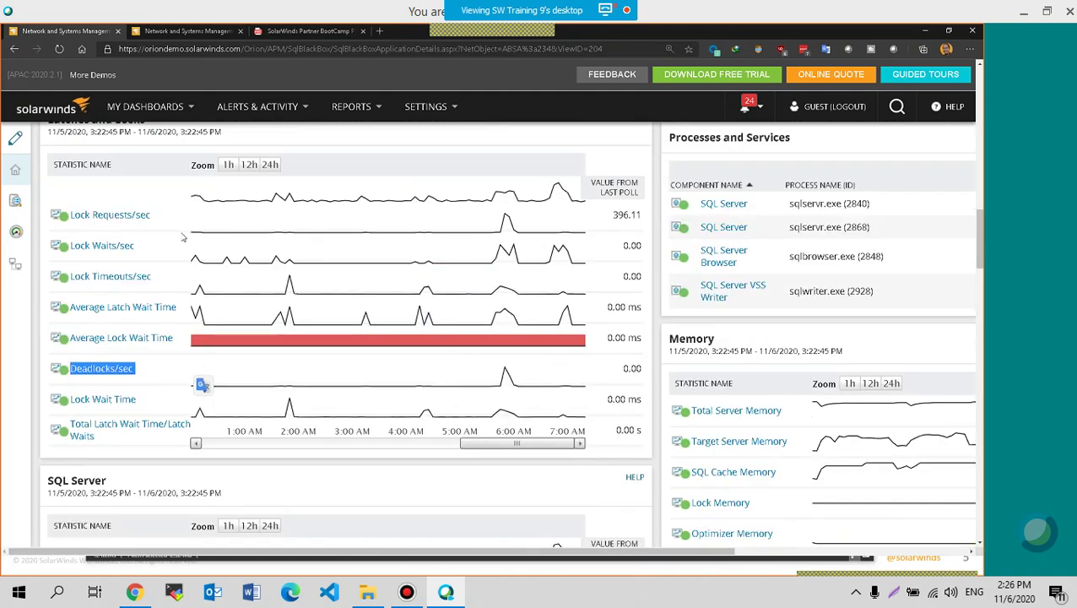
pyautogui.scroll(1, 150, 255)
pyautogui.scroll(1, 150, 256)
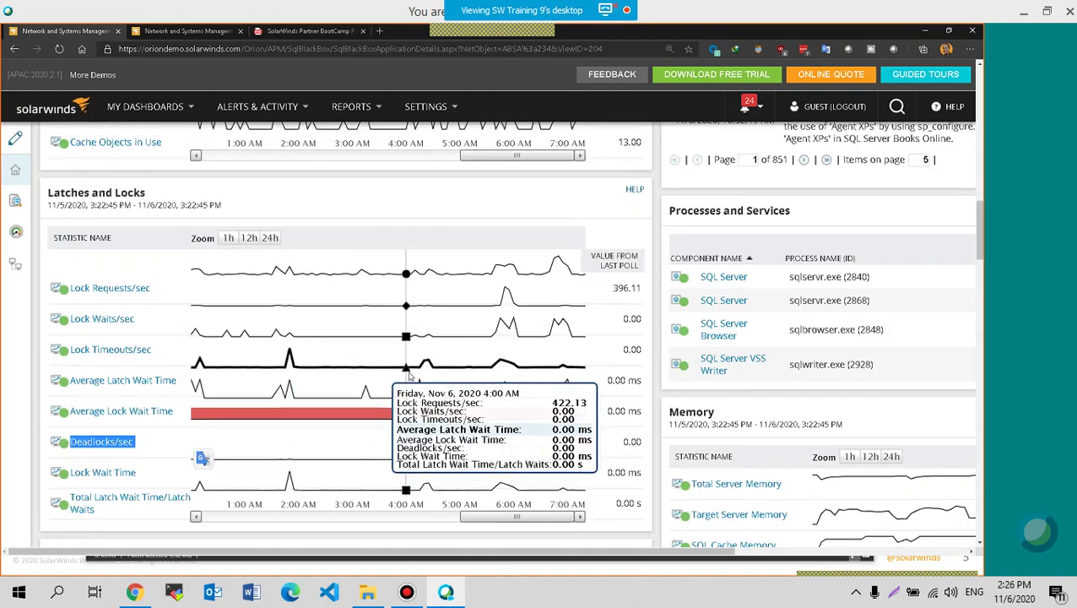
pyautogui.scroll(-1, 405, 377)
pyautogui.scroll(-1, 405, 378)
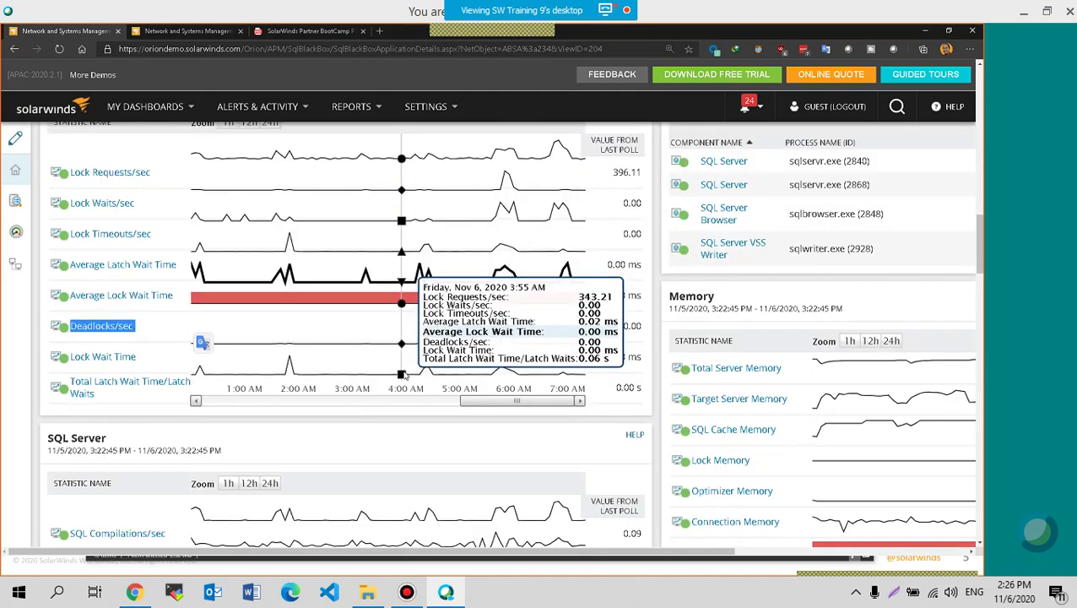
pyautogui.scroll(-5, 403, 375)
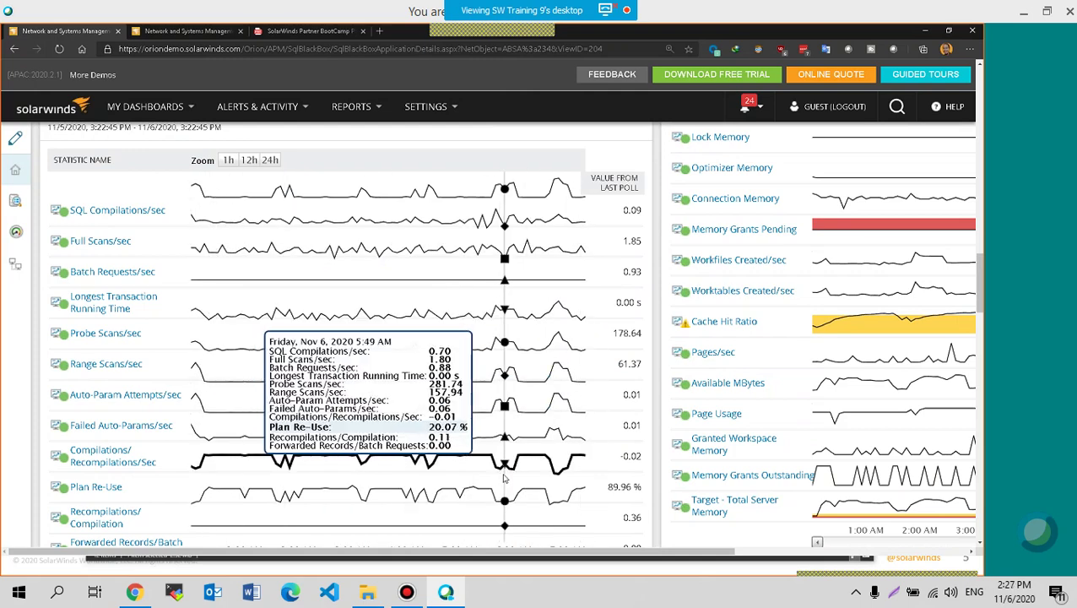
# Scroll back and forth through the SQL Error Log panel for RTC
pyautogui.scroll(-3, 504, 479)
pyautogui.scroll(-3, 194, 404)
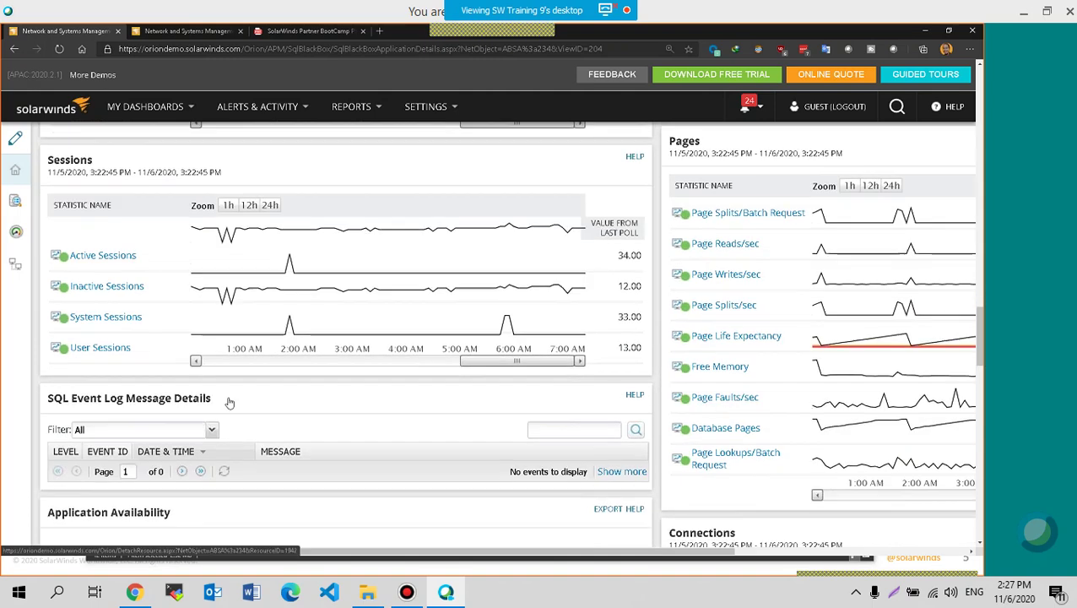
pyautogui.scroll(-8, 409, 453)
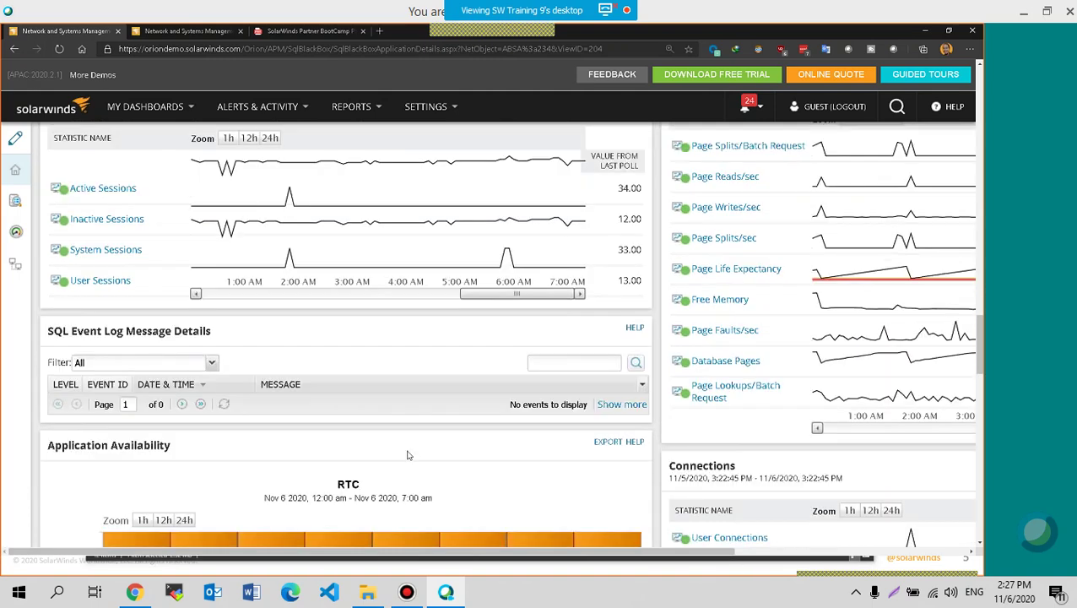
pyautogui.scroll(4, 617, 528)
pyautogui.scroll(3, 639, 548)
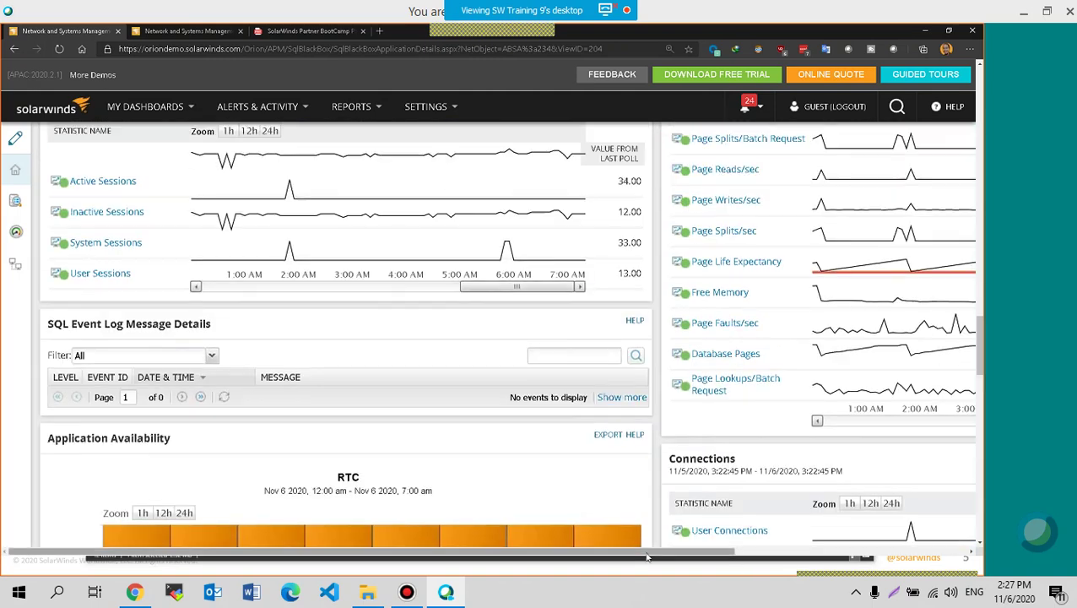
pyautogui.hscroll(4, 649, 493)
pyautogui.scroll(-8, 648, 487)
pyautogui.scroll(8, 647, 487)
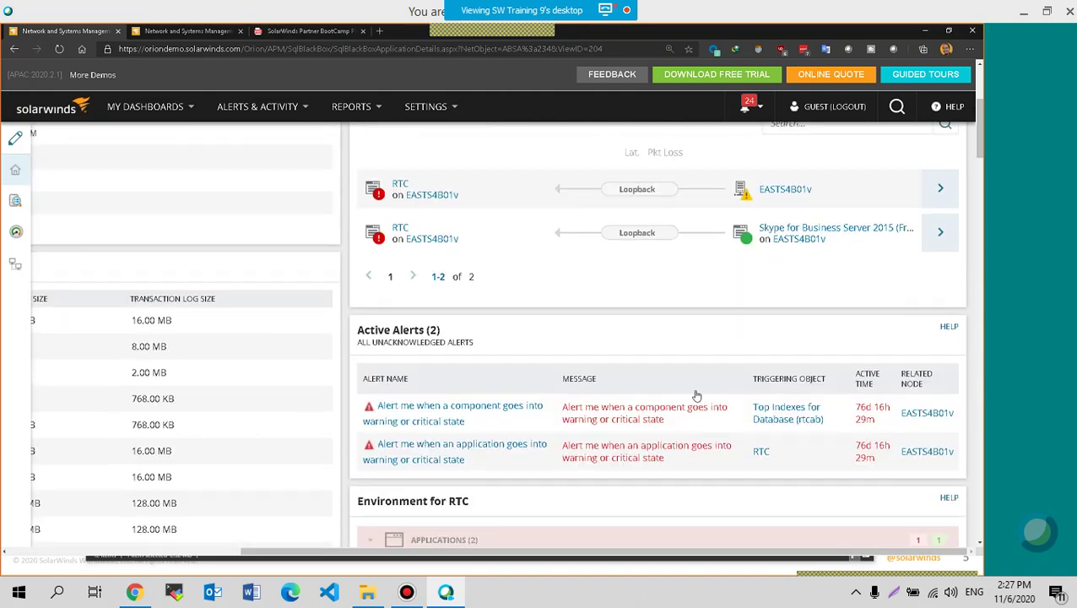
pyautogui.scroll(-6, 695, 394)
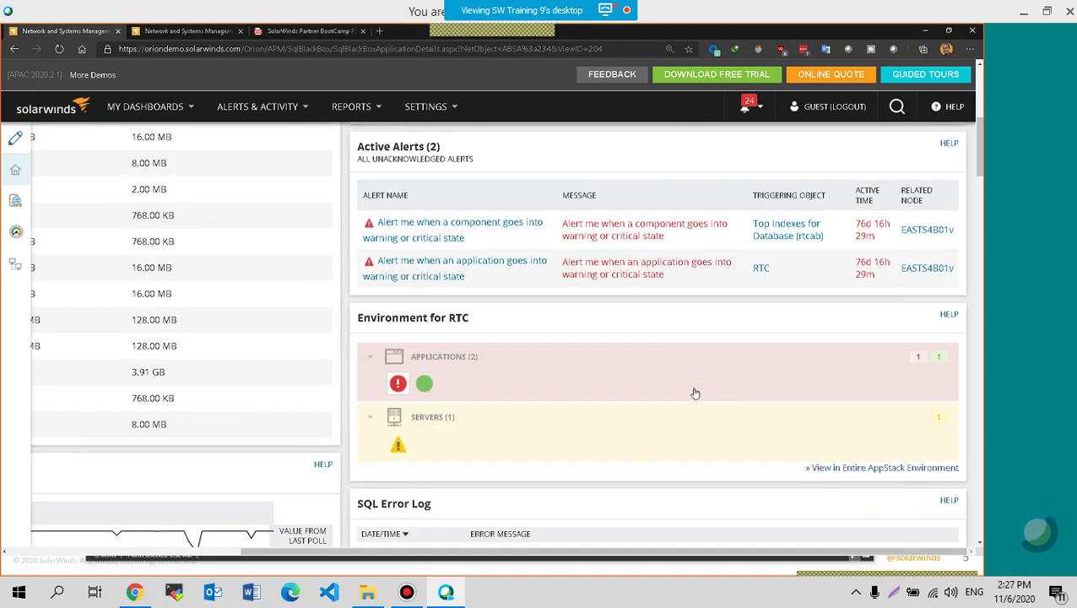
pyautogui.scroll(-5, 695, 393)
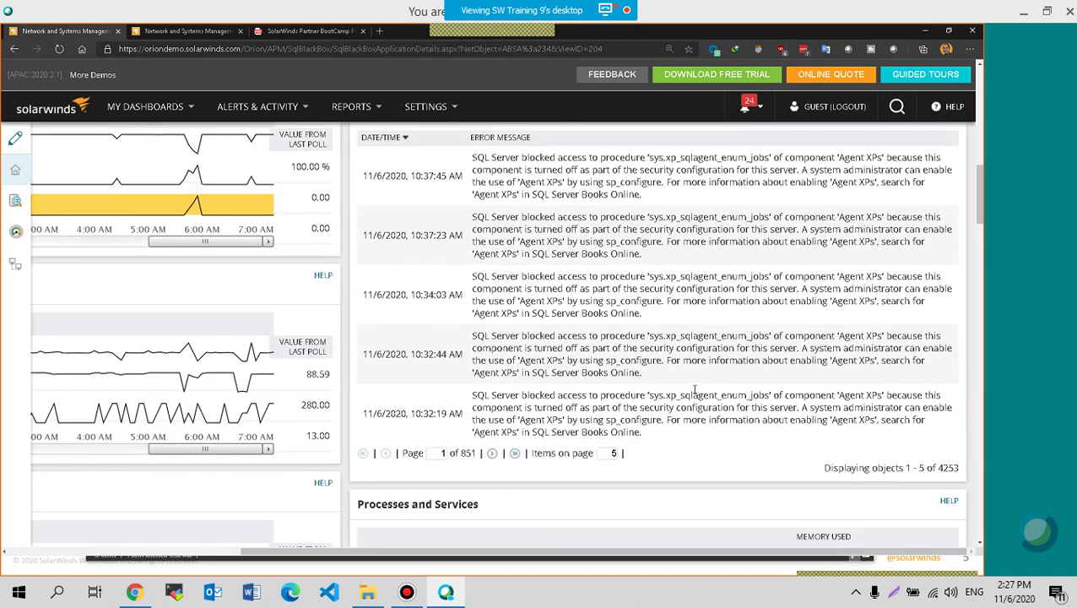
pyautogui.scroll(1, 695, 390)
# Highlight the newest error message, then move down to the Processes and Services and Memory panels
pyautogui.tripleClick(613, 264)
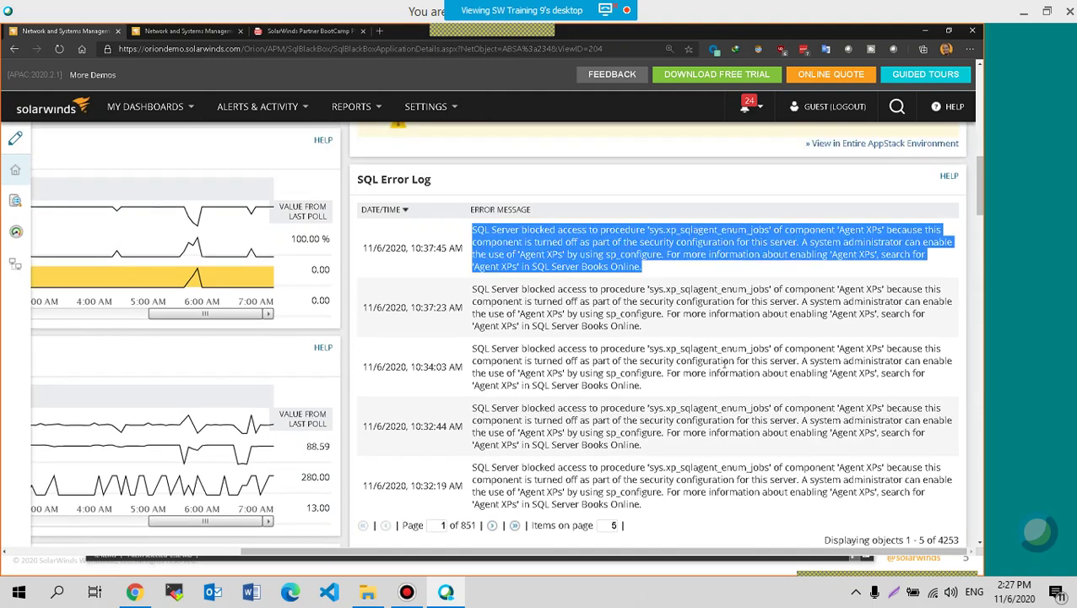
pyautogui.scroll(-1, 724, 365)
pyautogui.scroll(-5, 725, 364)
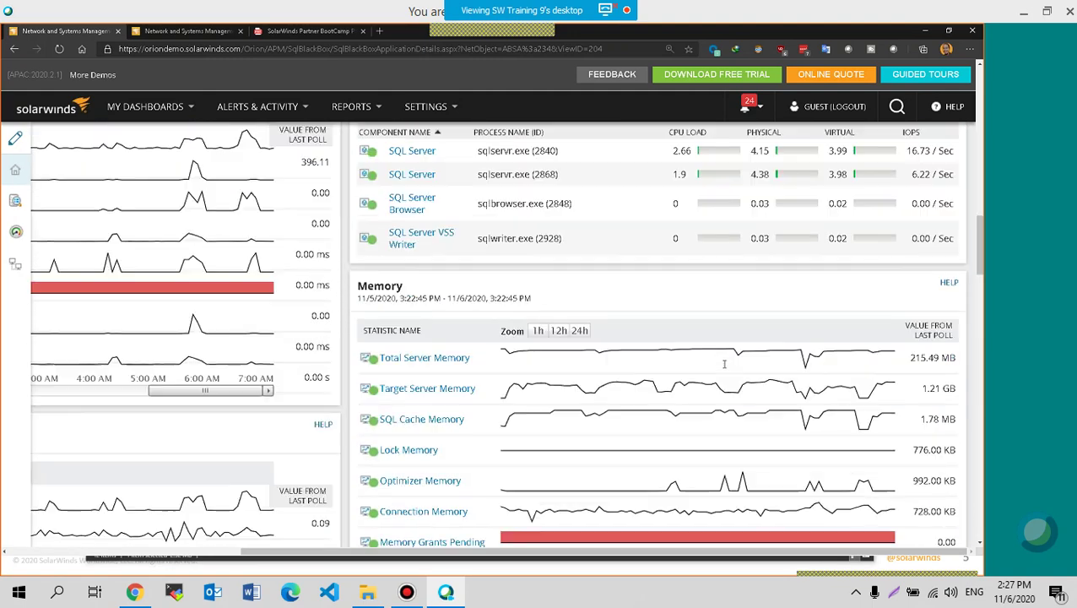
# Drag-select the SQL Server process rows in Processes and Services, then clear the selection
pyautogui.moveTo(947, 205); pyautogui.dragTo(368, 221)
pyautogui.click(936, 307)
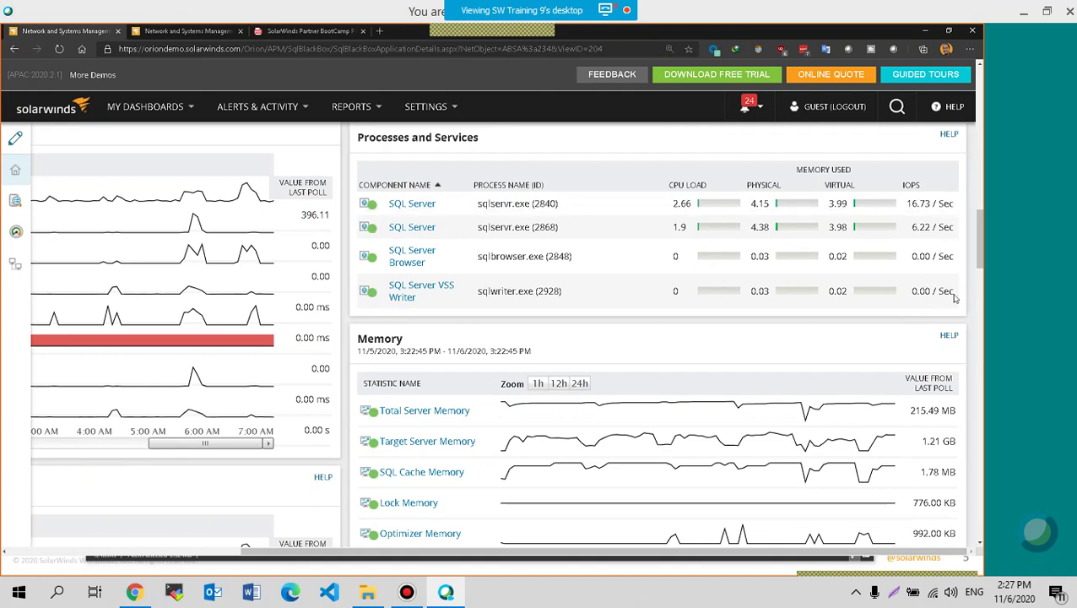
pyautogui.moveTo(954, 297); pyautogui.dragTo(372, 196)
pyautogui.click(809, 328)
# Highlight the Memory panel heading and bring its statistics charts into view
pyautogui.scroll(-1, 810, 328)
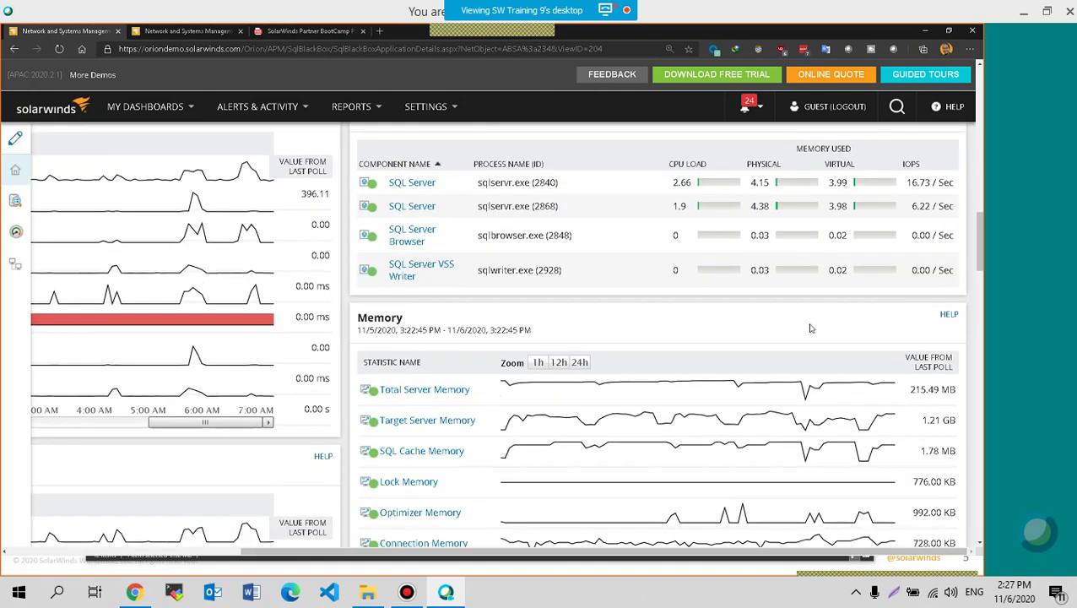
pyautogui.scroll(-2, 810, 328)
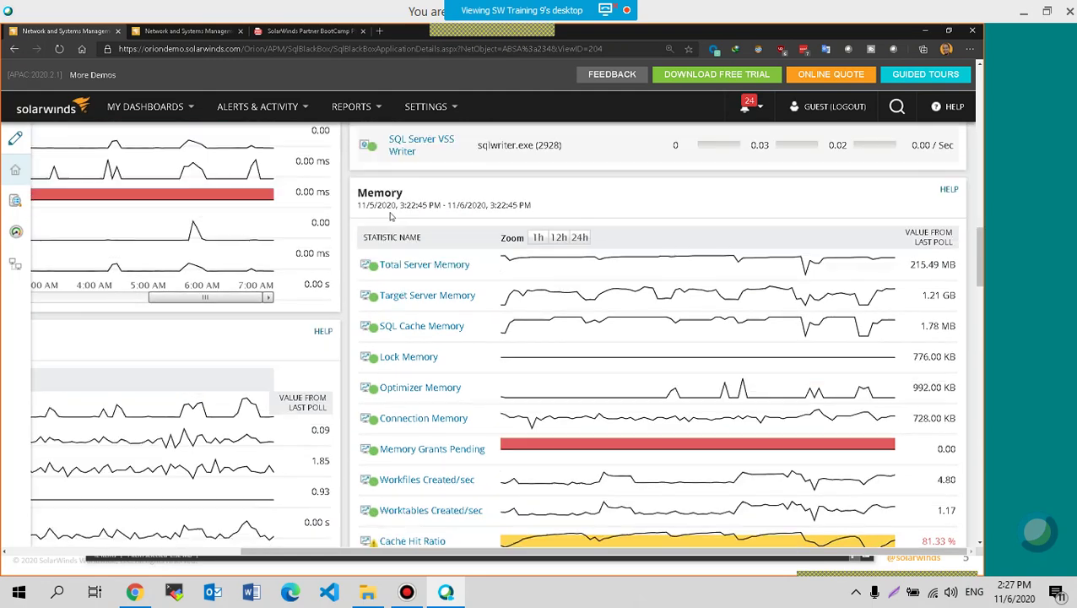
pyautogui.doubleClick(390, 217)
pyautogui.moveTo(595, 346)
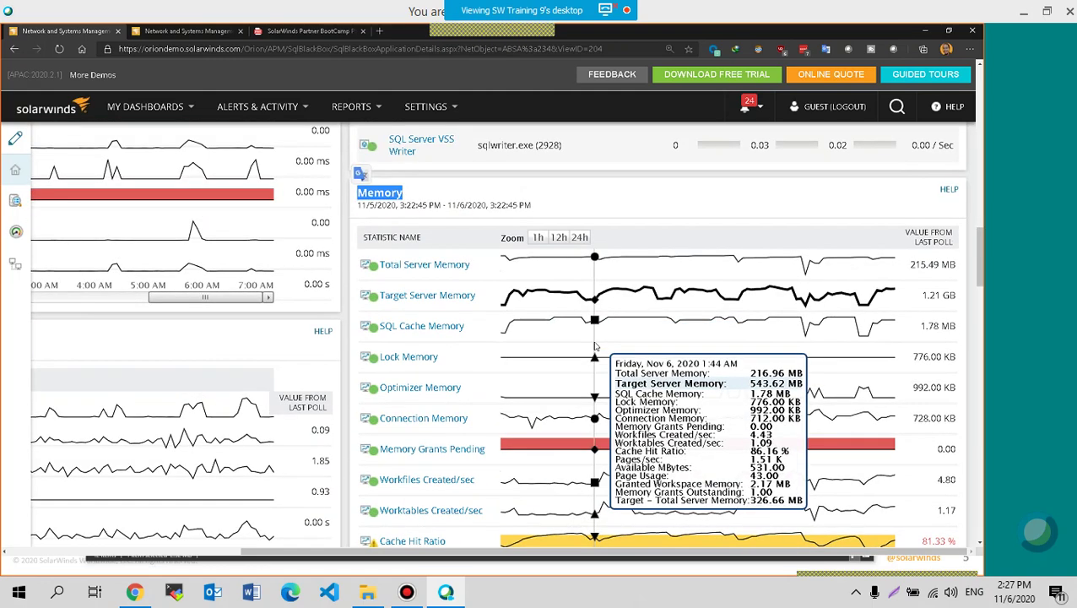
pyautogui.click(834, 205)
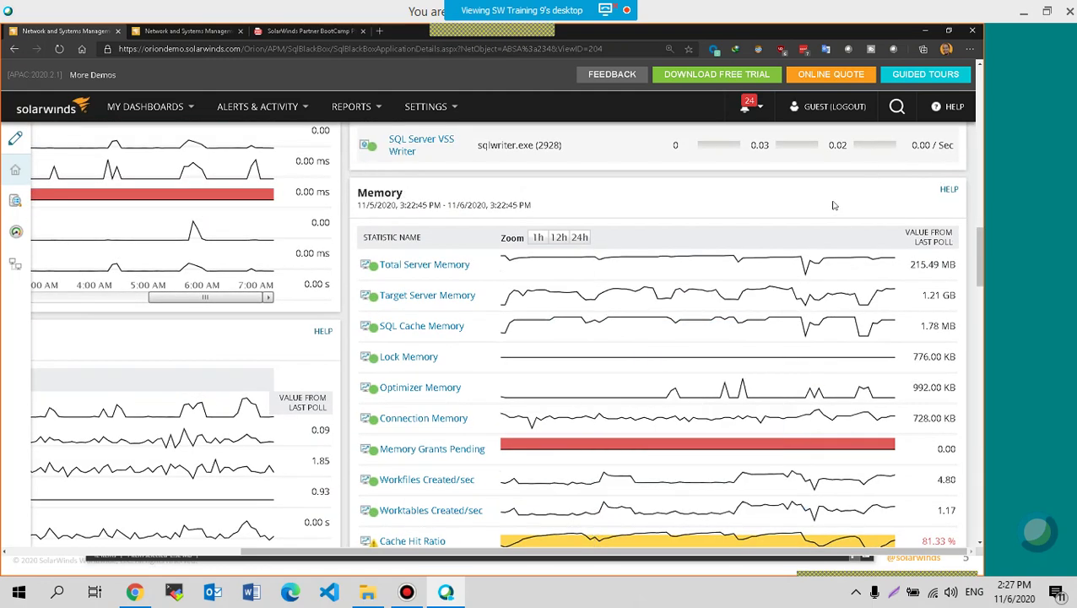
pyautogui.scroll(-1, 835, 205)
pyautogui.scroll(1, 834, 205)
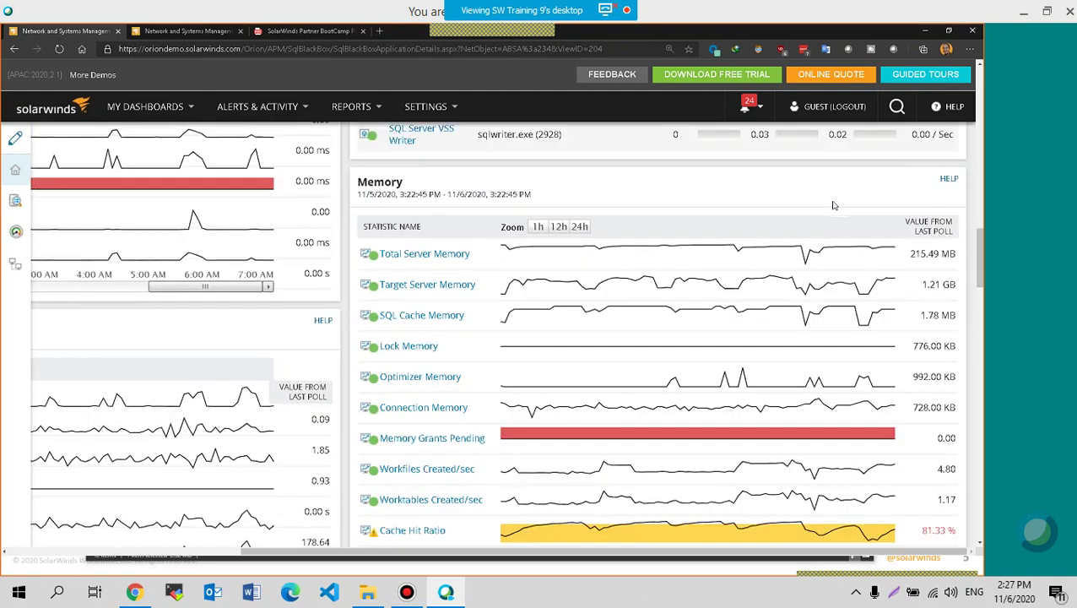
pyautogui.scroll(-1, 981, 250)
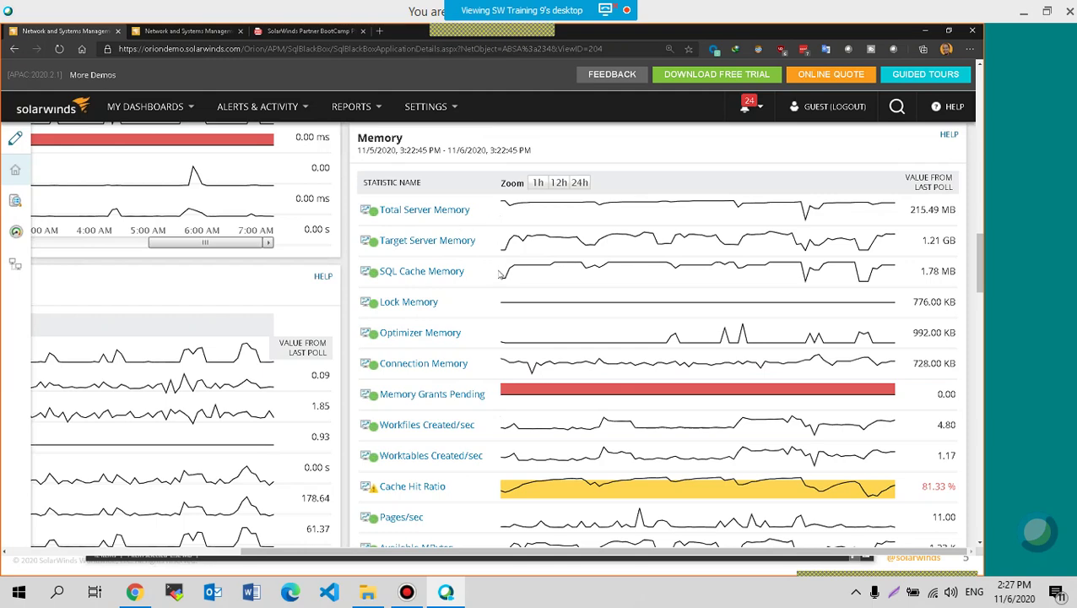
# Show Memory chart tooltips and select the 81.33% Cache Hit Ratio value before reaching Pages
pyautogui.moveTo(678, 270)
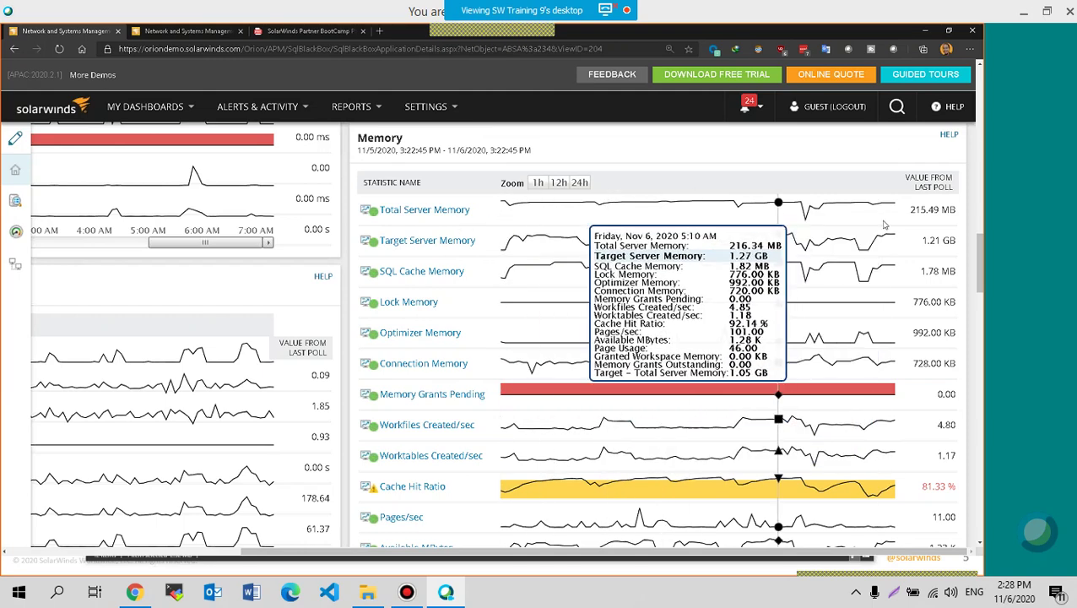
pyautogui.scroll(-3, 519, 321)
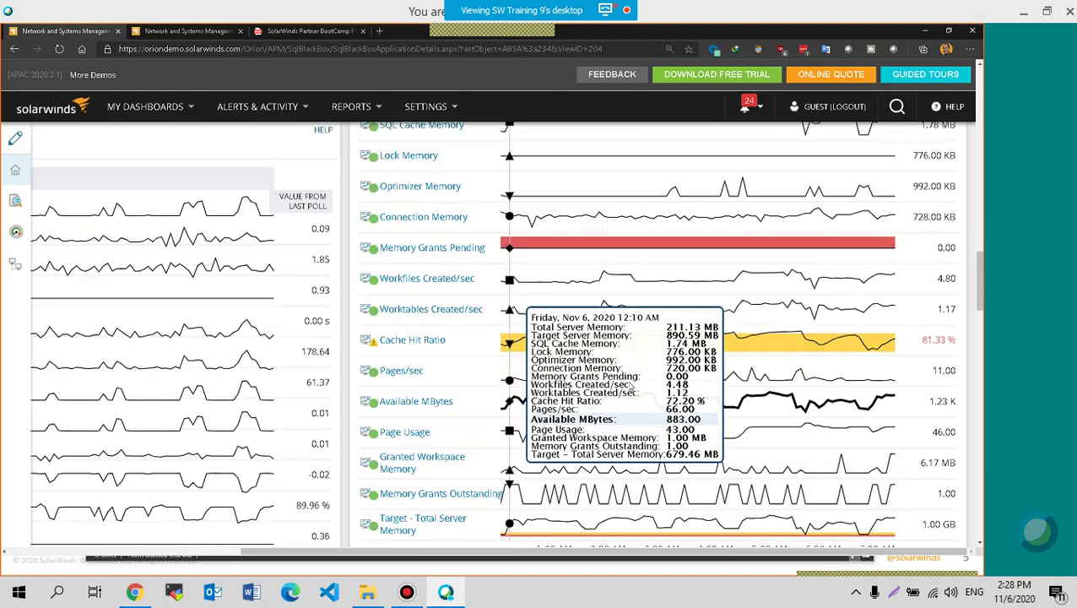
pyautogui.moveTo(583, 260)
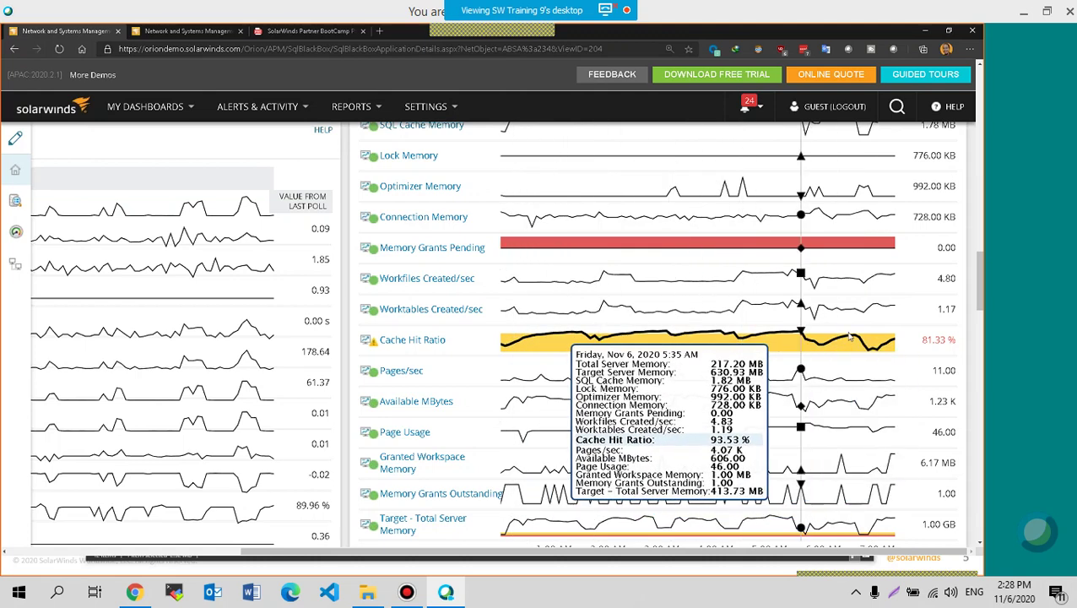
pyautogui.moveTo(959, 350); pyautogui.dragTo(912, 349)
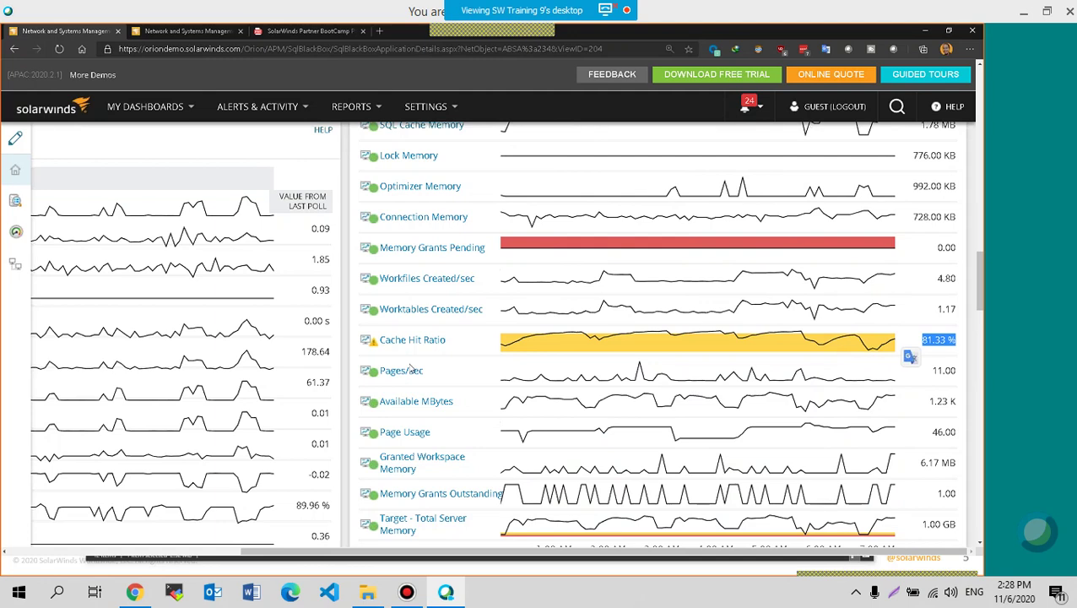
pyautogui.scroll(-1, 411, 365)
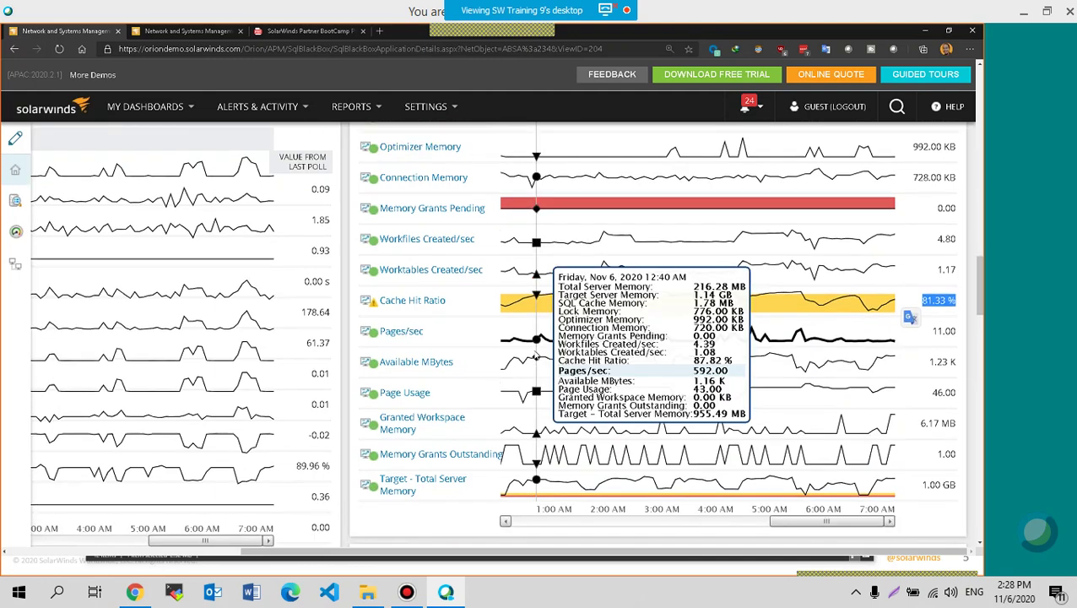
# Scroll through the Pages, Connections and Top 10 Databases charts to the Top 10 Expensive Queries table
pyautogui.scroll(-4, 415, 436)
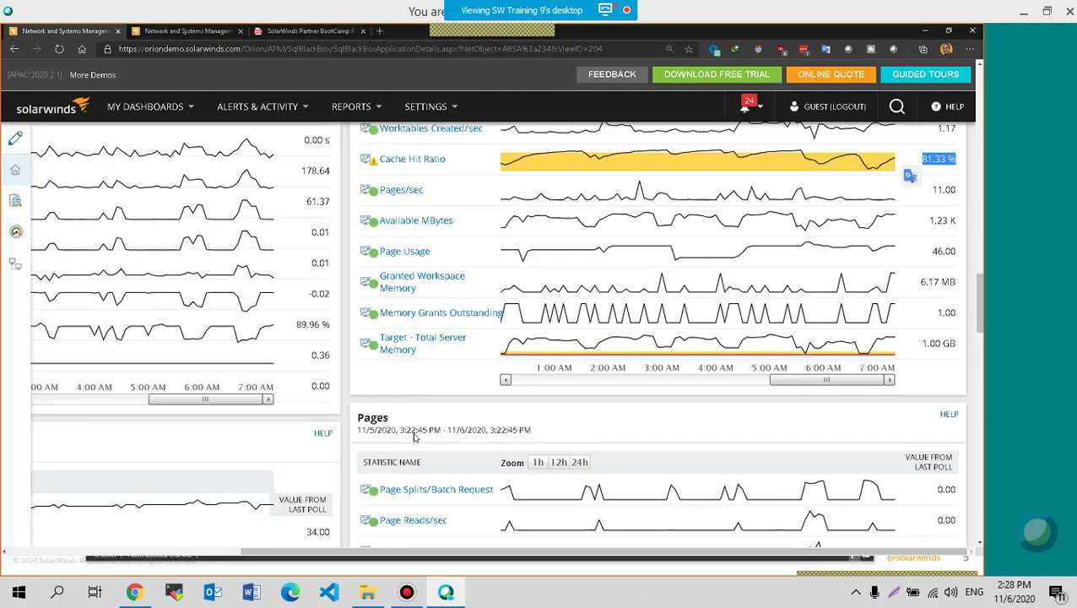
pyautogui.scroll(-3, 415, 437)
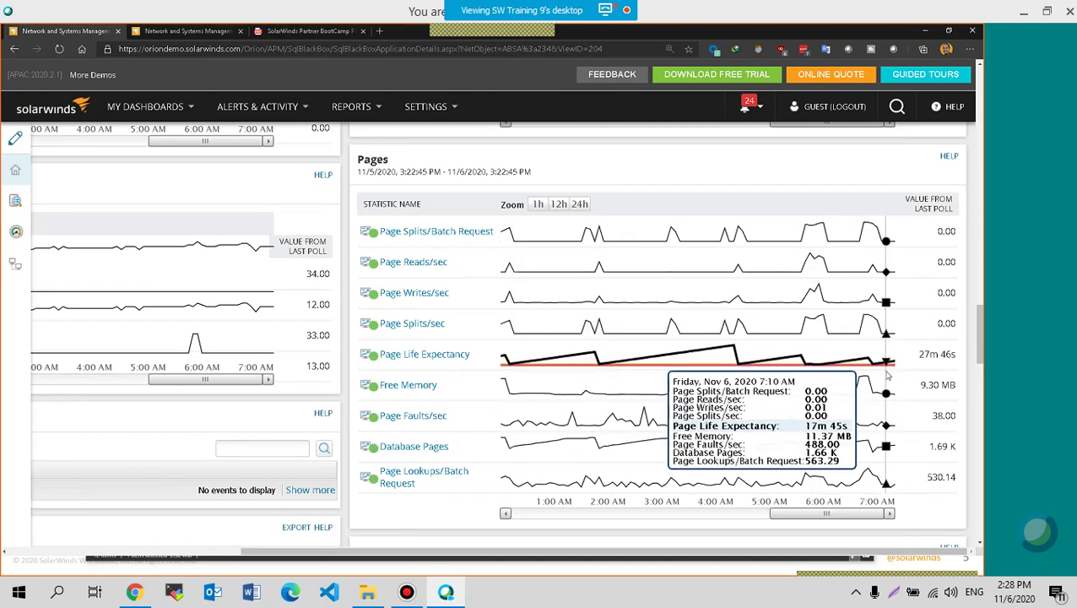
pyautogui.scroll(-1, 759, 363)
pyautogui.scroll(1, 506, 363)
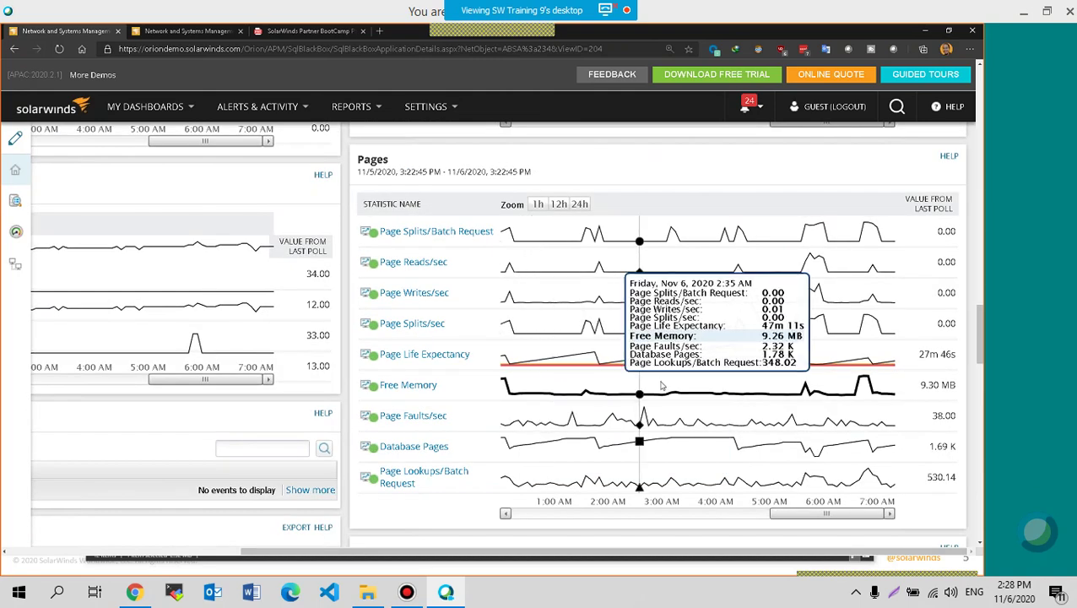
pyautogui.scroll(-4, 545, 239)
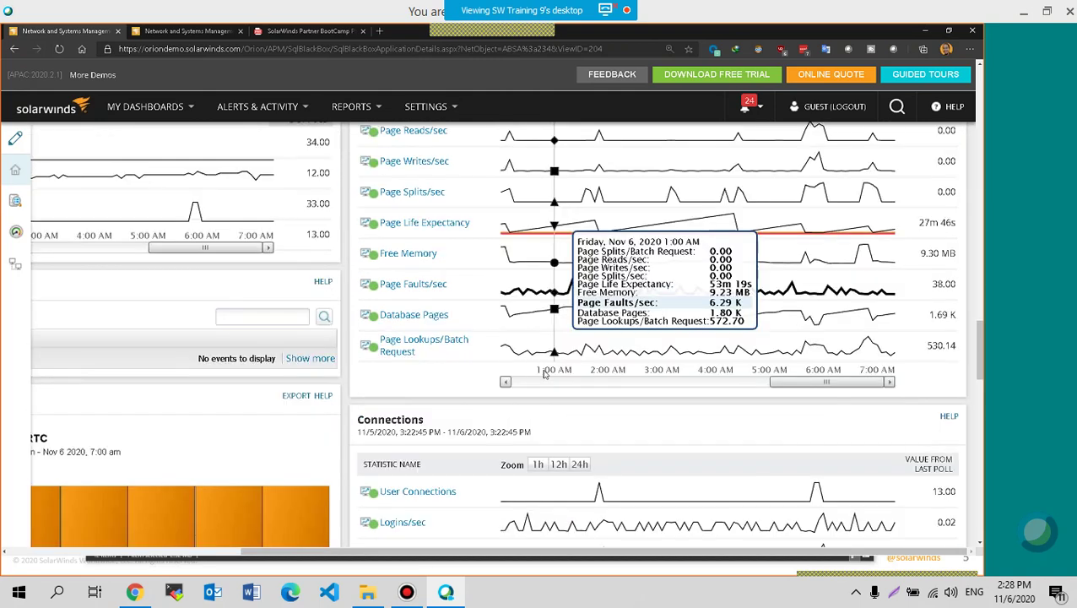
pyautogui.scroll(-1, 541, 387)
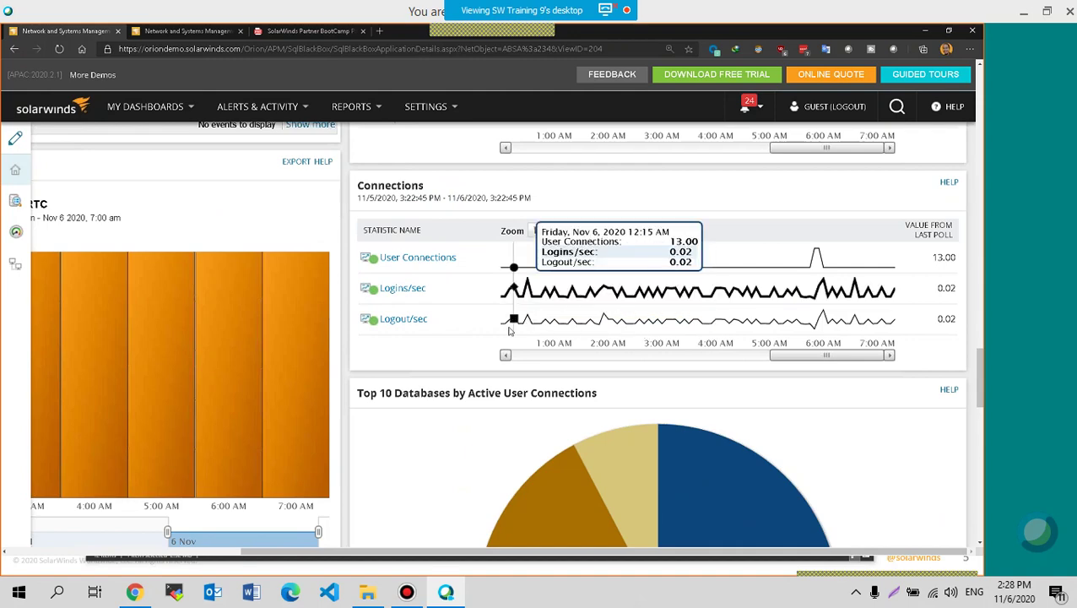
pyautogui.scroll(-1, 803, 379)
pyautogui.scroll(-4, 800, 377)
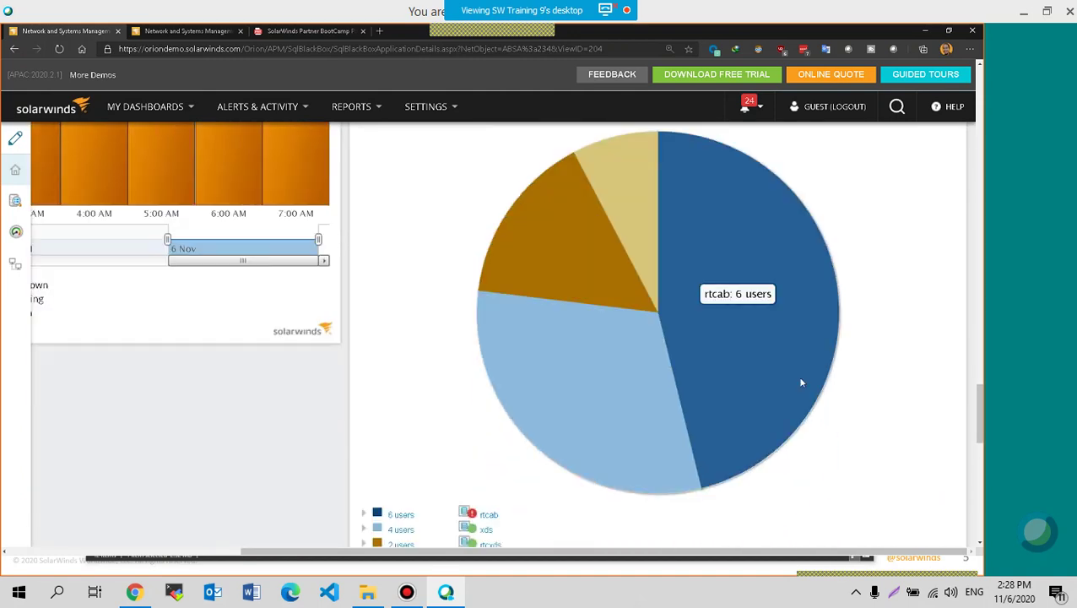
pyautogui.scroll(2, 797, 376)
pyautogui.scroll(-10, 618, 346)
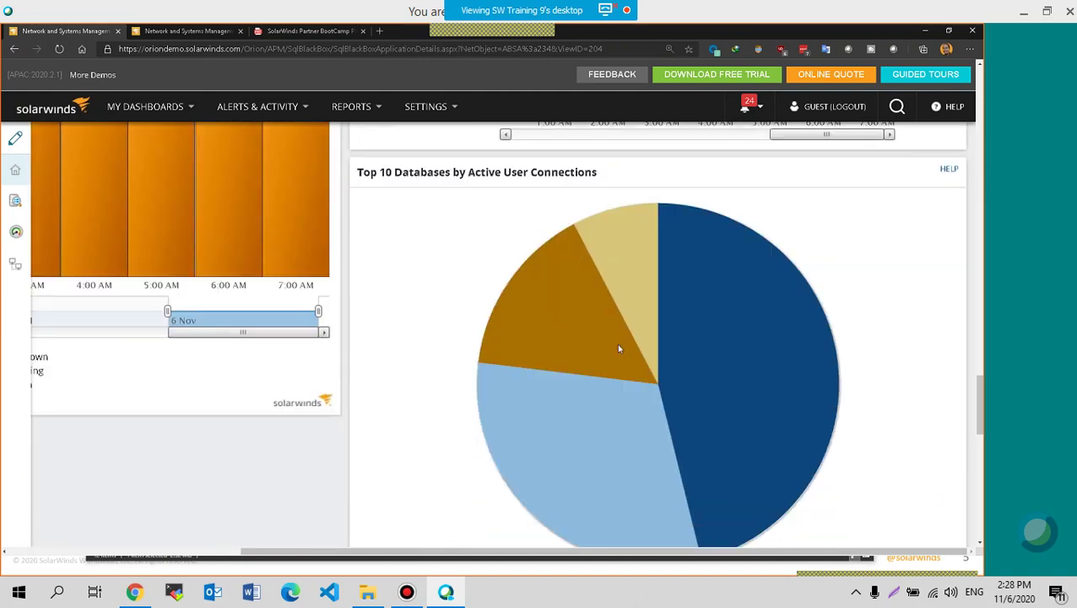
pyautogui.scroll(-2, 618, 350)
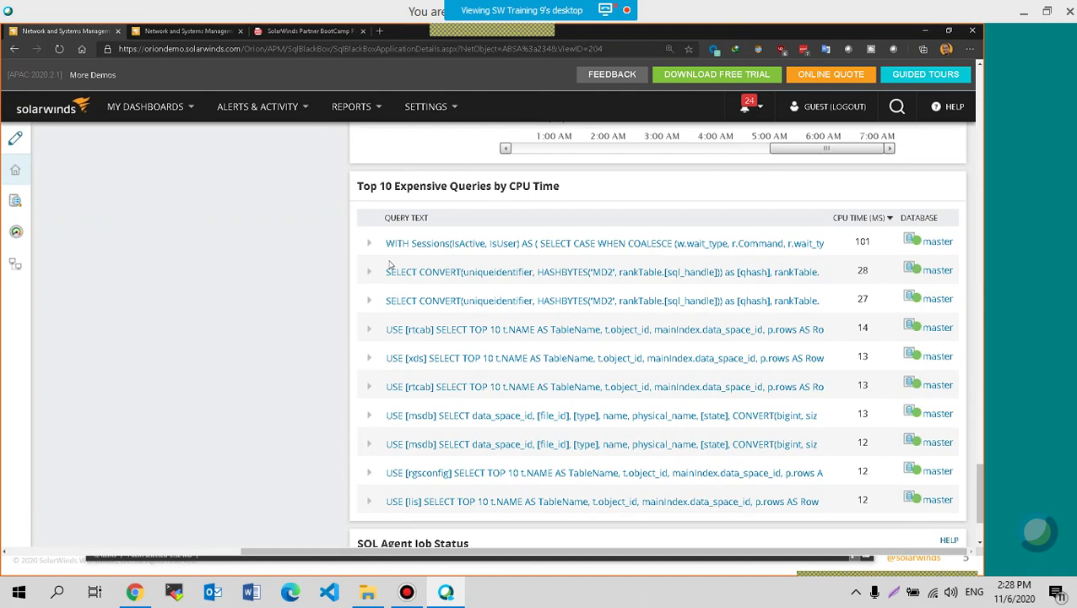
# Preview and collapse the top query's SQL, then highlight the Top 10 Expensive Queries by CPU Time heading
pyautogui.click(369, 243)
pyautogui.scroll(-3, 383, 284)
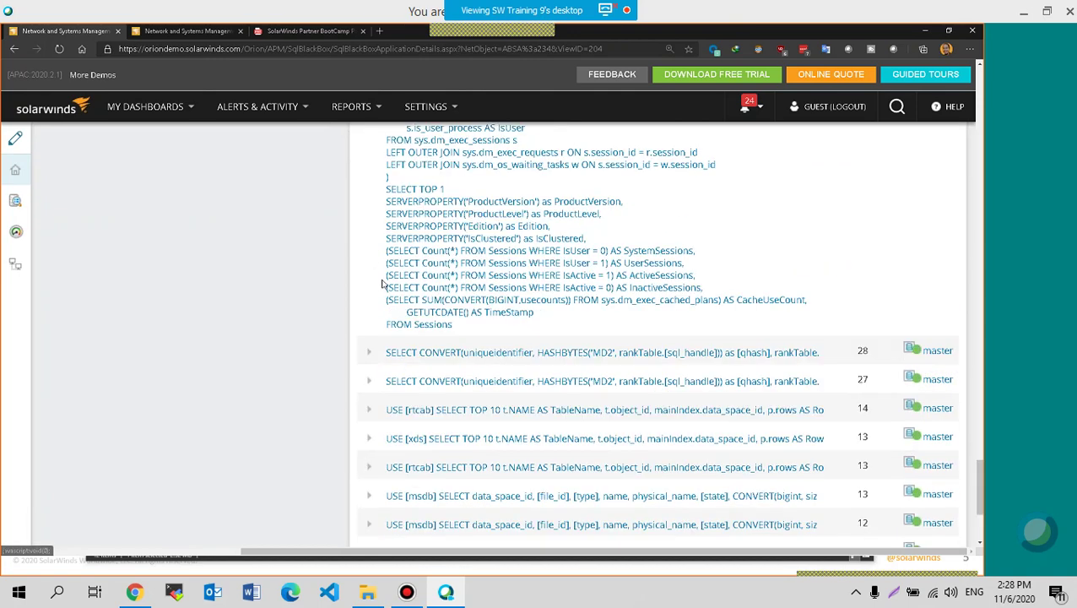
pyautogui.scroll(3, 383, 284)
pyautogui.click(368, 245)
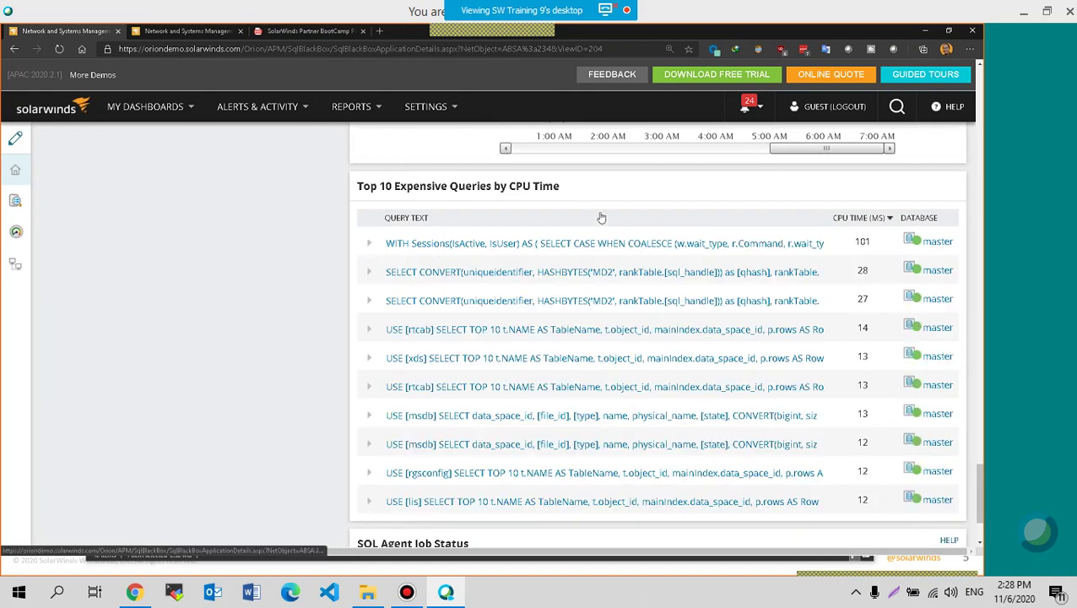
pyautogui.tripleClick(561, 187)
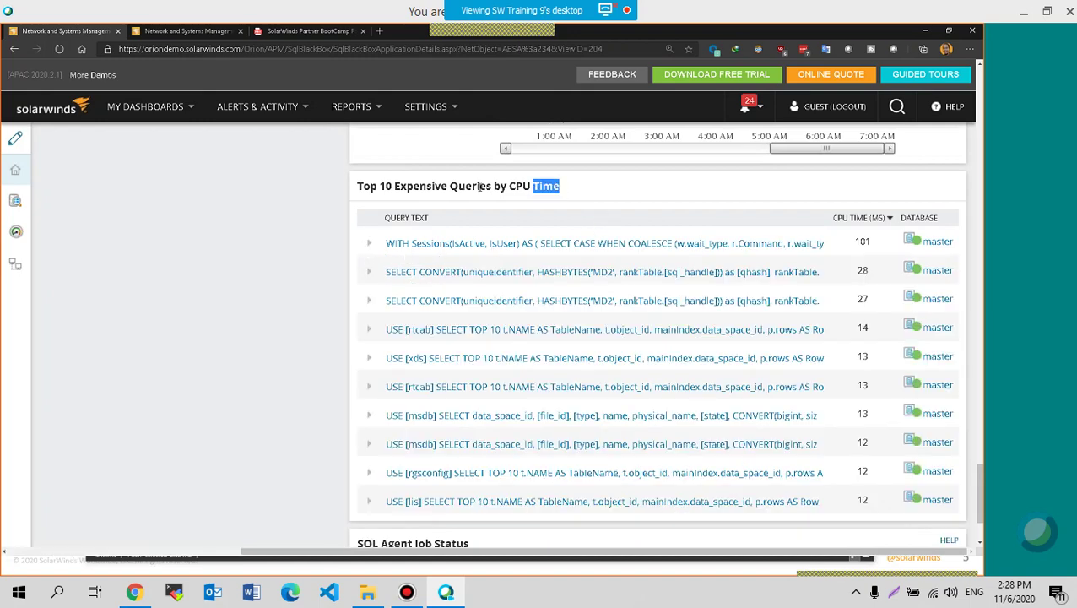
pyautogui.click(613, 196)
# Expand the 101 ms WITH Sessions query to display its full SQL text
pyautogui.scroll(-3, 588, 290)
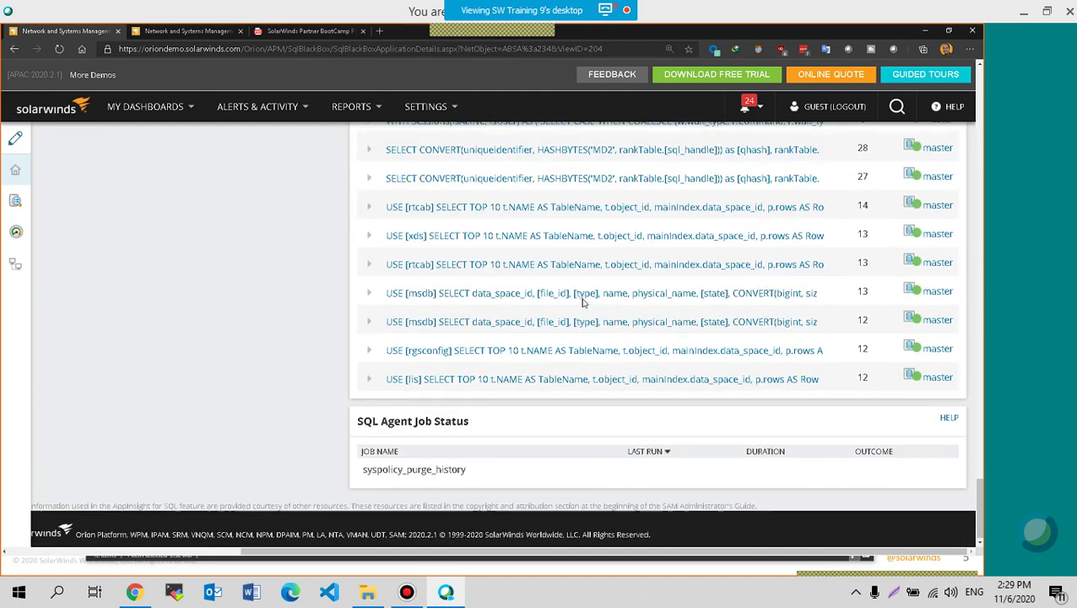
pyautogui.scroll(2, 585, 301)
pyautogui.click(370, 192)
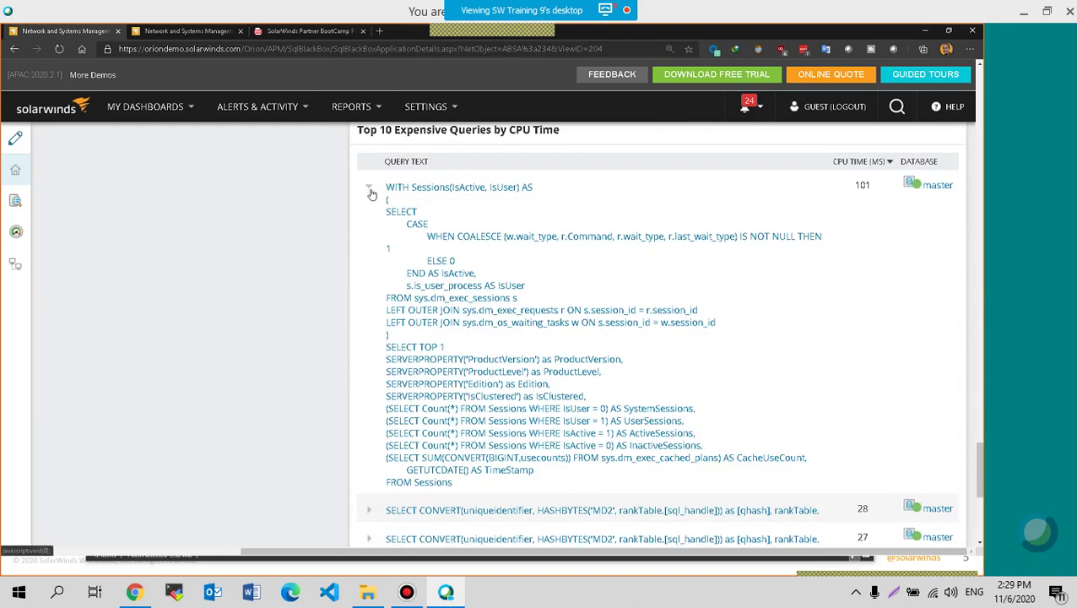
pyautogui.scroll(-3, 523, 327)
pyautogui.scroll(4, 524, 326)
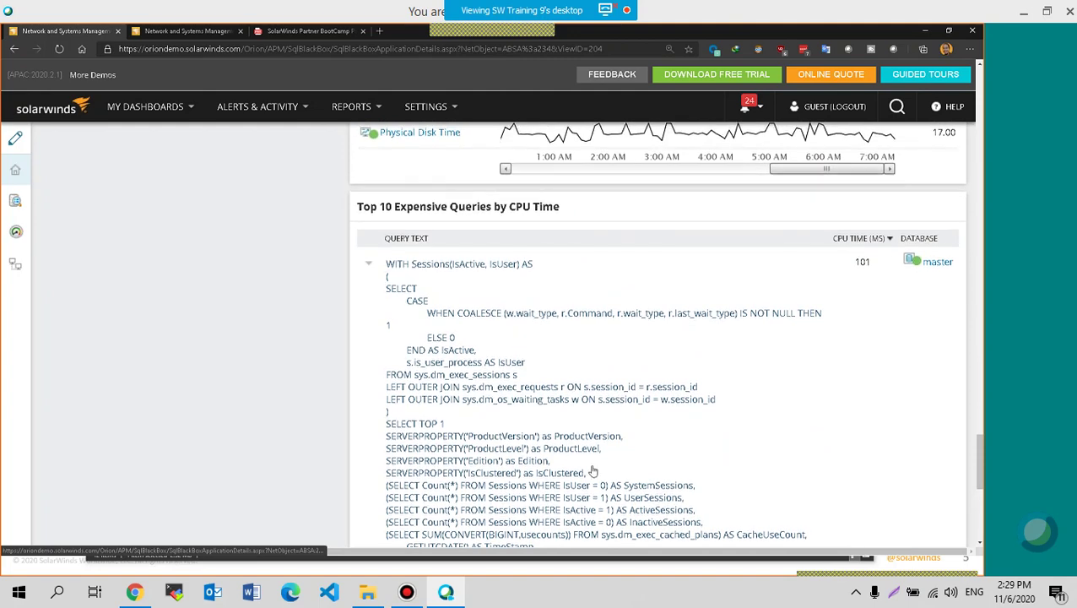
pyautogui.scroll(-2, 400, 348)
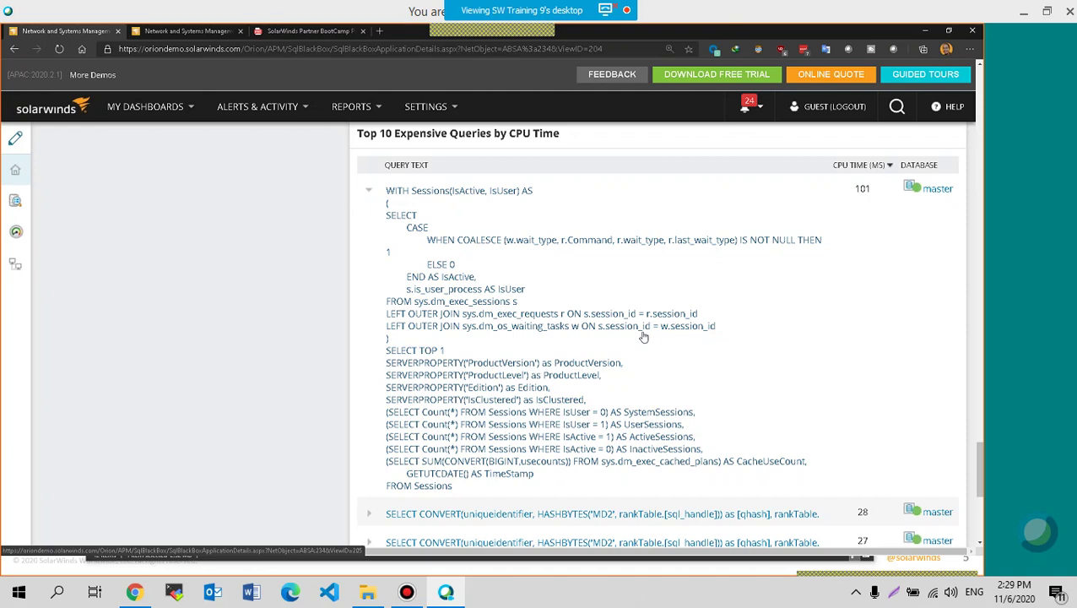
pyautogui.scroll(10, 644, 337)
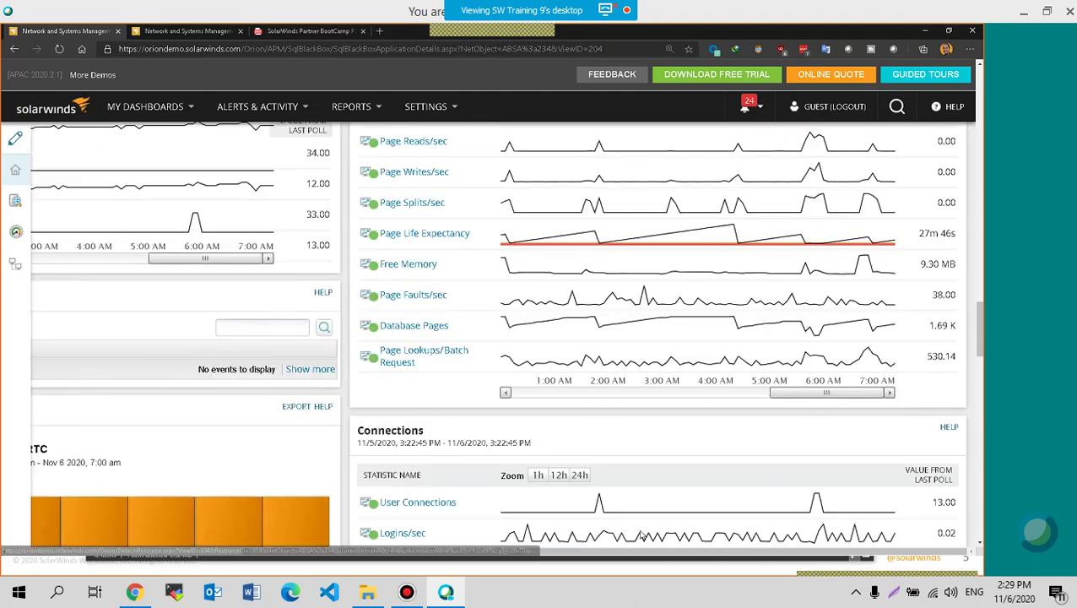
pyautogui.scroll(10, 642, 535)
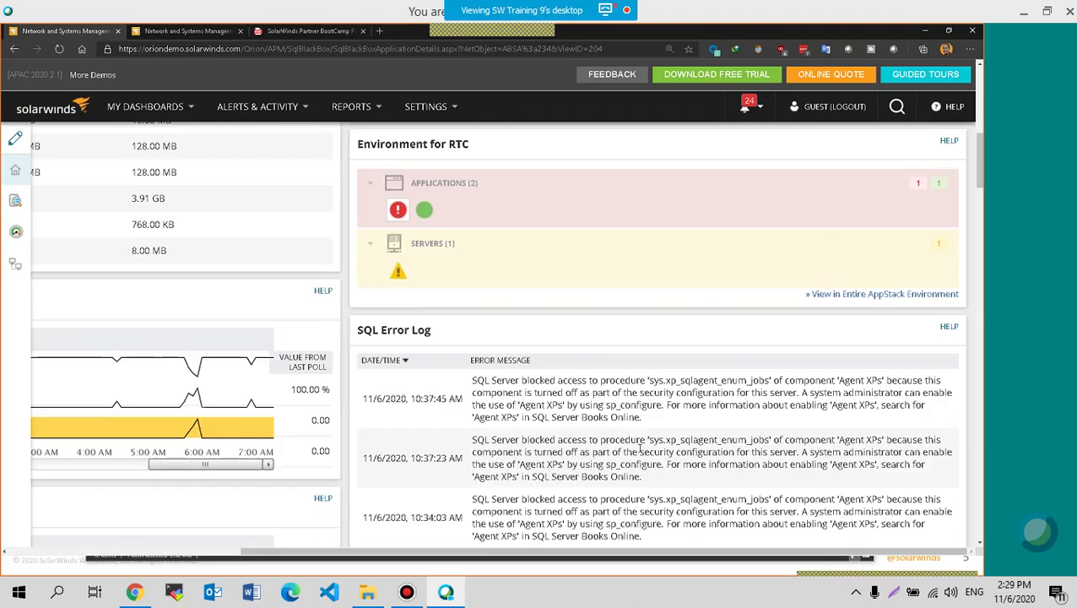
pyautogui.scroll(5, 639, 448)
pyautogui.press('super')
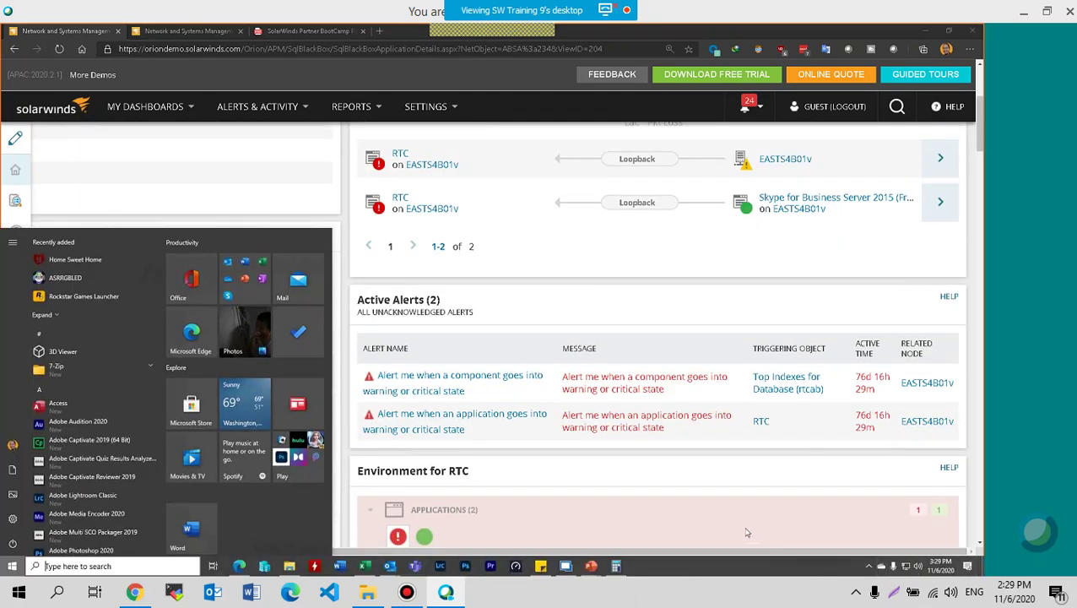
pyautogui.press('Escape')
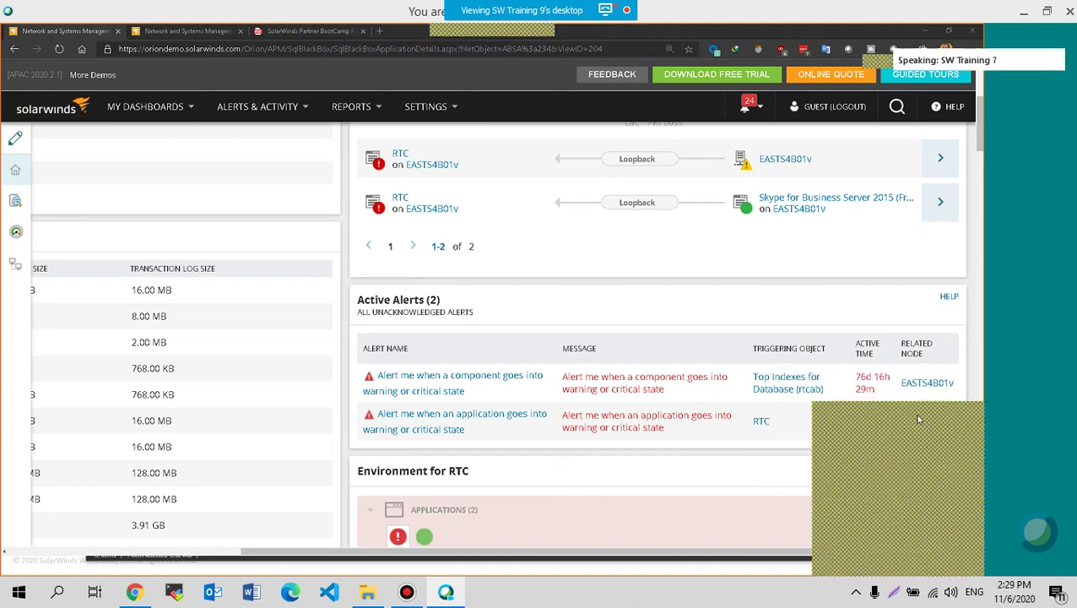
pyautogui.scroll(-3, 488, 457)
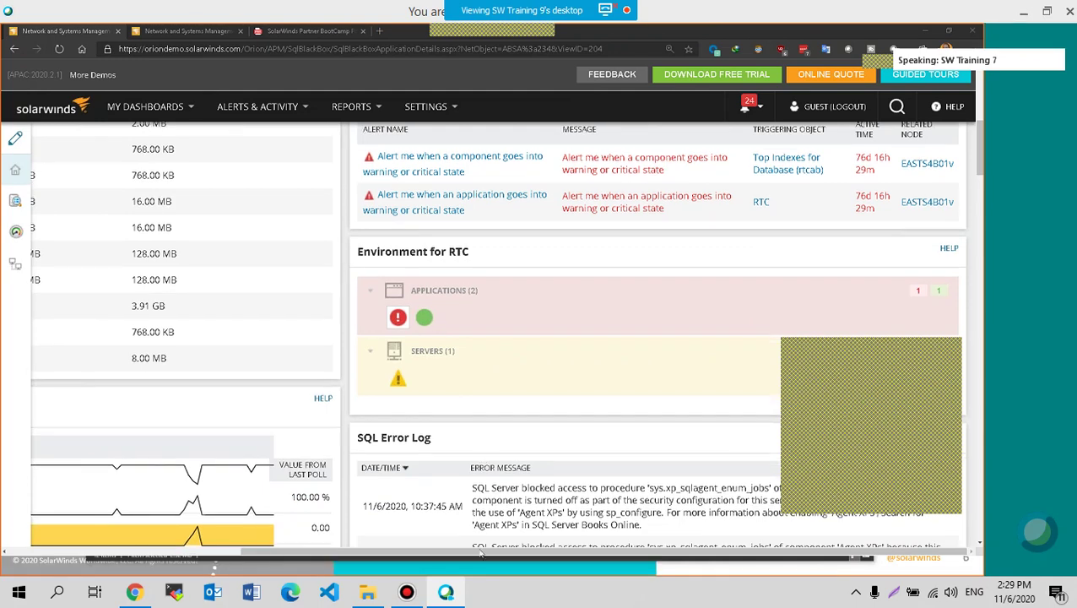
pyautogui.scroll(-3, 479, 553)
pyautogui.moveTo(479, 553); pyautogui.dragTo(272, 542)
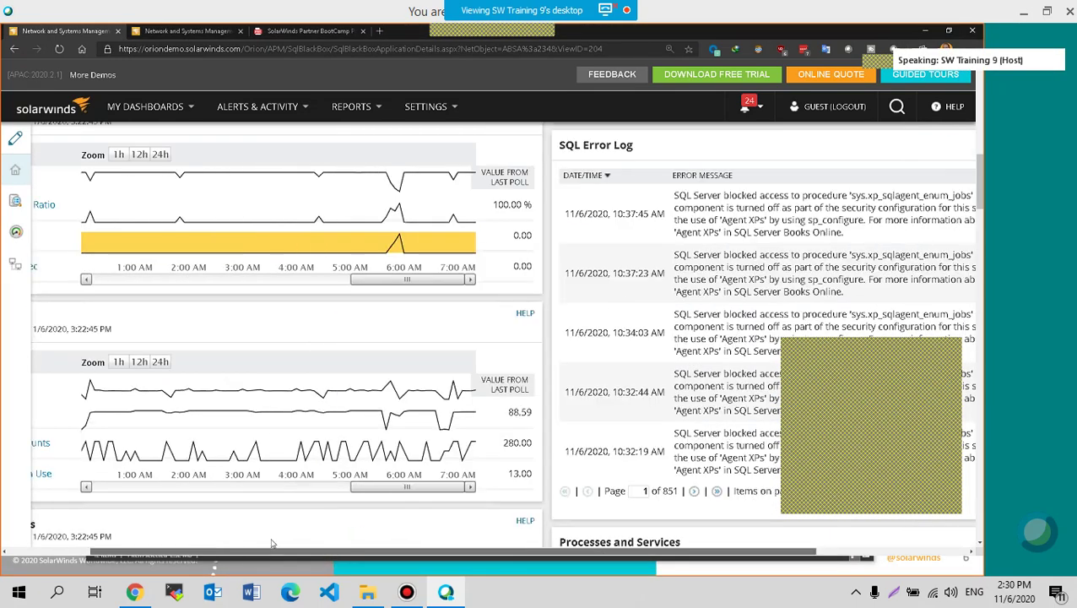
pyautogui.scroll(-4, 346, 414)
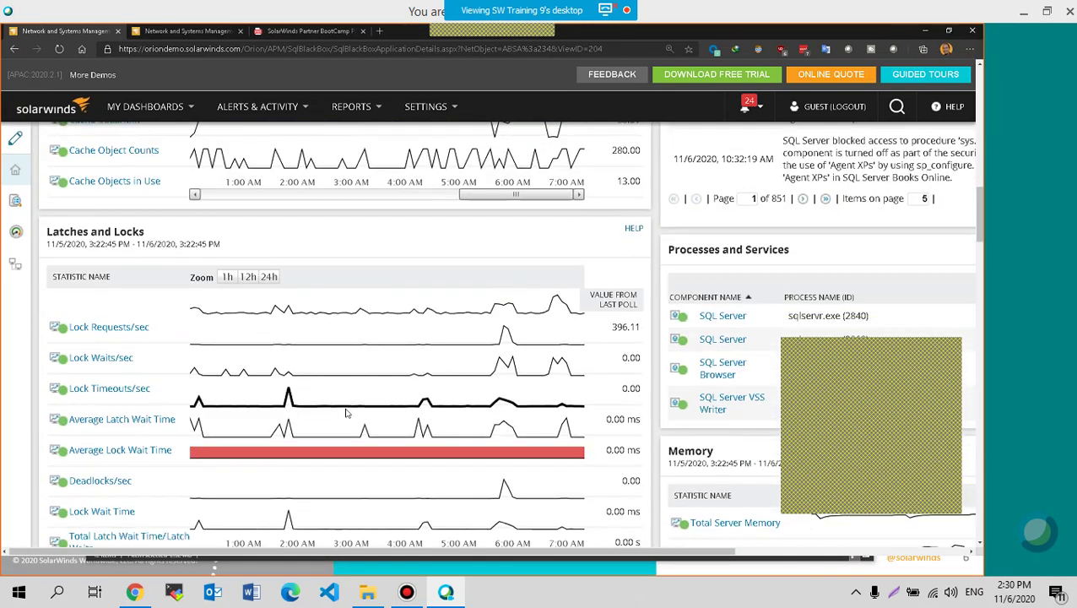
pyautogui.scroll(1, 346, 413)
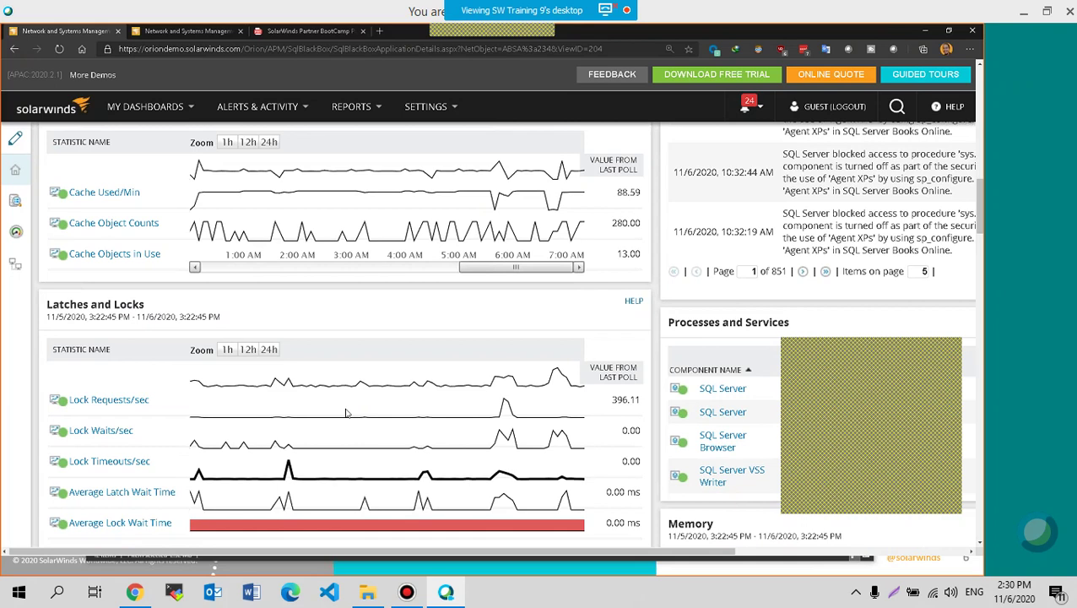
pyautogui.scroll(-3, 307, 439)
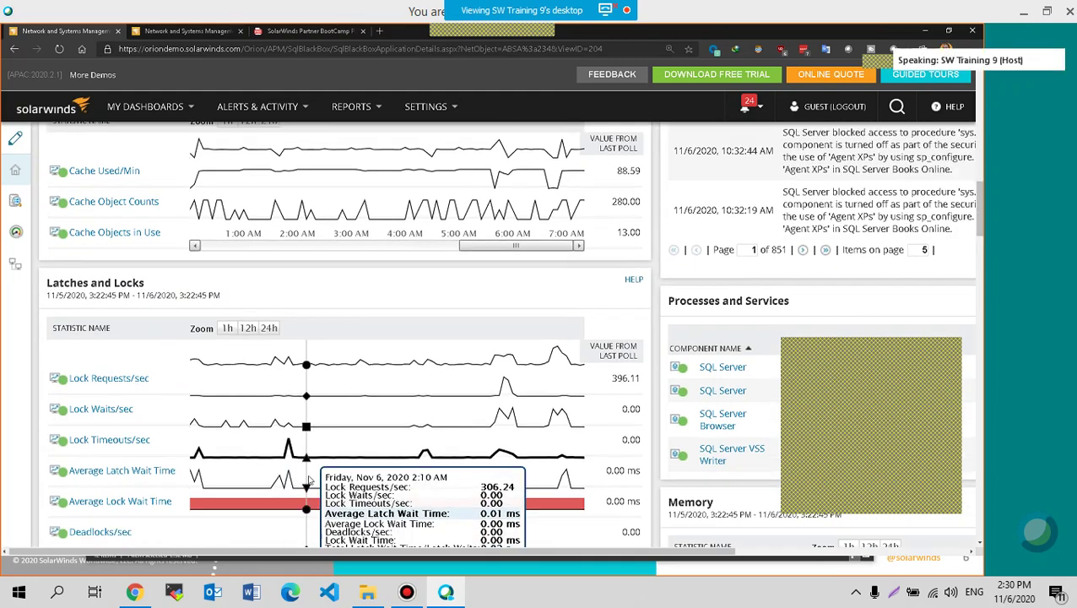
pyautogui.scroll(-5, 308, 480)
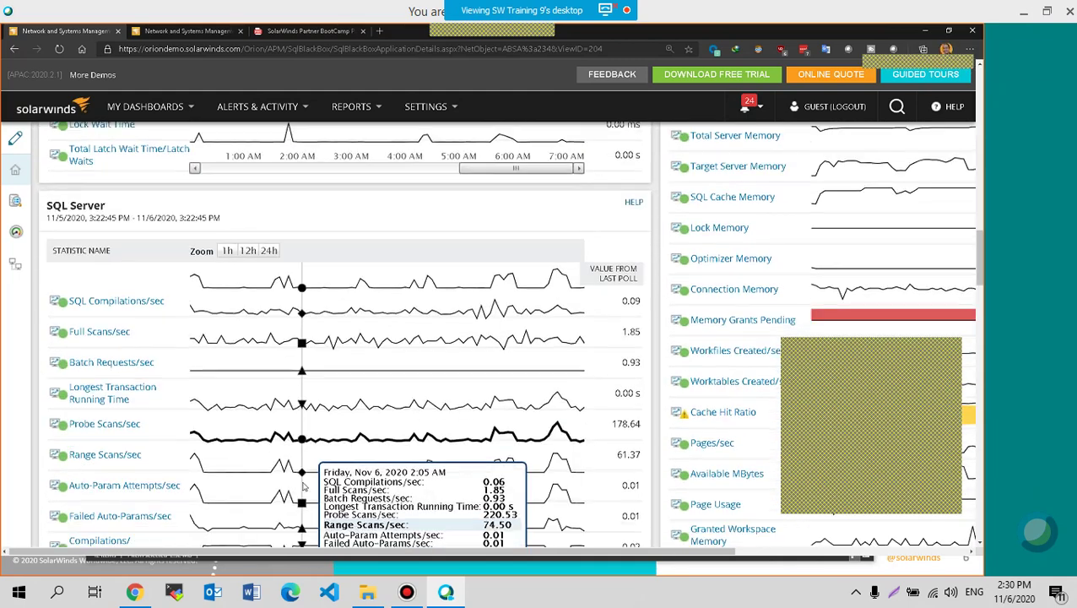
pyautogui.scroll(-1, 305, 486)
pyautogui.scroll(-4, 304, 486)
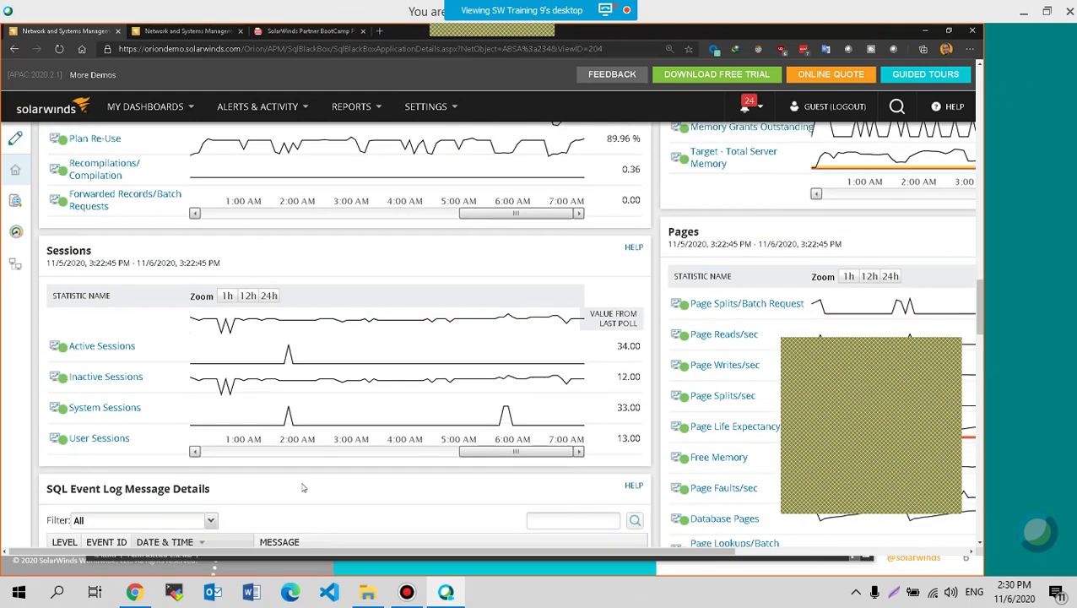
pyautogui.scroll(4, 304, 487)
pyautogui.scroll(10, 304, 487)
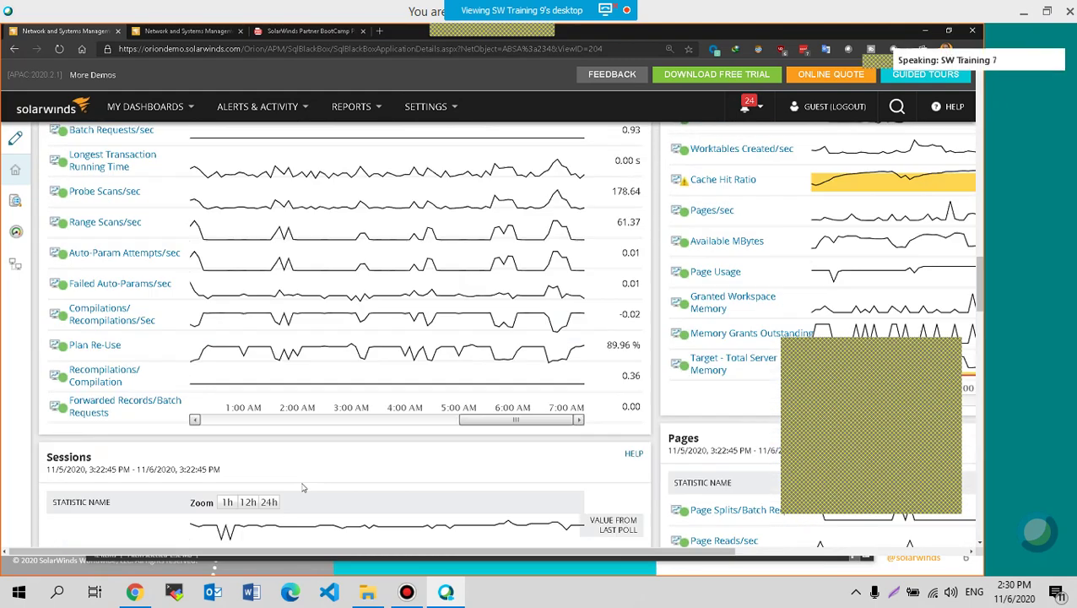
# Scroll to the top of the RTC page and return to the 'Monitor Your Applications With SAM' slide
pyautogui.scroll(8, 304, 488)
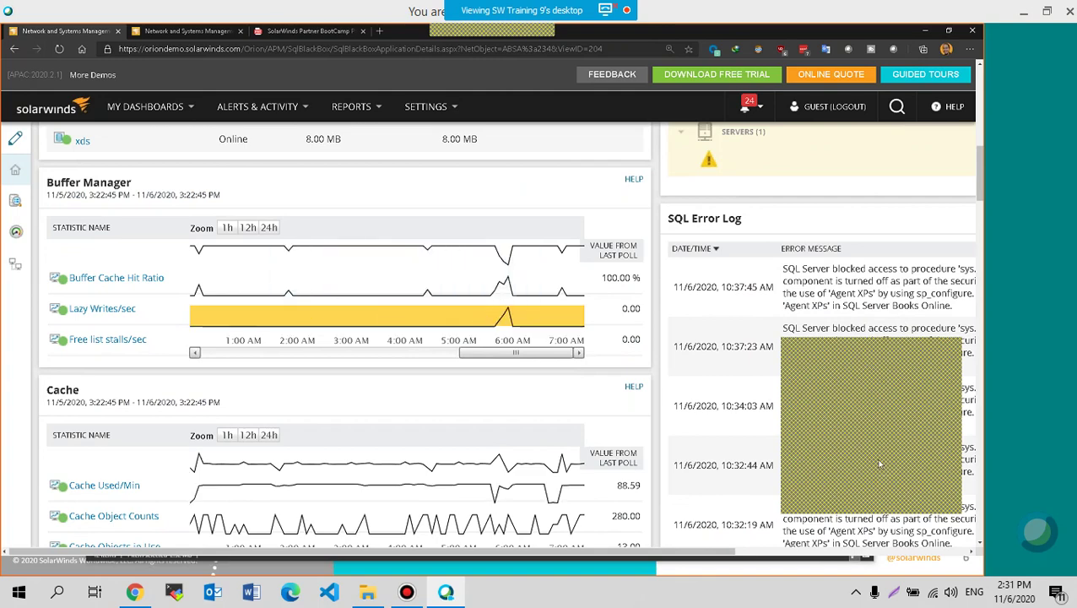
pyautogui.scroll(1, 188, 377)
pyautogui.scroll(10, 187, 378)
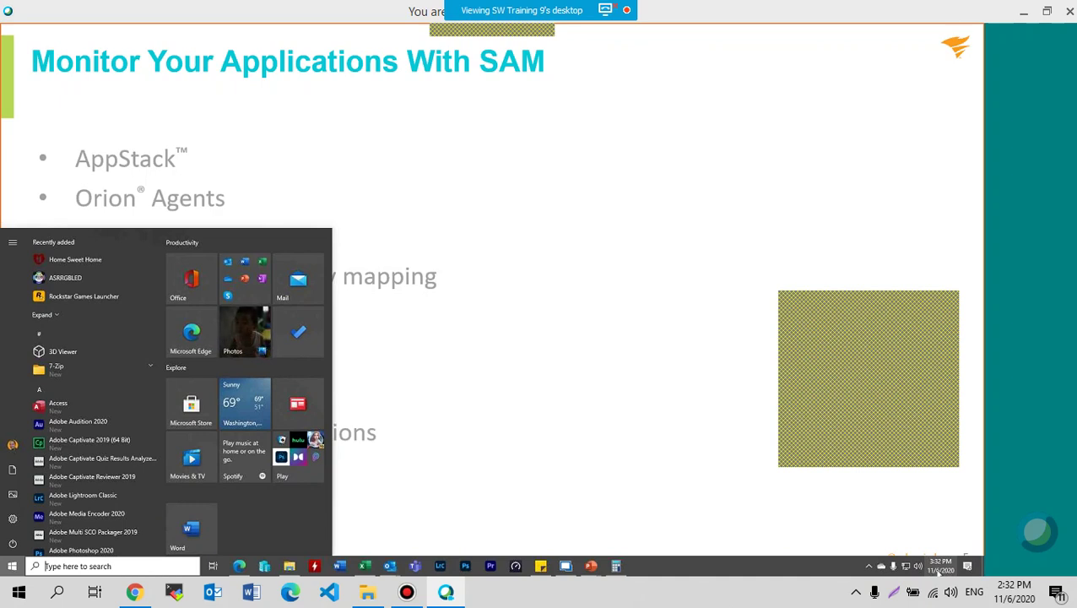
pyautogui.click(629, 403)
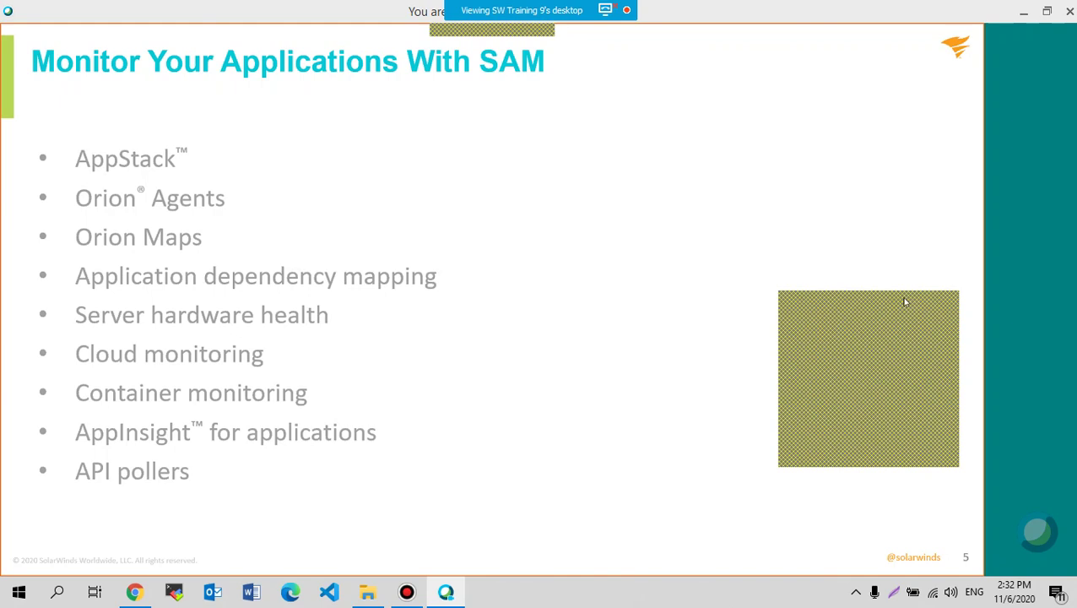
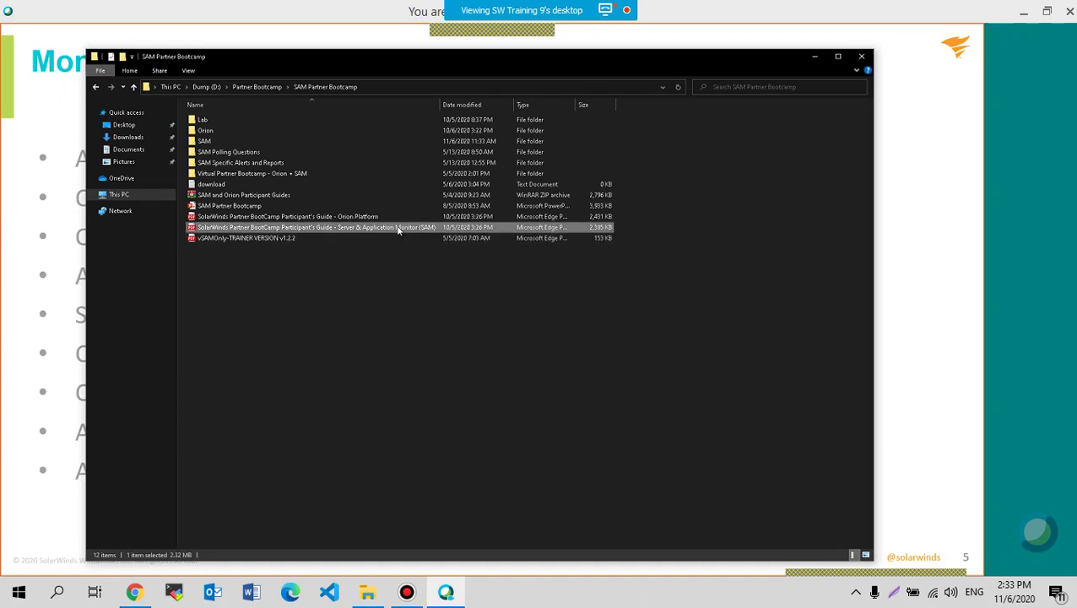
# Scroll down through the SAM Participant's Guide table of contents
pyautogui.scroll(-15, 519, 336)
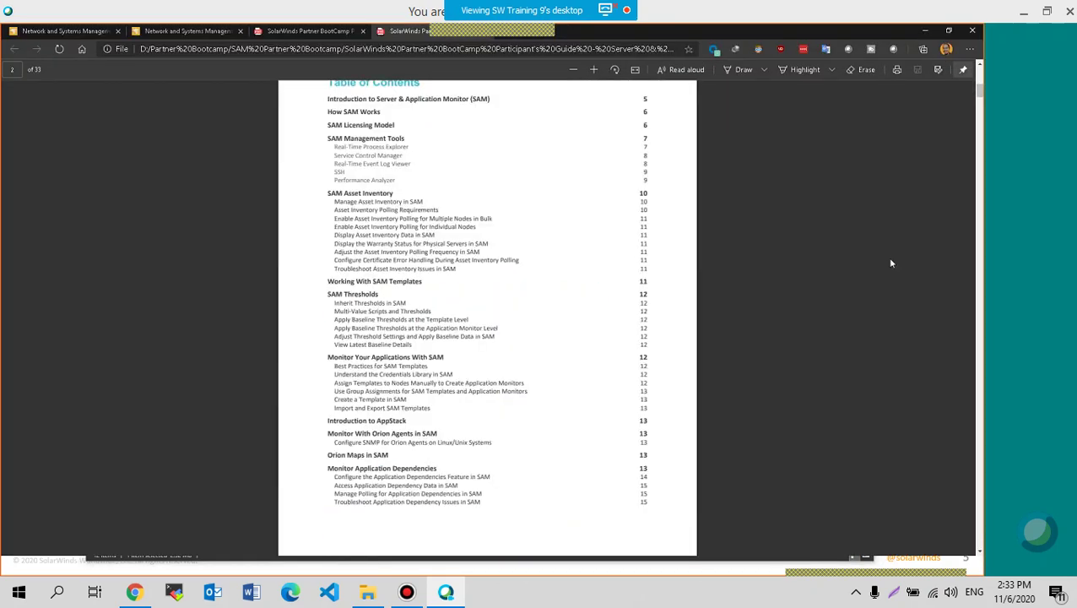
# Scroll the PDF to page 20's API Poller documentation links for requirements, licensing and alerts
pyautogui.scroll(-20, 982, 211)
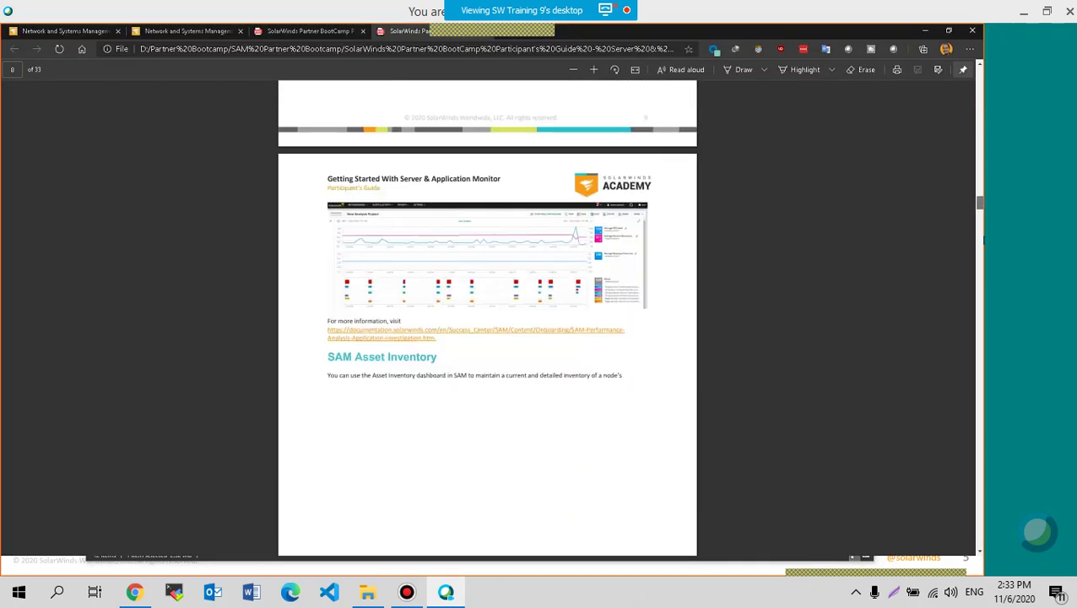
pyautogui.scroll(-20, 979, 241)
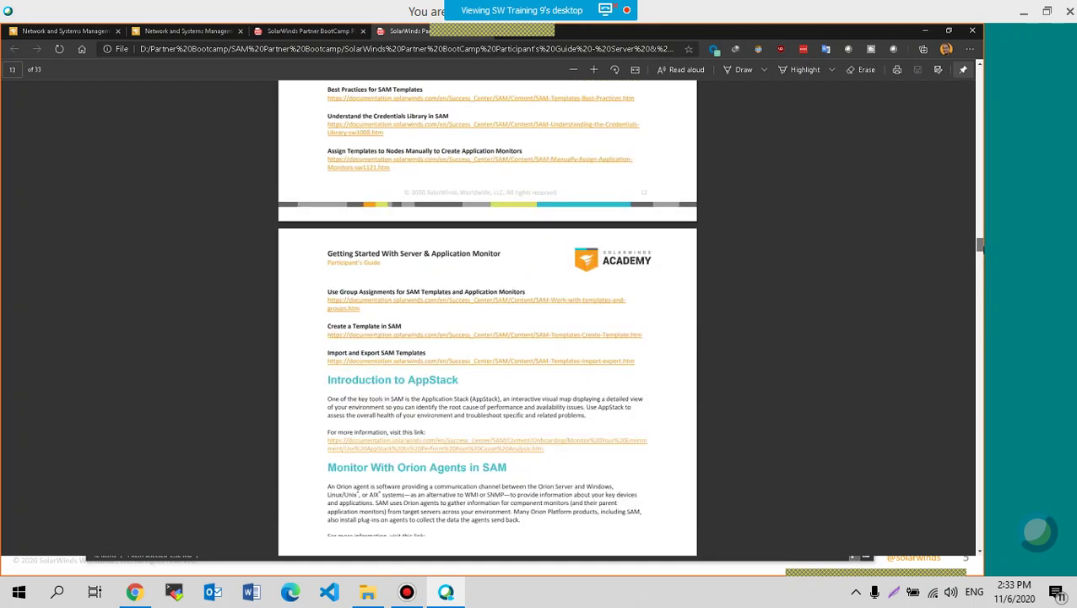
pyautogui.scroll(-8, 979, 324)
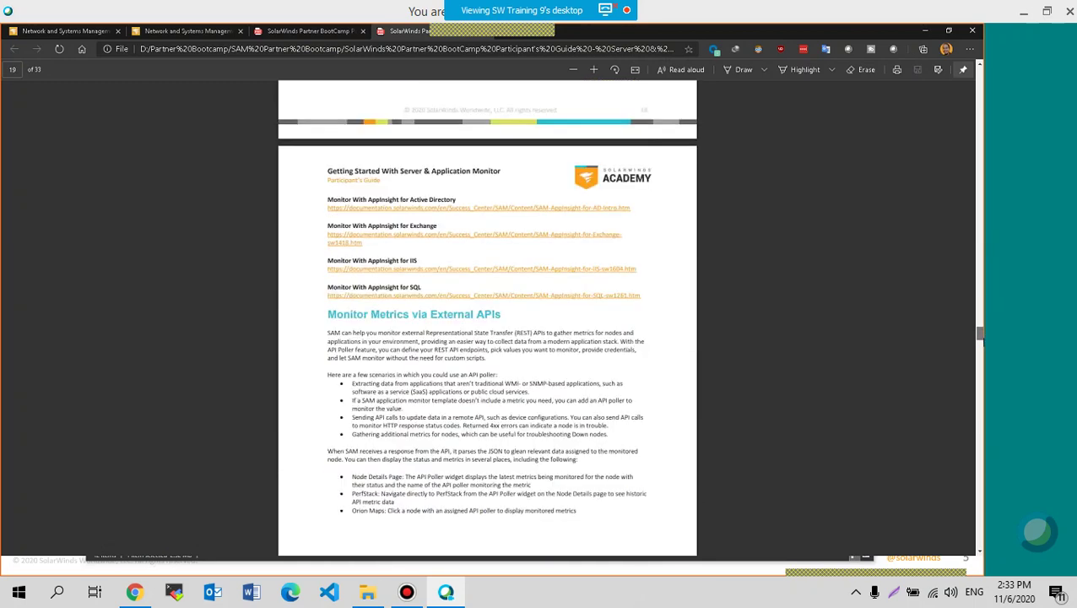
pyautogui.scroll(3, 674, 352)
pyautogui.keyDown('ctrl'); pyautogui.scroll(1, 673, 351); pyautogui.keyUp('ctrl')
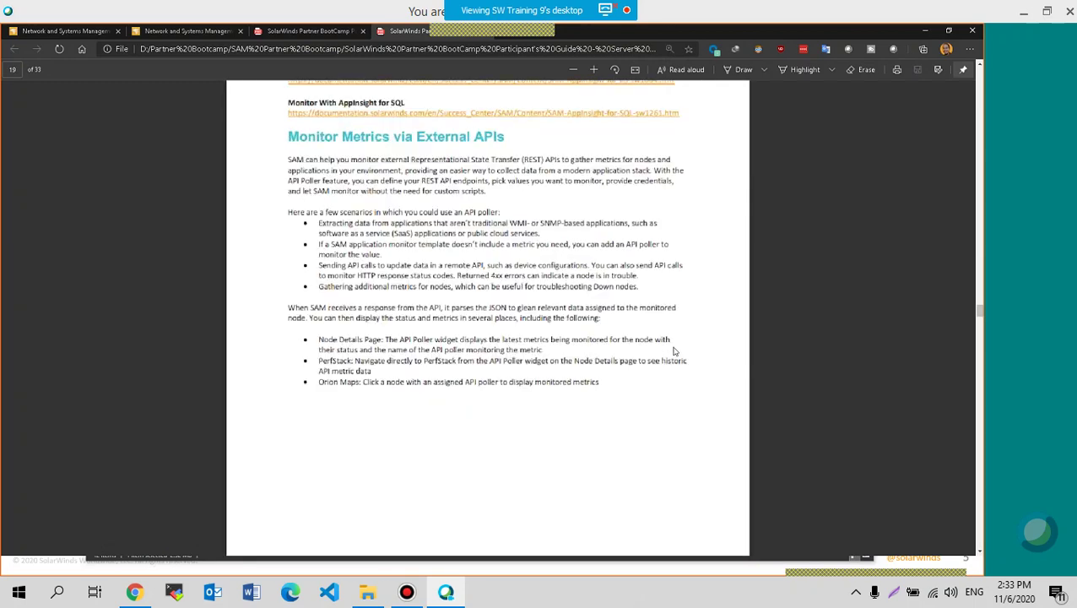
pyautogui.keyDown('ctrl'); pyautogui.scroll(3, 674, 351); pyautogui.keyUp('ctrl')
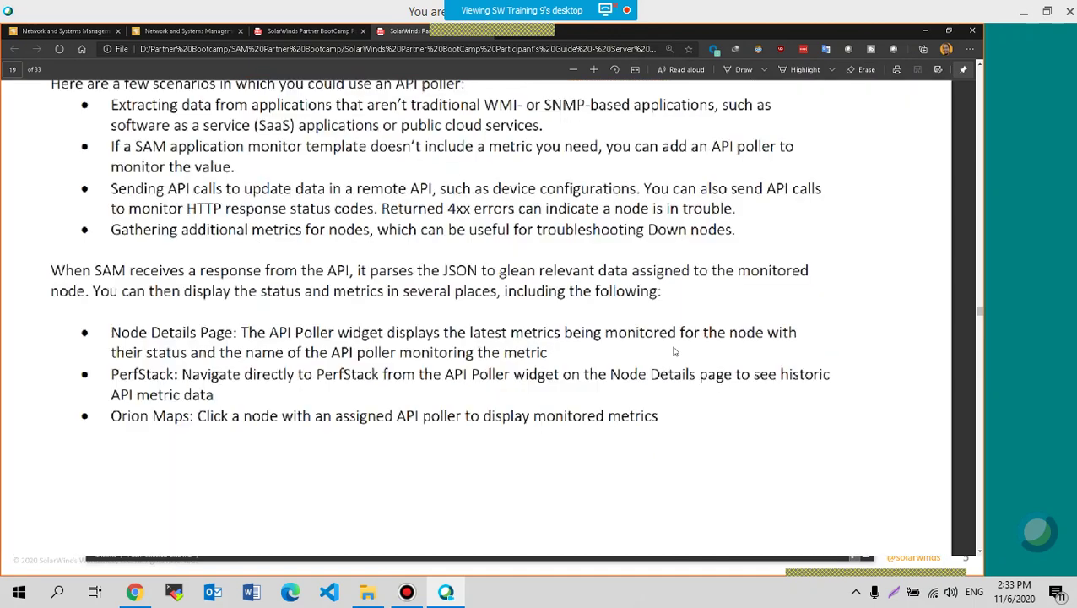
pyautogui.scroll(-10, 674, 351)
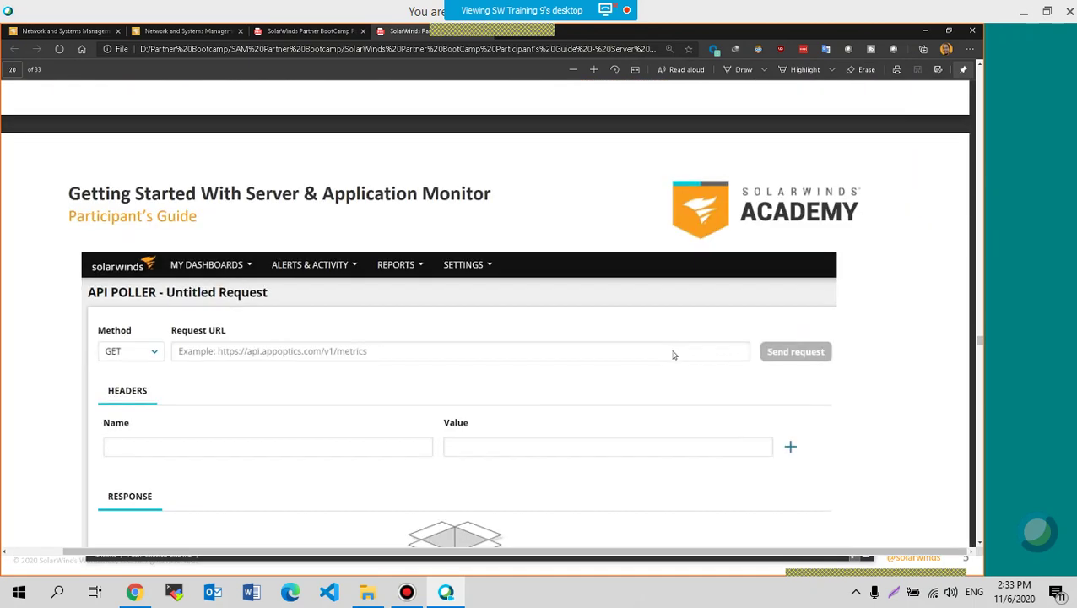
pyautogui.scroll(-3, 60, 327)
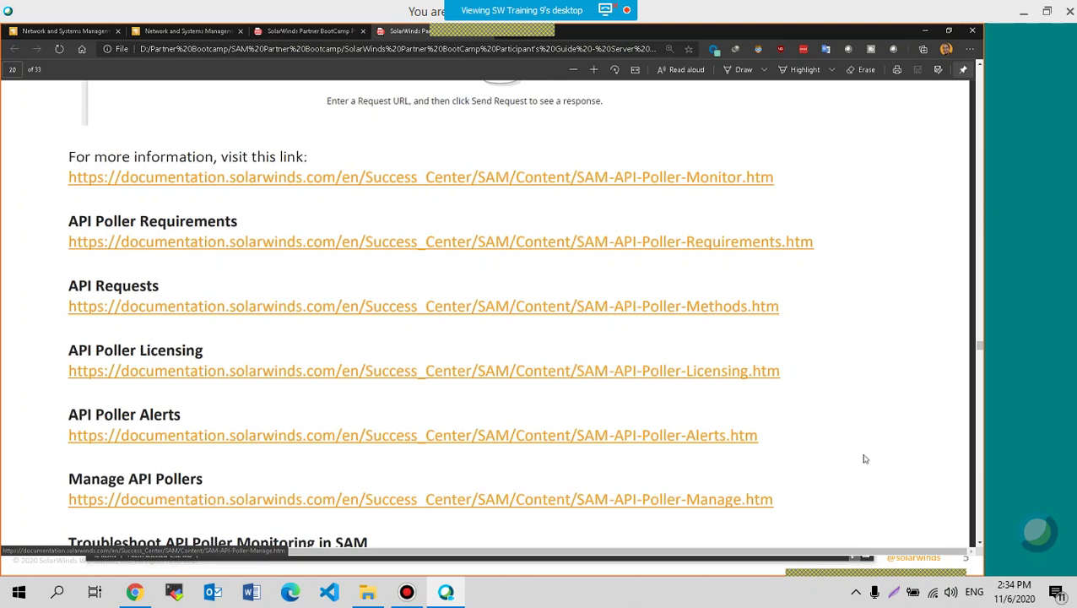
# Follow the API Poller Licensing link and scroll to the node-based SAM10 license example
pyautogui.click(172, 379)
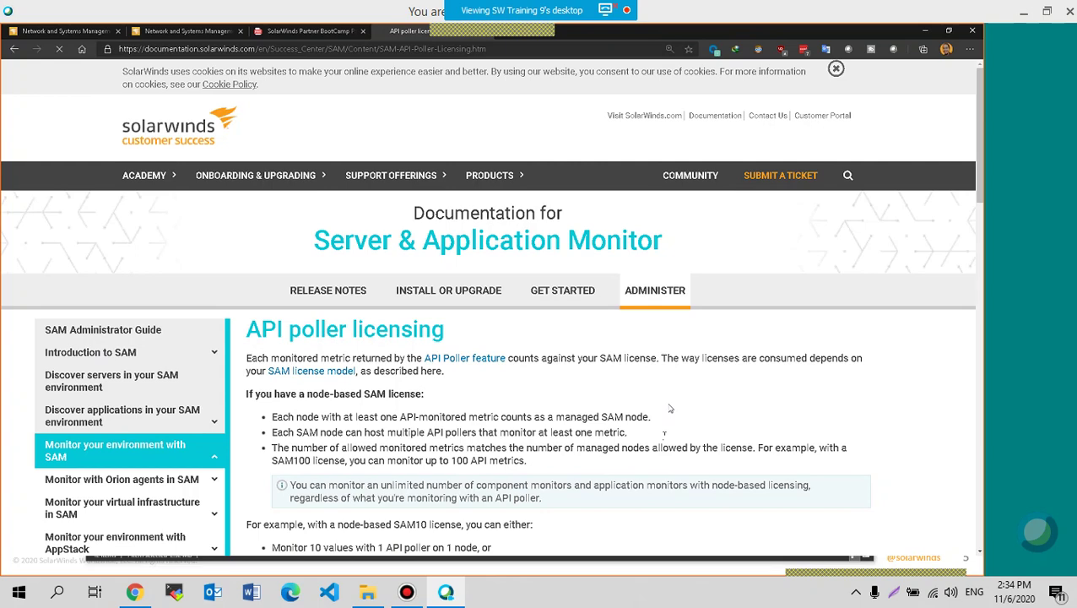
pyautogui.scroll(4, 670, 408)
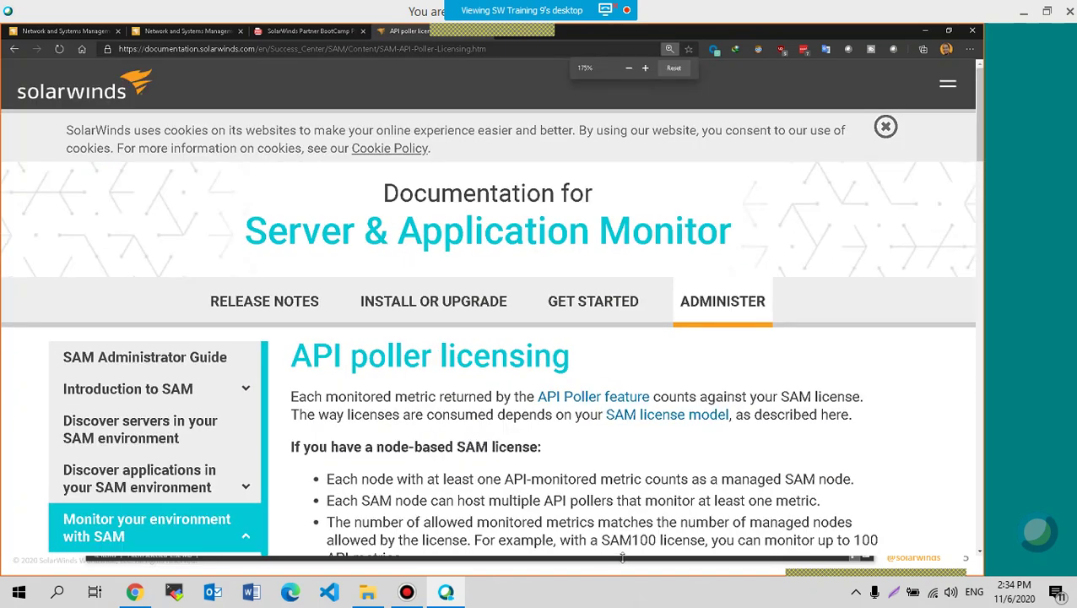
pyautogui.scroll(-3, 750, 517)
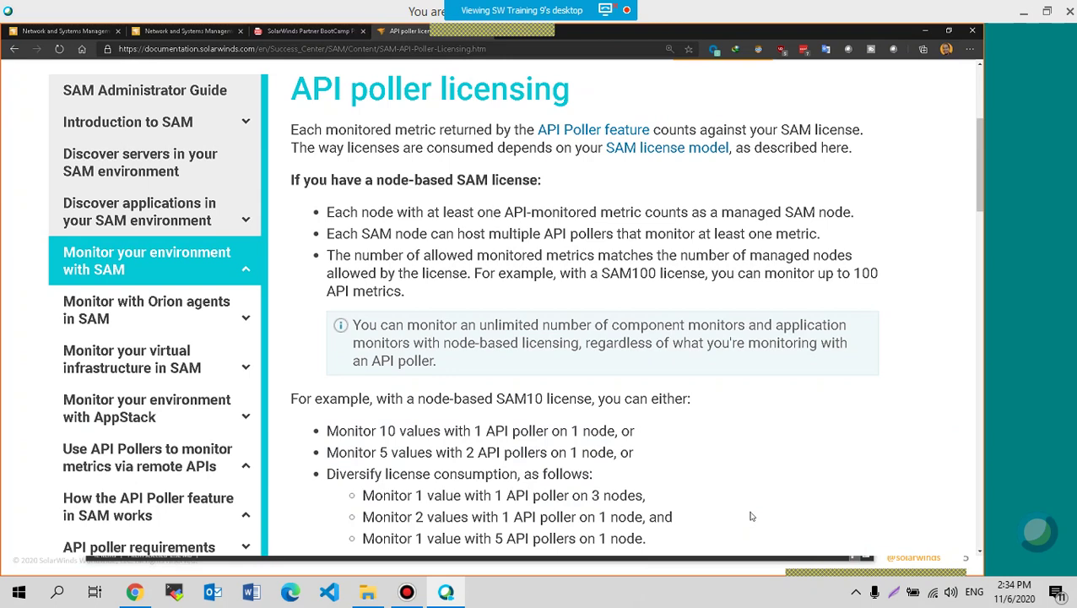
pyautogui.scroll(-1, 752, 516)
pyautogui.scroll(1, 752, 517)
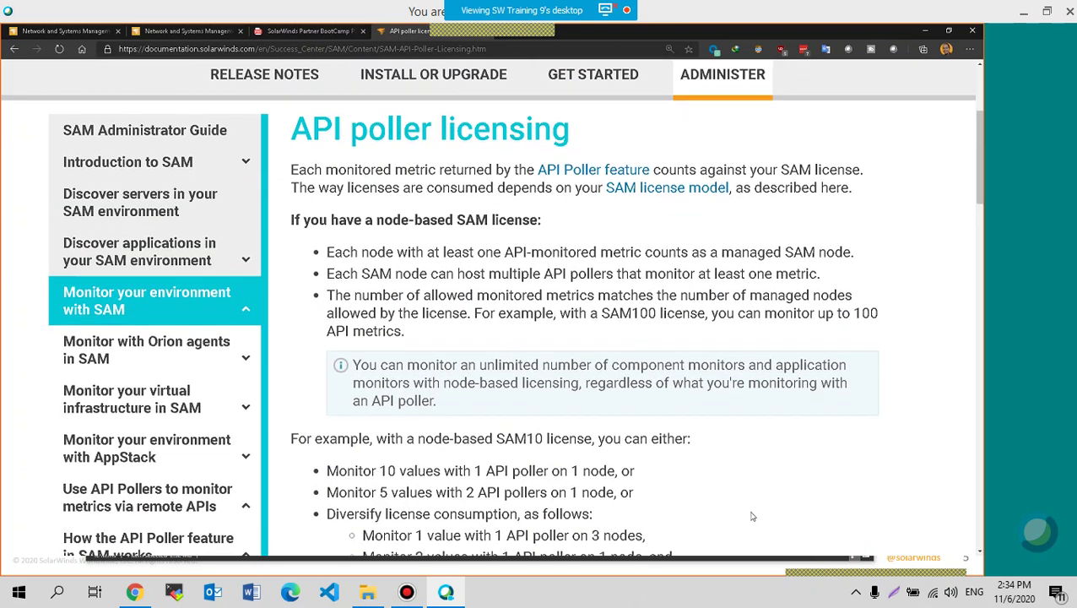
pyautogui.scroll(-2, 752, 515)
pyautogui.scroll(-1, 740, 504)
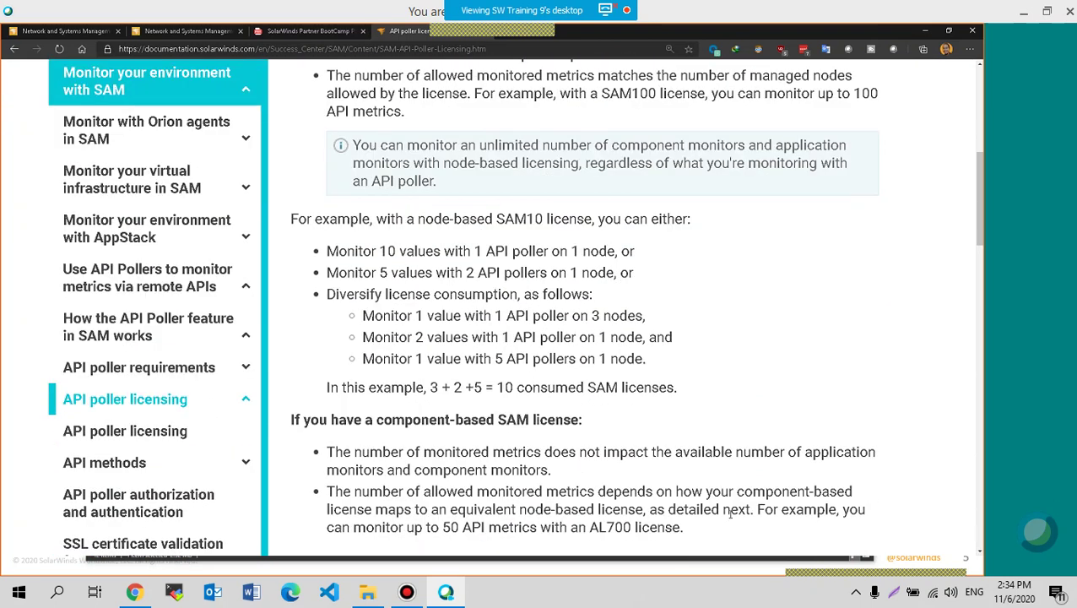
pyautogui.scroll(1, 731, 513)
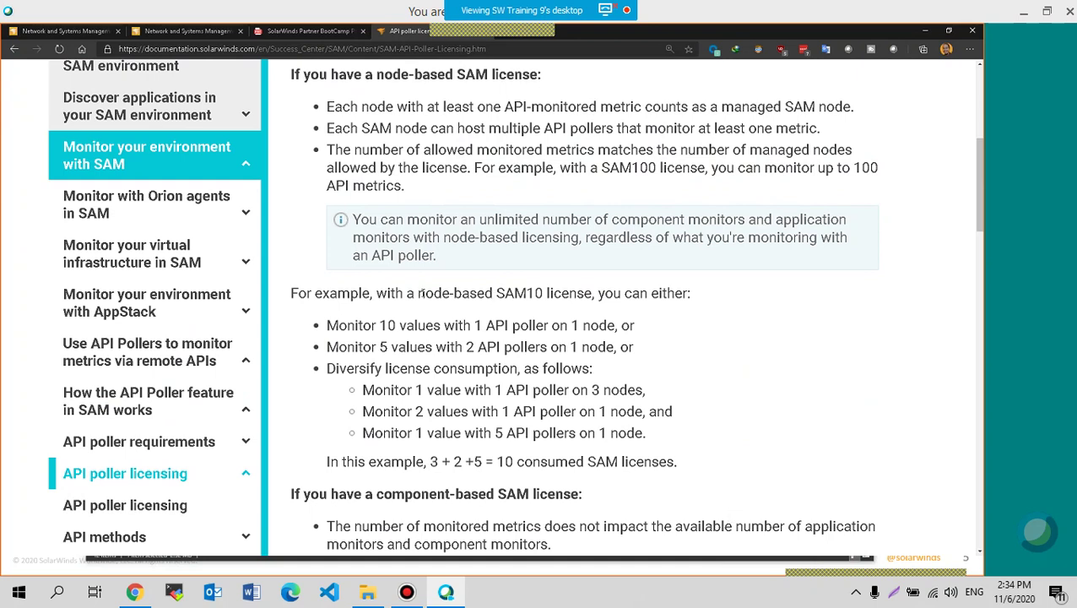
pyautogui.moveTo(421, 292); pyautogui.dragTo(592, 293)
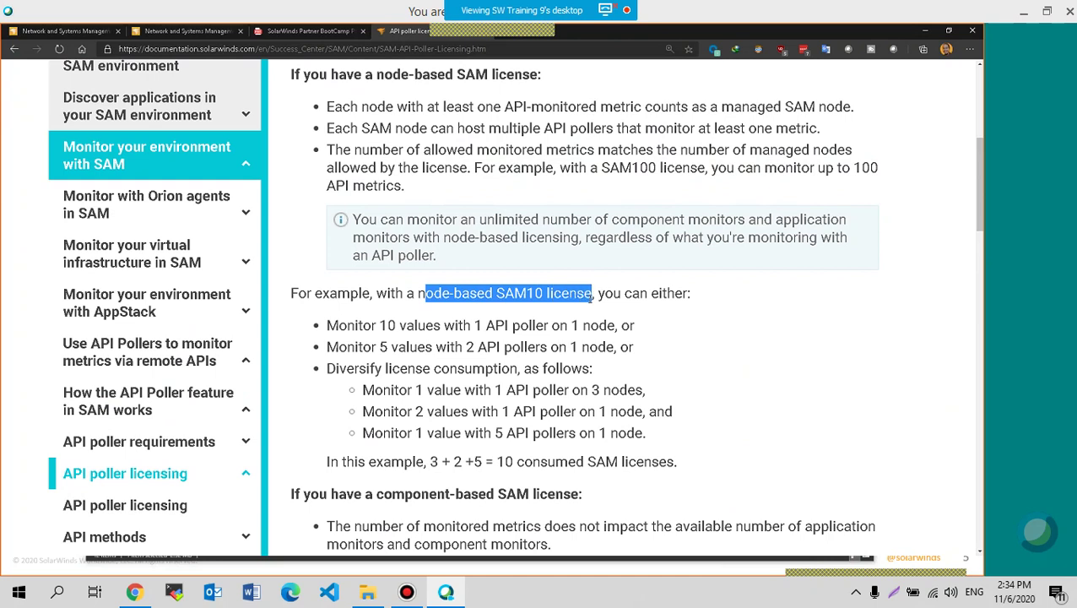
pyautogui.click(606, 435)
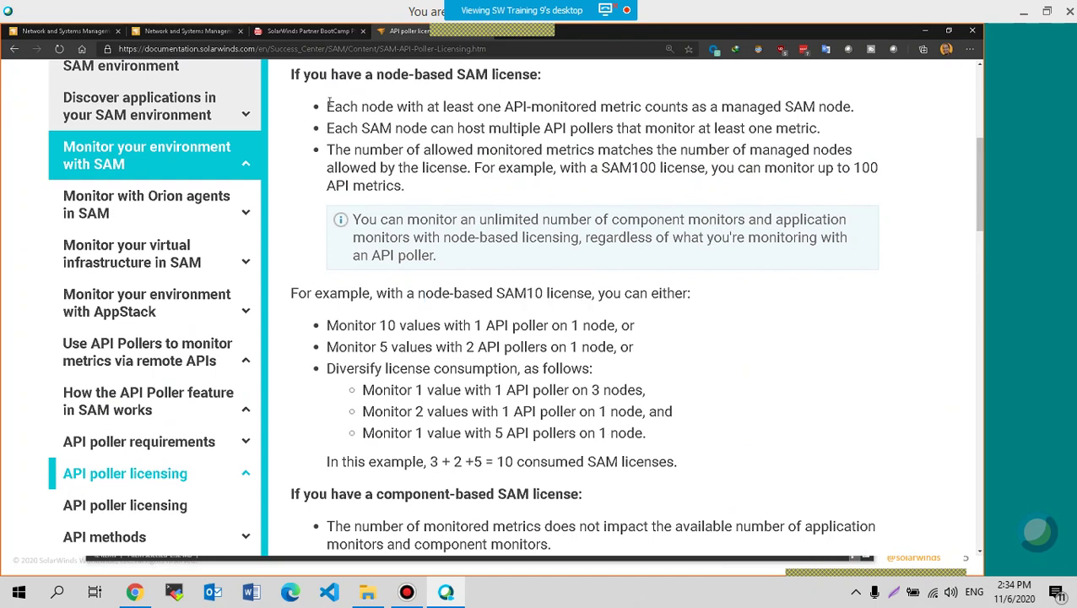
pyautogui.moveTo(329, 106); pyautogui.dragTo(867, 105)
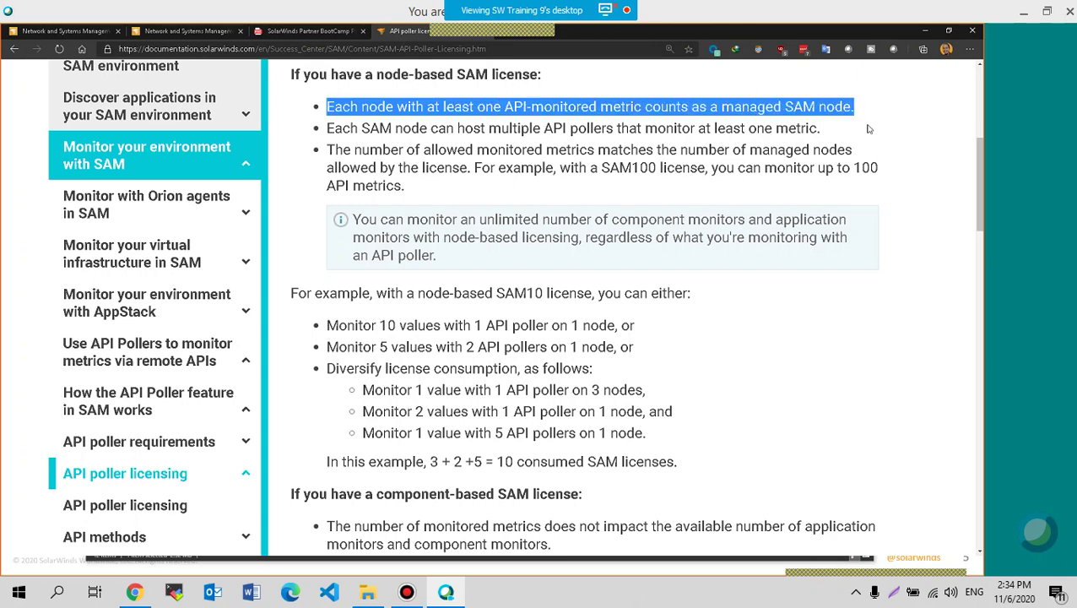
pyautogui.click(868, 129)
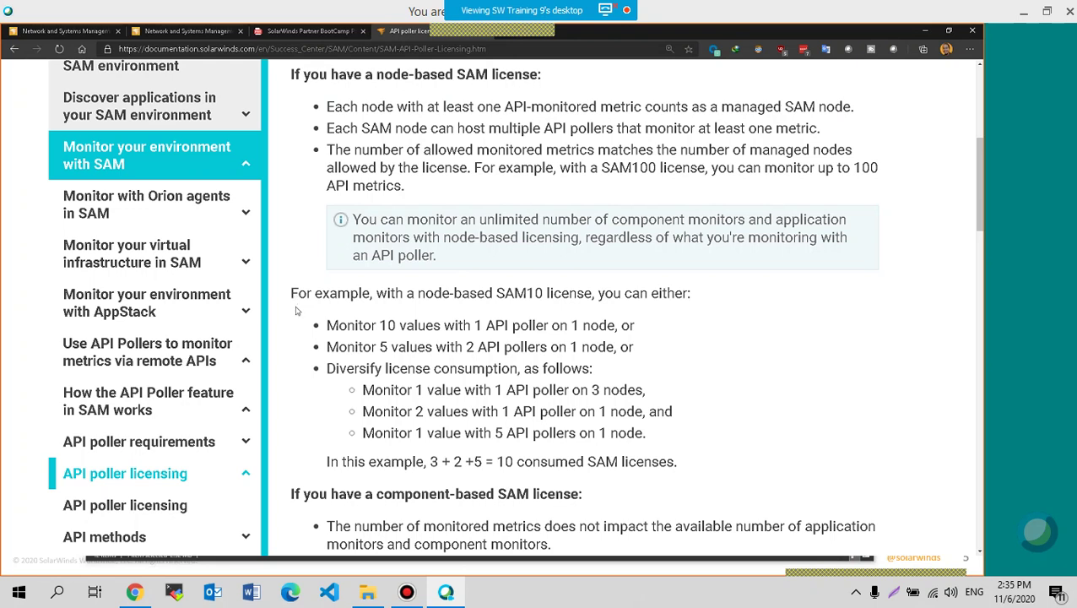
pyautogui.moveTo(325, 326); pyautogui.dragTo(676, 323)
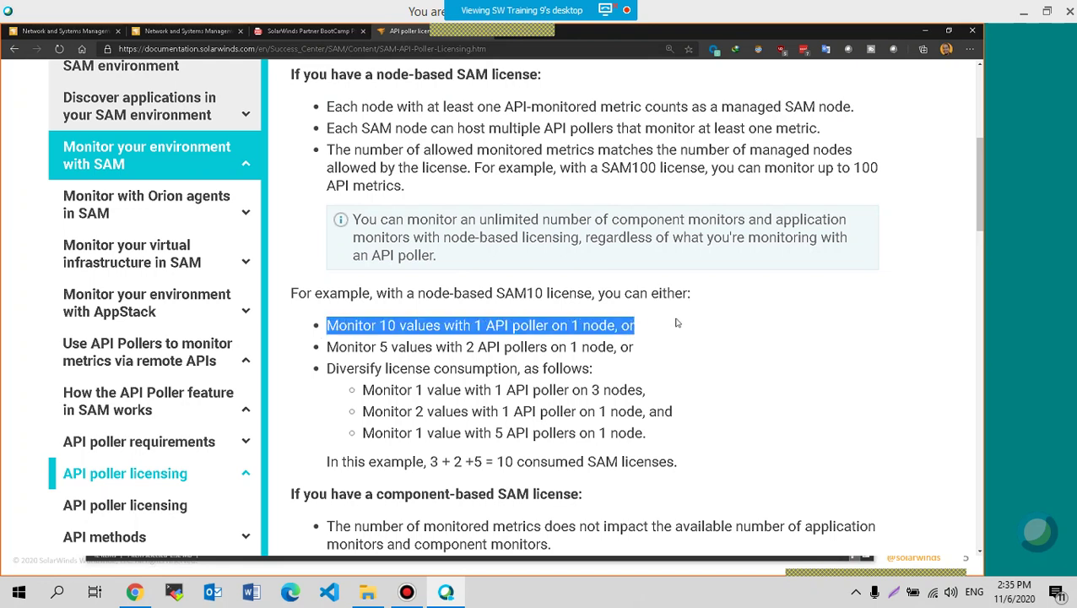
pyautogui.click(681, 343)
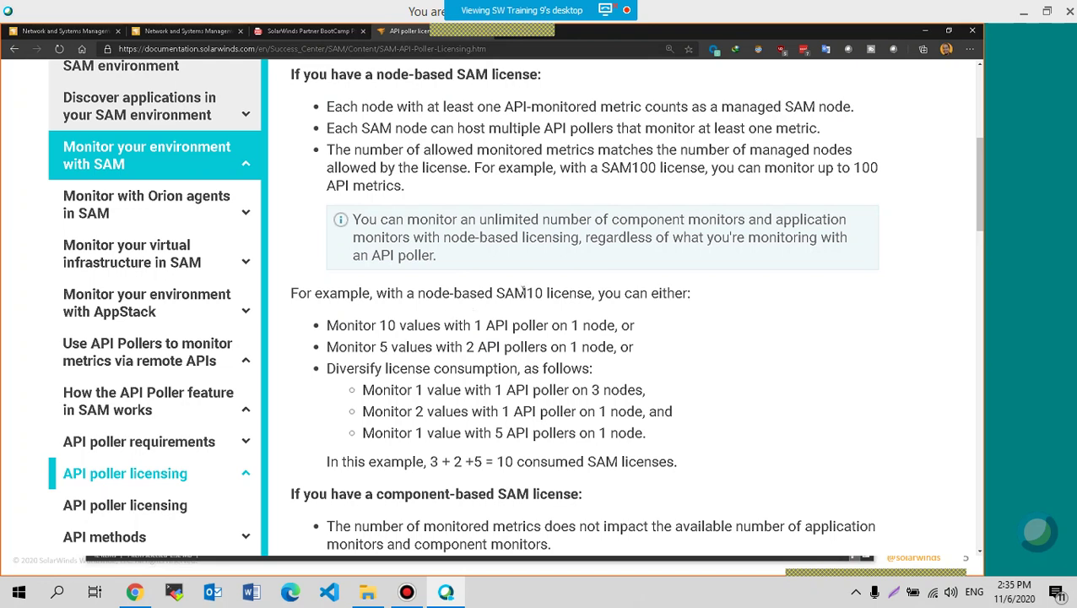
pyautogui.moveTo(544, 293); pyautogui.dragTo(498, 285)
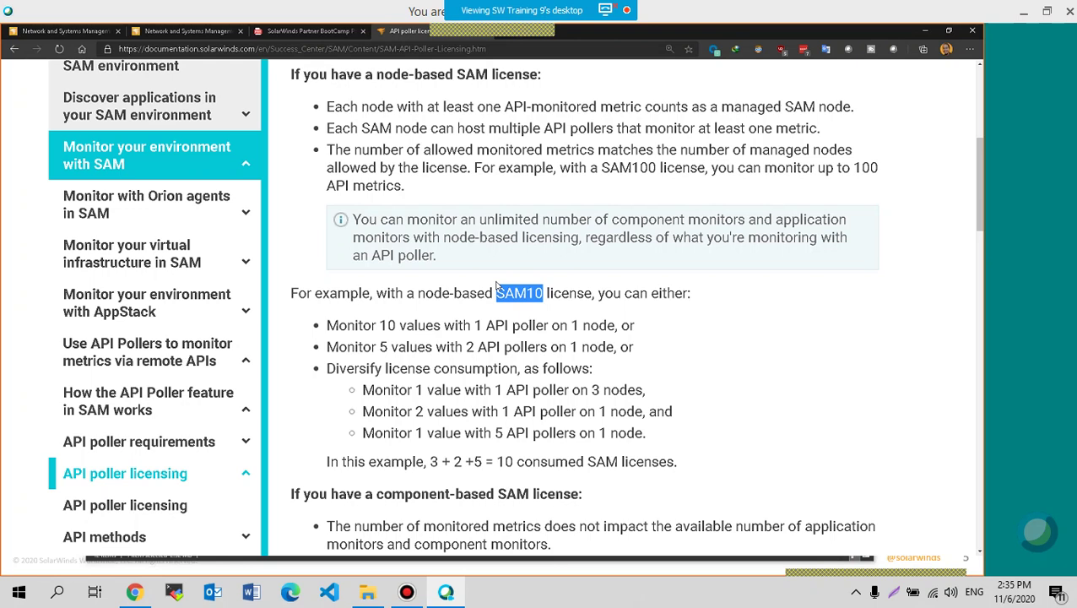
pyautogui.click(326, 332)
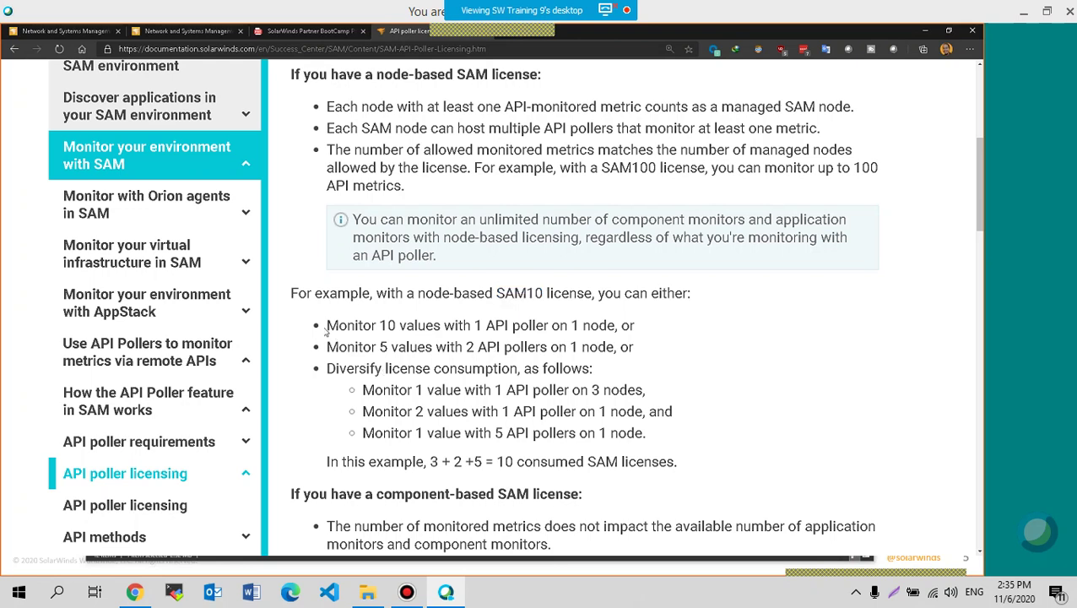
pyautogui.moveTo(326, 331); pyautogui.dragTo(618, 326)
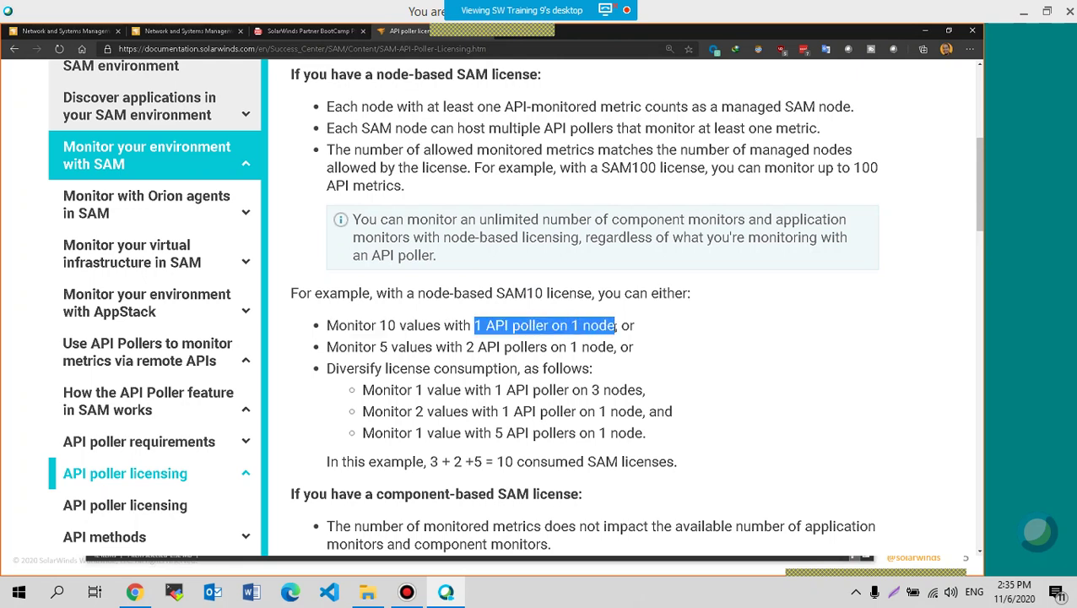
pyautogui.click(617, 325)
pyautogui.moveTo(542, 290); pyautogui.dragTo(529, 290)
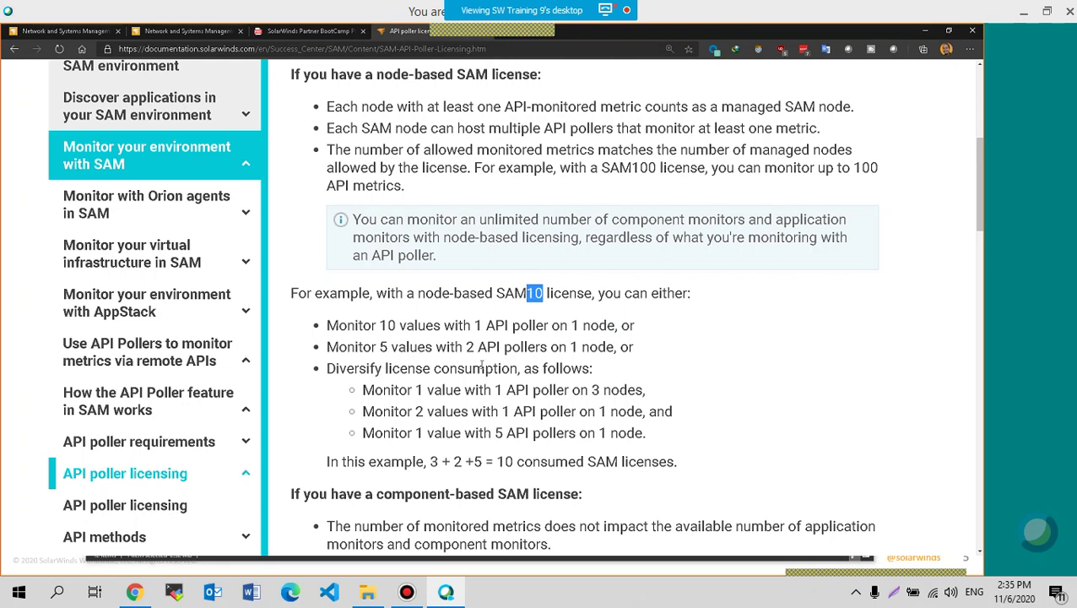
# Highlight the second example's 5 values and 2 API pollers on 1 node, then clear it
pyautogui.moveTo(326, 349); pyautogui.dragTo(652, 356)
pyautogui.click(511, 346)
pyautogui.moveTo(425, 352); pyautogui.dragTo(379, 349)
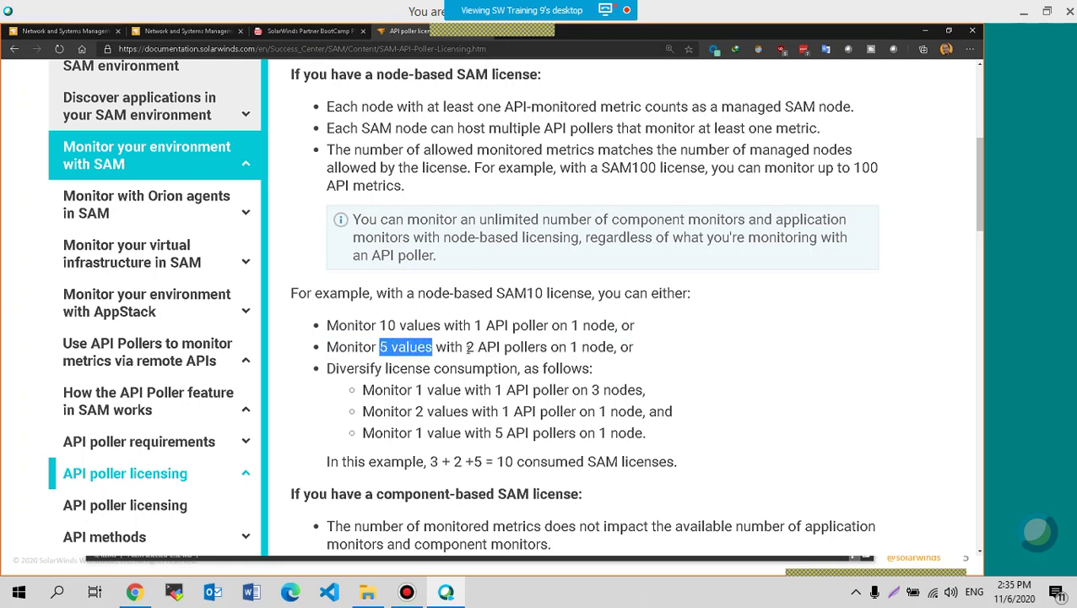
pyautogui.moveTo(467, 348); pyautogui.dragTo(646, 390)
pyautogui.click(355, 349)
pyautogui.click(433, 396)
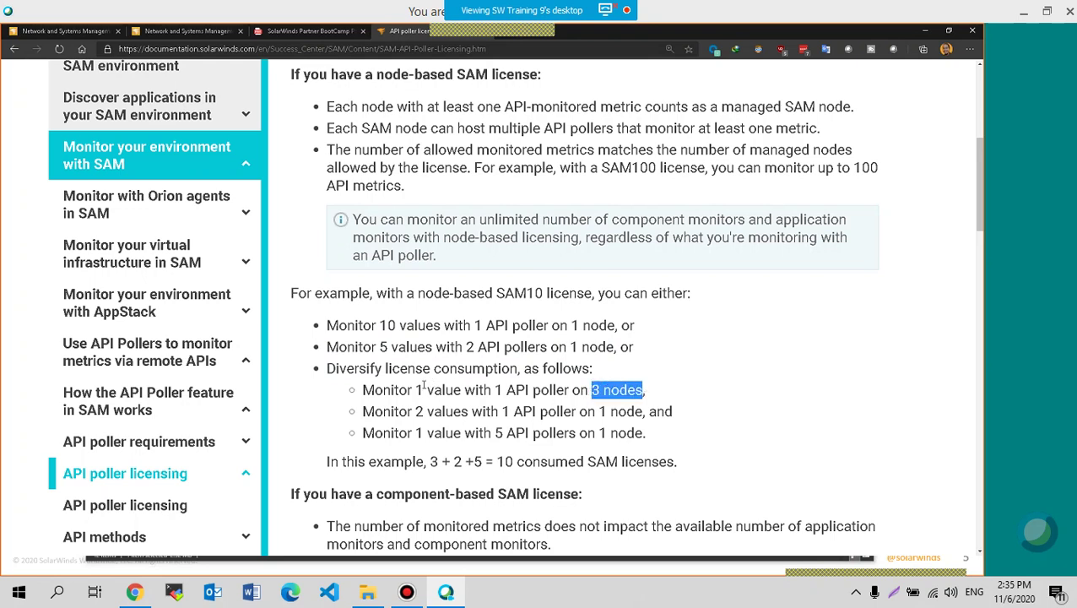
# Mark the 1 API poller and 3 nodes sub-examples in turn, clearing each highlight
pyautogui.moveTo(495, 390); pyautogui.dragTo(679, 397)
pyautogui.click(421, 390)
pyautogui.click(420, 412)
pyautogui.moveTo(419, 411); pyautogui.dragTo(574, 411)
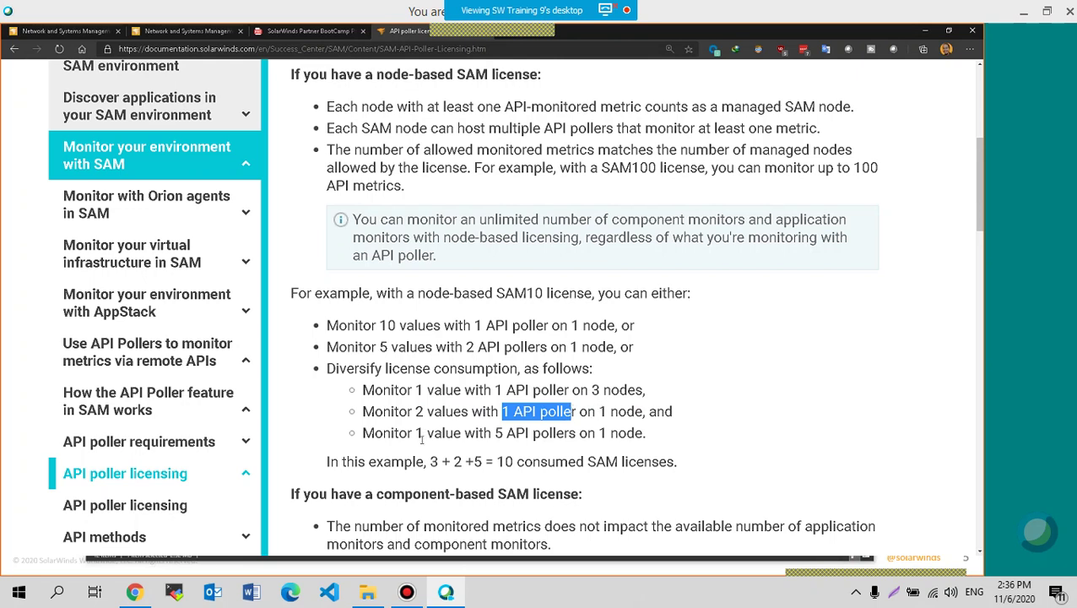
pyautogui.moveTo(416, 433); pyautogui.dragTo(495, 433)
pyautogui.click(606, 433)
# Point out 5 API pollers and the consumed SAM licenses total, then the whole example list
pyautogui.doubleClick(614, 434)
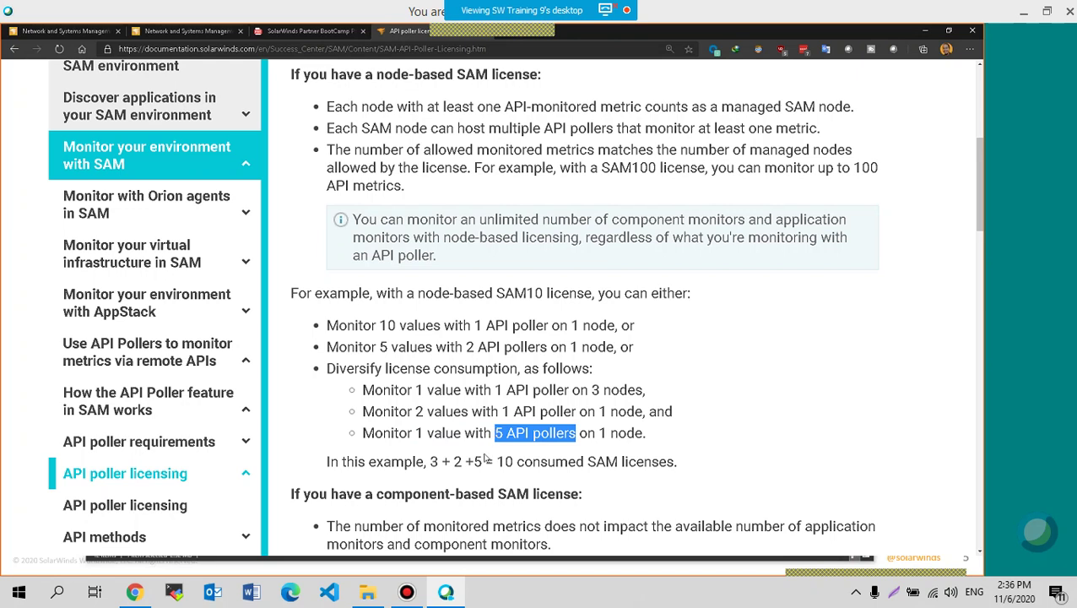
pyautogui.moveTo(461, 433); pyautogui.dragTo(687, 464)
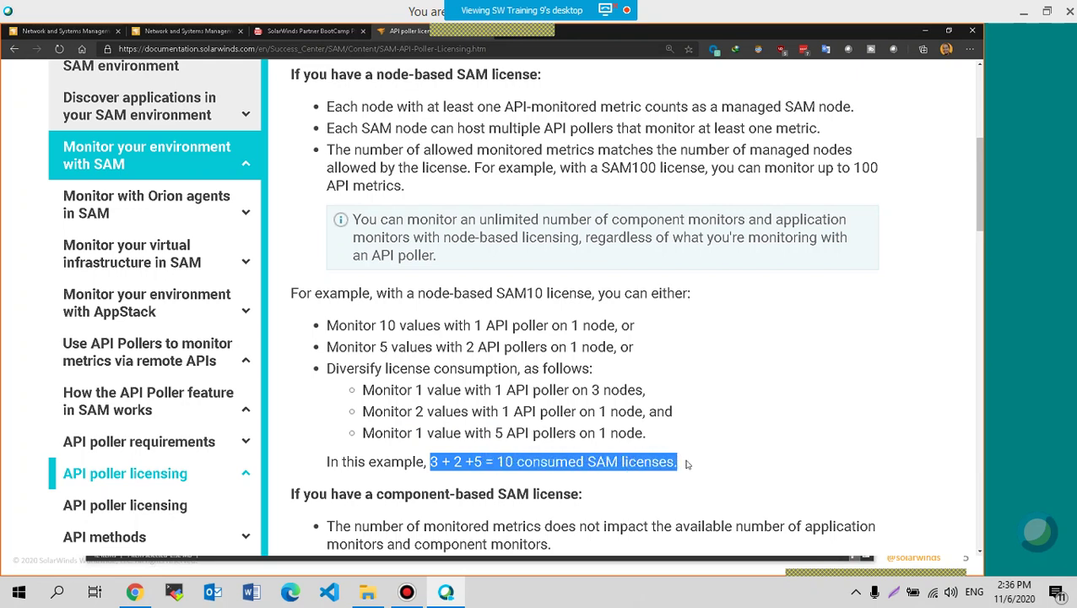
pyautogui.click(688, 463)
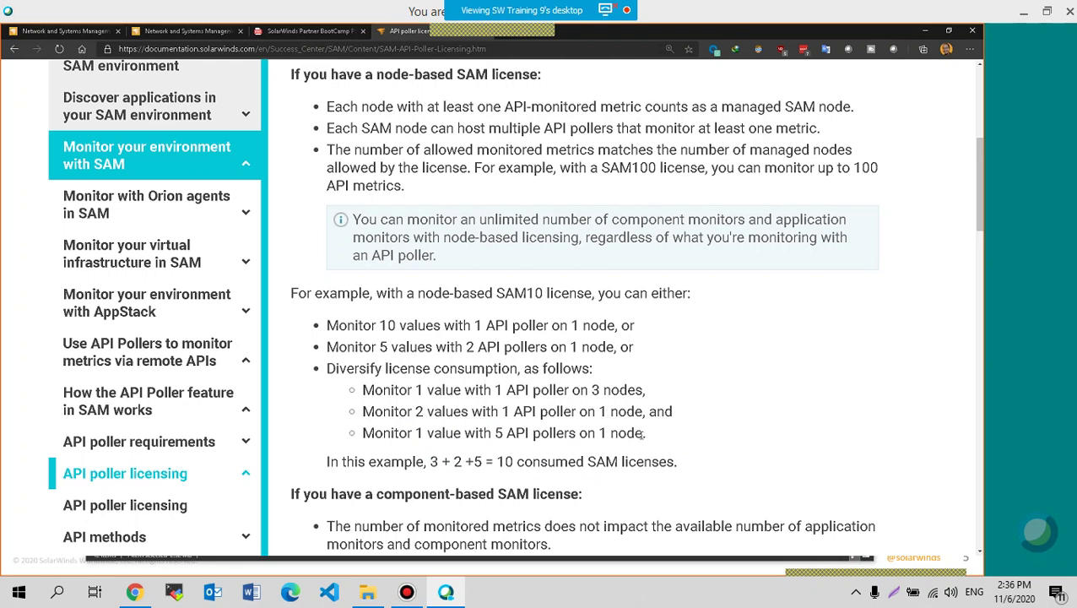
pyautogui.moveTo(644, 434); pyautogui.dragTo(327, 318)
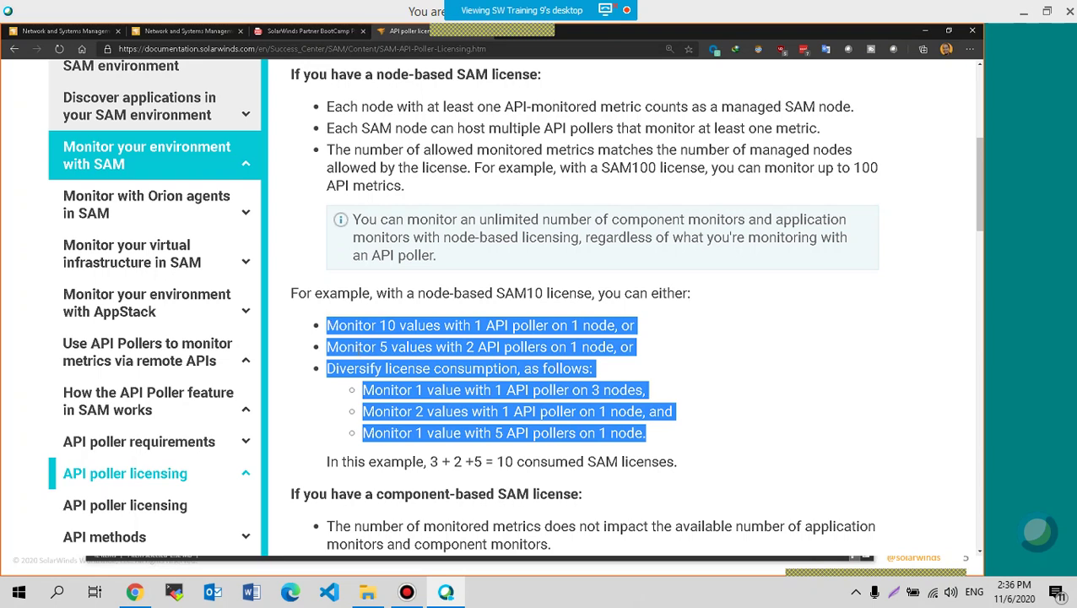
pyautogui.click(390, 436)
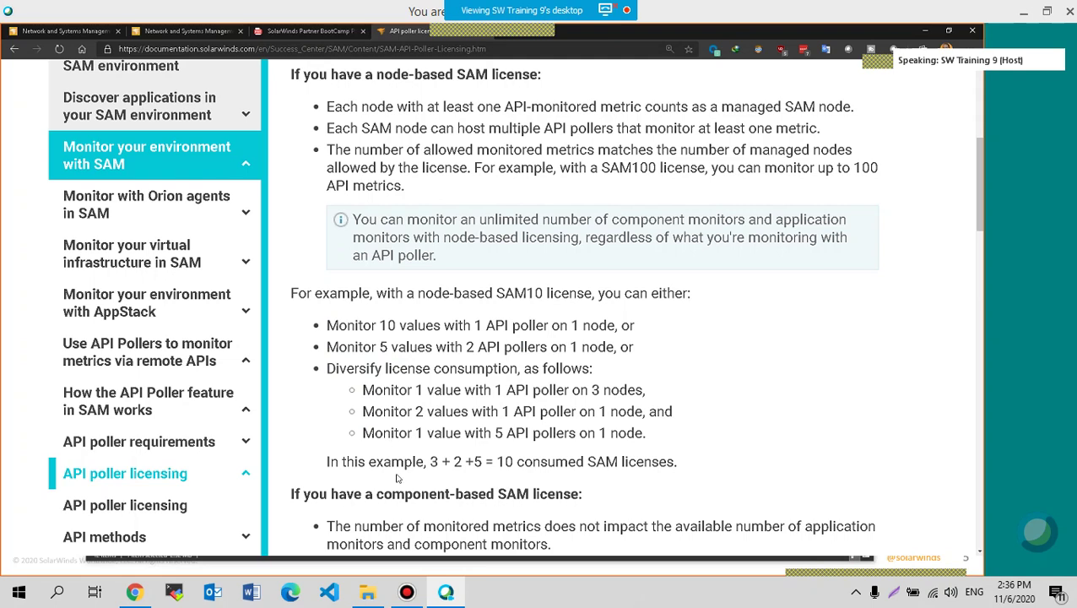
# Scroll to the component-based license tier table and highlight its header and whole table
pyautogui.scroll(-4, 396, 478)
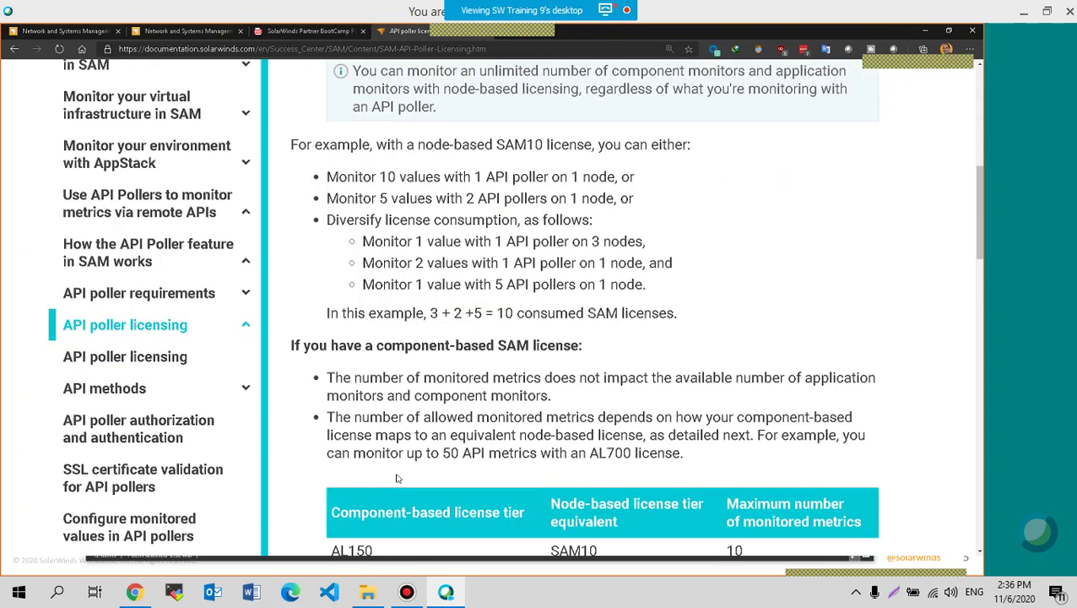
pyautogui.scroll(-6, 396, 478)
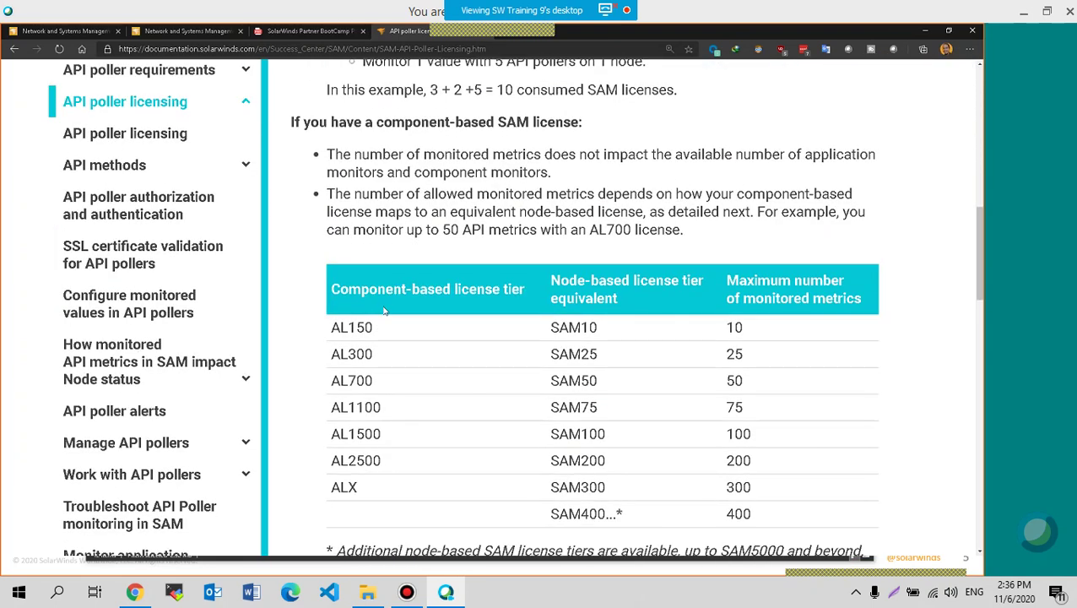
pyautogui.moveTo(331, 289); pyautogui.dragTo(537, 295)
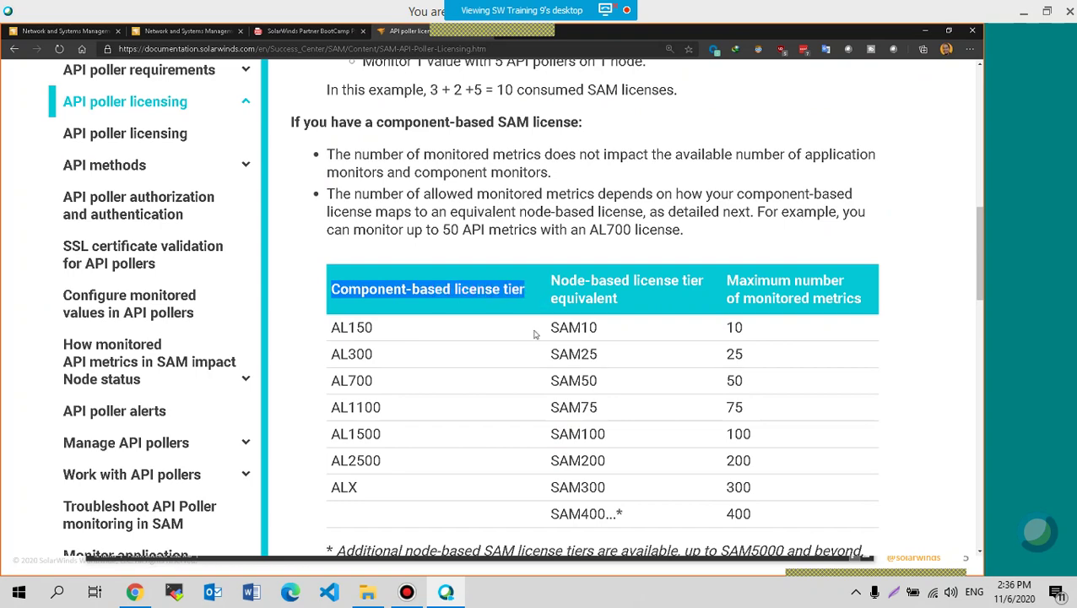
pyautogui.click(534, 363)
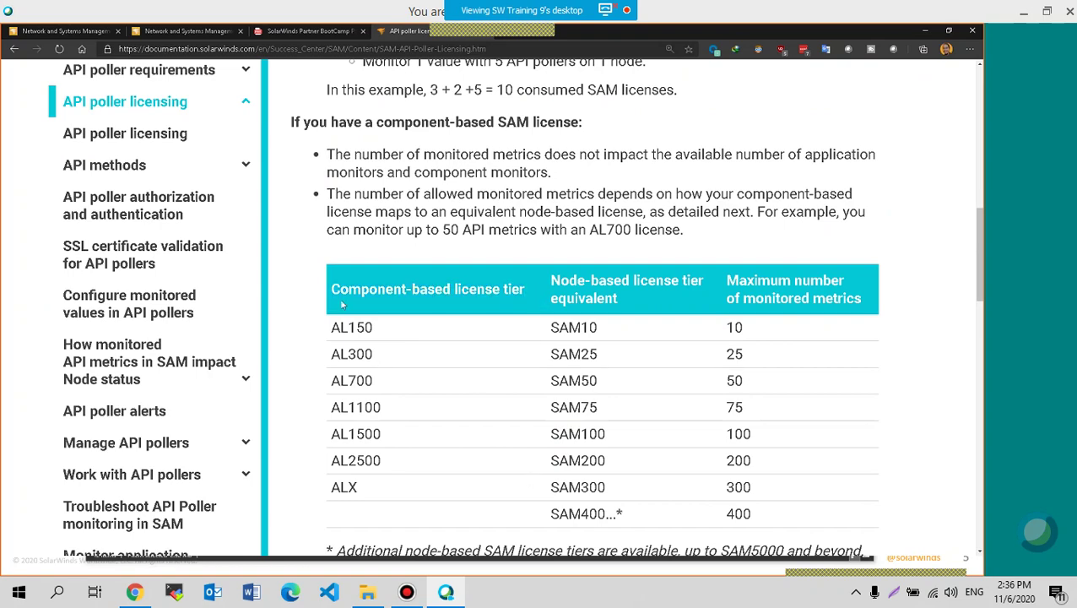
pyautogui.moveTo(334, 270); pyautogui.dragTo(762, 526)
pyautogui.click(815, 521)
# Point out AL150 as SAM10, and ALX as SAM300 with its 300 metric limit
pyautogui.moveTo(331, 328); pyautogui.dragTo(375, 330)
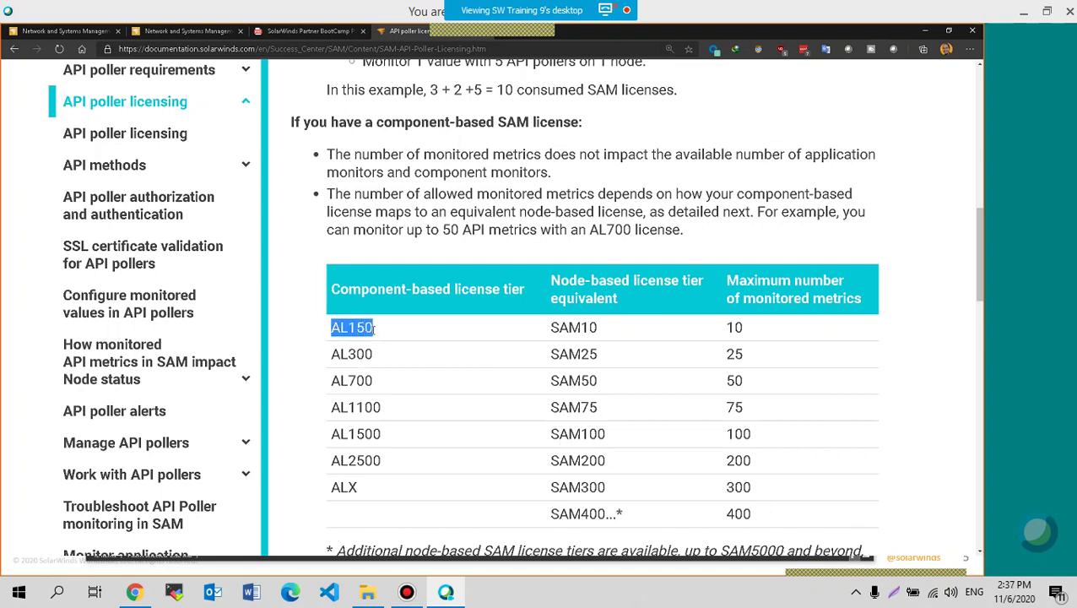
pyautogui.click(552, 334)
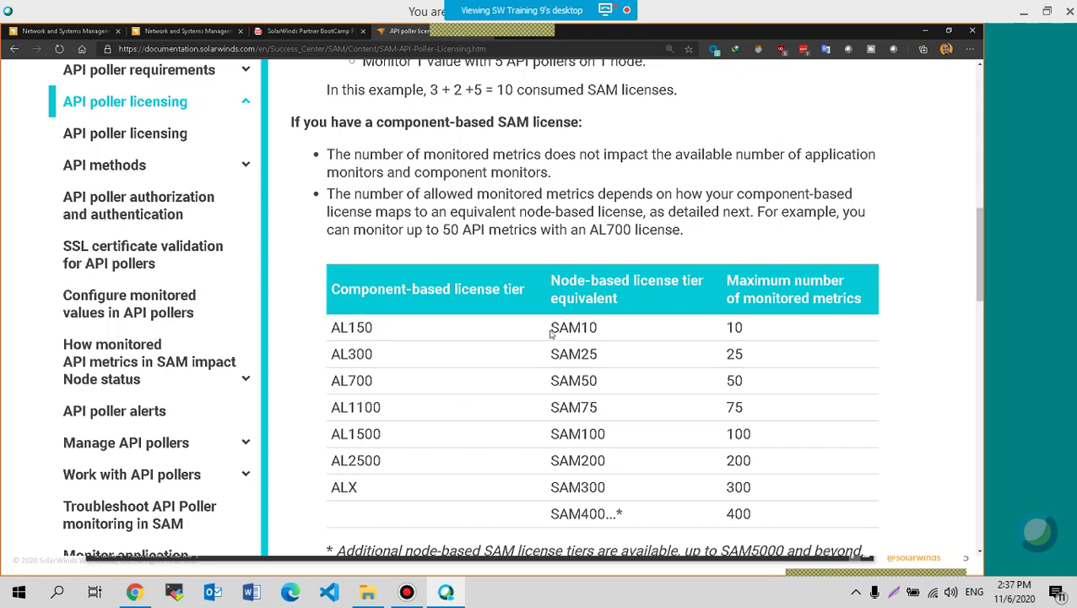
pyautogui.moveTo(553, 328); pyautogui.dragTo(606, 331)
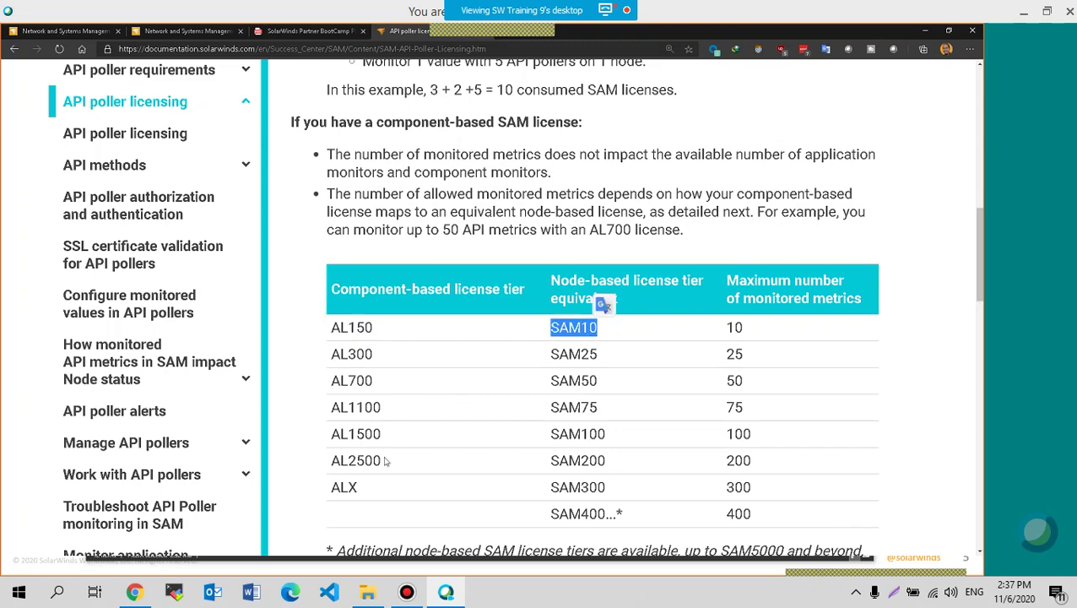
pyautogui.moveTo(368, 488); pyautogui.dragTo(336, 488)
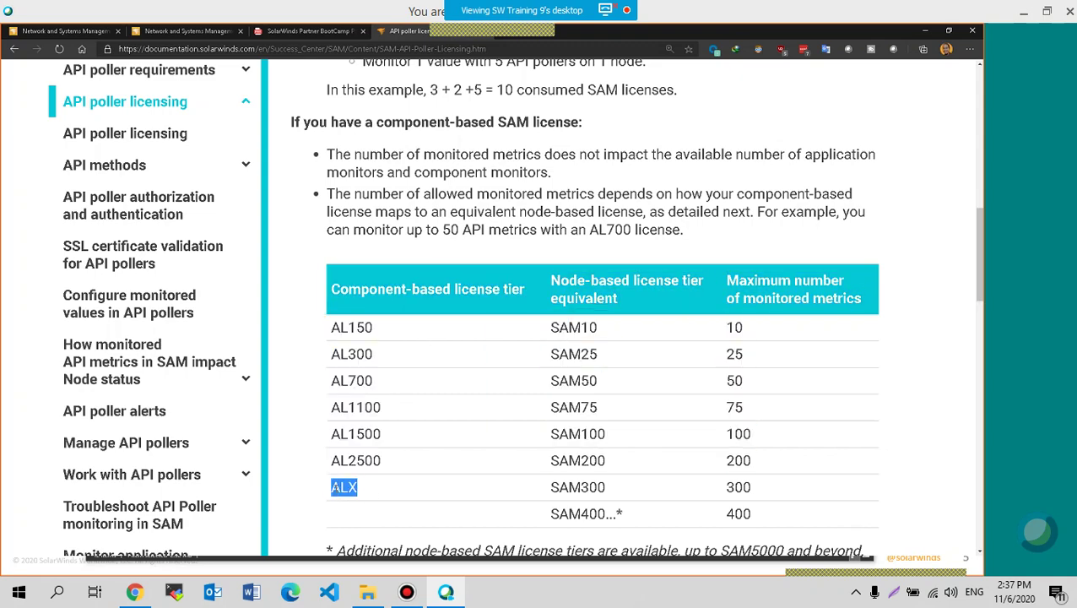
pyautogui.click(332, 507)
pyautogui.moveTo(550, 488); pyautogui.dragTo(620, 496)
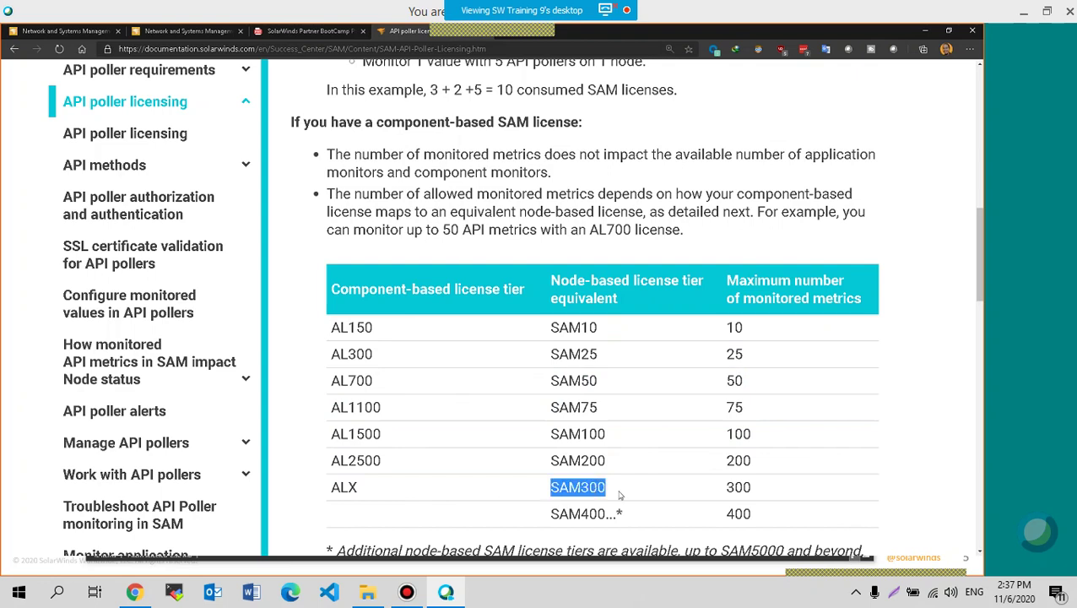
pyautogui.click(389, 496)
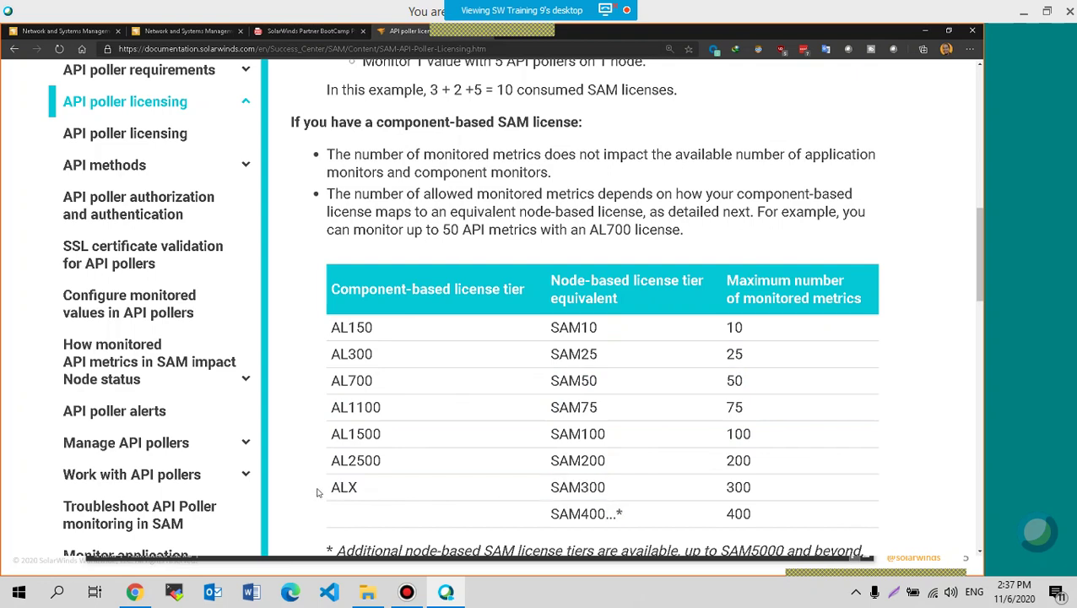
pyautogui.moveTo(337, 488); pyautogui.dragTo(390, 488)
pyautogui.click(403, 492)
pyautogui.moveTo(751, 488); pyautogui.dragTo(727, 492)
# Highlight AL2500, its SAM200 equivalent and its 200 metric limit
pyautogui.doubleClick(370, 456)
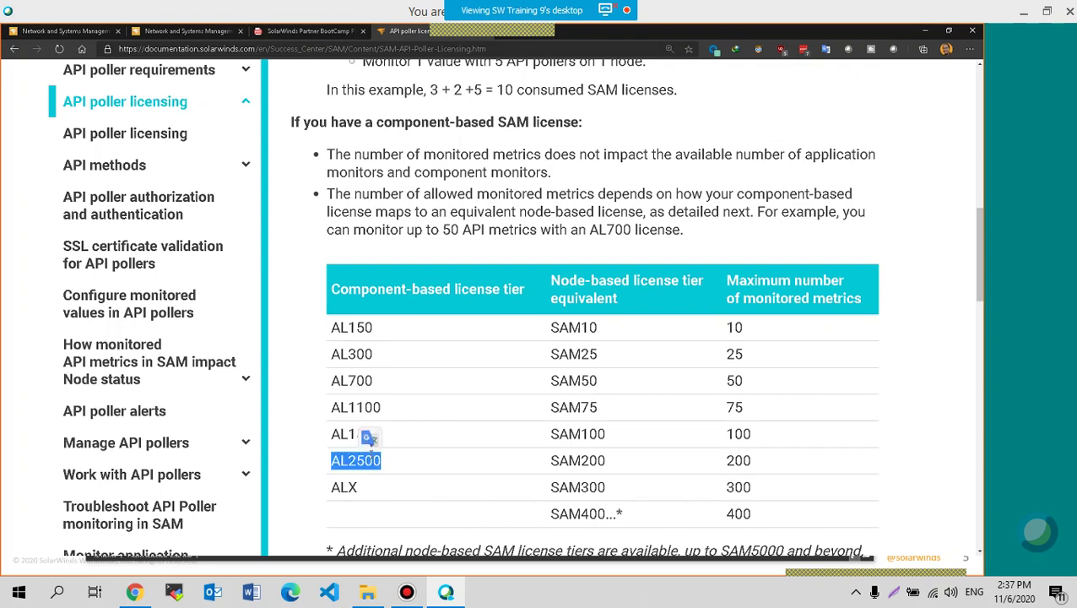
pyautogui.click(596, 460)
pyautogui.doubleClick(596, 461)
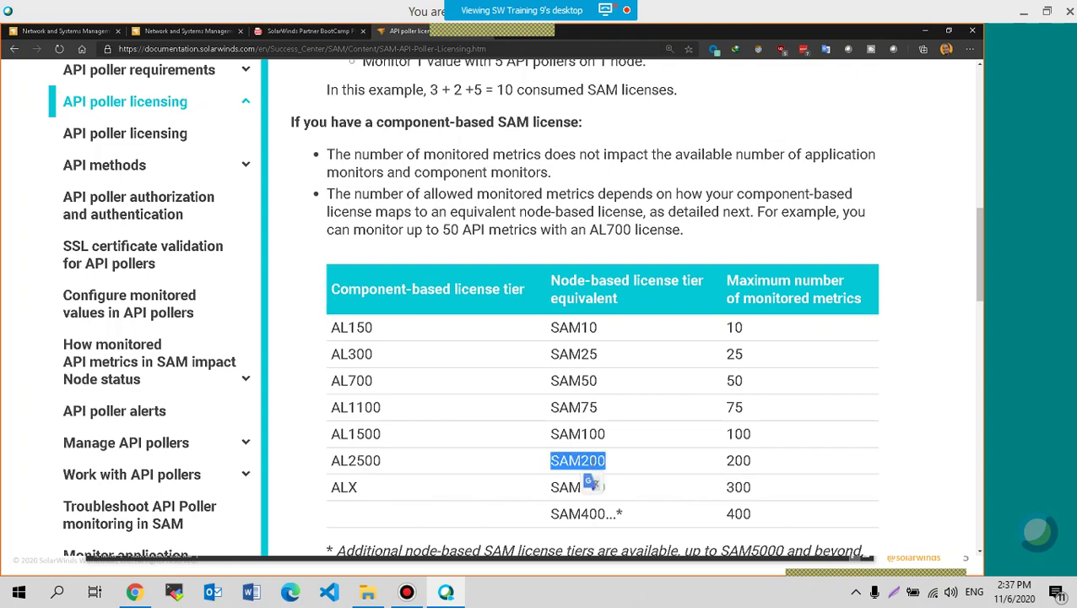
pyautogui.click(731, 461)
pyautogui.moveTo(728, 461); pyautogui.dragTo(756, 467)
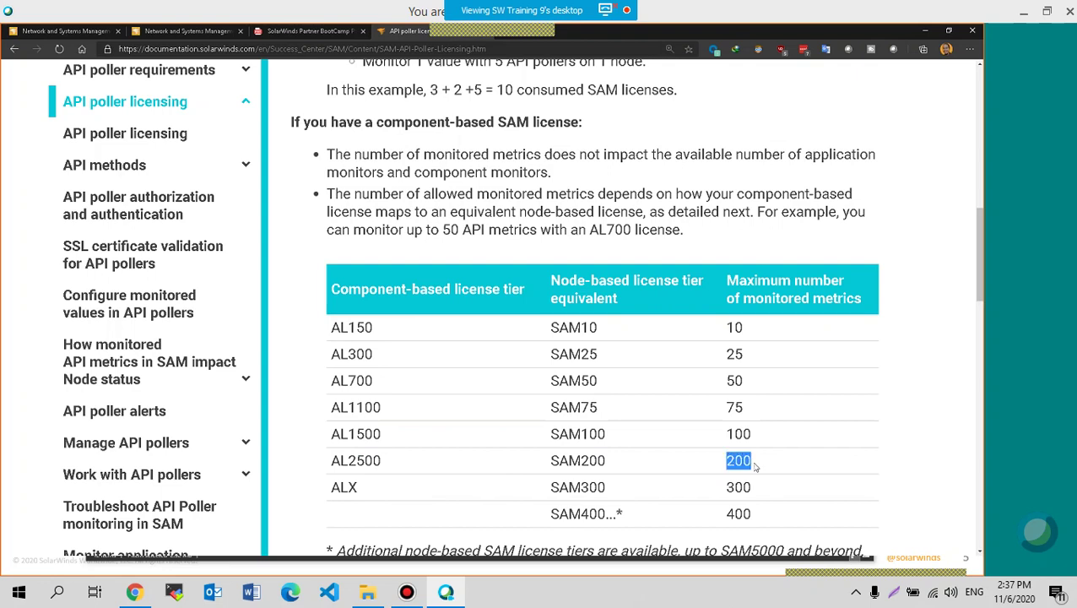
# Highlight SAM5000 and the footnote about additional SAM tiers, then the table rows
pyautogui.scroll(-2, 756, 467)
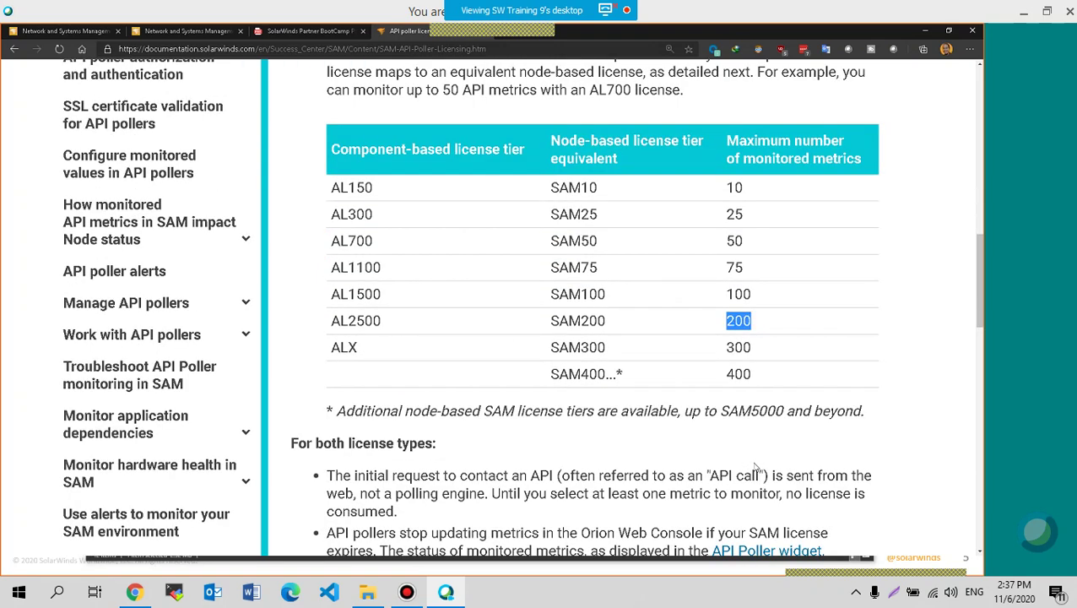
pyautogui.scroll(-1, 756, 467)
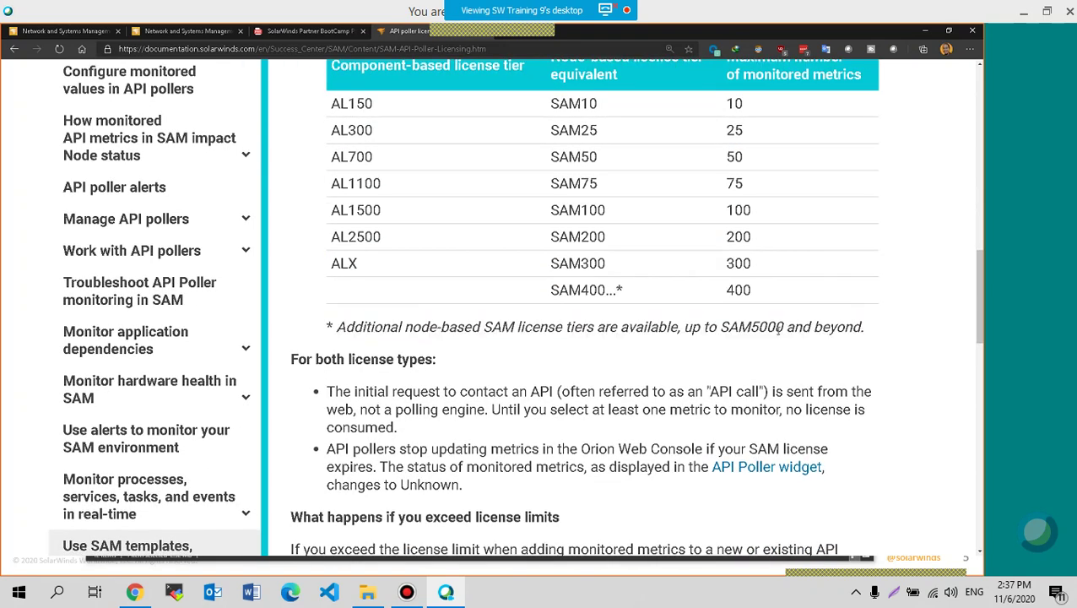
pyautogui.doubleClick(776, 331)
pyautogui.moveTo(870, 336); pyautogui.dragTo(336, 329)
pyautogui.click(478, 346)
pyautogui.scroll(2, 490, 368)
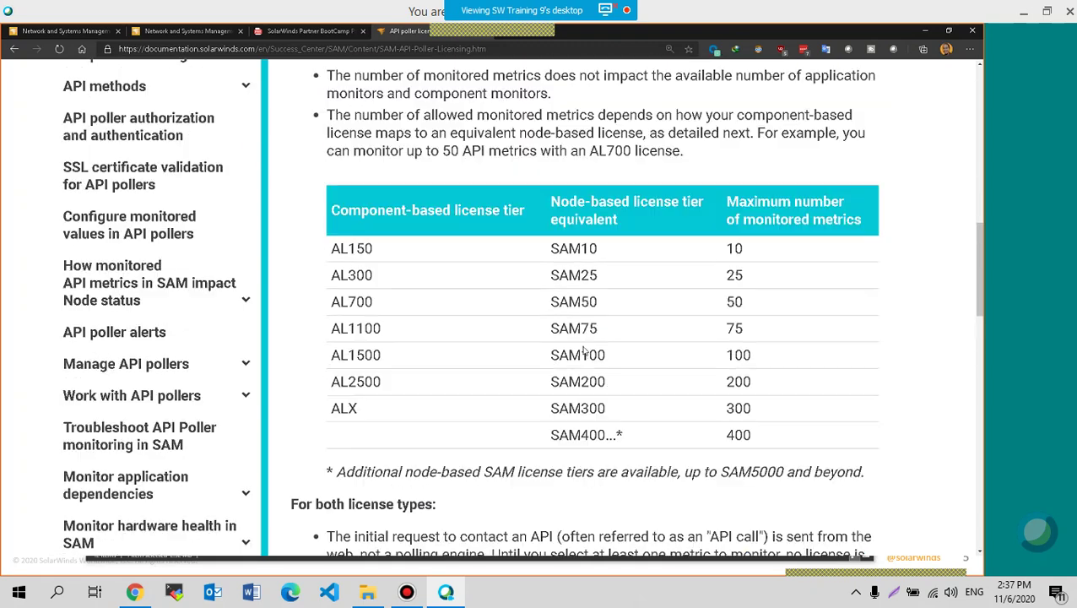
pyautogui.moveTo(760, 416); pyautogui.dragTo(543, 293)
pyautogui.click(561, 413)
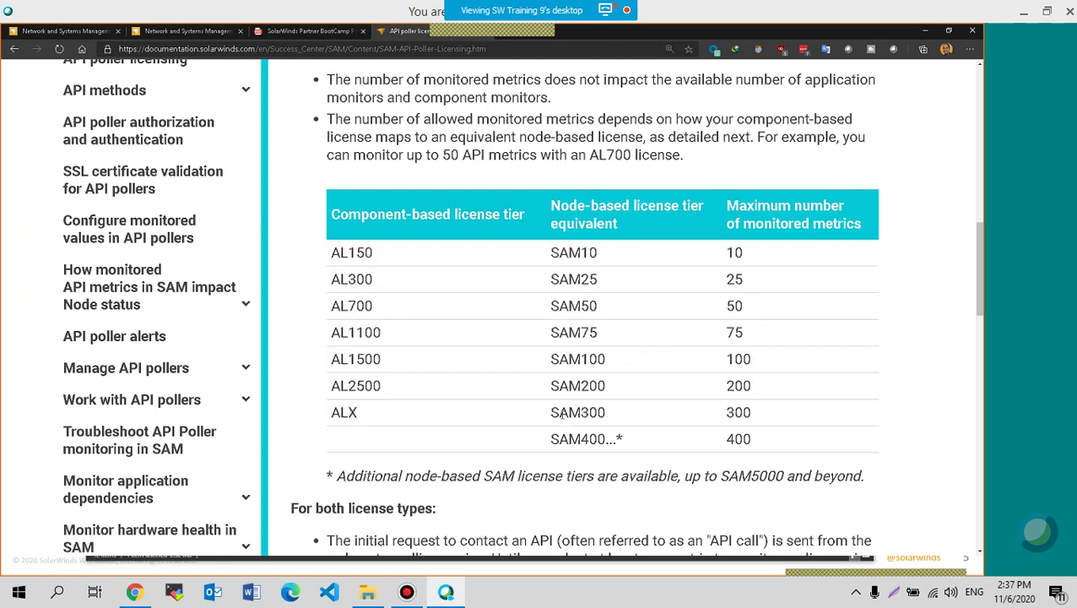
# Scroll down to the section on exceeding license limits and highlight its heading
pyautogui.scroll(-4, 561, 413)
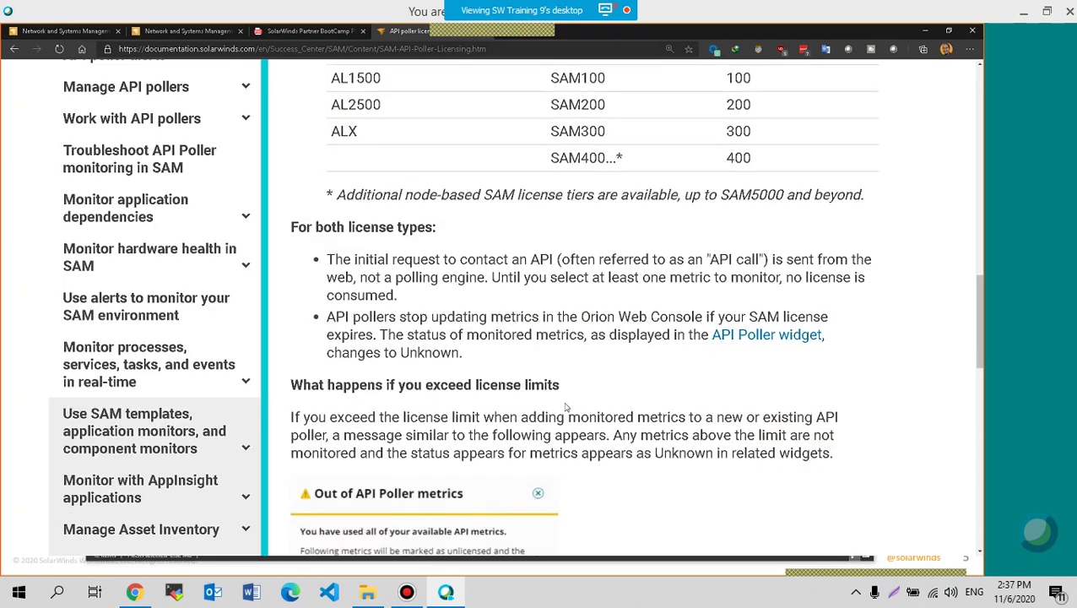
pyautogui.scroll(-2, 566, 408)
pyautogui.tripleClick(458, 220)
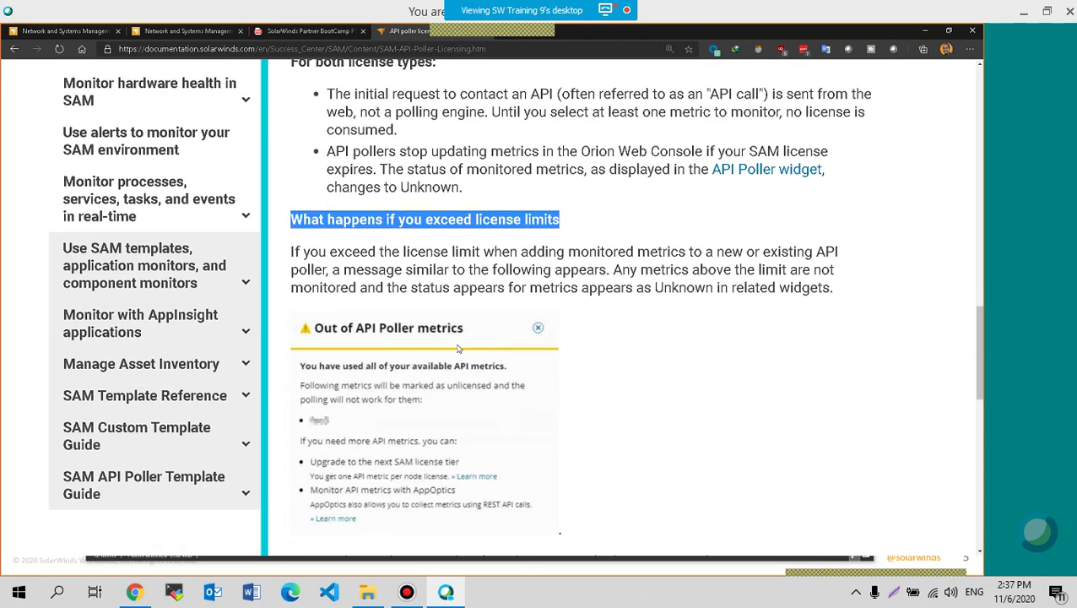
pyautogui.click(610, 406)
pyautogui.scroll(-2, 611, 406)
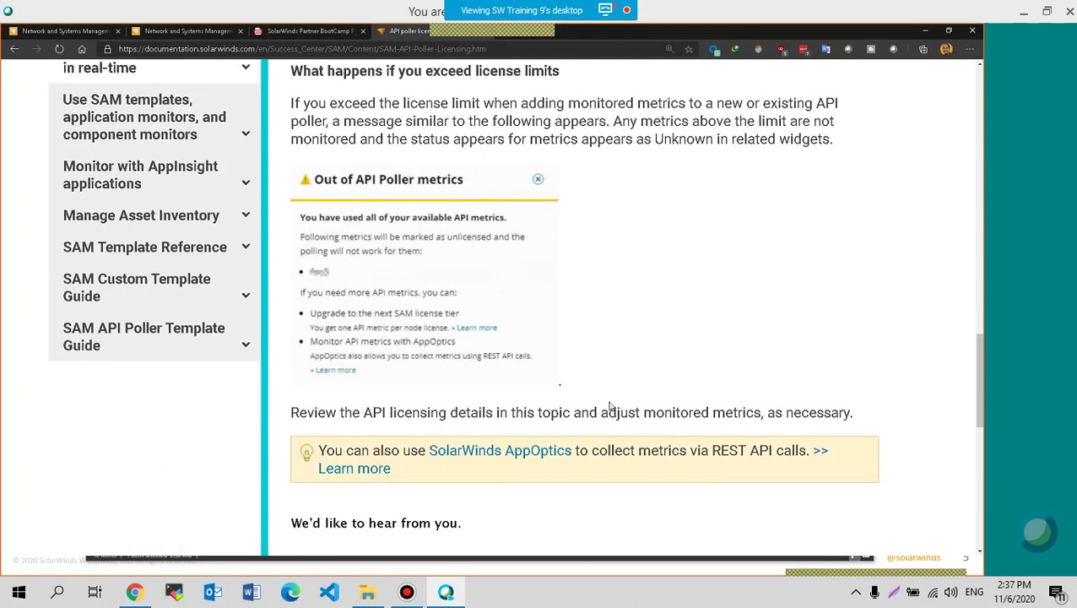
pyautogui.scroll(5, 610, 406)
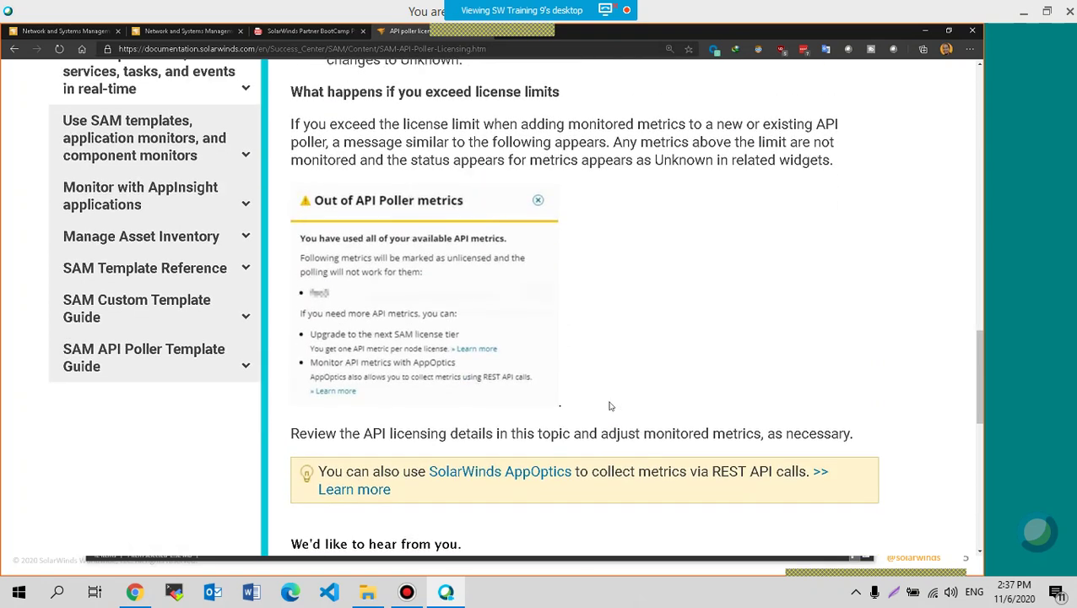
pyautogui.scroll(5, 610, 406)
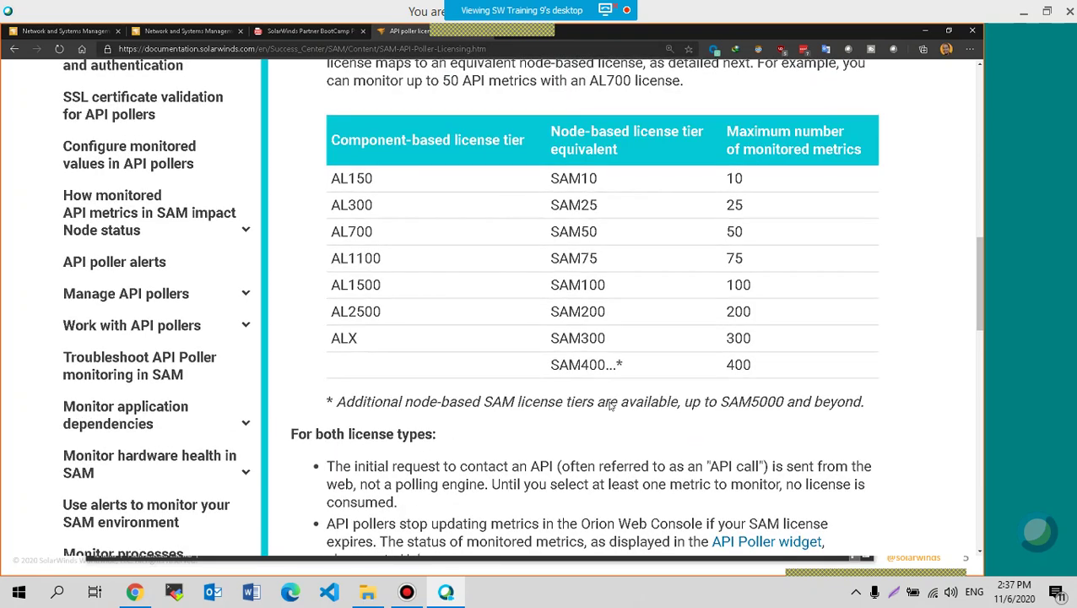
pyautogui.scroll(-1, 610, 406)
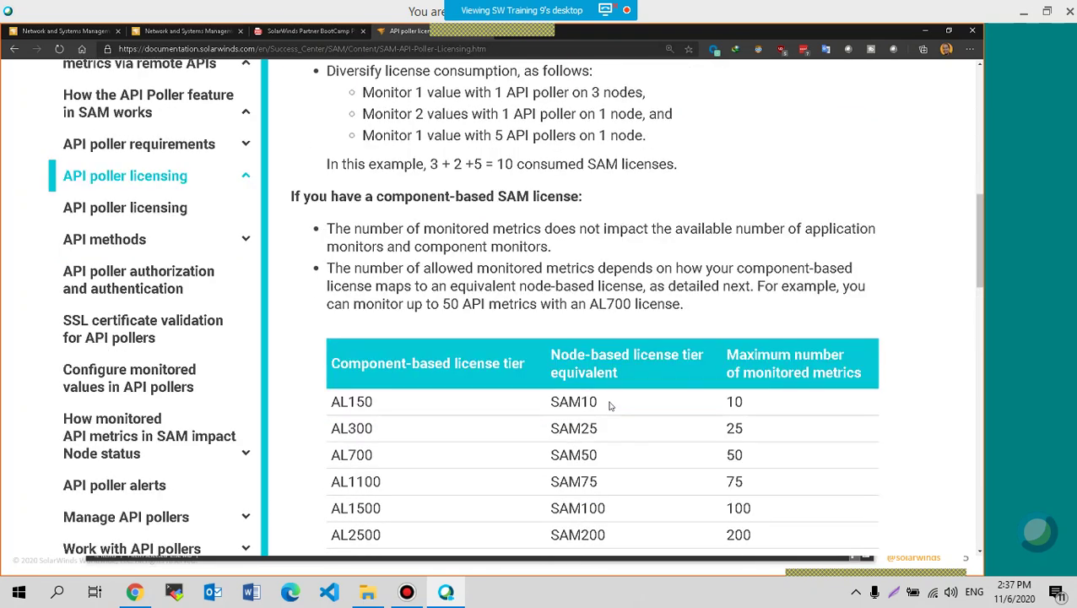
pyautogui.scroll(-1, 610, 406)
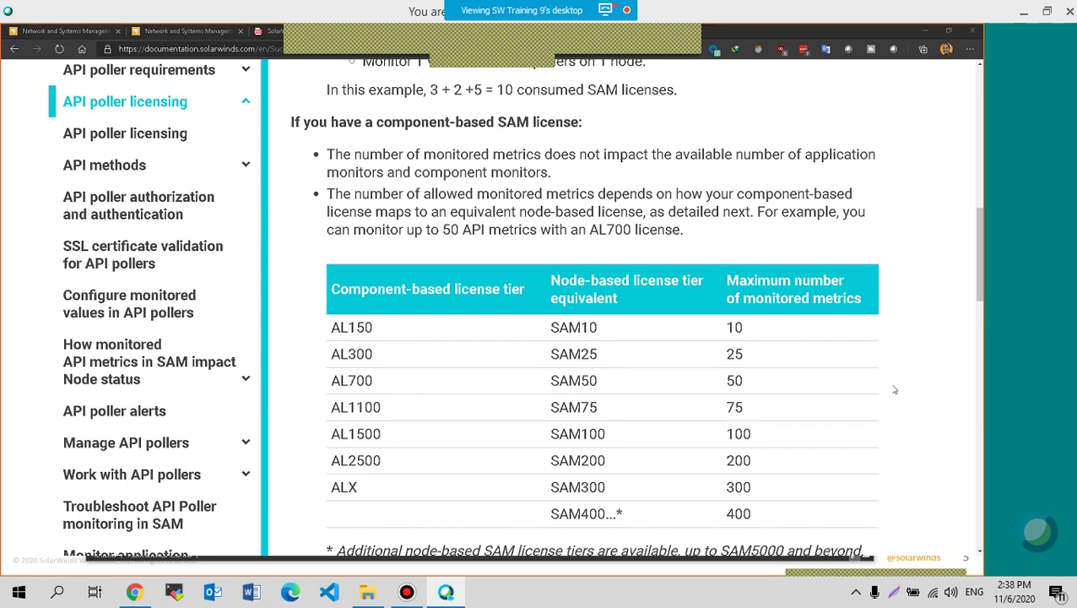
pyautogui.click(660, 462)
pyautogui.scroll(-2, 660, 462)
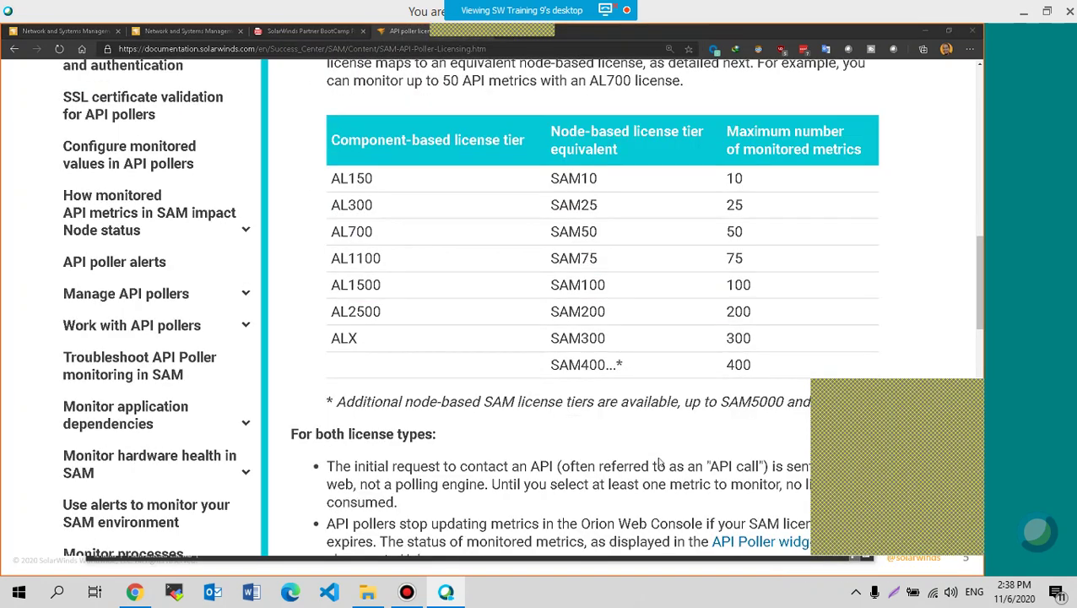
pyautogui.scroll(10, 660, 462)
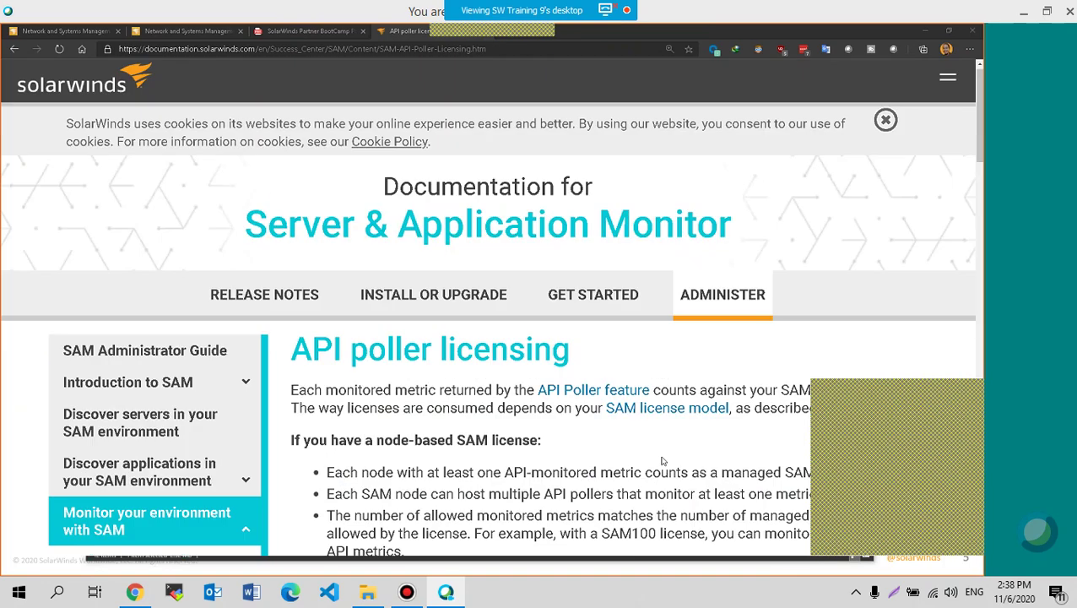
pyautogui.scroll(-3, 662, 460)
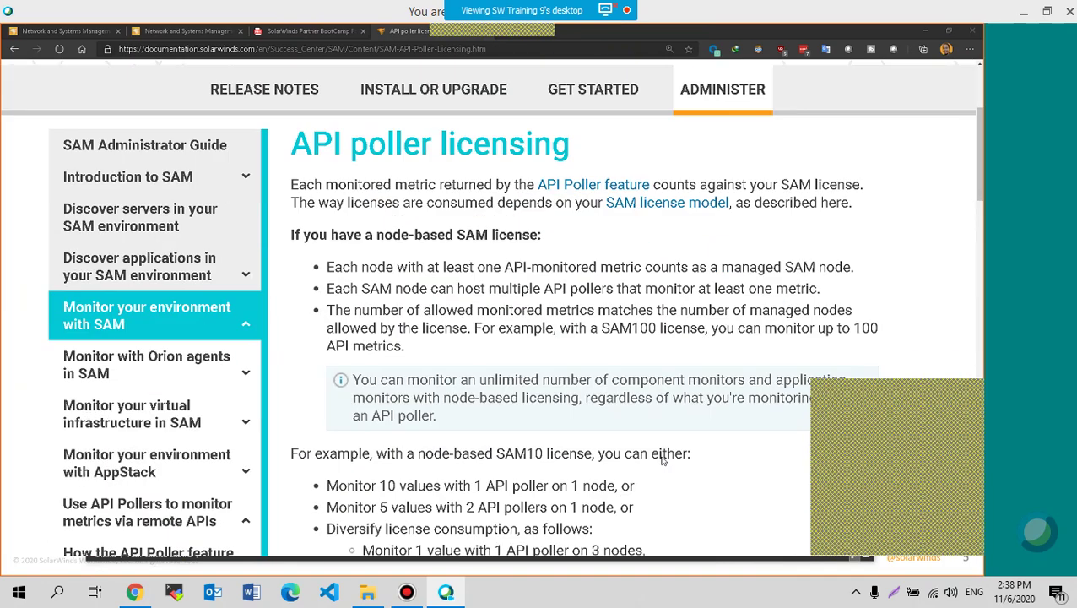
pyautogui.scroll(-1, 663, 460)
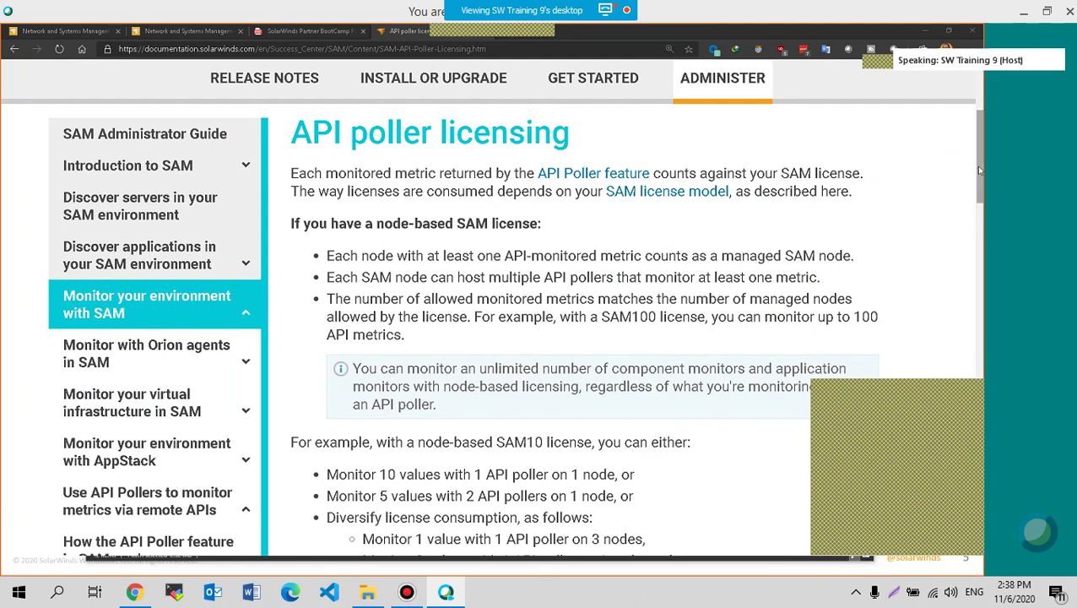
pyautogui.scroll(-1, 978, 170)
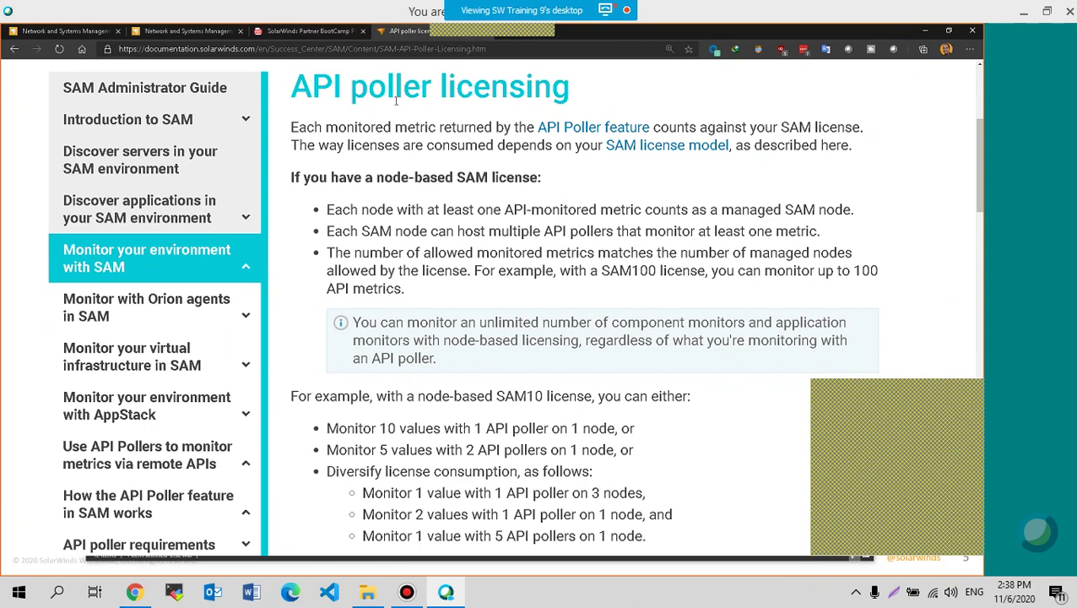
pyautogui.scroll(-3, 396, 100)
pyautogui.scroll(-1, 396, 100)
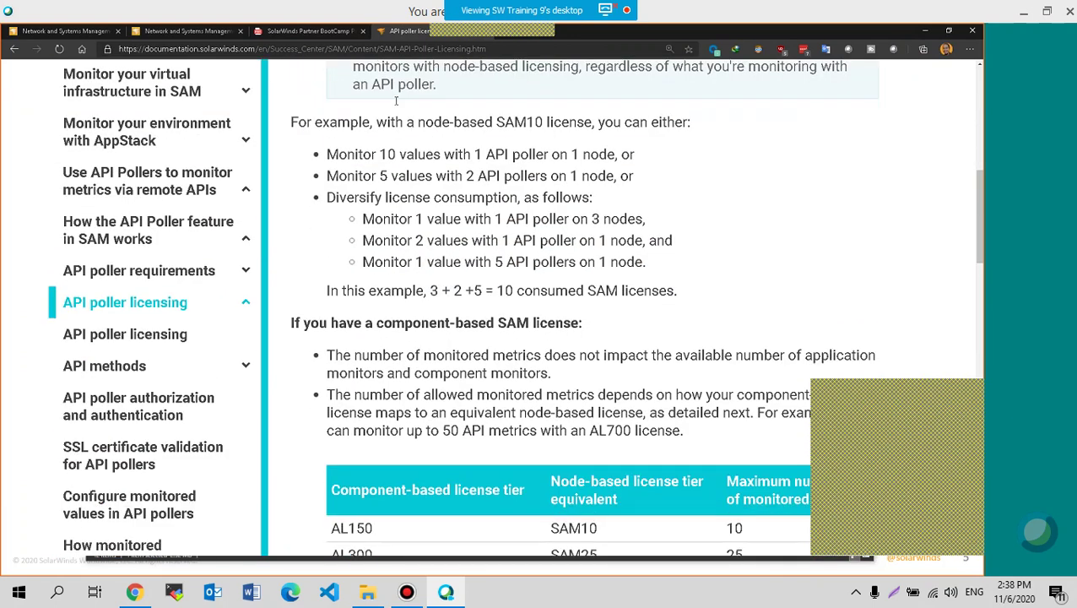
pyautogui.scroll(-3, 396, 101)
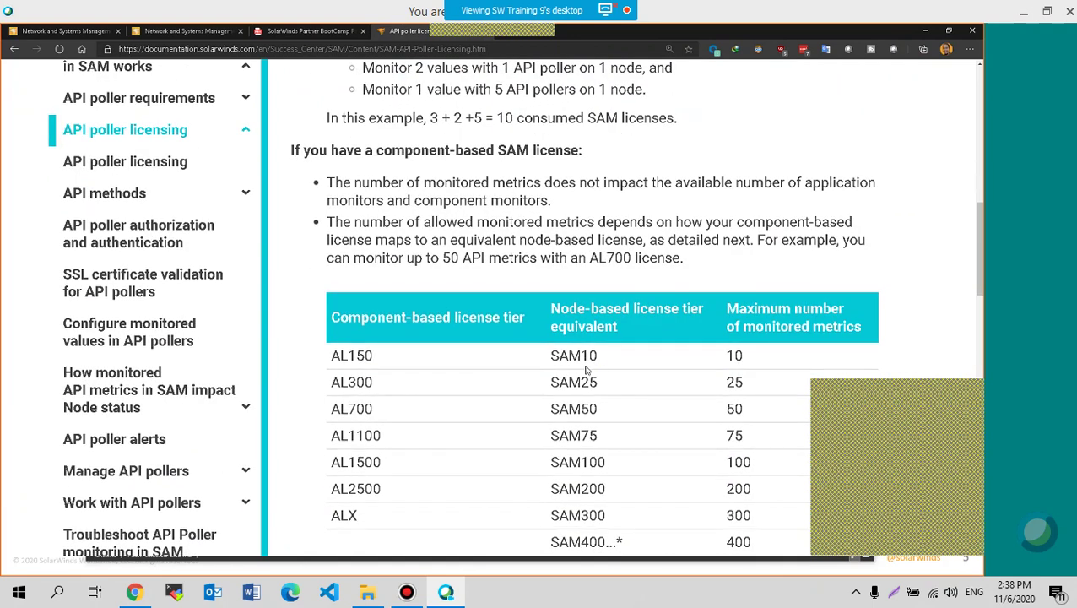
pyautogui.moveTo(597, 355); pyautogui.dragTo(582, 361)
pyautogui.doubleClick(585, 359)
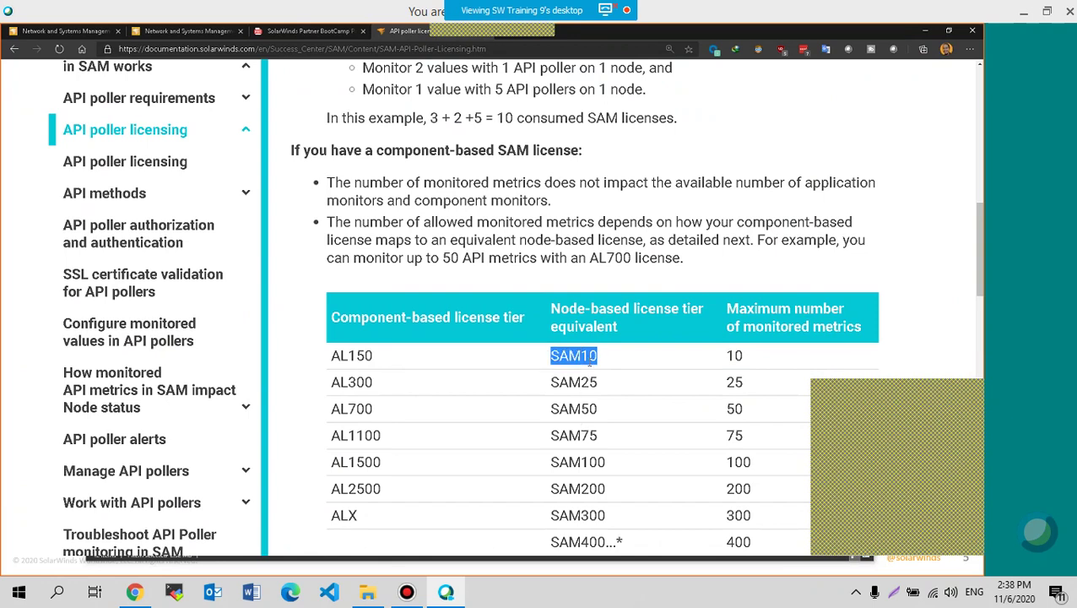
pyautogui.click(598, 365)
pyautogui.moveTo(375, 360); pyautogui.dragTo(329, 363)
pyautogui.click(585, 378)
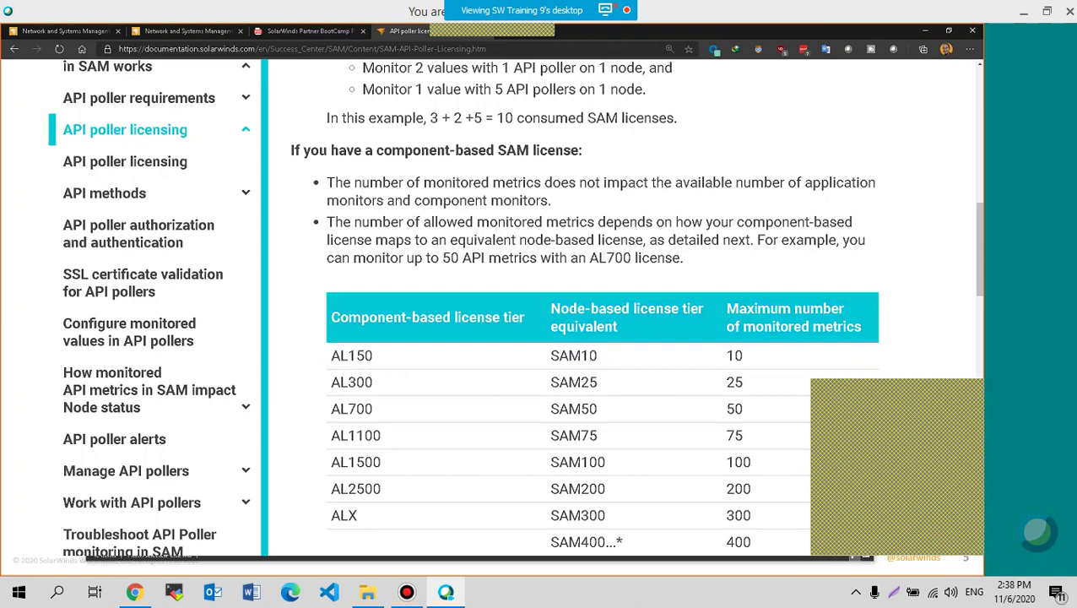
pyautogui.moveTo(598, 358); pyautogui.dragTo(548, 360)
pyautogui.moveTo(641, 329); pyautogui.dragTo(550, 308)
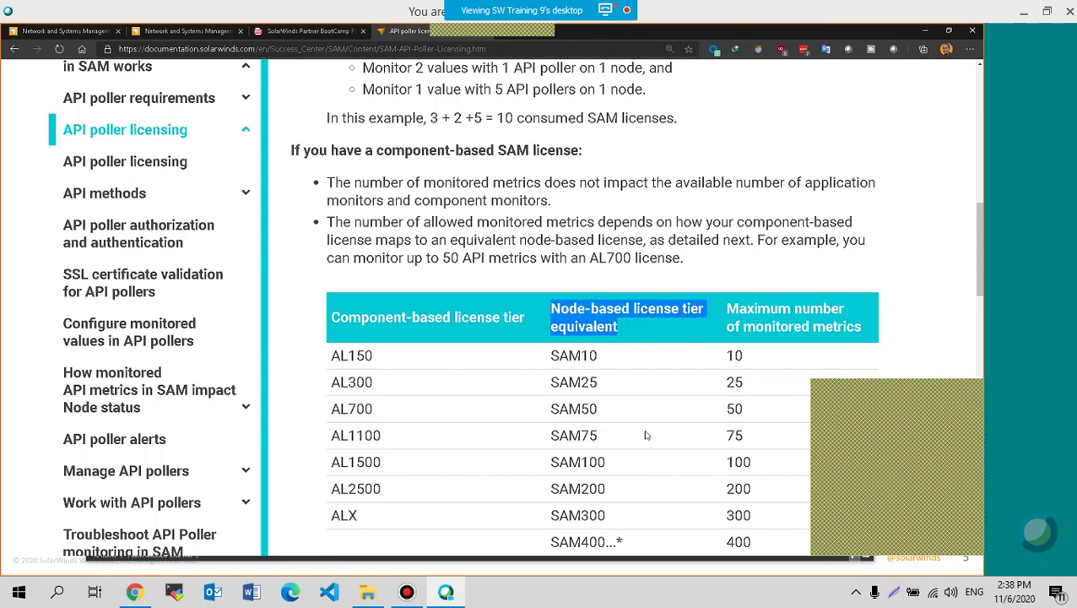
pyautogui.scroll(-3, 646, 435)
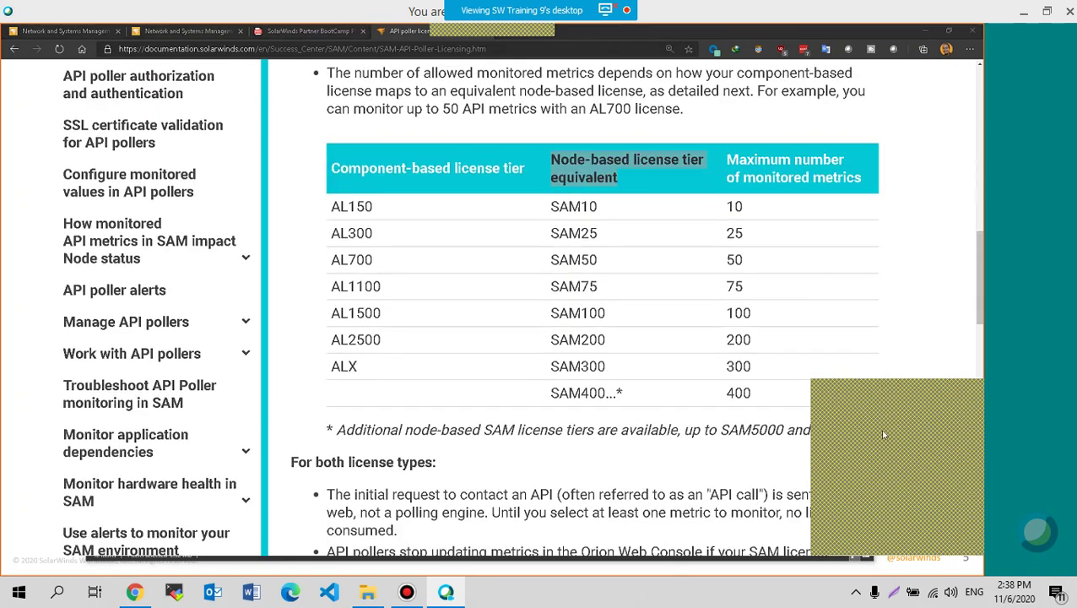
pyautogui.scroll(10, 812, 426)
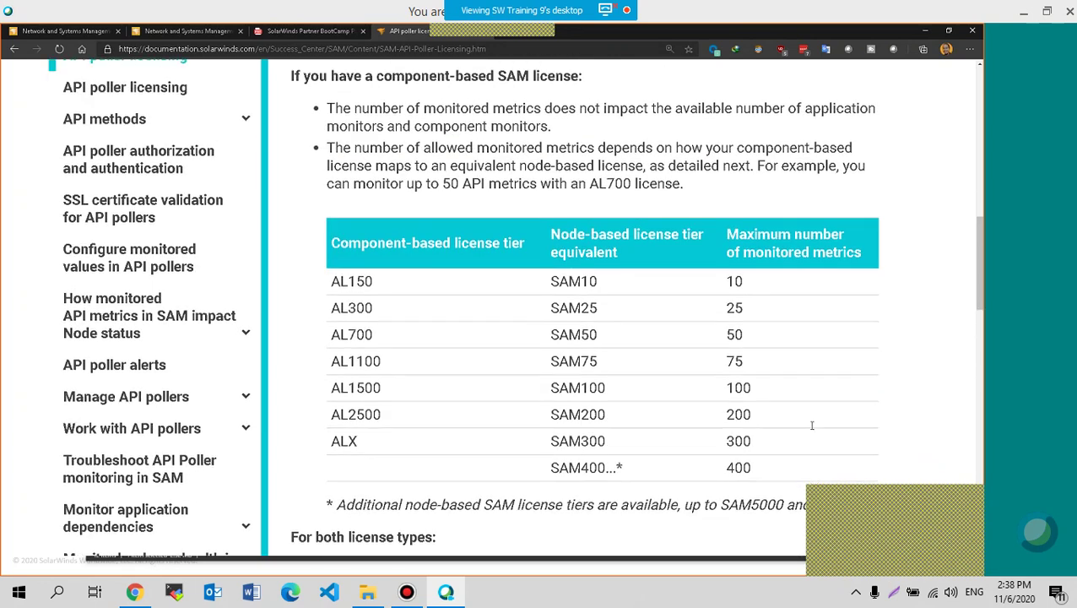
pyautogui.scroll(5, 812, 425)
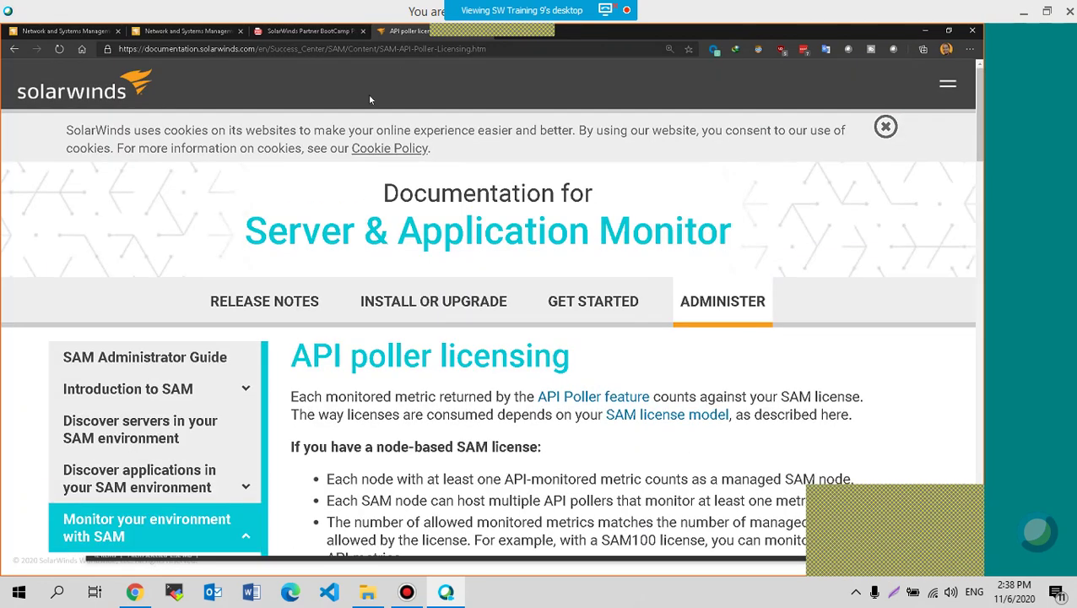
# Close the API poller licensing tab, check the other tabs, and open a new tab
pyautogui.rightClick(392, 32)
pyautogui.click(395, 151)
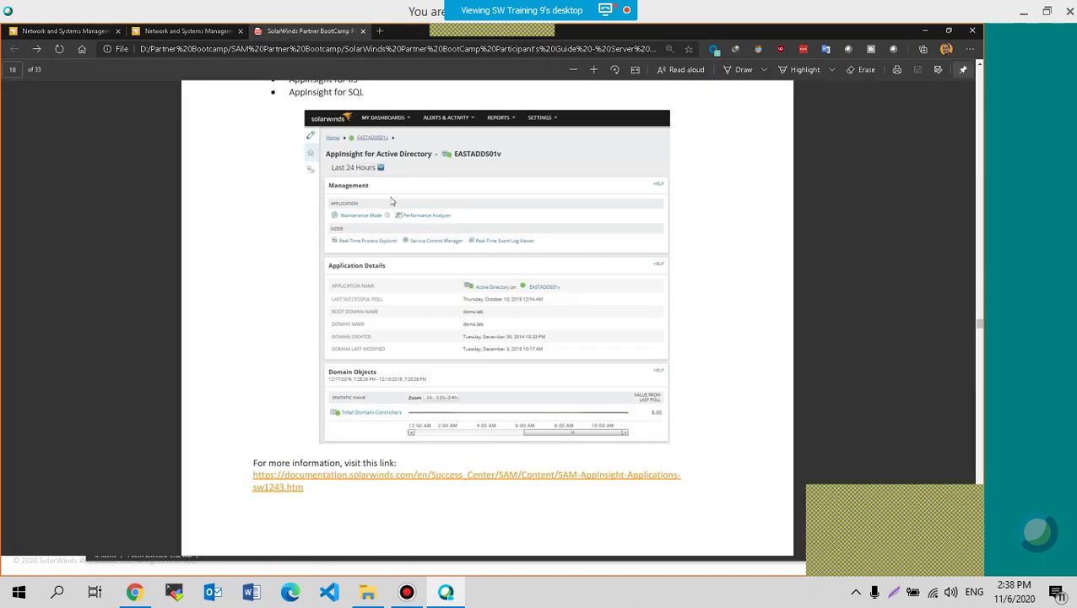
pyautogui.click(209, 34)
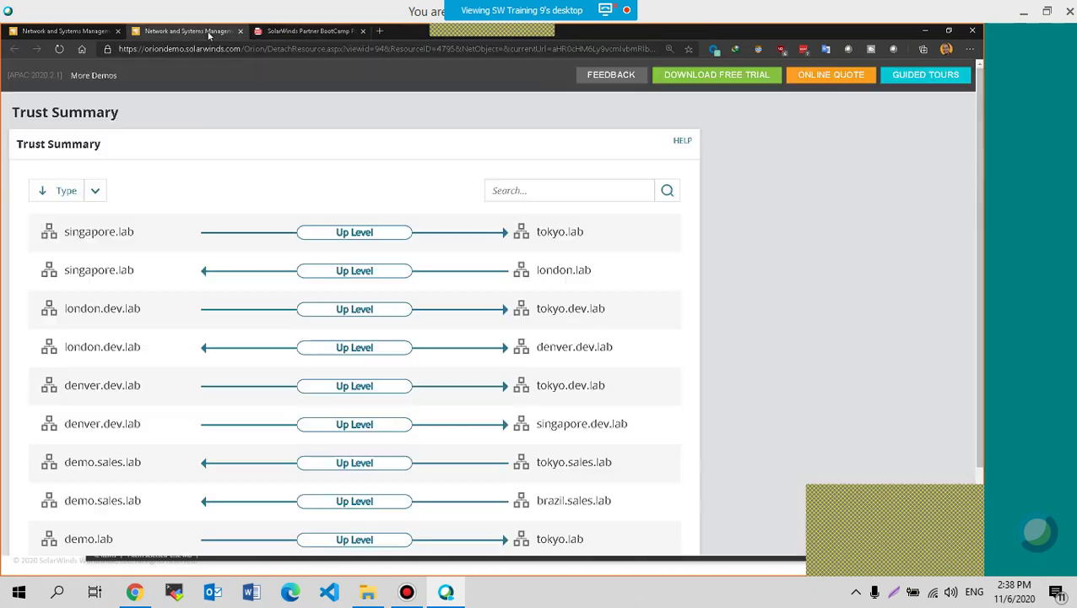
pyautogui.click(287, 34)
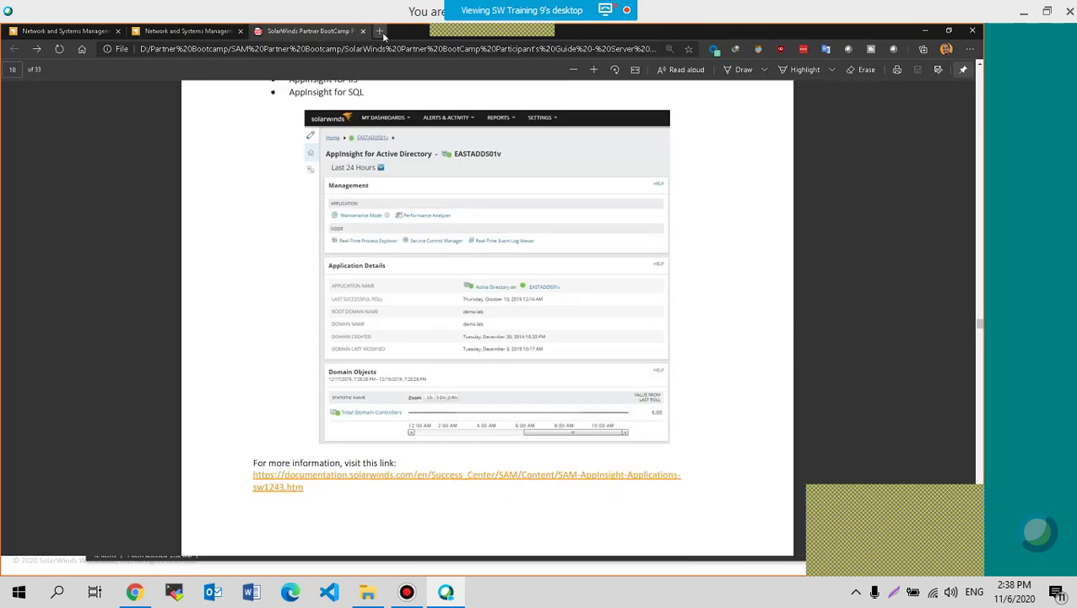
pyautogui.click(380, 31)
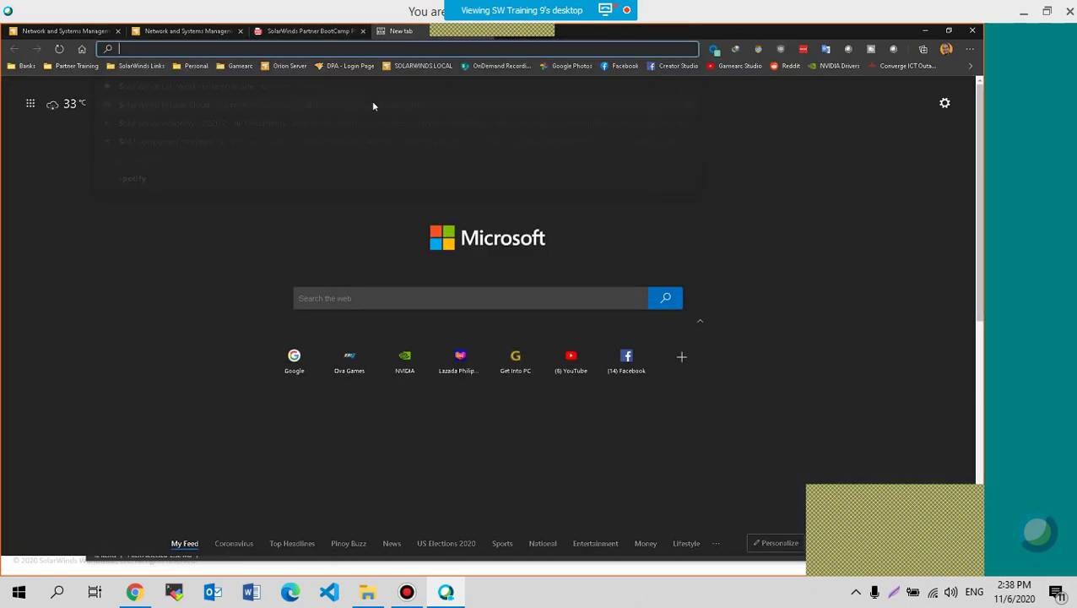
# Load The Pingdom API page from the 'pingdom' suggestion and log in to the account
pyautogui.write('pingdom')
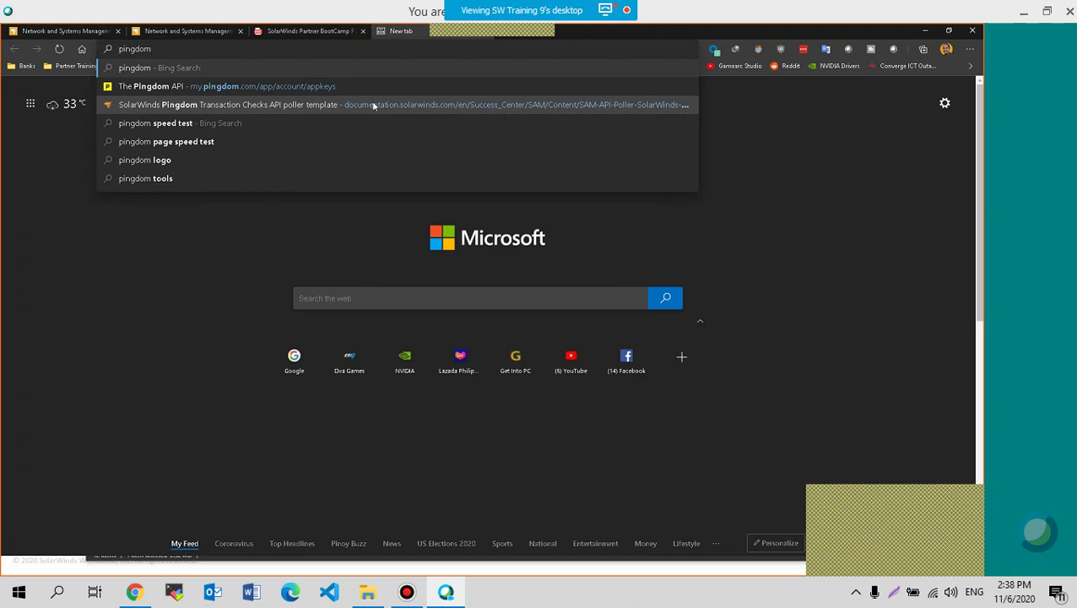
pyautogui.press('Up')
pyautogui.press('Up')
pyautogui.press('Up')
pyautogui.press('Up')
pyautogui.press('Up')
pyautogui.press('Up')
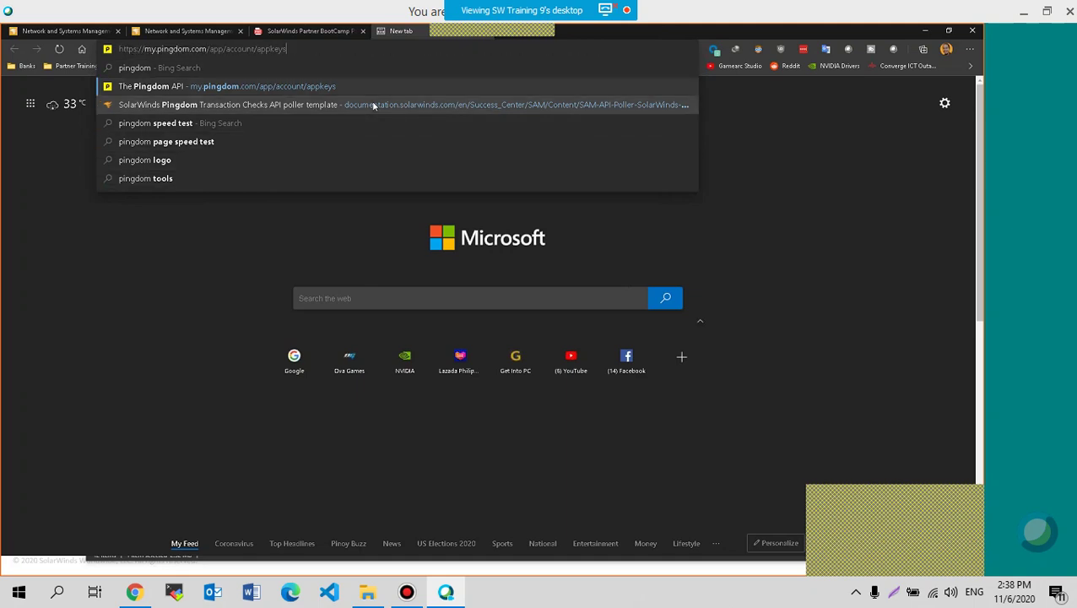
pyautogui.press('Return')
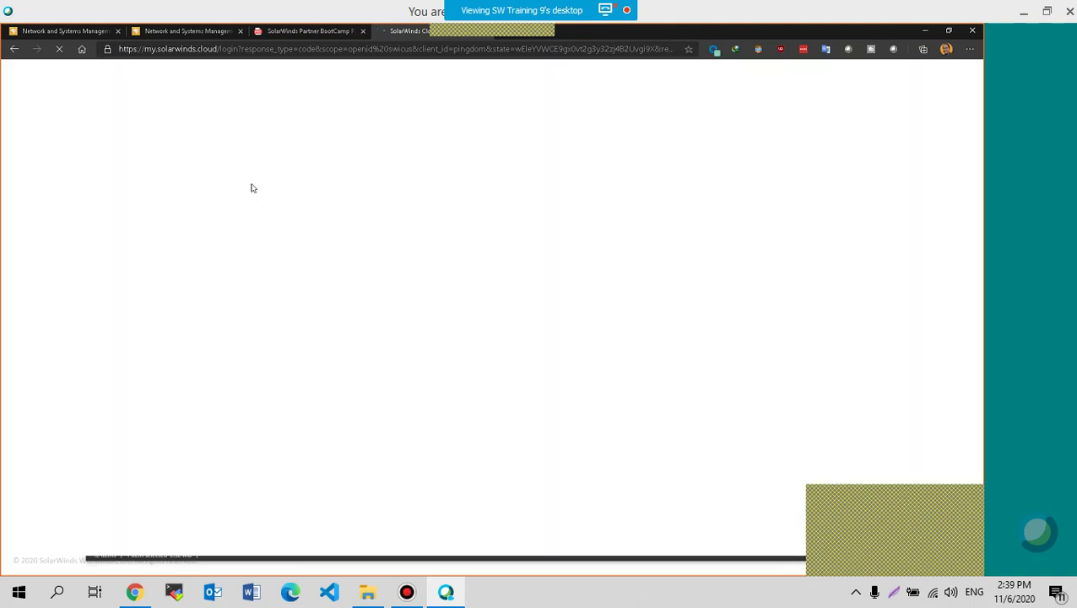
pyautogui.click(133, 361)
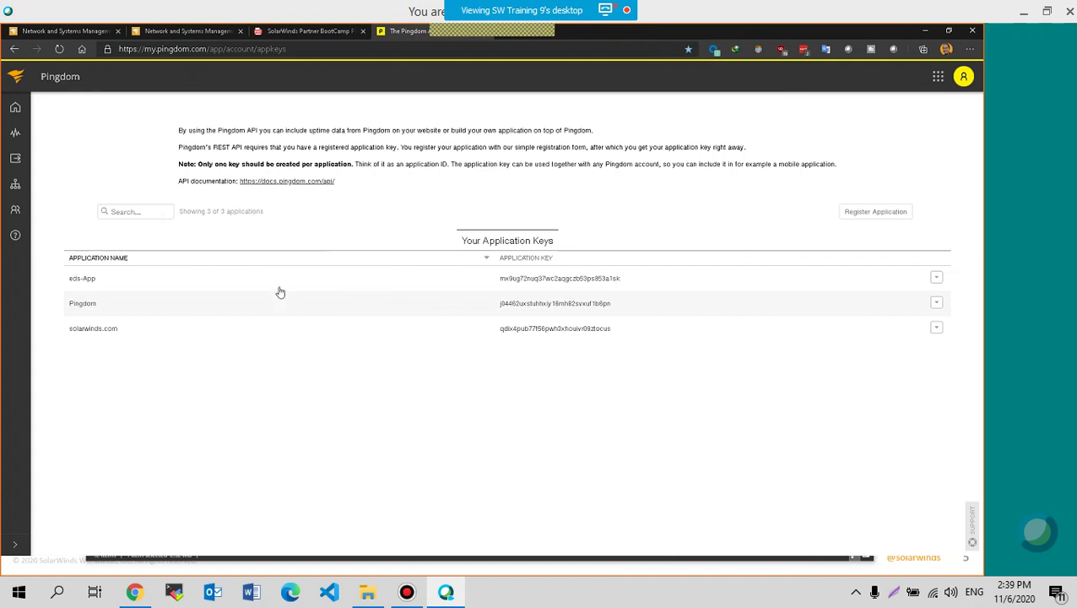
# From Pingdom home, go to Experience Monitoring > Uptime, zoom in twice, and open Solarwinds' report
pyautogui.click(60, 85)
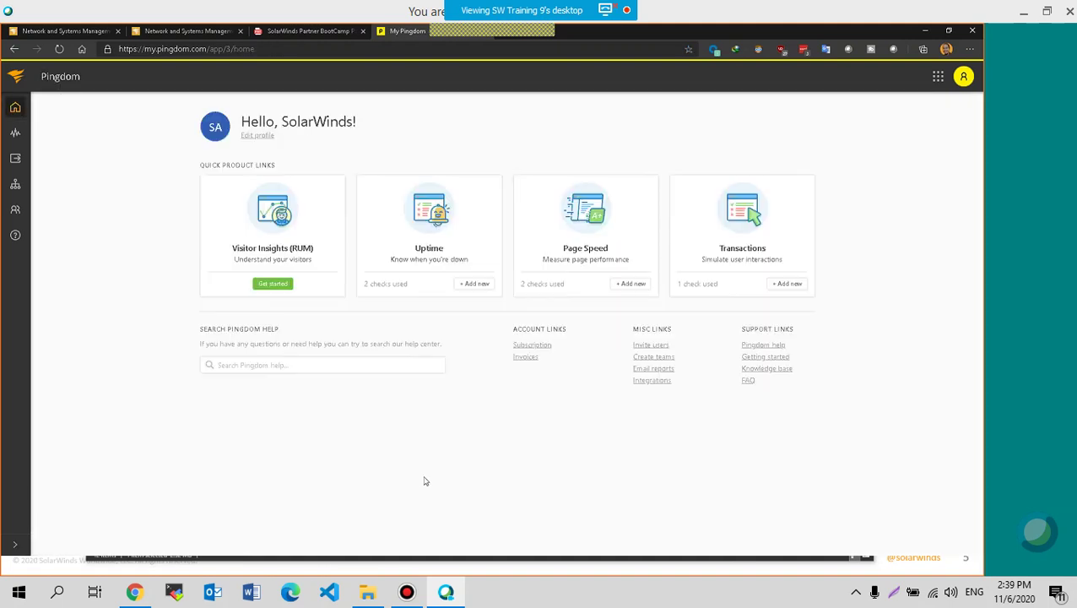
pyautogui.click(15, 132)
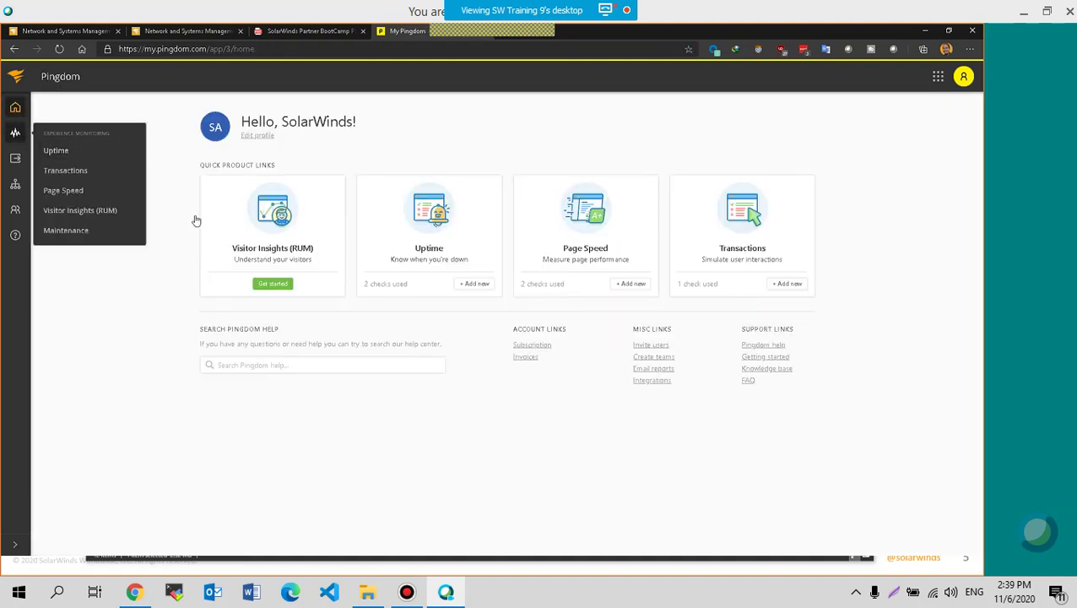
pyautogui.click(62, 148)
pyautogui.hotkey('ctrl', '+')
pyautogui.hotkey('ctrl', '+')
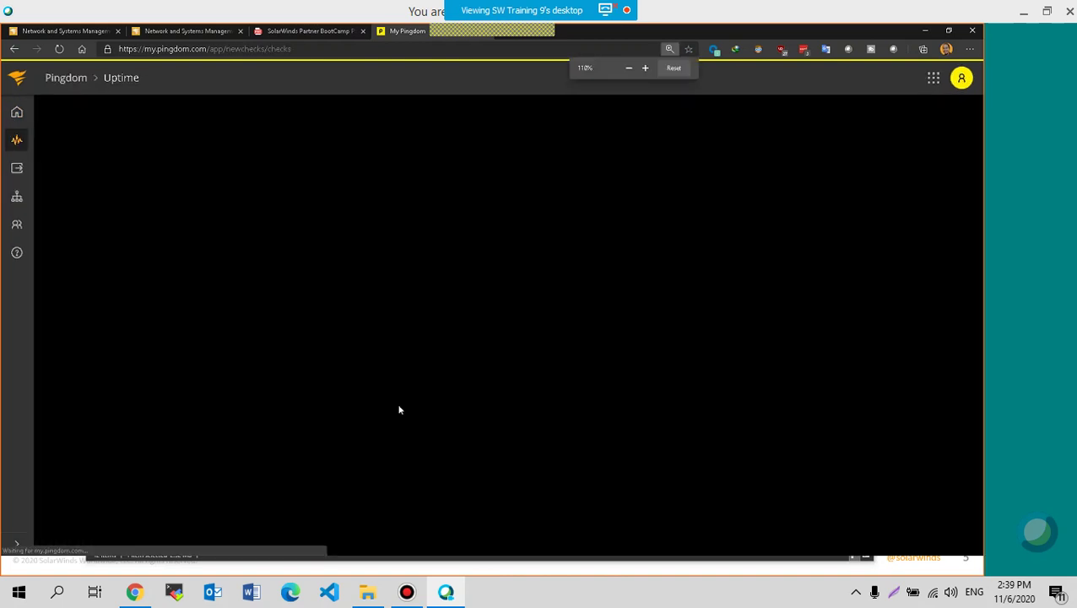
pyautogui.hotkey('ctrl', '+')
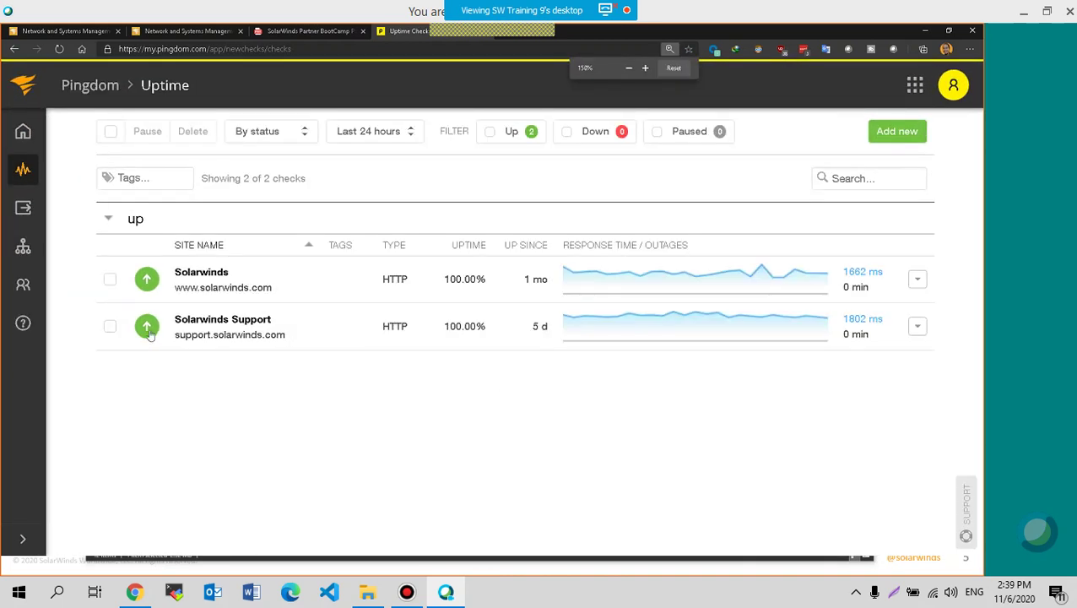
pyautogui.click(918, 280)
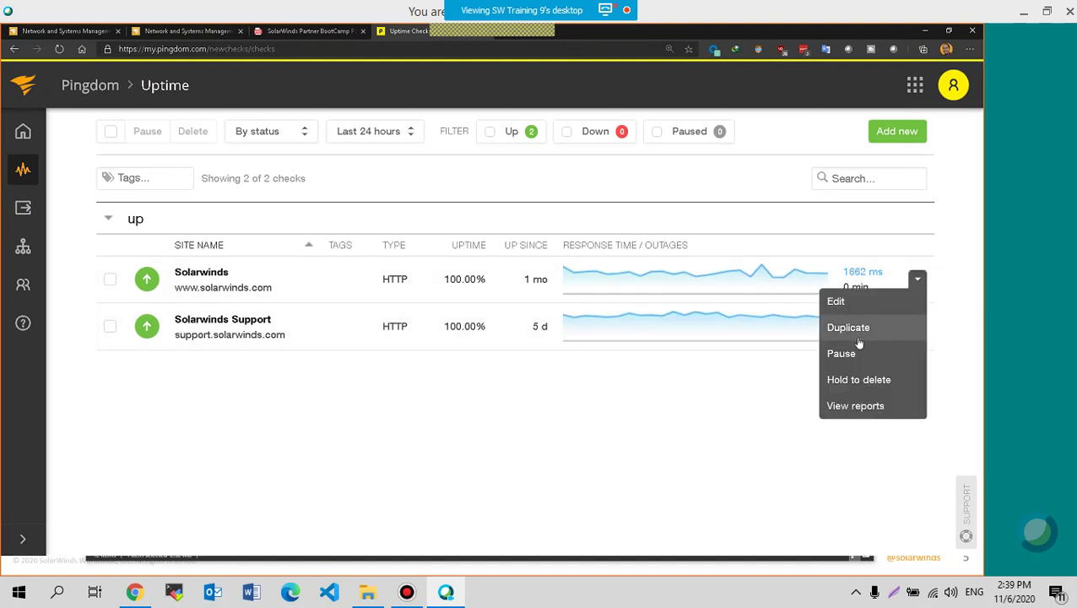
pyautogui.click(210, 272)
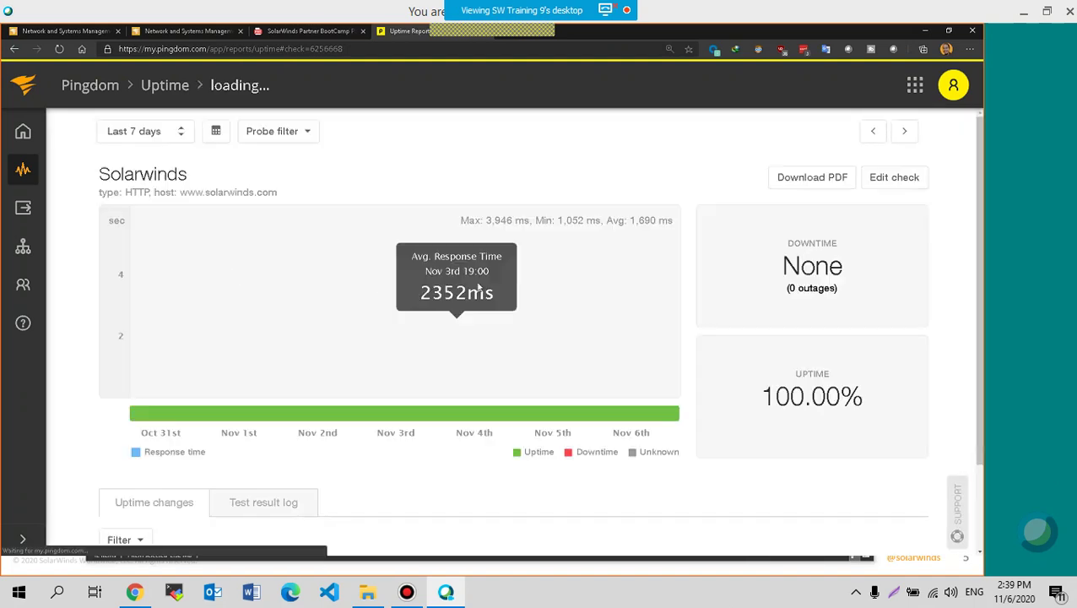
pyautogui.scroll(-1, 251, 450)
pyautogui.click(255, 449)
pyautogui.scroll(-3, 350, 465)
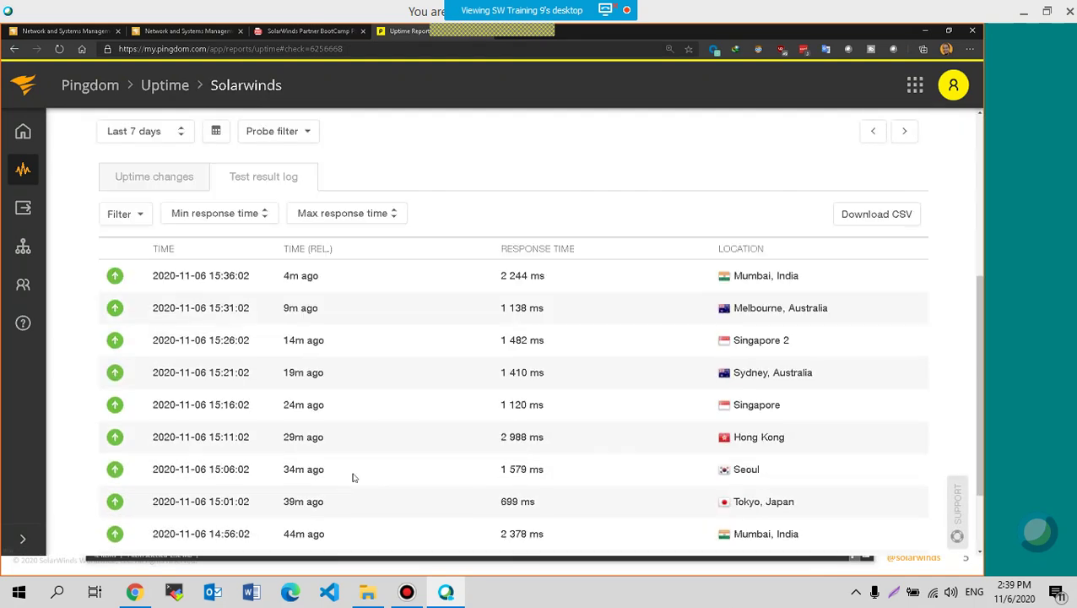
pyautogui.scroll(4, 354, 477)
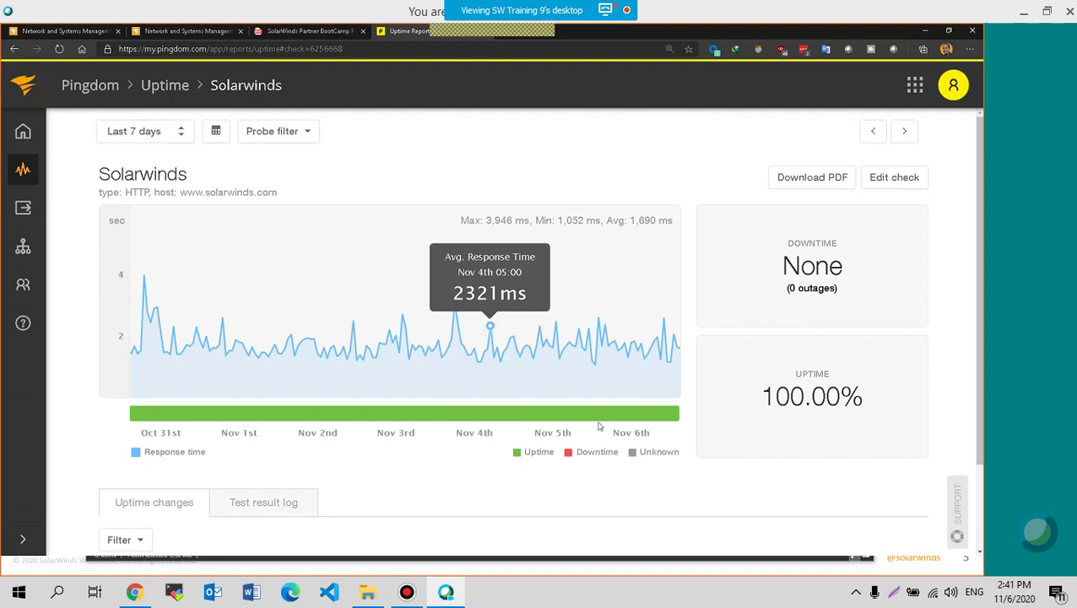
pyautogui.press('super')
pyautogui.scroll(2, 468, 442)
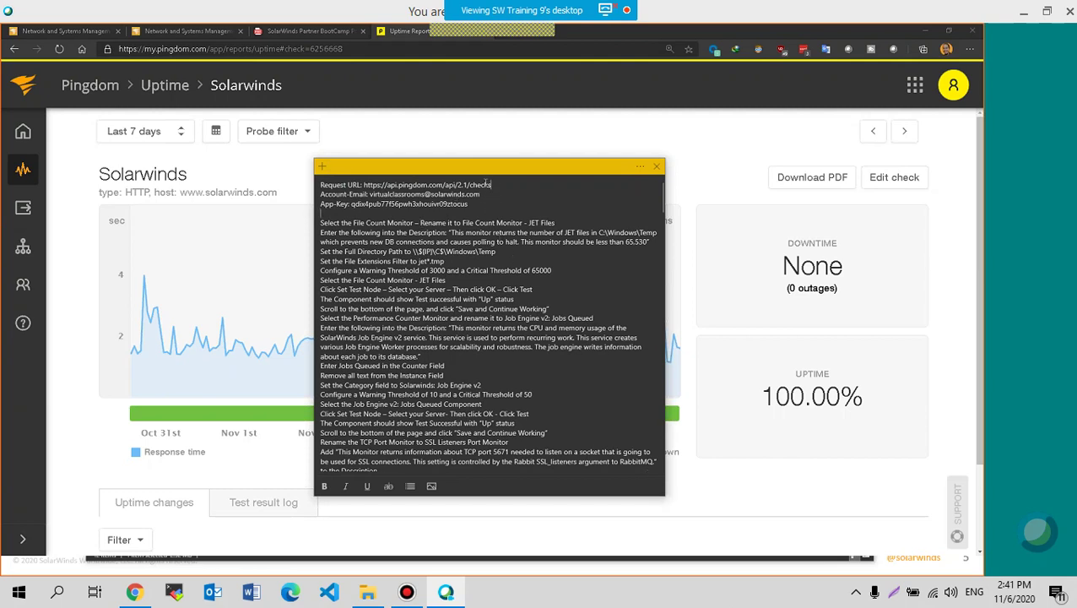
pyautogui.moveTo(491, 185); pyautogui.dragTo(366, 181)
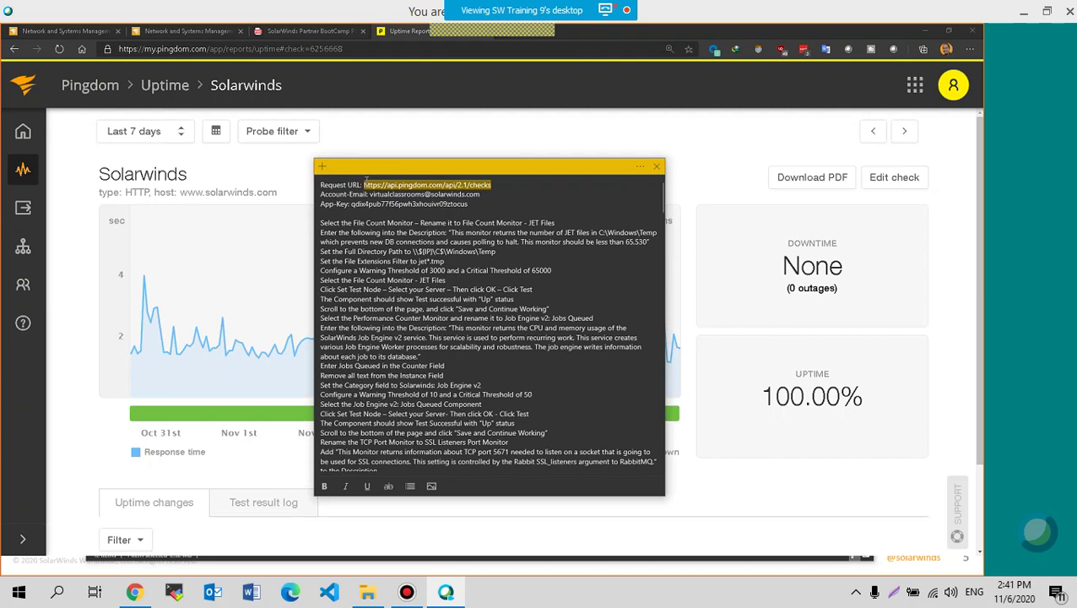
pyautogui.click(541, 150)
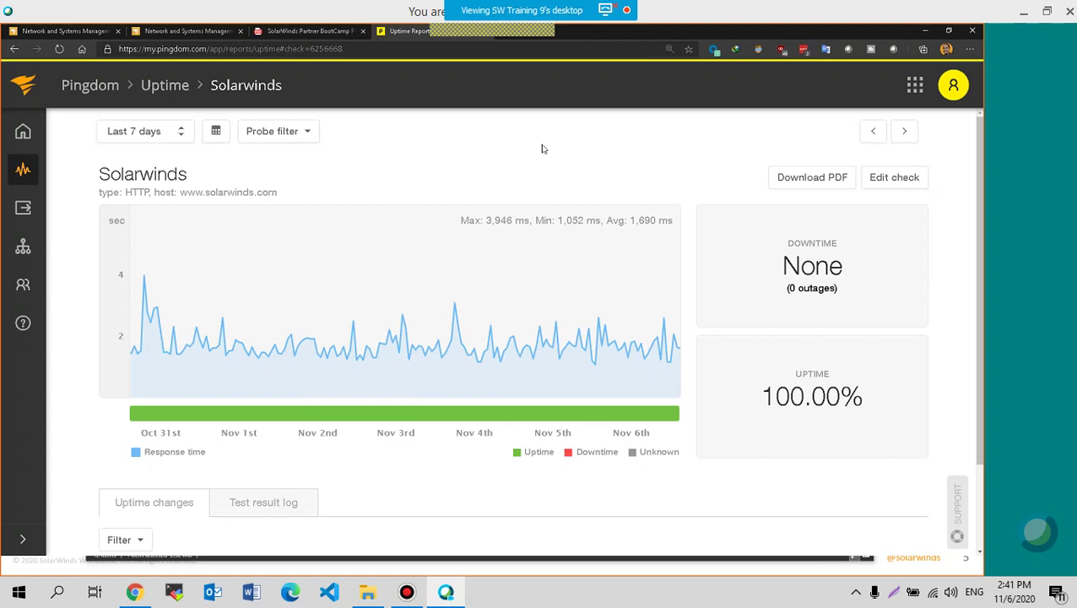
pyautogui.click(360, 50)
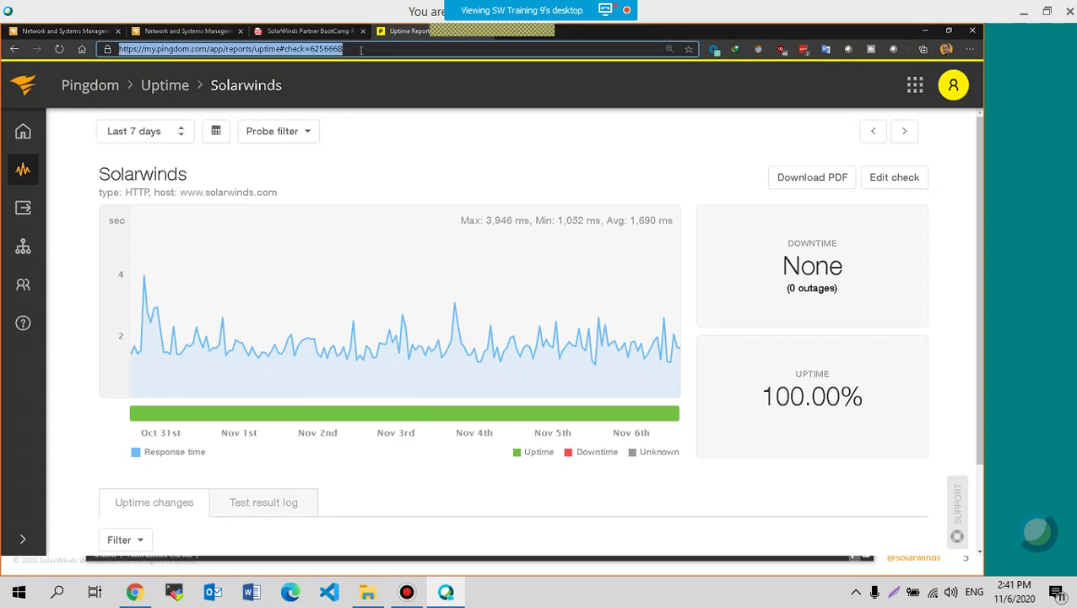
pyautogui.write('ping')
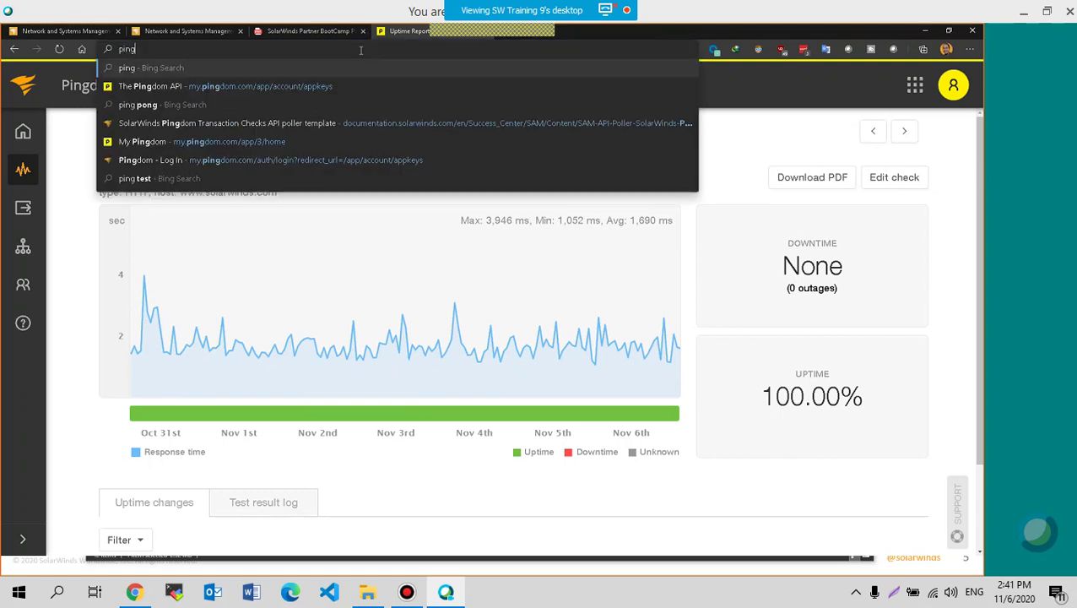
pyautogui.press('Down')
pyautogui.press('Return')
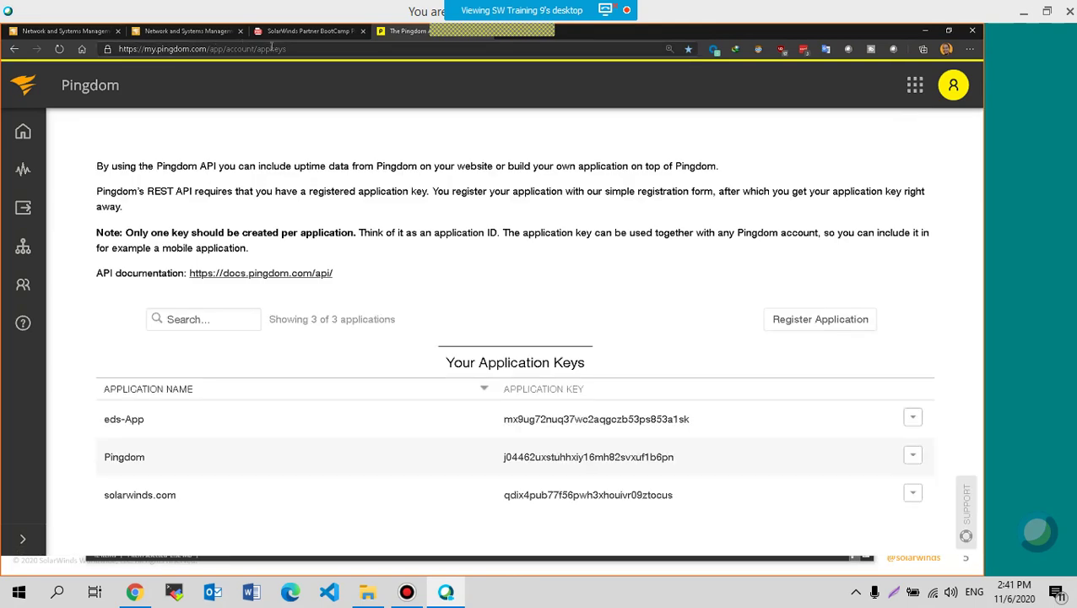
pyautogui.click(190, 49)
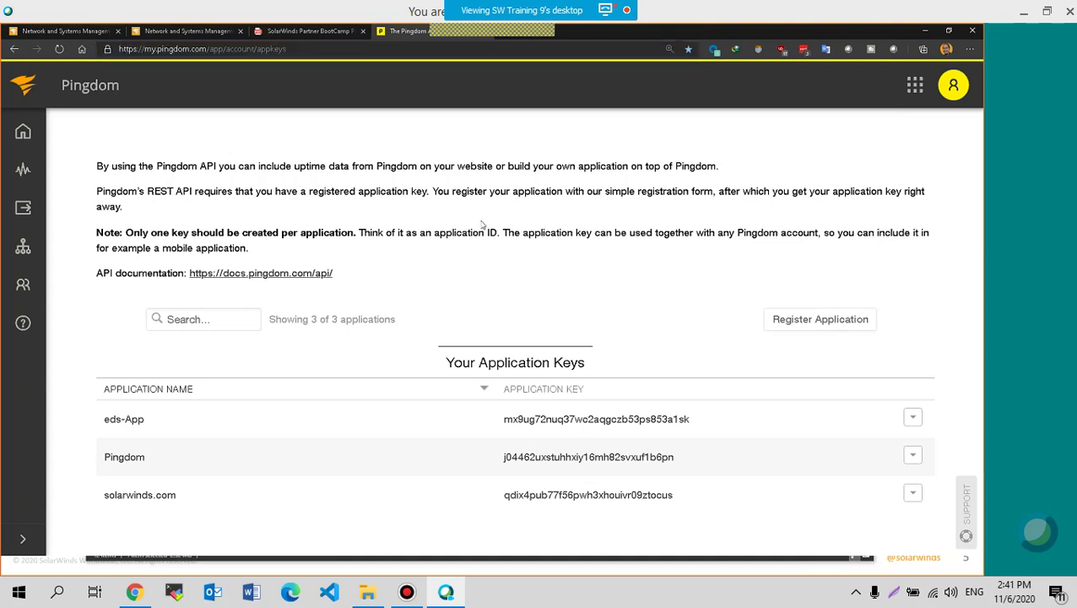
pyautogui.click(306, 52)
pyautogui.hotkey('ctrl', 'a')
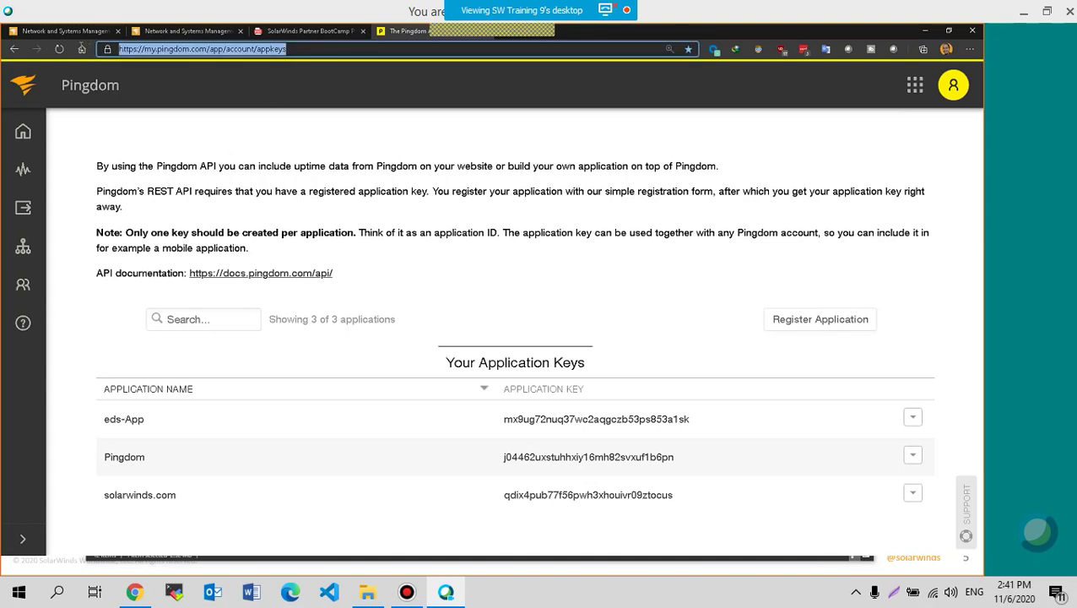
pyautogui.click(459, 193)
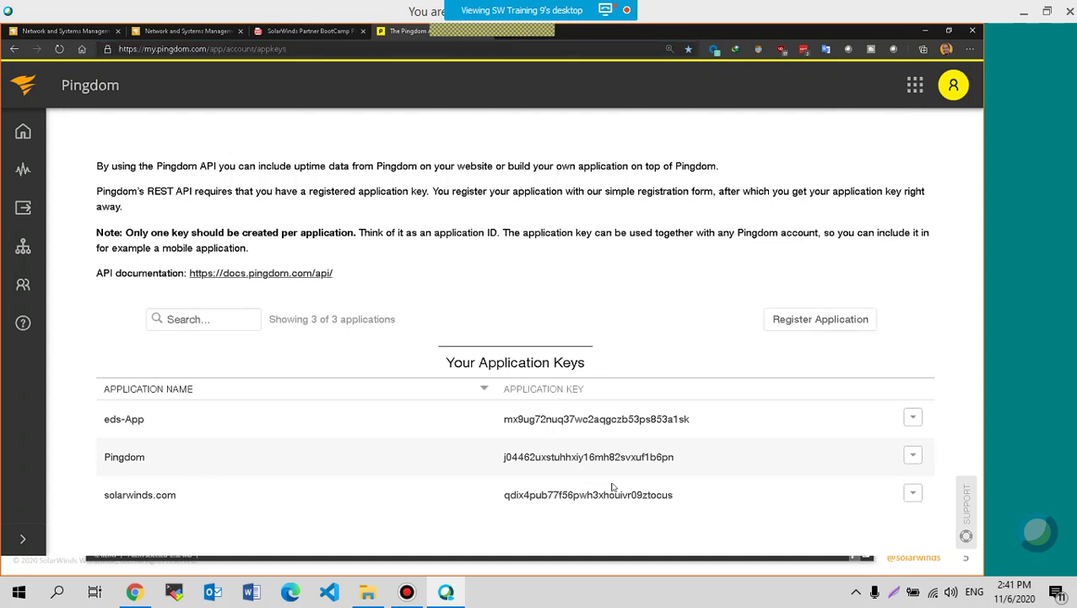
pyautogui.doubleClick(541, 418)
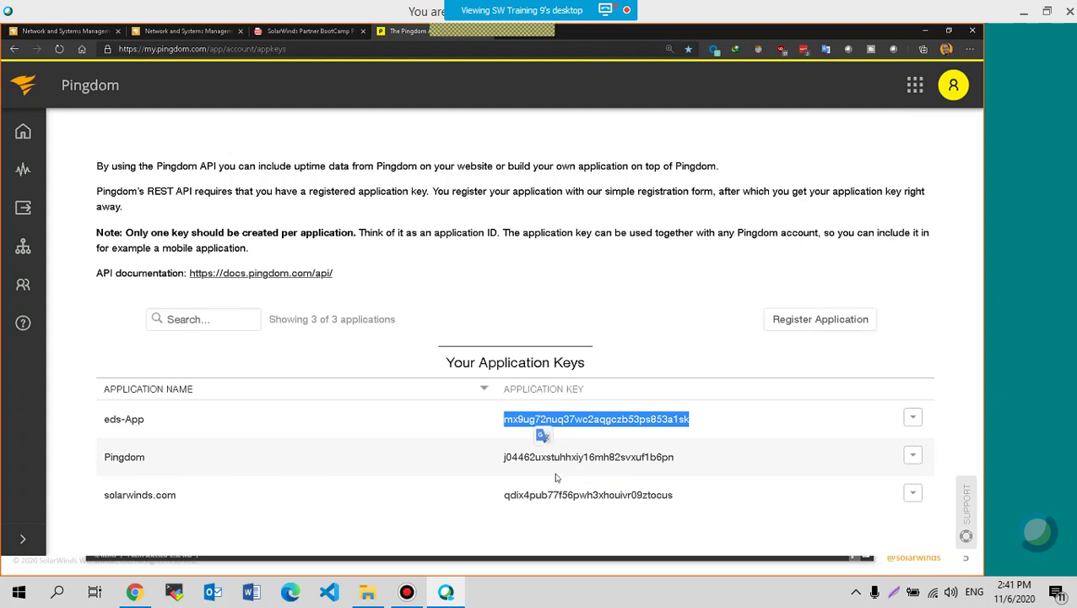
pyautogui.doubleClick(589, 457)
pyautogui.click(593, 501)
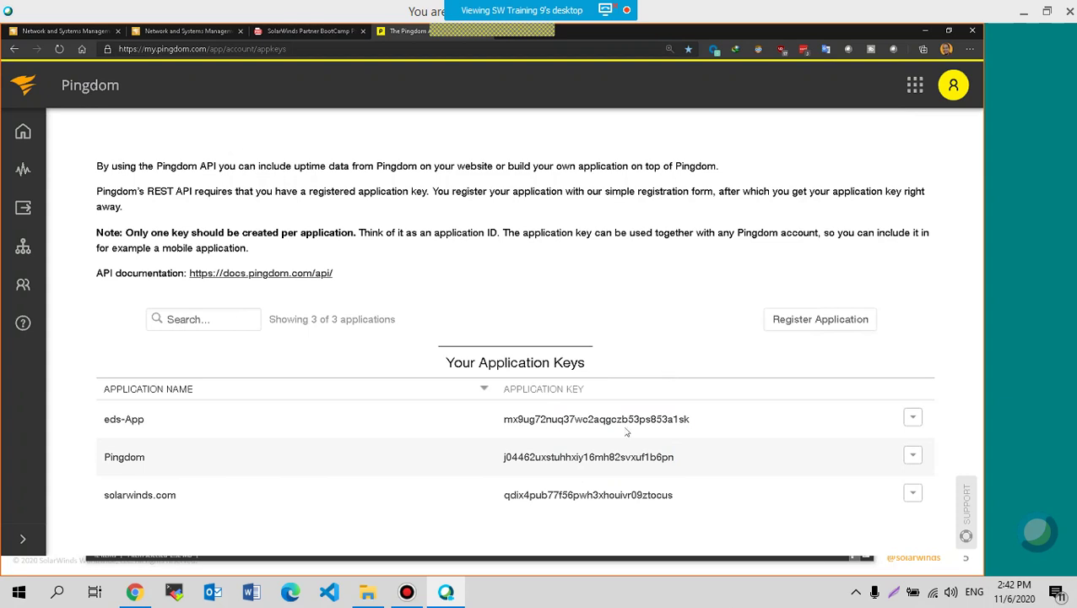
pyautogui.click(912, 417)
pyautogui.press('super')
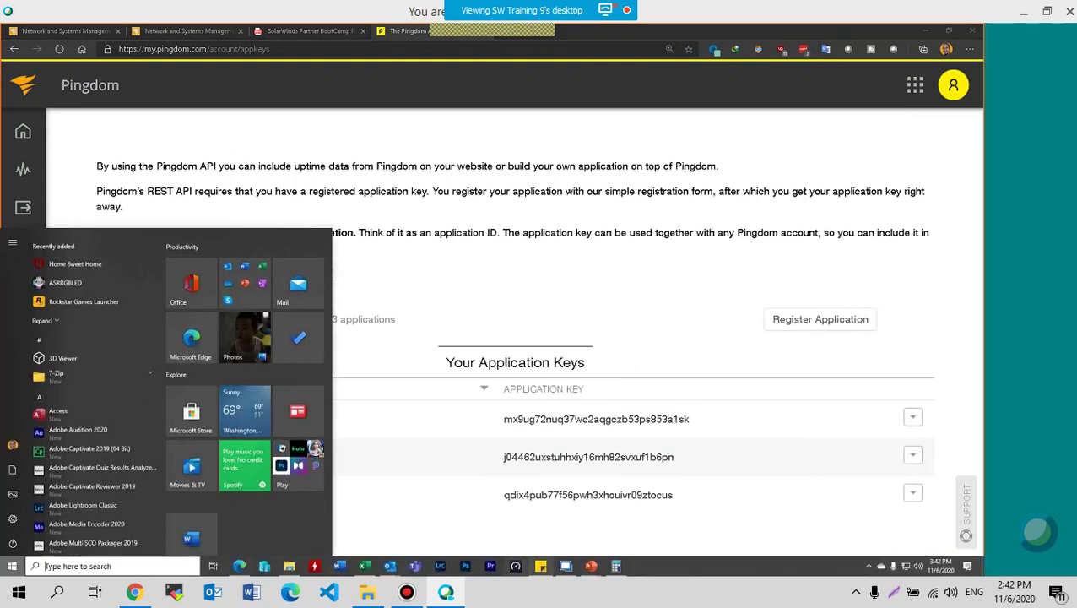
# Bring up Remote Desktop Manager and close the ORION SERVER session
pyautogui.press('super')
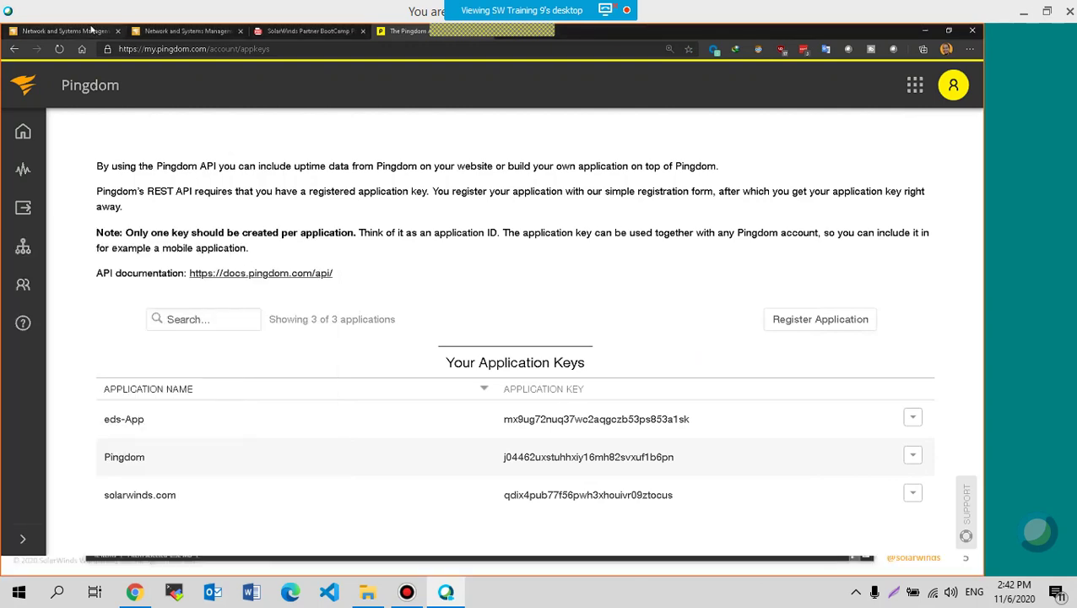
pyautogui.click(92, 30)
pyautogui.click(196, 33)
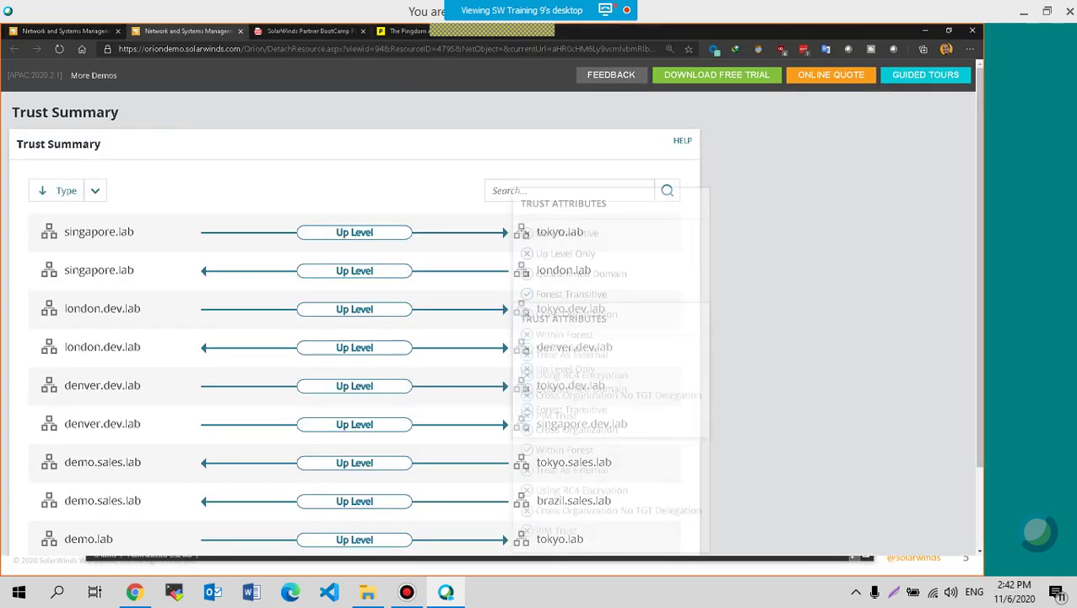
pyautogui.press('super')
pyautogui.click(503, 559)
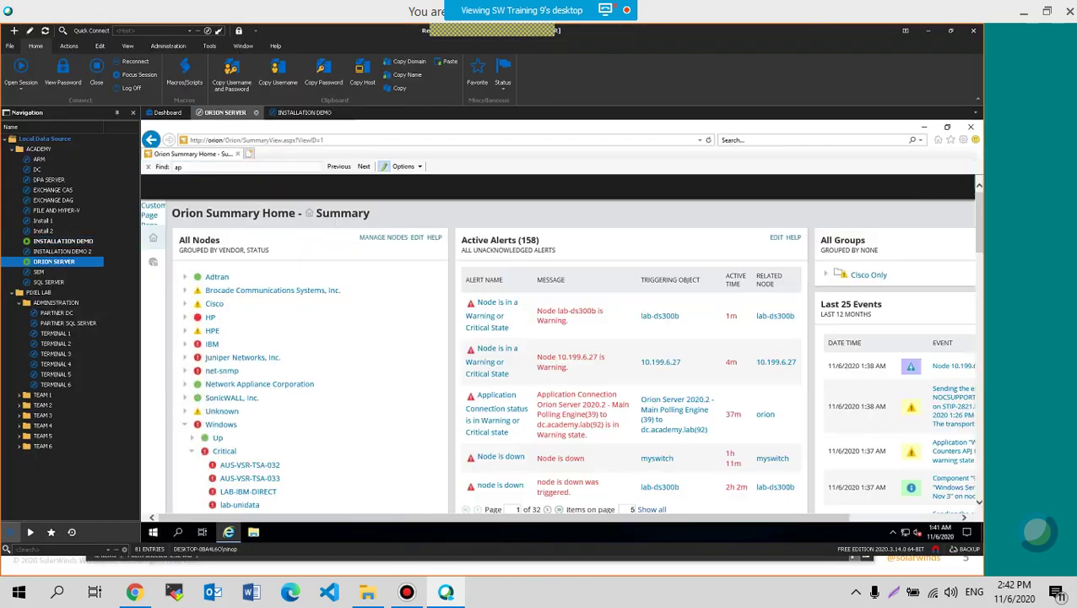
pyautogui.click(256, 112)
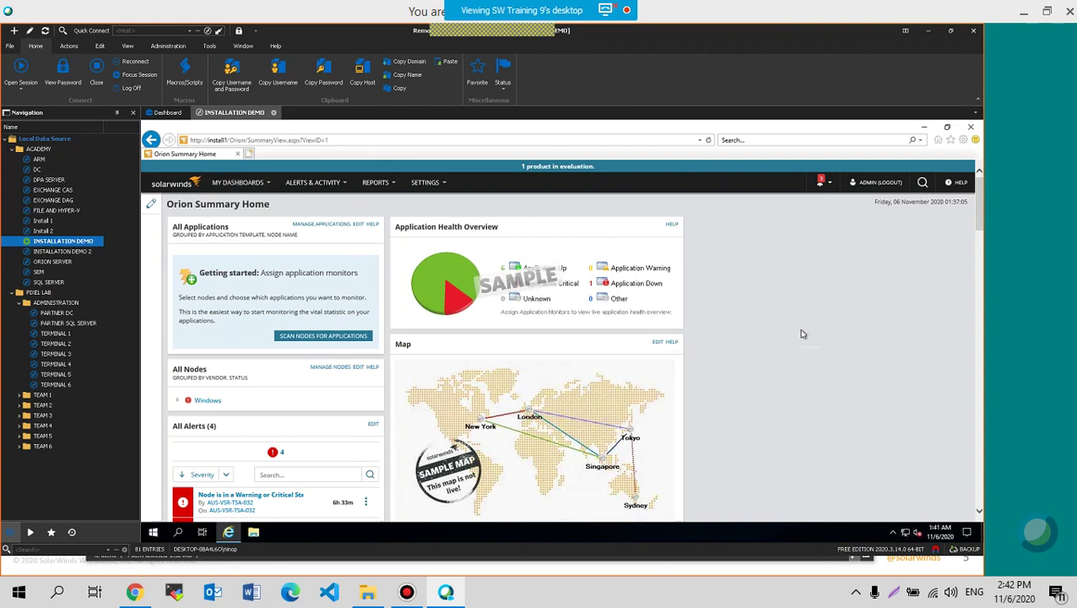
# Refresh the Orion Summary Home, go to Settings > Manage Nodes, and expand the Windows group
pyautogui.press('F5')
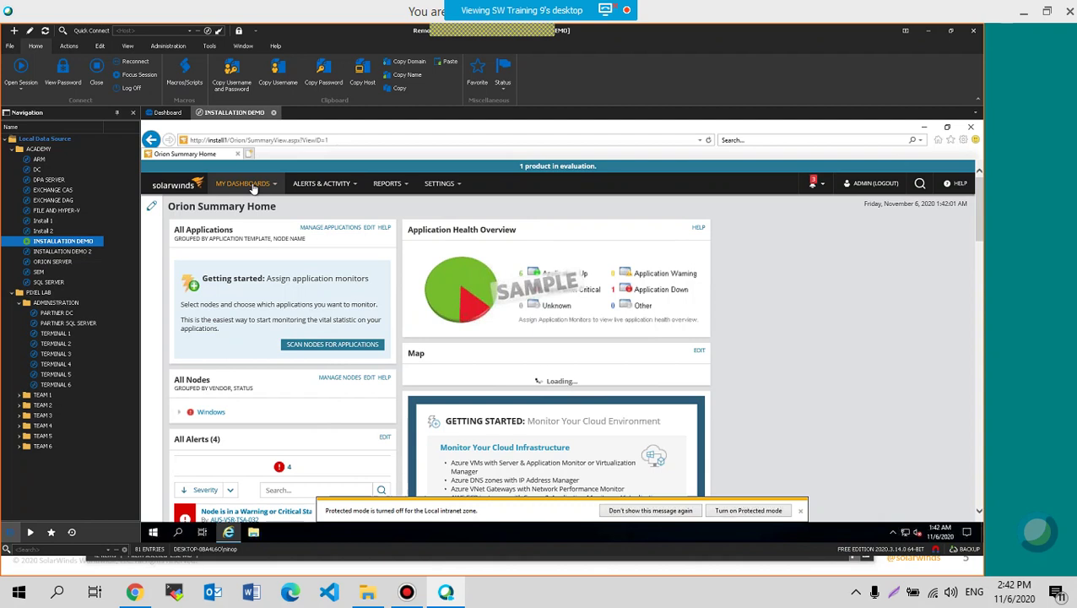
pyautogui.click(253, 188)
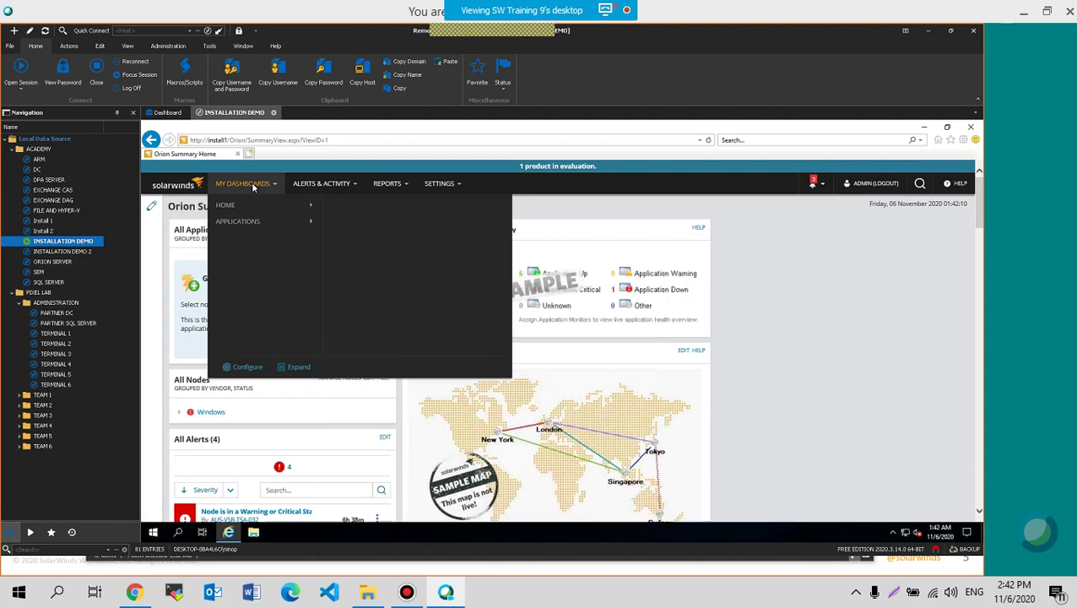
pyautogui.click(456, 186)
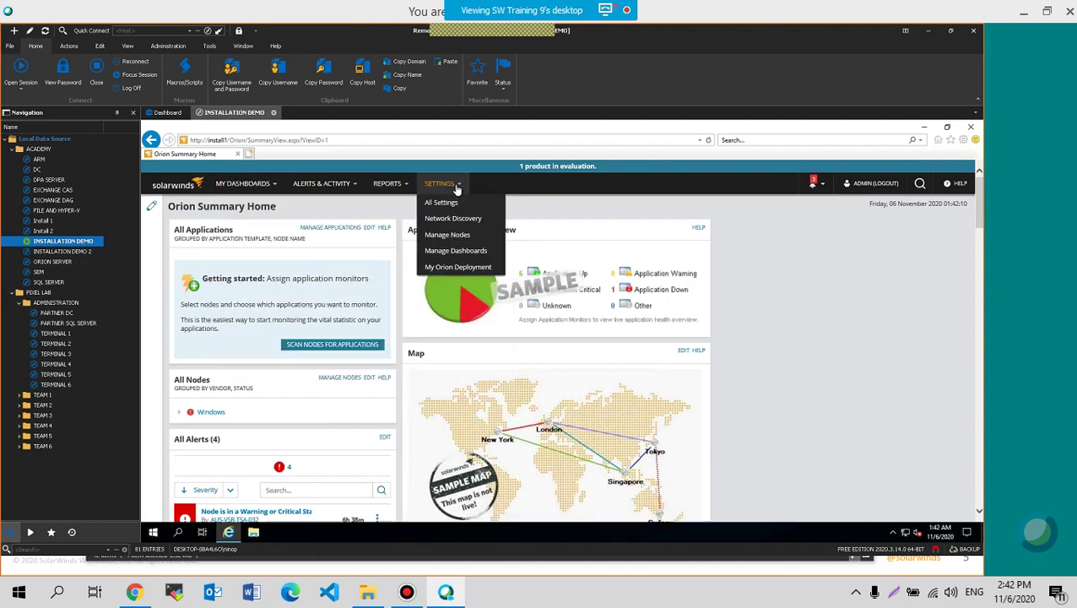
pyautogui.click(450, 236)
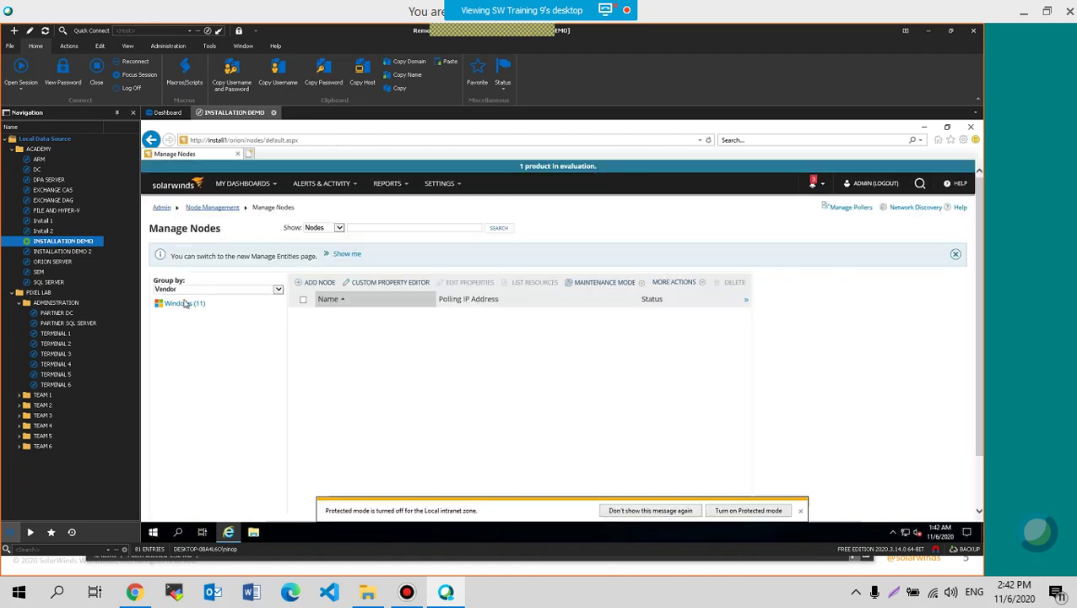
pyautogui.click(184, 305)
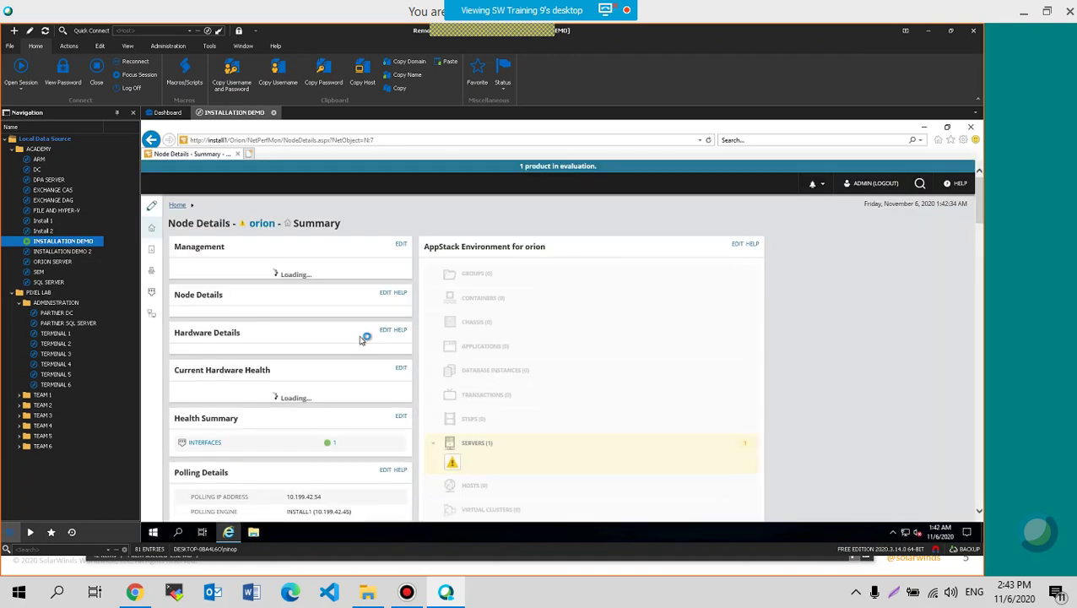
pyautogui.press('super')
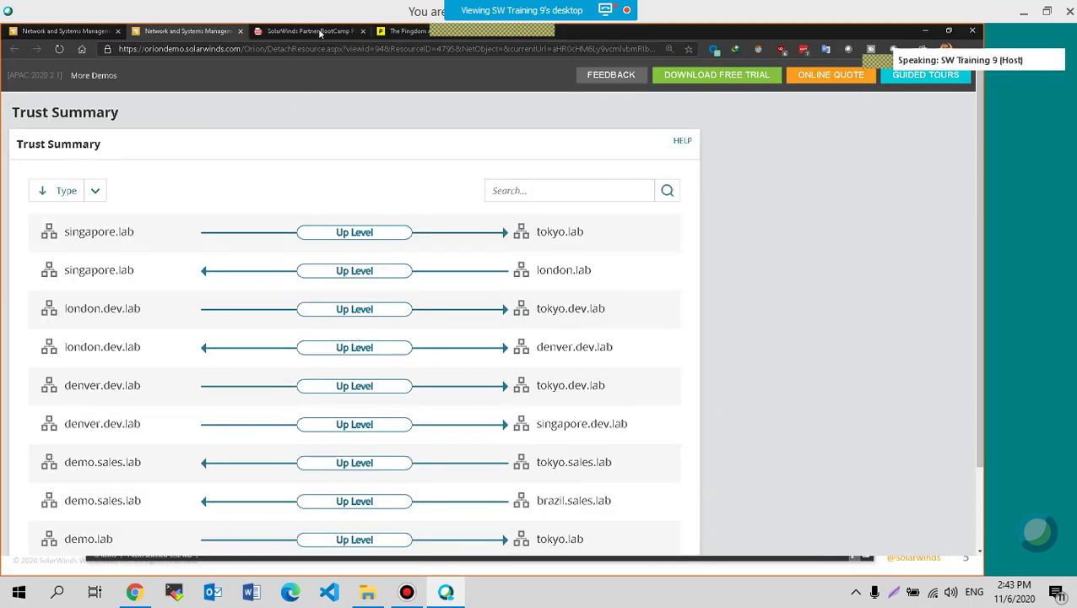
# Switch to the Pingdom tab and start replacing its address
pyautogui.click(320, 32)
pyautogui.click(407, 31)
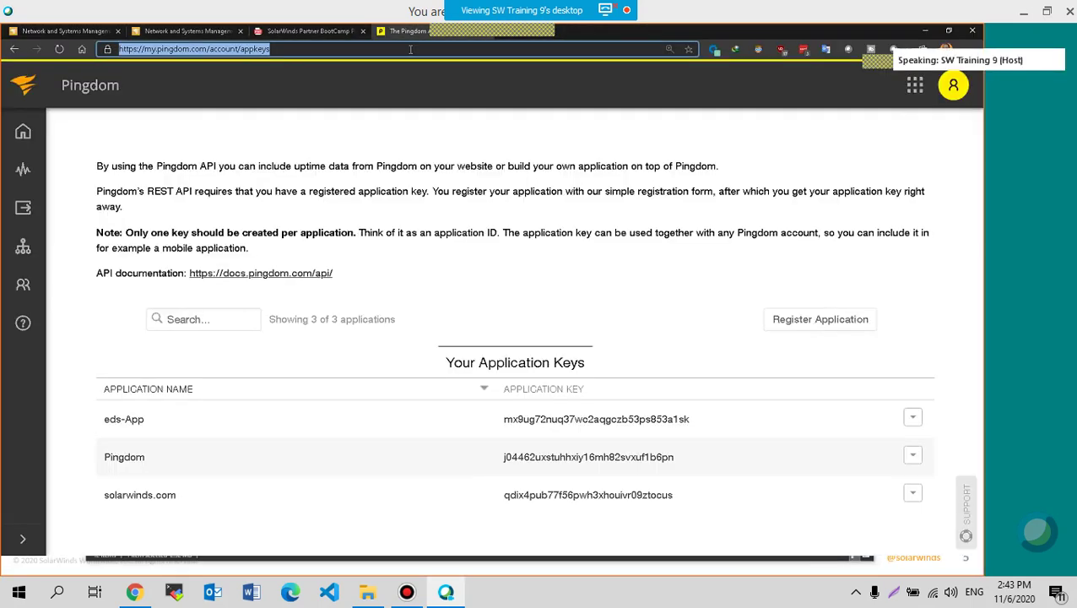
pyautogui.click(410, 49)
pyautogui.write('10')
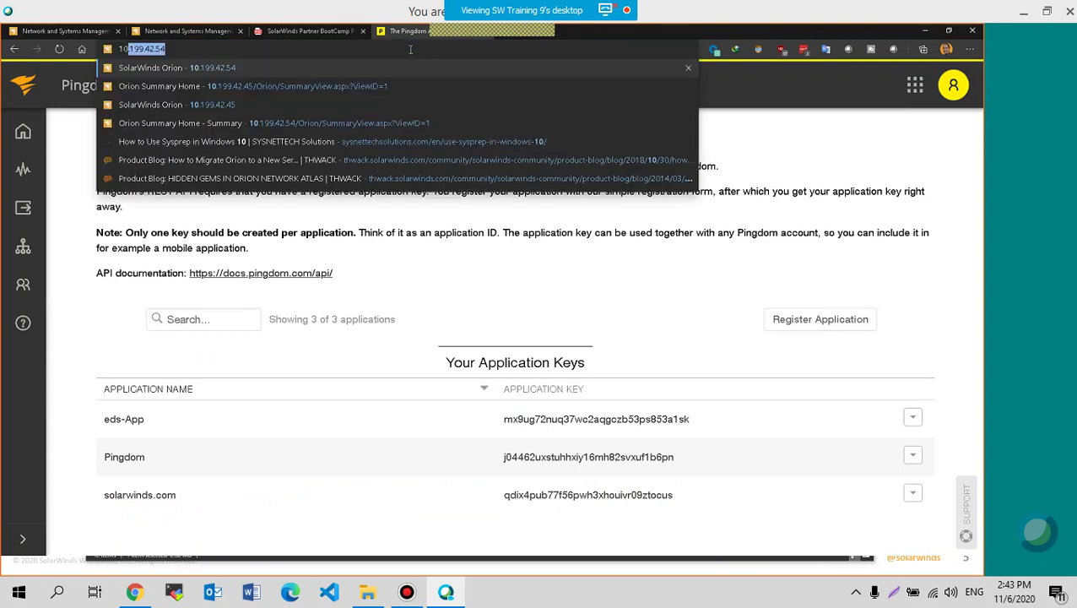
# View the INSTALLATION DEMO session properties in Remote Desktop Manager, then cancel
pyautogui.press('super')
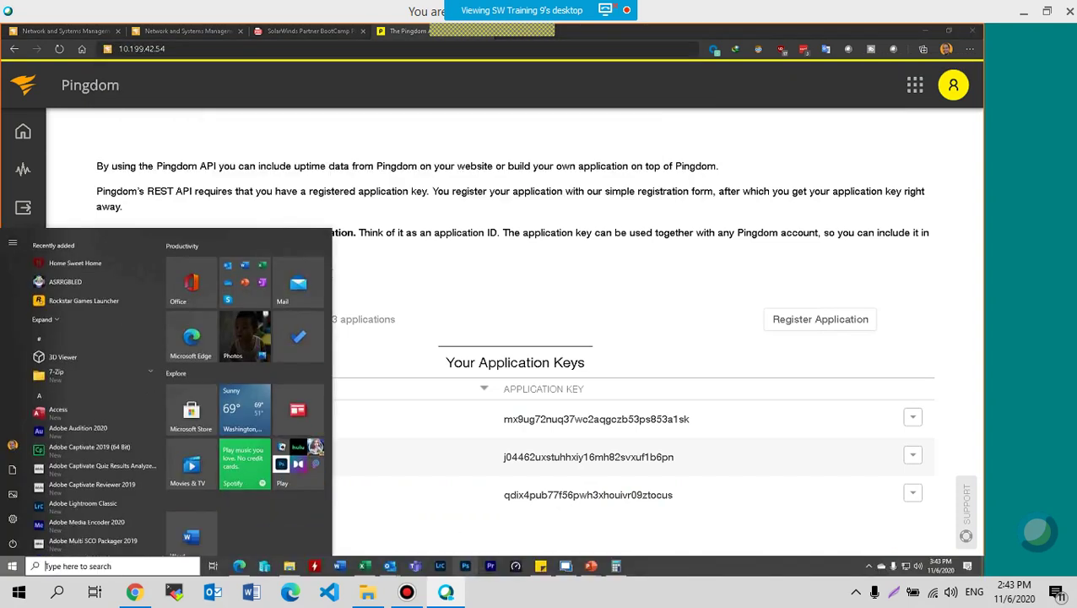
pyautogui.click(565, 566)
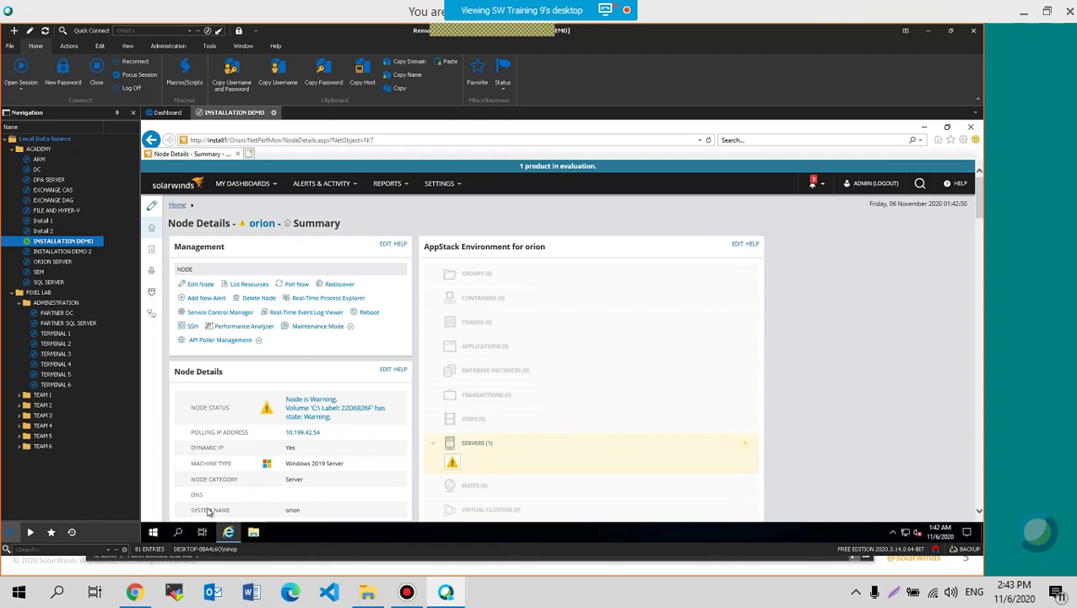
pyautogui.click(151, 537)
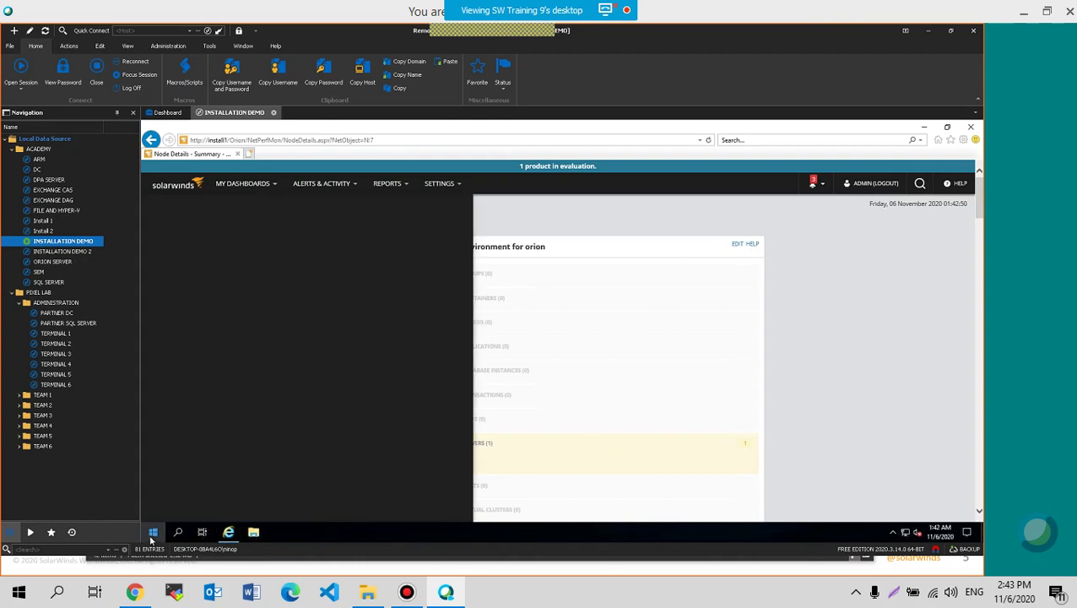
pyautogui.rightClick(72, 244)
pyautogui.click(97, 551)
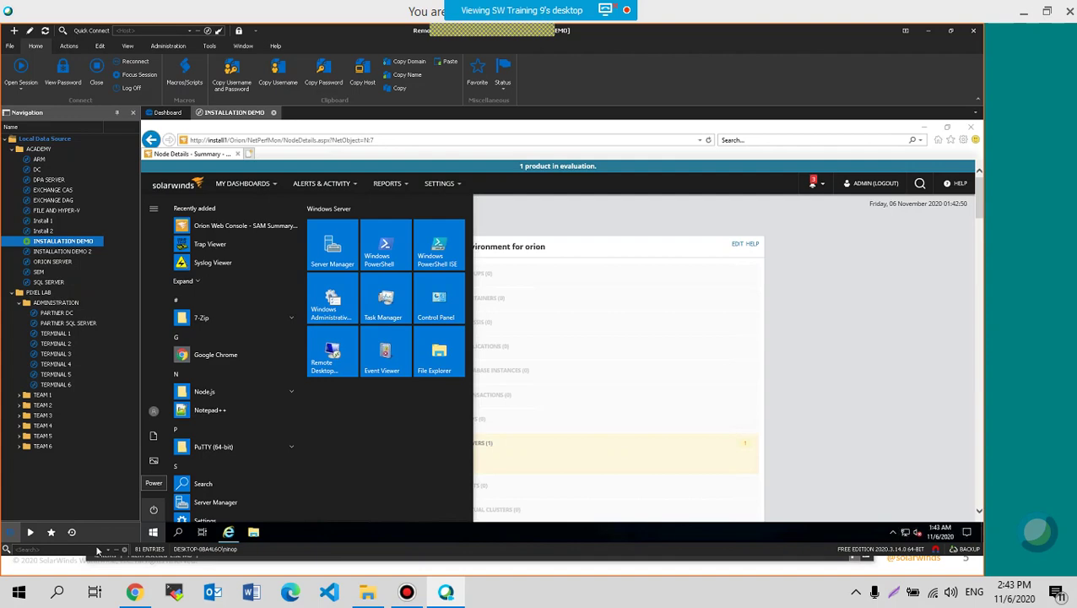
pyautogui.click(686, 420)
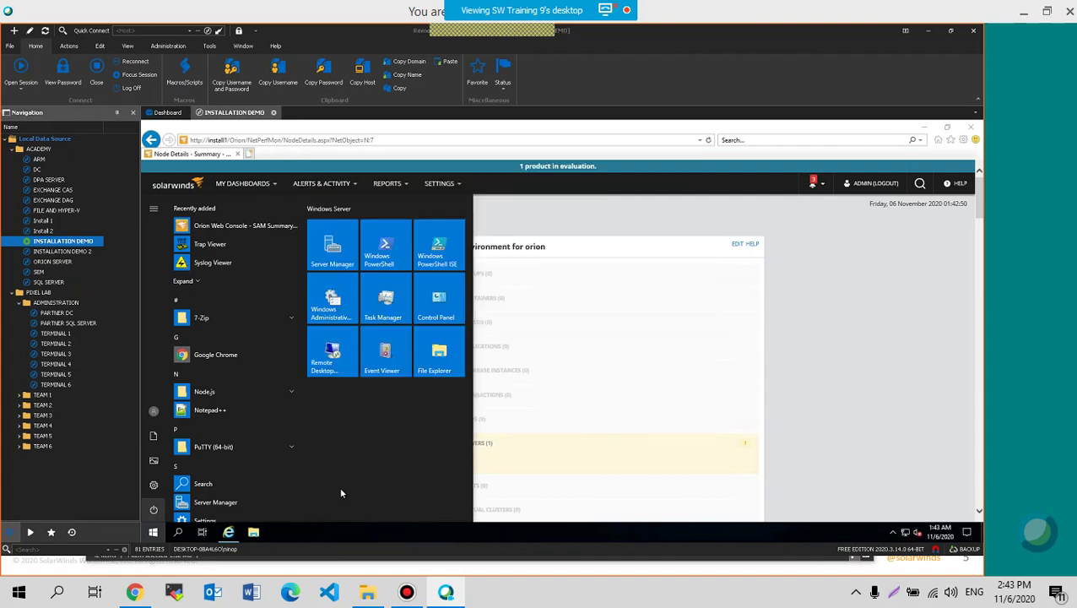
# Back in Edge, go to 10.199.42.45 to reach the Orion console login page
pyautogui.press('super')
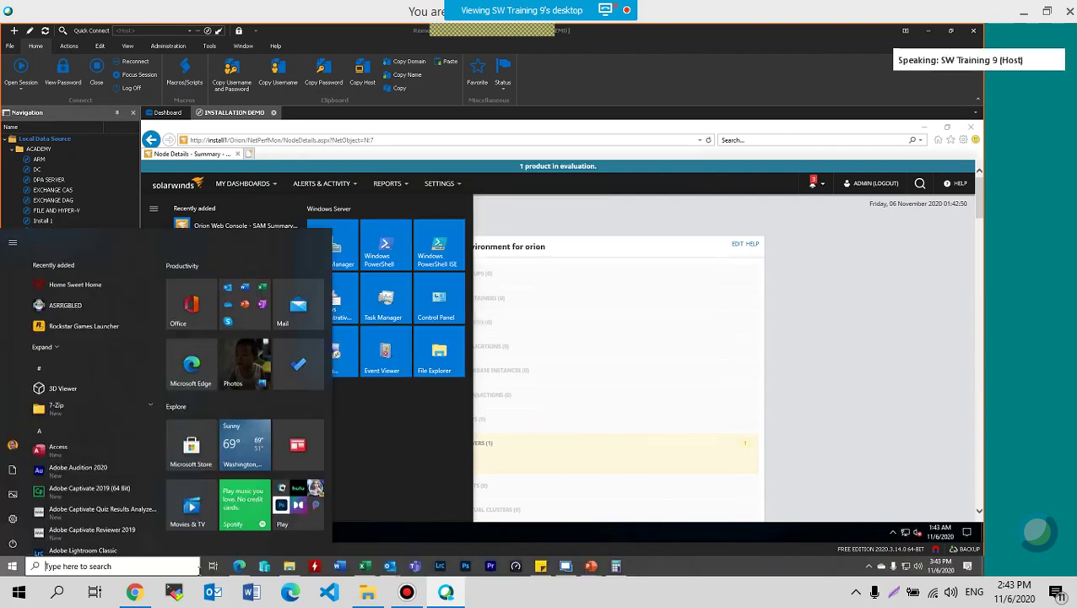
pyautogui.click(134, 592)
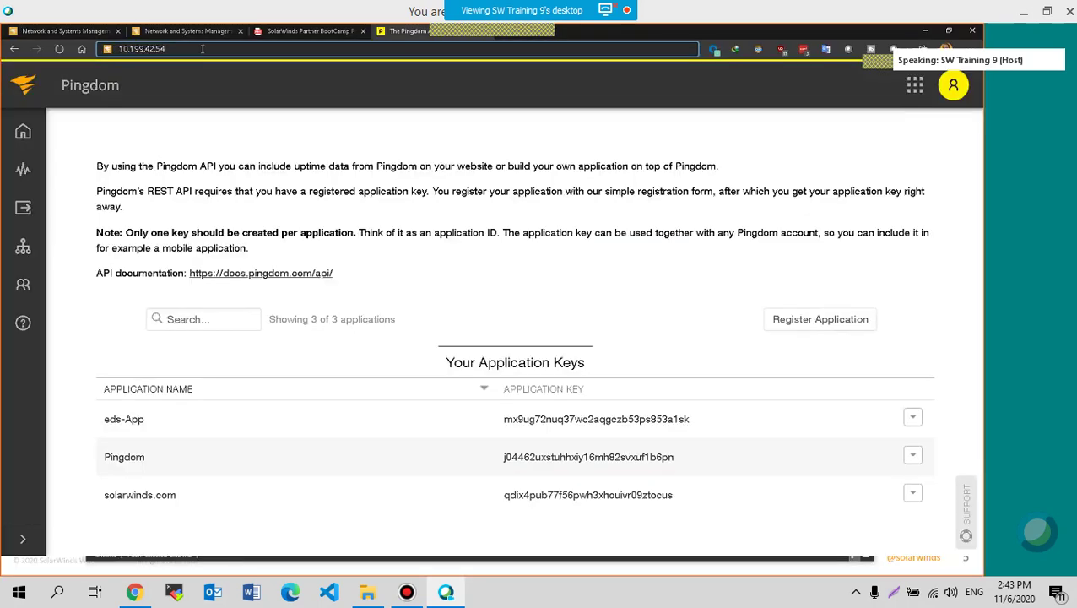
pyautogui.click(198, 49)
pyautogui.write('10.199.42.45')
pyautogui.press('Return')
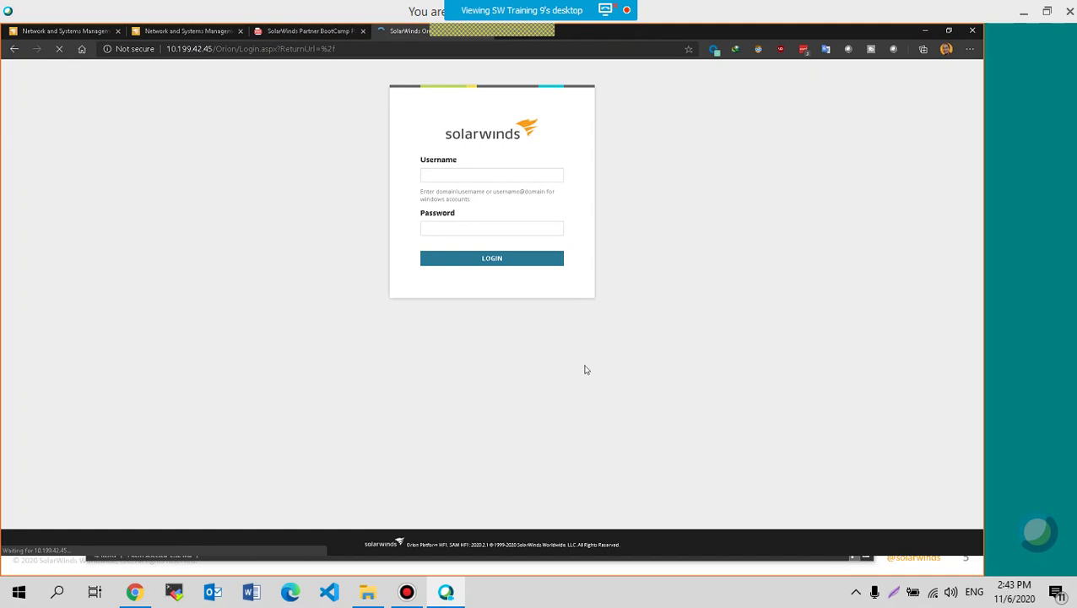
# Sign in with the saved credentials and enlarge the page zoom twice
pyautogui.click(474, 175)
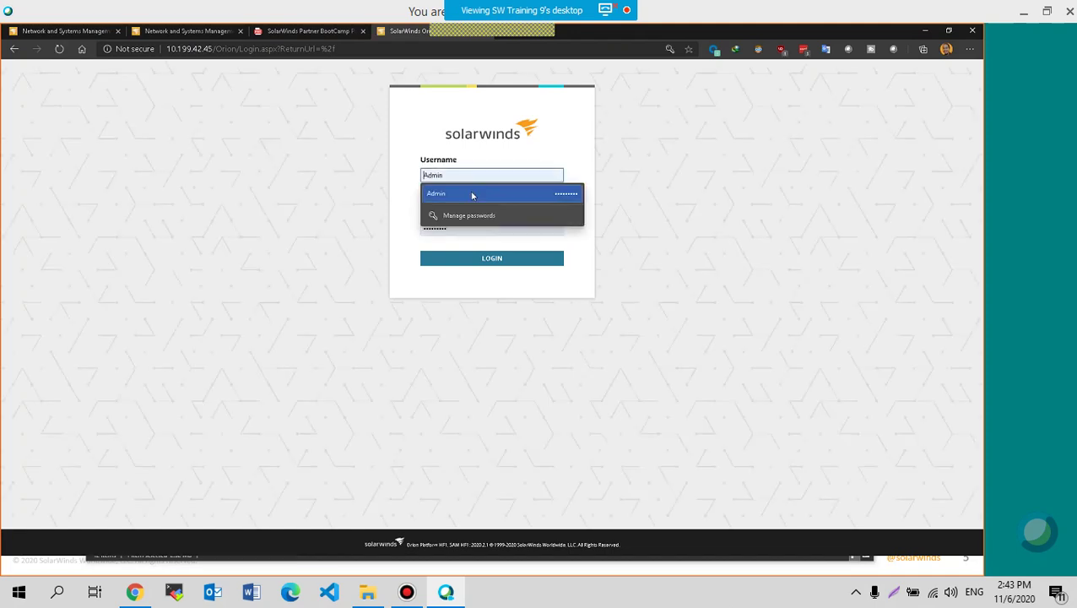
pyautogui.click(474, 195)
pyautogui.press('Return')
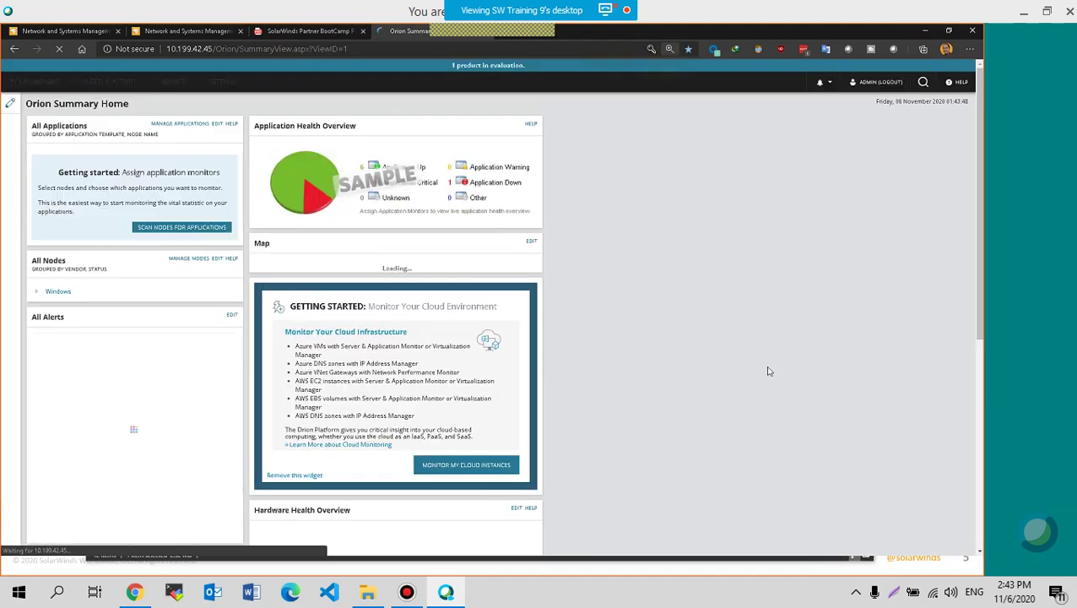
pyautogui.hotkey('ctrl', '+')
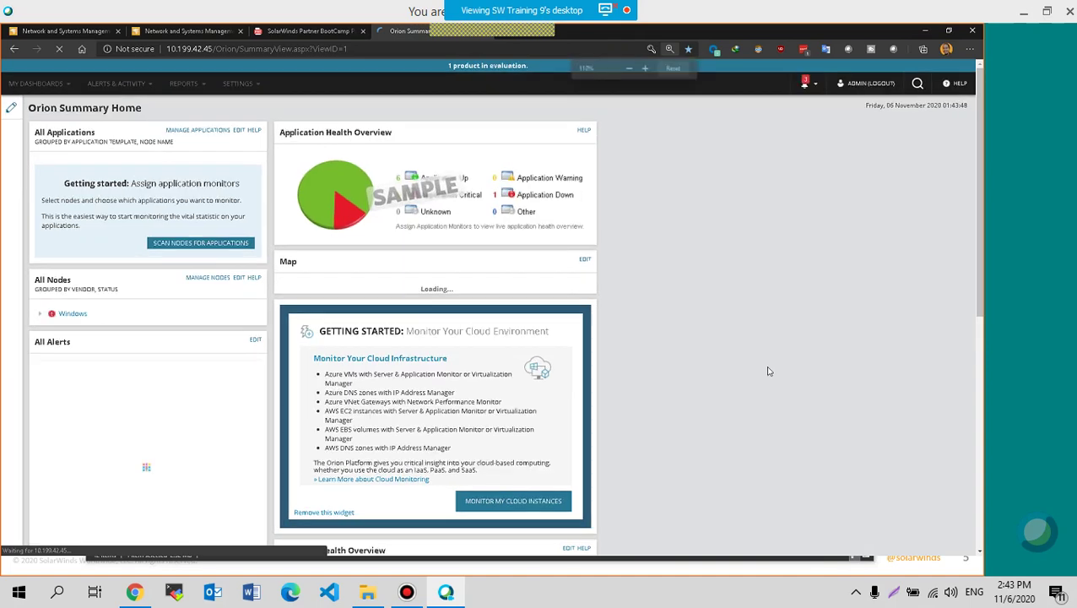
pyautogui.hotkey('ctrl', '+')
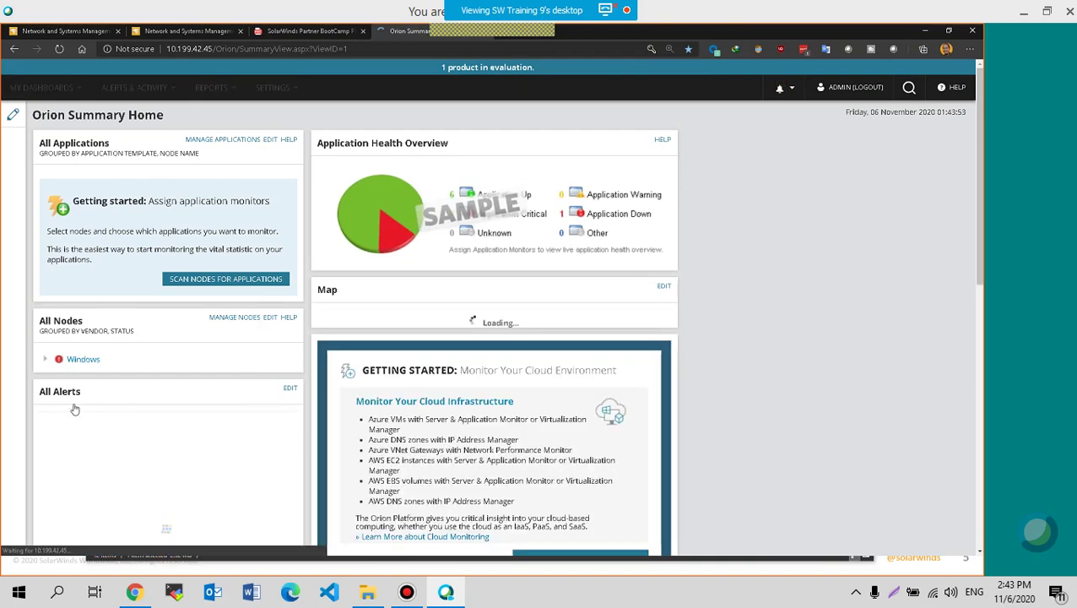
# Expand Windows > Warning, open orion, and open API Poller Assign in a new tab
pyautogui.click(44, 360)
pyautogui.scroll(-1, 44, 363)
pyautogui.scroll(-1, 44, 363)
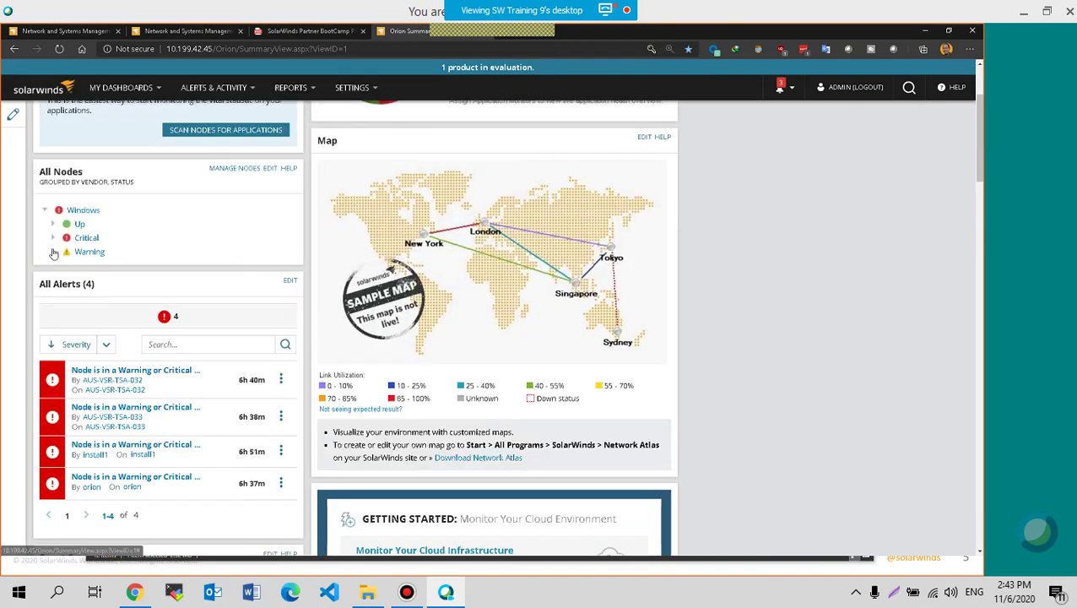
pyautogui.click(53, 252)
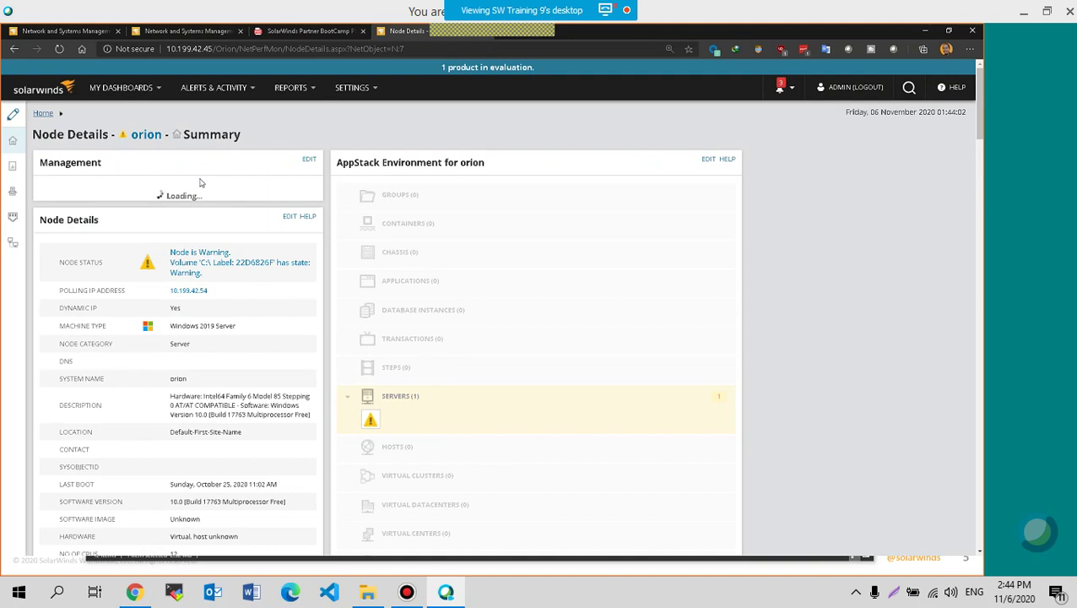
pyautogui.click(195, 258)
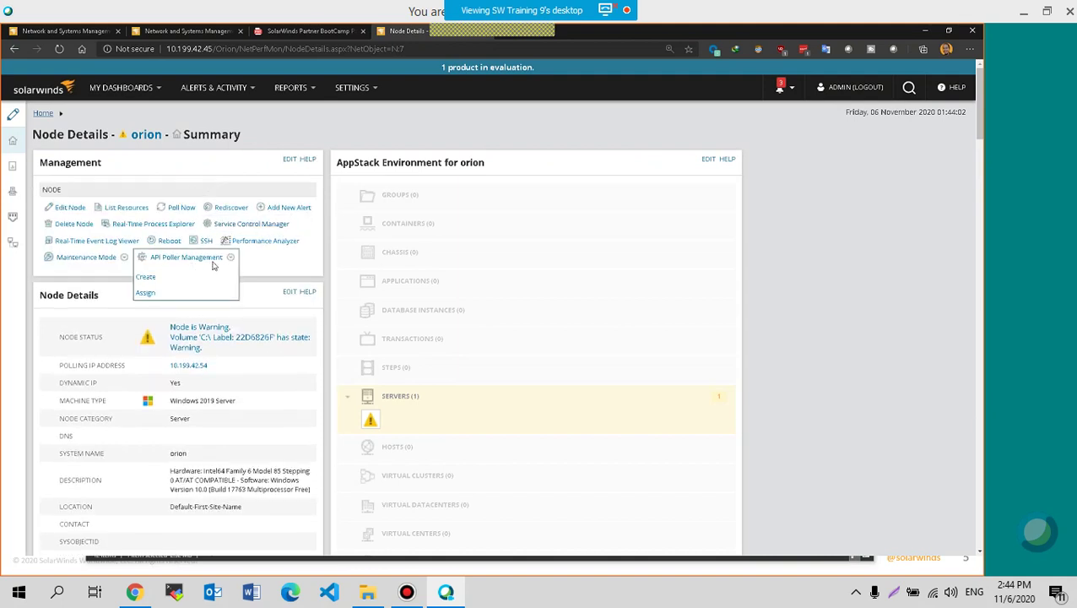
pyautogui.rightClick(148, 300)
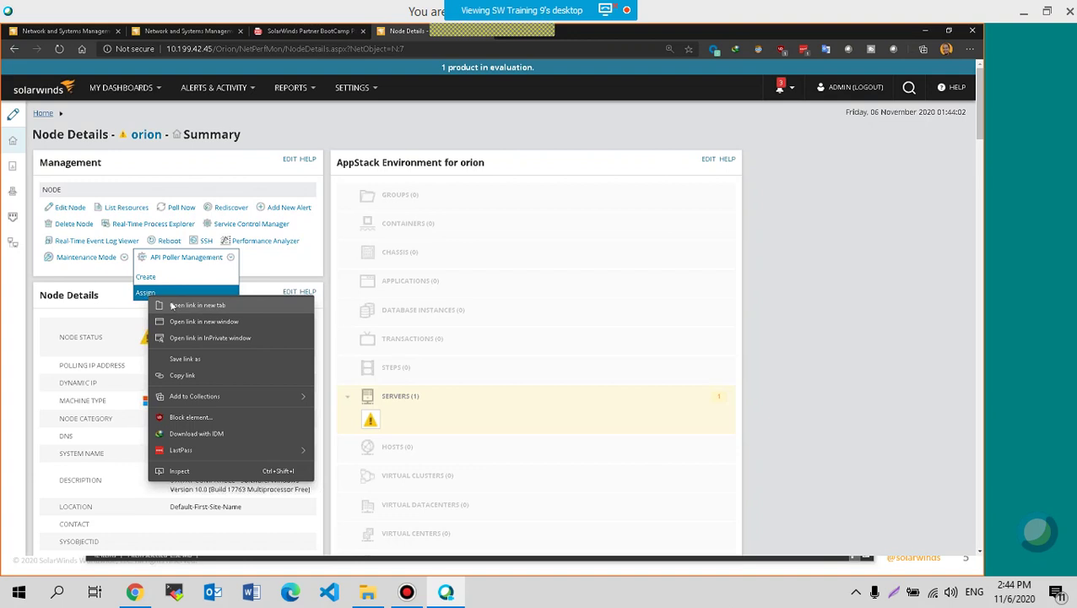
pyautogui.click(171, 306)
pyautogui.click(577, 33)
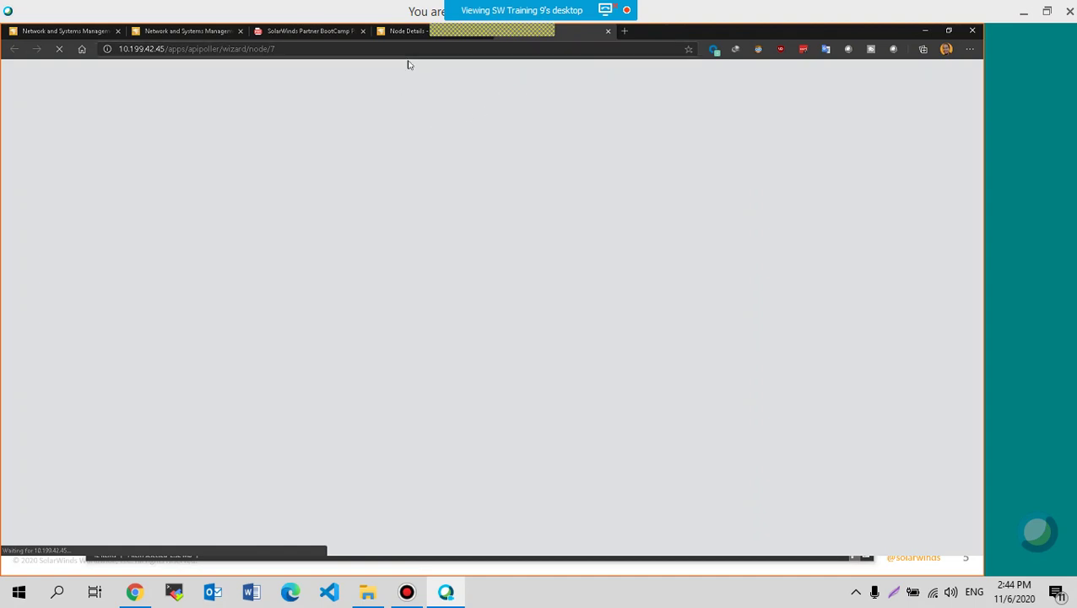
# Inspect the metrics counts of the top pollers in the Assign API Pollers table
pyautogui.click(412, 31)
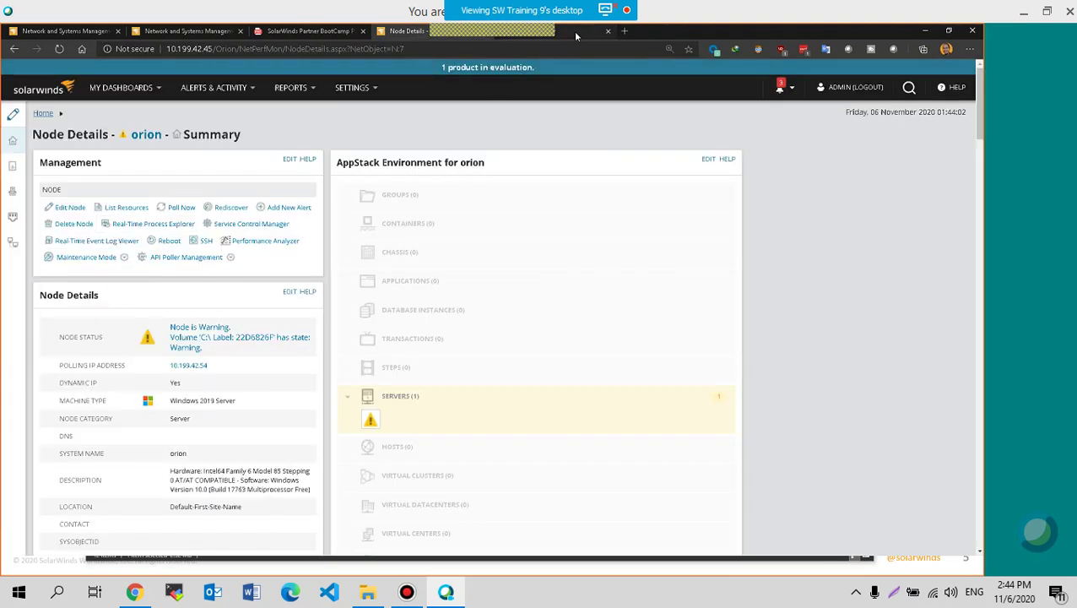
pyautogui.click(574, 32)
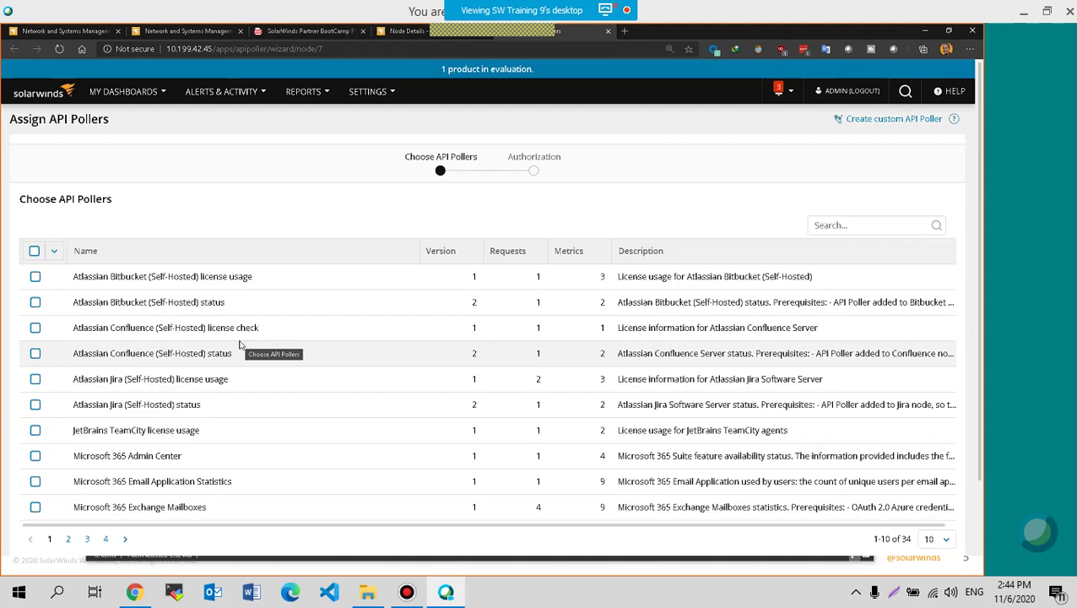
pyautogui.doubleClick(605, 282)
pyautogui.doubleClick(605, 304)
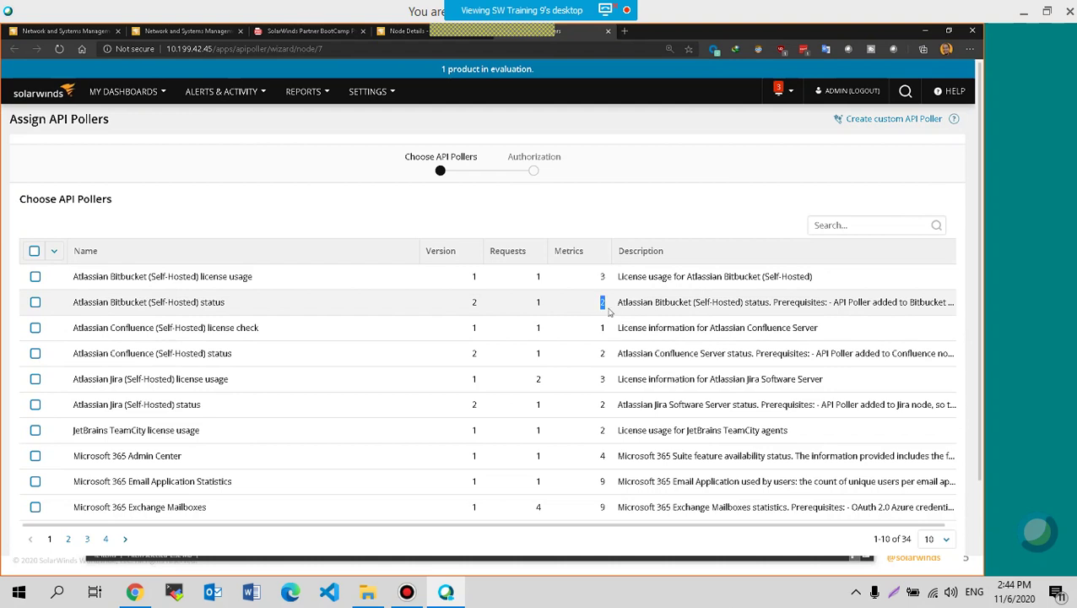
pyautogui.doubleClick(604, 331)
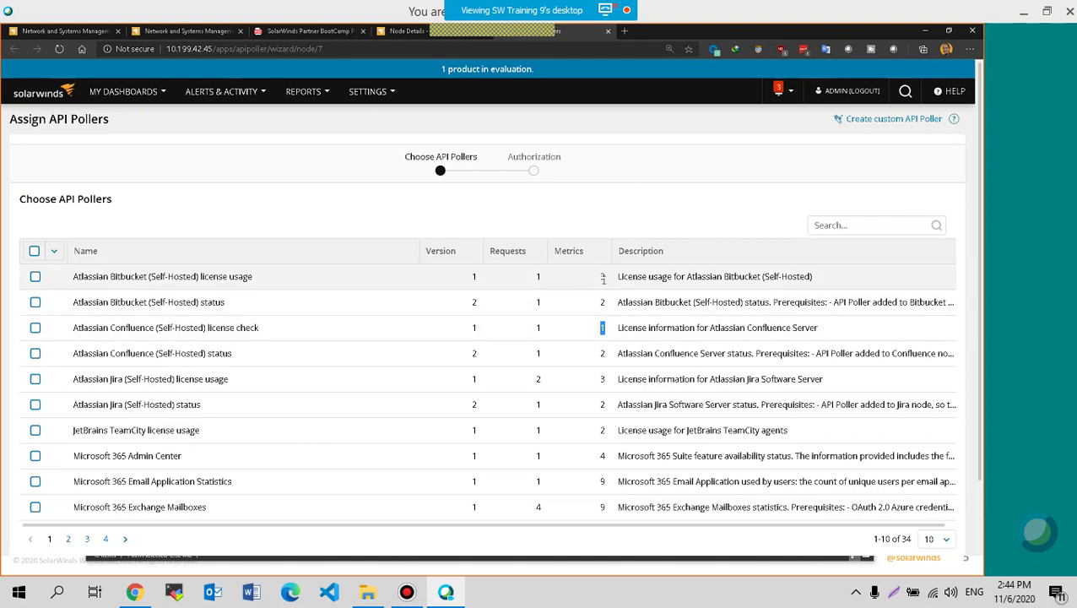
pyautogui.moveTo(602, 277); pyautogui.dragTo(600, 430)
pyautogui.click(600, 430)
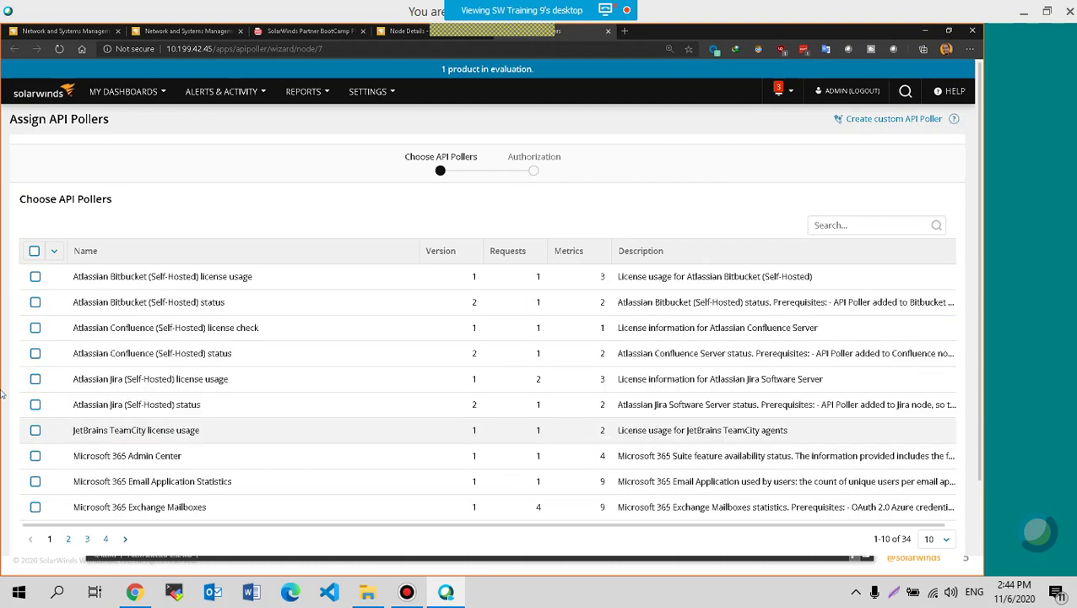
# Page through the API pollers table, pages 1 to 4, and back to page 1
pyautogui.click(69, 540)
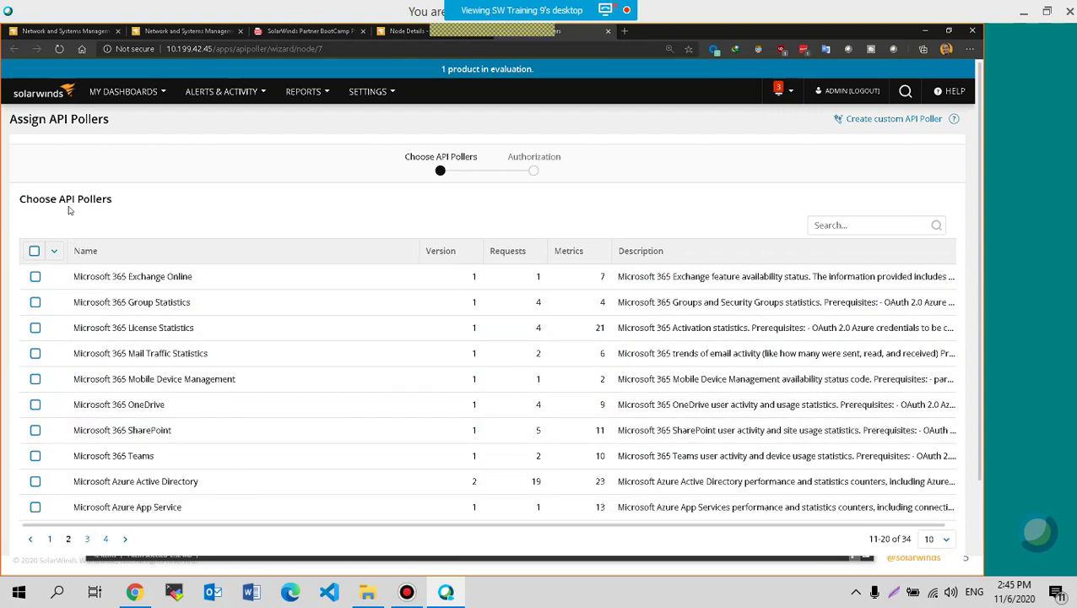
pyautogui.click(49, 540)
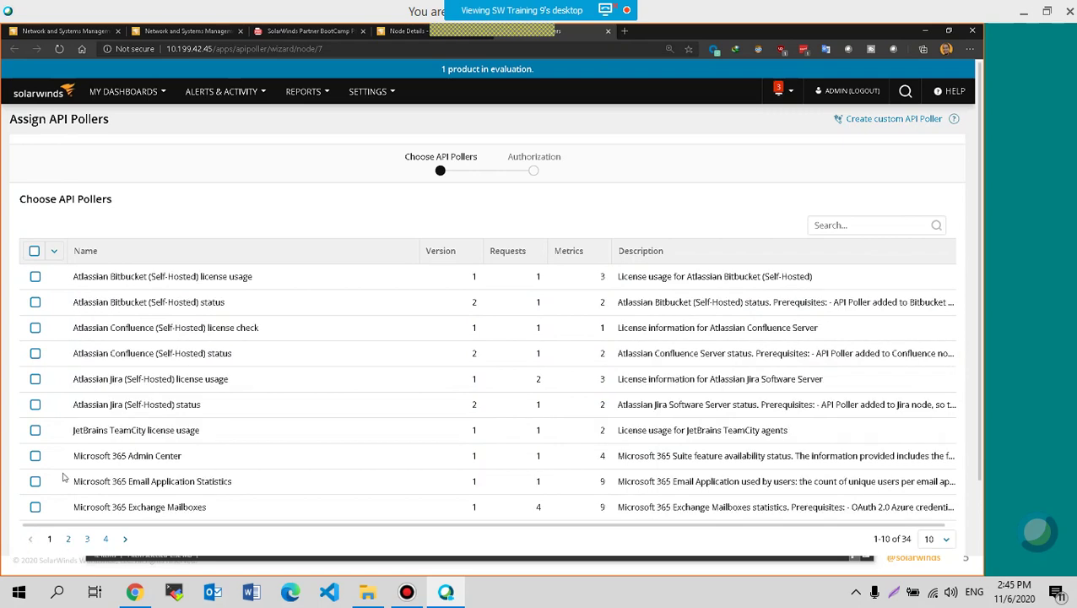
pyautogui.click(73, 538)
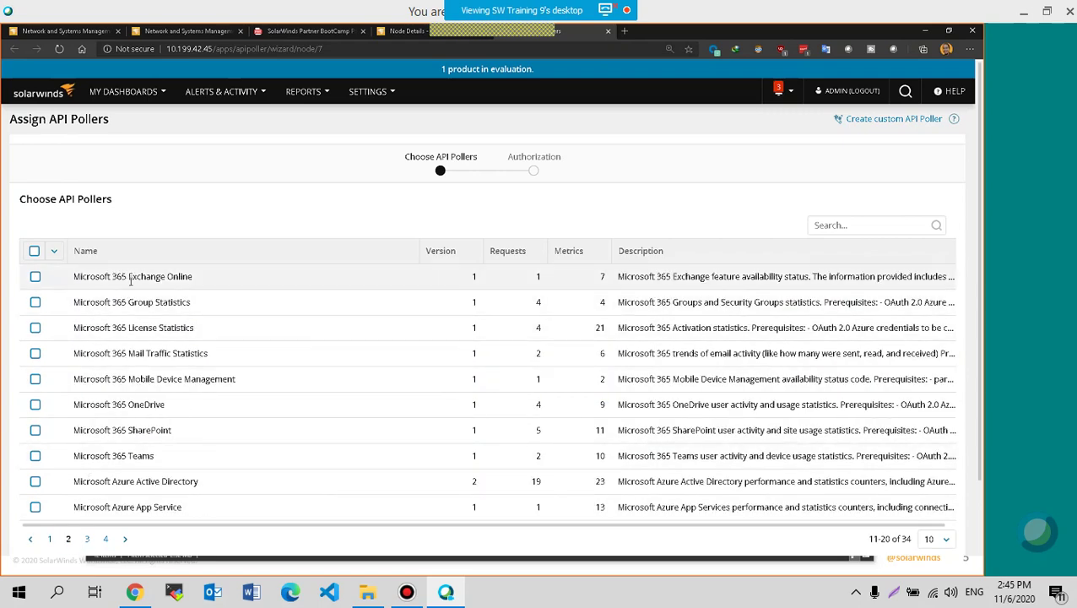
pyautogui.click(88, 539)
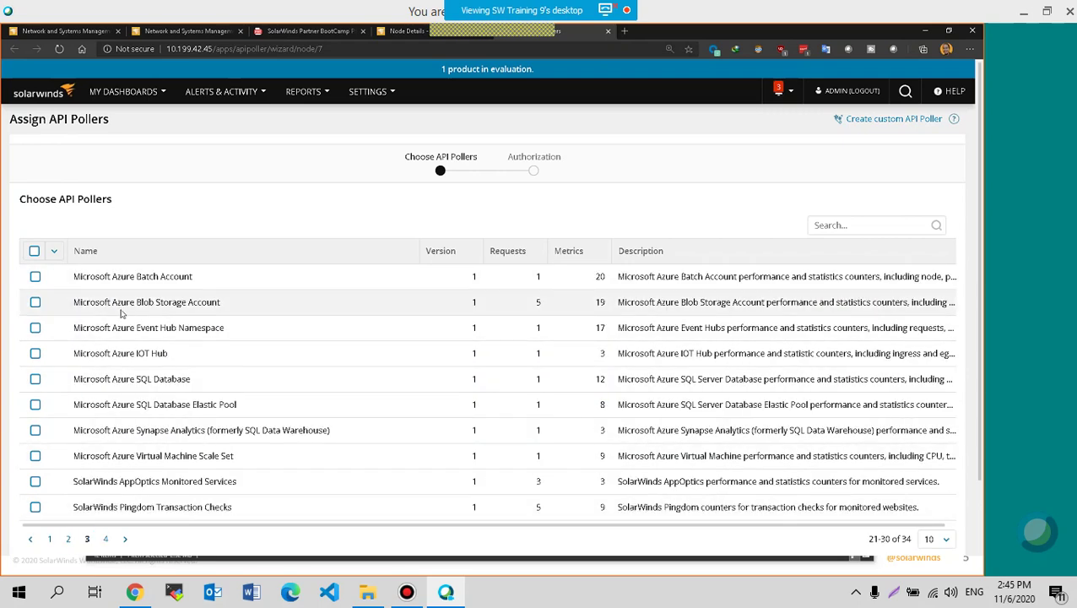
pyautogui.click(105, 541)
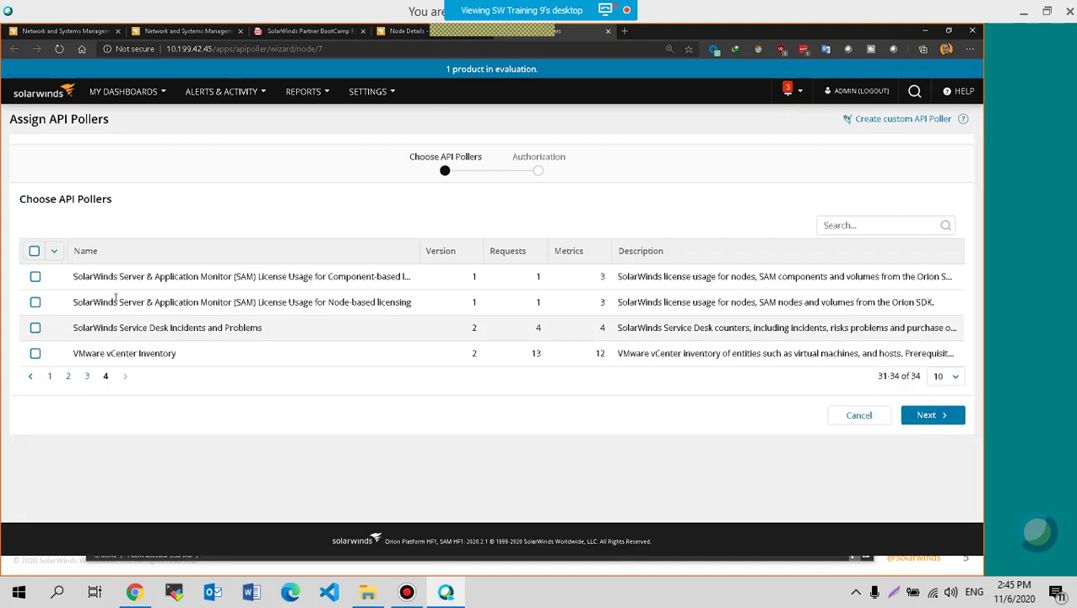
pyautogui.click(49, 378)
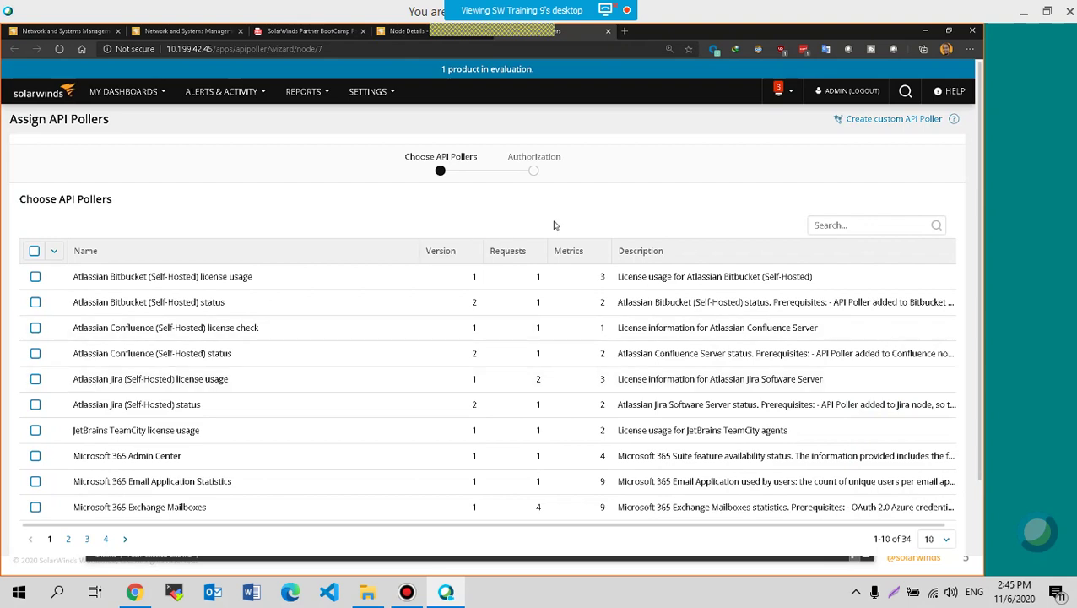
# Page through the pollers again, then close the wizard tab to return to orion's Node Details
pyautogui.scroll(-1, 496, 342)
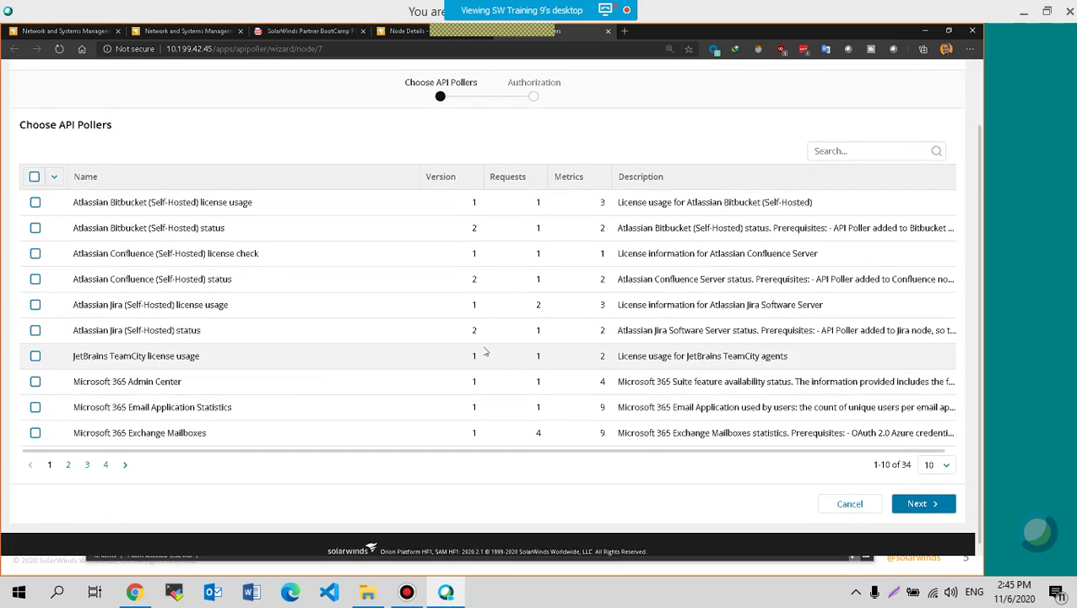
pyautogui.scroll(1, 483, 346)
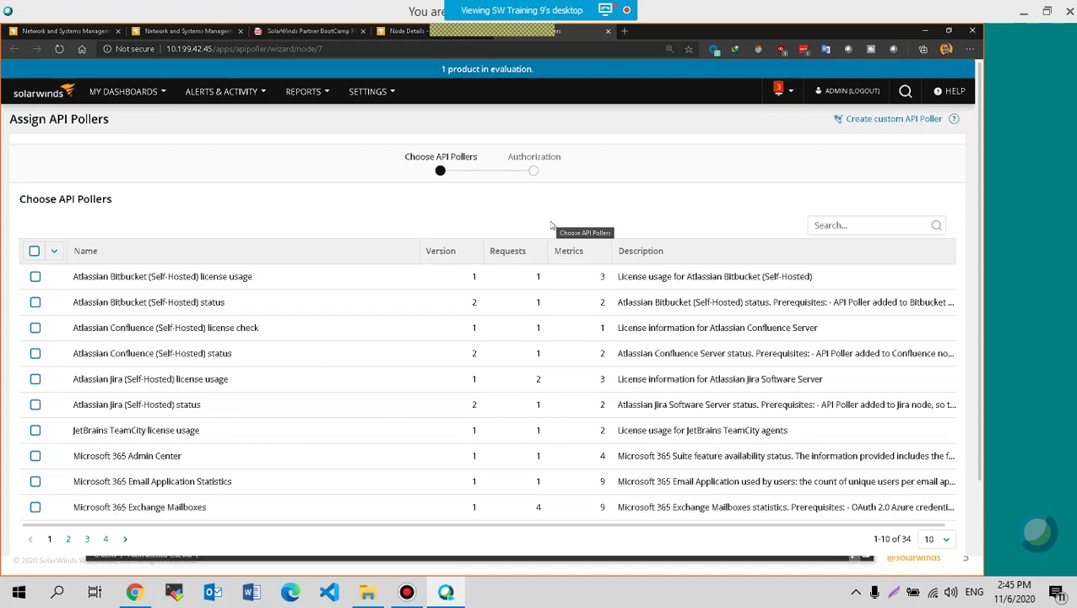
pyautogui.click(66, 540)
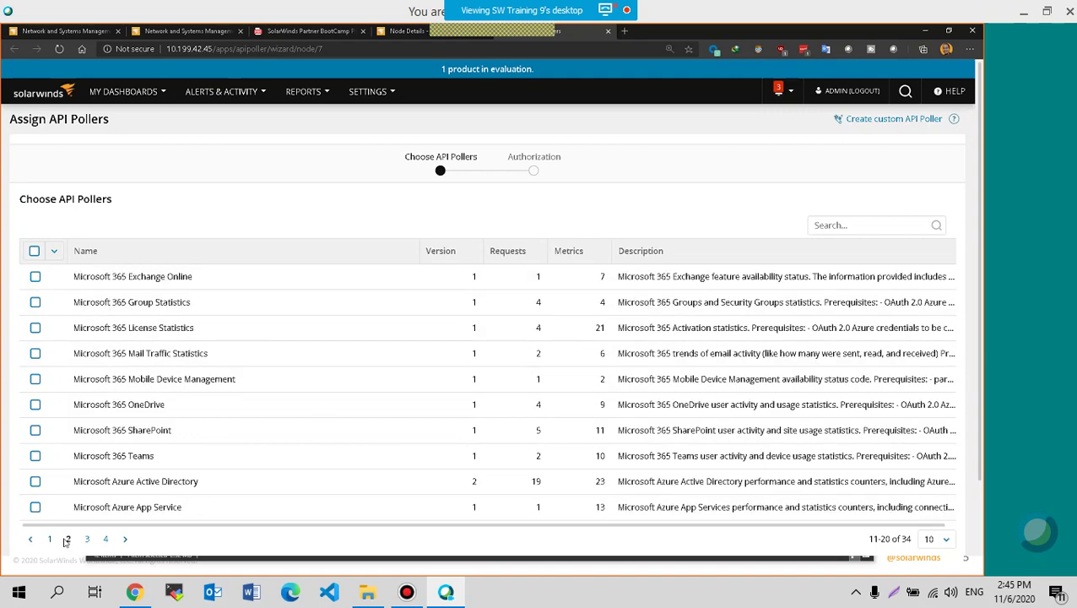
pyautogui.click(86, 541)
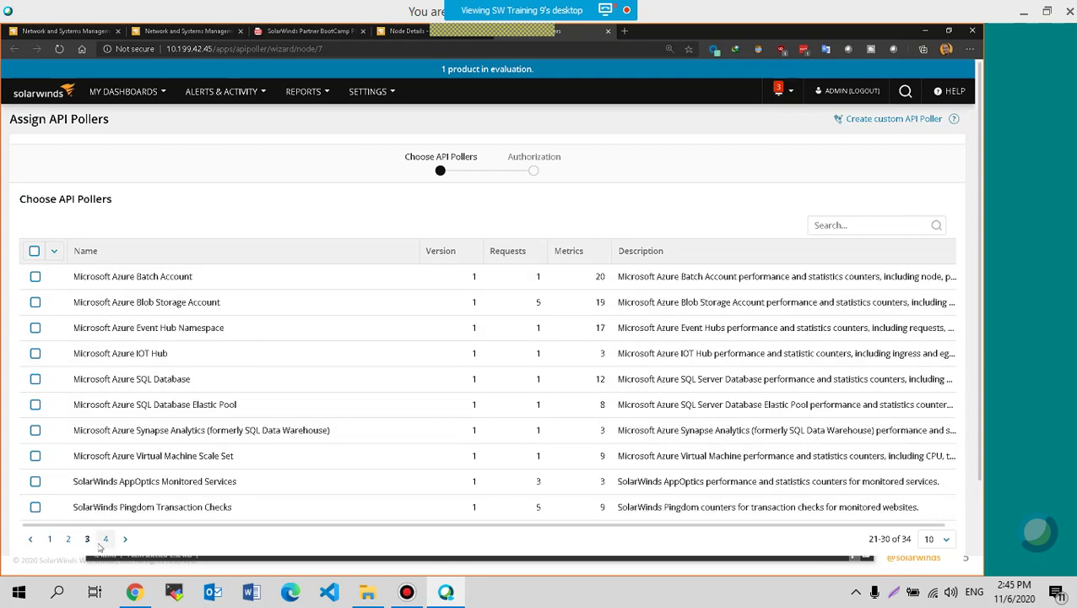
pyautogui.click(104, 540)
pyautogui.click(50, 376)
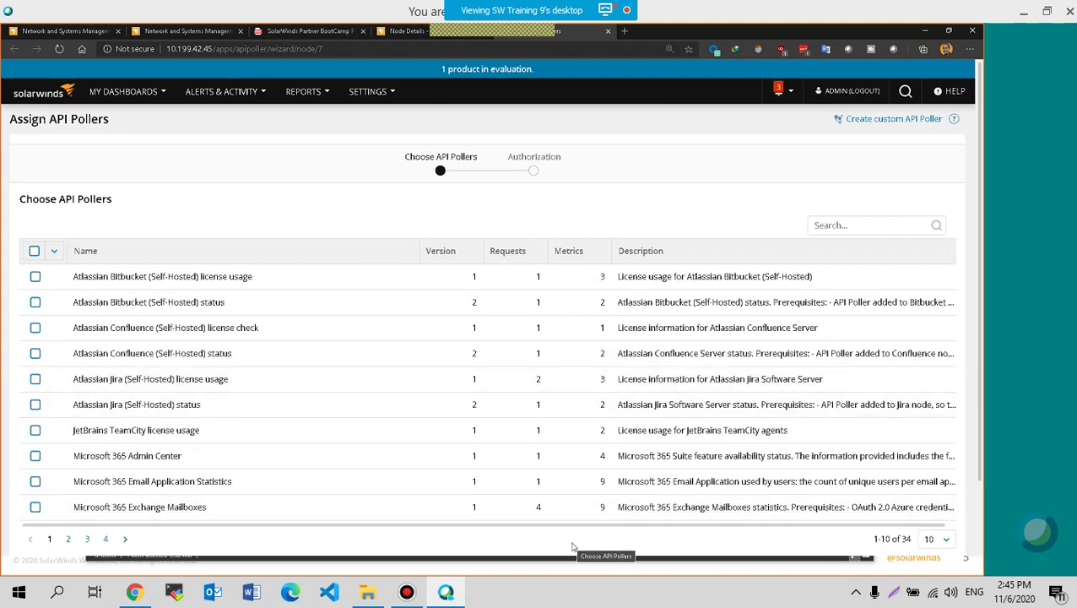
pyautogui.click(608, 31)
pyautogui.moveTo(215, 268)
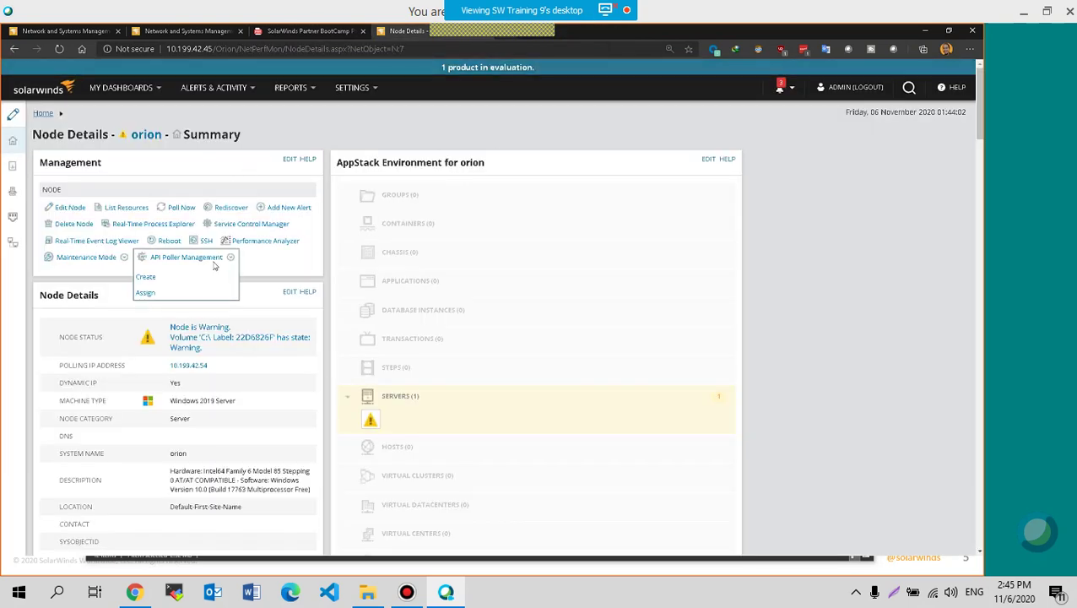
# Create a new Untitled API Poller for orion and open its API Poller settings
pyautogui.click(146, 278)
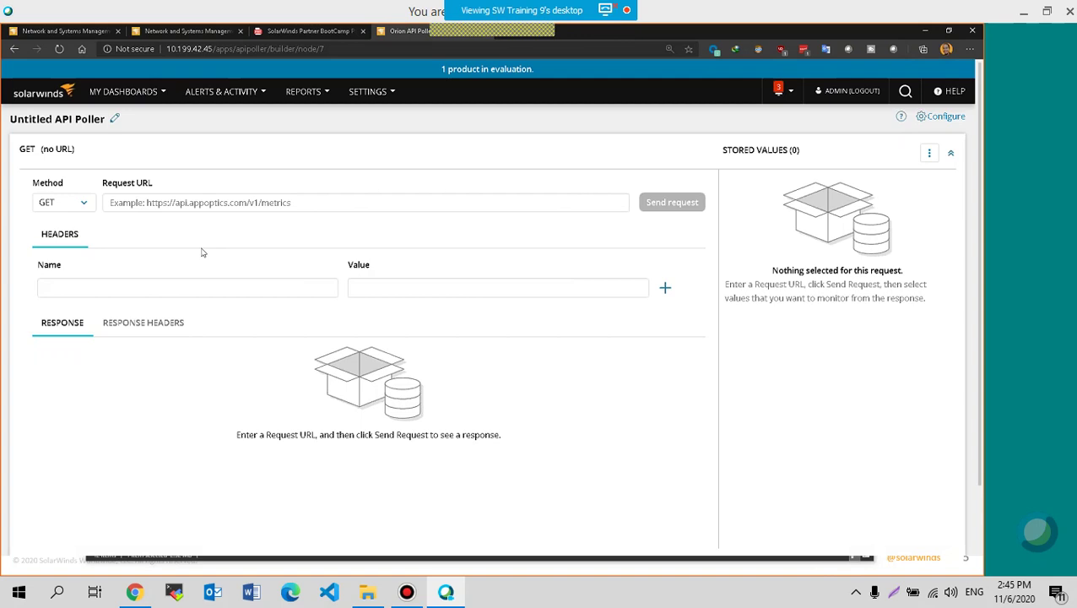
pyautogui.click(941, 117)
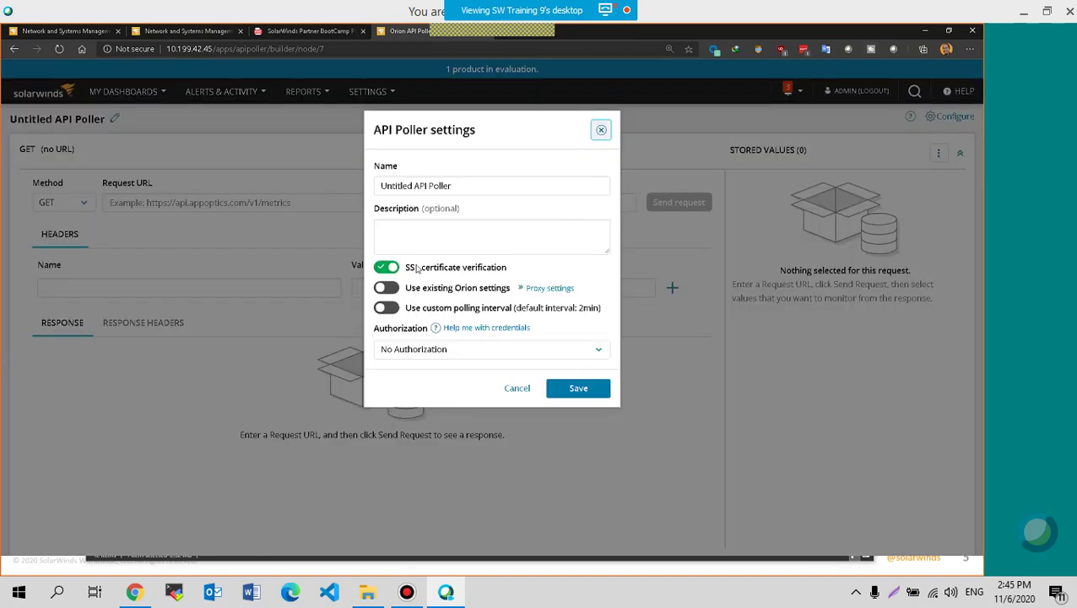
# Name the poller 'API Poller API Nov 3' with description 'Monitors Pingdom Website uptime for SolarWinds'
pyautogui.click(462, 187)
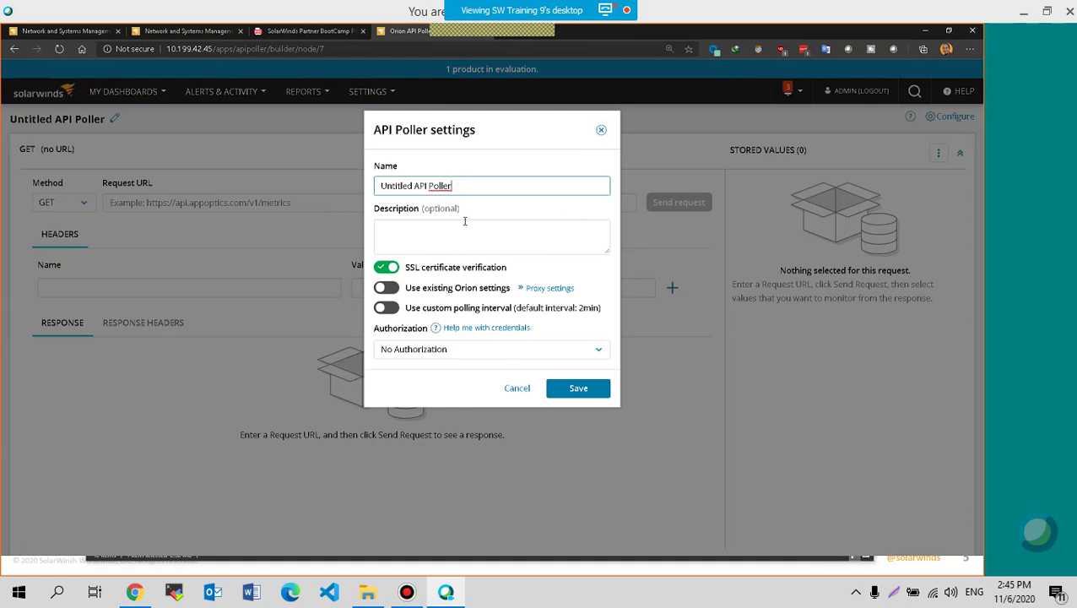
pyautogui.moveTo(467, 187); pyautogui.dragTo(377, 186)
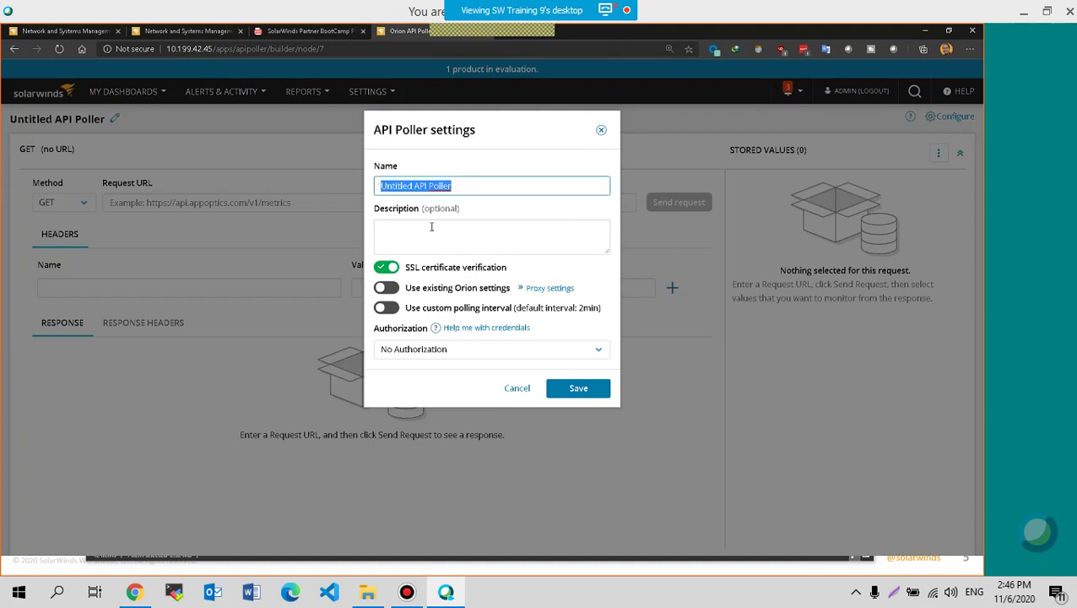
pyautogui.write('API P')
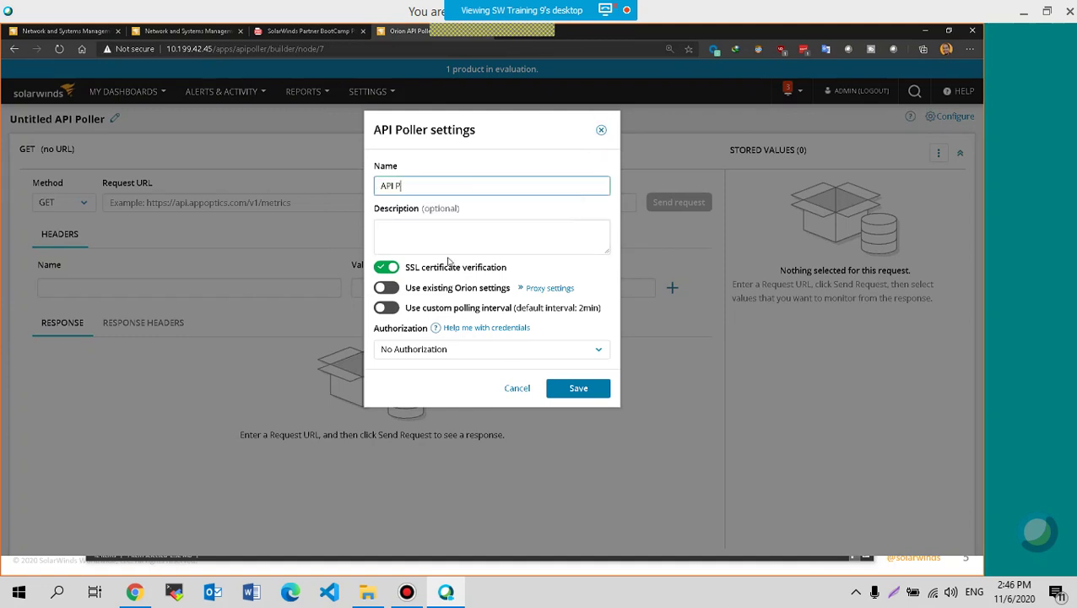
pyautogui.write('oller API Nov 3')
pyautogui.click(480, 243)
pyautogui.write('M')
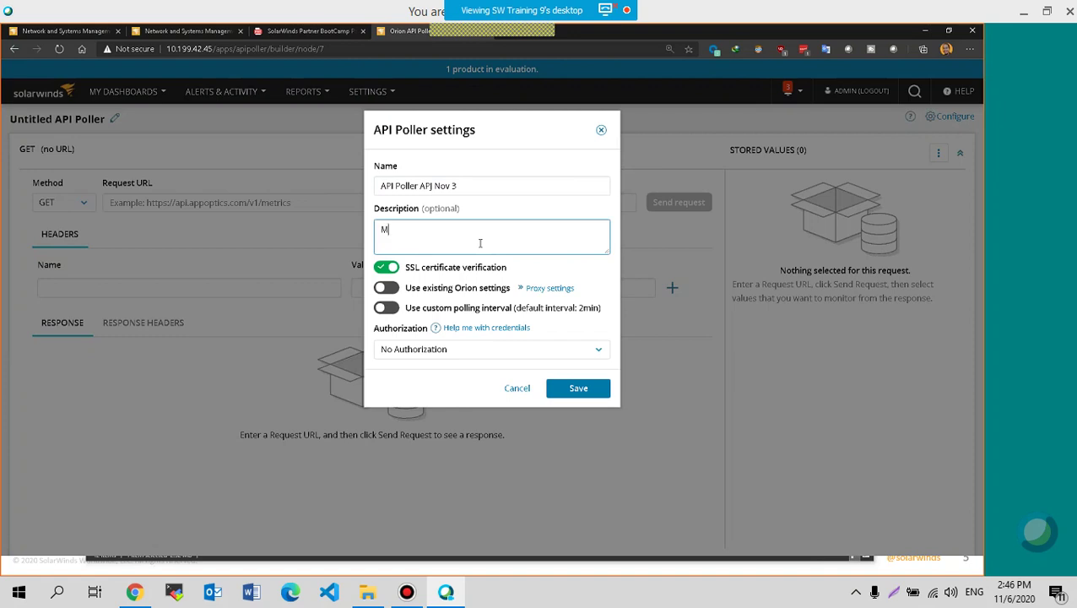
pyautogui.write('onitors Pingdom WebSite')
pyautogui.press('BackSpace')
pyautogui.press('BackSpace')
pyautogui.press('BackSpace')
pyautogui.press('BackSpace')
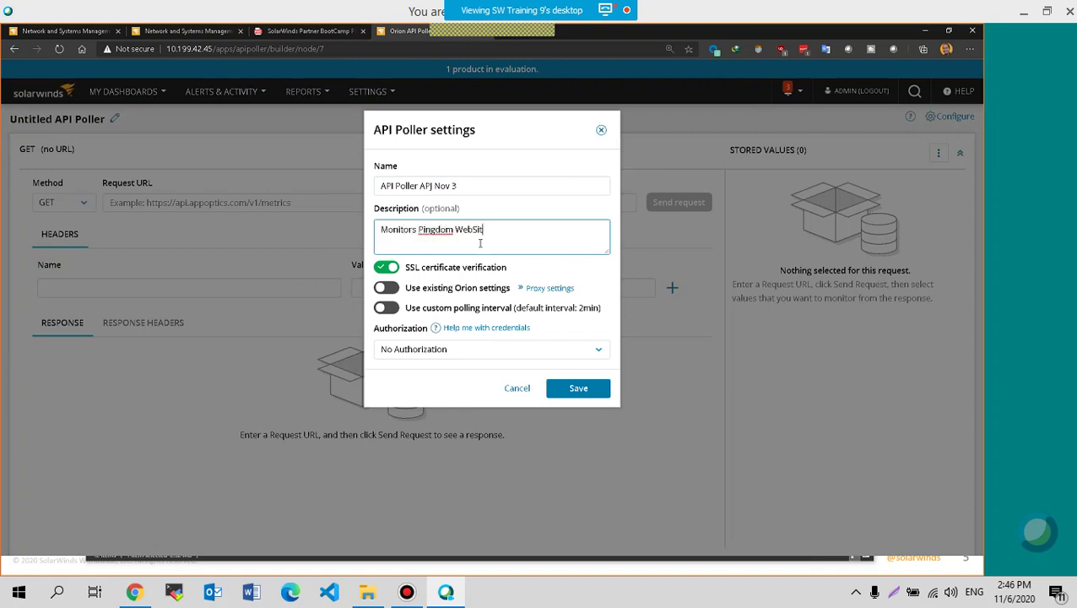
pyautogui.write('site upd')
pyautogui.press('BackSpace')
pyautogui.write('time for SolarWinds')
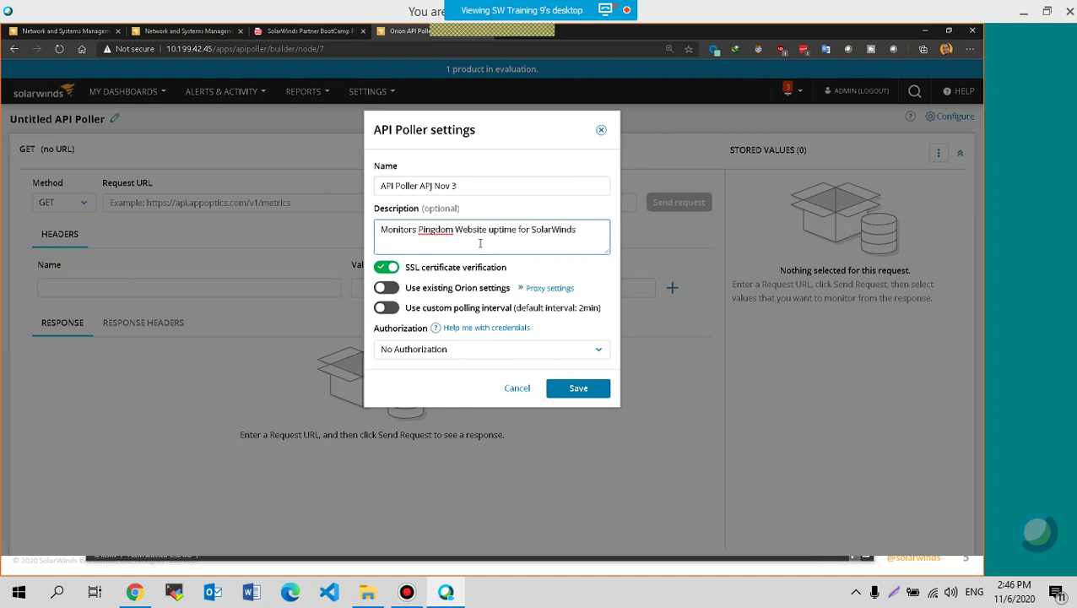
pyautogui.click(477, 271)
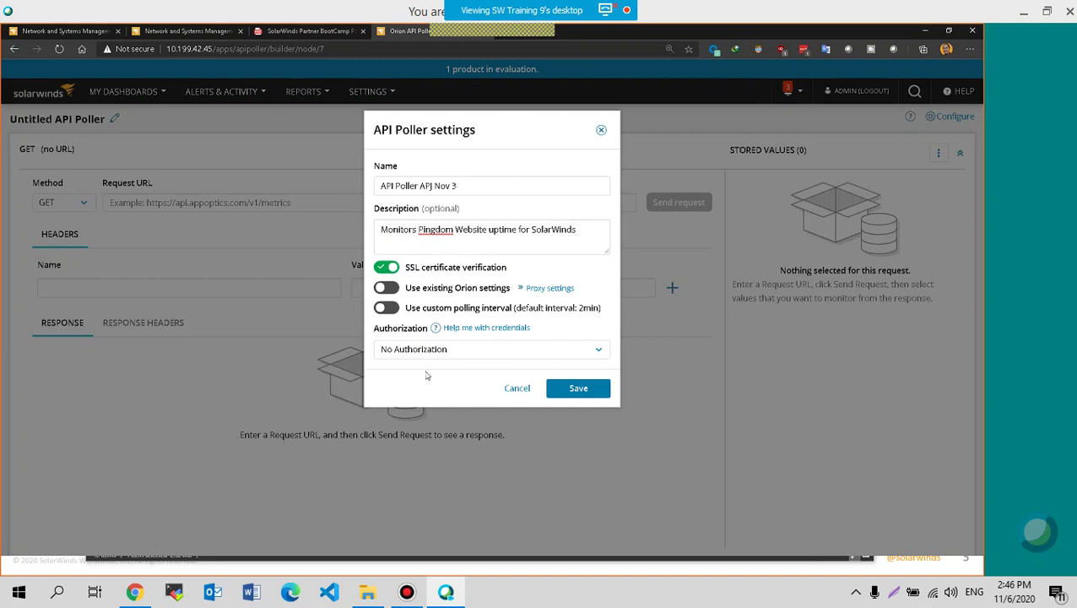
pyautogui.click(409, 350)
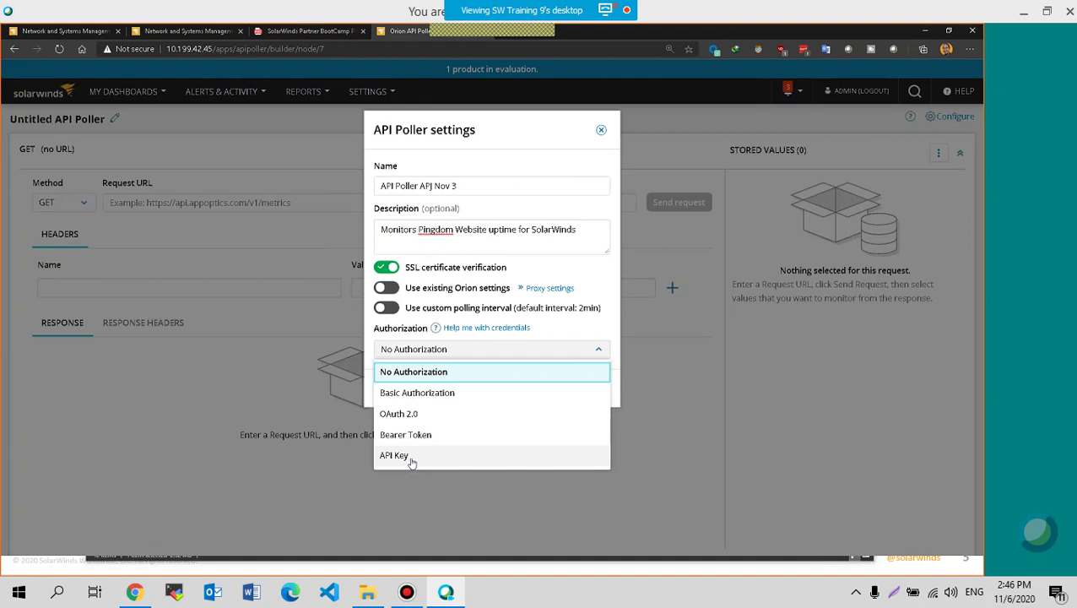
# Turn off SSL certificate verification, choose Basic Authorization, and start a new credential
pyautogui.click(381, 269)
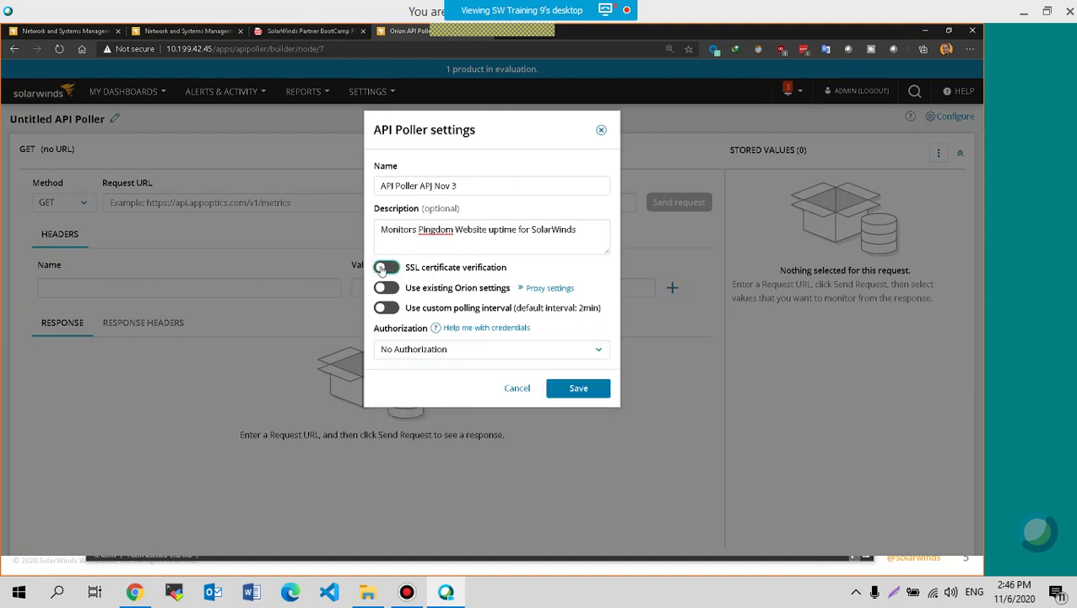
pyautogui.click(409, 358)
pyautogui.click(411, 390)
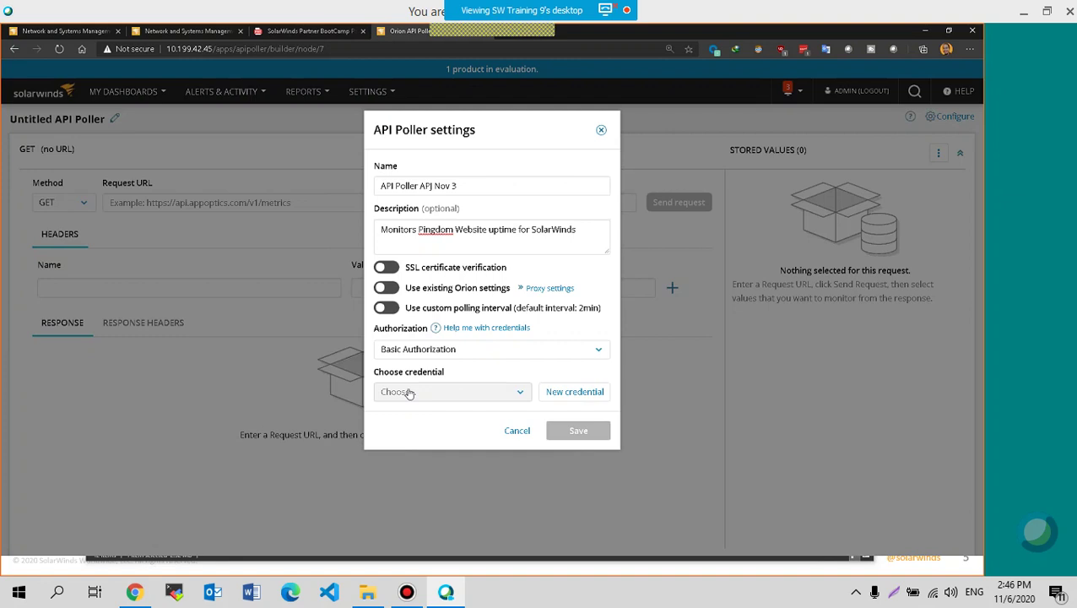
pyautogui.click(497, 353)
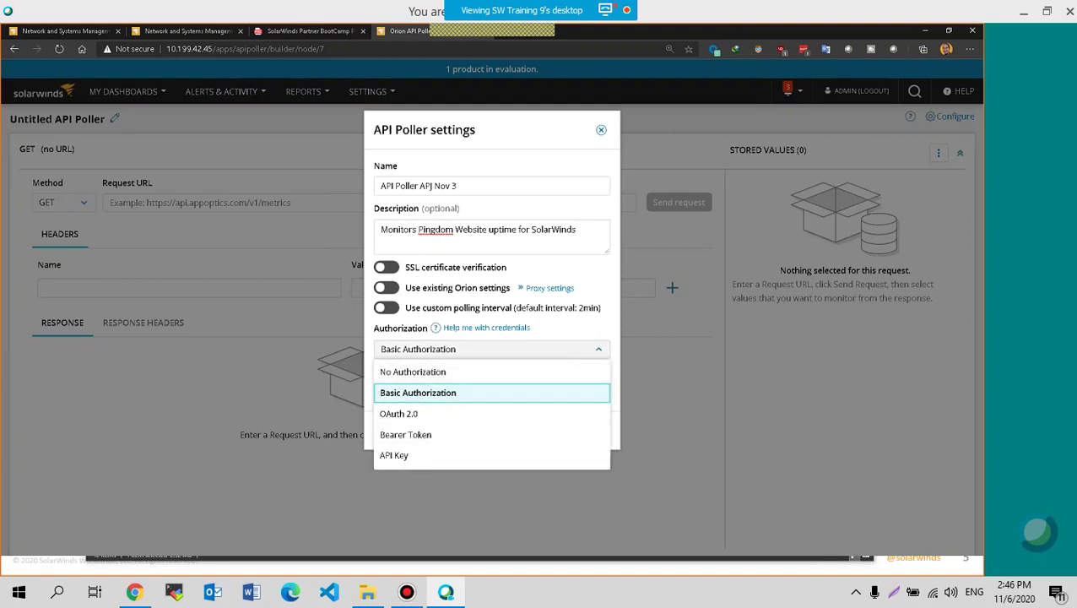
pyautogui.click(539, 357)
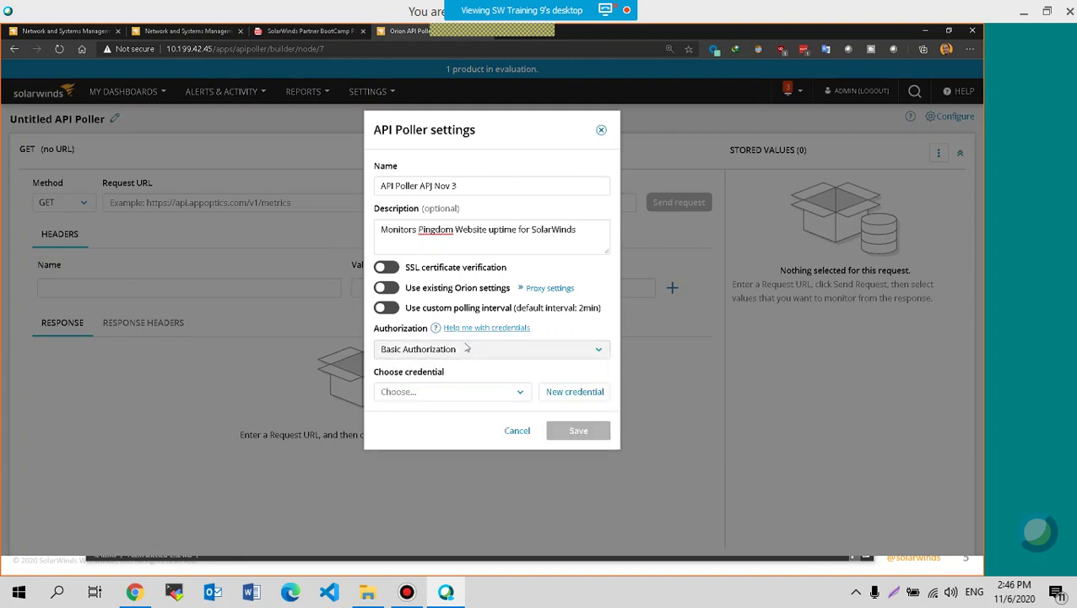
pyautogui.click(471, 393)
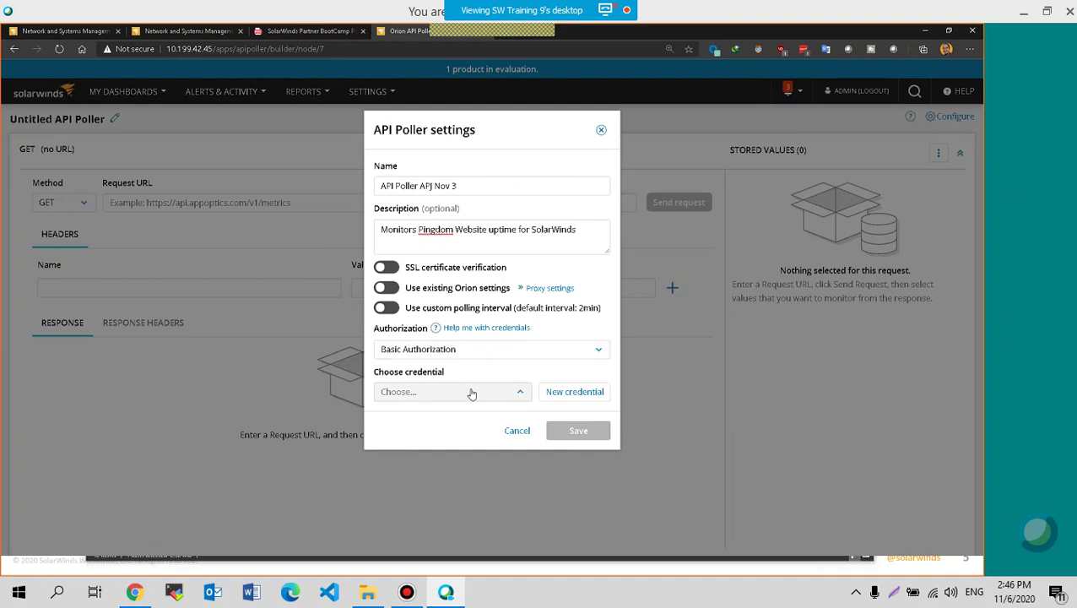
pyautogui.click(476, 394)
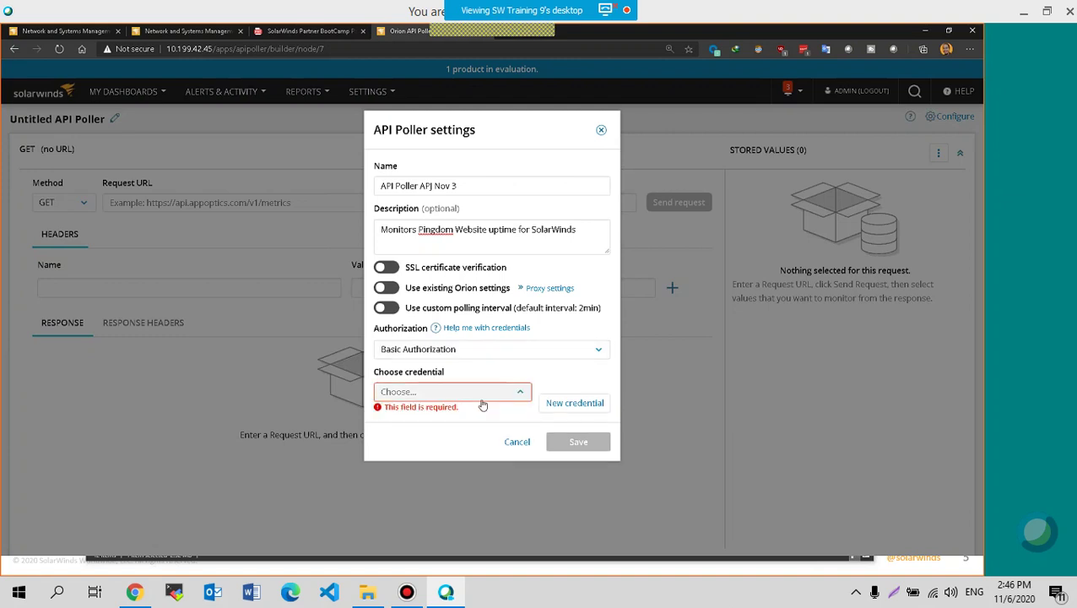
pyautogui.click(587, 405)
pyautogui.click(593, 216)
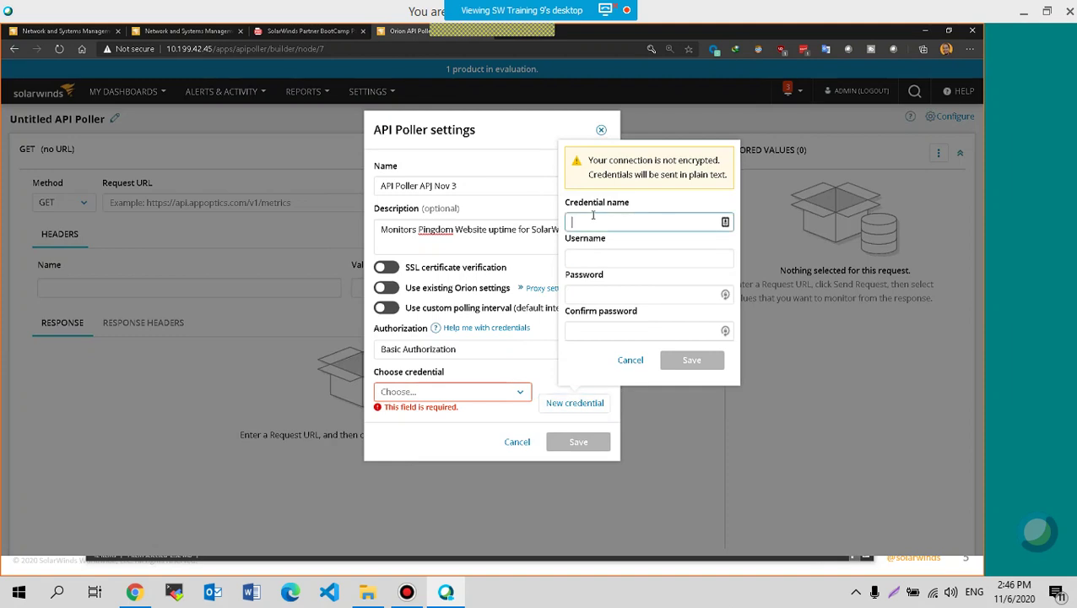
# Name the credential 'virtualclassroom' and enter the account e-mail username and password
pyautogui.write('virtualclassrooms')
pyautogui.click(617, 256)
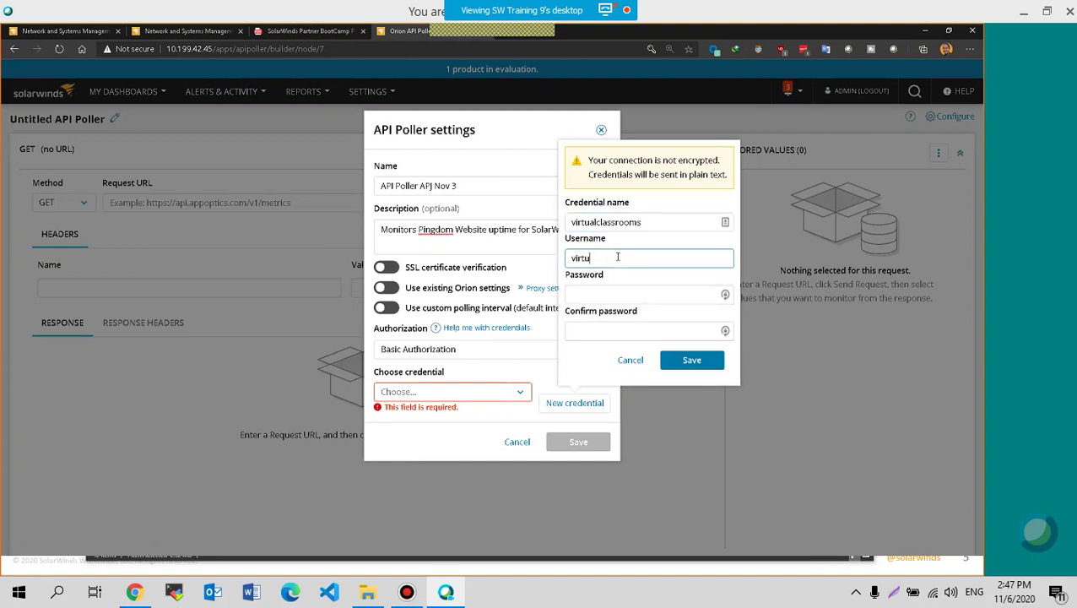
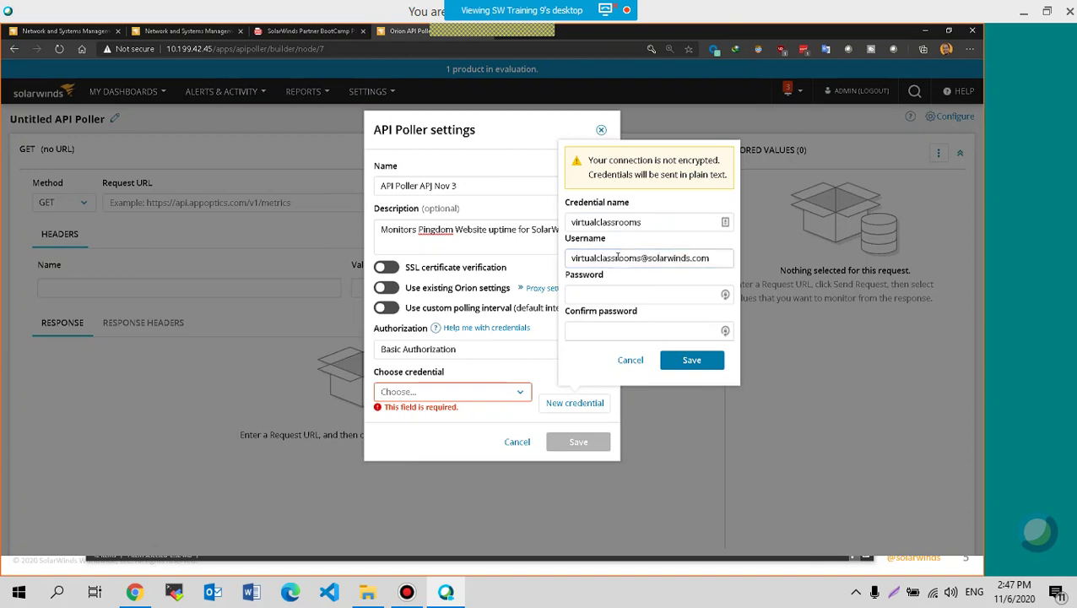
pyautogui.click(656, 294)
pyautogui.write('***')
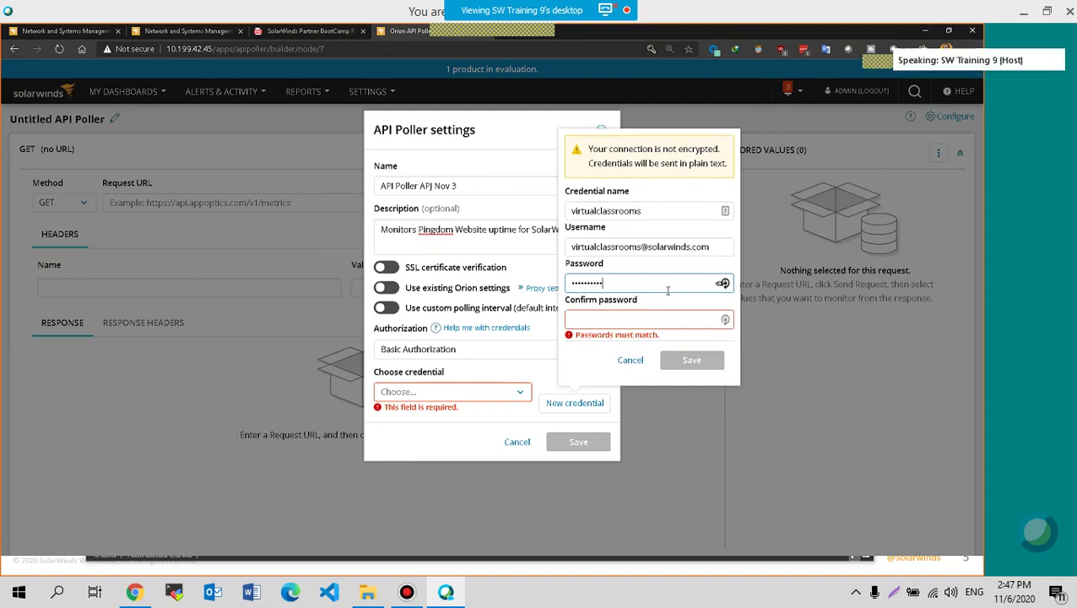
# Confirm the password, save the credential, and decline the password manager prompt
pyautogui.hotkey('ctrl', 'a')
pyautogui.hotkey('ctrl', 'c')
pyautogui.click(604, 319)
pyautogui.hotkey('ctrl', 'v')
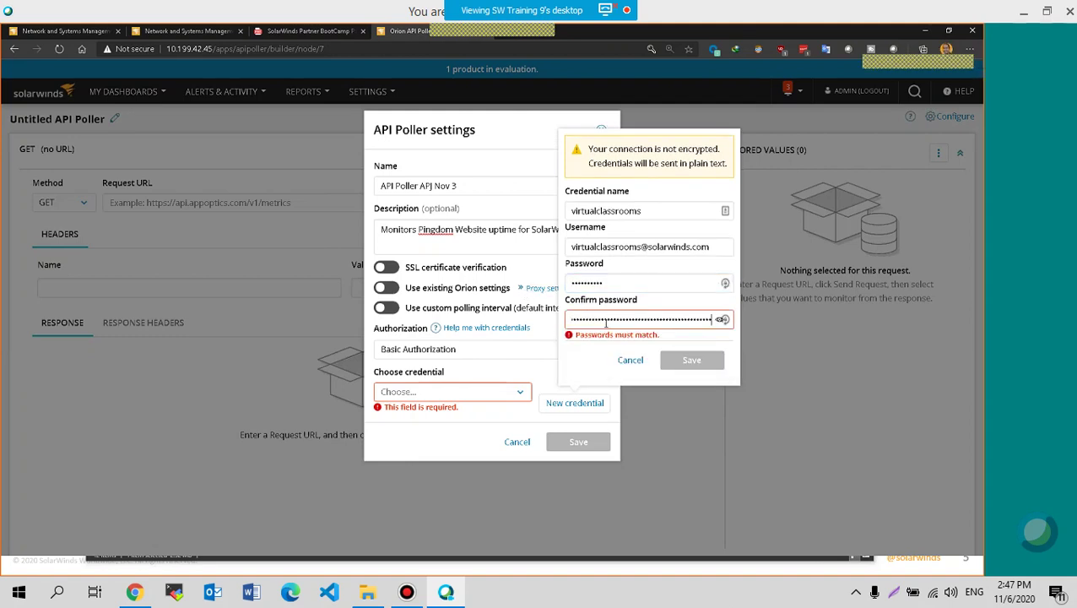
pyautogui.hotkey('ctrl', 'a')
pyautogui.write('•')
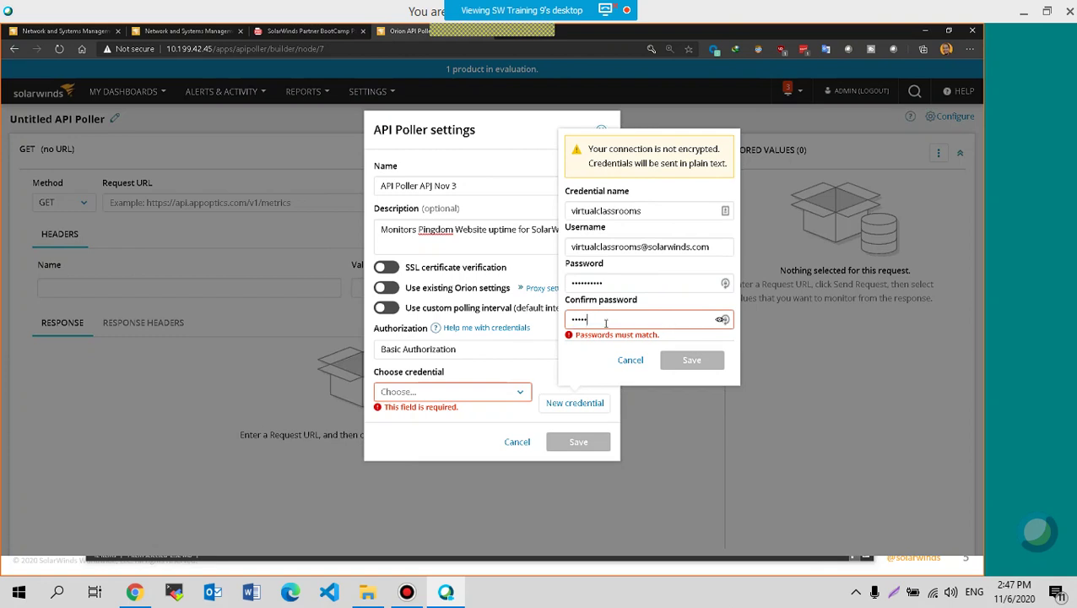
pyautogui.write('•••••••••')
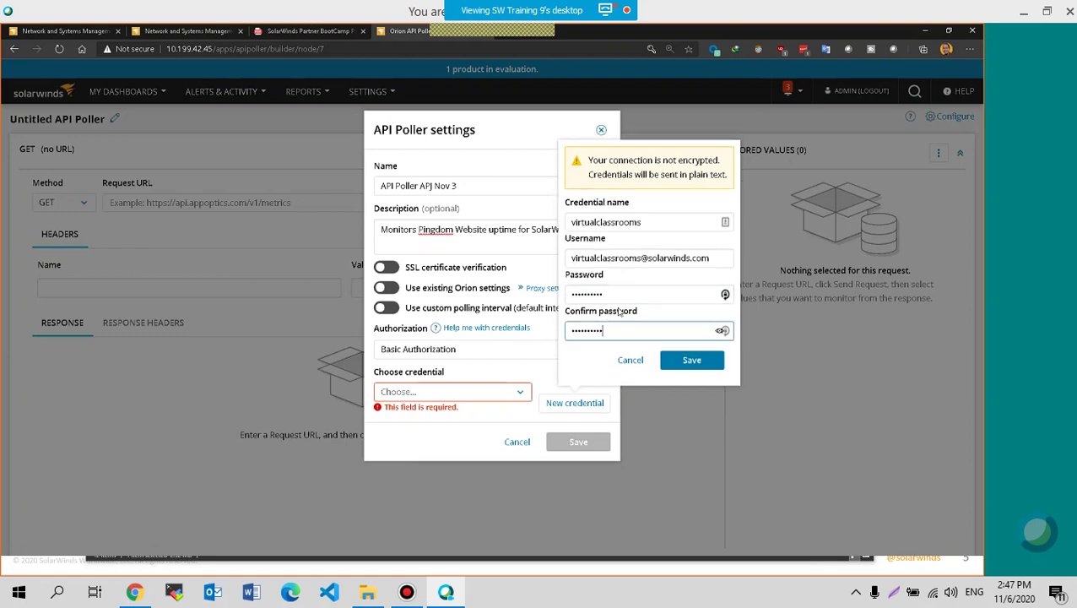
pyautogui.click(622, 293)
pyautogui.click(679, 370)
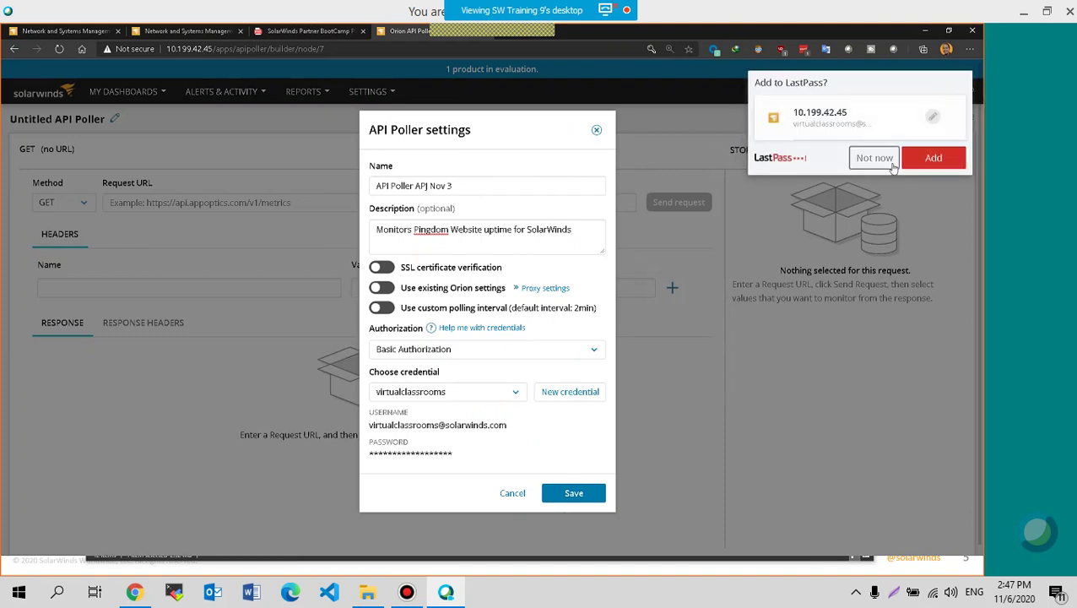
pyautogui.click(871, 156)
# Save the poller settings and keep GET as the request method
pyautogui.click(573, 493)
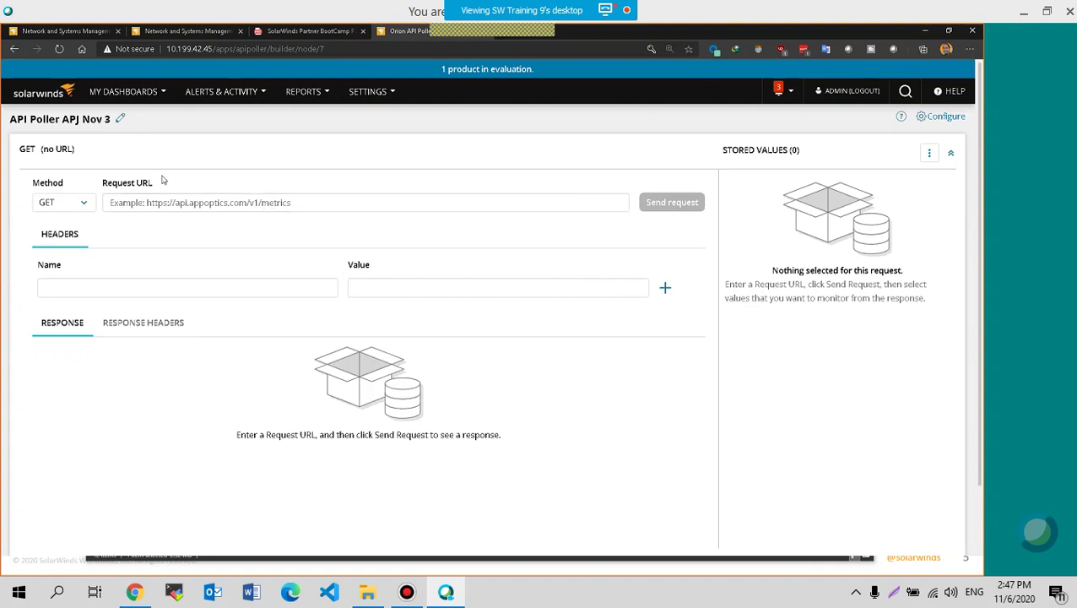
pyautogui.moveTo(161, 180); pyautogui.dragTo(101, 181)
pyautogui.click(236, 180)
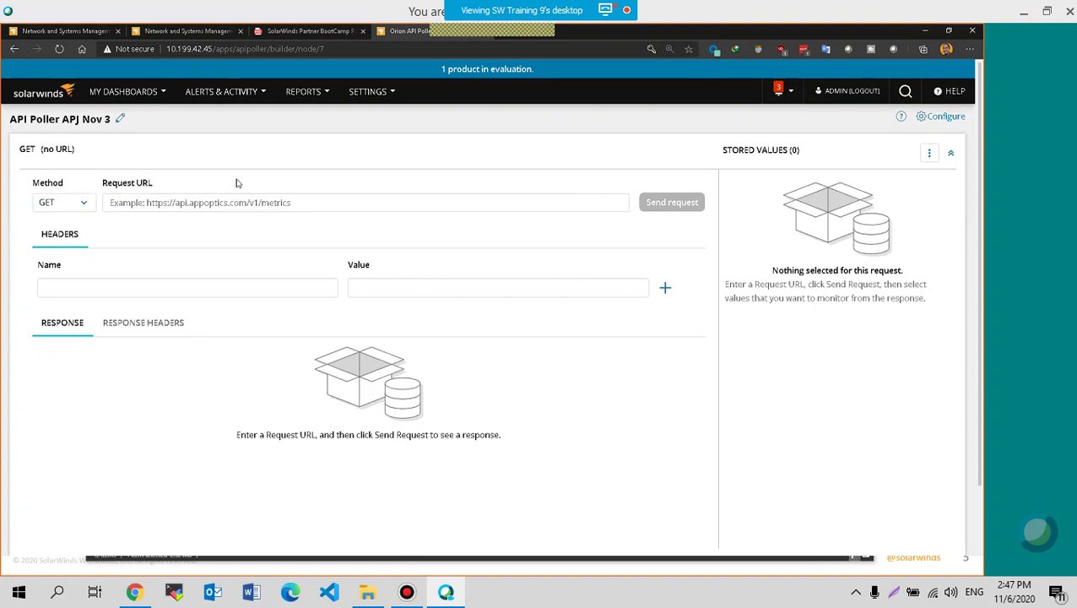
pyautogui.click(55, 203)
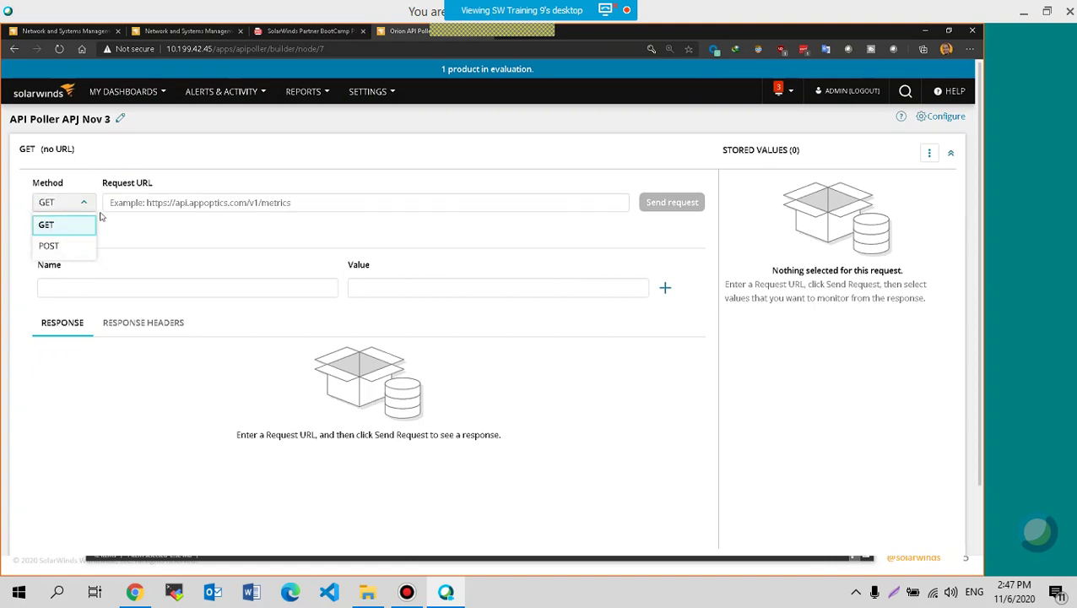
pyautogui.click(150, 211)
pyautogui.click(59, 203)
pyautogui.click(148, 202)
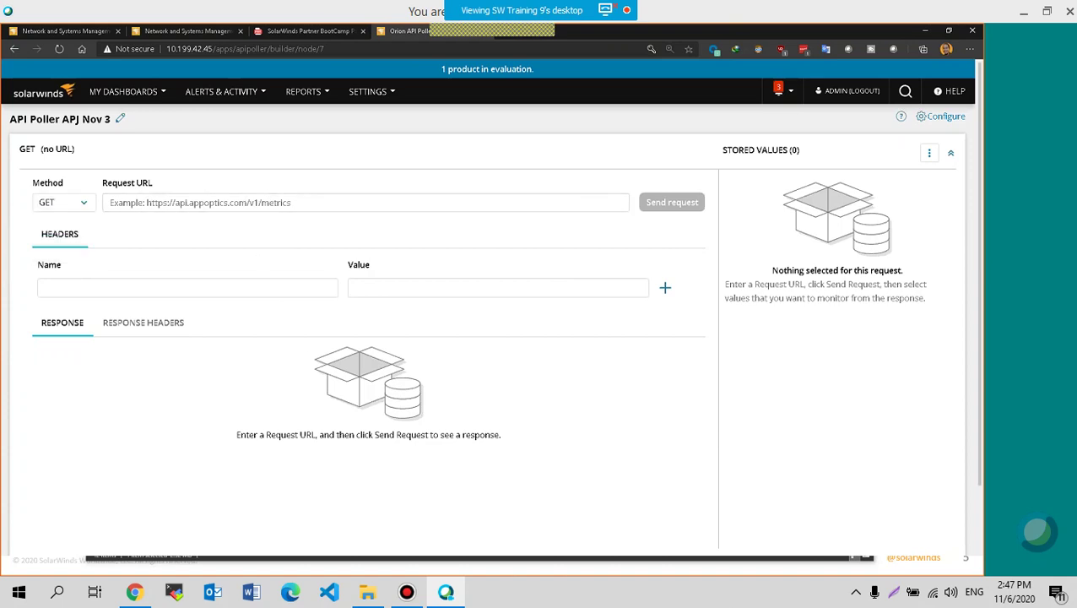
pyautogui.press('super')
pyautogui.click(296, 448)
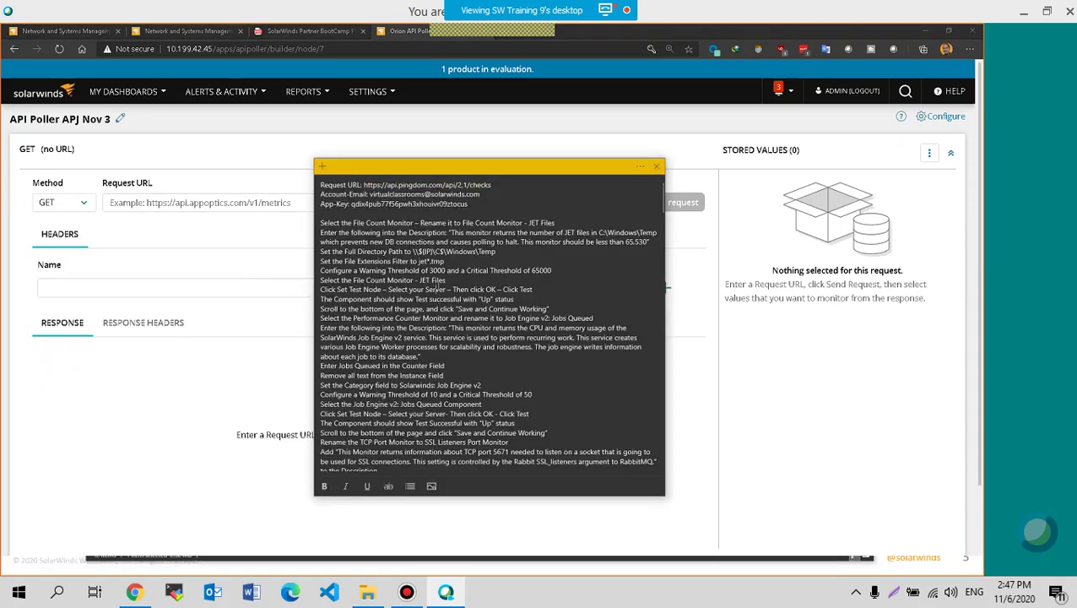
pyautogui.moveTo(492, 184); pyautogui.dragTo(364, 185)
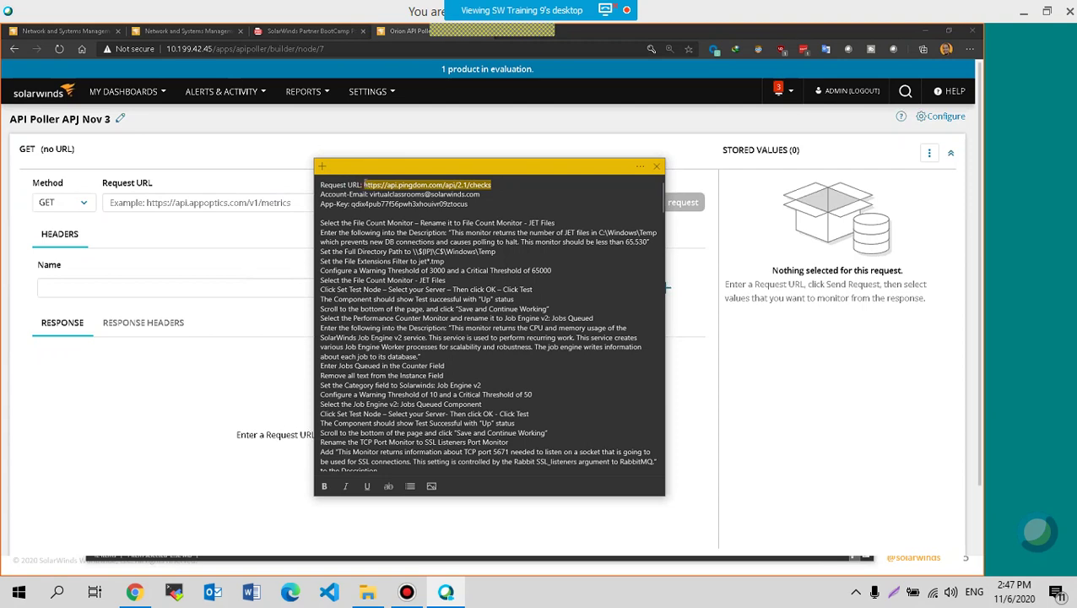
pyautogui.click(261, 203)
pyautogui.hotkey('ctrl', 'v')
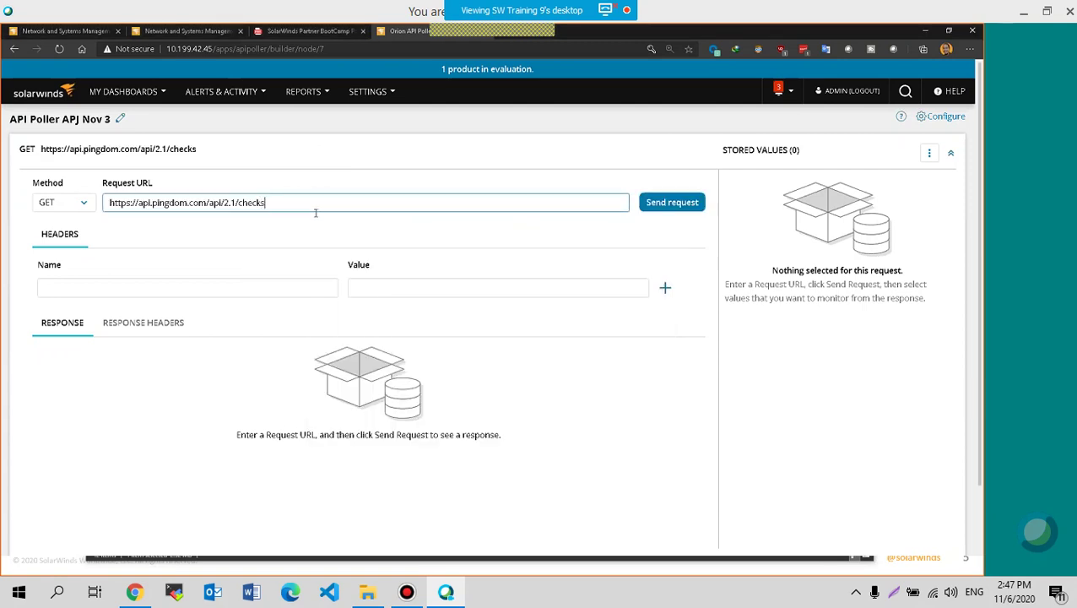
pyautogui.click(262, 282)
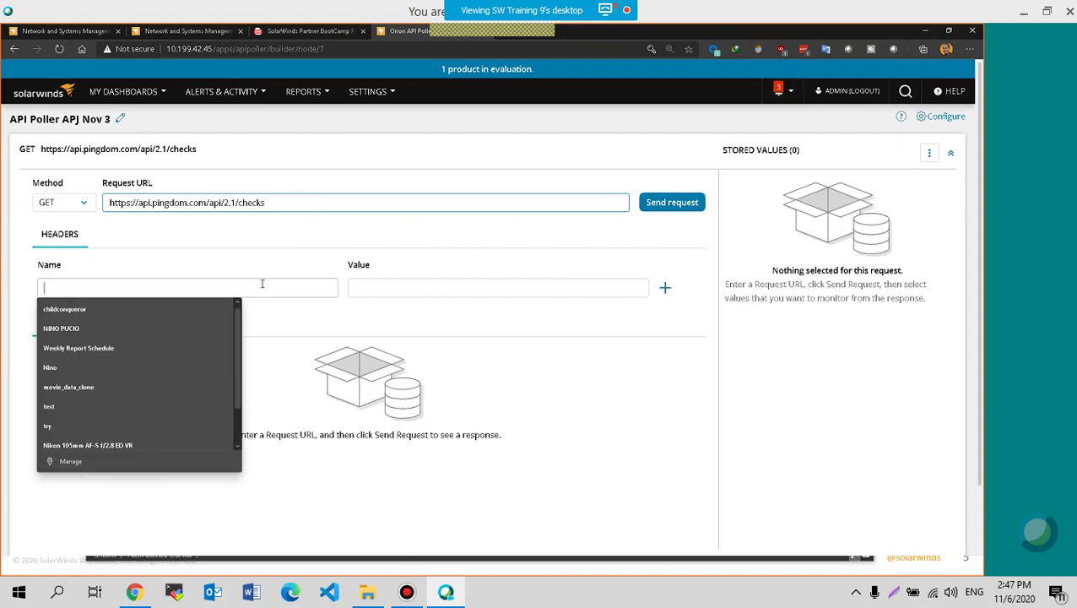
# Add an Account-Email header holding the account e-mail copied from the notes
pyautogui.hotkey('alt', 'Tab')
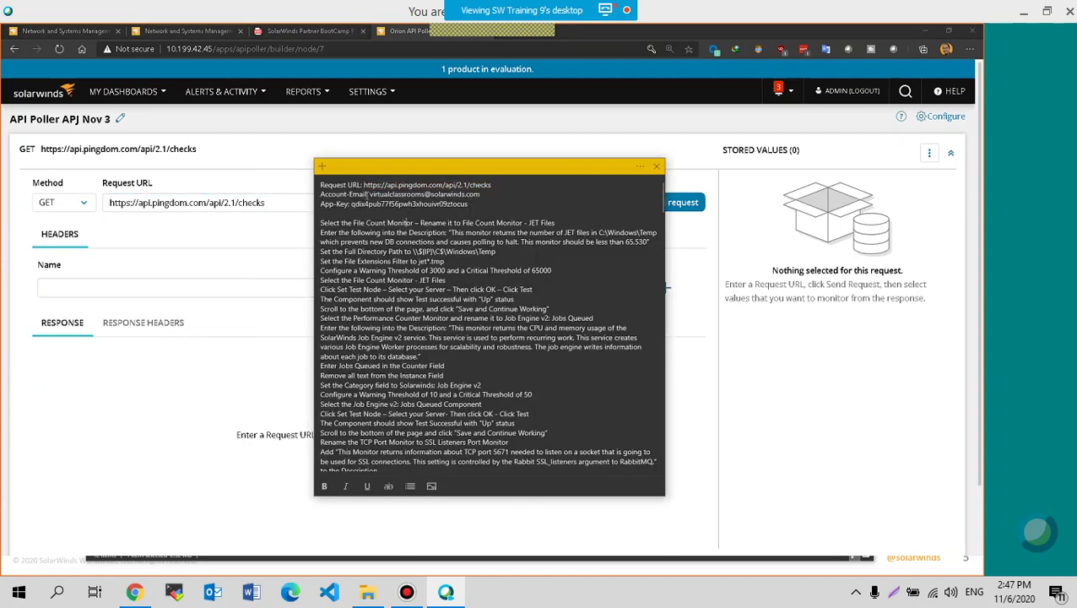
pyautogui.moveTo(366, 194); pyautogui.dragTo(321, 194)
pyautogui.click(143, 294)
pyautogui.write('Acc')
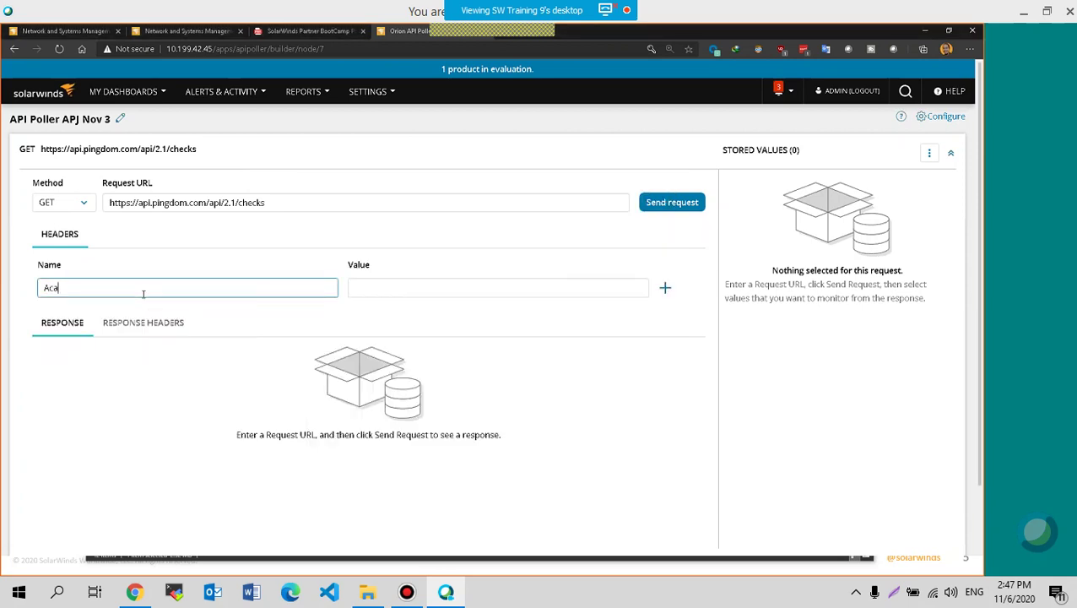
pyautogui.write('ount-Emia')
pyautogui.write('l')
pyautogui.press('BackSpace')
pyautogui.press('BackSpace')
pyautogui.write('il')
pyautogui.press('Tab')
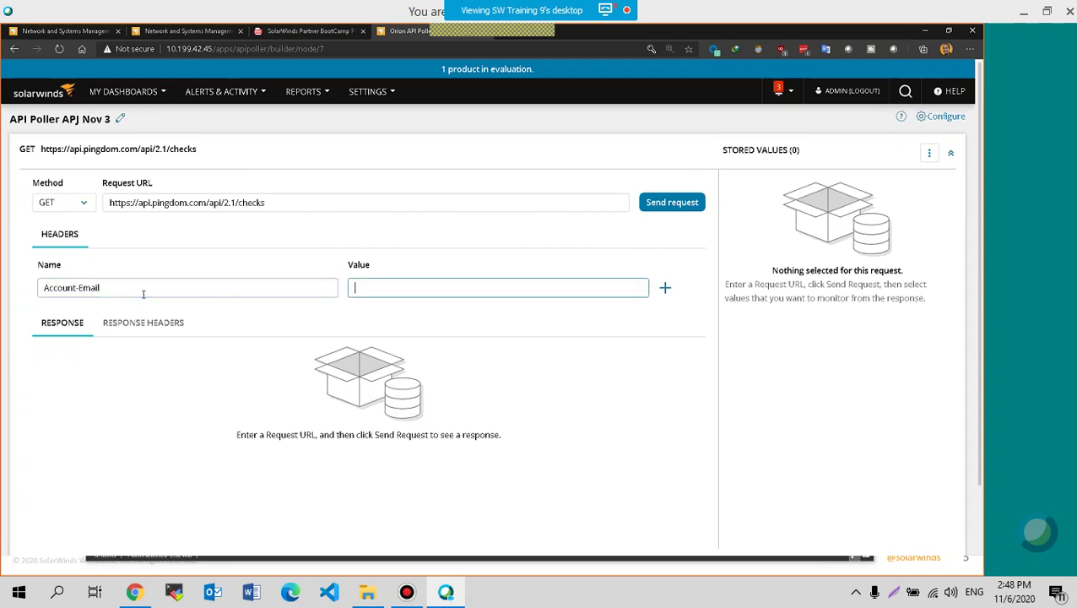
pyautogui.hotkey('alt', 'Tab')
pyautogui.moveTo(480, 194); pyautogui.dragTo(370, 194)
pyautogui.hotkey('ctrl', 'c')
pyautogui.click(497, 141)
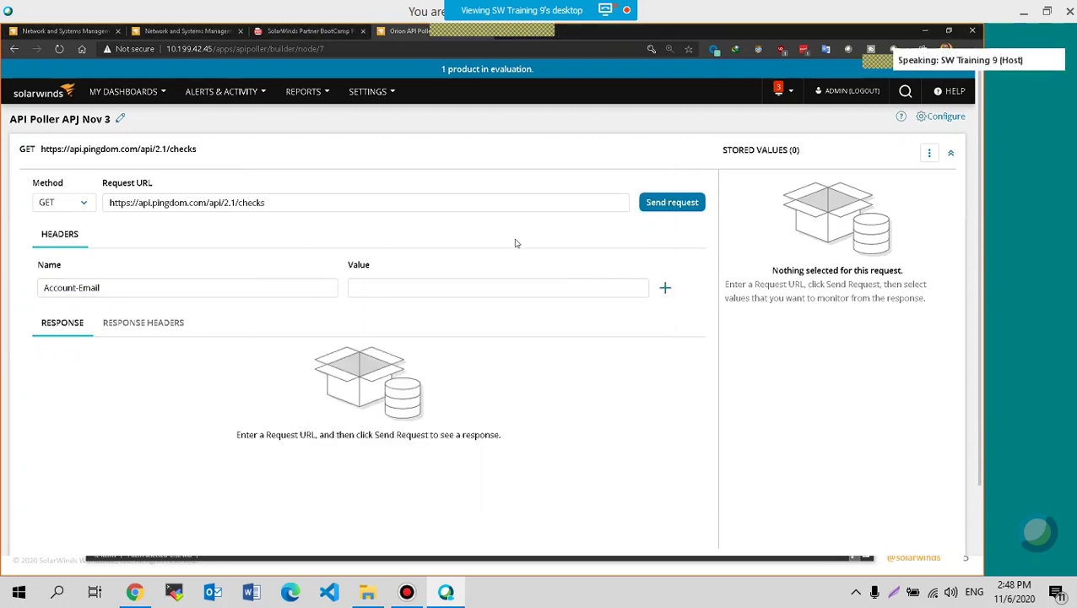
pyautogui.click(507, 286)
pyautogui.hotkey('ctrl', 'v')
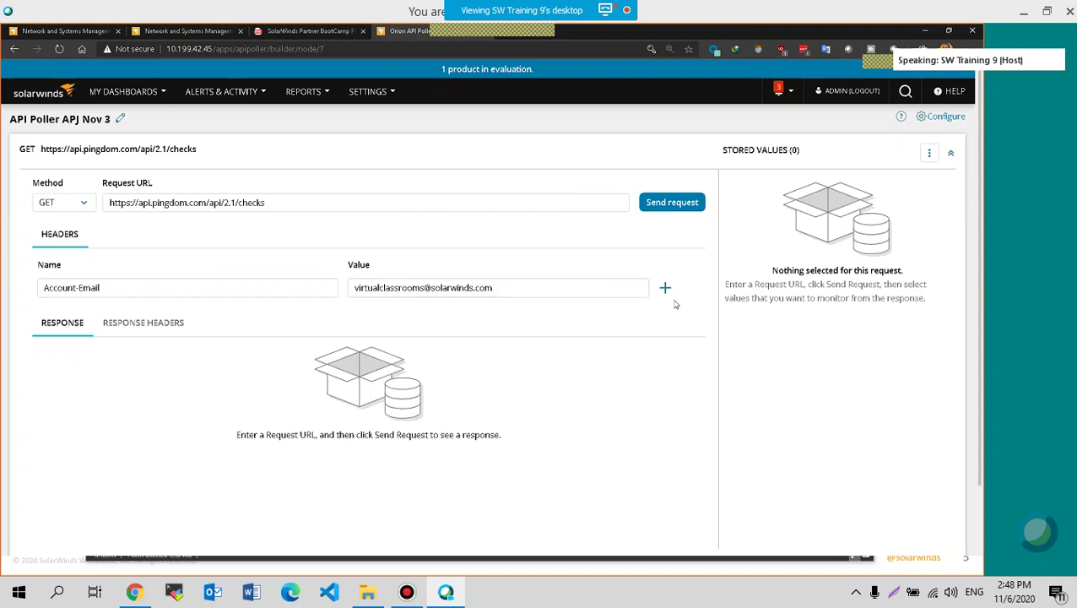
# Add a second header App-Key holding the Pingdom application key from the notes
pyautogui.click(664, 287)
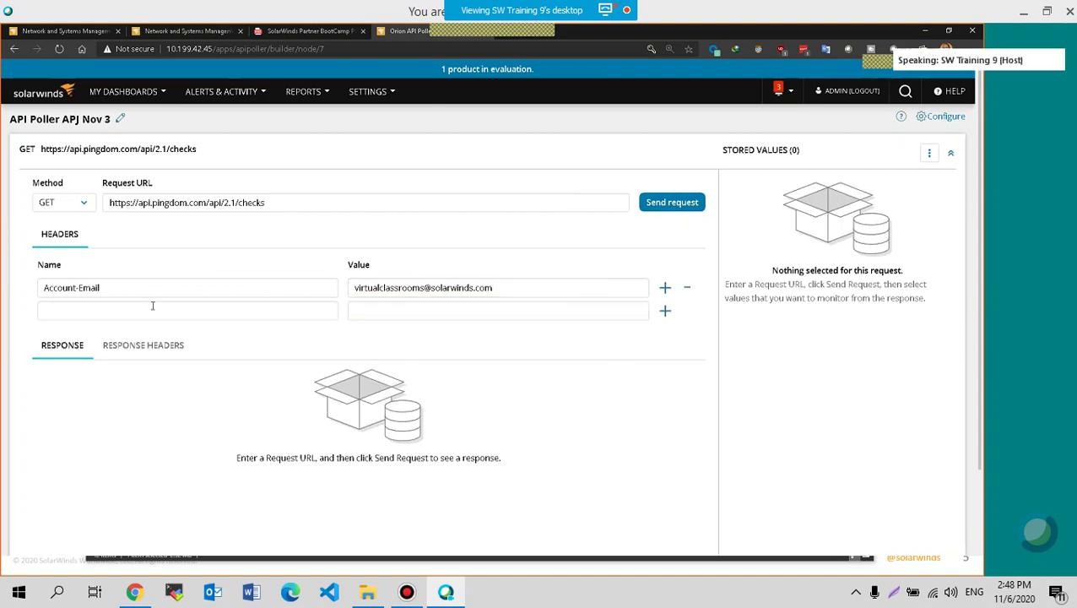
pyautogui.click(153, 307)
pyautogui.hotkey('alt', 'Tab')
pyautogui.hotkey('alt', 'Tab')
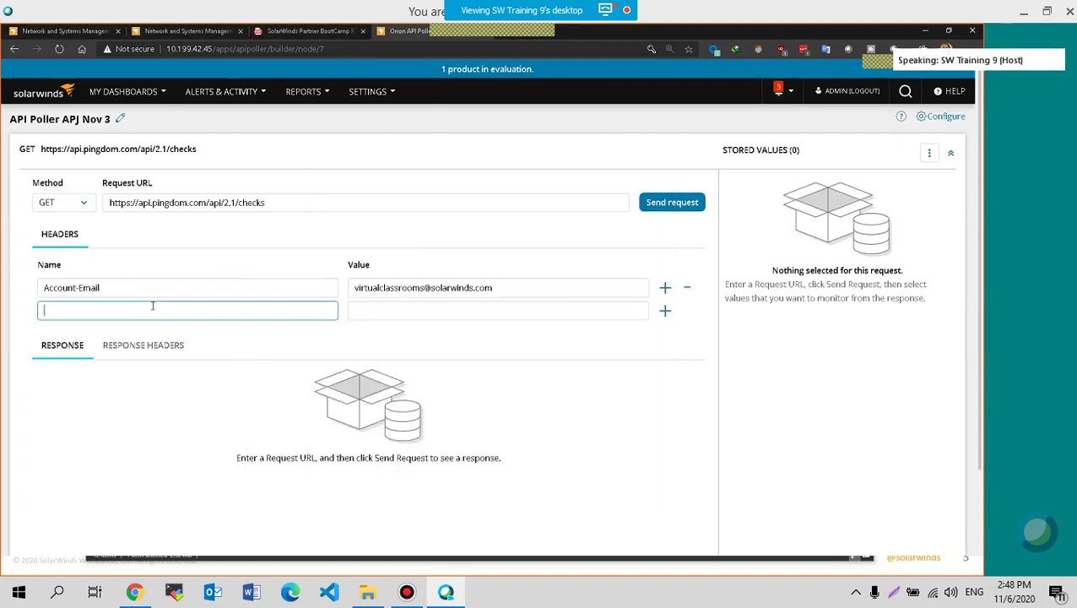
pyautogui.write('App')
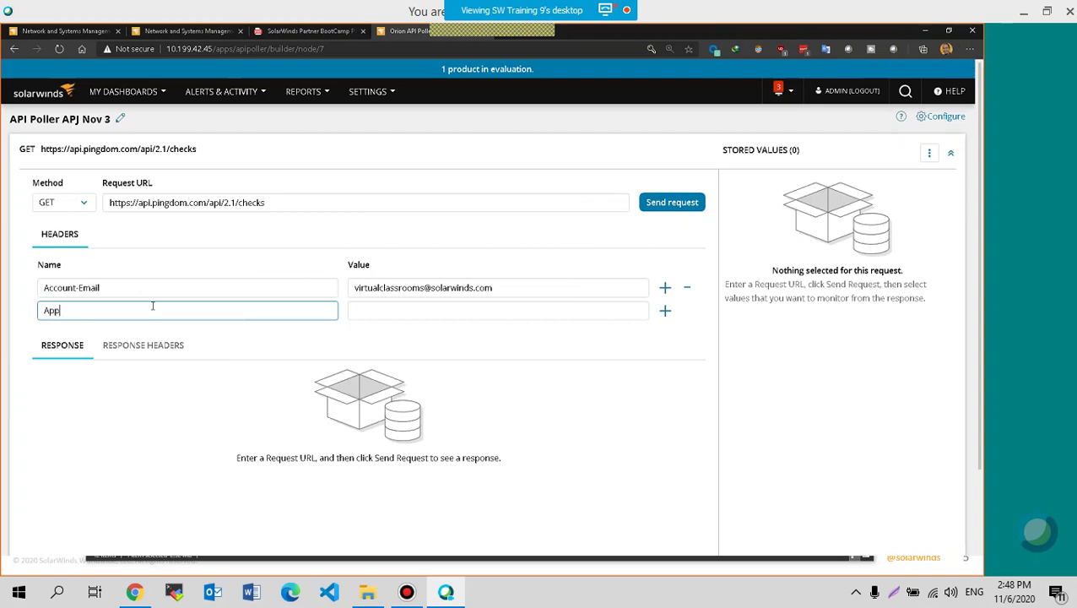
pyautogui.write('-Key')
pyautogui.press('Tab')
pyautogui.hotkey('alt', 'Tab')
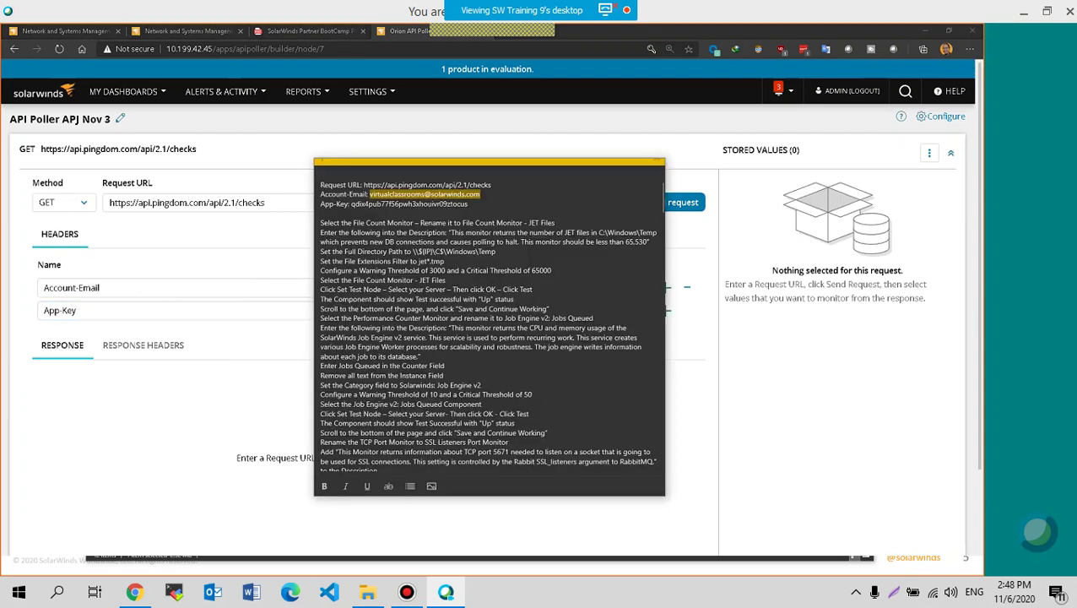
pyautogui.moveTo(469, 204); pyautogui.dragTo(354, 204)
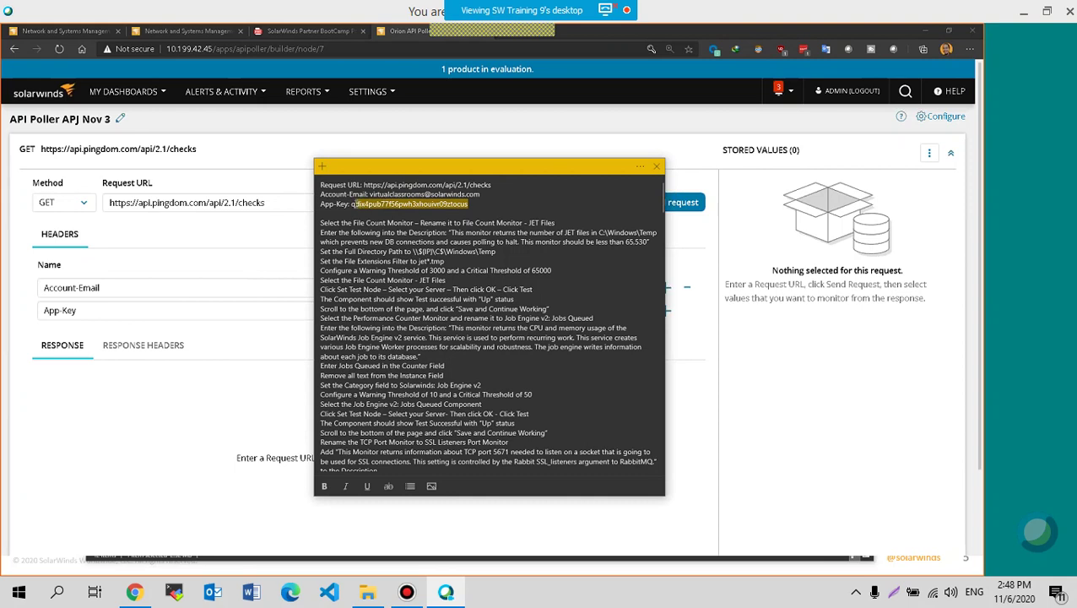
pyautogui.hotkey('alt', 'Tab')
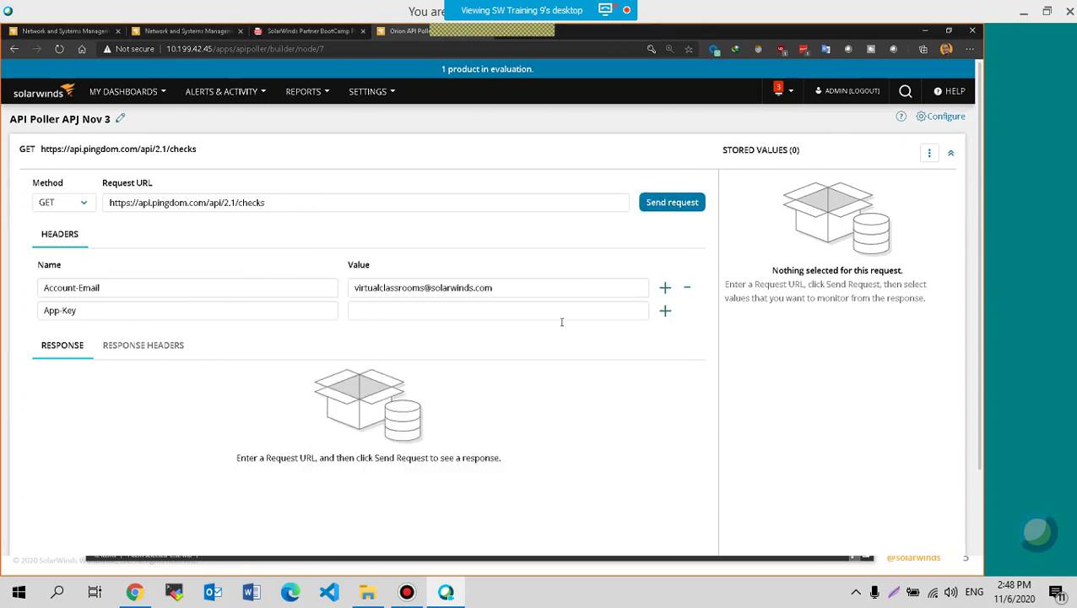
pyautogui.click(562, 313)
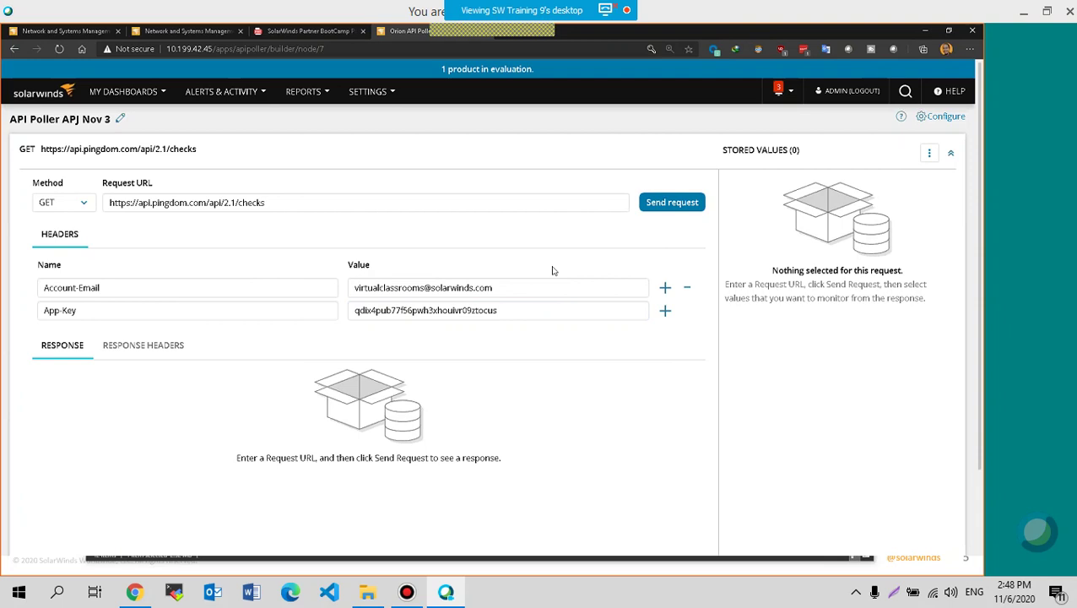
pyautogui.moveTo(517, 316); pyautogui.dragTo(295, 311)
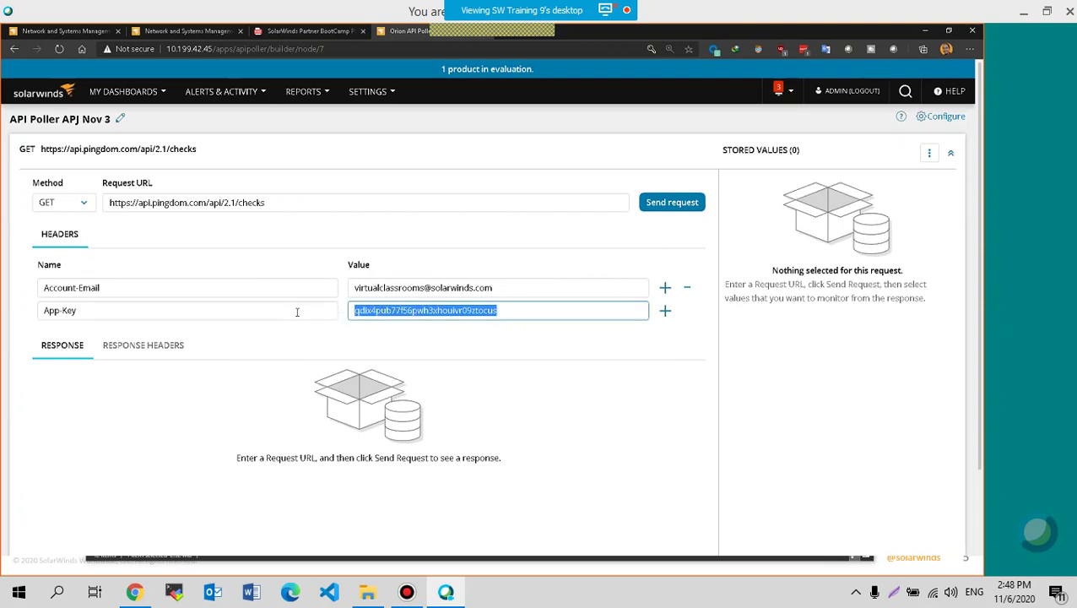
pyautogui.click(520, 250)
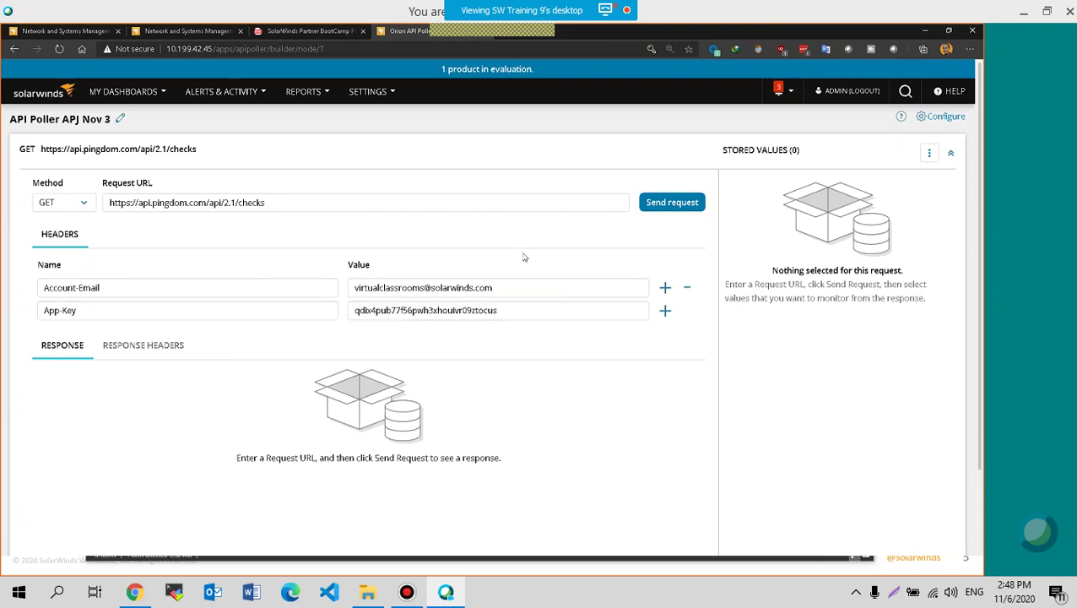
pyautogui.scroll(-2, 523, 257)
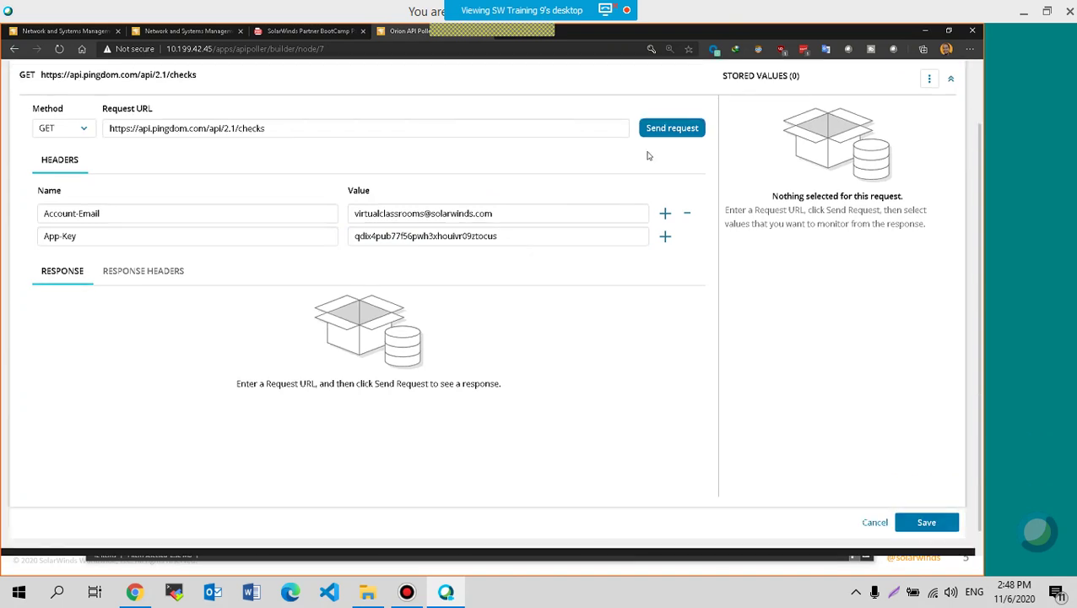
# Send the request and confirm status 200 with response time 1129
pyautogui.click(672, 130)
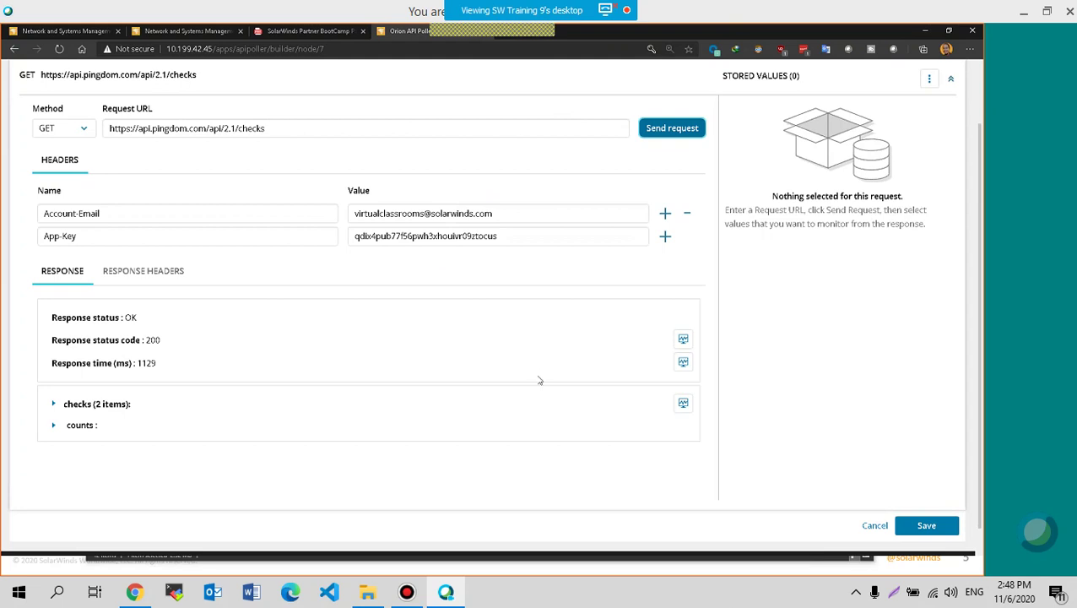
pyautogui.tripleClick(131, 316)
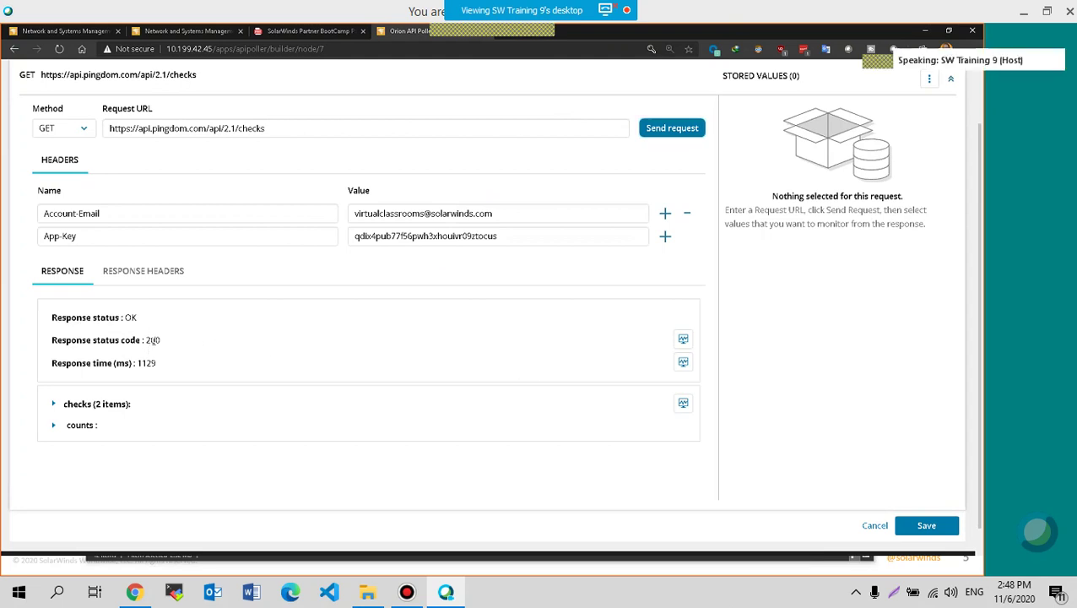
pyautogui.doubleClick(152, 339)
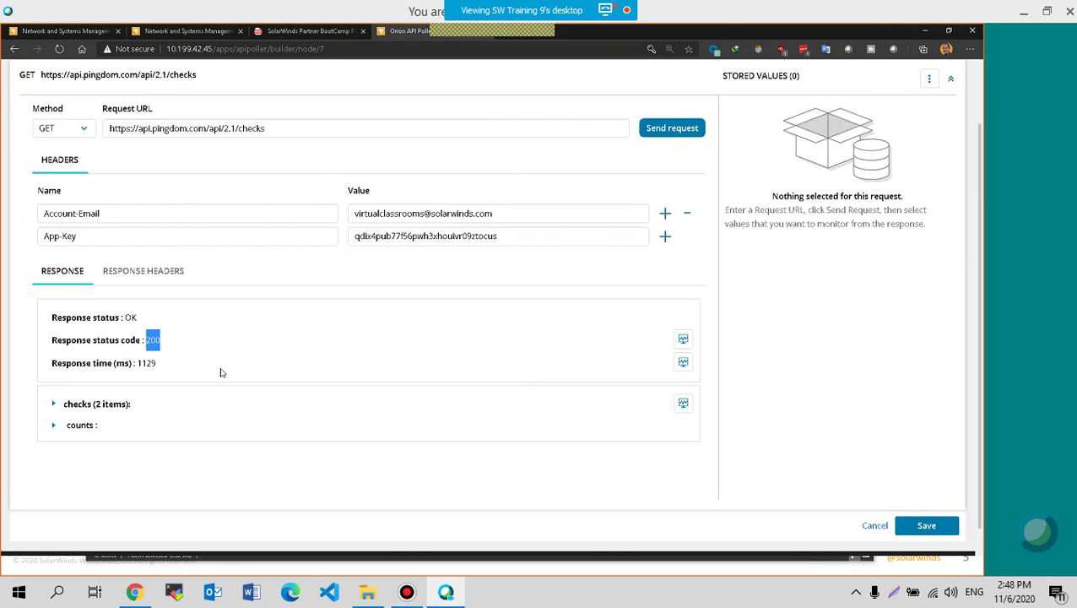
pyautogui.doubleClick(142, 363)
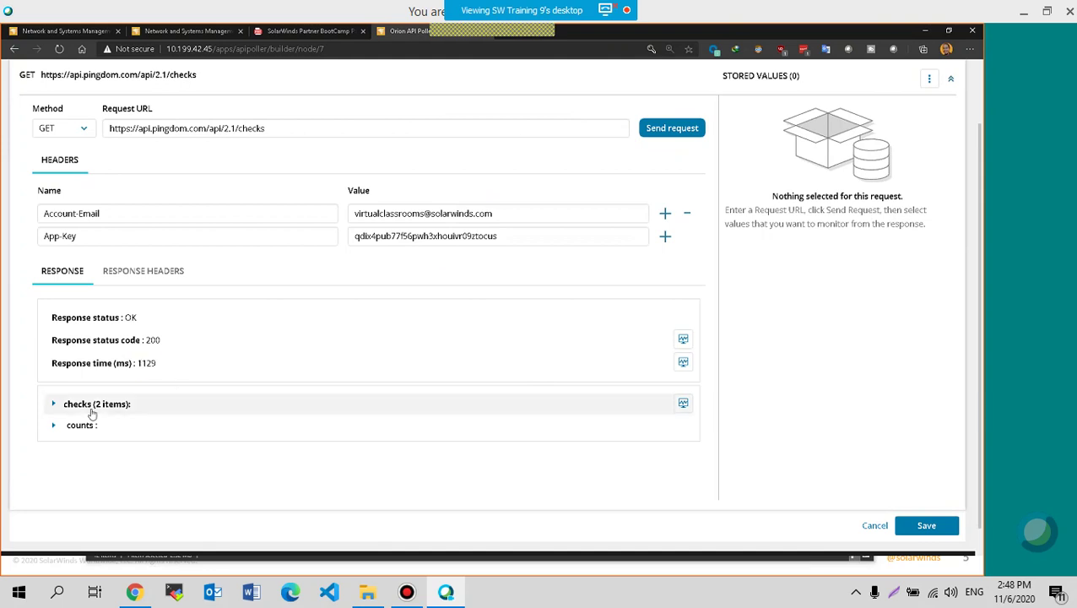
# Expand checks (2 items) and the first check's fields in the Response tree
pyautogui.click(54, 403)
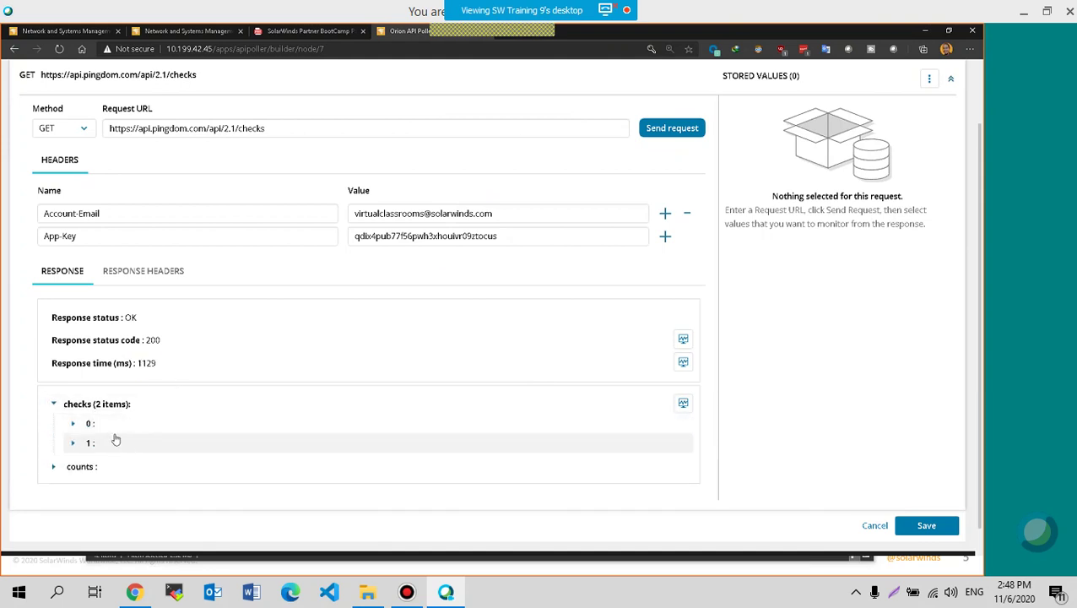
pyautogui.click(73, 423)
pyautogui.scroll(-1, 73, 431)
pyautogui.scroll(1, 73, 430)
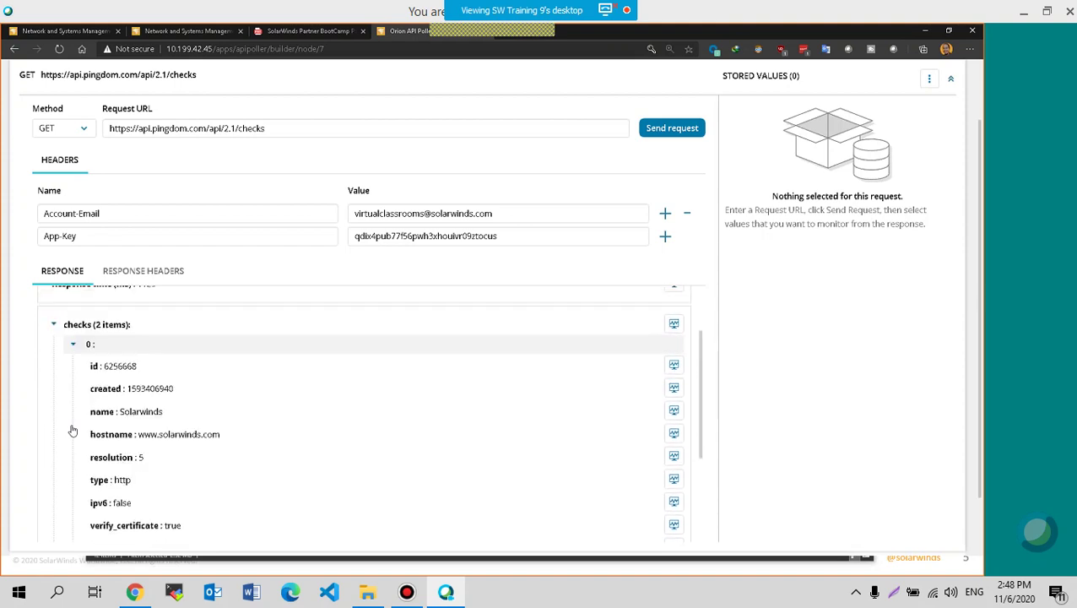
pyautogui.moveTo(225, 438); pyautogui.dragTo(132, 446)
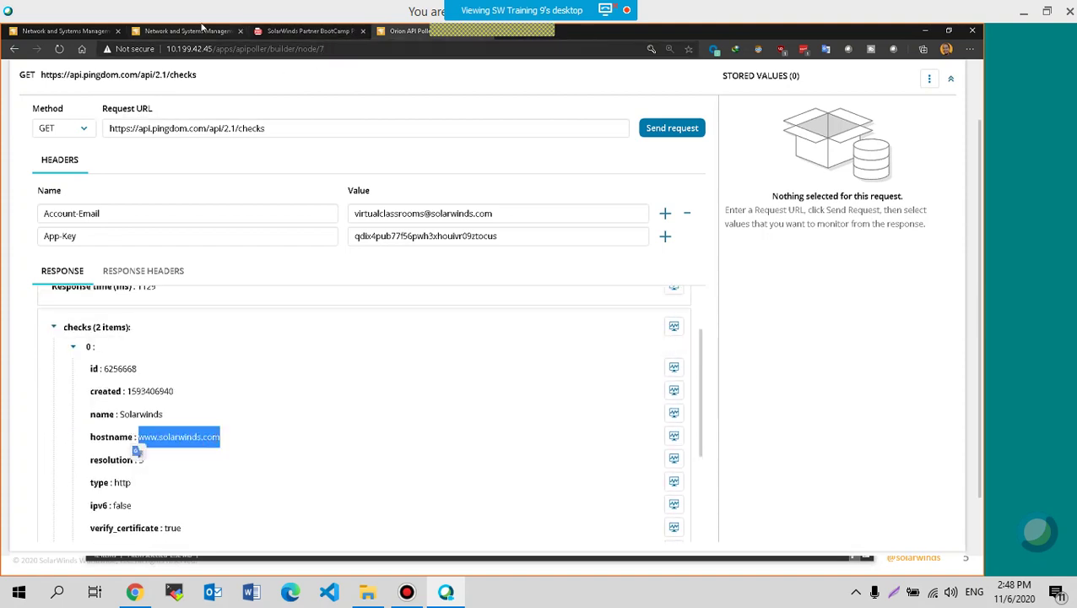
pyautogui.click(200, 31)
pyautogui.click(212, 49)
# Go to pingdom.com, view the Uptime checks list, then return to the API Poller tab
pyautogui.write('p')
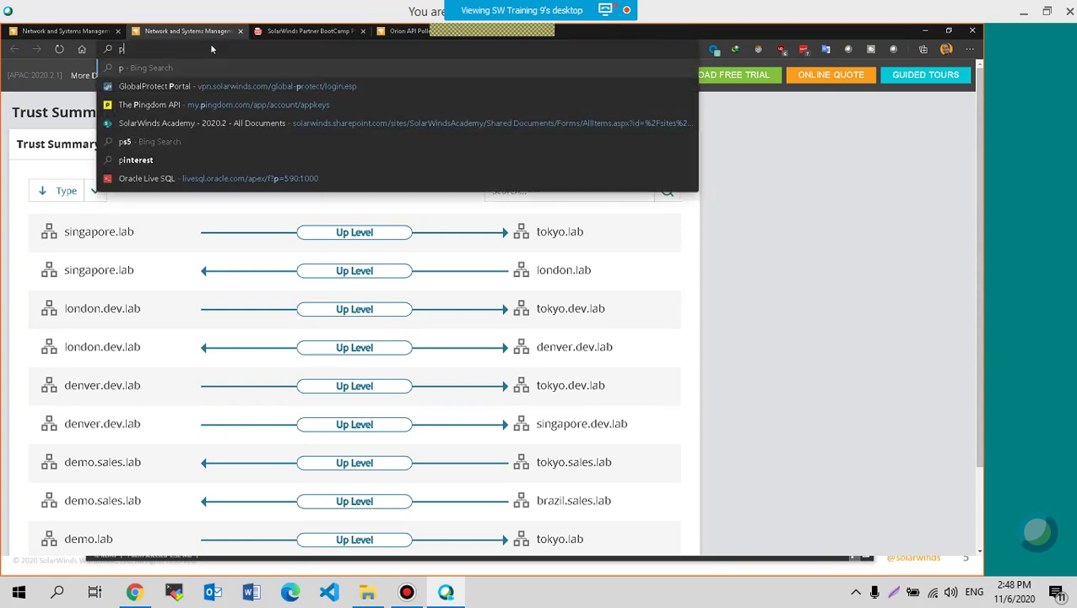
pyautogui.write('ingdom.com')
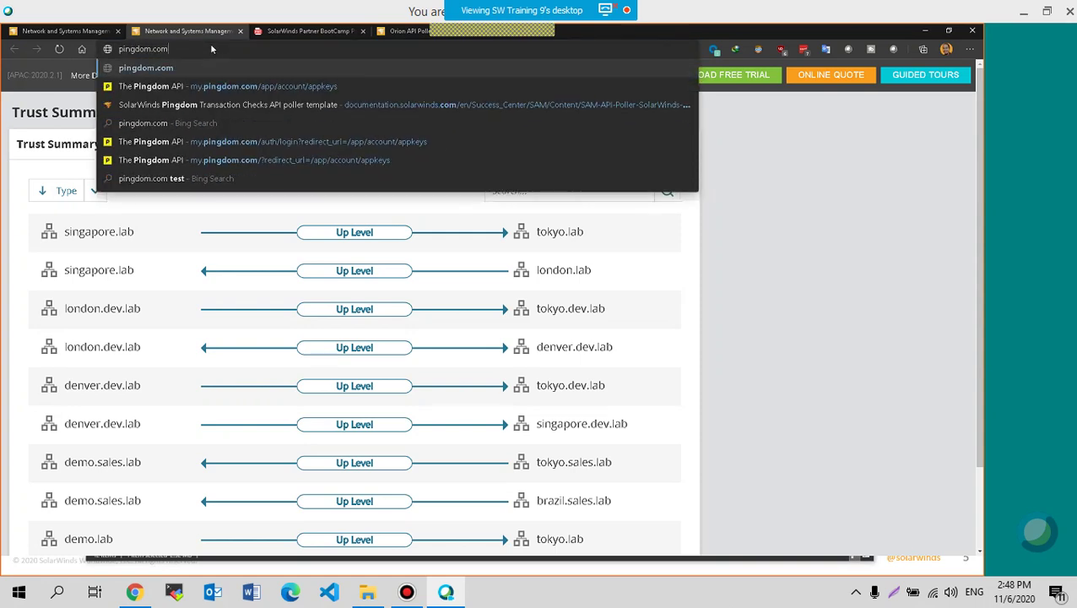
pyautogui.press('Return')
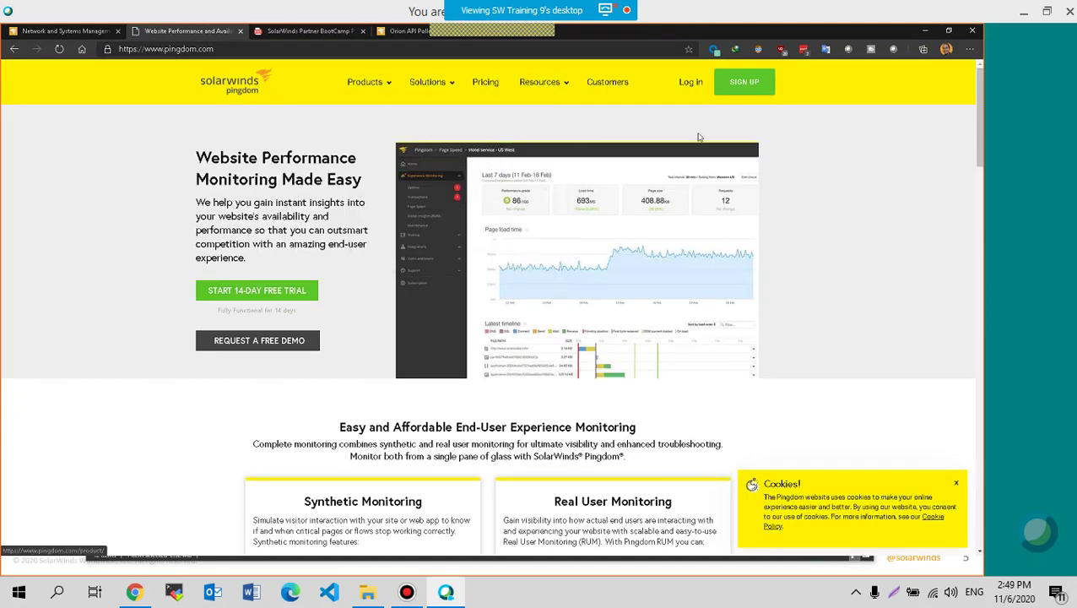
pyautogui.click(693, 82)
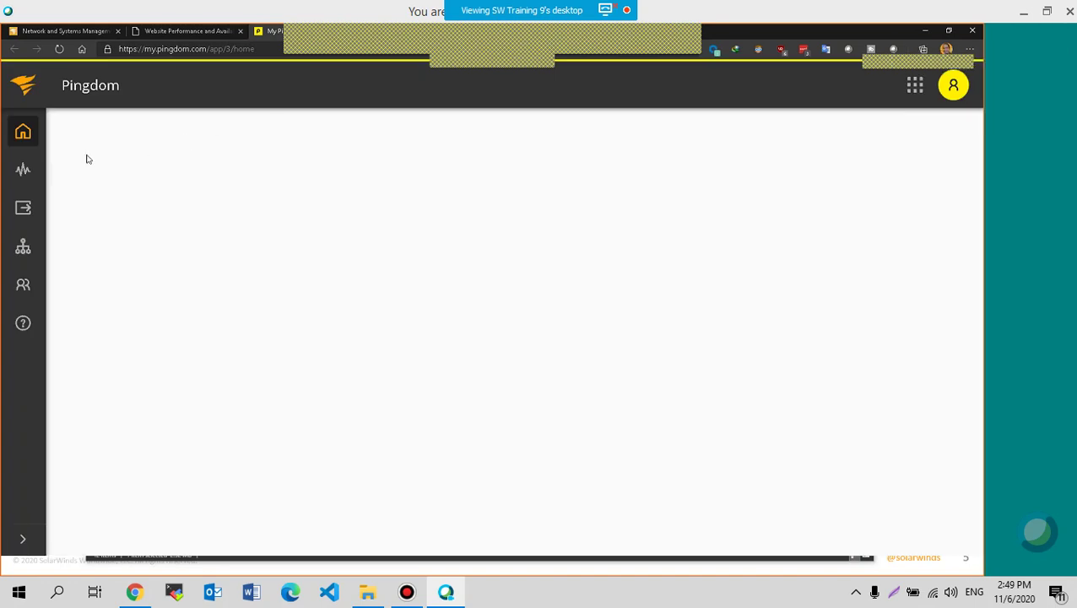
pyautogui.moveTo(23, 169)
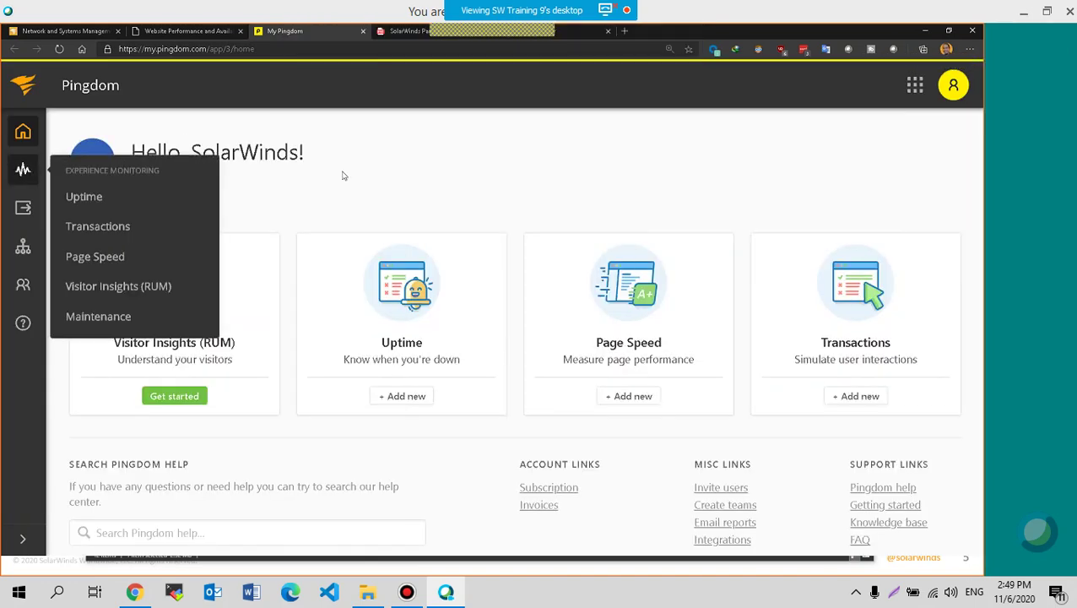
pyautogui.click(93, 197)
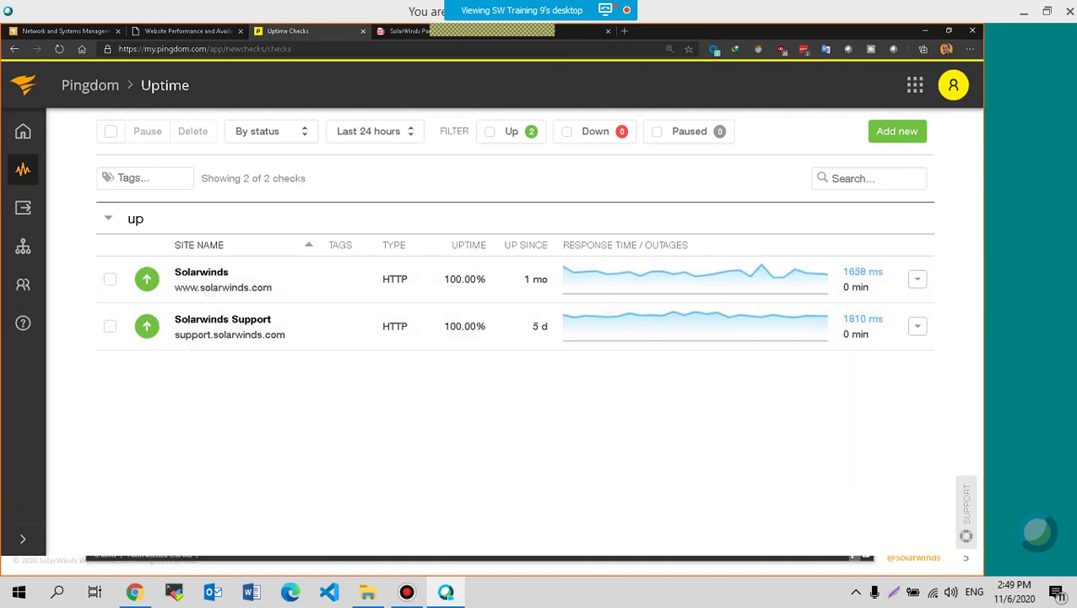
pyautogui.click(584, 36)
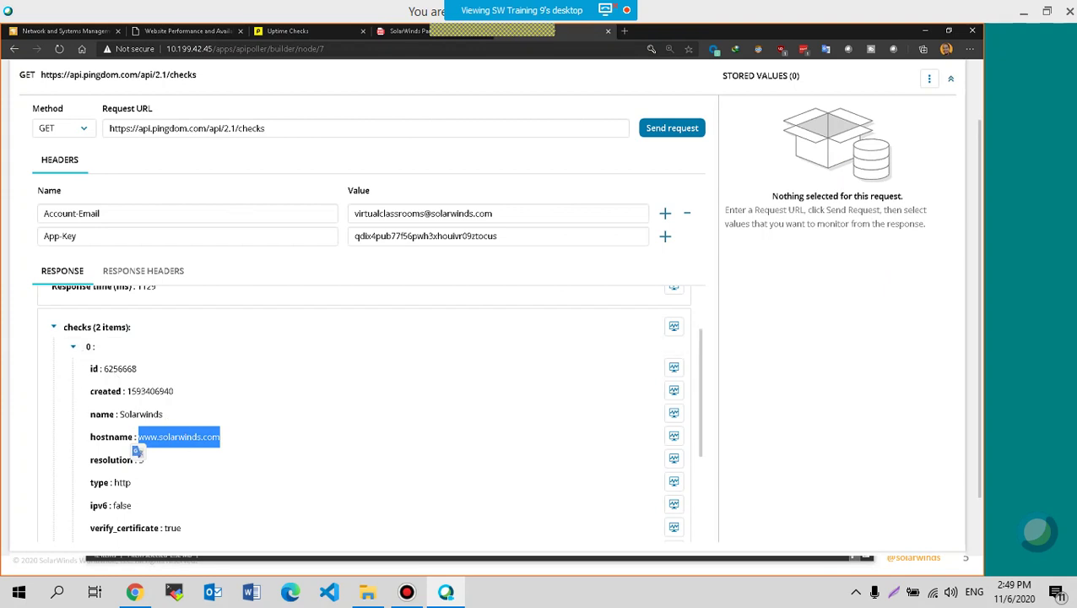
# Inspect the second check's fields, selecting its hostname, then collapse them
pyautogui.click(74, 348)
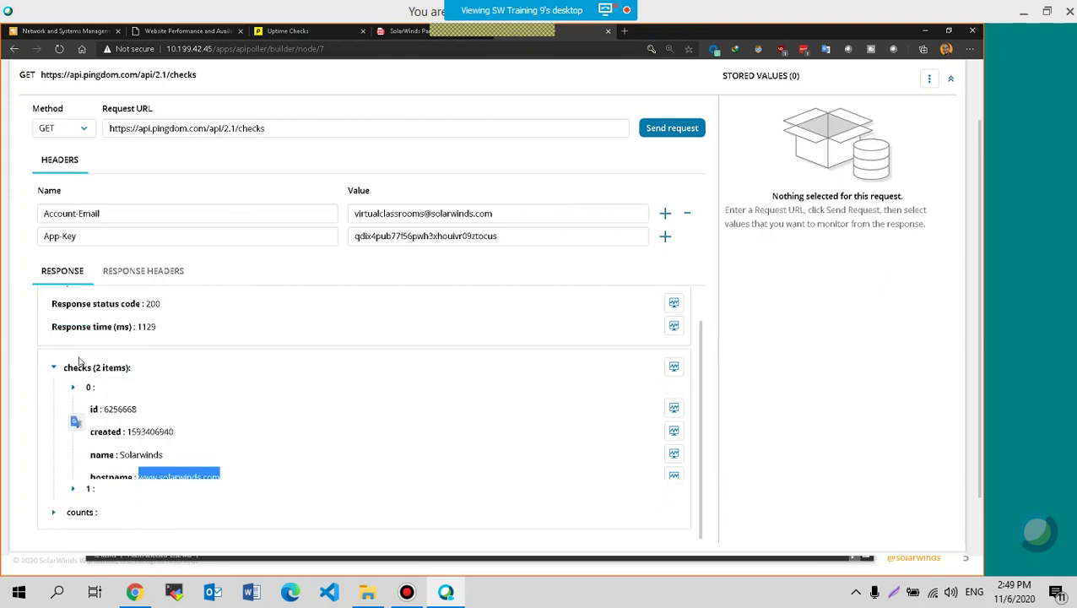
pyautogui.click(76, 439)
pyautogui.scroll(-2, 174, 460)
pyautogui.doubleClick(179, 456)
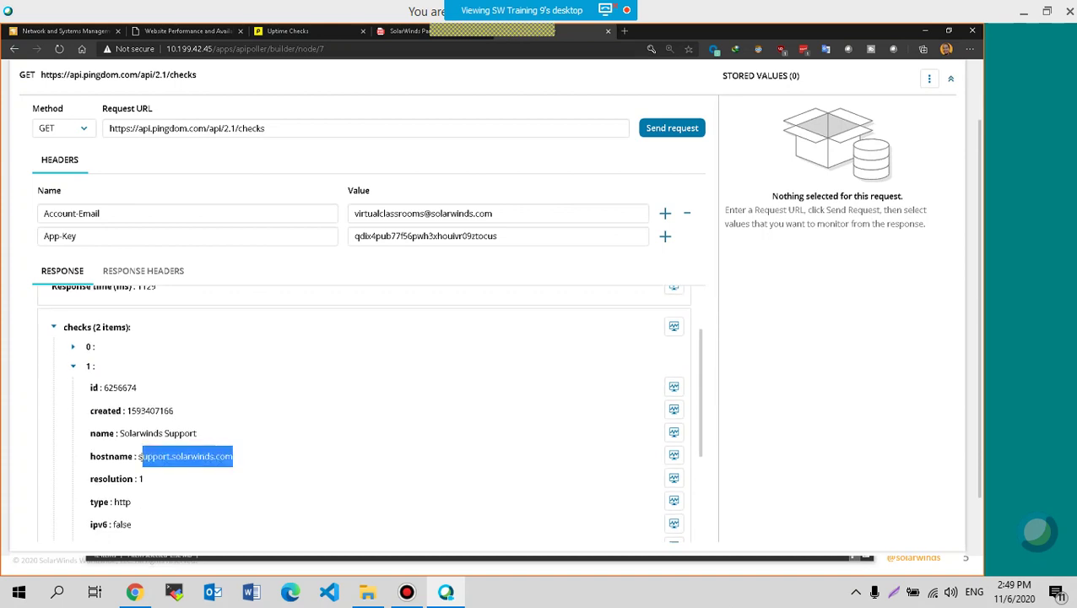
pyautogui.moveTo(140, 455); pyautogui.dragTo(136, 456)
pyautogui.scroll(2, 73, 448)
pyautogui.click(71, 442)
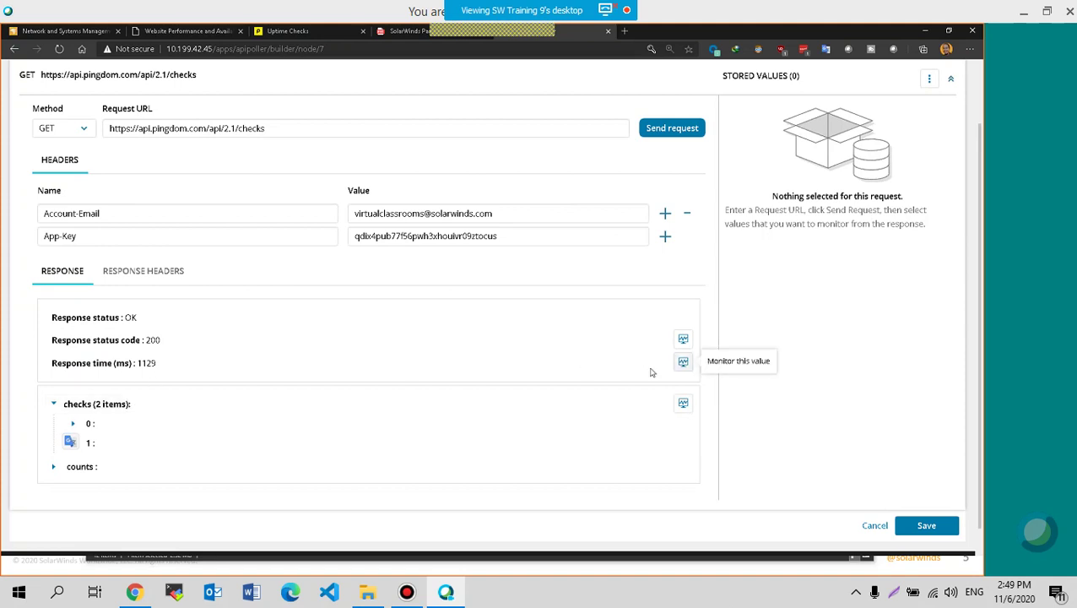
# Expand the first check's fields and start monitoring its status value
pyautogui.click(73, 423)
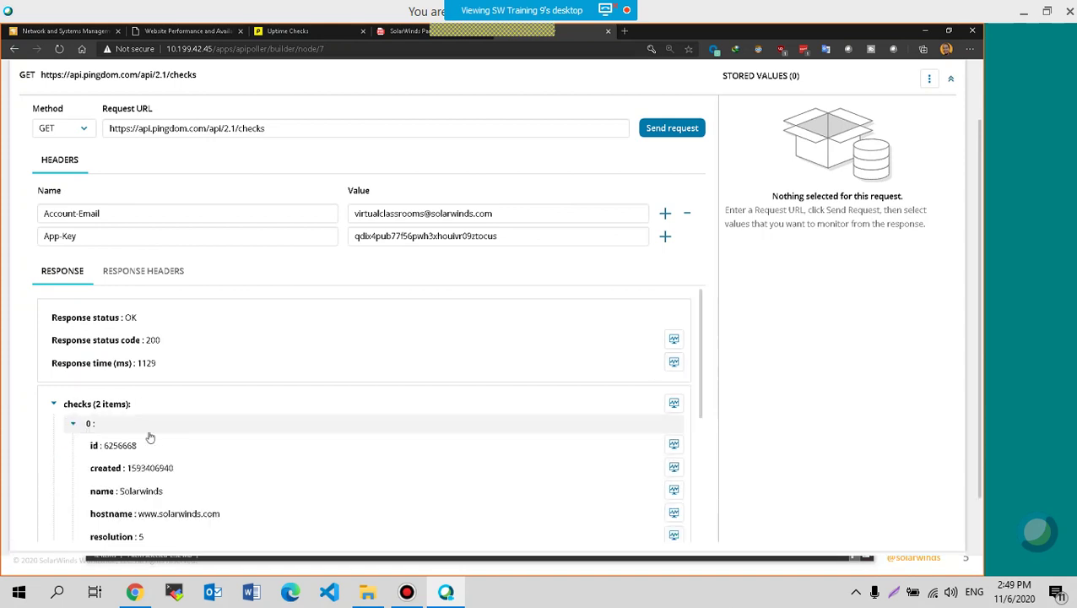
pyautogui.scroll(-5, 152, 439)
pyautogui.scroll(-1, 165, 448)
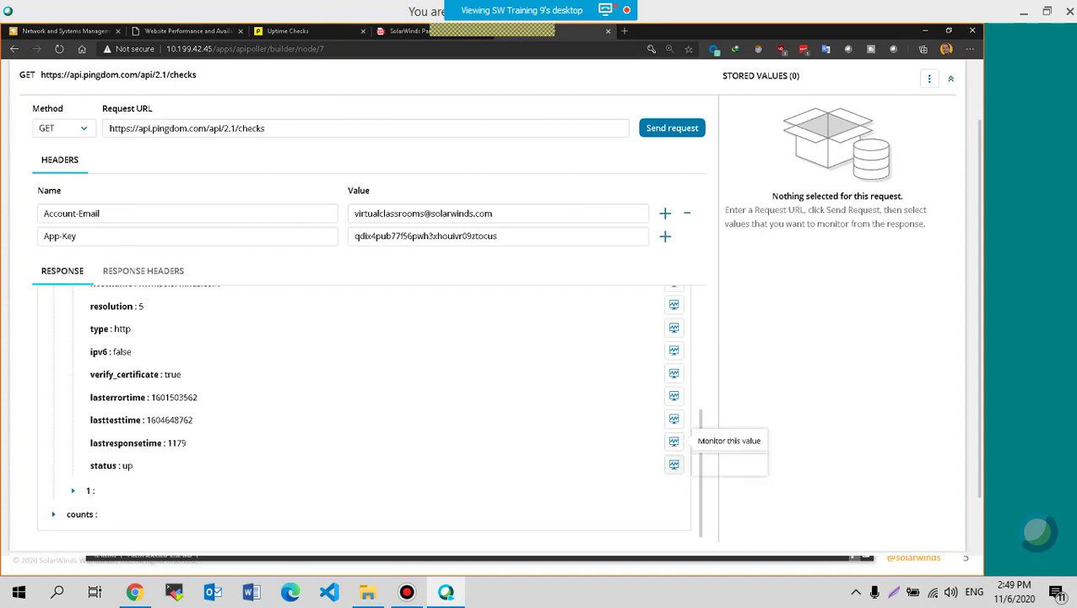
pyautogui.click(675, 469)
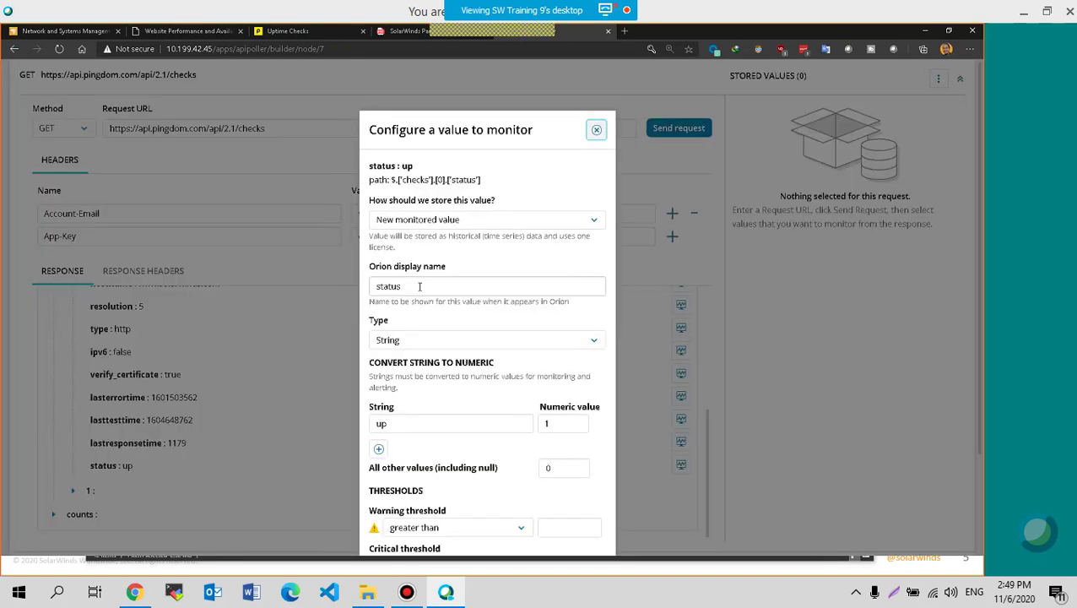
pyautogui.scroll(-1, 425, 327)
# Set the monitored value's display name to 'Solarwinds.com Status'
pyautogui.click(421, 210)
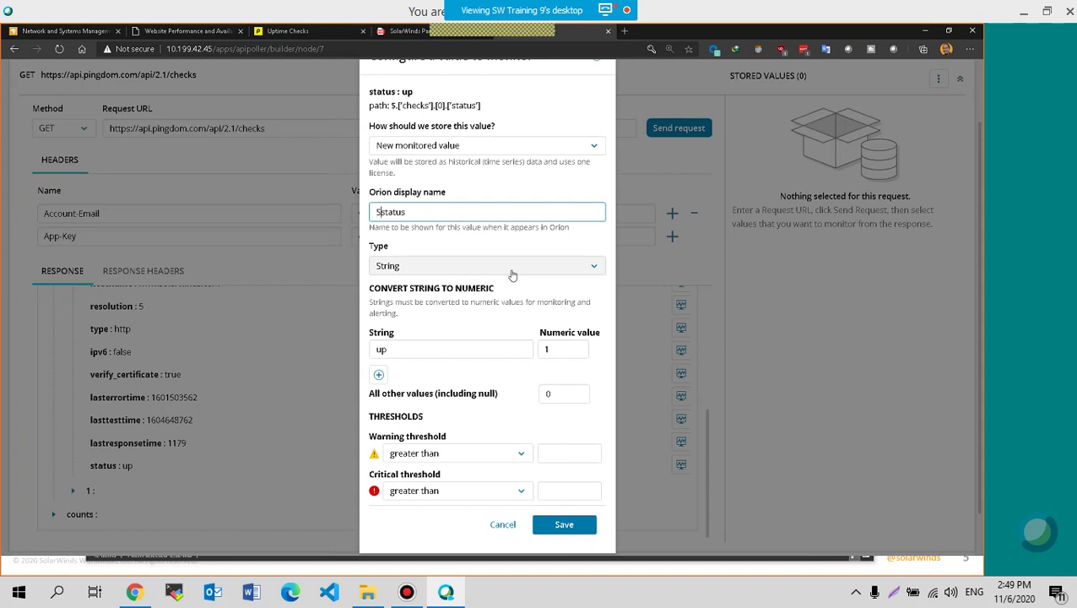
pyautogui.write('Solarwinds.com')
pyautogui.press('BackSpace')
pyautogui.press('BackSpace')
pyautogui.press('BackSpace')
pyautogui.write('C')
pyautogui.press('BackSpace')
pyautogui.press('BackSpace')
pyautogui.write('.com')
pyautogui.press('Delete')
pyautogui.write('S')
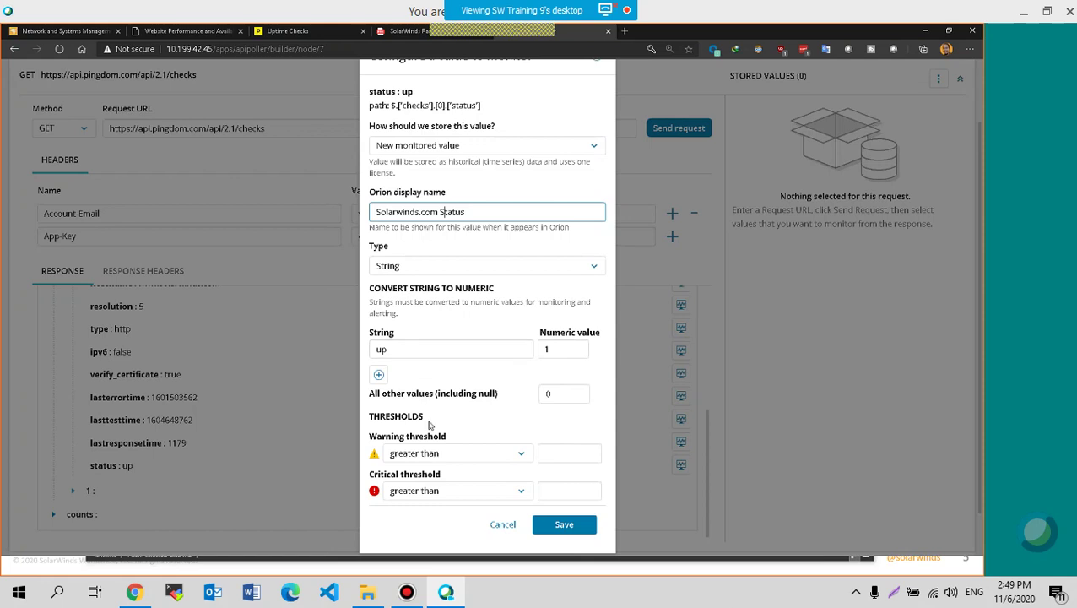
# Keep the warning comparison at greater than and review the warning and critical threshold fields
pyautogui.scroll(1, 562, 431)
pyautogui.scroll(-2, 564, 439)
pyautogui.click(581, 404)
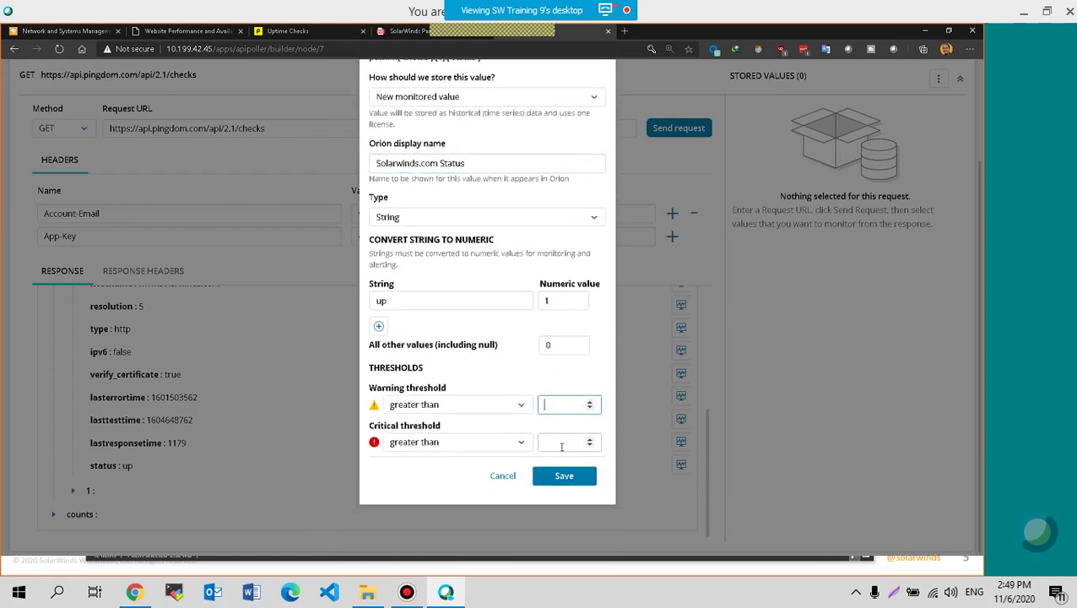
pyautogui.click(560, 442)
pyautogui.click(448, 405)
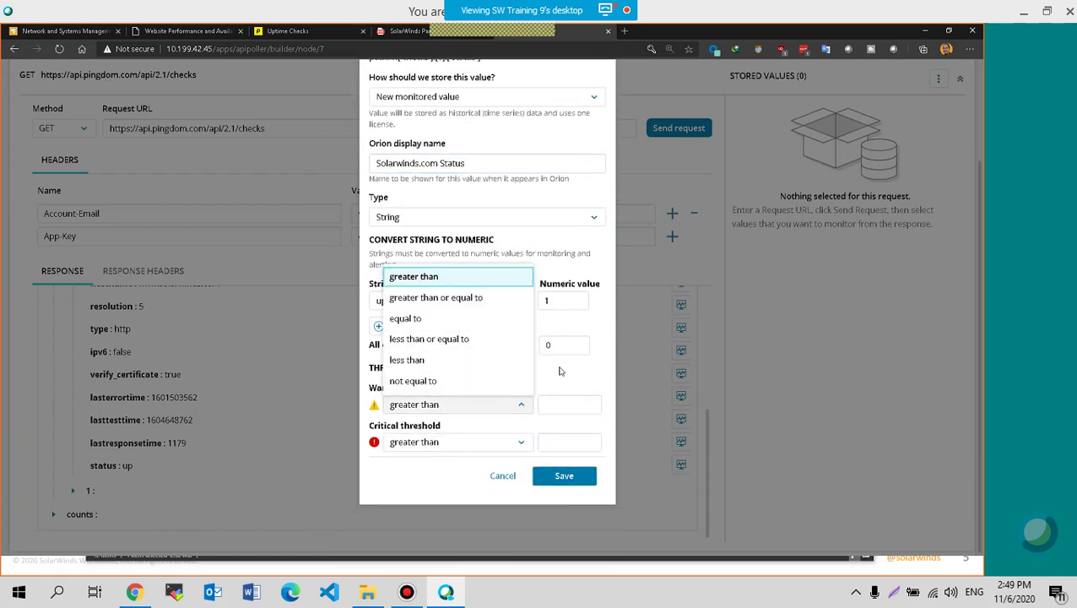
pyautogui.click(463, 409)
pyautogui.click(457, 404)
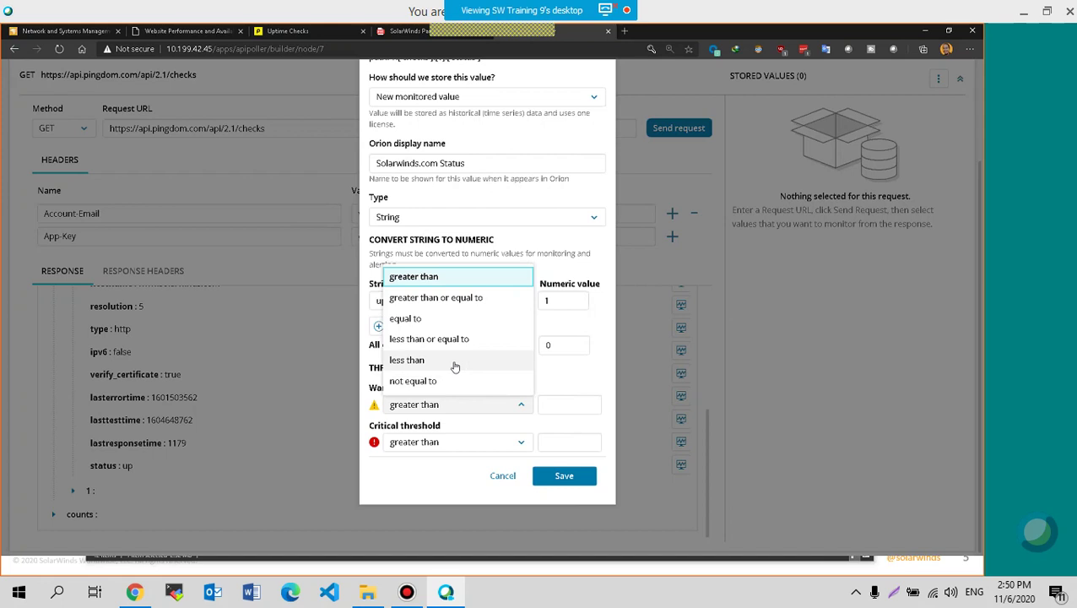
pyautogui.click(456, 405)
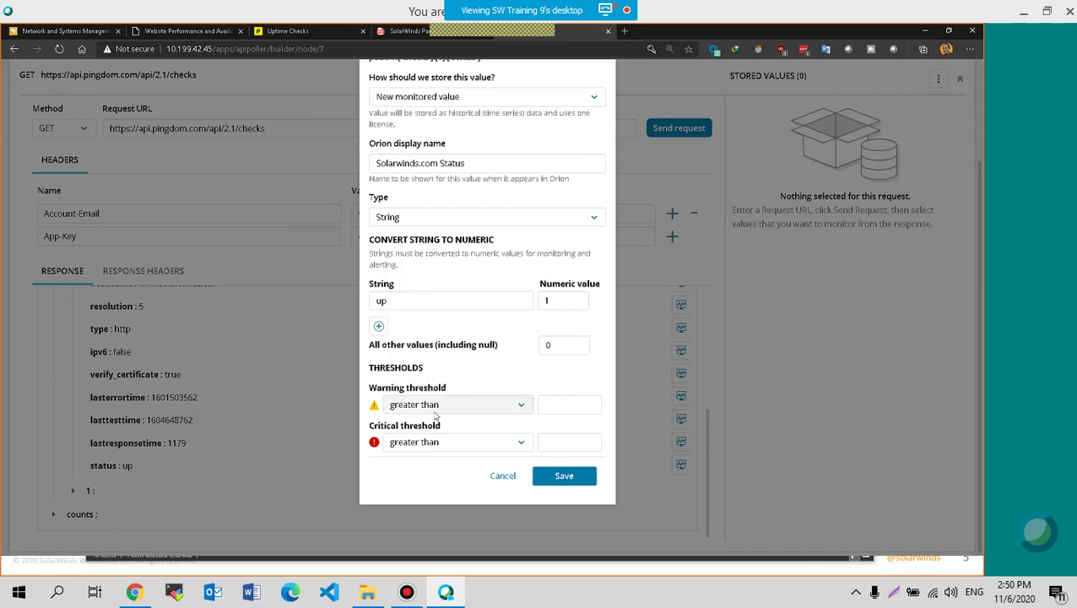
pyautogui.click(456, 405)
pyautogui.click(541, 405)
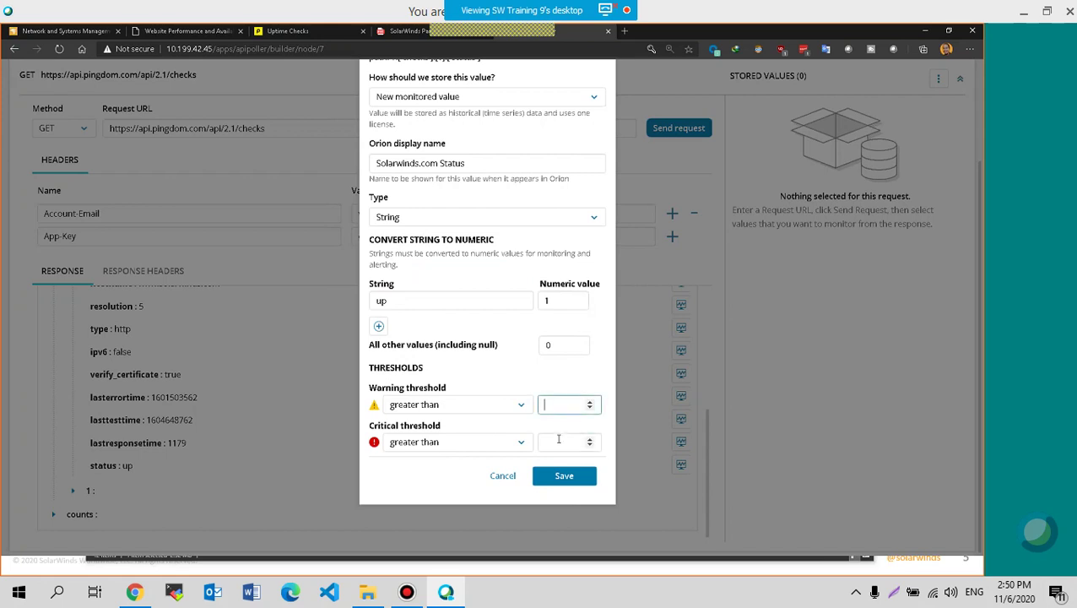
pyautogui.click(545, 442)
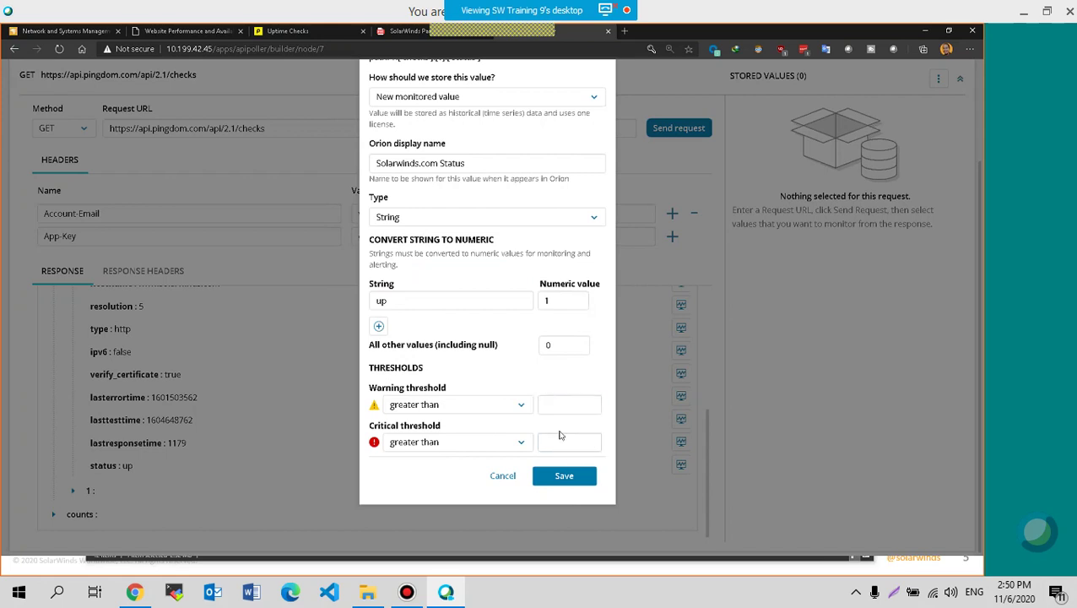
# Keep type String (up = 1, others 0) as a new monitored value and save it
pyautogui.scroll(3, 539, 397)
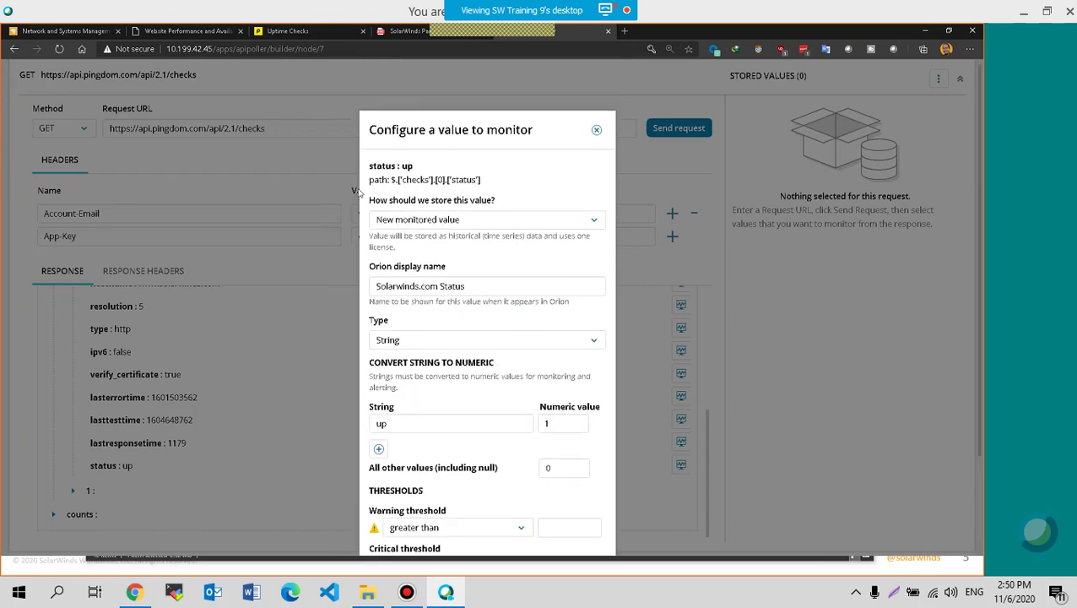
pyautogui.scroll(-3, 438, 333)
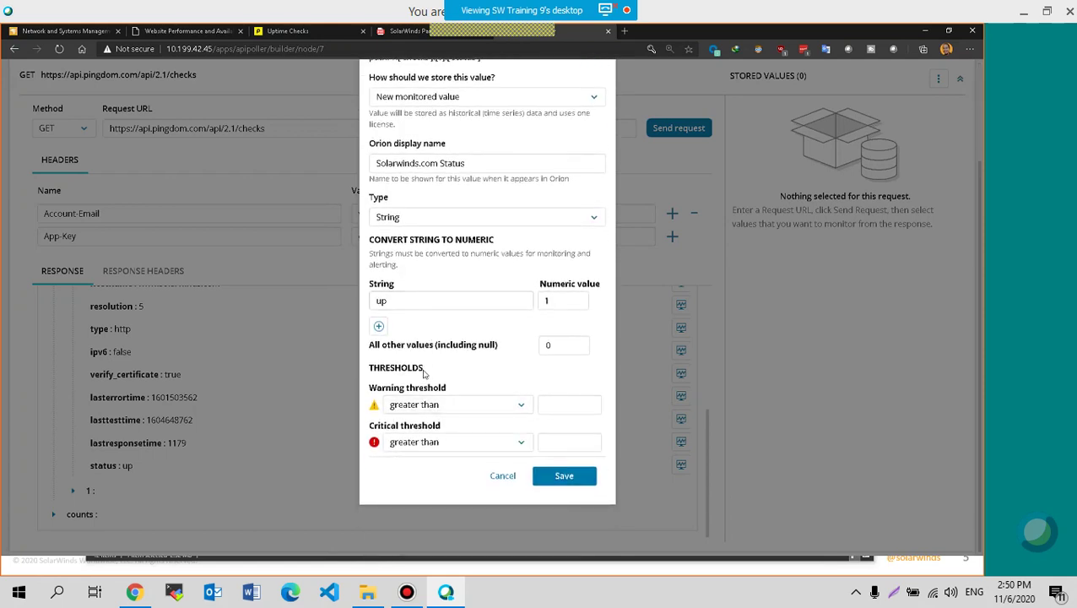
pyautogui.scroll(3, 468, 344)
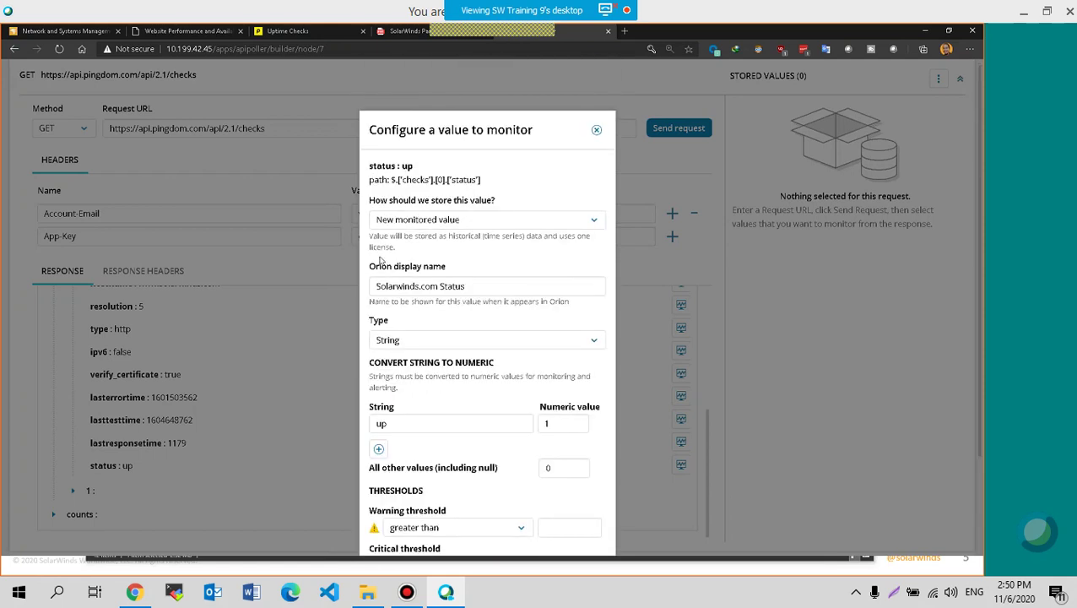
pyautogui.click(401, 340)
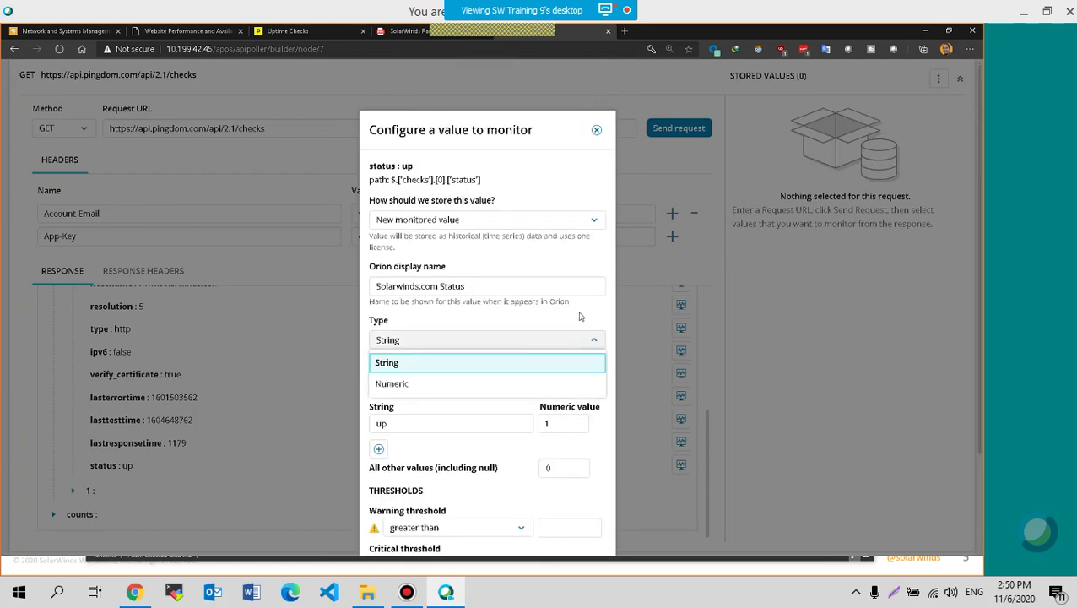
pyautogui.click(499, 348)
pyautogui.scroll(-3, 472, 279)
pyautogui.click(441, 98)
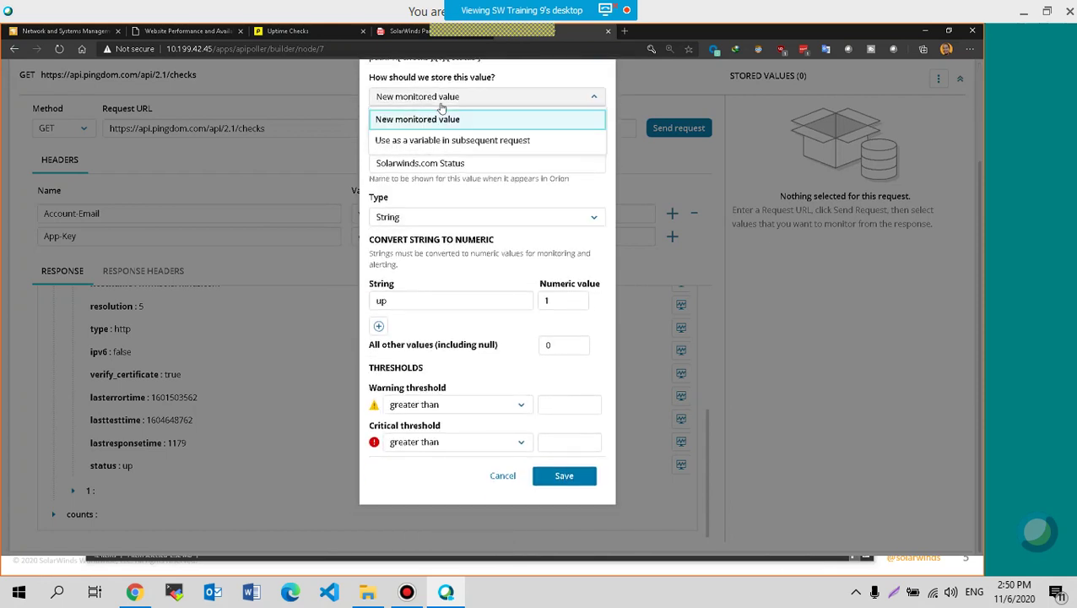
pyautogui.click(443, 117)
pyautogui.click(564, 475)
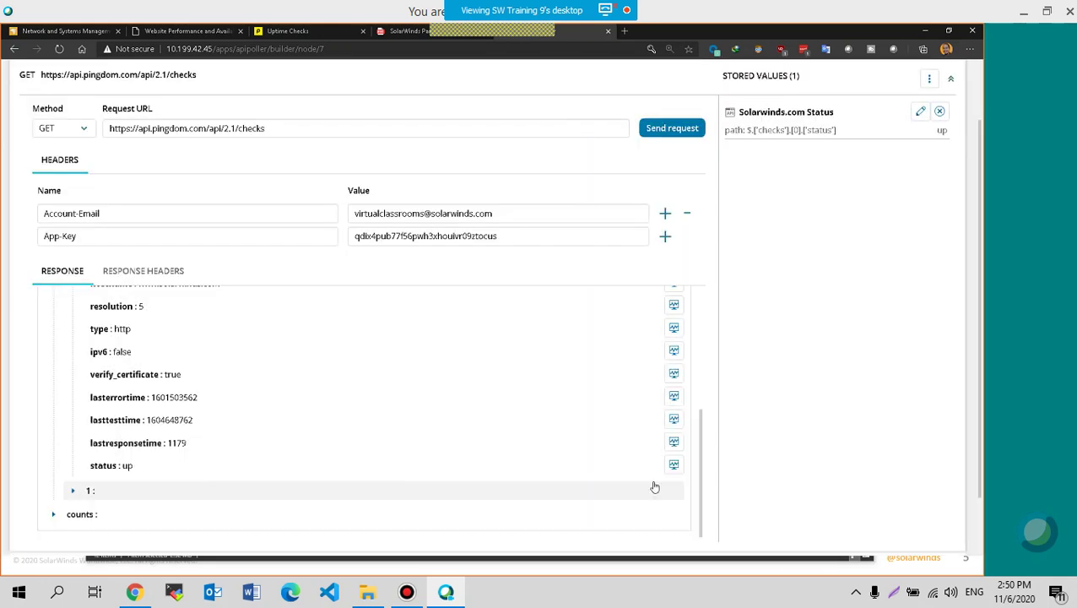
# Review the stored Solarwinds.com Status value's path and reading
pyautogui.scroll(2, 863, 439)
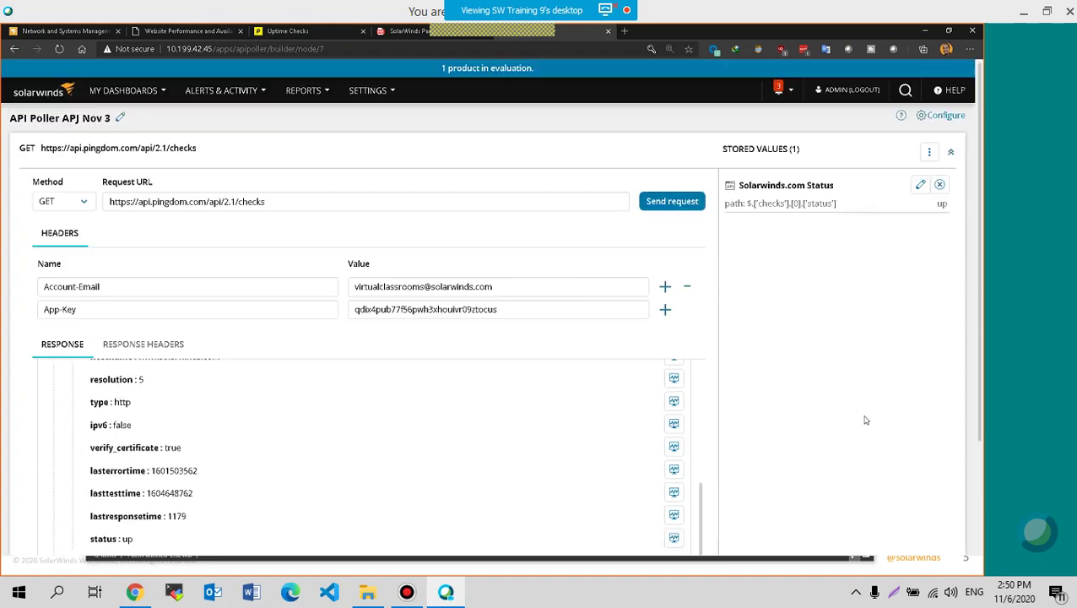
pyautogui.scroll(-2, 238, 488)
pyautogui.scroll(1, 270, 489)
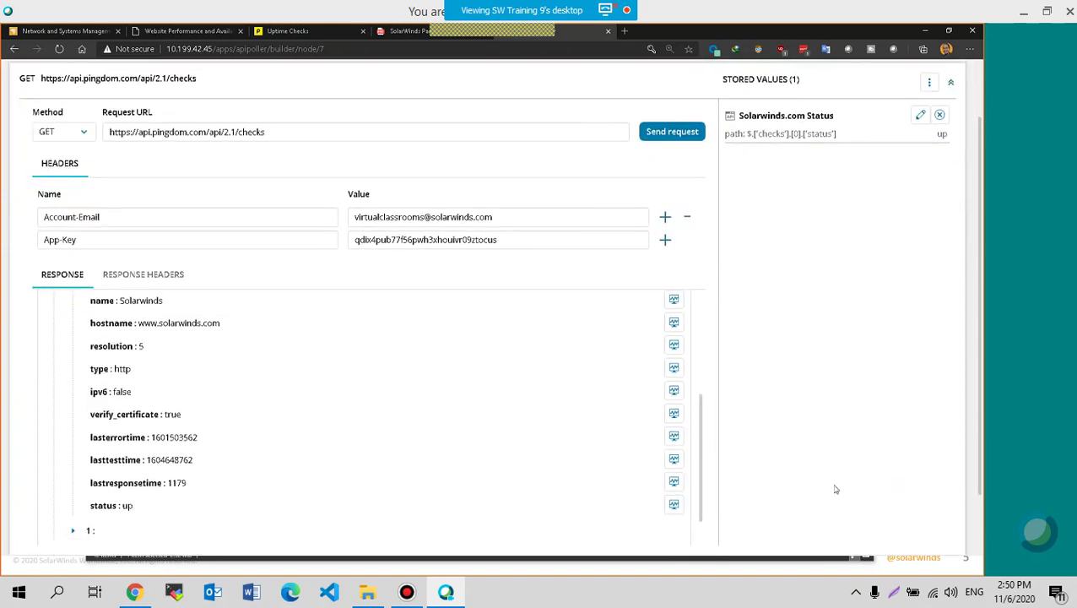
pyautogui.scroll(1, 835, 487)
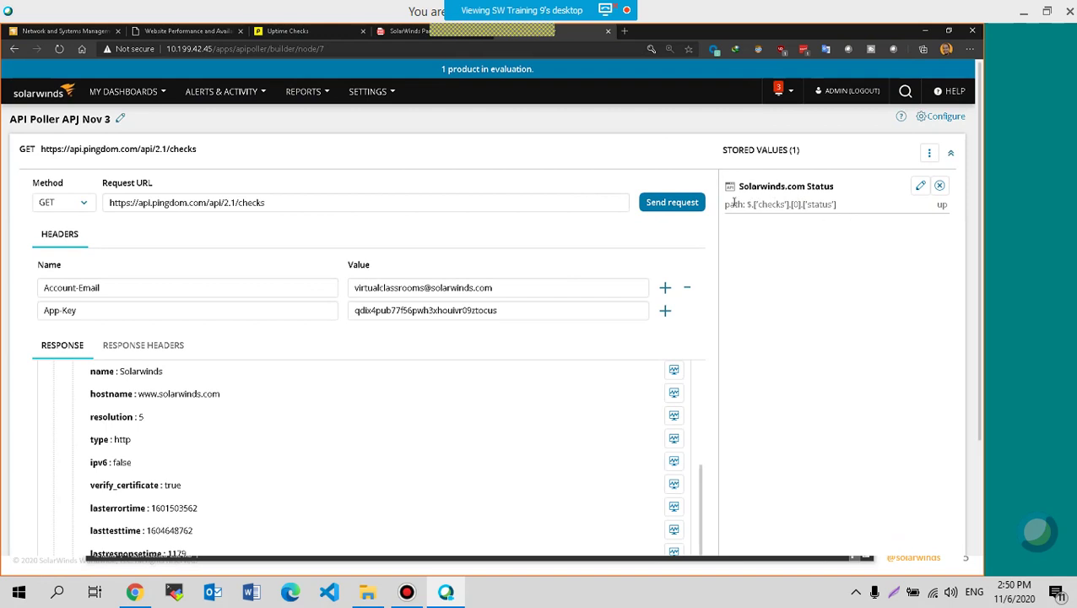
pyautogui.moveTo(724, 204); pyautogui.dragTo(947, 202)
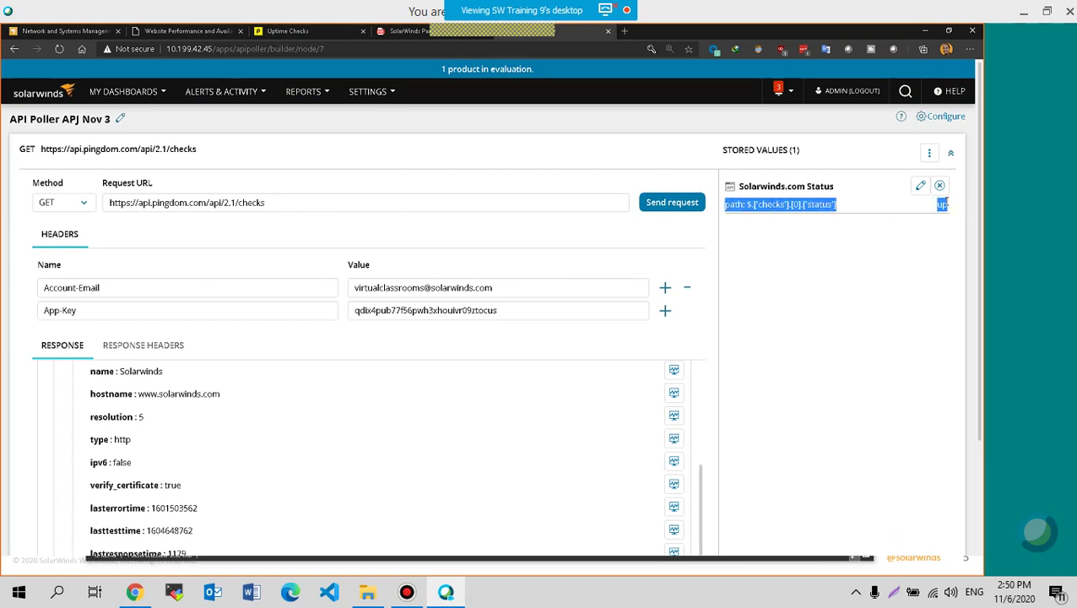
pyautogui.click(945, 194)
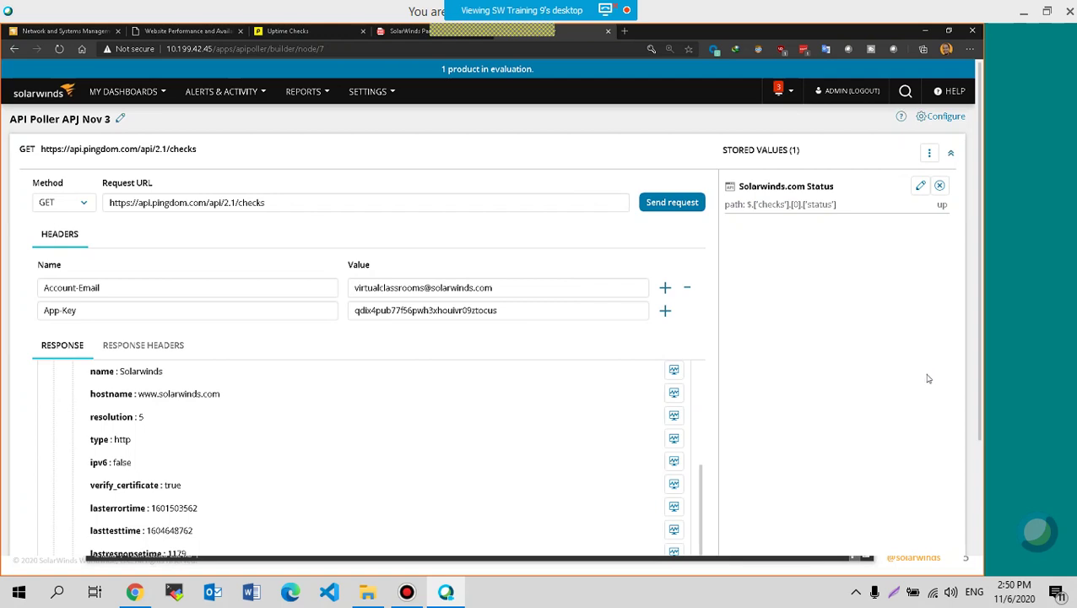
pyautogui.scroll(-3, 929, 379)
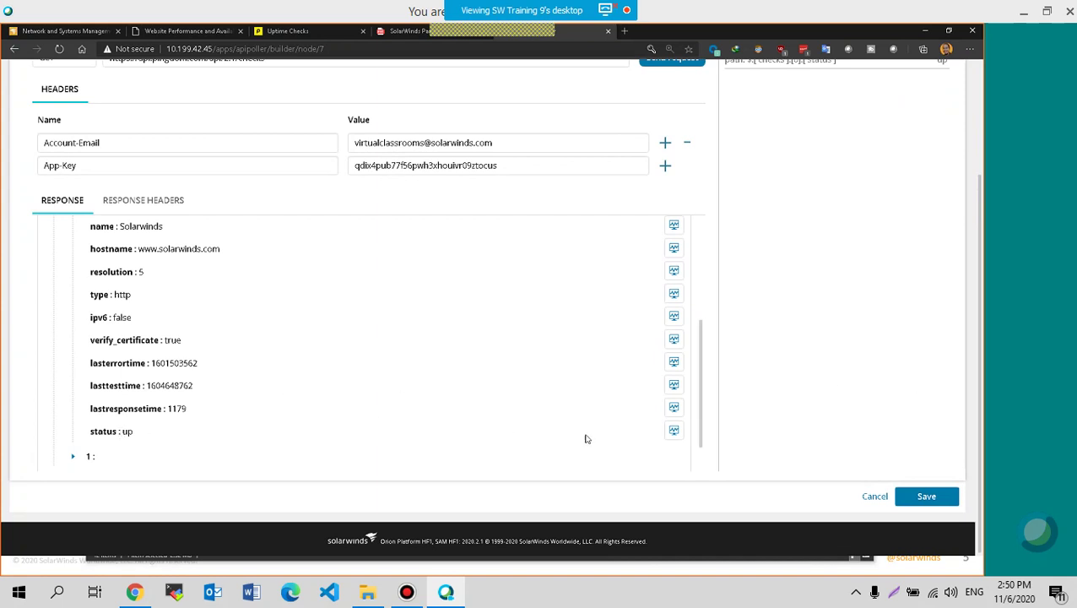
# Monitor lastresponsetime with warning above 2000 and critical above 5000, and save it
pyautogui.click(674, 409)
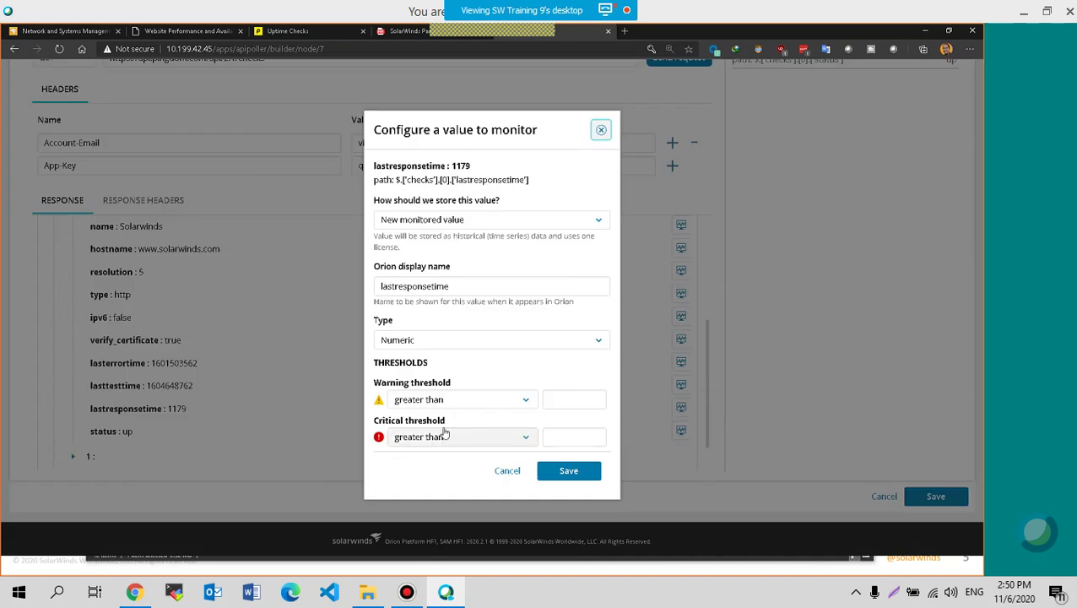
pyautogui.click(568, 400)
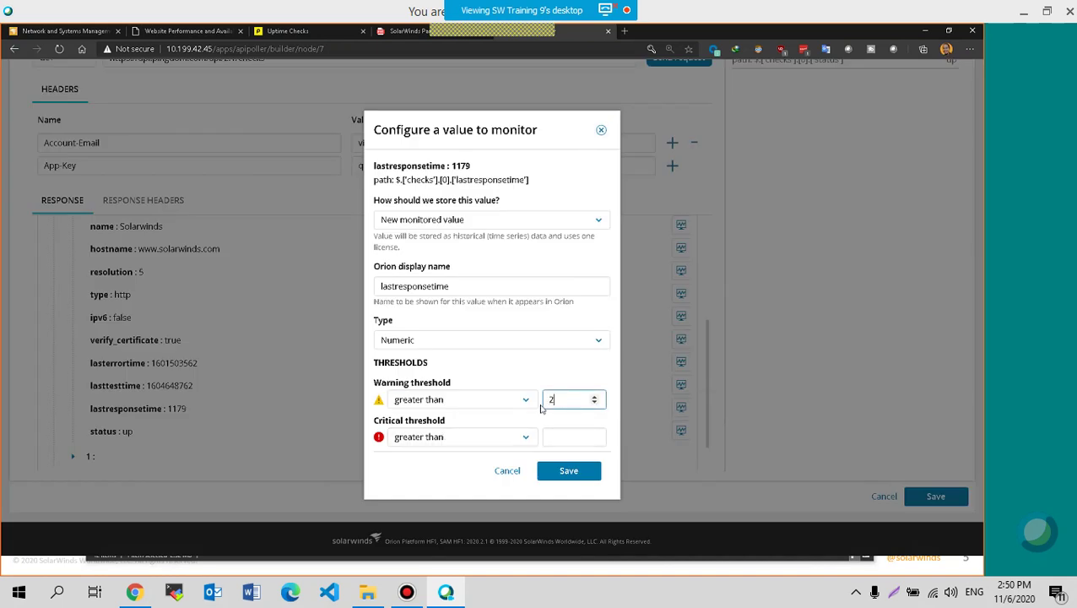
pyautogui.click(571, 436)
pyautogui.write('5000')
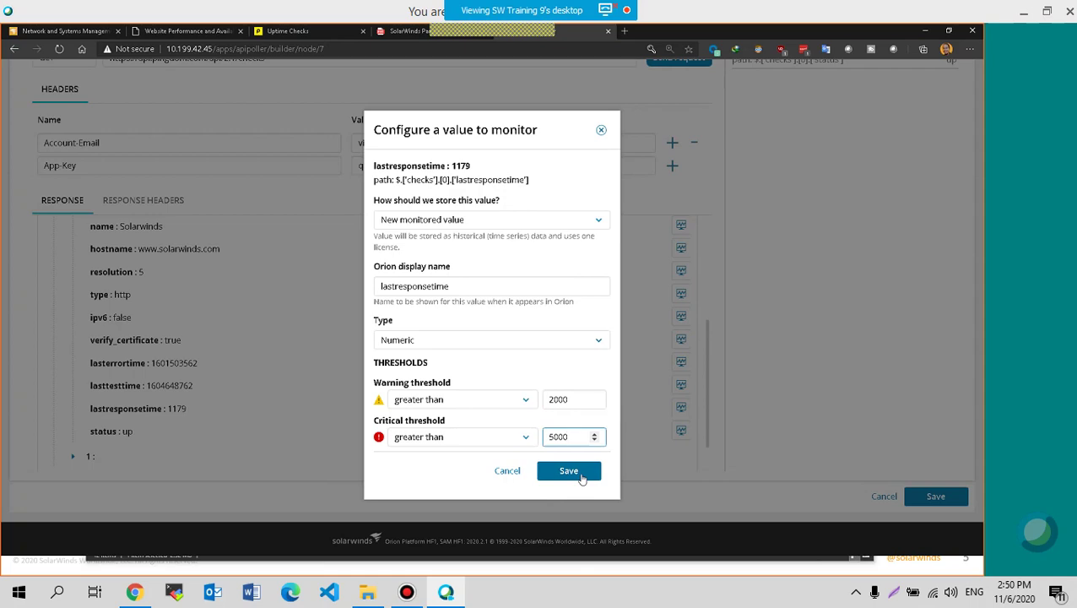
pyautogui.click(569, 470)
pyautogui.scroll(5, 838, 441)
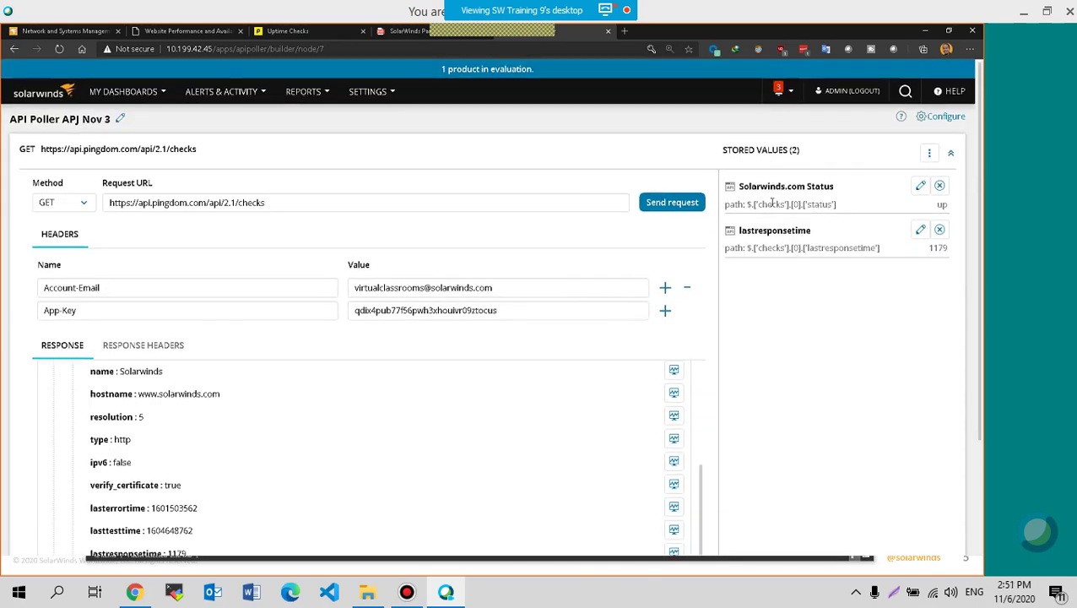
pyautogui.scroll(-5, 772, 202)
# Save the API poller configuration, declining the browser's password prompt
pyautogui.click(926, 495)
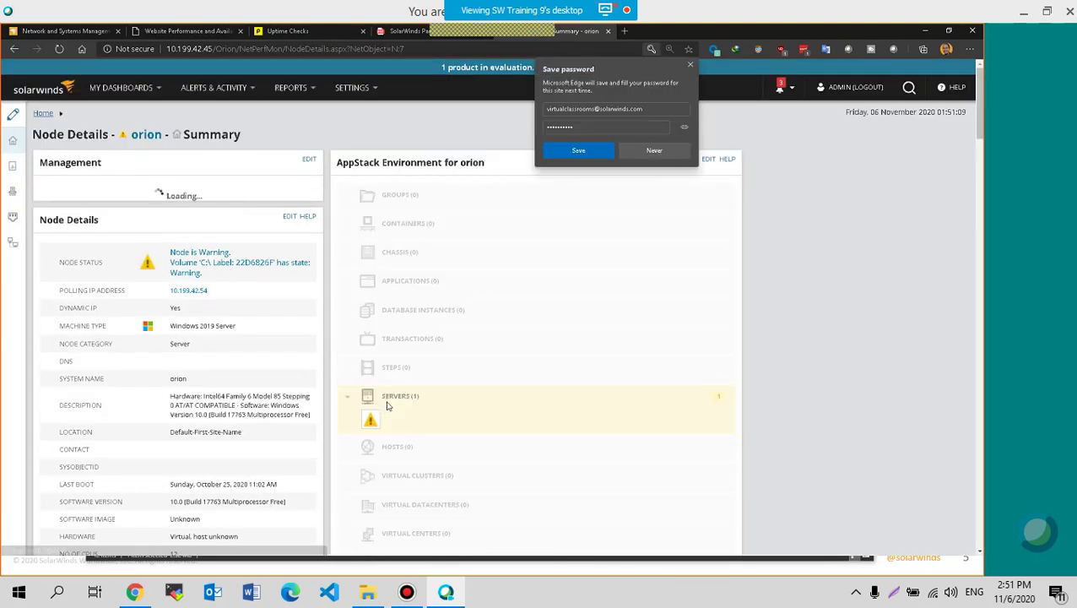
pyautogui.click(659, 155)
pyautogui.scroll(-5, 447, 378)
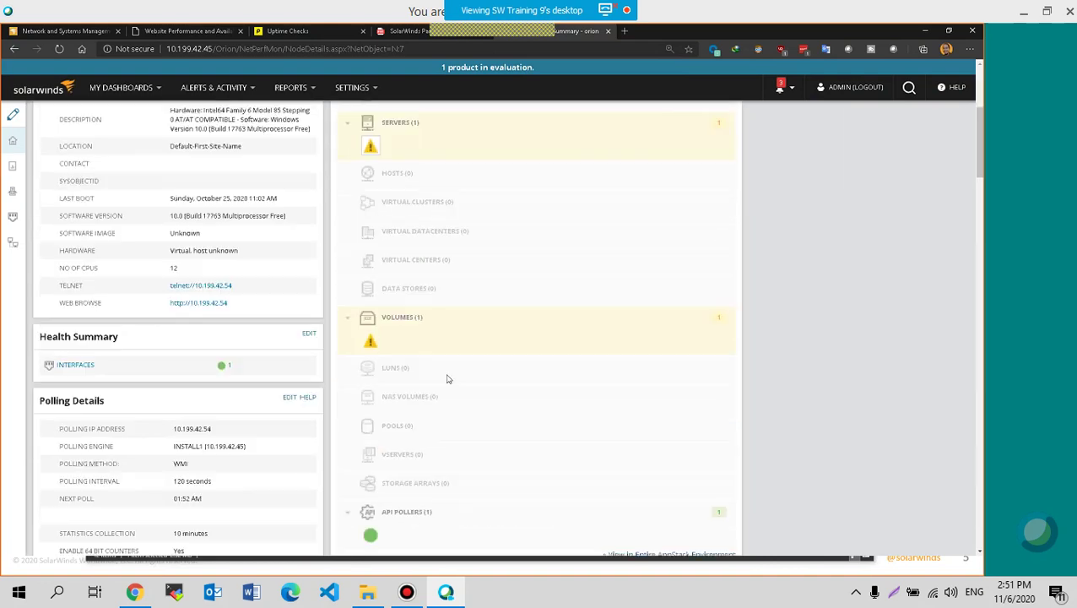
pyautogui.scroll(-2, 435, 405)
# Go to the API poller's details, open its metrics in PerfStack, then view Pingdom's uptime checks
pyautogui.moveTo(372, 428)
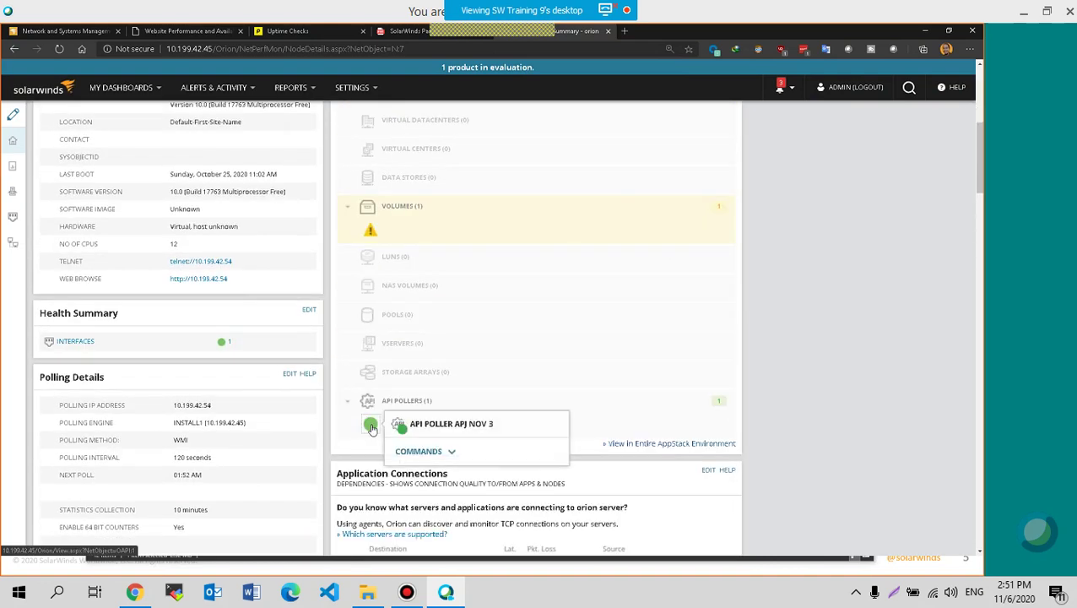
pyautogui.click(433, 458)
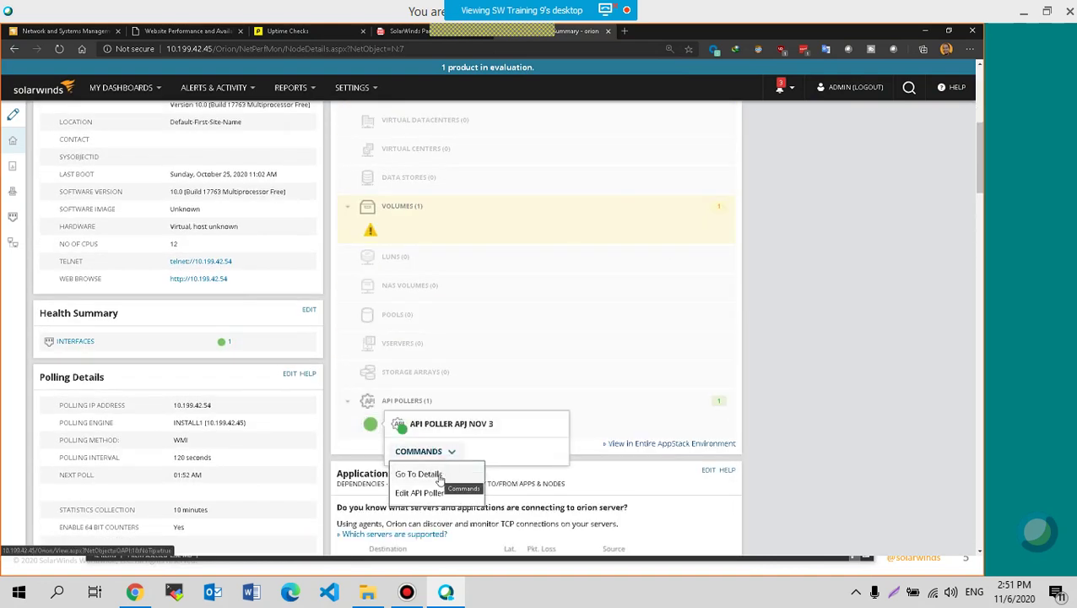
pyautogui.click(439, 478)
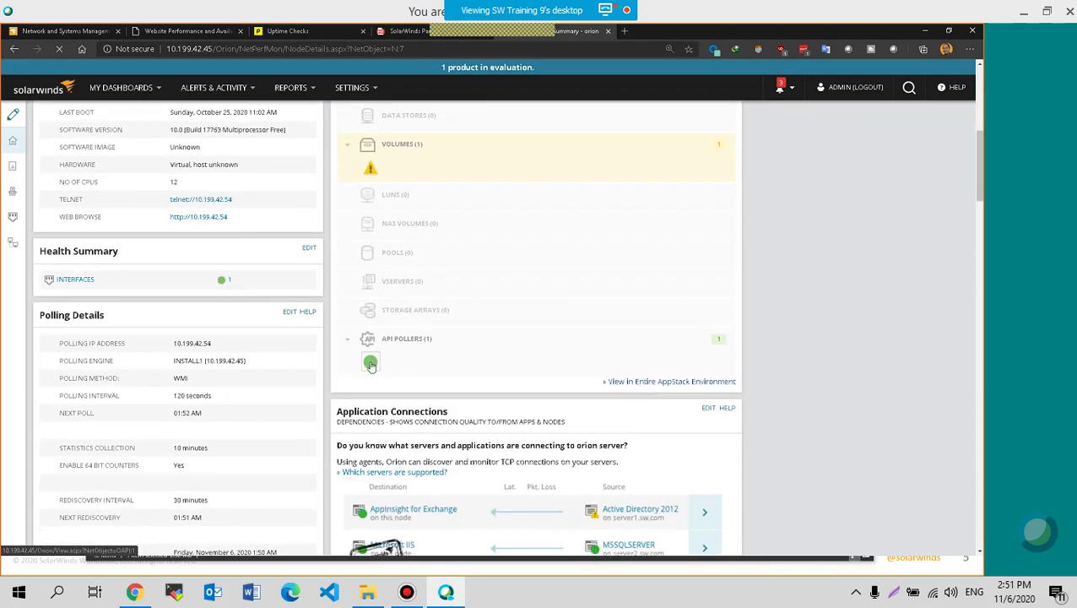
pyautogui.click(370, 363)
pyautogui.click(330, 34)
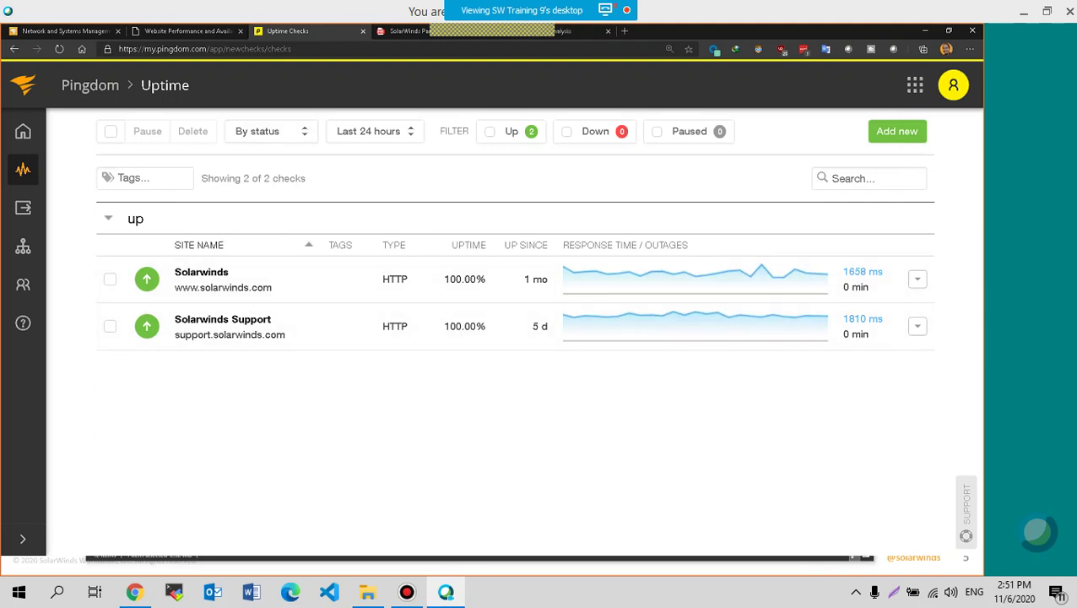
# Return to the New Analysis Project charts in PerfStack
pyautogui.click(581, 31)
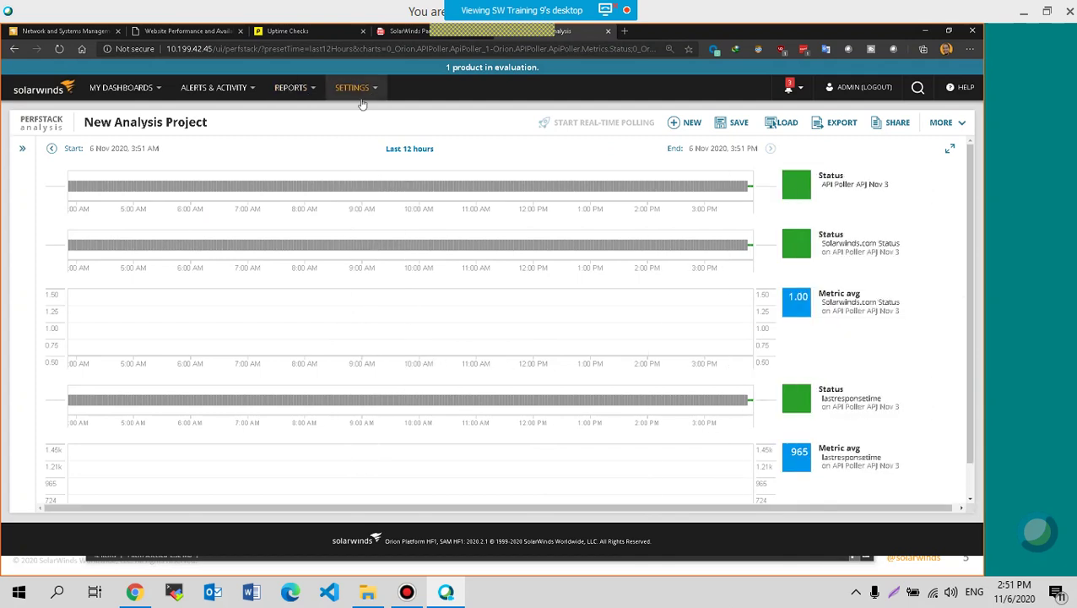
# Leave PerfStack for All Settings, search 'child stat', and open Node Child Status Participation
pyautogui.moveTo(354, 89)
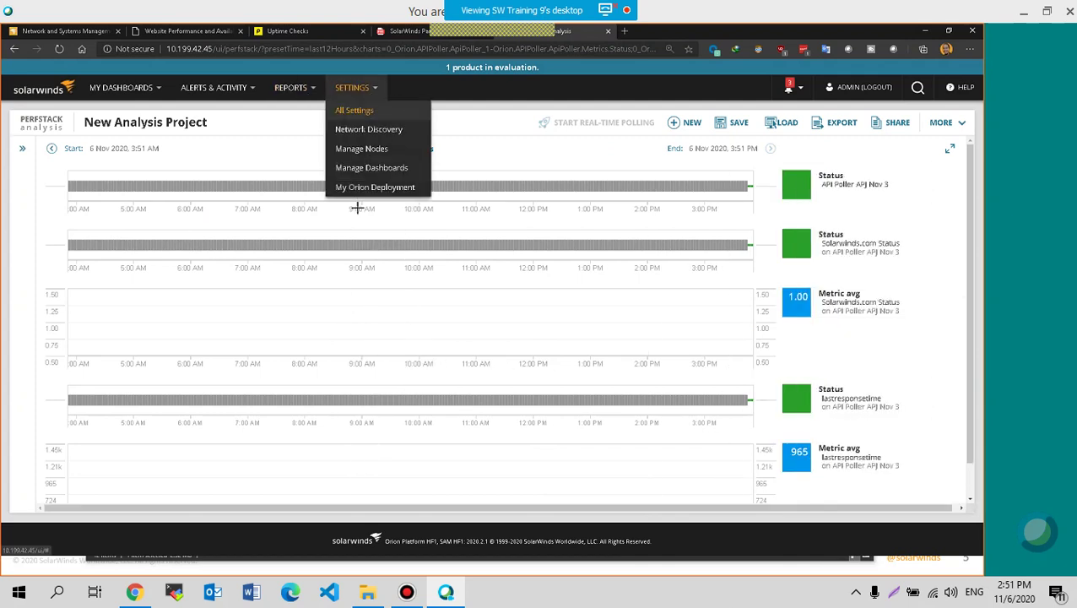
pyautogui.click(346, 112)
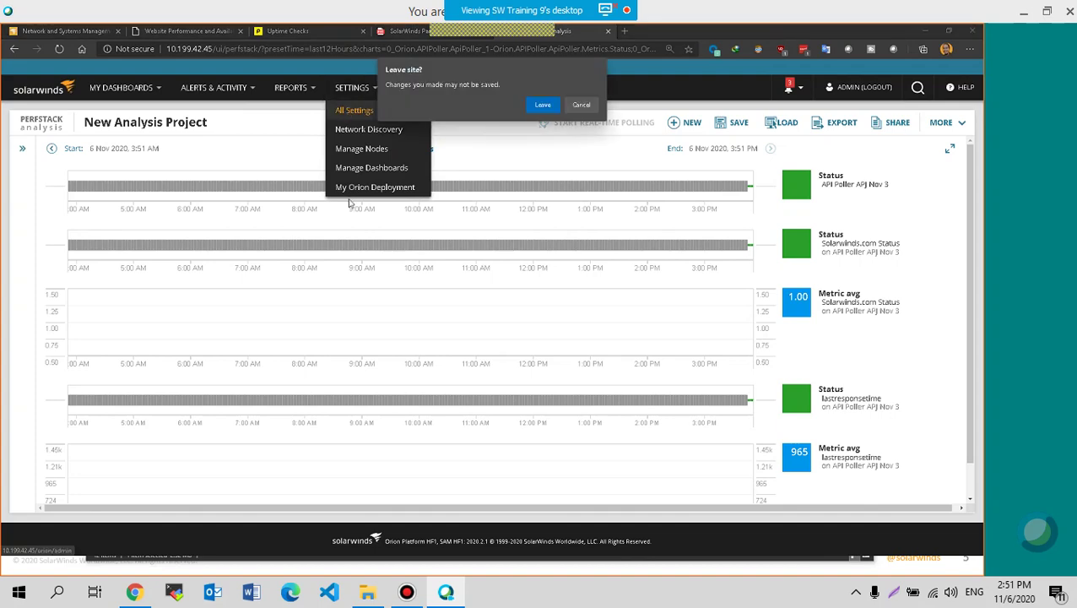
pyautogui.click(543, 104)
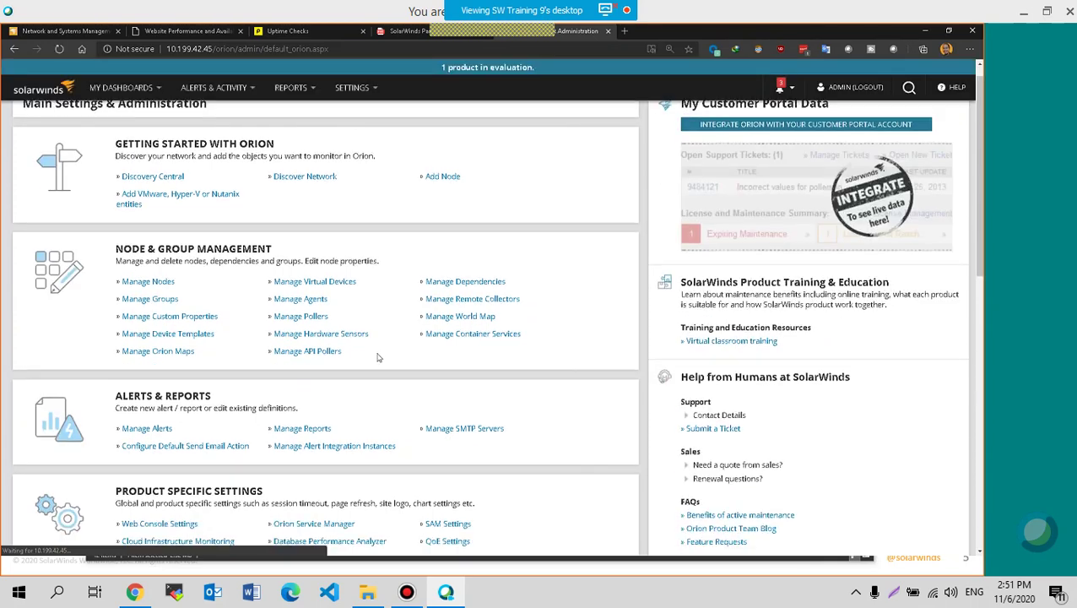
pyautogui.scroll(-3, 378, 358)
pyautogui.hotkey('ctrl', 'f')
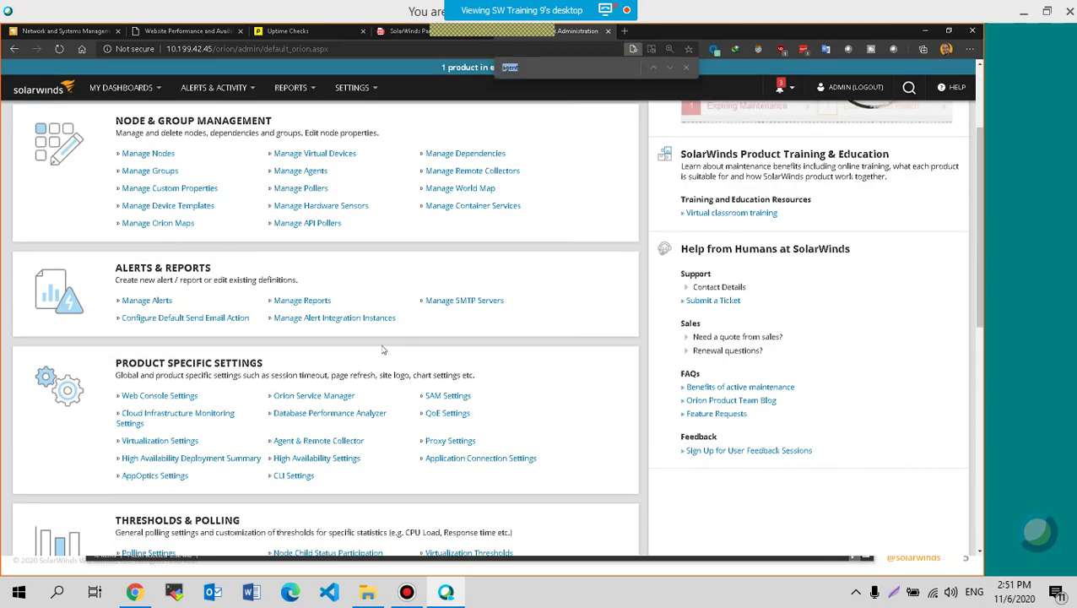
pyautogui.write('child sta')
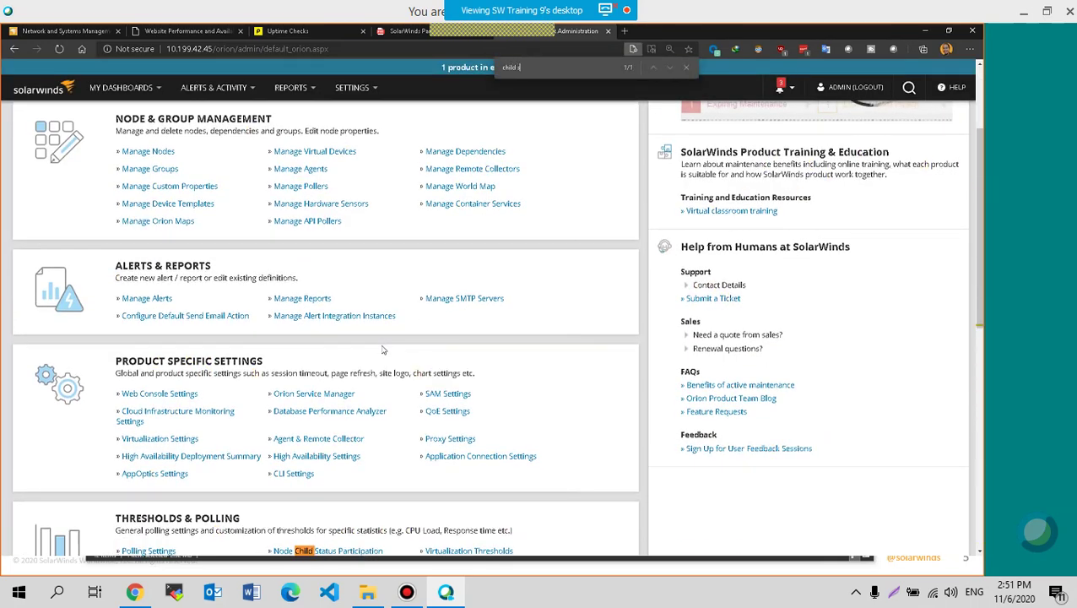
pyautogui.write('t')
pyautogui.scroll(-2, 378, 402)
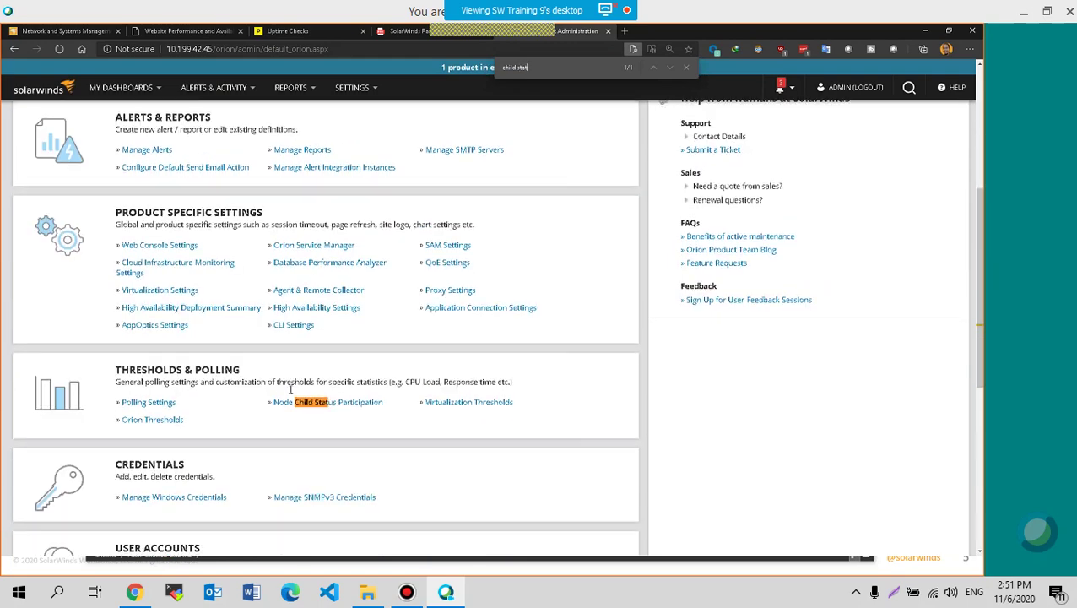
pyautogui.click(333, 407)
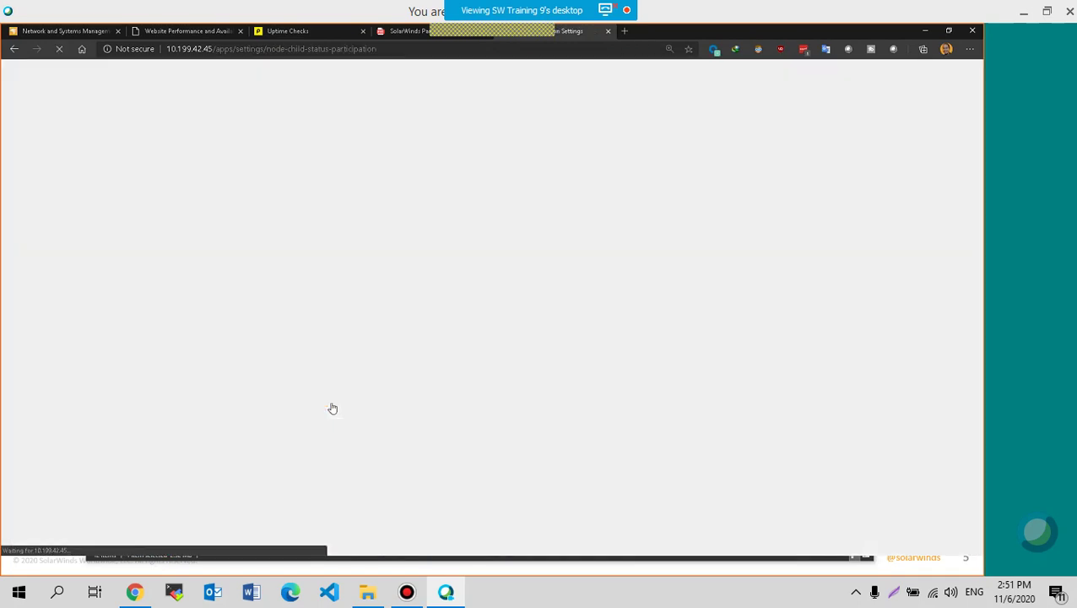
pyautogui.scroll(-3, 48, 442)
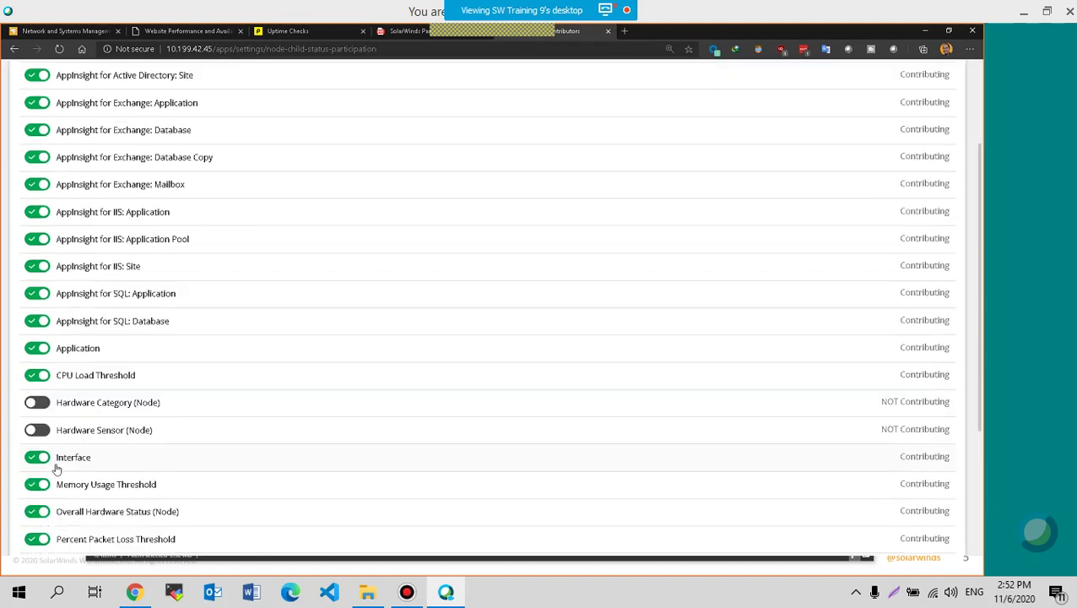
pyautogui.scroll(-3, 49, 409)
pyautogui.scroll(5, 48, 409)
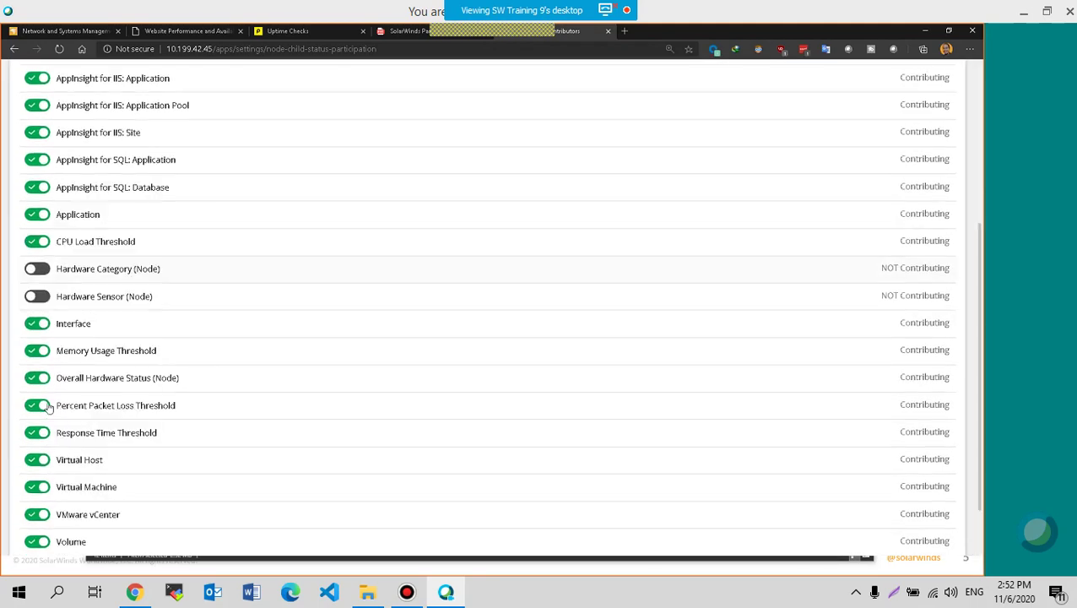
pyautogui.scroll(-5, 49, 408)
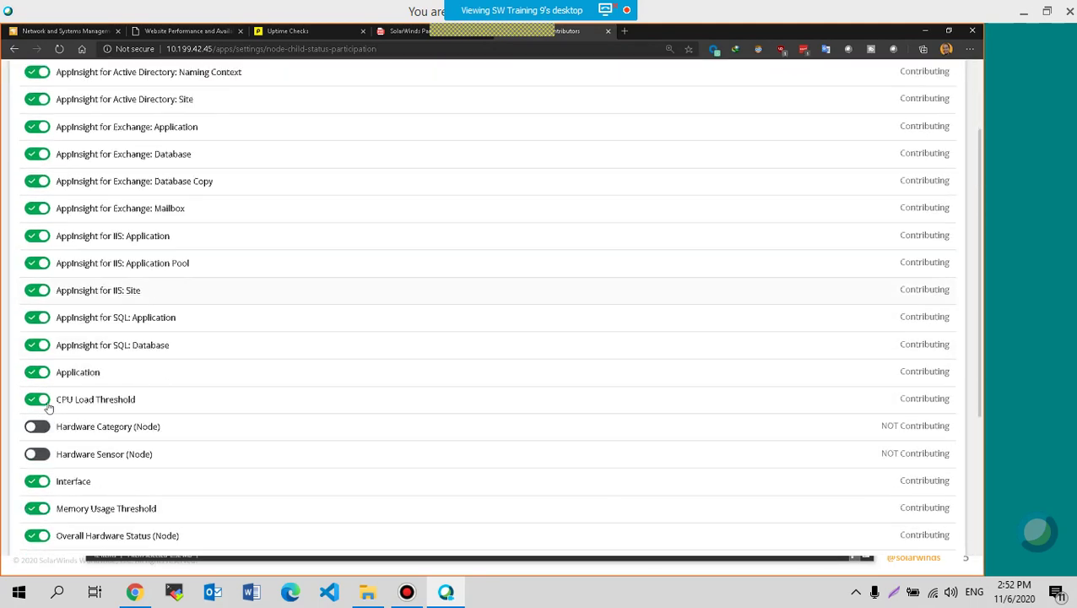
pyautogui.scroll(5, 48, 409)
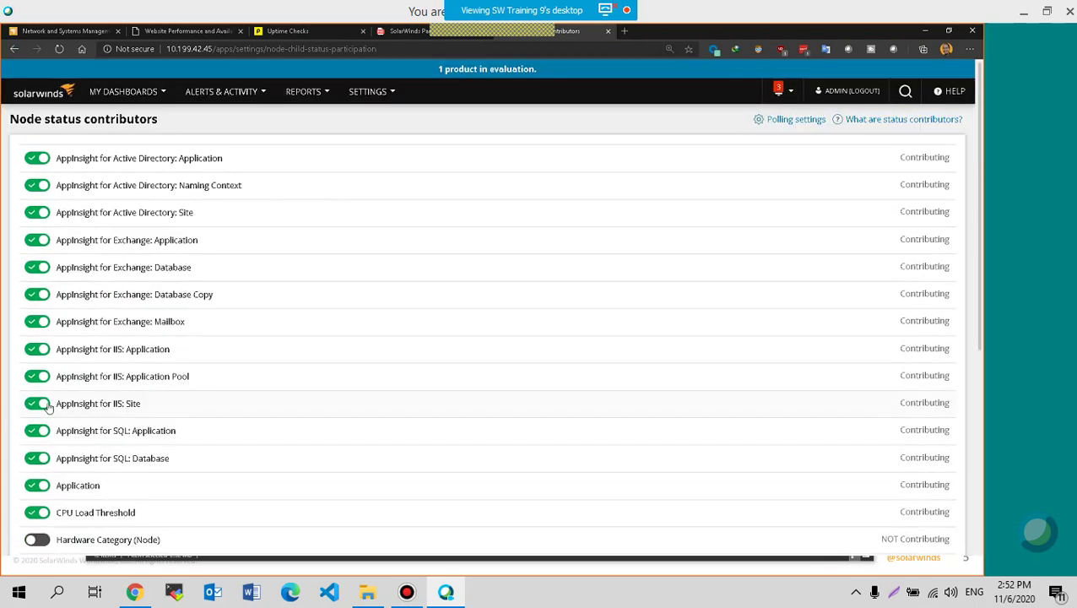
pyautogui.hotkey('ctrl', 'f')
pyautogui.write('sp')
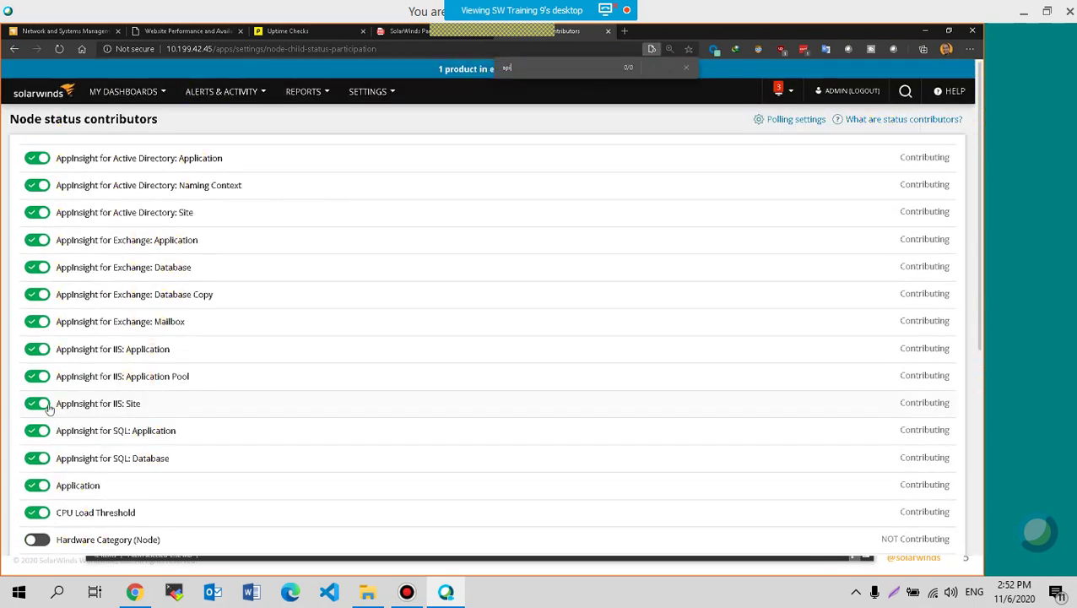
pyautogui.press('BackSpace')
pyautogui.press('BackSpace')
pyautogui.scroll(-5, 59, 409)
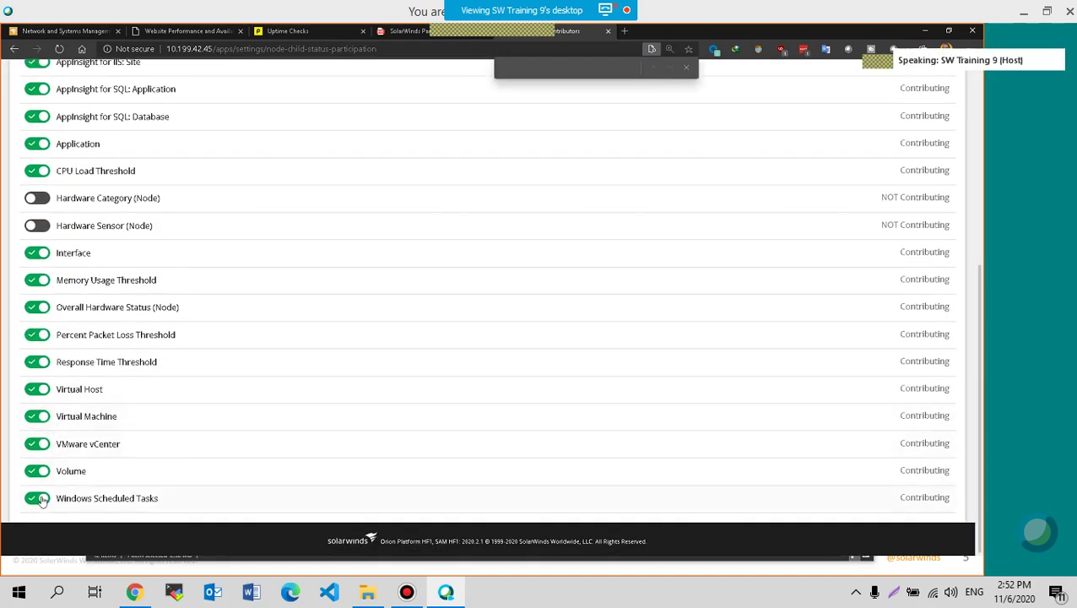
pyautogui.scroll(6, 41, 499)
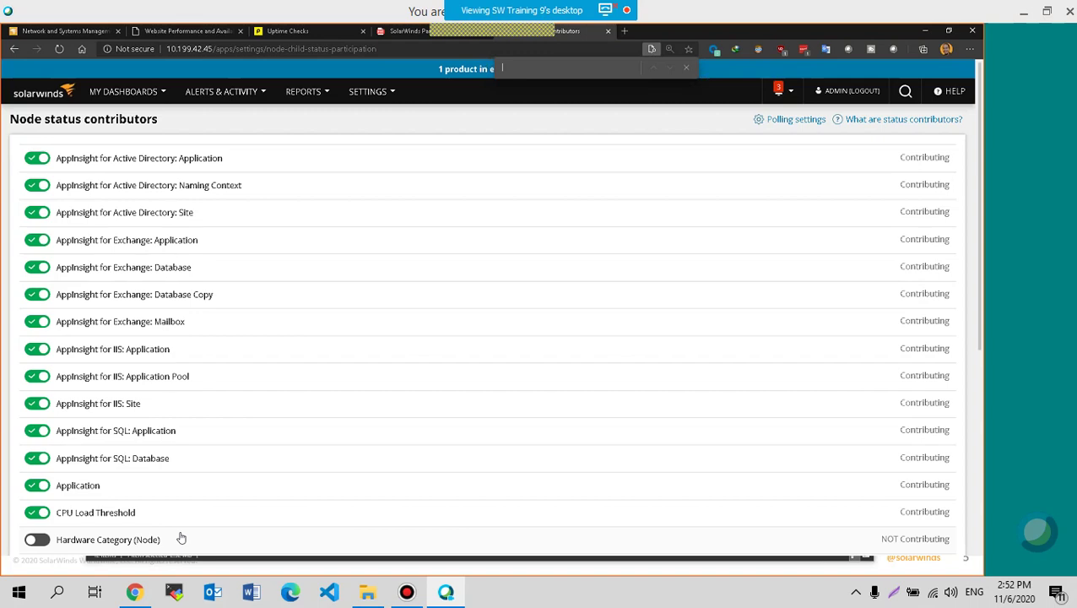
pyautogui.scroll(-5, 181, 538)
pyautogui.scroll(5, 46, 415)
pyautogui.moveTo(135, 96)
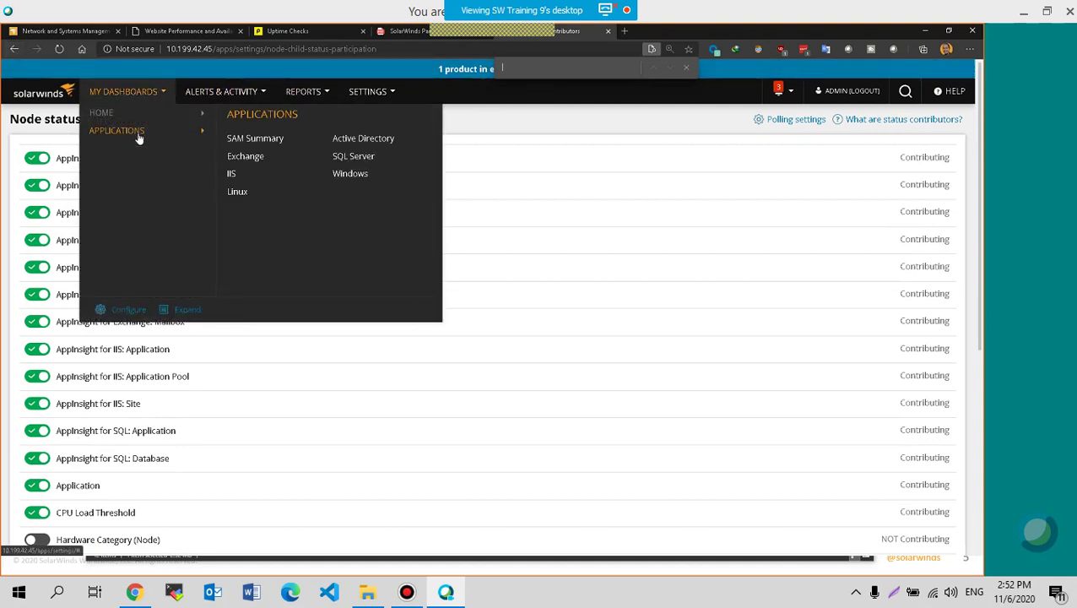
# Start a Performance Analysis and add the API Poller APJ Nov 3 entity to the palette
pyautogui.moveTo(180, 124)
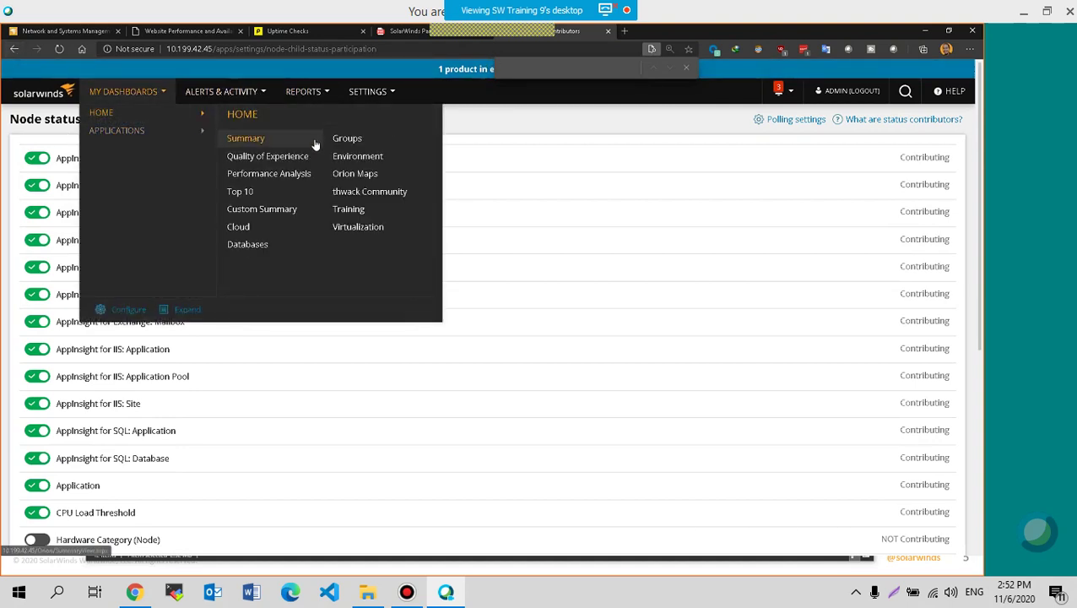
pyautogui.click(251, 174)
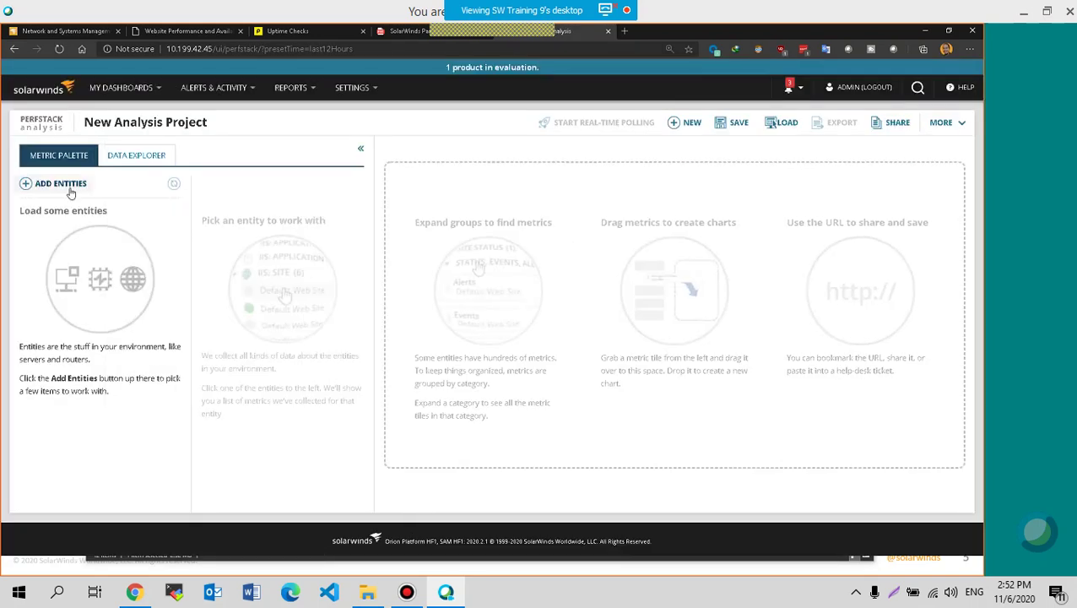
pyautogui.click(59, 184)
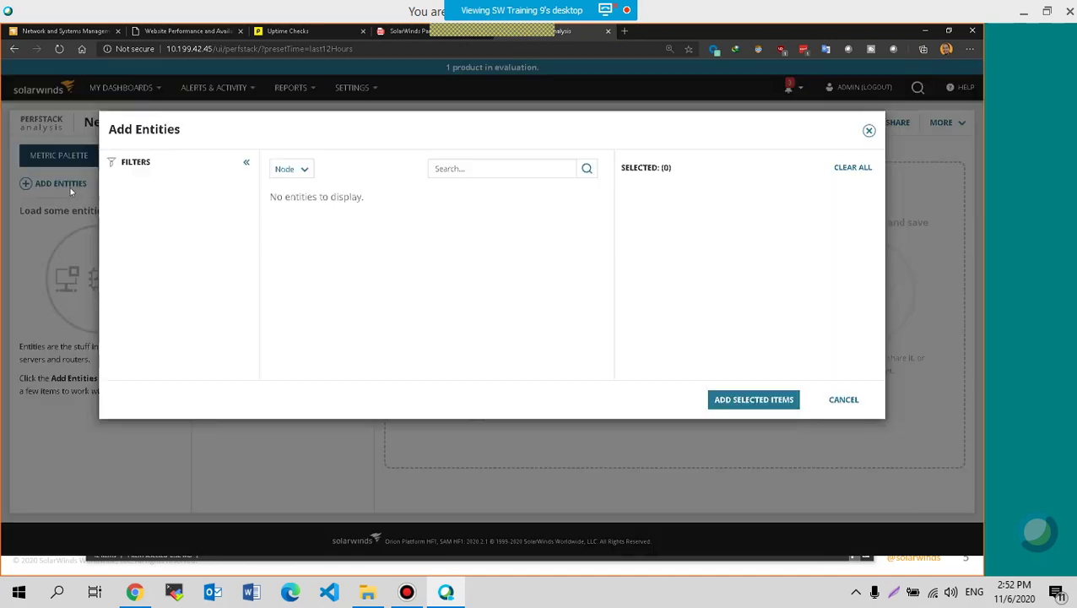
pyautogui.click(292, 169)
pyautogui.click(298, 209)
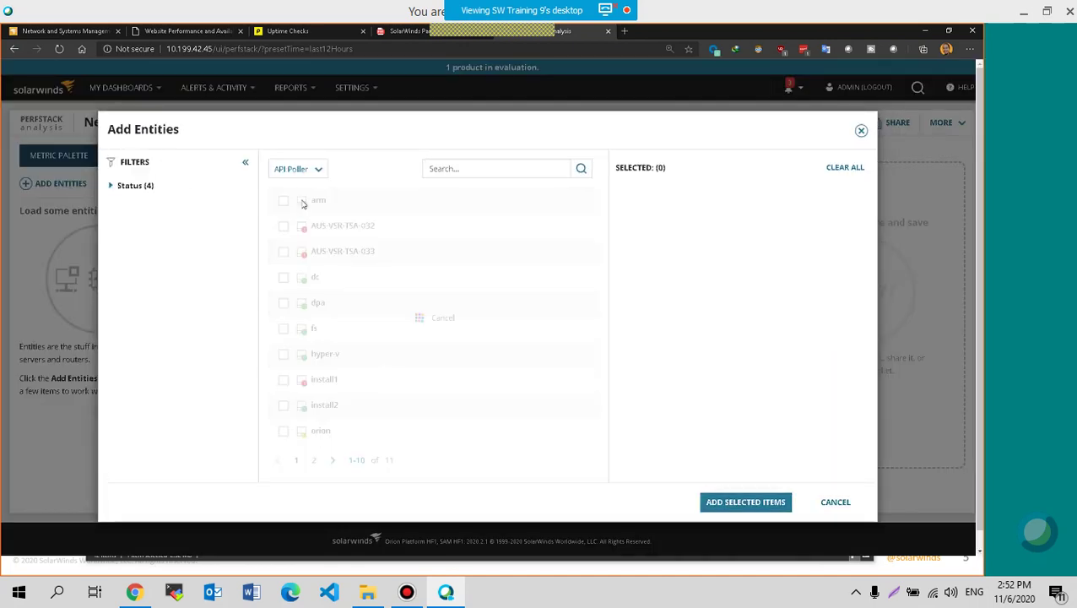
pyautogui.click(284, 200)
pyautogui.click(752, 401)
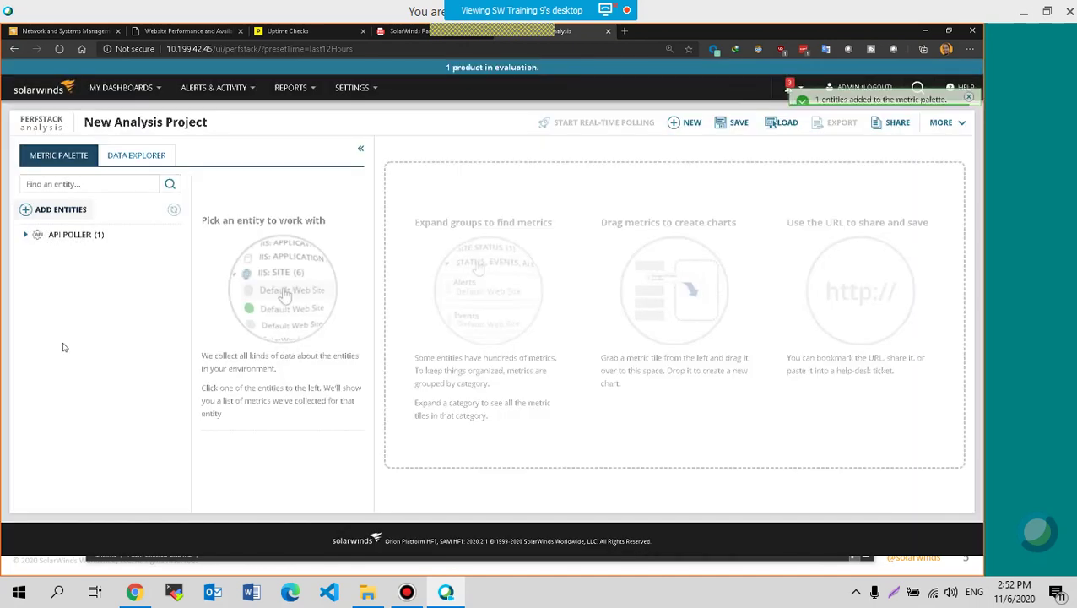
# Chart the poller's Status metric from API POLLER METRICS on the canvas
pyautogui.click(66, 210)
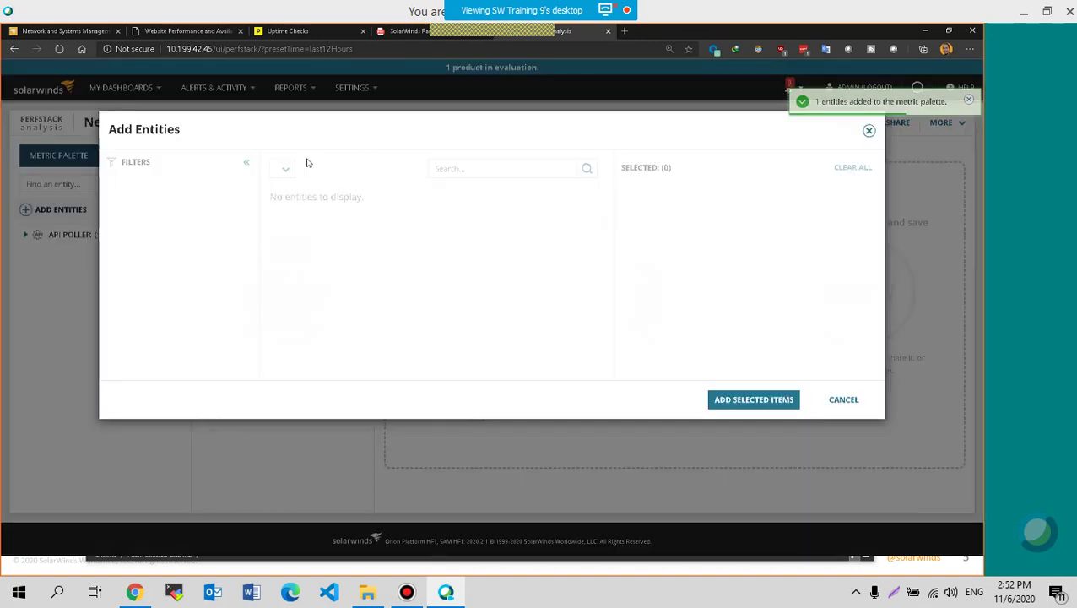
pyautogui.click(294, 168)
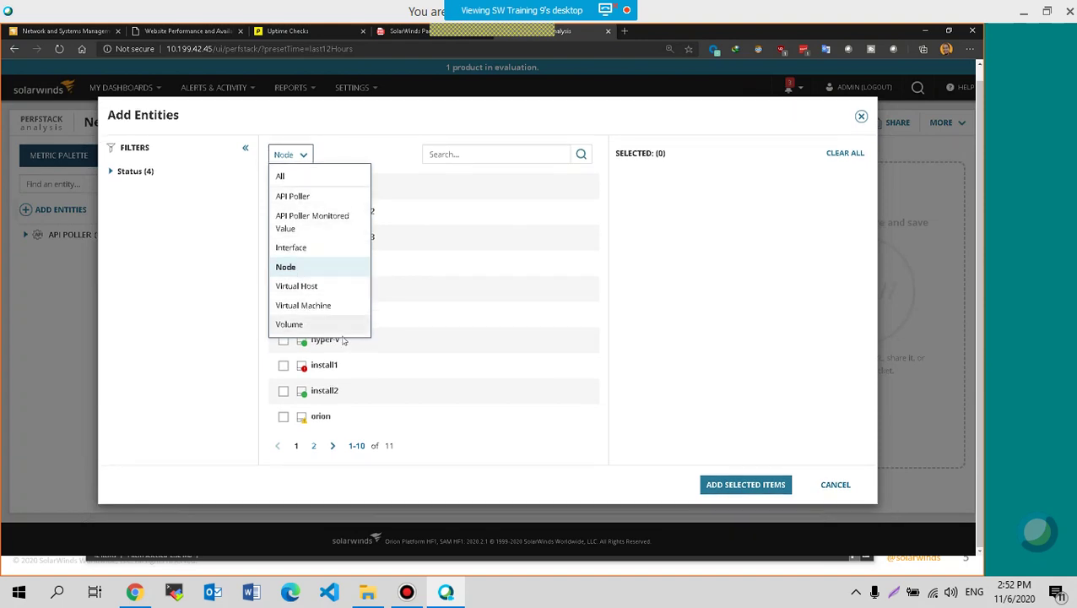
pyautogui.click(785, 395)
pyautogui.click(836, 484)
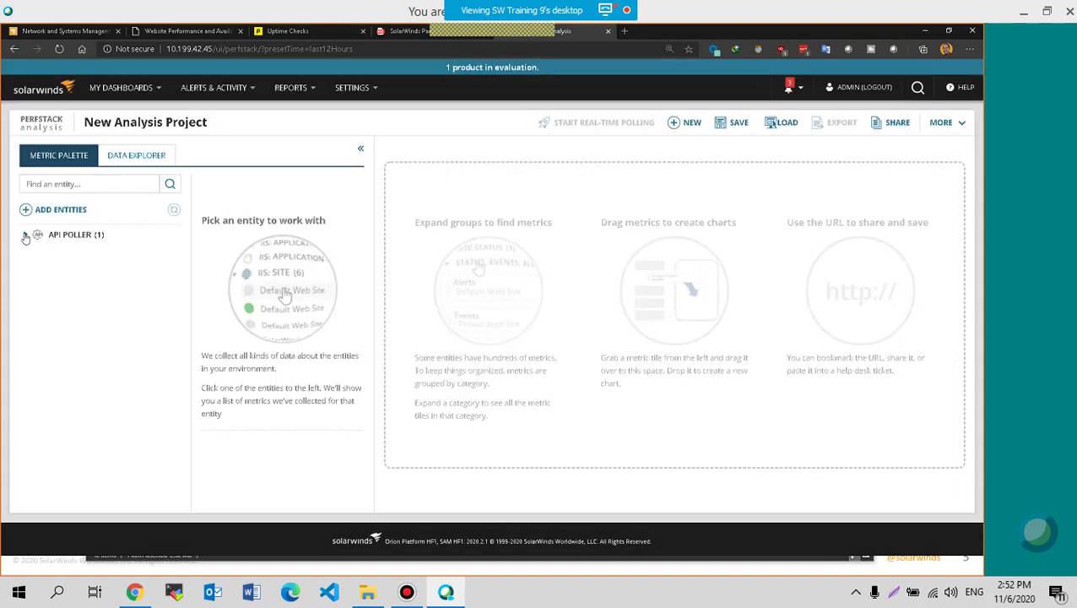
pyautogui.click(91, 254)
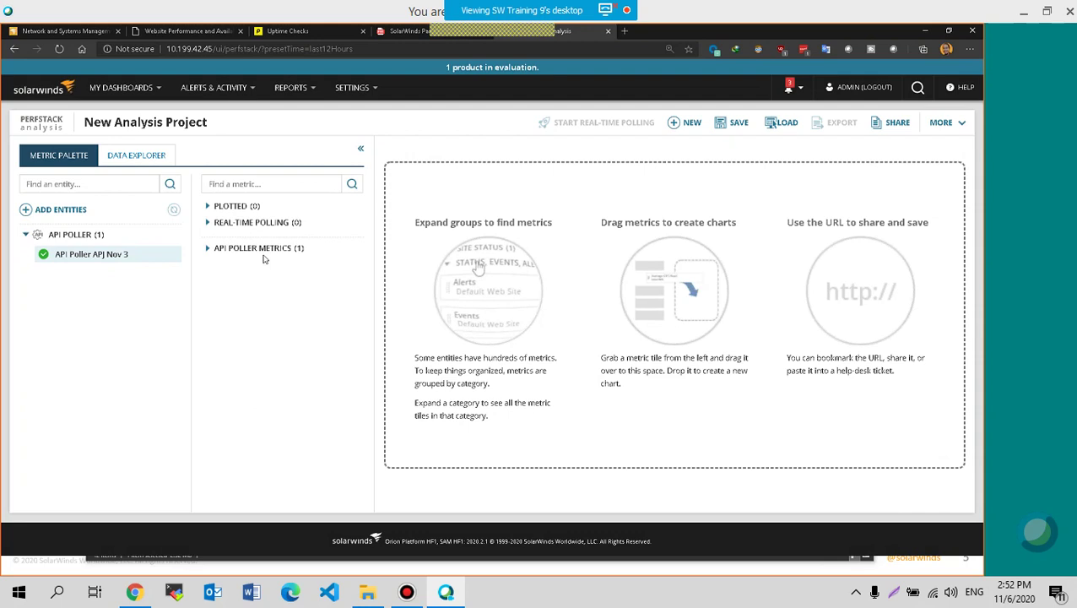
pyautogui.click(220, 248)
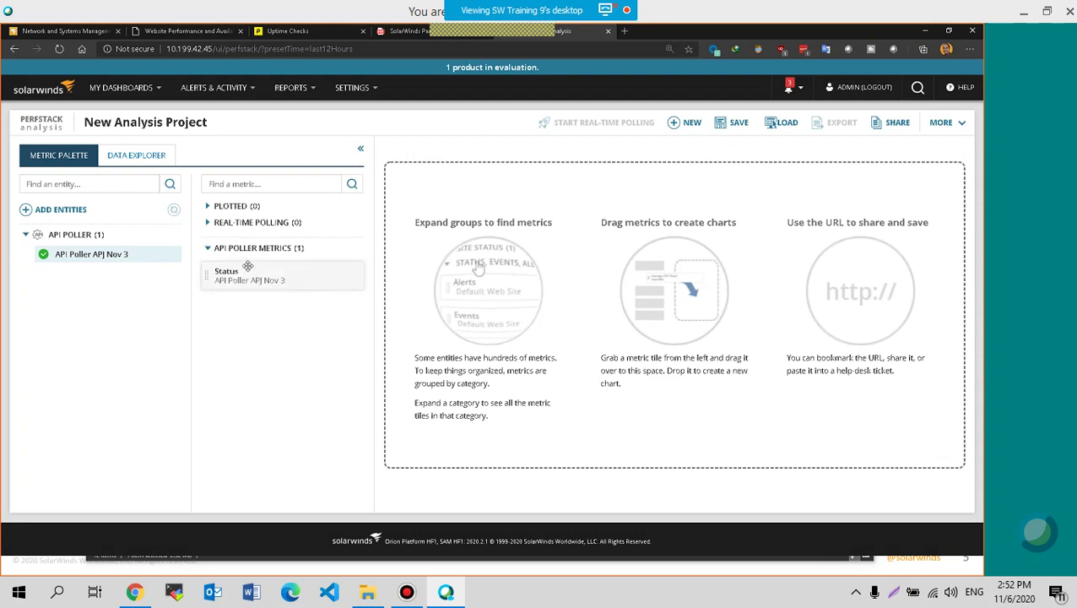
pyautogui.moveTo(253, 276); pyautogui.dragTo(630, 272)
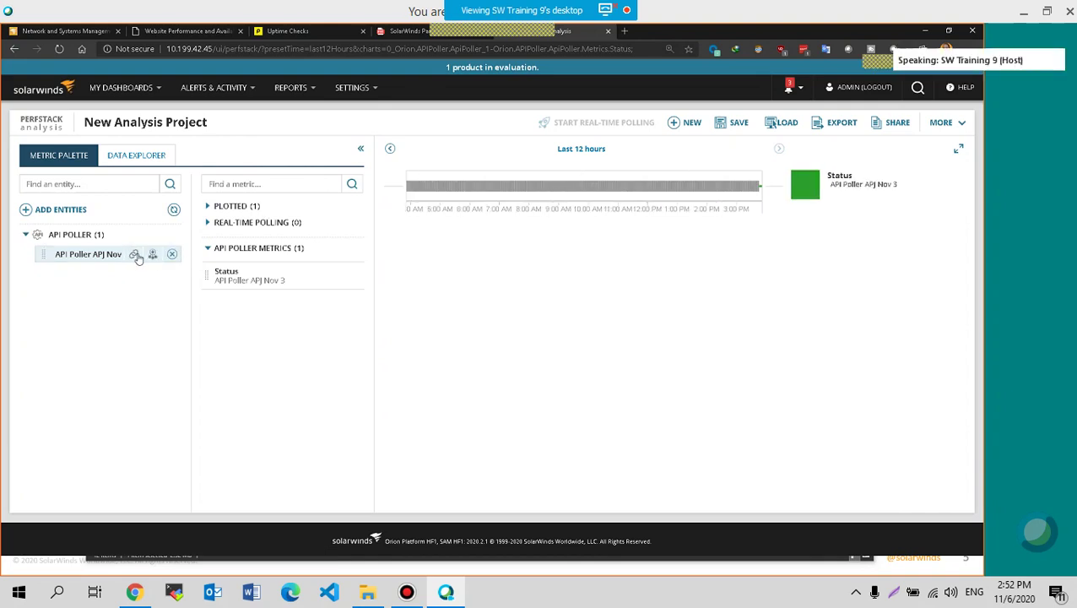
pyautogui.click(137, 255)
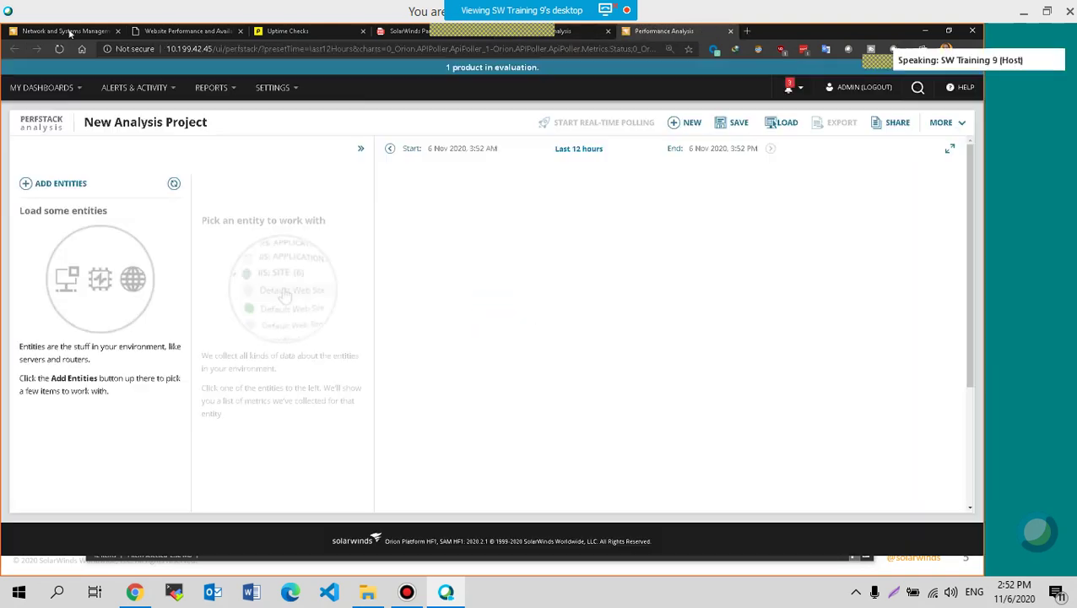
# Cycle through the open browser tabs and come back to the performance analysis
pyautogui.click(70, 31)
pyautogui.click(186, 31)
pyautogui.click(292, 31)
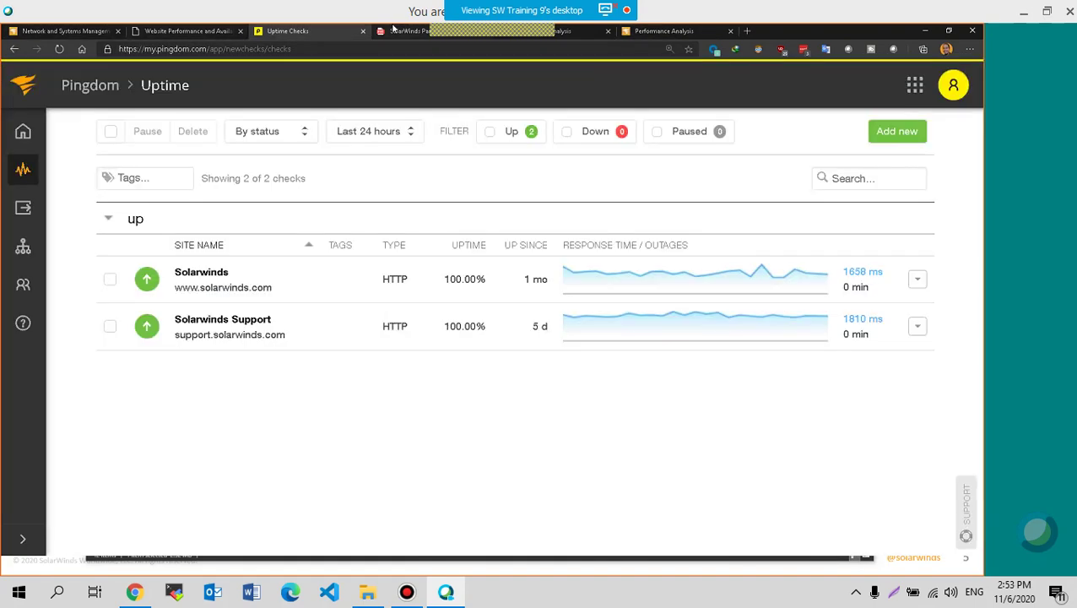
pyautogui.click(581, 31)
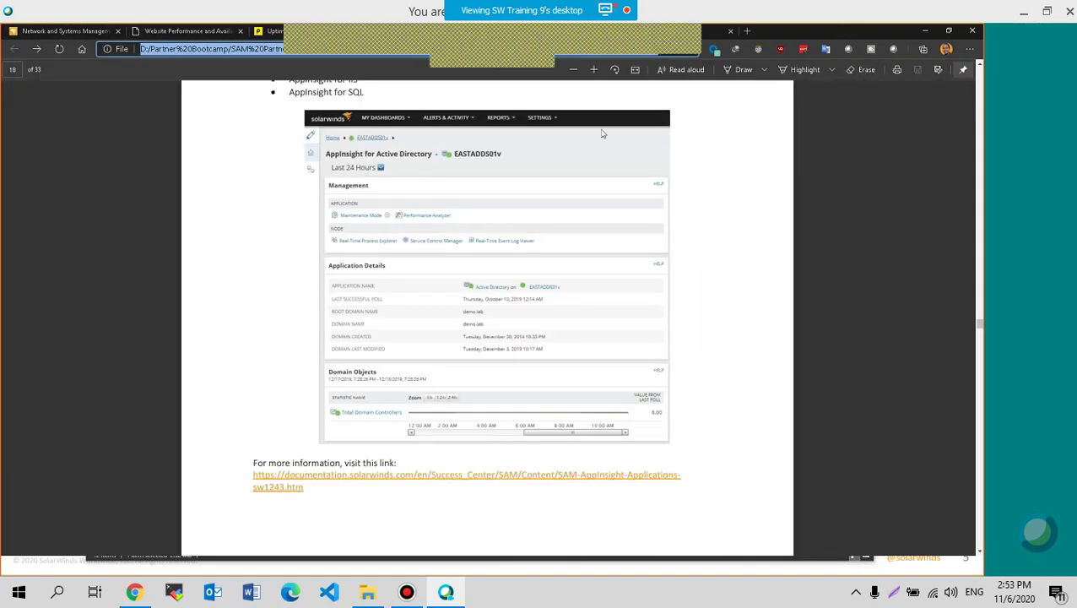
pyautogui.hotkey('ctrl', 'Tab')
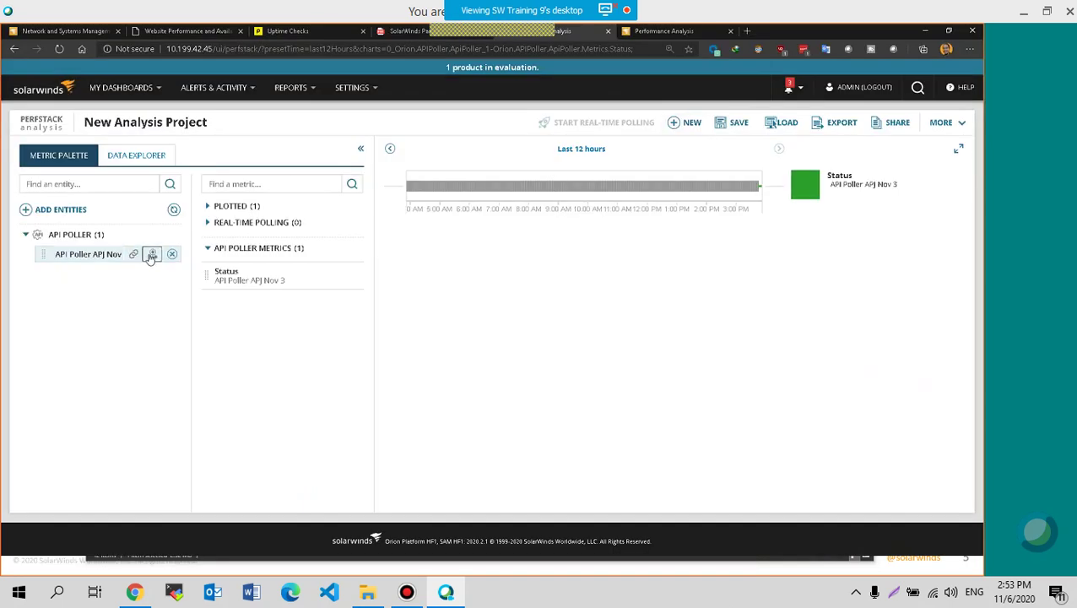
# Swap the Status chart for lastresponsetime and Solarwinds.com Status charts from API POLLER MONITORED VALUE
pyautogui.click(152, 254)
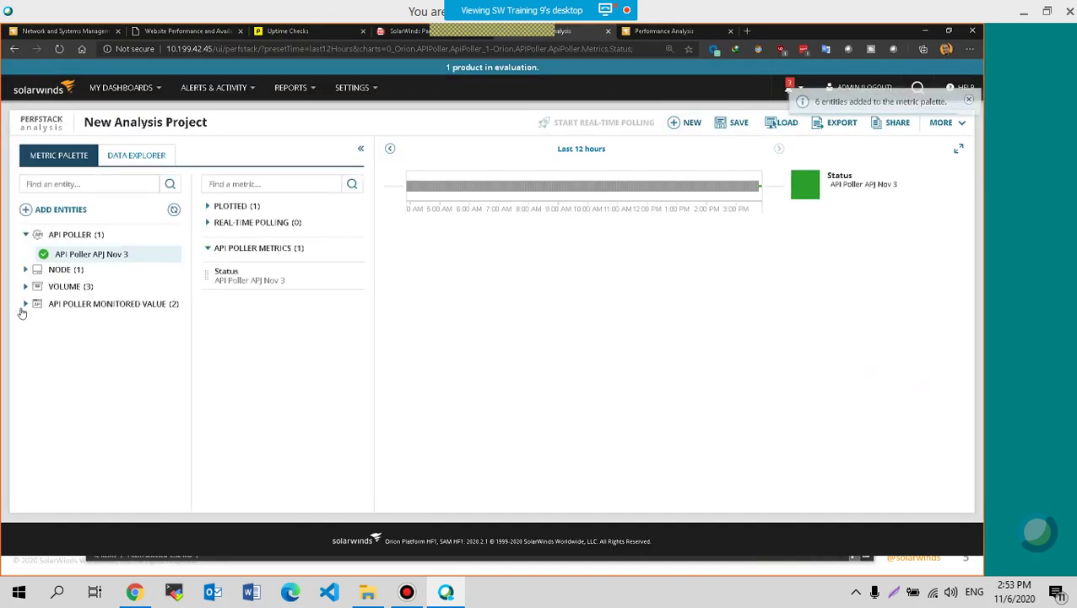
pyautogui.click(26, 304)
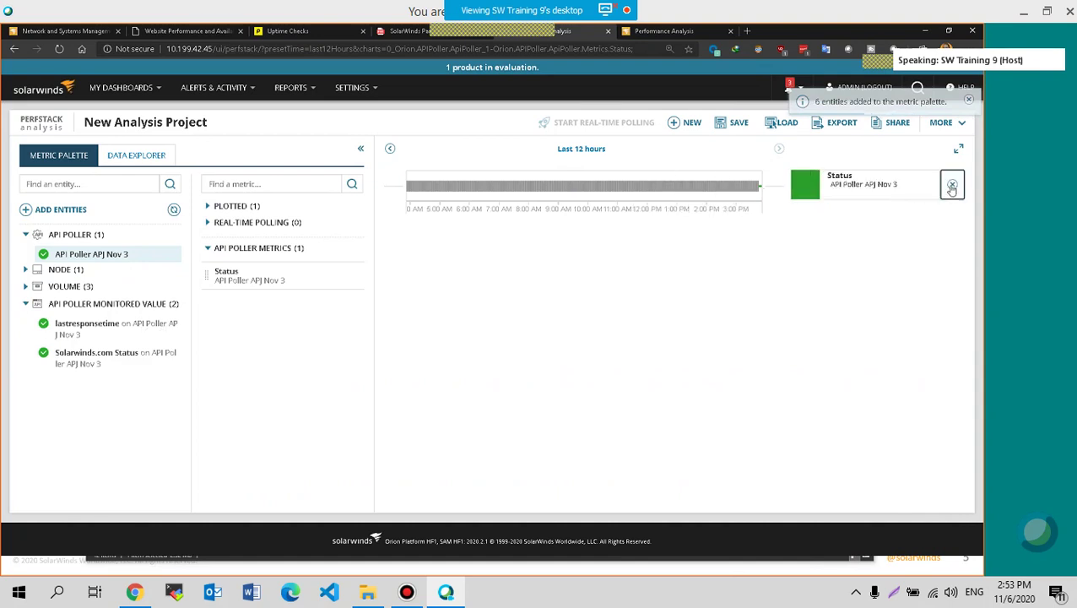
pyautogui.click(952, 184)
pyautogui.moveTo(156, 321); pyautogui.dragTo(667, 247)
pyautogui.moveTo(61, 358); pyautogui.dragTo(612, 411)
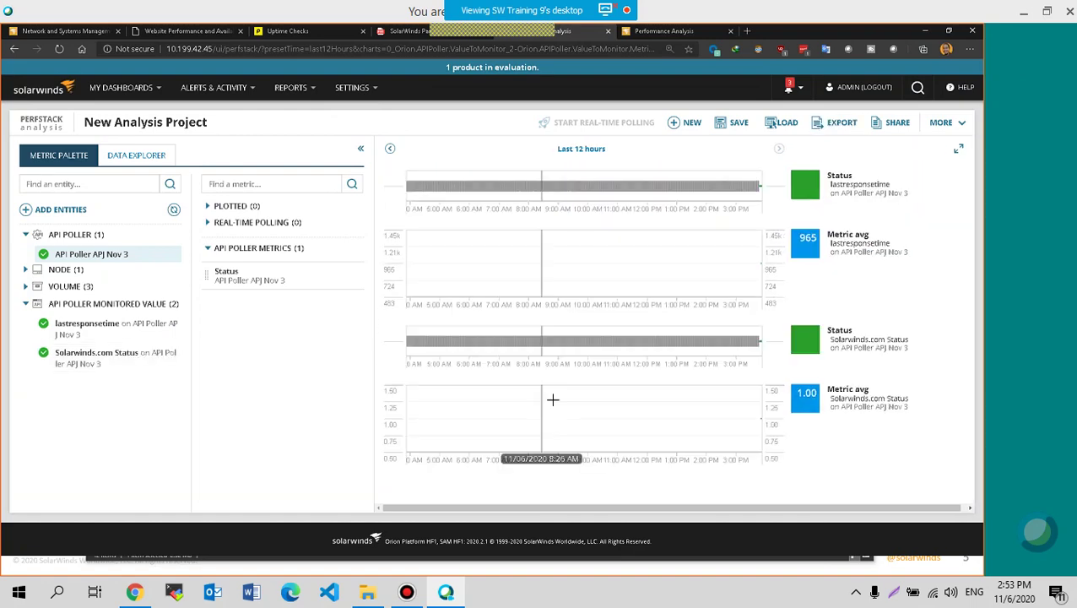
pyautogui.click(952, 185)
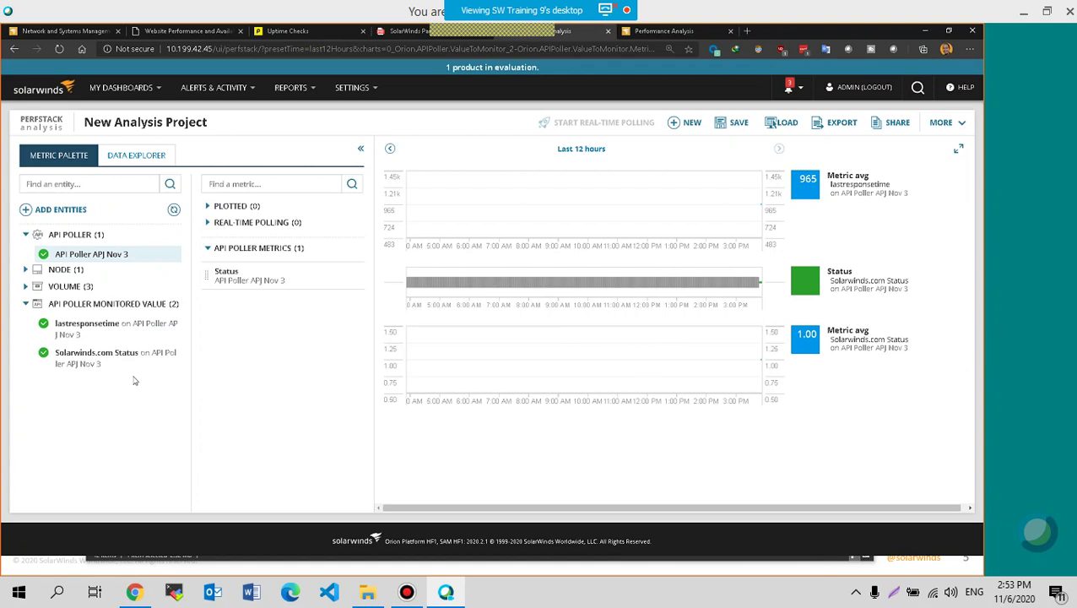
# Cancel closing the analysis tab and return to the PerfStack browser window
pyautogui.click(607, 35)
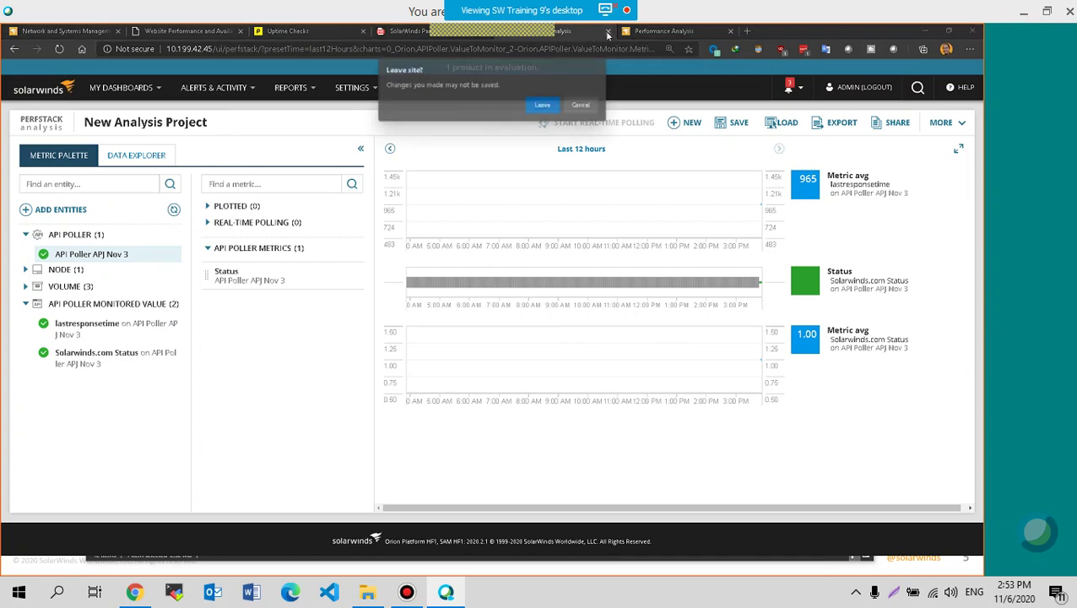
pyautogui.click(574, 106)
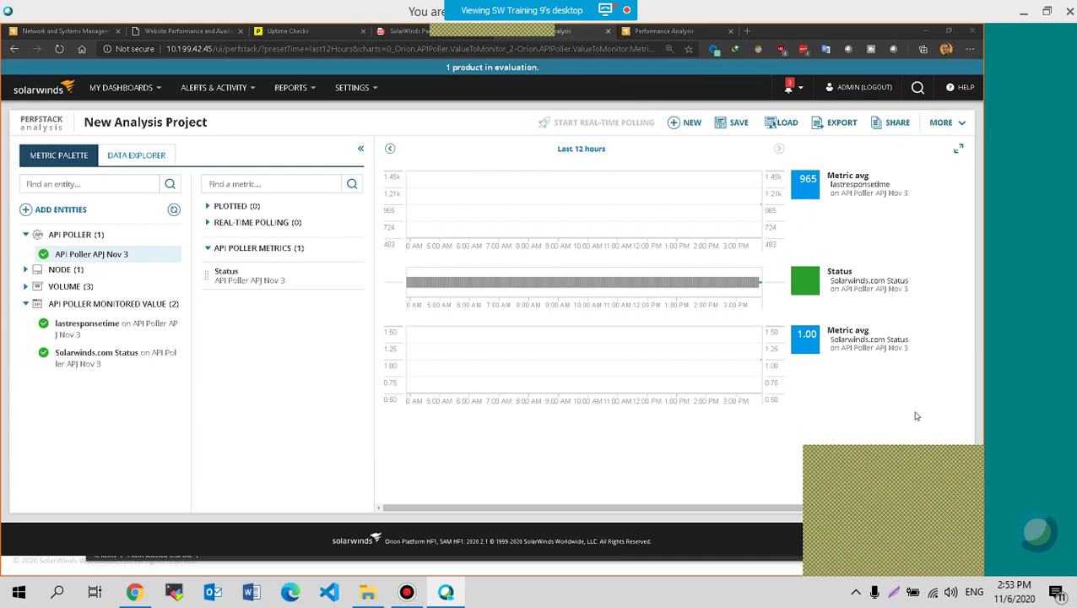
pyautogui.press('super')
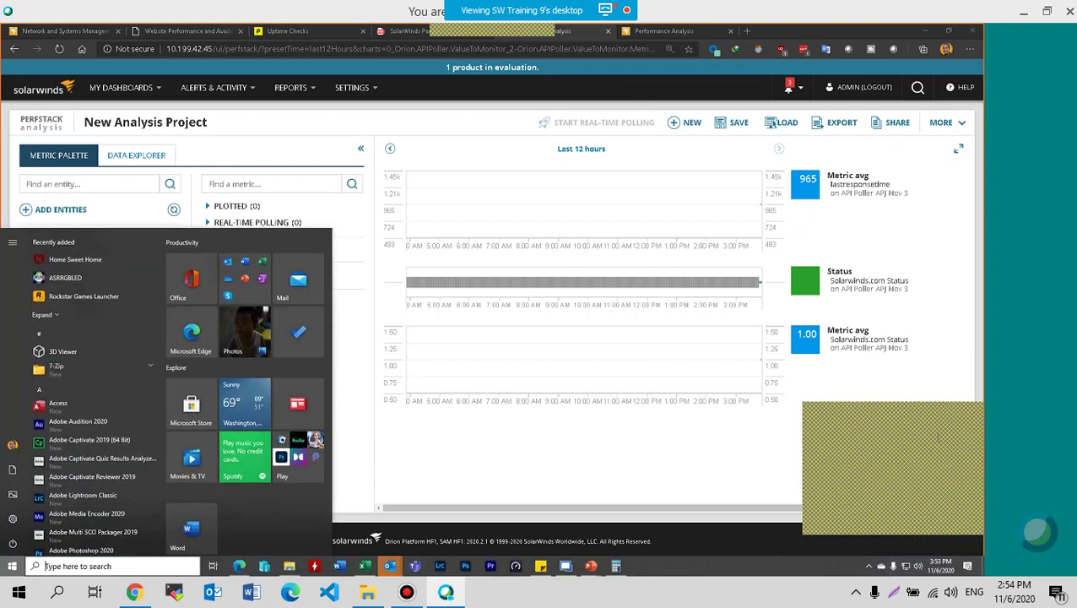
pyautogui.press('Escape')
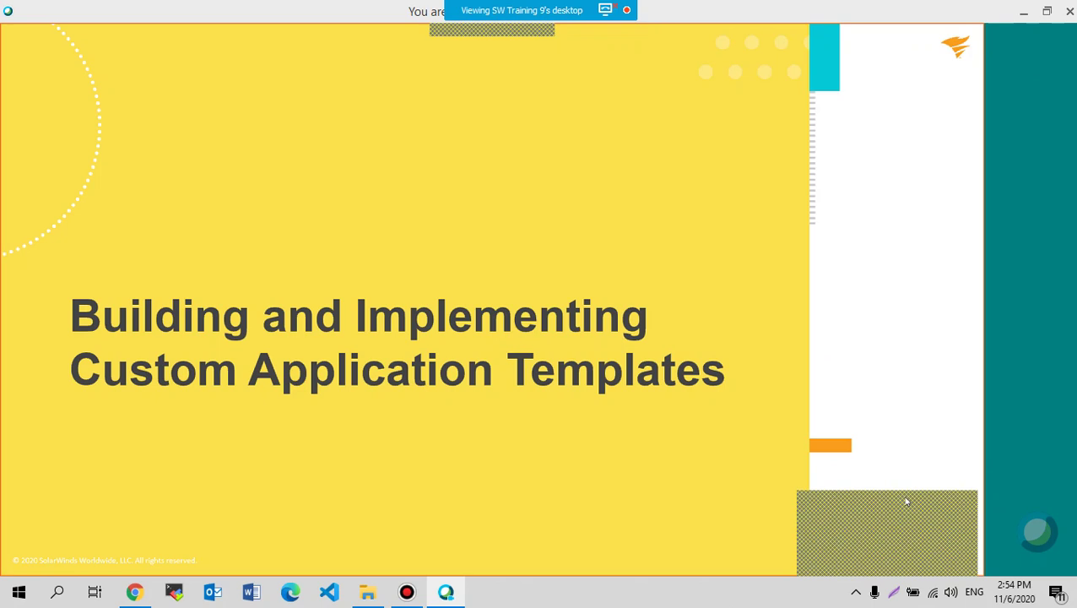
pyautogui.press('super')
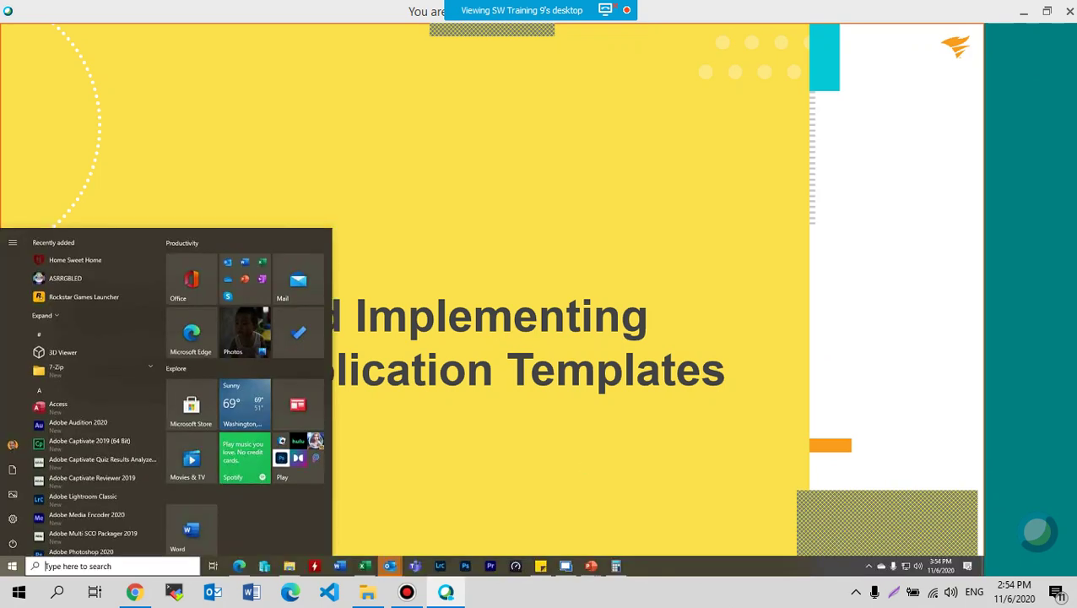
pyautogui.click(267, 566)
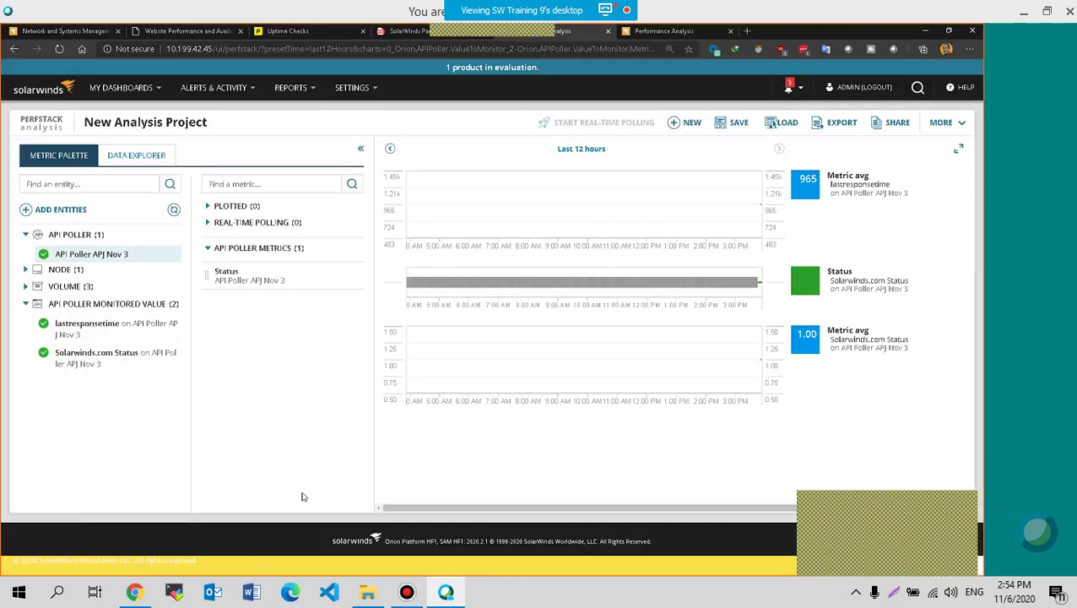
# Navigate to online-stopwatch.com from the address bar, confirming leaving the unsaved analysis page
pyautogui.click(672, 49)
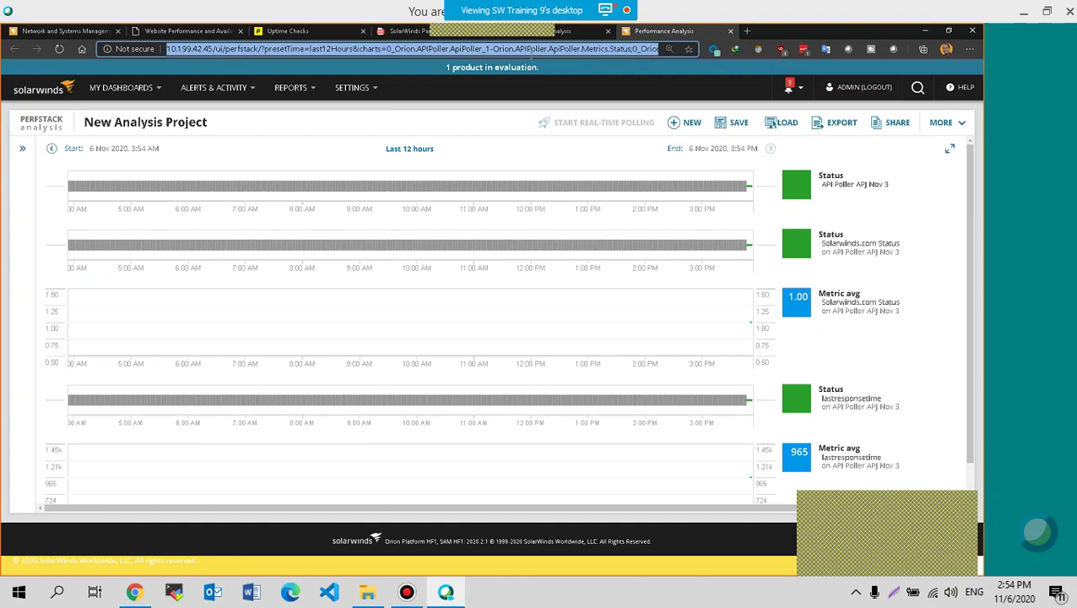
pyautogui.write('onlin')
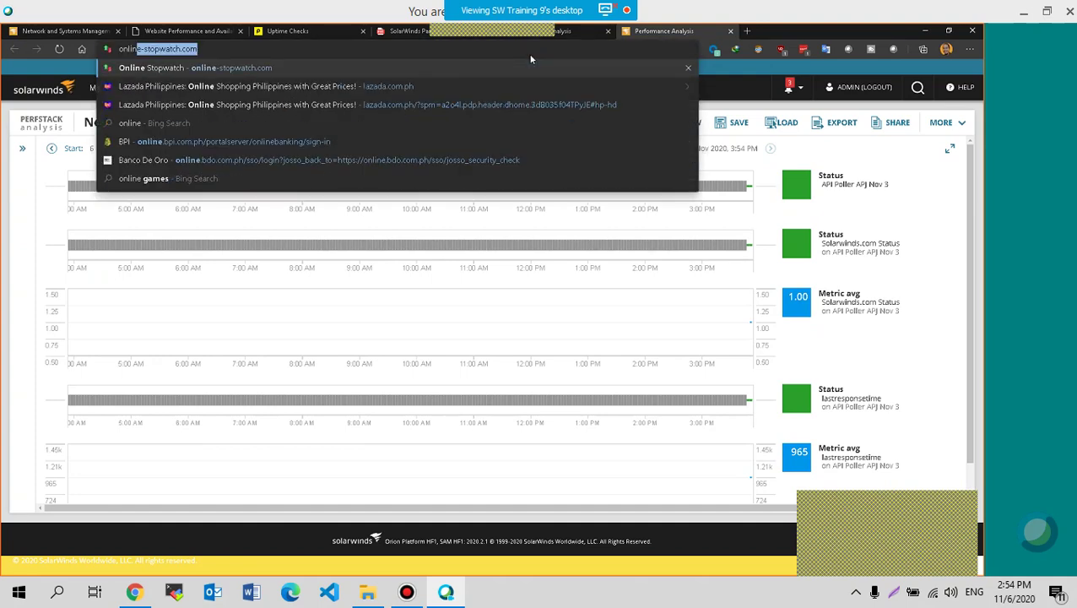
pyautogui.write('e-stopwatch.com')
pyautogui.press('Return')
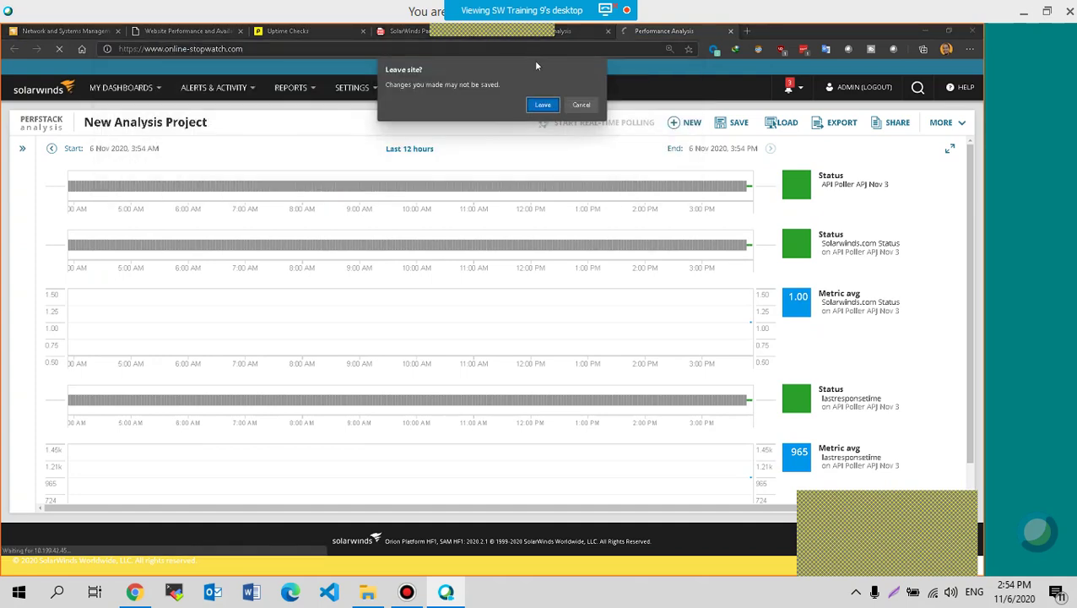
pyautogui.click(553, 106)
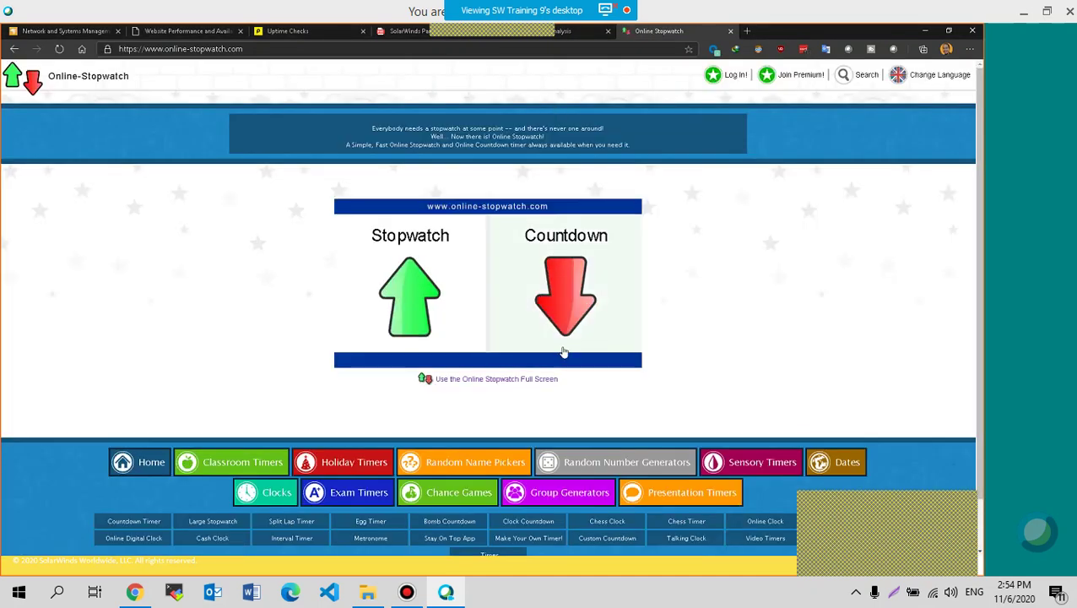
# Set a 00:03:00 countdown on the full-screen timer, start it, and switch to Super Fullscreen
pyautogui.click(542, 379)
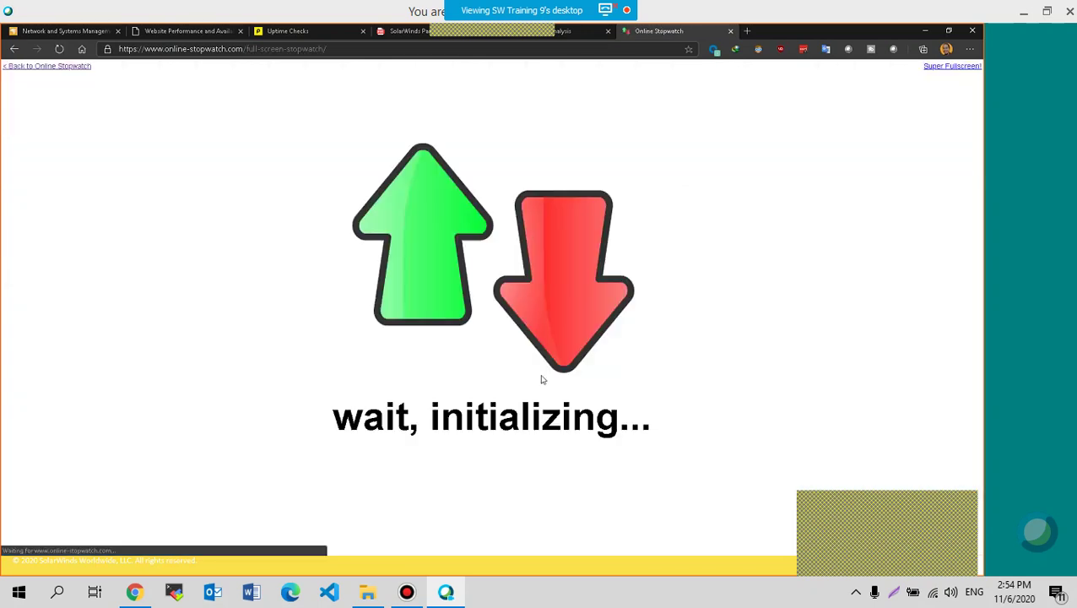
pyautogui.click(741, 350)
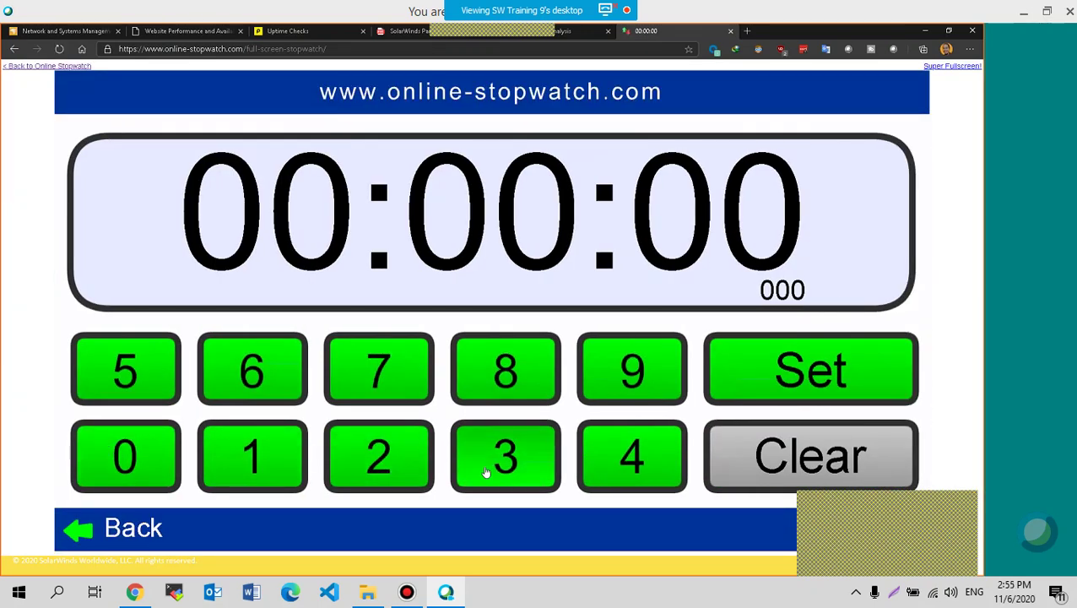
pyautogui.click(486, 472)
pyautogui.doubleClick(125, 463)
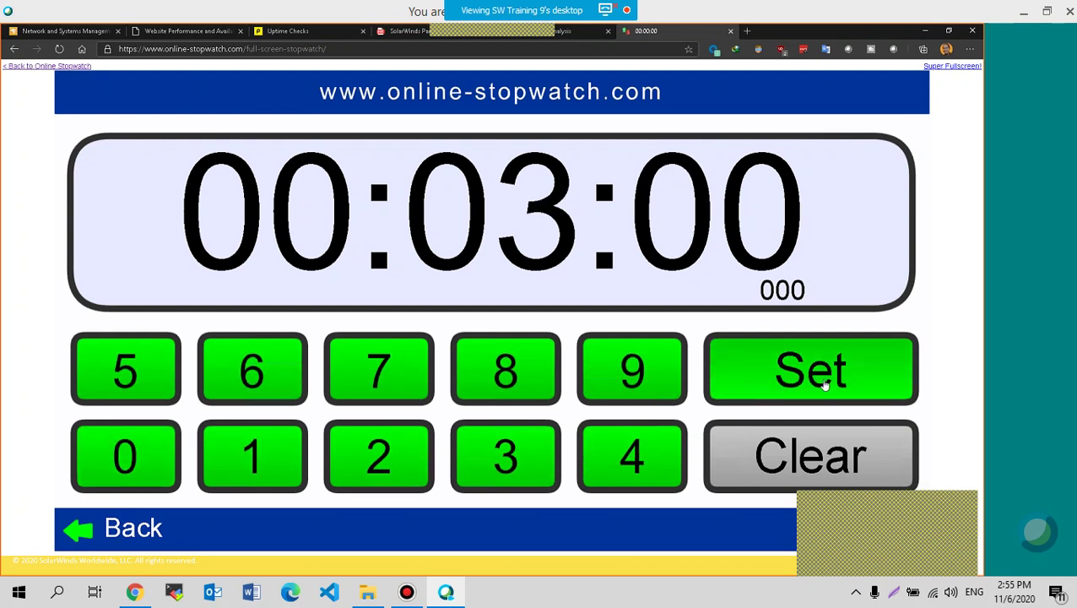
pyautogui.click(825, 385)
pyautogui.click(293, 453)
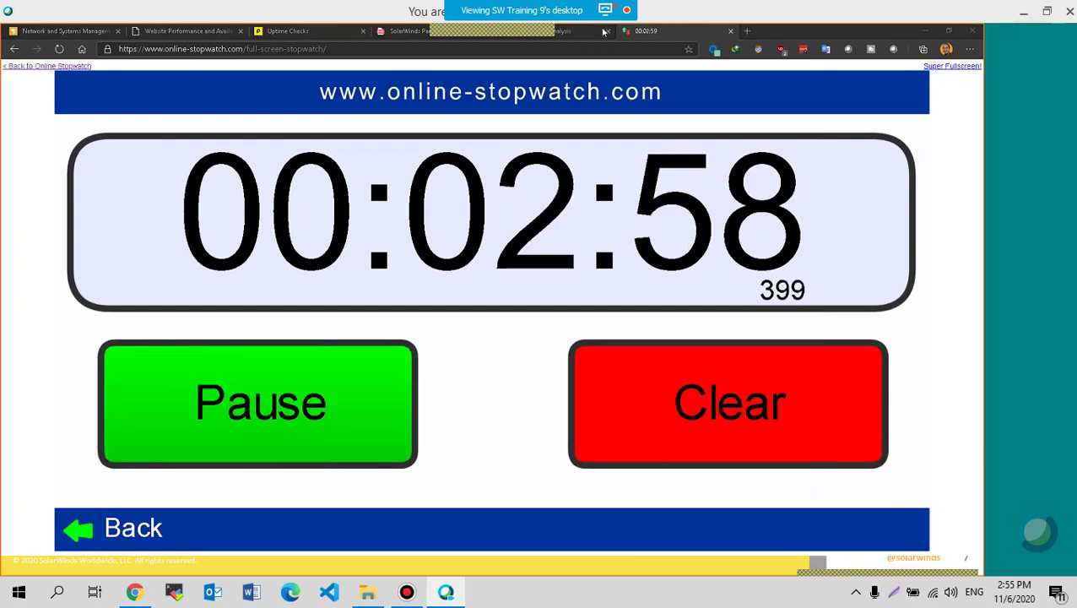
pyautogui.click(938, 72)
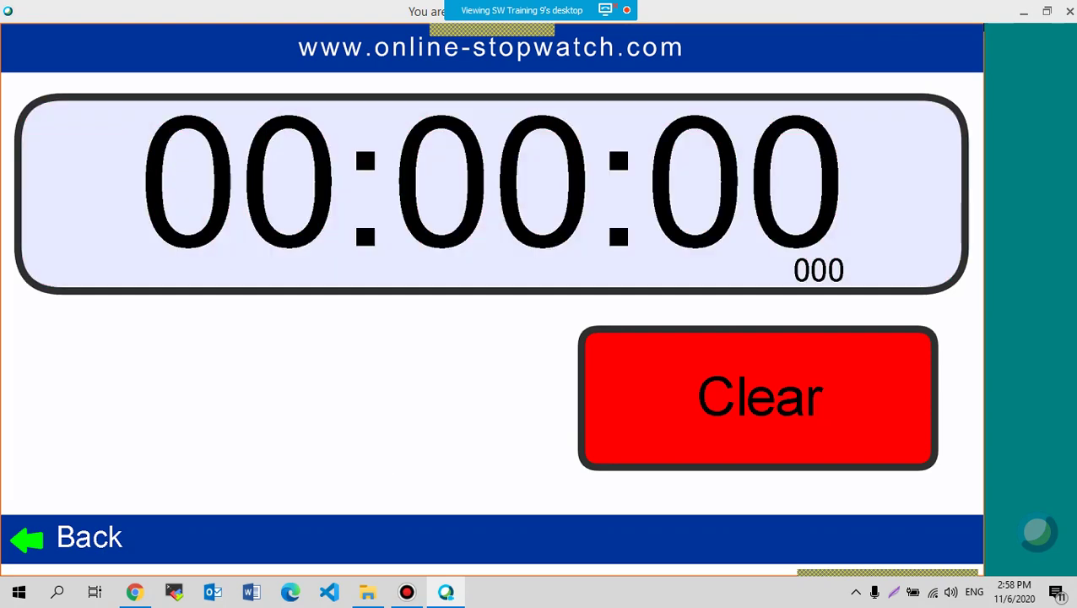
# Clear the finished countdown, reopen Countdown, exit full screen, and close the stopwatch tab
pyautogui.click(633, 392)
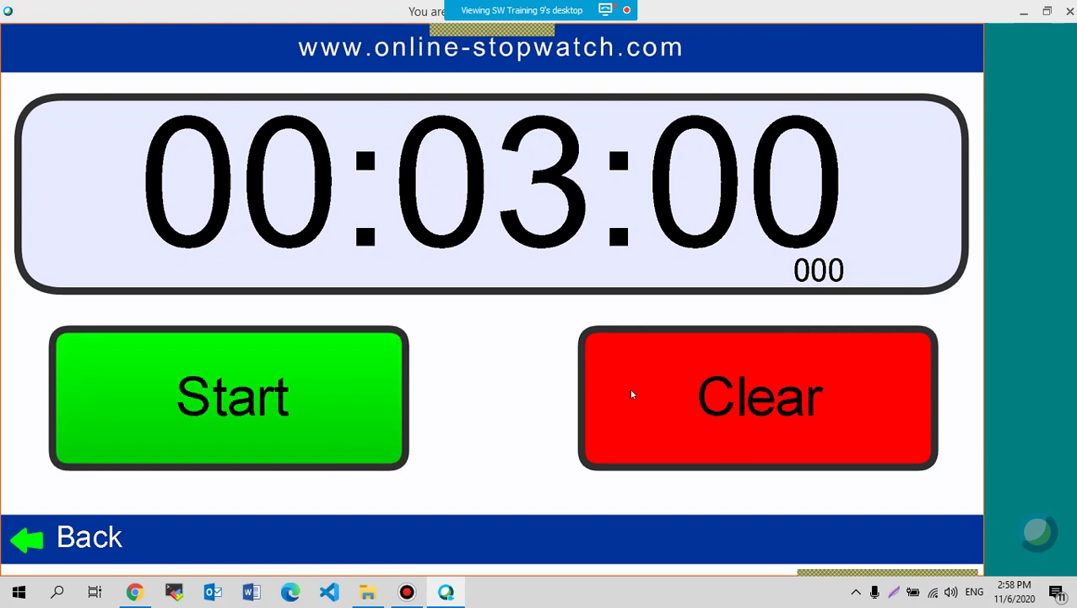
pyautogui.click(89, 537)
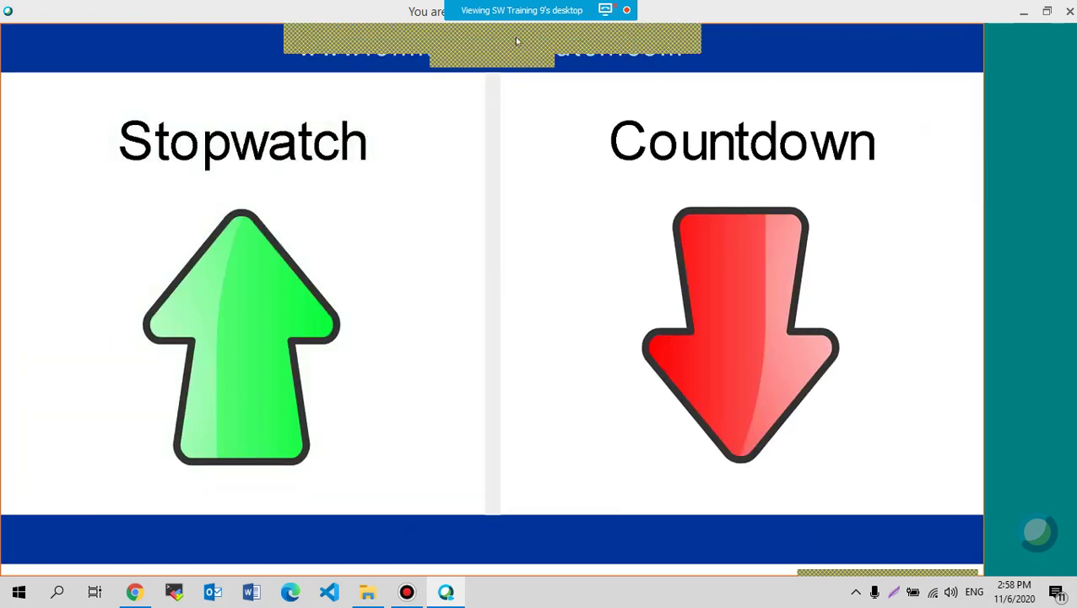
pyautogui.click(718, 99)
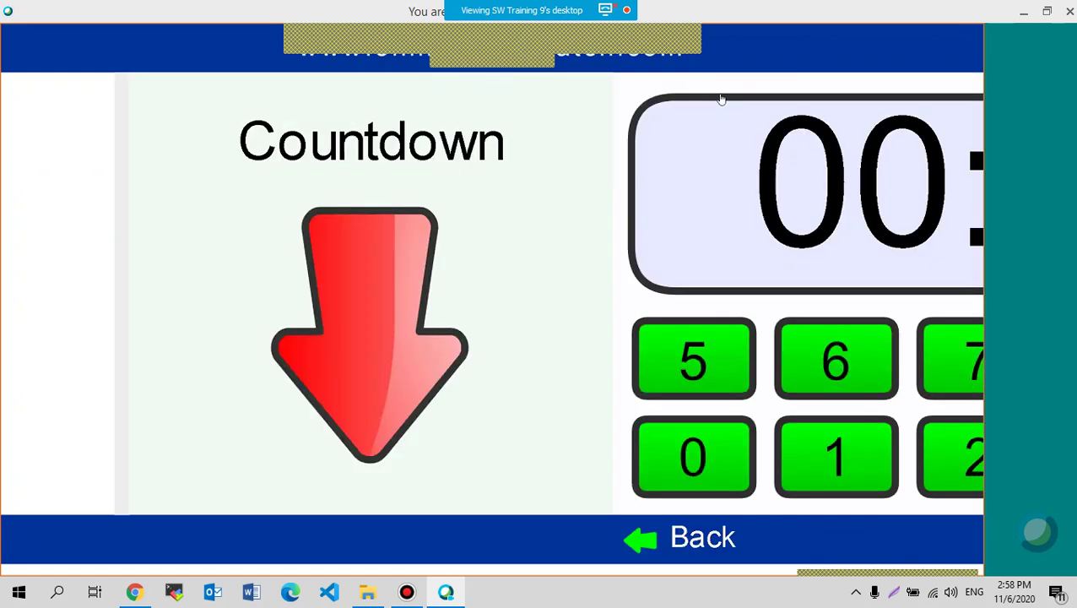
pyautogui.press('F11')
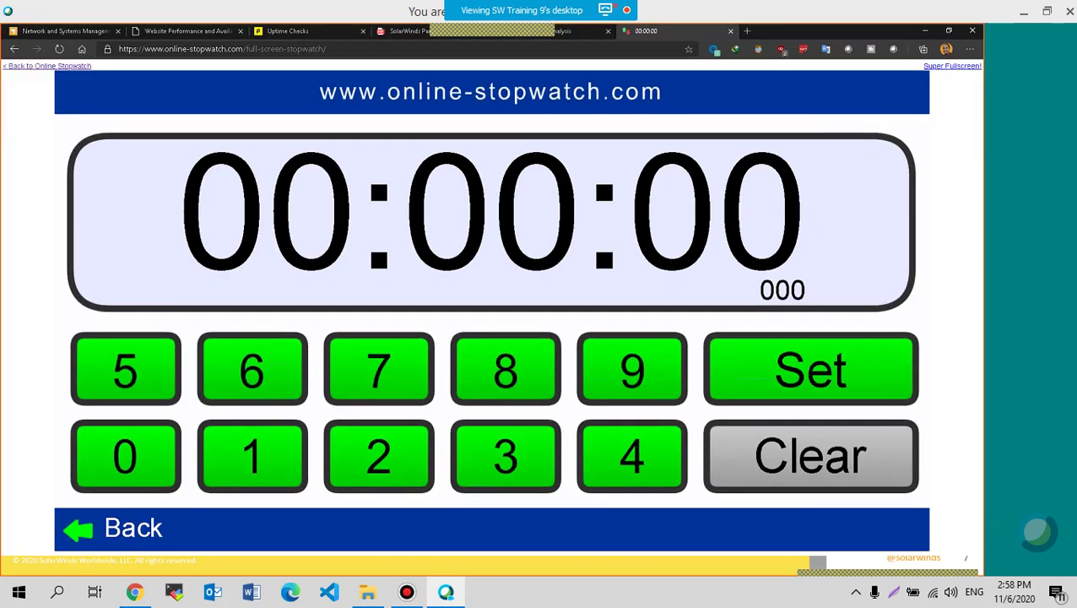
pyautogui.click(732, 32)
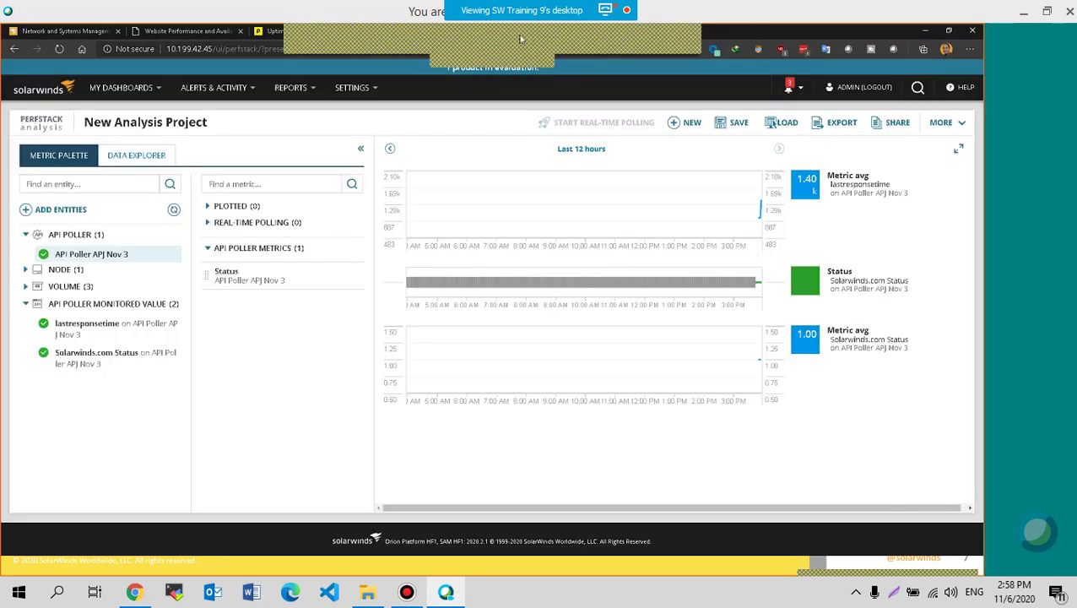
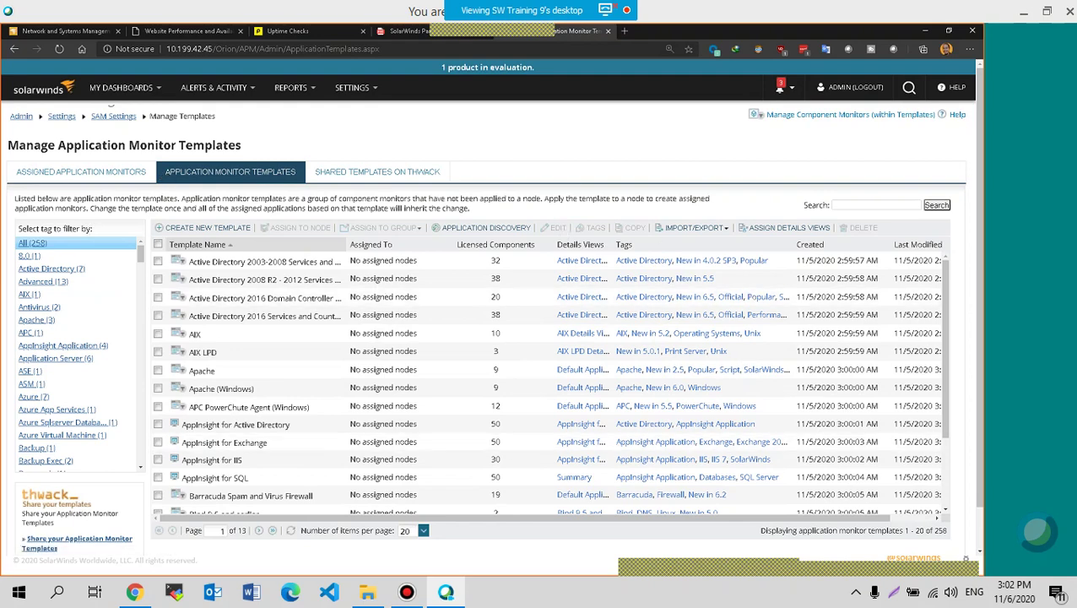
# Glance at the thwack shared templates, then go to All Settings > Product Specific Settings > SAM Settings
pyautogui.click(433, 173)
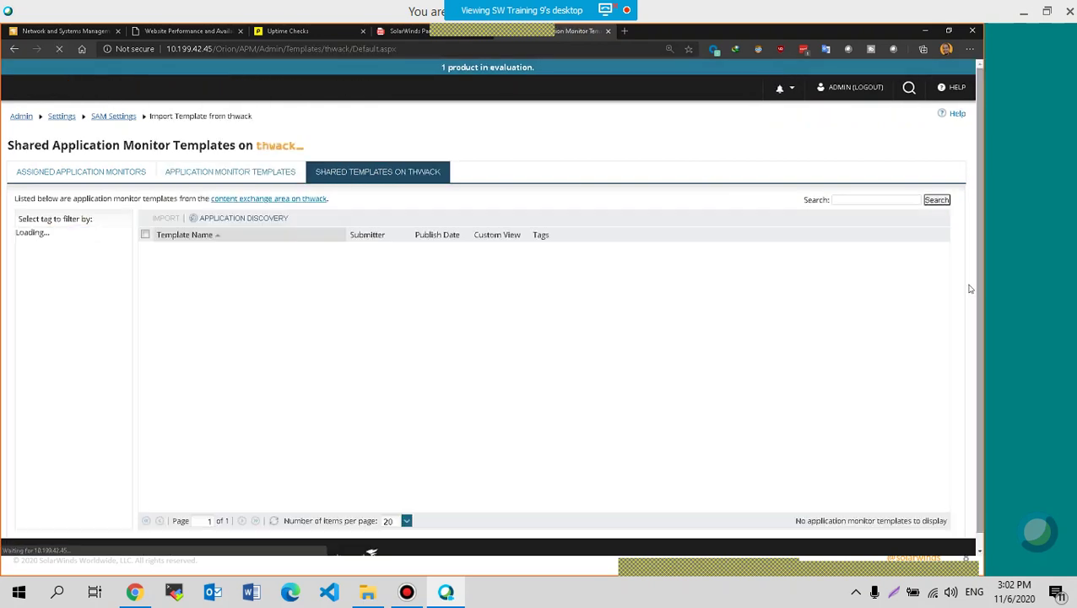
pyautogui.click(252, 172)
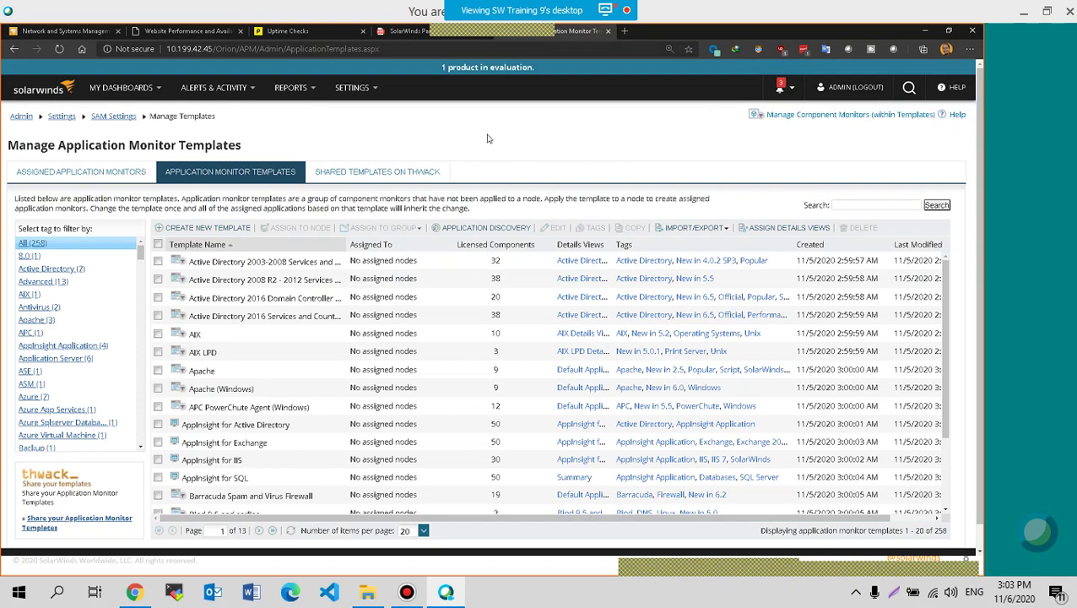
pyautogui.moveTo(352, 88)
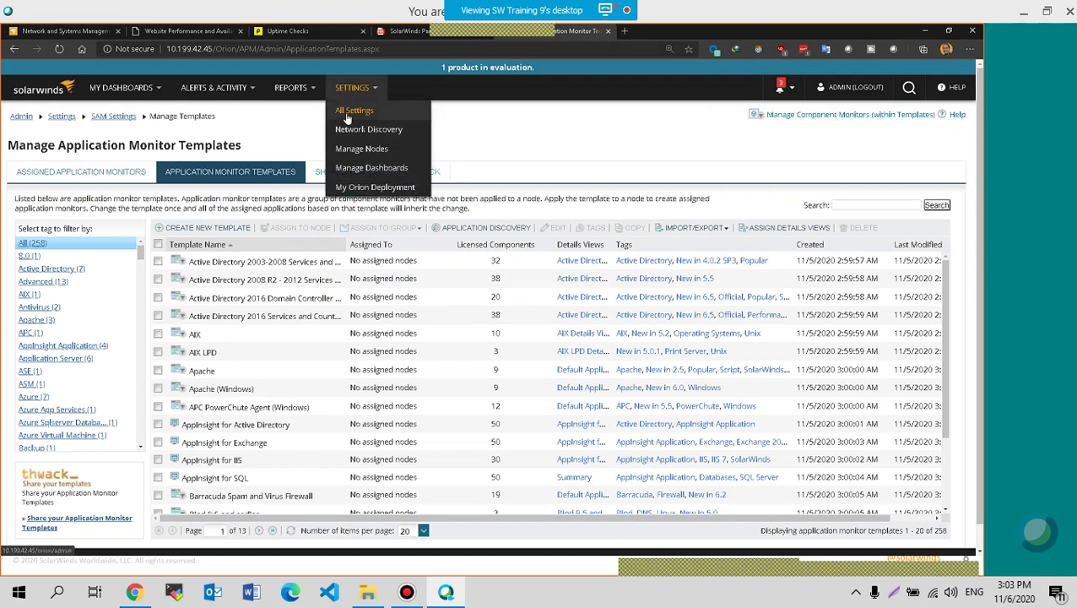
pyautogui.click(353, 111)
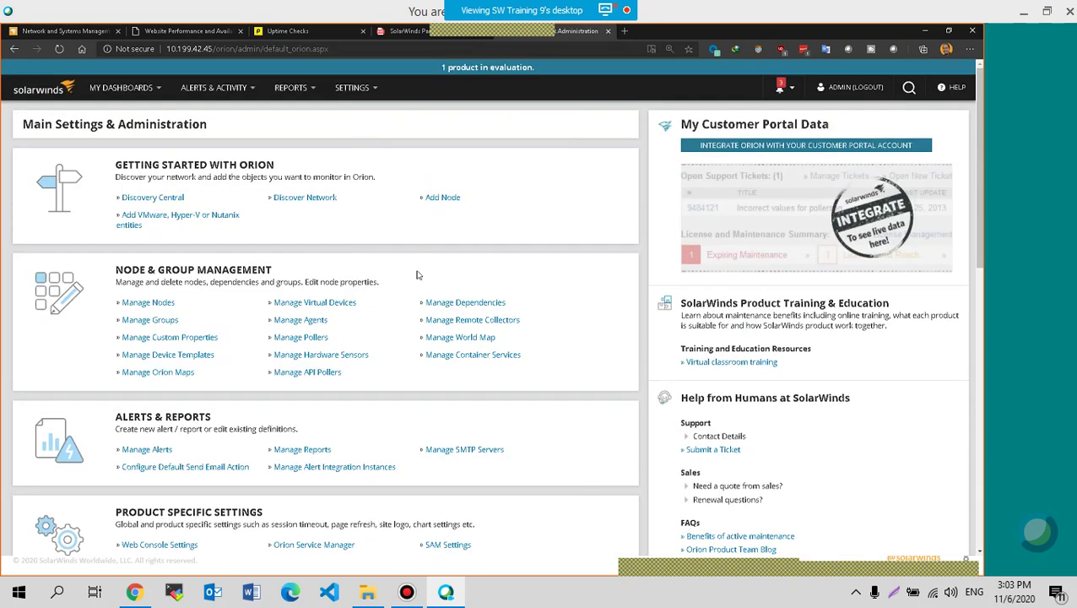
pyautogui.scroll(-4, 416, 275)
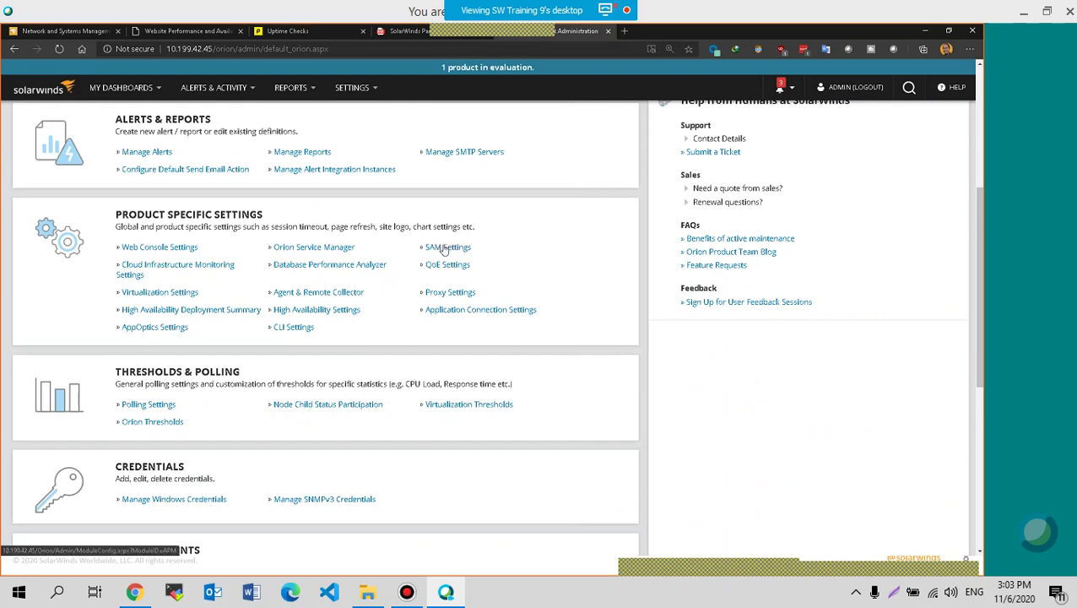
pyautogui.click(445, 248)
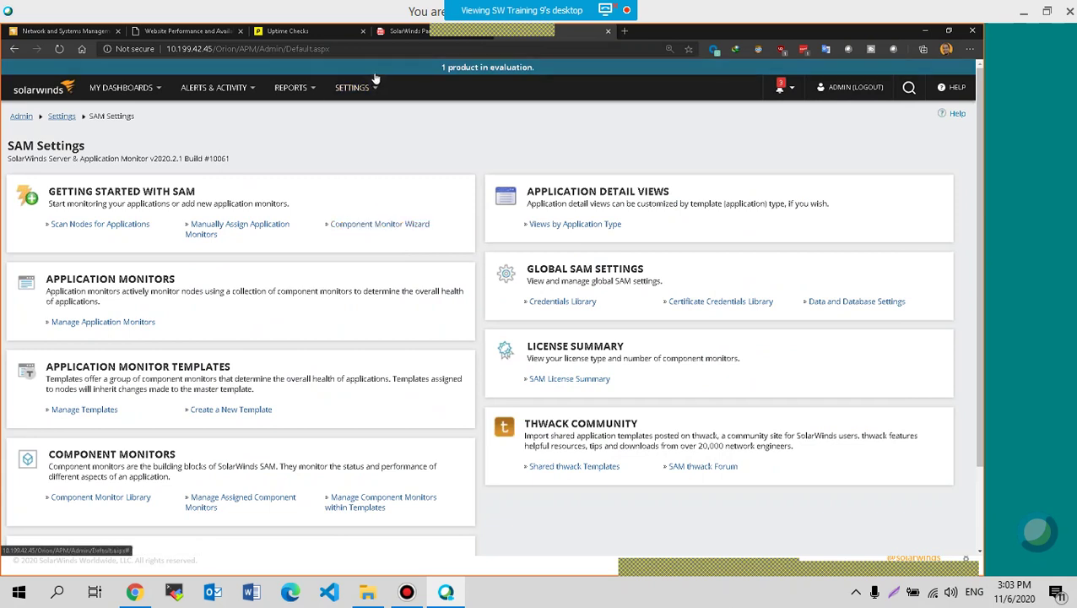
pyautogui.moveTo(354, 88)
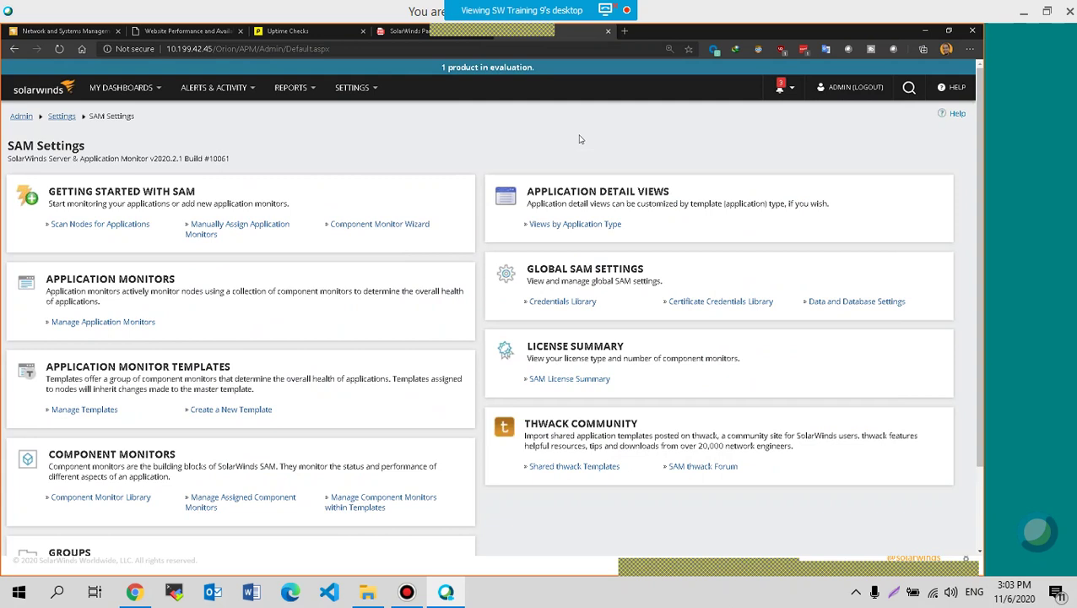
# Start the Component Monitor Wizard with Windows Service Monitor as the monitor type
pyautogui.click(408, 226)
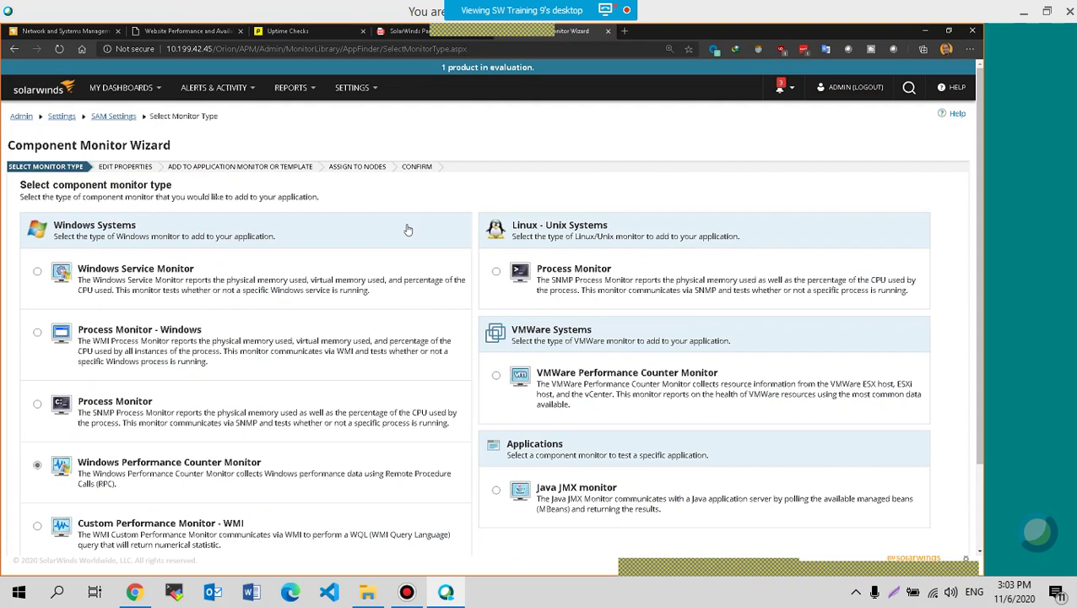
pyautogui.scroll(-2, 152, 213)
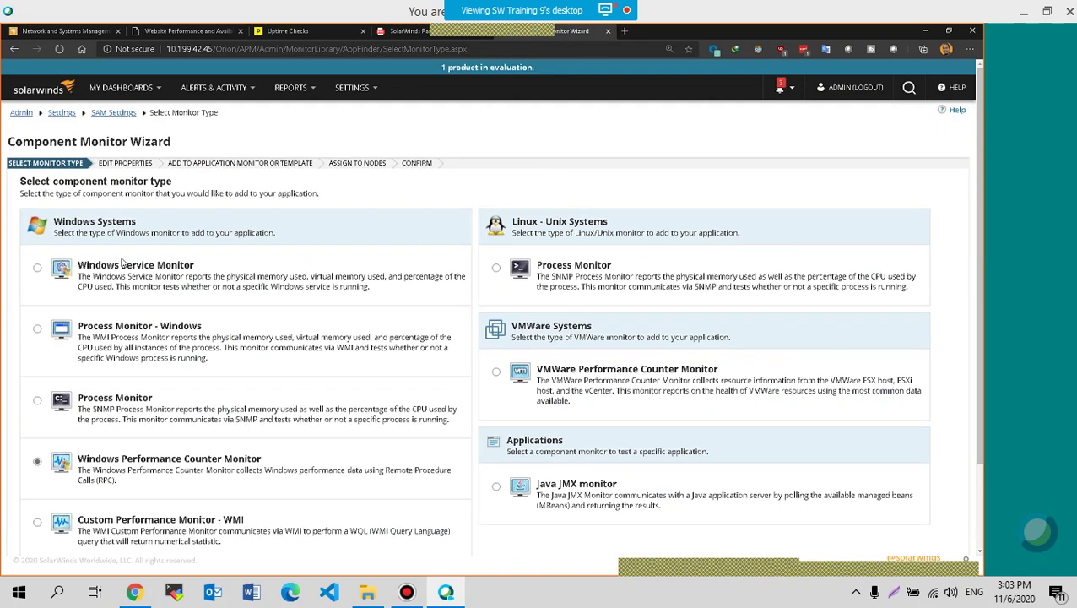
pyautogui.scroll(2, 145, 212)
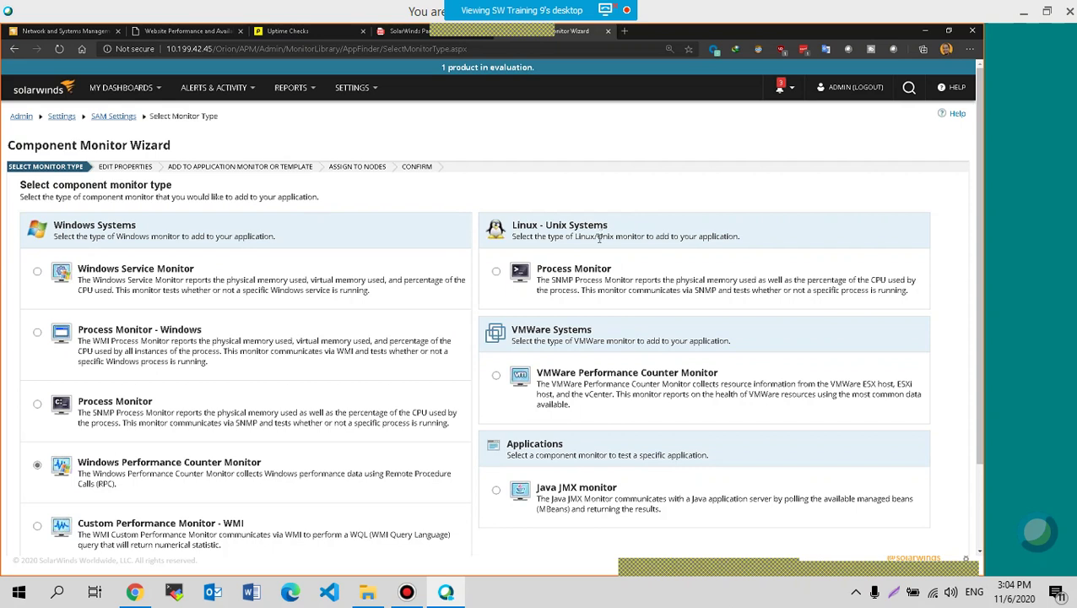
pyautogui.click(37, 271)
pyautogui.scroll(-3, 355, 343)
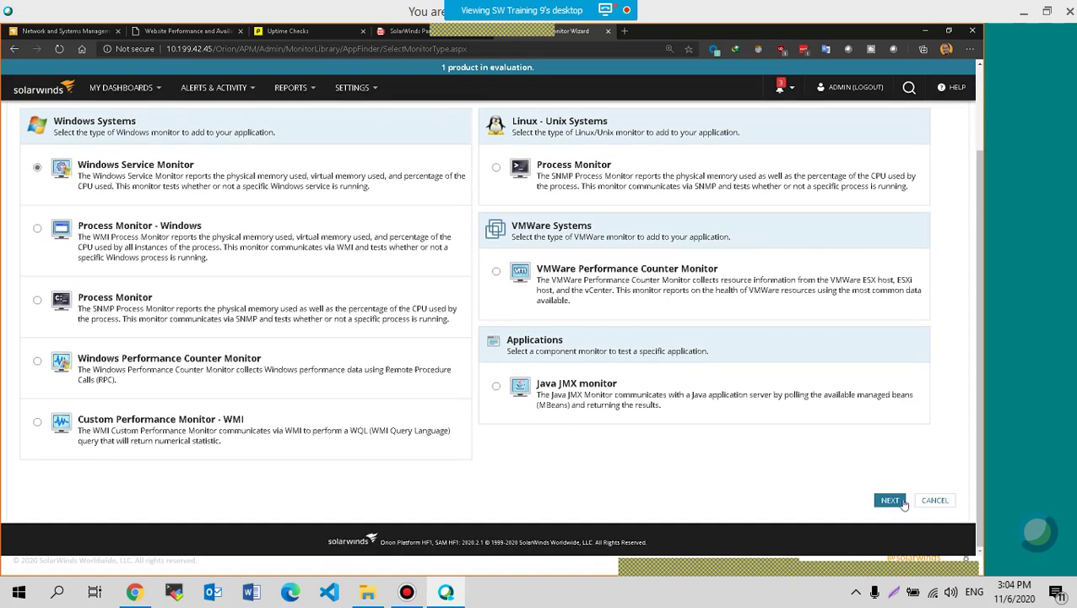
pyautogui.click(891, 500)
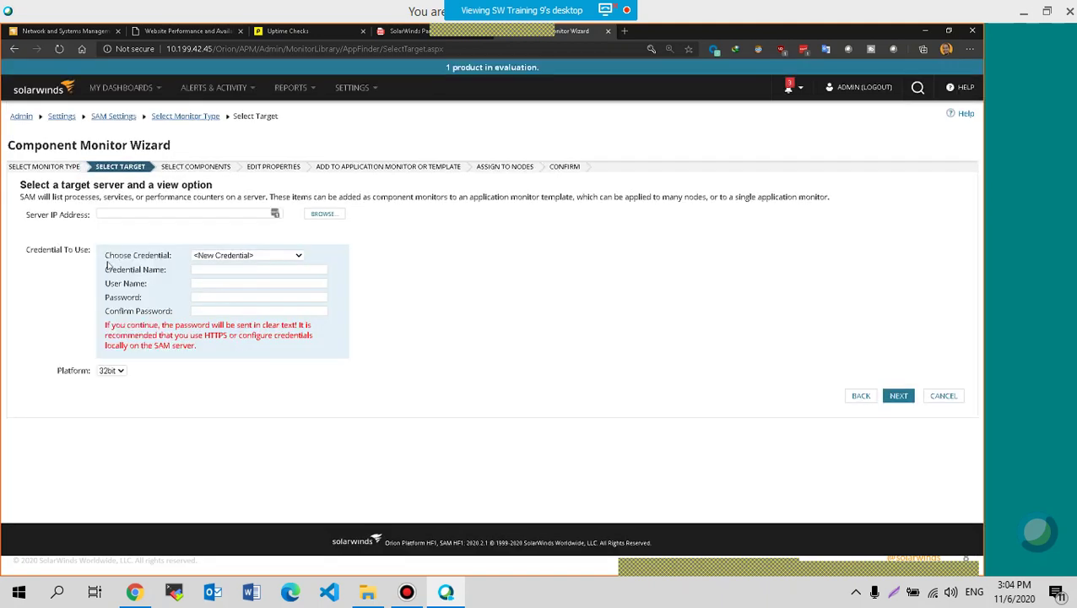
# Pick the orion server (10.199.42.54) from the Windows servers as the target
pyautogui.click(142, 216)
pyautogui.click(335, 216)
pyautogui.click(337, 218)
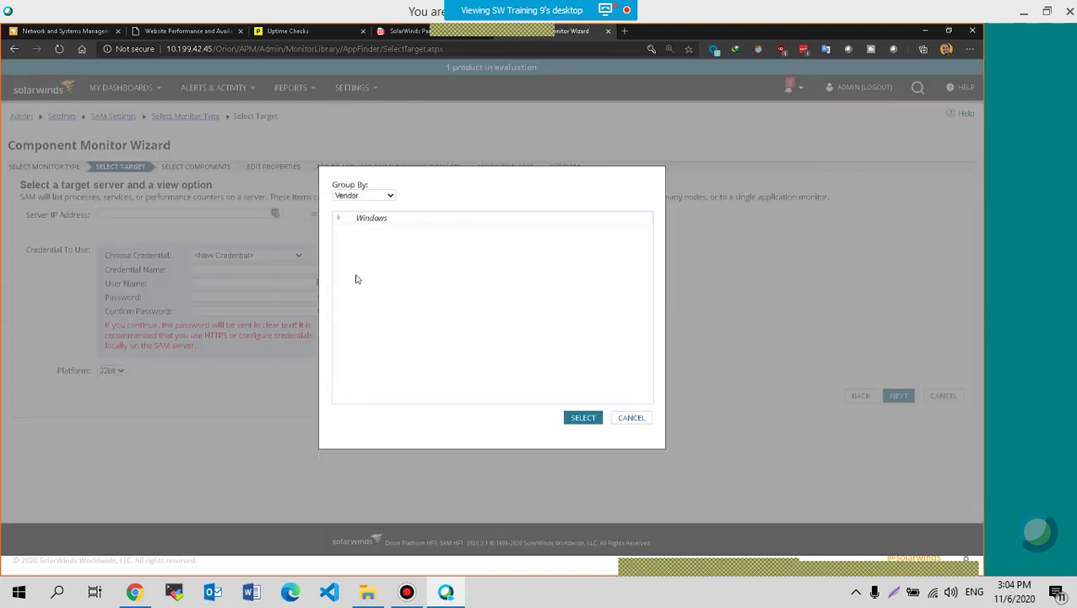
pyautogui.click(368, 333)
pyautogui.click(583, 418)
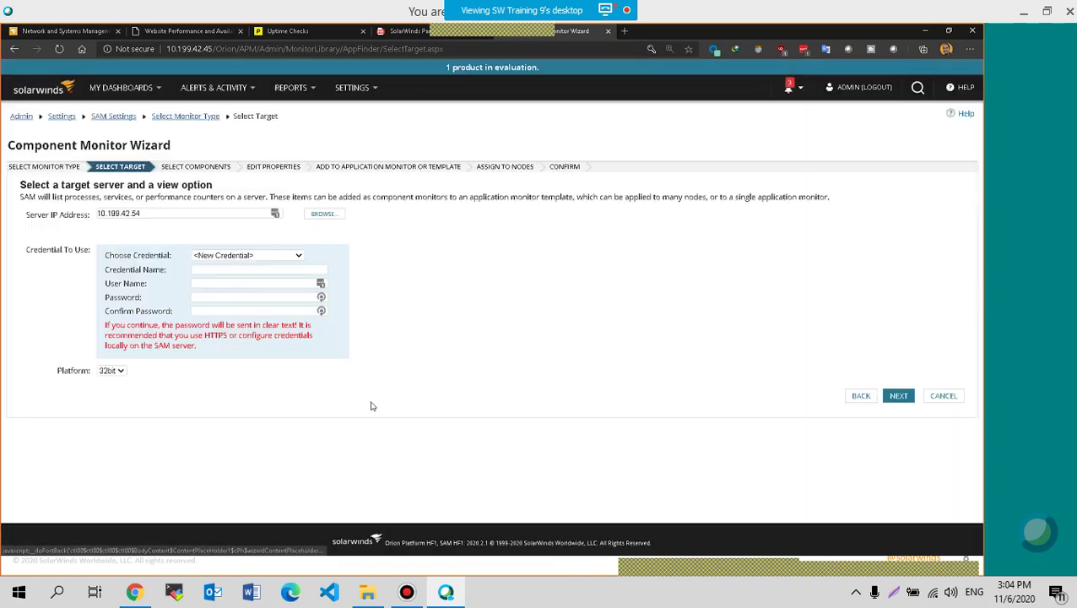
# Set credentials to Inherit credential from node and platform to 64bit, then list services
pyautogui.click(244, 255)
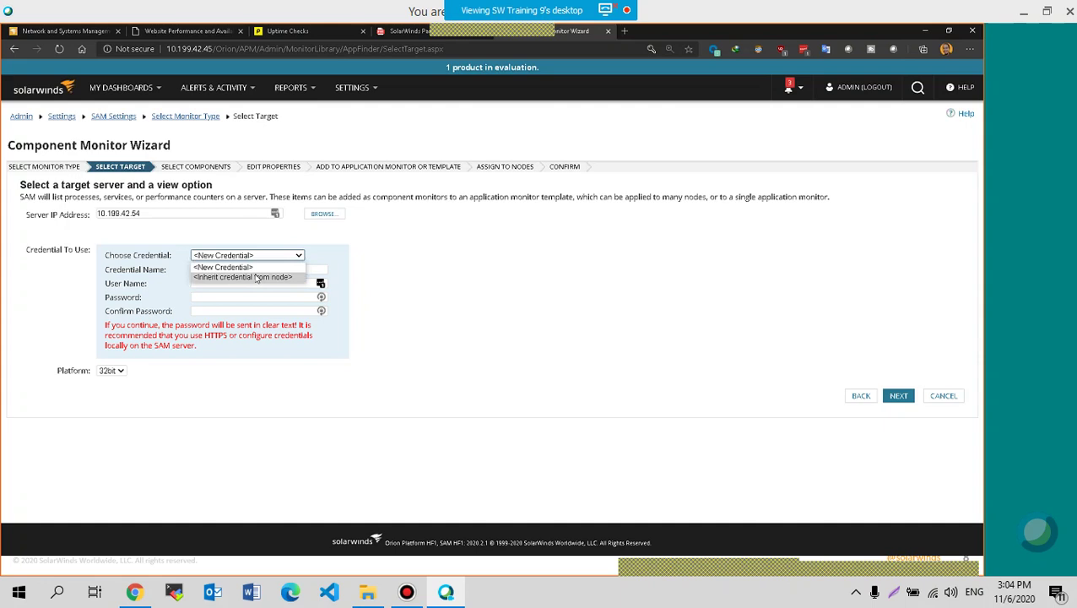
pyautogui.click(249, 267)
pyautogui.click(247, 269)
pyautogui.click(246, 281)
pyautogui.click(246, 257)
pyautogui.click(244, 276)
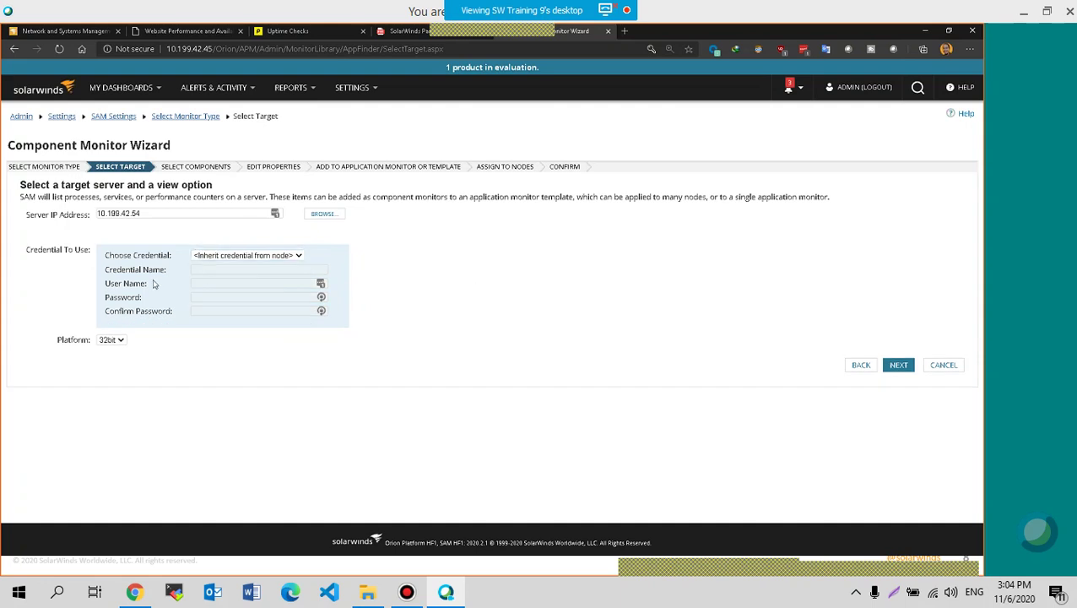
pyautogui.click(110, 339)
pyautogui.click(108, 364)
pyautogui.click(898, 365)
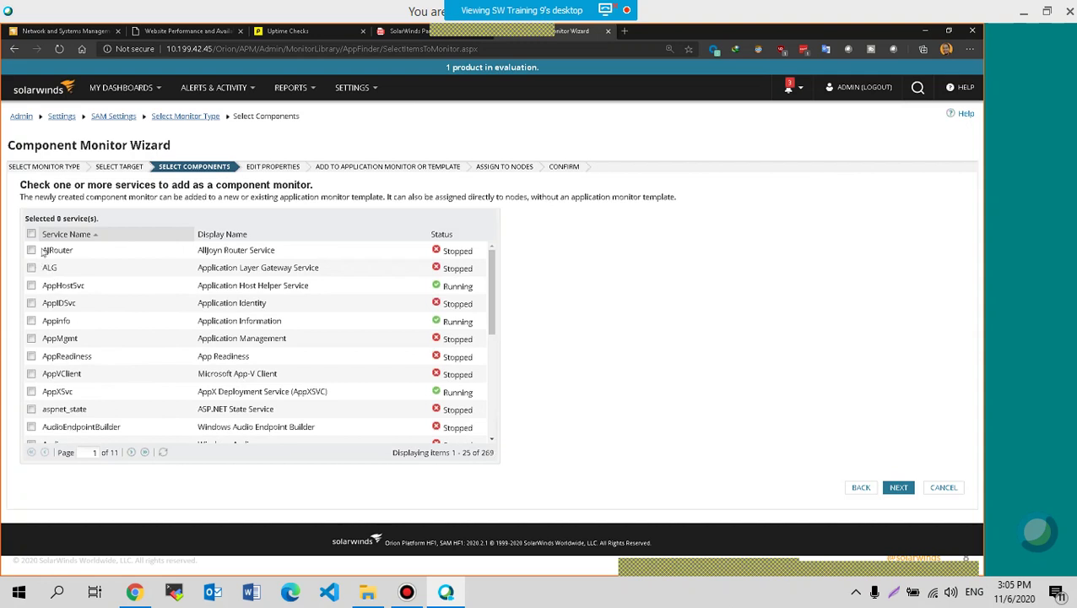
# Sort the services by Service Name descending and page forward to page 4
pyautogui.scroll(-2, 51, 262)
pyautogui.scroll(2, 84, 253)
pyautogui.click(95, 235)
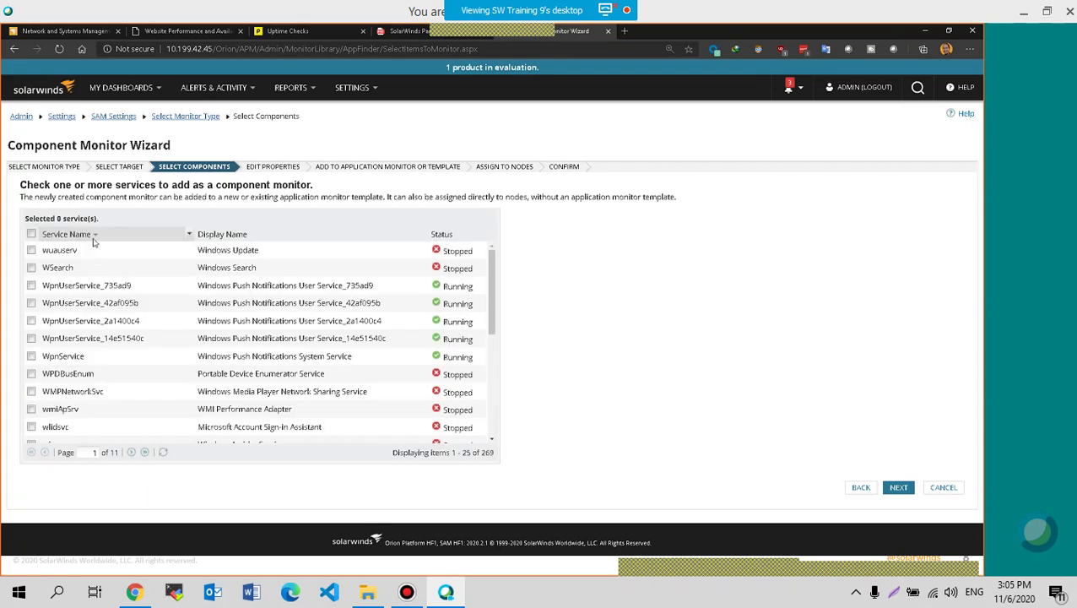
pyautogui.scroll(-1, 61, 287)
pyautogui.scroll(-5, 62, 287)
pyautogui.click(131, 453)
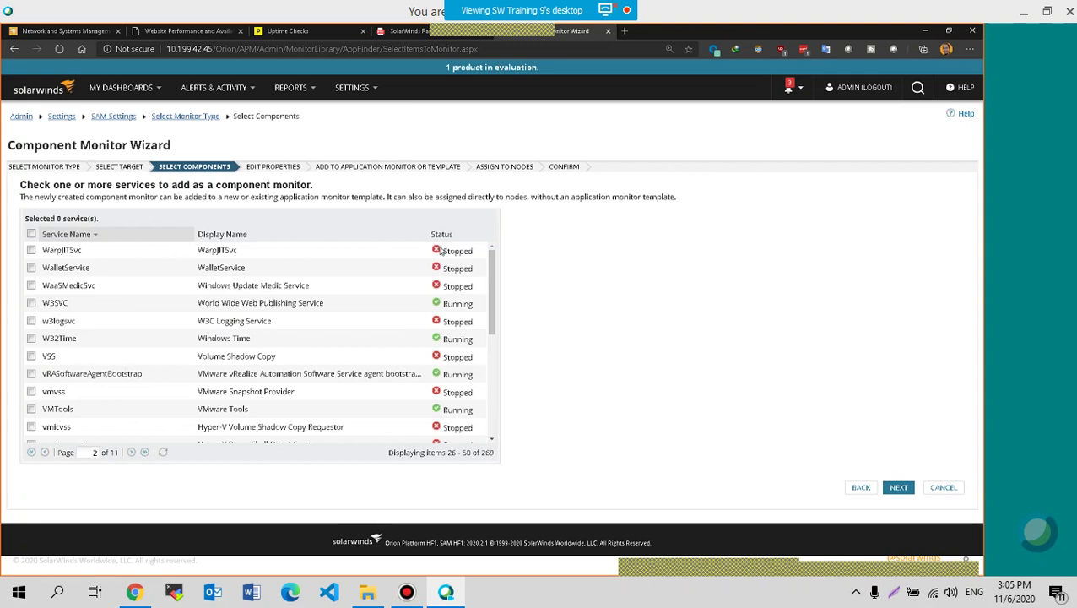
pyautogui.click(133, 451)
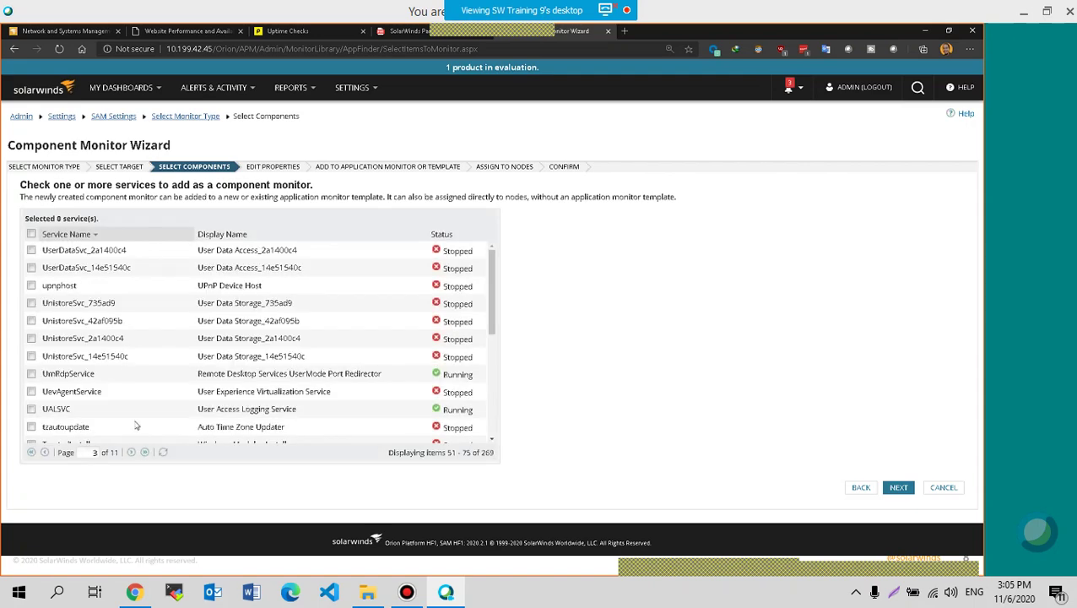
pyautogui.click(133, 451)
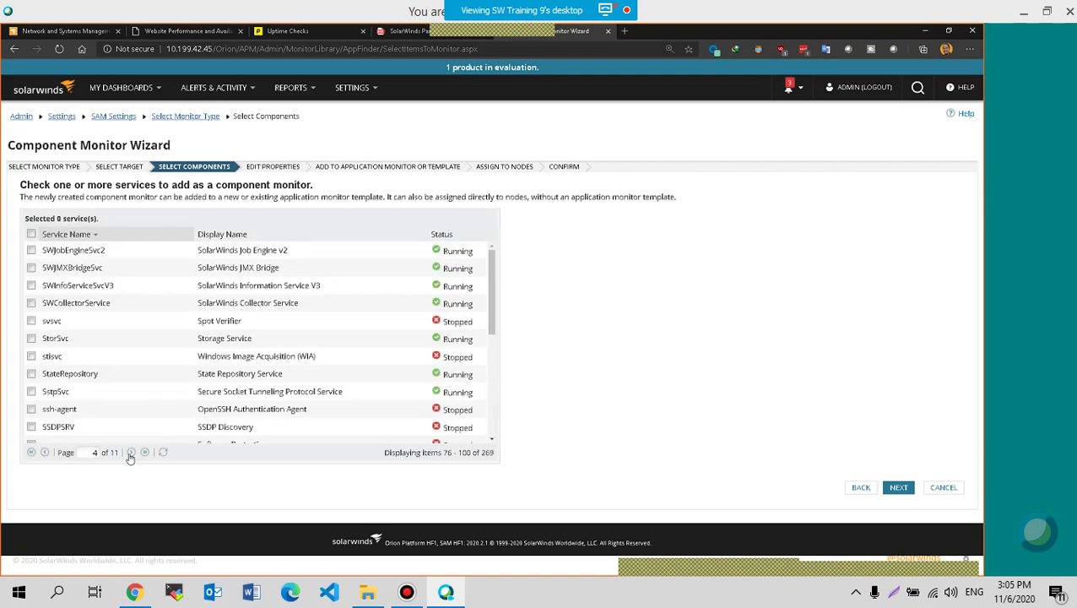
# Tick SWInfoServiceSvcV3, SWCollectorService, SolarWindsTrapService and SolarWindsSyslogService
pyautogui.click(31, 287)
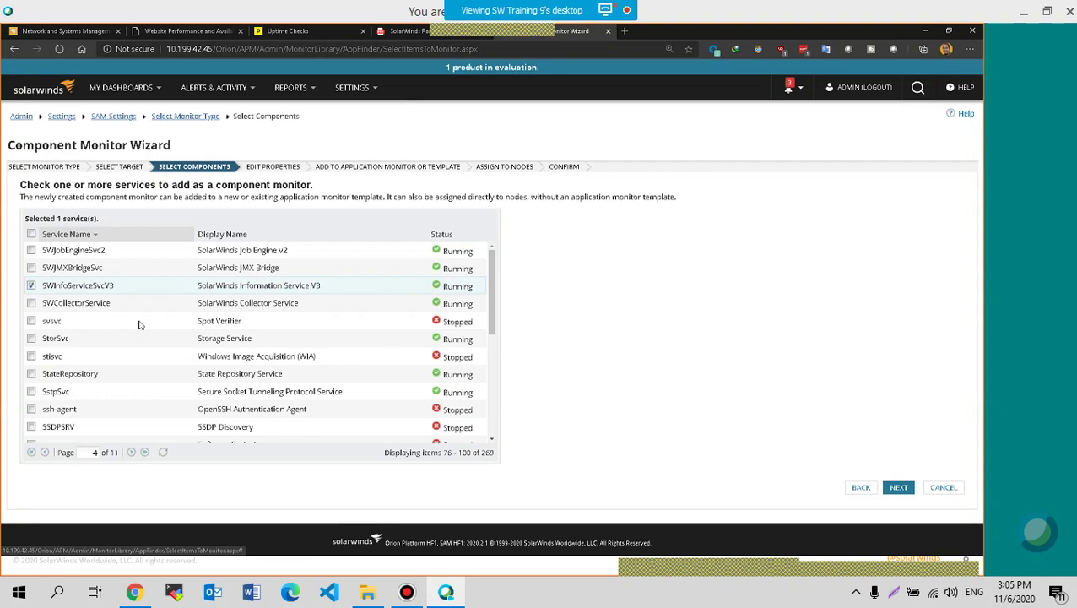
pyautogui.click(31, 303)
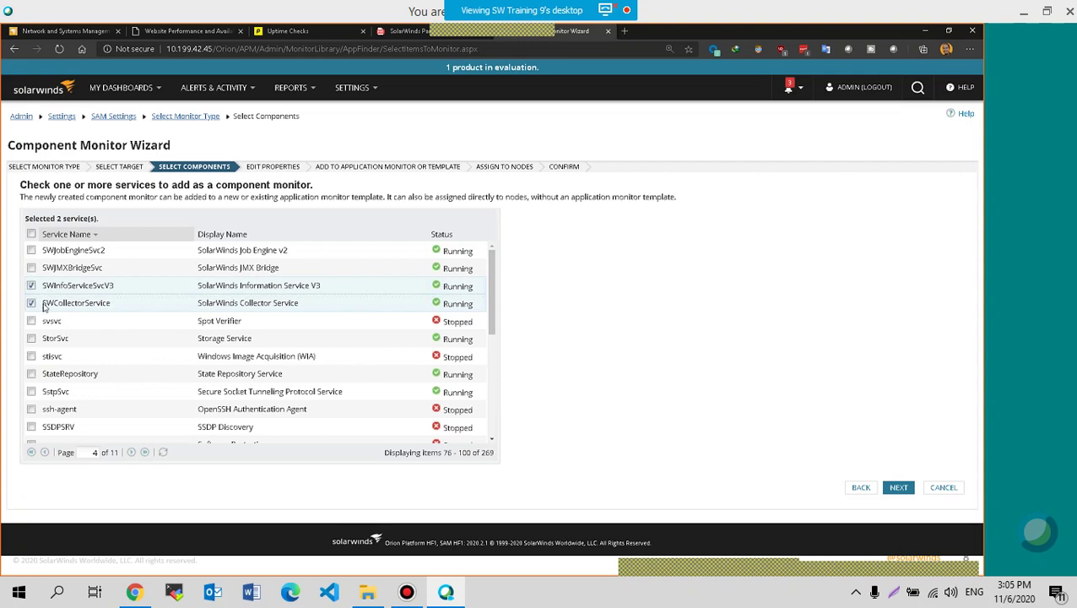
pyautogui.scroll(-3, 47, 313)
pyautogui.click(31, 359)
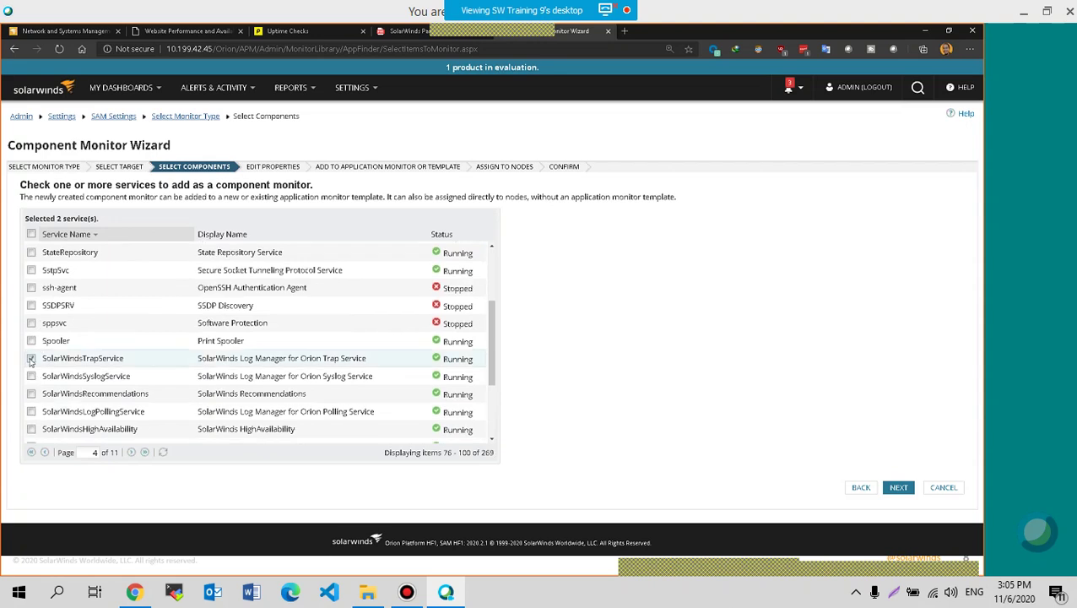
pyautogui.click(31, 377)
# Also tick SolarWindsRecommendations and SolarWindsAlertingServiceV2, then continue with the seven services
pyautogui.scroll(-1, 28, 385)
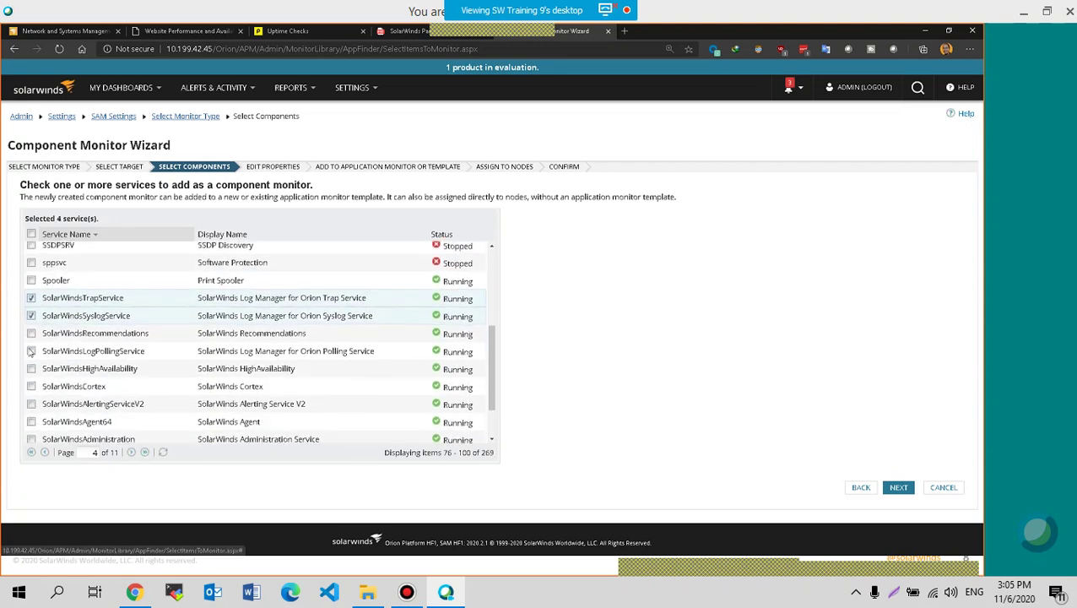
pyautogui.click(31, 335)
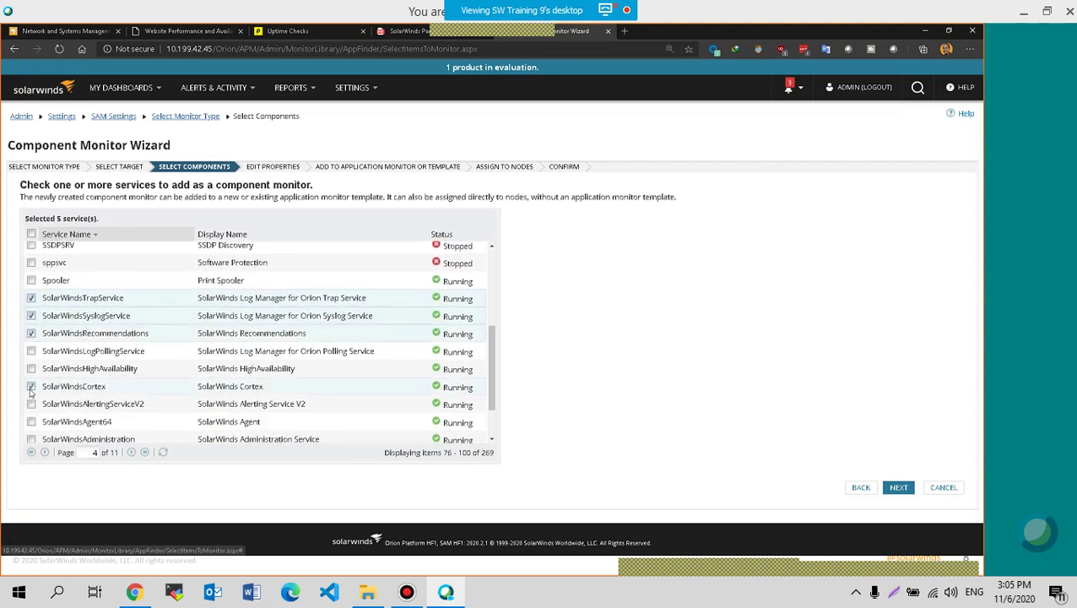
pyautogui.click(31, 404)
pyautogui.scroll(-2, 31, 412)
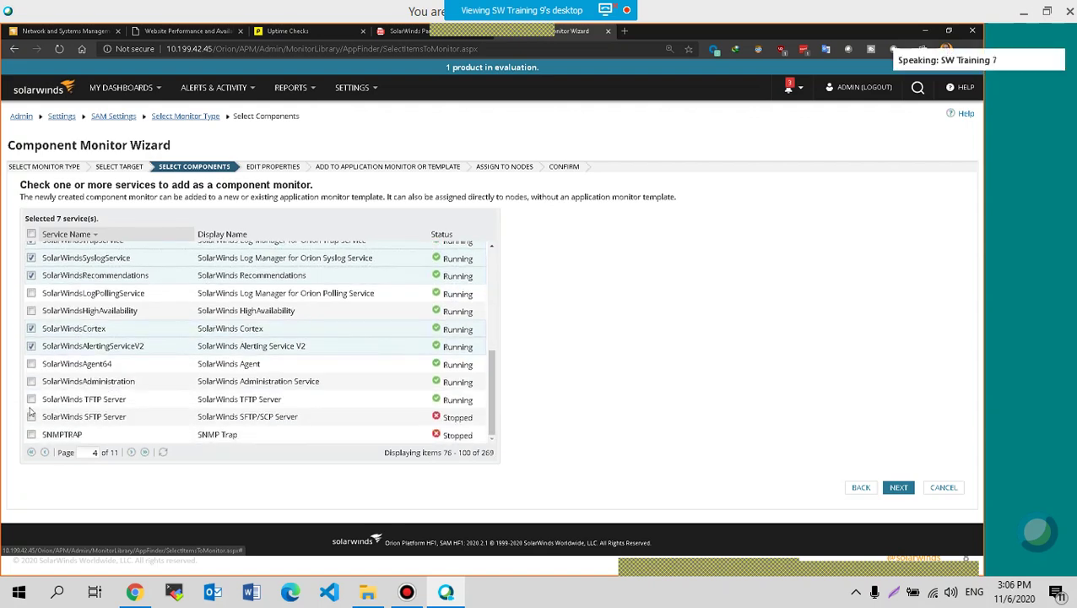
pyautogui.scroll(4, 31, 413)
pyautogui.scroll(3, 31, 409)
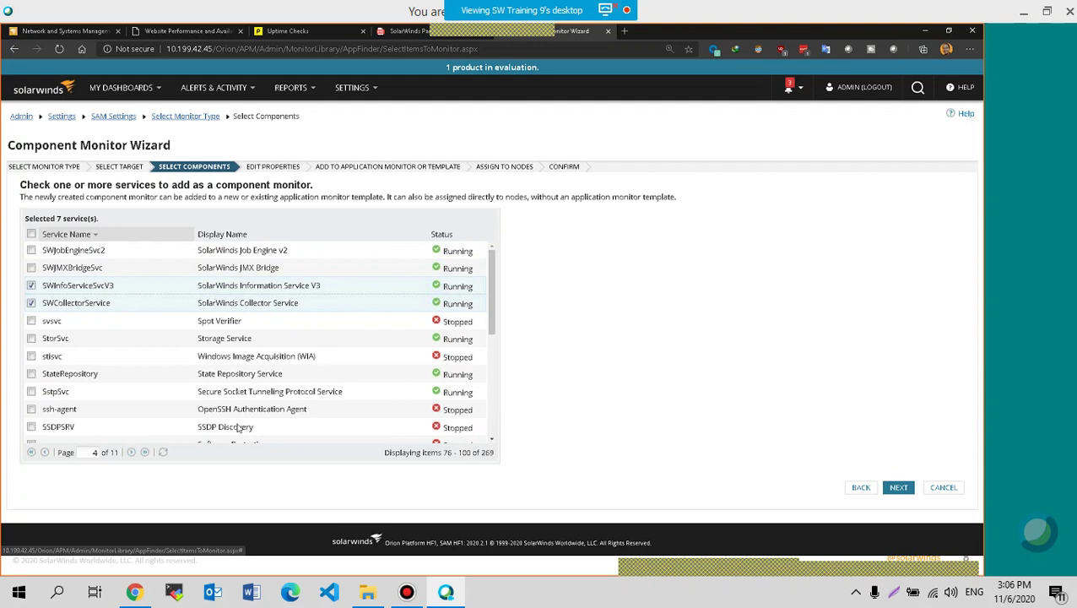
pyautogui.scroll(-1, 105, 307)
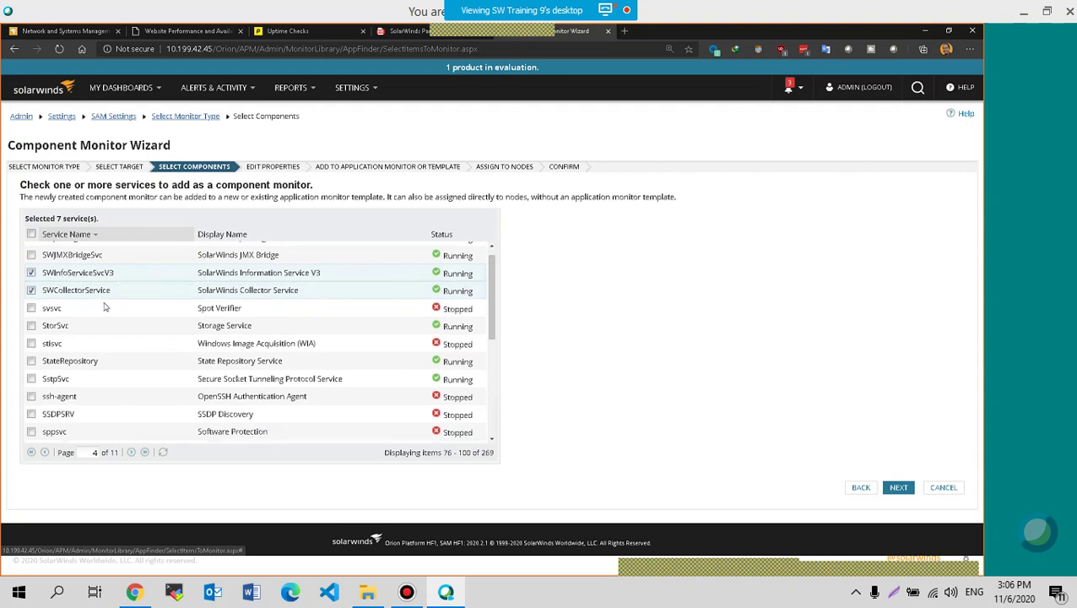
pyautogui.scroll(-1, 105, 308)
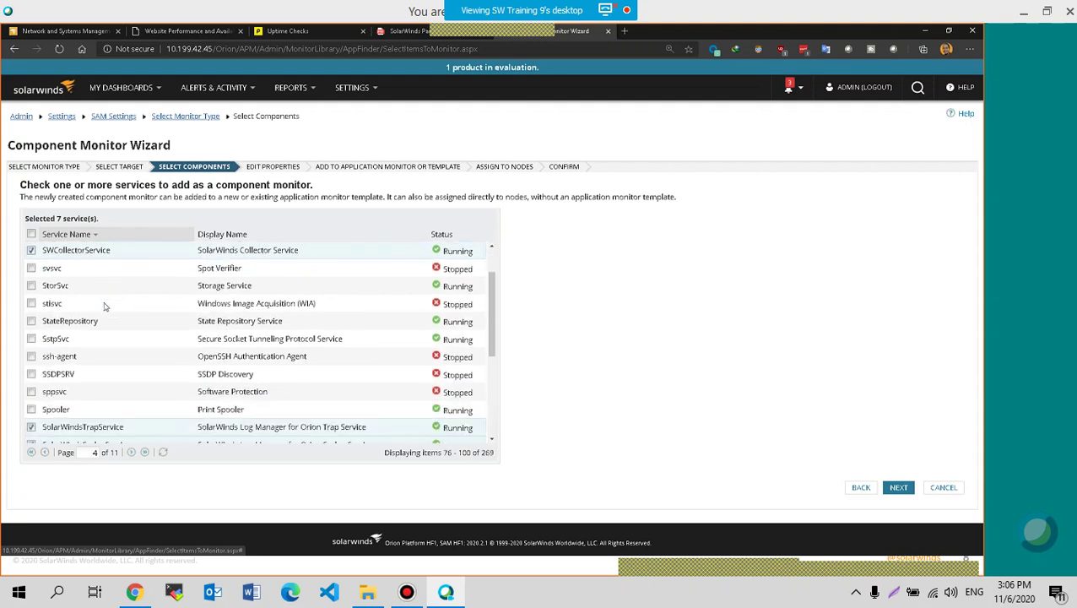
pyautogui.scroll(-6, 105, 308)
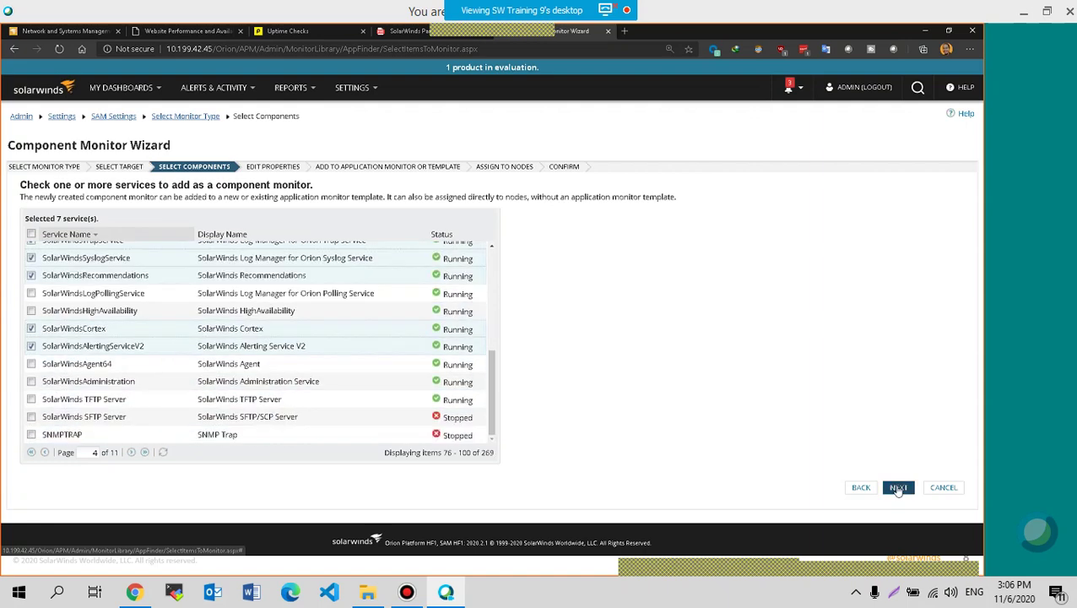
pyautogui.click(898, 488)
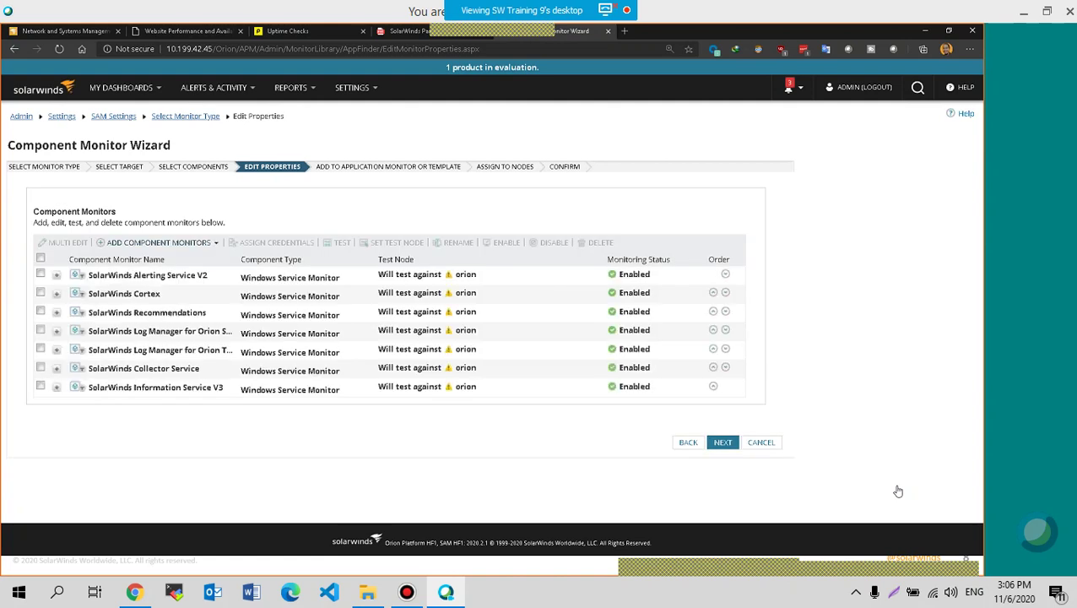
pyautogui.click(40, 257)
pyautogui.click(80, 245)
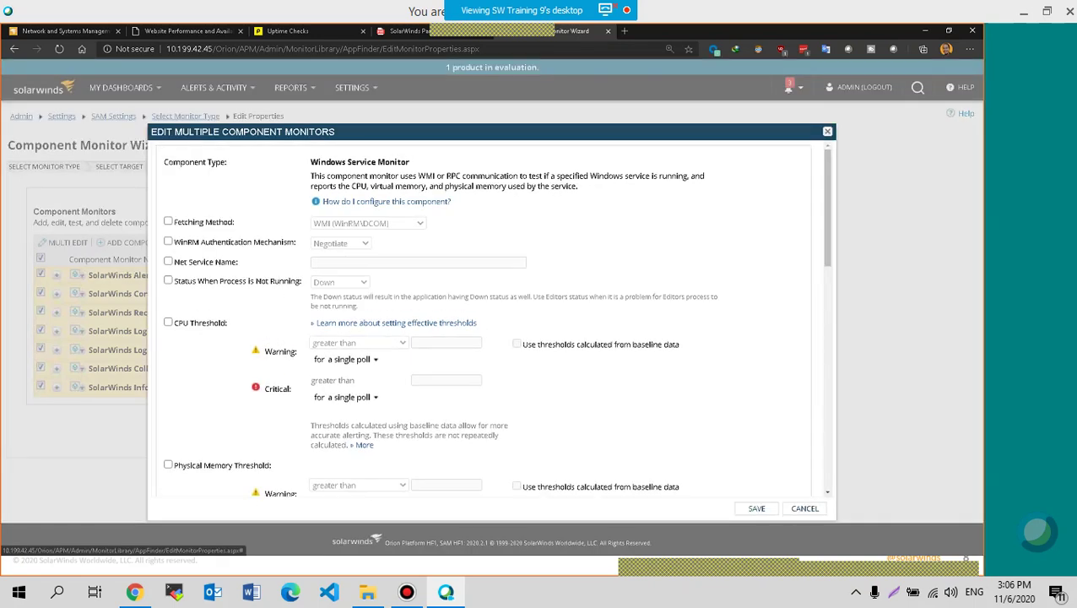
pyautogui.scroll(-3, 238, 372)
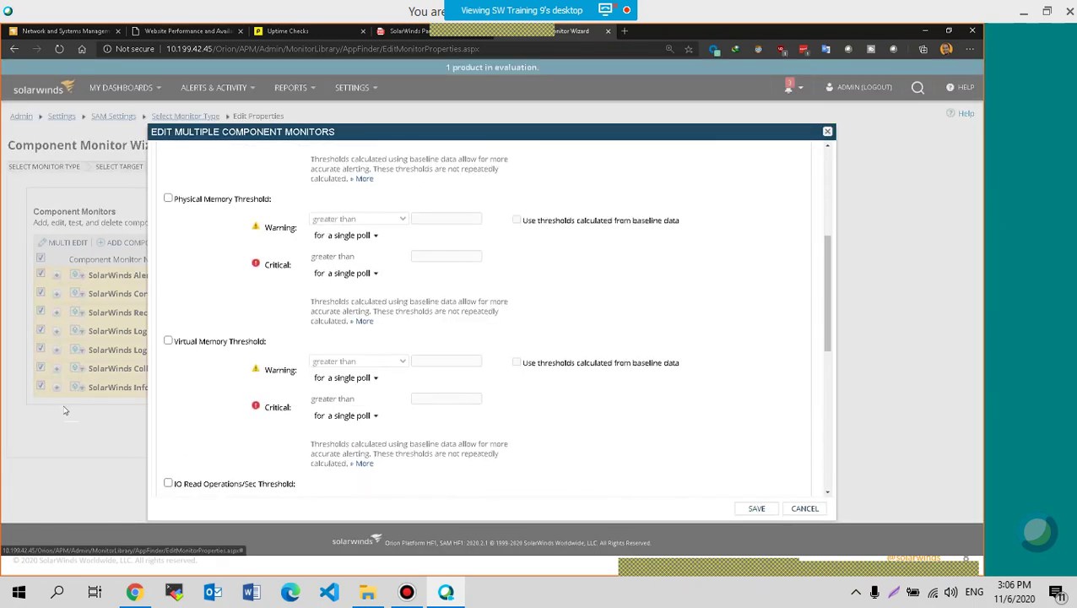
pyautogui.scroll(-3, 651, 421)
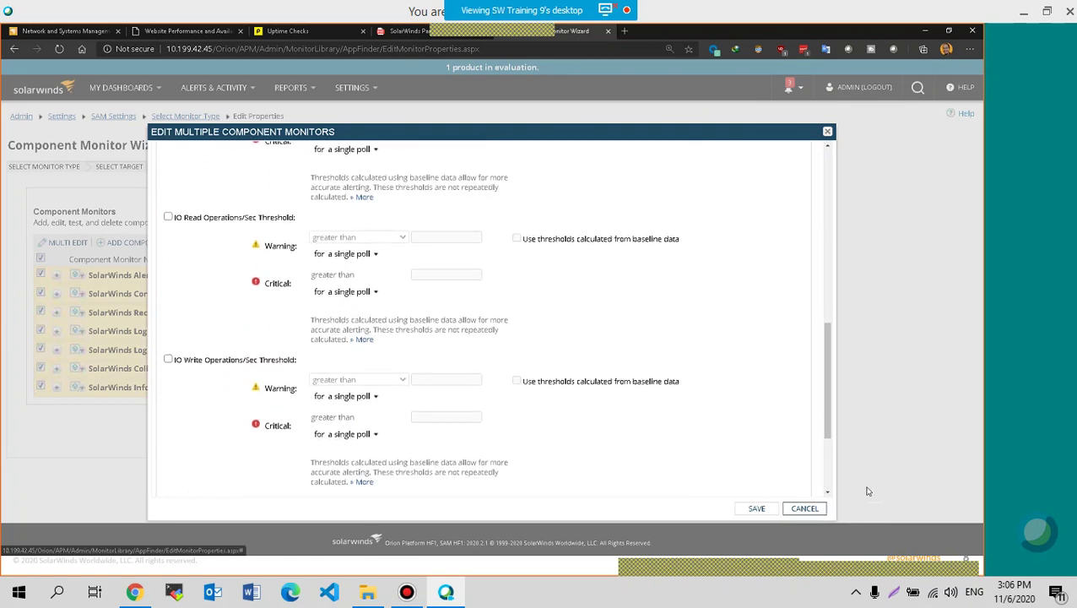
pyautogui.click(803, 509)
pyautogui.click(41, 260)
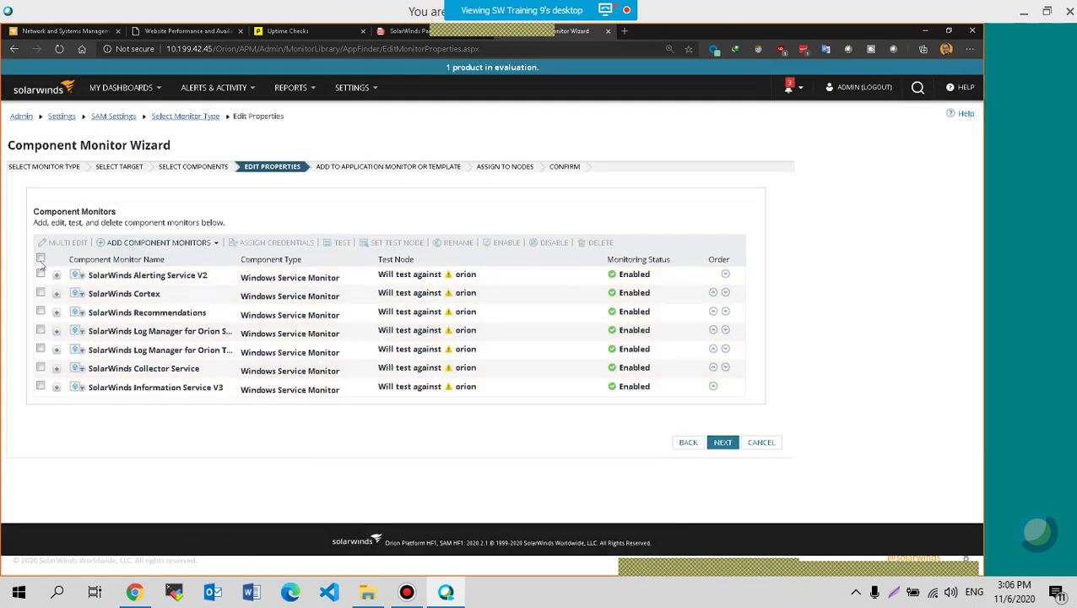
pyautogui.click(56, 275)
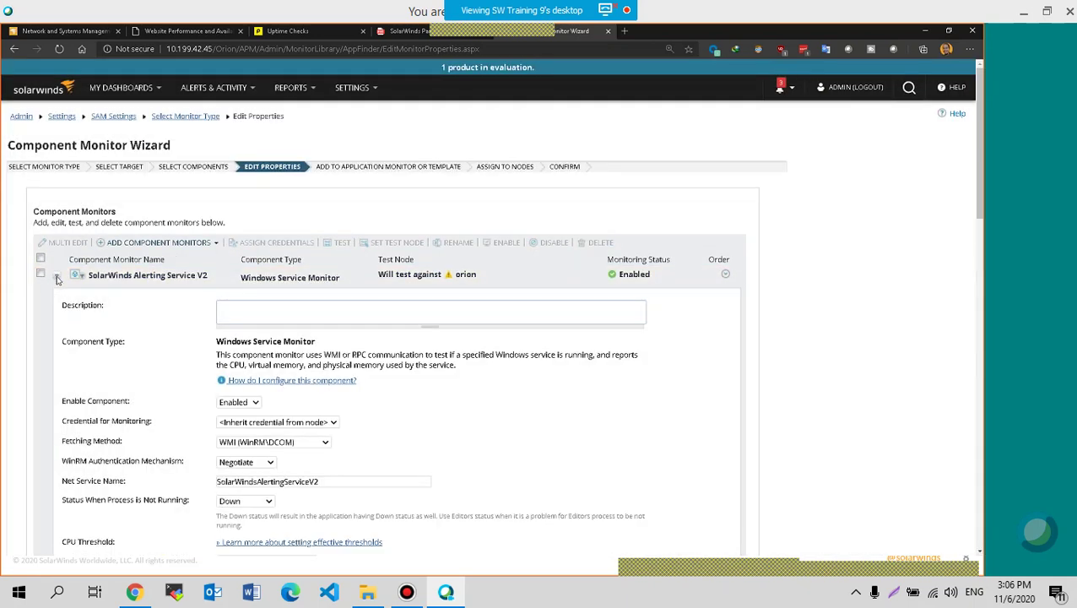
pyautogui.scroll(-3, 56, 280)
pyautogui.doubleClick(326, 338)
pyautogui.press('Tab')
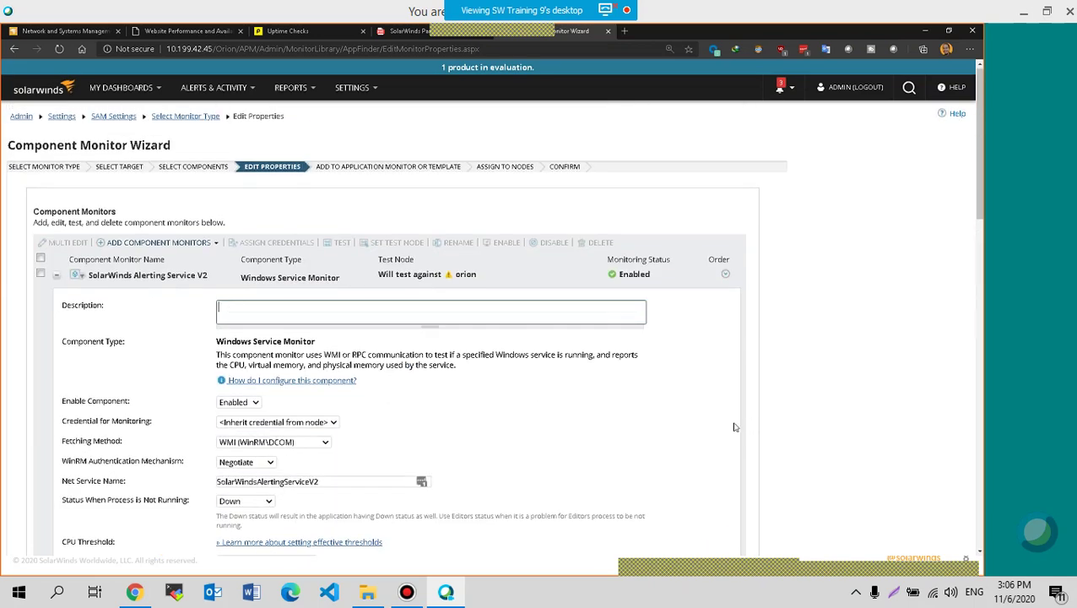
pyautogui.click(57, 275)
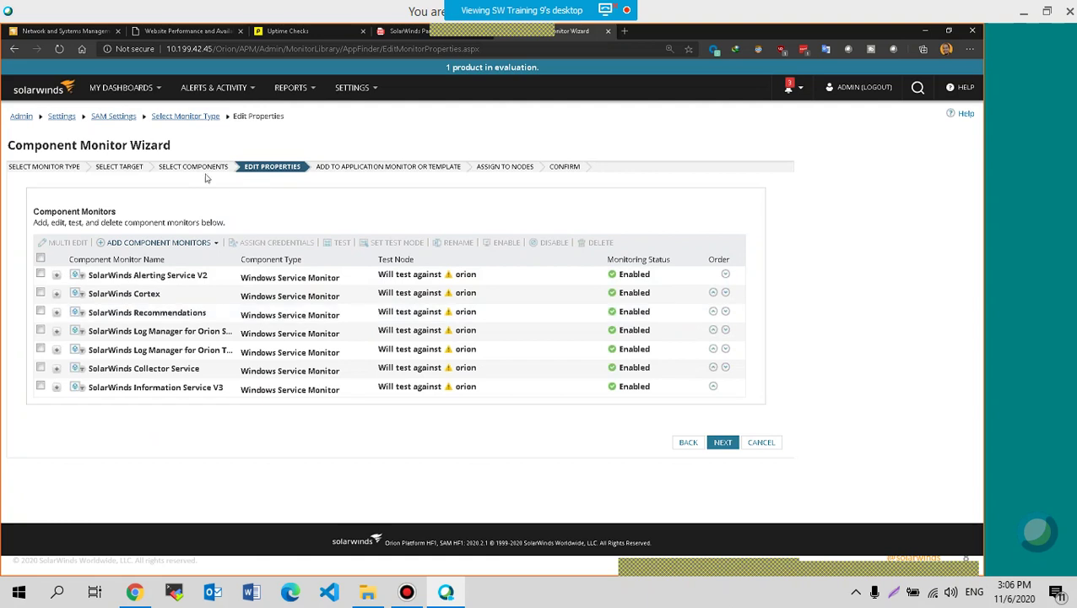
pyautogui.moveTo(171, 146); pyautogui.dragTo(64, 145)
pyautogui.click(257, 155)
# Select all seven component monitors, test them on orion until Up, and continue
pyautogui.click(40, 258)
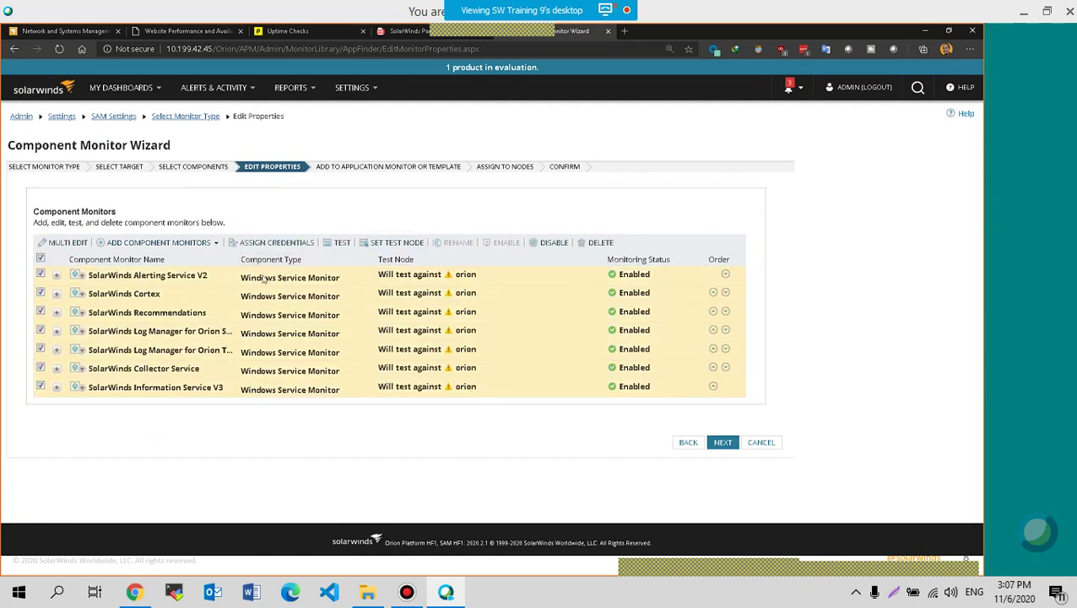
pyautogui.click(339, 243)
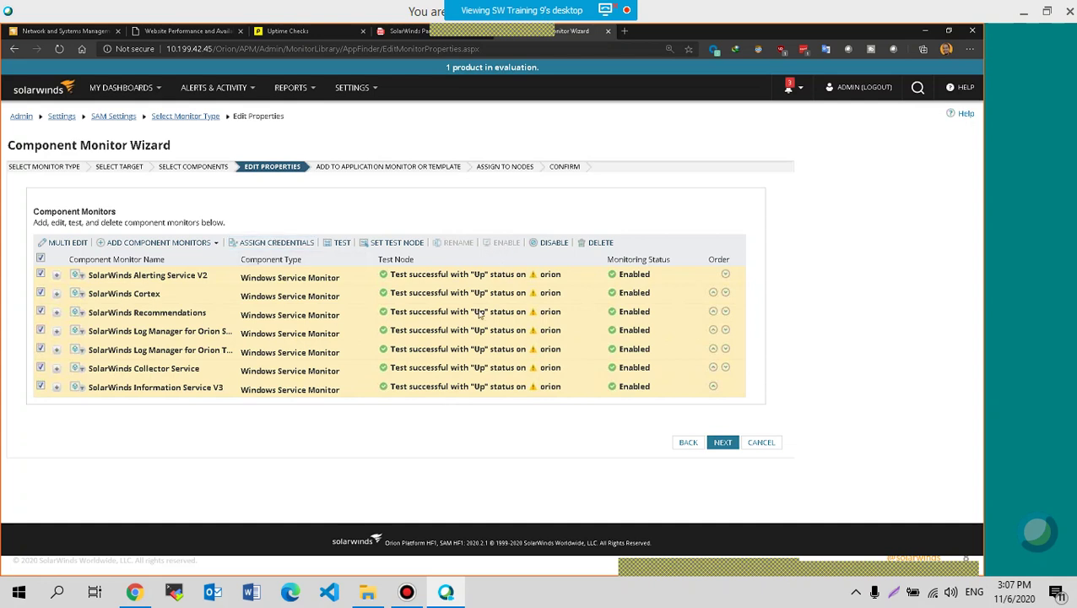
pyautogui.click(723, 443)
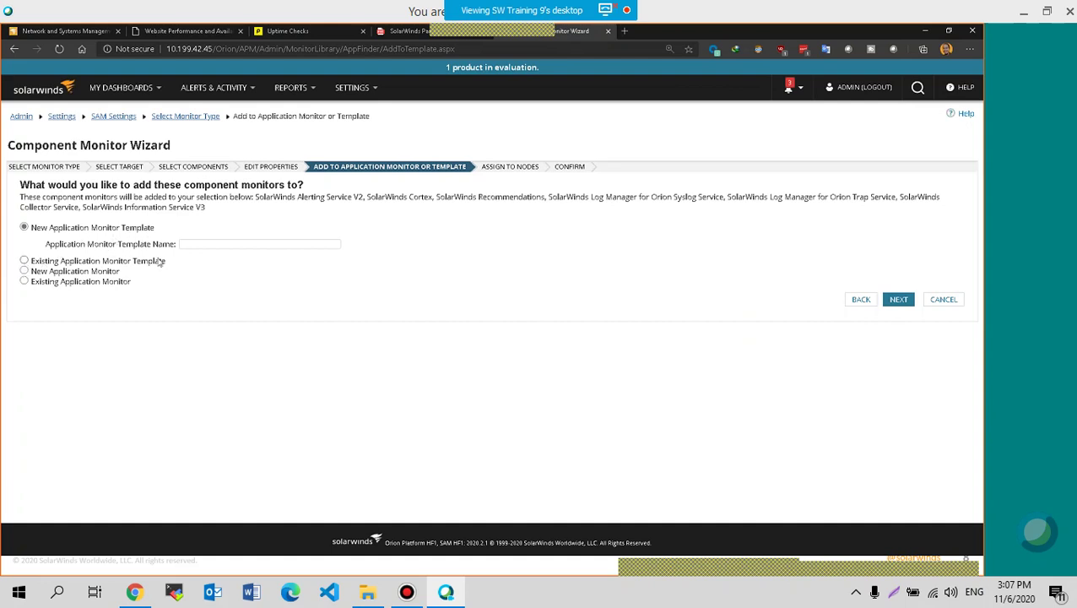
# Name the new template 'Orion Server Monitor Template' and assign it to the orion Windows node
pyautogui.click(212, 244)
pyautogui.click(221, 260)
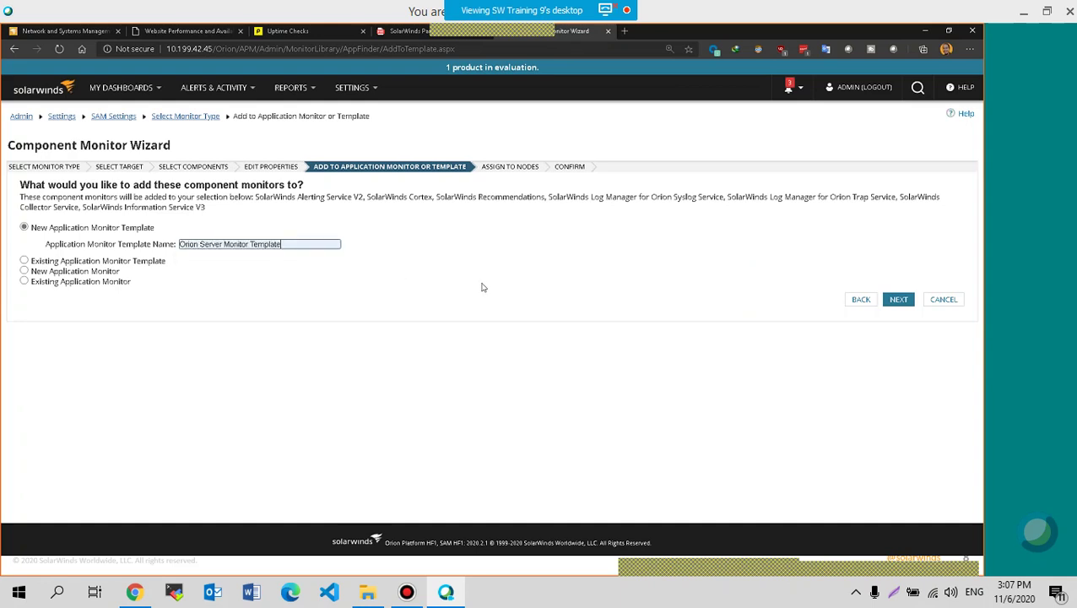
pyautogui.click(899, 300)
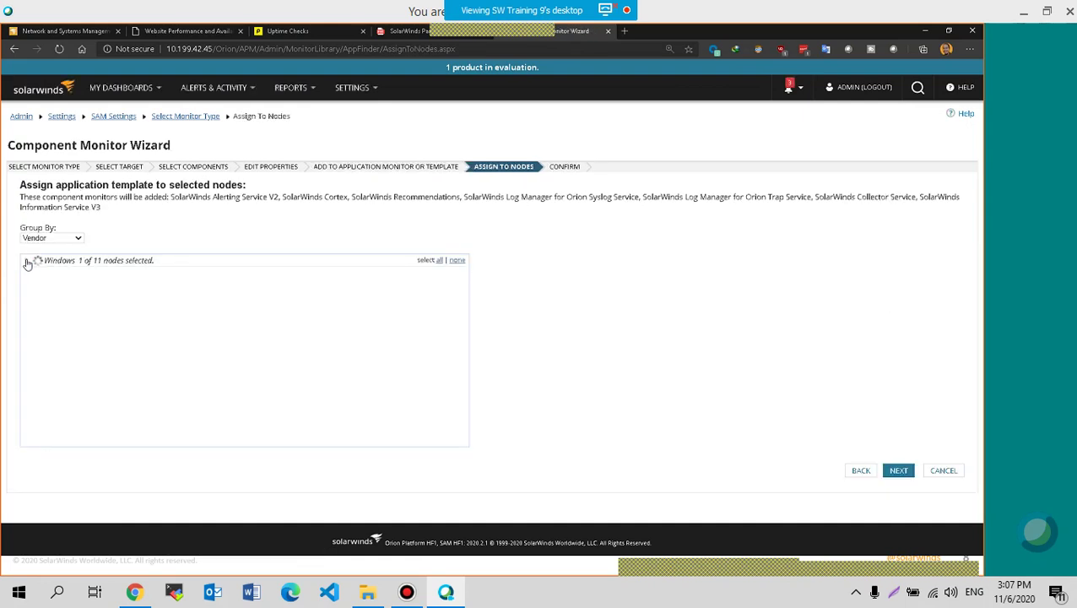
pyautogui.click(27, 261)
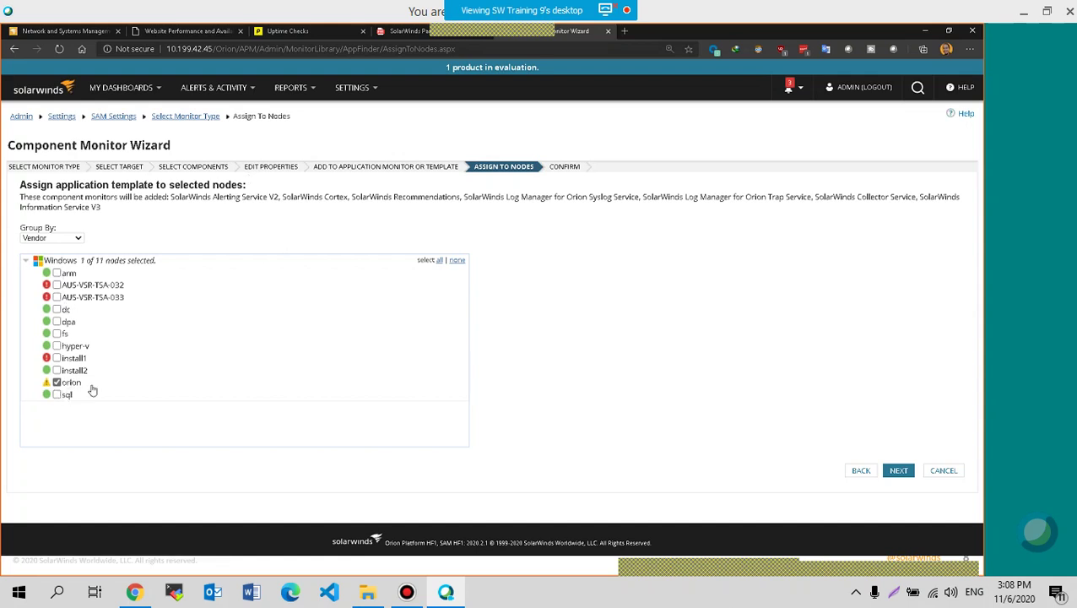
pyautogui.click(897, 470)
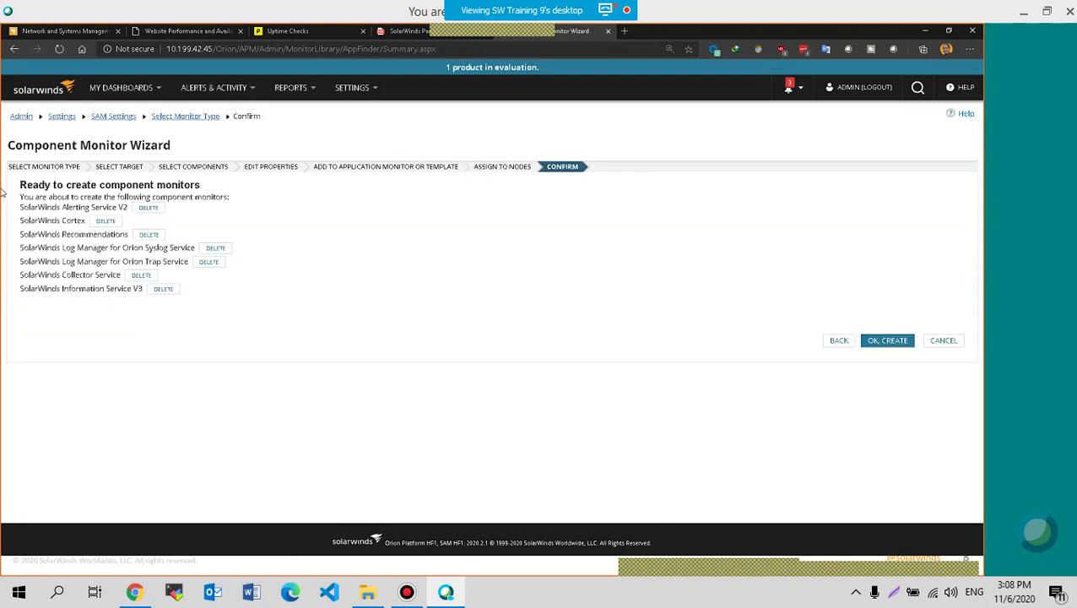
# Review the seven component monitors on the Confirm page, create them, and open the SAM summary
pyautogui.moveTo(178, 148); pyautogui.dragTo(2, 144)
pyautogui.click(287, 152)
pyautogui.moveTo(179, 147); pyautogui.dragTo(2, 144)
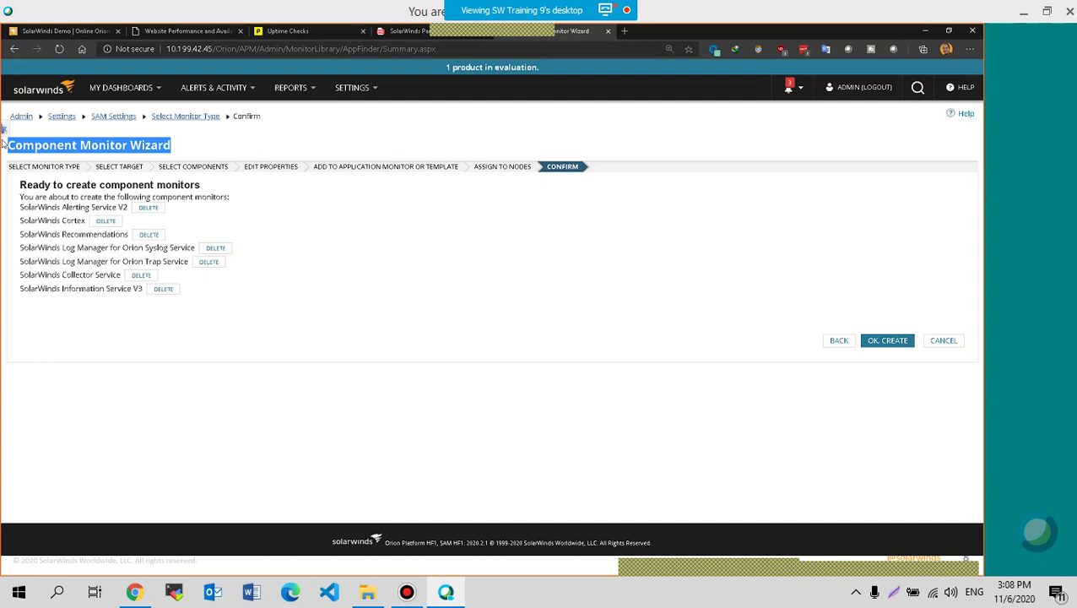
pyautogui.click(270, 146)
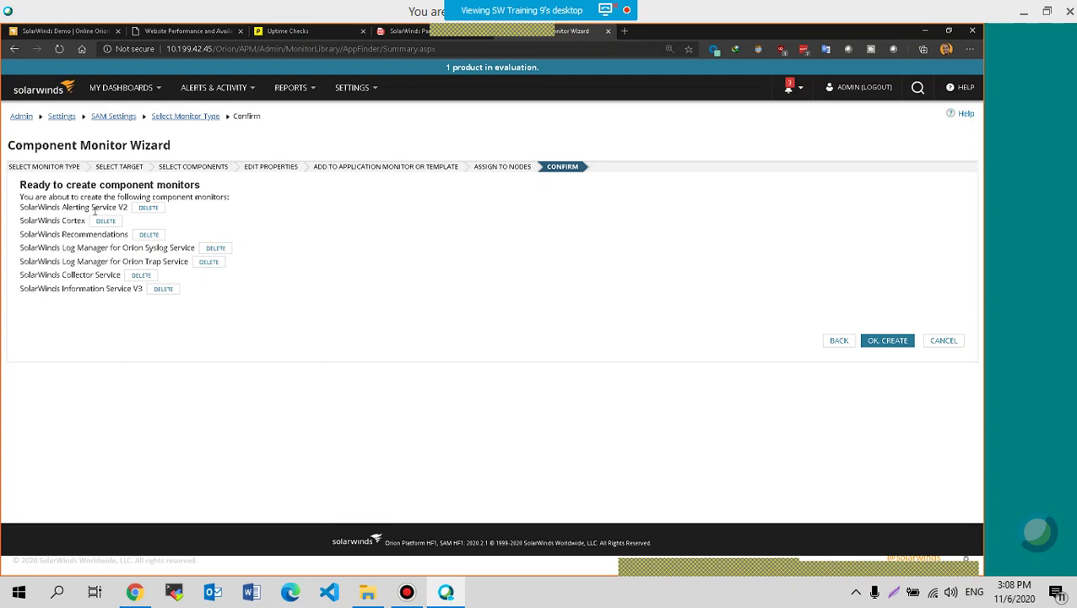
pyautogui.doubleClick(37, 145)
pyautogui.click(468, 264)
pyautogui.click(885, 347)
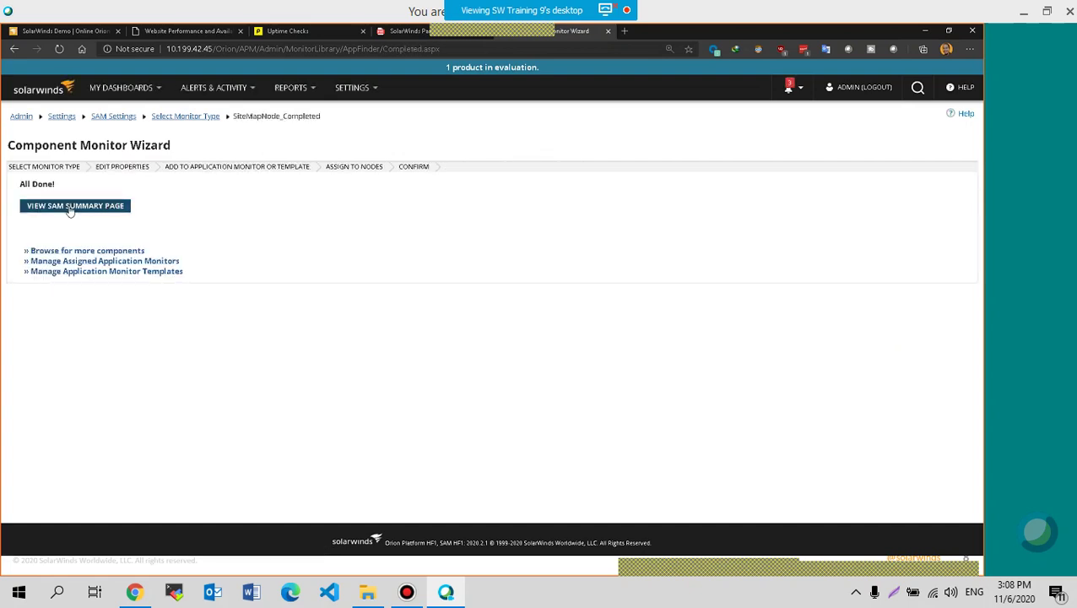
pyautogui.click(69, 208)
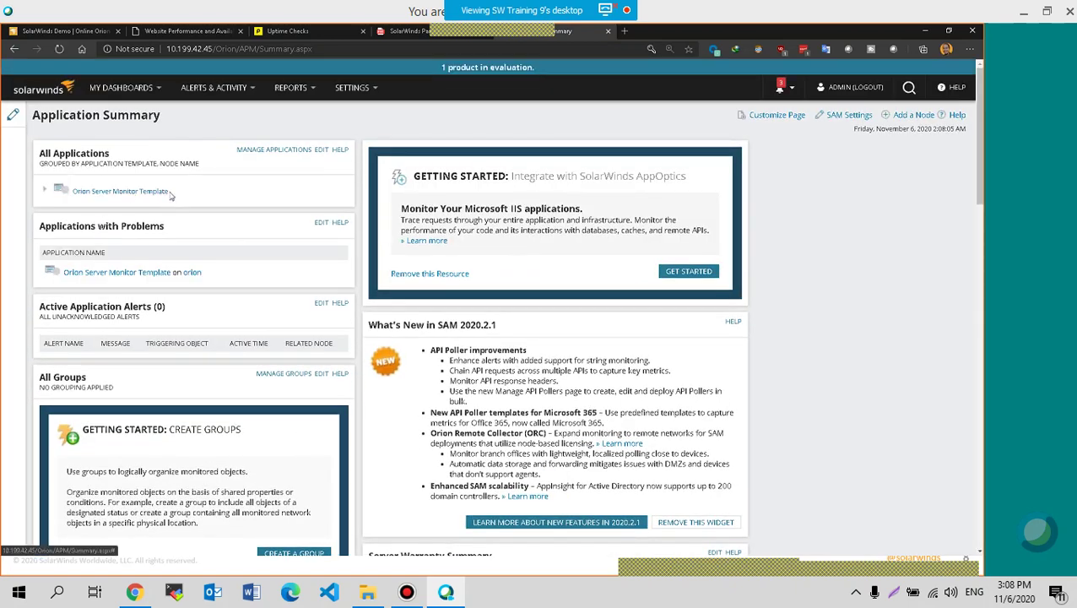
# Expand Orion Server Monitor Template and its orion node, then open its Application Details
pyautogui.click(47, 190)
pyautogui.click(65, 208)
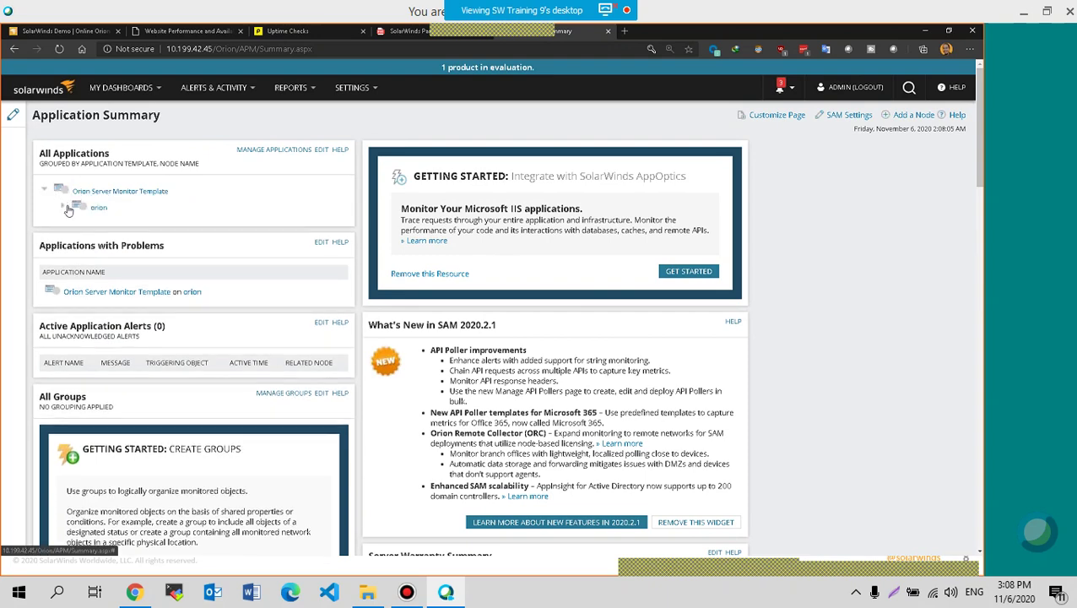
pyautogui.click(80, 224)
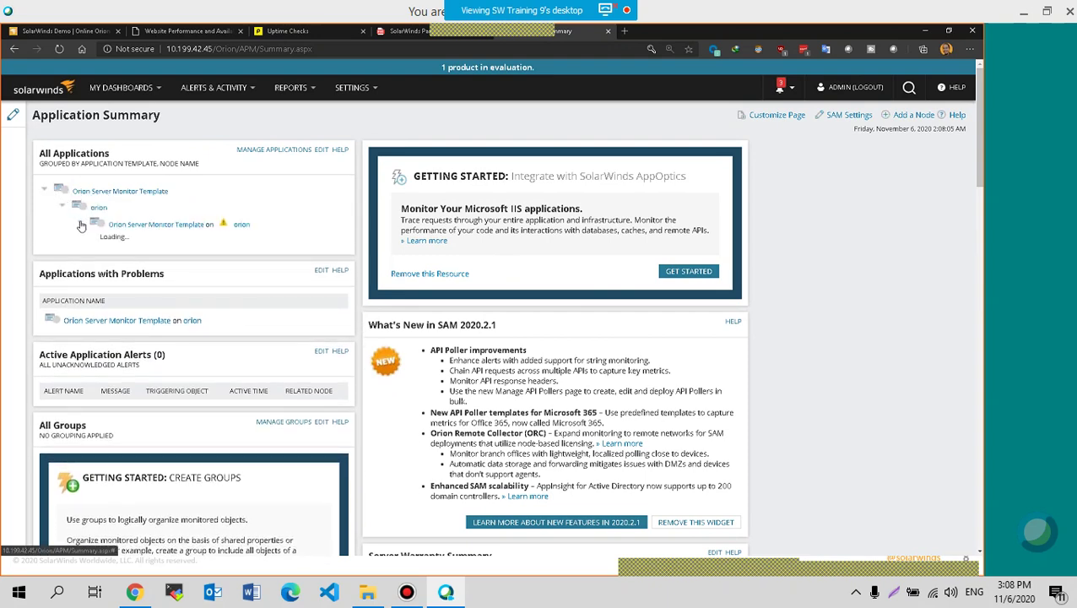
pyautogui.click(157, 228)
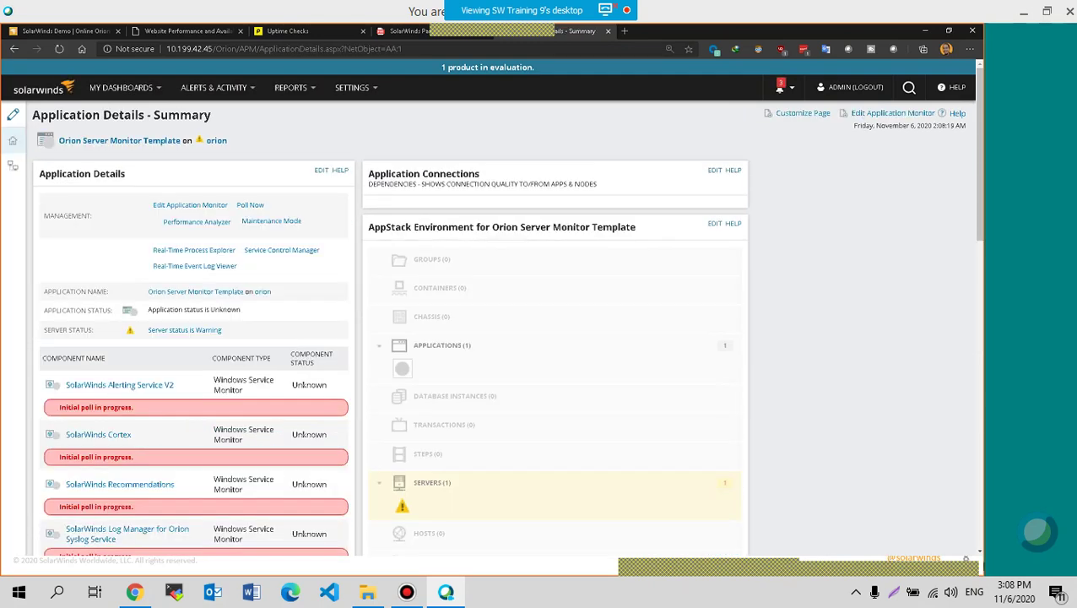
# Check the components' 'Initial poll in progress' status and reload the Application Details page
pyautogui.press('super')
pyautogui.press('Escape')
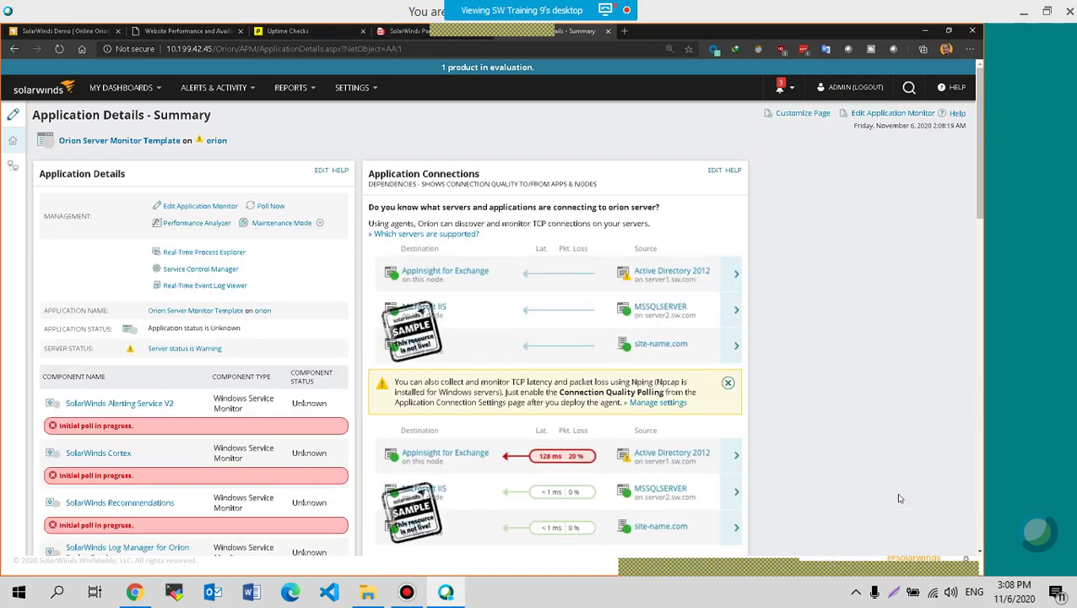
pyautogui.scroll(-5, 155, 444)
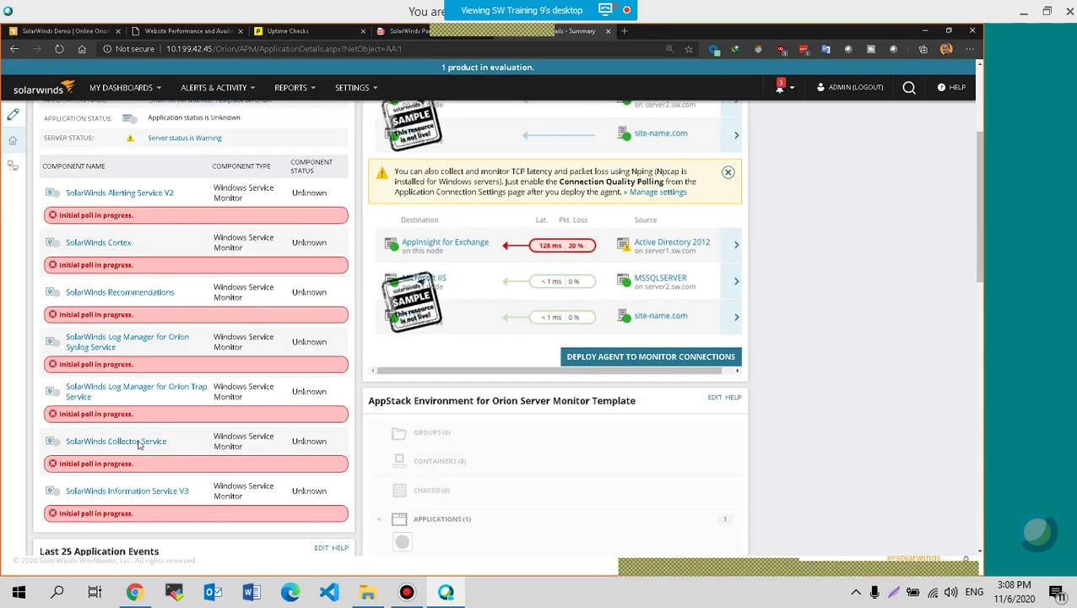
pyautogui.moveTo(147, 202); pyautogui.dragTo(59, 203)
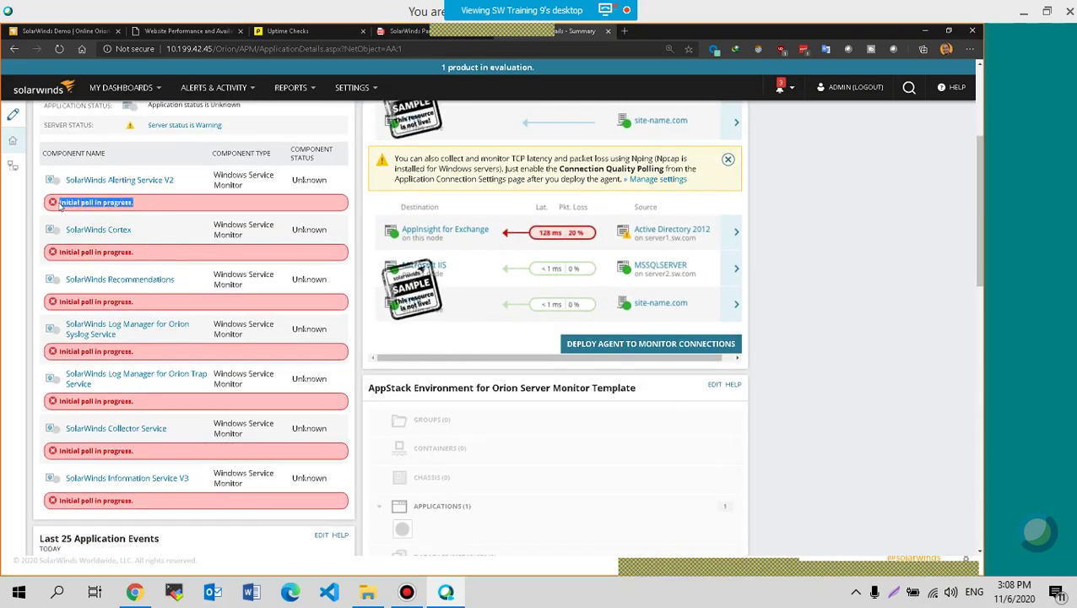
pyautogui.moveTo(151, 254); pyautogui.dragTo(64, 254)
pyautogui.click(155, 257)
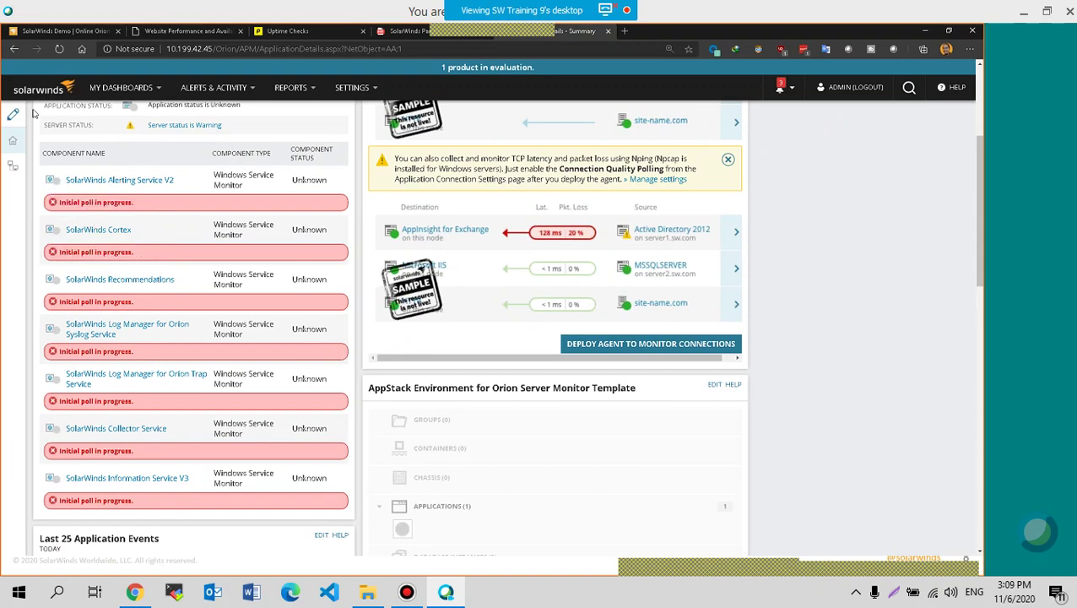
pyautogui.click(59, 49)
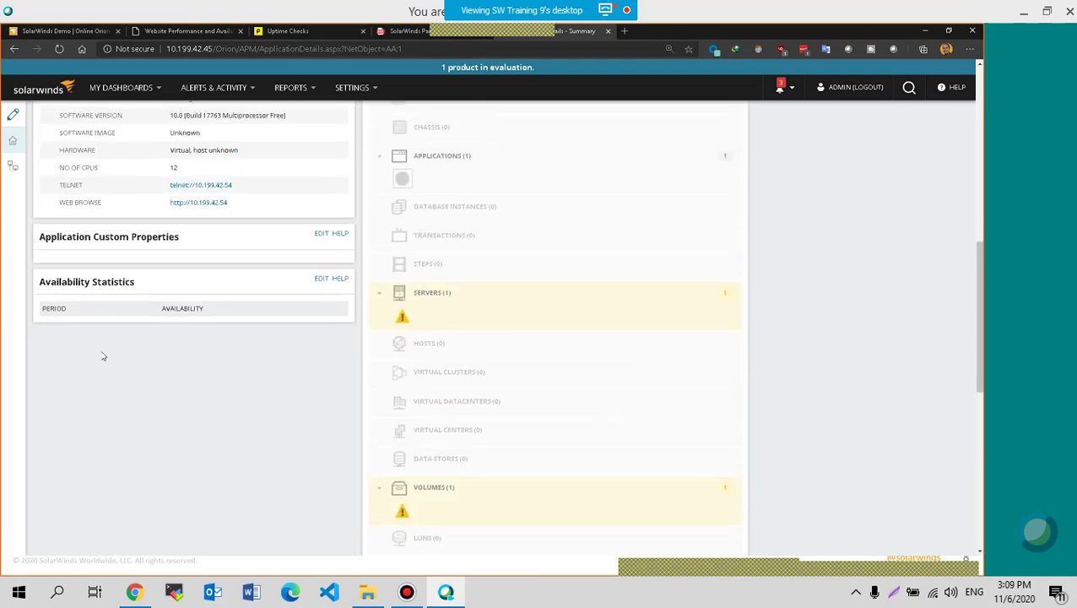
pyautogui.scroll(10, 101, 357)
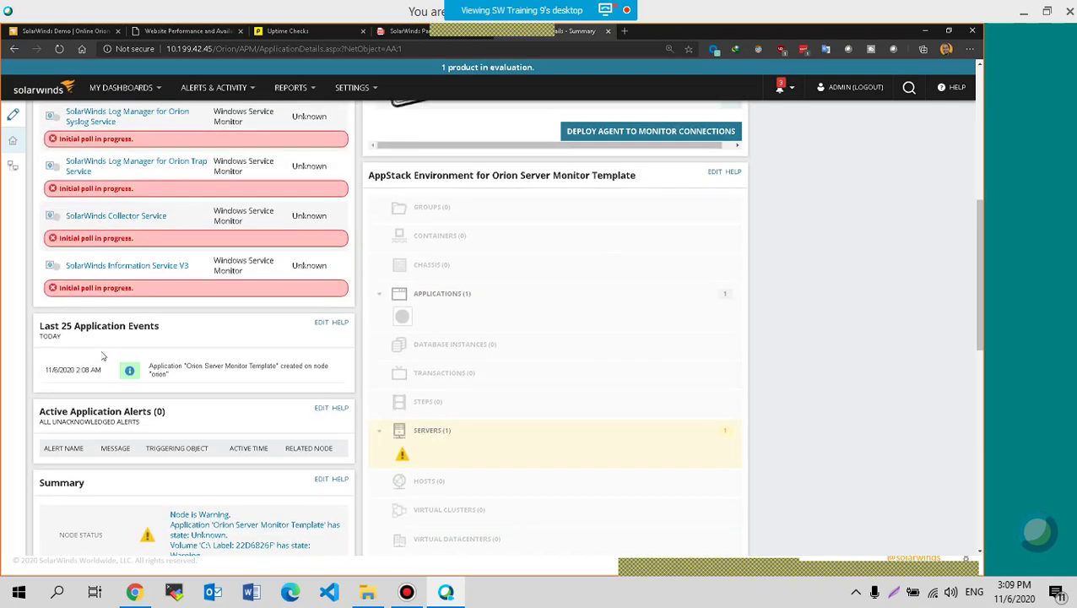
pyautogui.scroll(4, 103, 356)
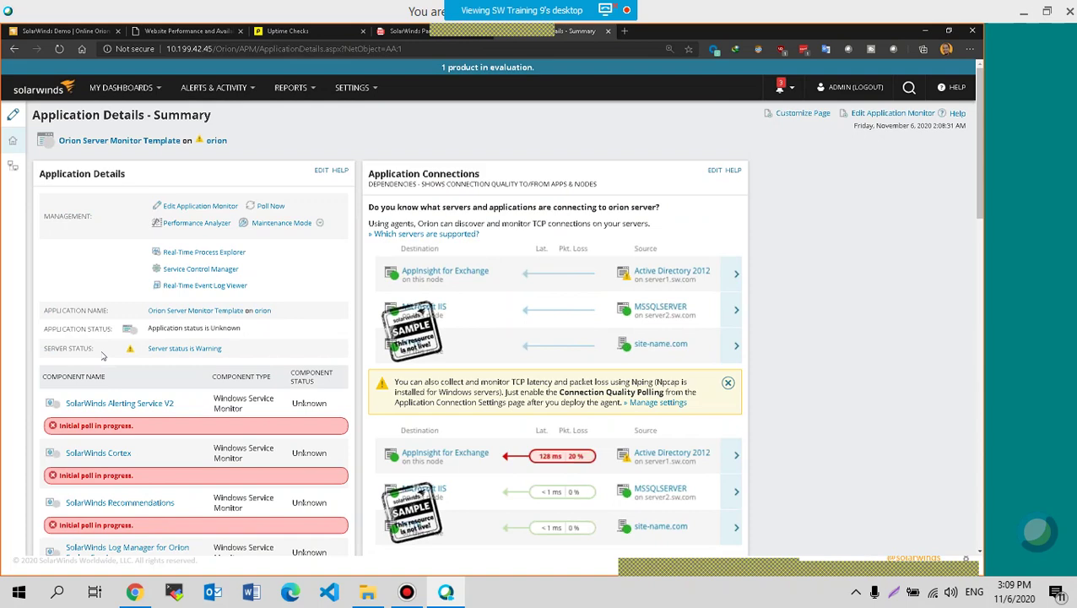
pyautogui.scroll(-4, 103, 355)
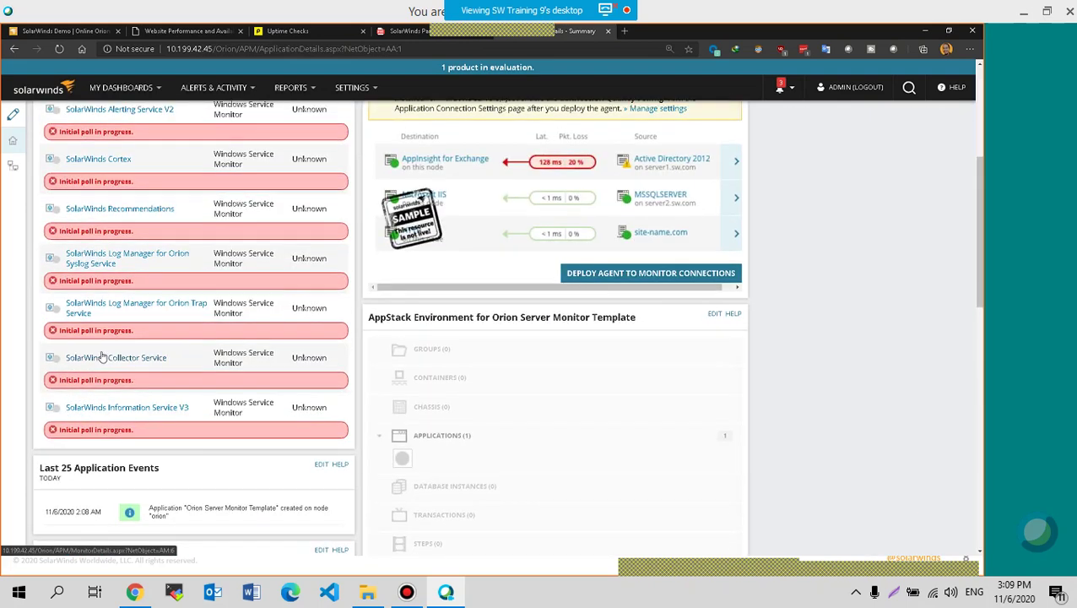
pyautogui.scroll(3, 101, 356)
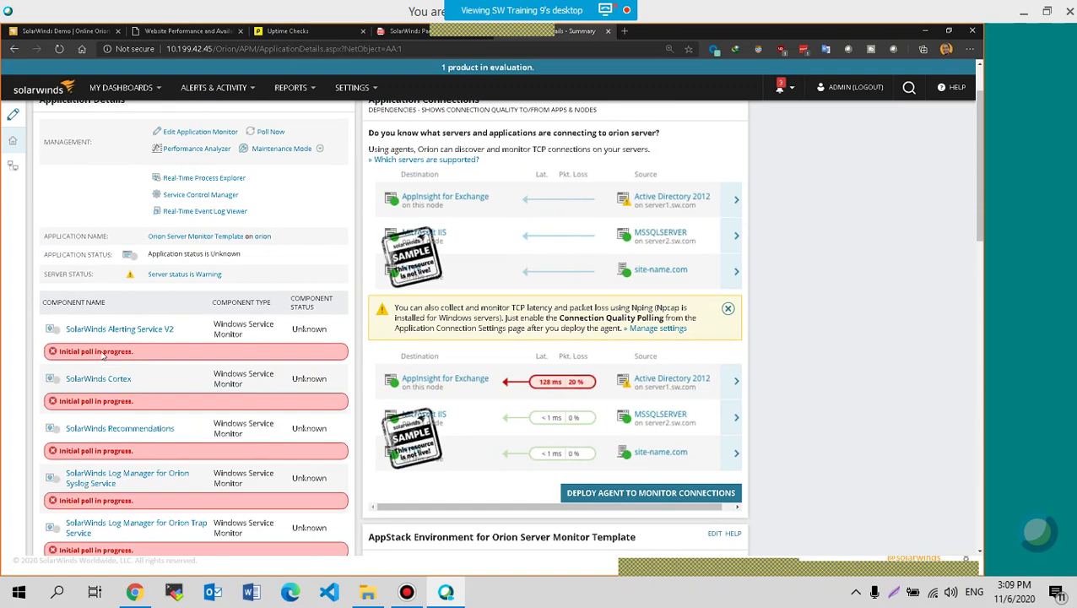
pyautogui.scroll(1, 103, 356)
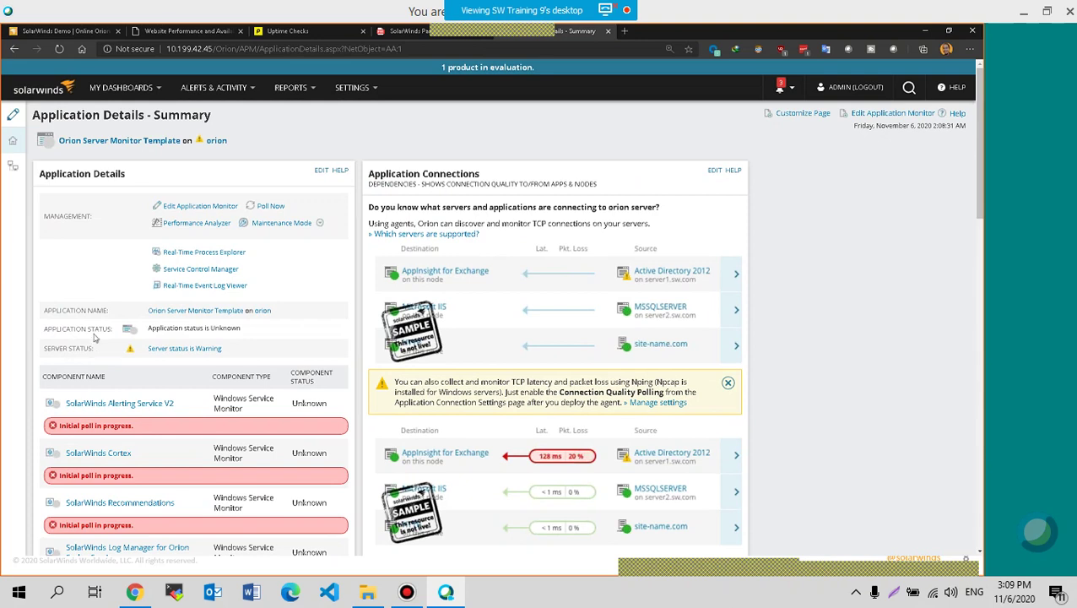
pyautogui.click(146, 92)
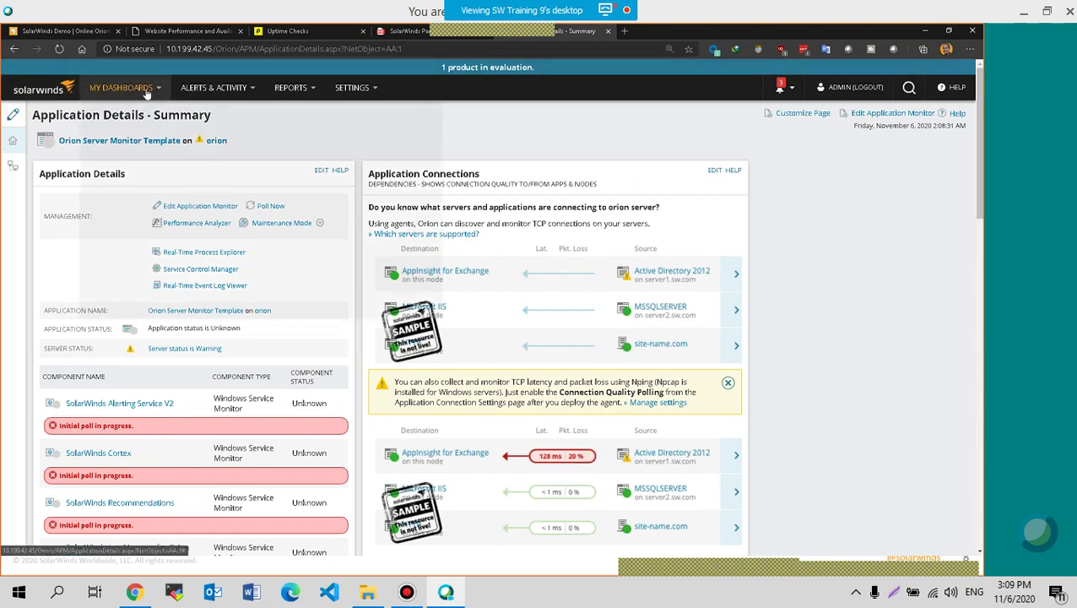
# Go from SAM Summary through Manage Applications to the Application Monitor Templates list of 259 templates
pyautogui.moveTo(144, 144)
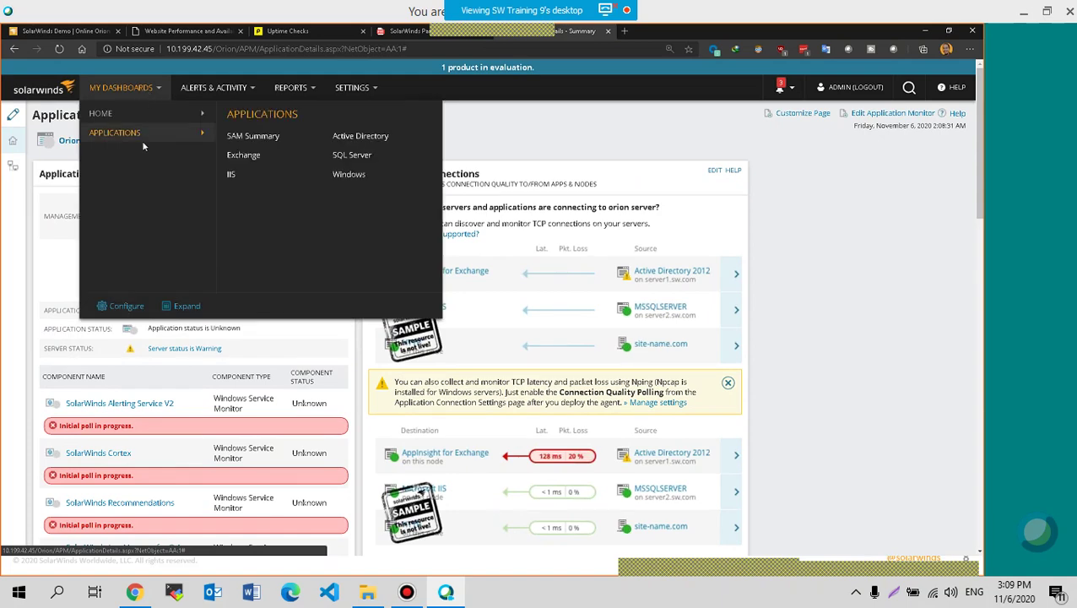
pyautogui.click(253, 136)
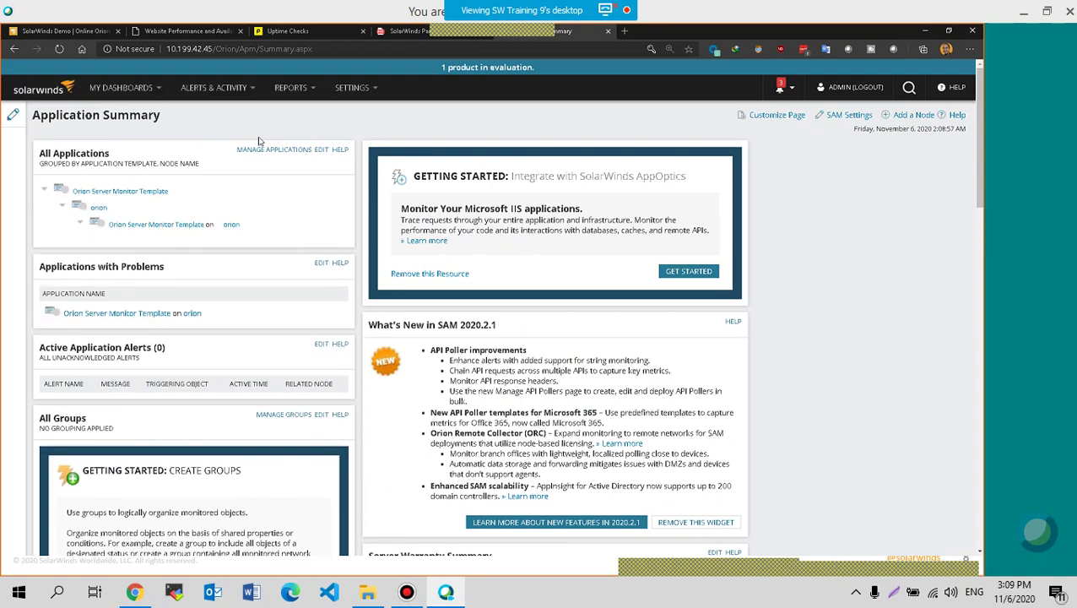
pyautogui.click(261, 152)
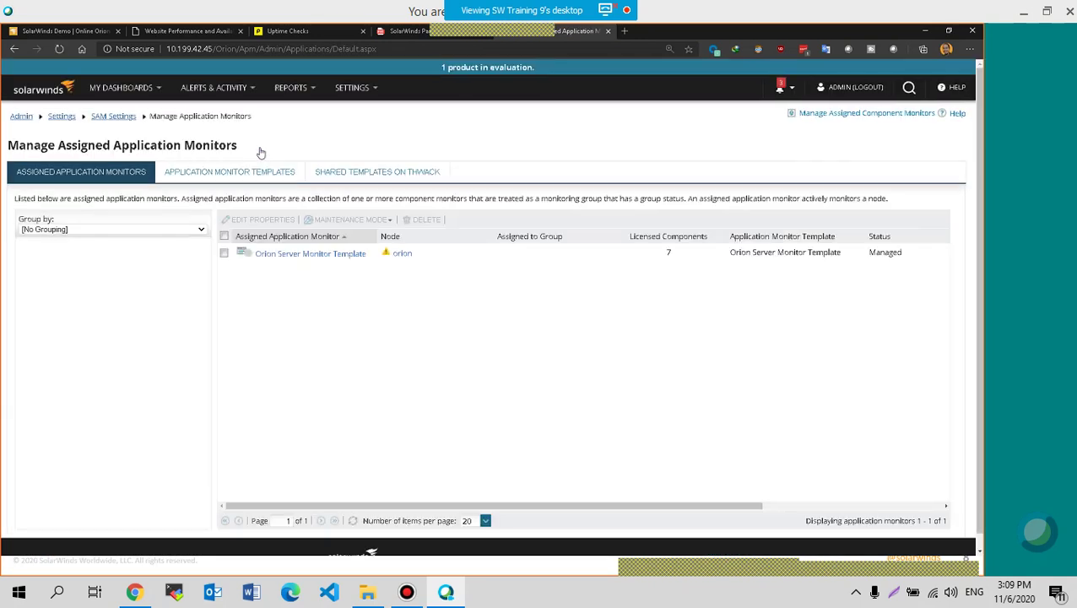
pyautogui.click(224, 254)
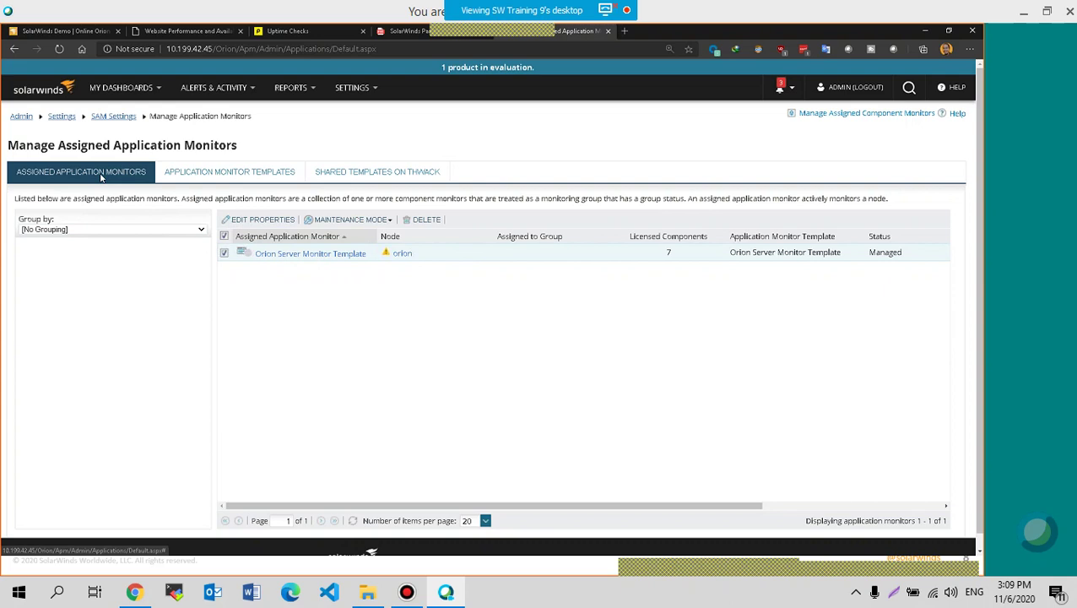
pyautogui.click(251, 180)
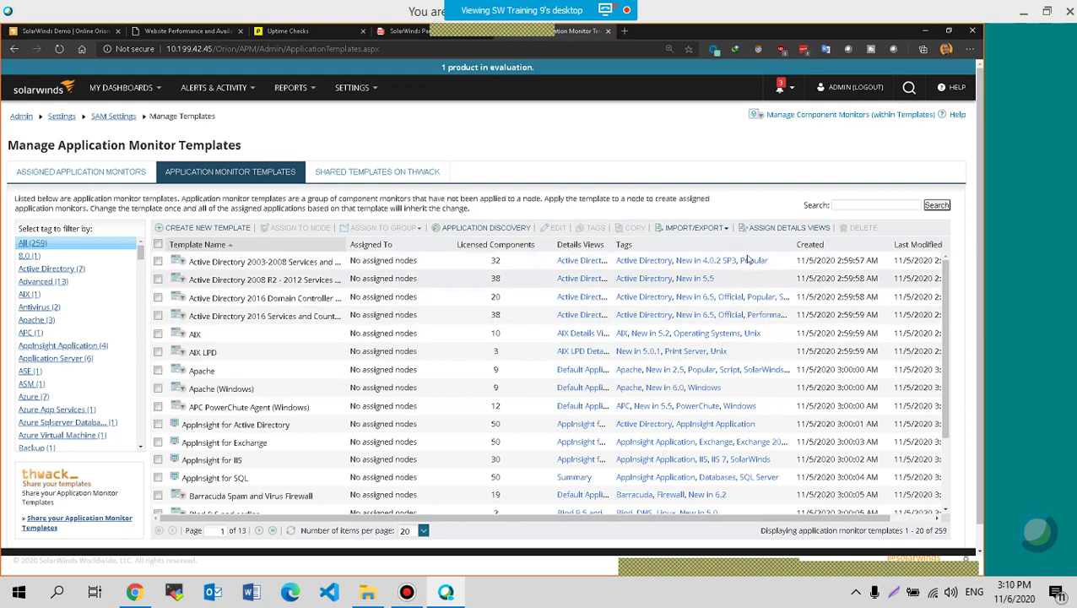
# Filter templates by 'orion' and open Orion Server Monitor Template for editing
pyautogui.click(855, 205)
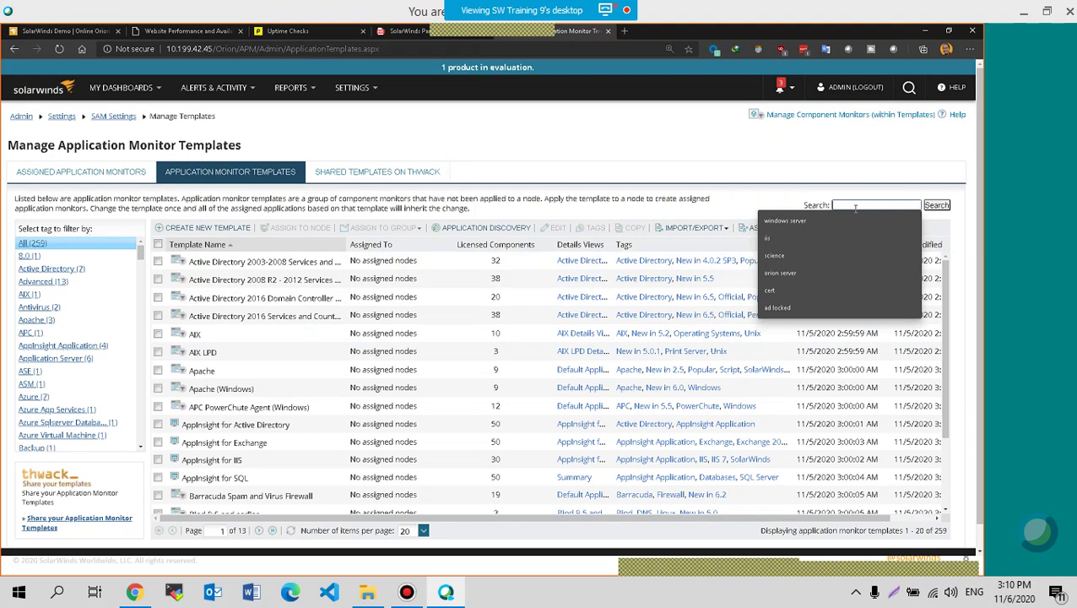
pyautogui.write('orion')
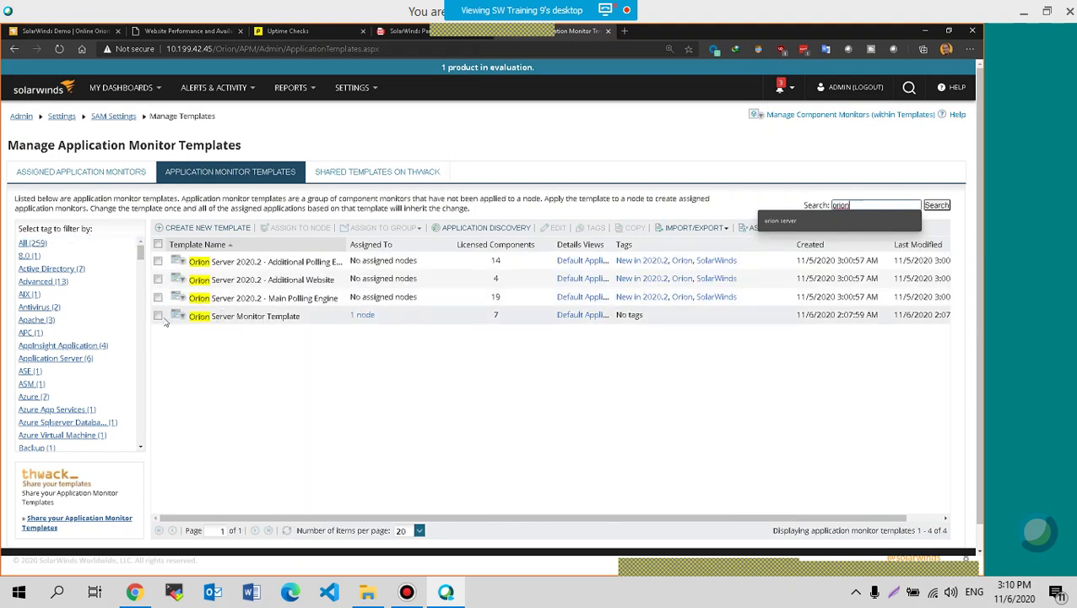
pyautogui.click(159, 317)
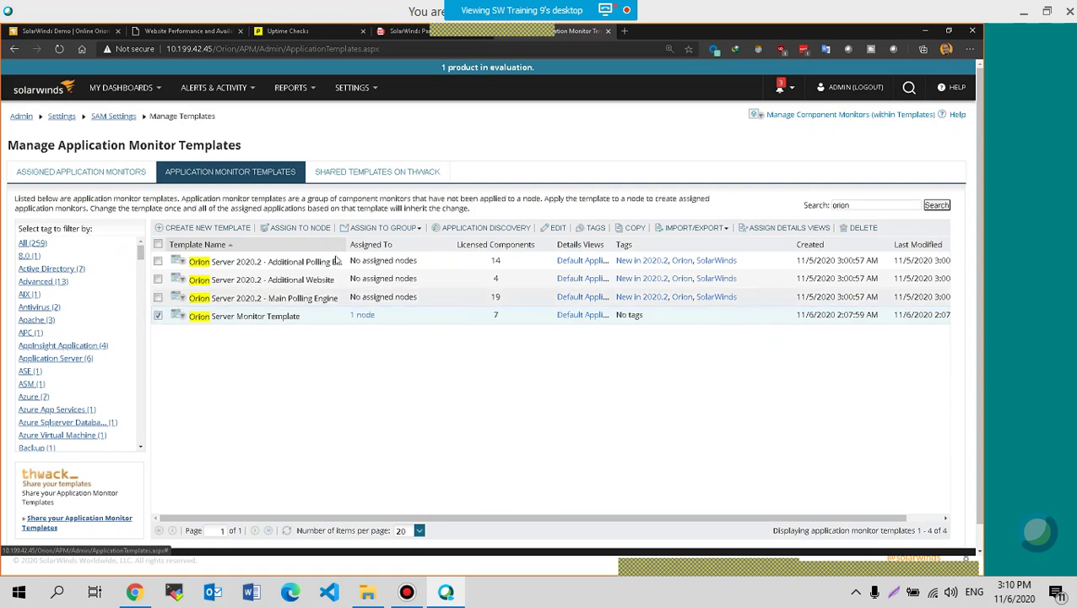
pyautogui.click(557, 231)
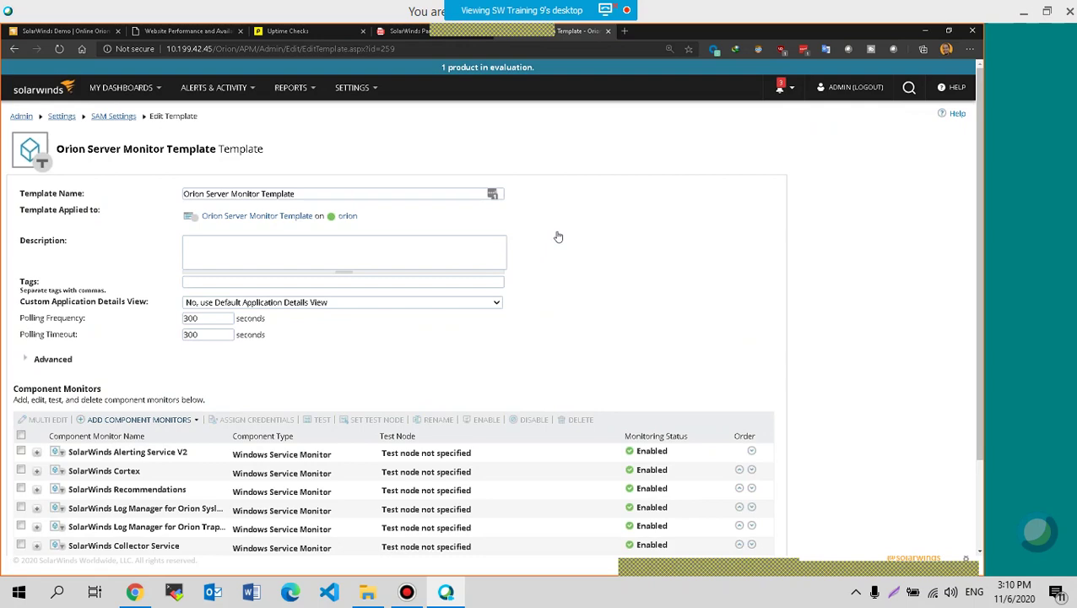
# Scroll the Orion Server Monitor Template editor and open the Add Component Monitors picker
pyautogui.scroll(-3, 577, 349)
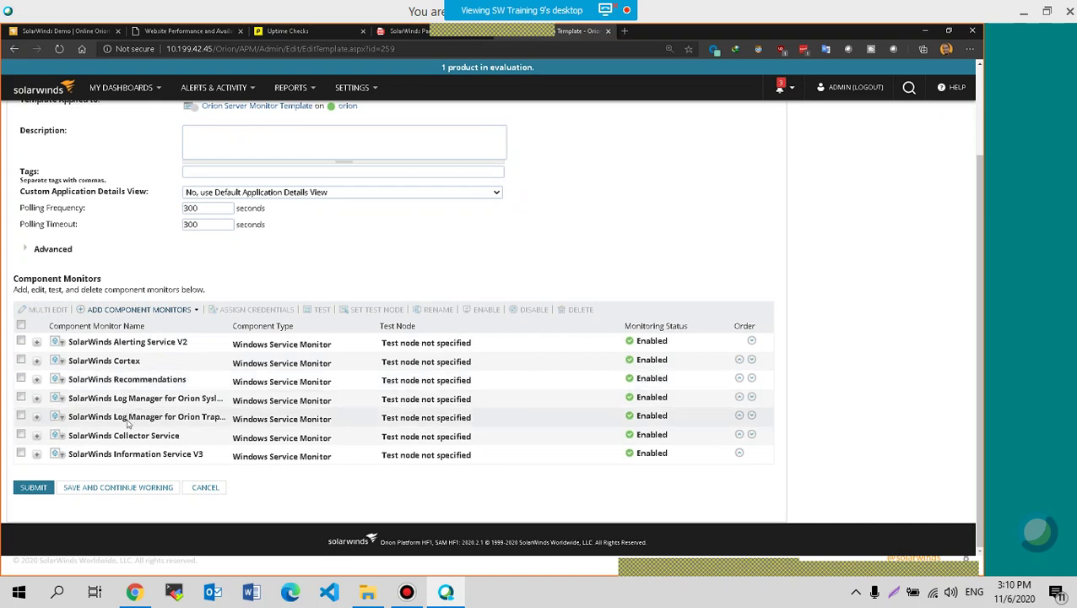
pyautogui.scroll(2, 129, 424)
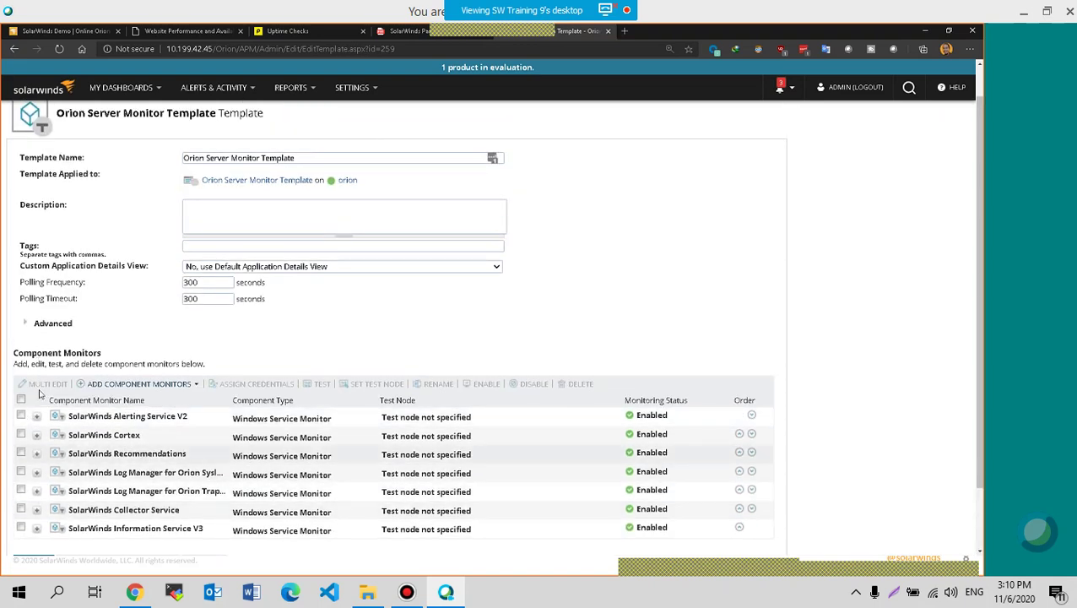
pyautogui.click(140, 384)
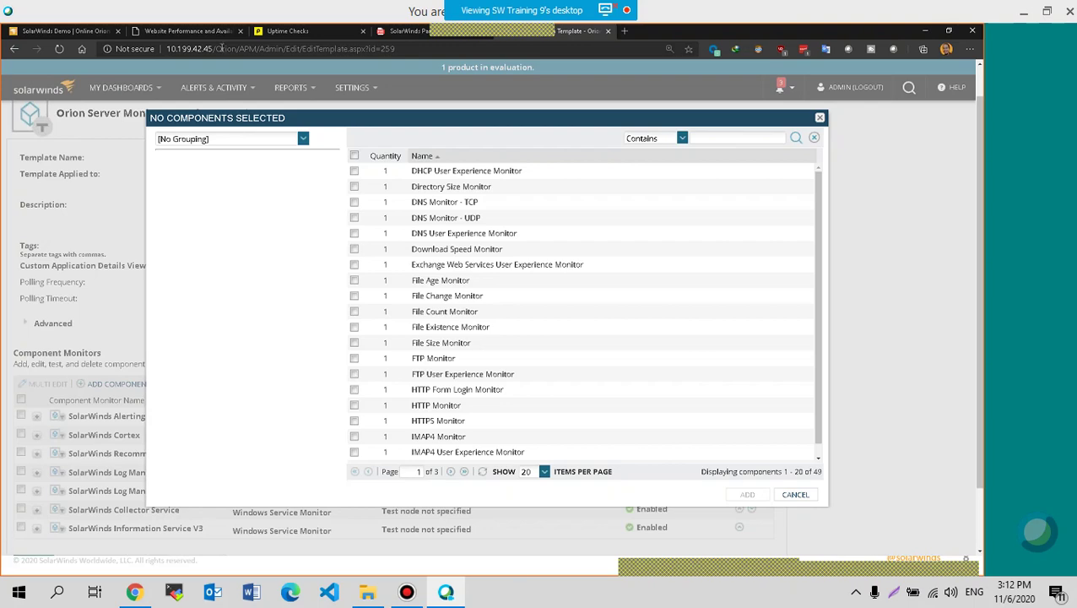
# Group available monitors by Category Name, show File Component Monitors and tick File Count Monitor
pyautogui.click(796, 497)
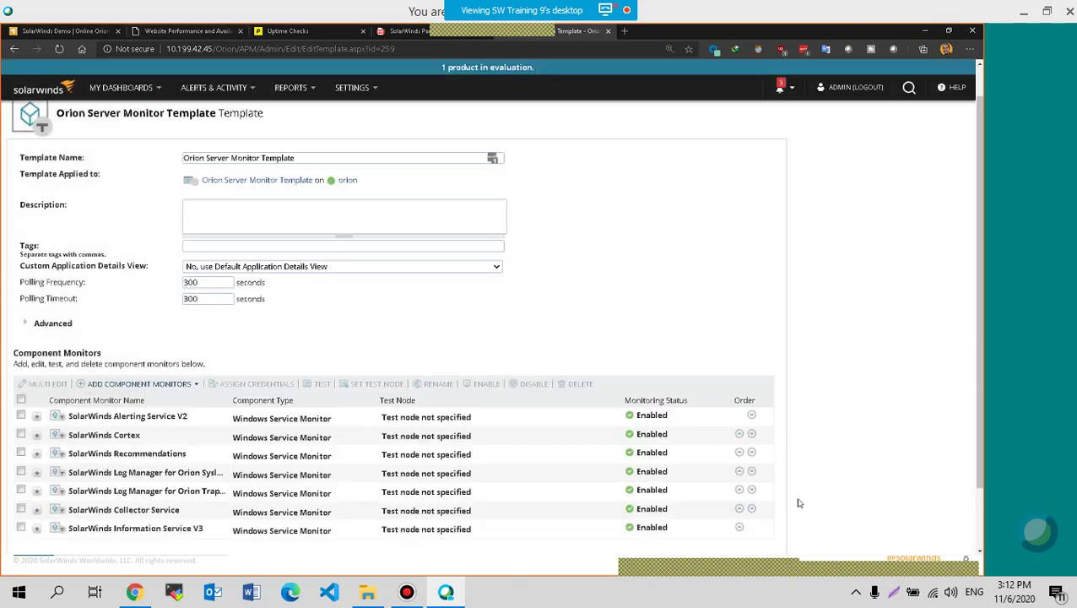
pyautogui.click(115, 386)
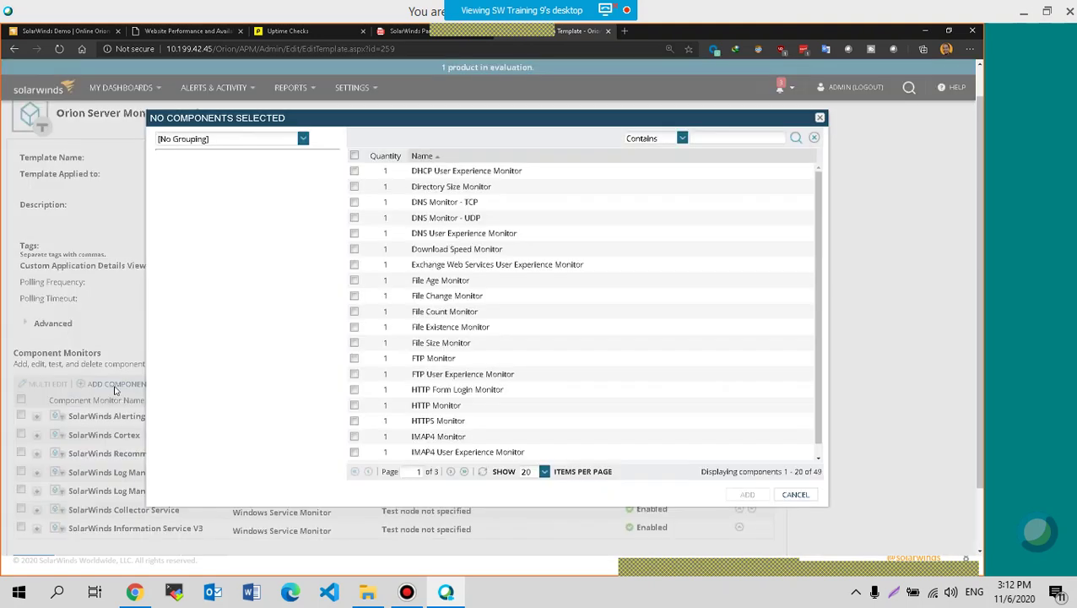
pyautogui.click(236, 139)
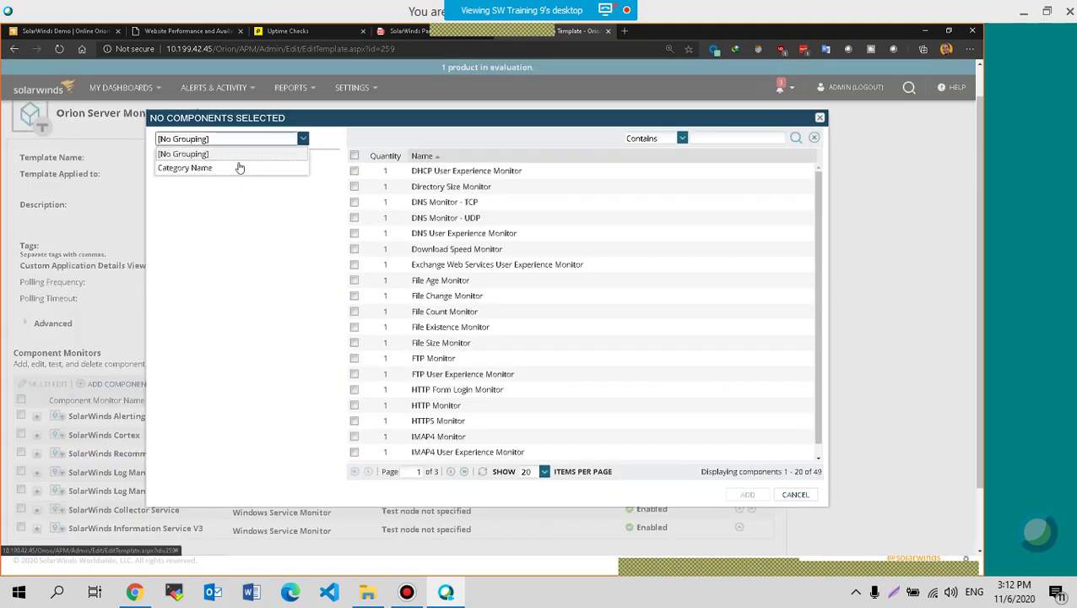
pyautogui.click(236, 165)
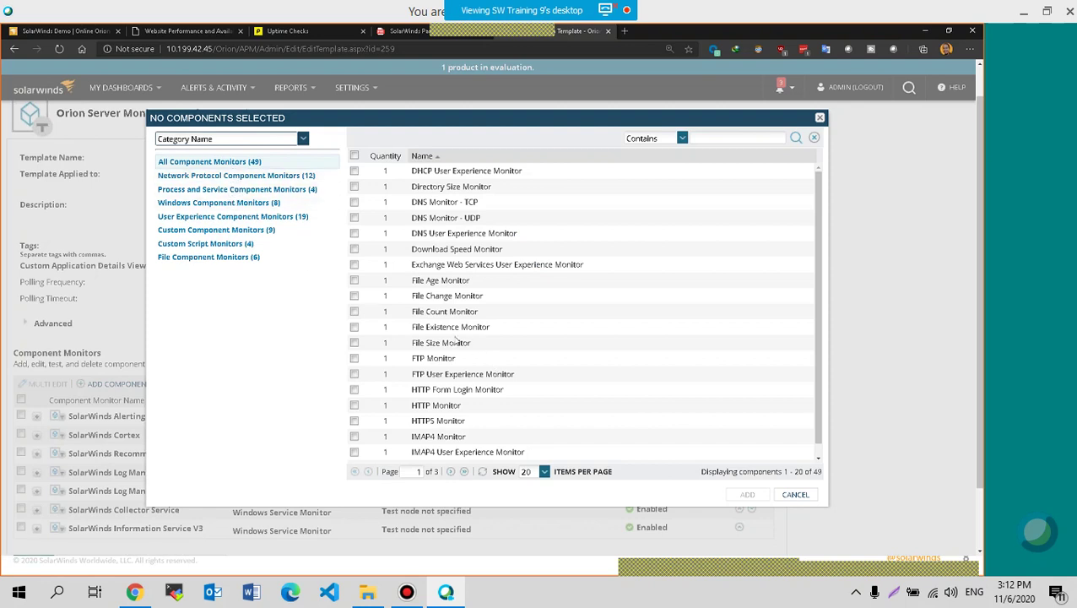
pyautogui.click(224, 257)
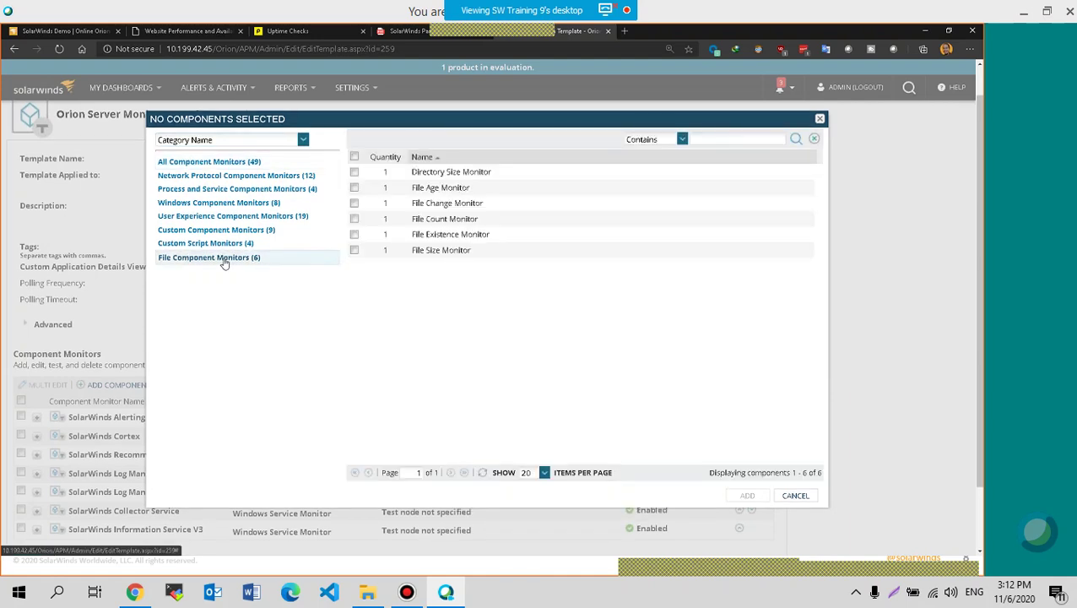
pyautogui.click(354, 220)
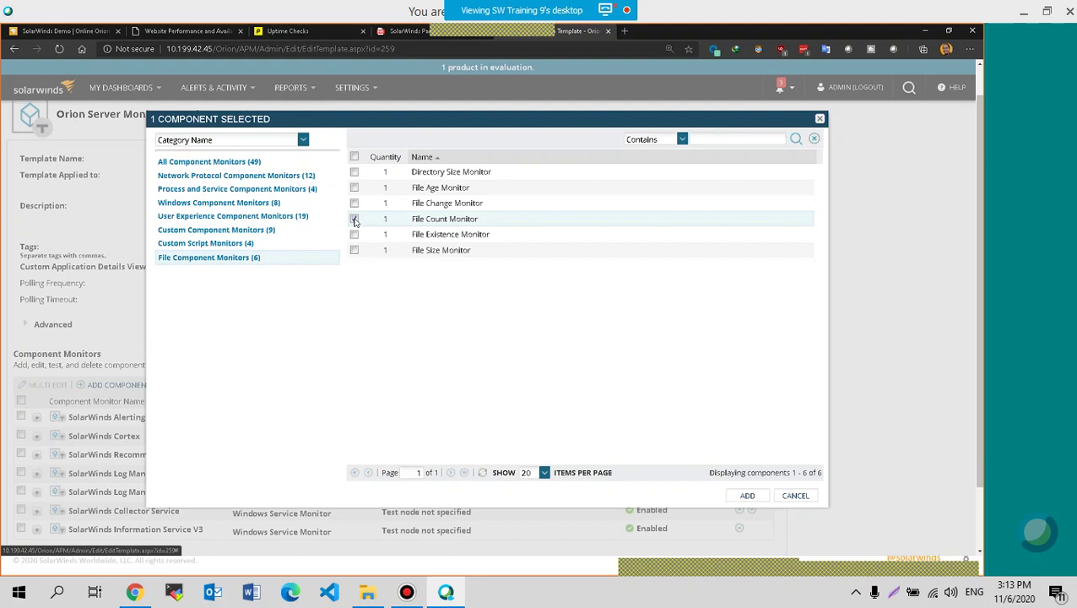
# Add File Count Monitor to the template and select its description in the Sticky Notes
pyautogui.click(355, 220)
pyautogui.click(749, 496)
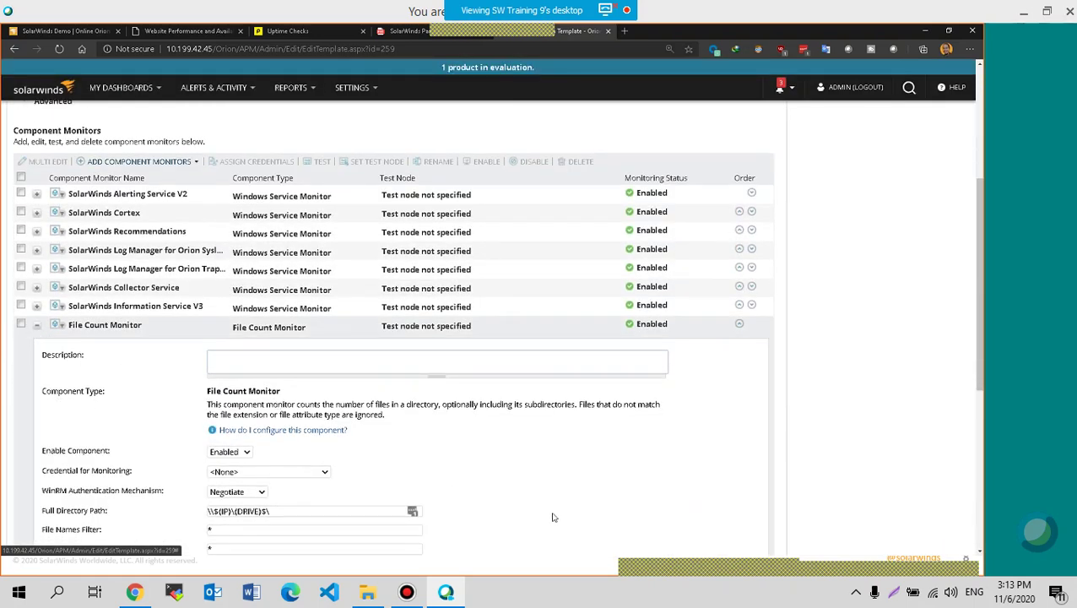
pyautogui.click(19, 592)
pyautogui.click(298, 457)
pyautogui.click(500, 224)
pyautogui.moveTo(453, 232); pyautogui.dragTo(652, 243)
pyautogui.hotkey('ctrl', 'c')
# Paste the JET files in C:\Windows\Temp description into File Count Monitor and enlarge the box
pyautogui.click(459, 371)
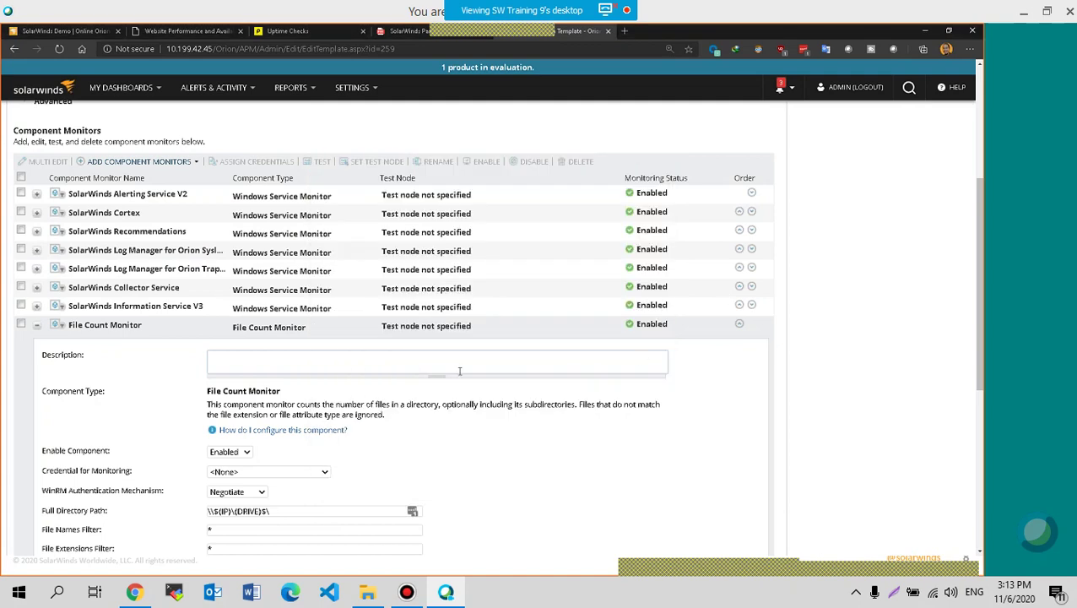
pyautogui.hotkey('ctrl', 'v')
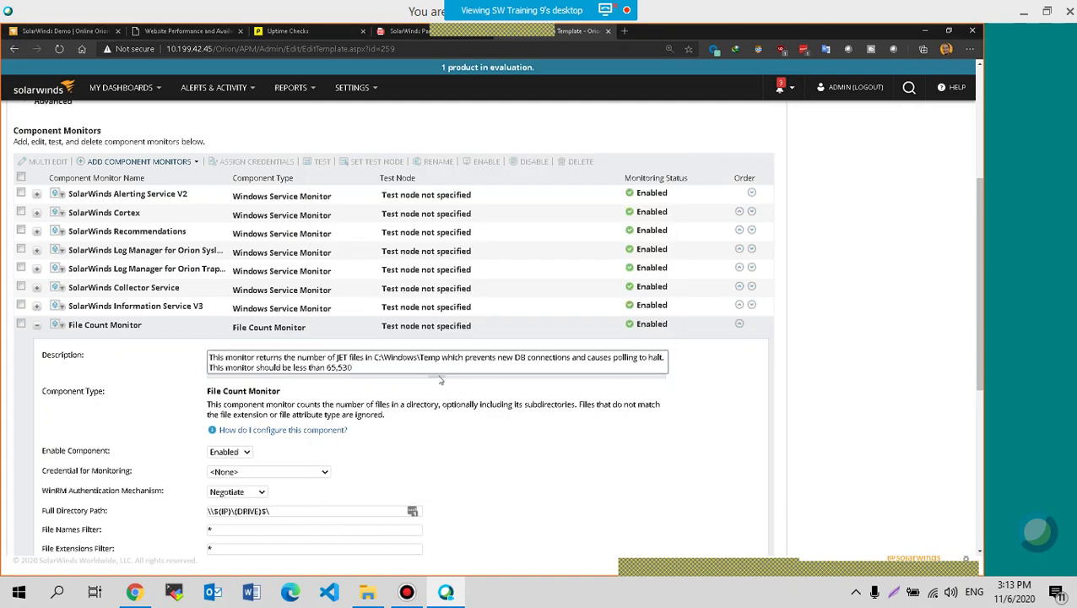
pyautogui.moveTo(440, 381); pyautogui.dragTo(447, 414)
pyautogui.moveTo(365, 359); pyautogui.dragTo(440, 360)
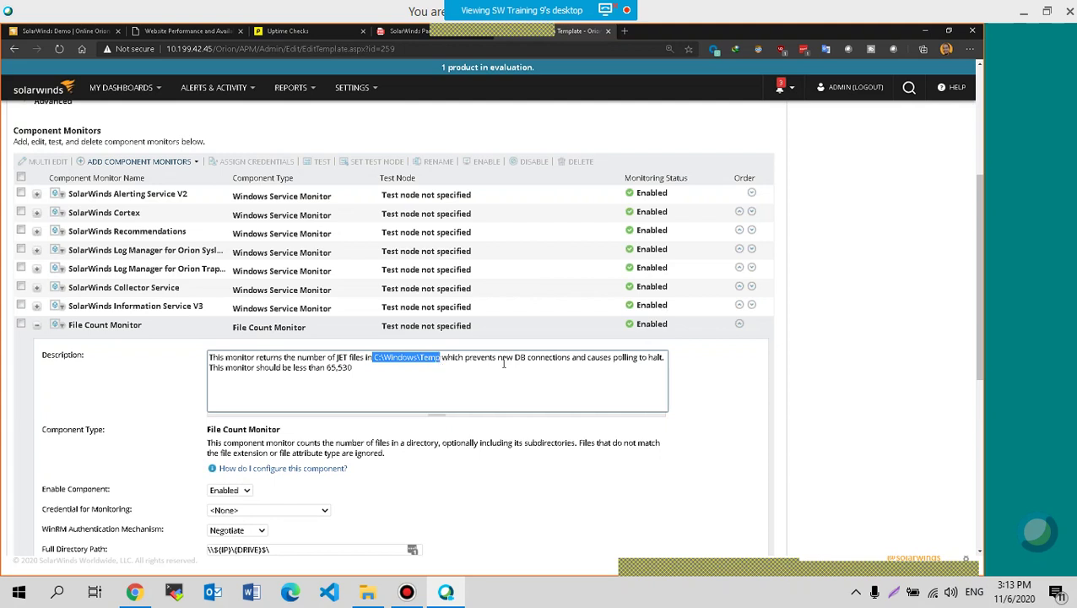
pyautogui.moveTo(520, 359); pyautogui.dragTo(665, 358)
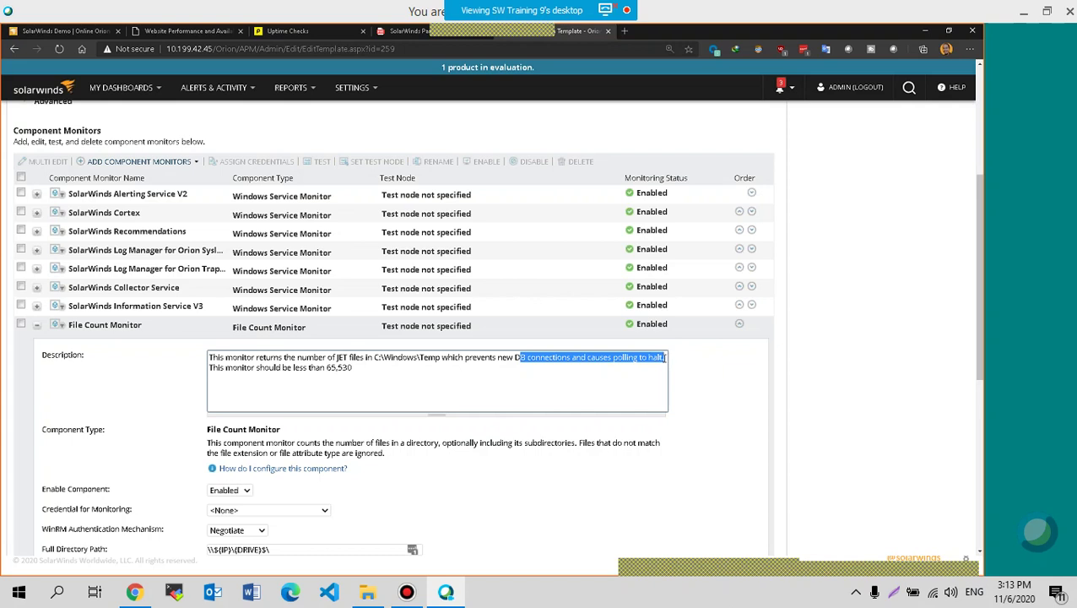
pyautogui.moveTo(375, 373); pyautogui.dragTo(326, 371)
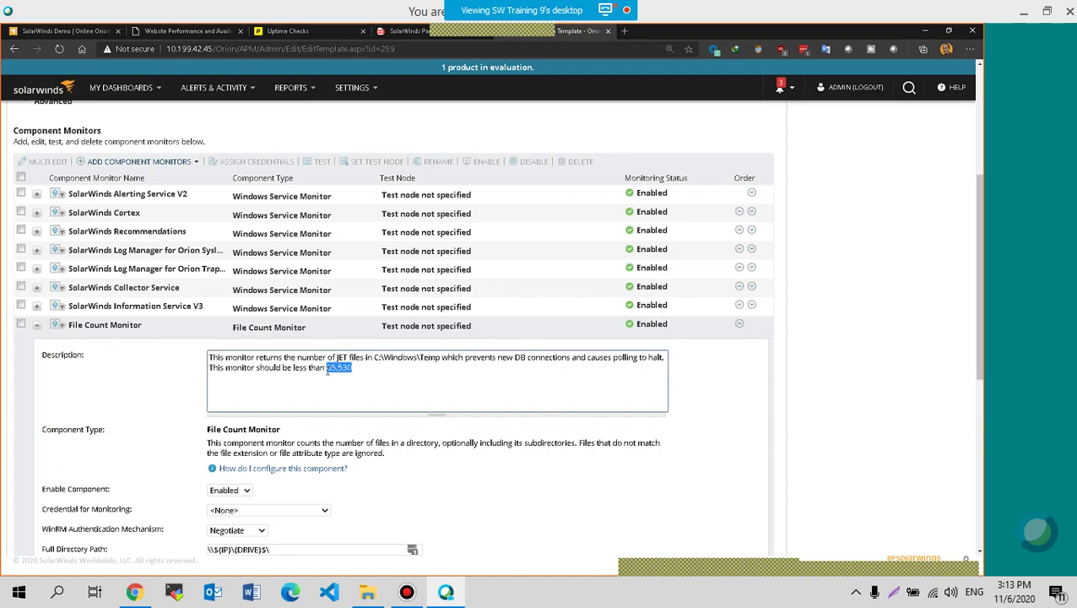
pyautogui.scroll(-5, 327, 371)
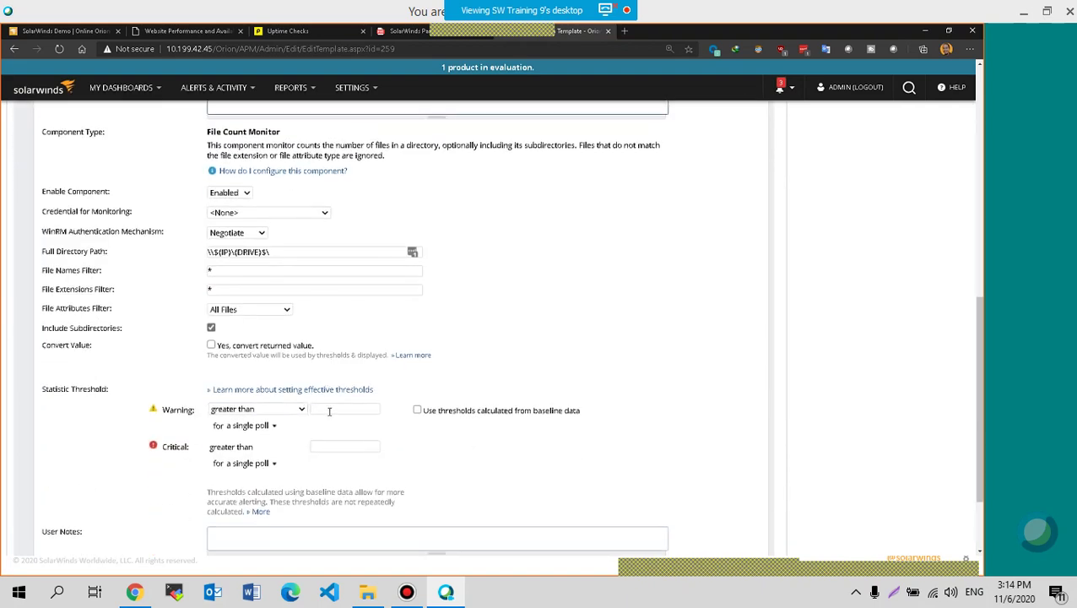
# Set the File Count Monitor's Warning threshold to 3000 and Critical threshold to 65000
pyautogui.click(327, 412)
pyautogui.click(351, 440)
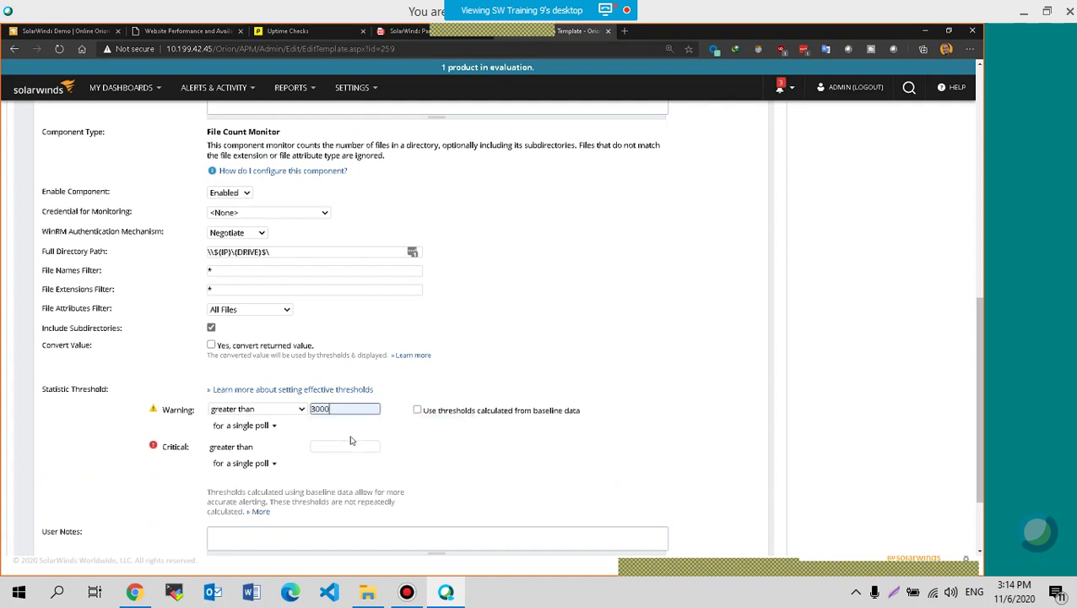
pyautogui.click(351, 442)
pyautogui.click(347, 410)
pyautogui.moveTo(163, 412); pyautogui.dragTo(200, 412)
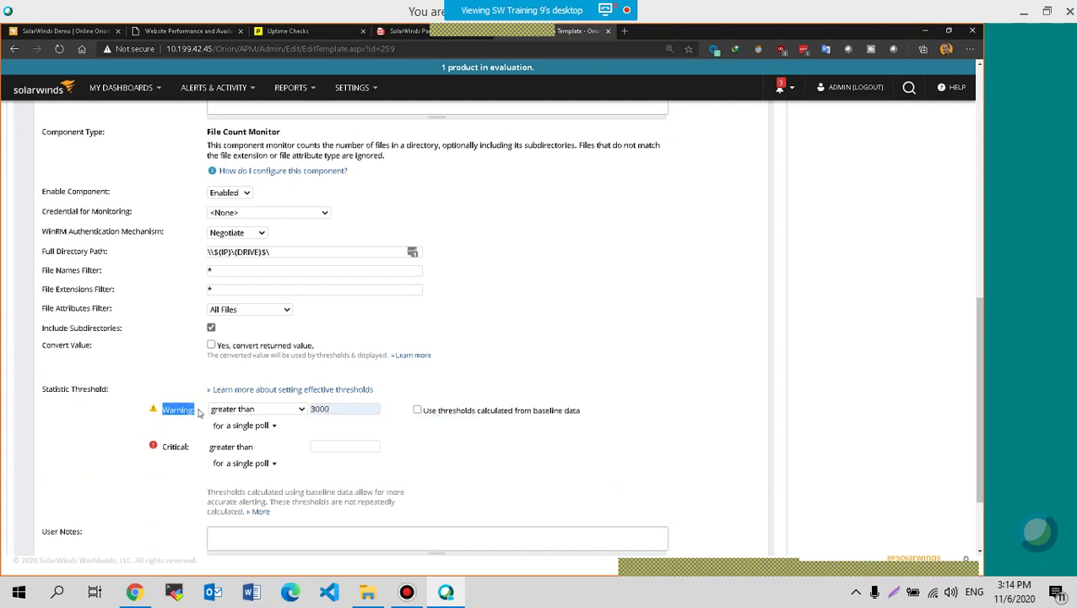
pyautogui.click(340, 445)
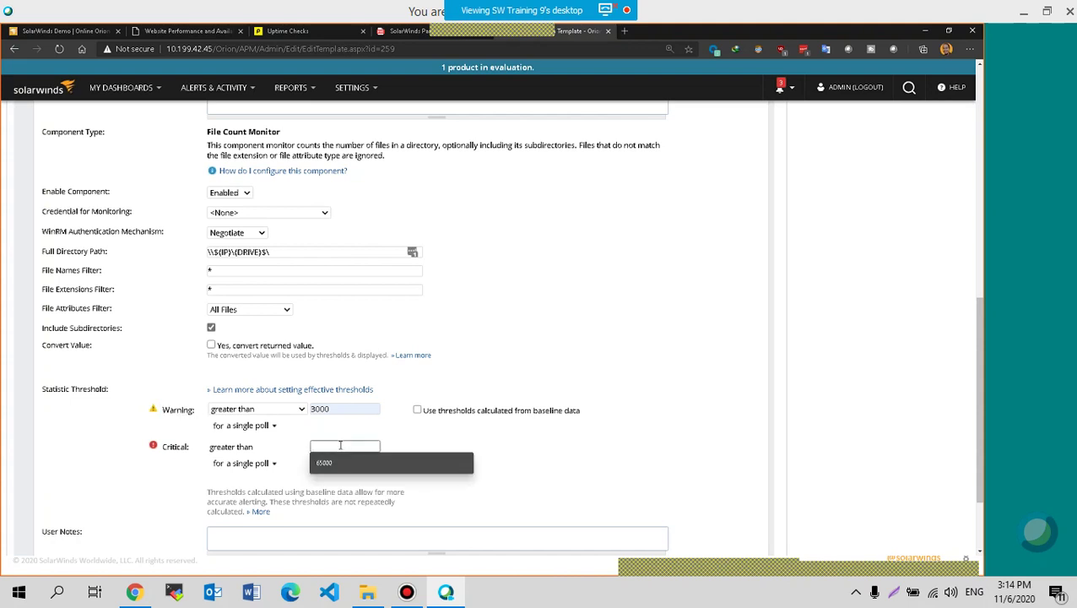
pyautogui.click(336, 464)
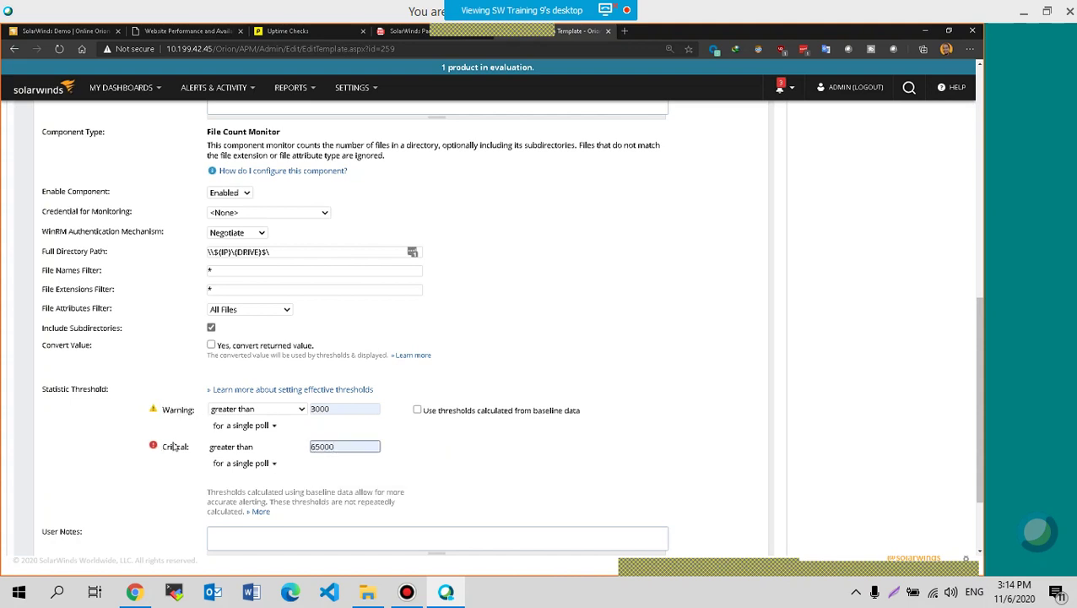
pyautogui.moveTo(191, 447); pyautogui.dragTo(145, 446)
pyautogui.click(109, 446)
# Highlight the 3000 Warning value and the Full Directory Path label for review
pyautogui.scroll(3, 110, 447)
pyautogui.scroll(-3, 110, 446)
pyautogui.doubleClick(354, 408)
pyautogui.click(550, 371)
pyautogui.moveTo(343, 408); pyautogui.dragTo(233, 410)
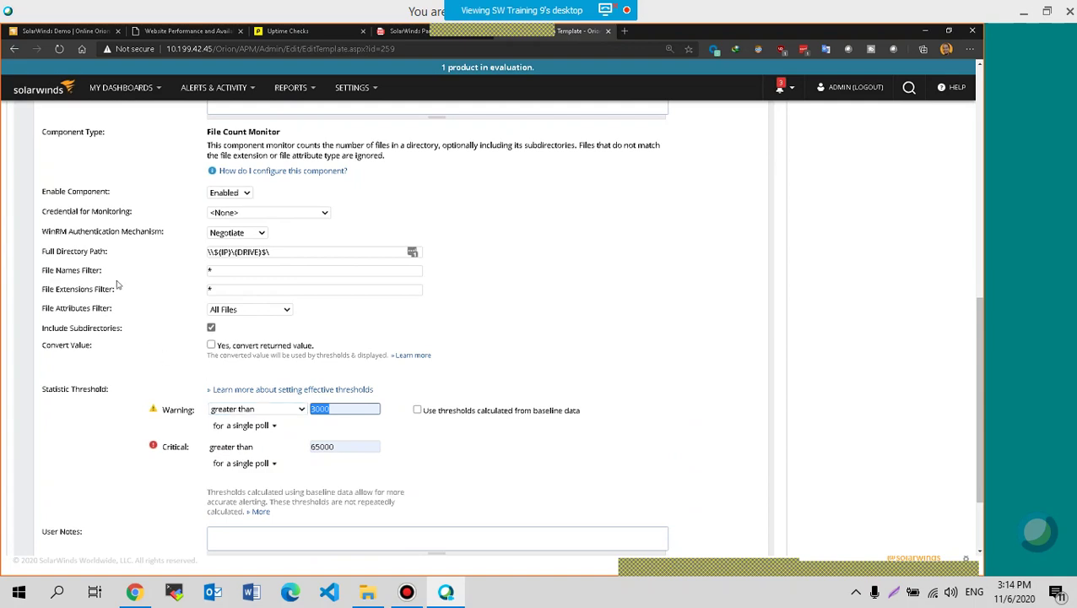
pyautogui.moveTo(111, 253); pyautogui.dragTo(39, 255)
pyautogui.scroll(3, 40, 267)
pyautogui.scroll(-2, 51, 262)
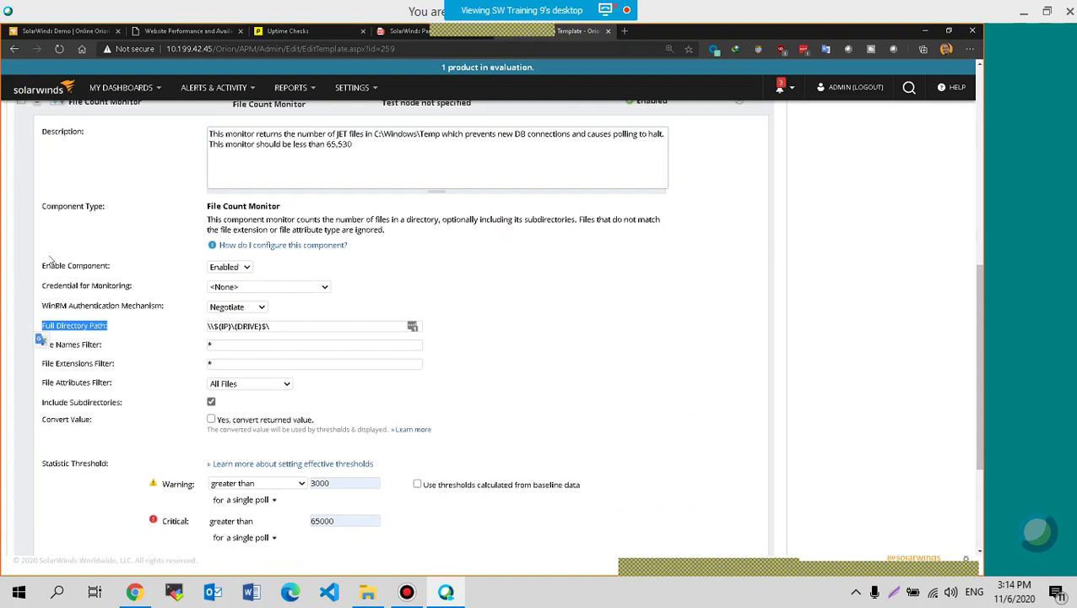
# Select the existing Full Directory Path value so it can be replaced
pyautogui.click(147, 338)
pyautogui.moveTo(273, 331); pyautogui.dragTo(180, 332)
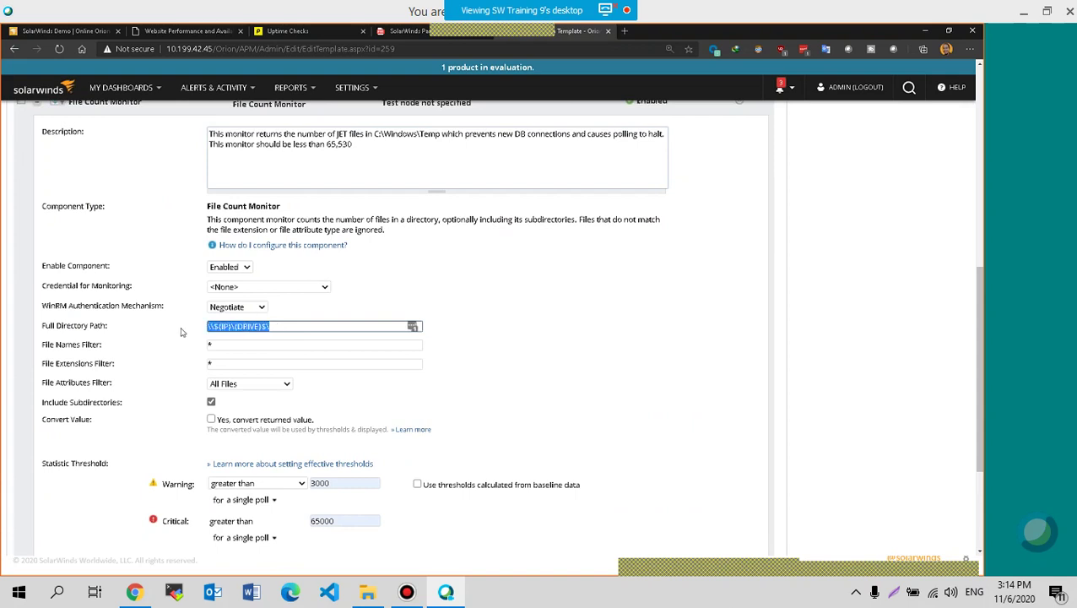
pyautogui.click(298, 329)
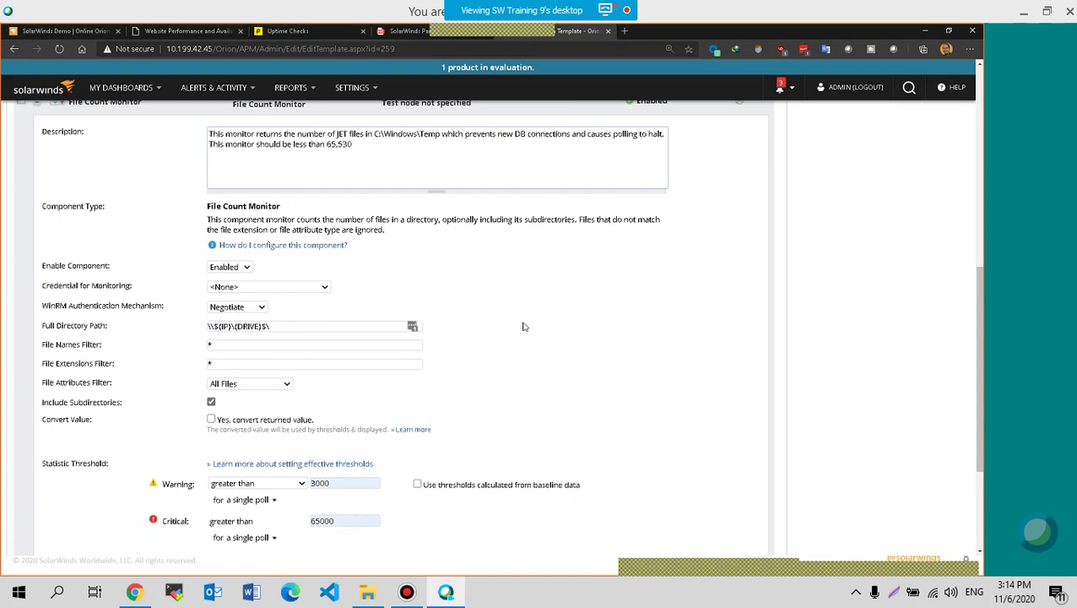
pyautogui.moveTo(348, 245); pyautogui.dragTo(218, 246)
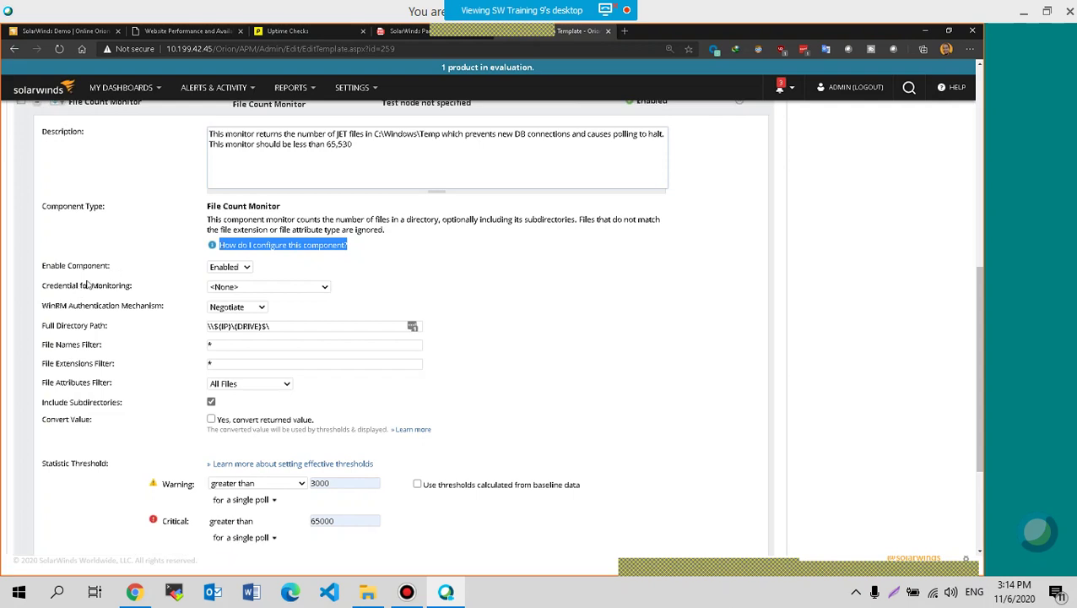
pyautogui.scroll(3, 102, 270)
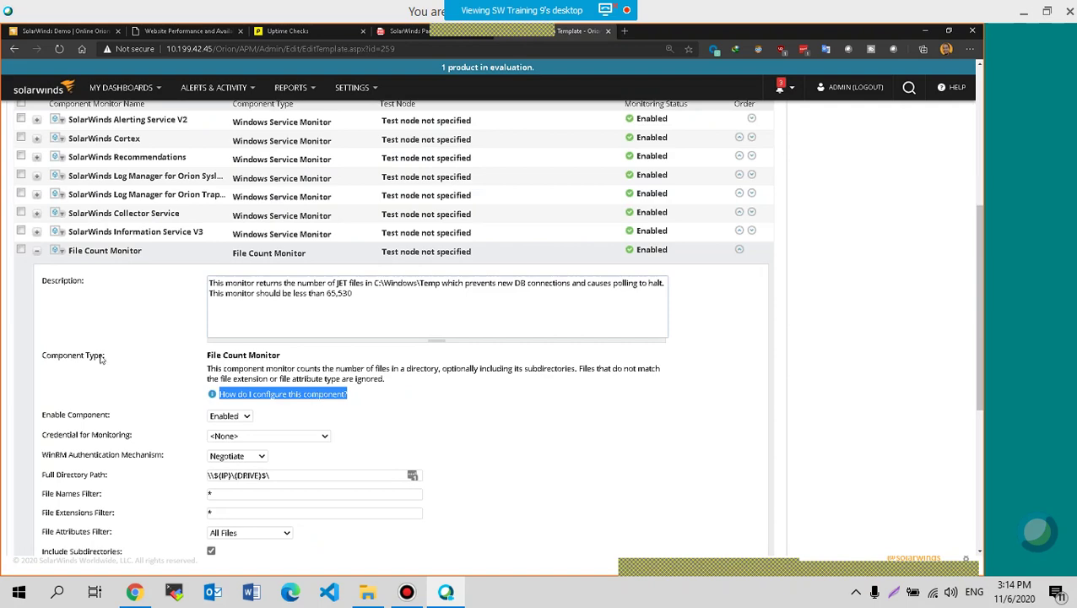
pyautogui.scroll(-6, 98, 358)
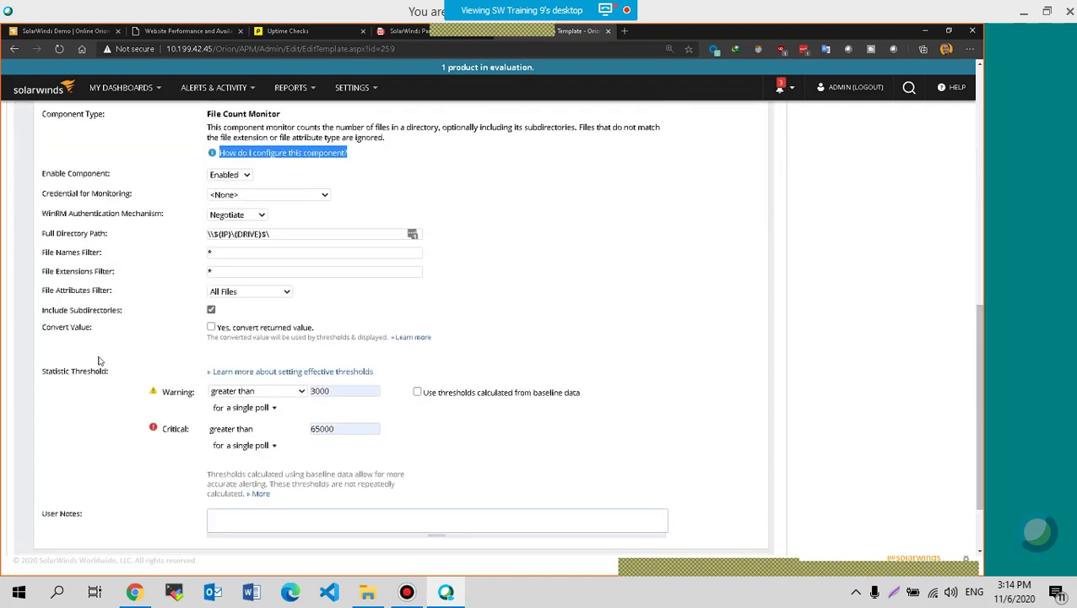
pyautogui.moveTo(102, 277); pyautogui.dragTo(45, 141)
pyautogui.click(130, 228)
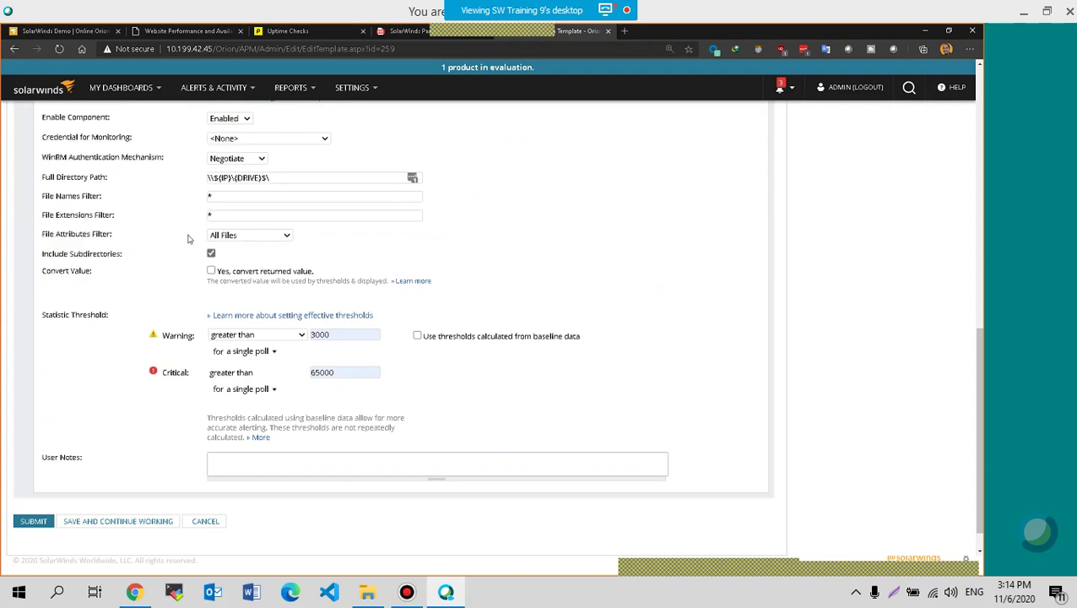
pyautogui.click(280, 177)
pyautogui.tripleClick(279, 177)
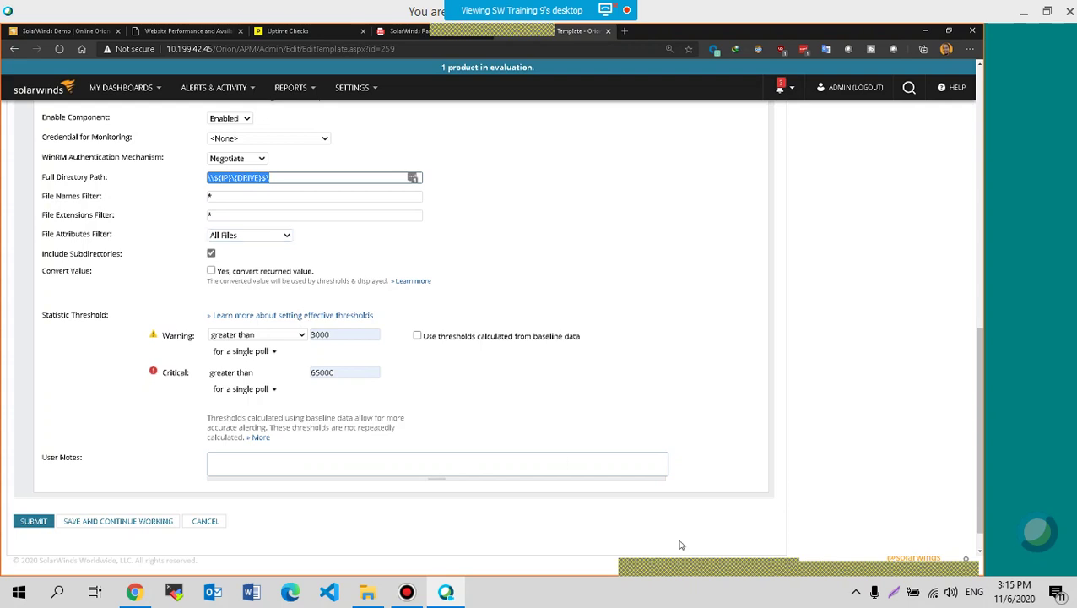
# Copy \\${IP}\C$\Windows\Temp from the Sticky Note and paste it as the Full Directory Path
pyautogui.press('super')
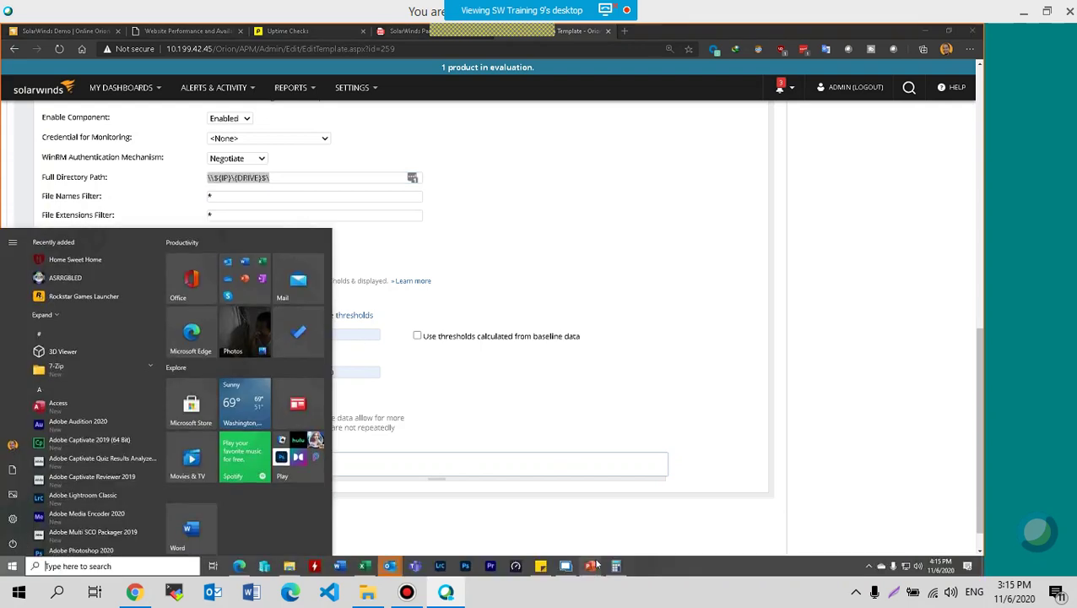
pyautogui.click(596, 564)
pyautogui.moveTo(498, 251); pyautogui.dragTo(413, 252)
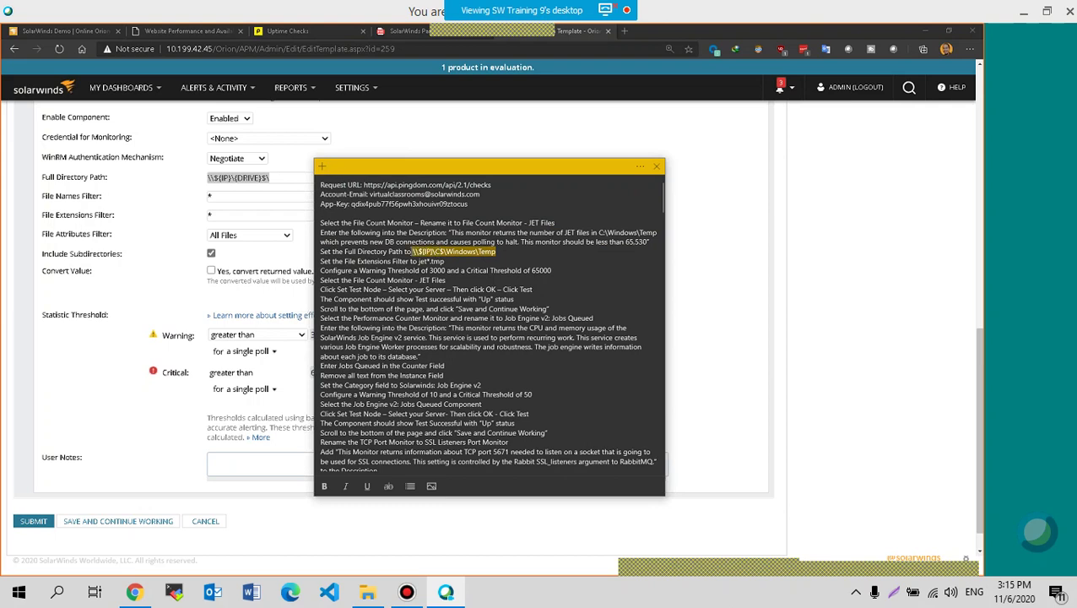
pyautogui.hotkey('ctrl', 'c')
pyautogui.click(250, 175)
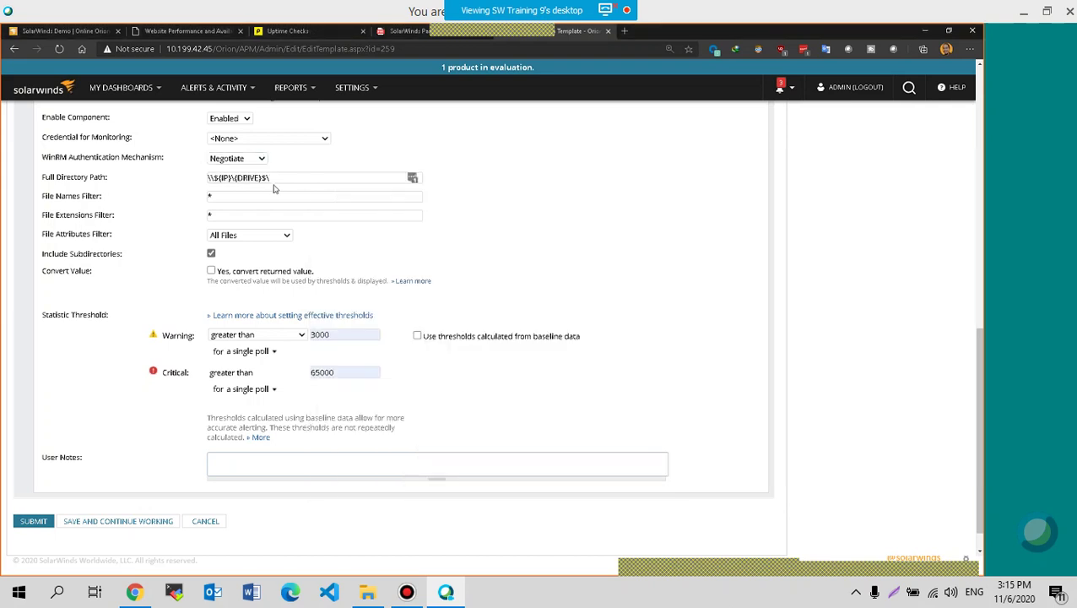
pyautogui.hotkey('ctrl', 'a')
pyautogui.hotkey('ctrl', 'v')
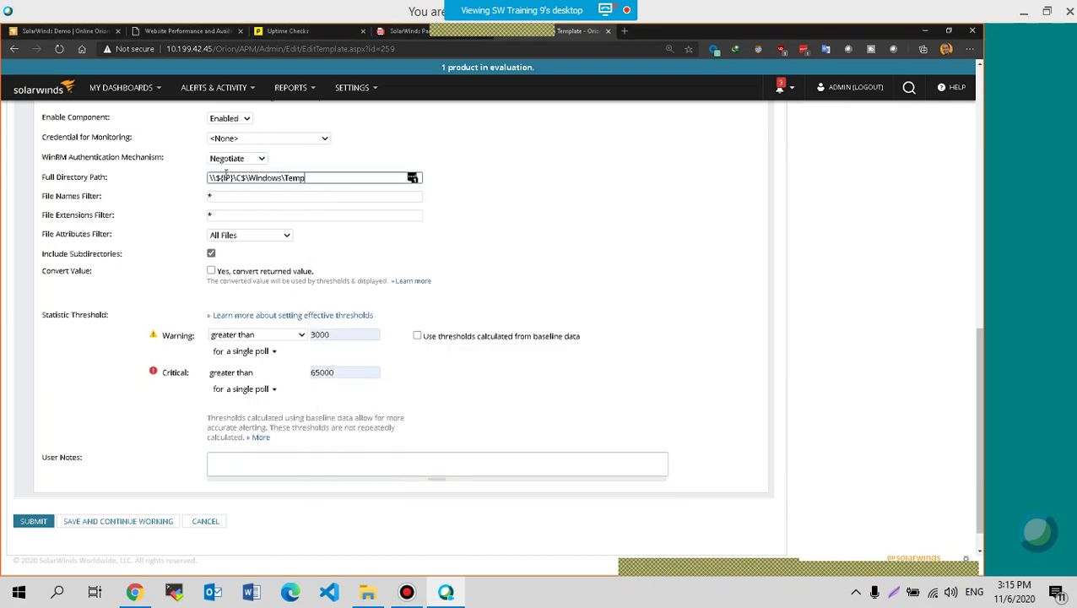
pyautogui.moveTo(232, 179); pyautogui.dragTo(215, 179)
pyautogui.scroll(3, 279, 236)
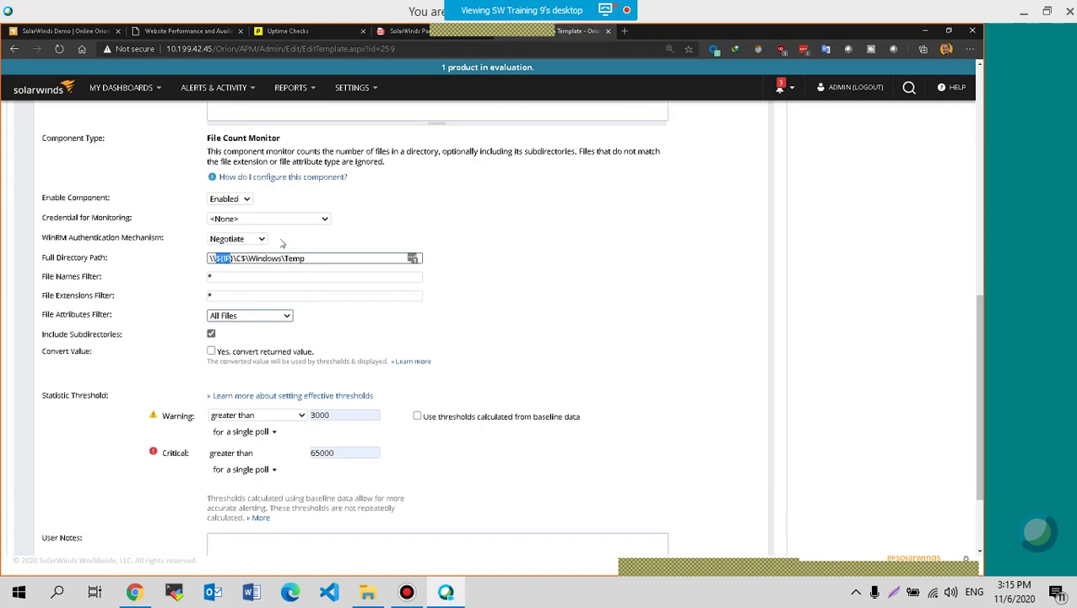
# Paste the filter copied from the Sticky Note over the asterisk in File Extensions Filter
pyautogui.click(261, 326)
pyautogui.moveTo(321, 326); pyautogui.dragTo(122, 327)
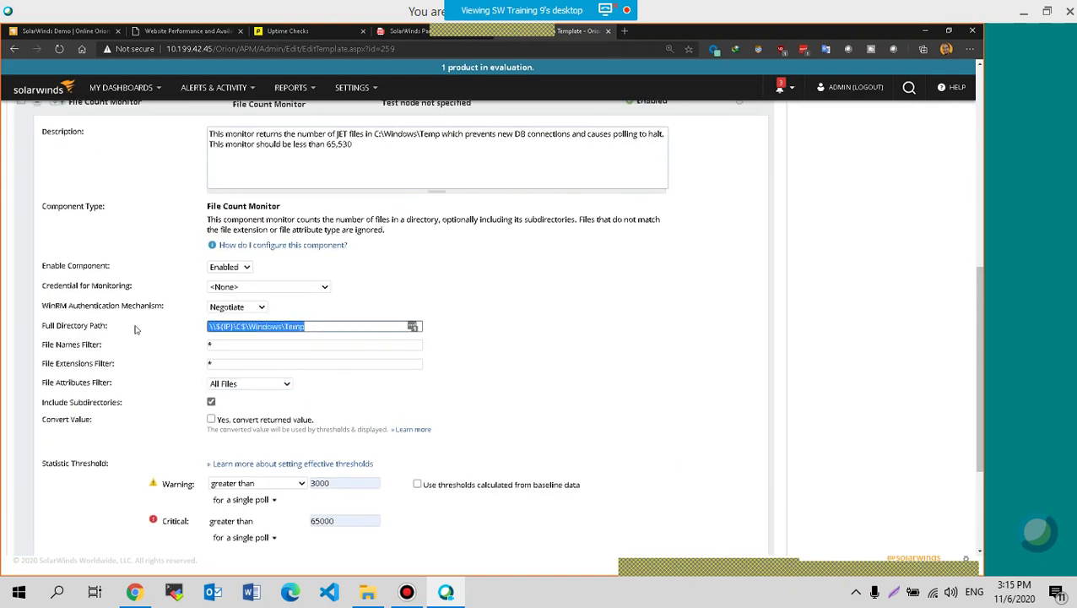
pyautogui.click(325, 326)
pyautogui.moveTo(325, 326); pyautogui.dragTo(193, 332)
pyautogui.click(245, 362)
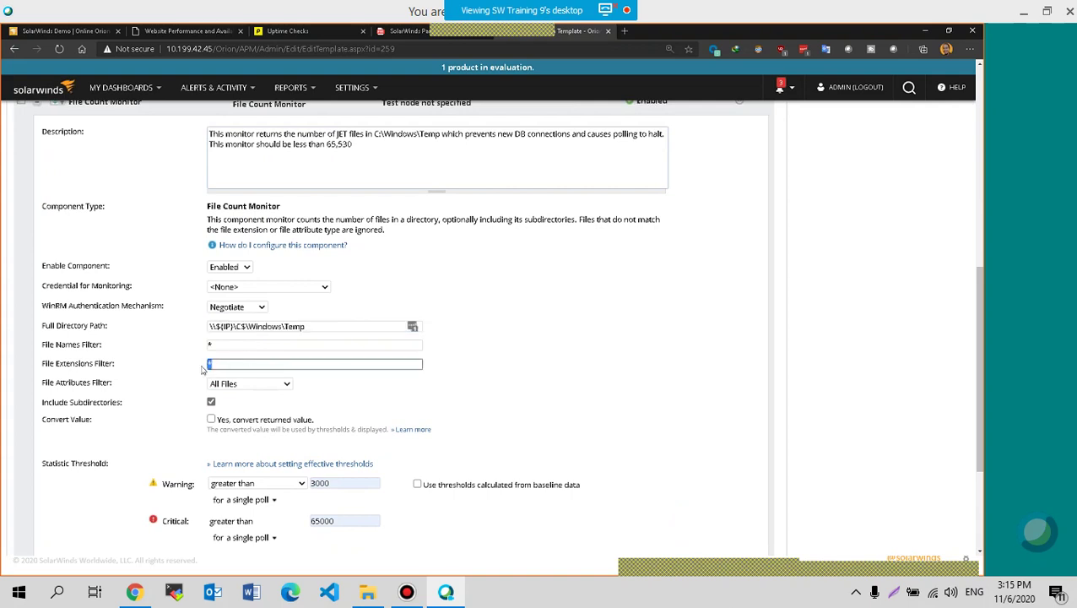
pyautogui.hotkey('alt', 'Tab')
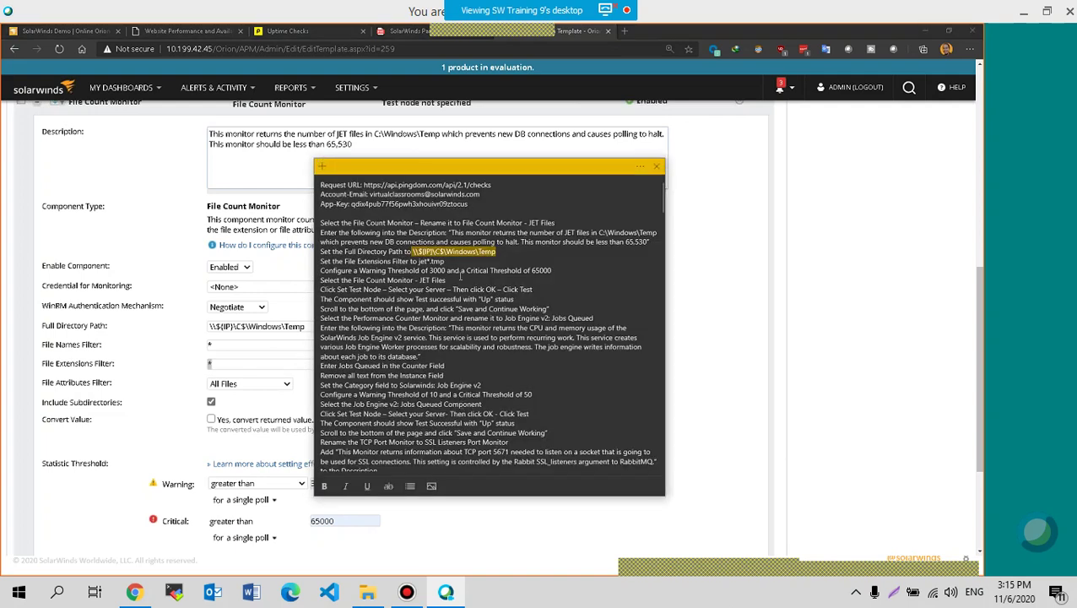
pyautogui.moveTo(458, 264); pyautogui.dragTo(420, 263)
pyautogui.click(265, 360)
pyautogui.hotkey('ctrl', 'a')
pyautogui.hotkey('ctrl', 'v')
pyautogui.click(339, 382)
# Add the missing 'j' so the filter reads jet*.tmp, then highlight it
pyautogui.click(256, 362)
pyautogui.write('j')
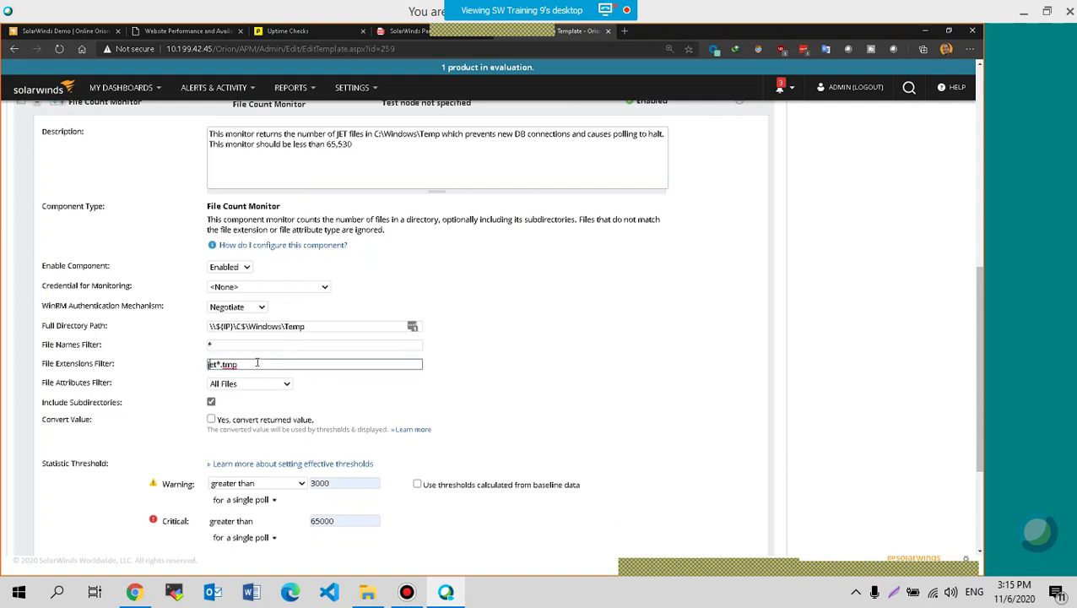
pyautogui.click(535, 375)
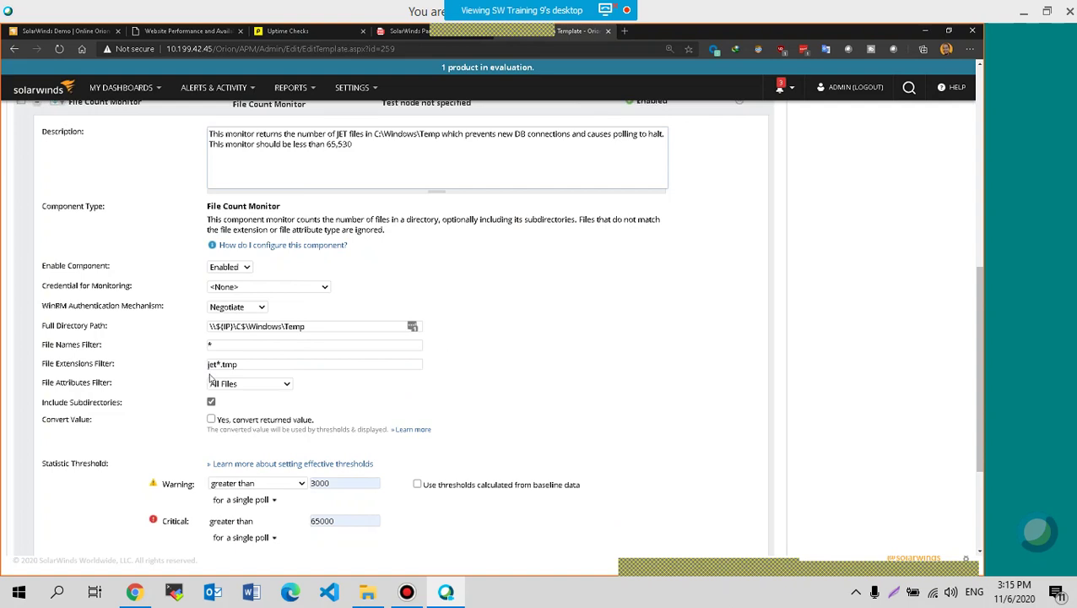
pyautogui.moveTo(219, 364); pyautogui.dragTo(245, 364)
pyautogui.click(263, 364)
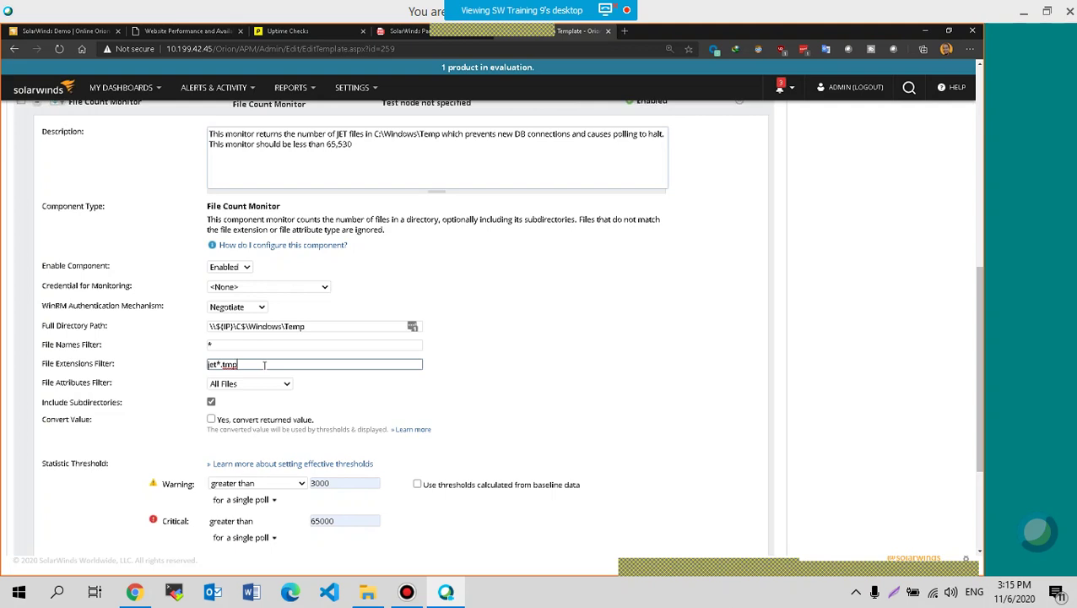
pyautogui.moveTo(244, 368); pyautogui.dragTo(146, 374)
pyautogui.click(602, 383)
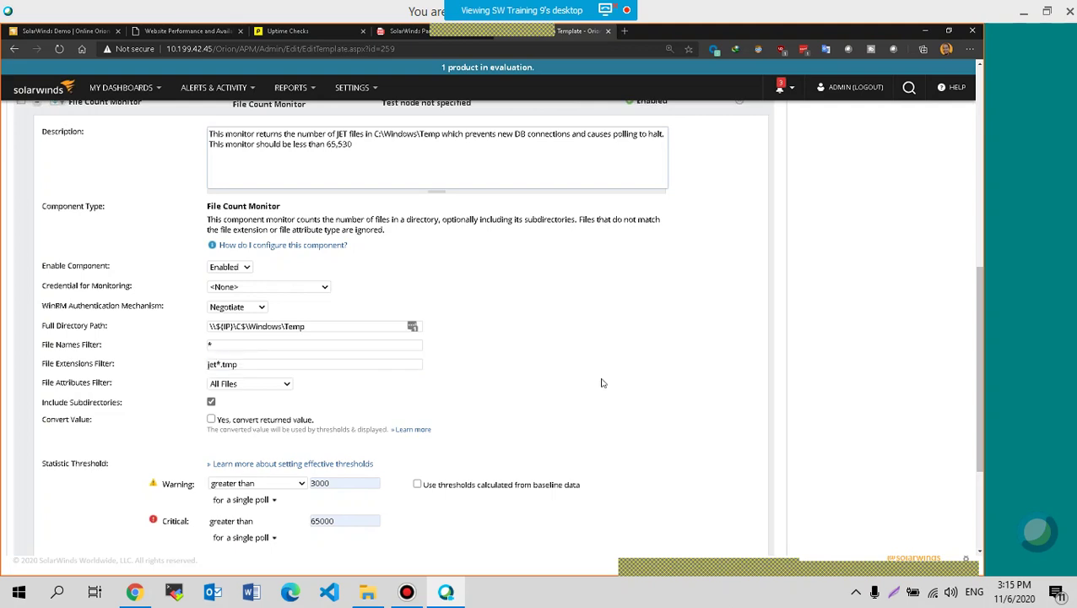
pyautogui.moveTo(238, 364); pyautogui.dragTo(193, 369)
pyautogui.scroll(-1, 538, 379)
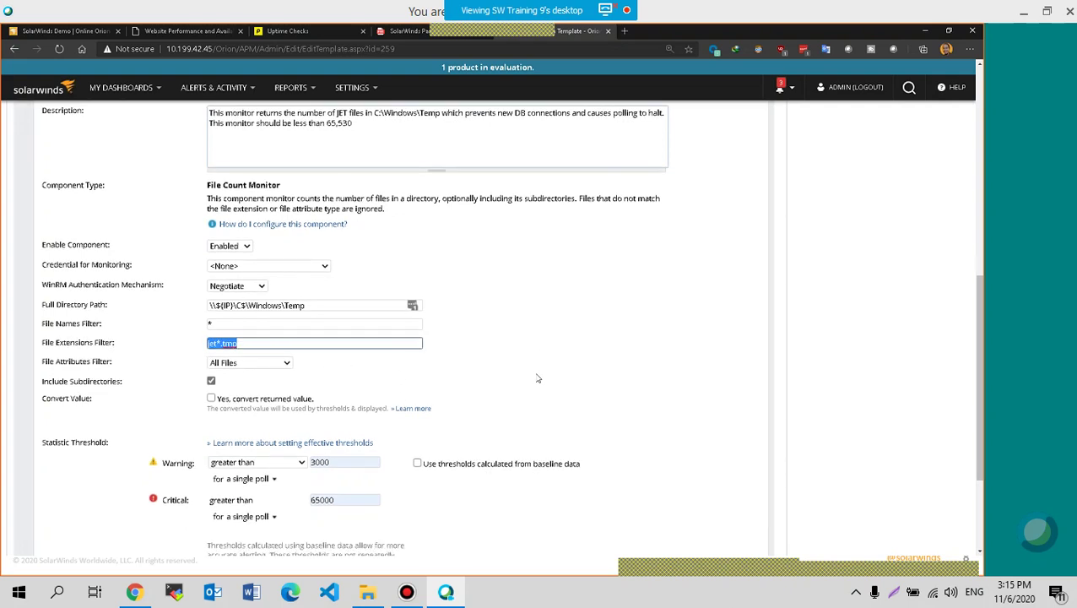
pyautogui.moveTo(341, 408); pyautogui.dragTo(259, 410)
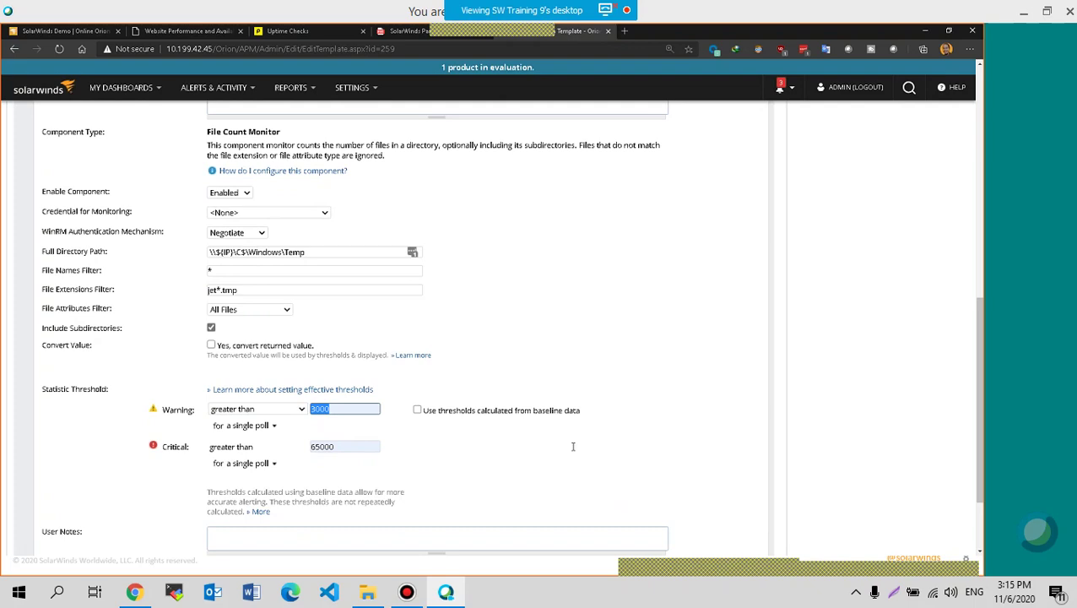
pyautogui.scroll(1, 574, 447)
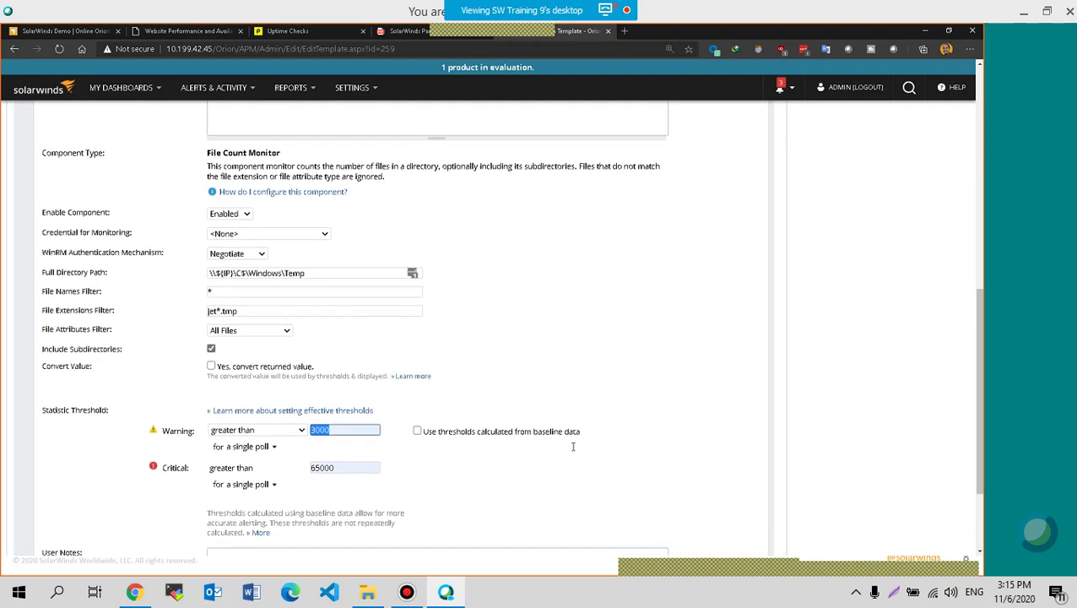
pyautogui.scroll(3, 574, 446)
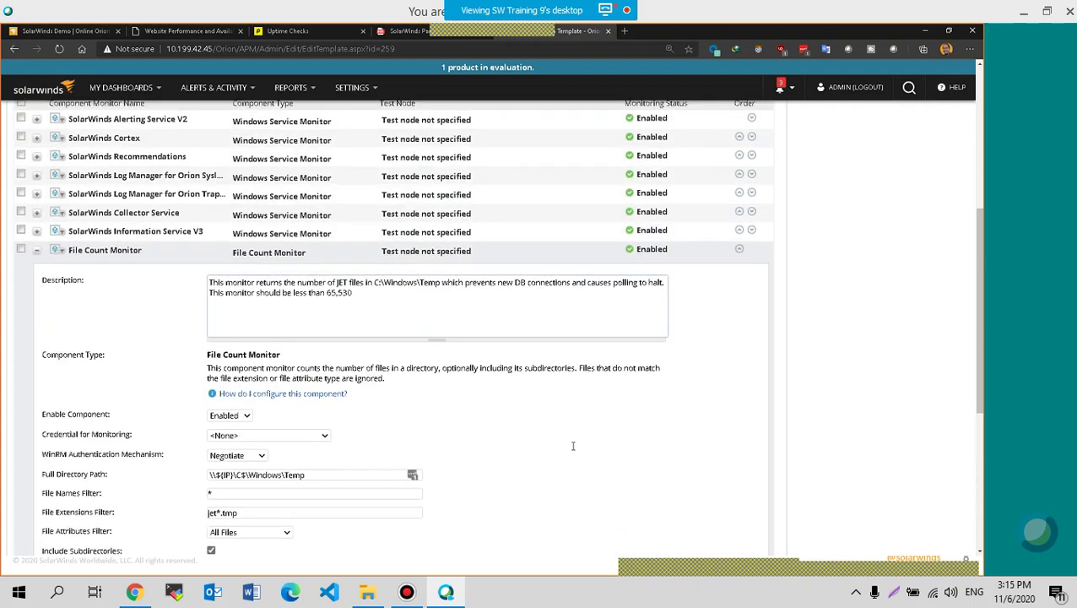
pyautogui.scroll(-1, 572, 416)
pyautogui.scroll(-5, 571, 417)
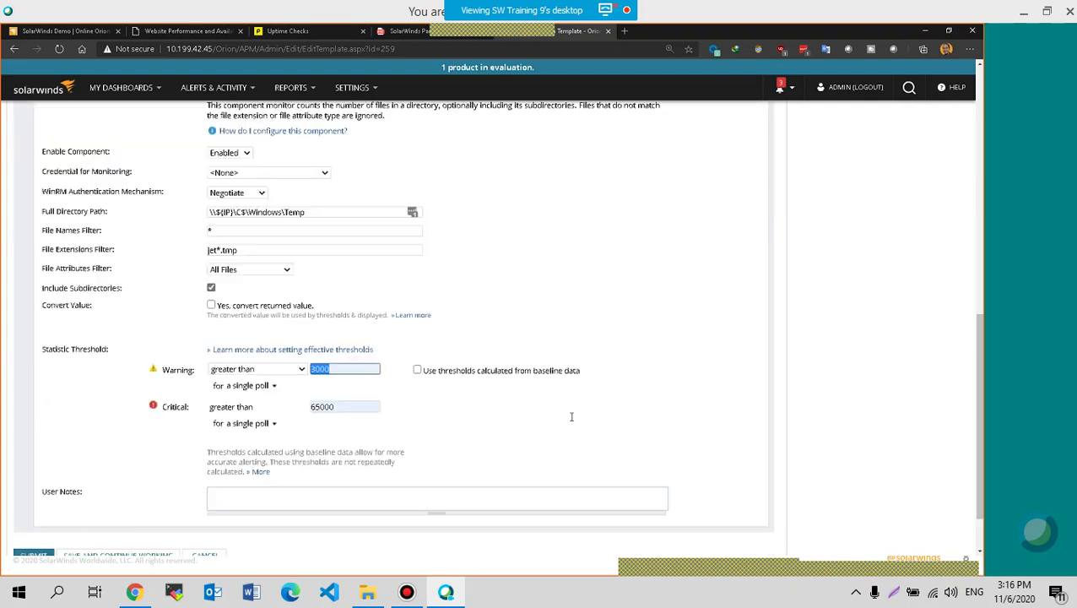
pyautogui.scroll(5, 664, 351)
pyautogui.scroll(5, 191, 163)
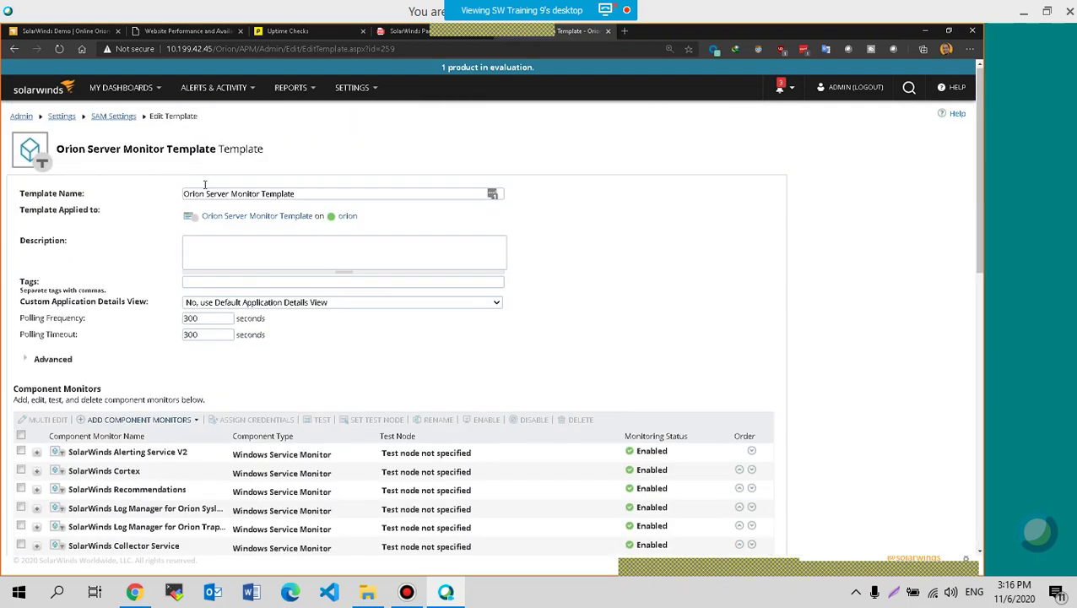
pyautogui.scroll(-10, 213, 221)
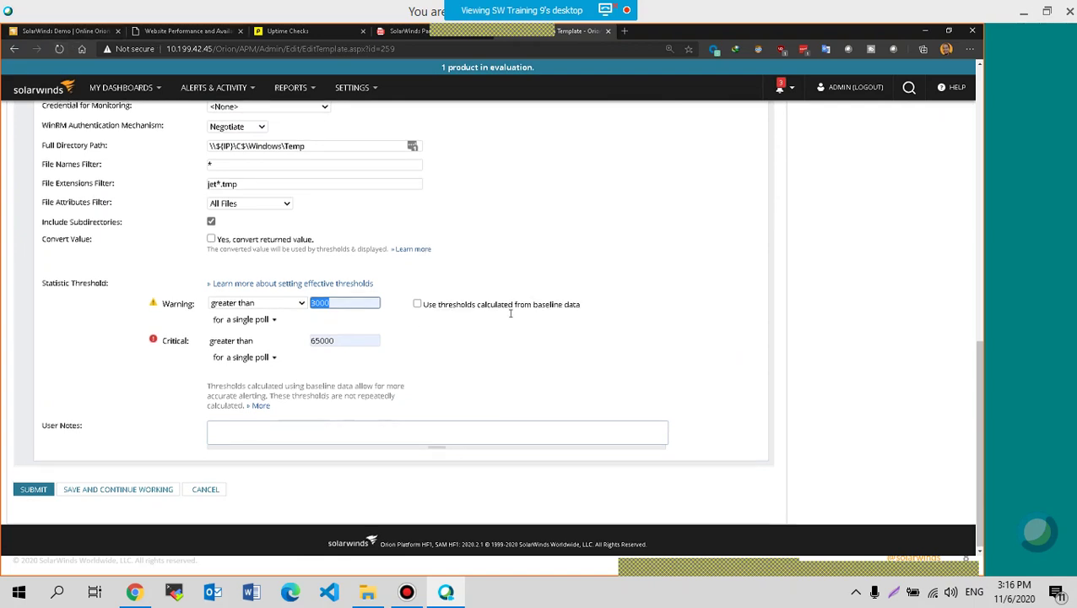
pyautogui.scroll(6, 510, 313)
pyautogui.scroll(-5, 342, 430)
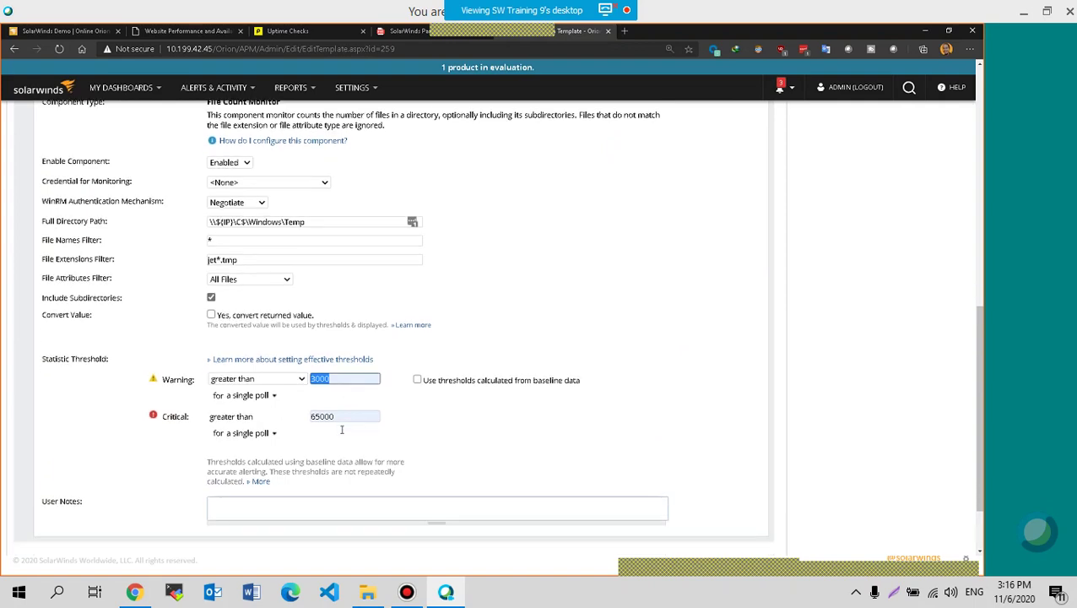
pyautogui.scroll(10, 439, 272)
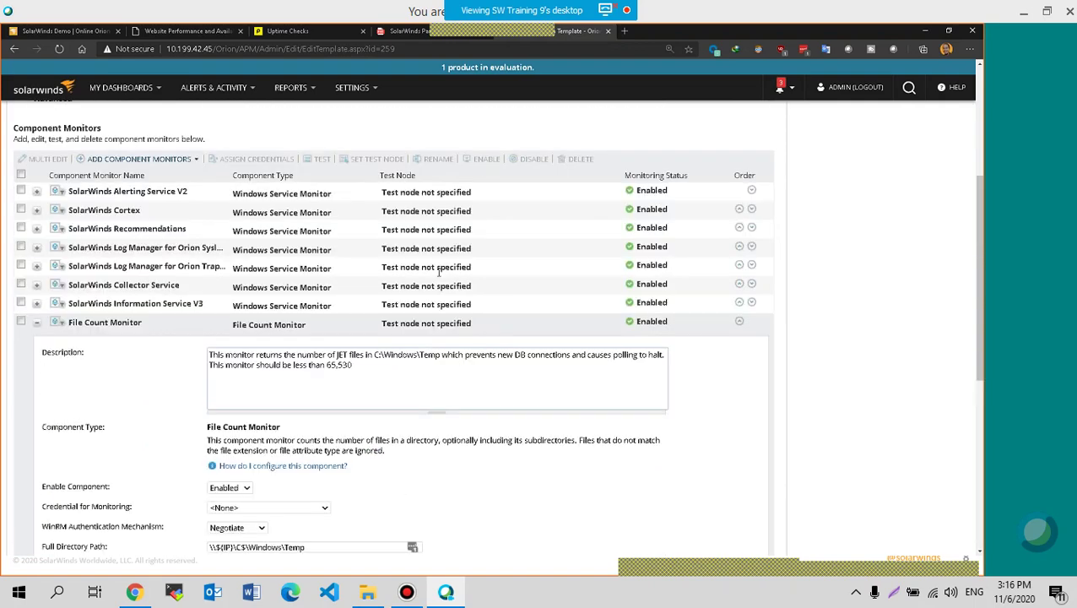
pyautogui.scroll(-10, 439, 272)
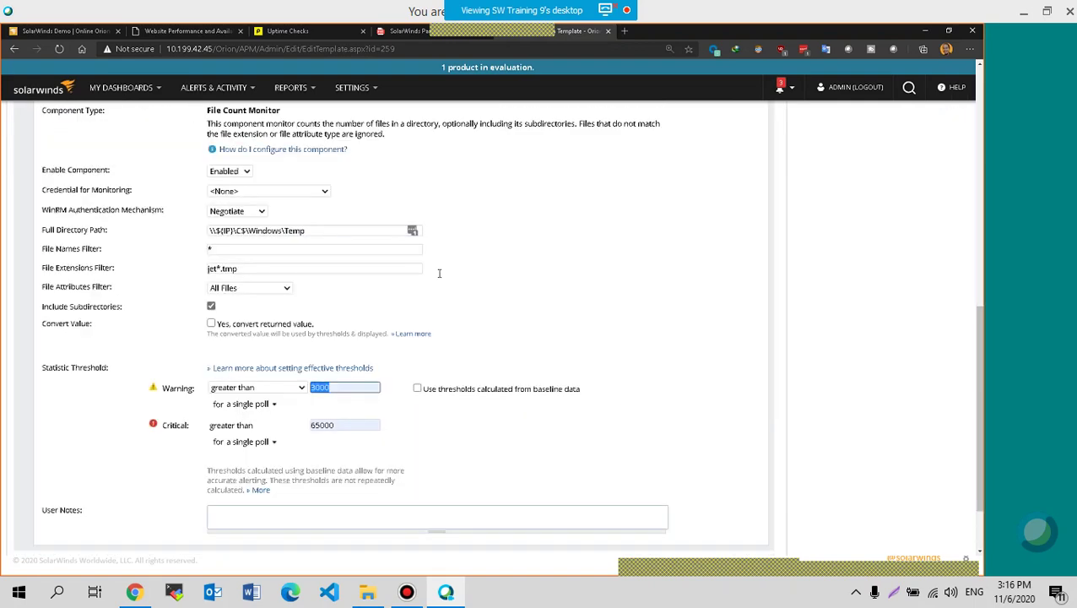
pyautogui.scroll(5, 439, 272)
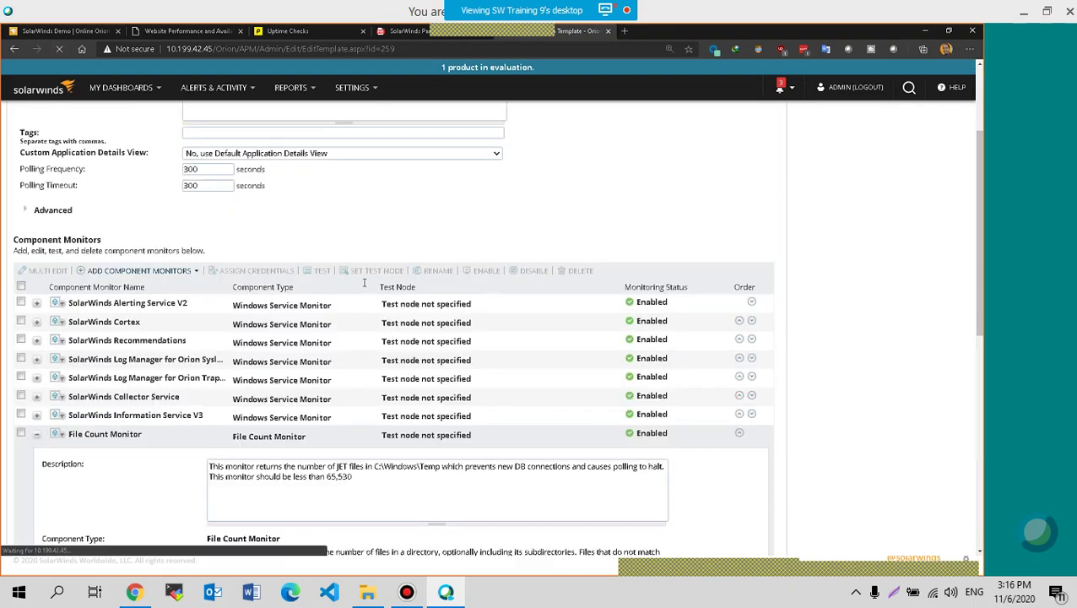
pyautogui.scroll(-4, 363, 282)
pyautogui.scroll(3, 364, 283)
pyautogui.scroll(1, 364, 283)
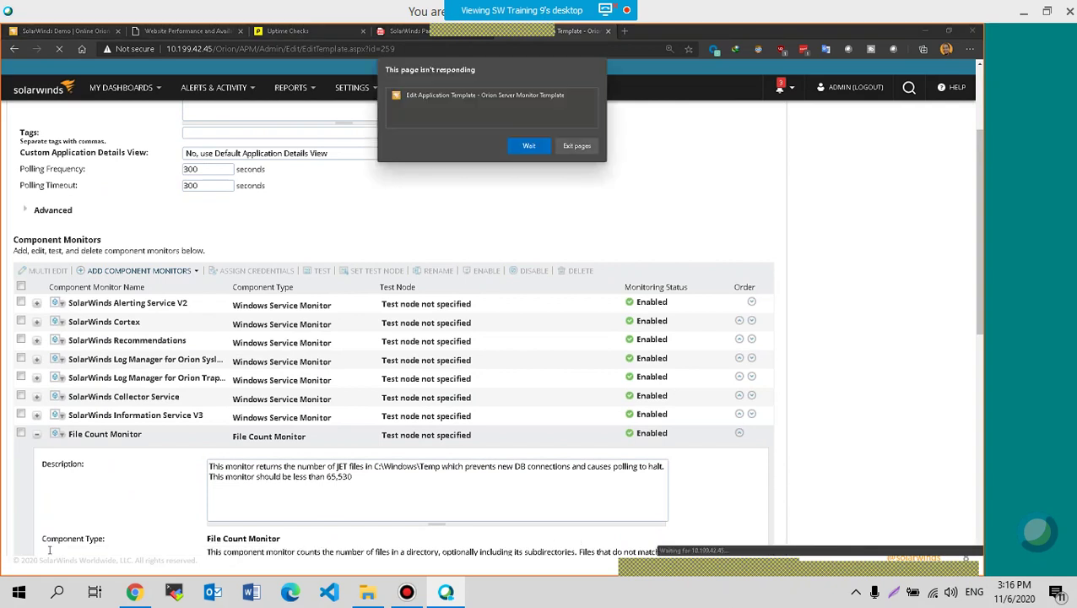
# Close the help tab, then stop and reload the stuck template edit page
pyautogui.click(526, 145)
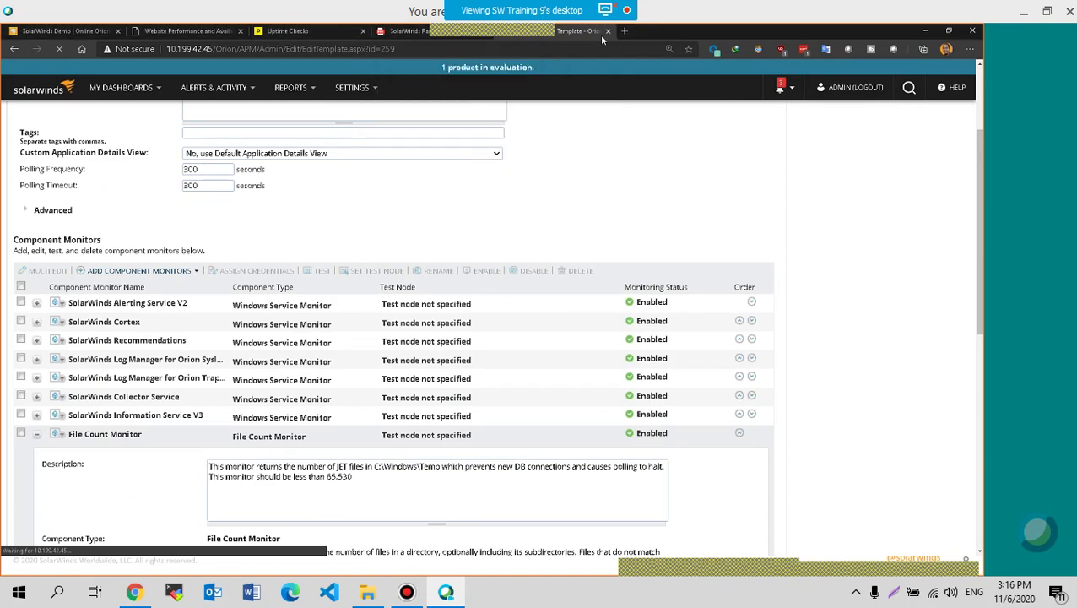
pyautogui.scroll(3, 636, 166)
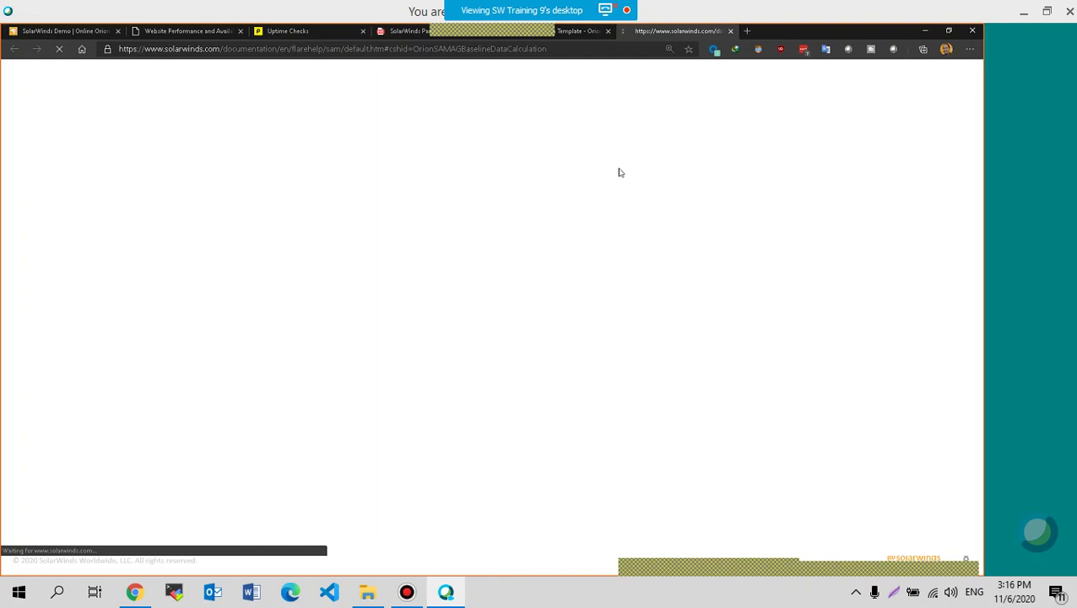
pyautogui.hotkey('ctrl', 'w')
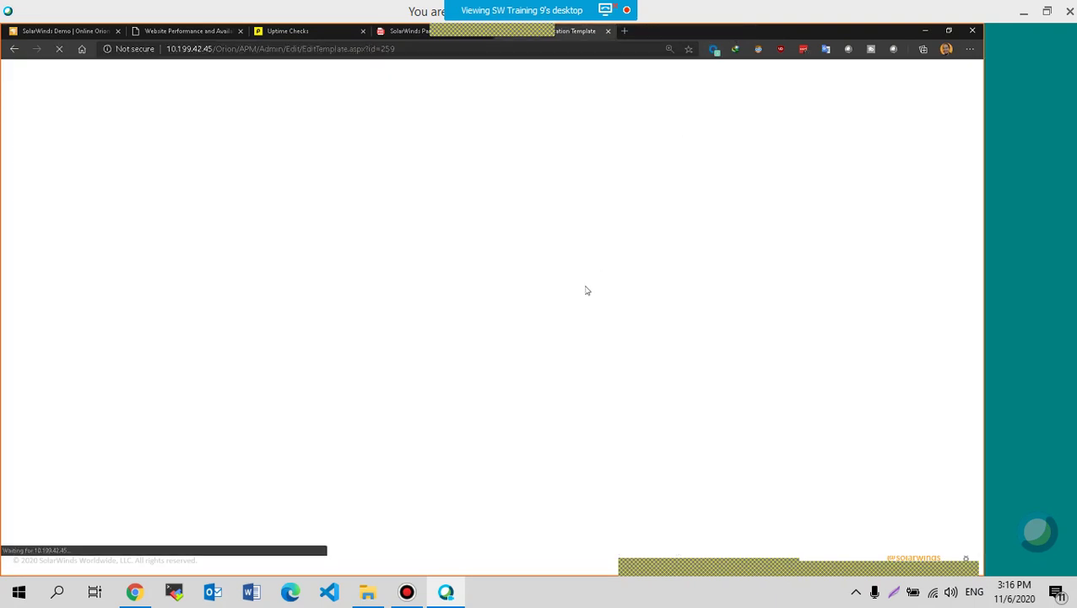
pyautogui.click(58, 53)
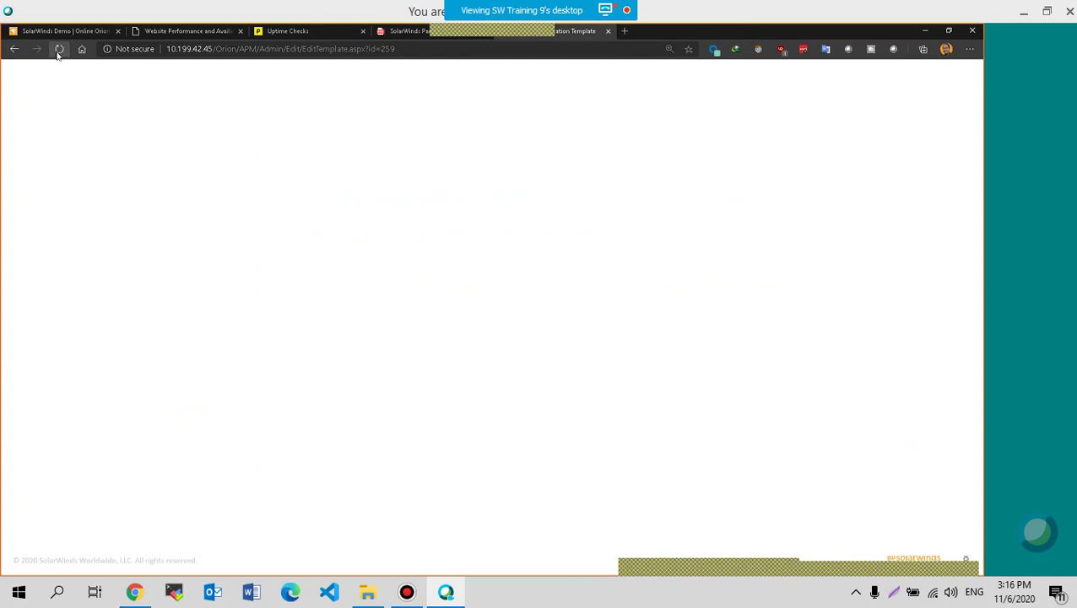
pyautogui.click(58, 52)
# Copy the EditTemplate URL and load it in a new browser tab
pyautogui.click(233, 49)
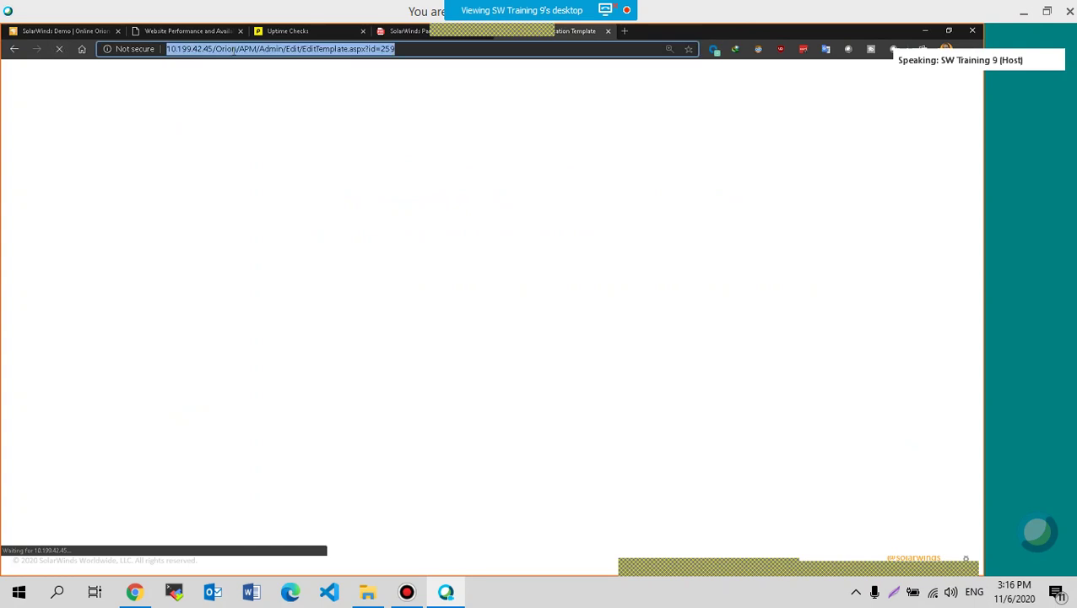
pyautogui.rightClick(233, 51)
pyautogui.click(258, 135)
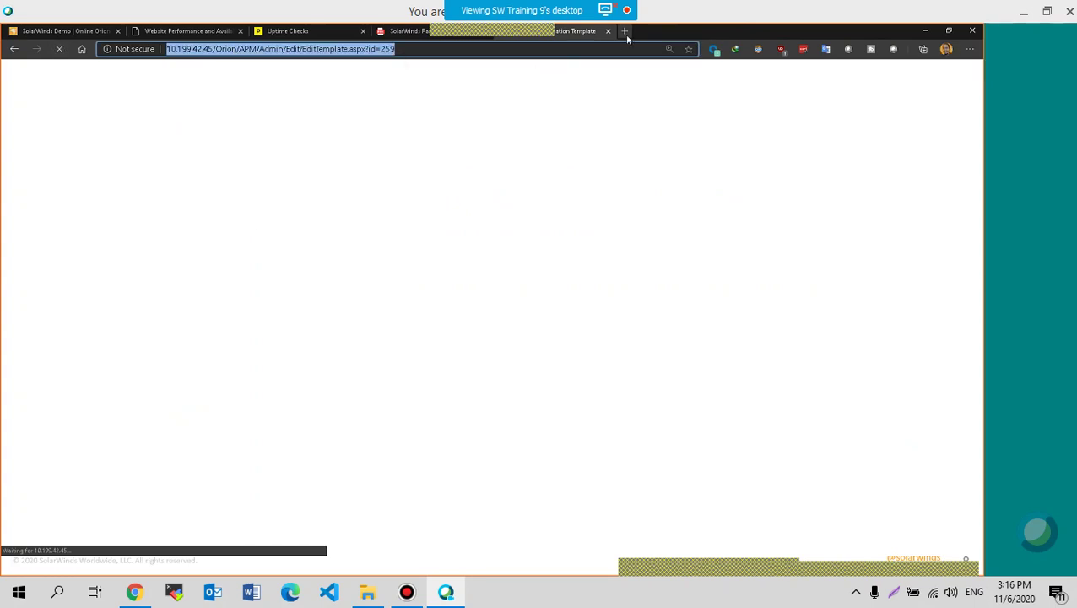
pyautogui.click(625, 32)
pyautogui.hotkey('ctrl', 'v')
pyautogui.press('Return')
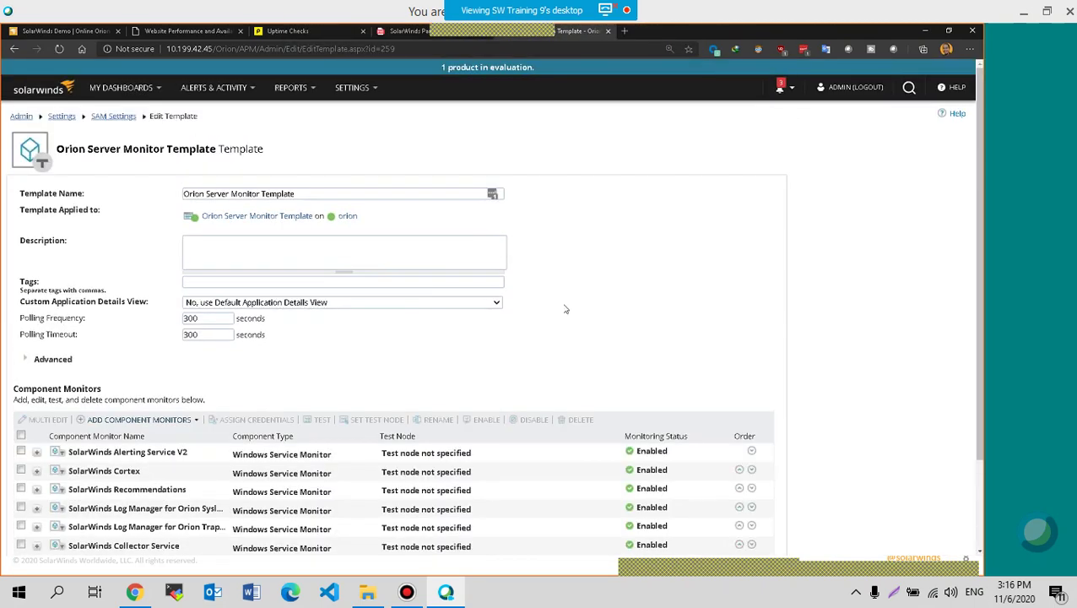
# Add File Count Monitor to the template again and Save and Continue Working
pyautogui.scroll(-2, 566, 309)
pyautogui.click(177, 310)
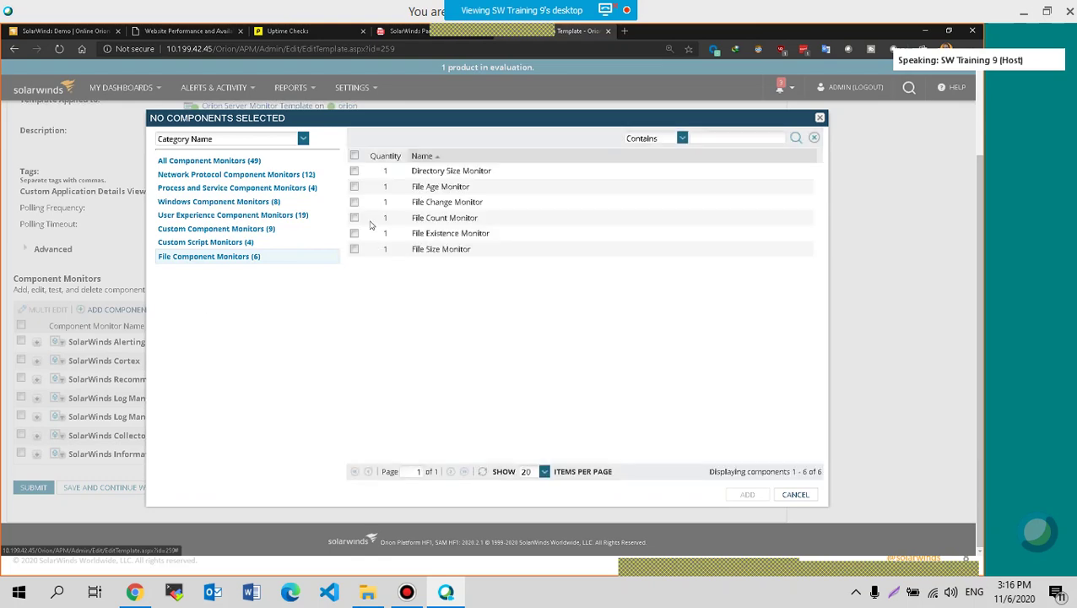
pyautogui.click(353, 218)
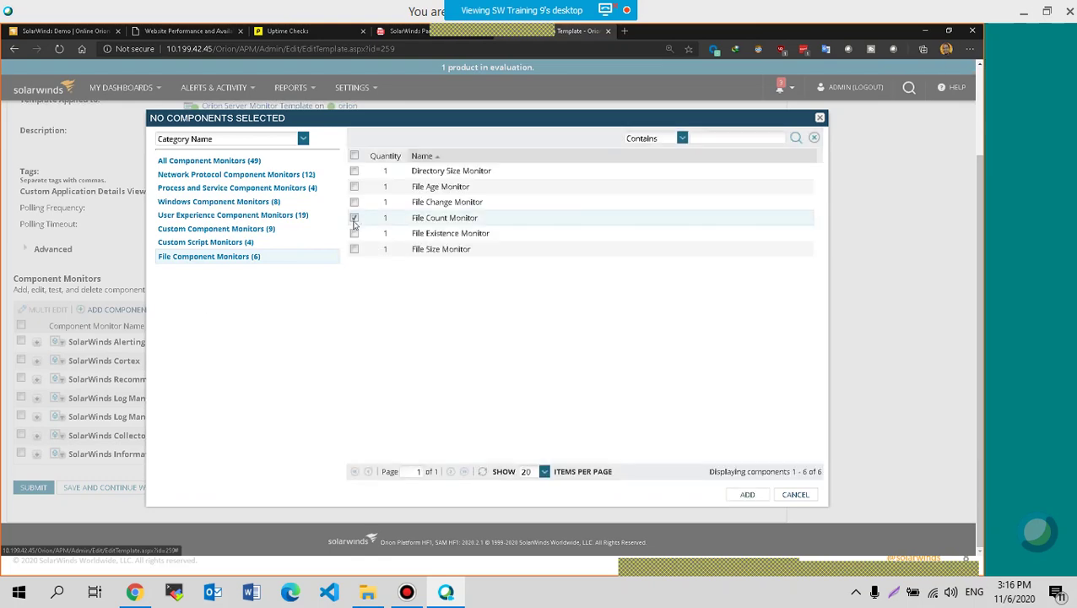
pyautogui.click(743, 495)
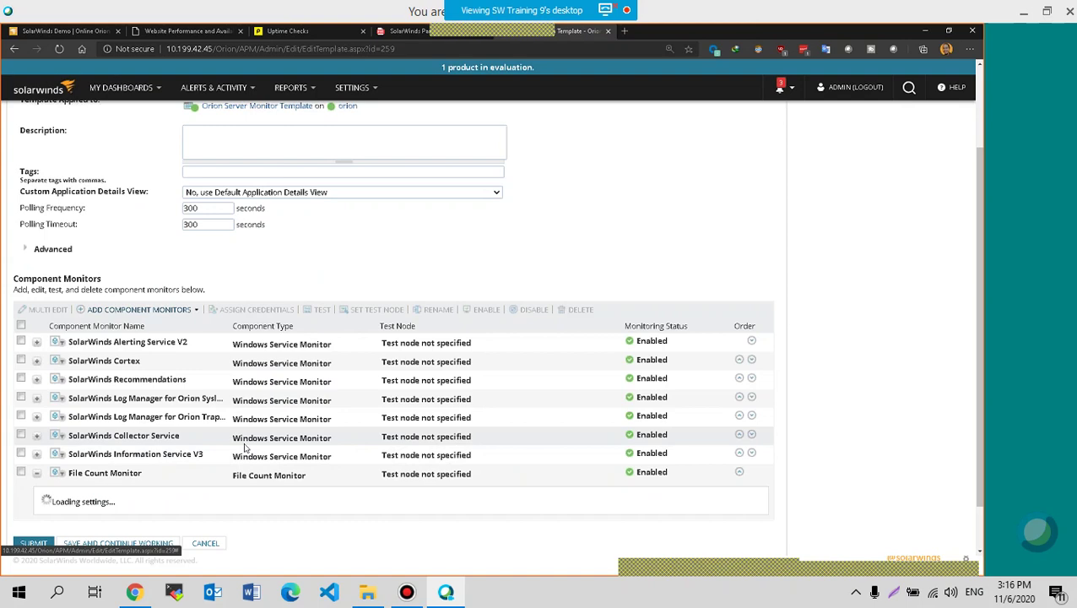
pyautogui.scroll(-5, 169, 482)
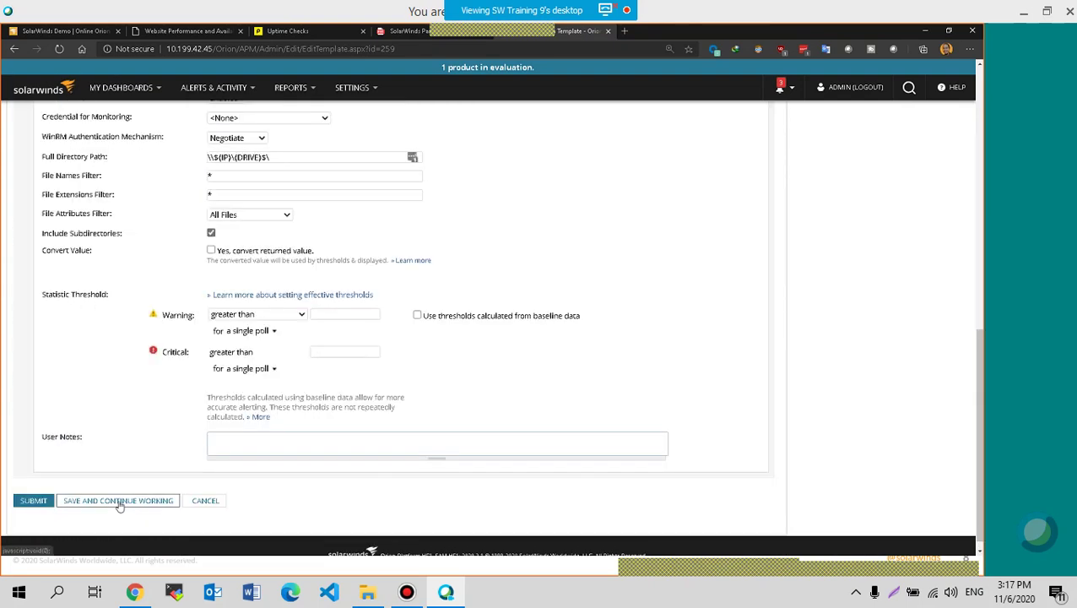
pyautogui.click(119, 502)
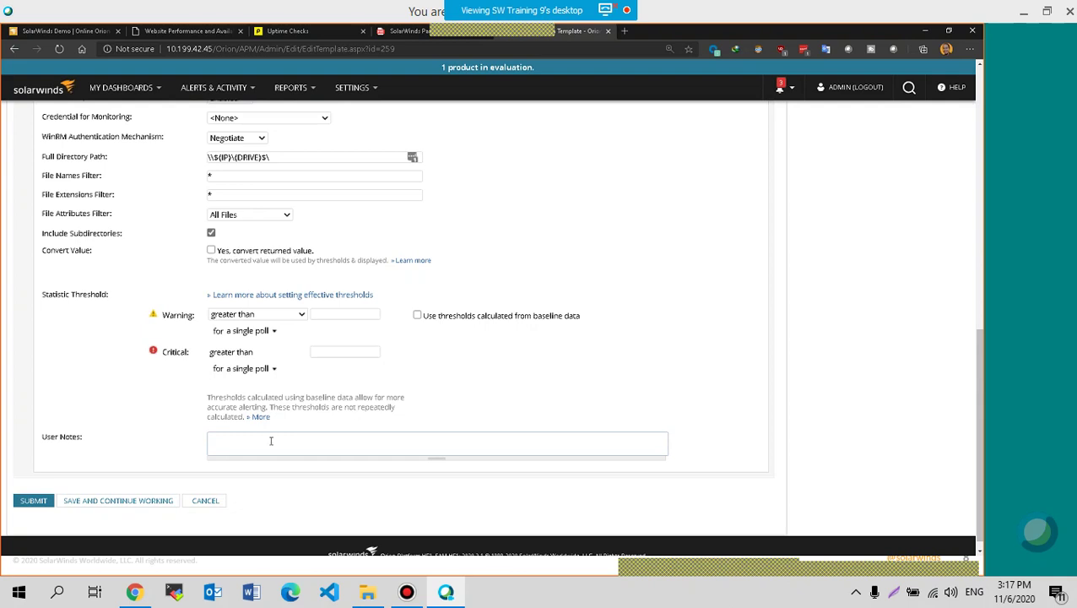
pyautogui.scroll(1, 271, 442)
pyautogui.scroll(2, 271, 446)
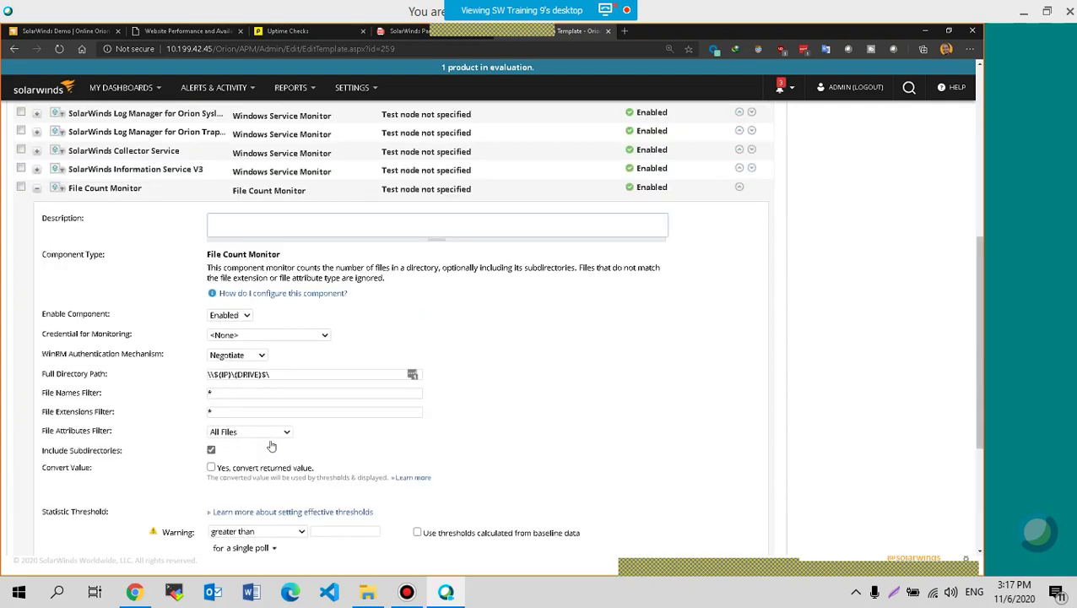
# Paste the JET files in C:\Windows\Temp description from the Sticky Note into Description
pyautogui.press('super')
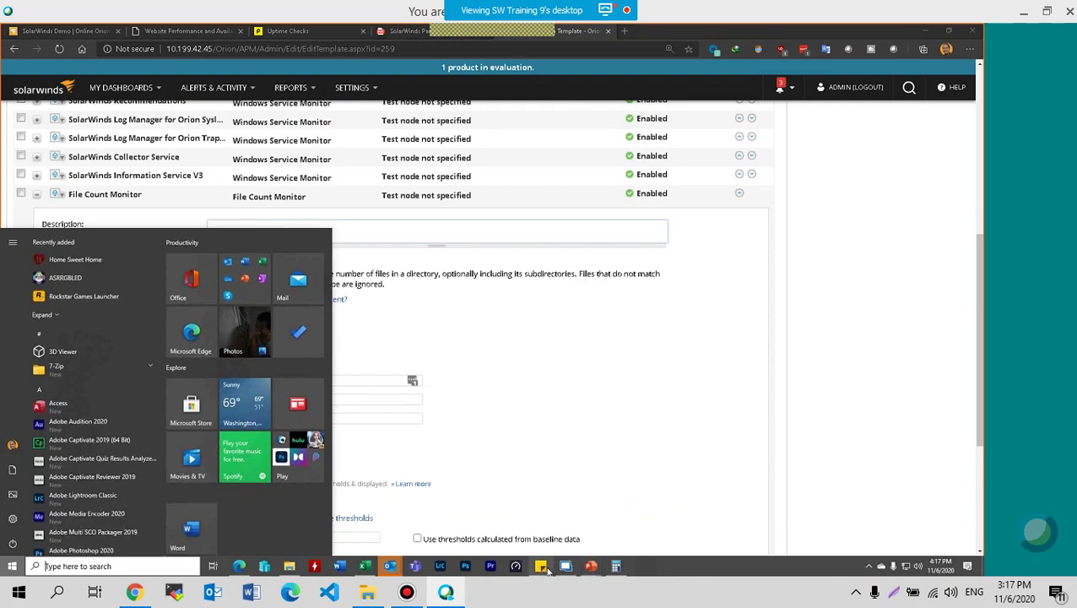
pyautogui.click(544, 569)
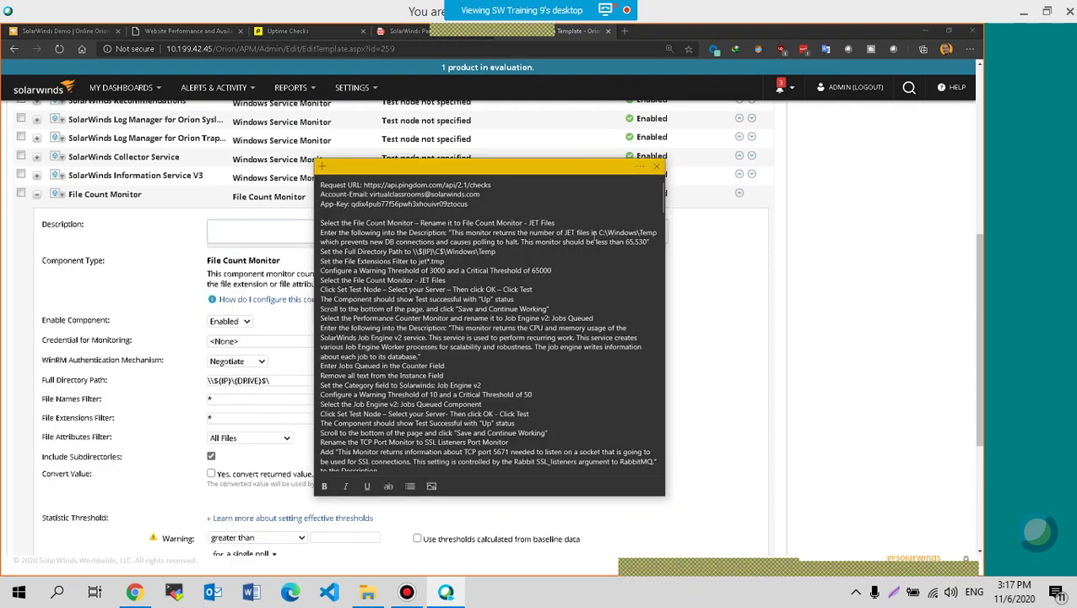
pyautogui.moveTo(647, 242); pyautogui.dragTo(453, 232)
pyautogui.click(716, 294)
pyautogui.click(303, 230)
pyautogui.hotkey('ctrl', 'v')
pyautogui.click(21, 193)
# Rename the monitor to 'File Count Monitor - JET Files'
pyautogui.scroll(1, 147, 332)
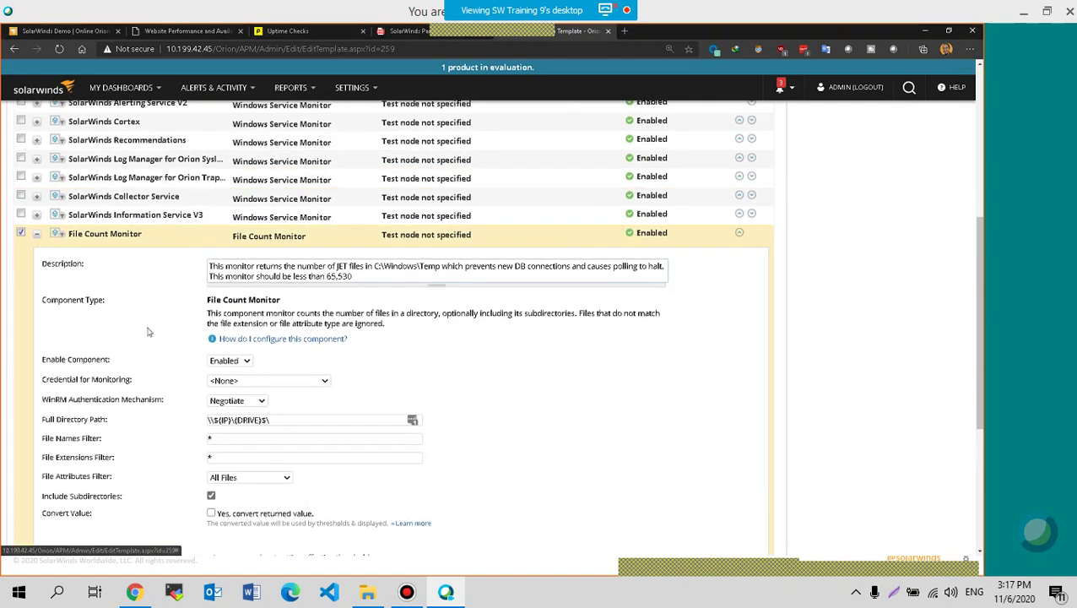
pyautogui.scroll(5, 147, 332)
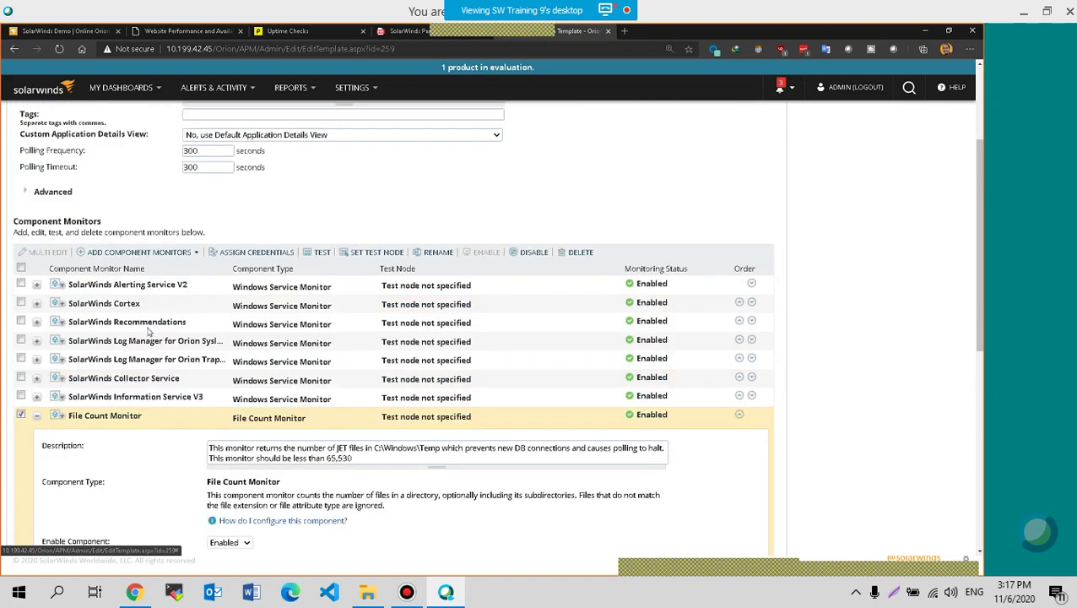
pyautogui.click(438, 255)
pyautogui.write('- JET Files')
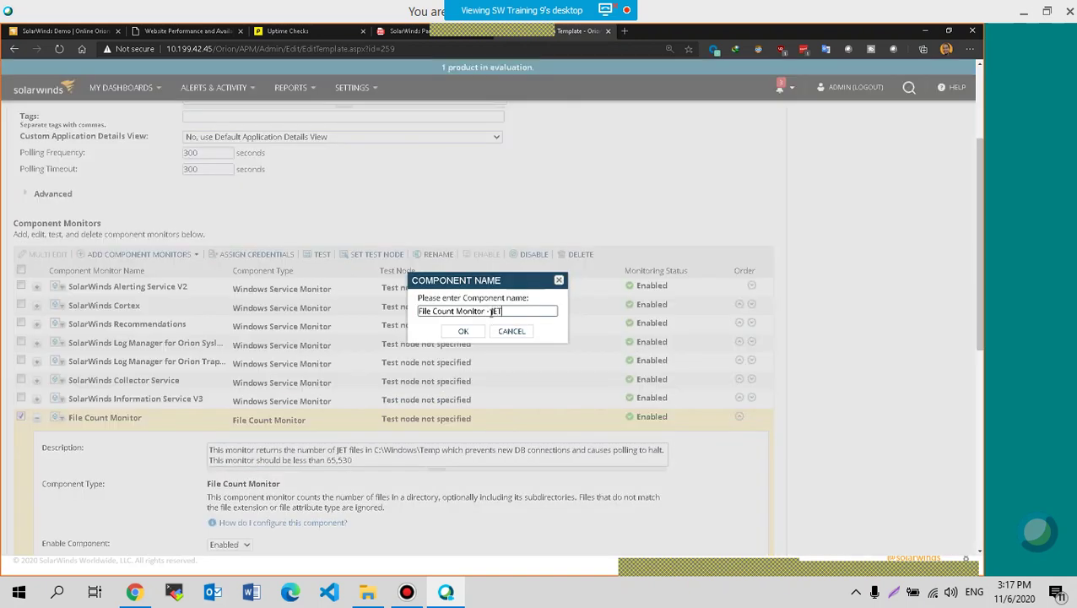
pyautogui.click(463, 332)
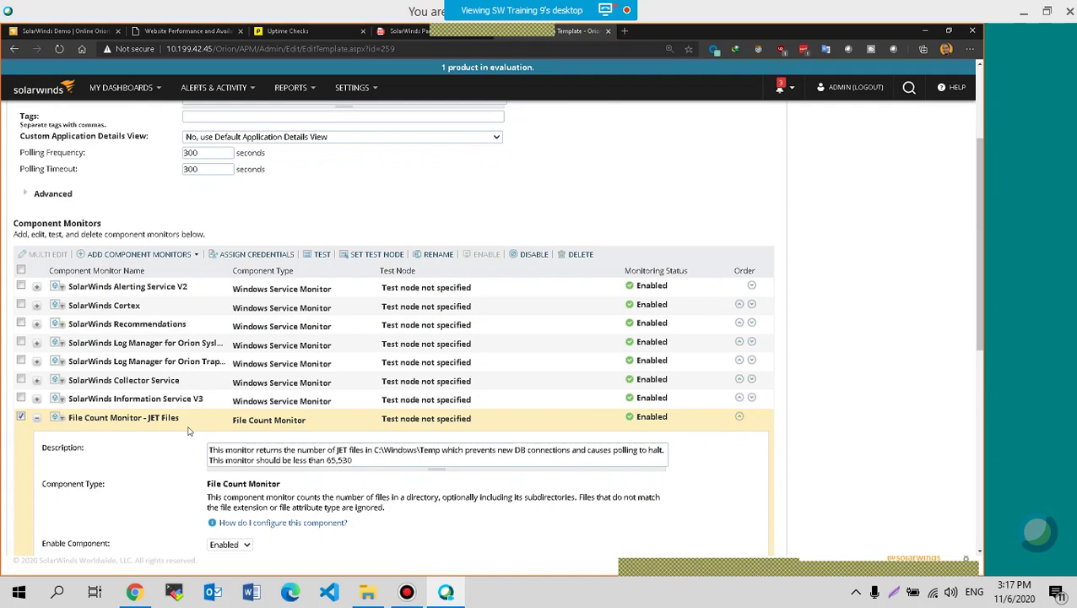
# Point the monitor at \\${IP}\C$\Windows\Temp with the extension filter jet*.tmp
pyautogui.scroll(-2, 189, 430)
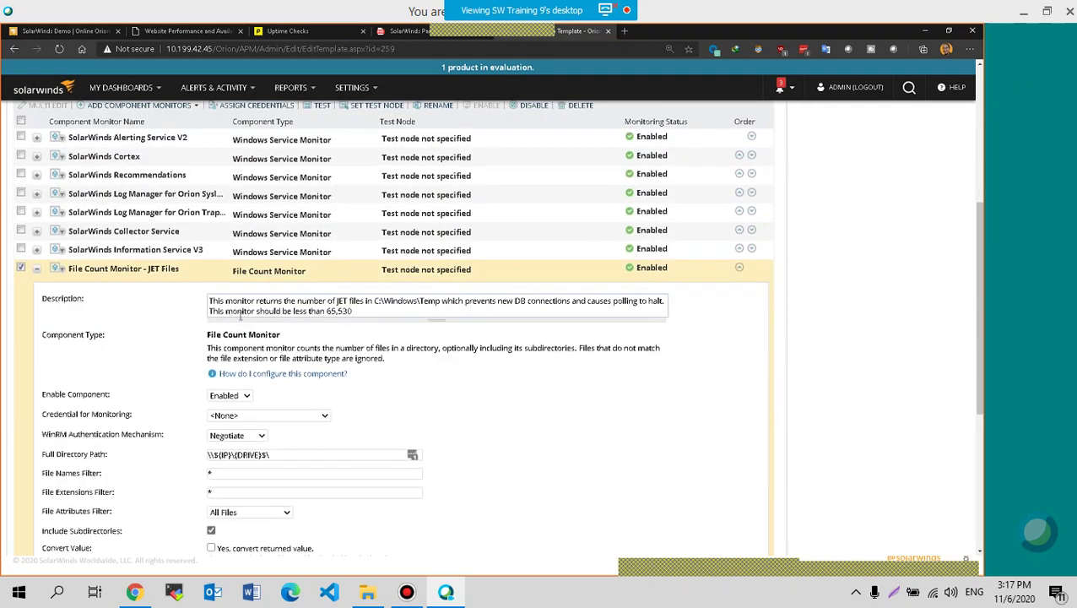
pyautogui.moveTo(436, 322)
pyautogui.mouseDown()
pyautogui.moveTo(454, 347)
pyautogui.moveTo(446, 329)
pyautogui.mouseUp()
pyautogui.scroll(-1, 287, 324)
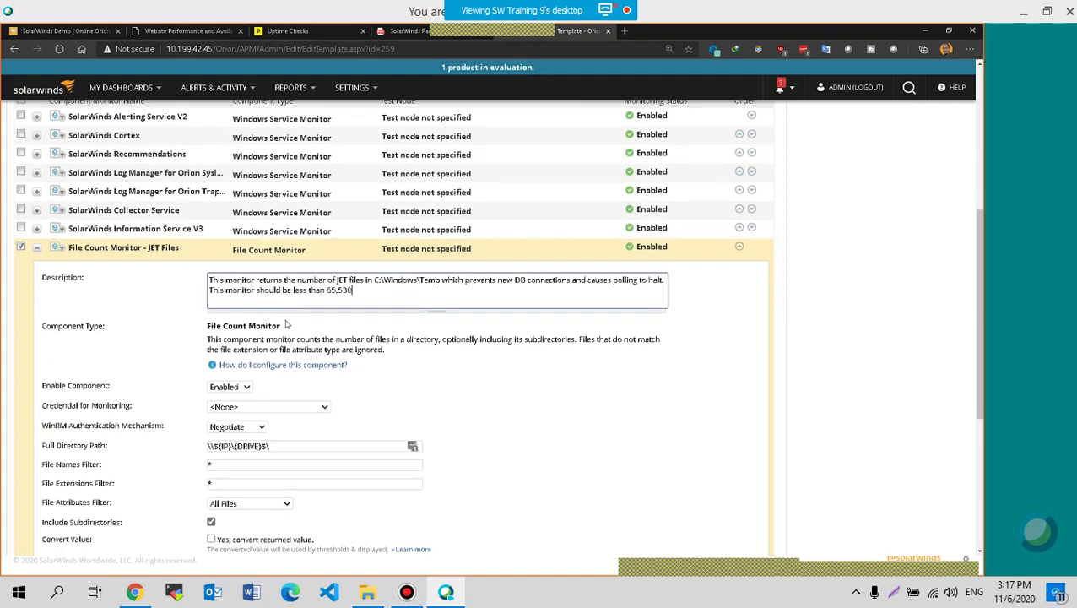
pyautogui.scroll(-2, 288, 324)
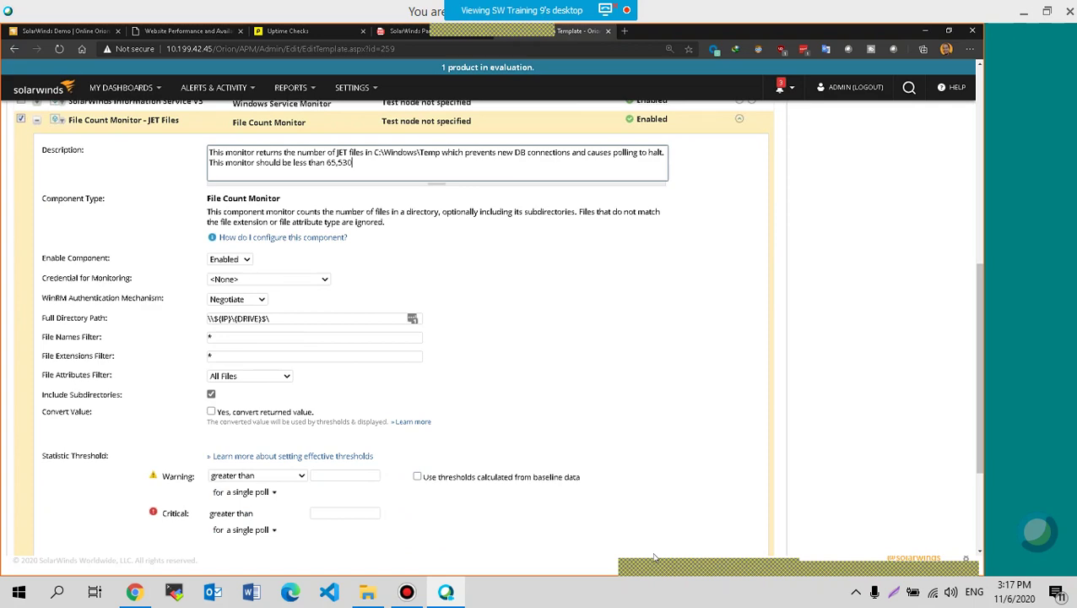
pyautogui.press('super')
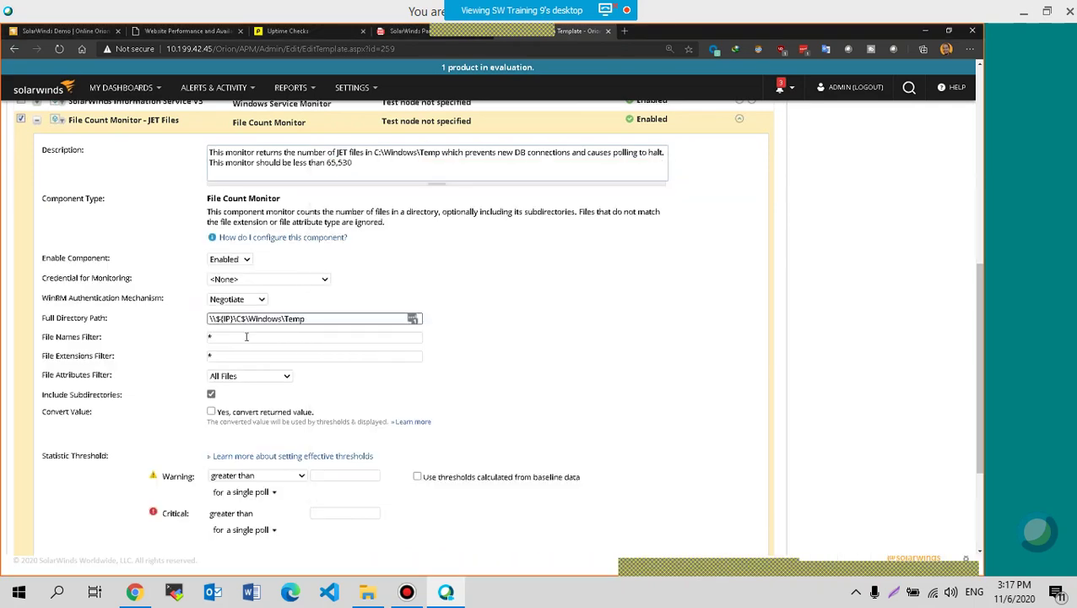
pyautogui.moveTo(247, 355); pyautogui.dragTo(166, 366)
pyautogui.write('jet*')
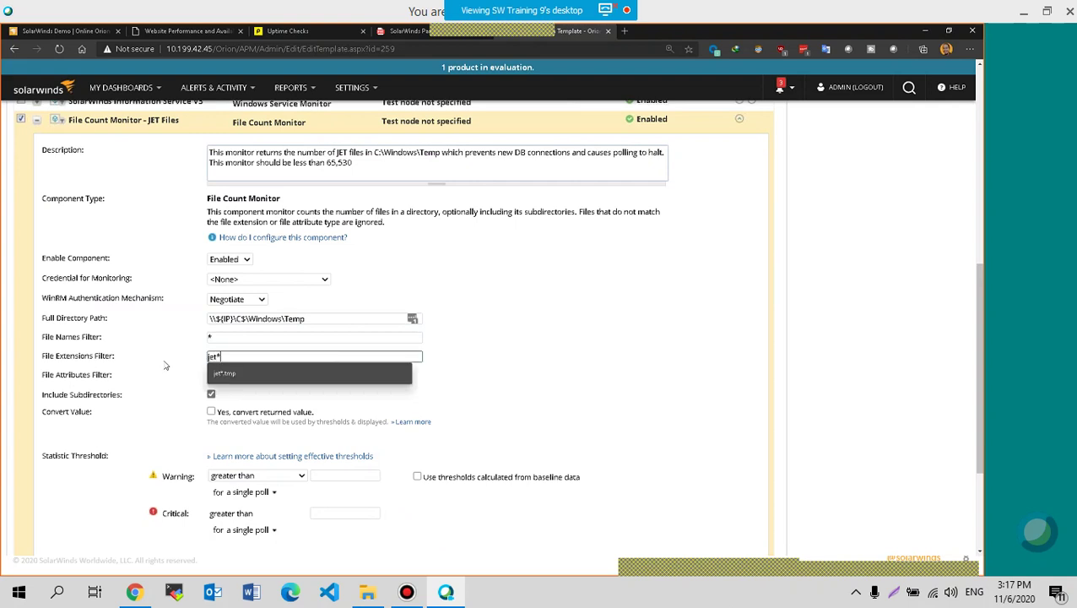
pyautogui.click(217, 380)
pyautogui.moveTo(207, 422); pyautogui.dragTo(686, 411)
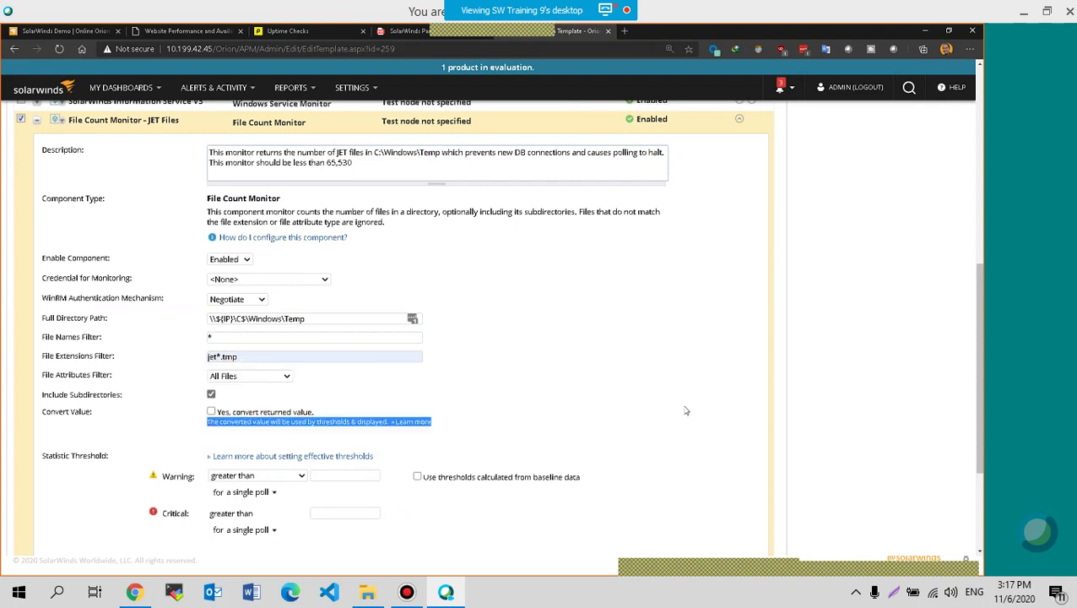
pyautogui.scroll(-1, 686, 411)
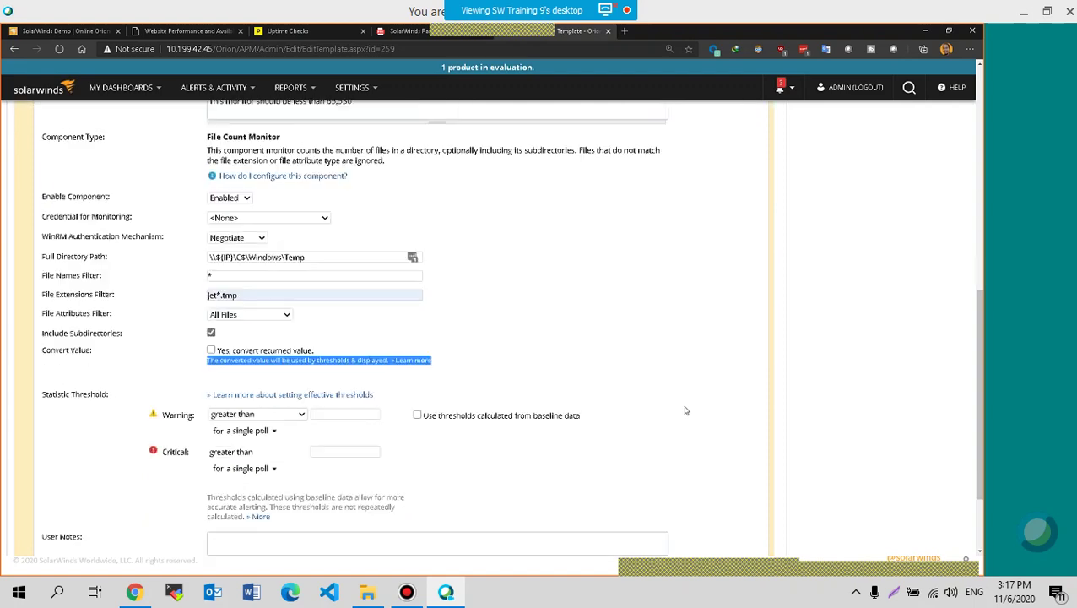
pyautogui.scroll(-2, 687, 412)
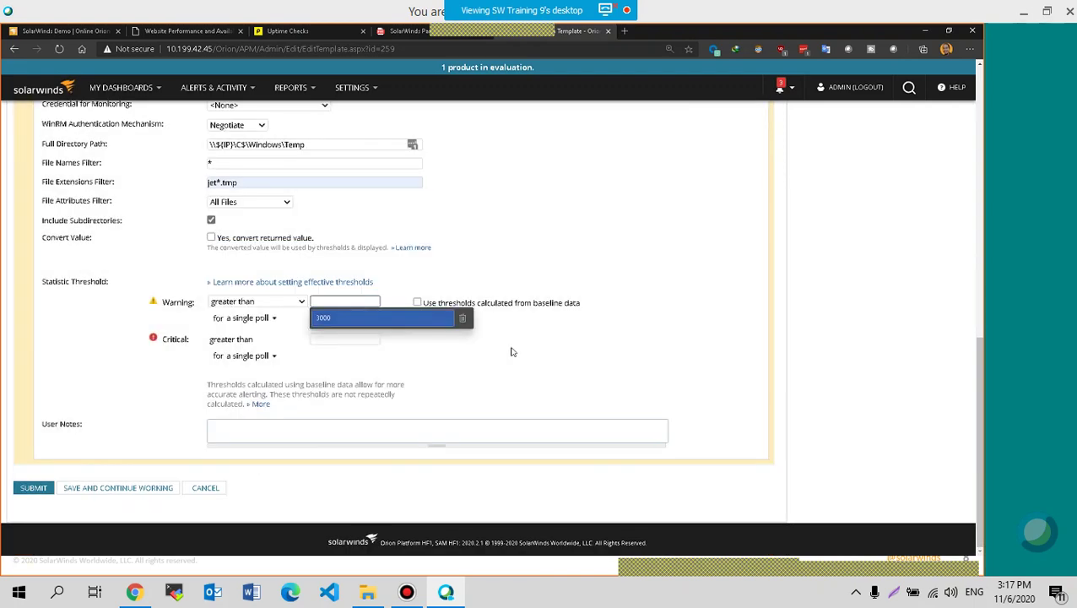
# Set the Warning threshold to greater than 3000 and Critical to greater than 65000
pyautogui.click(357, 318)
pyautogui.click(358, 338)
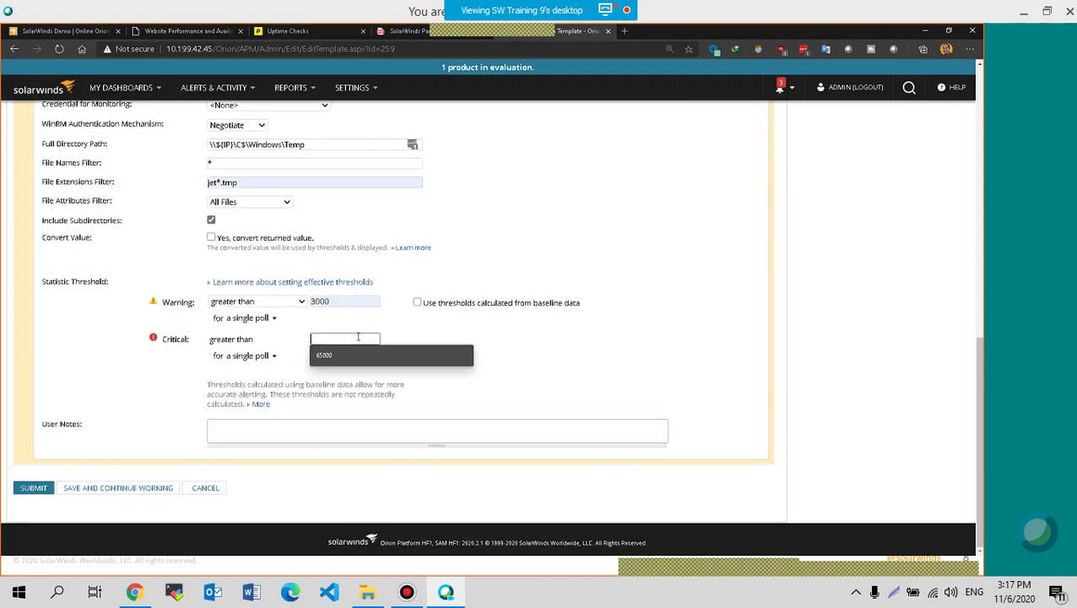
pyautogui.write('65')
pyautogui.click(340, 355)
pyautogui.click(273, 355)
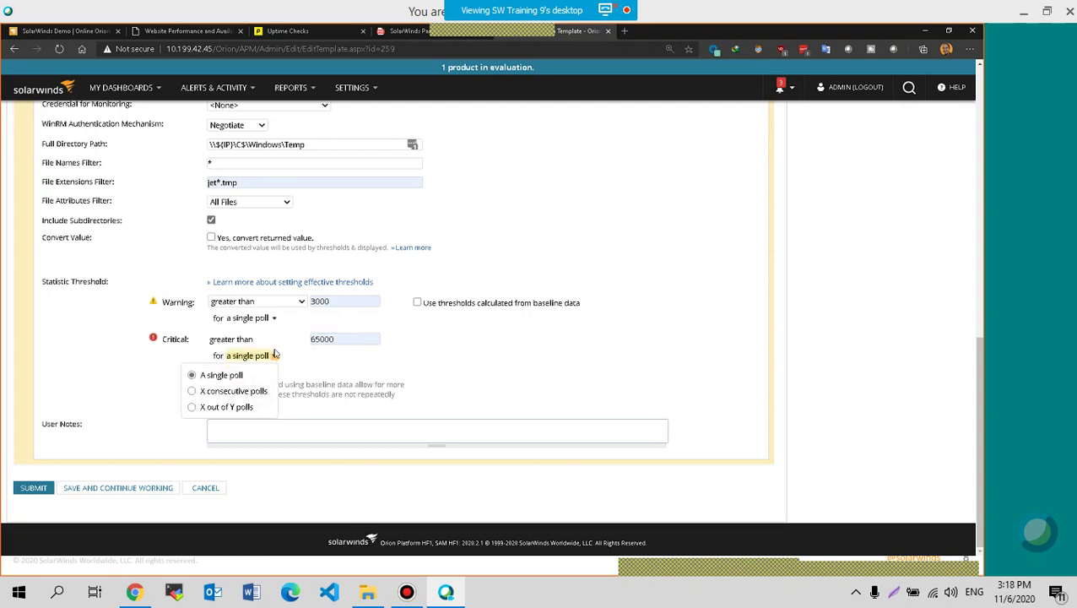
pyautogui.click(274, 318)
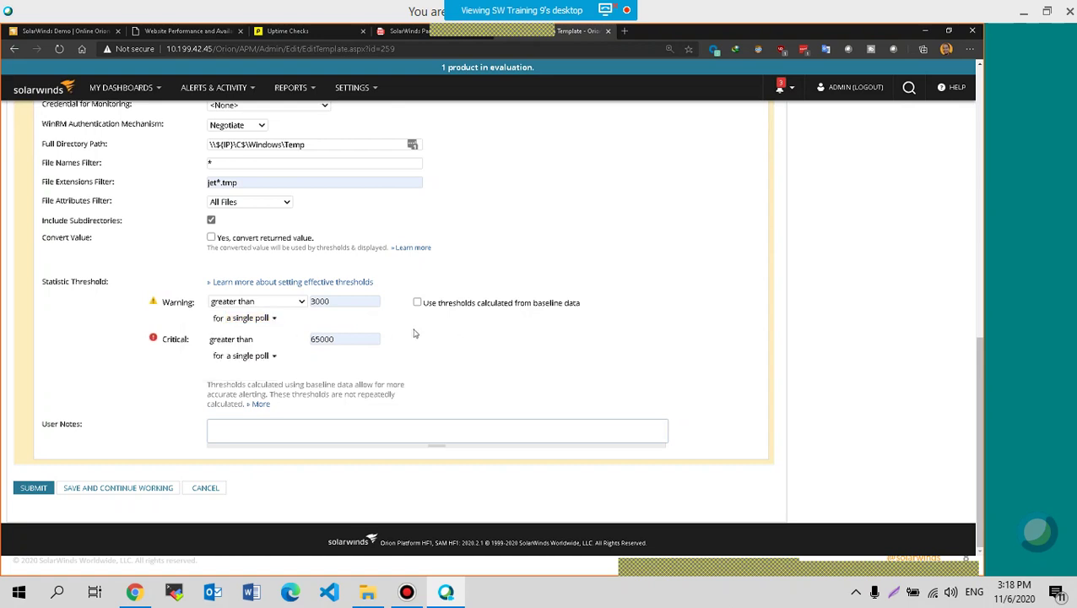
# Verify the 3000 warning and 65000 critical values, then scroll back up to the component list
pyautogui.doubleClick(341, 302)
pyautogui.moveTo(293, 340); pyautogui.dragTo(445, 353)
pyautogui.click(458, 372)
pyautogui.scroll(1, 458, 371)
pyautogui.scroll(3, 458, 372)
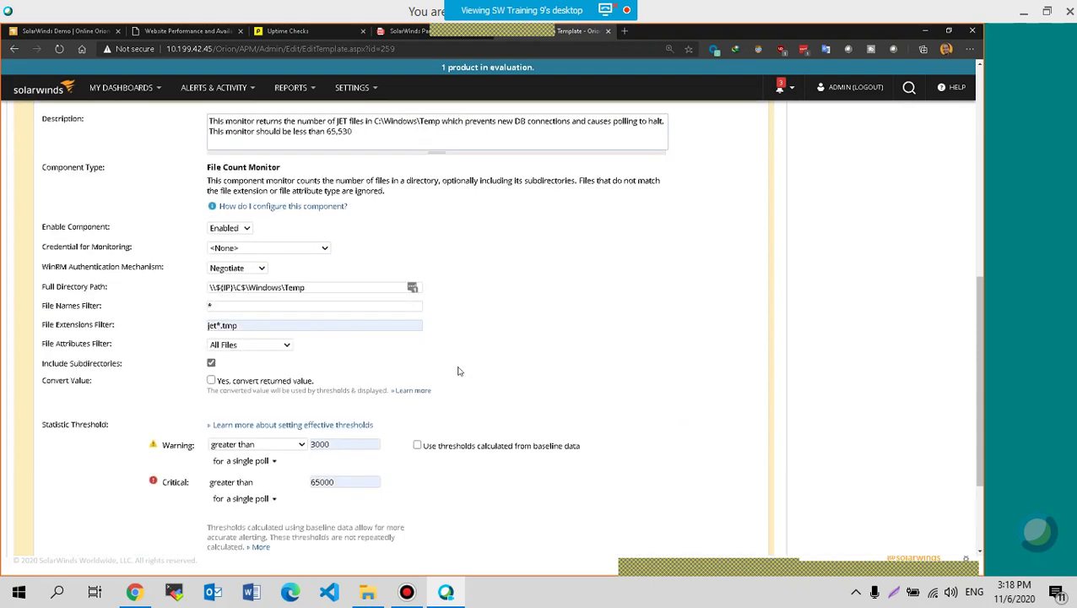
pyautogui.moveTo(363, 450); pyautogui.dragTo(293, 454)
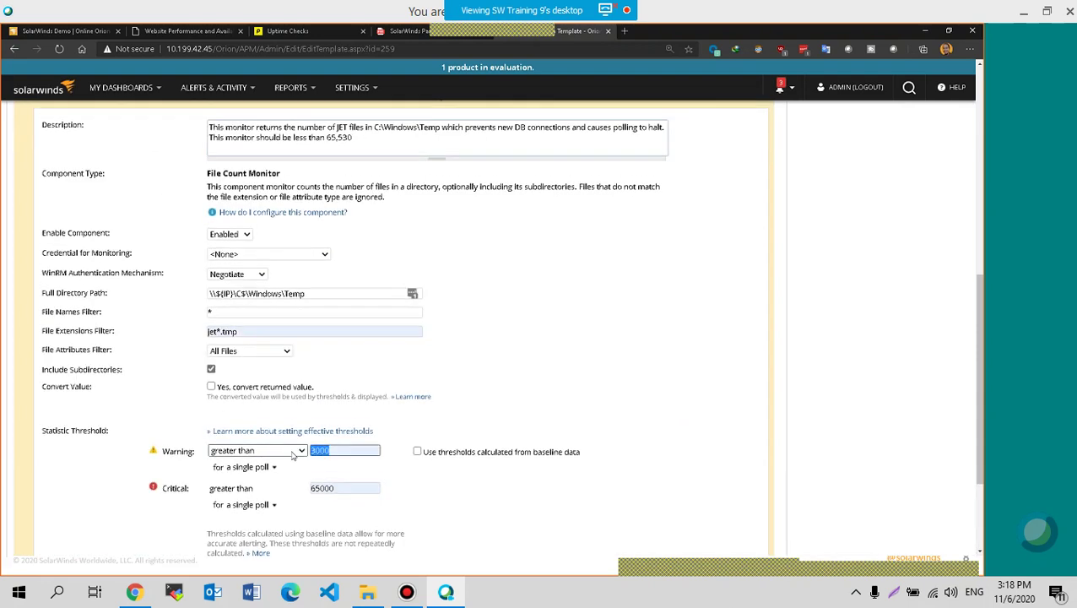
pyautogui.scroll(1, 292, 454)
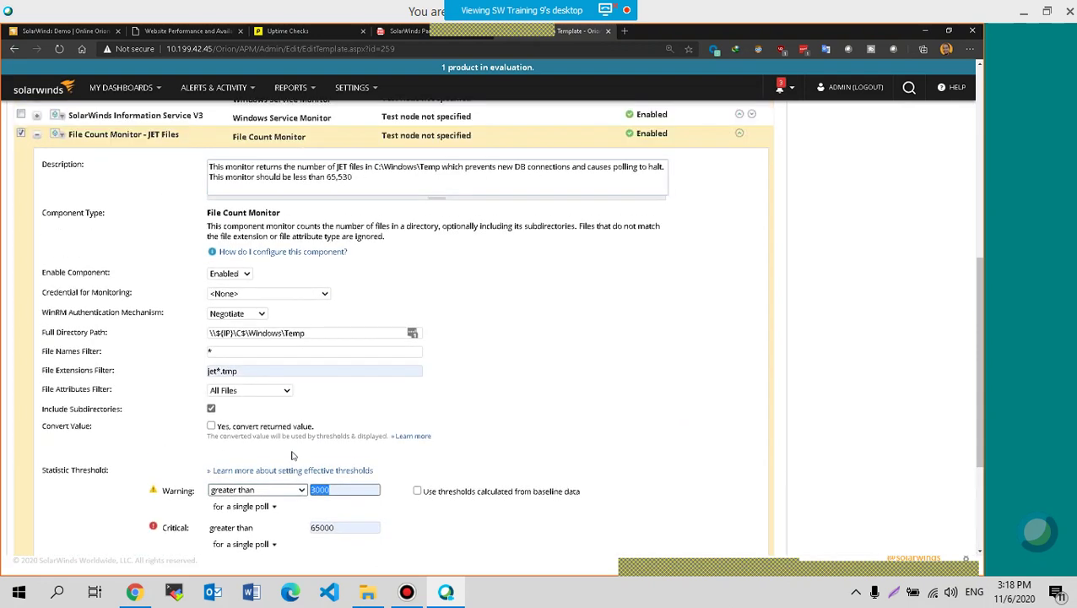
pyautogui.scroll(6, 292, 452)
pyautogui.scroll(-9, 291, 451)
pyautogui.moveTo(363, 413); pyautogui.dragTo(287, 414)
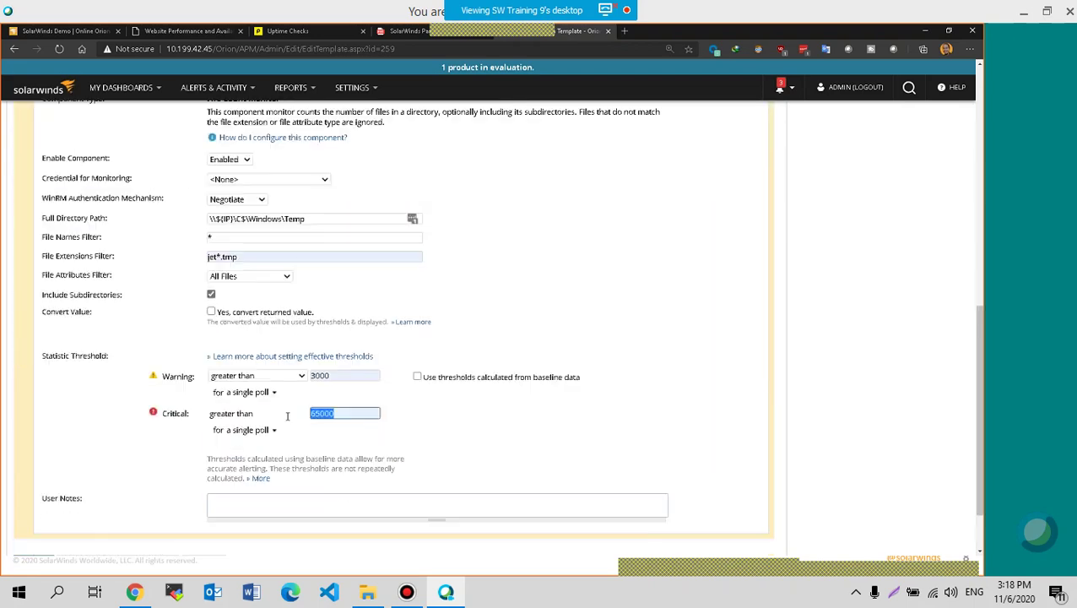
pyautogui.click(499, 433)
pyautogui.scroll(3, 499, 433)
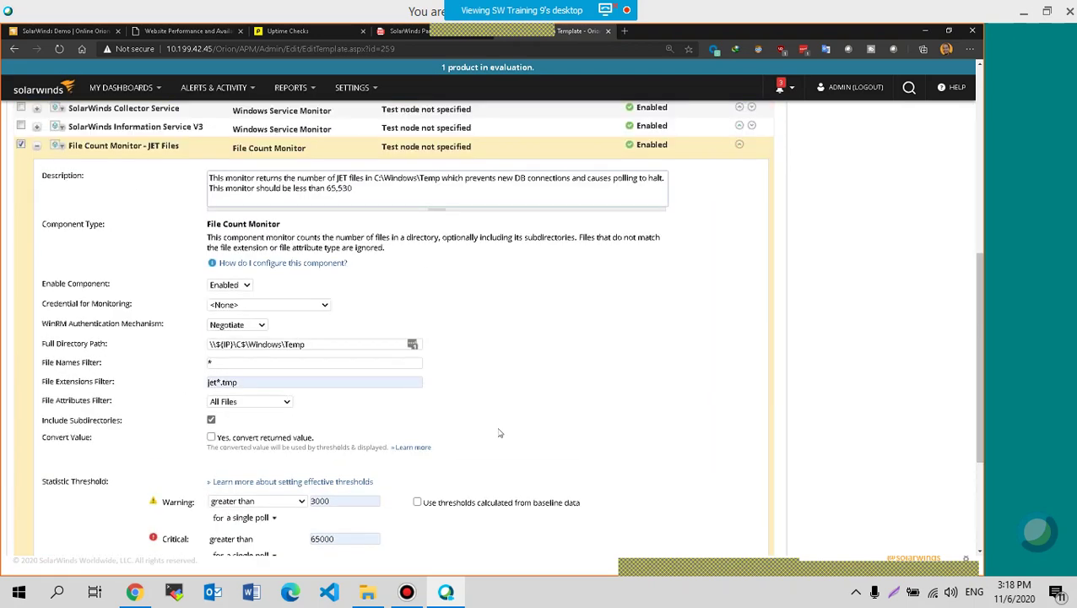
pyautogui.scroll(8, 499, 434)
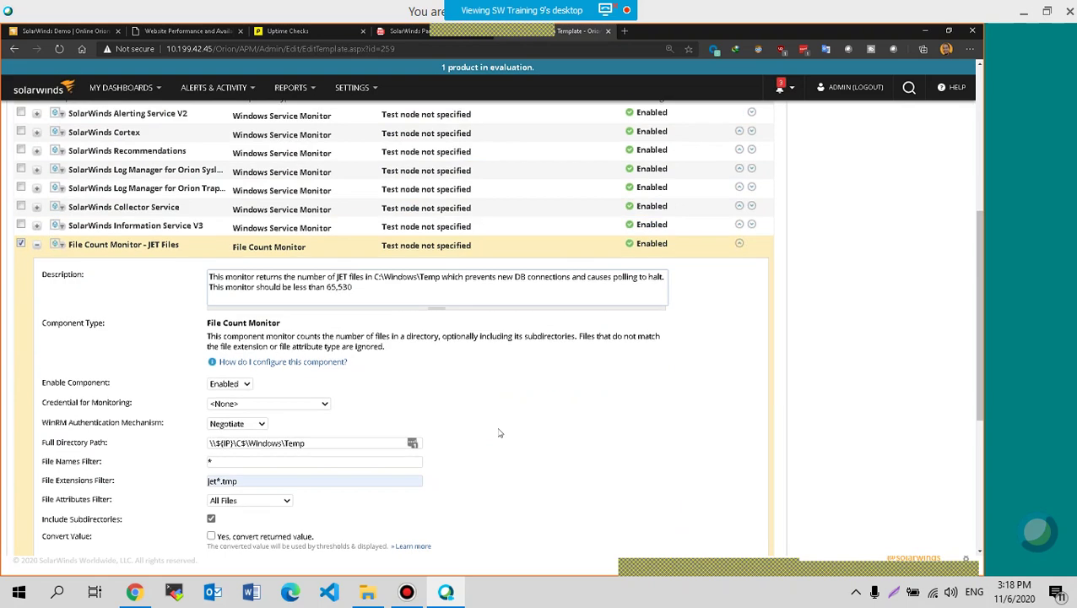
pyautogui.scroll(-6, 499, 434)
pyautogui.scroll(-3, 499, 433)
pyautogui.scroll(4, 498, 434)
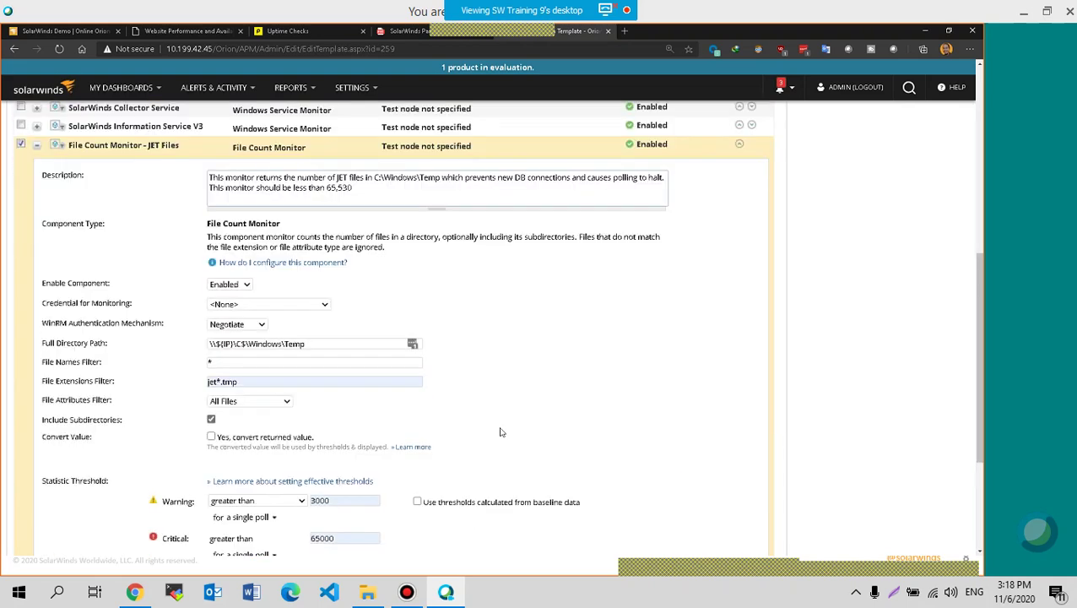
pyautogui.scroll(2, 384, 291)
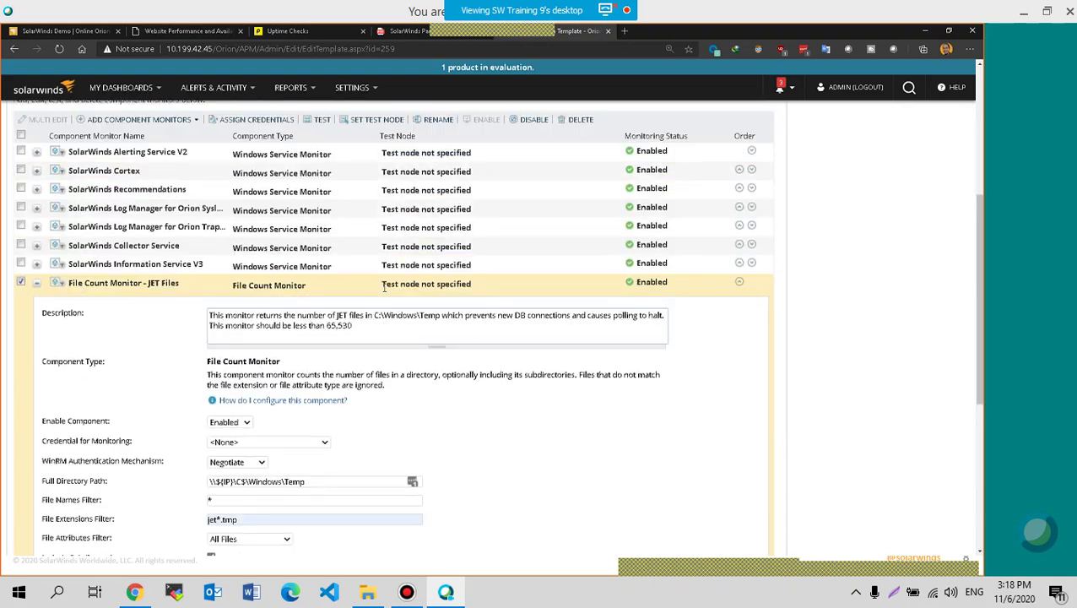
pyautogui.scroll(-9, 384, 292)
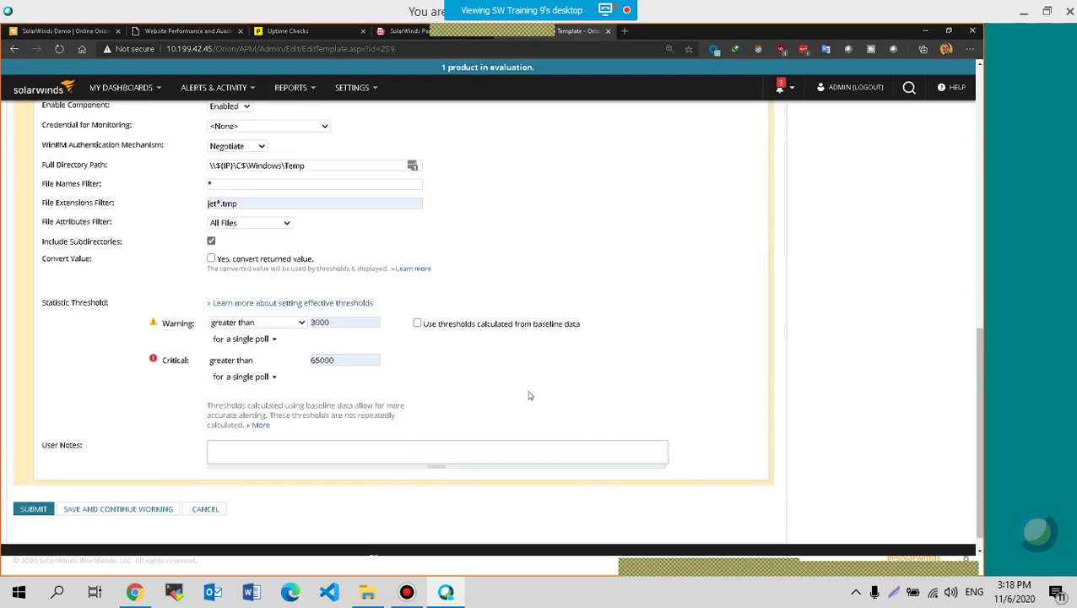
pyautogui.scroll(5, 530, 395)
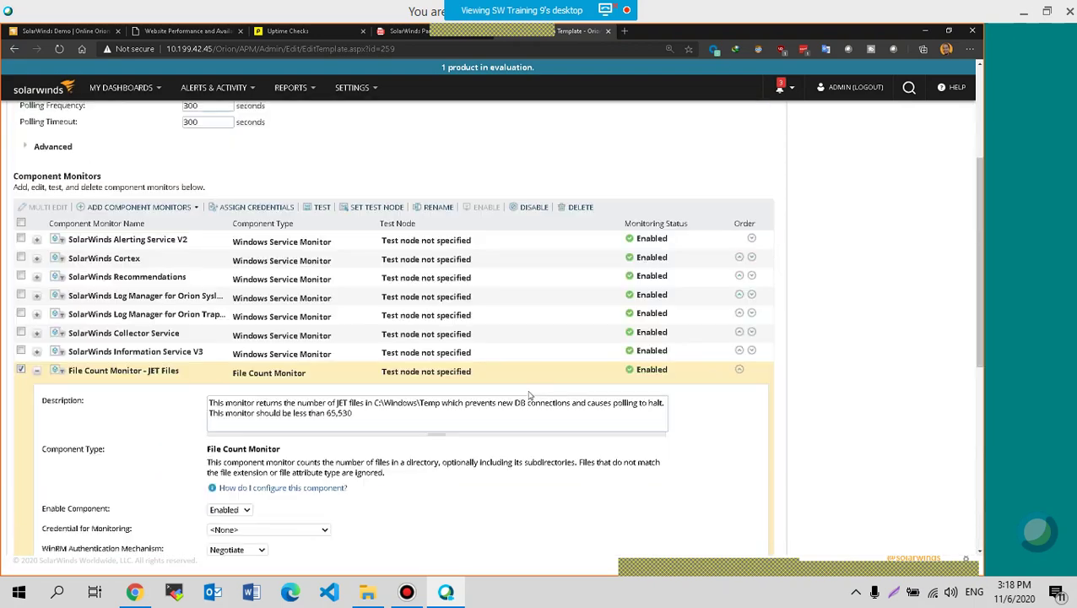
pyautogui.scroll(1, 530, 395)
# Test the JET Files monitor against the orion node under Windows
pyautogui.click(376, 228)
pyautogui.press('super')
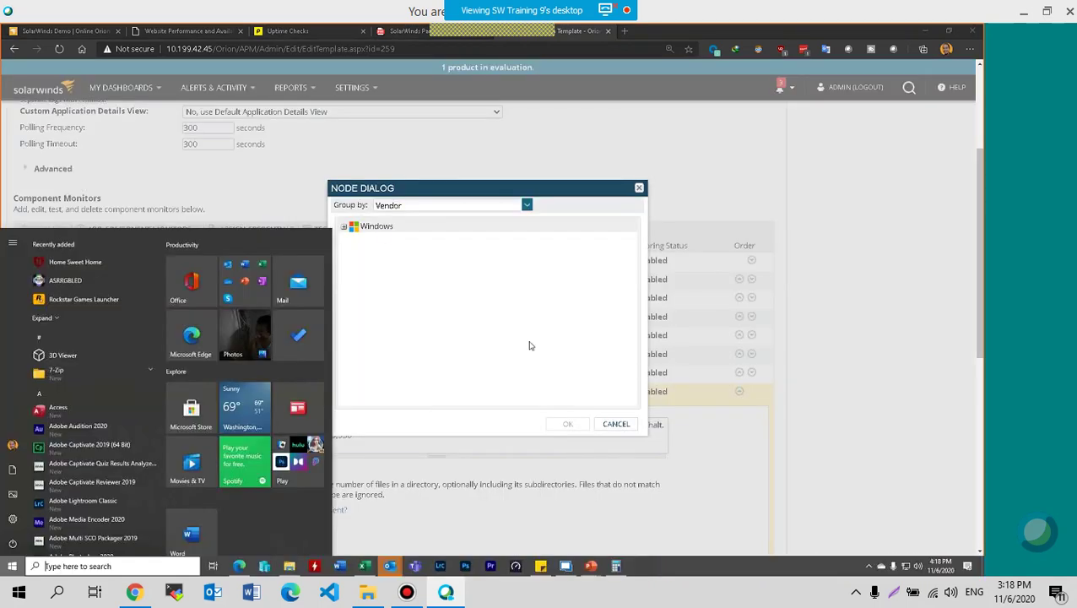
pyautogui.press('Escape')
pyautogui.click(344, 227)
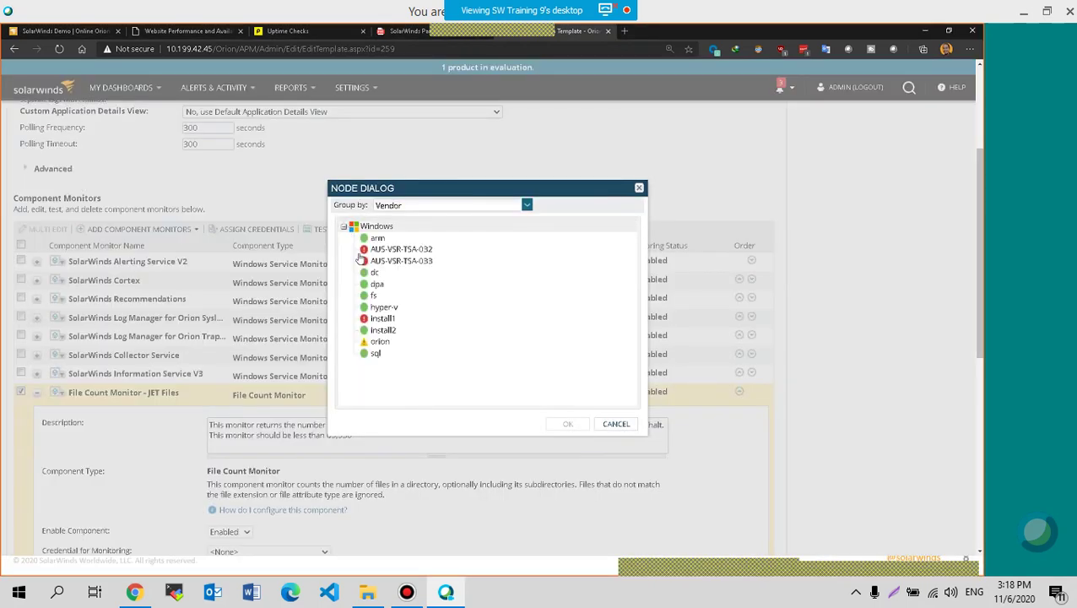
pyautogui.click(384, 345)
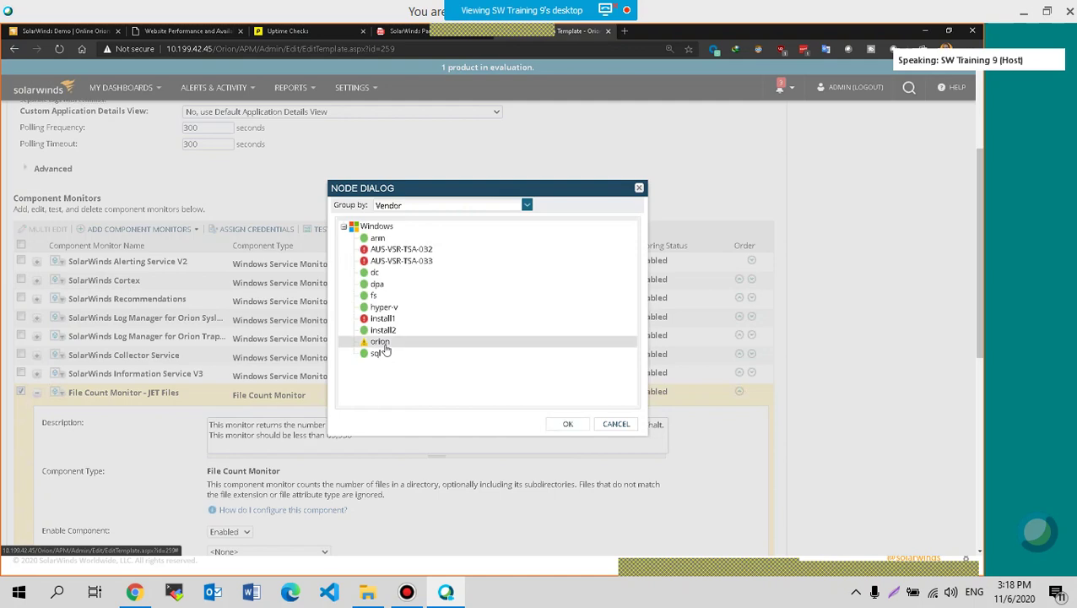
pyautogui.click(568, 424)
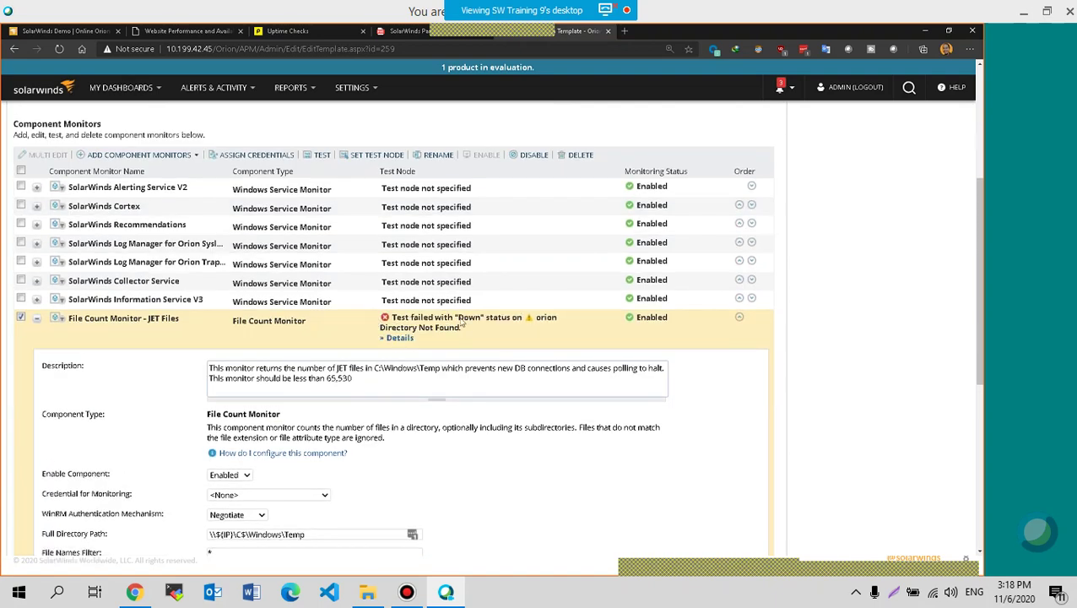
# Review the details of the failed Directory Not Found test and close them
pyautogui.click(406, 339)
pyautogui.moveTo(376, 231); pyautogui.dragTo(301, 230)
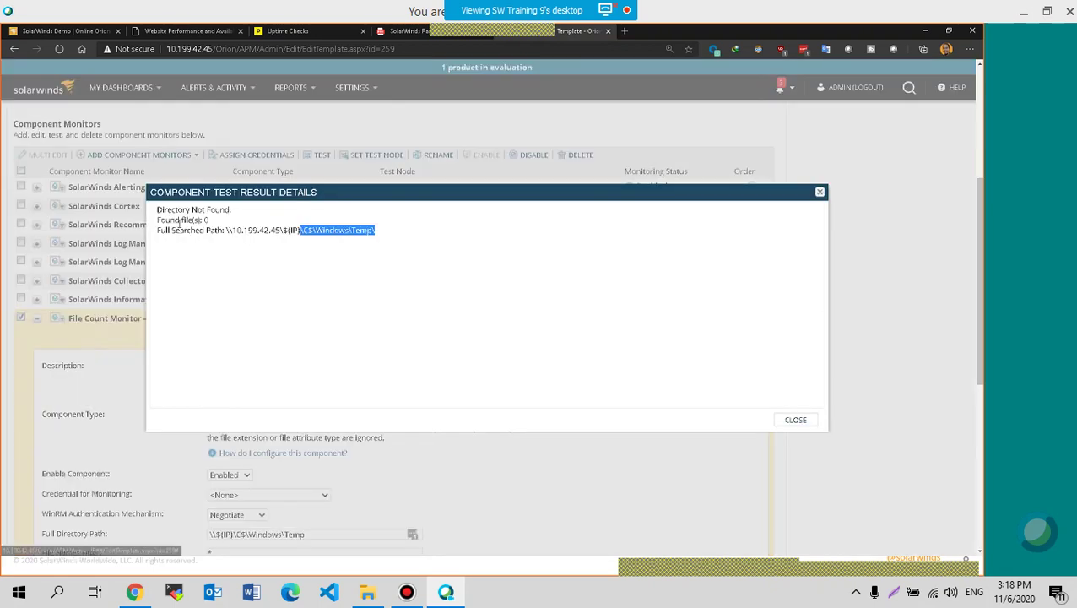
pyautogui.moveTo(178, 222); pyautogui.dragTo(157, 217)
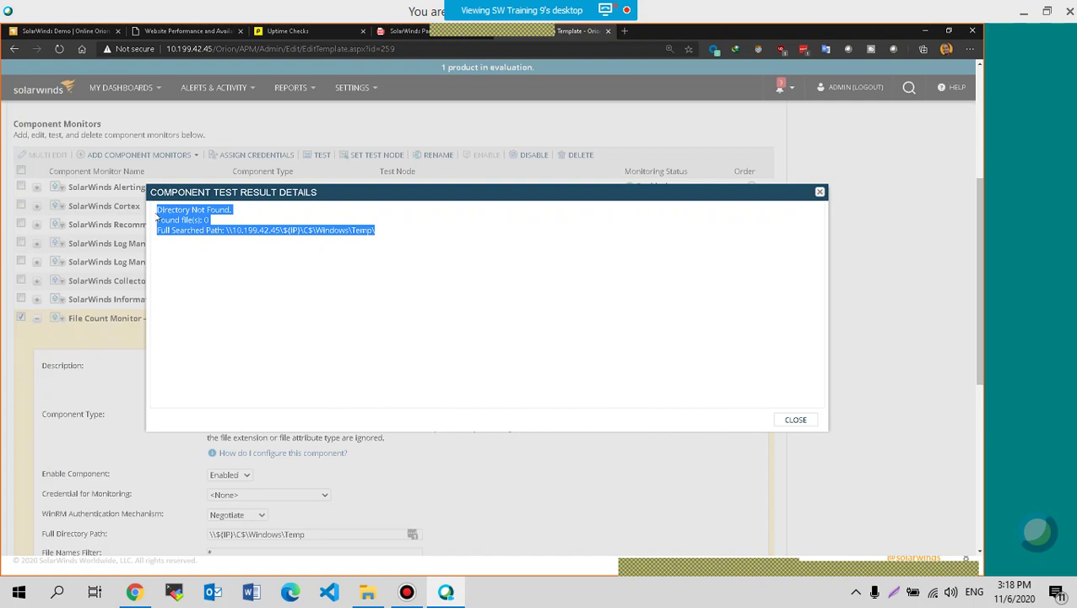
pyautogui.click(794, 419)
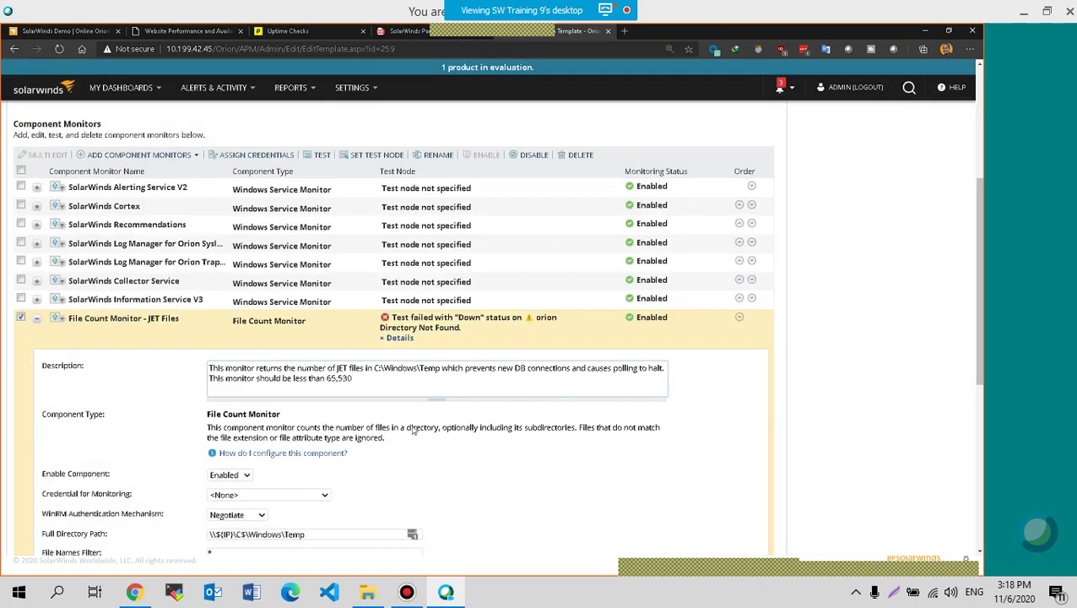
pyautogui.scroll(-3, 413, 430)
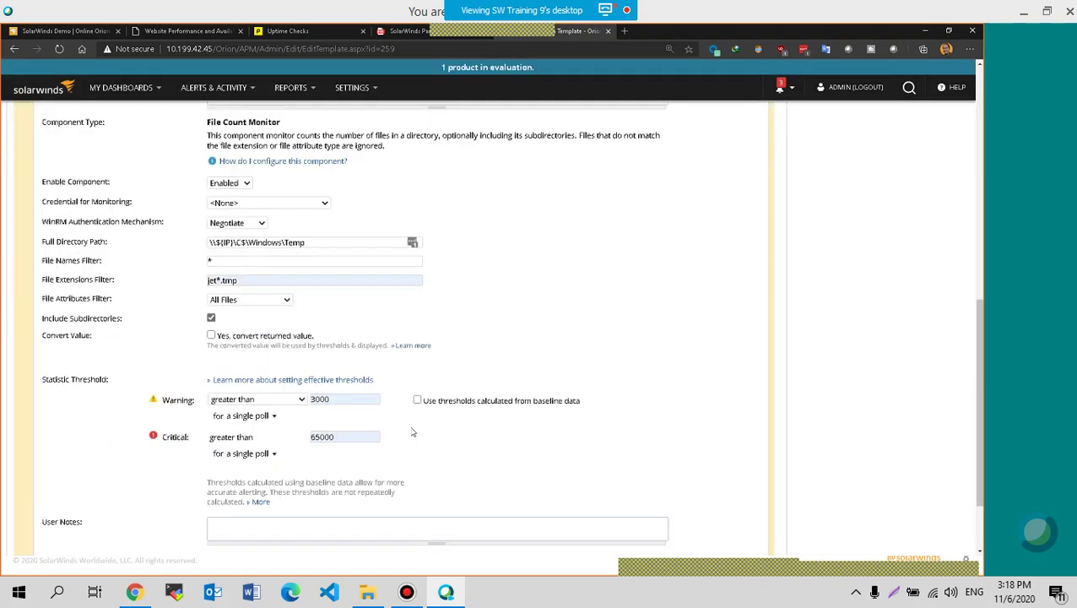
pyautogui.scroll(1, 245, 274)
# Set Credential for Monitoring to <Inherit credential from node>
pyautogui.click(254, 271)
pyautogui.click(247, 298)
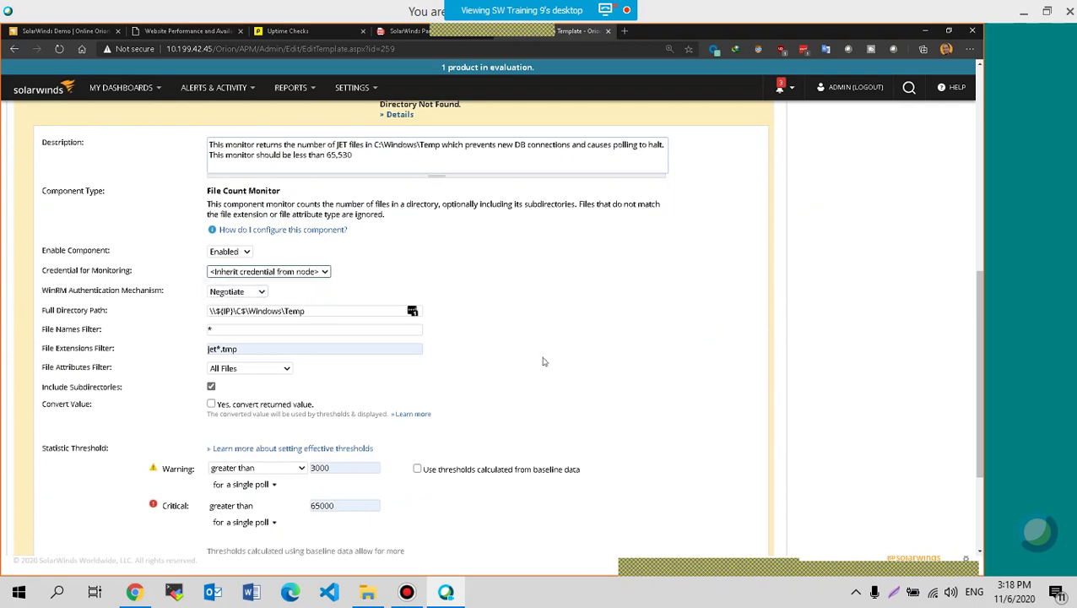
pyautogui.scroll(-1, 544, 362)
pyautogui.scroll(-2, 272, 483)
pyautogui.scroll(4, 273, 485)
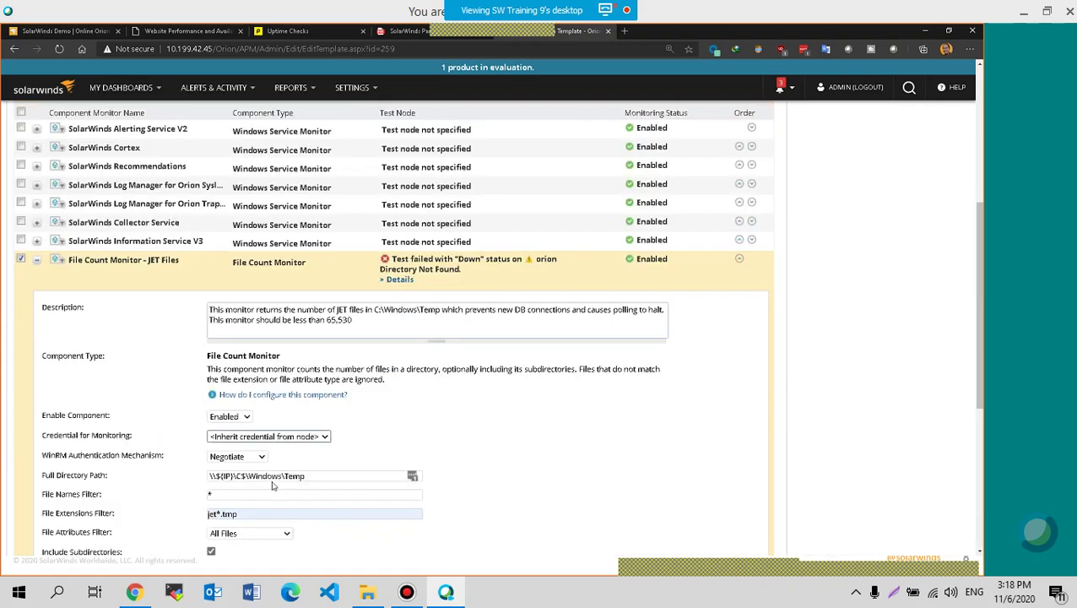
pyautogui.scroll(1, 272, 484)
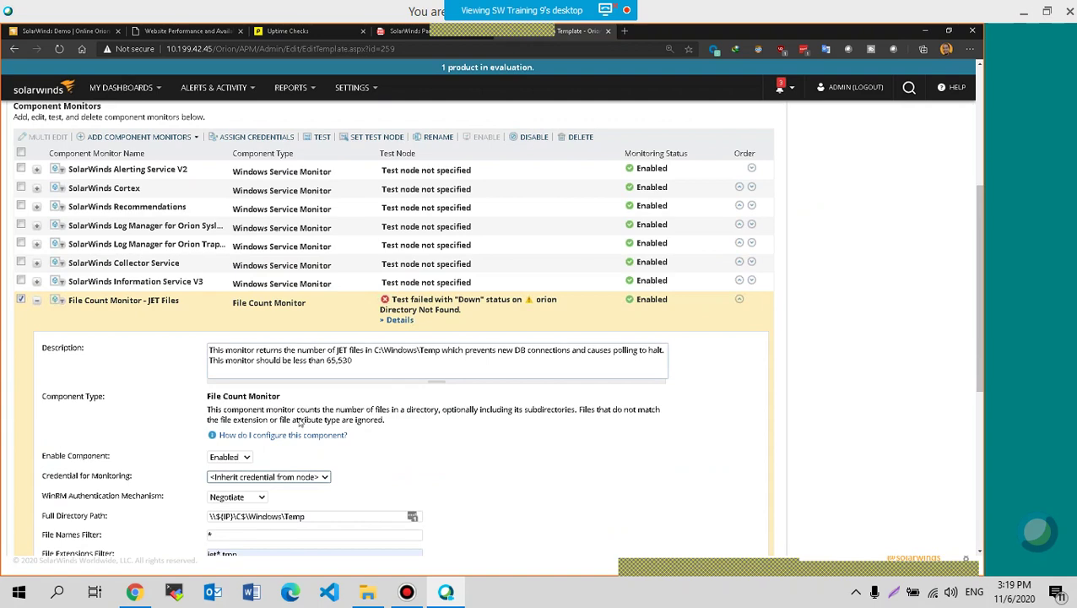
pyautogui.click(319, 136)
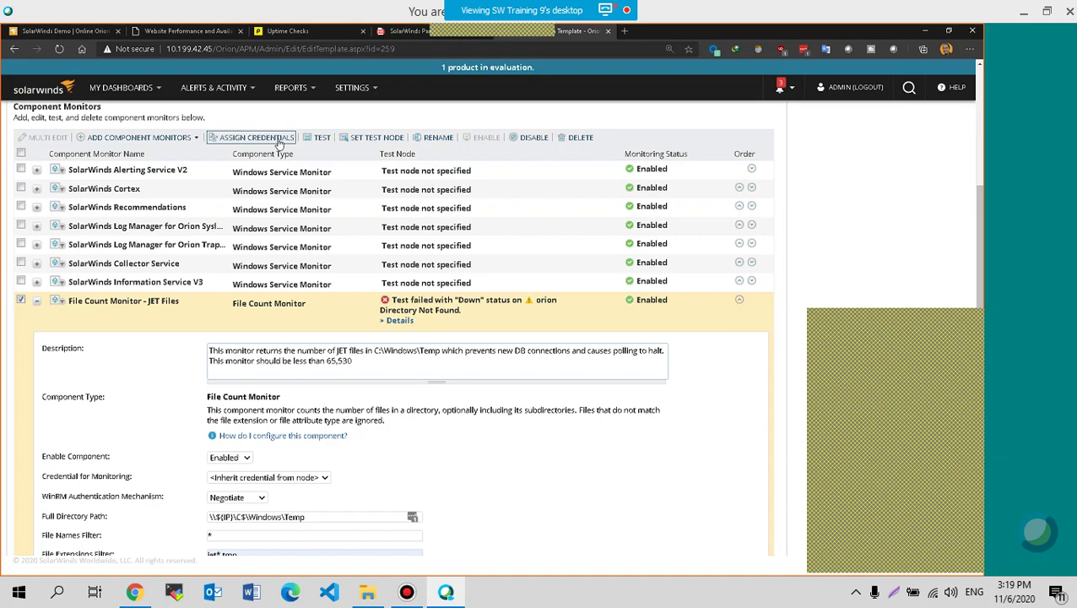
# Start a new credential for the monitor named admin
pyautogui.click(256, 138)
pyautogui.click(525, 263)
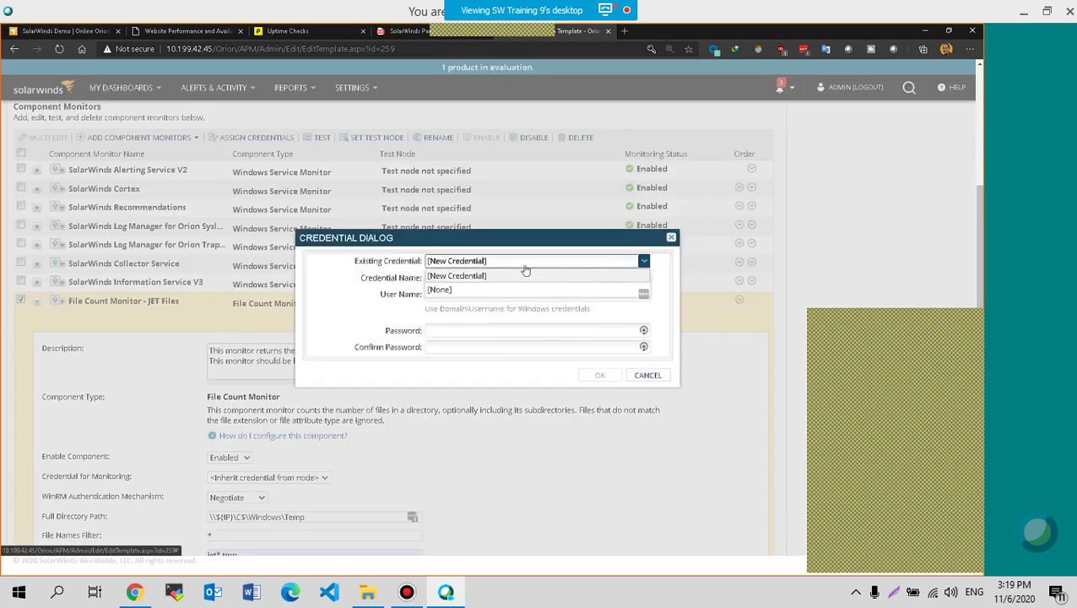
pyautogui.click(283, 281)
pyautogui.click(473, 278)
pyautogui.click(488, 277)
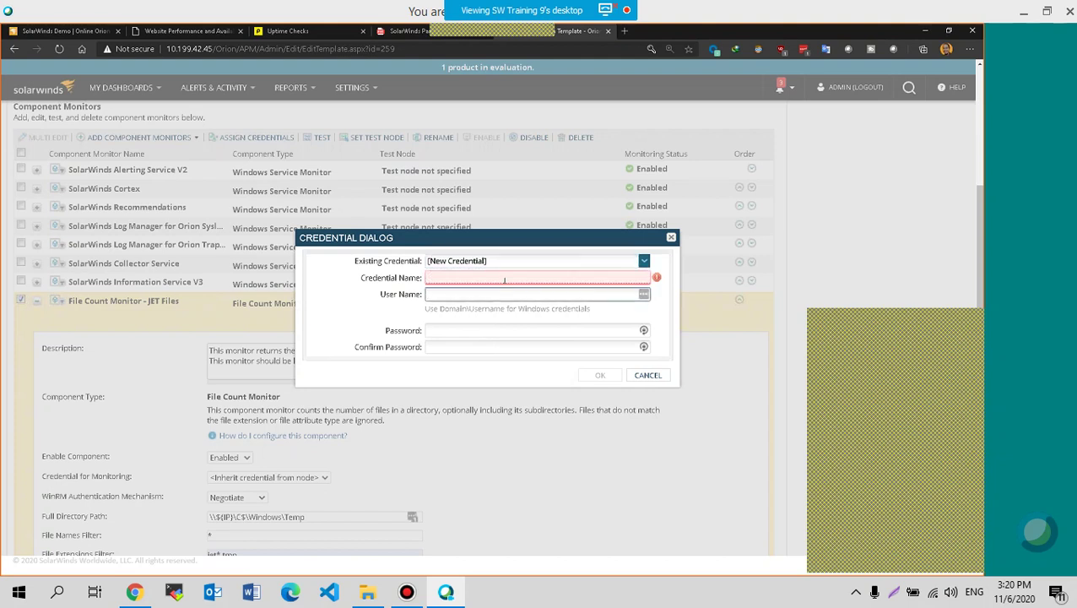
pyautogui.write('admin')
# Enter the domain user name and the password twice, and save the admin credential
pyautogui.press('Tab')
pyautogui.write('acade')
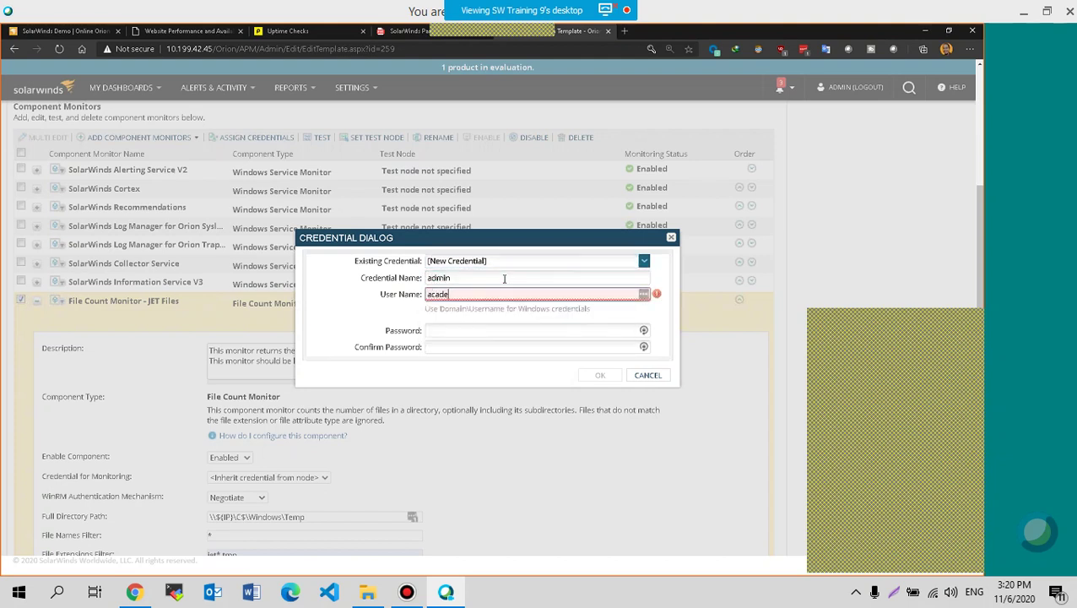
pyautogui.write('my\\orion1')
pyautogui.press('Tab')
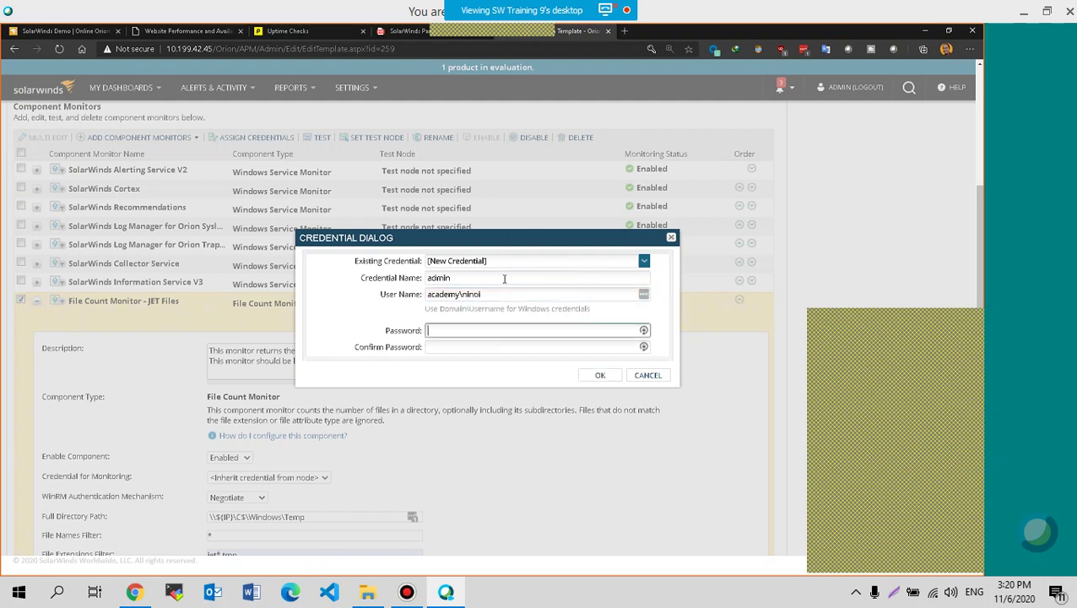
pyautogui.hotkey('shift', 'Tab')
pyautogui.press('End')
pyautogui.press('Tab')
pyautogui.write('•••••••••')
pyautogui.press('Tab')
pyautogui.write('••••••••')
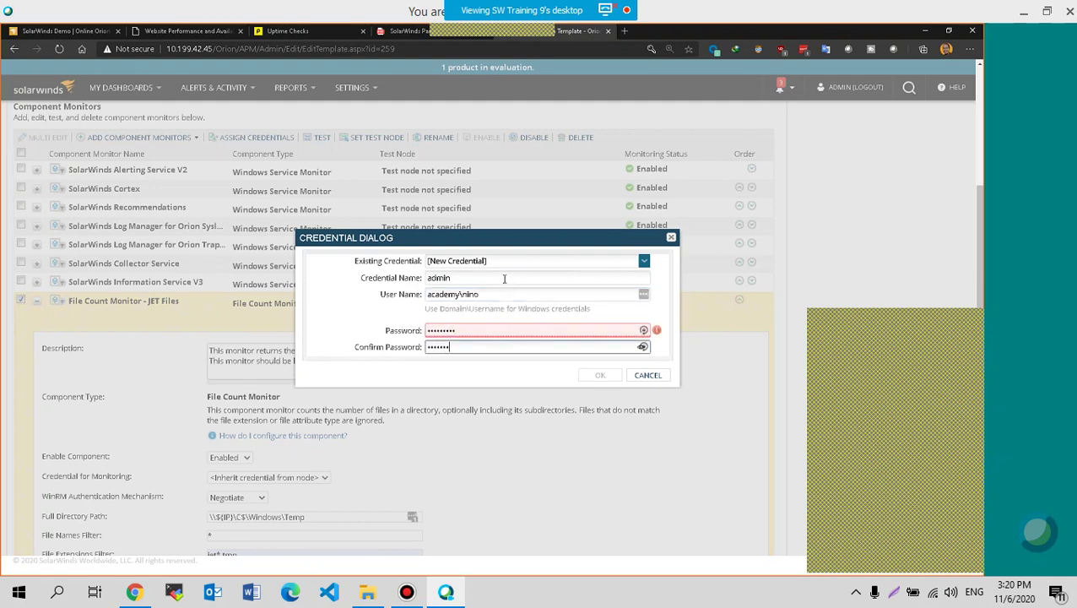
pyautogui.write('•')
pyautogui.click(600, 375)
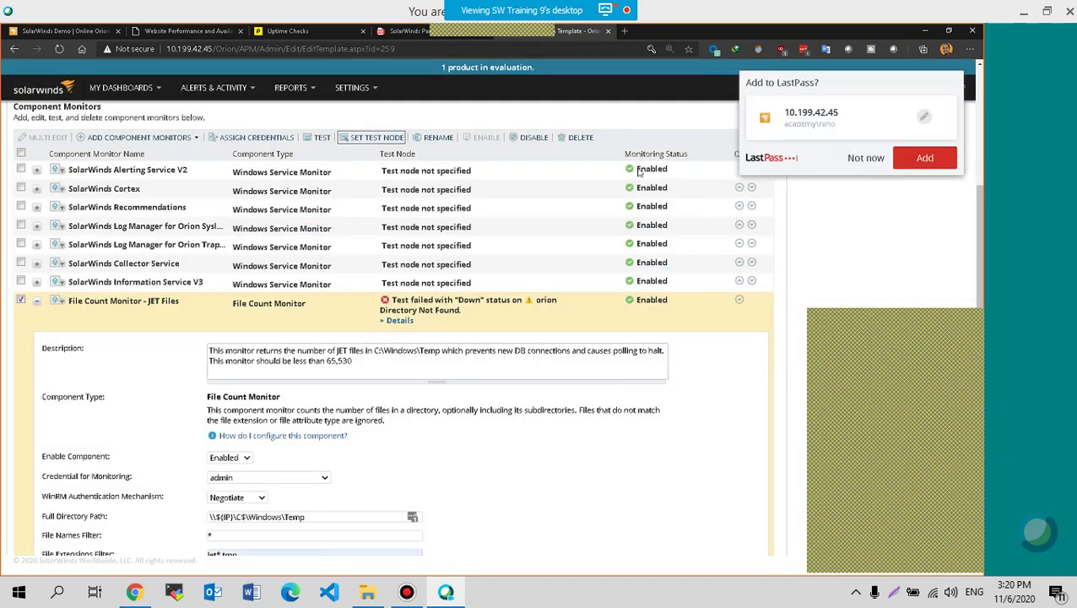
pyautogui.click(376, 137)
# Assign the saved admin credential to the JET Files monitor
pyautogui.click(488, 261)
pyautogui.click(444, 302)
pyautogui.click(599, 375)
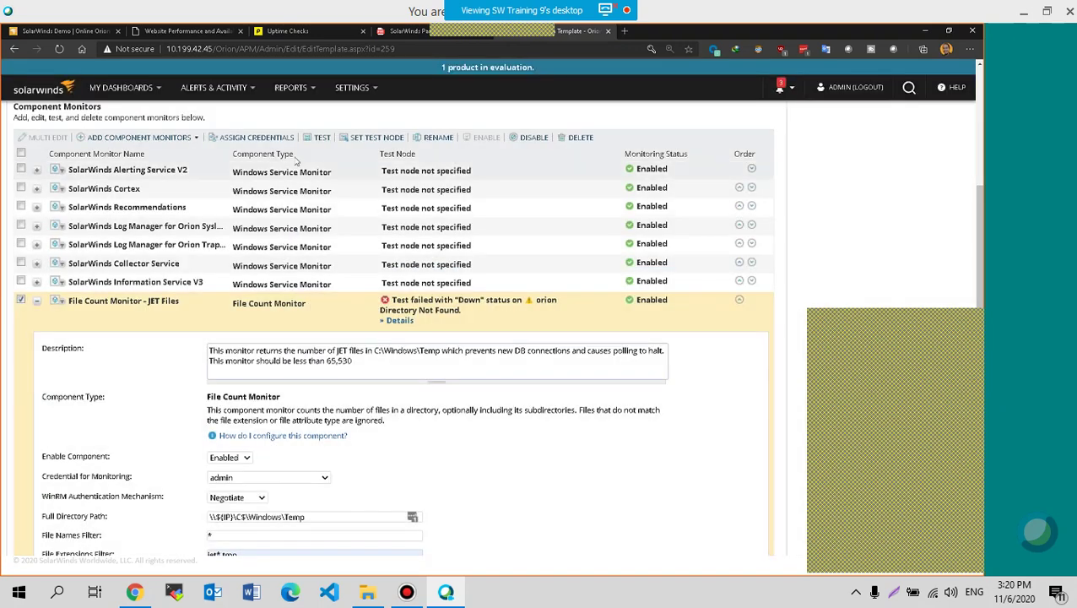
# Rerun the JET Files monitor test against the orion test node
pyautogui.click(319, 138)
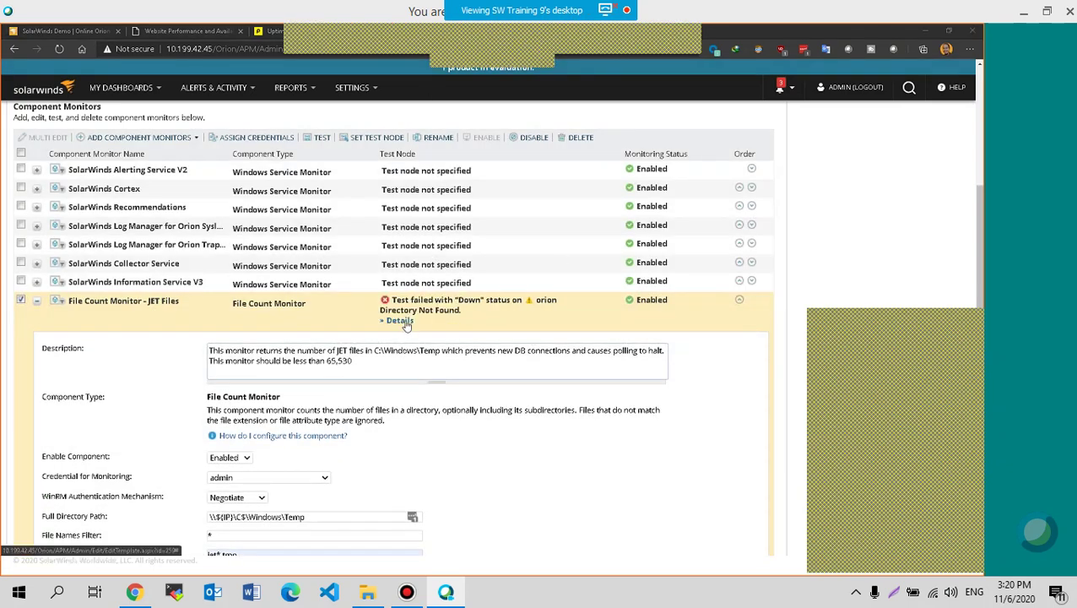
pyautogui.scroll(-1, 342, 409)
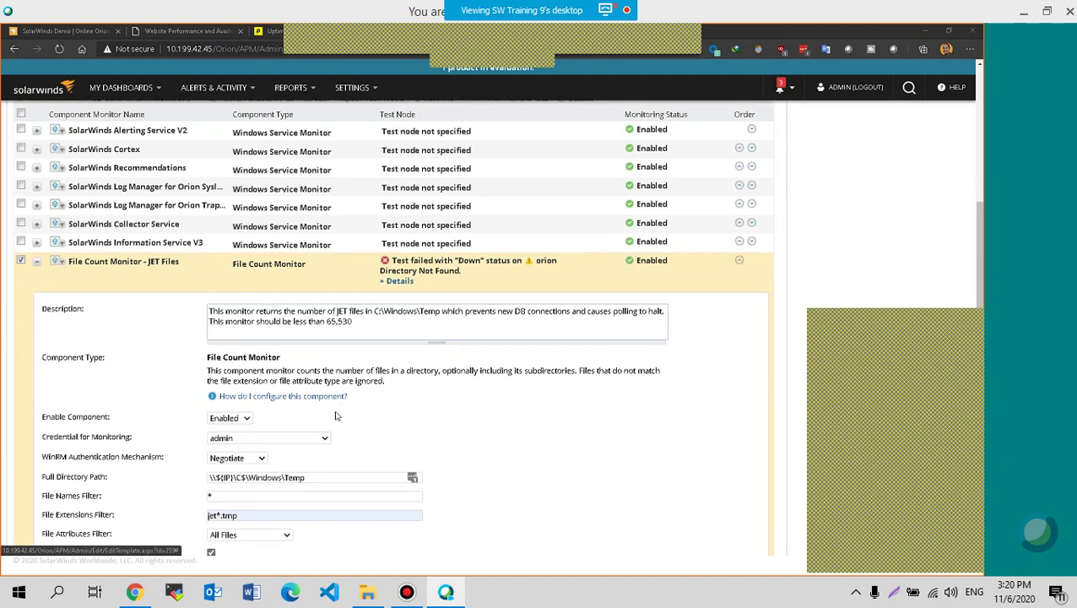
pyautogui.scroll(-3, 336, 416)
pyautogui.scroll(-1, 336, 416)
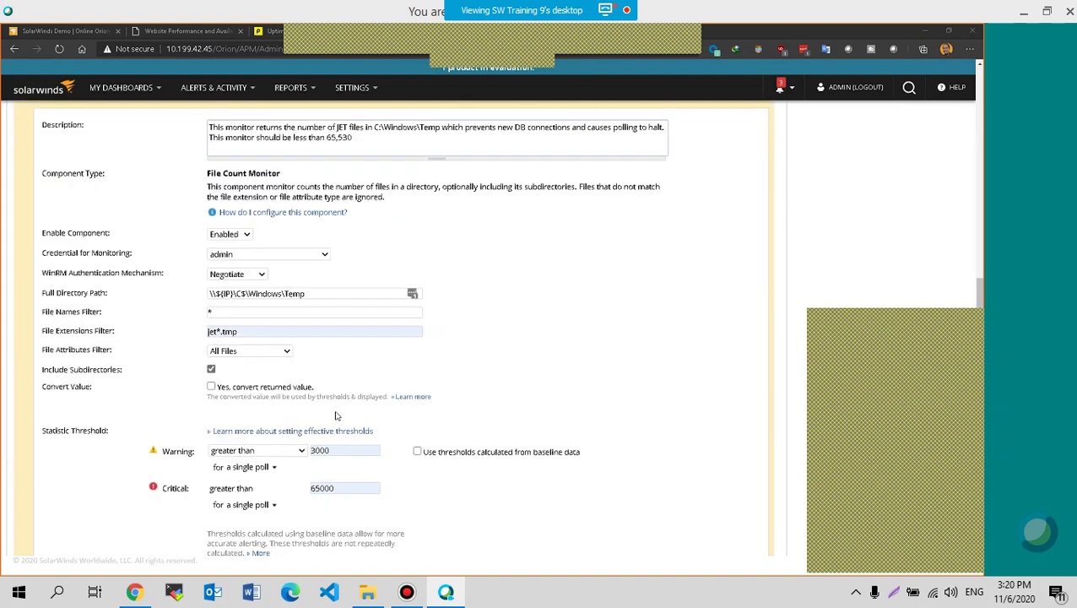
pyautogui.scroll(5, 336, 416)
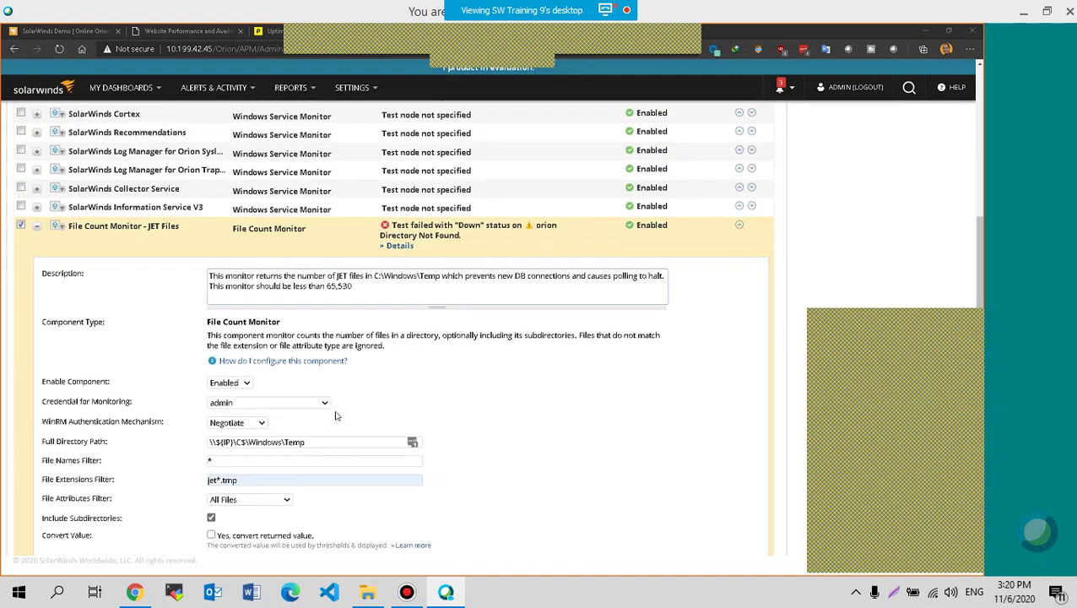
pyautogui.click(372, 137)
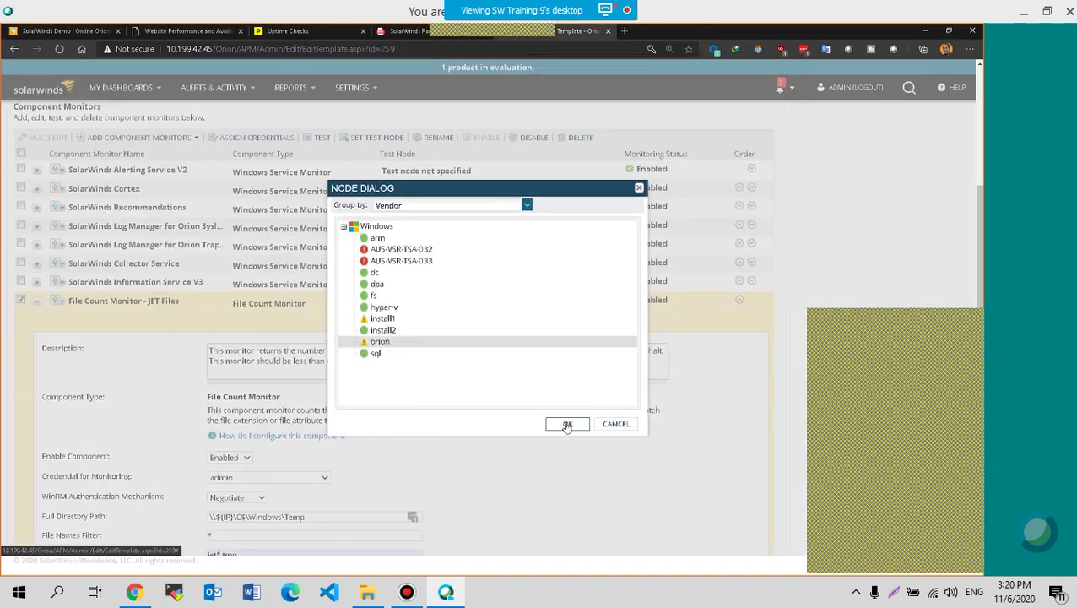
pyautogui.click(567, 424)
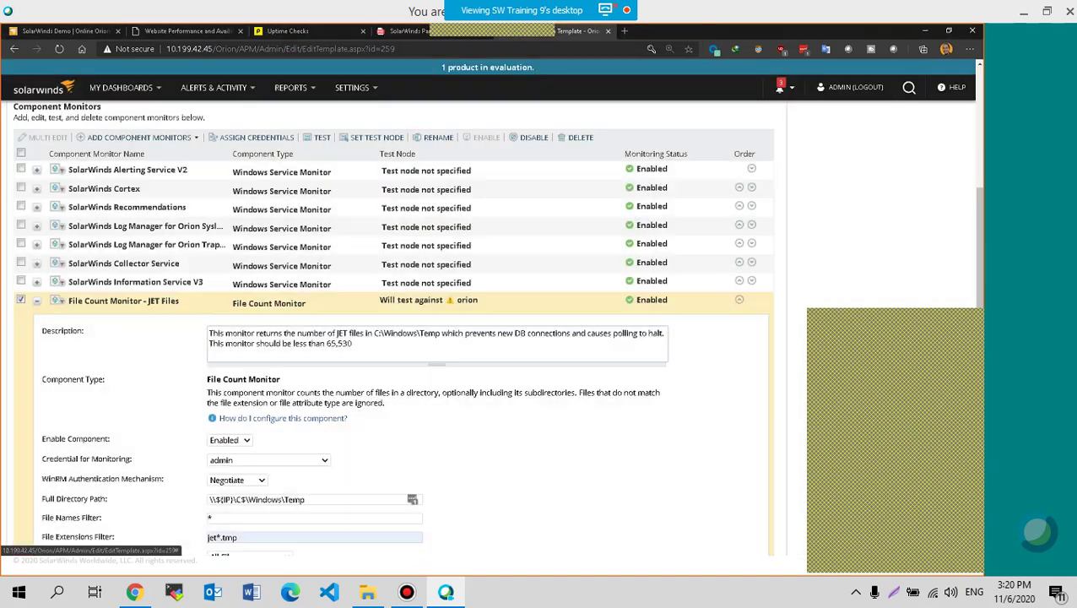
pyautogui.click(324, 139)
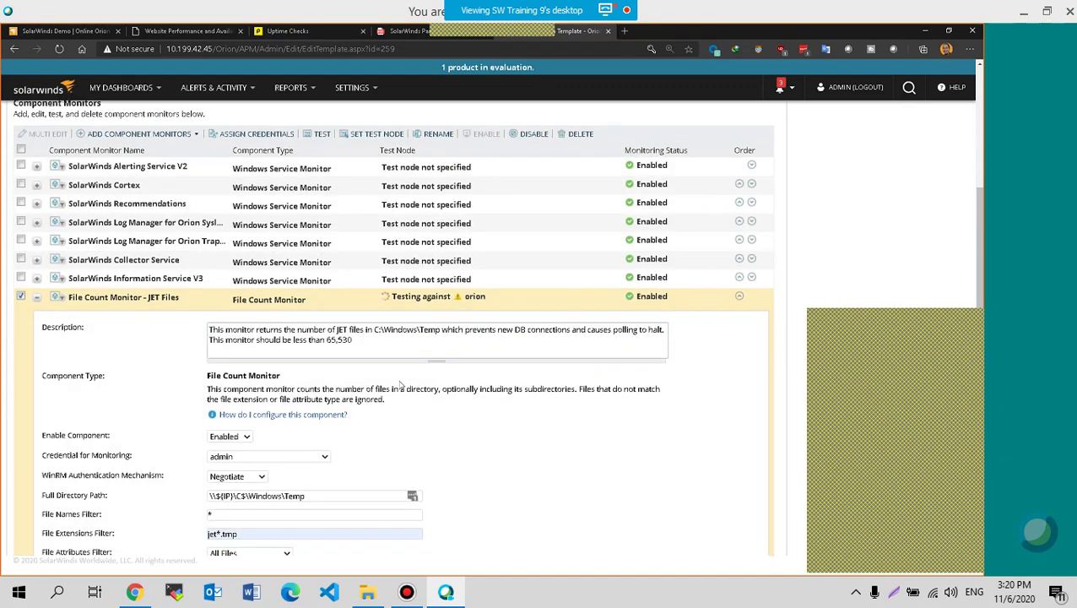
# Scroll down to read the failed test result: Directory Not Found on orion
pyautogui.scroll(-2, 400, 384)
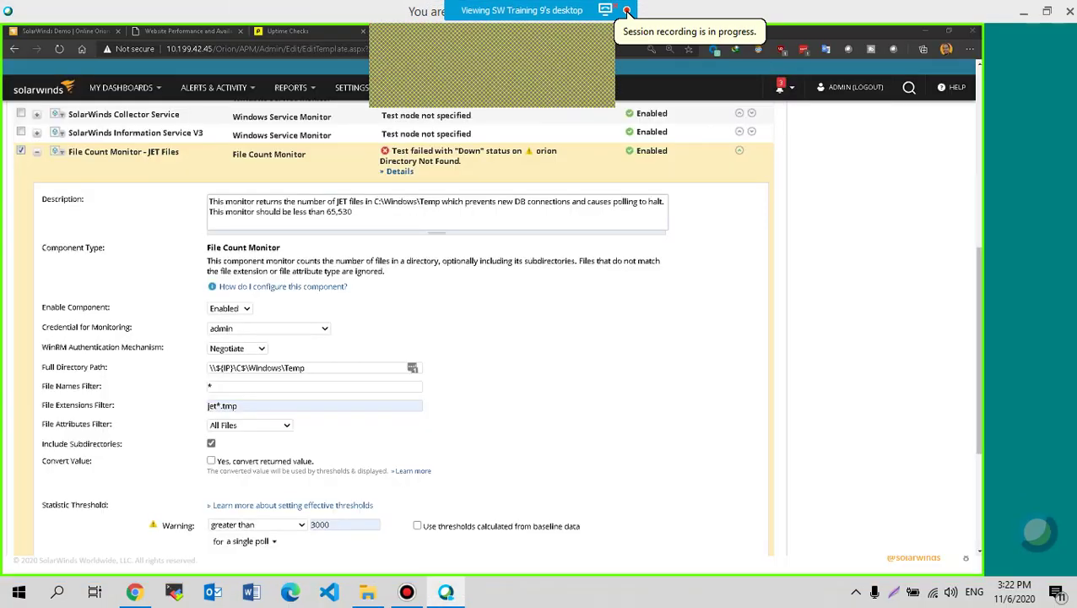
# Start a new credential for the monitor named orionsvc
pyautogui.scroll(3, 341, 253)
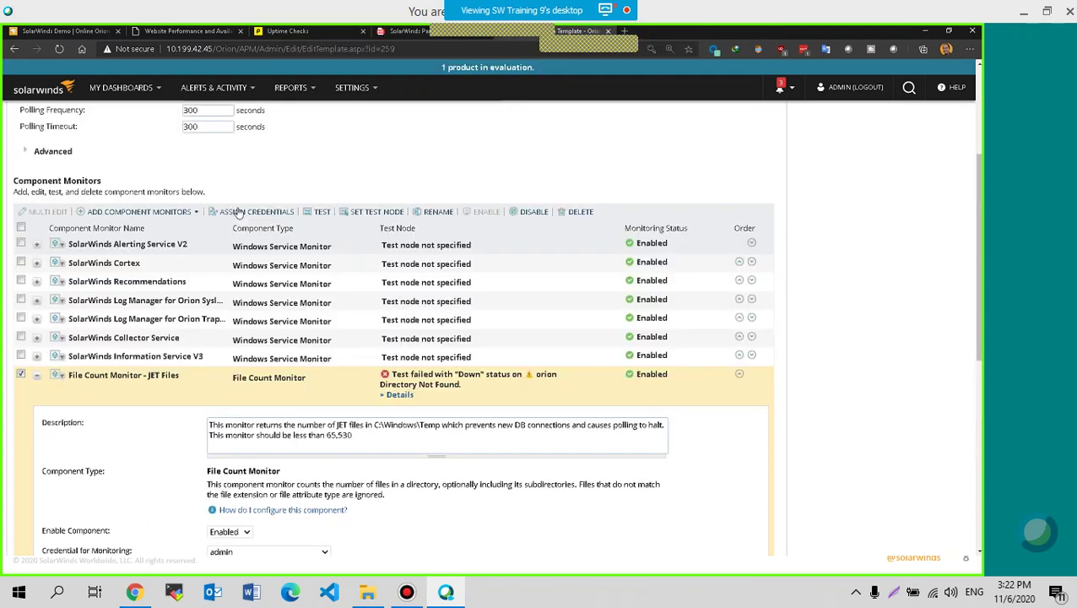
pyautogui.click(236, 216)
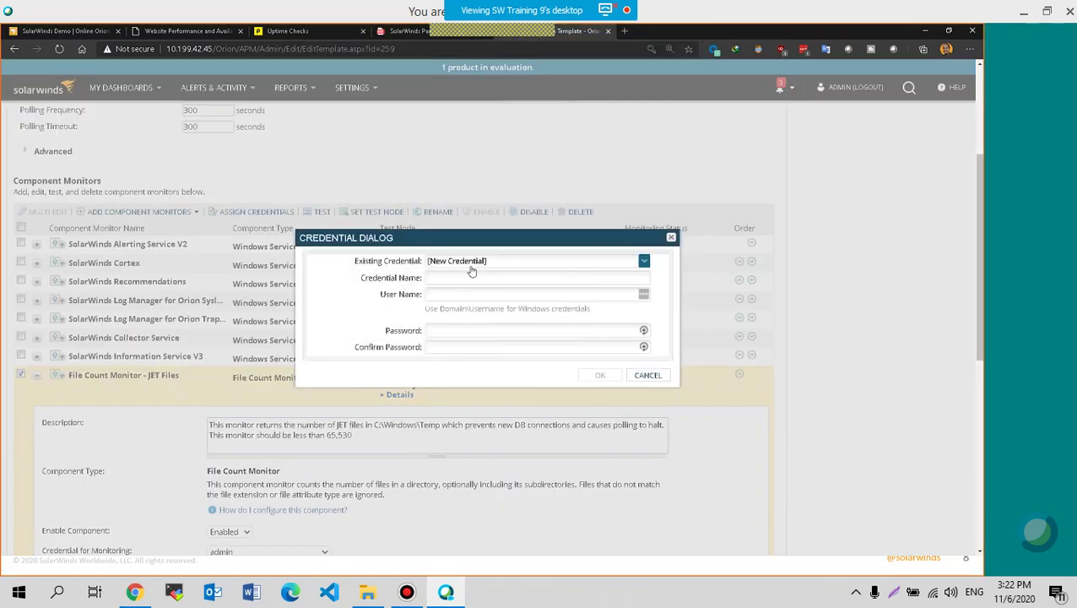
pyautogui.click(469, 263)
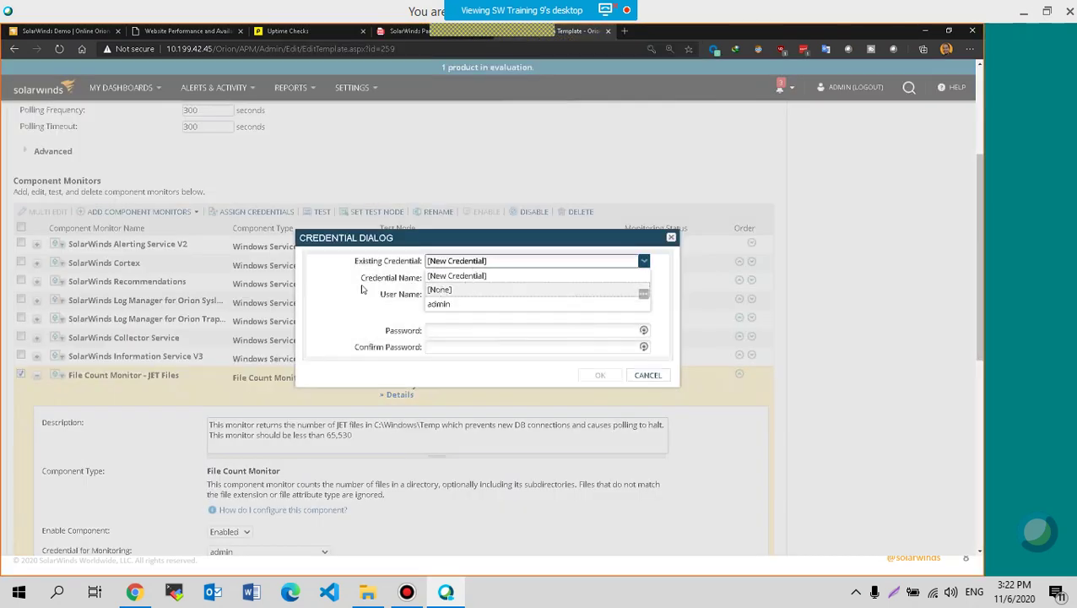
pyautogui.click(463, 276)
pyautogui.write('orionsvc')
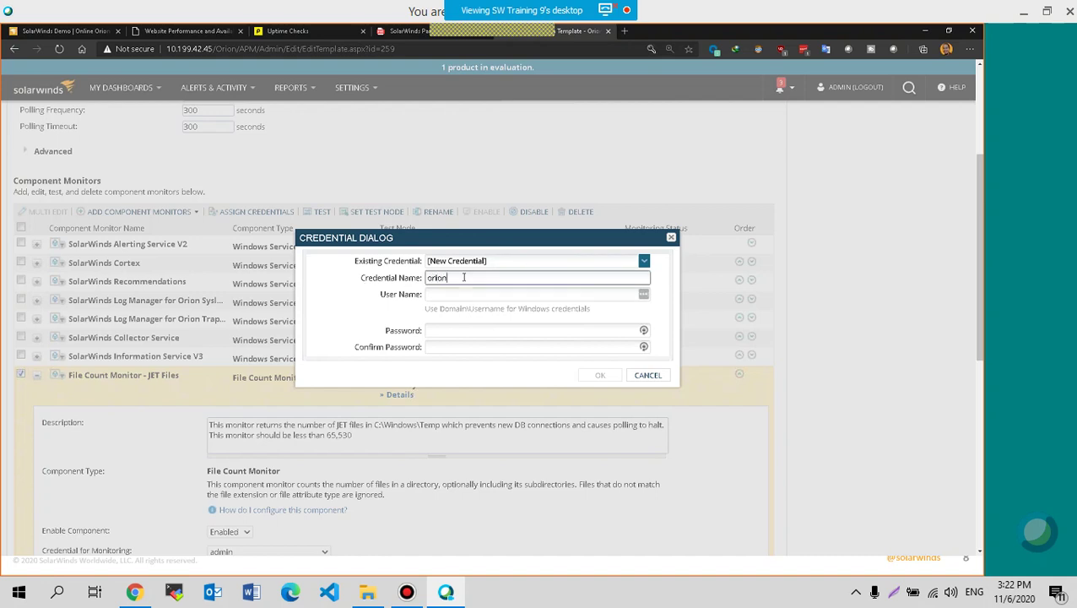
# Paste the service account user name, enter the password twice, and save the credential
pyautogui.click(462, 294)
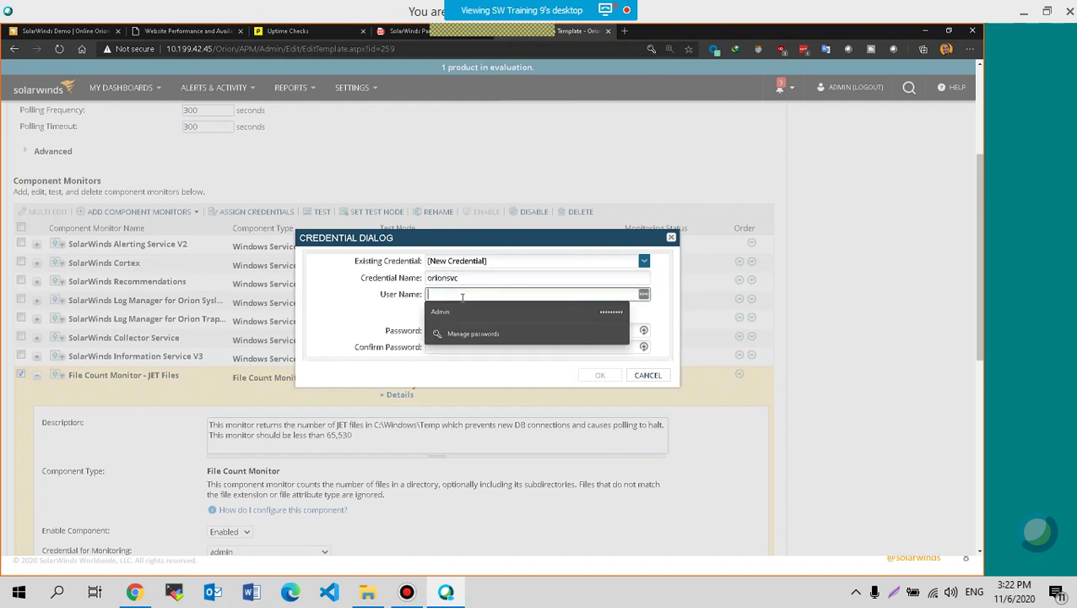
pyautogui.hotkey('ctrl', 'v')
pyautogui.click(459, 331)
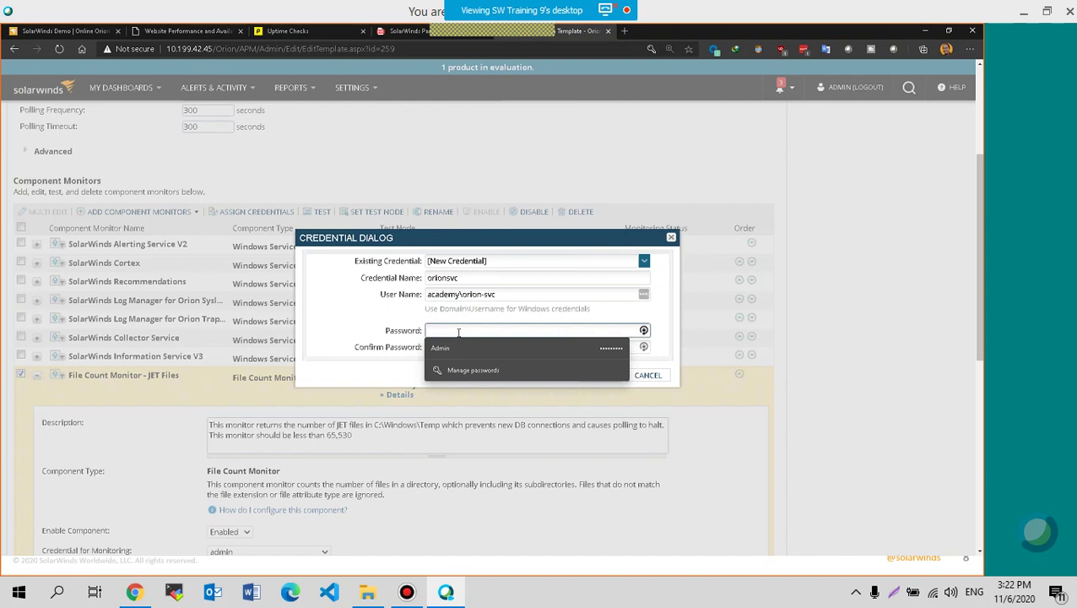
pyautogui.write('••••••••••')
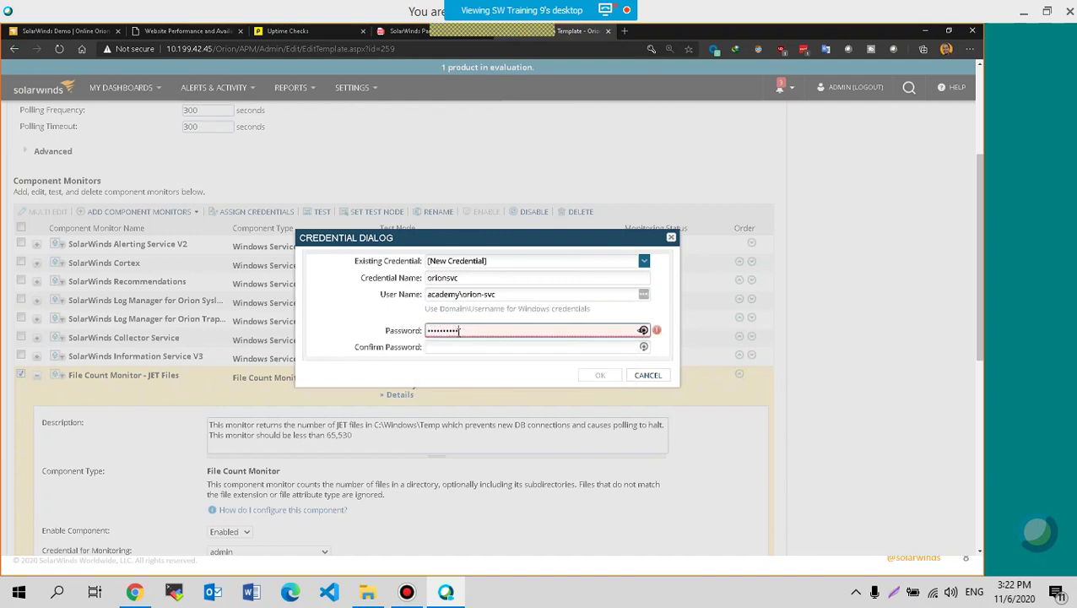
pyautogui.click(471, 347)
pyautogui.write('••••••••••')
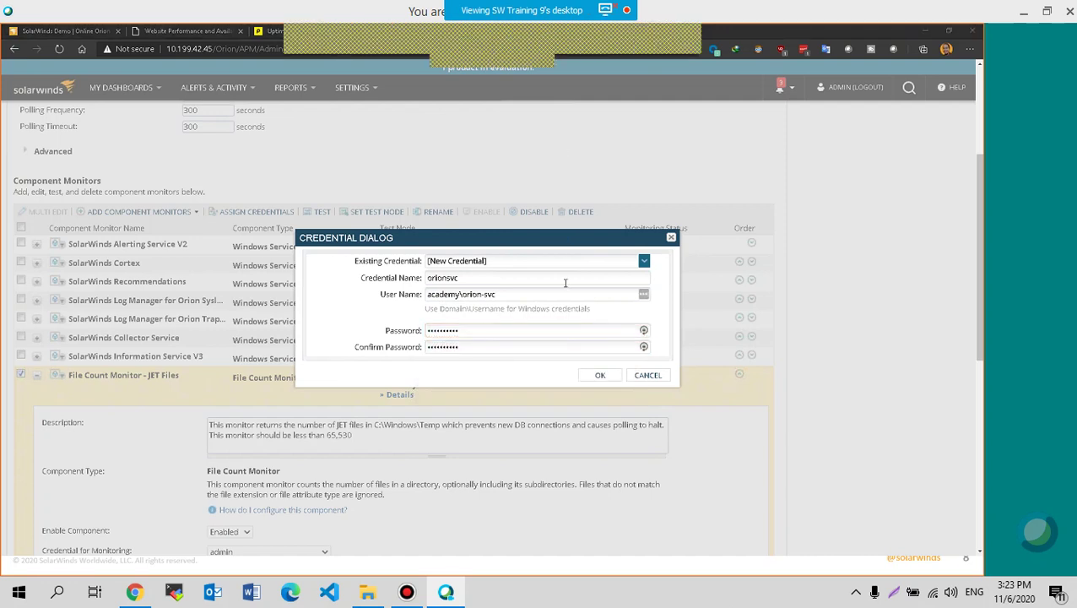
pyautogui.click(594, 375)
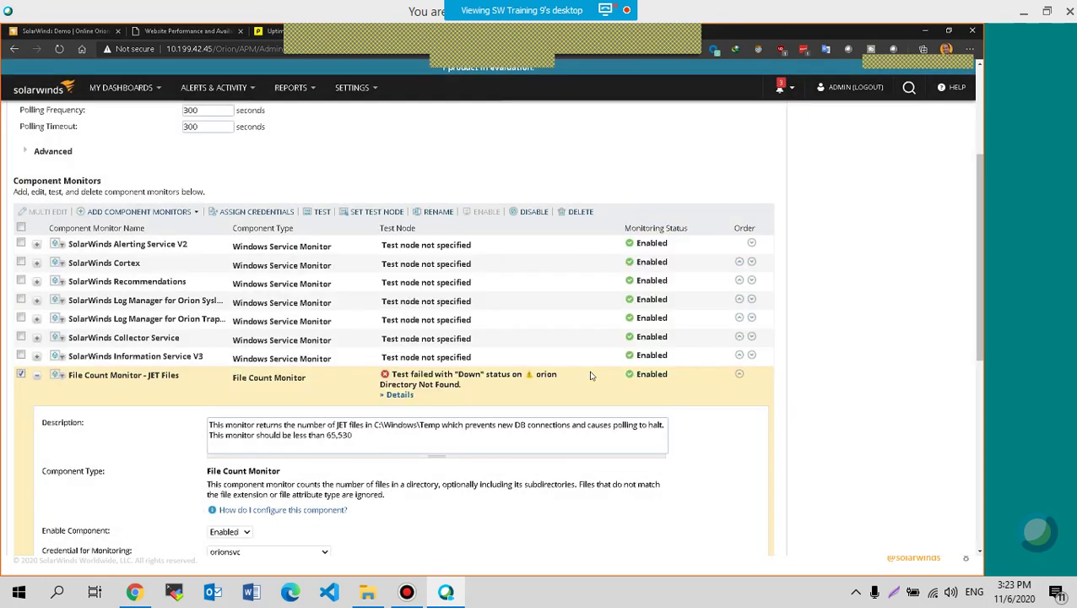
# Retest the JET Files monitor with the orionsvc credential
pyautogui.click(326, 211)
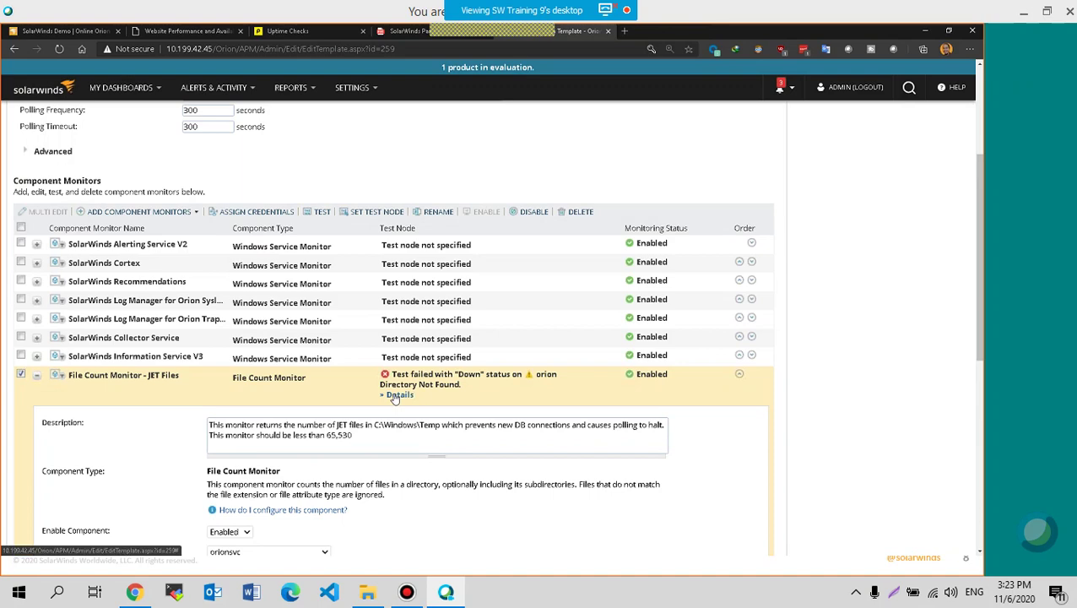
pyautogui.scroll(-5, 395, 398)
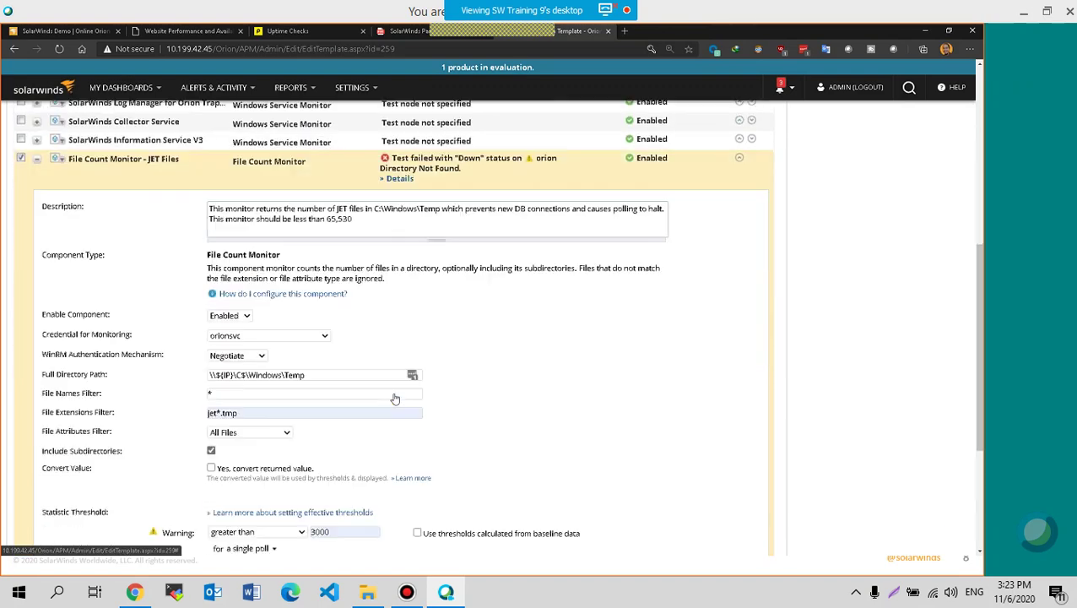
pyautogui.scroll(3, 380, 279)
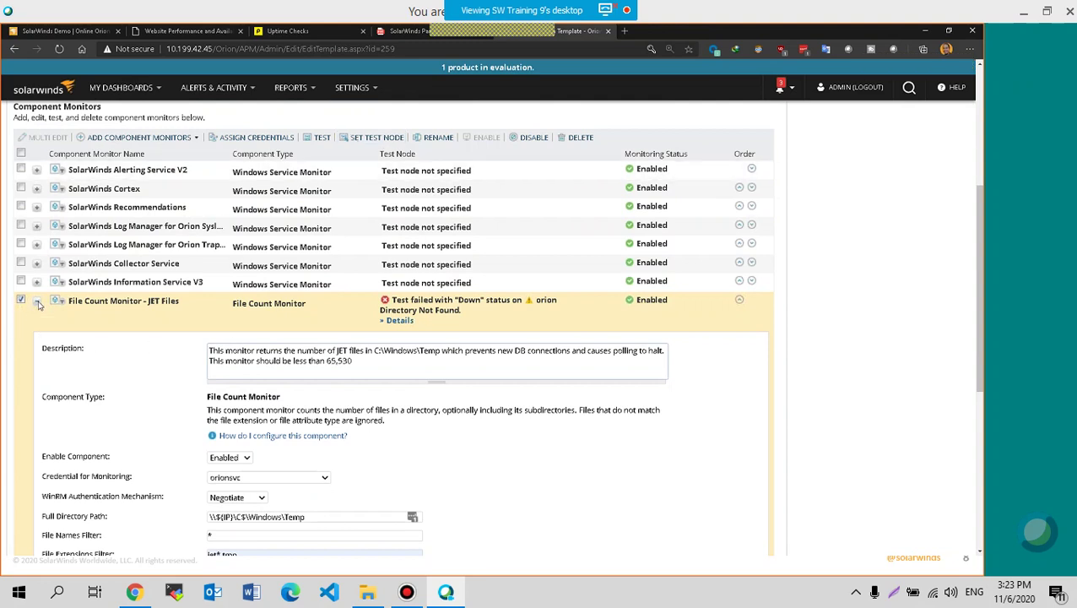
# Collapse and re-expand the JET Files settings to check them, then open the component monitor picker
pyautogui.click(37, 302)
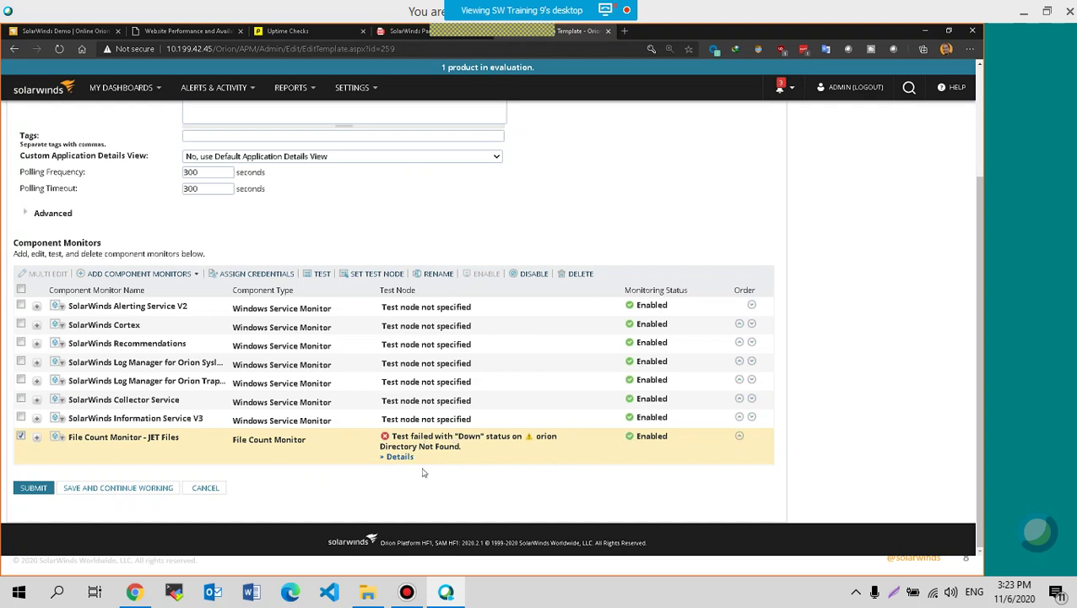
pyautogui.click(37, 440)
pyautogui.scroll(3, 51, 437)
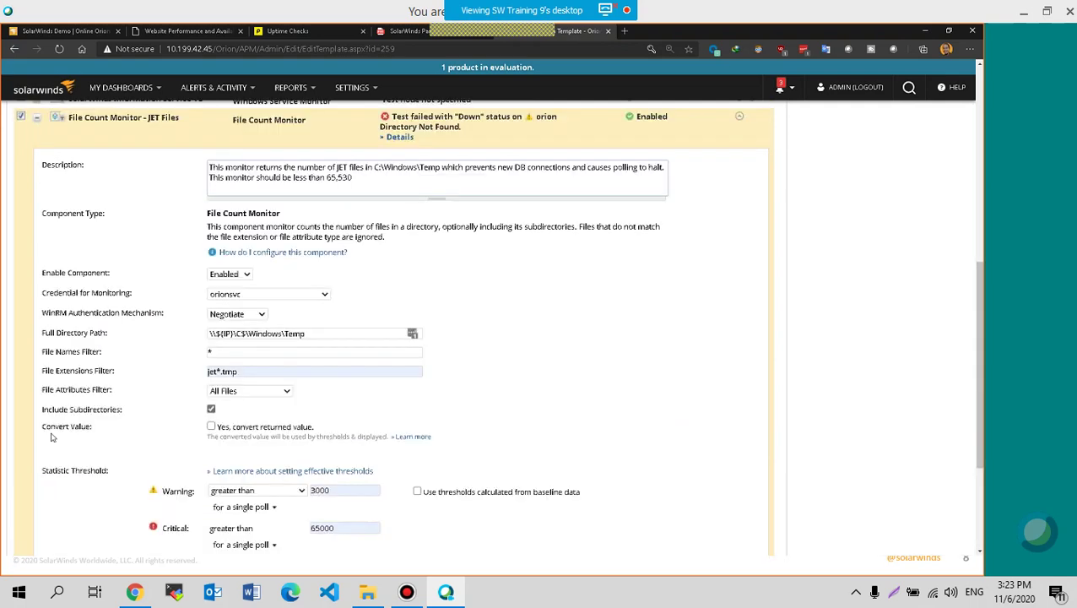
pyautogui.scroll(1, 51, 437)
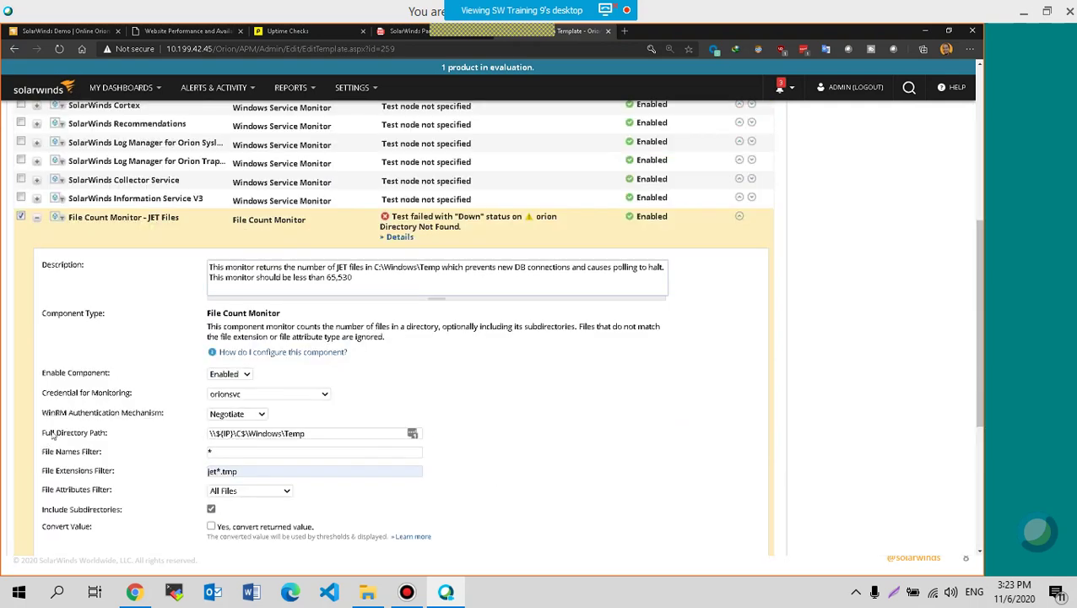
pyautogui.click(37, 218)
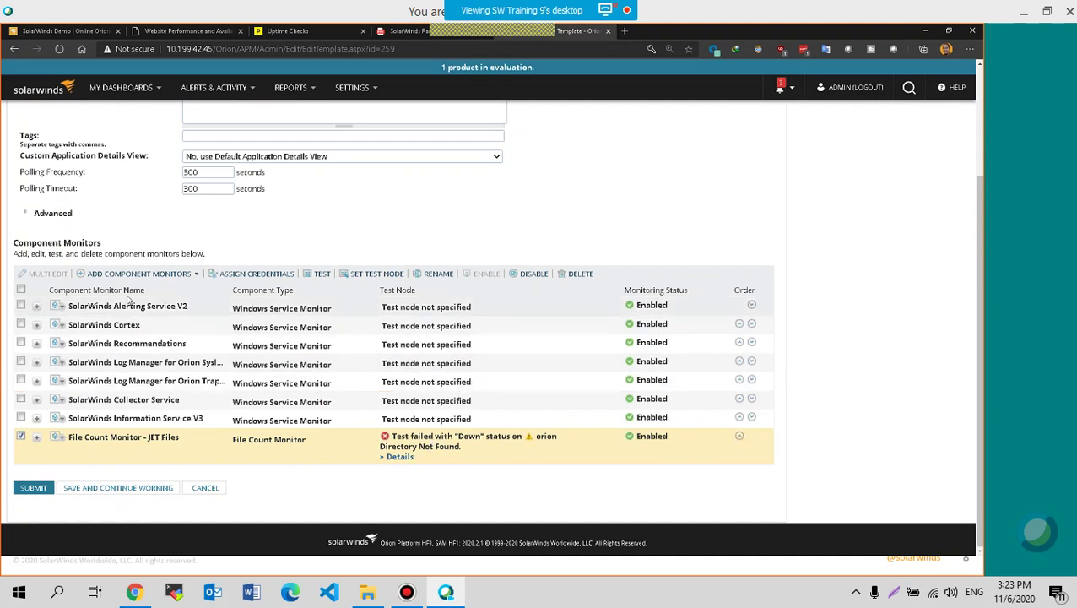
pyautogui.click(166, 278)
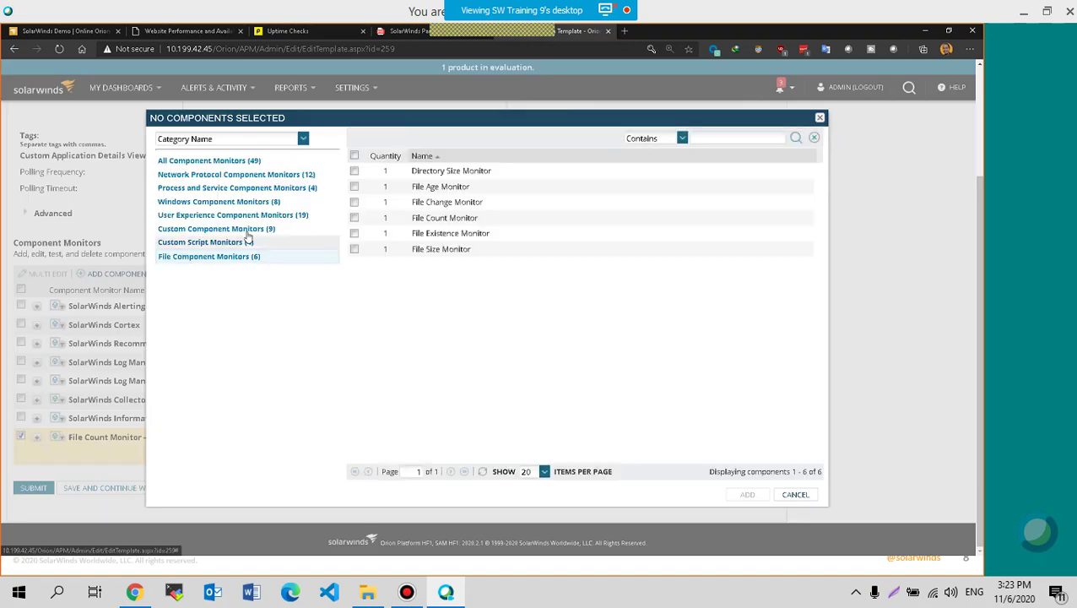
# Add a TCP Port Monitor from the Network Protocol component monitors
pyautogui.click(279, 175)
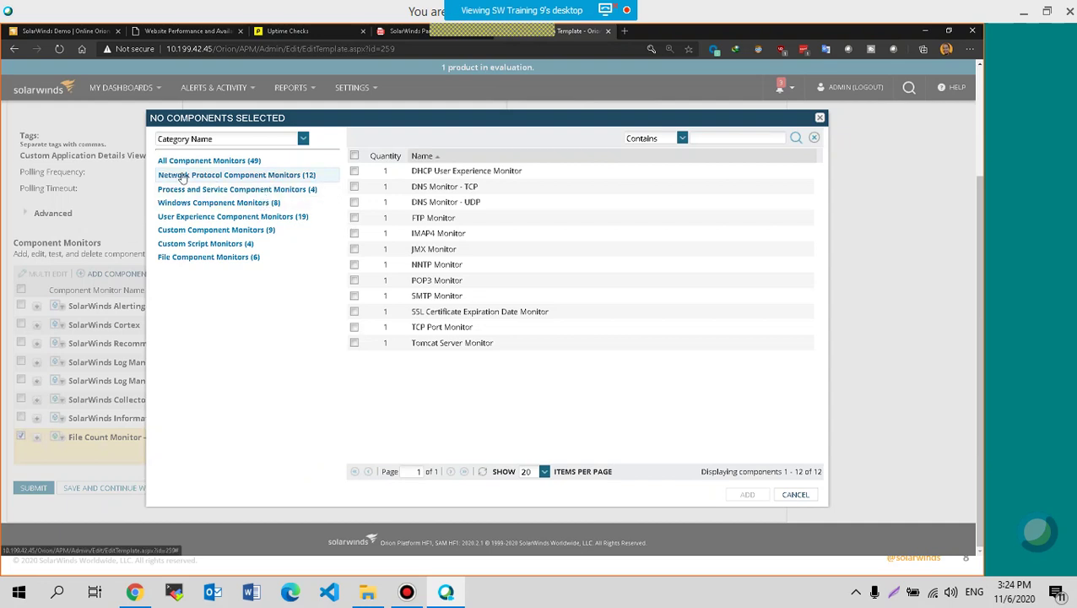
pyautogui.click(354, 327)
pyautogui.click(747, 494)
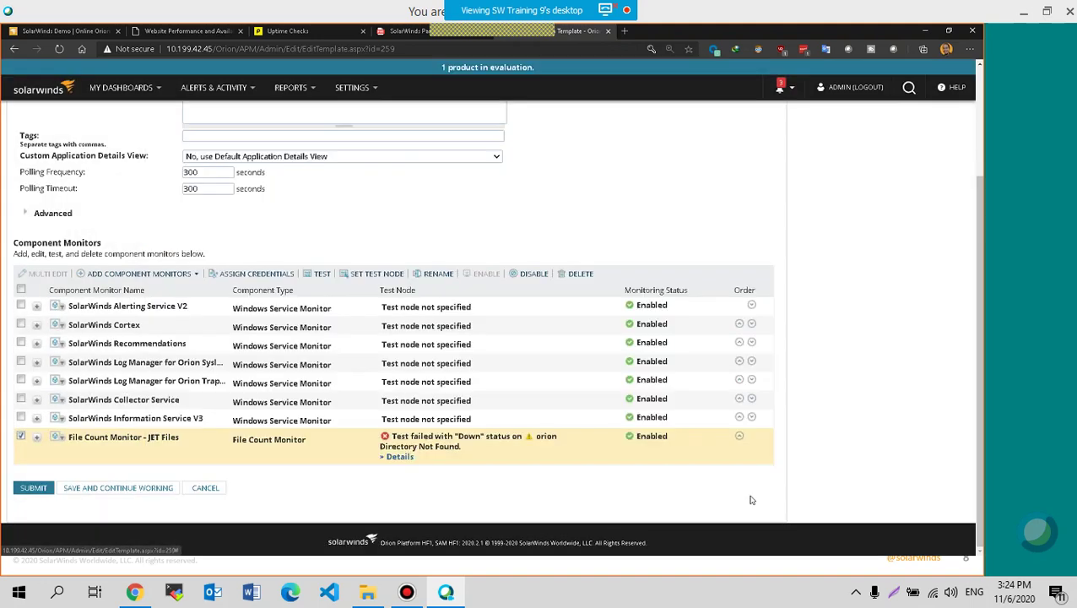
# Rename the new component to 'TCP Port Monitor - RabbitMQ'
pyautogui.scroll(-5, 248, 500)
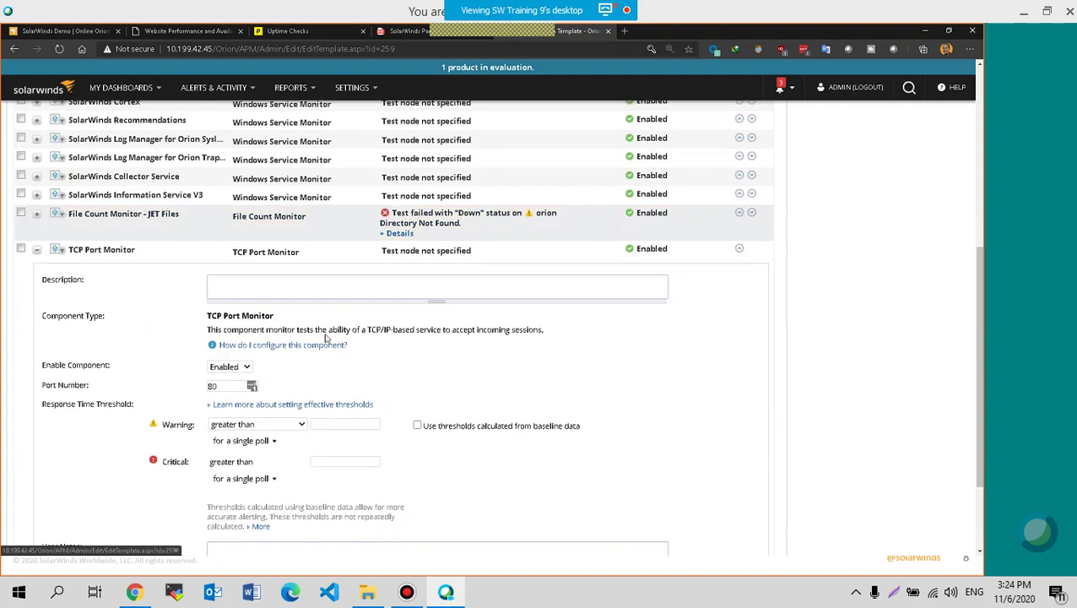
pyautogui.scroll(5, 326, 338)
pyautogui.click(490, 274)
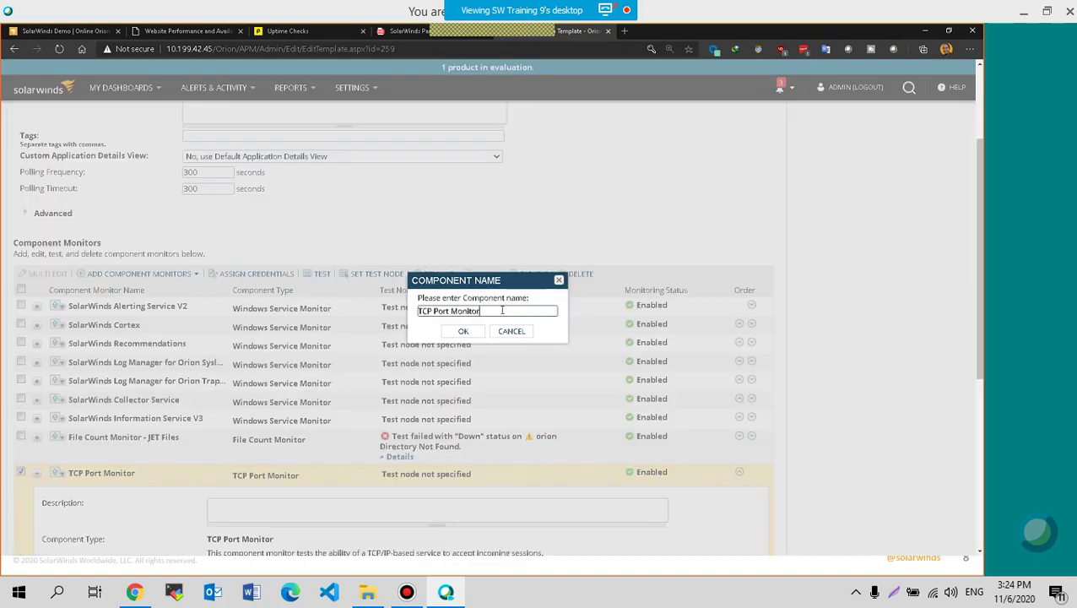
pyautogui.write('- RabbitMQ')
pyautogui.click(463, 331)
pyautogui.scroll(-3, 464, 359)
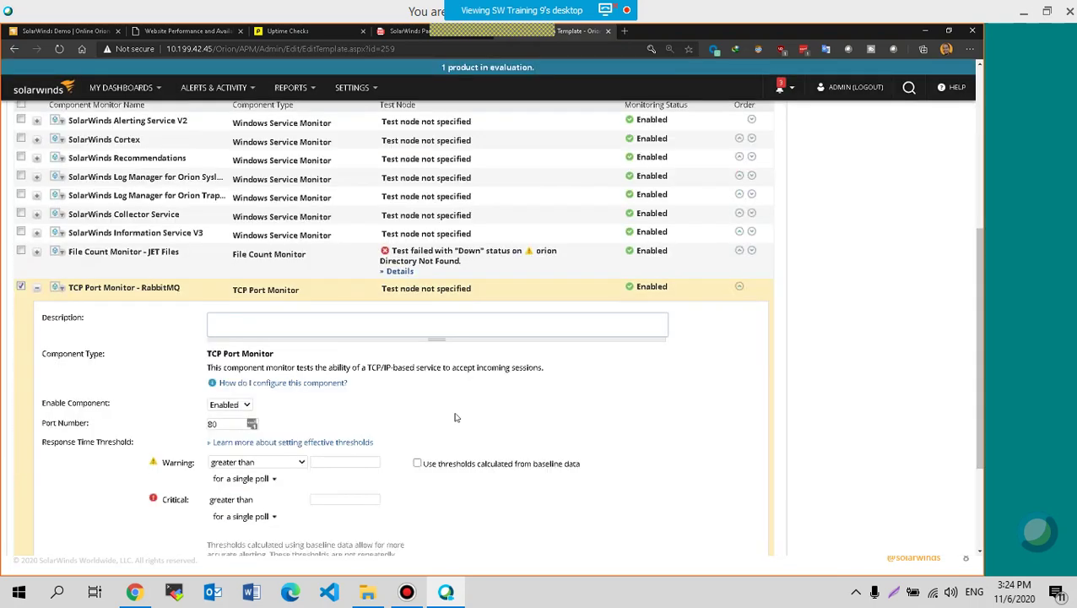
# Copy the RabbitMQ SSL description sentence from the lab notes into the TCP monitor's Description
pyautogui.scroll(-1, 455, 417)
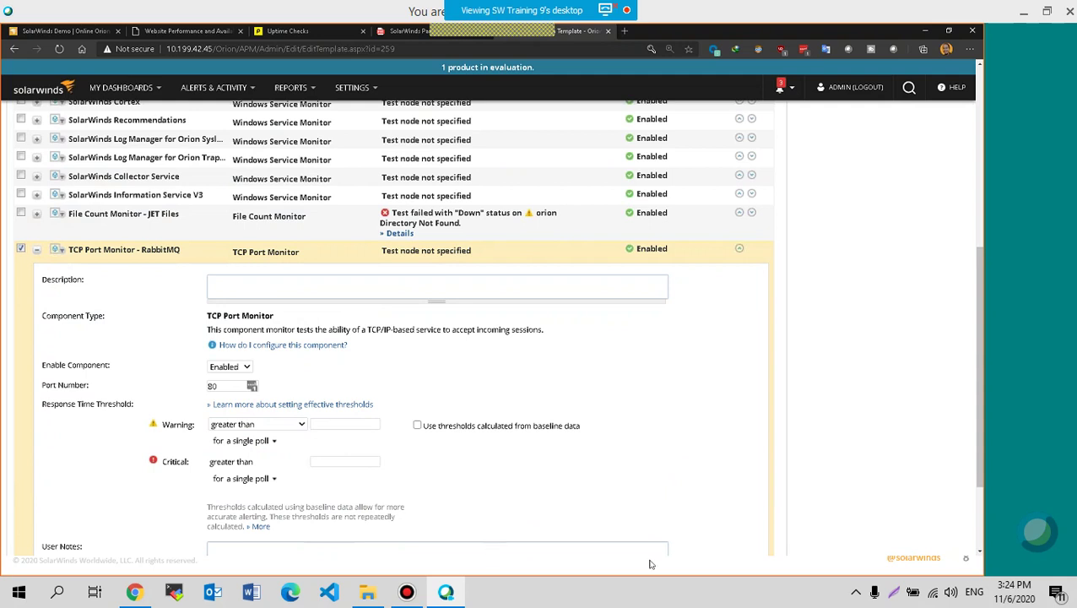
pyautogui.press('super')
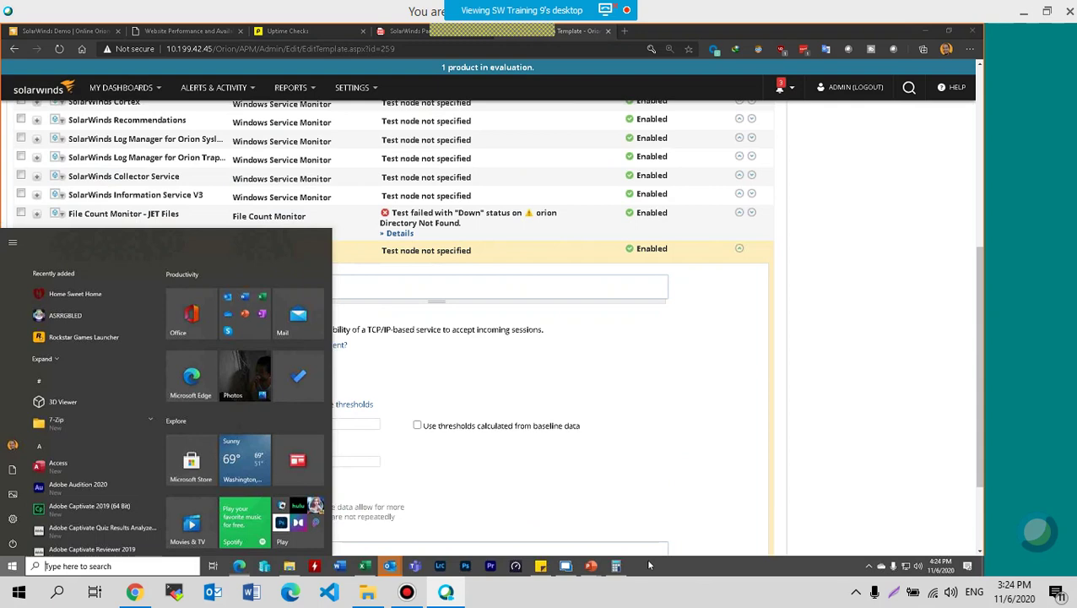
pyautogui.click(540, 565)
pyautogui.scroll(-5, 490, 337)
pyautogui.moveTo(324, 365); pyautogui.dragTo(655, 374)
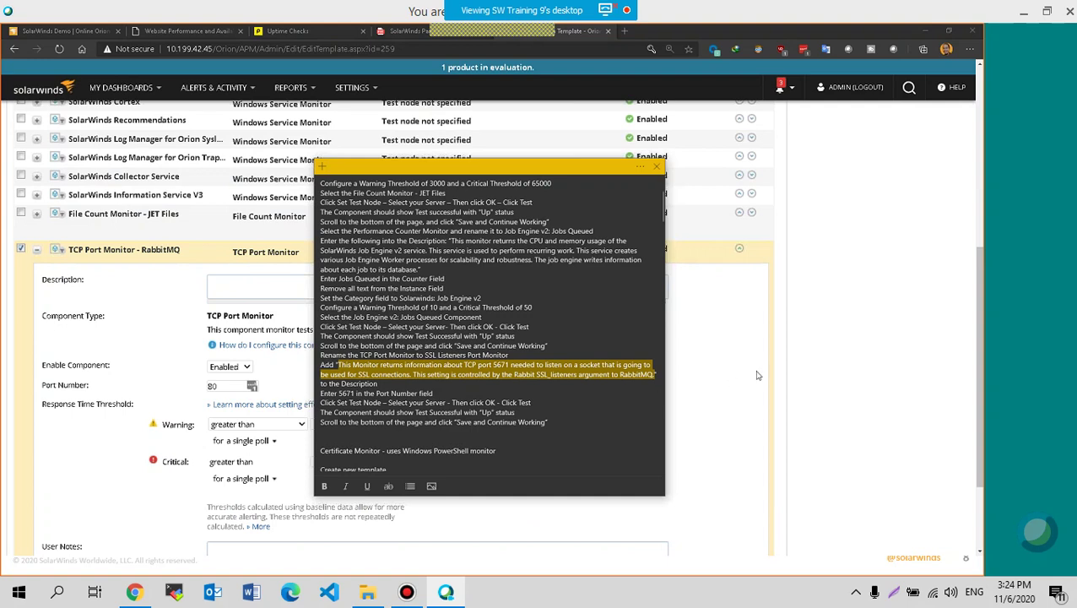
pyautogui.hotkey('ctrl', 'c')
pyautogui.click(733, 384)
pyautogui.click(483, 286)
pyautogui.hotkey('ctrl', 'v')
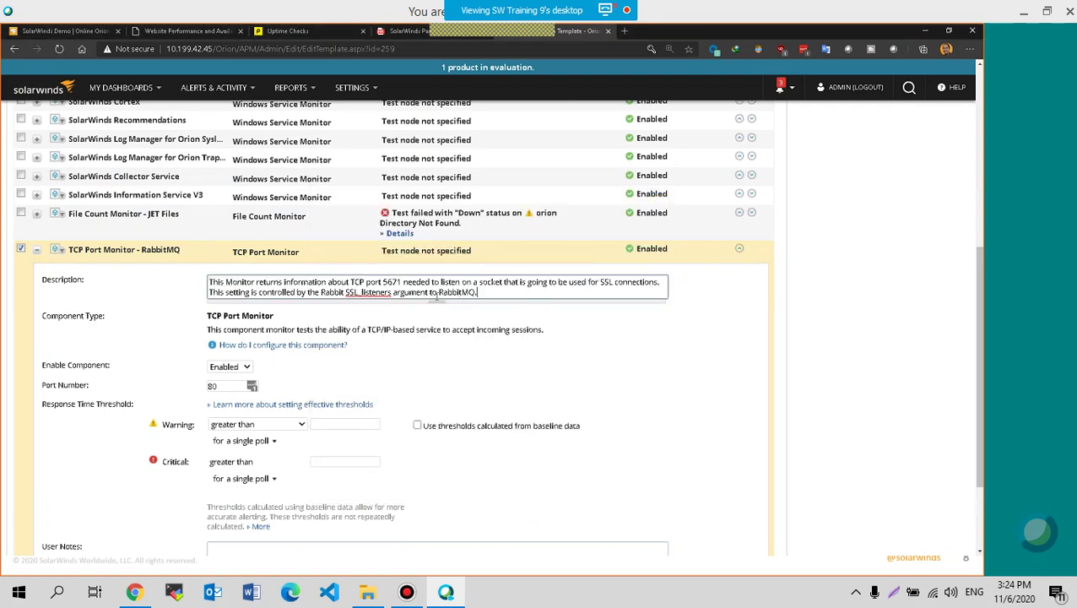
# Change the TCP monitor's port from 80 to 5671, leaving Warning and Critical thresholds empty
pyautogui.moveTo(225, 387); pyautogui.dragTo(201, 387)
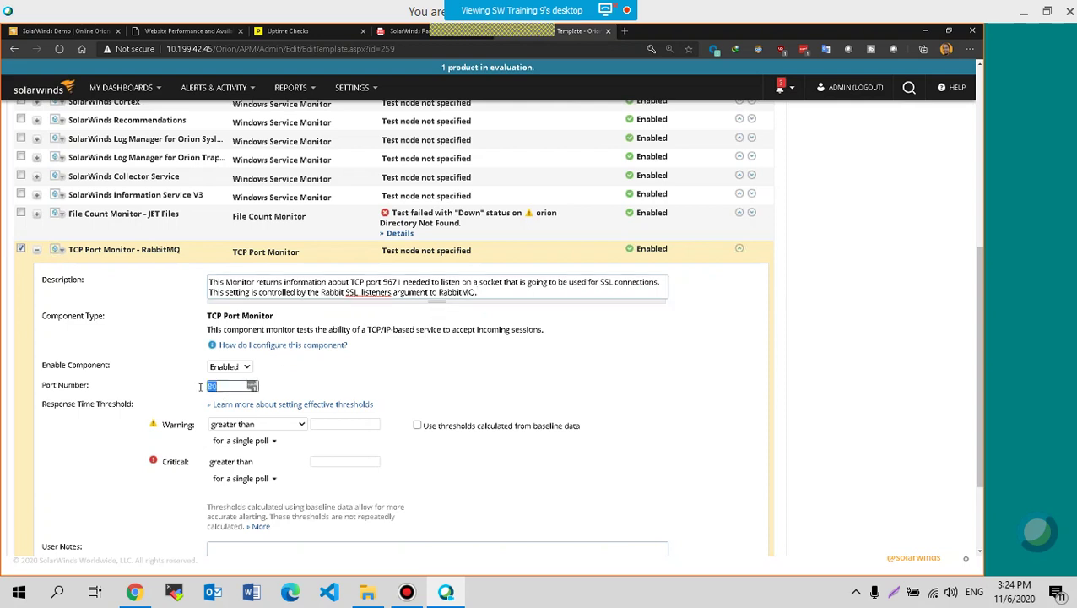
pyautogui.write('5671')
pyautogui.click(771, 488)
pyautogui.scroll(-3, 771, 488)
pyautogui.tripleClick(104, 285)
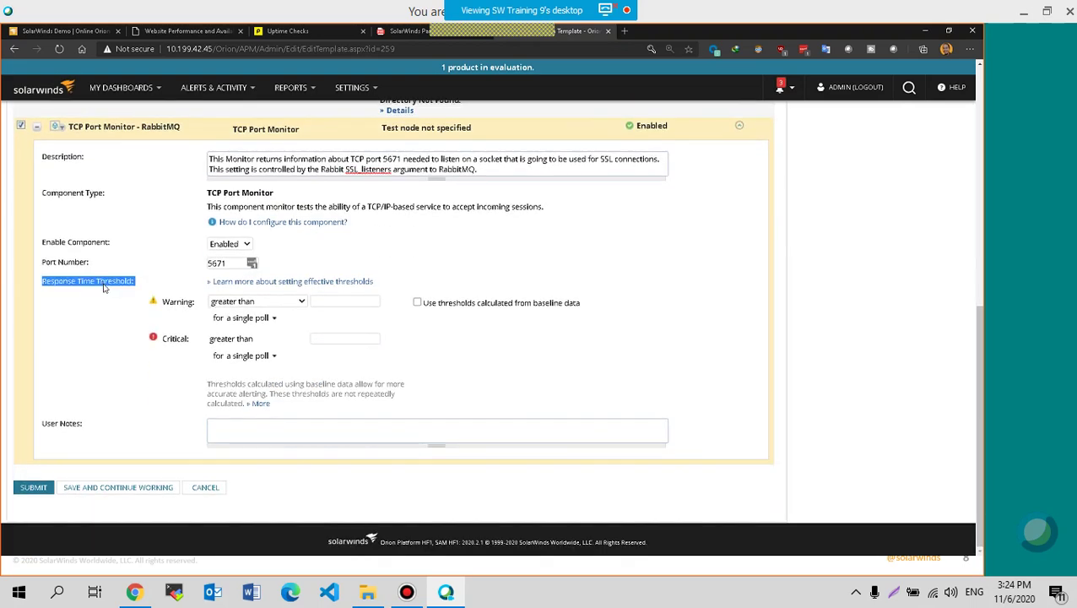
pyautogui.scroll(2, 104, 287)
pyautogui.click(344, 375)
pyautogui.click(367, 411)
pyautogui.click(761, 423)
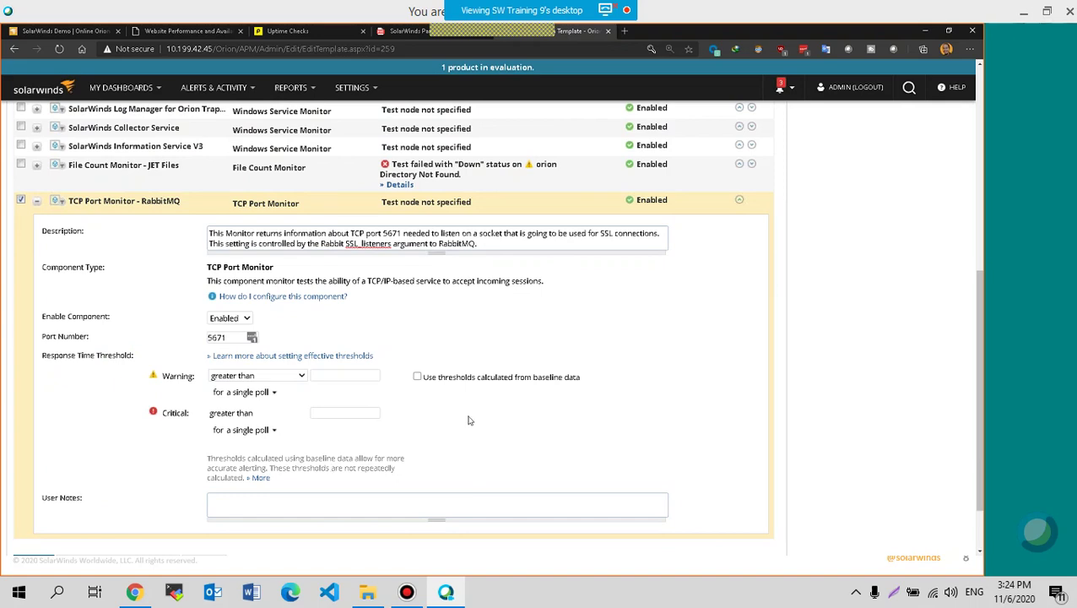
# Start choosing a test node for the RabbitMQ port monitor
pyautogui.scroll(-2, 564, 422)
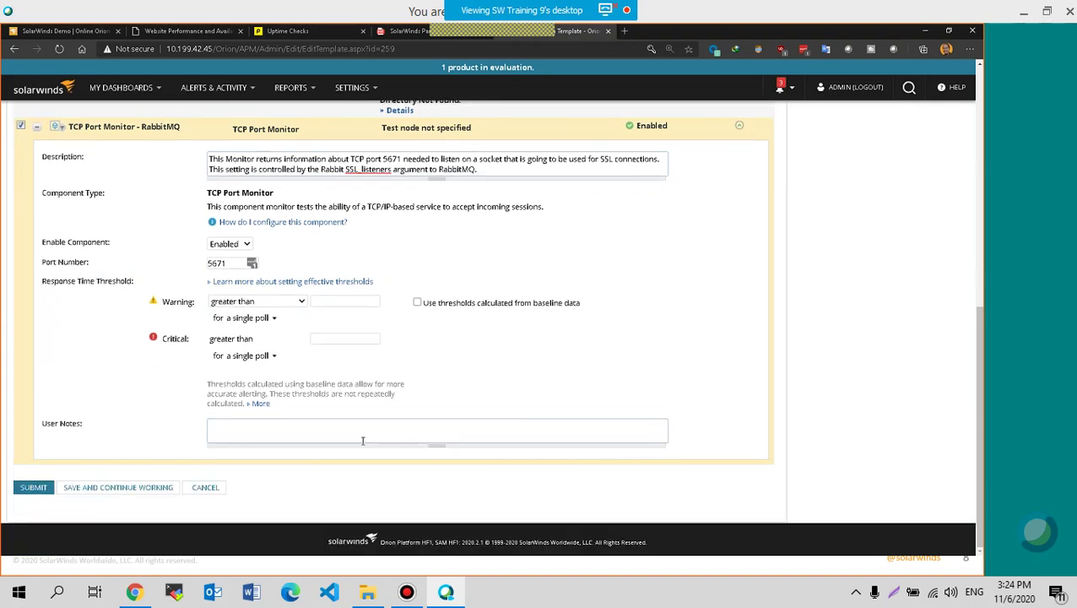
pyautogui.scroll(3, 128, 483)
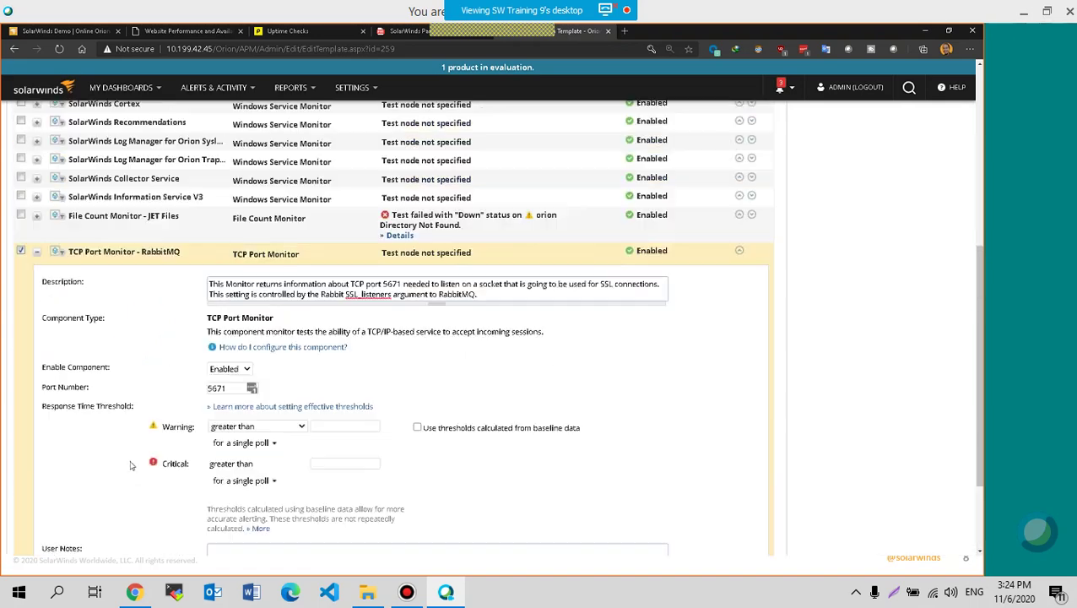
pyautogui.scroll(-4, 447, 481)
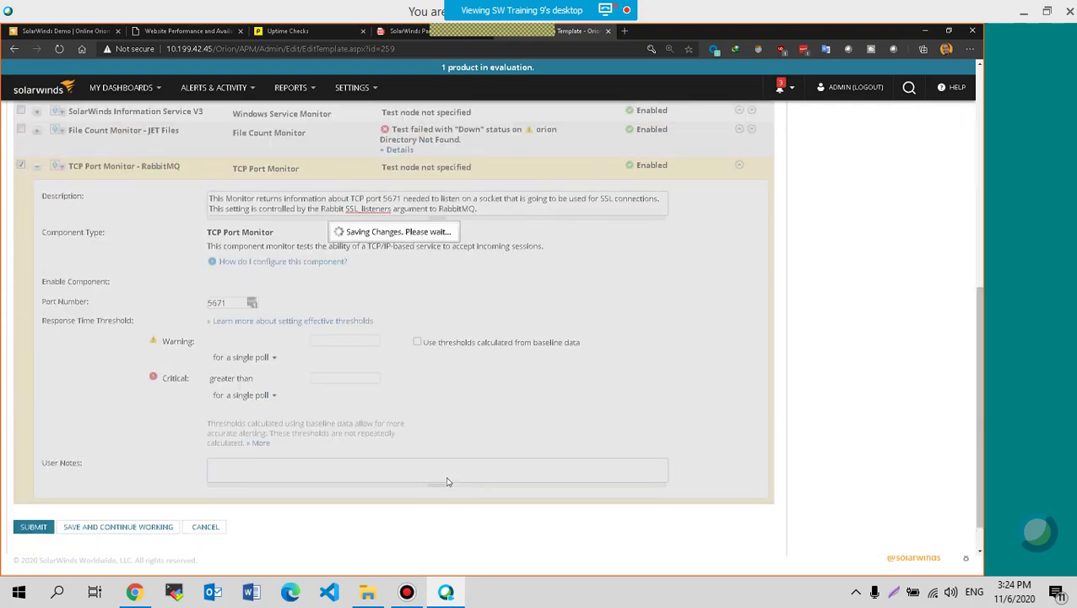
pyautogui.scroll(4, 448, 422)
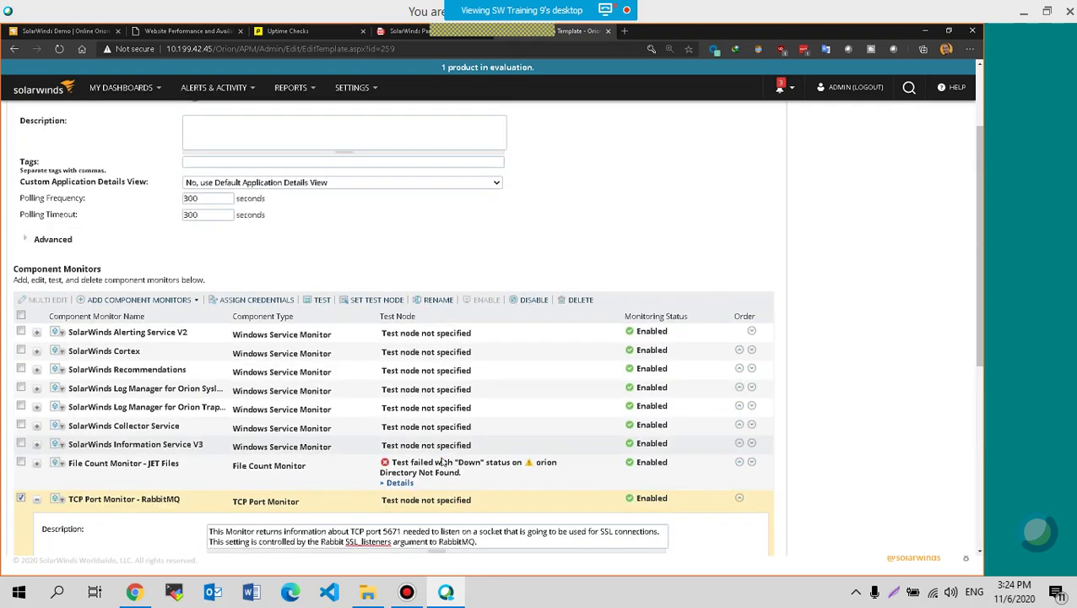
pyautogui.click(378, 301)
# Test the RabbitMQ port monitor against node orion, getting an Up status
pyautogui.click(381, 341)
pyautogui.click(570, 356)
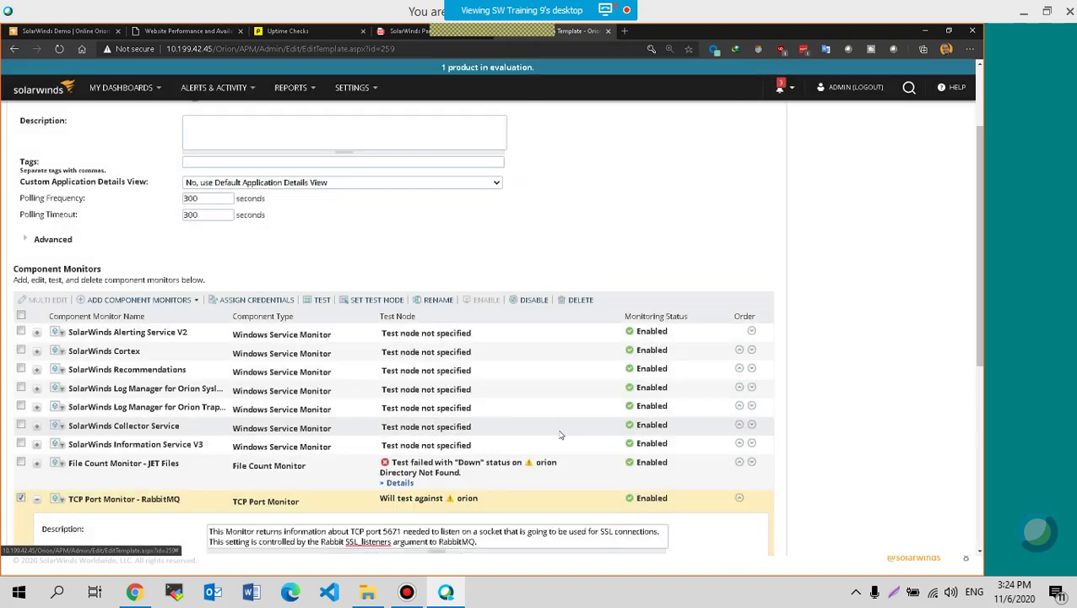
pyautogui.click(321, 300)
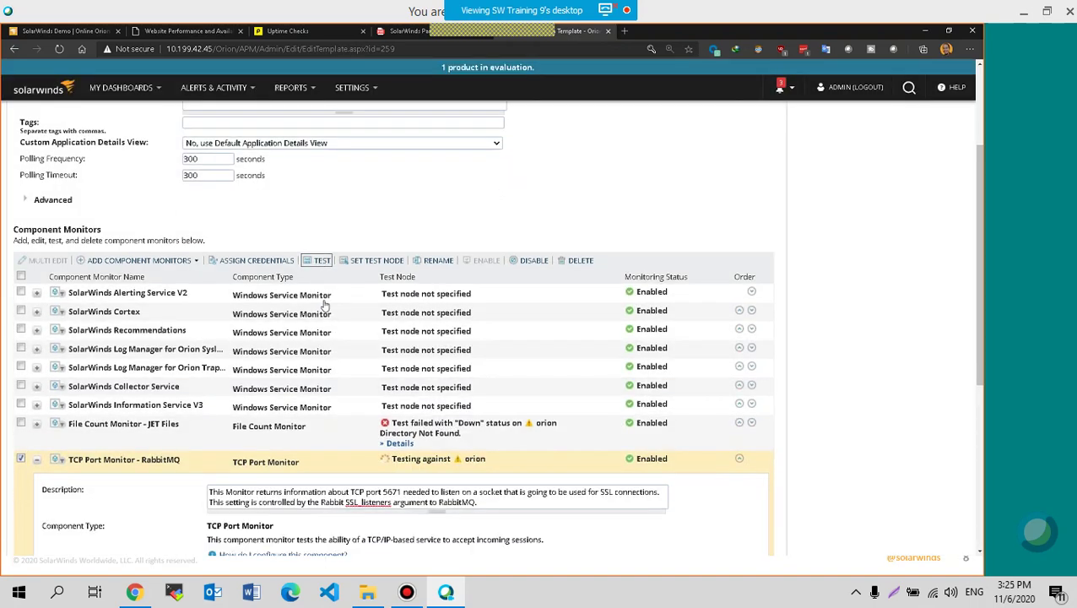
pyautogui.scroll(-2, 324, 305)
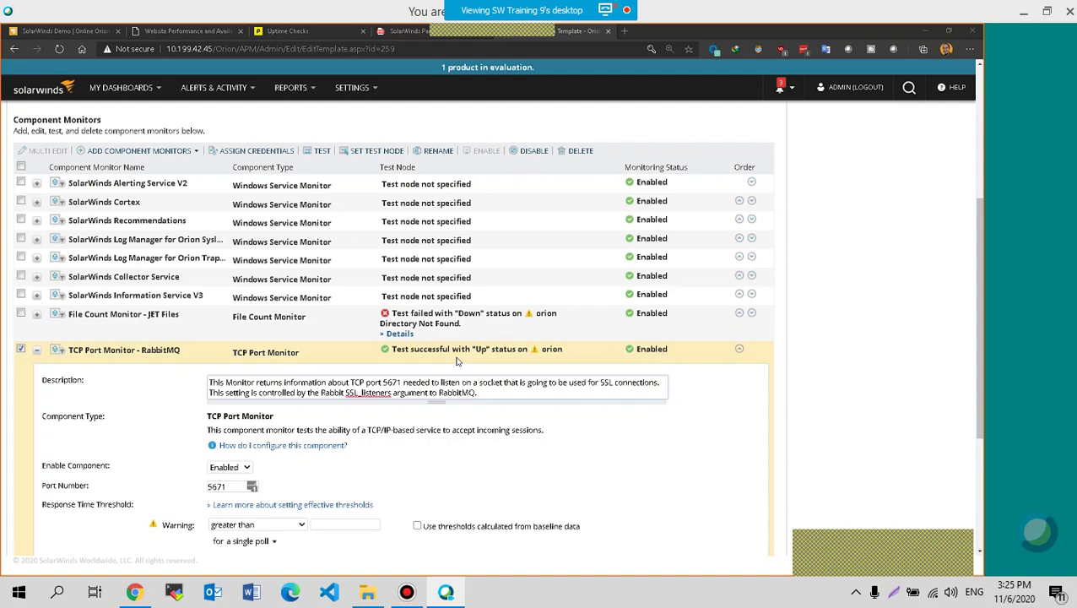
# Review the results and select the File Count Monitor - JET Files row
pyautogui.scroll(-3, 452, 355)
pyautogui.scroll(1, 441, 235)
pyautogui.click(446, 240)
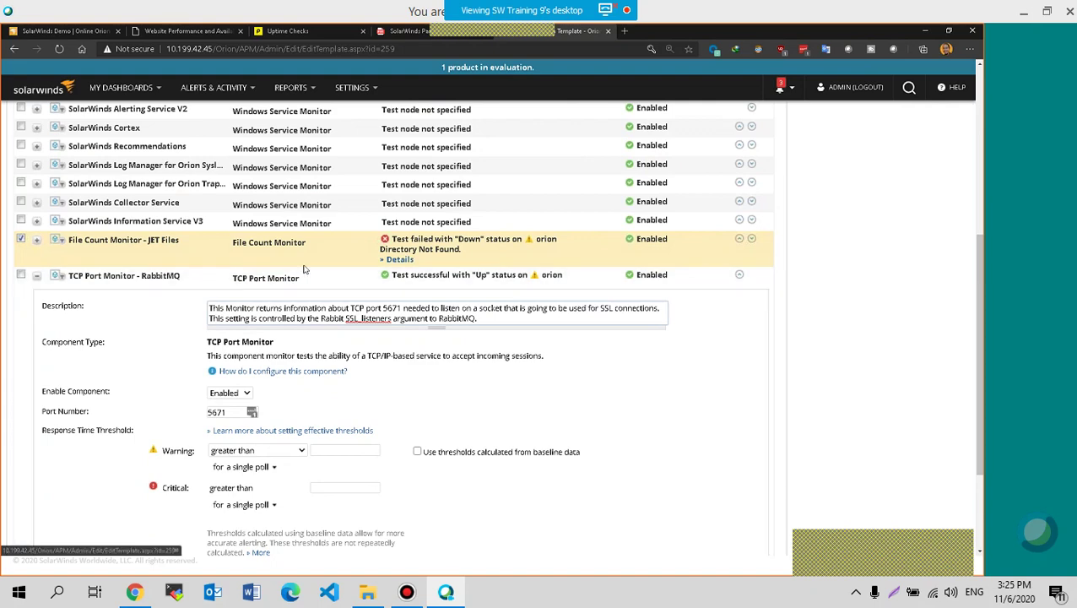
pyautogui.scroll(3, 305, 269)
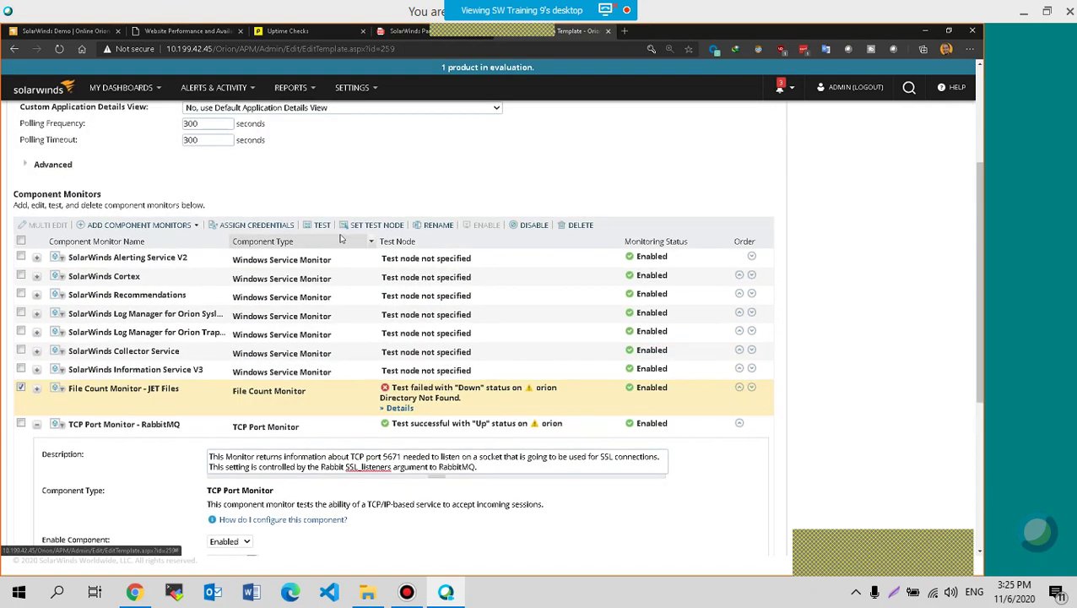
# Try saved credentials for the JET Files monitor, then begin a new one named test2
pyautogui.click(272, 226)
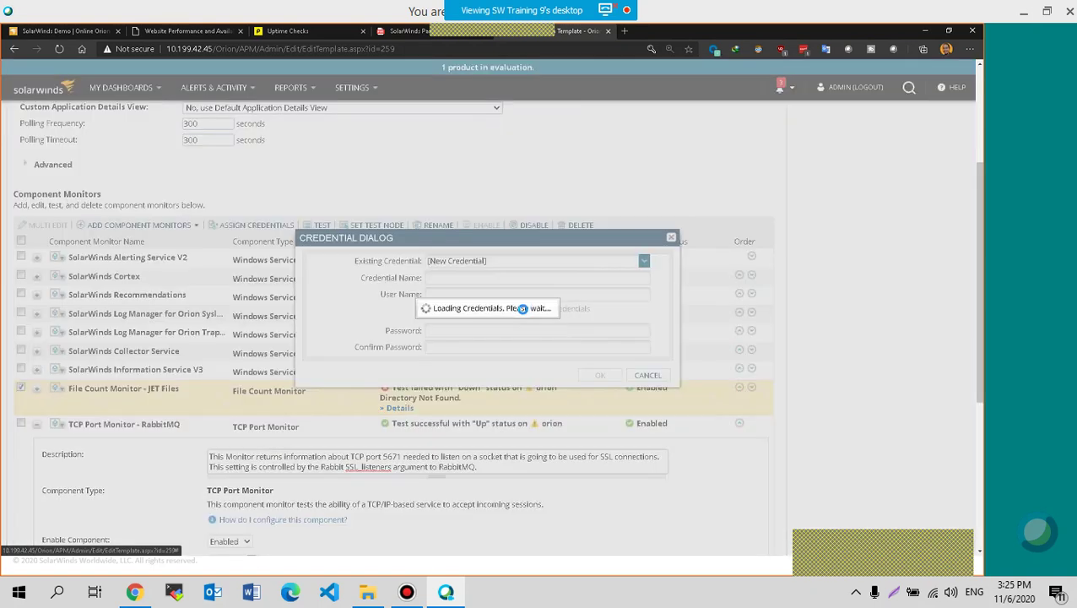
pyautogui.click(462, 264)
pyautogui.click(457, 314)
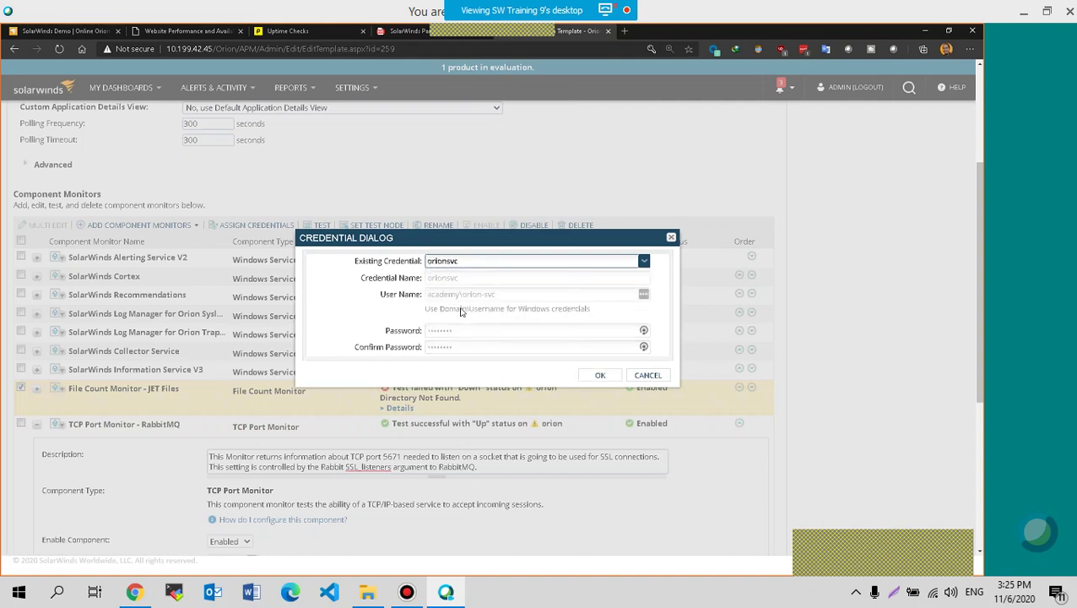
pyautogui.click(485, 267)
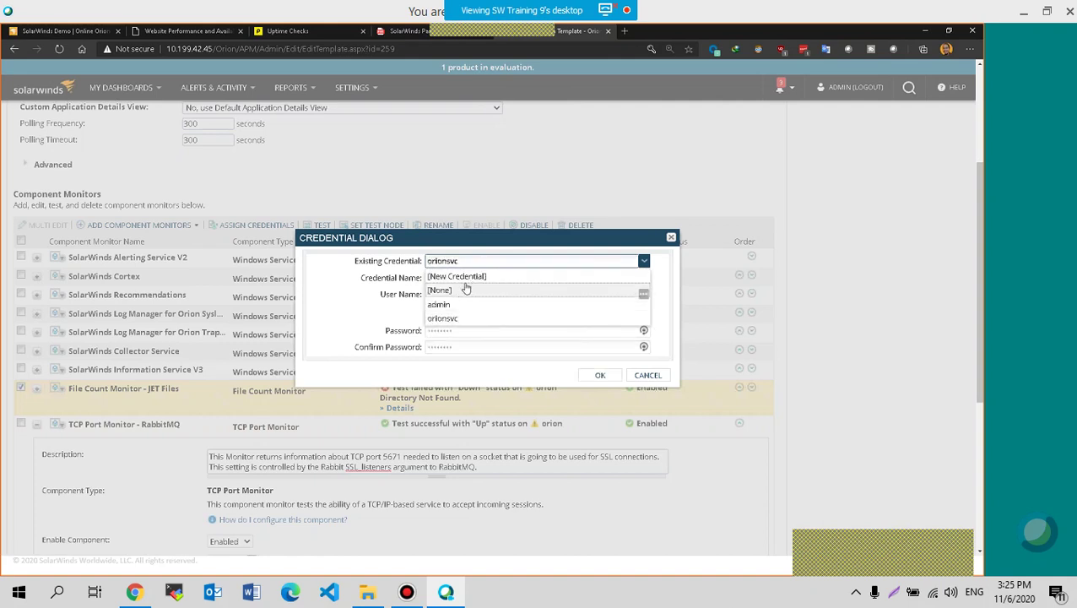
pyautogui.click(459, 277)
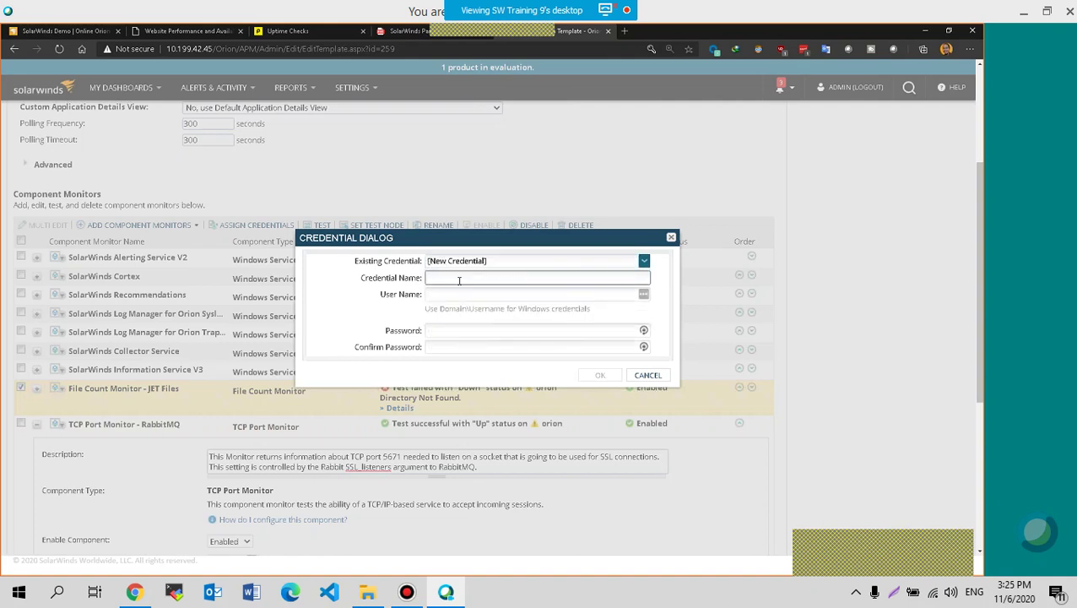
pyautogui.write('test2')
pyautogui.press('Tab')
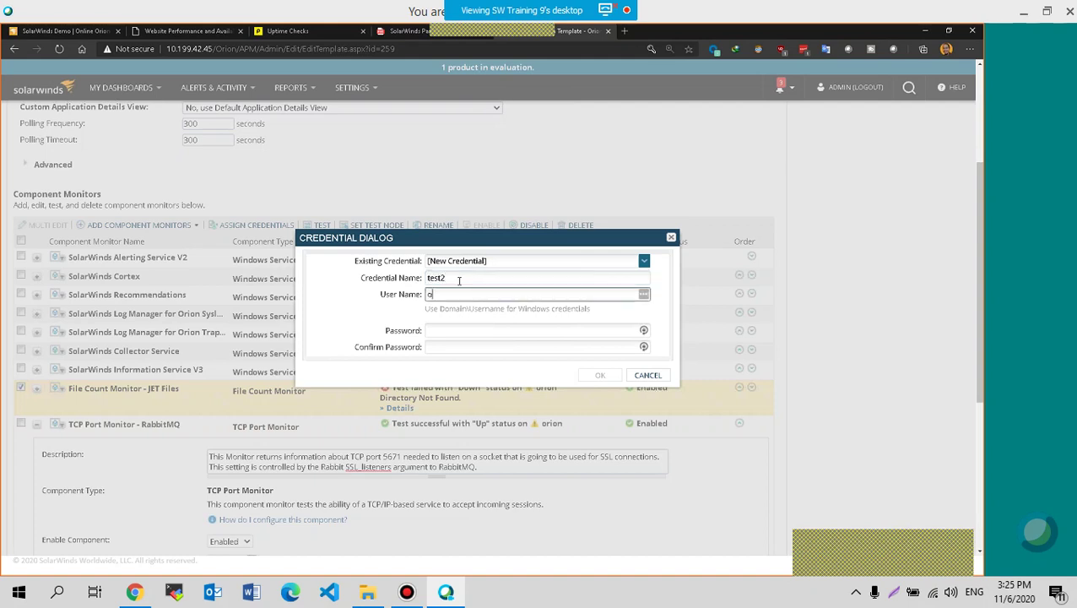
pyautogui.hotkey('ctrl', 'v')
pyautogui.hotkey('ctrl', 'z')
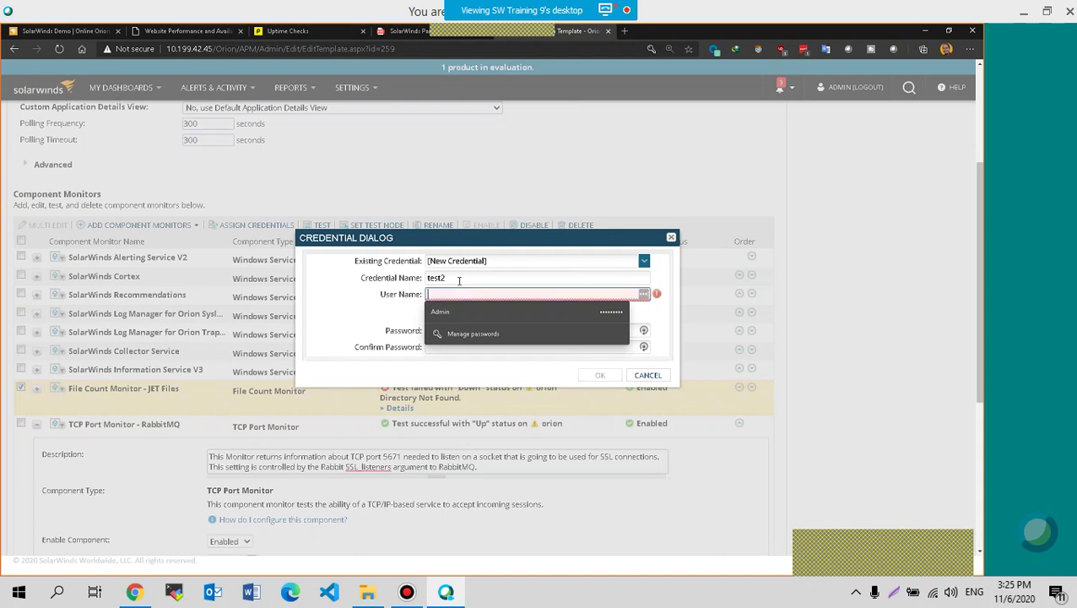
pyautogui.write('academy')
pyautogui.hotkey('shift', 'Tab')
# Review the saved credential list again and restart the new credential from scratch
pyautogui.click(466, 262)
pyautogui.click(463, 318)
pyautogui.click(478, 260)
pyautogui.click(467, 283)
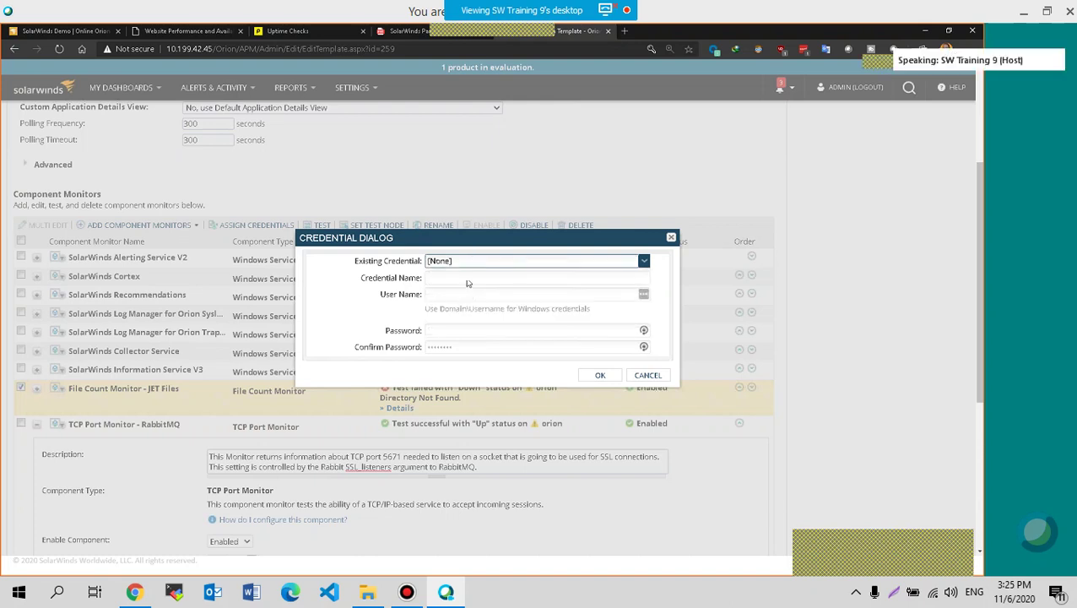
pyautogui.click(457, 260)
pyautogui.click(456, 281)
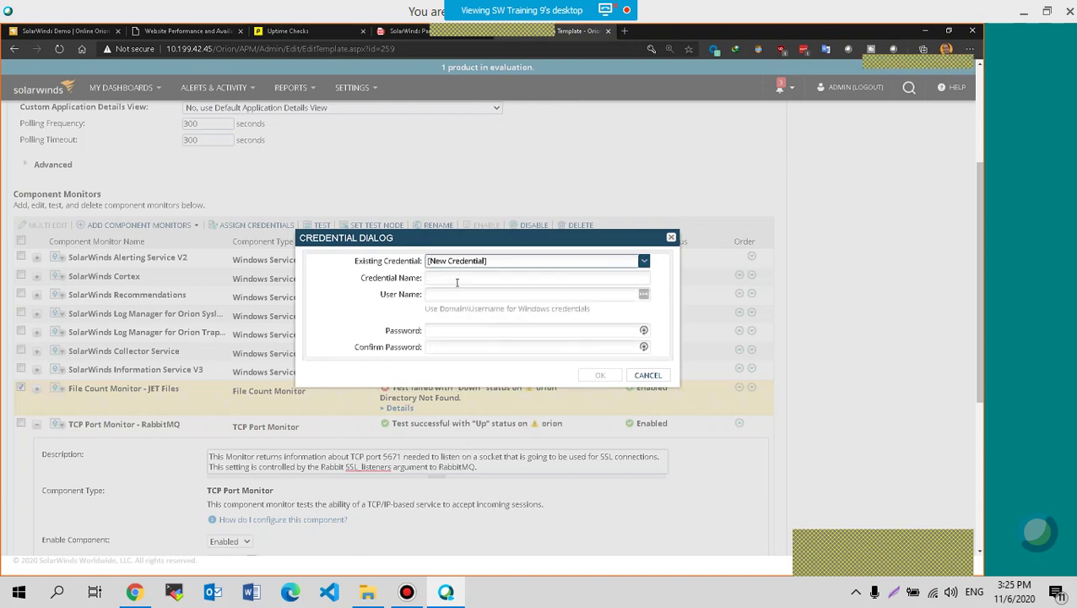
pyautogui.click(453, 280)
# Create credential 'test' with the domain service-account user name and its password entered twice
pyautogui.write('test')
pyautogui.press('Tab')
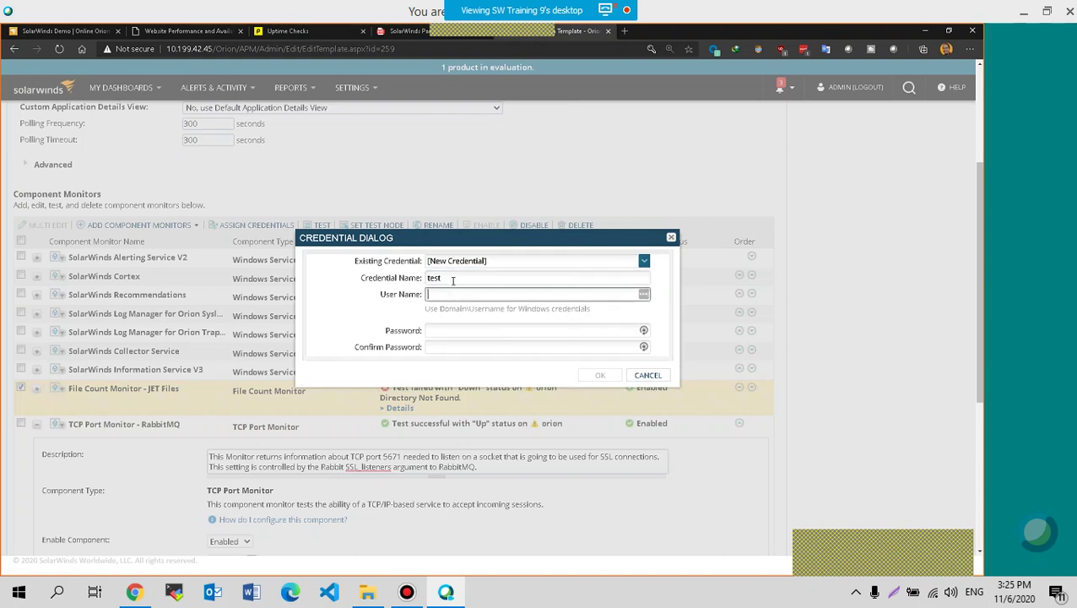
pyautogui.write('academy\\')
pyautogui.write('orion')
pyautogui.write('-svs')
pyautogui.press('BackSpace')
pyautogui.write('c')
pyautogui.press('Tab')
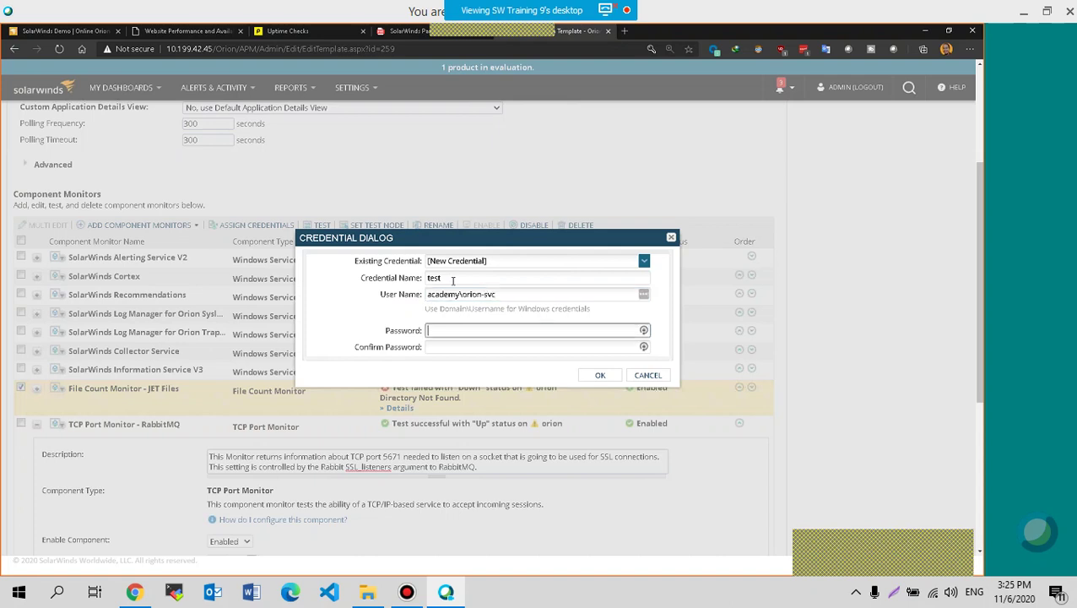
pyautogui.write('*****')
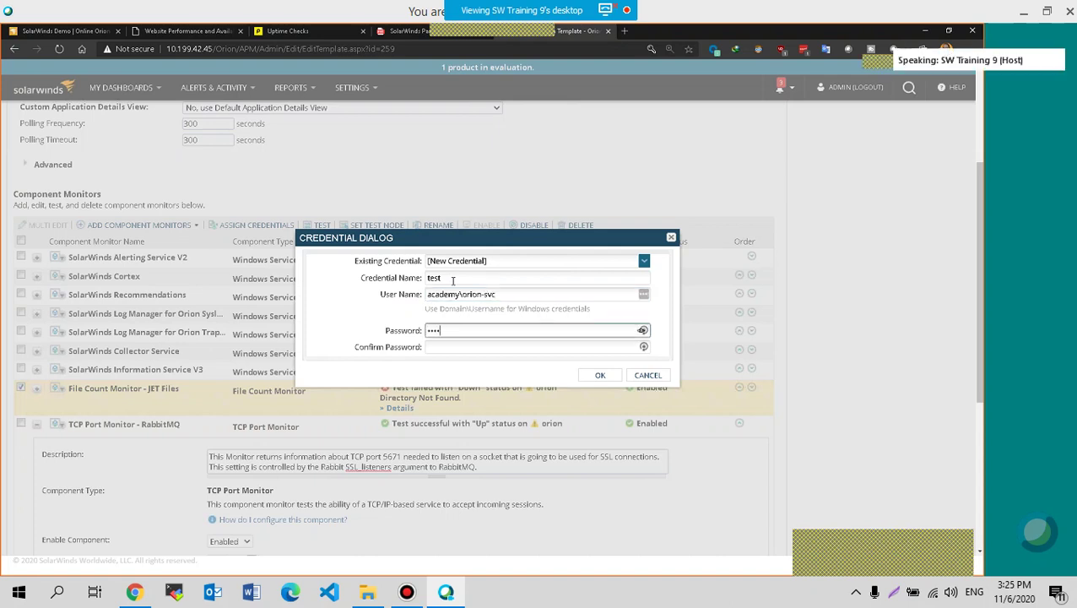
pyautogui.press('BackSpace')
pyautogui.press('BackSpace')
pyautogui.press('BackSpace')
pyautogui.press('BackSpace')
pyautogui.press('BackSpace')
pyautogui.write('*******')
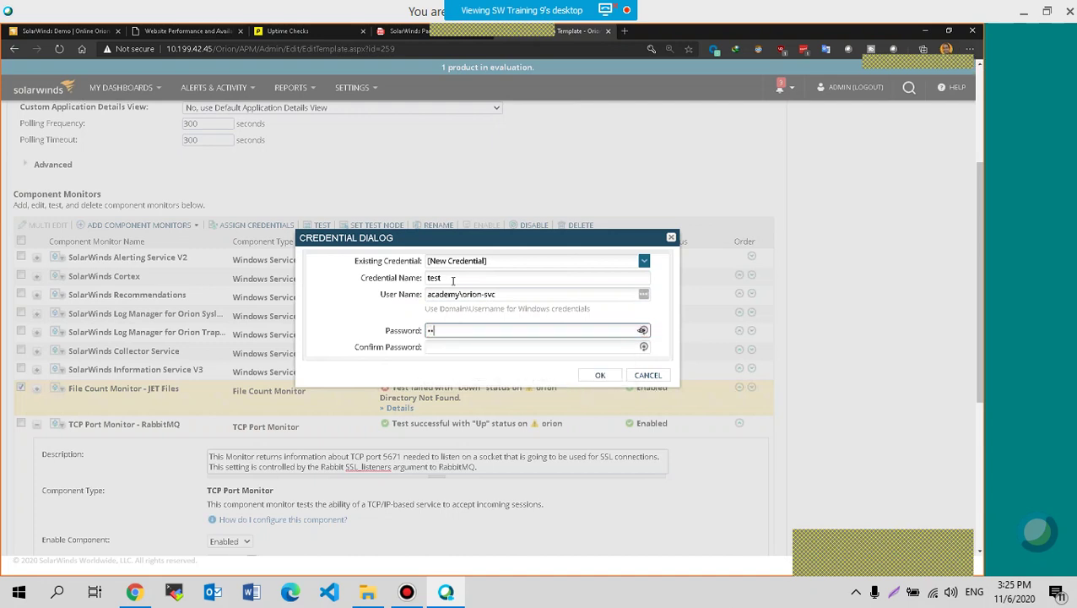
pyautogui.write('*')
pyautogui.write('••••••••')
pyautogui.write('•')
pyautogui.click(603, 379)
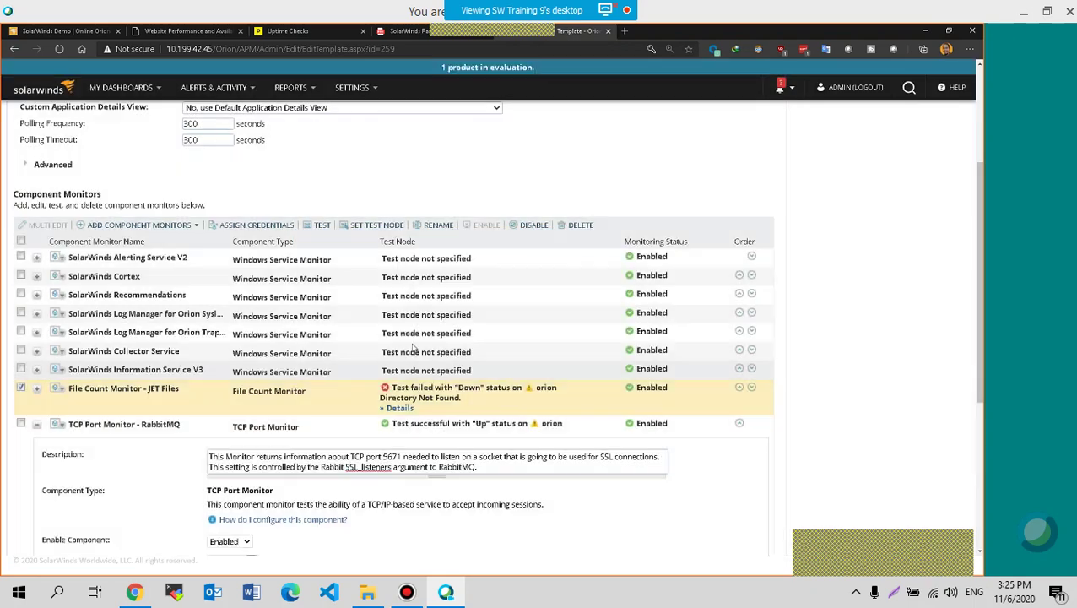
# Assign the 'test' credential to the JET Files monitor and rerun its test
pyautogui.click(257, 225)
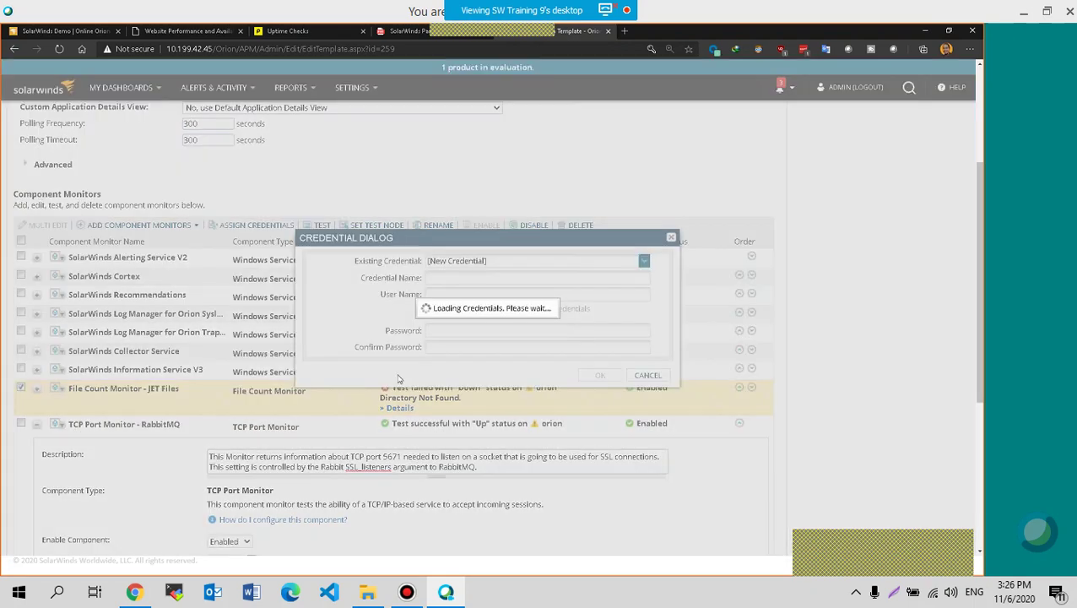
pyautogui.click(467, 261)
pyautogui.click(451, 332)
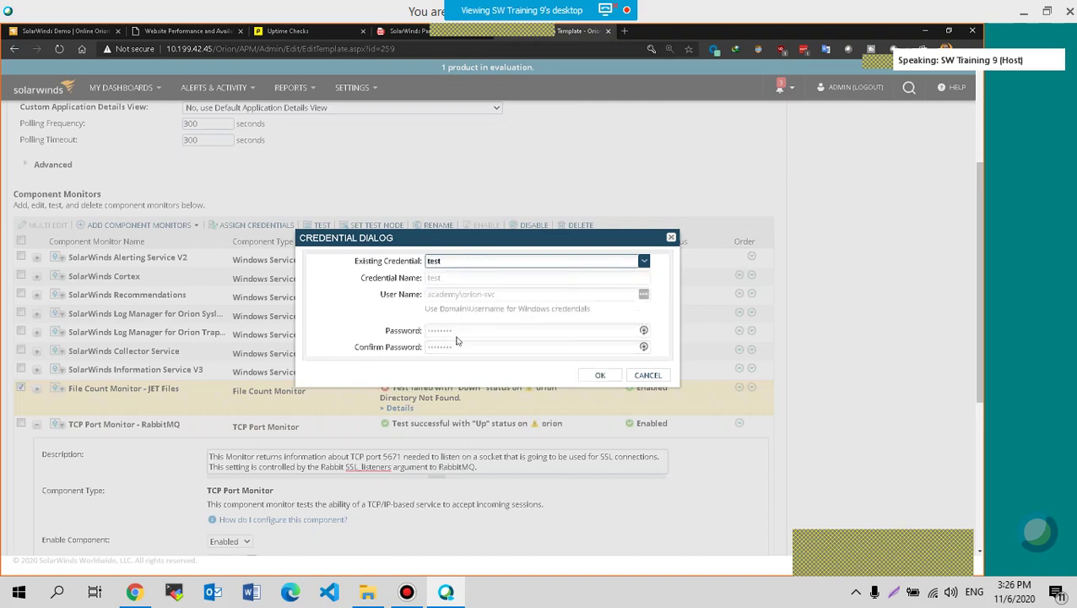
pyautogui.click(604, 382)
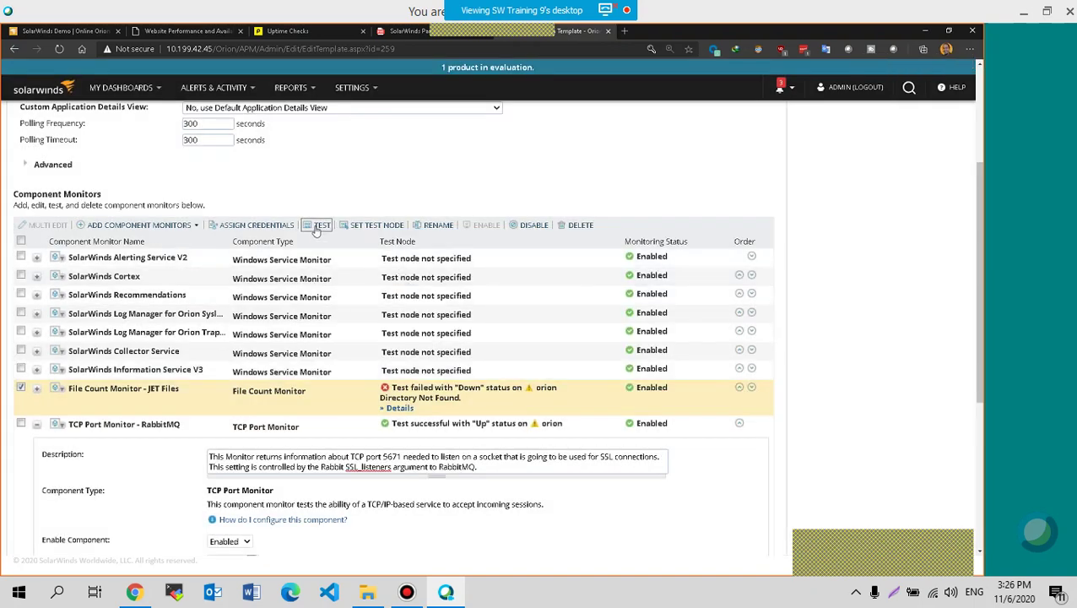
pyautogui.click(319, 226)
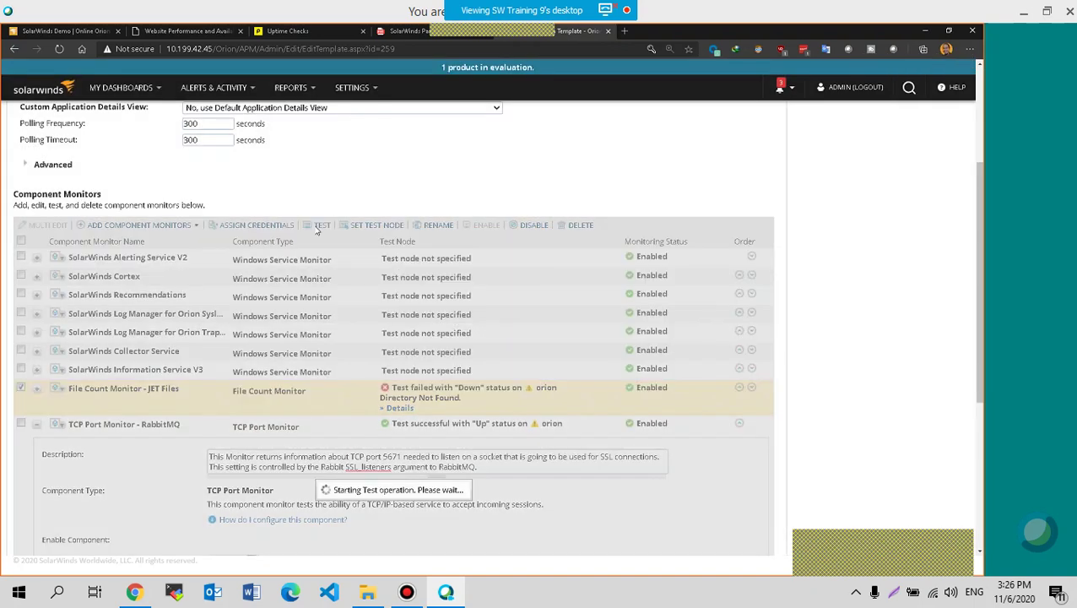
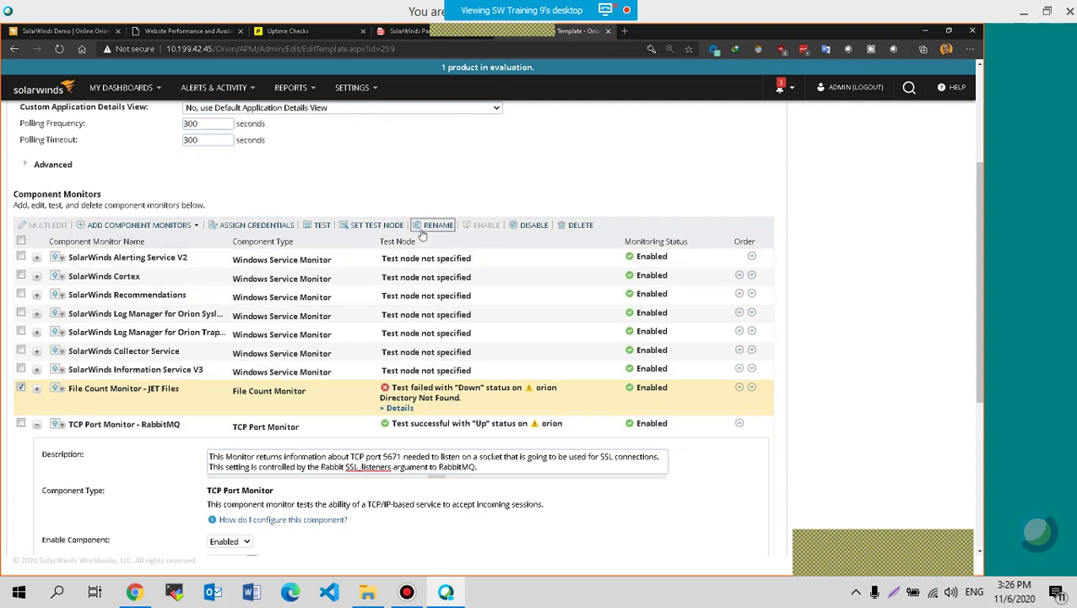
# Review the File Count Monitor - JET Files and TCP Port Monitor - RabbitMQ settings, then submit the template
pyautogui.click(37, 388)
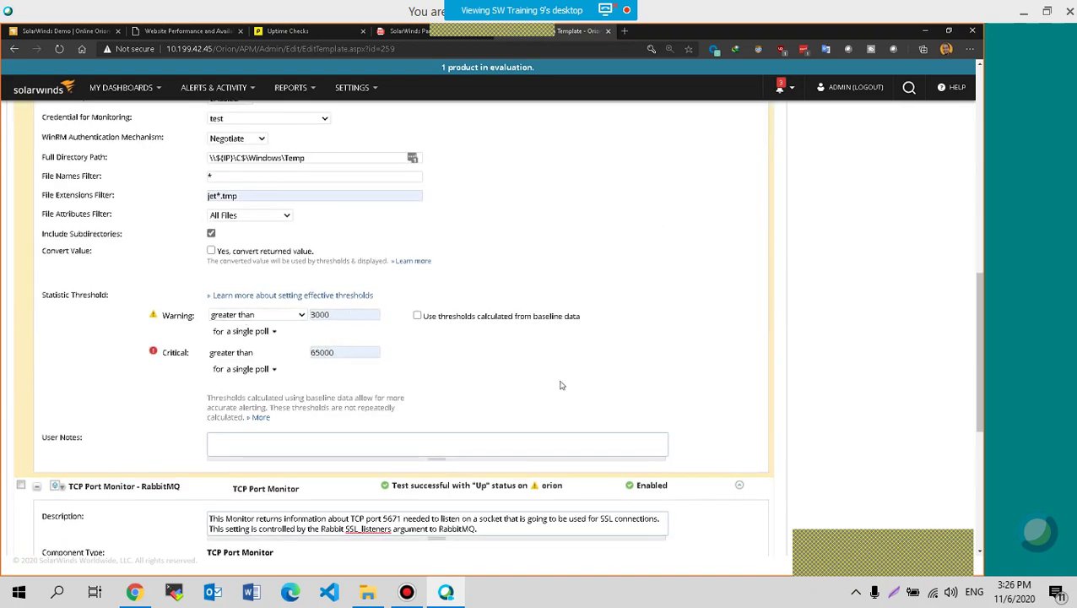
pyautogui.click(361, 314)
pyautogui.scroll(5, 547, 390)
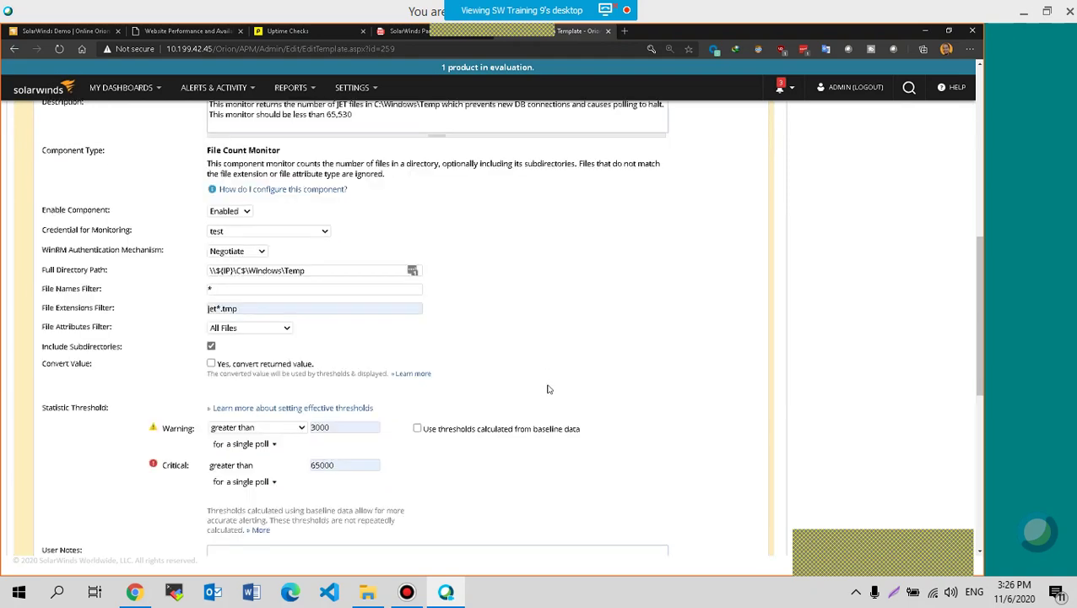
pyautogui.click(37, 166)
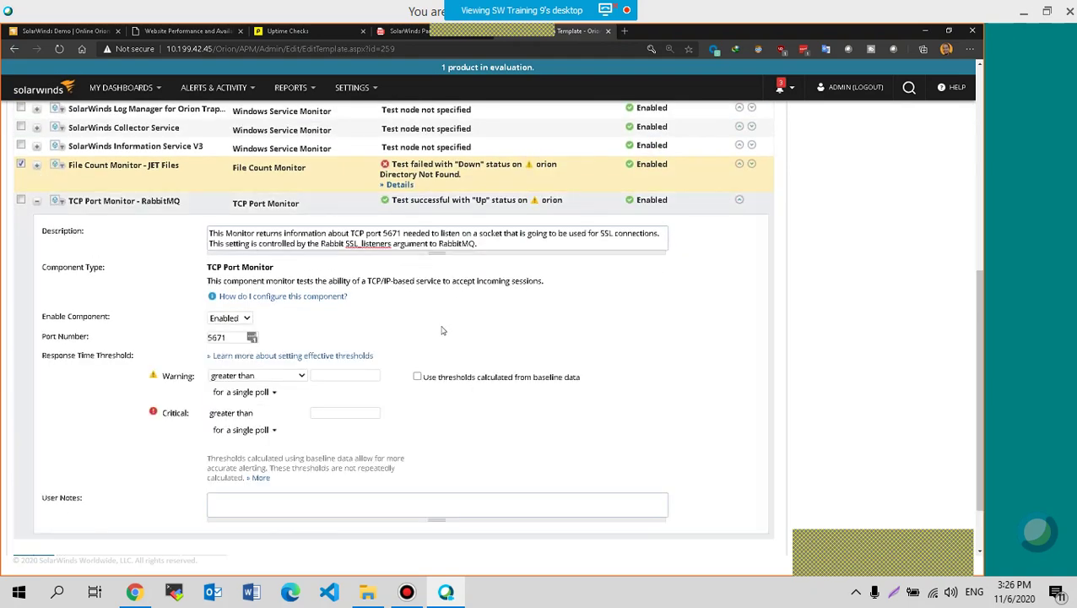
pyautogui.click(37, 201)
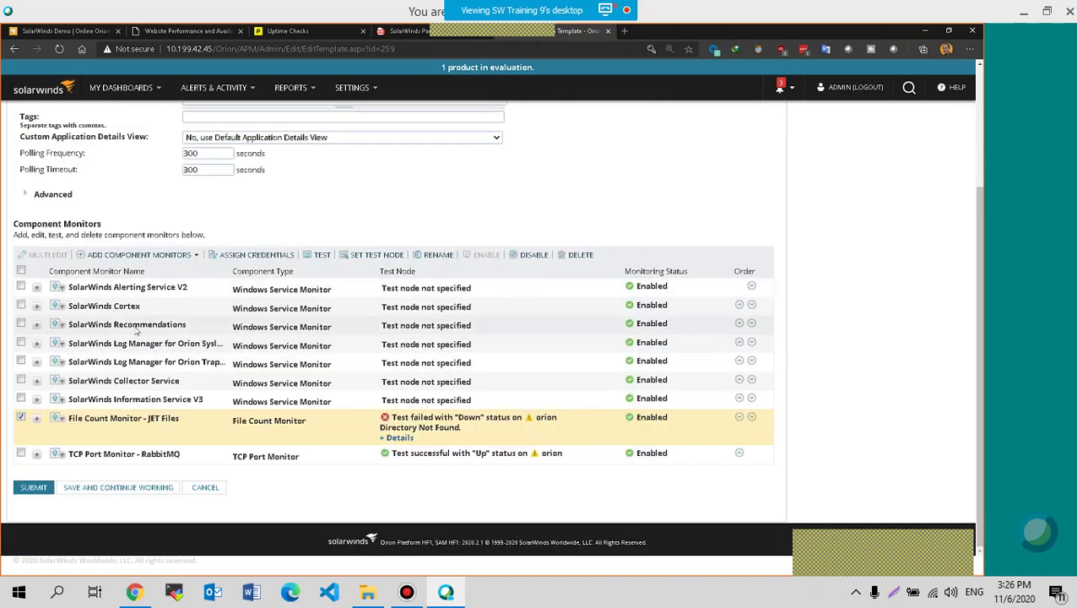
pyautogui.scroll(1, 136, 332)
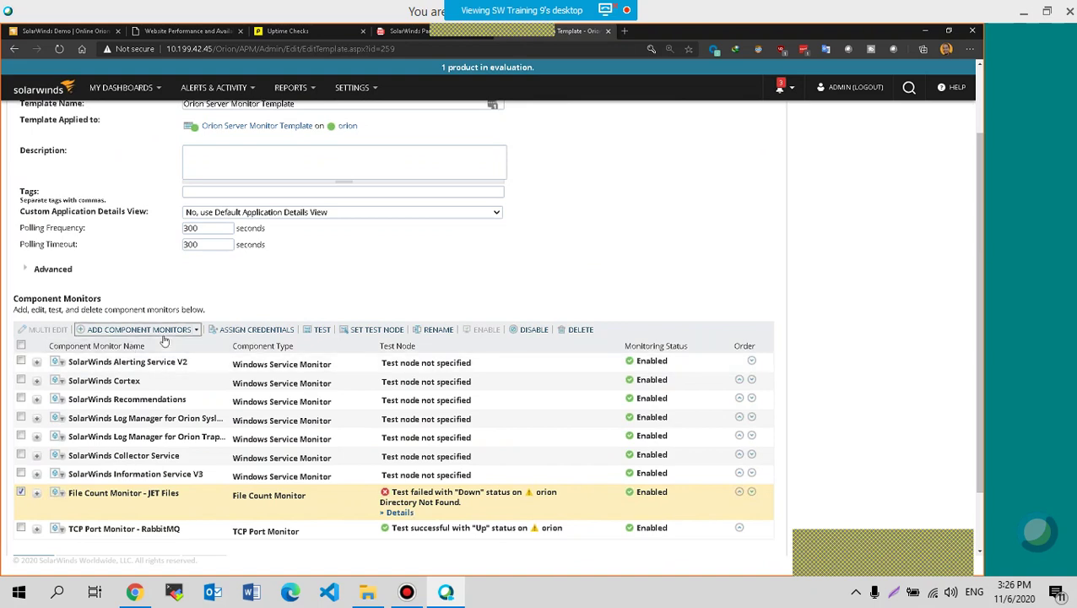
pyautogui.scroll(-1, 99, 499)
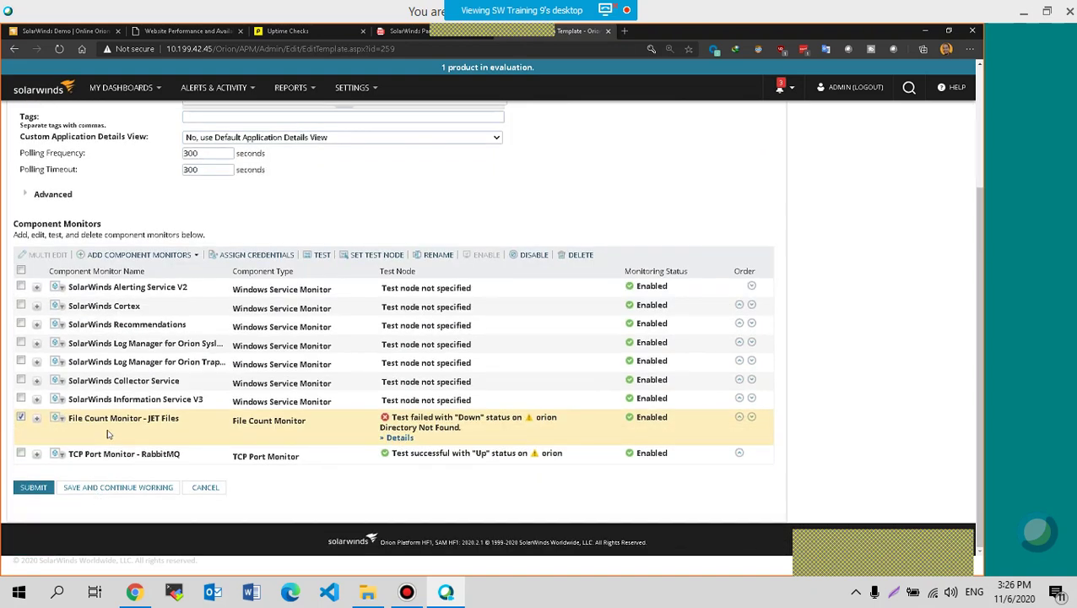
pyautogui.click(37, 490)
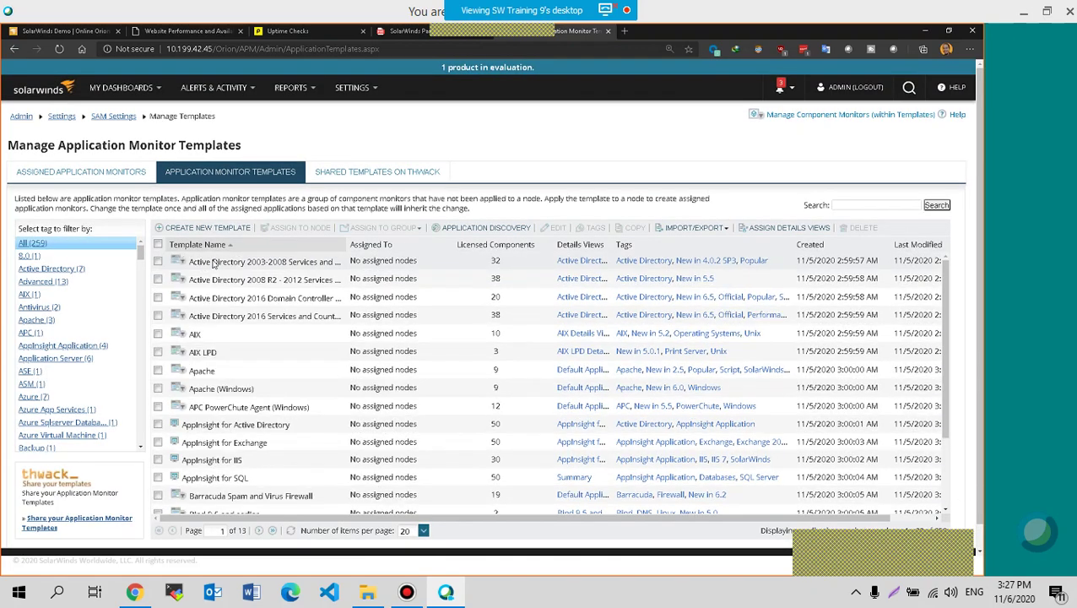
# Go to the SAM Summary and expand Orion Server Monitor Template > orion to list its component monitors
pyautogui.moveTo(121, 88)
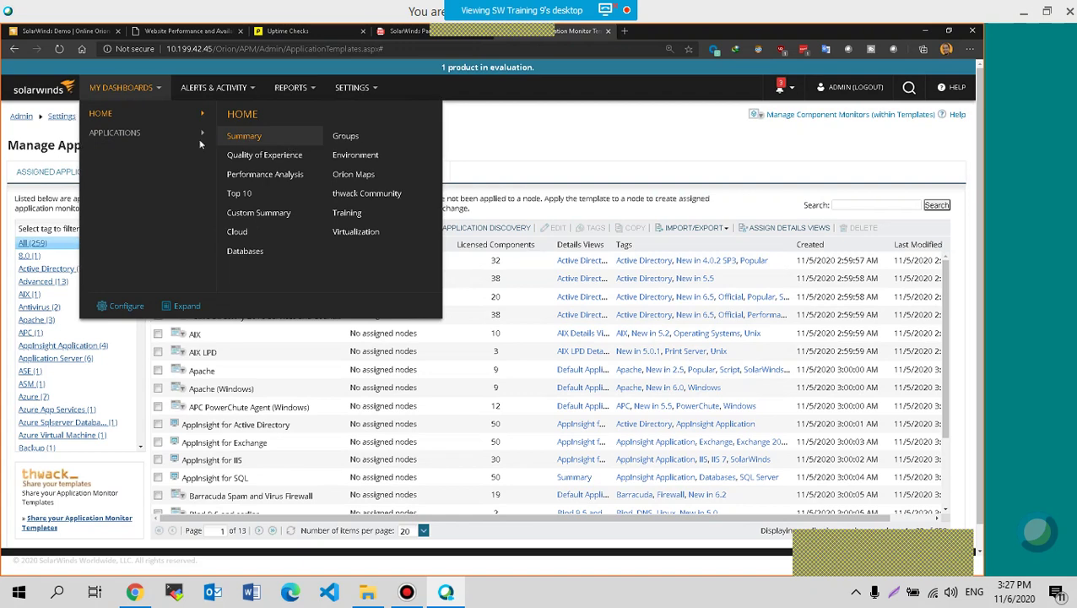
pyautogui.click(272, 137)
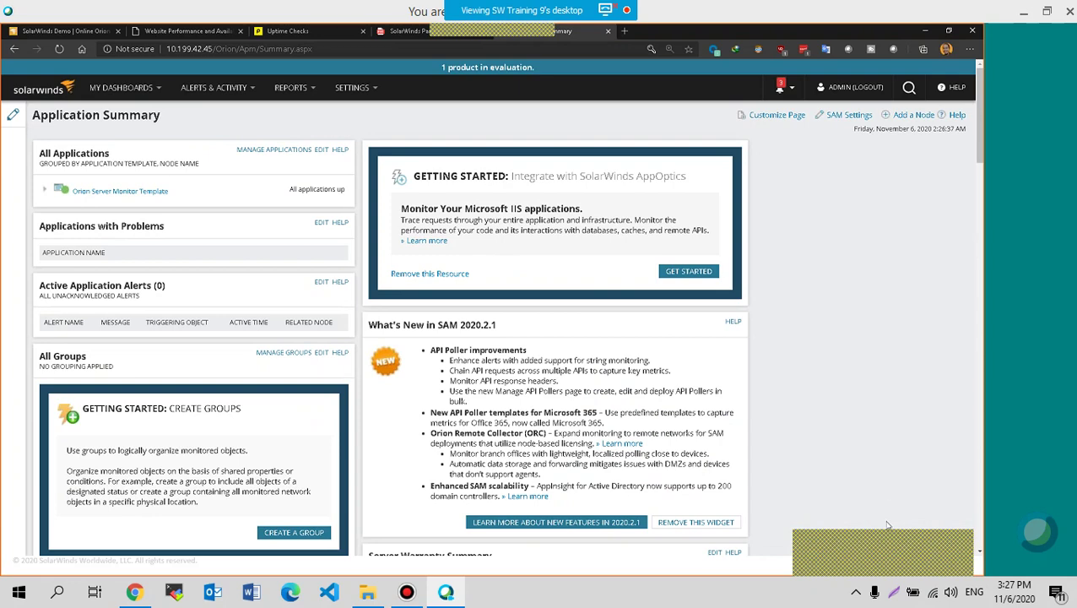
pyautogui.click(45, 189)
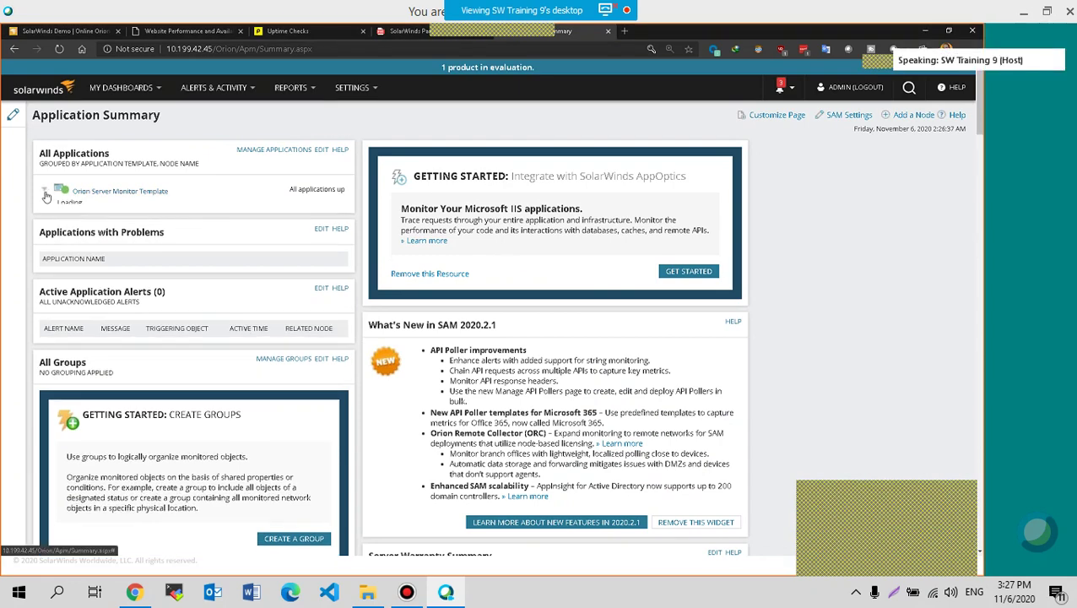
pyautogui.click(63, 208)
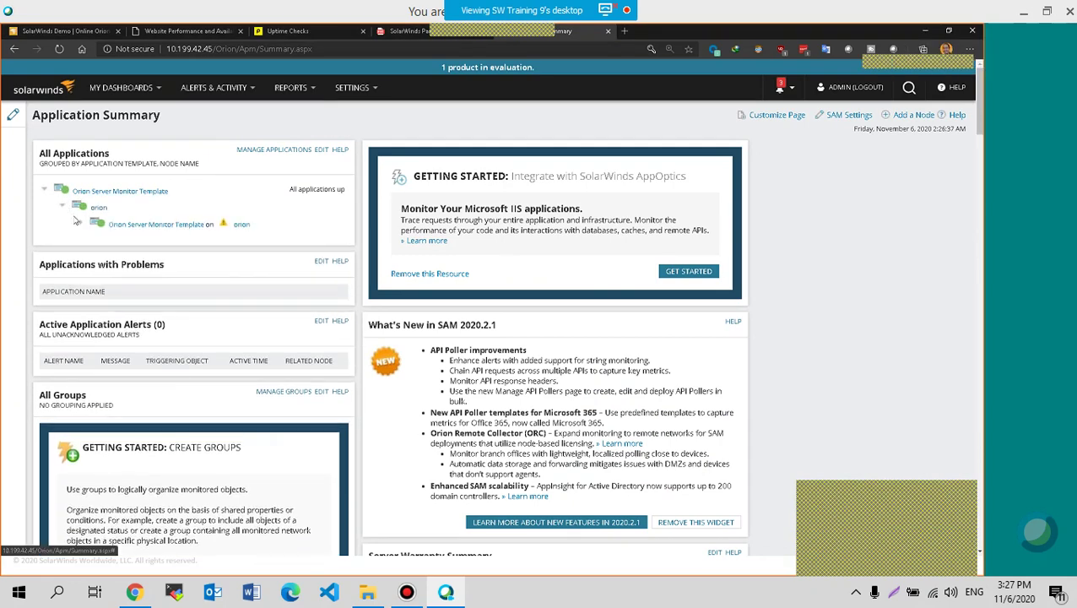
pyautogui.click(79, 224)
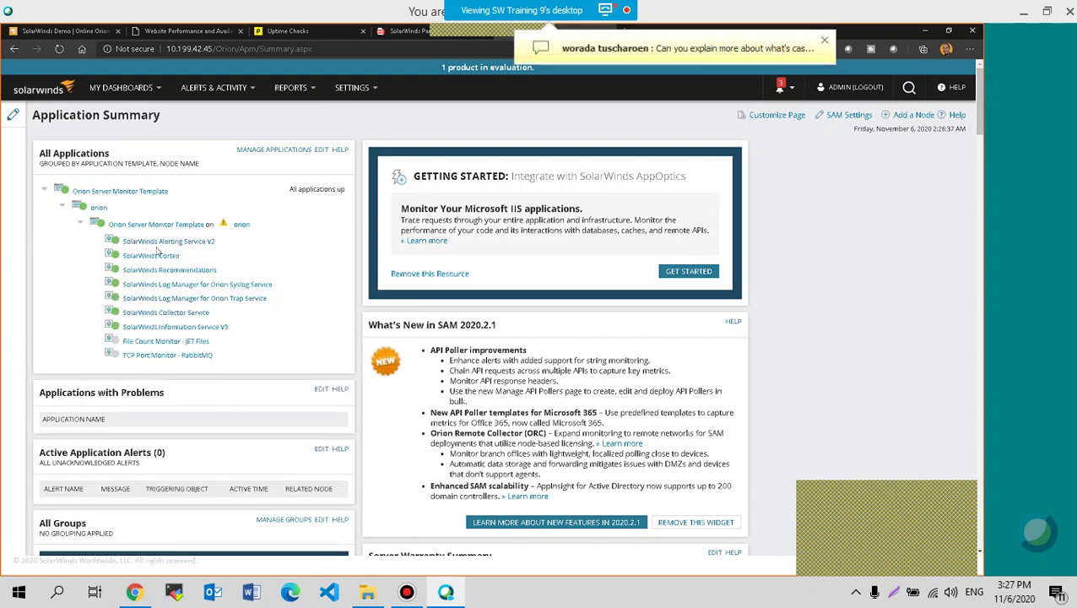
# Highlight the File Count and TCP Port monitors, then all component monitors from Alerting Service down
pyautogui.moveTo(216, 358); pyautogui.dragTo(120, 340)
pyautogui.moveTo(118, 340)
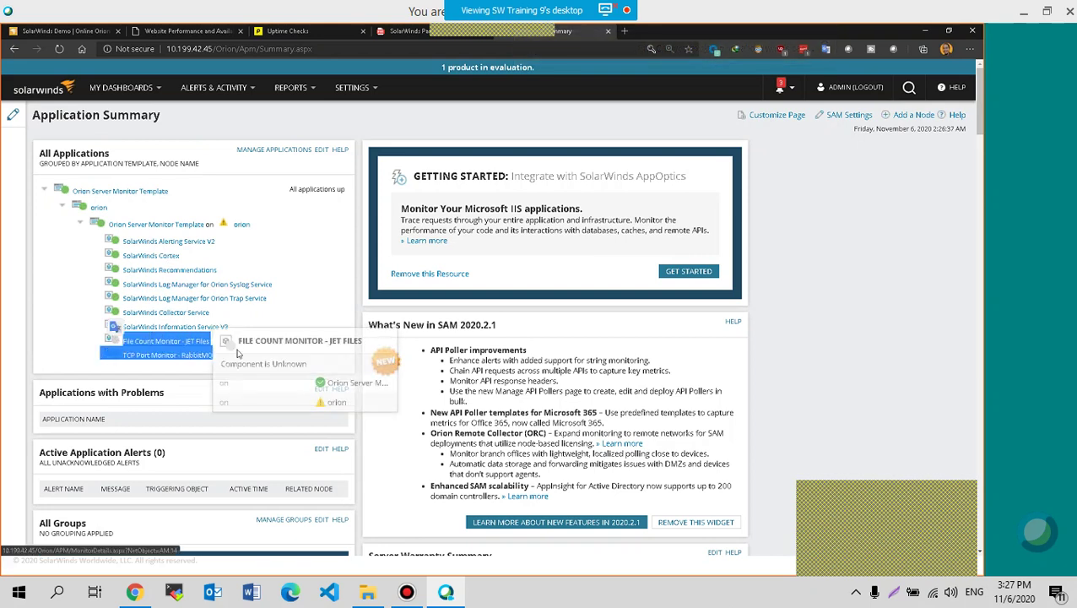
pyautogui.click(240, 365)
pyautogui.moveTo(239, 365); pyautogui.dragTo(103, 334)
pyautogui.click(230, 357)
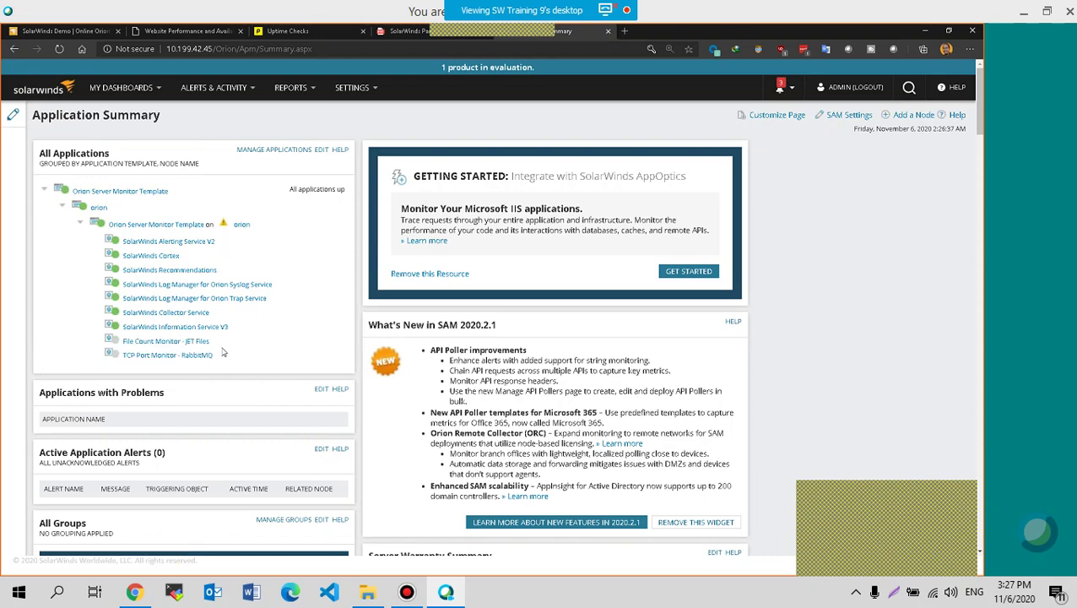
pyautogui.moveTo(224, 354); pyautogui.dragTo(100, 234)
pyautogui.click(244, 362)
pyautogui.moveTo(245, 361); pyautogui.dragTo(84, 239)
pyautogui.click(76, 283)
pyautogui.moveTo(103, 283)
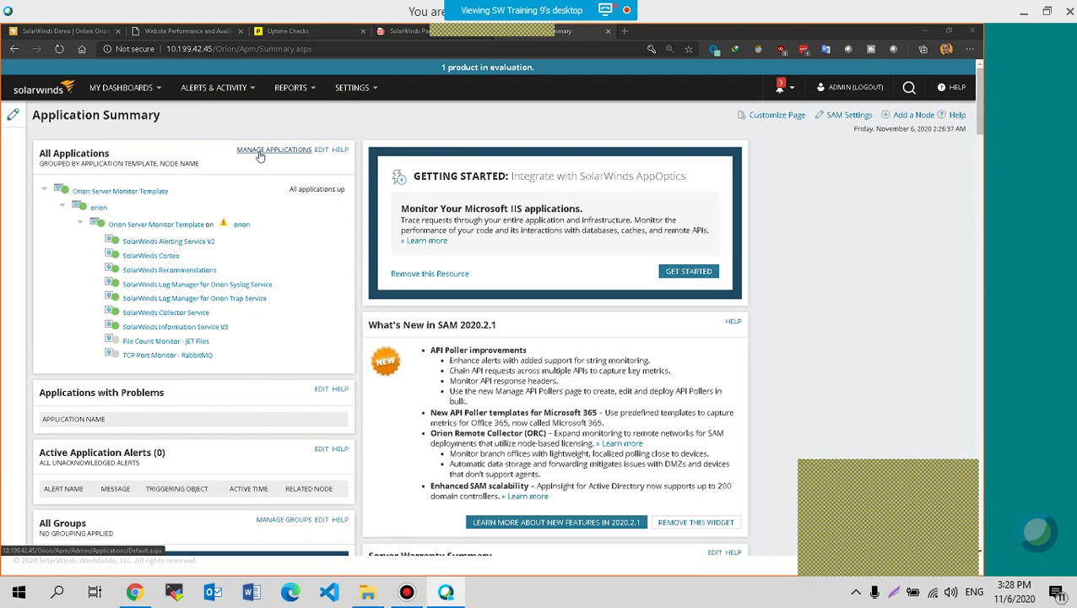
# Search the Application Monitor Templates list for JMX templates and open GlassFish (JMX) for editing
pyautogui.click(259, 152)
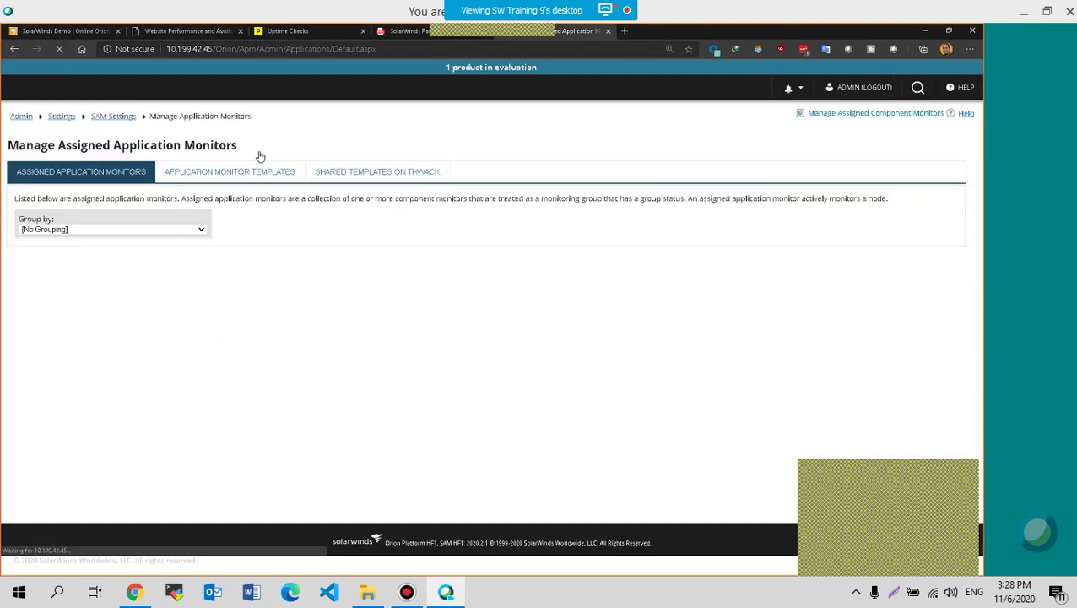
pyautogui.click(261, 170)
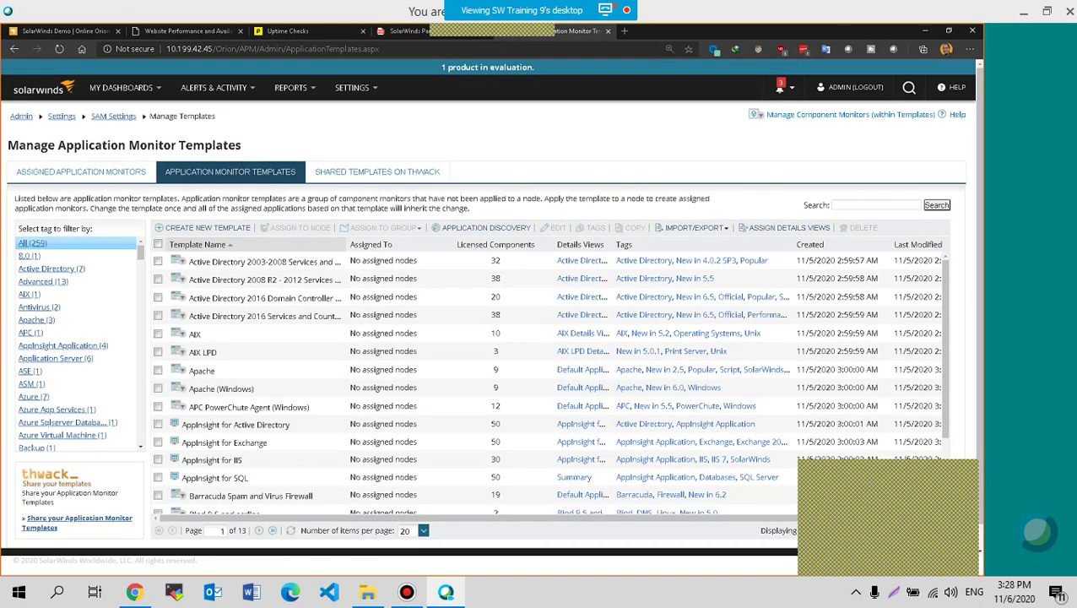
pyautogui.click(868, 205)
pyautogui.write('imx')
pyautogui.press('Return')
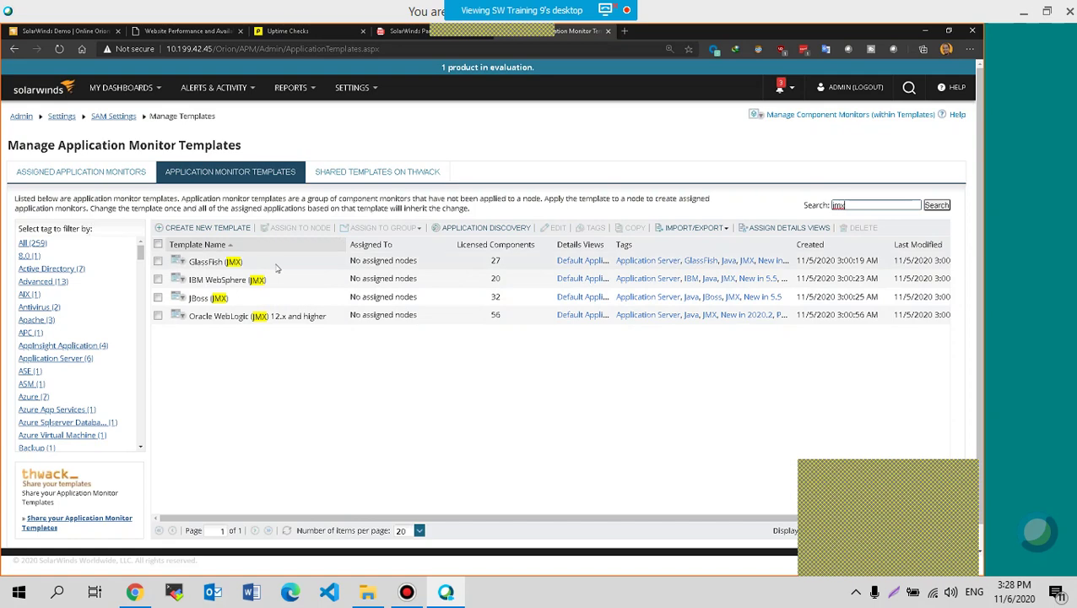
pyautogui.click(158, 262)
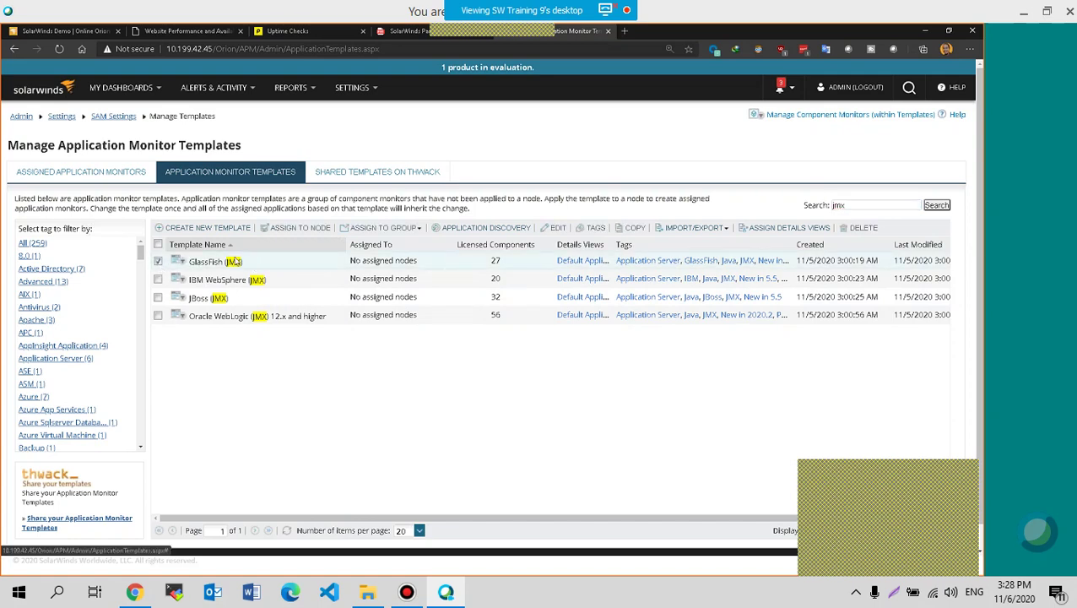
pyautogui.click(560, 229)
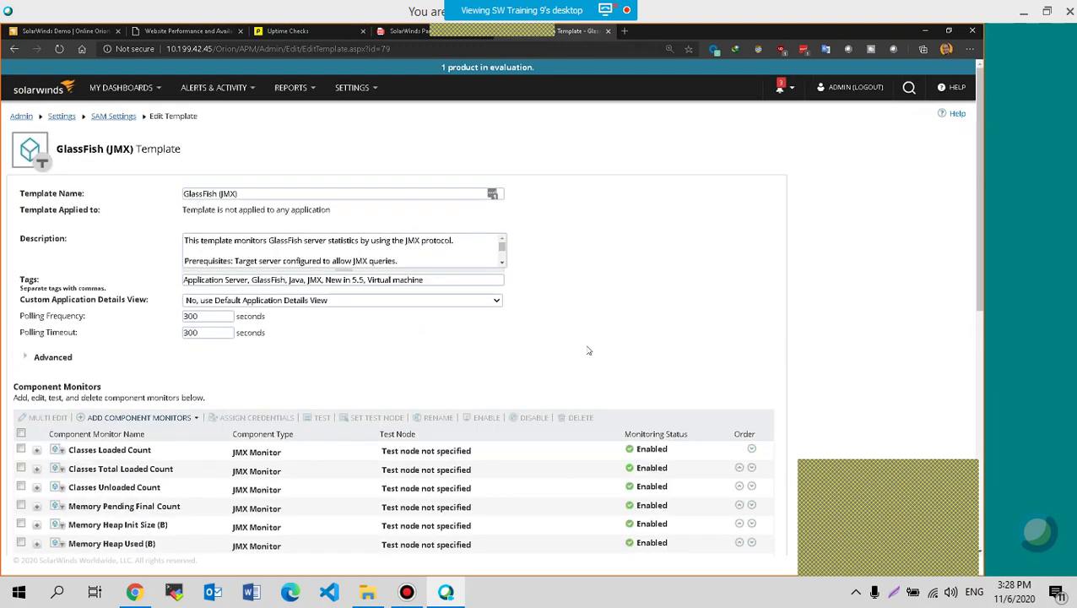
# Review the JMX Monitor components, expanding and collapsing the Classes Unloaded Count settings
pyautogui.scroll(-2, 573, 355)
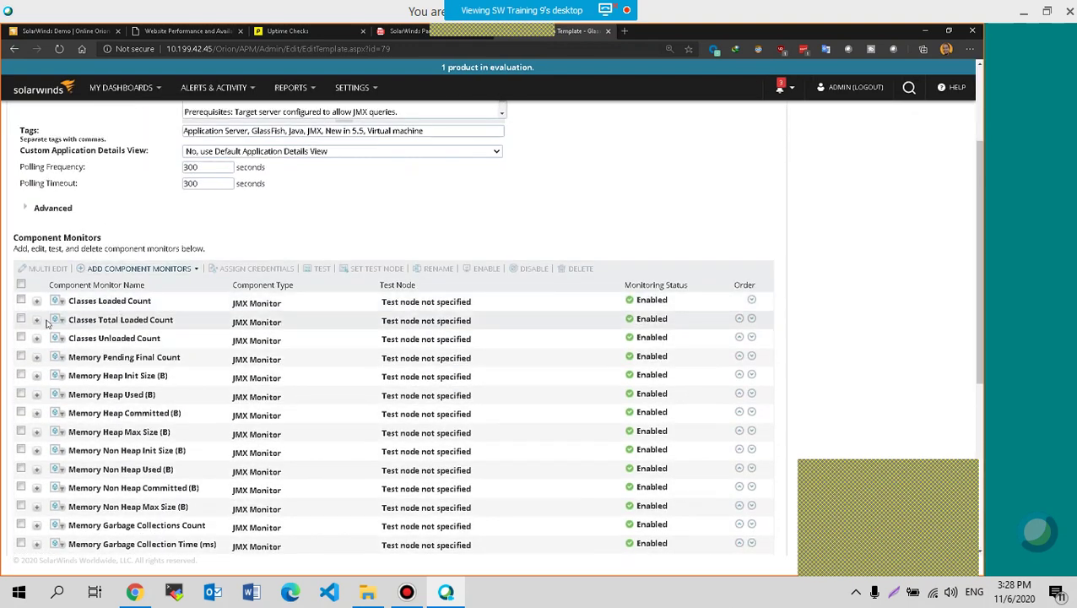
pyautogui.scroll(-4, 46, 323)
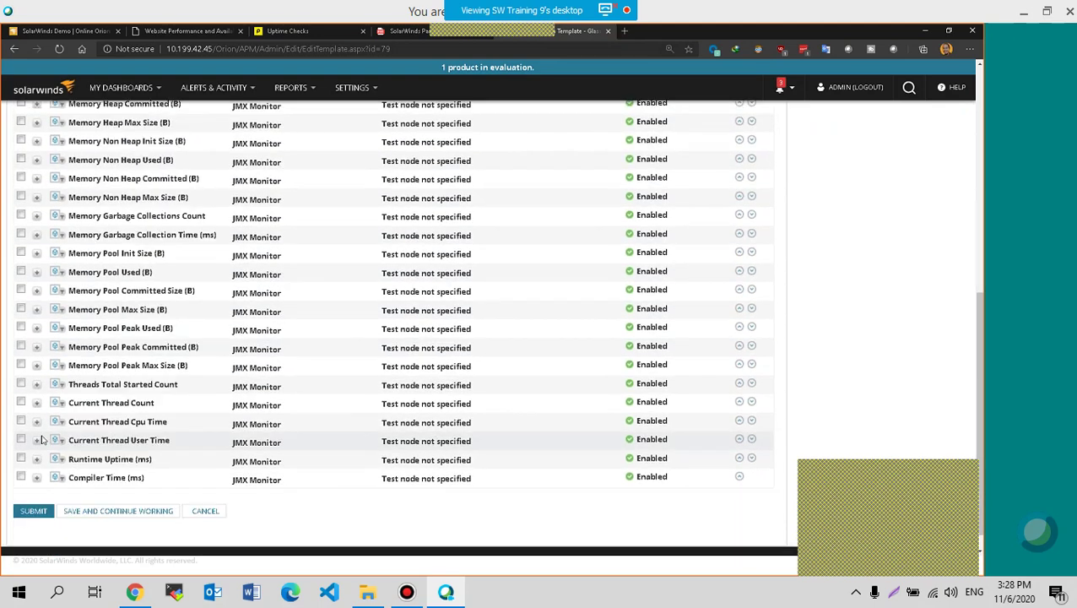
pyautogui.scroll(8, 43, 440)
pyautogui.scroll(-8, 38, 295)
pyautogui.scroll(1, 33, 181)
pyautogui.click(36, 111)
pyautogui.scroll(-3, 69, 277)
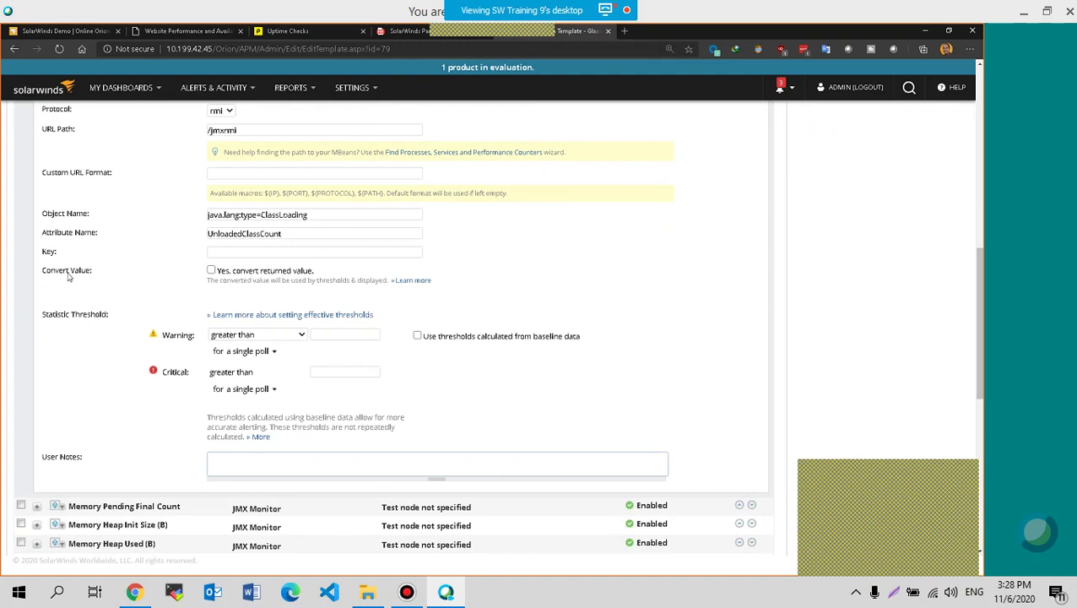
pyautogui.scroll(4, 69, 277)
pyautogui.click(36, 201)
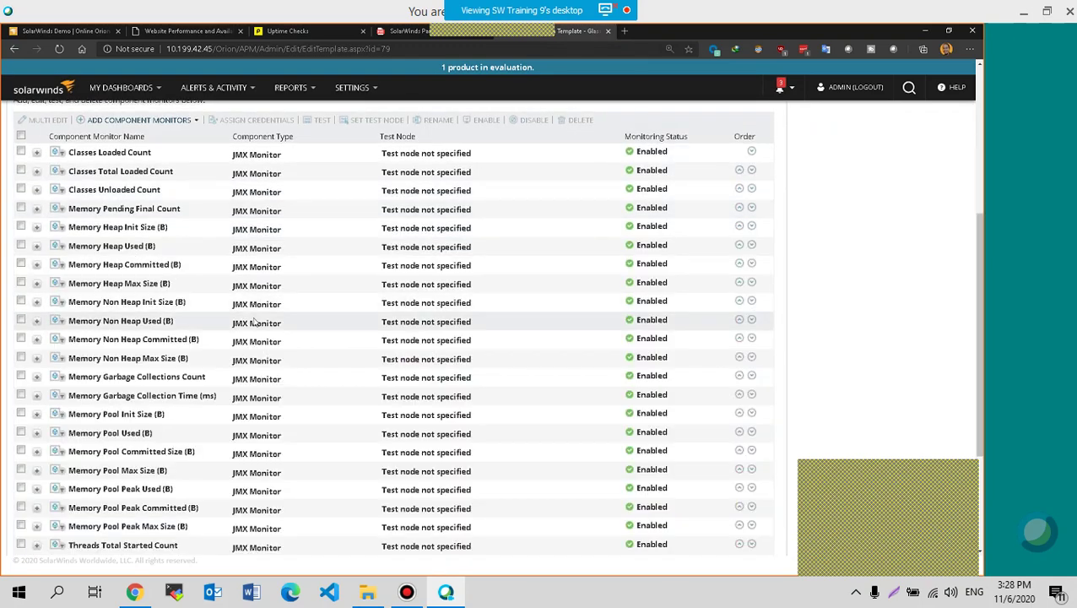
pyautogui.scroll(5, 253, 321)
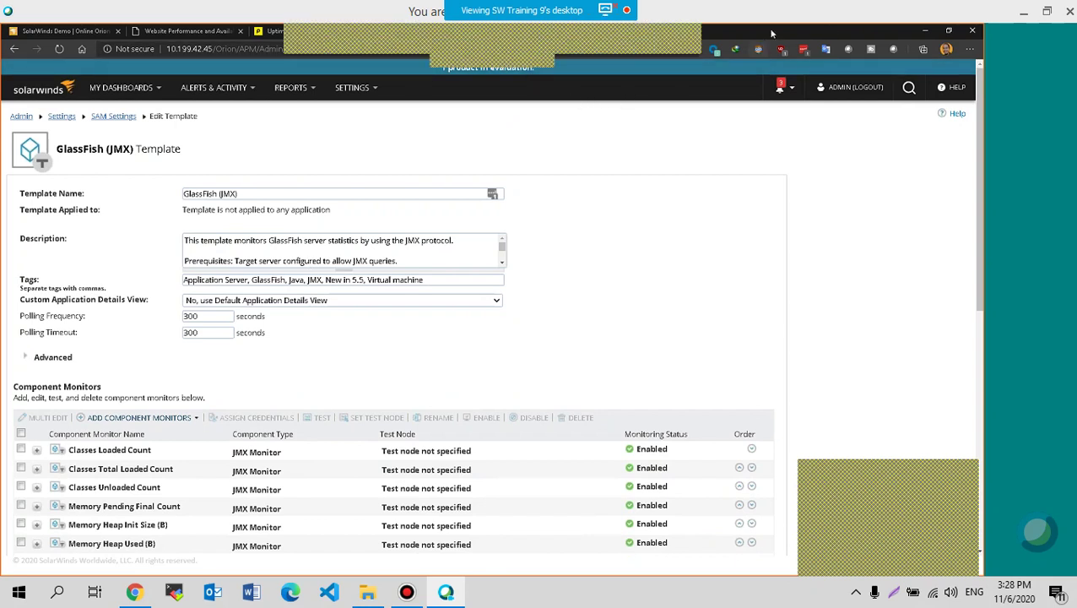
# In a new browser tab, search for 'SAM template' and open the SAM Template Reference documentation
pyautogui.moveTo(671, 120); pyautogui.dragTo(671, 118)
pyautogui.click(680, 109)
pyautogui.write('samp')
pyautogui.press('BackSpace')
pyautogui.write('template')
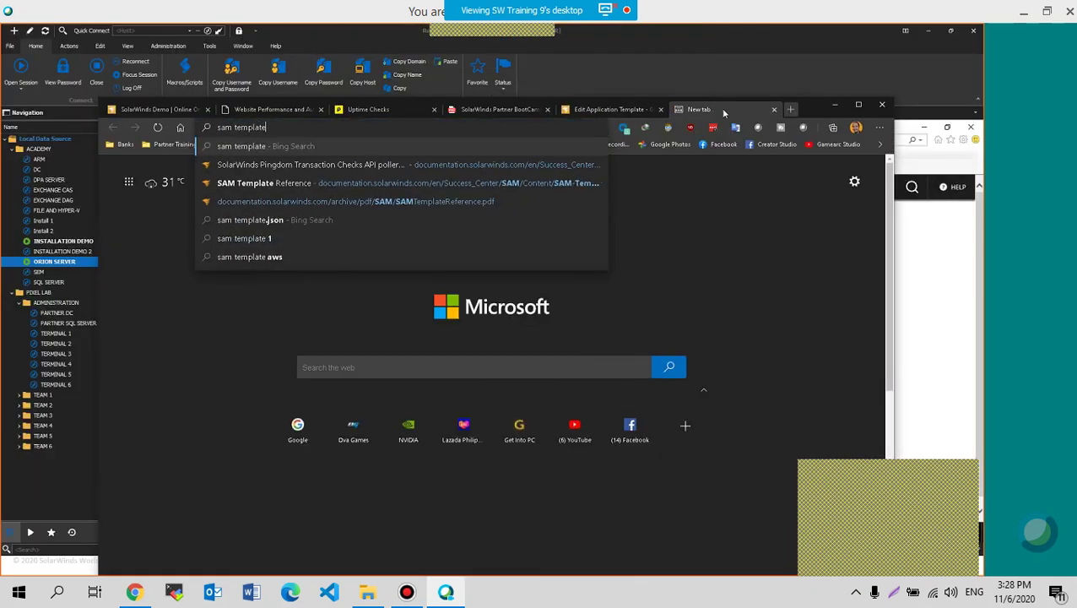
pyautogui.click(576, 184)
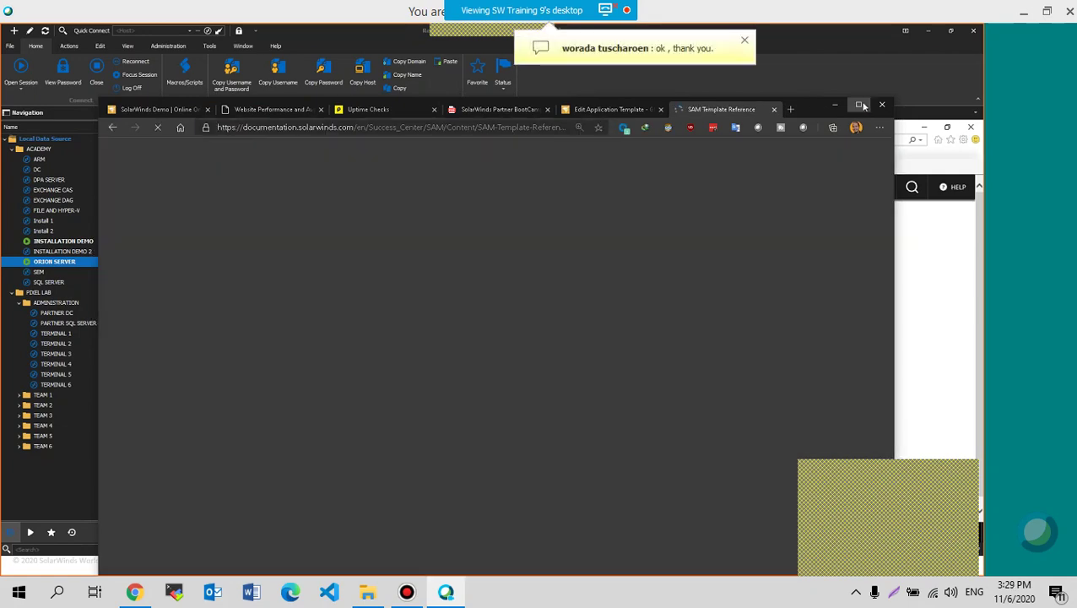
# Maximize the browser, set the documentation zoom to 110%, and browse the template reference list
pyautogui.click(865, 107)
pyautogui.scroll(-6, 499, 324)
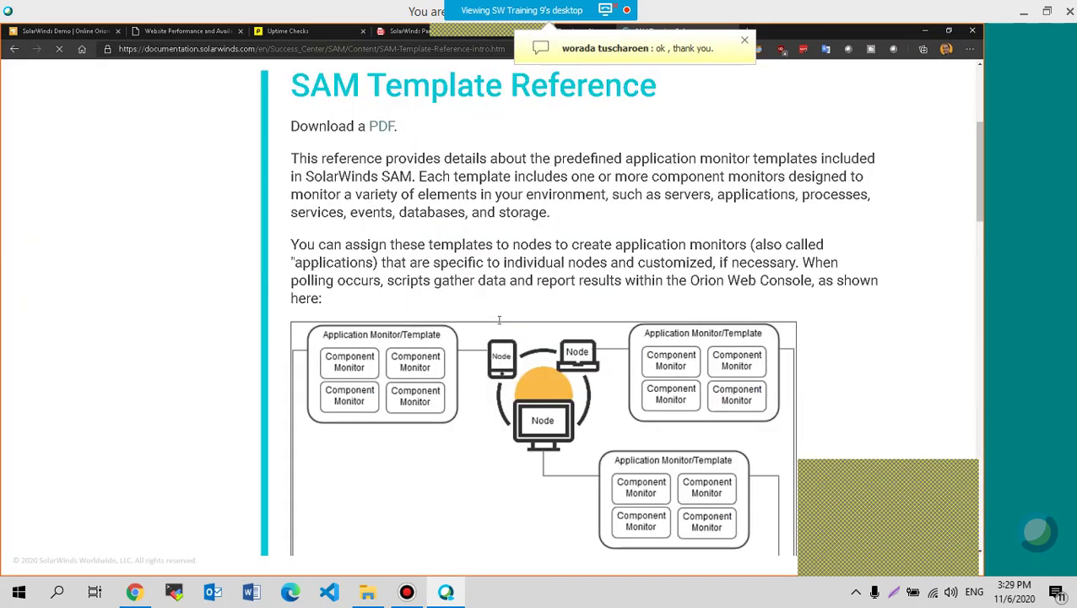
pyautogui.hotkey('ctrl', '-')
pyautogui.hotkey('ctrl', '-')
pyautogui.hotkey('ctrl', '-')
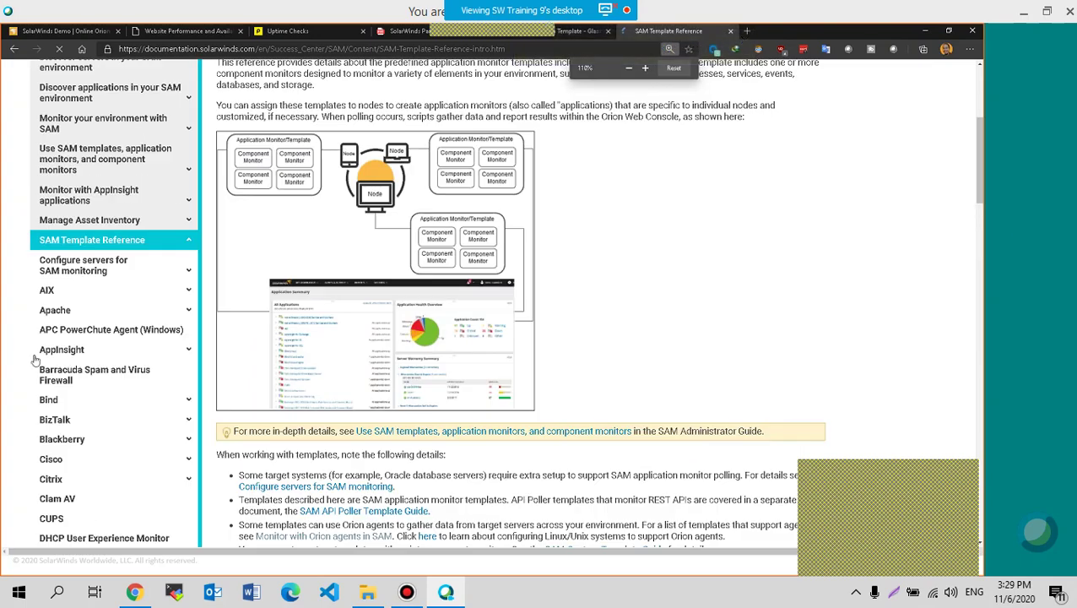
pyautogui.hotkey('ctrl', '+')
pyautogui.scroll(-4, 254, 371)
pyautogui.scroll(6, 514, 304)
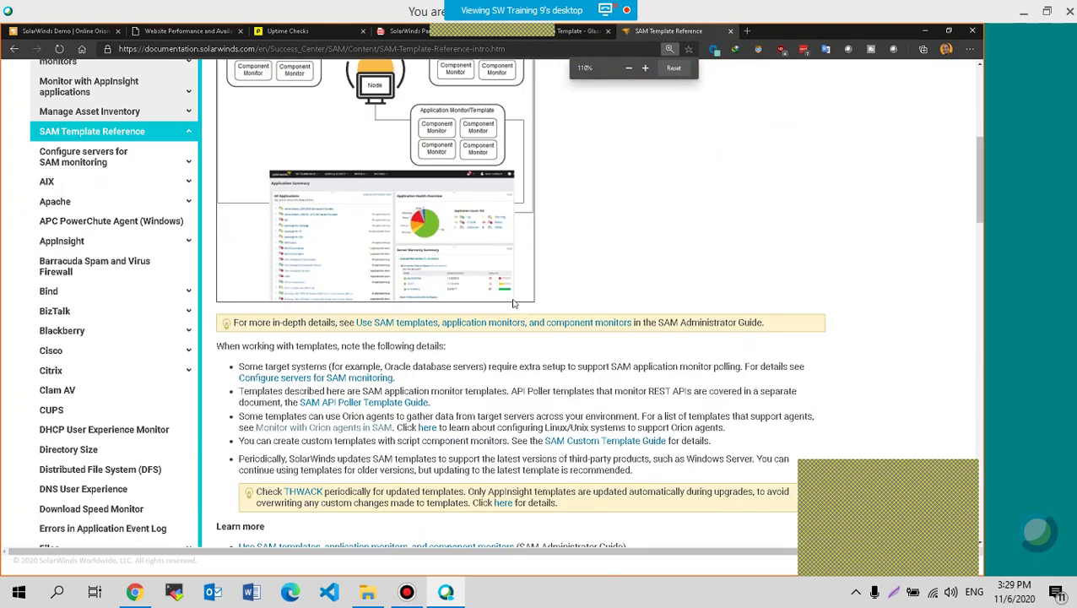
pyautogui.scroll(1, 513, 304)
pyautogui.scroll(-4, 481, 298)
pyautogui.scroll(4, 449, 293)
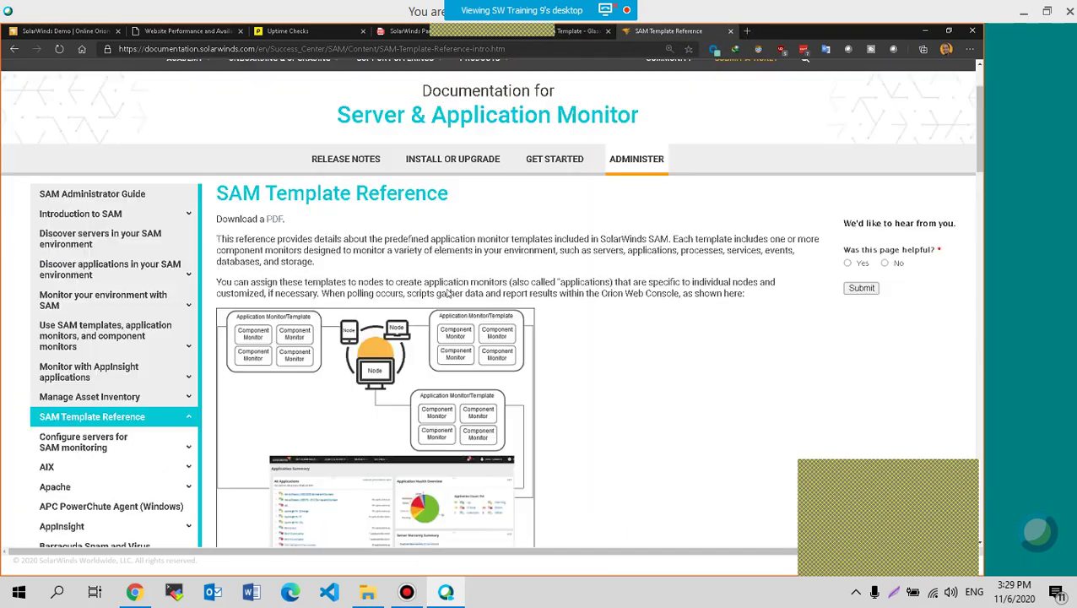
pyautogui.scroll(1, 449, 295)
pyautogui.rightClick(262, 245)
pyautogui.click(899, 457)
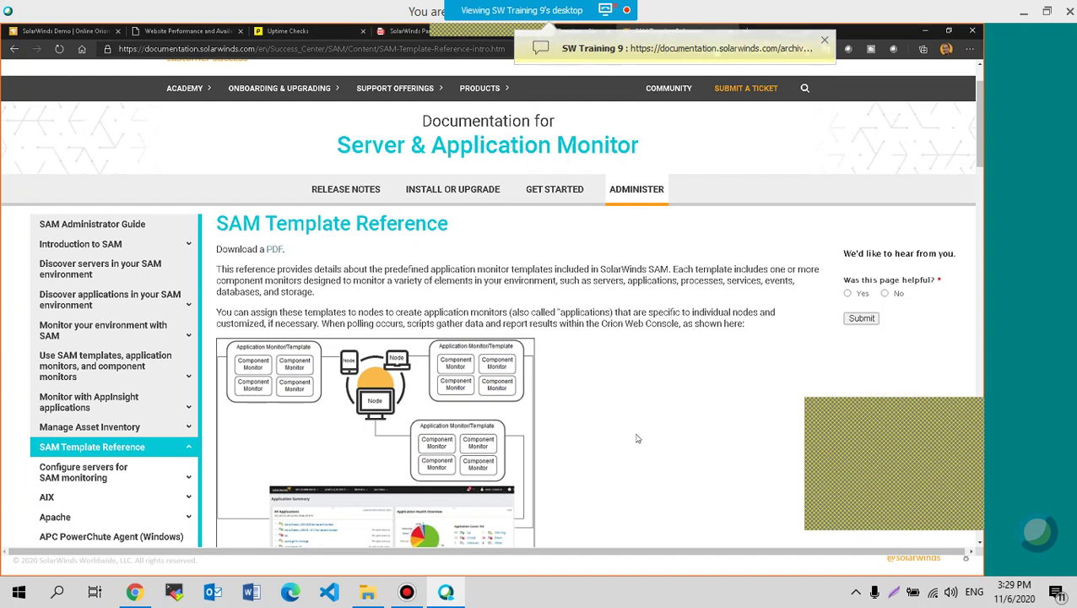
pyautogui.scroll(-3, 638, 438)
pyautogui.scroll(-3, 637, 438)
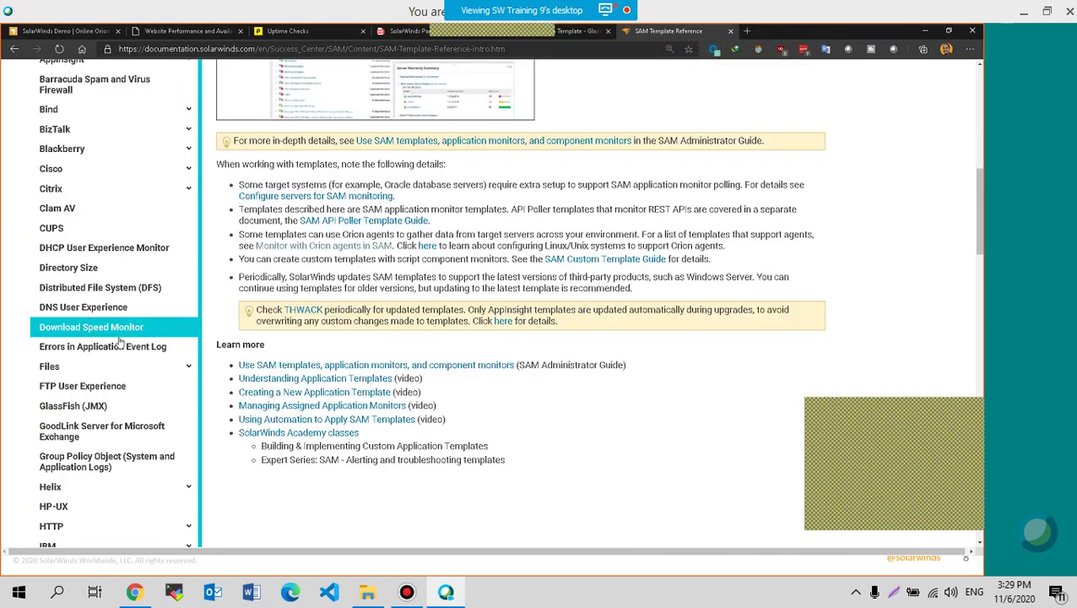
pyautogui.scroll(-3, 121, 341)
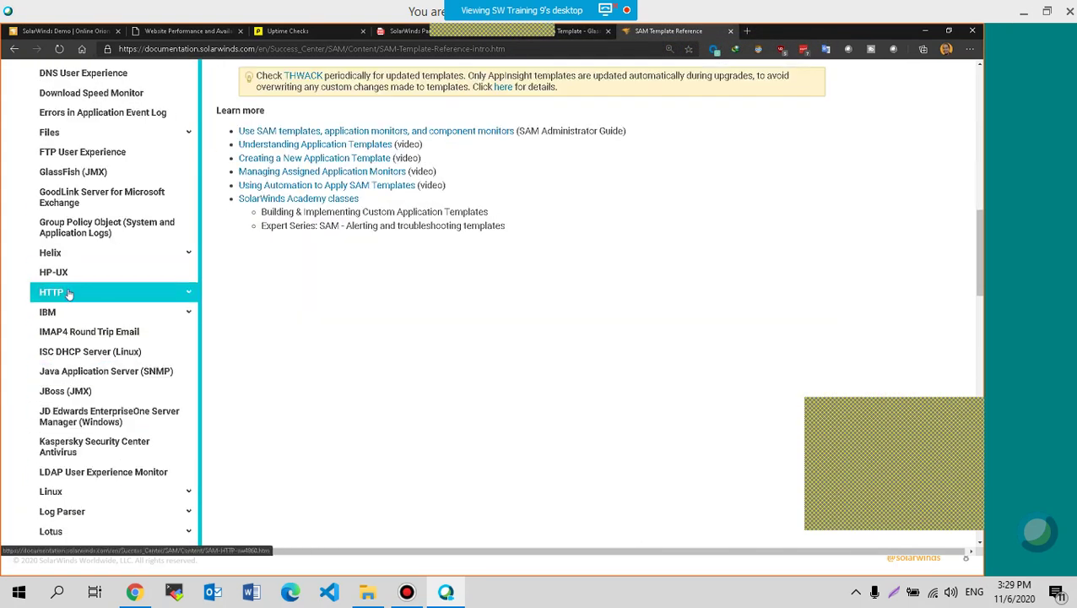
# Open the JD Edwards EnterpriseOne Server Manager template reference and scroll through it
pyautogui.click(73, 411)
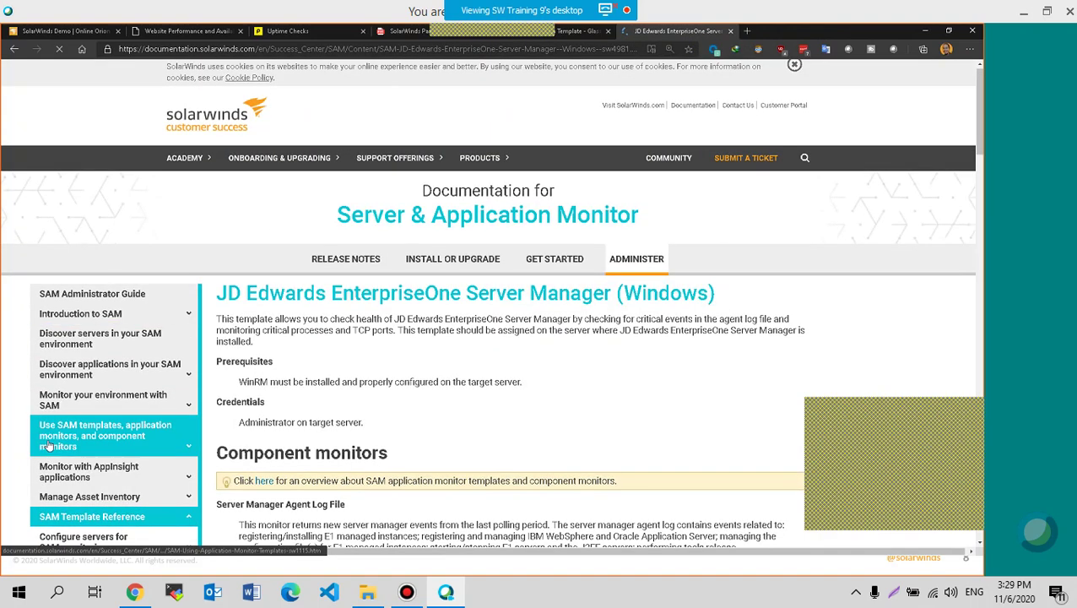
pyautogui.scroll(-1, 49, 446)
pyautogui.scroll(-8, 49, 445)
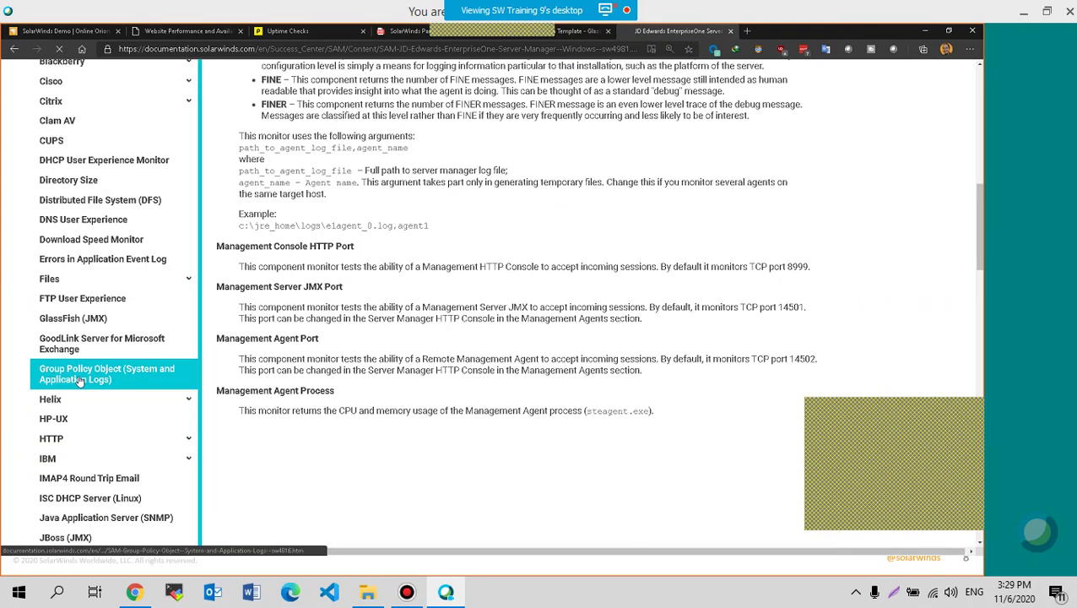
pyautogui.scroll(-2, 82, 392)
# Read the JBoss (JMX) template reference, close its tab, and return to Orion Summary Home
pyautogui.click(82, 393)
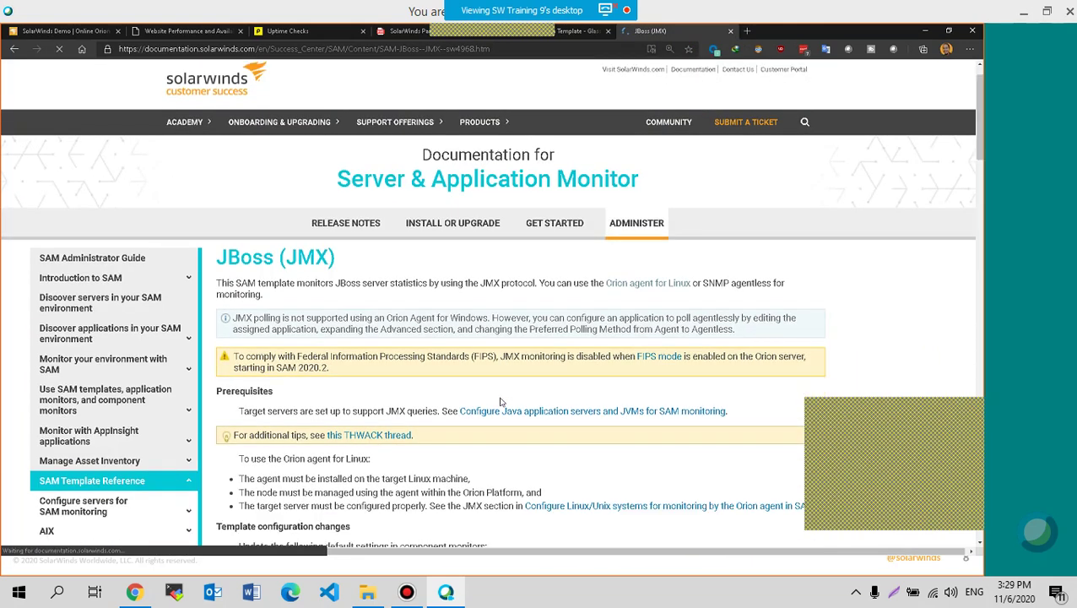
pyautogui.scroll(-2, 501, 402)
pyautogui.scroll(-6, 501, 402)
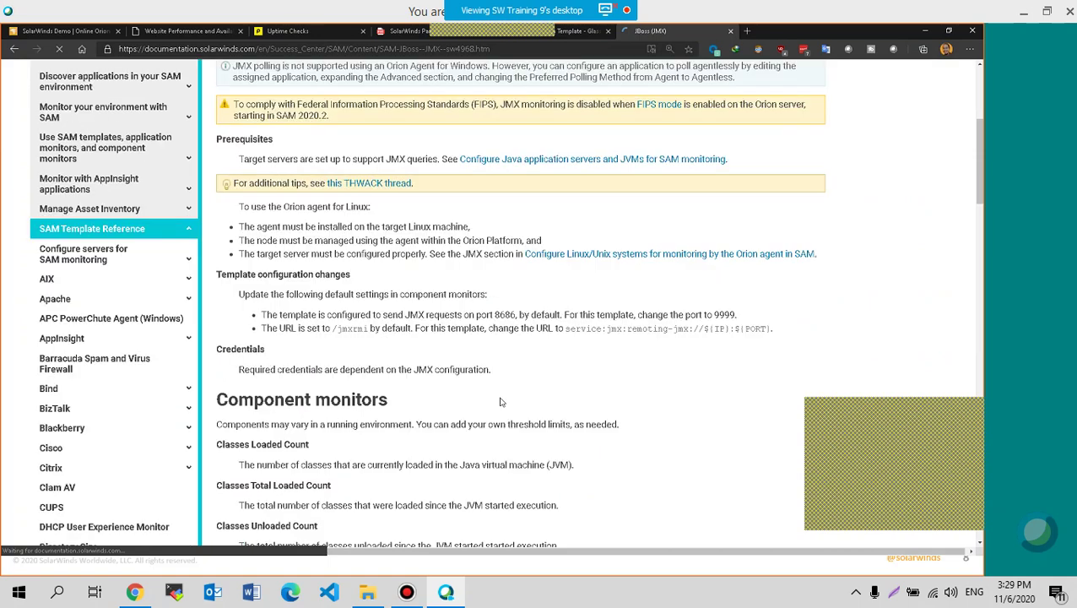
pyautogui.scroll(-8, 380, 274)
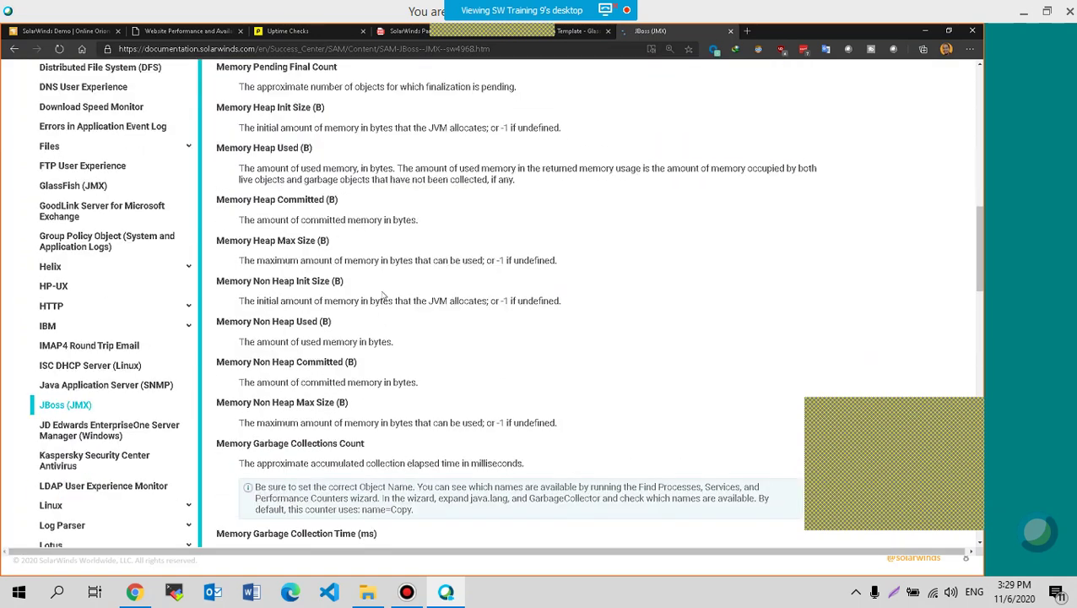
pyautogui.scroll(-7, 391, 347)
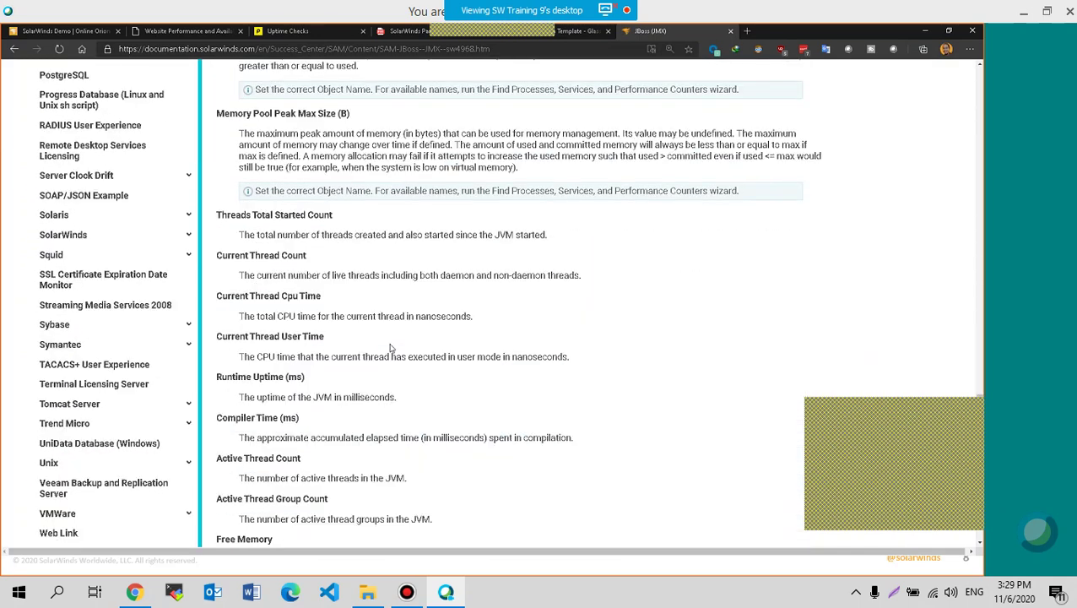
pyautogui.scroll(-3, 391, 347)
pyautogui.scroll(20, 391, 347)
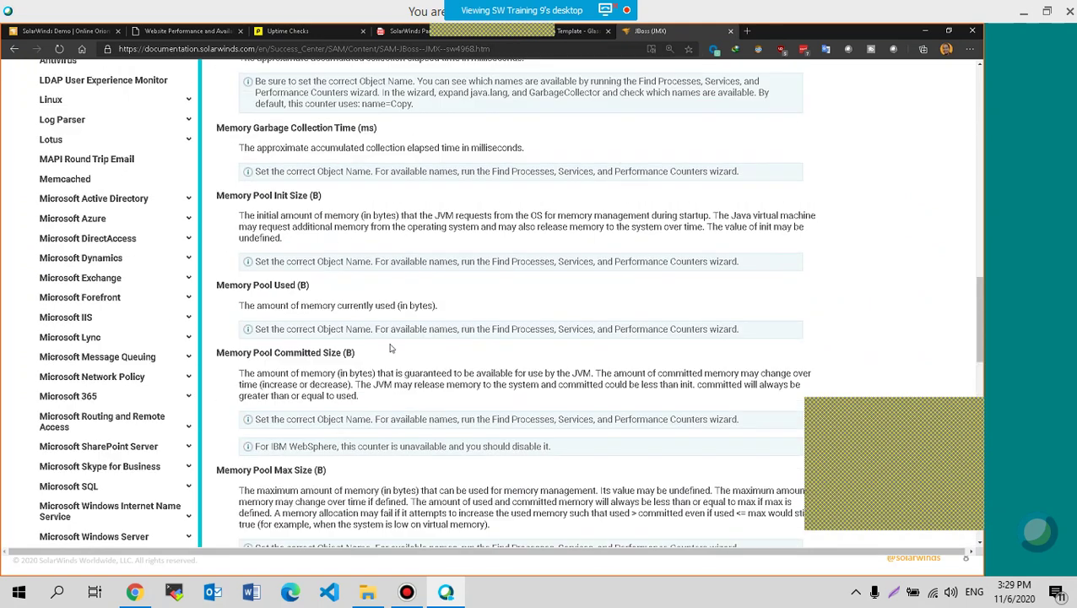
pyautogui.scroll(1, 391, 347)
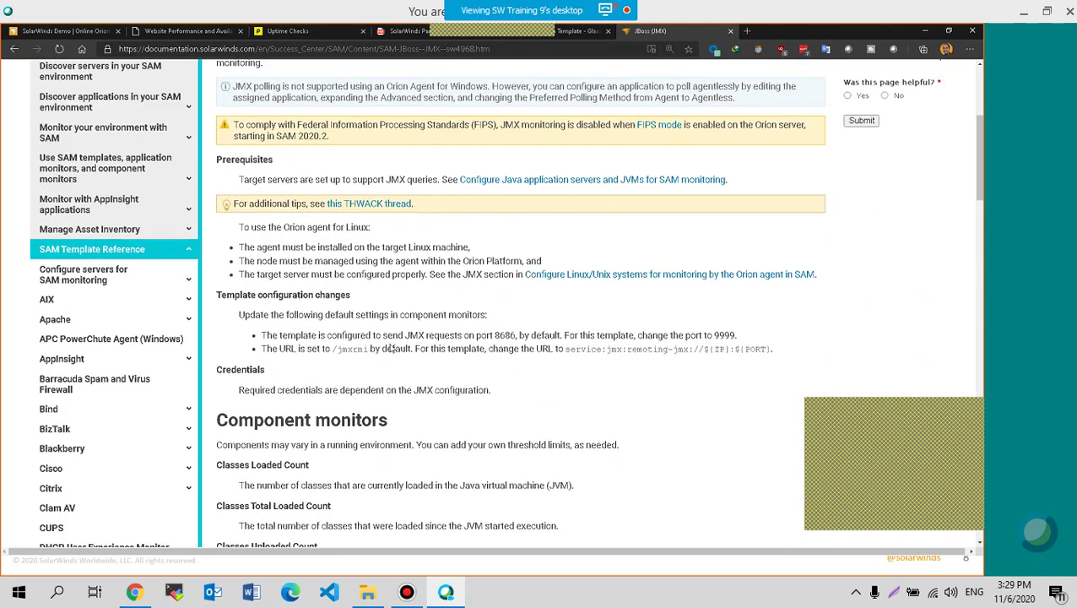
pyautogui.scroll(3, 391, 347)
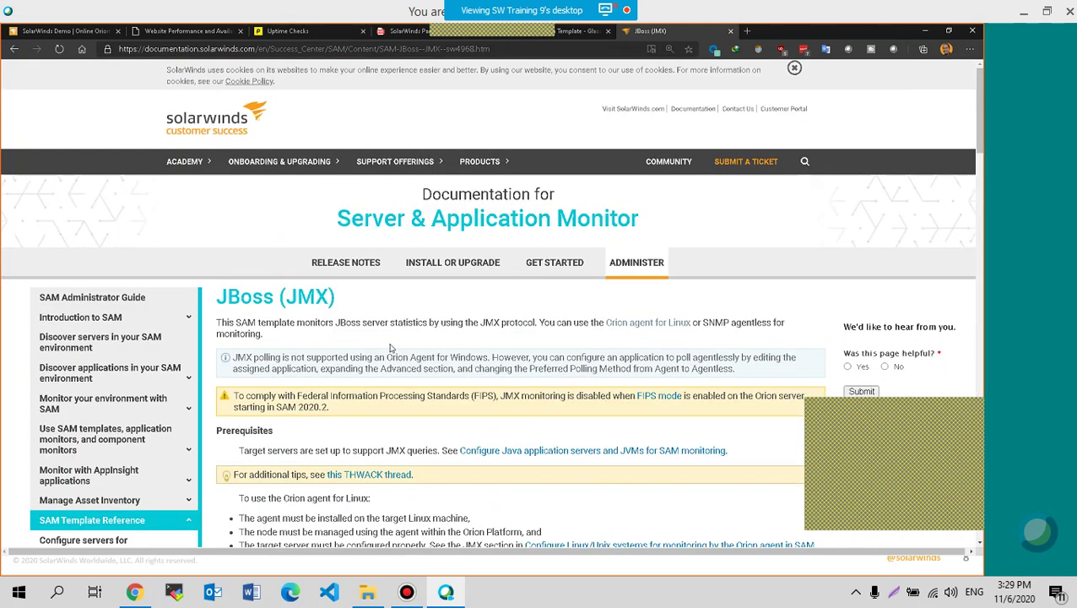
pyautogui.scroll(-3, 391, 347)
pyautogui.scroll(3, 391, 347)
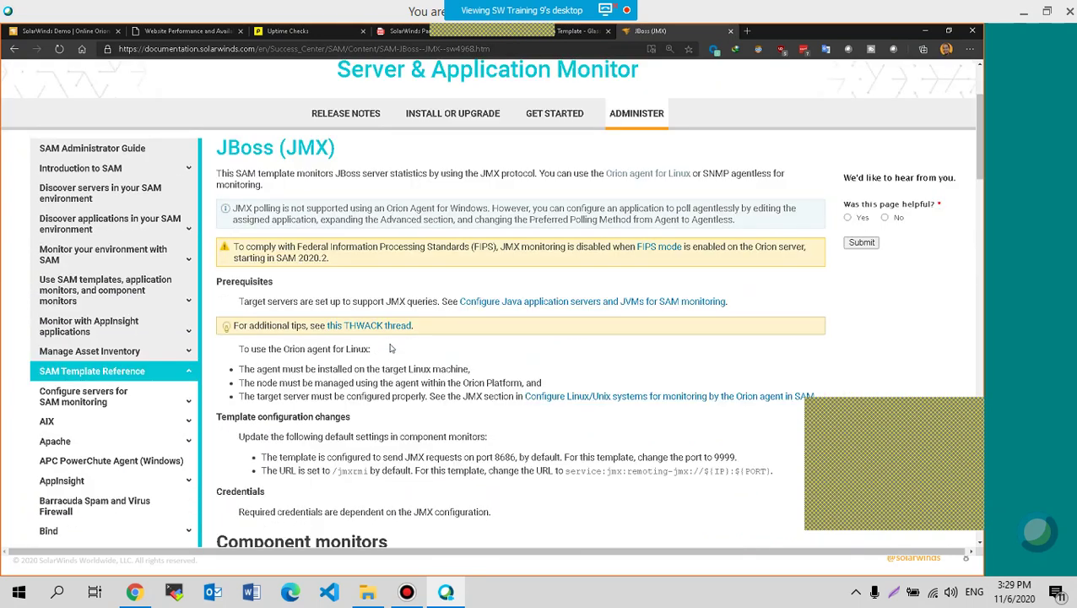
pyautogui.click(731, 31)
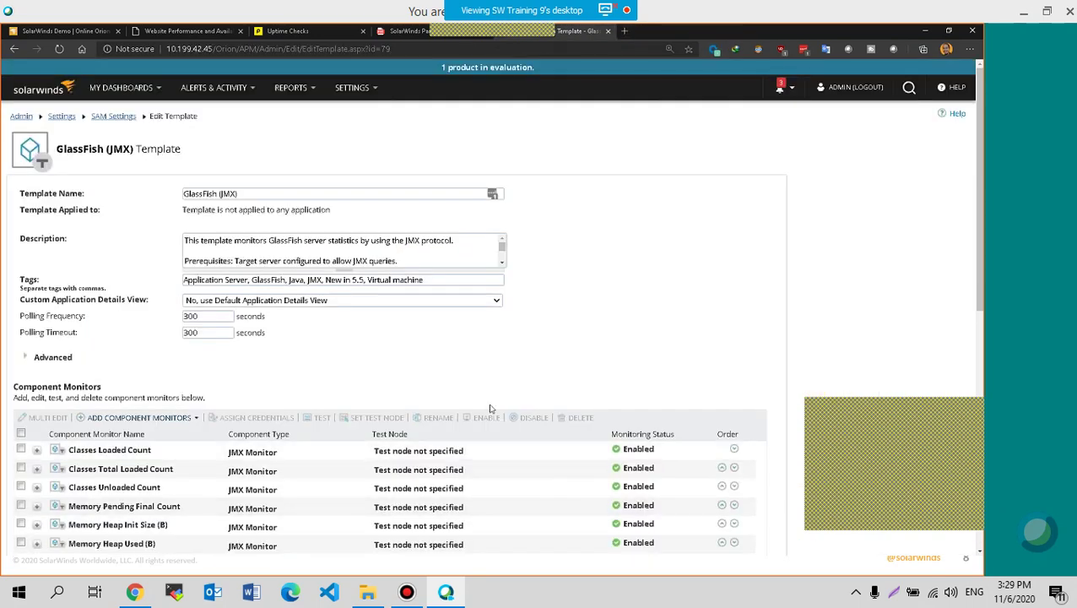
pyautogui.click(40, 96)
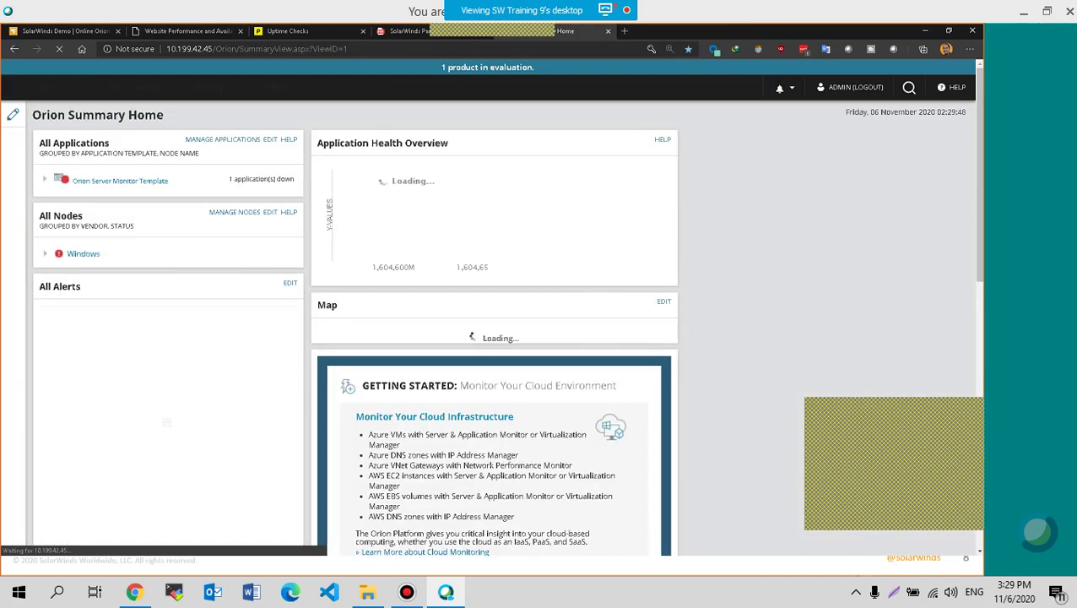
# Back in Orion, expand Orion Server Monitor Template > orion to show its component monitors
pyautogui.press('super')
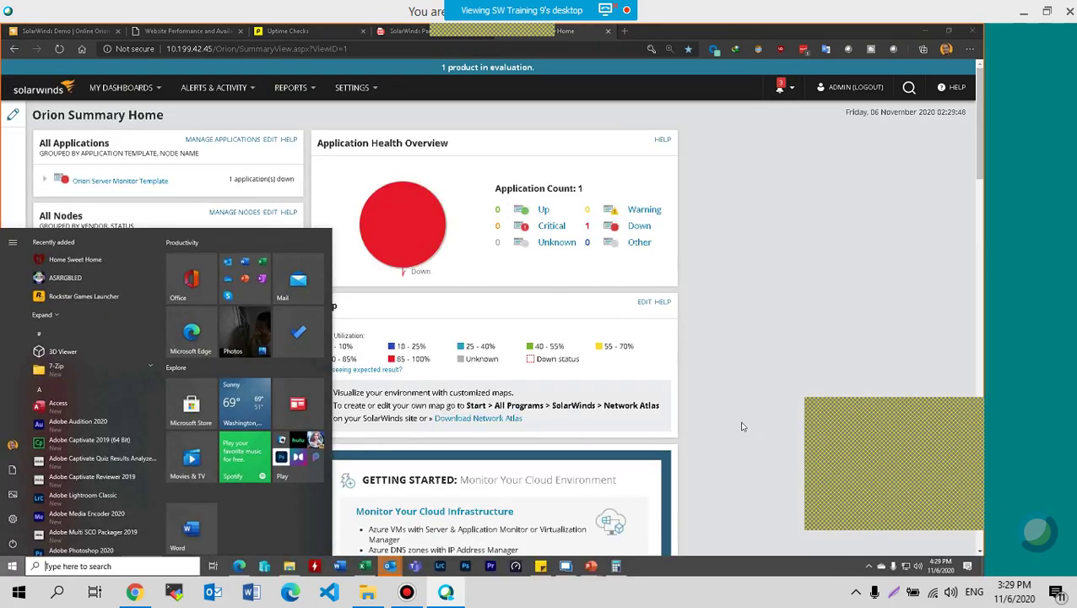
pyautogui.click(742, 426)
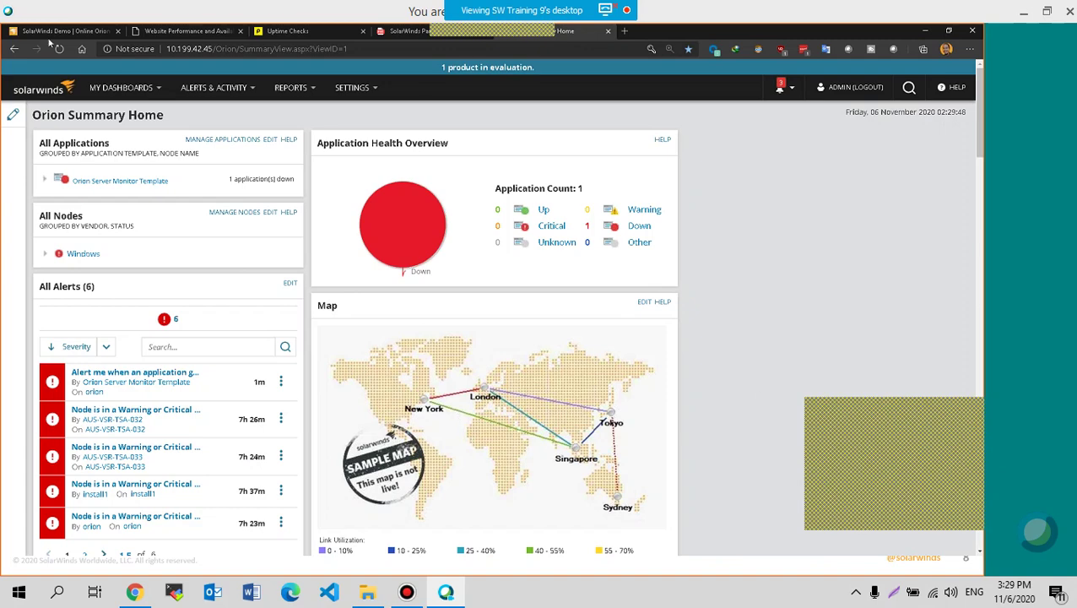
pyautogui.click(44, 179)
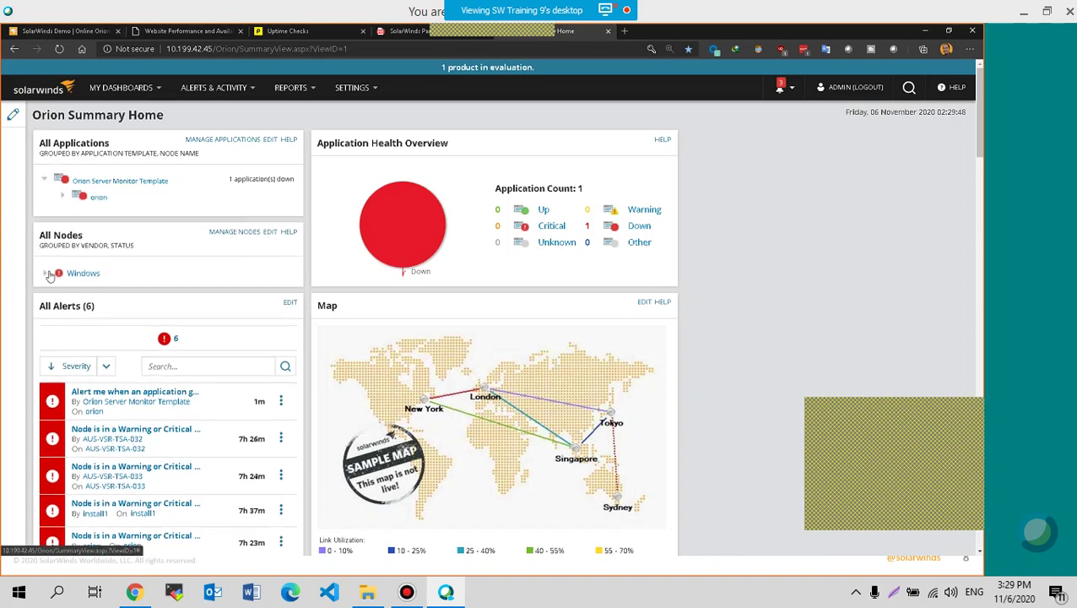
pyautogui.scroll(-1, 49, 275)
pyautogui.scroll(-1, 49, 277)
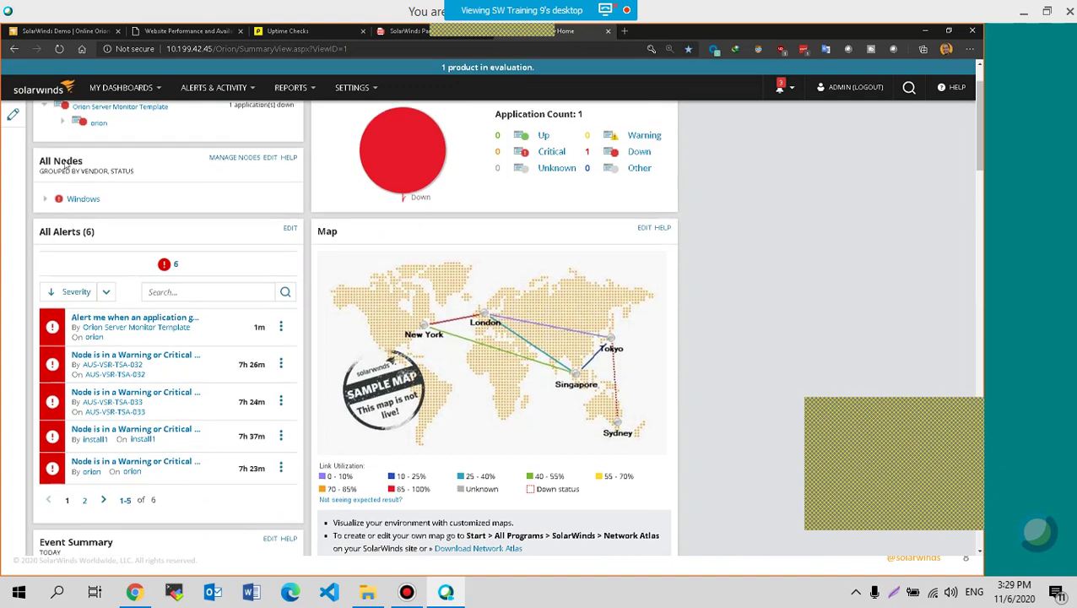
pyautogui.click(62, 123)
pyautogui.click(79, 138)
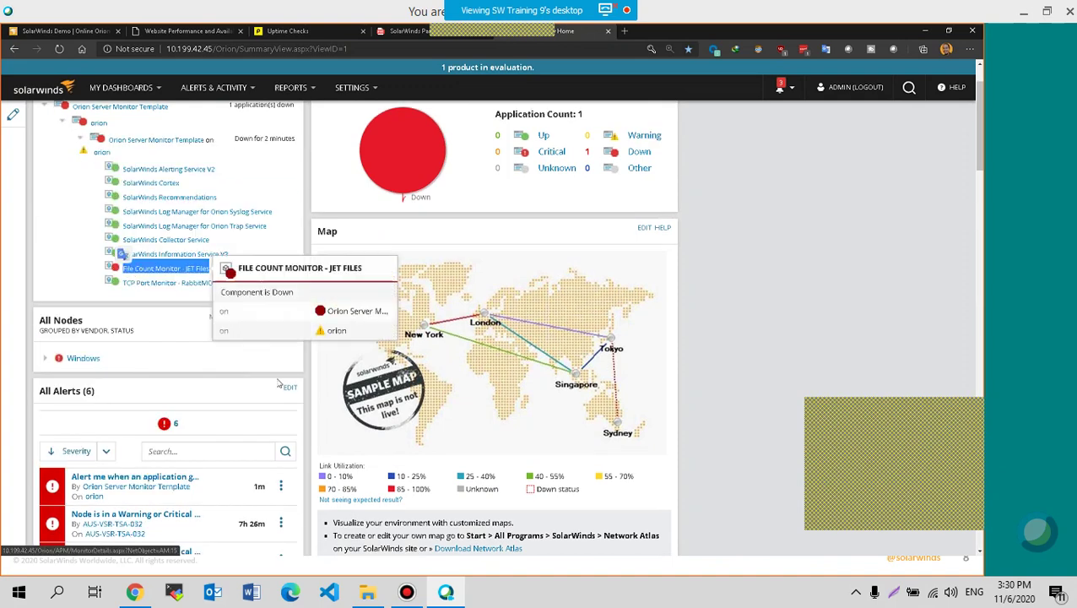
pyautogui.scroll(2, 279, 384)
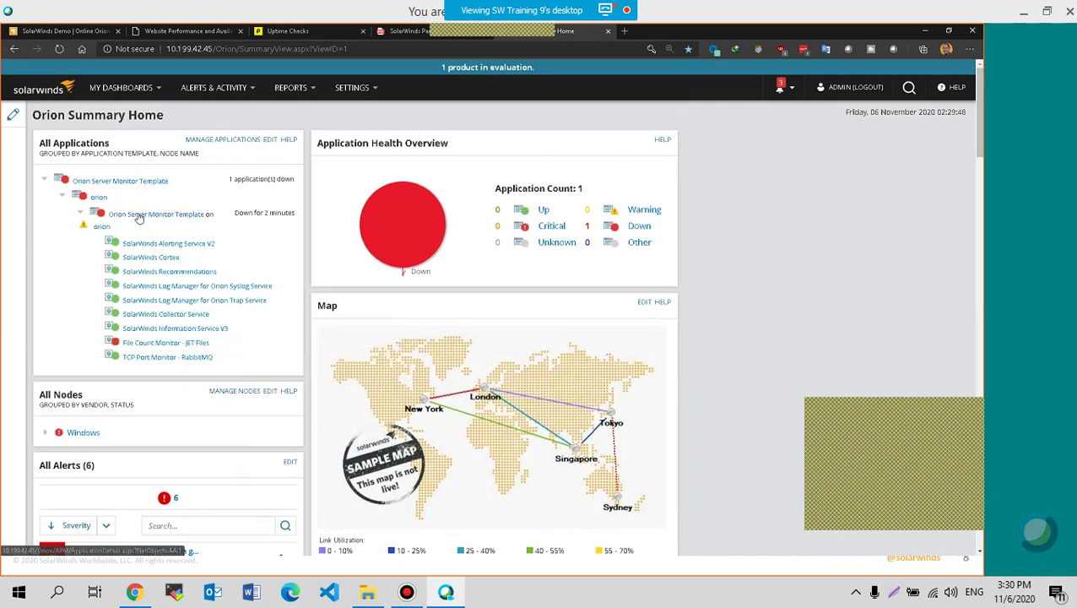
pyautogui.moveTo(140, 217)
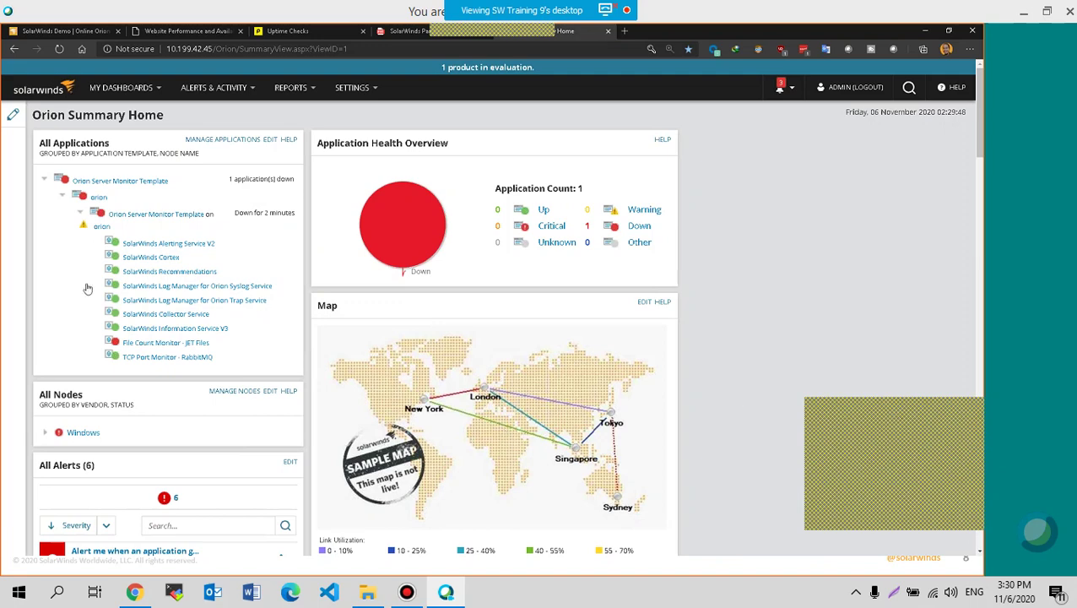
# Search the web for 'sam script monitoring' and open the Create a Windows Script Monitor documentation
pyautogui.click(309, 51)
pyautogui.write('sam')
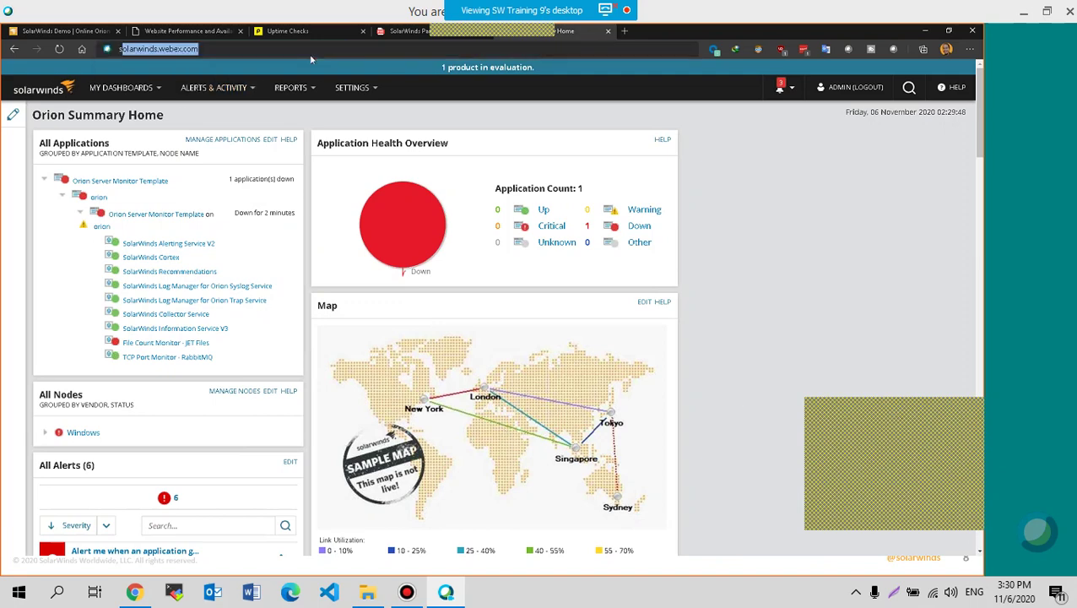
pyautogui.write(' script')
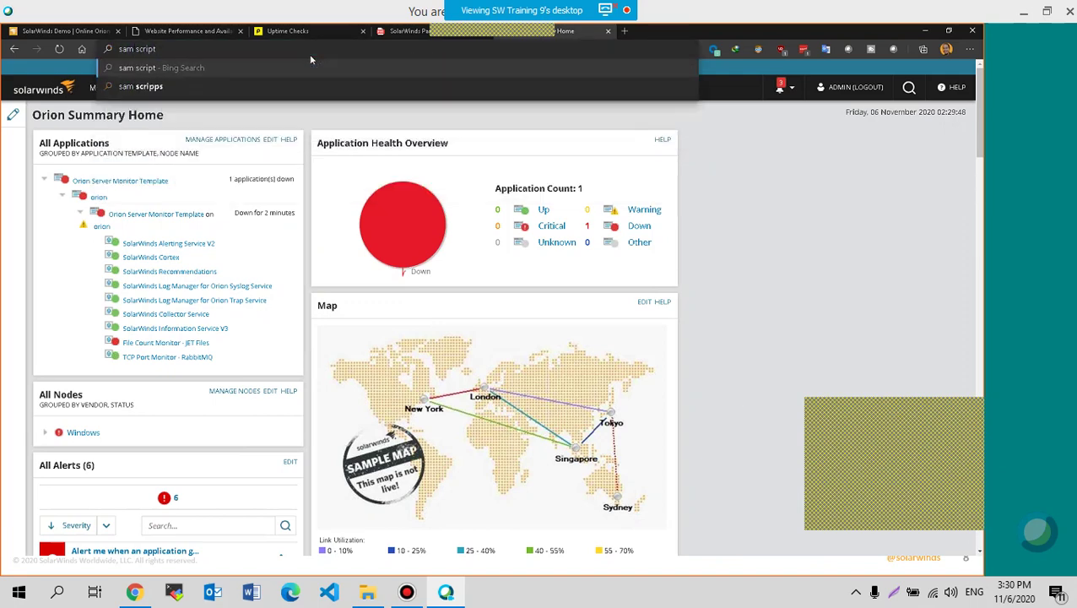
pyautogui.write(' monitoring')
pyautogui.press('Return')
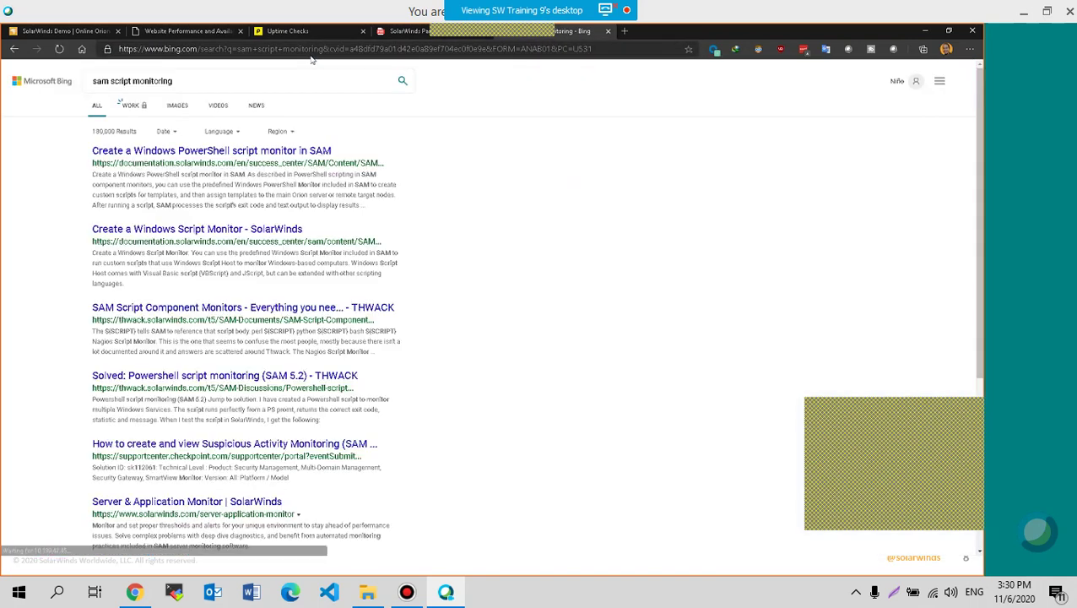
pyautogui.click(178, 230)
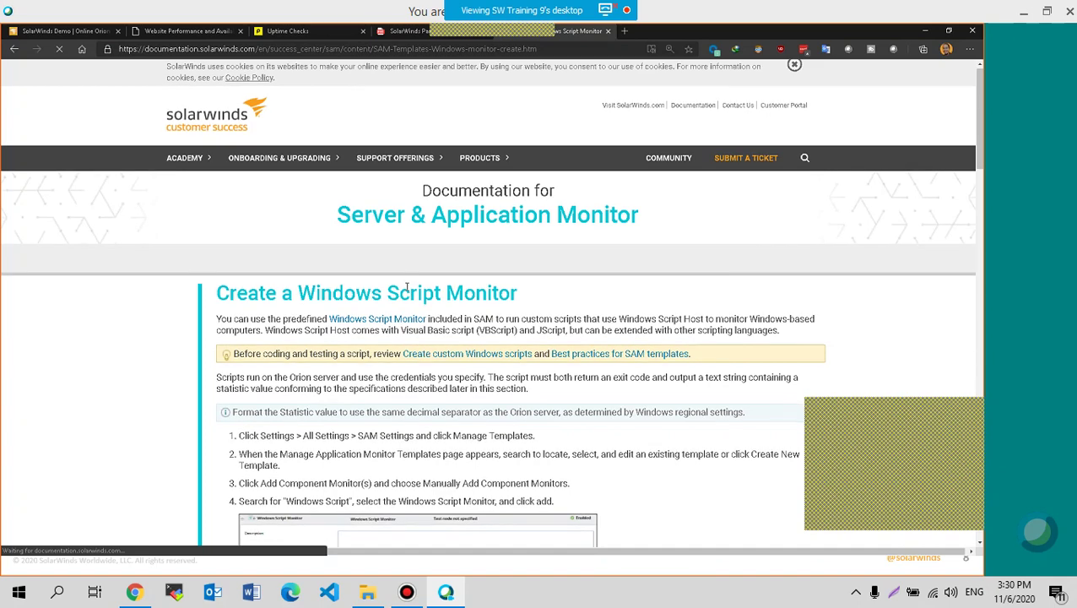
pyautogui.scroll(-4, 406, 288)
pyautogui.scroll(-6, 406, 287)
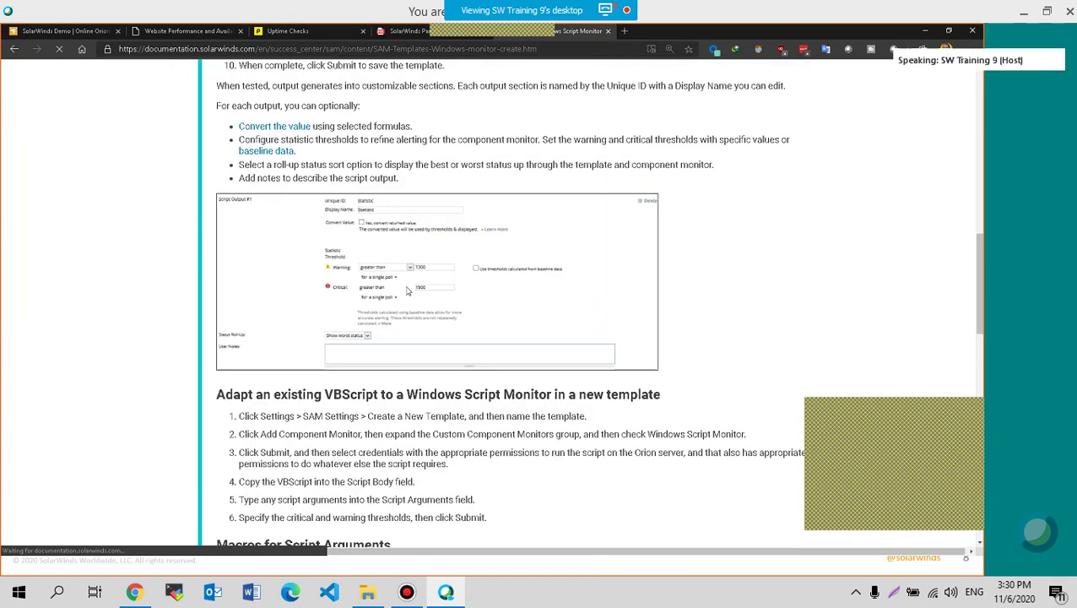
pyautogui.scroll(-10, 406, 288)
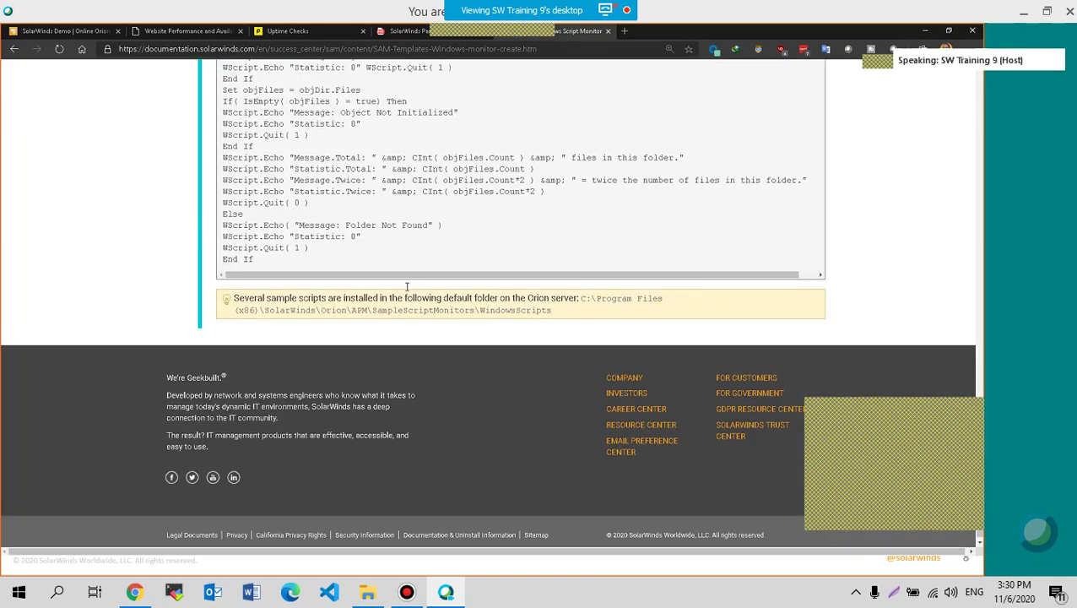
pyautogui.scroll(3, 406, 287)
pyautogui.scroll(15, 406, 287)
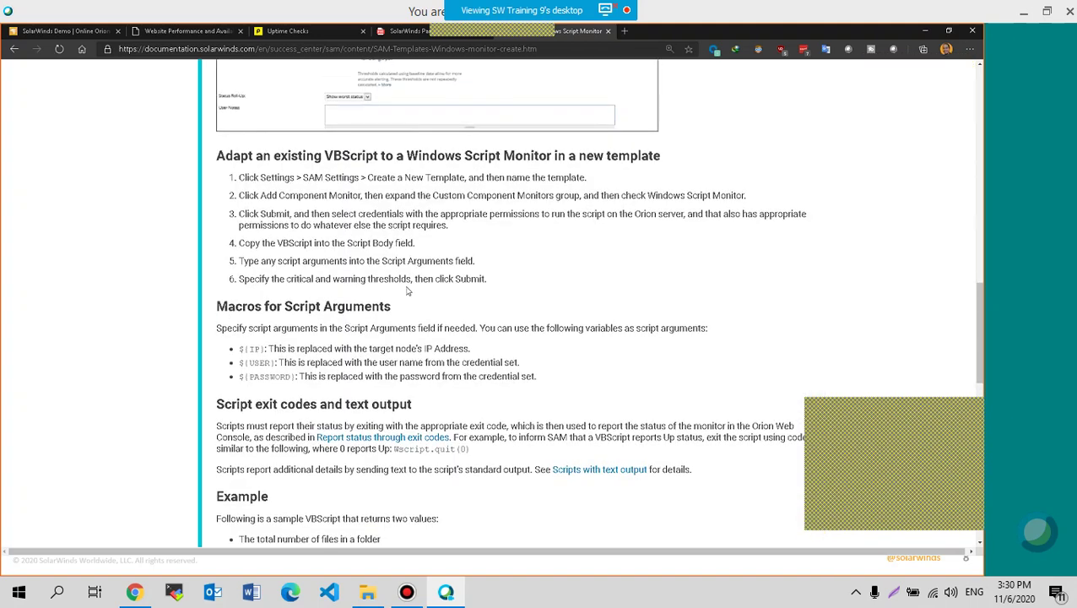
pyautogui.scroll(3, 406, 291)
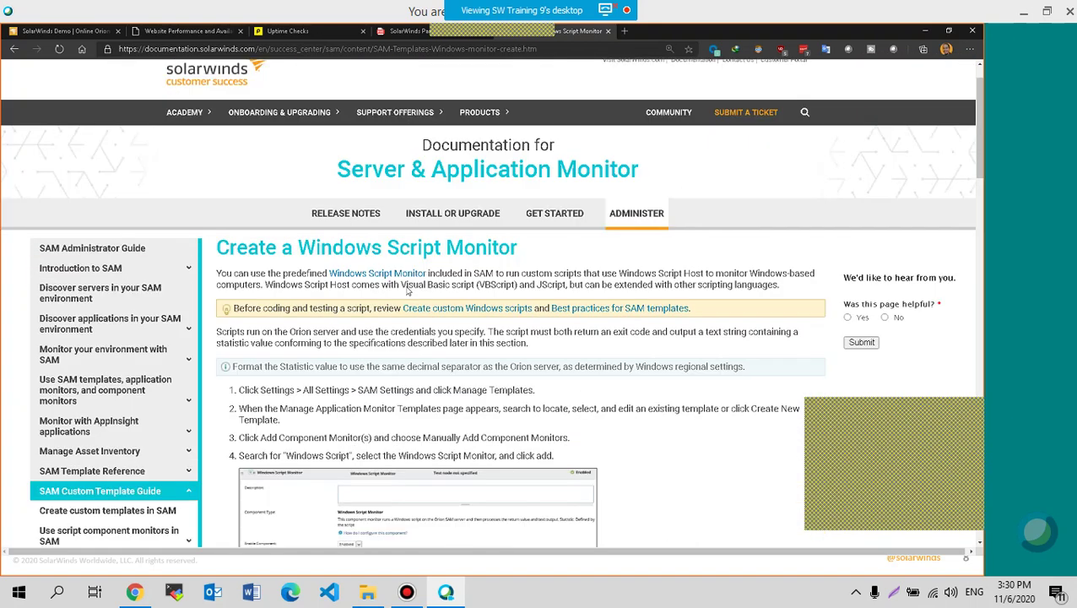
# Open the Windows Script Monitor reference, zoom out, and read its statistic and field descriptions
pyautogui.click(410, 287)
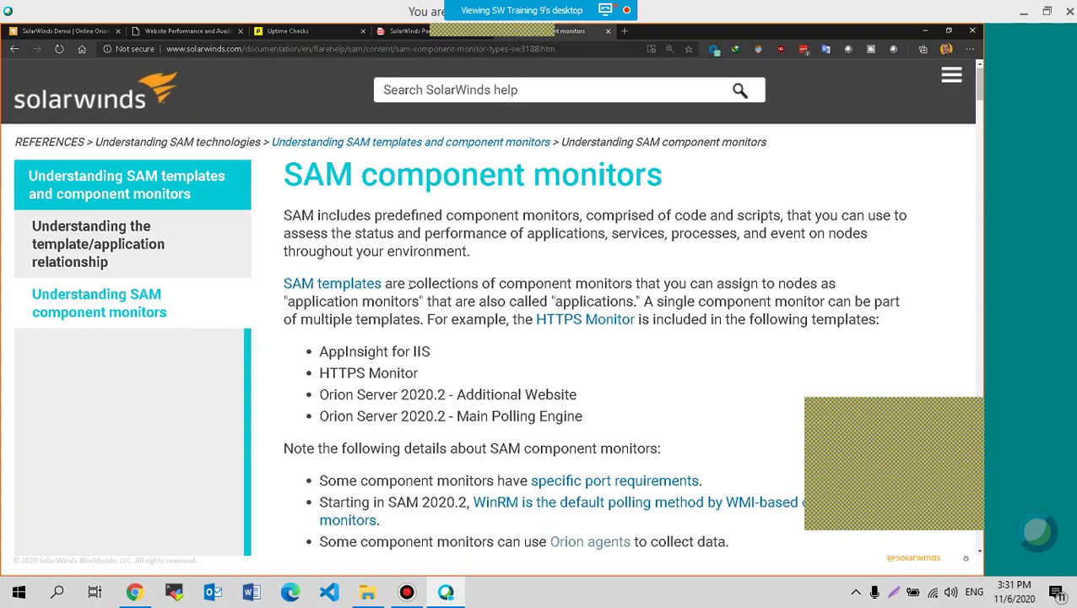
pyautogui.scroll(-15, 410, 287)
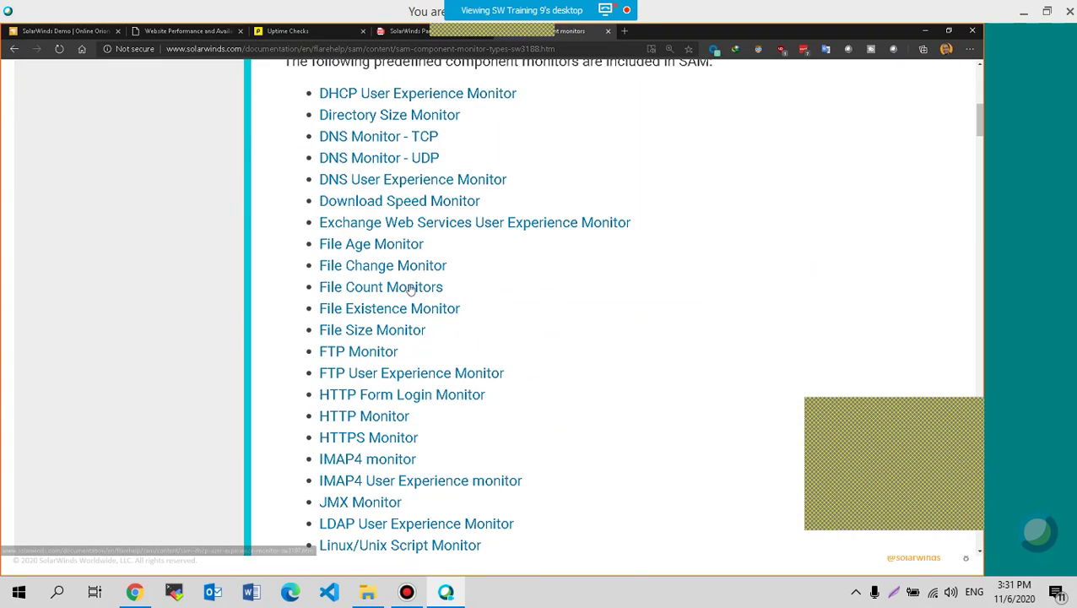
pyautogui.scroll(-4, 410, 287)
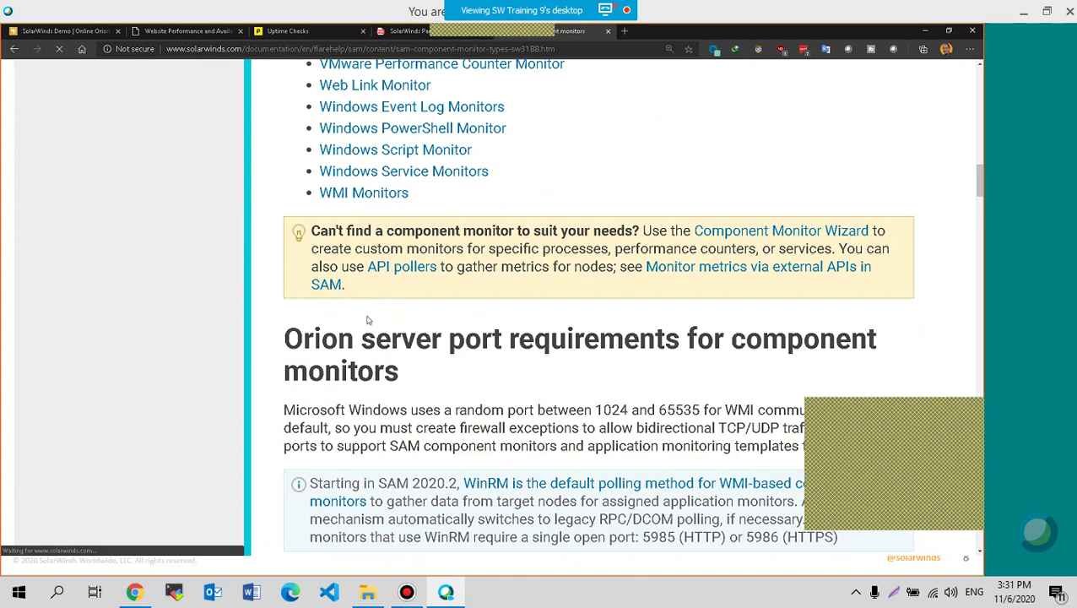
pyautogui.hotkey('alt', 'Left')
pyautogui.hotkey('ctrl', '-')
pyautogui.hotkey('ctrl', '-')
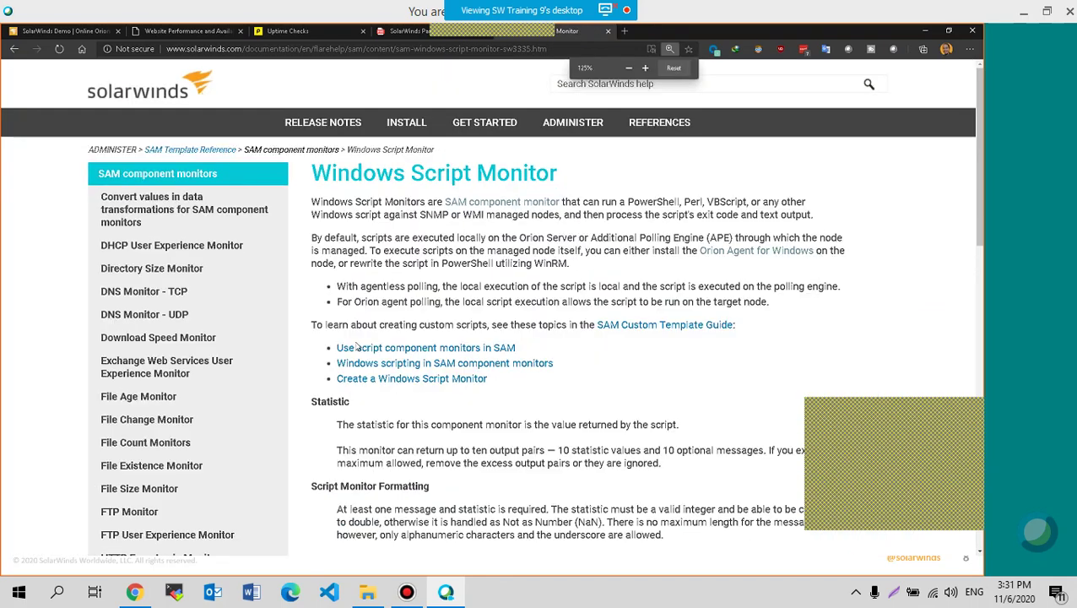
pyautogui.scroll(-8, 355, 349)
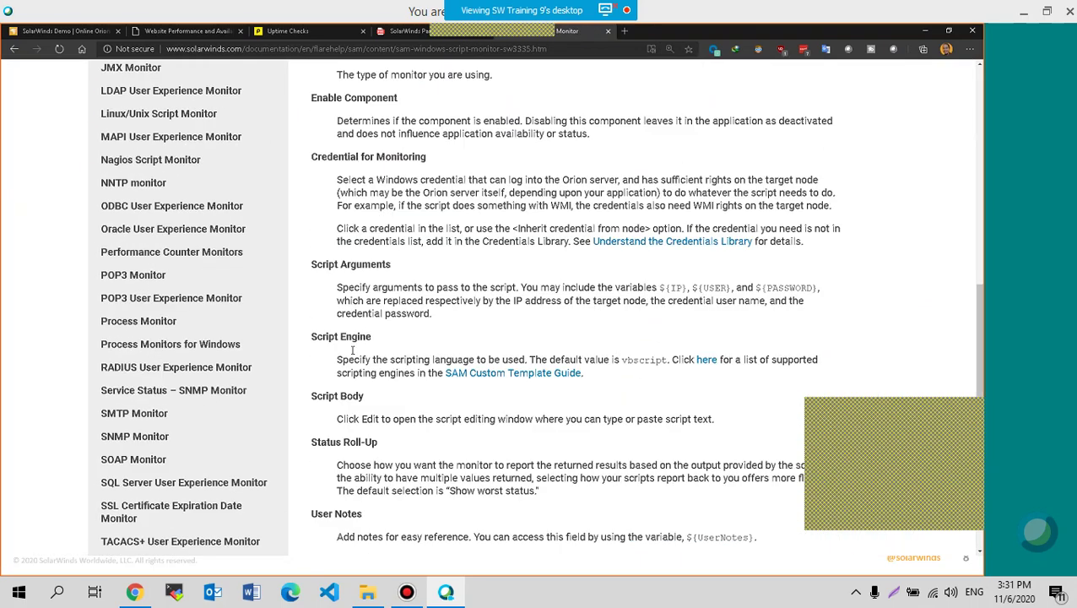
pyautogui.scroll(-1, 353, 352)
pyautogui.scroll(3, 353, 352)
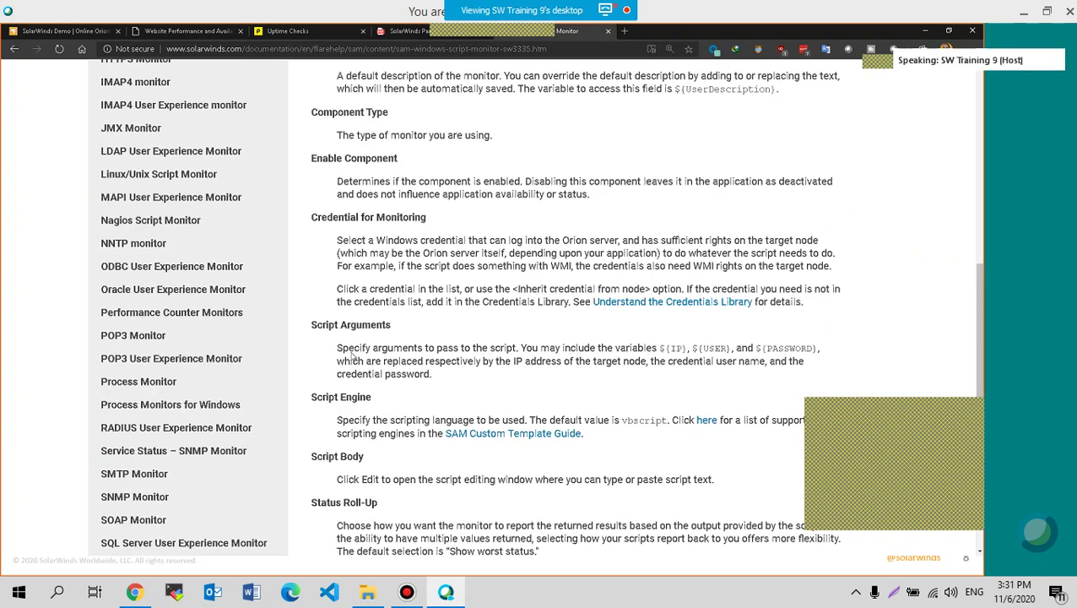
pyautogui.scroll(2, 353, 352)
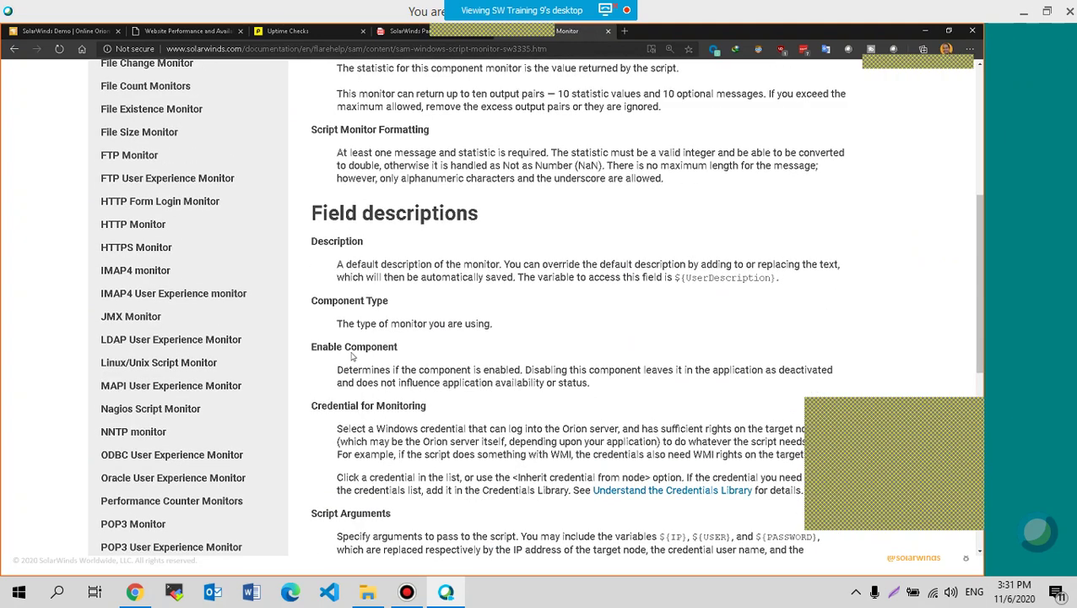
pyautogui.scroll(3, 353, 356)
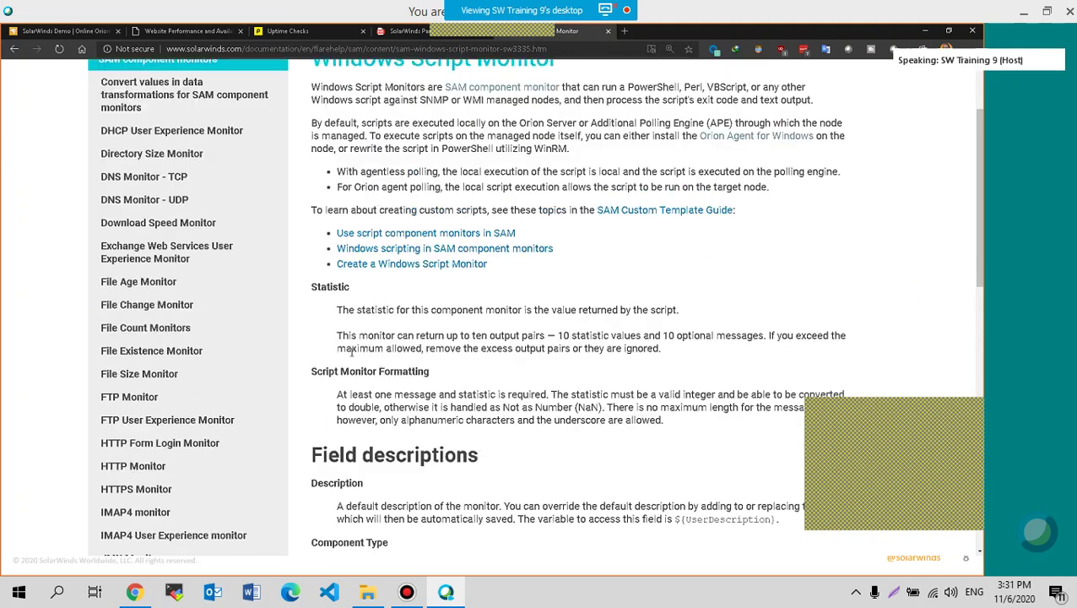
# Read the Create a Windows Script Monitor steps and example script, then move to the Pingdom tab
pyautogui.click(425, 282)
pyautogui.scroll(-2, 425, 281)
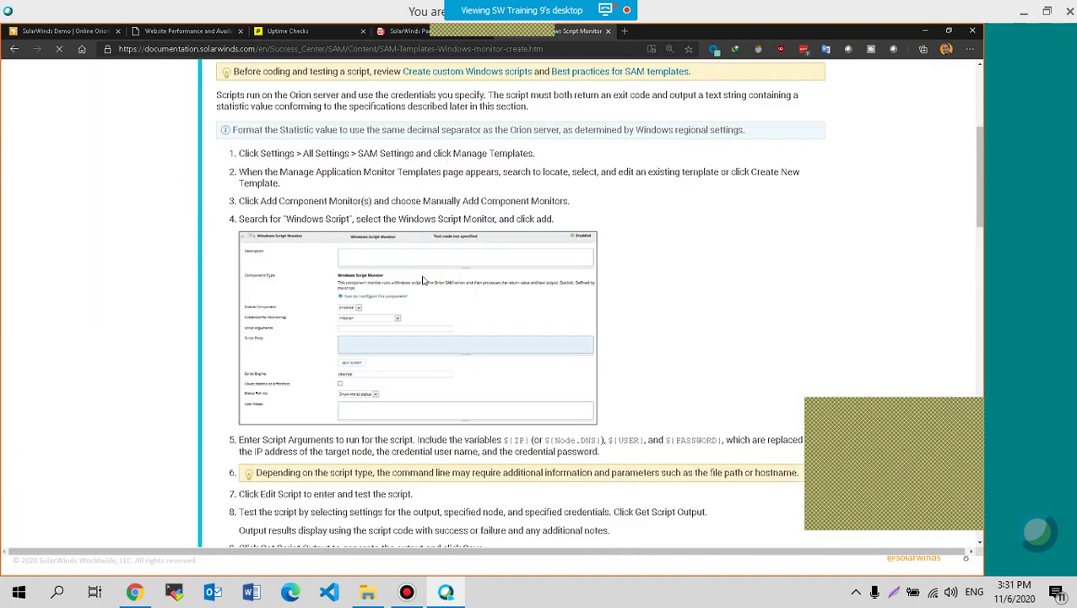
pyautogui.scroll(-1, 423, 281)
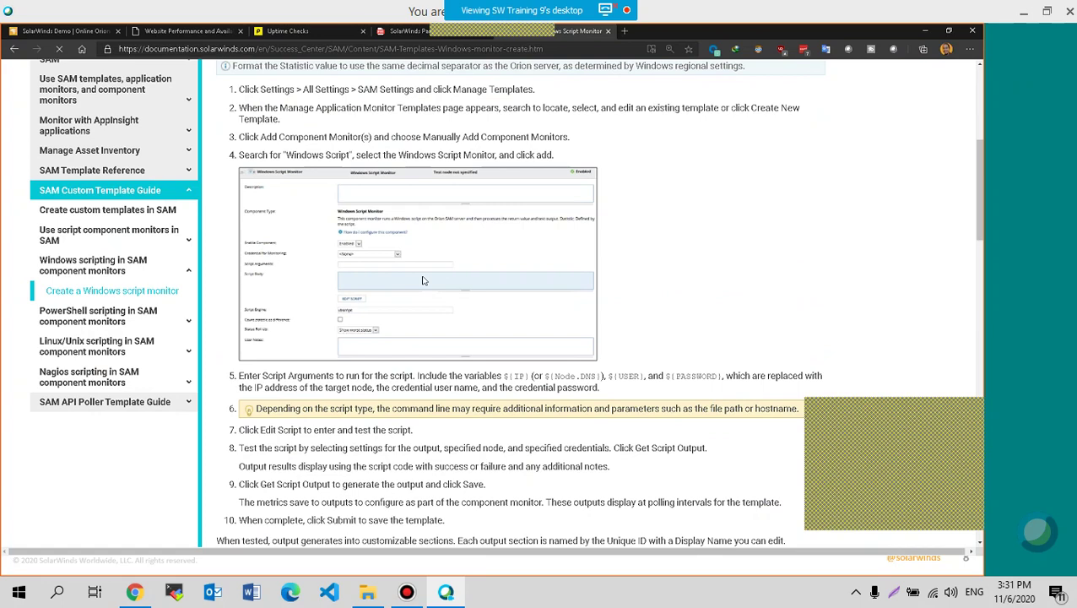
pyautogui.scroll(-2, 424, 281)
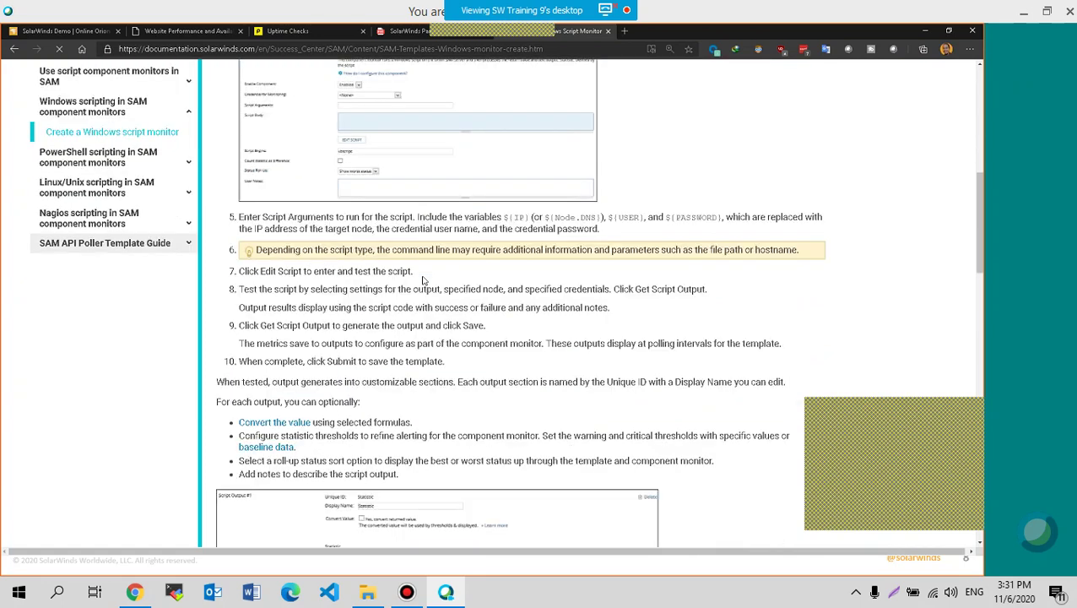
pyautogui.scroll(-15, 424, 280)
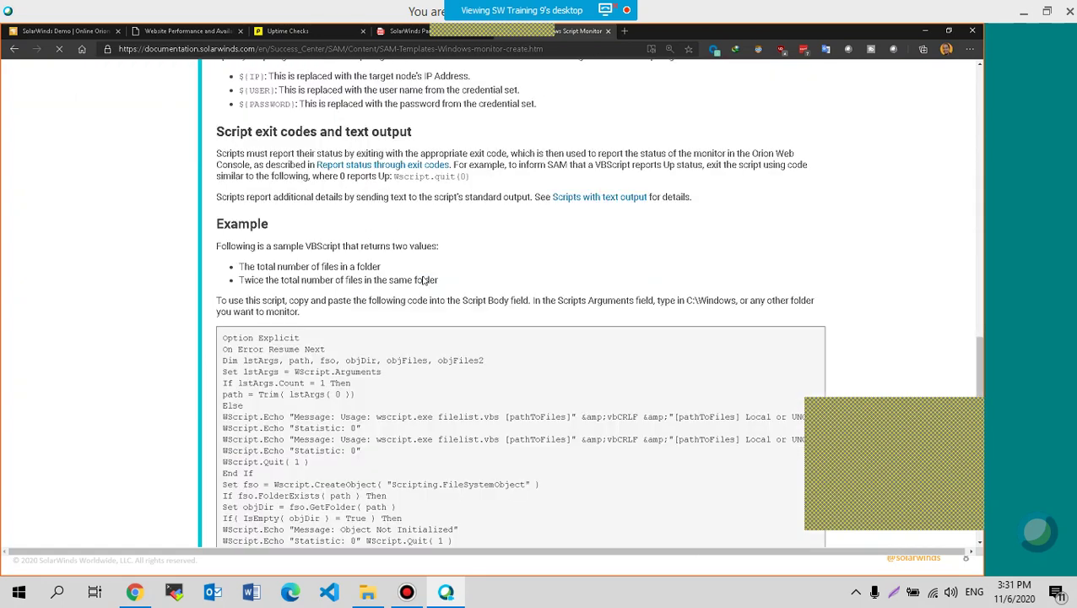
pyautogui.scroll(10, 424, 281)
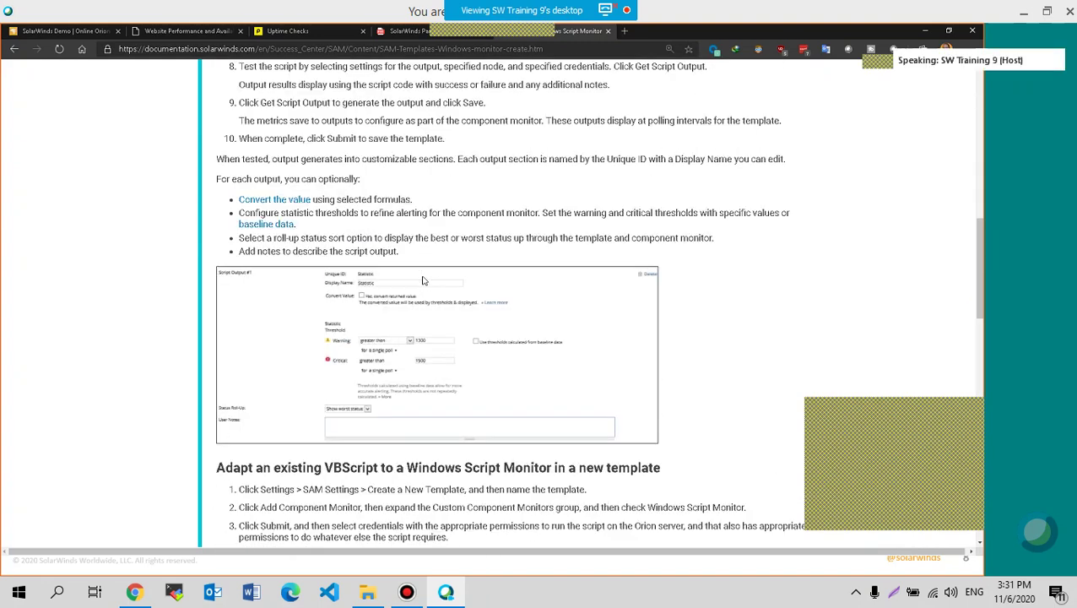
pyautogui.scroll(2, 424, 281)
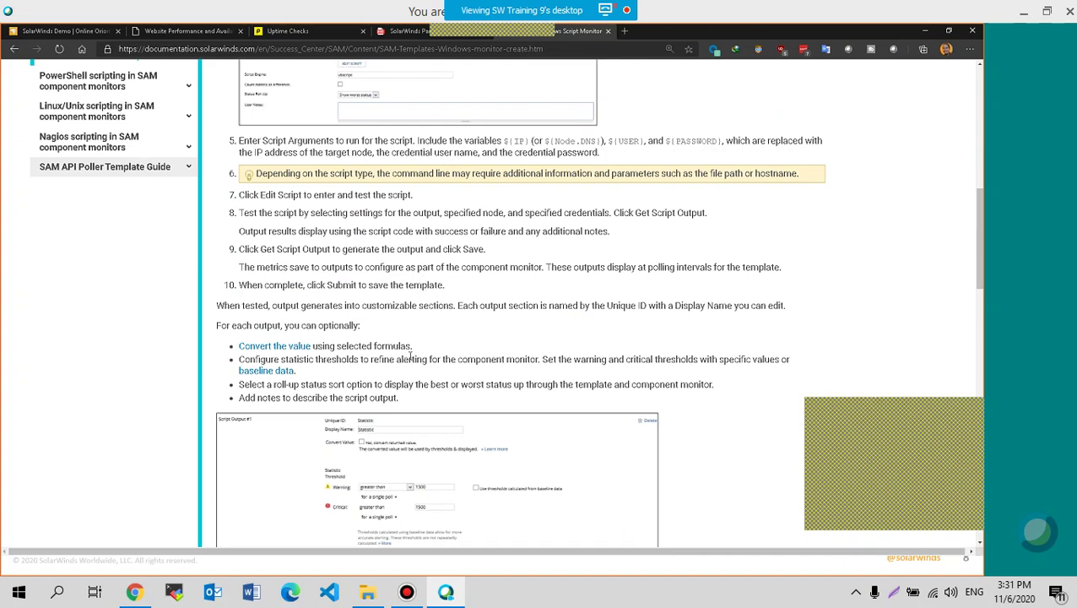
pyautogui.scroll(3, 410, 356)
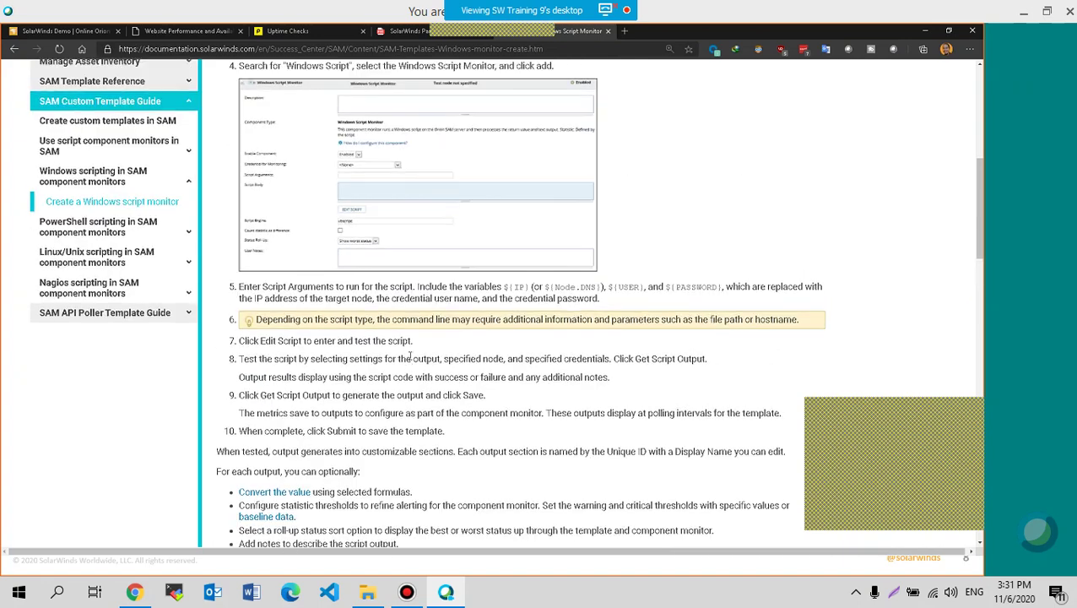
pyautogui.scroll(8, 411, 356)
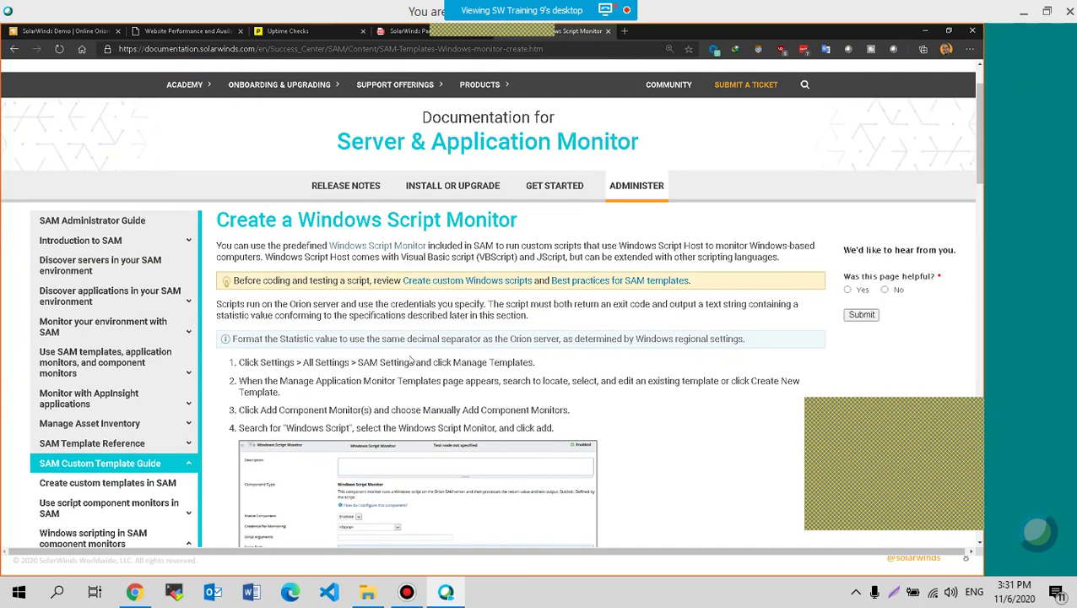
pyautogui.scroll(-3, 411, 361)
pyautogui.scroll(-1, 411, 360)
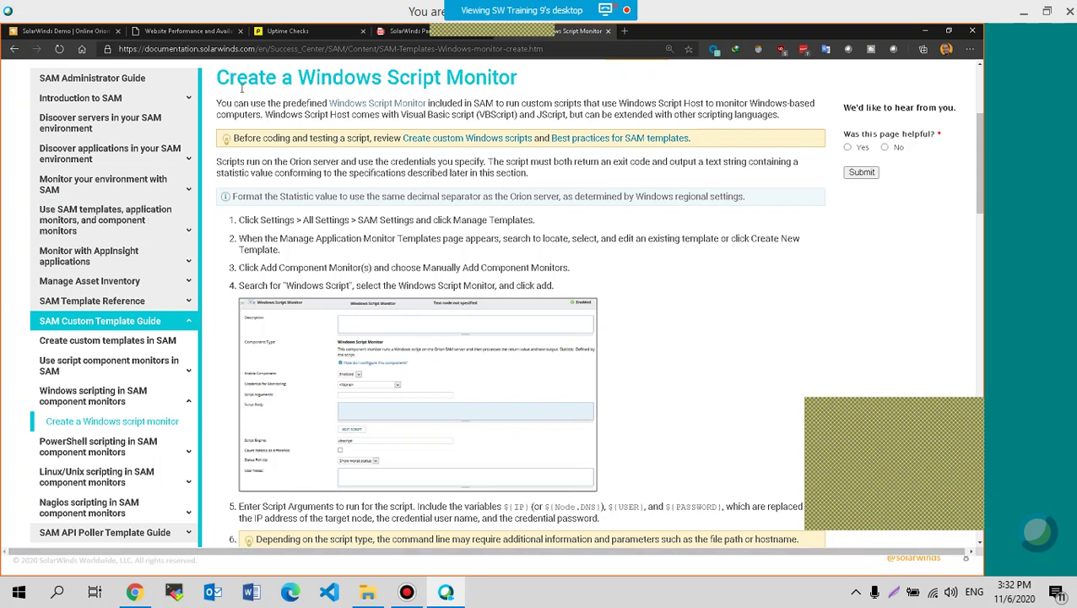
pyautogui.click(193, 31)
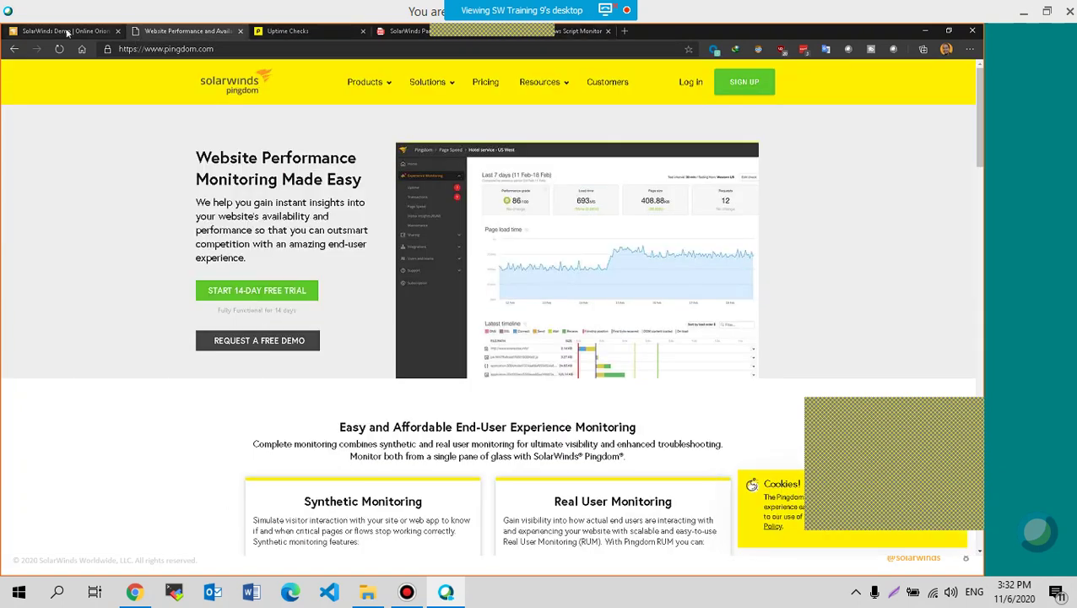
# Check the demo site, Pingdom and bootcamp PDF tabs, ending on the Windows Script Monitor guide
pyautogui.click(68, 32)
pyautogui.click(318, 31)
pyautogui.click(410, 31)
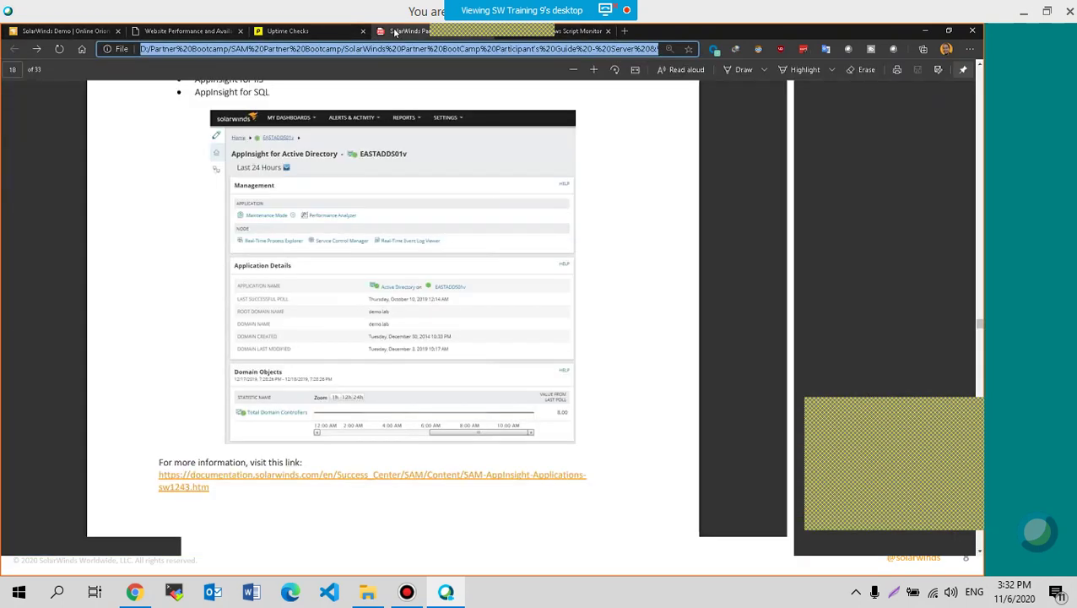
pyautogui.click(586, 34)
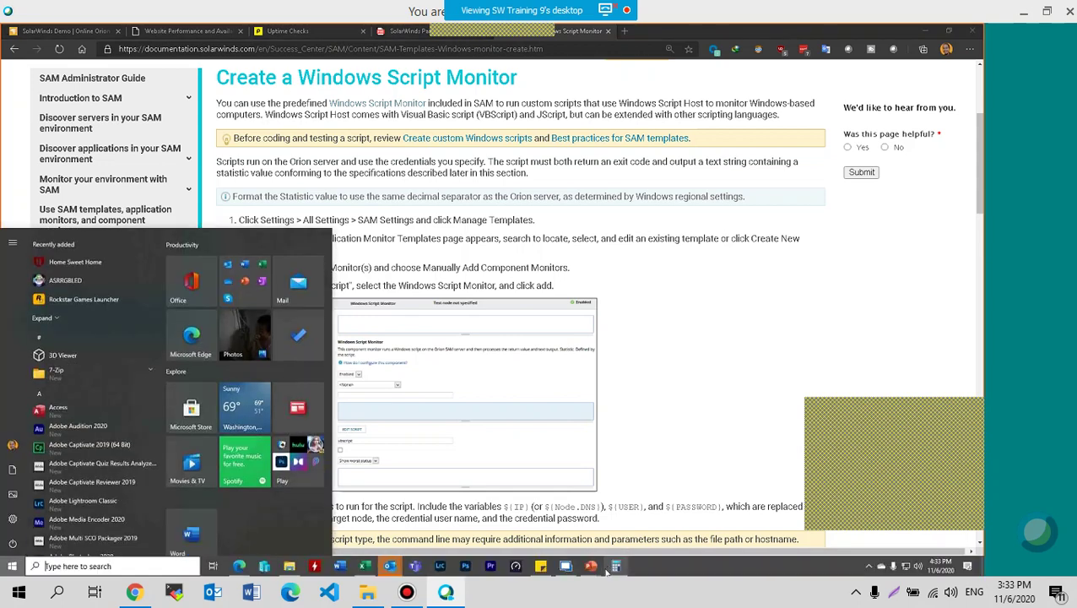
# Load the Orion console at 10.199.42.45 and list all 259 application monitor templates
pyautogui.click(355, 51)
pyautogui.write('10.')
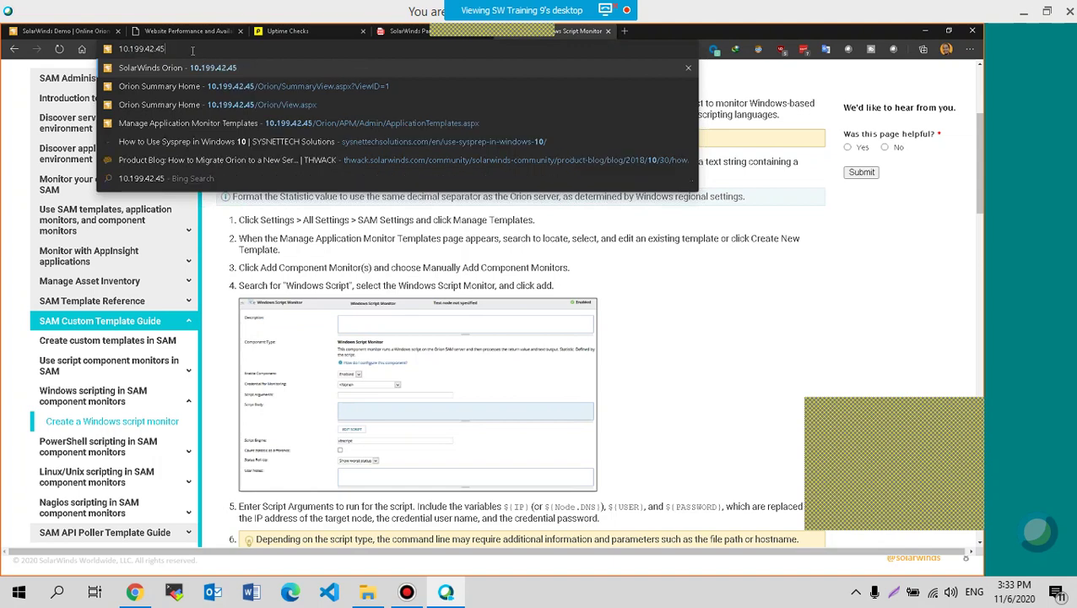
pyautogui.write('199.42.45')
pyautogui.press('Return')
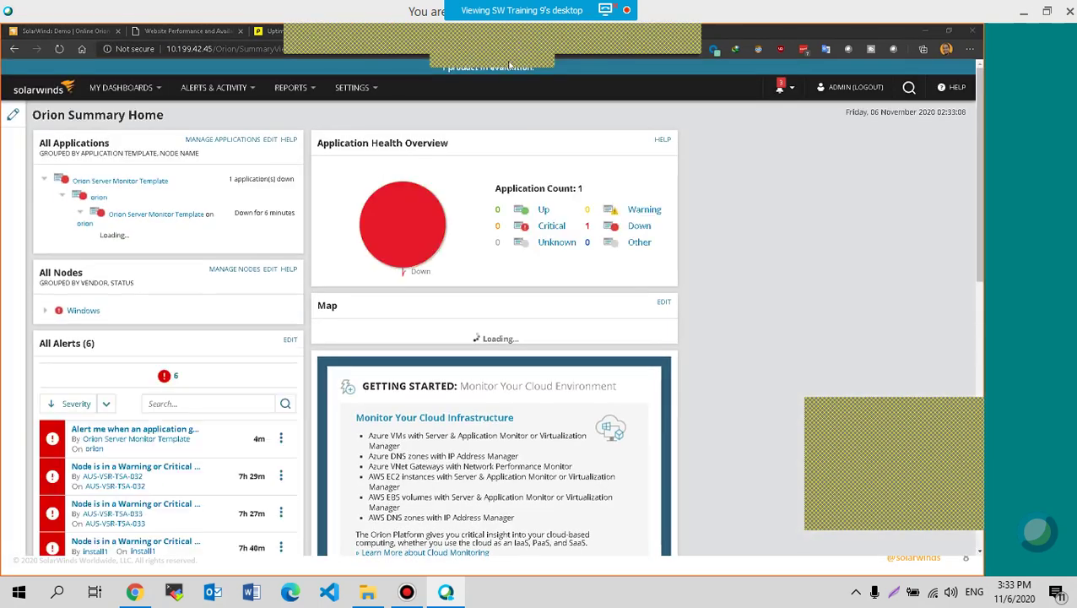
pyautogui.click(223, 139)
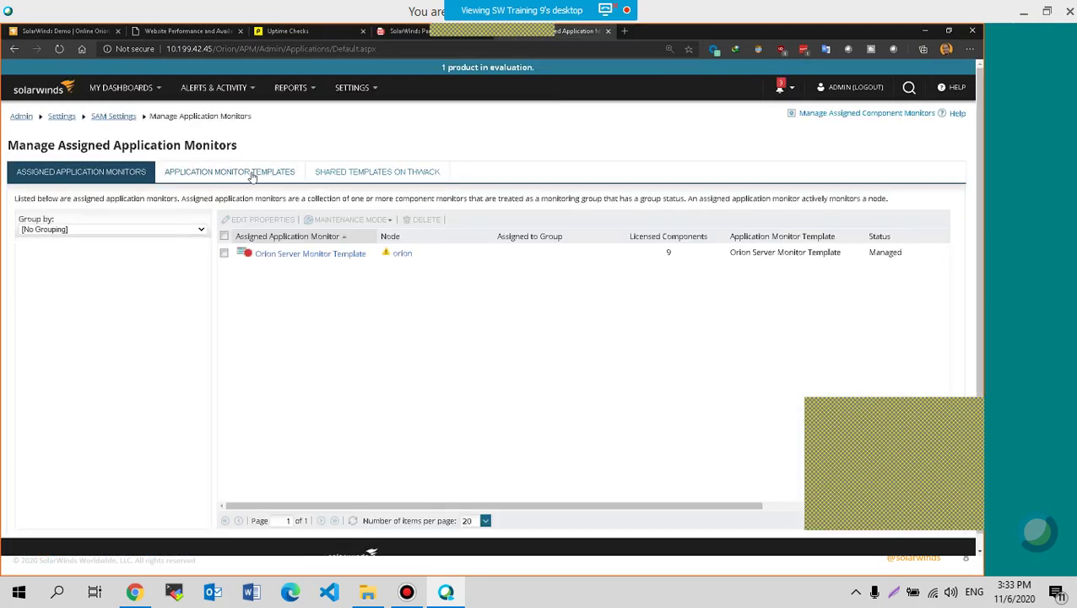
pyautogui.click(249, 174)
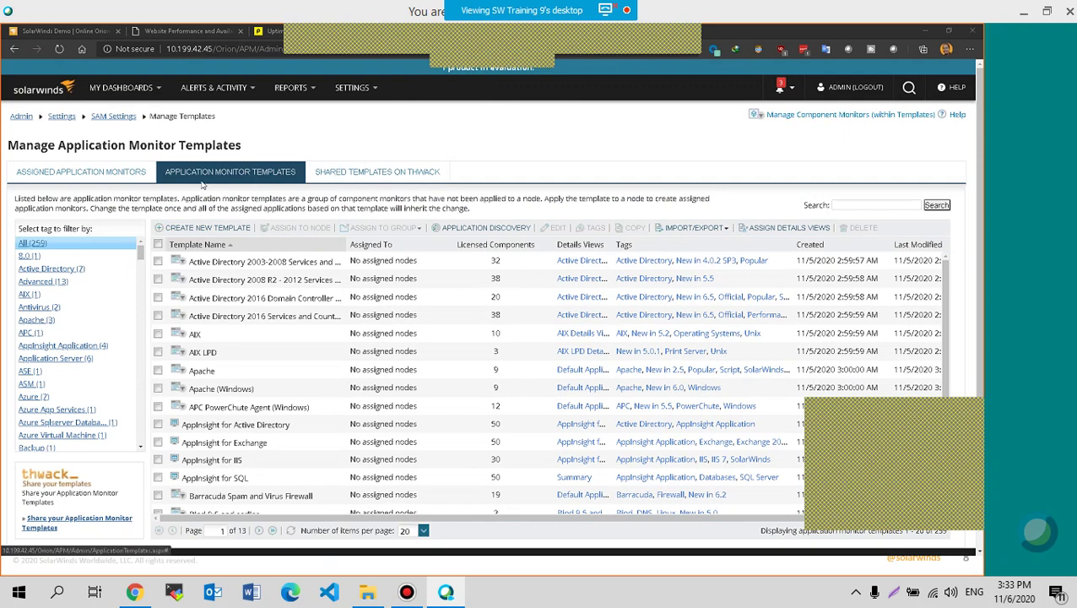
pyautogui.moveTo(120, 87)
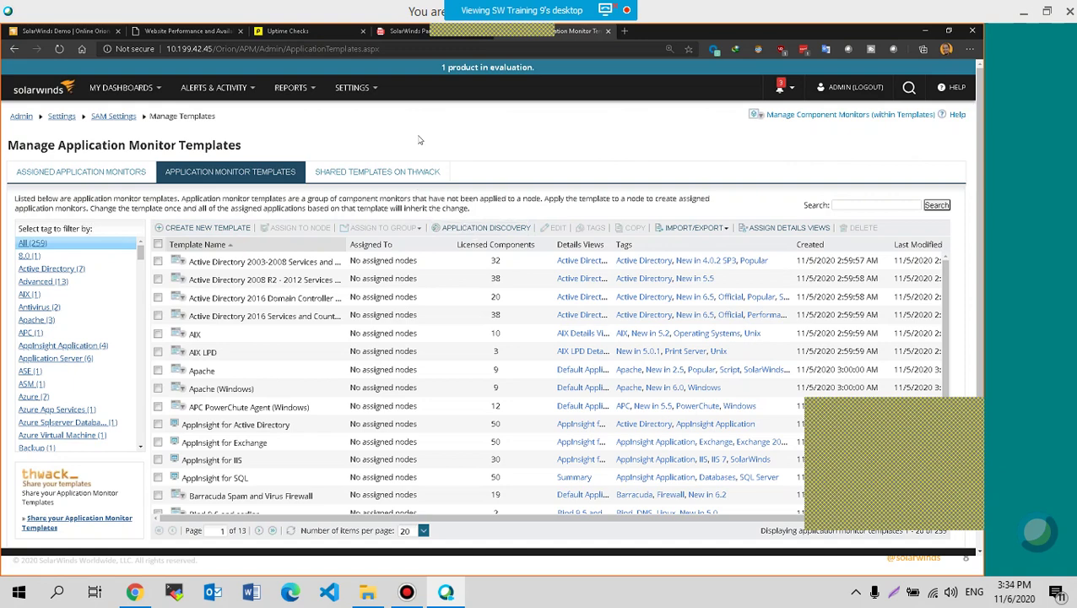
# Create a new application monitor template named 'Certificate Expiration'
pyautogui.click(232, 236)
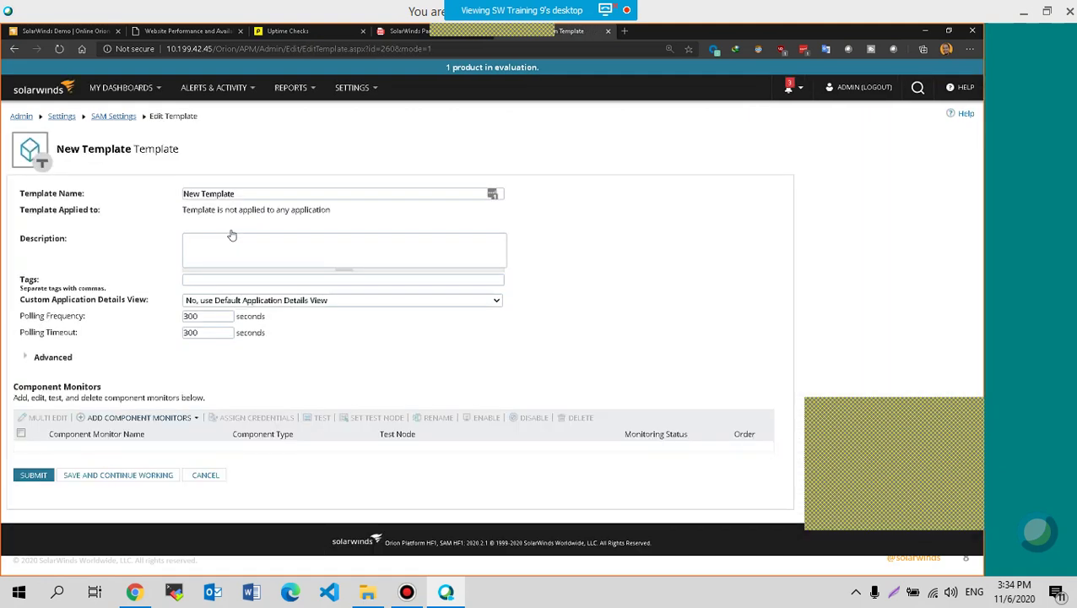
pyautogui.moveTo(258, 192); pyautogui.dragTo(164, 209)
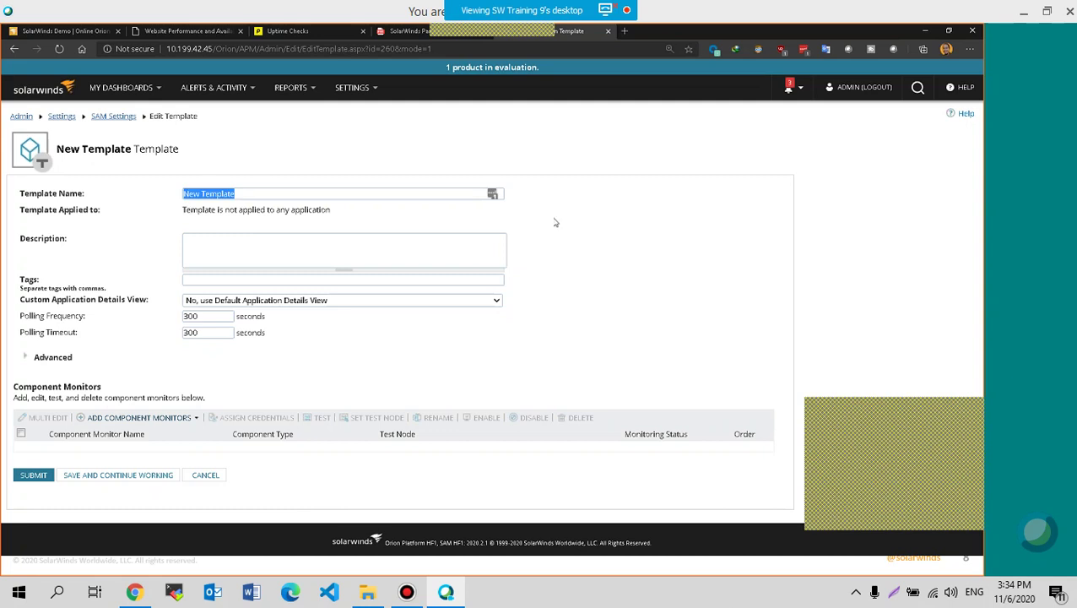
pyautogui.write('Certification')
pyautogui.press('BackSpace')
pyautogui.press('BackSpace')
pyautogui.press('BackSpace')
pyautogui.press('BackSpace')
pyautogui.write('e Expirtio')
pyautogui.press('BackSpace')
pyautogui.press('BackSpace')
pyautogui.write('ation')
pyautogui.press('Tab')
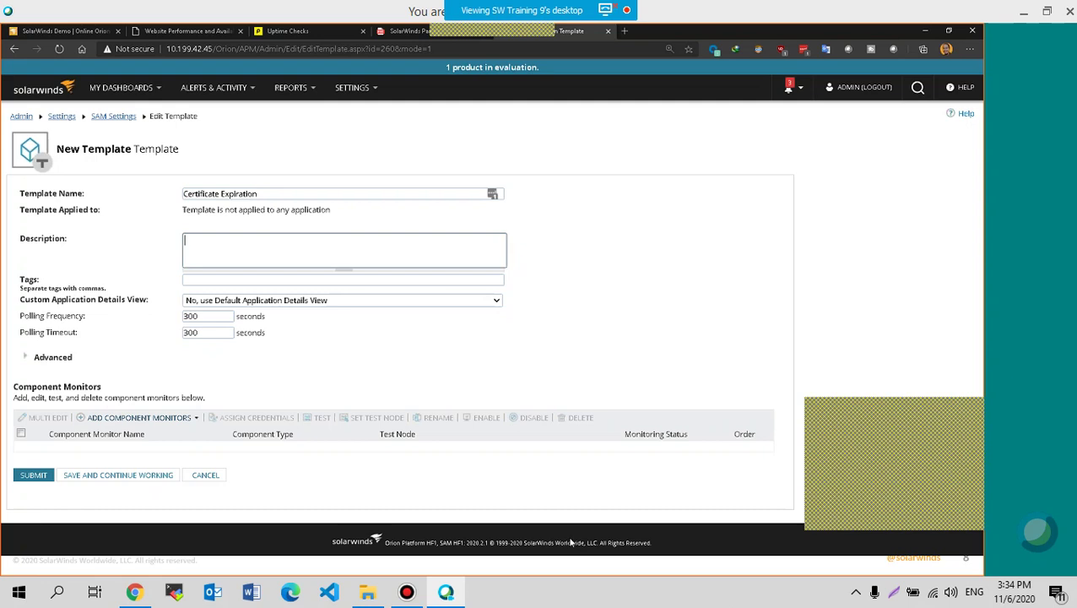
# Copy the certificate description from Sticky Notes into the template's Description field
pyautogui.press('super')
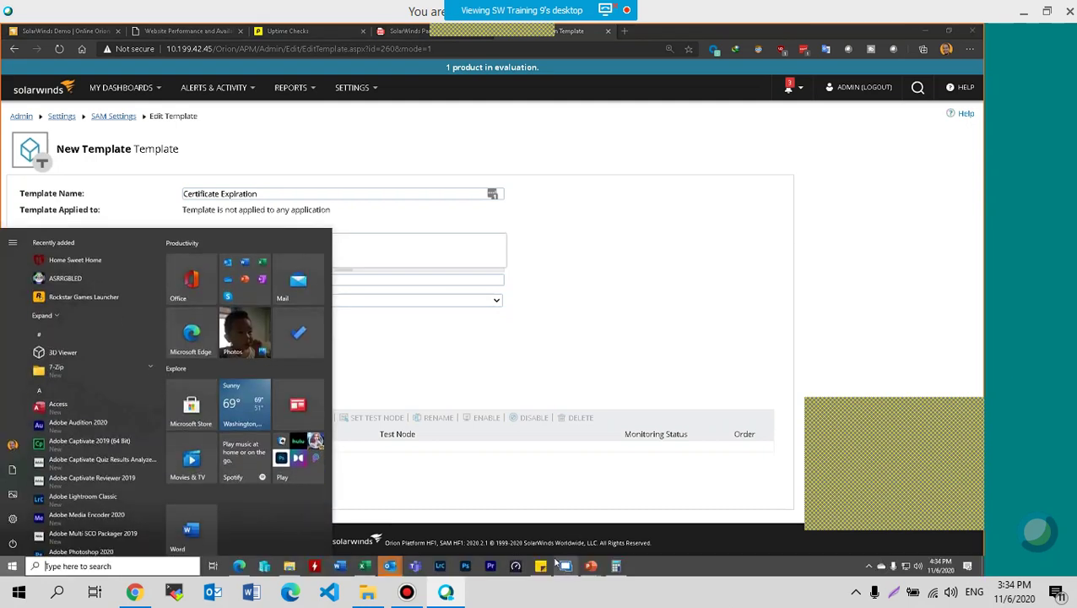
pyautogui.click(553, 564)
pyautogui.scroll(-6, 489, 330)
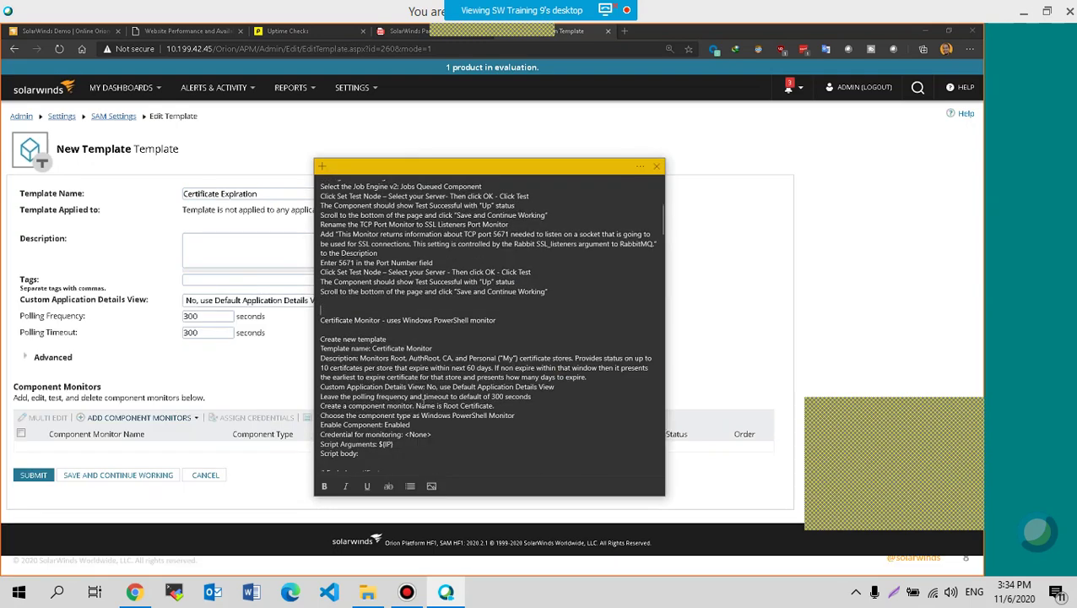
pyautogui.moveTo(361, 272); pyautogui.dragTo(606, 288)
pyautogui.hotkey('ctrl', 'c')
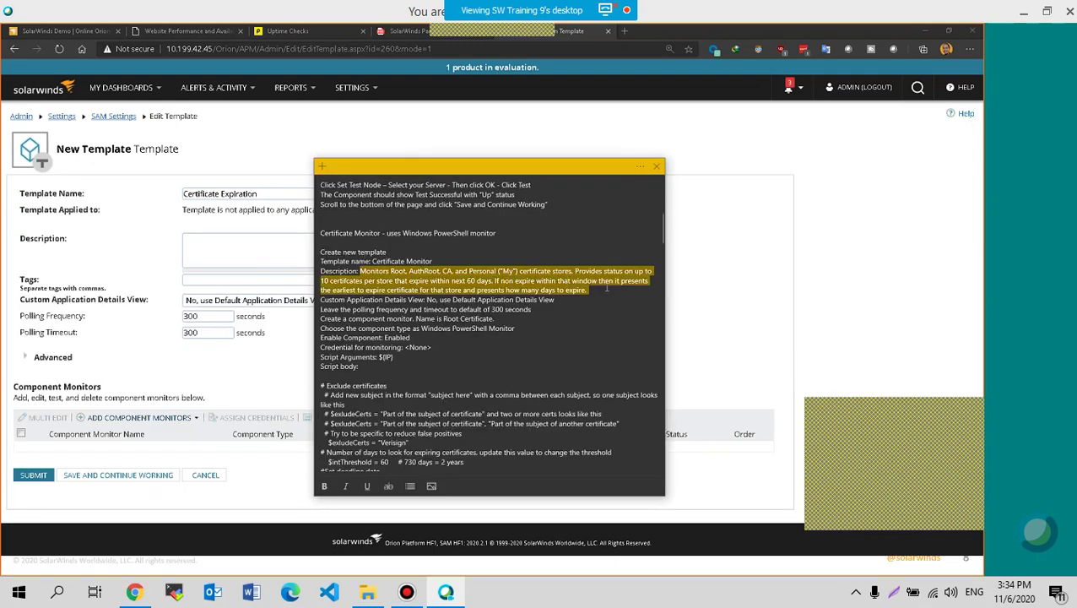
pyautogui.click(307, 266)
pyautogui.hotkey('ctrl', 'v')
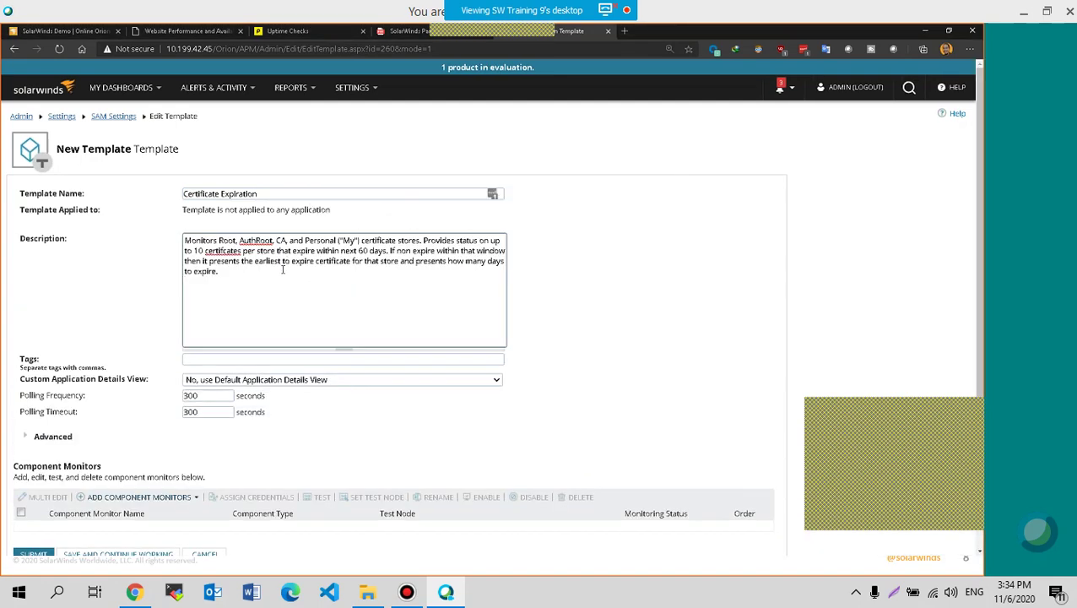
# Correct the misspelled word in the description to 'certificates' using the spelling suggestions
pyautogui.moveTo(277, 242); pyautogui.dragTo(451, 244)
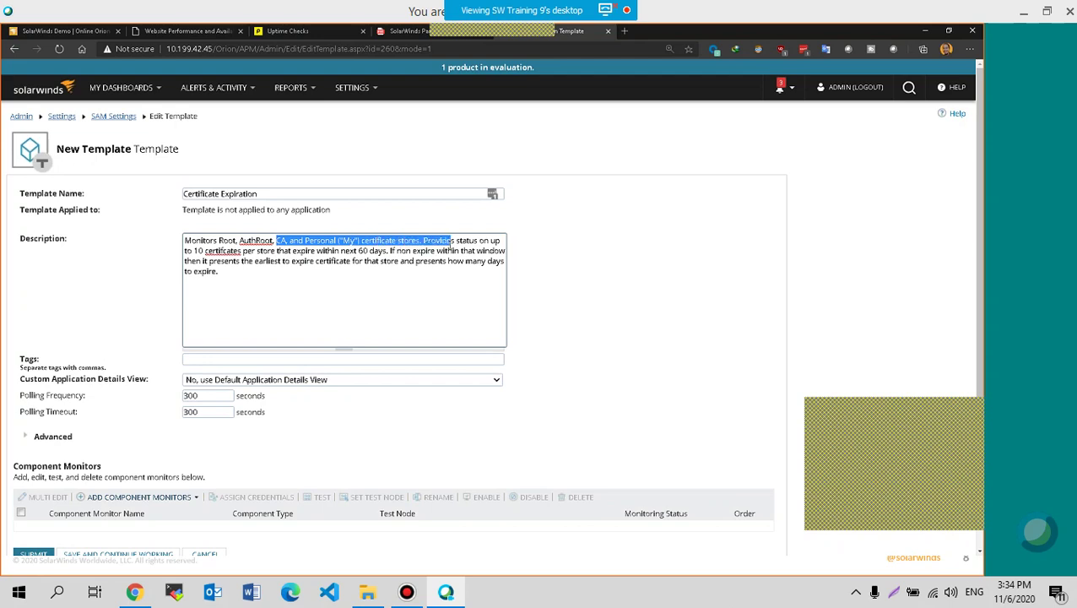
pyautogui.click(440, 273)
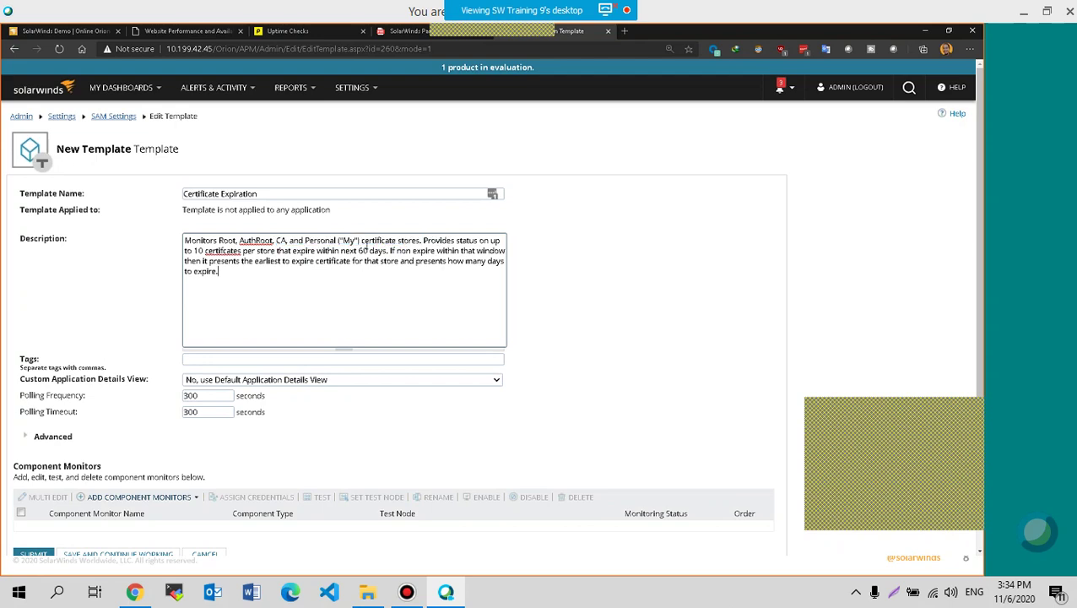
pyautogui.rightClick(225, 251)
pyautogui.click(246, 256)
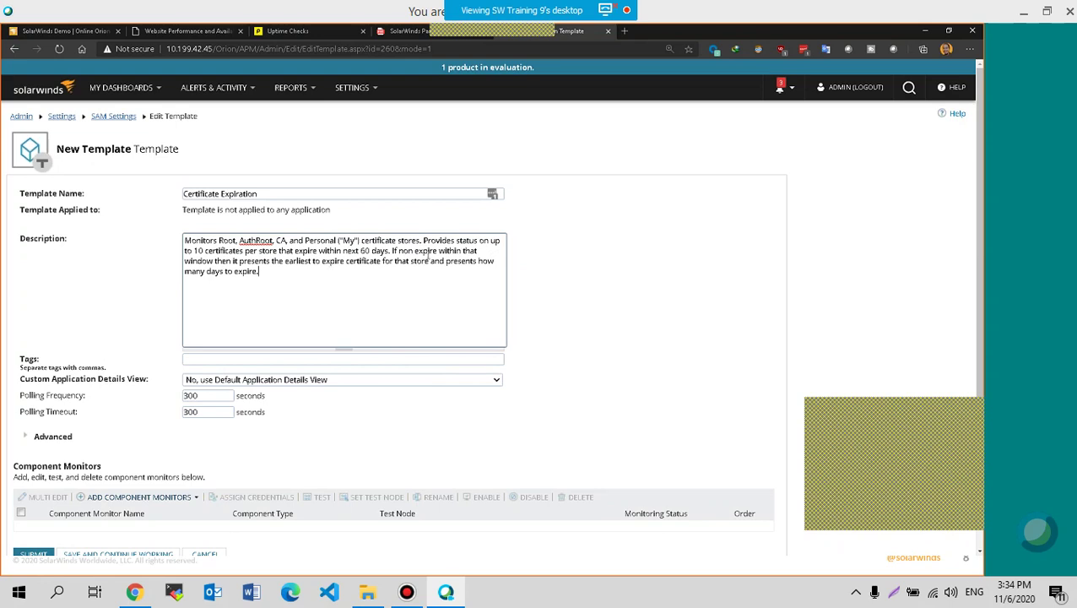
pyautogui.moveTo(437, 251); pyautogui.dragTo(398, 250)
pyautogui.click(395, 262)
pyautogui.moveTo(322, 279); pyautogui.dragTo(186, 239)
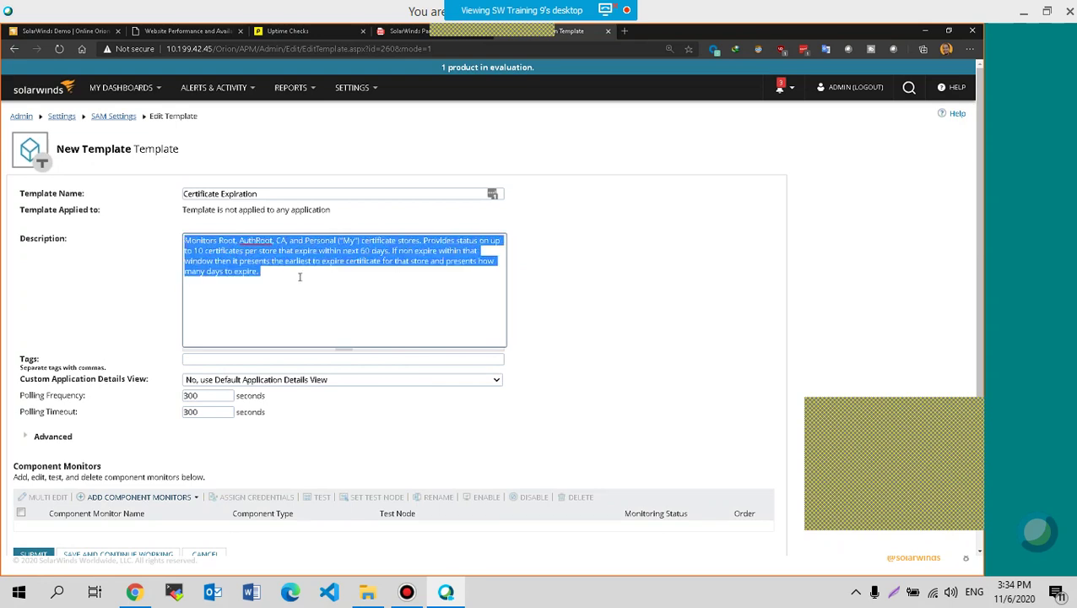
pyautogui.click(332, 277)
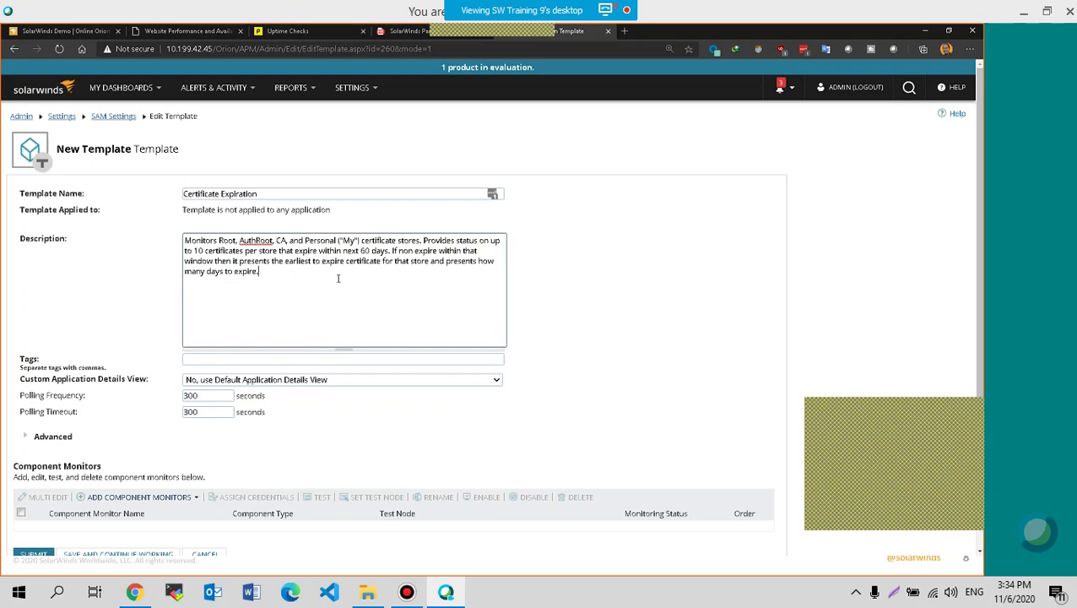
pyautogui.moveTo(305, 275); pyautogui.dragTo(161, 244)
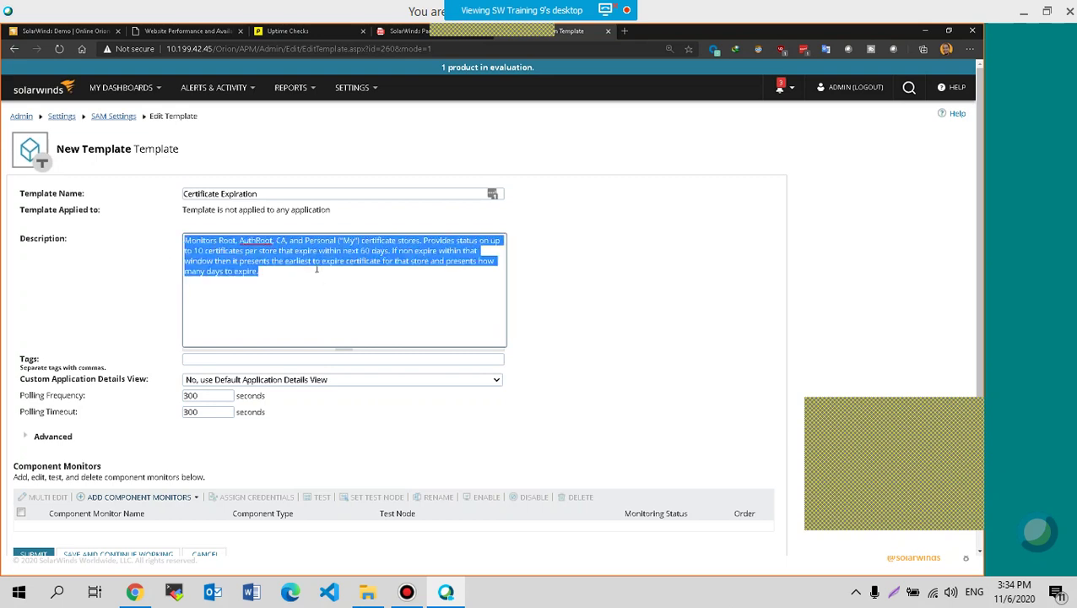
pyautogui.click(428, 314)
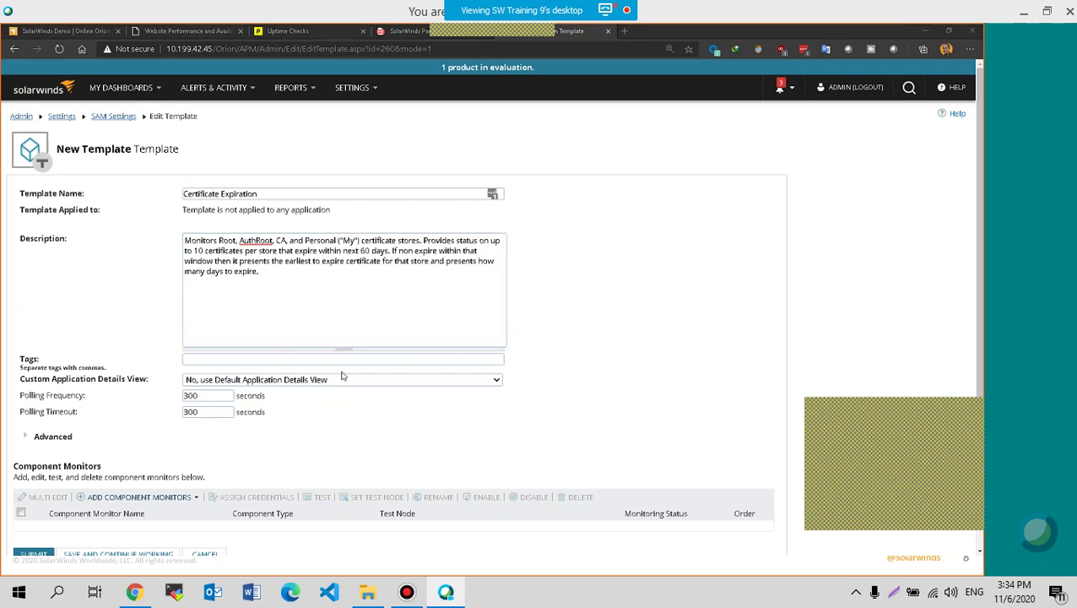
pyautogui.scroll(-1, 344, 368)
pyautogui.scroll(1, 344, 368)
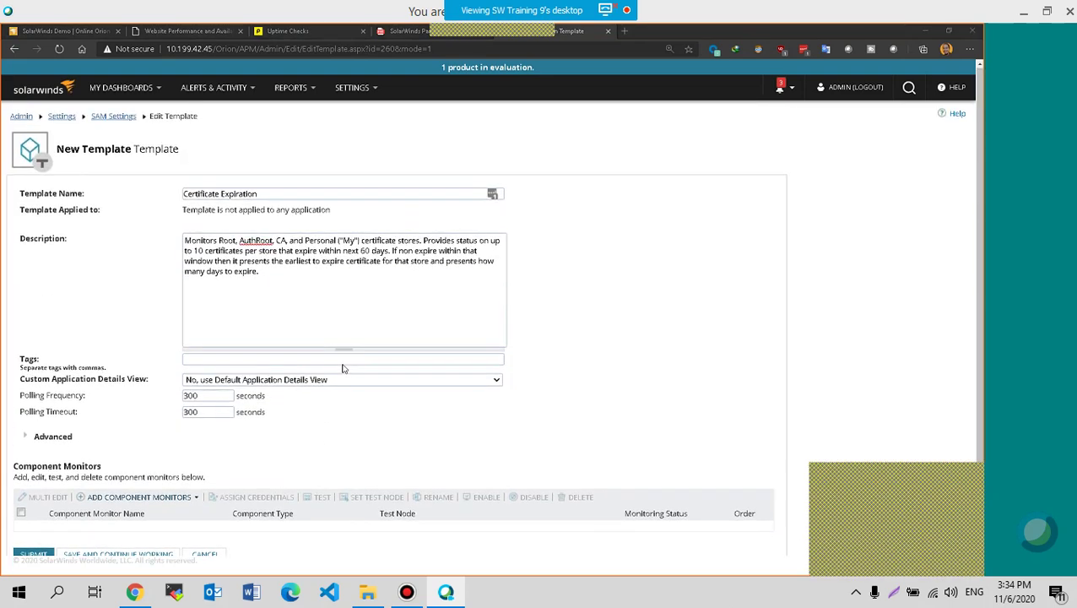
pyautogui.scroll(-2, 191, 354)
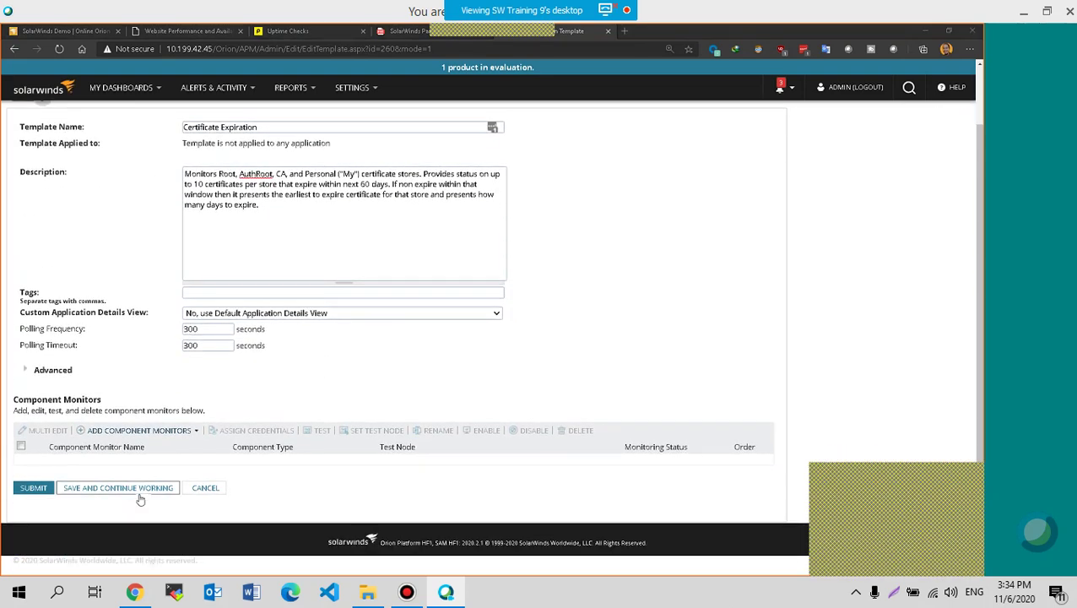
# Try Save and Continue Working, getting 'Add at least one component.', and review the 300-second polling values
pyautogui.click(140, 490)
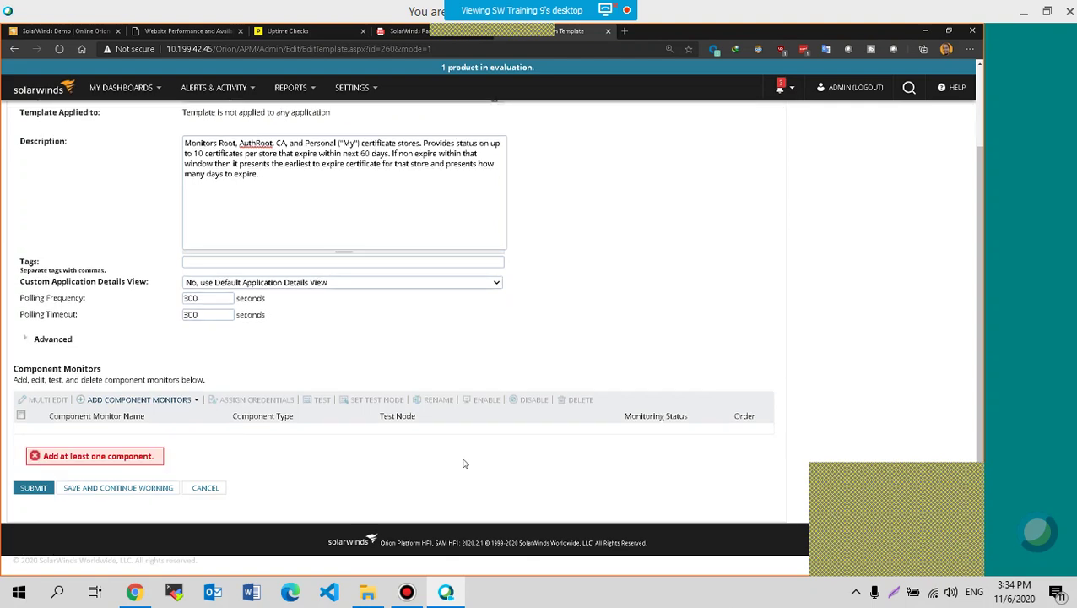
pyautogui.click(129, 489)
pyautogui.tripleClick(85, 455)
pyautogui.click(249, 463)
pyautogui.moveTo(150, 304)
pyautogui.mouseDown()
pyautogui.moveTo(198, 298)
pyautogui.moveTo(149, 314)
pyautogui.mouseUp()
pyautogui.doubleClick(191, 298)
pyautogui.click(211, 312)
pyautogui.moveTo(208, 298); pyautogui.dragTo(179, 298)
pyautogui.moveTo(206, 314); pyautogui.dragTo(129, 313)
pyautogui.click(267, 339)
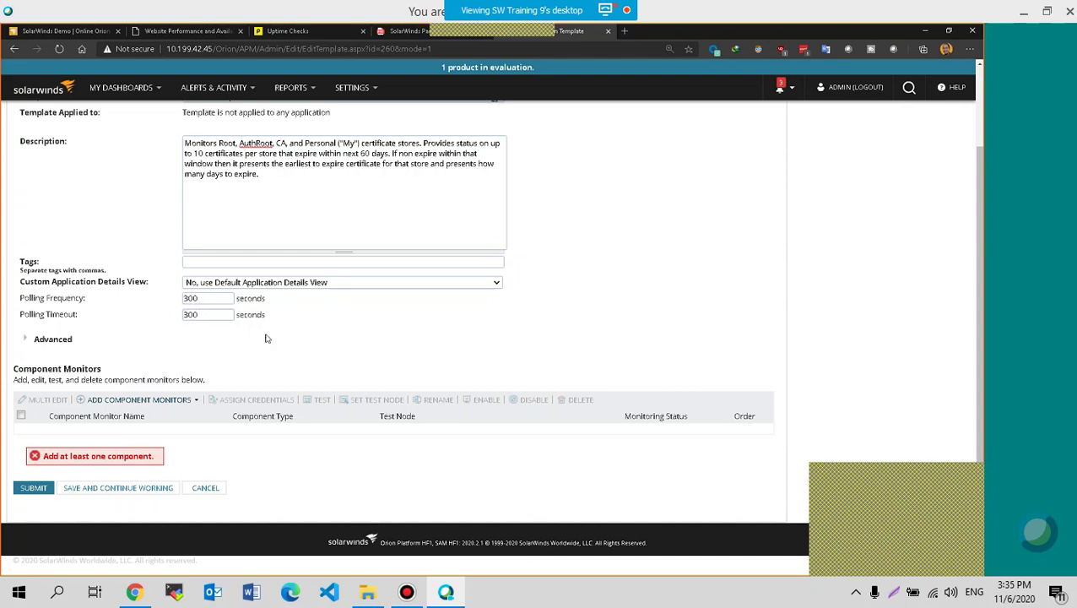
# Expand the Advanced settings and leave the polling Platform on x86 after trying x64
pyautogui.click(35, 343)
pyautogui.scroll(-1, 106, 381)
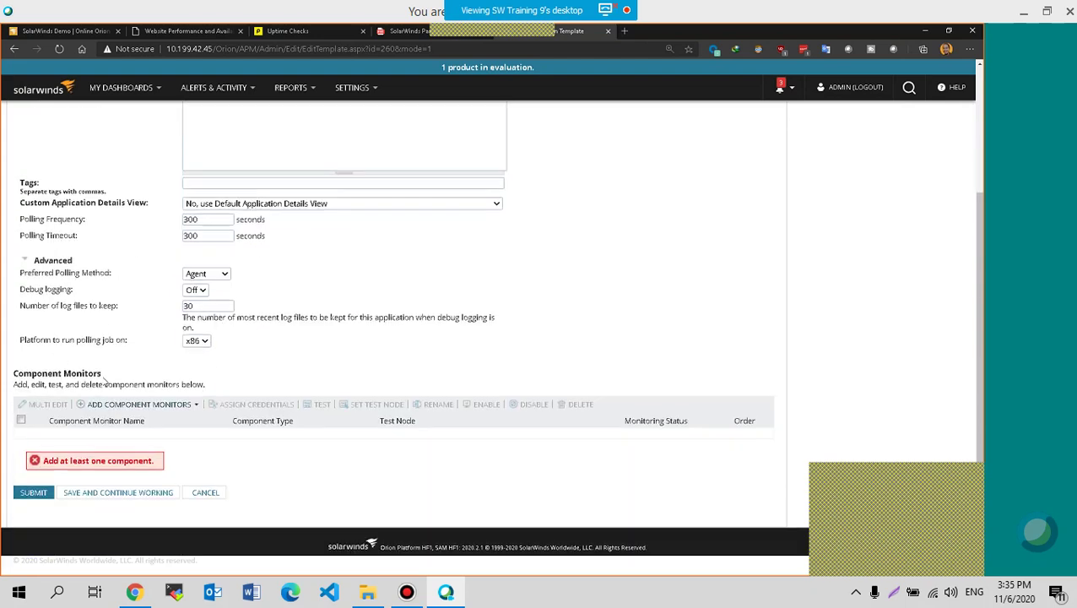
pyautogui.click(196, 336)
pyautogui.click(288, 371)
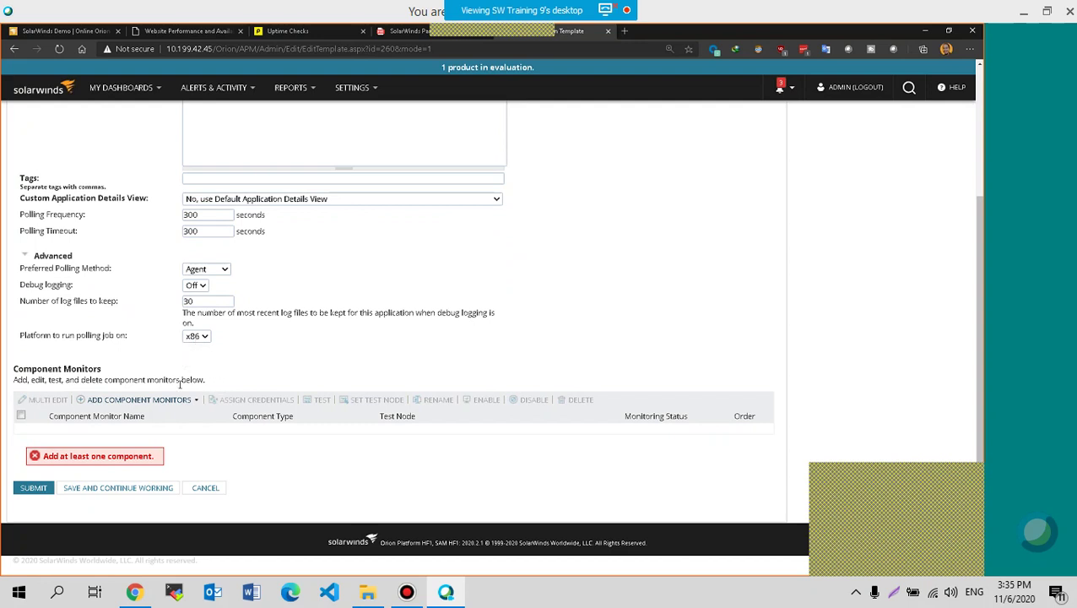
pyautogui.click(200, 338)
pyautogui.click(203, 348)
pyautogui.click(193, 337)
pyautogui.click(193, 361)
pyautogui.scroll(3, 124, 366)
pyautogui.scroll(-3, 124, 367)
pyautogui.scroll(2, 124, 366)
pyautogui.scroll(2, 124, 366)
pyautogui.scroll(-5, 124, 366)
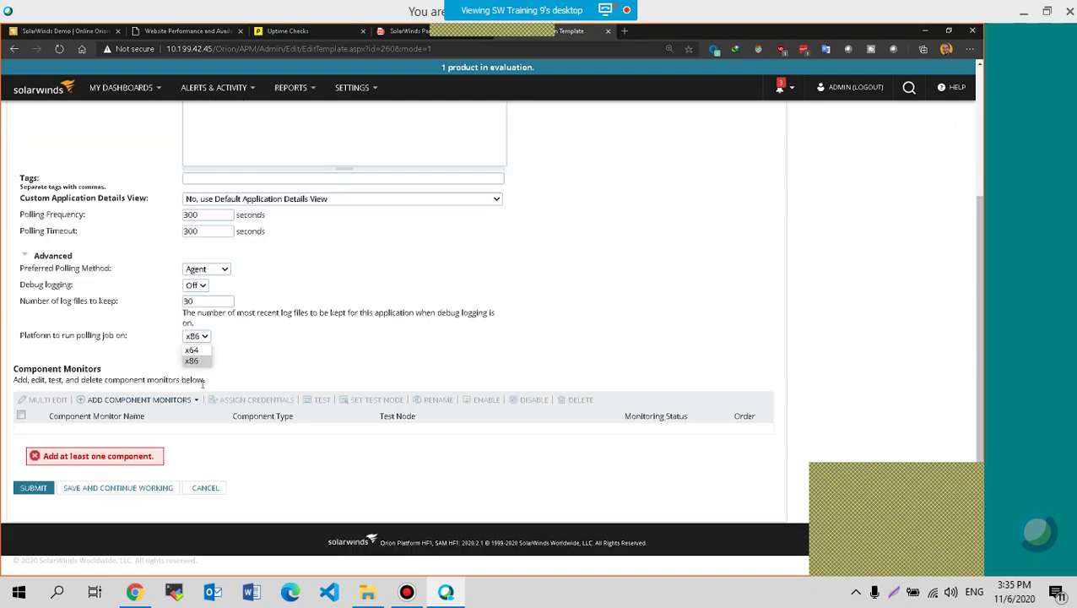
pyautogui.doubleClick(58, 369)
pyautogui.click(58, 369)
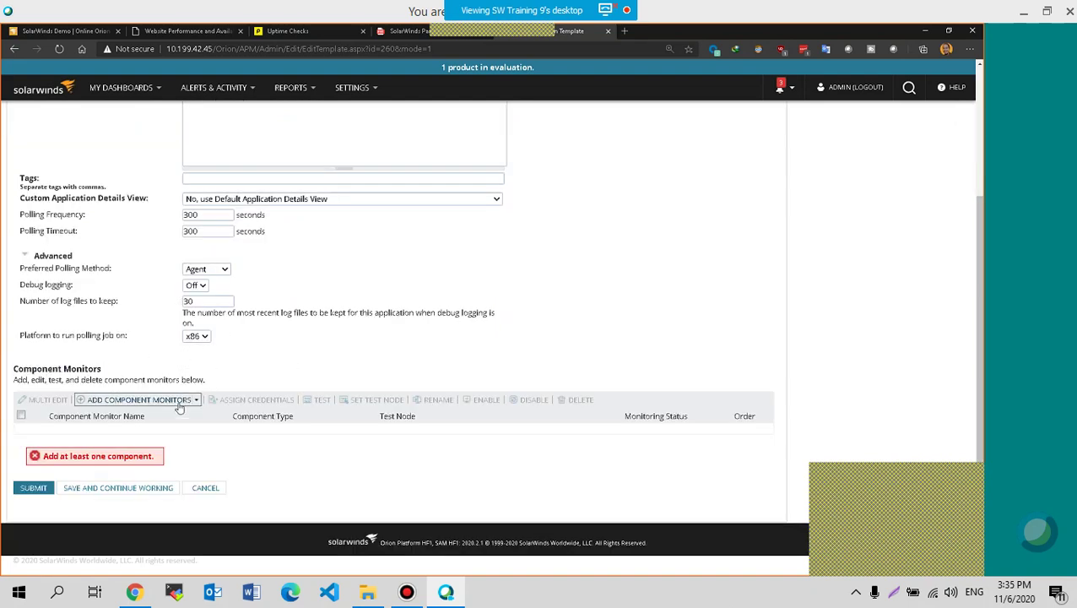
# Select only Windows PowerShell Monitor from the Custom Script Monitors category of the component picker
pyautogui.click(139, 400)
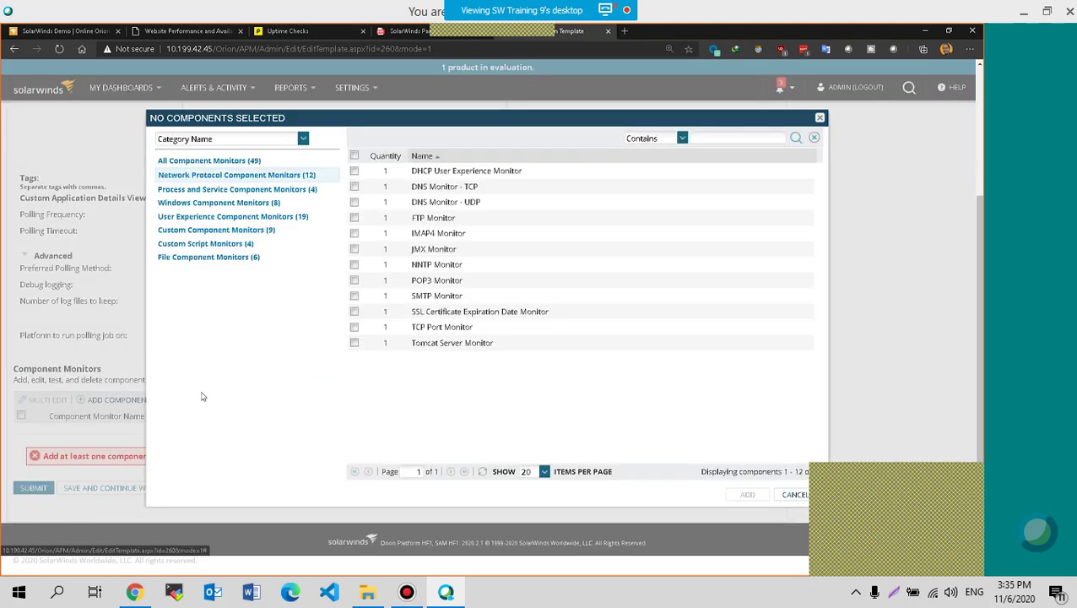
pyautogui.click(221, 250)
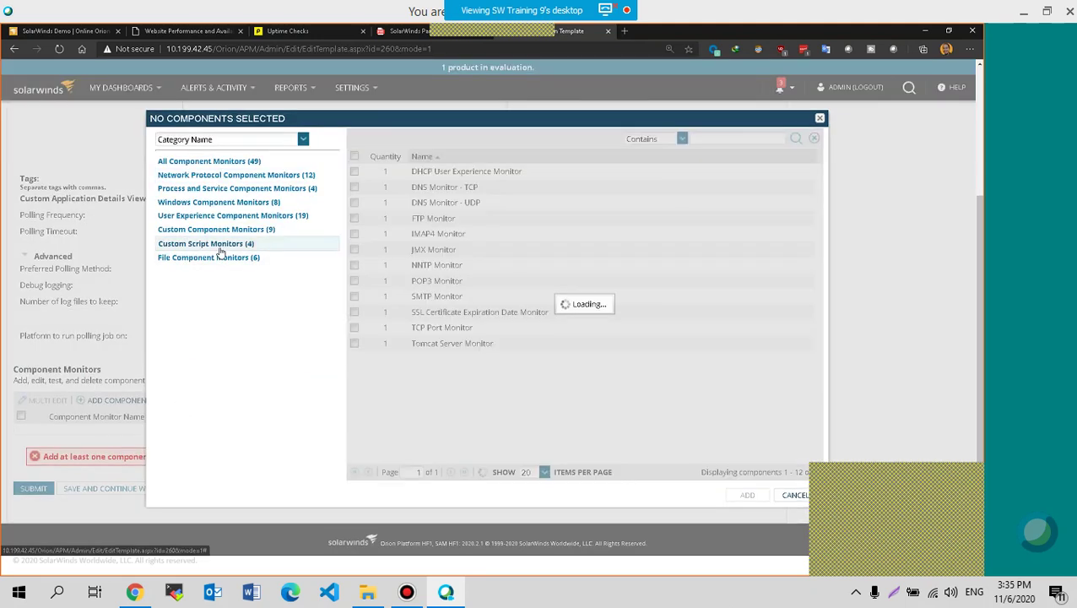
pyautogui.scroll(3, 124, 391)
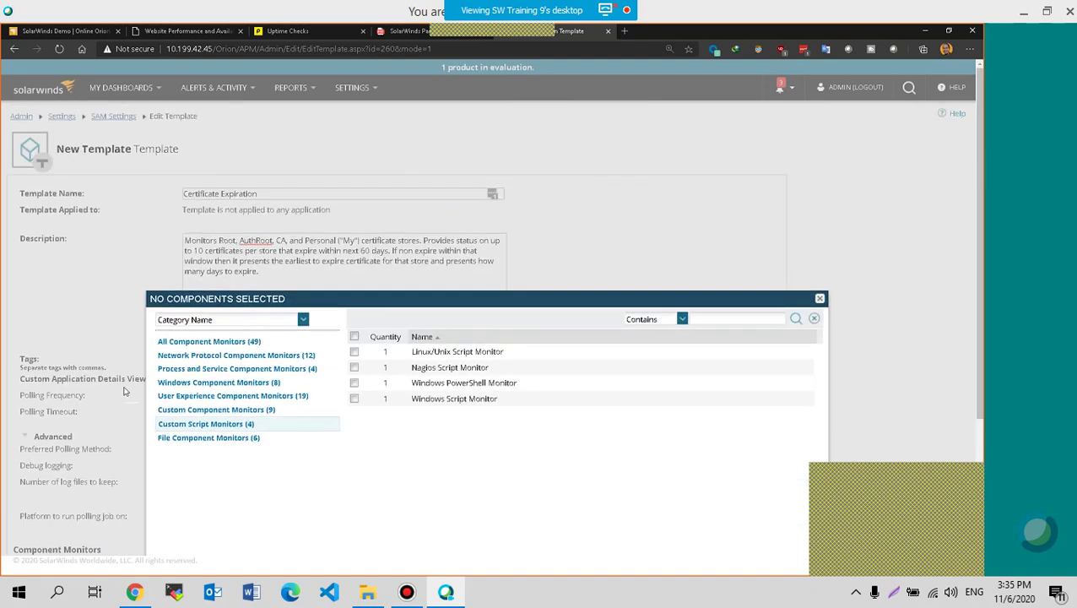
pyautogui.scroll(-3, 122, 392)
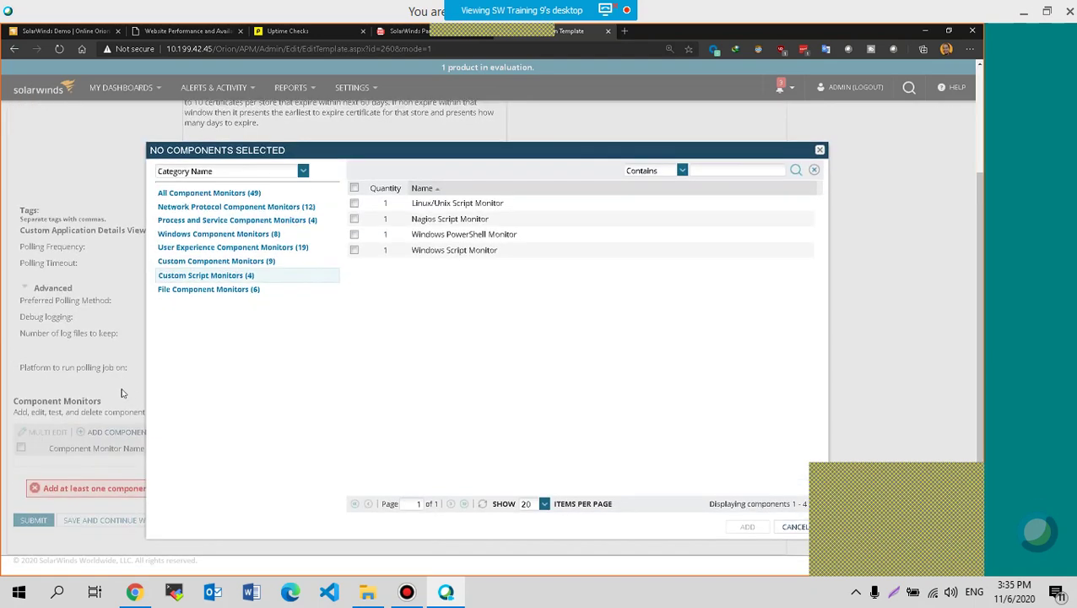
pyautogui.scroll(-1, 120, 392)
pyautogui.scroll(-1, 121, 393)
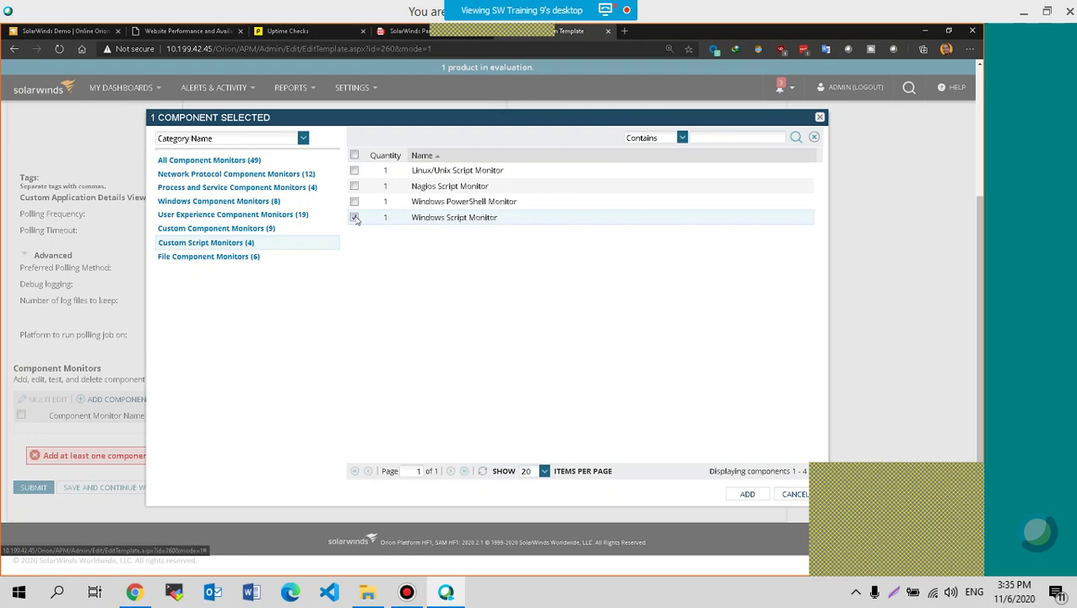
pyautogui.click(354, 218)
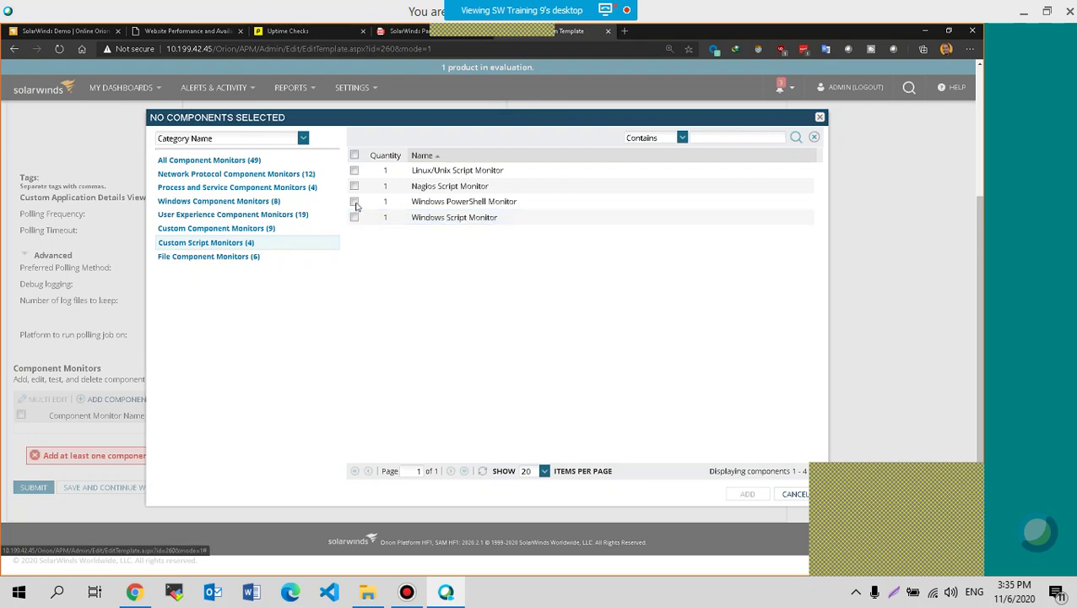
pyautogui.click(354, 202)
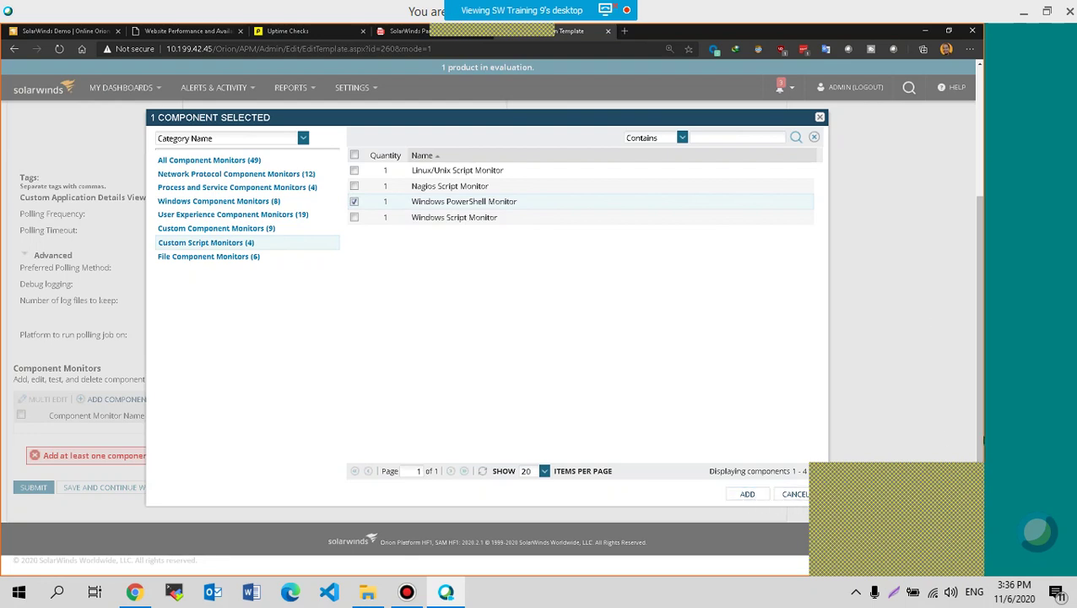
# Add the Windows PowerShell Monitor to the template and dismiss the failed-to-save warning
pyautogui.click(758, 498)
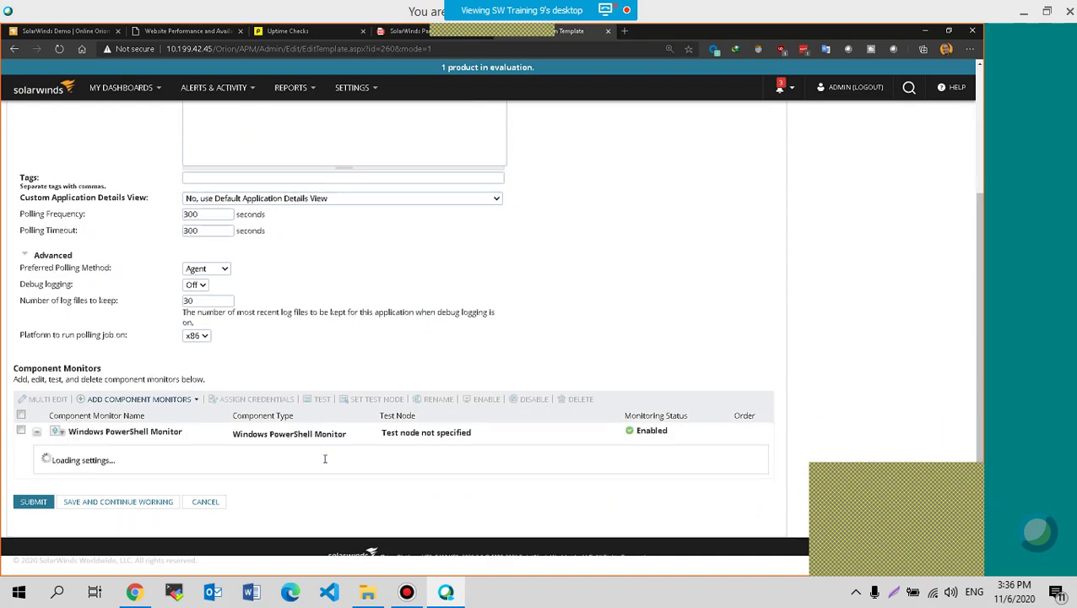
pyautogui.scroll(-4, 307, 459)
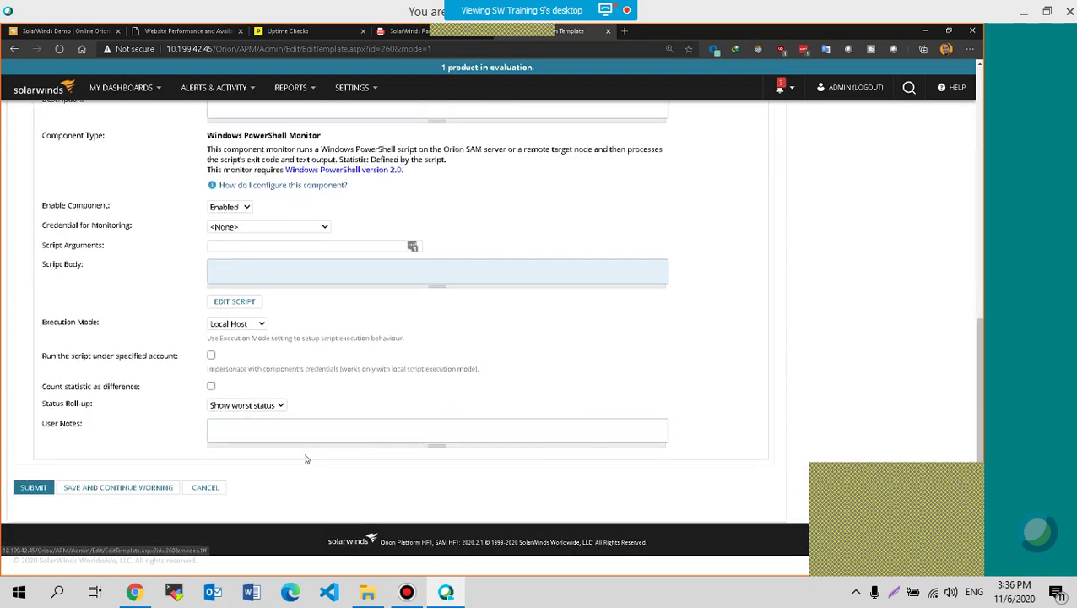
pyautogui.press('Return')
pyautogui.click(498, 286)
pyautogui.scroll(3, 673, 378)
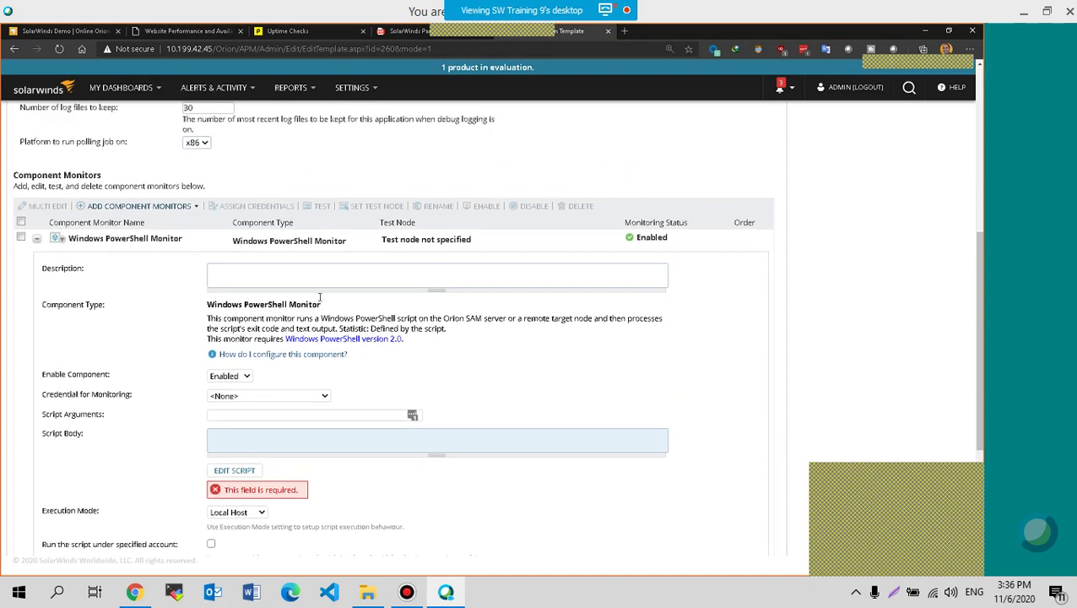
pyautogui.scroll(-2, 507, 334)
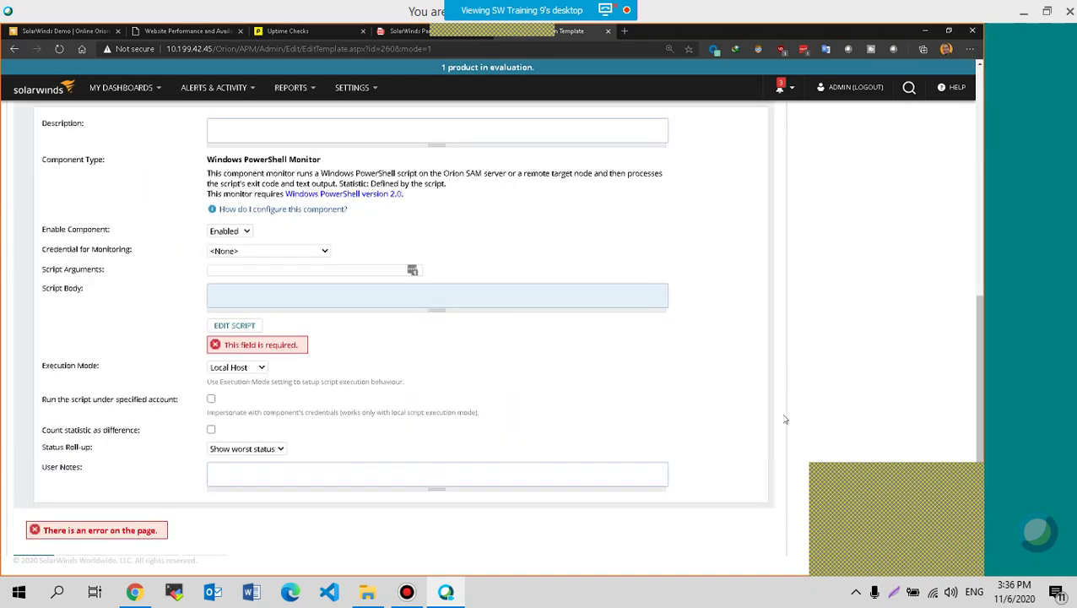
pyautogui.scroll(1, 456, 358)
# Rename the PowerShell component to 'Root Certificate', copying the name from Sticky Notes
pyautogui.click(318, 196)
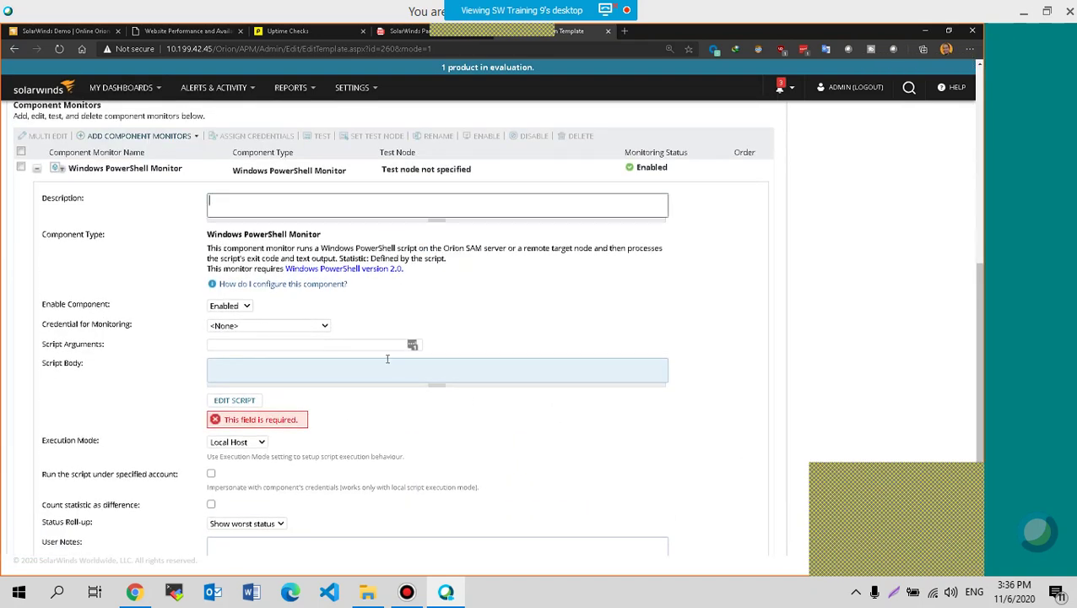
pyautogui.press('super')
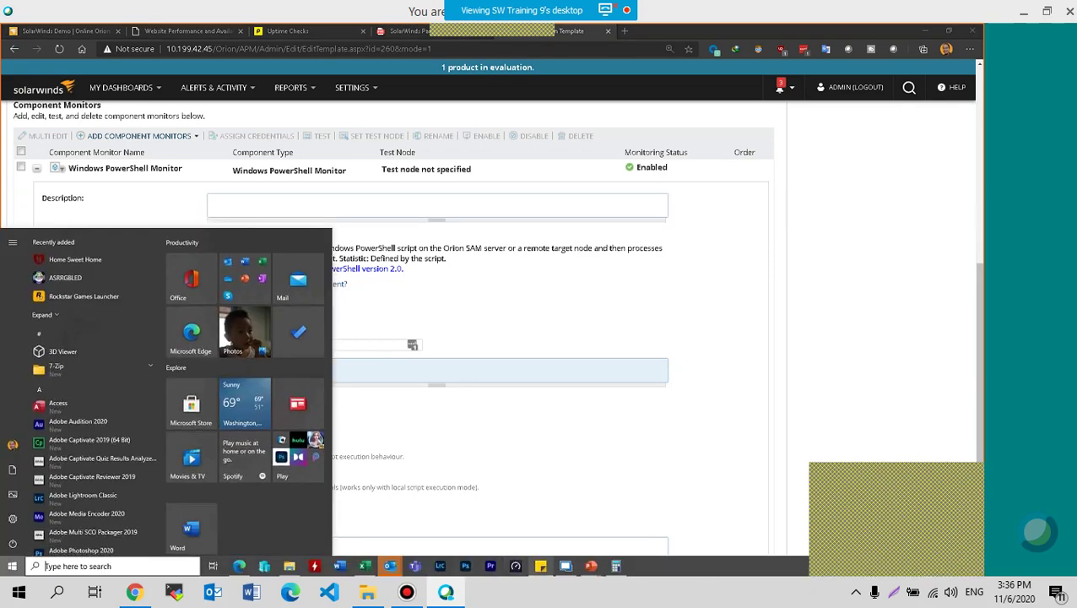
pyautogui.click(241, 452)
pyautogui.scroll(-2, 473, 364)
pyautogui.scroll(1, 473, 364)
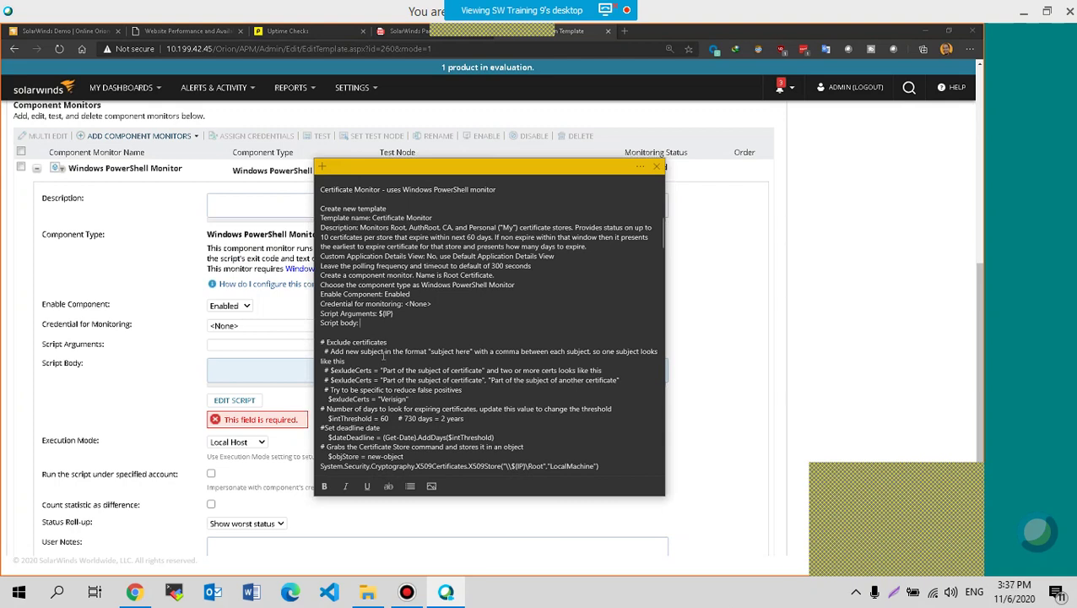
pyautogui.click(493, 276)
pyautogui.moveTo(493, 276); pyautogui.dragTo(440, 275)
pyautogui.hotkey('ctrl', 'c')
pyautogui.click(41, 177)
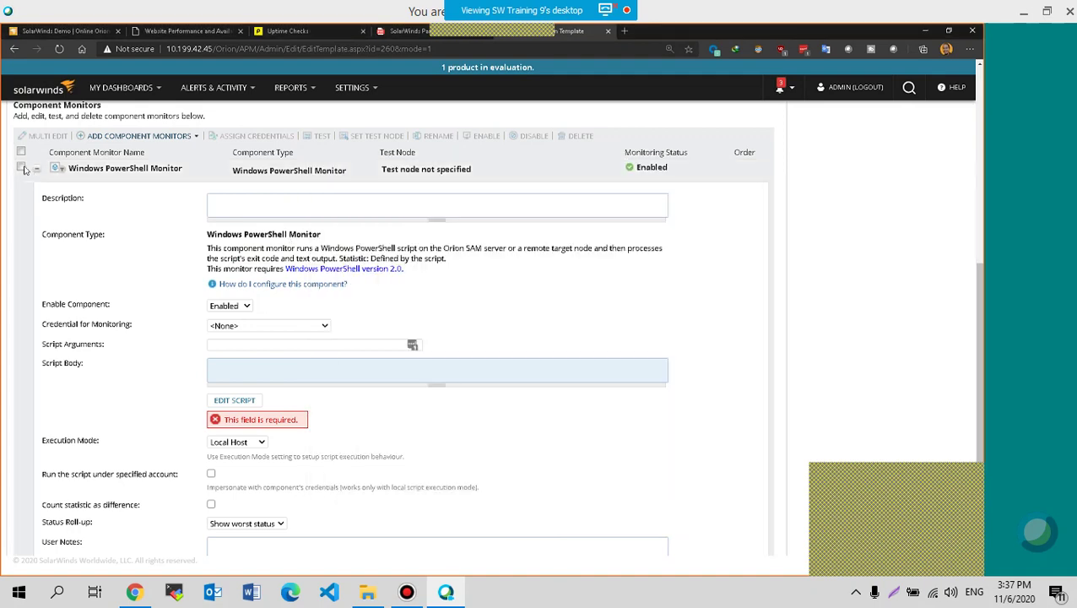
pyautogui.click(22, 168)
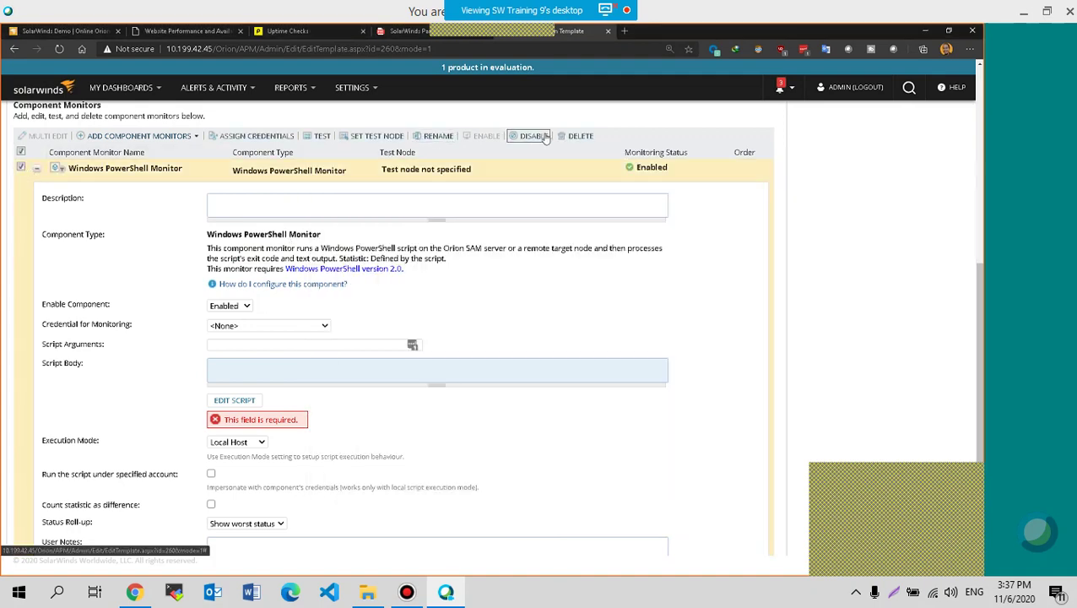
pyautogui.click(439, 136)
pyautogui.hotkey('ctrl', 'a')
pyautogui.hotkey('ctrl', 'v')
pyautogui.click(463, 331)
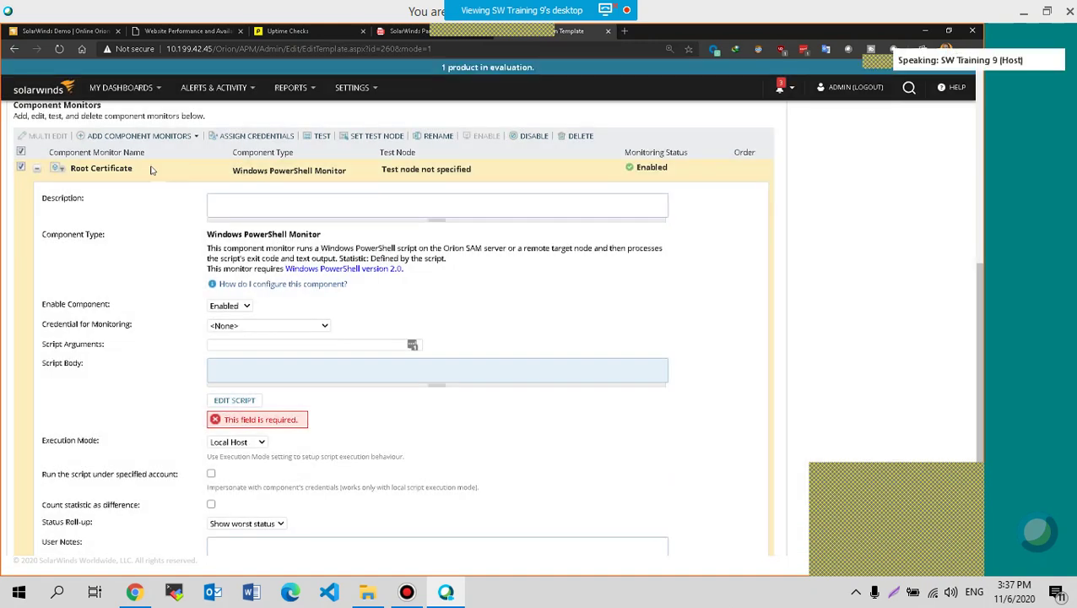
# Paste ${IP} from the notes into Script Arguments and open the Edit Script dialog
pyautogui.click(241, 203)
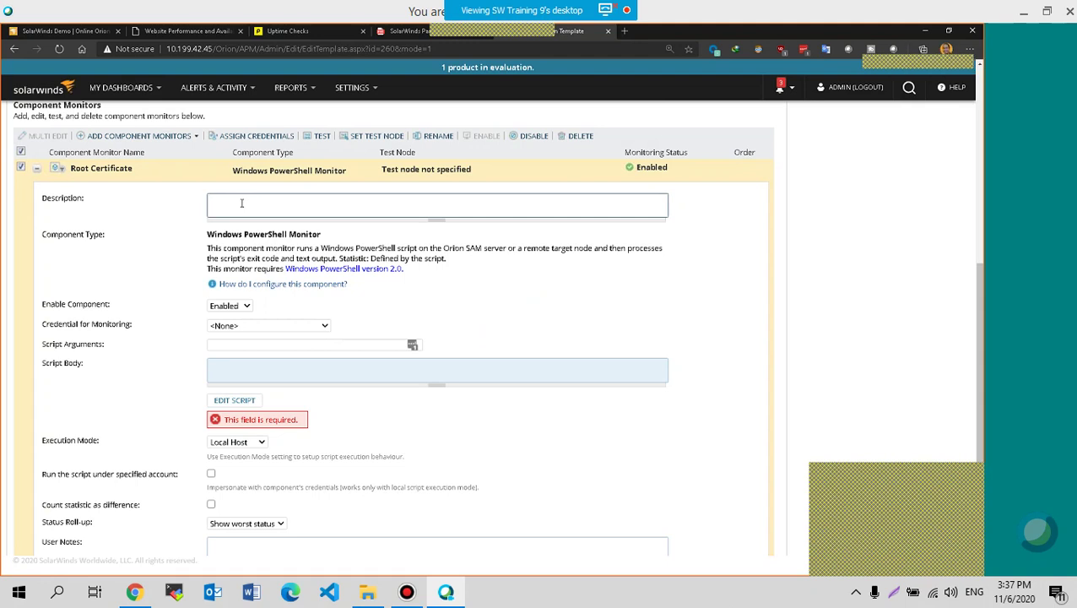
pyautogui.click(233, 348)
pyautogui.hotkey('alt', 'Tab')
pyautogui.moveTo(394, 314); pyautogui.dragTo(381, 314)
pyautogui.hotkey('ctrl', 'c')
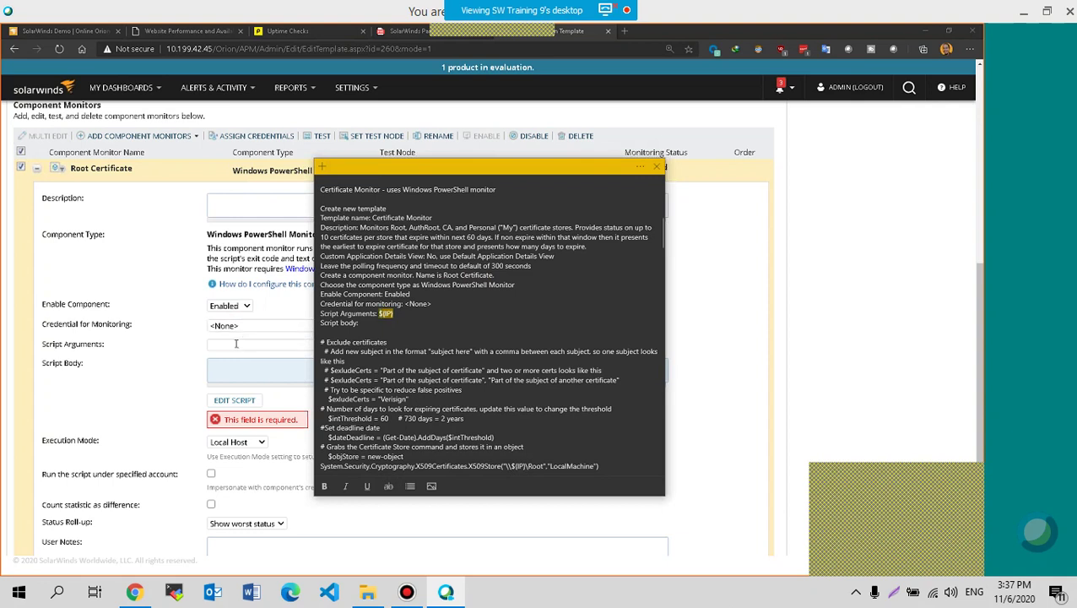
pyautogui.click(236, 344)
pyautogui.hotkey('ctrl', 'v')
pyautogui.click(244, 368)
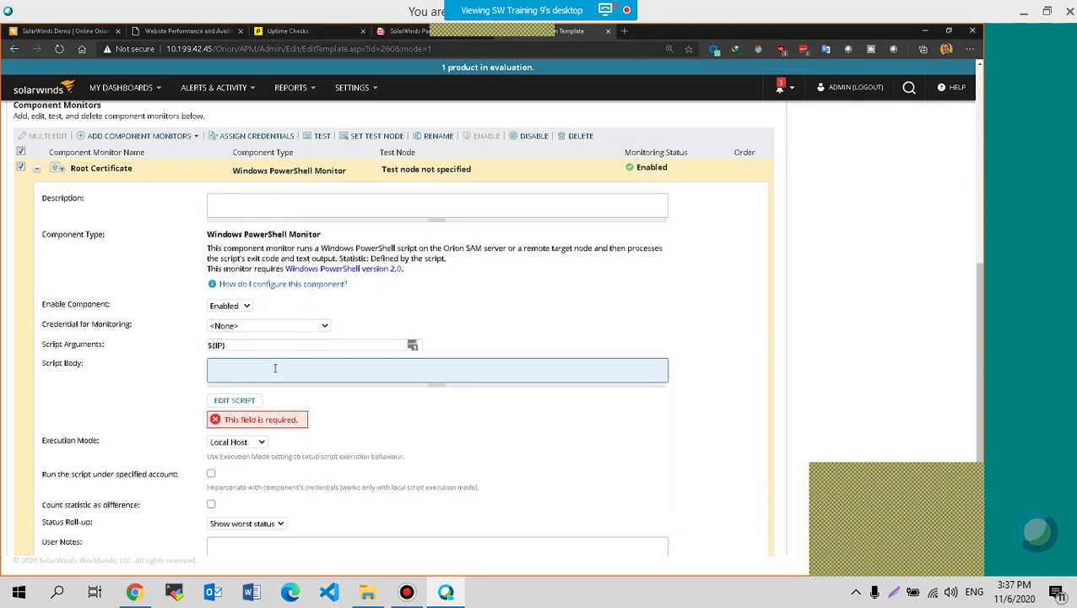
pyautogui.click(236, 406)
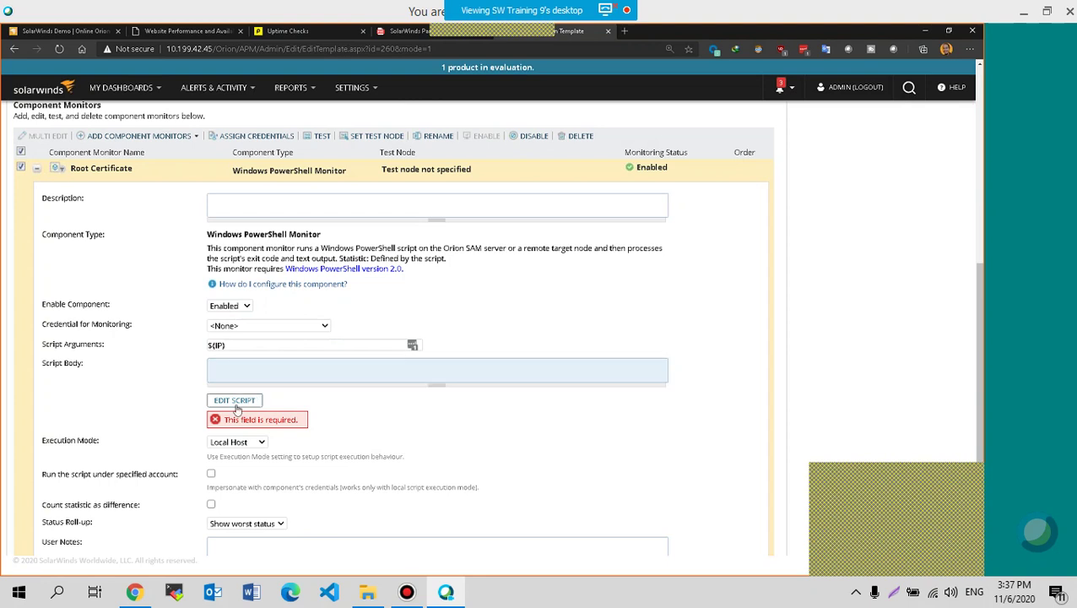
pyautogui.click(237, 408)
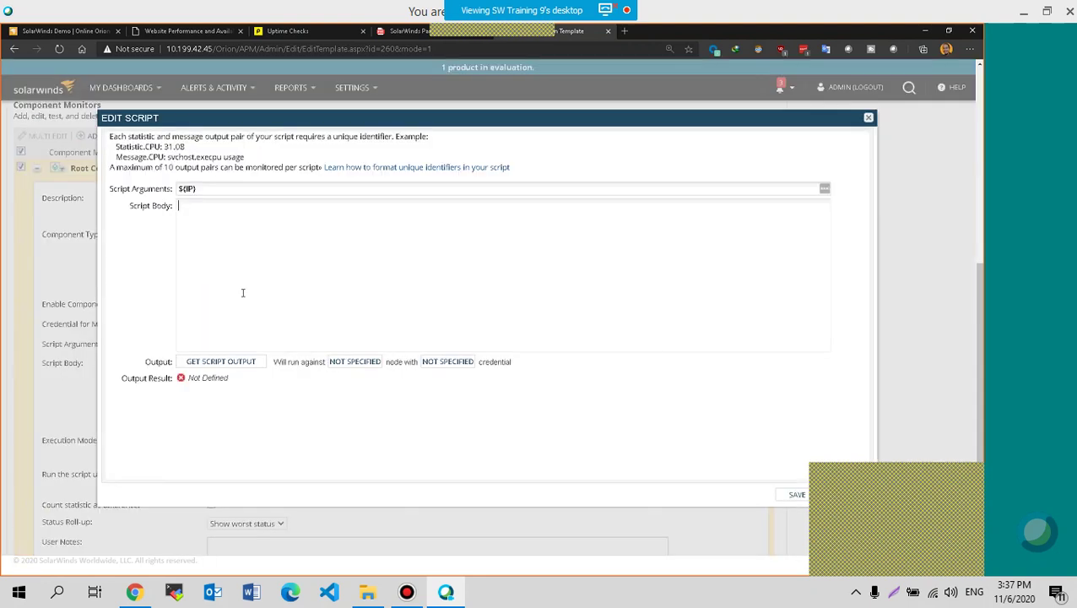
# Copy the certificate-expiry PowerShell script, through 'exit 0', from Sticky Notes into Script Body
pyautogui.hotkey('alt', 'Tab')
pyautogui.scroll(-1, 417, 359)
pyautogui.click(321, 298)
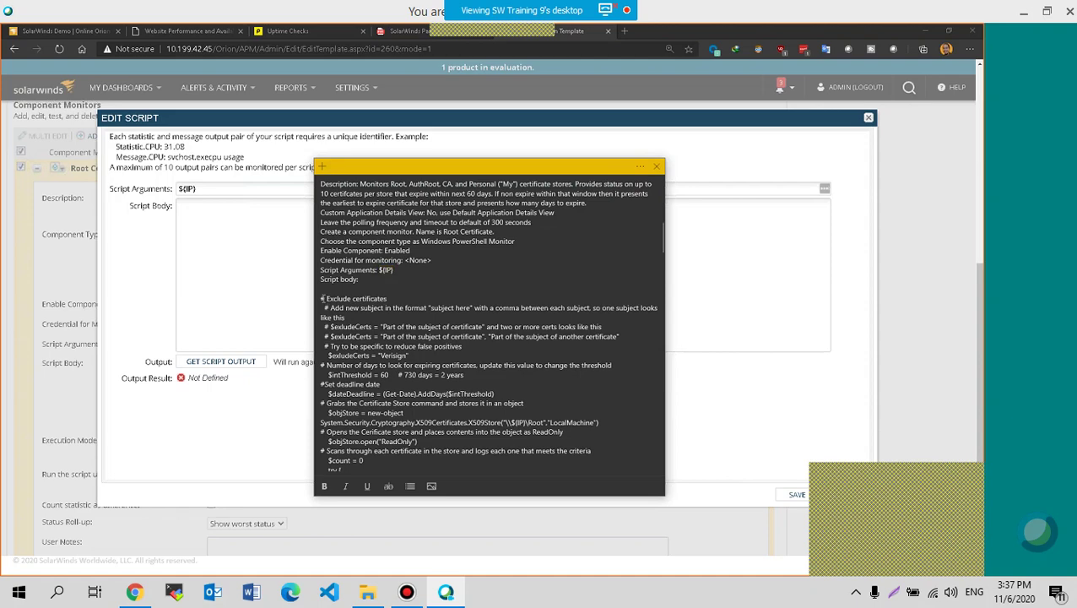
pyautogui.hotkey('shift', 'Down')
pyautogui.hotkey('shift', 'Down')
pyautogui.hotkey('shift', 'Down')
pyautogui.hotkey('shift', 'Down')
pyautogui.hotkey('shift', 'Down')
pyautogui.hotkey('shift', 'Down')
pyautogui.hotkey('shift', 'Down')
pyautogui.hotkey('shift', 'Down')
pyautogui.hotkey('shift', 'Down')
pyautogui.hotkey('shift', 'Down')
pyautogui.hotkey('shift', 'Down')
pyautogui.hotkey('shift', 'Down')
pyautogui.hotkey('shift', 'Down')
pyautogui.hotkey('shift', 'Down')
pyautogui.hotkey('shift', 'Down')
pyautogui.hotkey('shift', 'Down')
pyautogui.hotkey('shift', 'Down')
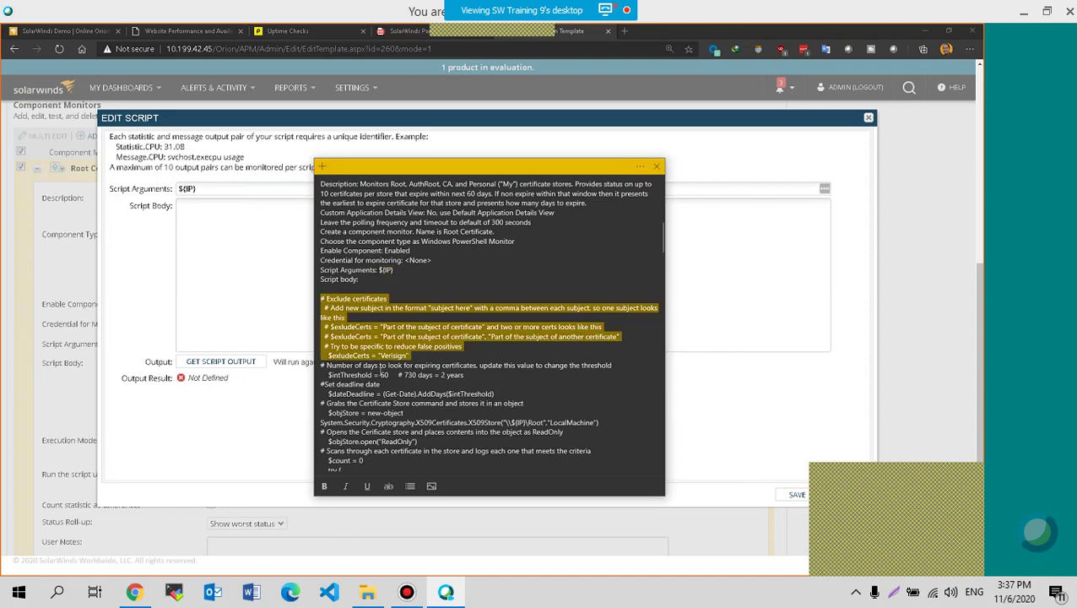
pyautogui.hotkey('shift', 'Down')
pyautogui.hotkey('shift', 'Down')
pyautogui.hotkey('shift', 'Down')
pyautogui.hotkey('shift', 'Down')
pyautogui.hotkey('shift', 'Down')
pyautogui.hotkey('shift', 'Down')
pyautogui.hotkey('shift', 'Down')
pyautogui.hotkey('shift', 'Down')
pyautogui.hotkey('shift', 'Down')
pyautogui.hotkey('shift', 'Down')
pyautogui.hotkey('shift', 'Down')
pyautogui.hotkey('shift', 'Down')
pyautogui.hotkey('shift', 'Down')
pyautogui.hotkey('shift', 'Down')
pyautogui.hotkey('shift', 'Down')
pyautogui.hotkey('shift', 'Down')
pyautogui.hotkey('shift', 'Down')
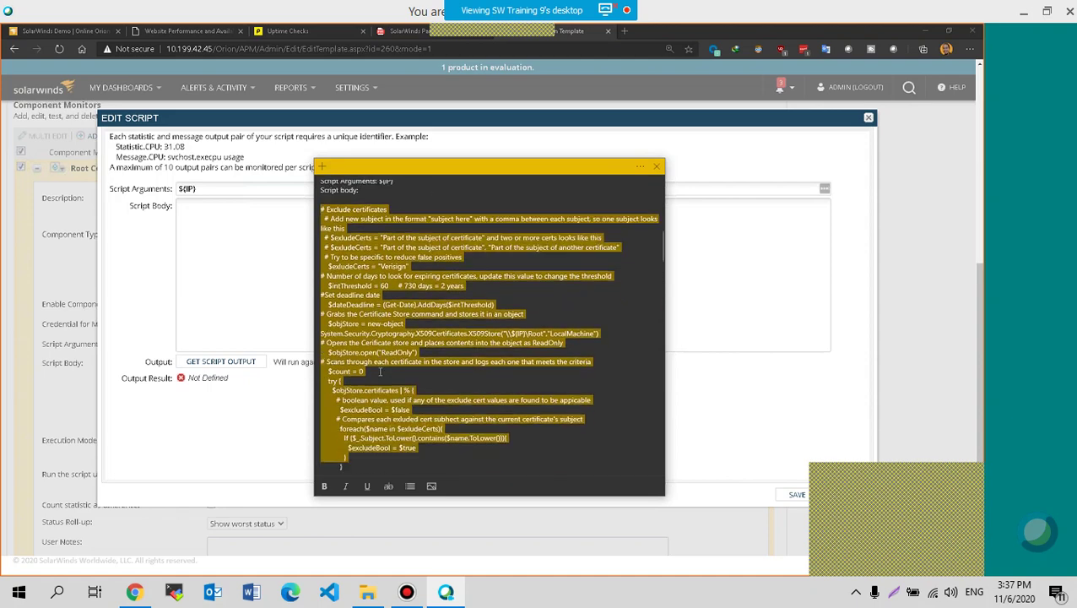
pyautogui.hotkey('shift', 'Down')
pyautogui.hotkey('shift', 'Down')
pyautogui.hotkey('shift', 'Down')
pyautogui.hotkey('shift', 'Down')
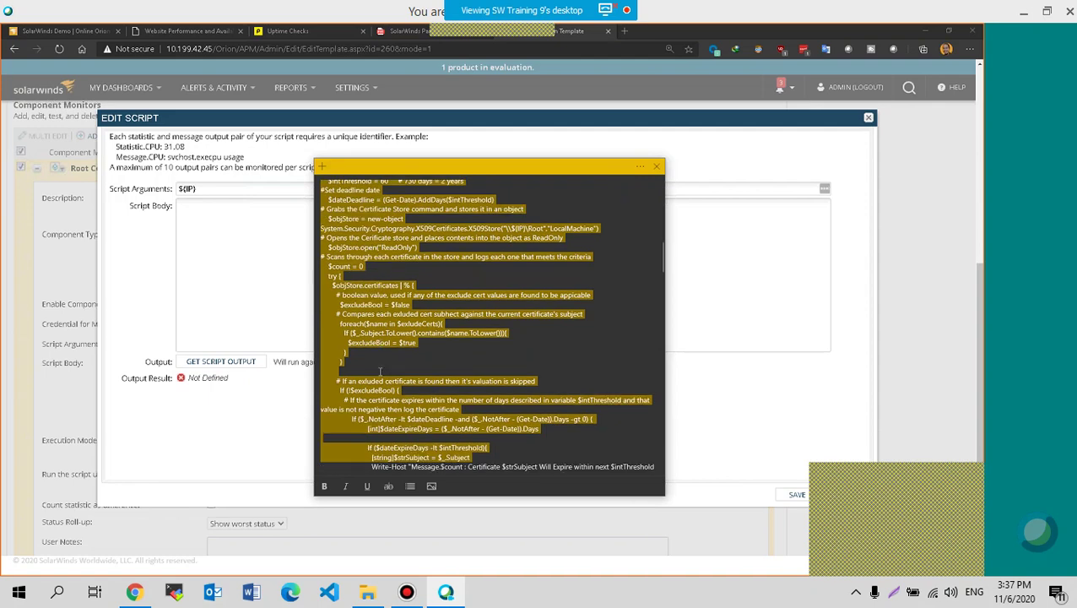
pyautogui.hotkey('shift', 'Down')
pyautogui.hotkey('shift', 'Down')
pyautogui.hotkey('shift', 'Down')
pyautogui.hotkey('shift', 'Down')
pyautogui.hotkey('shift', 'Down')
pyautogui.hotkey('shift', 'Down')
pyautogui.hotkey('shift', 'Down')
pyautogui.hotkey('shift', 'Down')
pyautogui.hotkey('shift', 'Down')
pyautogui.hotkey('shift', 'Down')
pyautogui.hotkey('shift', 'Down')
pyautogui.hotkey('shift', 'Down')
pyautogui.hotkey('shift', 'Down')
pyautogui.hotkey('shift', 'Down')
pyautogui.hotkey('shift', 'Down')
pyautogui.hotkey('shift', 'Down')
pyautogui.hotkey('shift', 'Down')
pyautogui.hotkey('shift', 'Up')
pyautogui.hotkey('shift', 'Up')
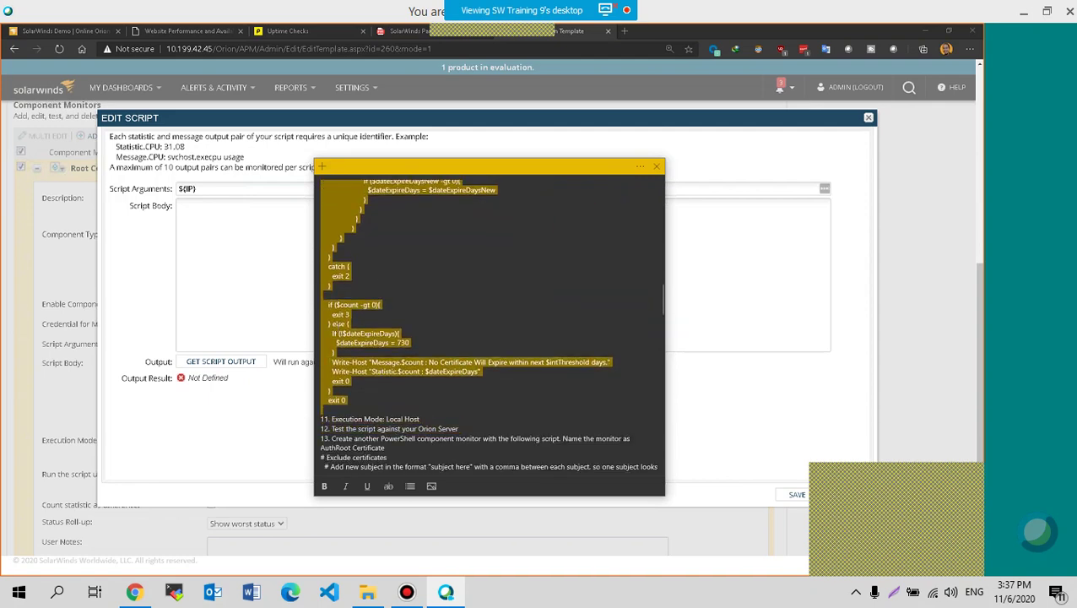
pyautogui.rightClick(335, 324)
pyautogui.click(359, 346)
pyautogui.click(772, 290)
pyautogui.hotkey('ctrl', 'v')
# Scroll through the pasted script to check it, then open a new browser tab
pyautogui.scroll(10, 543, 327)
pyautogui.scroll(5, 543, 328)
pyautogui.scroll(-6, 543, 328)
pyautogui.scroll(-5, 544, 328)
pyautogui.moveTo(211, 296); pyautogui.dragTo(191, 313)
pyautogui.scroll(-2, 202, 309)
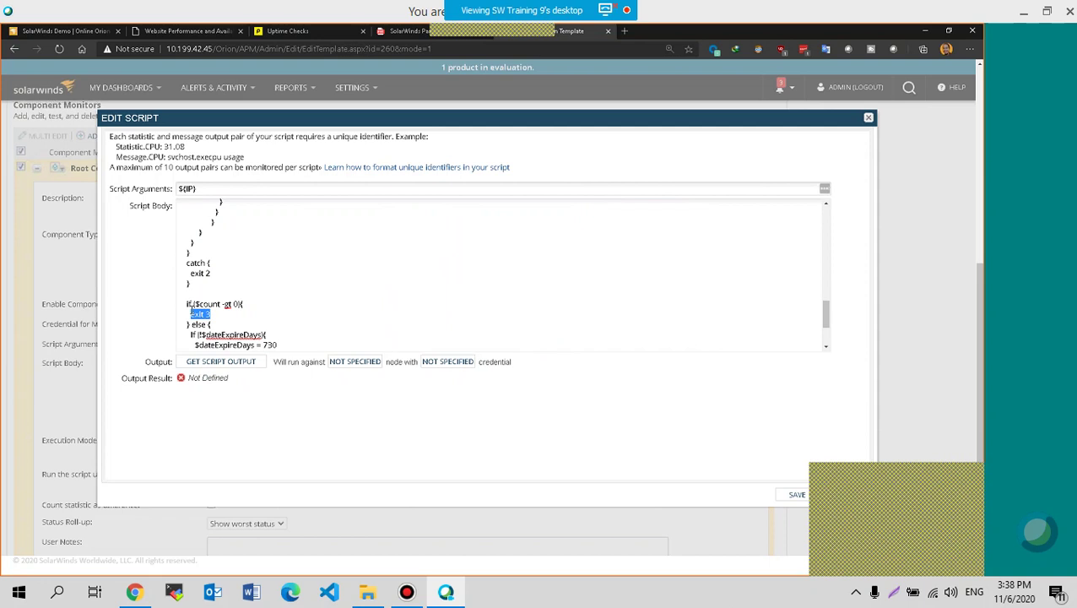
pyautogui.click(210, 272)
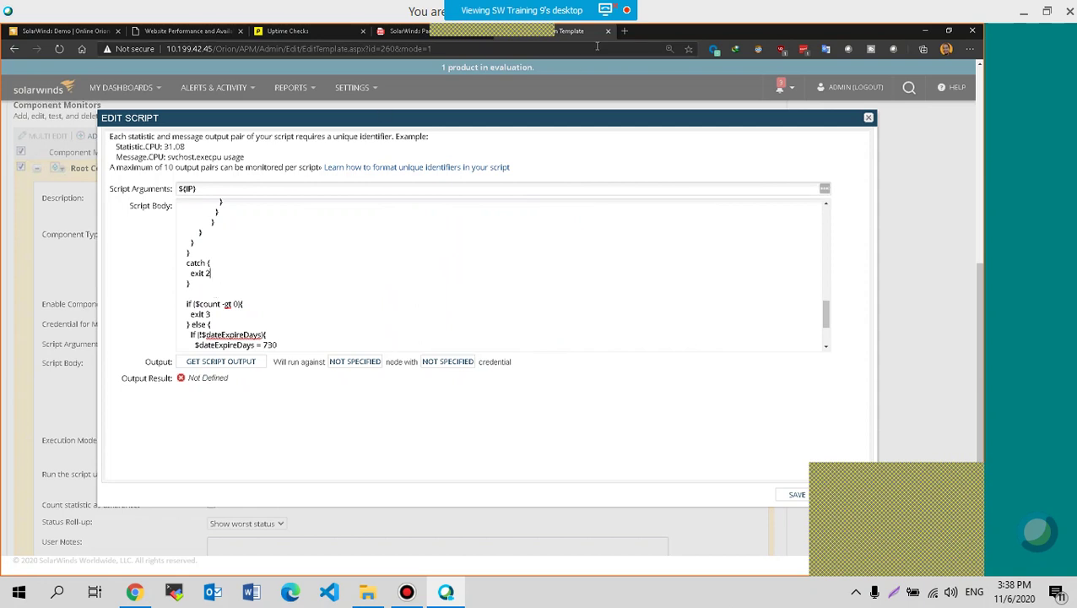
pyautogui.click(624, 31)
# Search Bing for 'exit codes in sam' and open the SolarWinds documentation result
pyautogui.write('exit coe')
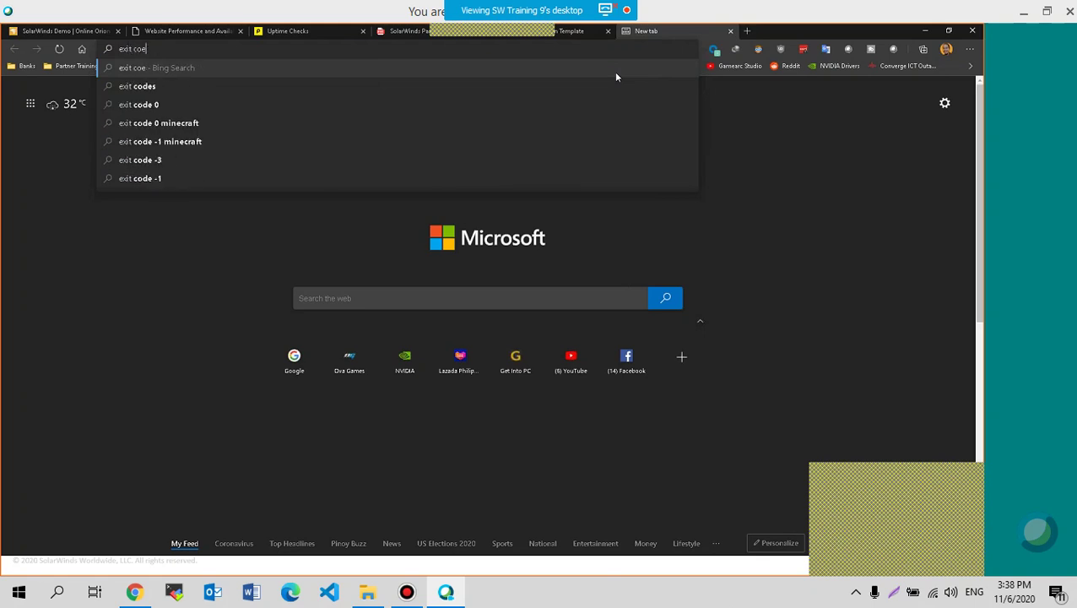
pyautogui.press('BackSpace')
pyautogui.write('des in sam')
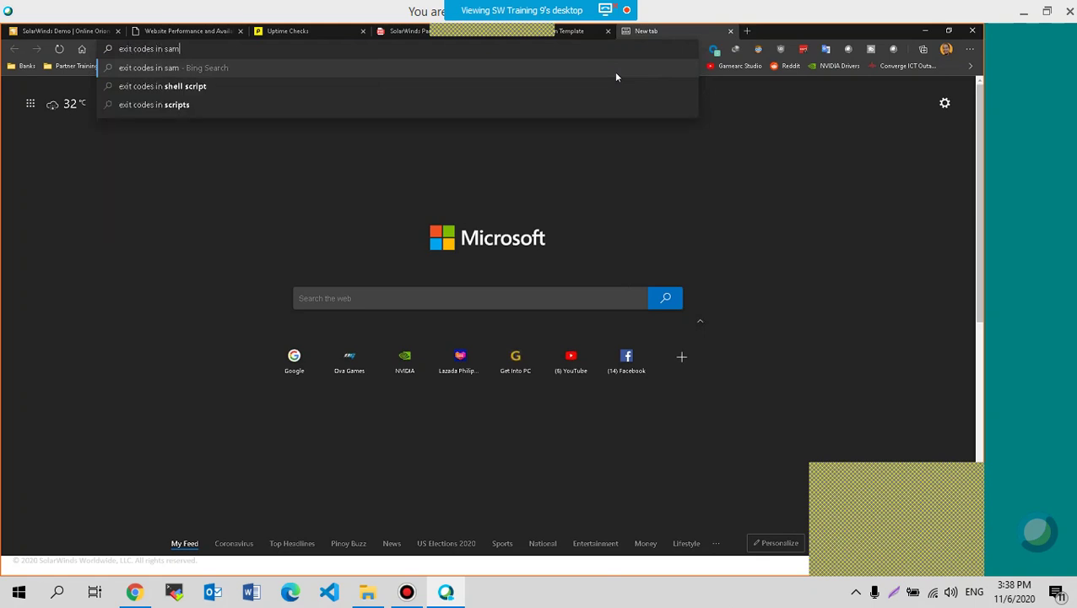
pyautogui.press('Return')
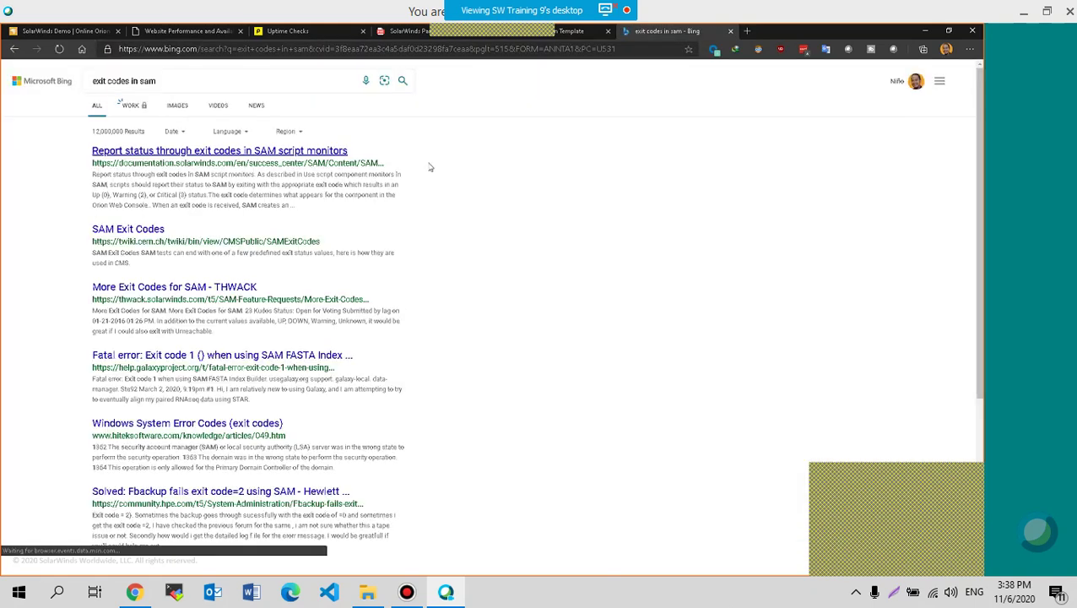
pyautogui.click(292, 151)
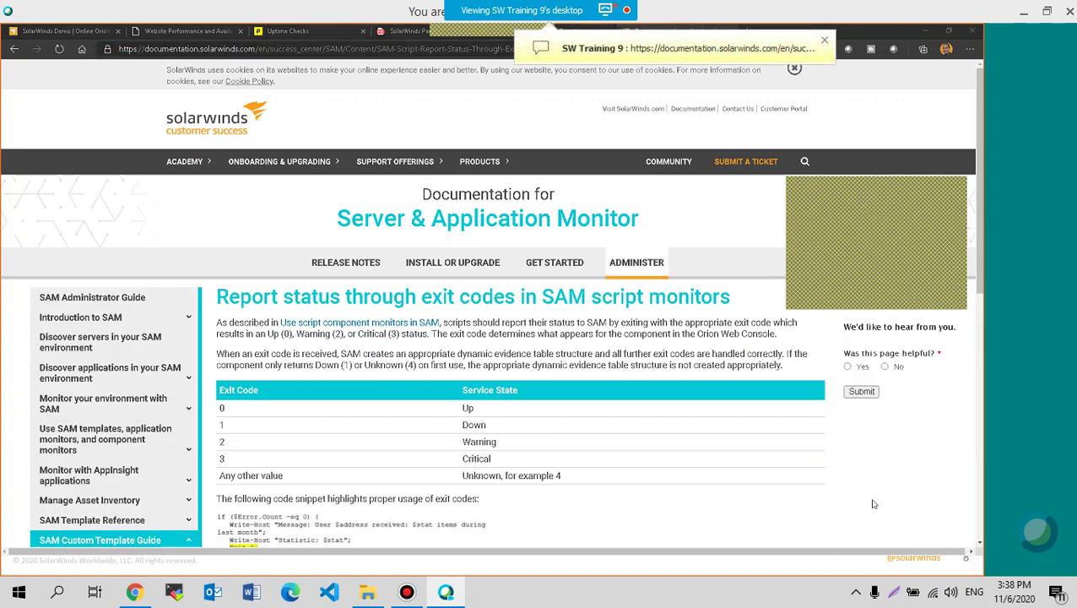
# Review the exit-code table (0 Up, 1 Down, 2 Warning, 3 Critical), then return to the script editor
pyautogui.click(589, 363)
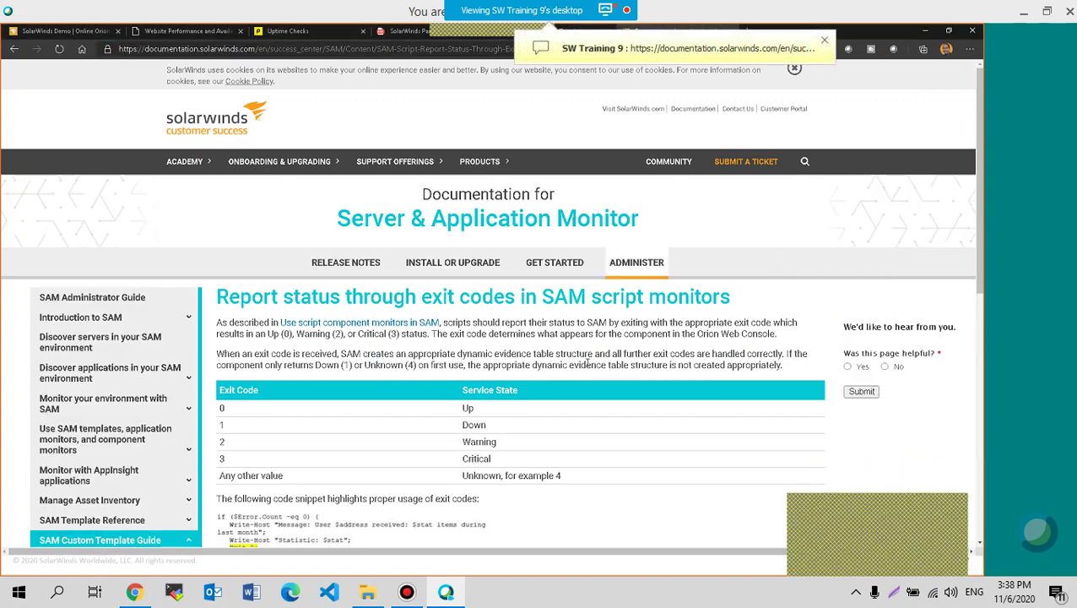
pyautogui.scroll(-1, 589, 364)
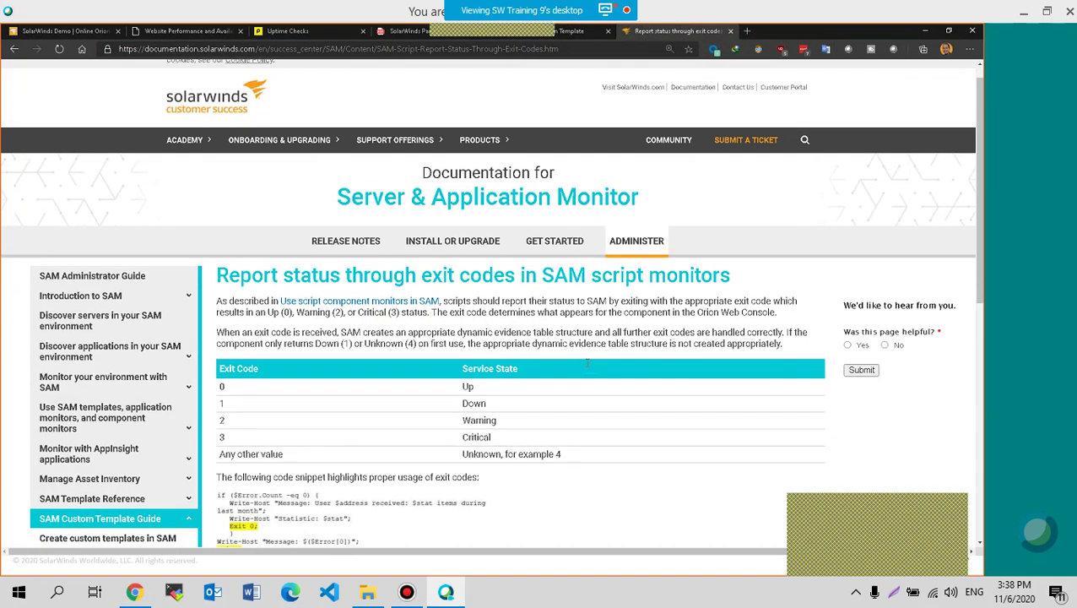
pyautogui.scroll(-2, 589, 364)
pyautogui.moveTo(438, 240)
pyautogui.mouseDown()
pyautogui.moveTo(553, 257)
pyautogui.moveTo(445, 259)
pyautogui.mouseUp()
pyautogui.click(441, 266)
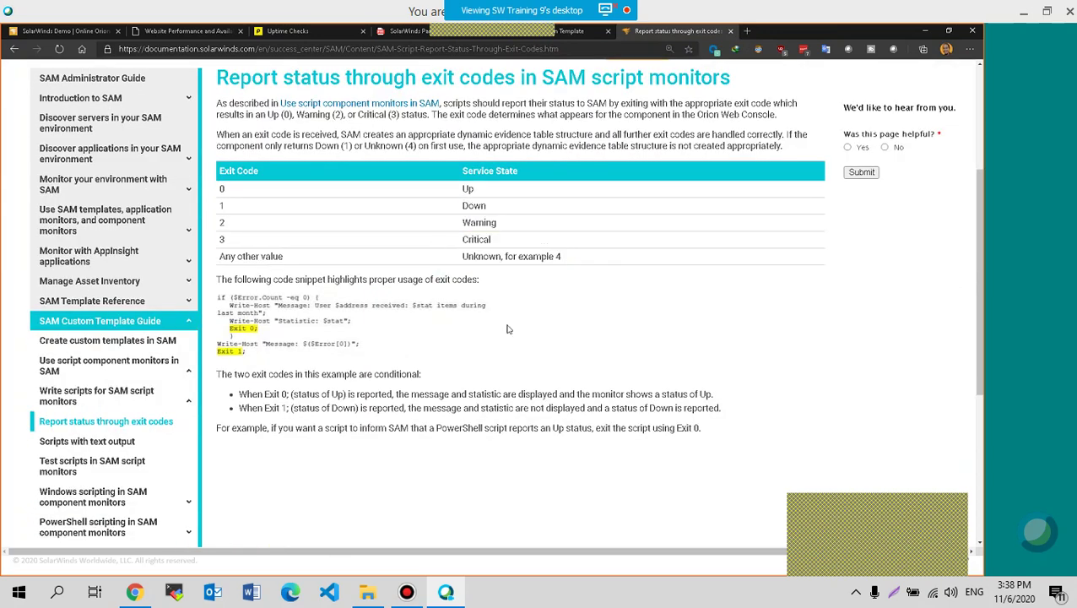
pyautogui.moveTo(230, 256); pyautogui.dragTo(557, 257)
pyautogui.click(441, 360)
pyautogui.scroll(1, 234, 318)
pyautogui.scroll(1, 235, 317)
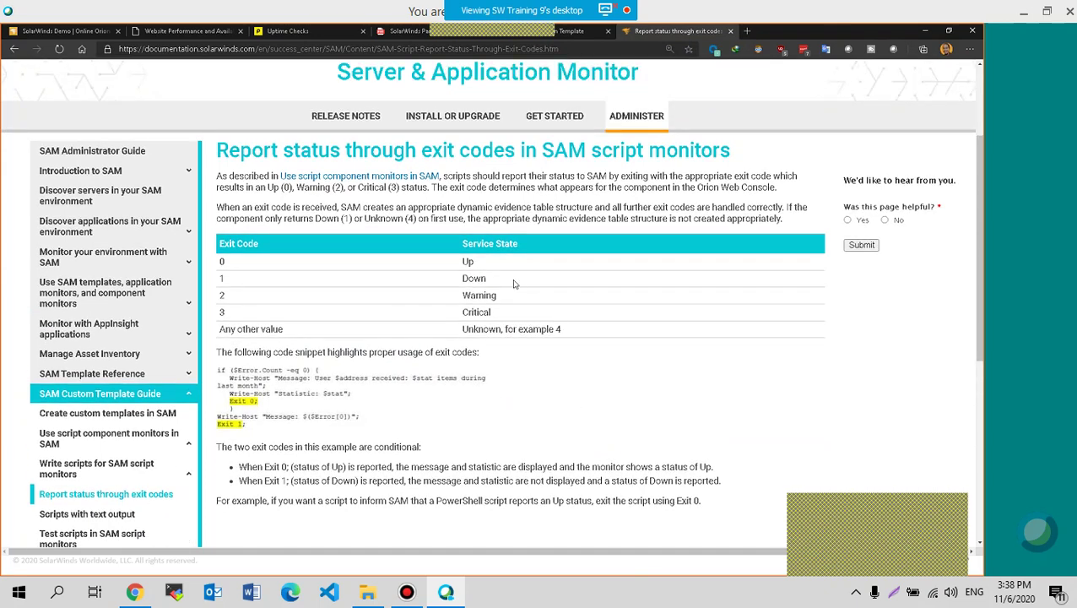
pyautogui.doubleClick(468, 263)
pyautogui.click(222, 366)
pyautogui.moveTo(266, 402); pyautogui.dragTo(222, 402)
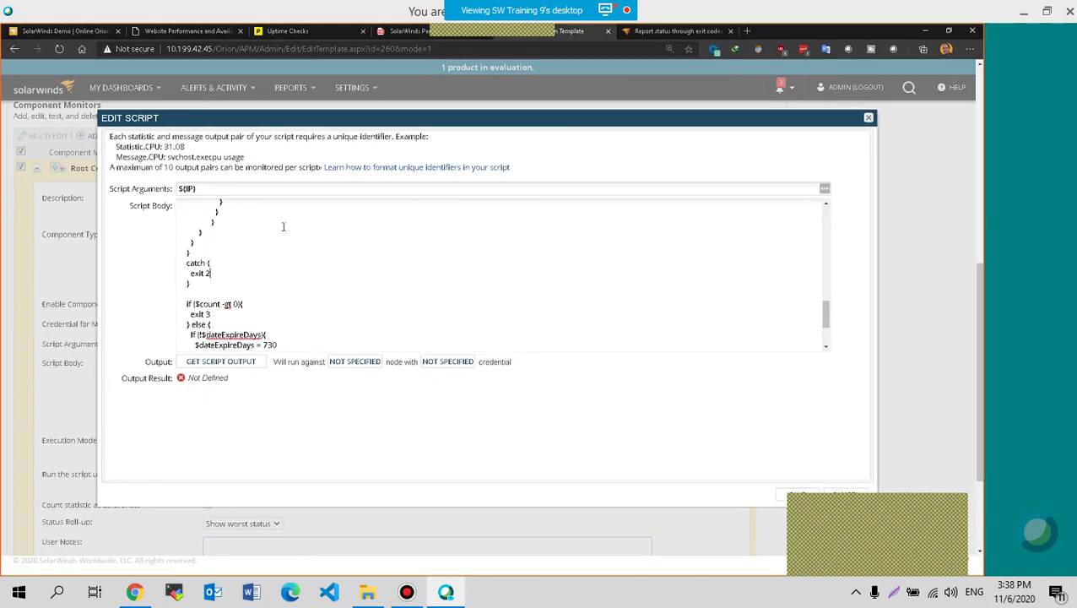
pyautogui.moveTo(202, 338); pyautogui.dragTo(176, 310)
pyautogui.click(174, 310)
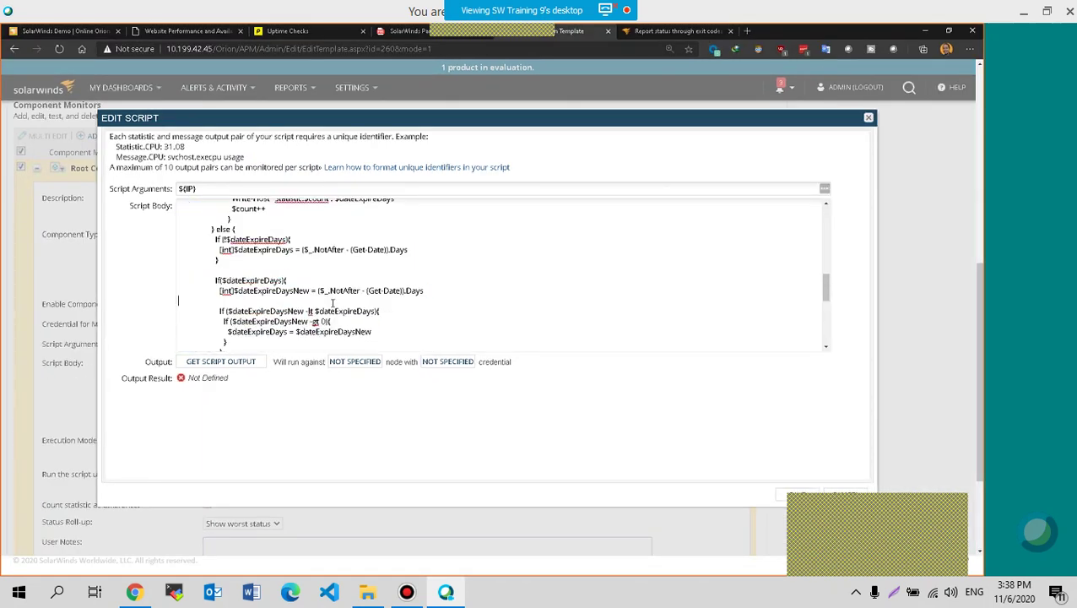
pyautogui.scroll(-2, 333, 303)
pyautogui.scroll(-3, 332, 302)
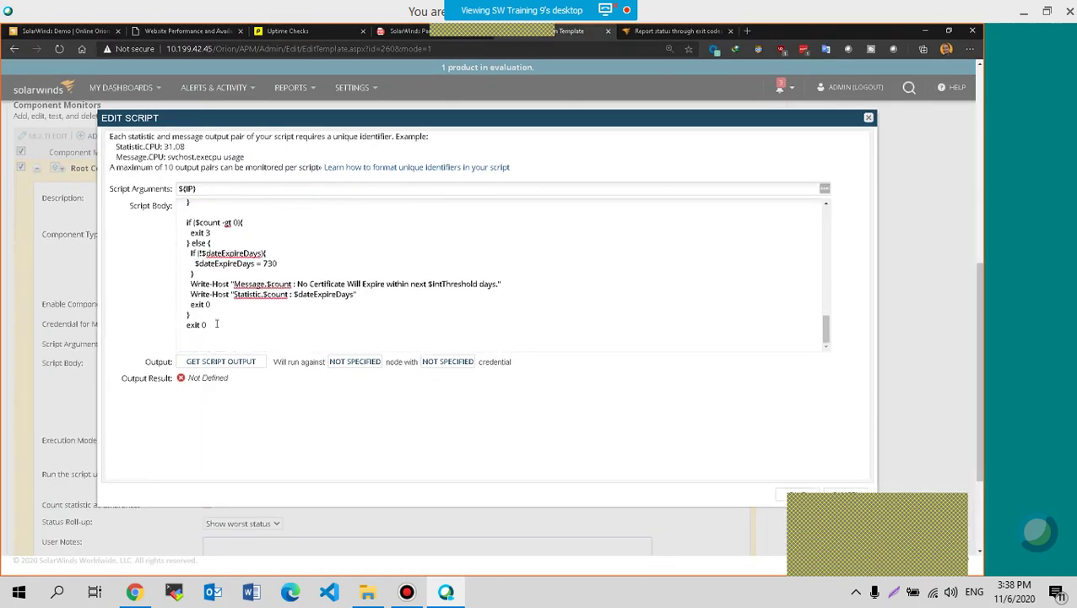
pyautogui.moveTo(380, 295); pyautogui.dragTo(179, 282)
pyautogui.click(182, 281)
pyautogui.moveTo(297, 285); pyautogui.dragTo(171, 288)
pyautogui.click(299, 295)
pyautogui.scroll(5, 260, 312)
pyautogui.scroll(-2, 265, 322)
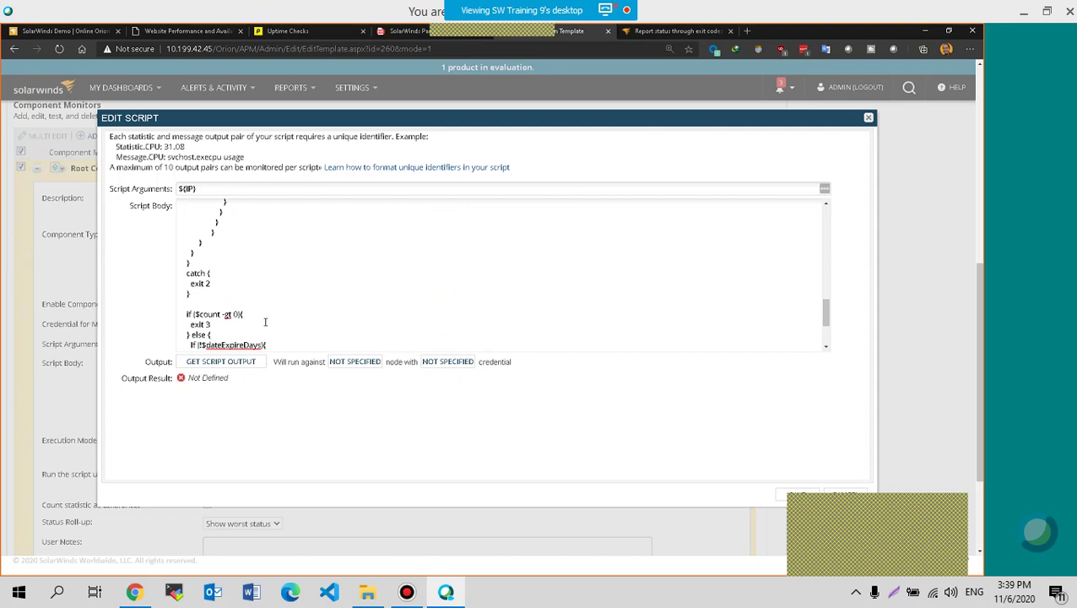
# Set the script test node to orion
pyautogui.click(354, 365)
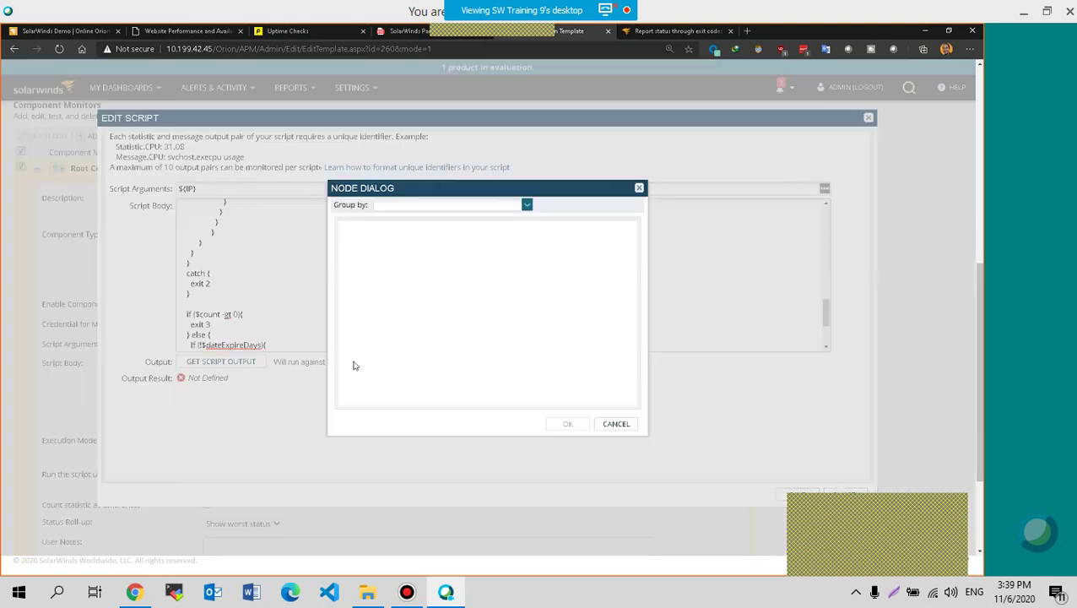
pyautogui.click(380, 341)
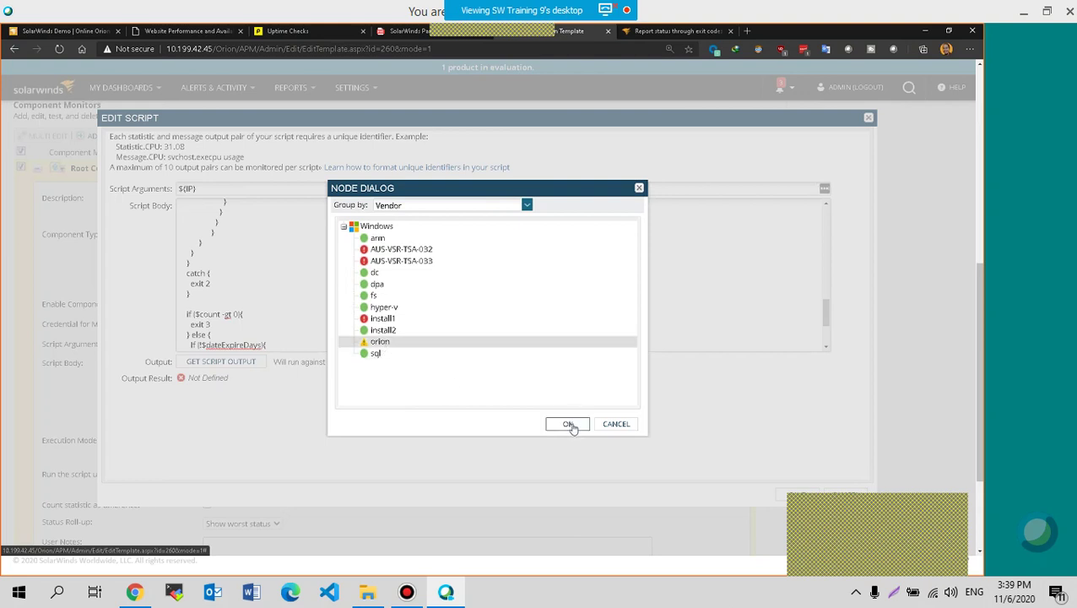
pyautogui.click(570, 424)
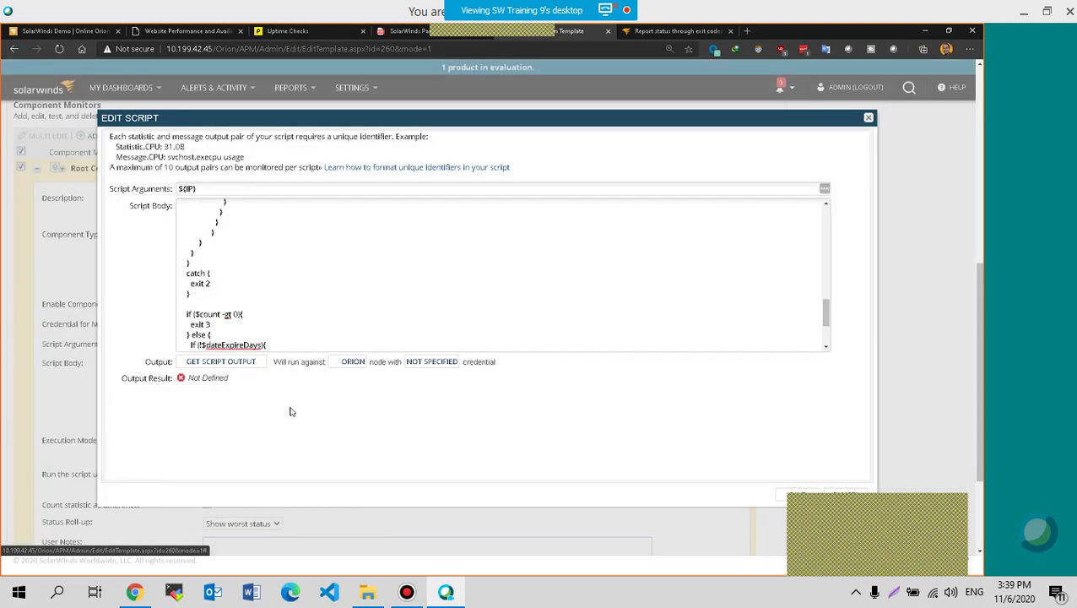
pyautogui.click(348, 363)
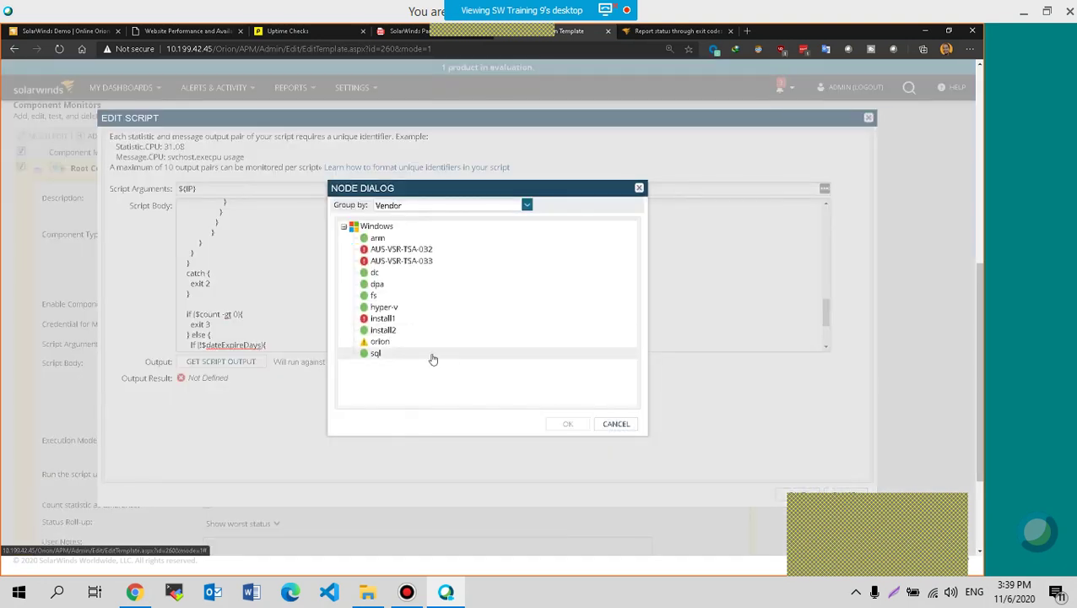
pyautogui.click(598, 428)
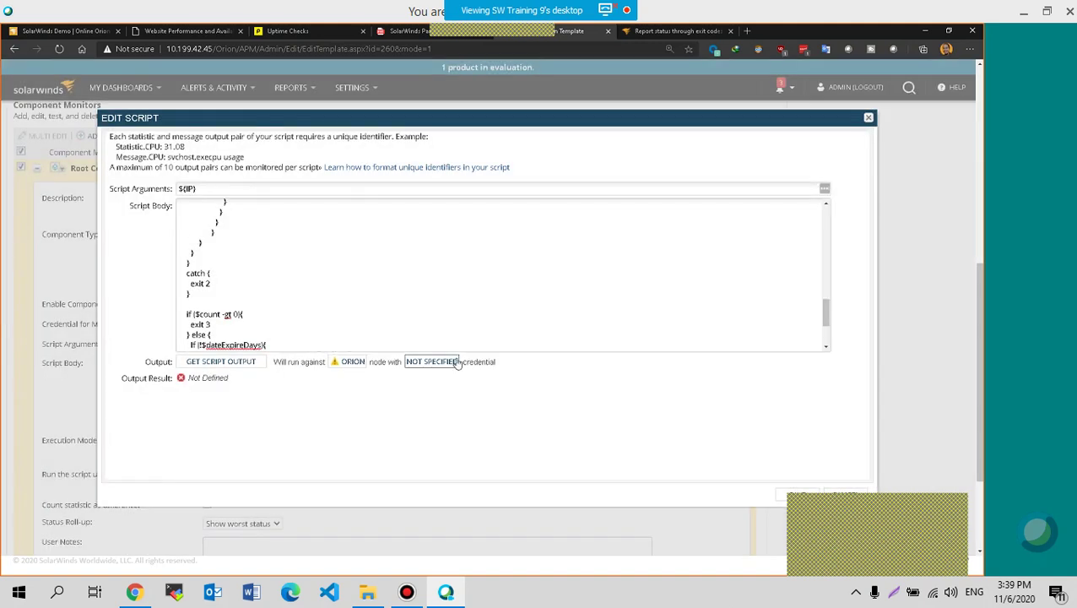
# Choose the existing 'admin' credential for the script test
pyautogui.click(457, 362)
pyautogui.click(456, 262)
pyautogui.click(452, 308)
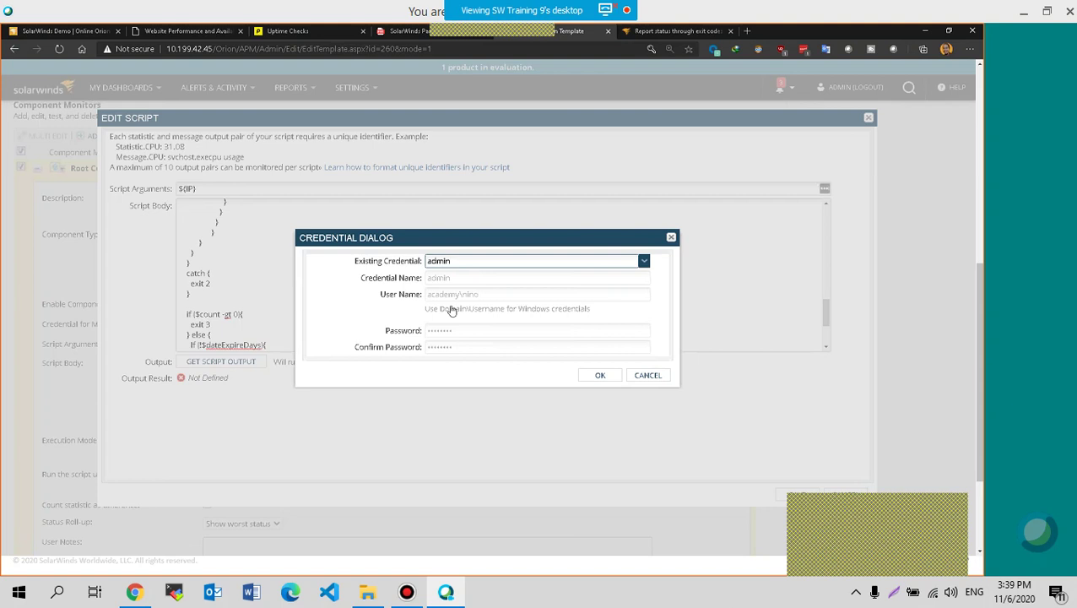
pyautogui.click(598, 376)
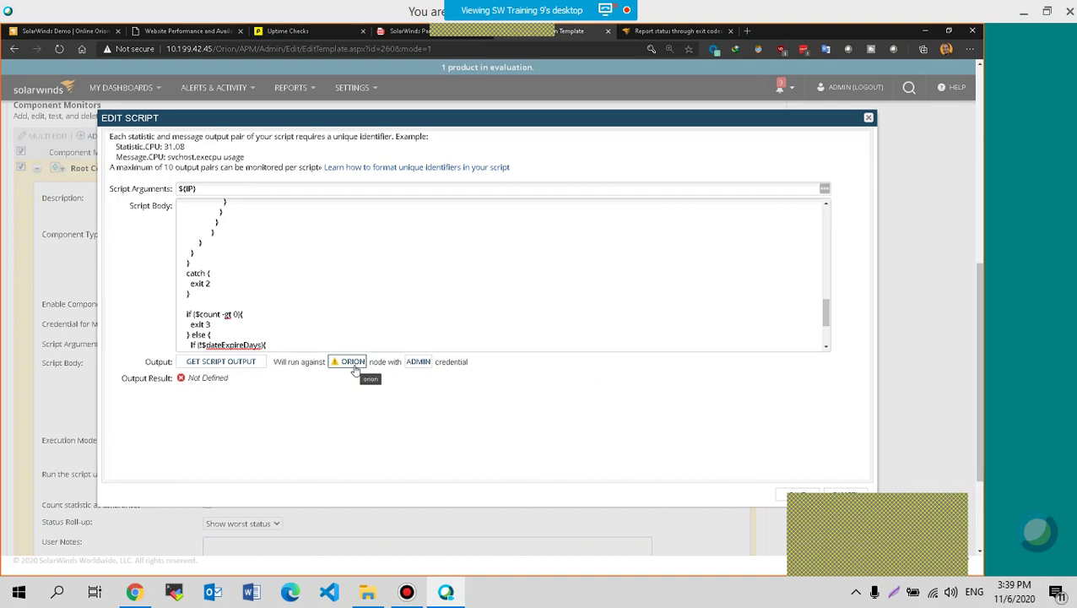
pyautogui.click(208, 365)
# Get the script output ('No Certificate Will Expire within next 60 days', statistic 730) and save the script
pyautogui.click(207, 363)
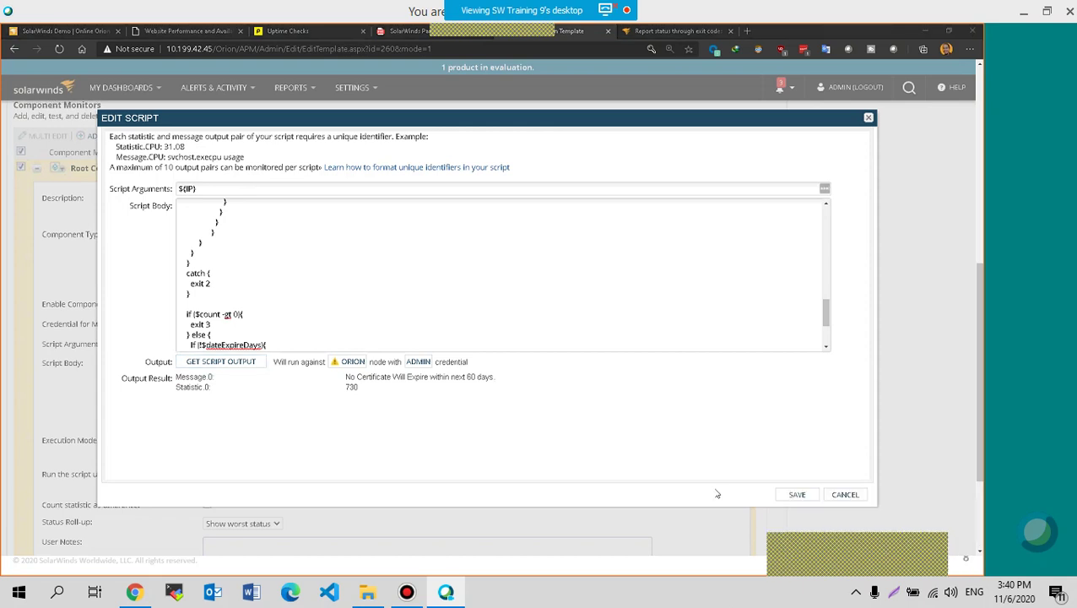
pyautogui.click(794, 496)
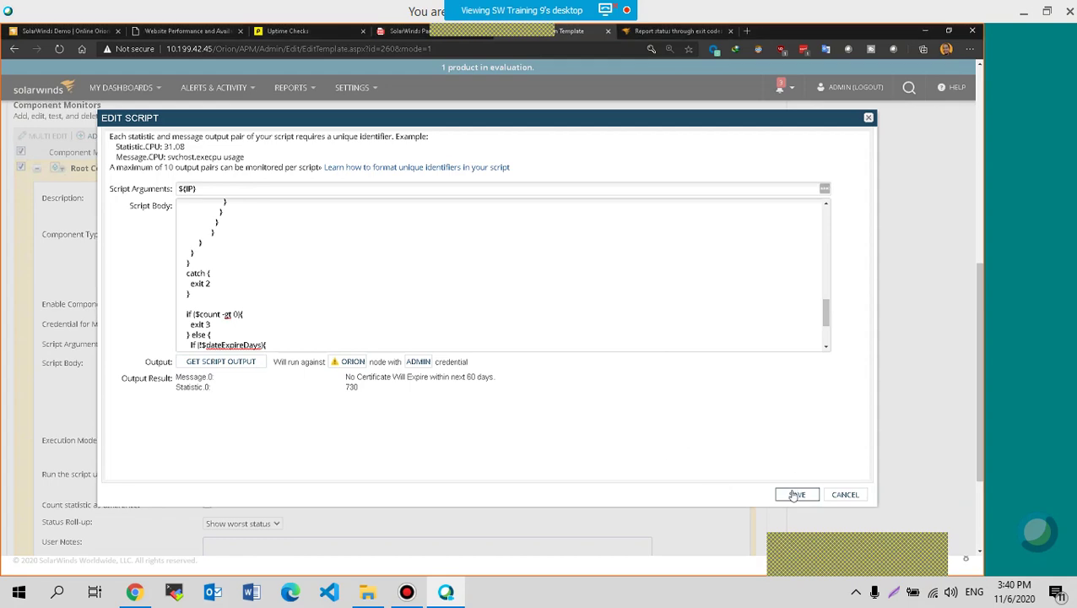
# Save the template changes and confirm Execution Mode remains Local Host
pyautogui.scroll(-3, 230, 491)
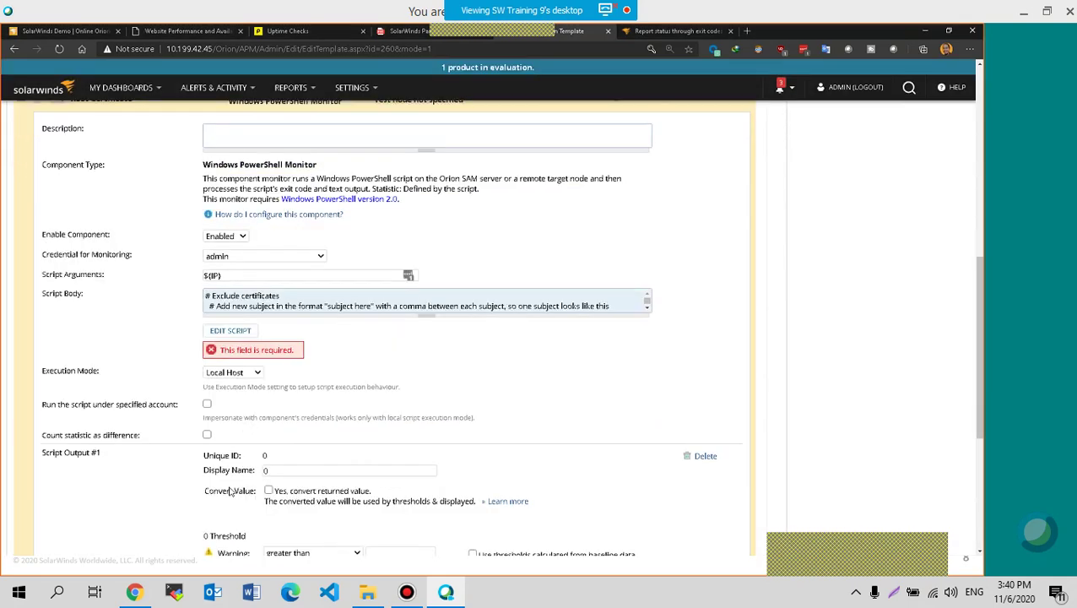
pyautogui.scroll(-3, 229, 490)
pyautogui.click(118, 487)
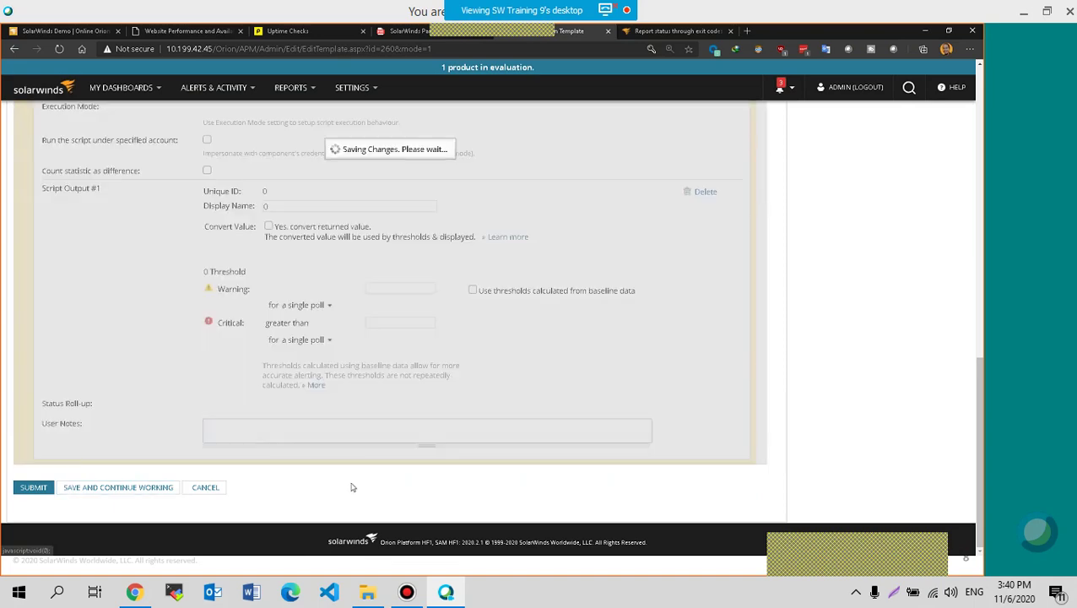
pyautogui.scroll(1, 231, 340)
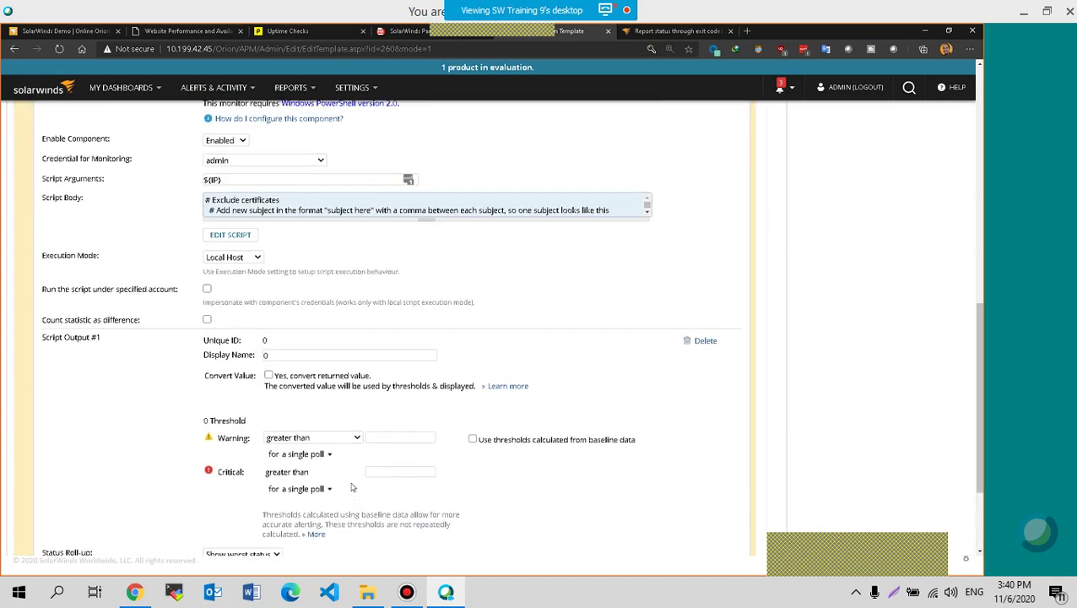
pyautogui.click(232, 339)
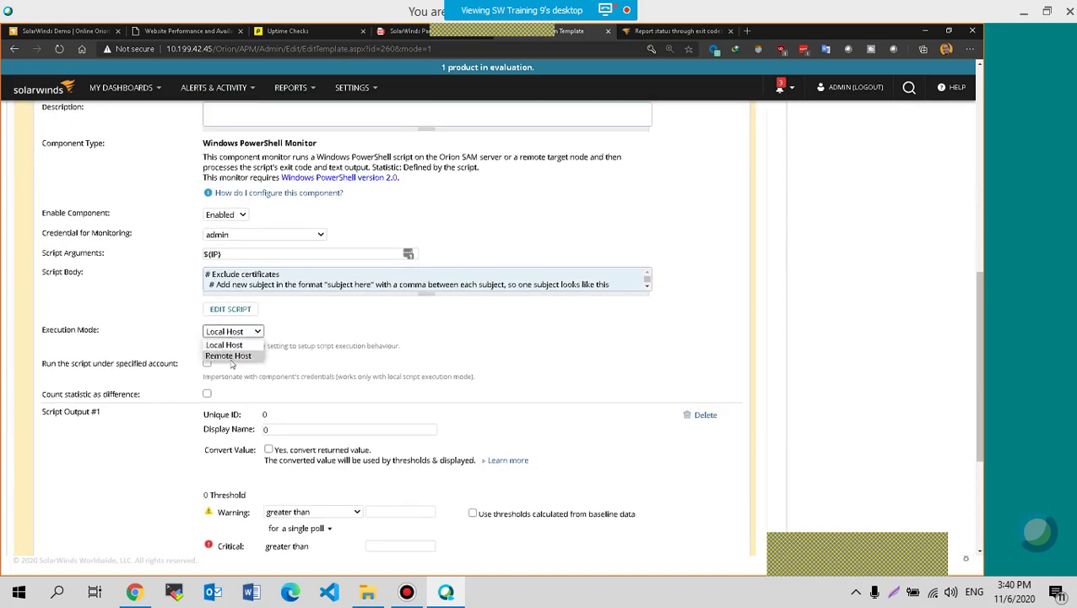
pyautogui.click(450, 344)
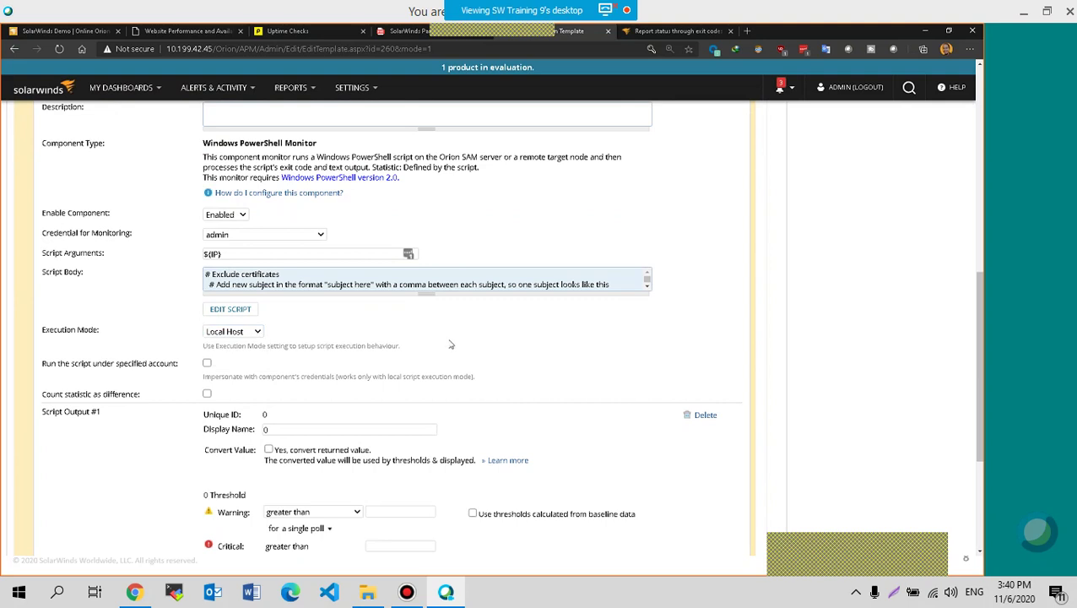
pyautogui.rightClick(451, 345)
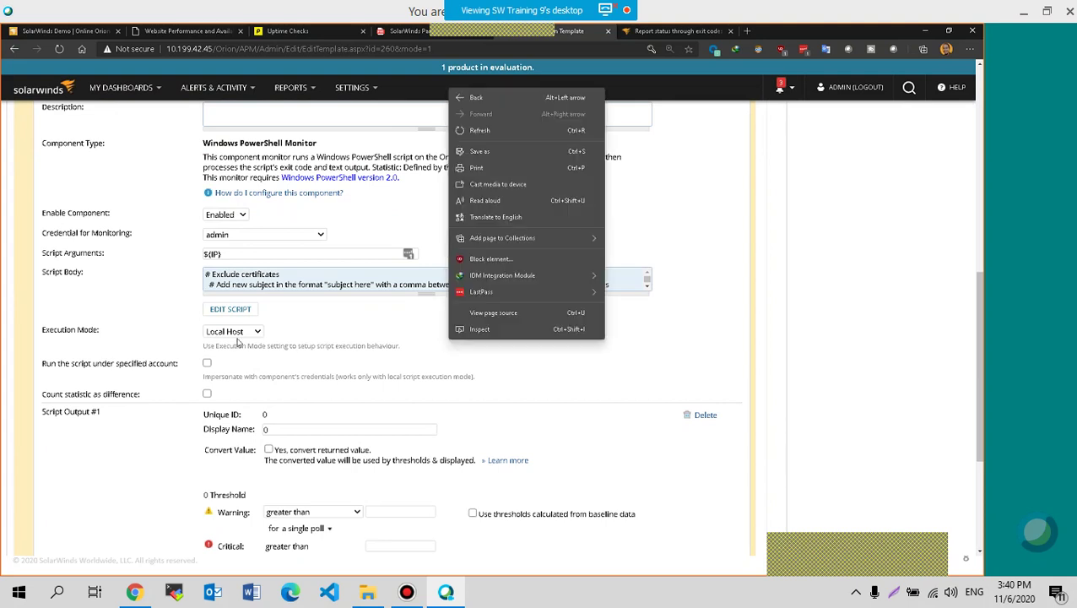
pyautogui.click(237, 334)
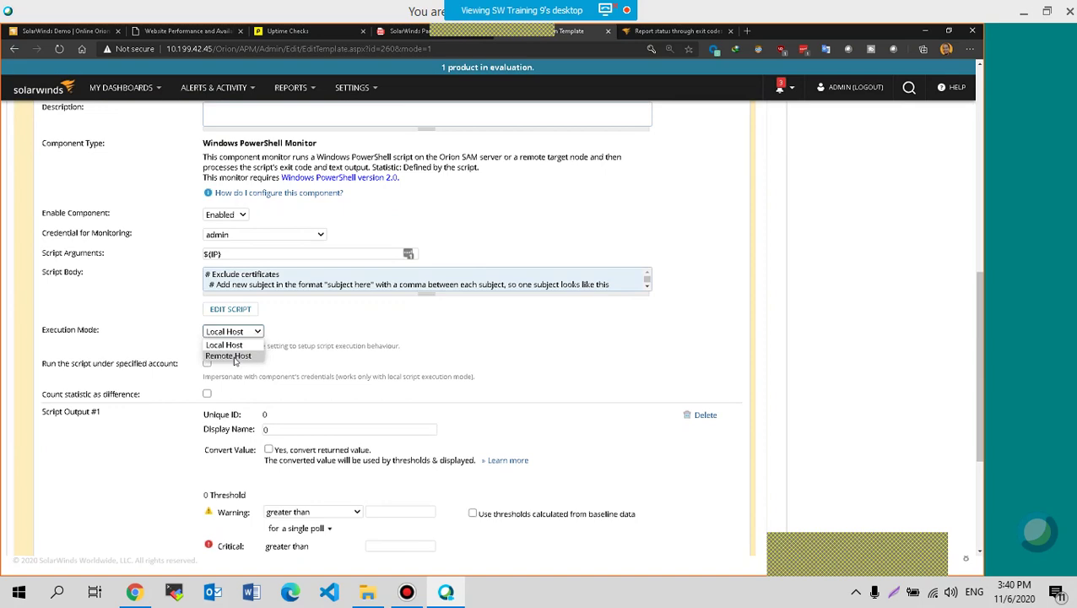
pyautogui.click(390, 343)
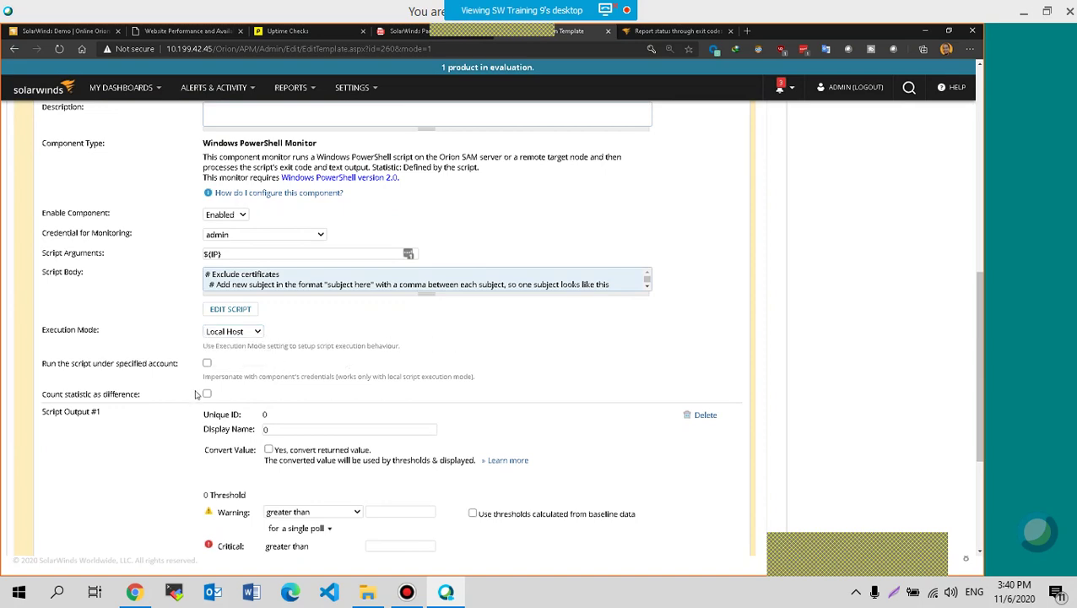
# Collapse the Root Certificate component row in Component Monitors
pyautogui.scroll(3, 195, 394)
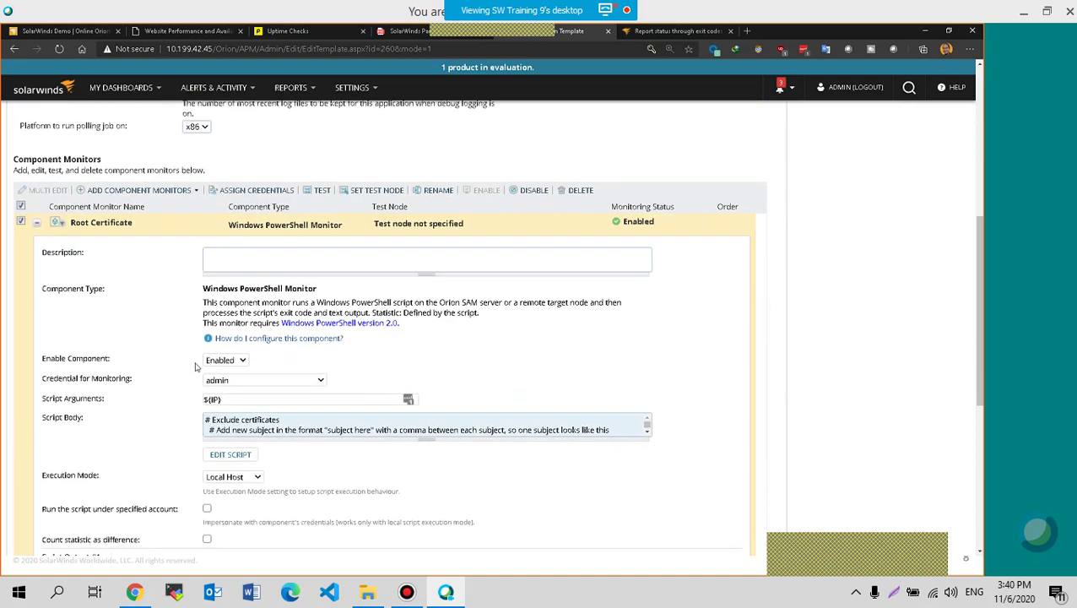
pyautogui.scroll(-2, 195, 366)
pyautogui.scroll(1, 195, 366)
pyautogui.moveTo(302, 218); pyautogui.dragTo(180, 228)
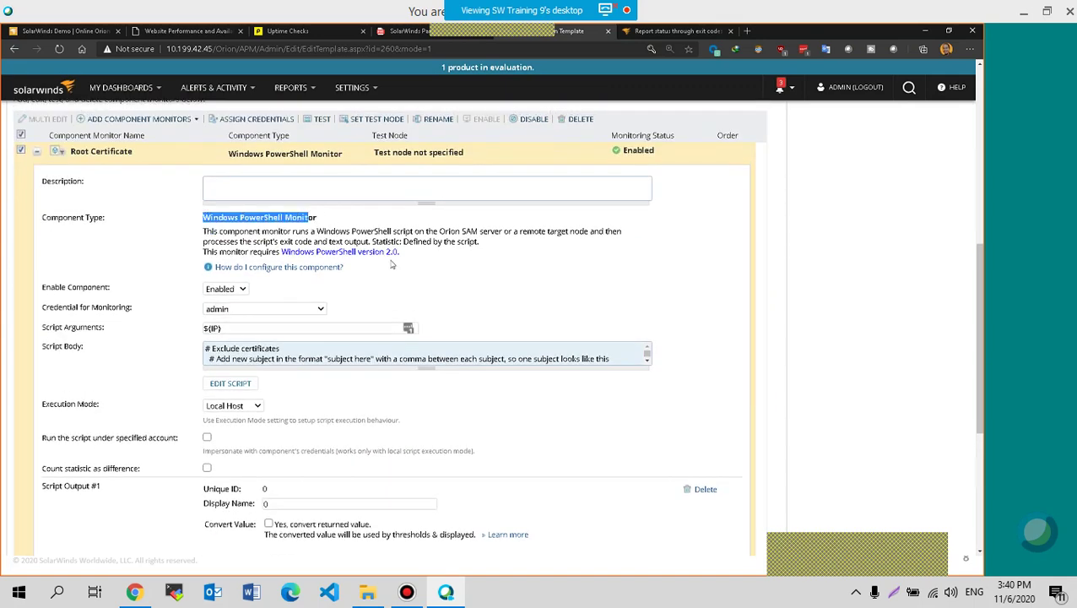
pyautogui.click(392, 265)
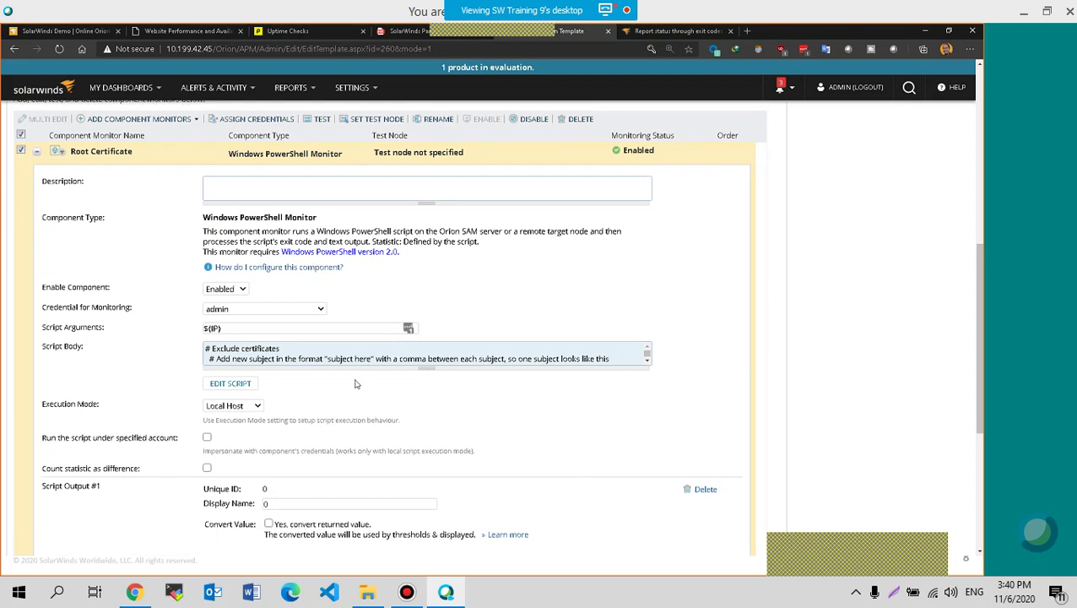
pyautogui.scroll(-1, 355, 384)
pyautogui.scroll(-2, 355, 384)
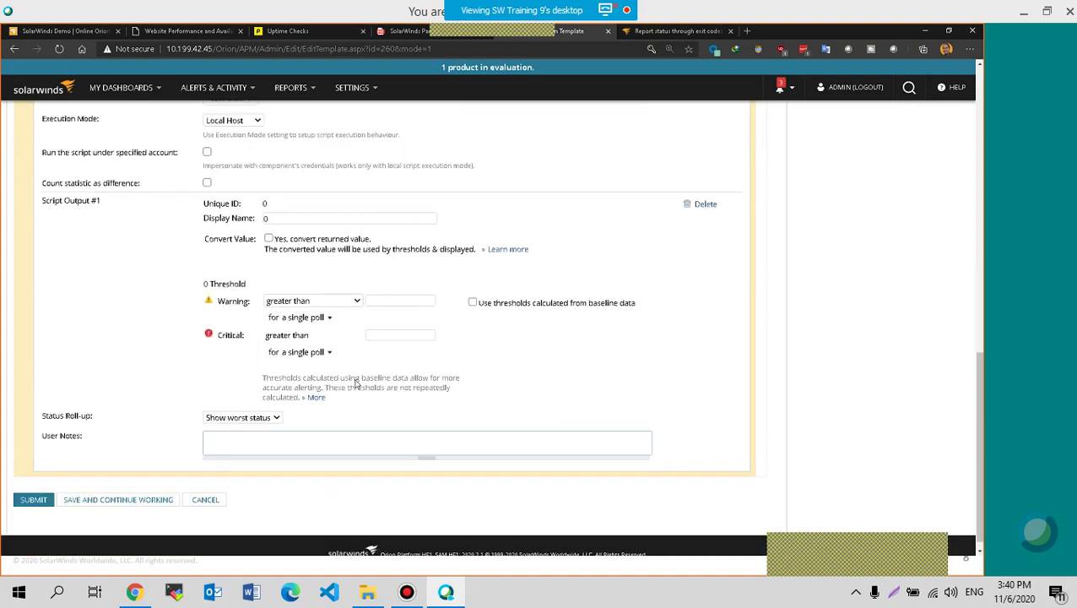
pyautogui.scroll(3, 355, 384)
pyautogui.click(36, 137)
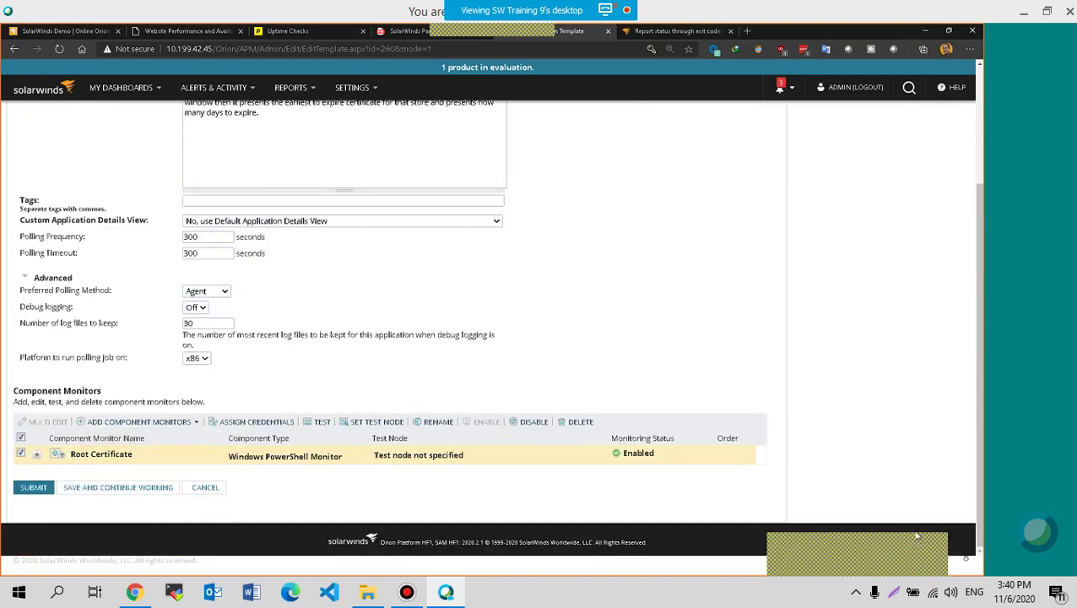
# Add a Windows PowerShell Monitor component from Custom Script Monitors
pyautogui.press('super')
pyautogui.press('super')
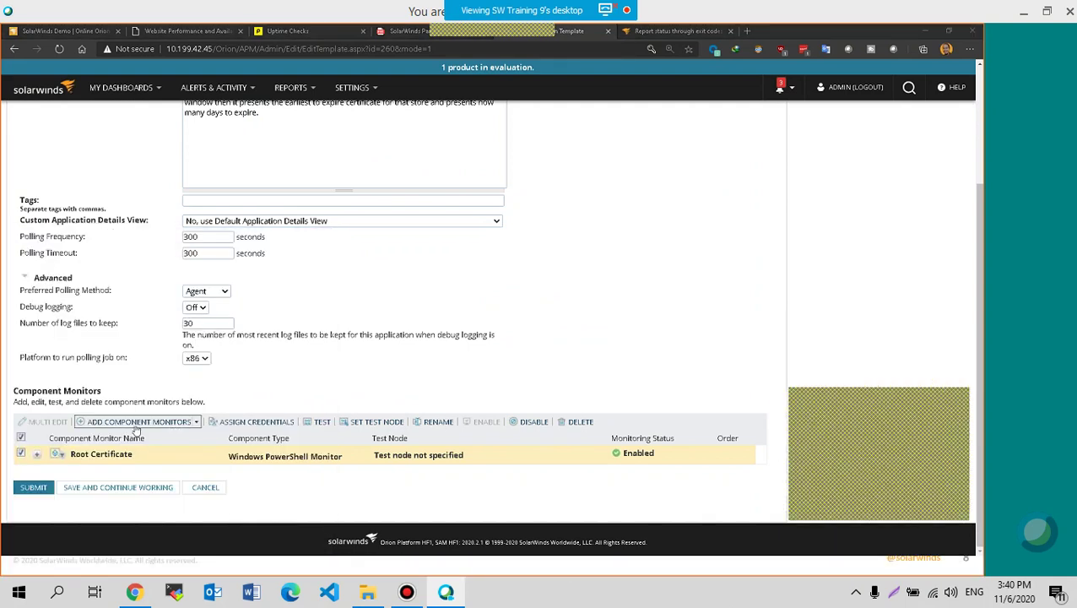
pyautogui.click(136, 425)
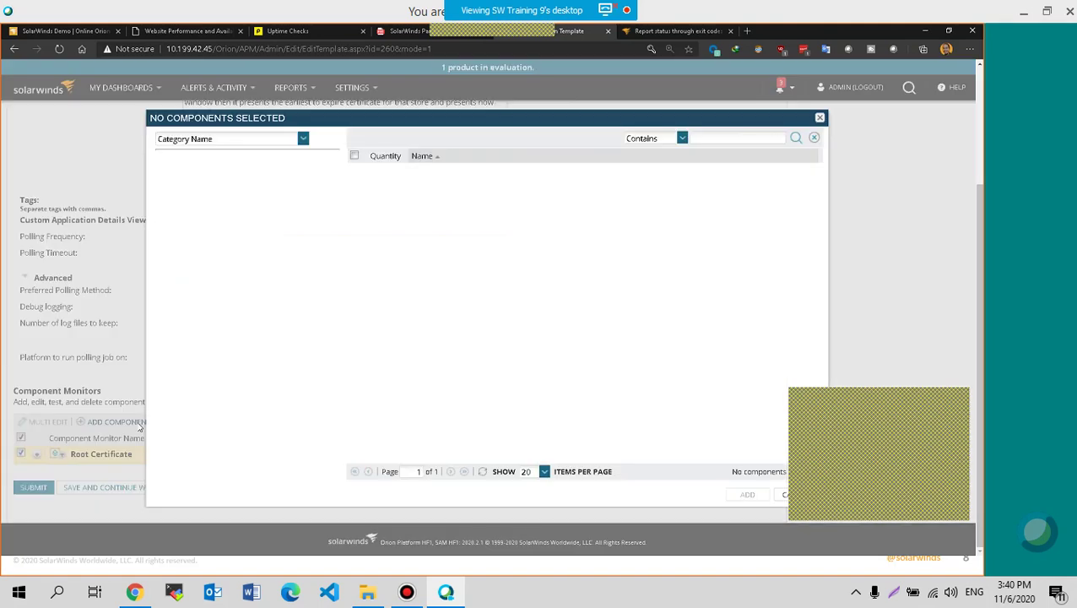
pyautogui.click(354, 202)
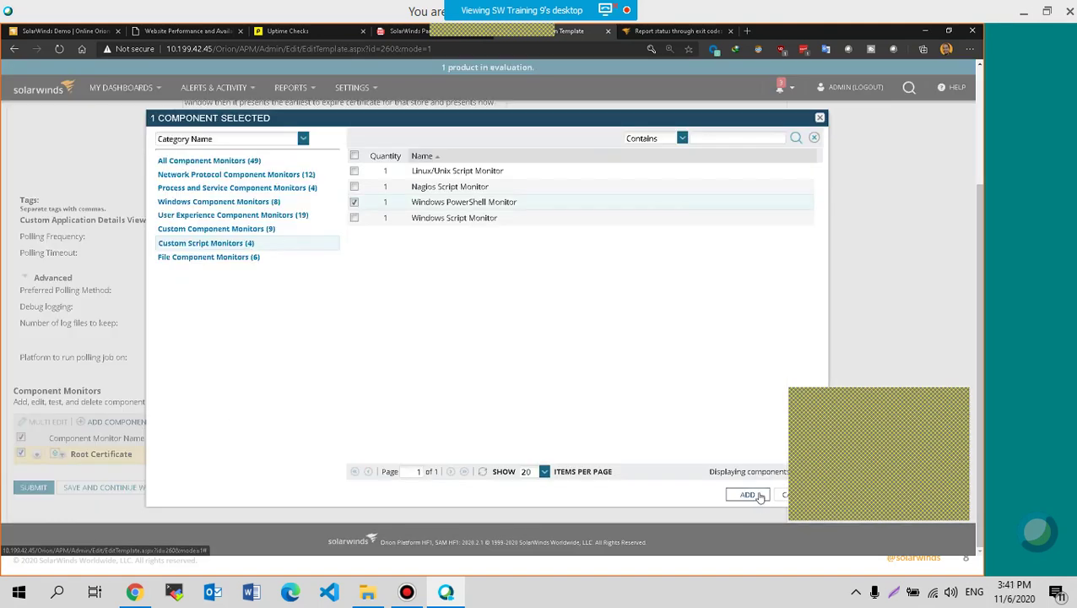
pyautogui.click(755, 496)
# Select the word AuthRoot in the template description
pyautogui.scroll(1, 397, 335)
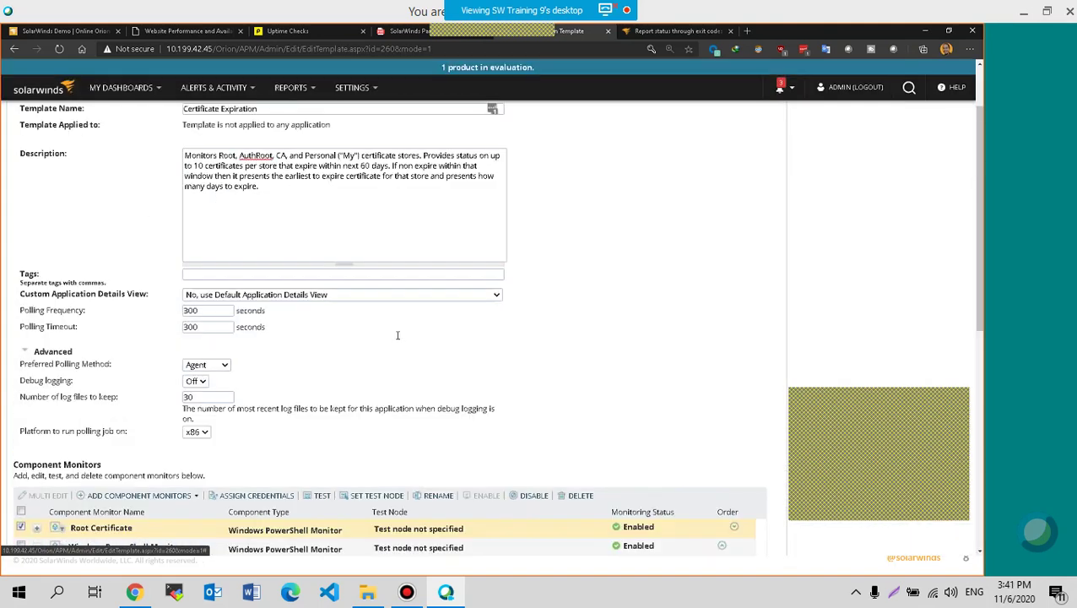
pyautogui.scroll(2, 398, 335)
pyautogui.moveTo(240, 242)
pyautogui.mouseDown()
pyautogui.moveTo(278, 243)
pyautogui.moveTo(239, 241)
pyautogui.mouseUp()
pyautogui.click(286, 243)
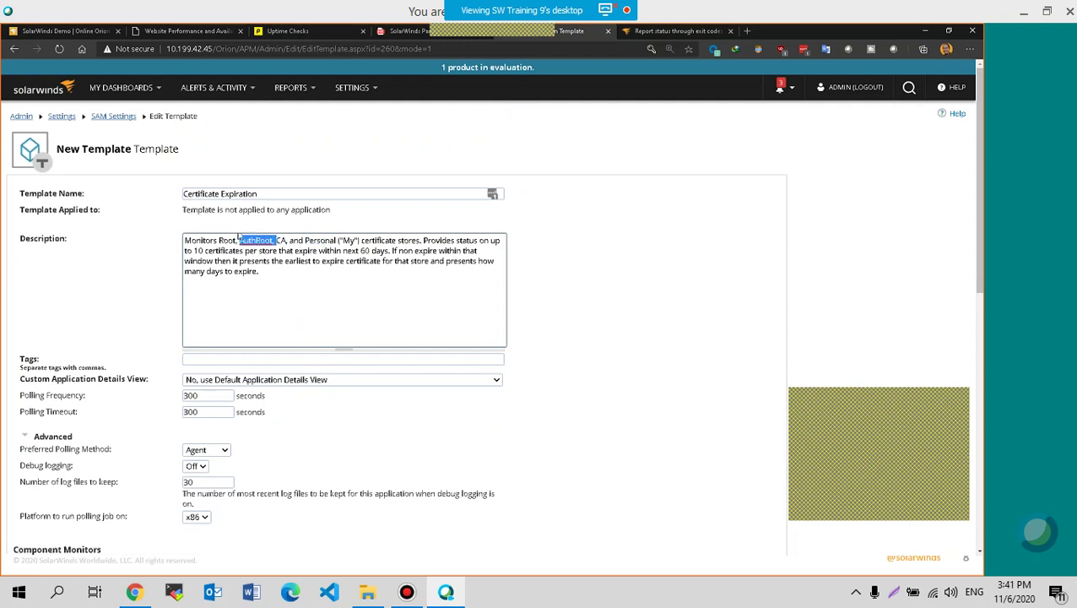
pyautogui.doubleClick(232, 240)
pyautogui.doubleClick(252, 240)
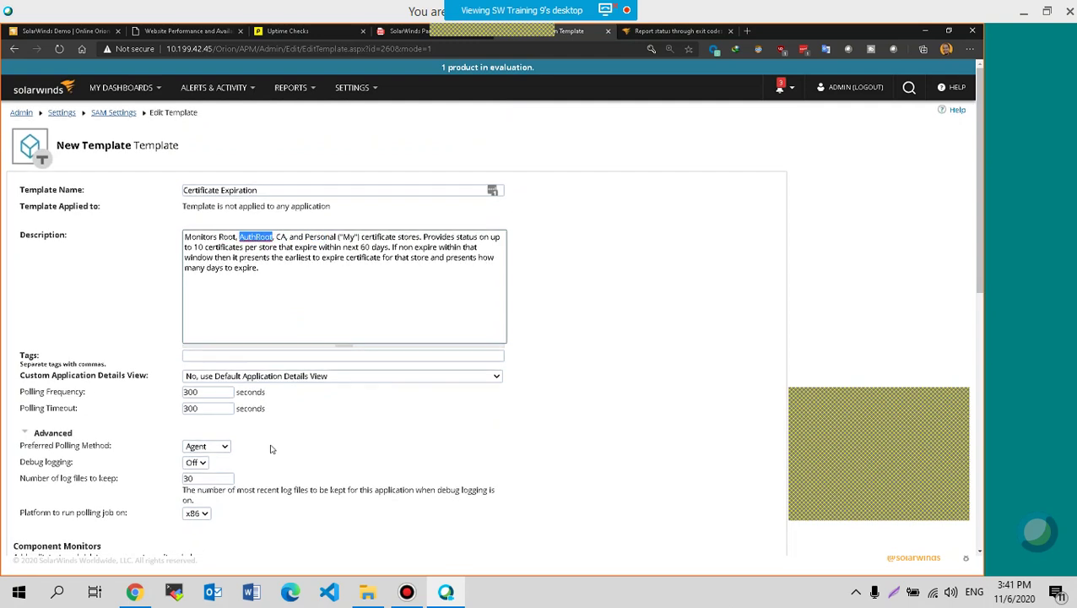
pyautogui.scroll(-5, 271, 465)
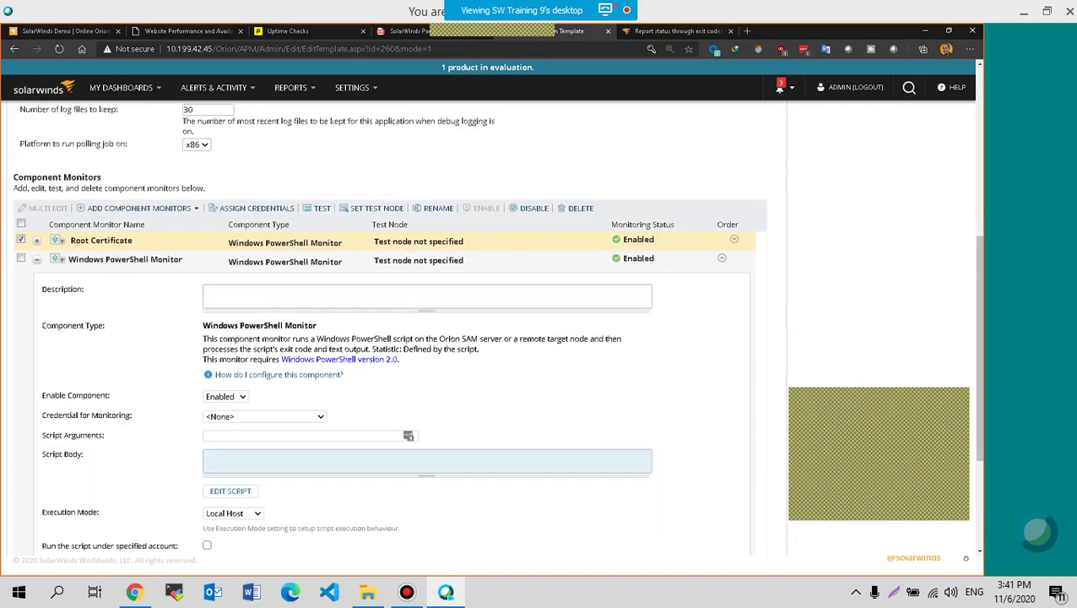
pyautogui.press('super')
# Rename the new PowerShell monitor to AuthRoot Certificate
pyautogui.click(542, 566)
pyautogui.scroll(-5, 503, 407)
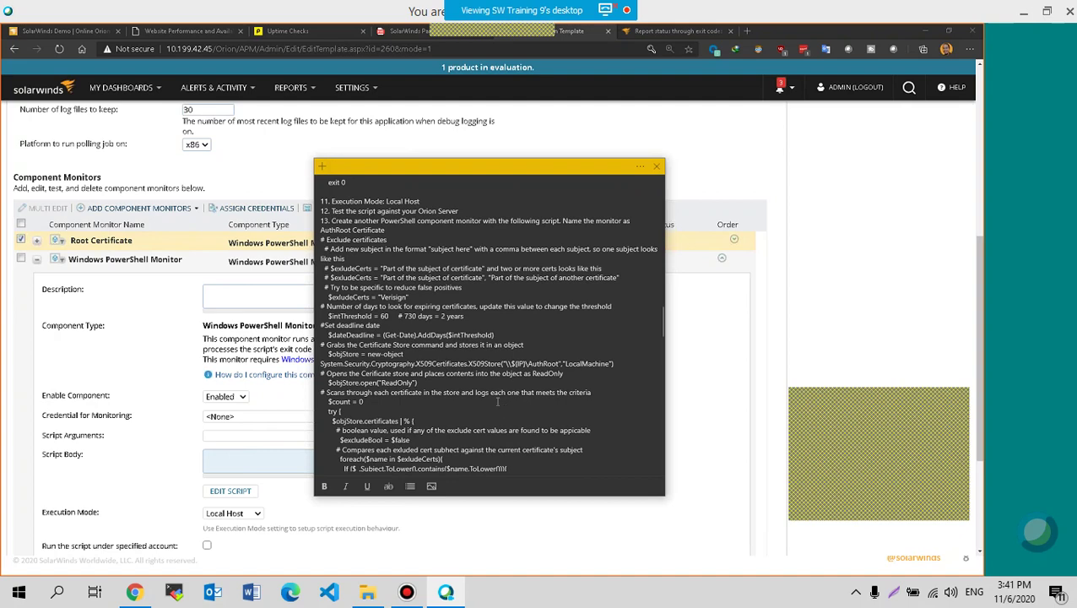
pyautogui.moveTo(388, 231); pyautogui.dragTo(320, 231)
pyautogui.hotkey('ctrl', 'c')
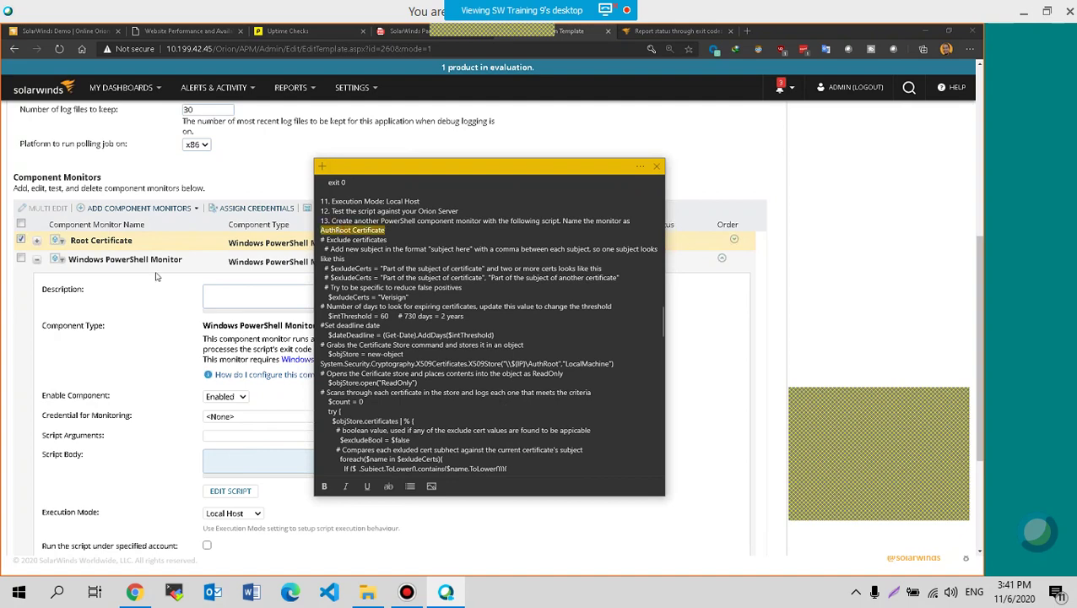
pyautogui.click(21, 241)
pyautogui.click(21, 260)
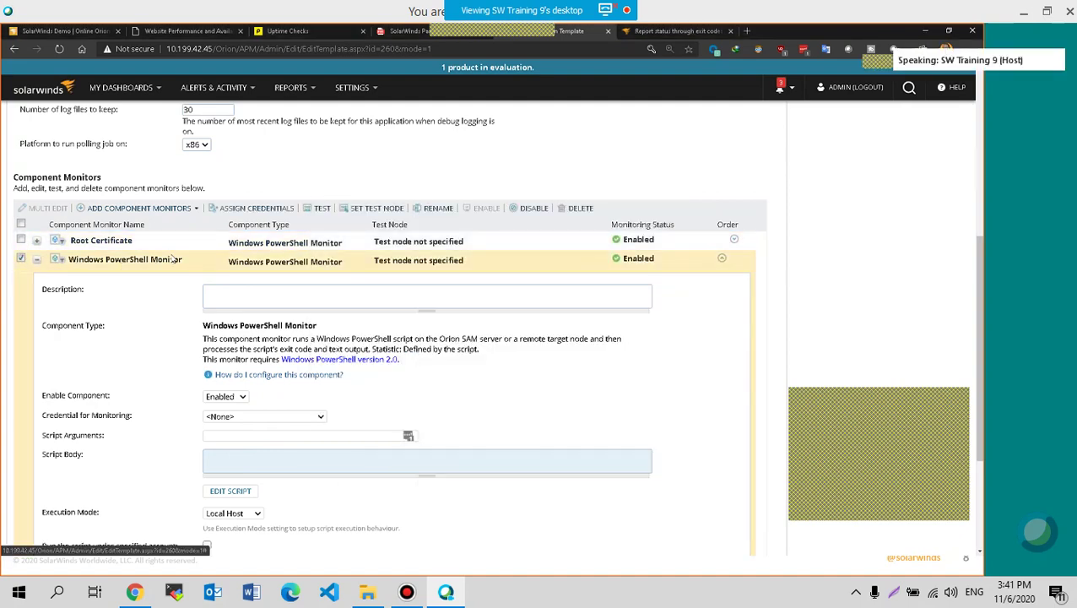
pyautogui.click(438, 208)
pyautogui.hotkey('ctrl', 'a')
pyautogui.hotkey('ctrl', 'v')
pyautogui.click(461, 333)
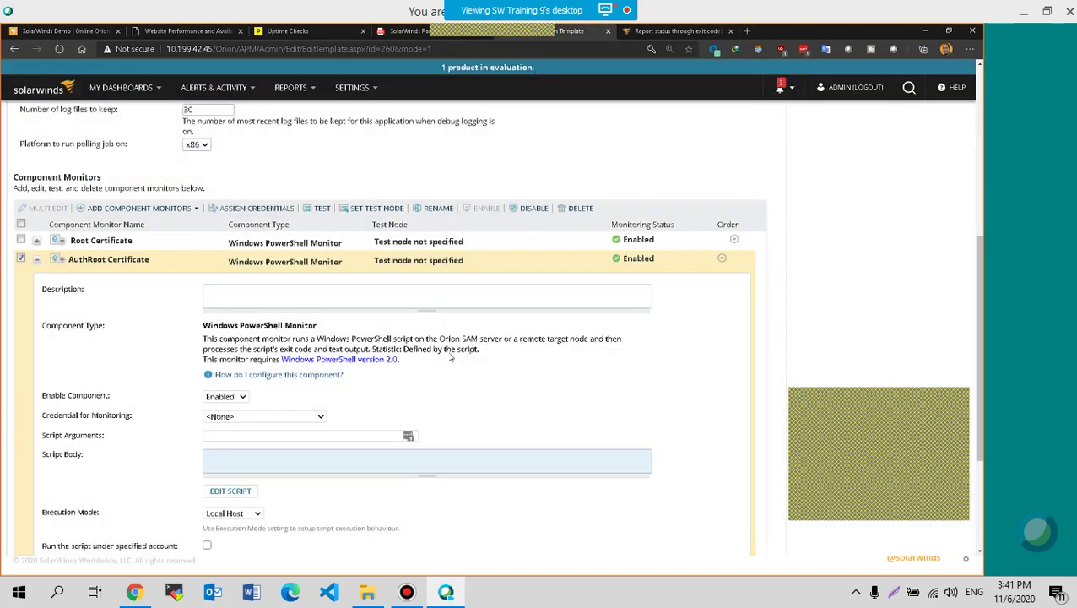
# Paste the IP variable from the notes into the monitor's Script Arguments
pyautogui.hotkey('alt', 'Tab')
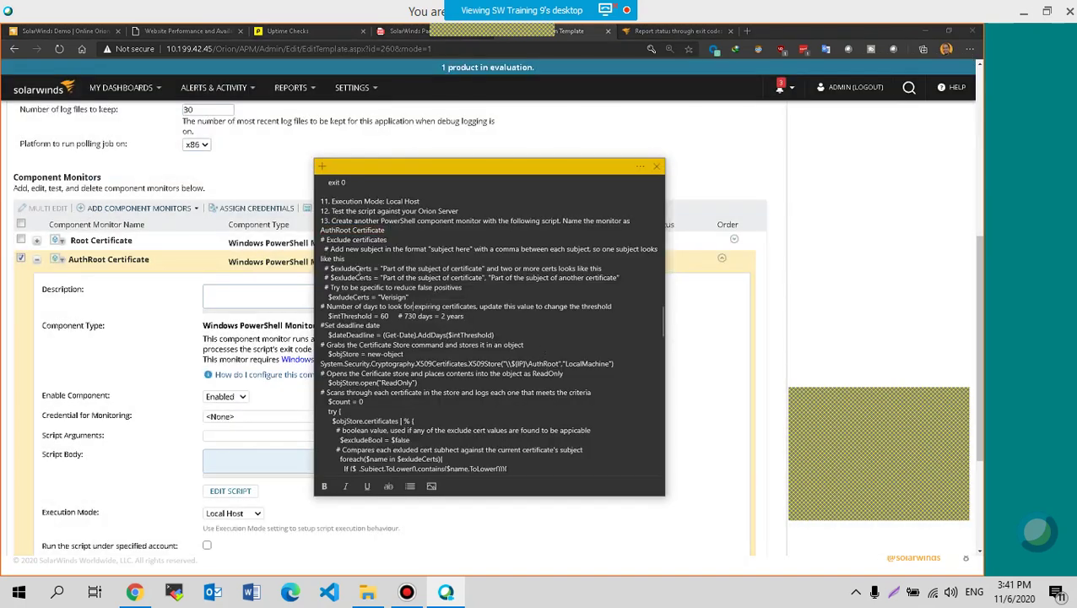
pyautogui.scroll(10, 358, 272)
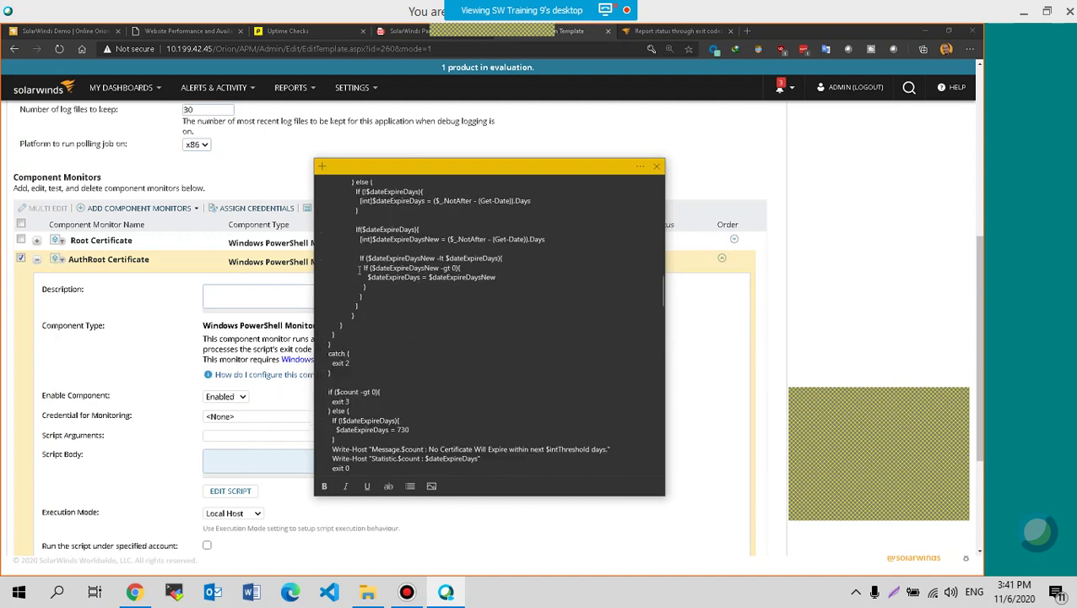
pyautogui.scroll(5, 358, 269)
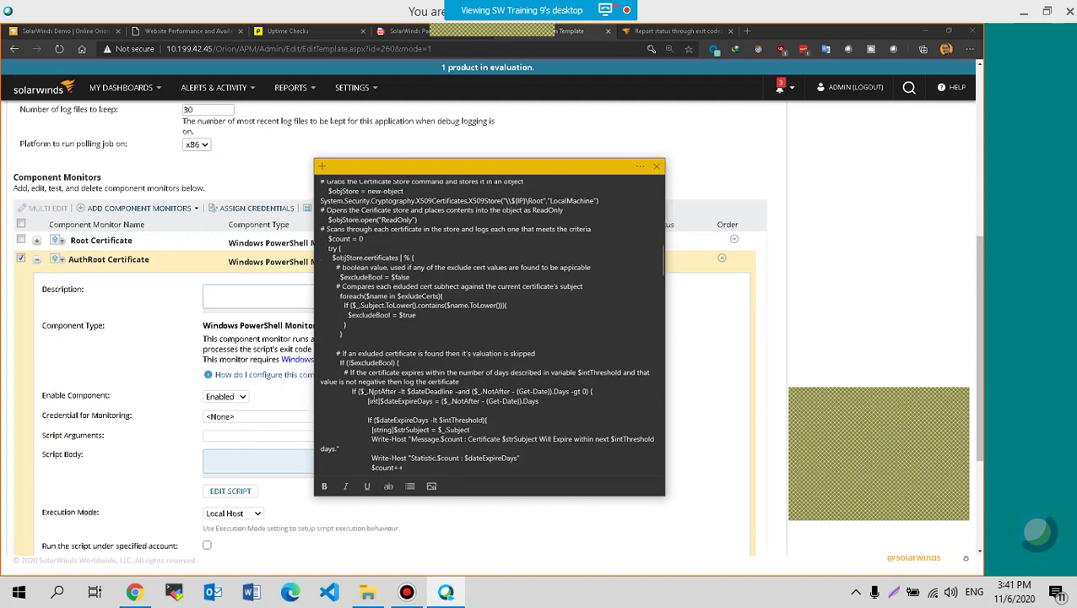
pyautogui.scroll(5, 368, 400)
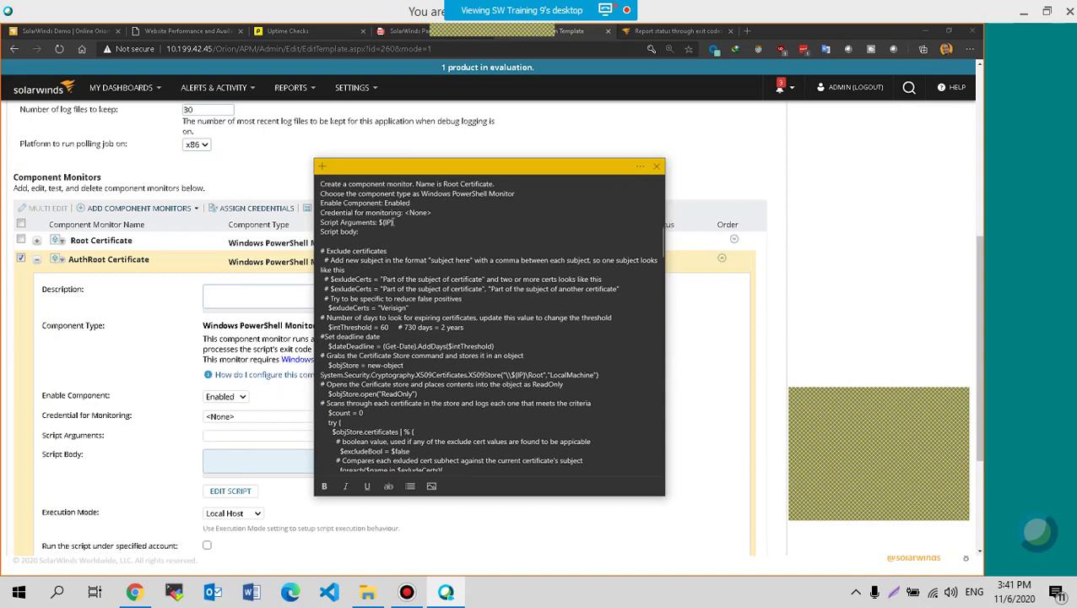
pyautogui.moveTo(394, 222); pyautogui.dragTo(378, 222)
pyautogui.hotkey('ctrl', 'c')
pyautogui.click(97, 370)
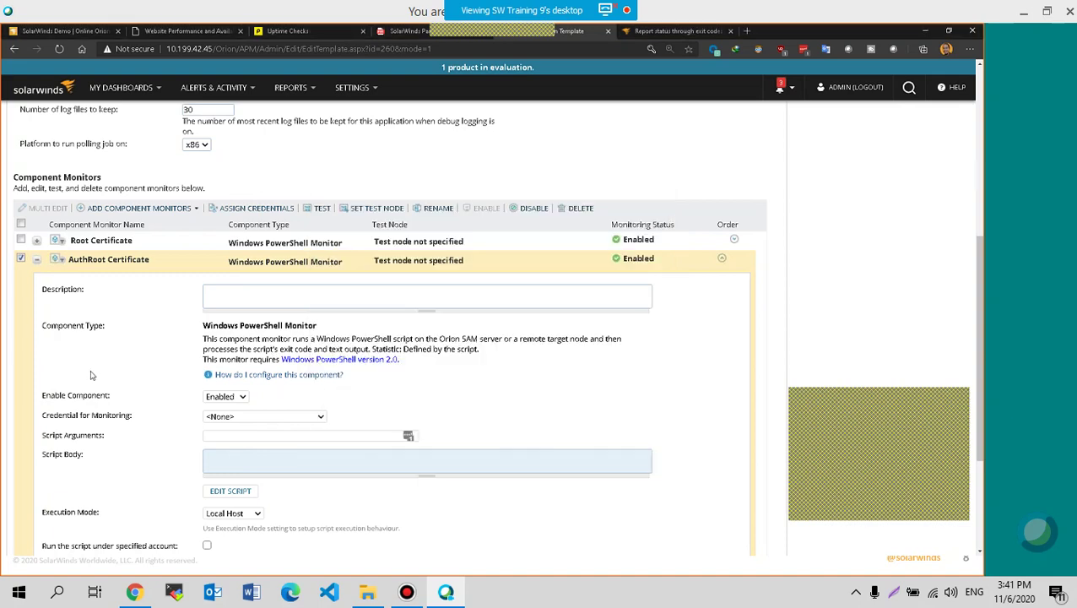
pyautogui.scroll(-1, 91, 376)
pyautogui.scroll(-3, 91, 375)
pyautogui.click(261, 287)
pyautogui.hotkey('ctrl', 'v')
# Copy the AuthRoot certificate script from Sticky Notes
pyautogui.click(276, 306)
pyautogui.hotkey('alt', 'Tab')
pyautogui.scroll(-5, 523, 340)
pyautogui.scroll(8, 522, 341)
pyautogui.scroll(-4, 530, 347)
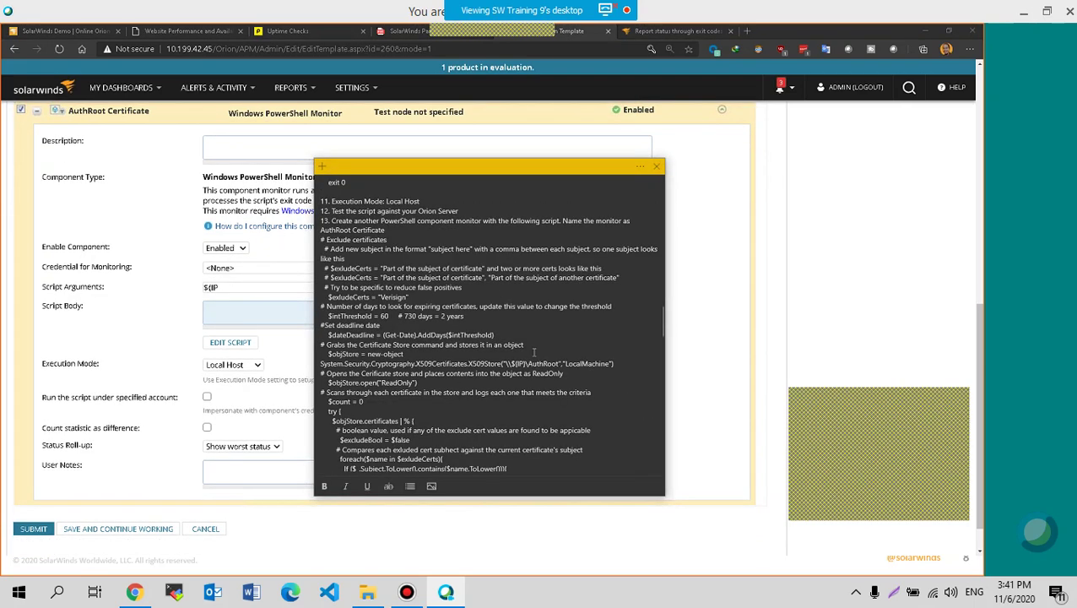
pyautogui.moveTo(320, 240); pyautogui.dragTo(388, 240)
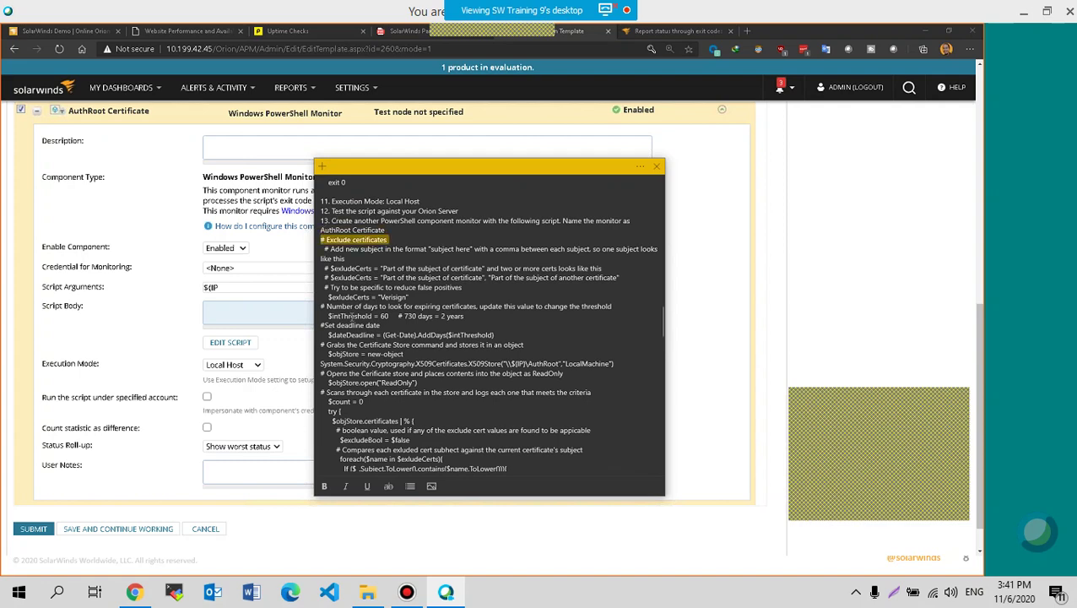
pyautogui.hotkey('shift', 'Down')
pyautogui.hotkey('shift', 'Down')
pyautogui.hotkey('shift', 'Down')
pyautogui.hotkey('shift', 'Down')
pyautogui.hotkey('shift', 'Down')
pyautogui.hotkey('shift', 'Down')
pyautogui.hotkey('shift', 'Down')
pyautogui.hotkey('shift', 'Down')
pyautogui.hotkey('shift', 'Down')
pyautogui.hotkey('shift', 'Down')
pyautogui.hotkey('shift', 'Down')
pyautogui.hotkey('shift', 'Down')
pyautogui.hotkey('shift', 'Down')
pyautogui.hotkey('shift', 'Down')
pyautogui.hotkey('shift', 'Down')
pyautogui.hotkey('shift', 'Down')
pyautogui.hotkey('shift', 'Down')
pyautogui.hotkey('shift', 'Down')
pyautogui.hotkey('shift', 'Down')
pyautogui.hotkey('shift', 'Down')
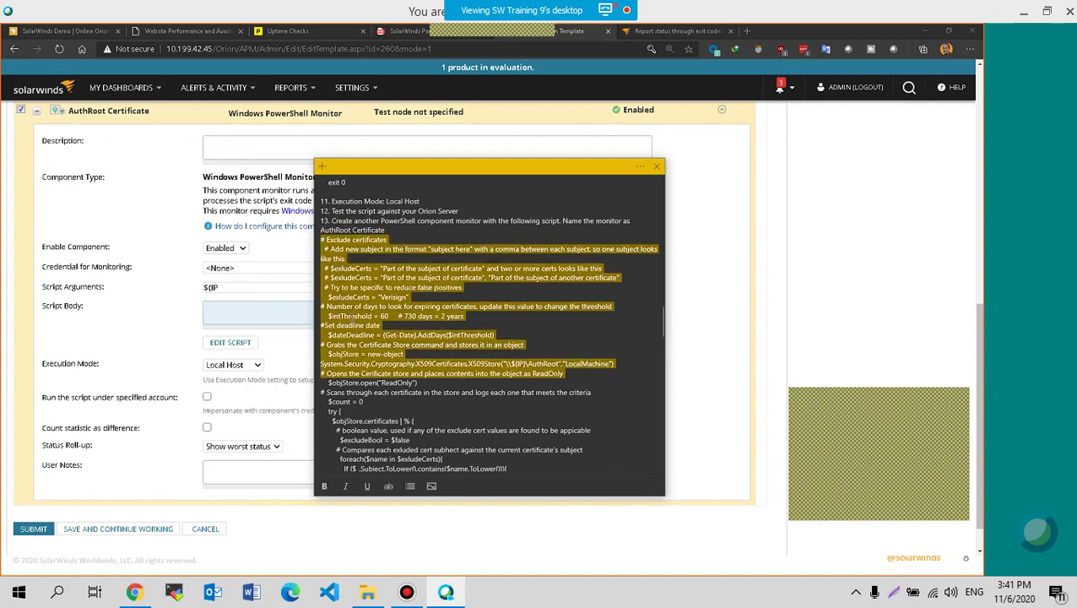
pyautogui.hotkey('shift', 'Down')
pyautogui.hotkey('shift', 'Down')
pyautogui.hotkey('shift', 'Down')
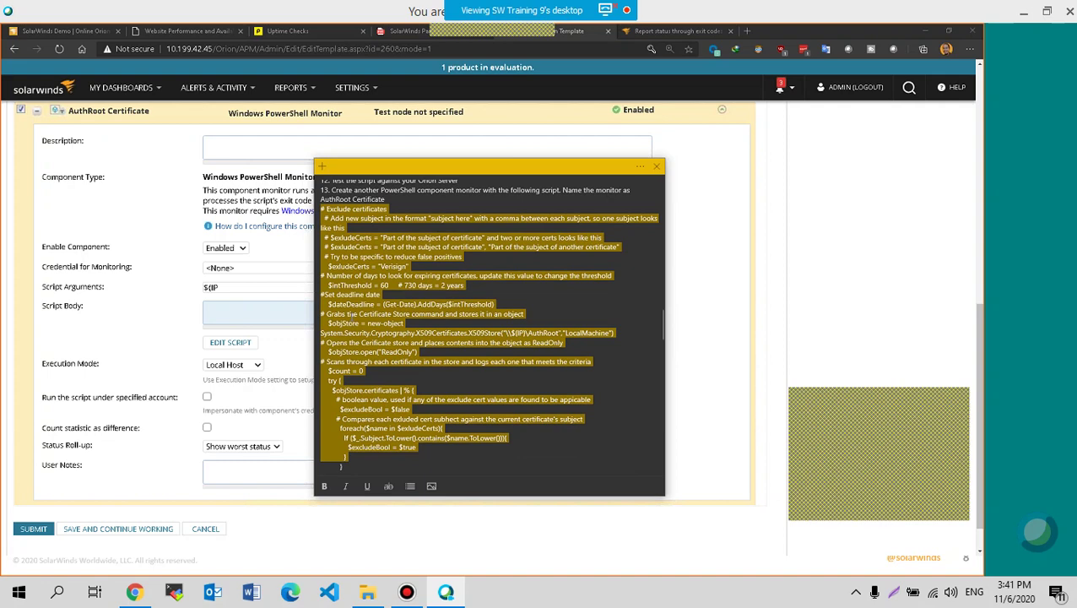
pyautogui.hotkey('shift', 'Down')
pyautogui.hotkey('shift', 'Down')
pyautogui.hotkey('shift', 'Down')
pyautogui.hotkey('shift', 'Down')
pyautogui.hotkey('shift', 'Down')
pyautogui.hotkey('shift', 'Down')
pyautogui.hotkey('shift', 'Down')
pyautogui.hotkey('shift', 'Down')
pyautogui.hotkey('shift', 'Down')
pyautogui.hotkey('shift', 'Down')
pyautogui.hotkey('shift', 'Down')
pyautogui.hotkey('shift', 'Down')
pyautogui.hotkey('shift', 'Down')
pyautogui.hotkey('shift', 'Down')
pyautogui.hotkey('shift', 'Down')
pyautogui.hotkey('shift', 'Down')
pyautogui.hotkey('shift', 'Down')
pyautogui.hotkey('shift', 'Down')
pyautogui.hotkey('shift', 'Down')
pyautogui.hotkey('shift', 'Down')
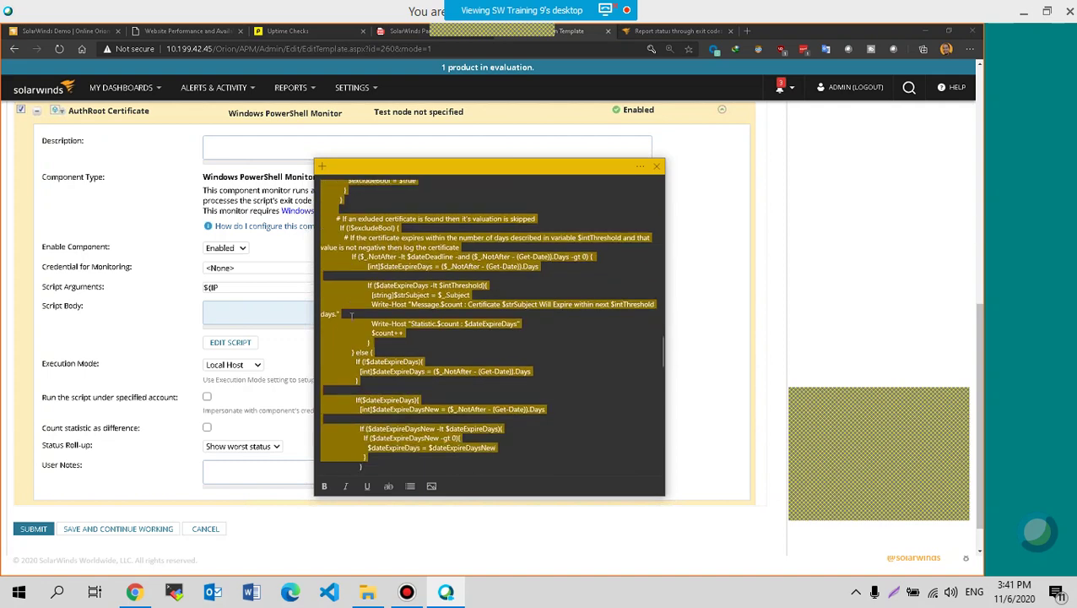
pyautogui.hotkey('shift', 'Down')
pyautogui.hotkey('shift', 'Down')
pyautogui.hotkey('shift', 'Down')
pyautogui.hotkey('shift', 'Down')
pyautogui.hotkey('shift', 'Down')
pyautogui.hotkey('shift', 'Down')
pyautogui.hotkey('shift', 'Down')
pyautogui.hotkey('shift', 'Down')
pyautogui.hotkey('shift', 'Down')
pyautogui.hotkey('shift', 'Down')
pyautogui.hotkey('shift', 'Down')
pyautogui.hotkey('shift', 'Down')
pyautogui.hotkey('shift', 'Down')
pyautogui.hotkey('shift', 'Down')
pyautogui.hotkey('shift', 'Down')
pyautogui.hotkey('shift', 'Down')
pyautogui.hotkey('shift', 'Down')
pyautogui.hotkey('shift', 'Down')
pyautogui.hotkey('shift', 'Down')
pyautogui.hotkey('shift', 'Down')
pyautogui.rightClick(363, 205)
pyautogui.click(385, 230)
pyautogui.click(783, 250)
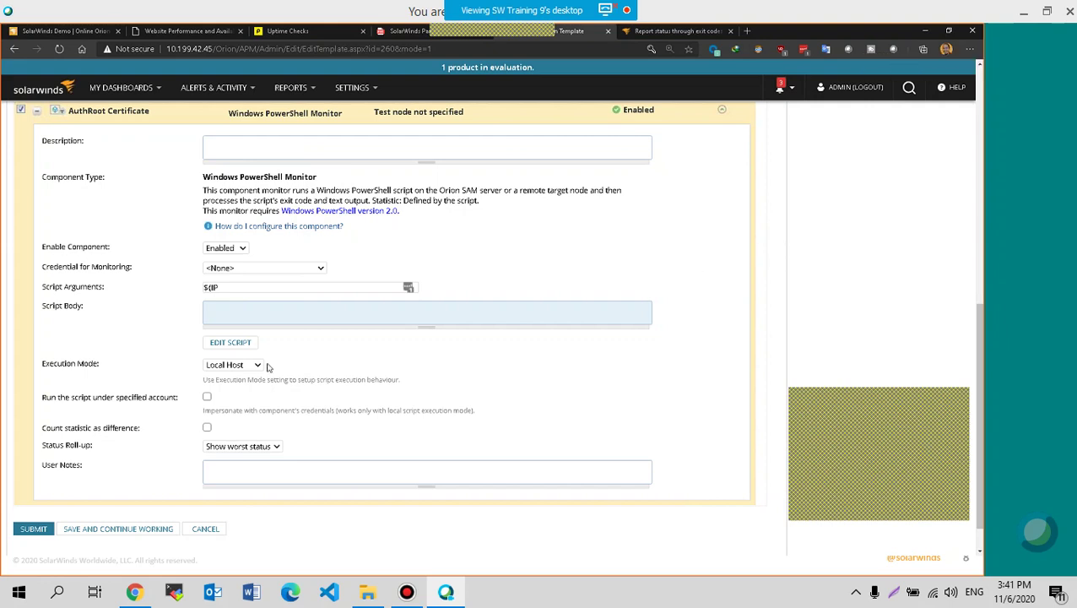
# Paste the AuthRoot script into the script body and complete the argument as ${IP}
pyautogui.click(230, 343)
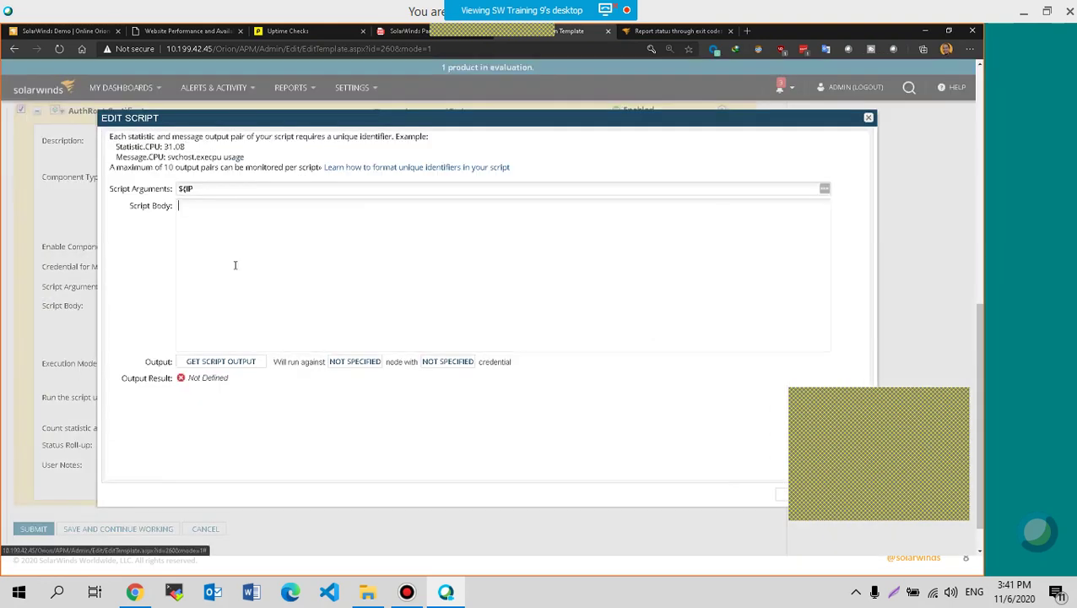
pyautogui.hotkey('ctrl', 'v')
pyautogui.click(202, 189)
pyautogui.write('${IP}')
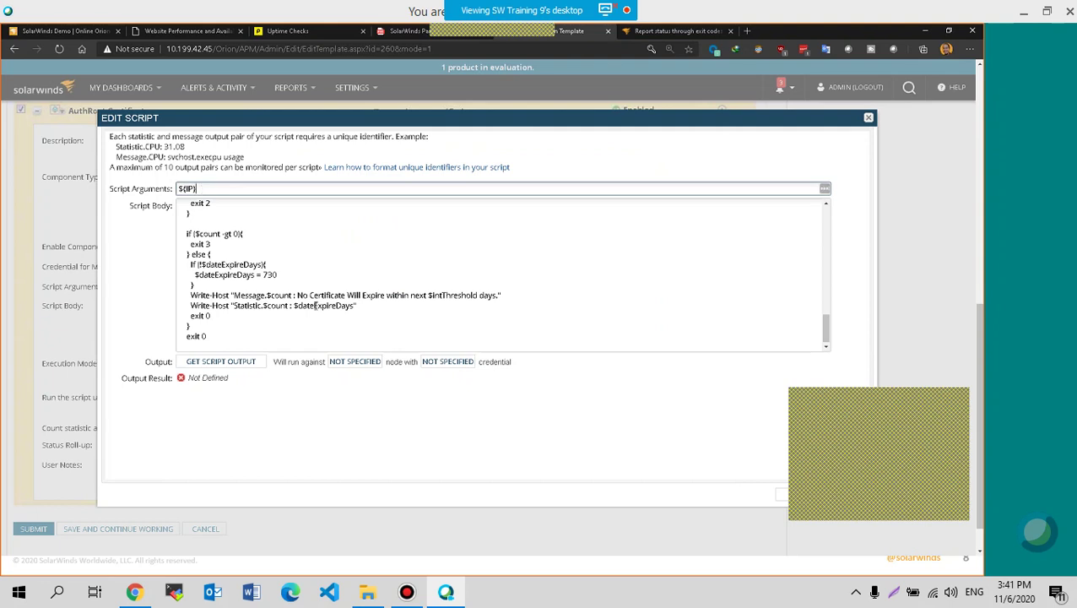
pyautogui.click(315, 305)
pyautogui.moveTo(234, 294); pyautogui.dragTo(356, 305)
pyautogui.click(311, 315)
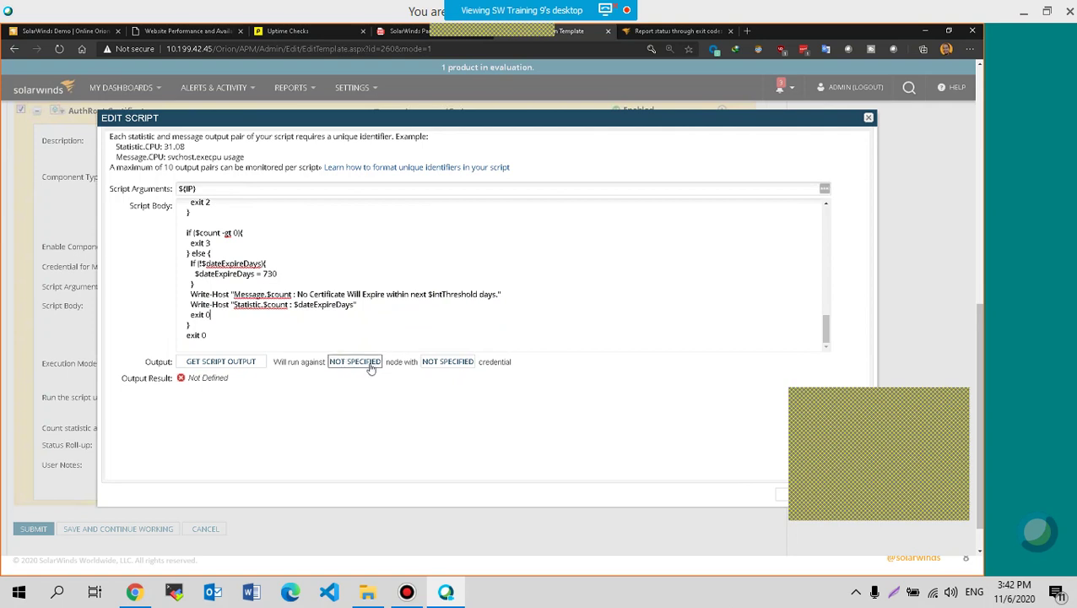
# Test the script on orion with the saved admin credential, getting 730, and save
pyautogui.click(369, 368)
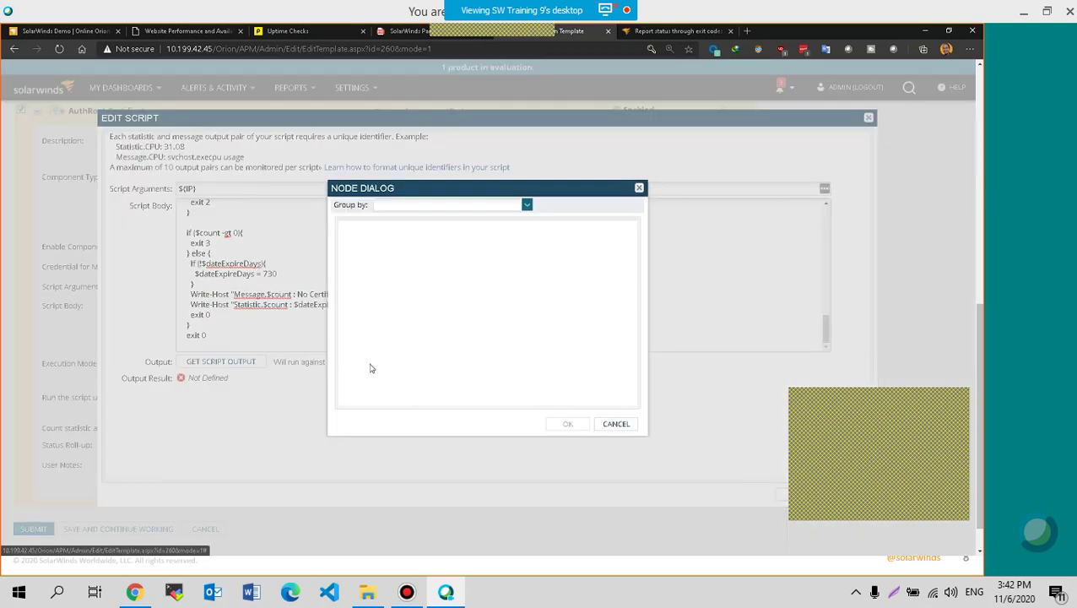
pyautogui.click(380, 342)
pyautogui.click(568, 424)
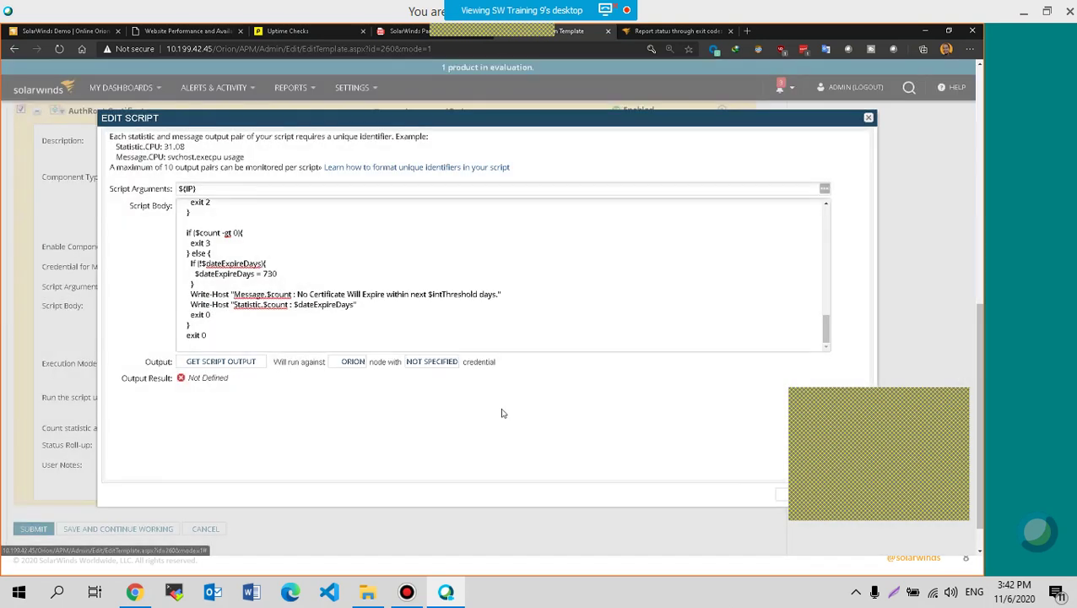
pyautogui.click(497, 363)
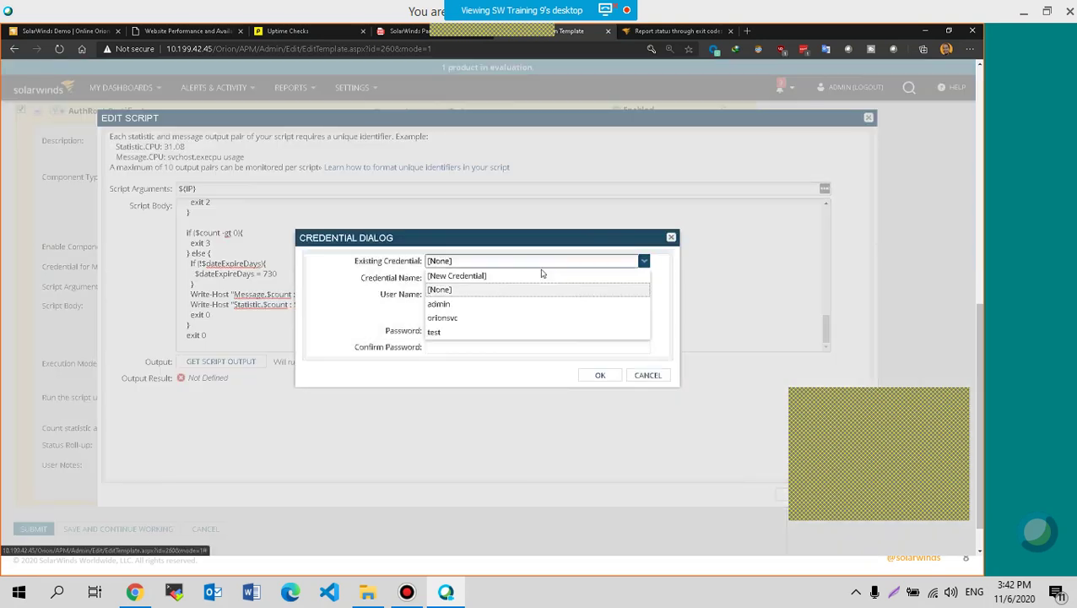
pyautogui.click(548, 264)
pyautogui.click(457, 305)
pyautogui.click(601, 376)
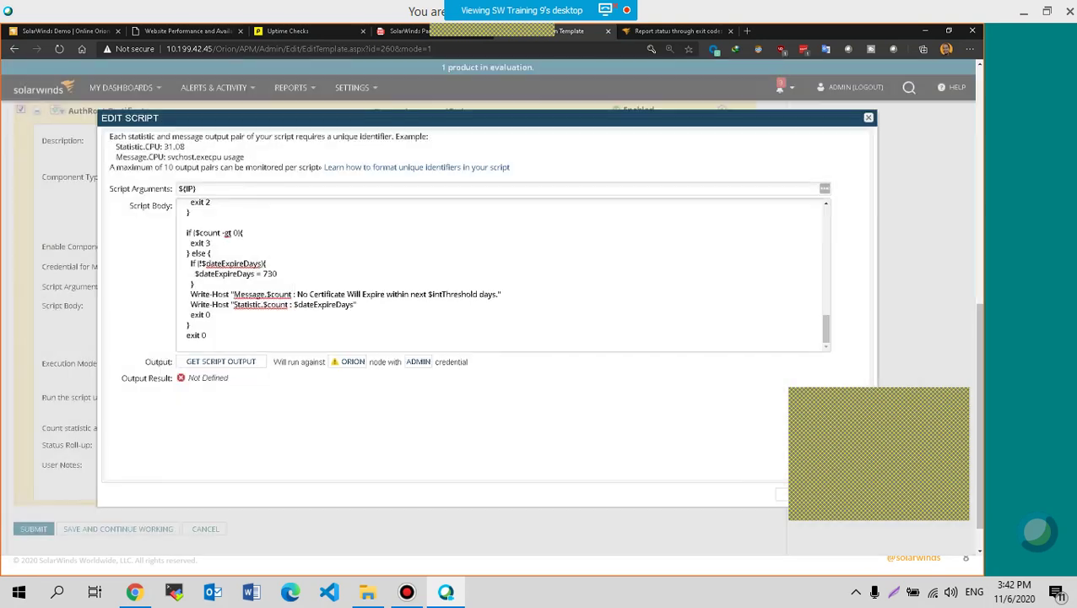
pyautogui.click(228, 364)
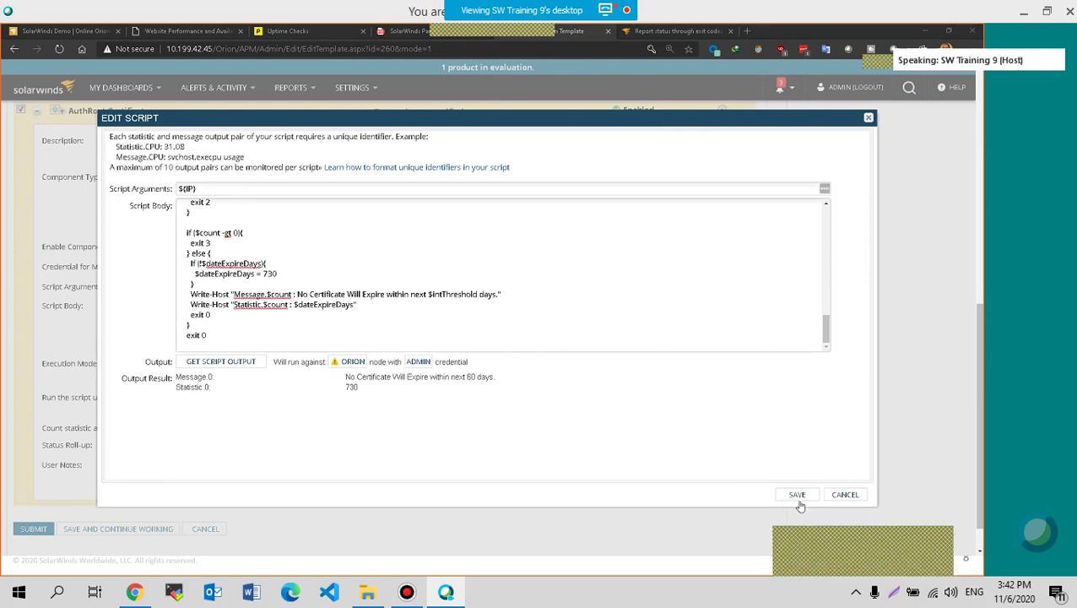
pyautogui.click(797, 496)
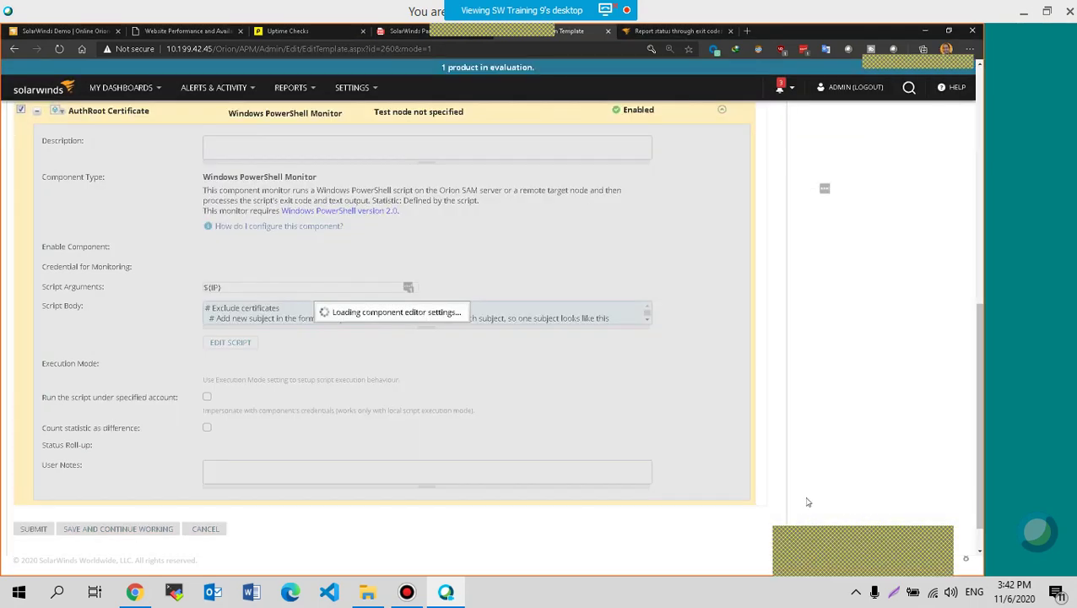
# Open the component monitor picker and select the CA Certificate name in the notes
pyautogui.scroll(-3, 791, 503)
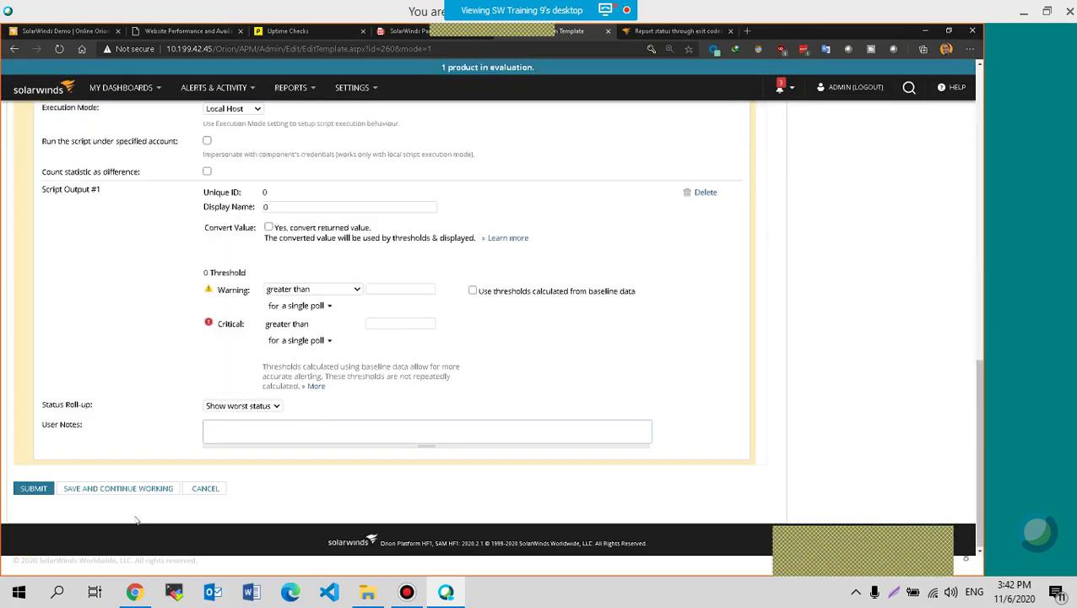
pyautogui.scroll(5, 273, 480)
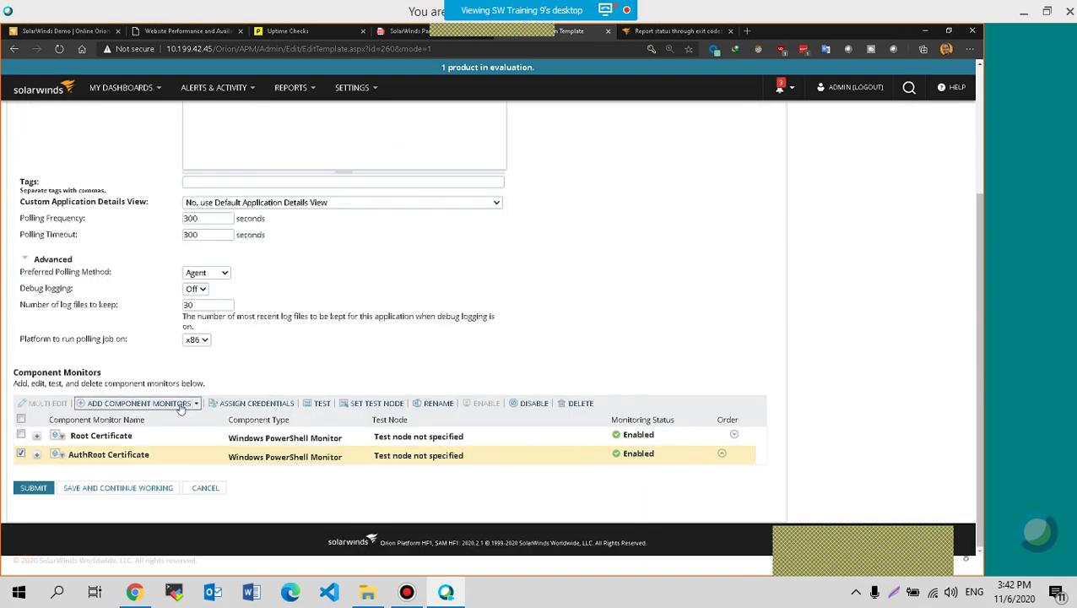
pyautogui.click(179, 403)
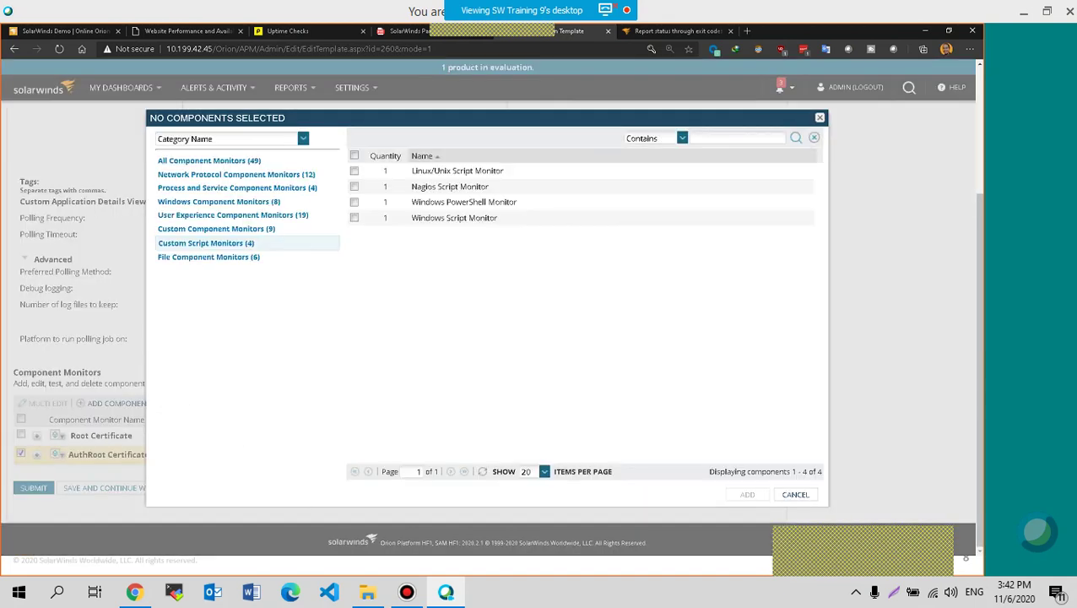
pyautogui.press('super')
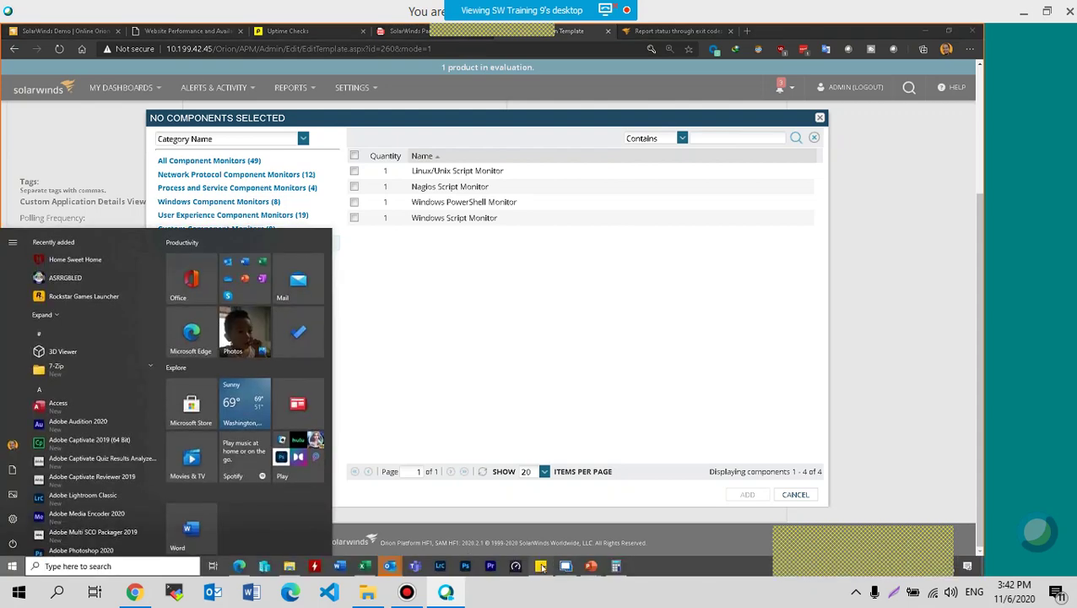
pyautogui.click(245, 405)
pyautogui.scroll(-3, 455, 437)
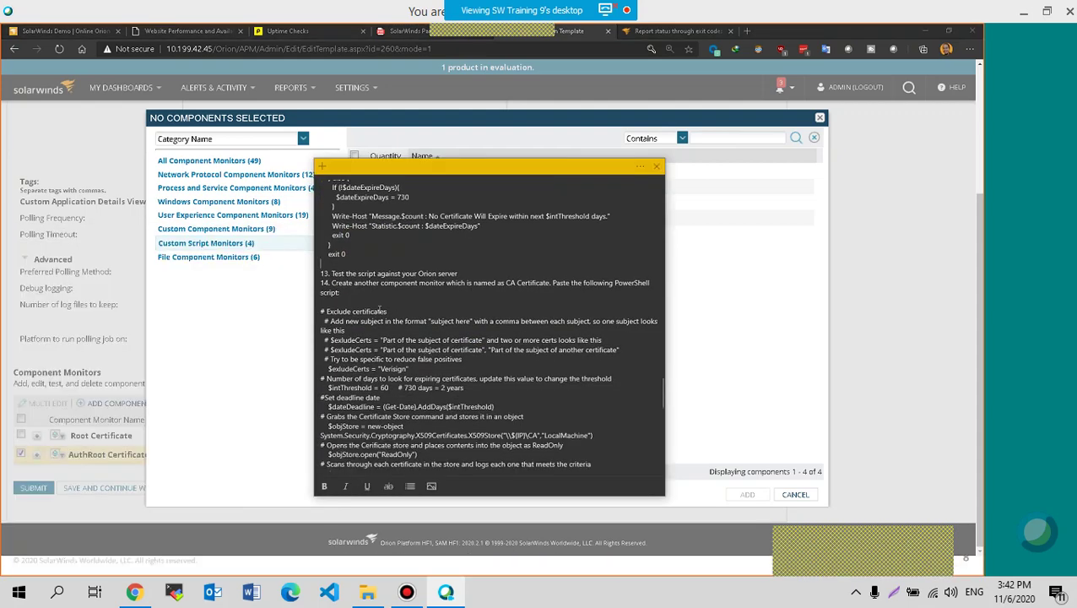
pyautogui.moveTo(549, 284); pyautogui.dragTo(507, 286)
# Add another Windows PowerShell Monitor component to the template
pyautogui.click(123, 280)
pyautogui.click(354, 203)
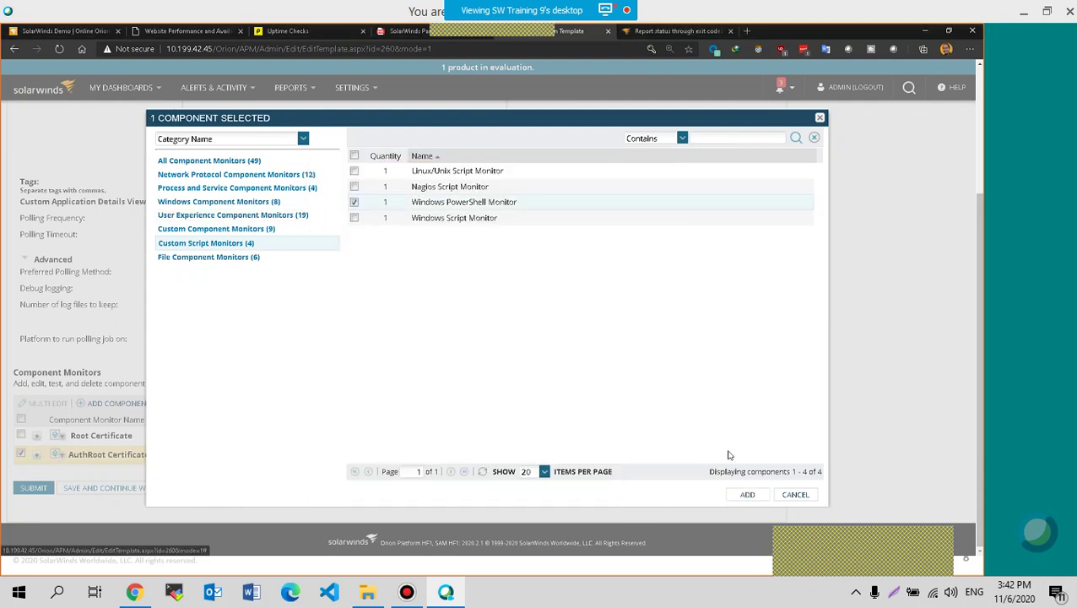
pyautogui.click(745, 496)
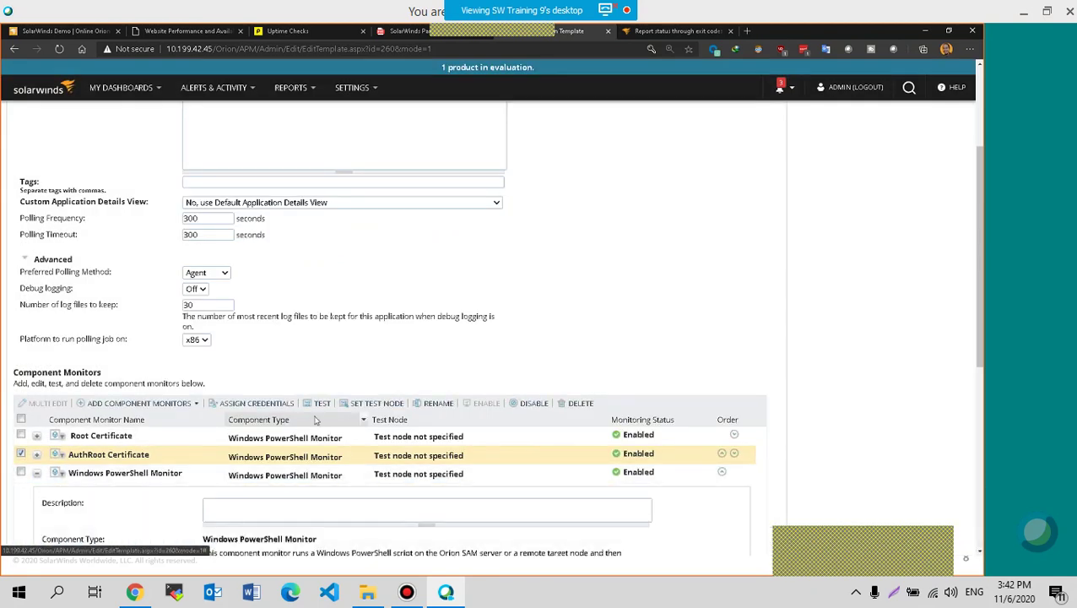
pyautogui.scroll(-3, 299, 454)
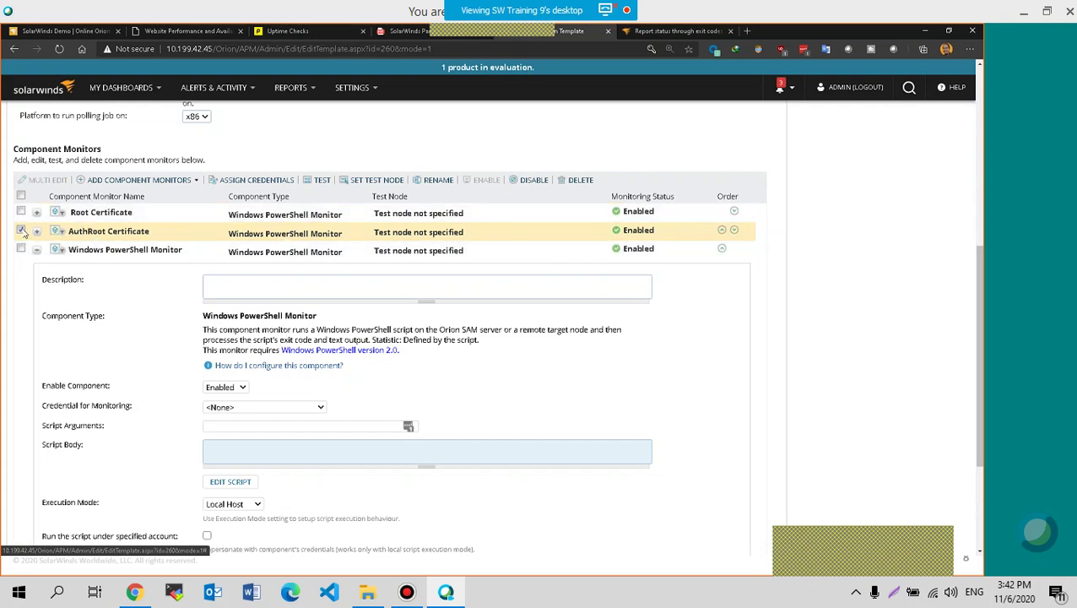
# Rename the third PowerShell monitor to CA Certificate
pyautogui.click(22, 231)
pyautogui.click(21, 249)
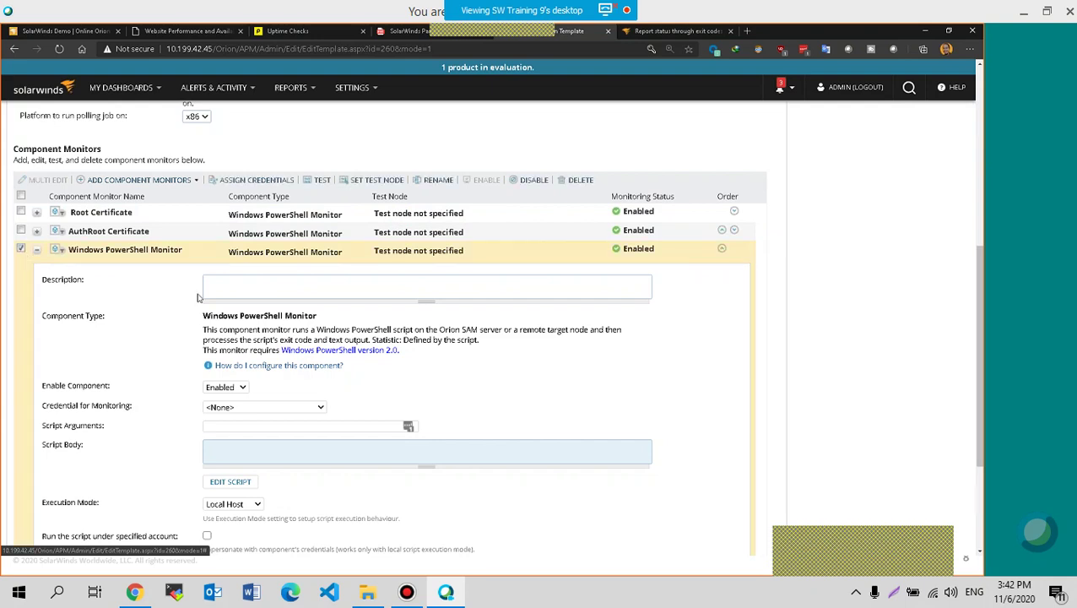
pyautogui.moveTo(428, 301); pyautogui.dragTo(435, 358)
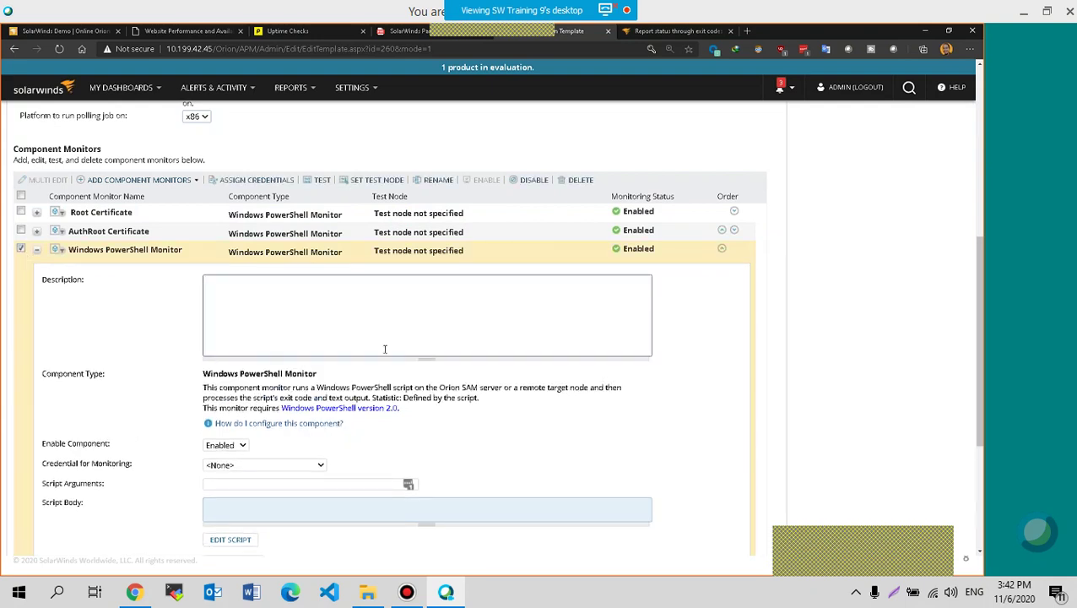
pyautogui.click(424, 182)
pyautogui.hotkey('ctrl', 'a')
pyautogui.write('CA Certificate')
pyautogui.click(464, 333)
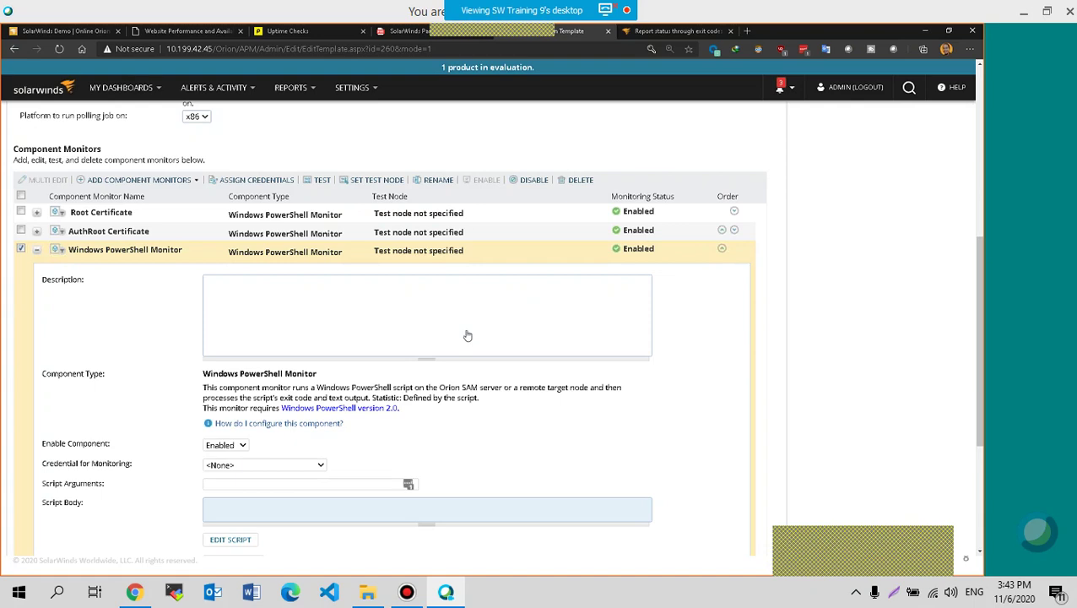
# Set the CA Certificate Script Arguments to ${IP}
pyautogui.scroll(-3, 468, 336)
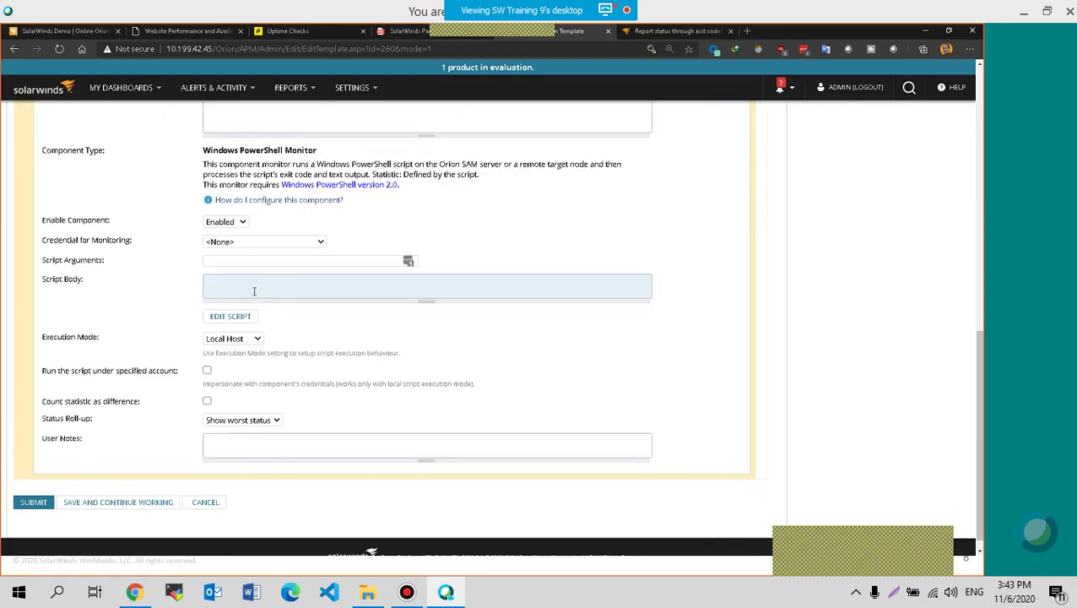
pyautogui.scroll(1, 254, 290)
pyautogui.click(226, 335)
pyautogui.write('{IP')
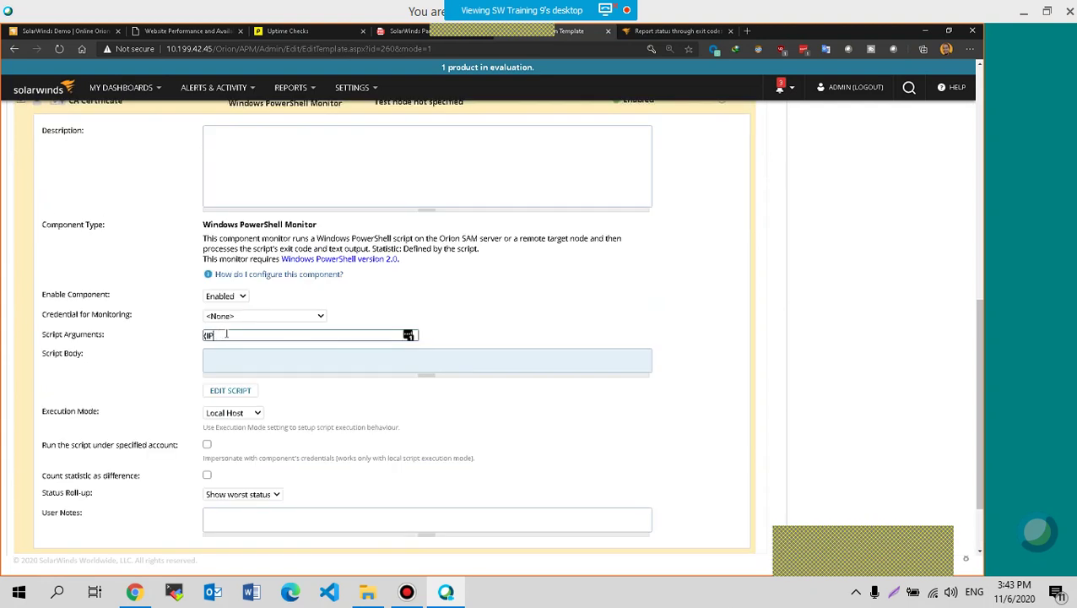
pyautogui.write('}')
pyautogui.scroll(1, 226, 335)
pyautogui.scroll(5, 227, 334)
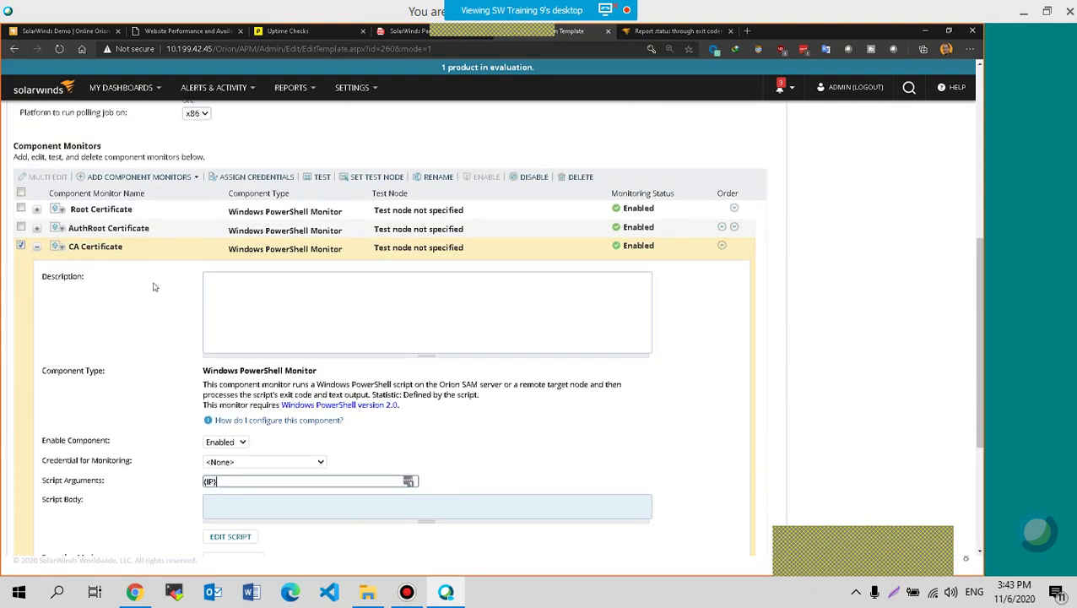
pyautogui.scroll(4, 40, 268)
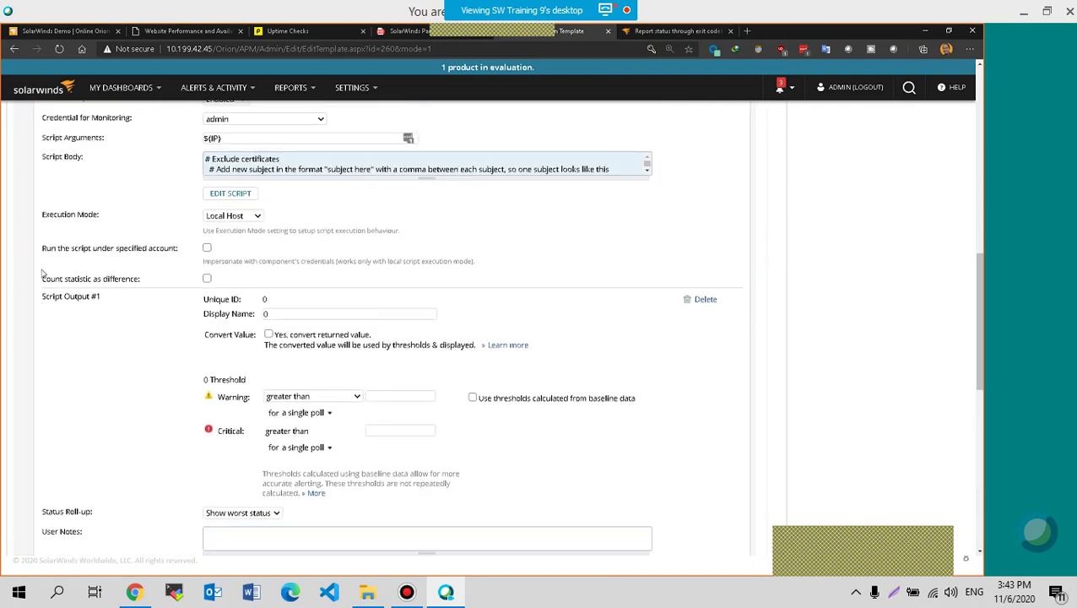
pyautogui.scroll(-6, 169, 390)
pyautogui.scroll(-1, 176, 395)
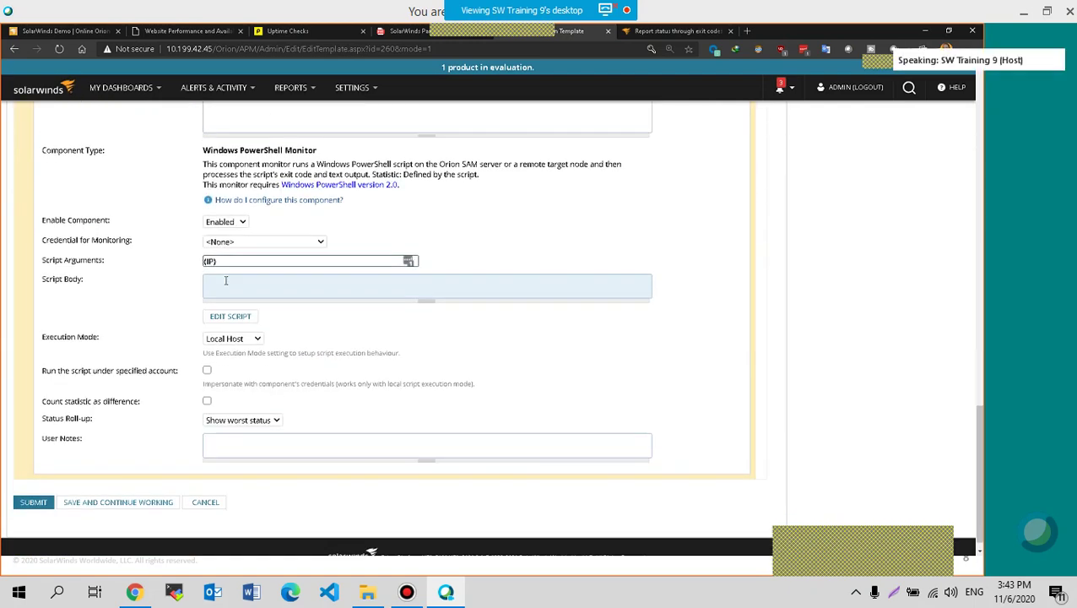
pyautogui.write('$')
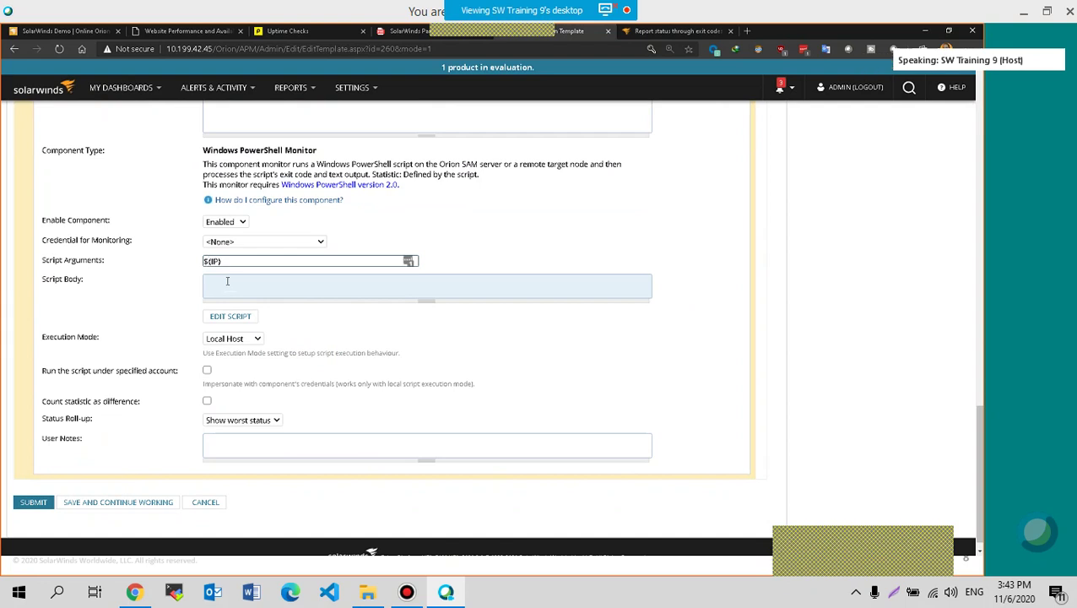
pyautogui.click(246, 319)
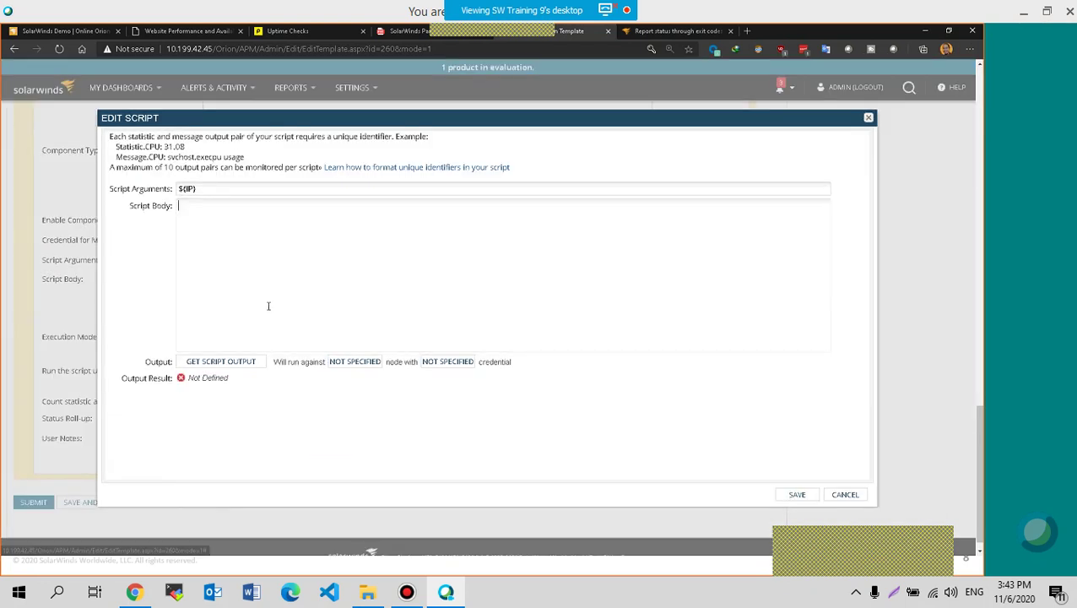
# Copy the CA Certificate script from Sticky Notes into the Script Body
pyautogui.hotkey('alt', 'Tab')
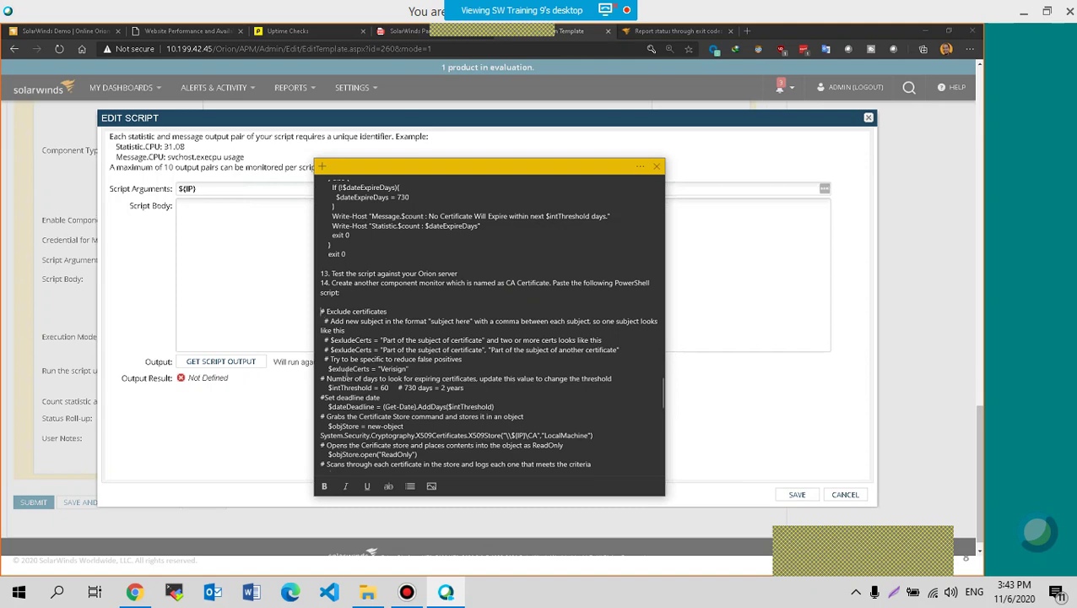
pyautogui.hotkey('shift', 'Down')
pyautogui.hotkey('shift', 'Down')
pyautogui.hotkey('shift', 'Down')
pyautogui.hotkey('shift', 'Down')
pyautogui.hotkey('shift', 'Down')
pyautogui.hotkey('shift', 'Down')
pyautogui.hotkey('shift', 'Down')
pyautogui.hotkey('shift', 'Down')
pyautogui.hotkey('shift', 'Down')
pyautogui.hotkey('shift', 'Down')
pyautogui.hotkey('shift', 'Down')
pyautogui.hotkey('shift', 'Down')
pyautogui.hotkey('shift', 'Down')
pyautogui.hotkey('shift', 'Down')
pyautogui.hotkey('shift', 'Down')
pyautogui.hotkey('shift', 'Down')
pyautogui.hotkey('shift', 'Down')
pyautogui.hotkey('shift', 'Down')
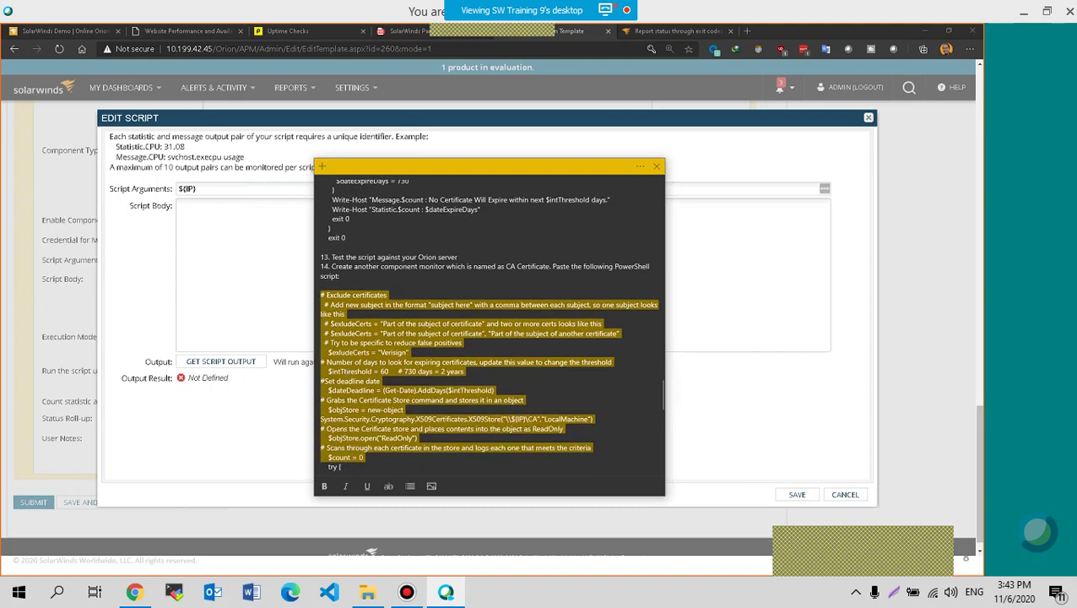
pyautogui.hotkey('shift', 'Down')
pyautogui.hotkey('shift', 'Down')
pyautogui.hotkey('shift', 'Down')
pyautogui.hotkey('shift', 'Down')
pyautogui.hotkey('shift', 'Down')
pyautogui.hotkey('shift', 'Down')
pyautogui.hotkey('shift', 'Down')
pyautogui.hotkey('shift', 'Down')
pyautogui.hotkey('shift', 'Down')
pyautogui.hotkey('shift', 'Down')
pyautogui.hotkey('shift', 'Down')
pyautogui.hotkey('shift', 'Down')
pyautogui.hotkey('shift', 'Down')
pyautogui.hotkey('shift', 'Down')
pyautogui.hotkey('shift', 'Down')
pyautogui.hotkey('shift', 'Down')
pyautogui.hotkey('shift', 'Down')
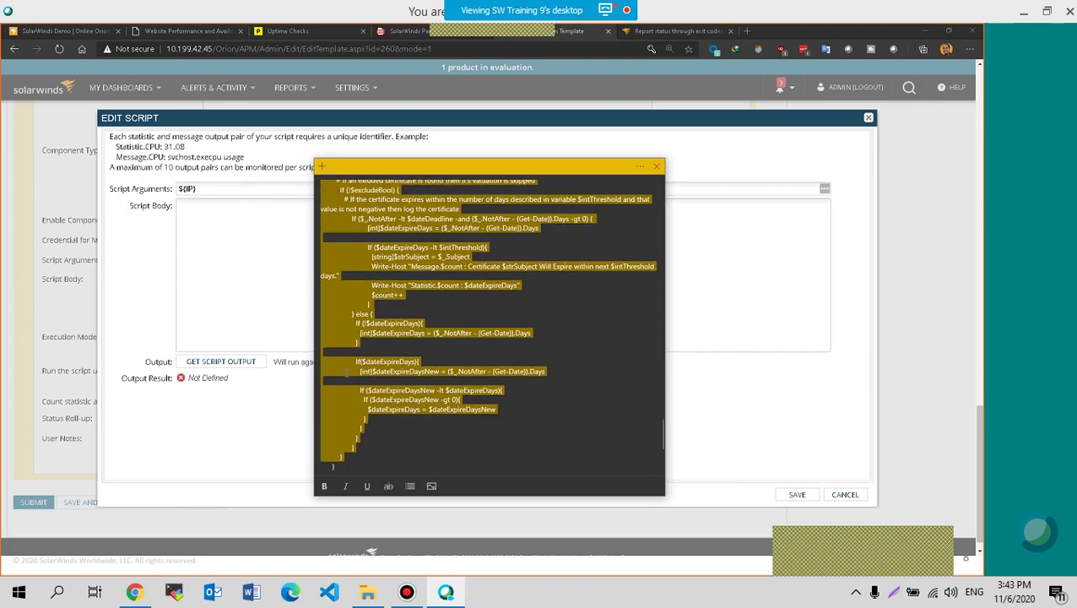
pyautogui.hotkey('shift', 'Down')
pyautogui.hotkey('shift', 'Down')
pyautogui.hotkey('shift', 'Down')
pyautogui.hotkey('shift', 'Down')
pyautogui.hotkey('shift', 'Down')
pyautogui.hotkey('shift', 'Down')
pyautogui.hotkey('shift', 'Down')
pyautogui.hotkey('shift', 'Down')
pyautogui.hotkey('shift', 'Down')
pyautogui.hotkey('shift', 'Down')
pyautogui.hotkey('shift', 'Down')
pyautogui.hotkey('shift', 'Down')
pyautogui.hotkey('shift', 'Down')
pyautogui.hotkey('shift', 'Down')
pyautogui.hotkey('shift', 'Down')
pyautogui.hotkey('shift', 'Down')
pyautogui.rightClick(354, 232)
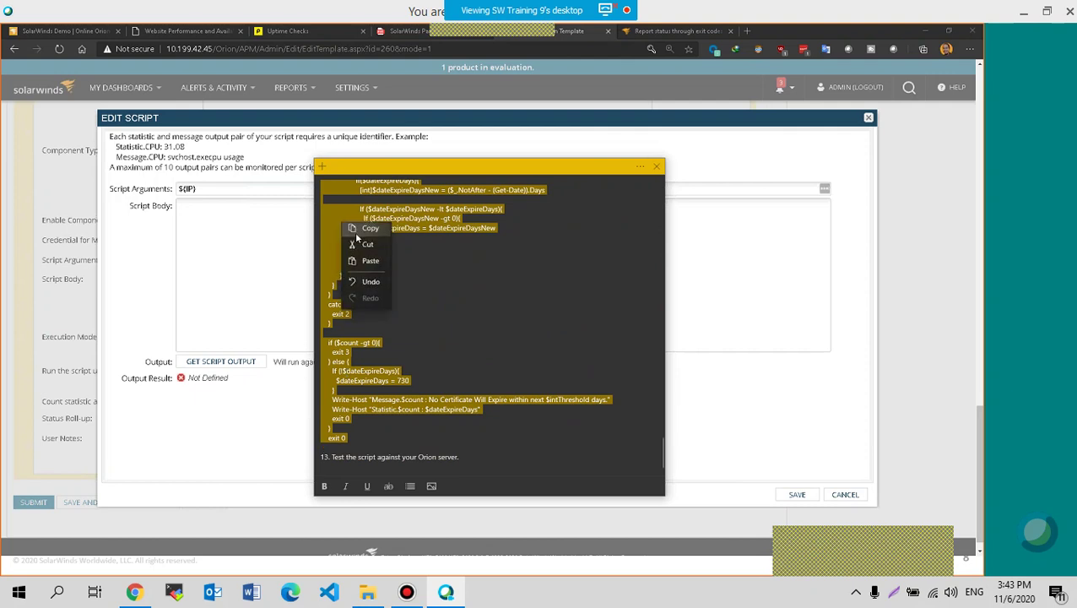
pyautogui.click(365, 236)
pyautogui.click(273, 267)
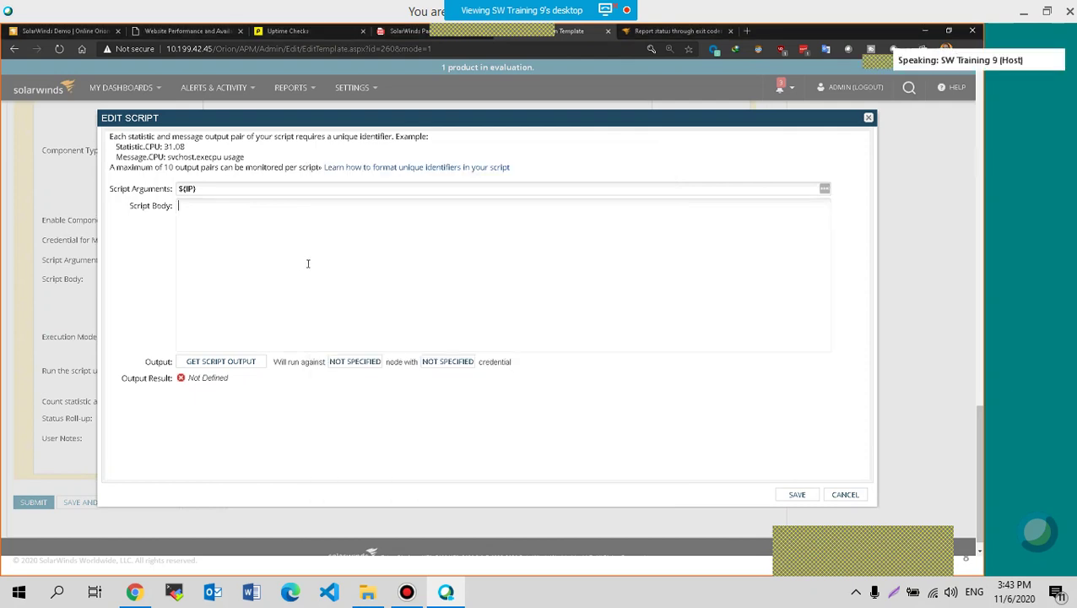
pyautogui.hotkey('ctrl', 'v')
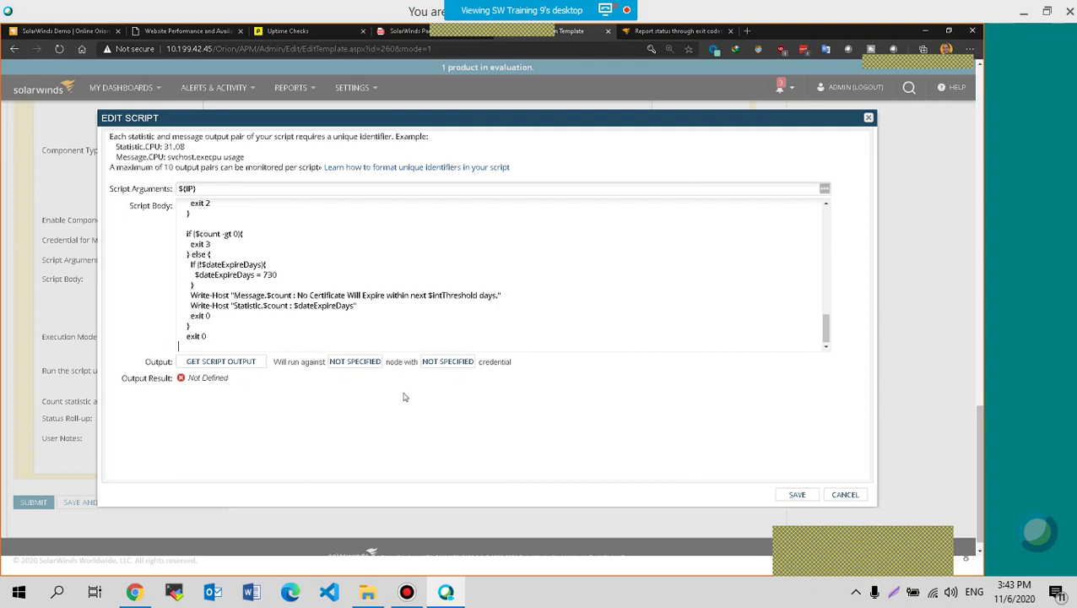
# Test the script on orion with the admin credential, returning 730, and save it
pyautogui.click(358, 361)
pyautogui.click(397, 344)
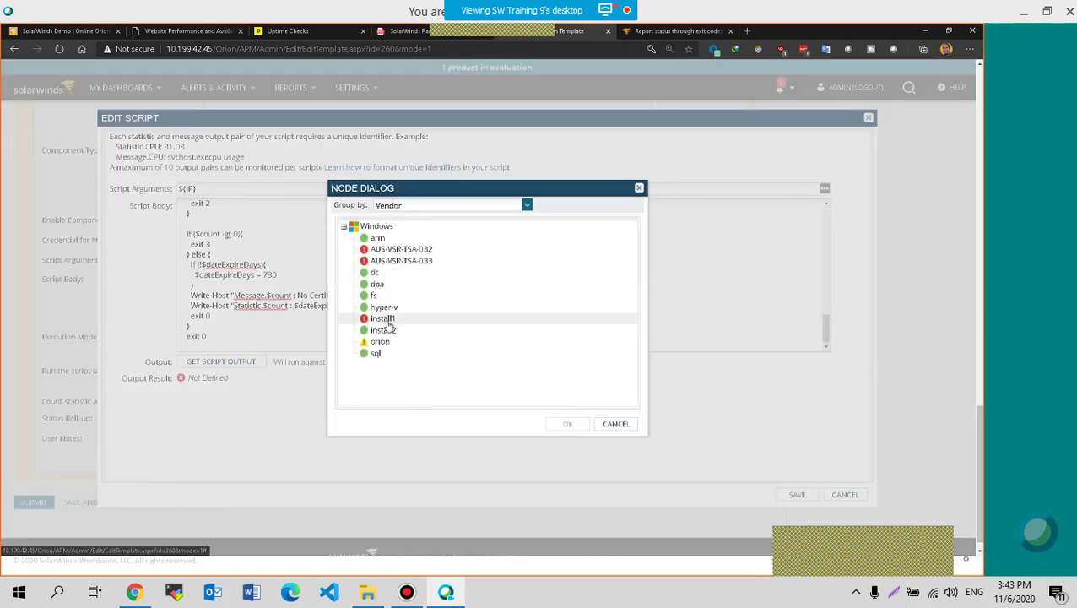
pyautogui.click(564, 423)
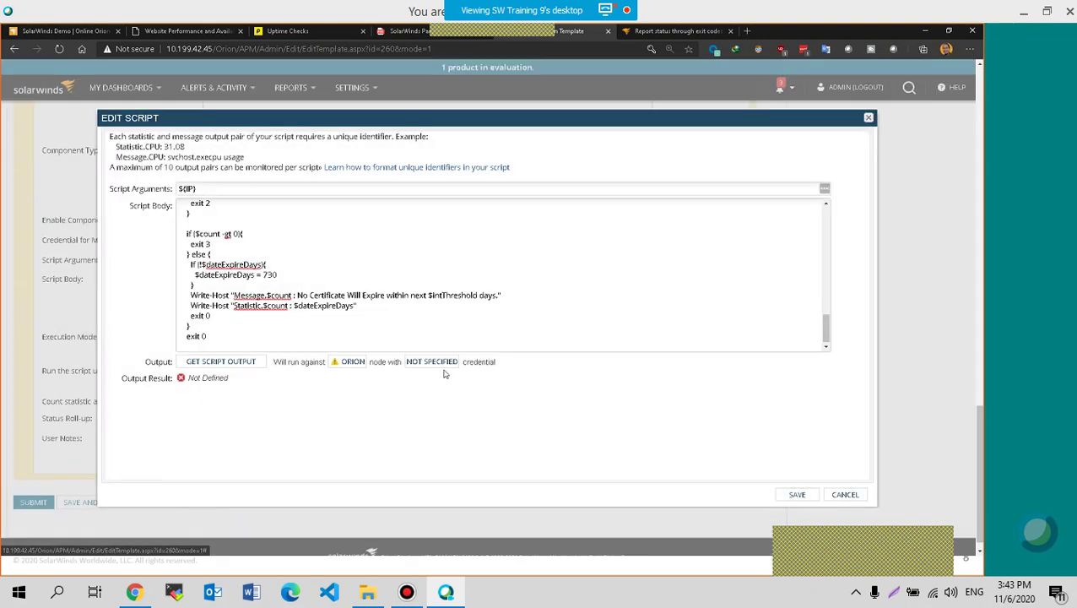
pyautogui.click(443, 366)
pyautogui.click(457, 259)
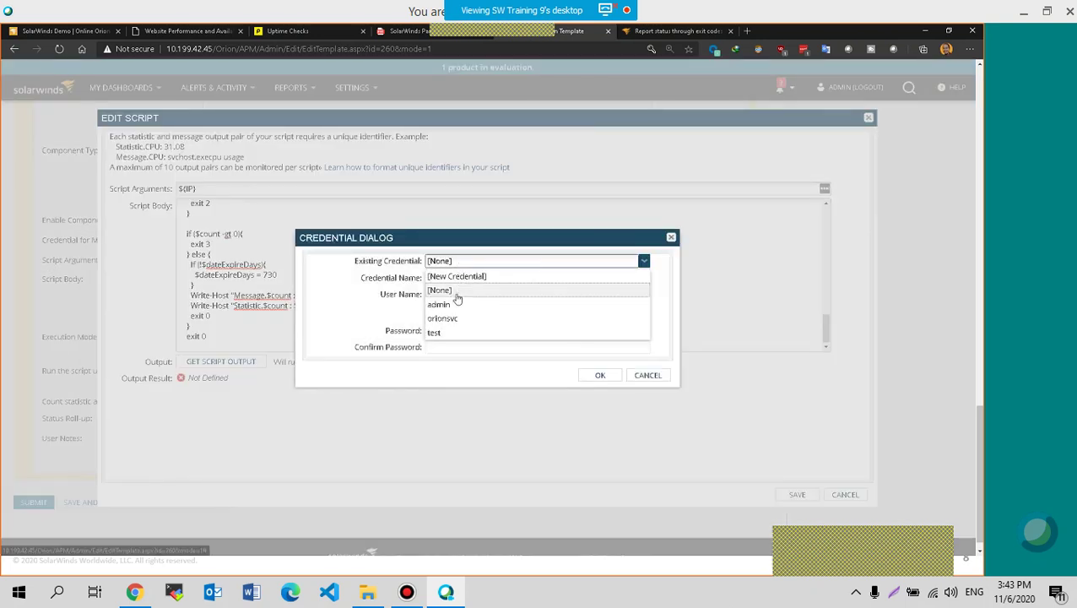
pyautogui.click(456, 304)
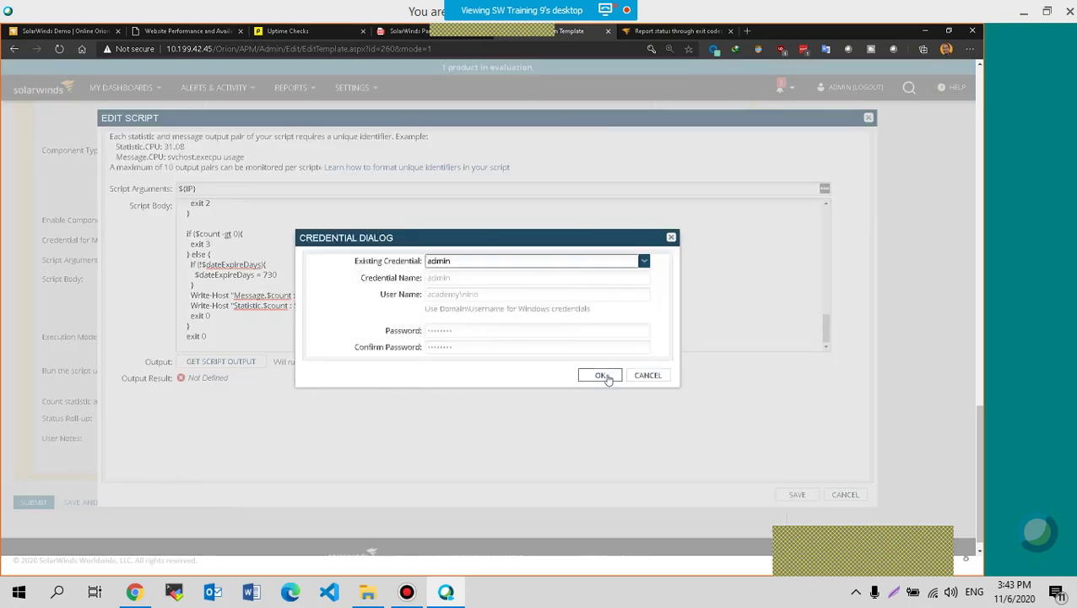
pyautogui.click(601, 375)
pyautogui.click(235, 363)
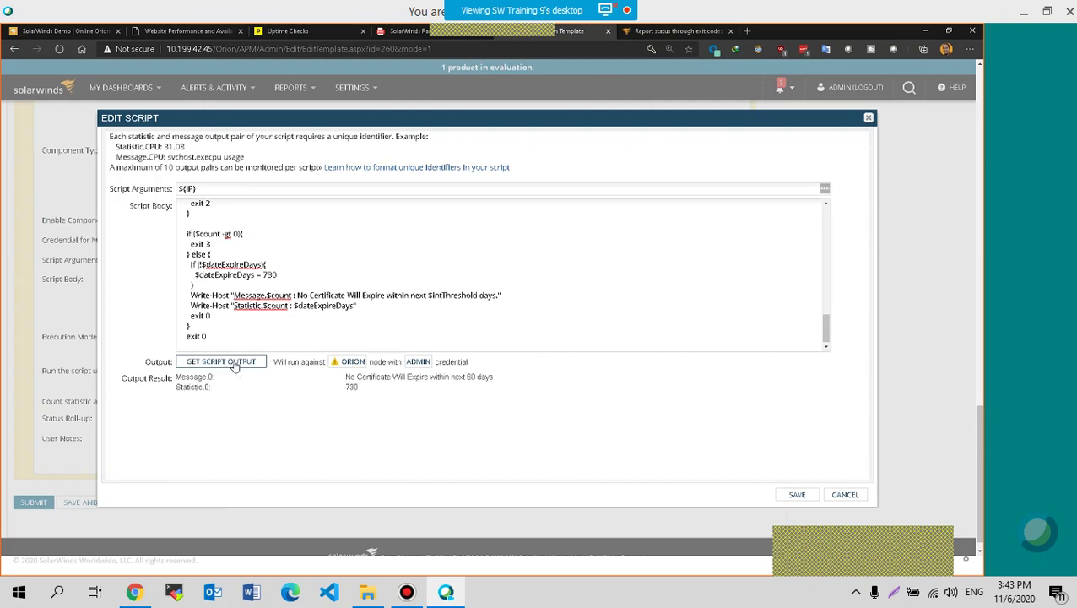
pyautogui.click(798, 494)
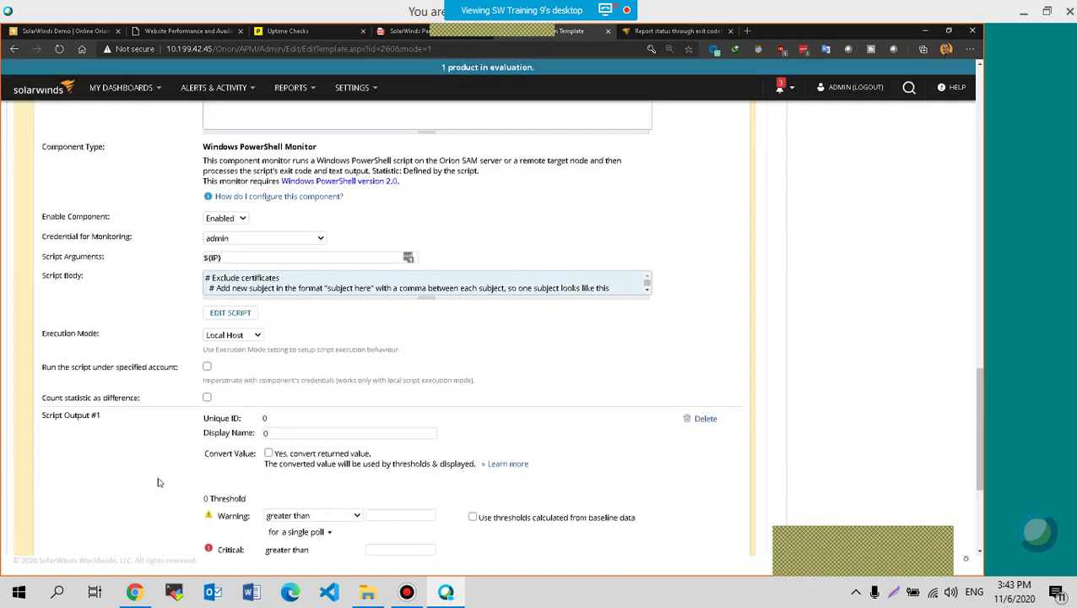
pyautogui.scroll(-3, 157, 482)
# Collapse the expanded component, save, and submit the Certificate Expiration template
pyautogui.scroll(4, 157, 481)
pyautogui.scroll(1, 40, 228)
pyautogui.click(38, 224)
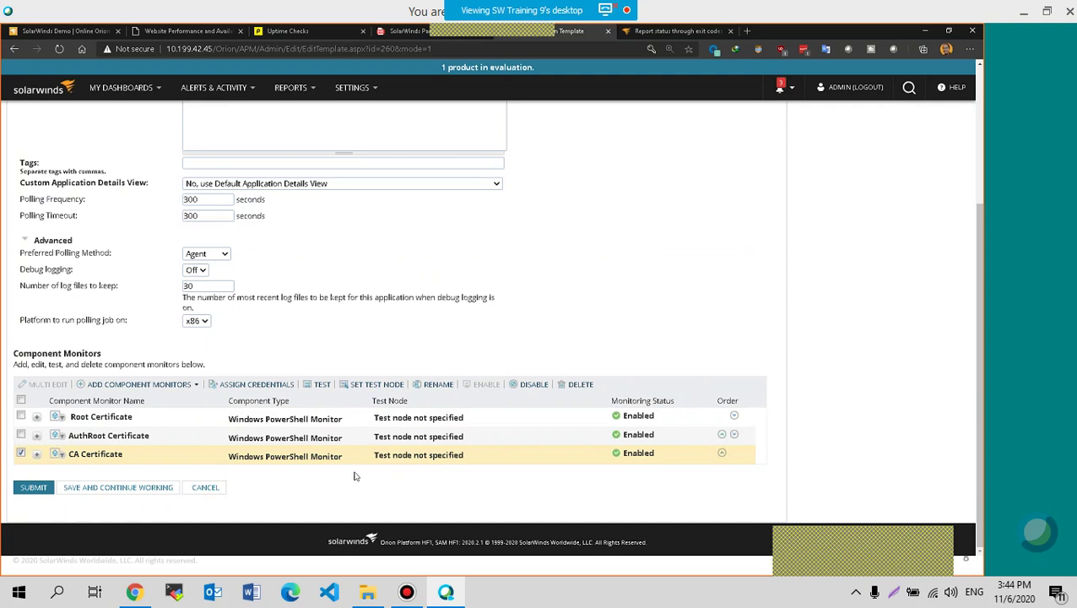
pyautogui.click(127, 489)
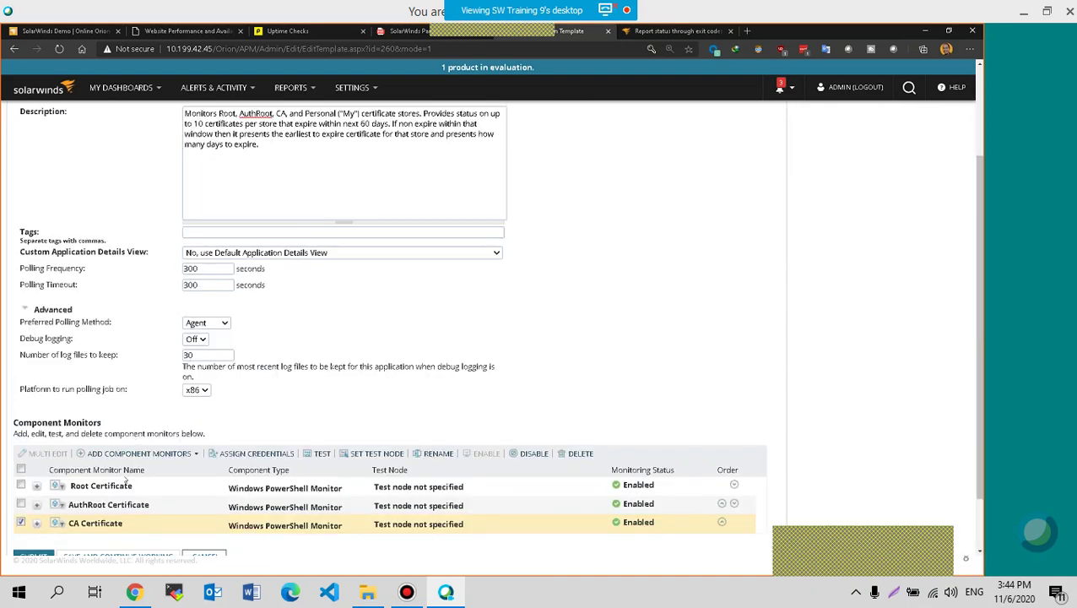
pyautogui.scroll(-1, 134, 435)
pyautogui.click(34, 486)
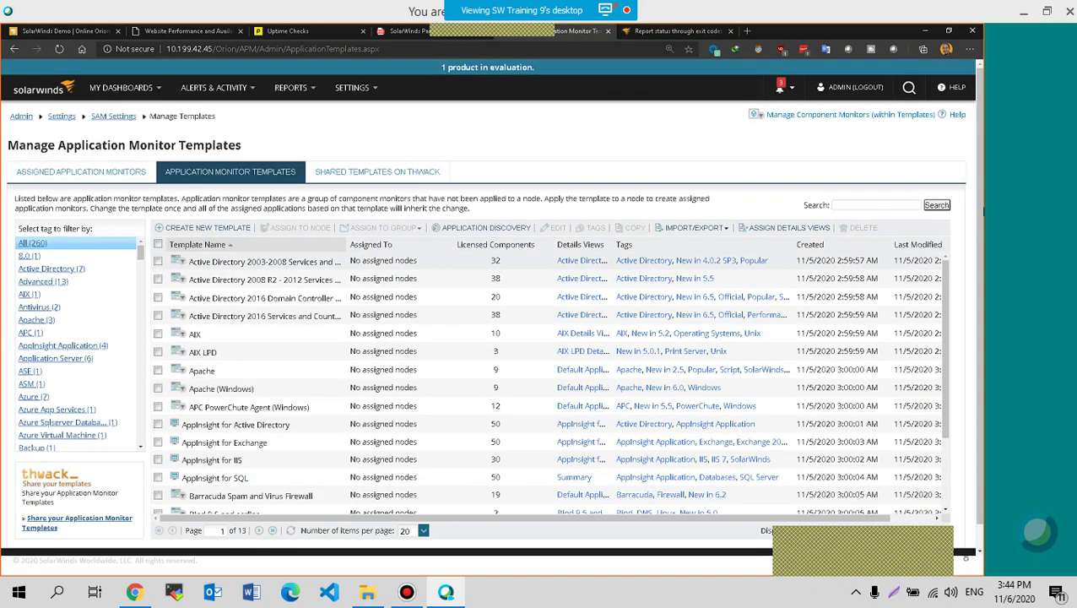
# Search the template list for 'cert' and select the Certificate Expiration template
pyautogui.click(892, 204)
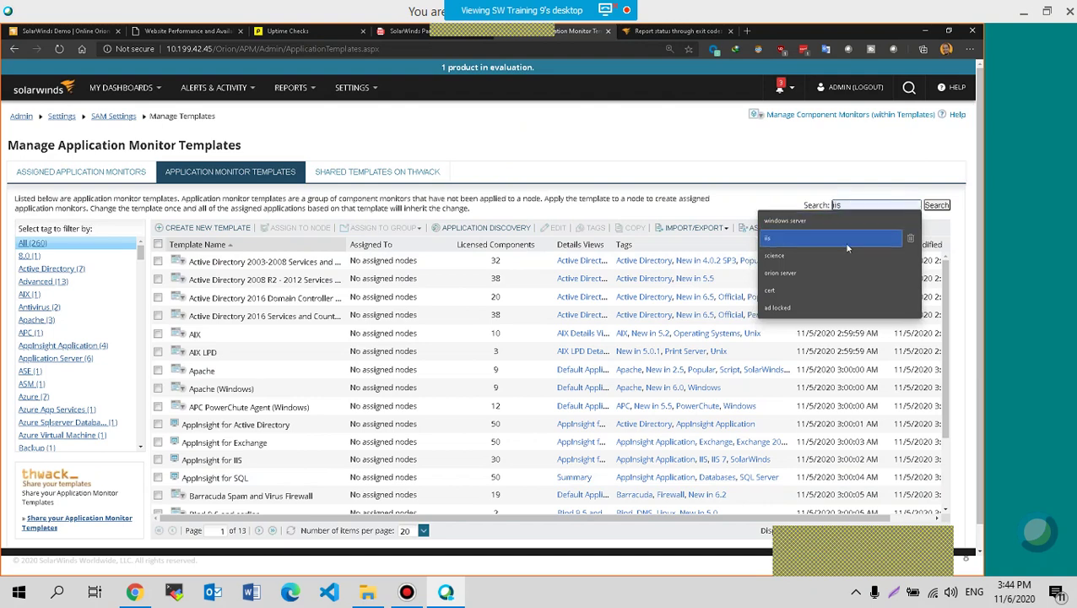
pyautogui.click(796, 290)
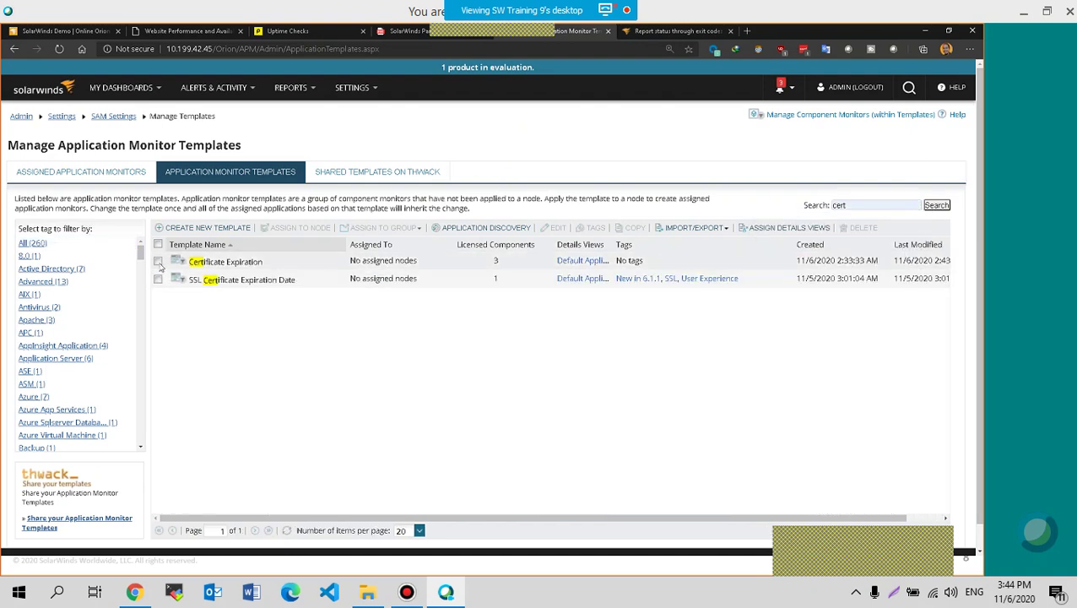
pyautogui.click(158, 262)
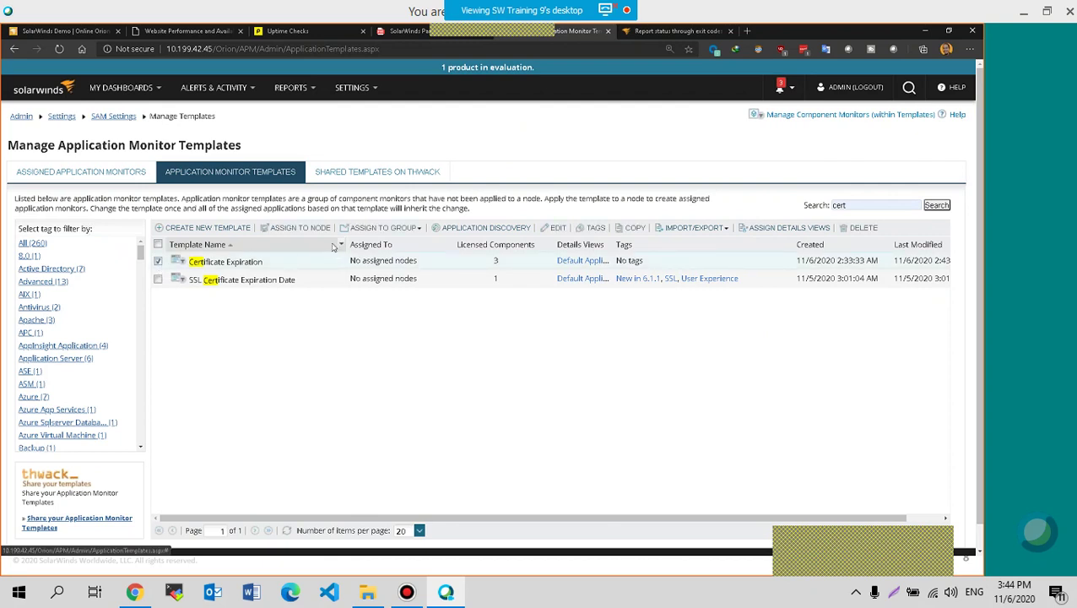
# Assign the template to the Windows nodes dc, install2 and orion, then continue to the credentials and test step
pyautogui.click(315, 228)
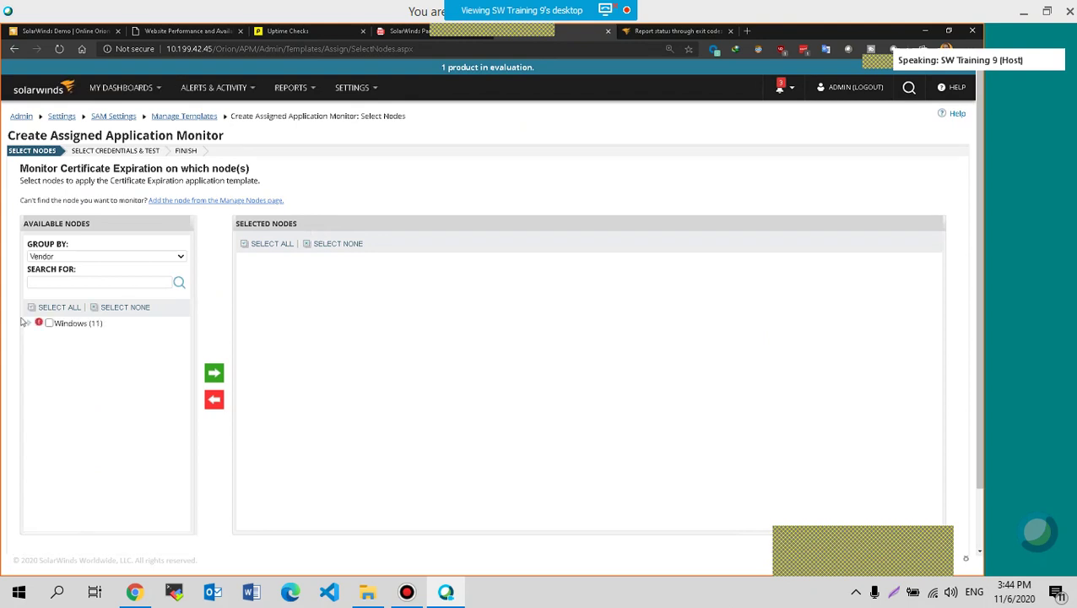
pyautogui.click(30, 323)
pyautogui.scroll(-1, 53, 390)
pyautogui.click(59, 375)
pyautogui.click(59, 364)
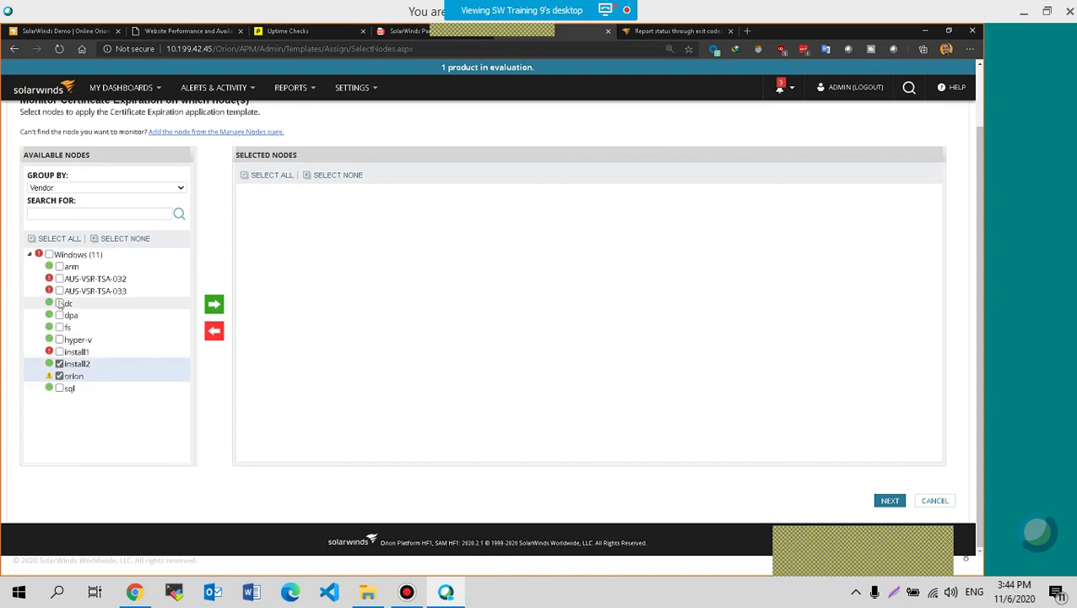
pyautogui.click(59, 304)
pyautogui.click(215, 304)
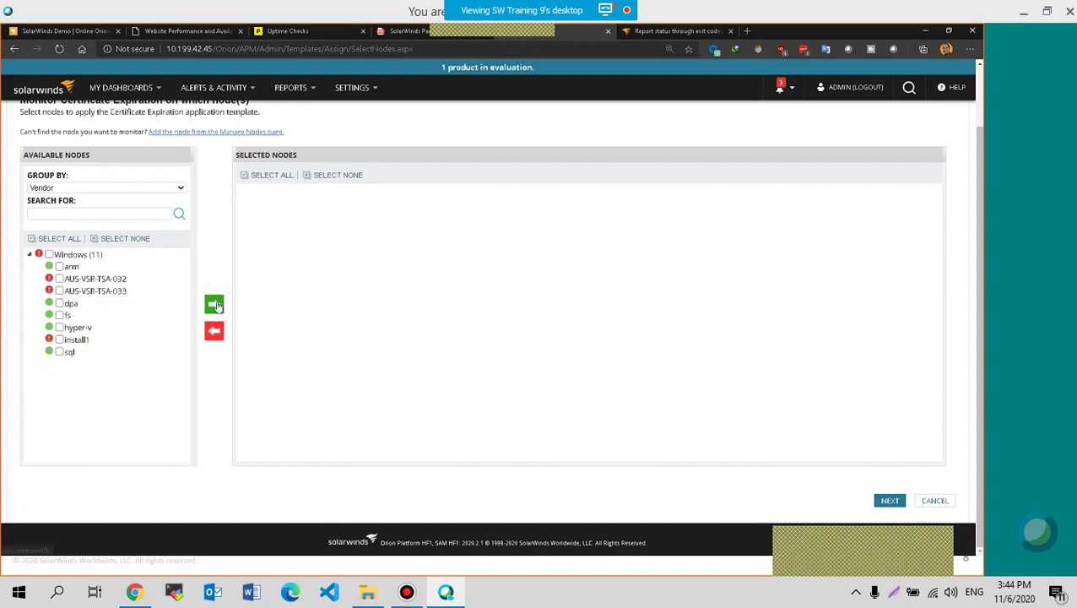
pyautogui.click(890, 503)
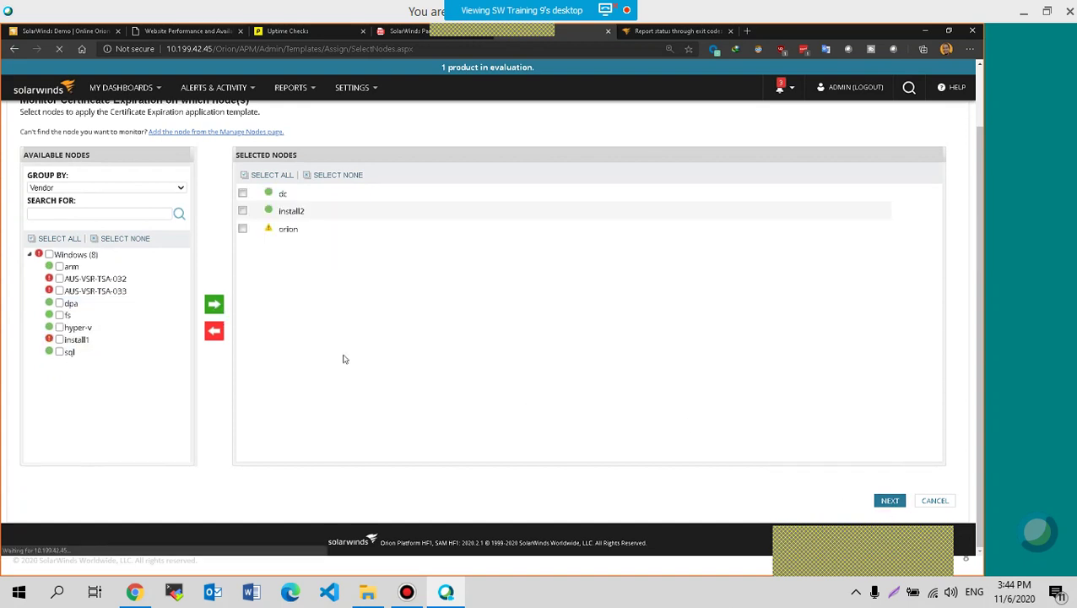
pyautogui.click(475, 252)
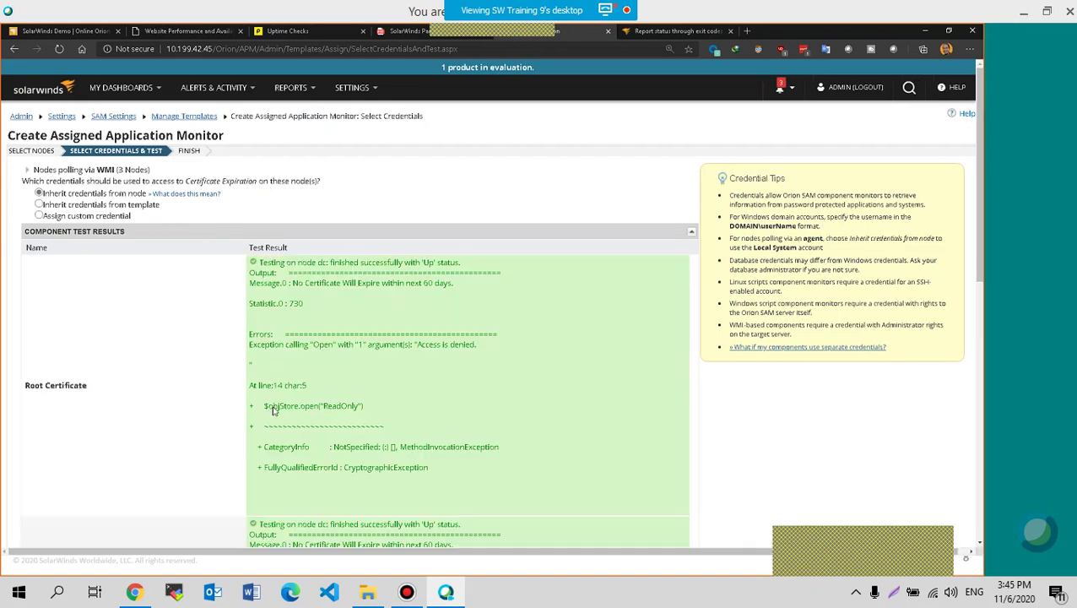
# Test the three certificate components against install2 and confirm they finish Up, returning 730
pyautogui.scroll(-1, 272, 410)
pyautogui.scroll(-2, 273, 410)
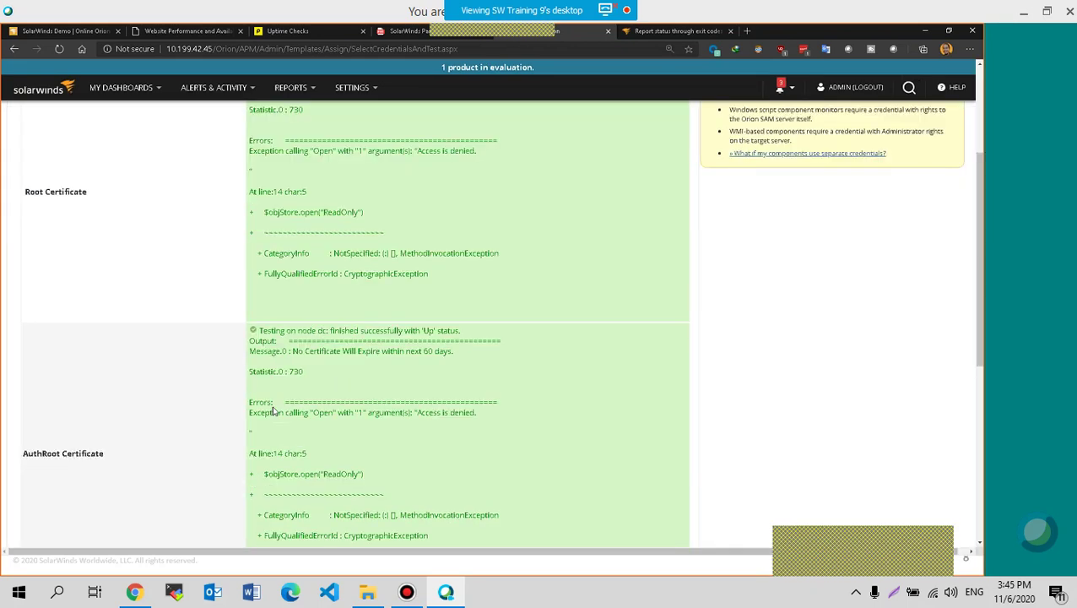
pyautogui.scroll(-1, 272, 410)
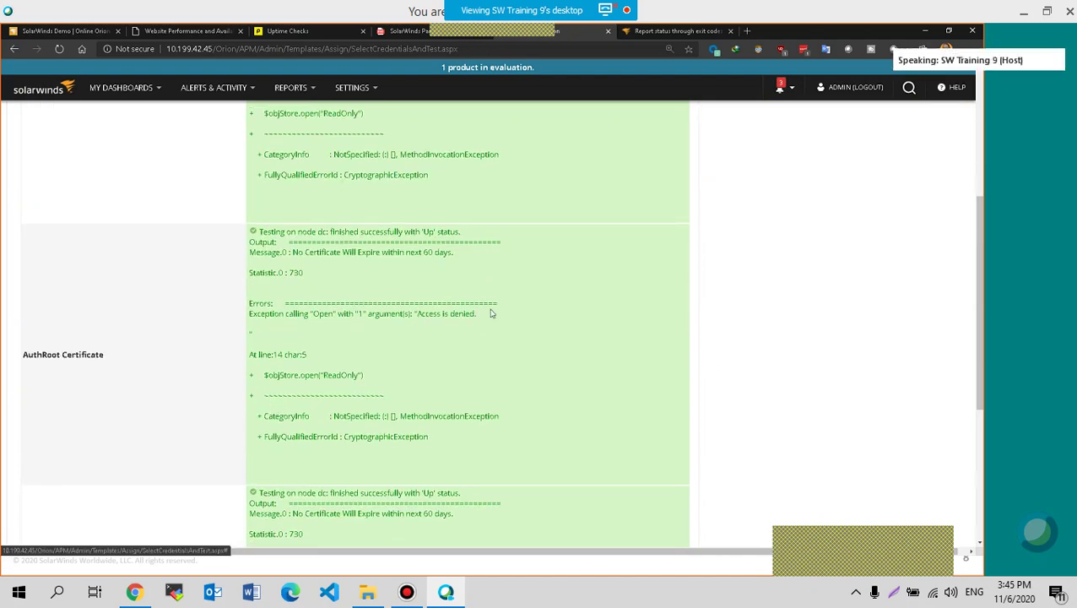
pyautogui.scroll(-1, 521, 441)
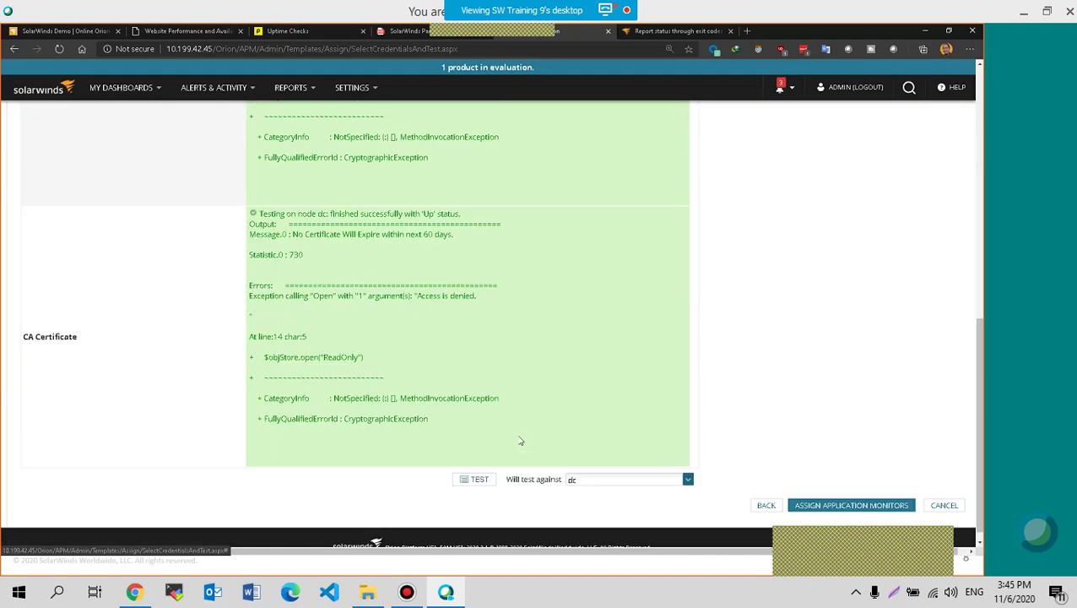
pyautogui.scroll(5, 519, 440)
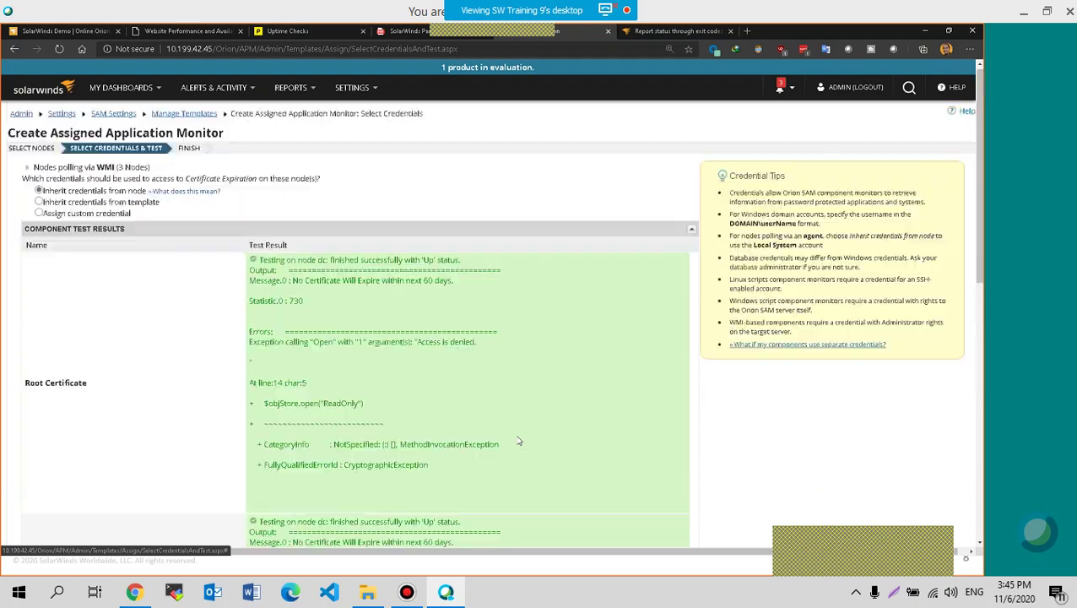
pyautogui.scroll(-5, 769, 433)
pyautogui.scroll(-4, 769, 432)
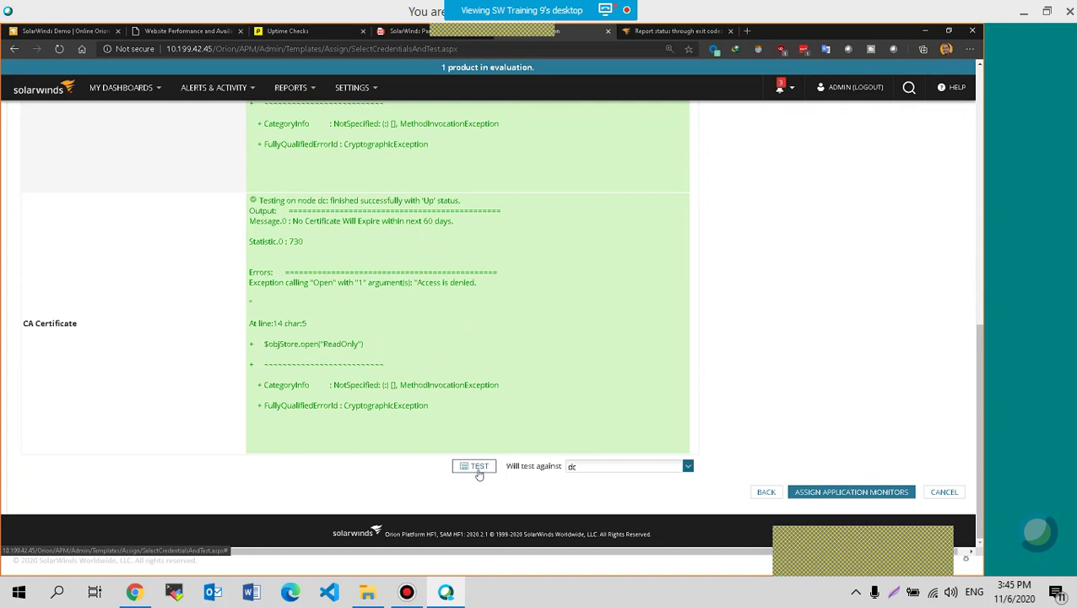
pyautogui.click(629, 467)
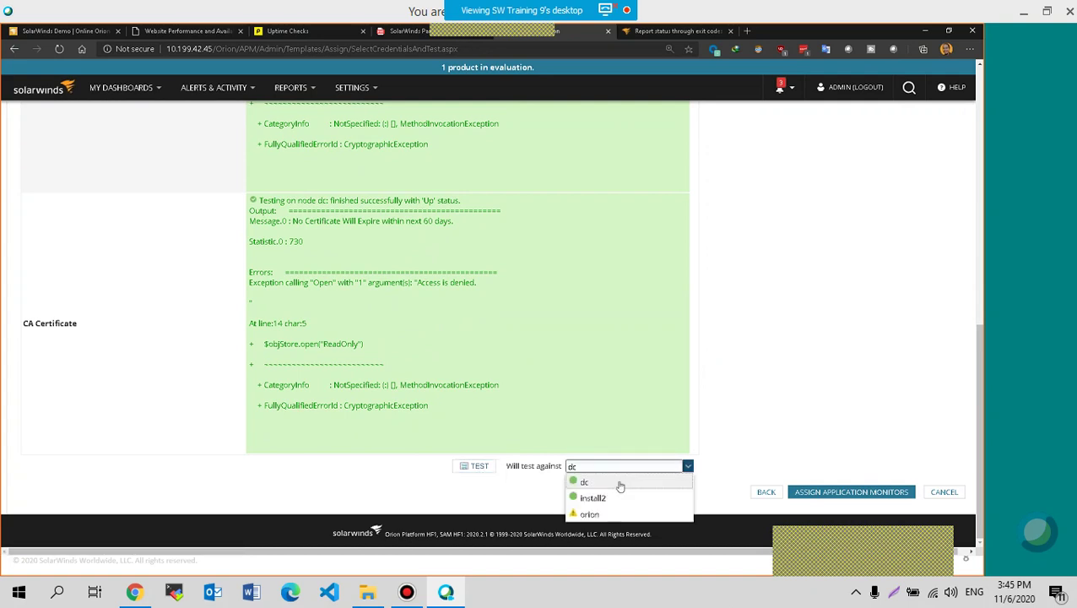
pyautogui.click(613, 499)
pyautogui.click(474, 466)
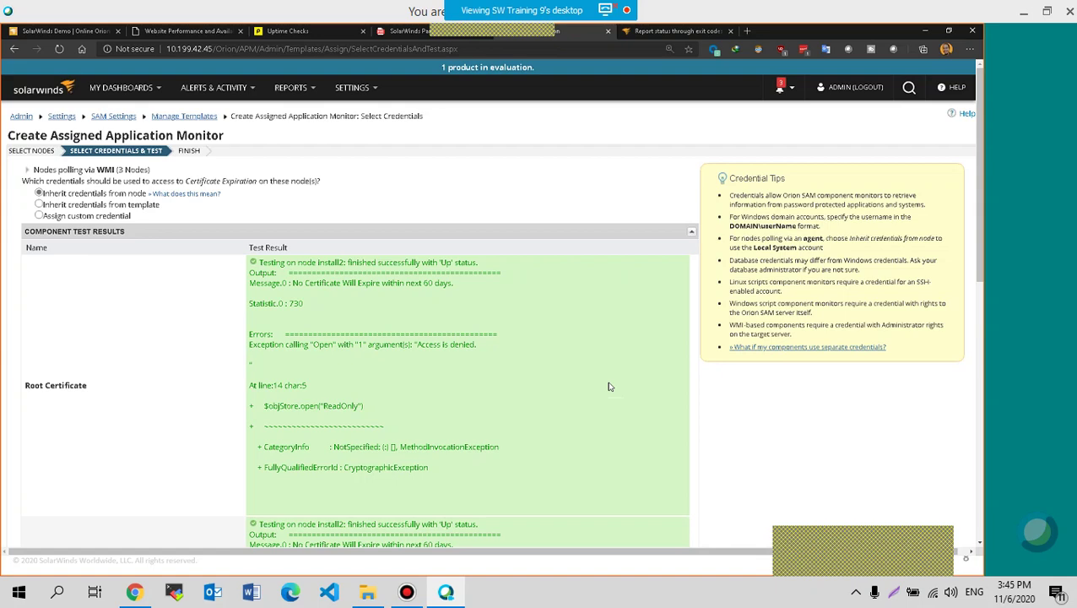
pyautogui.scroll(-10, 610, 387)
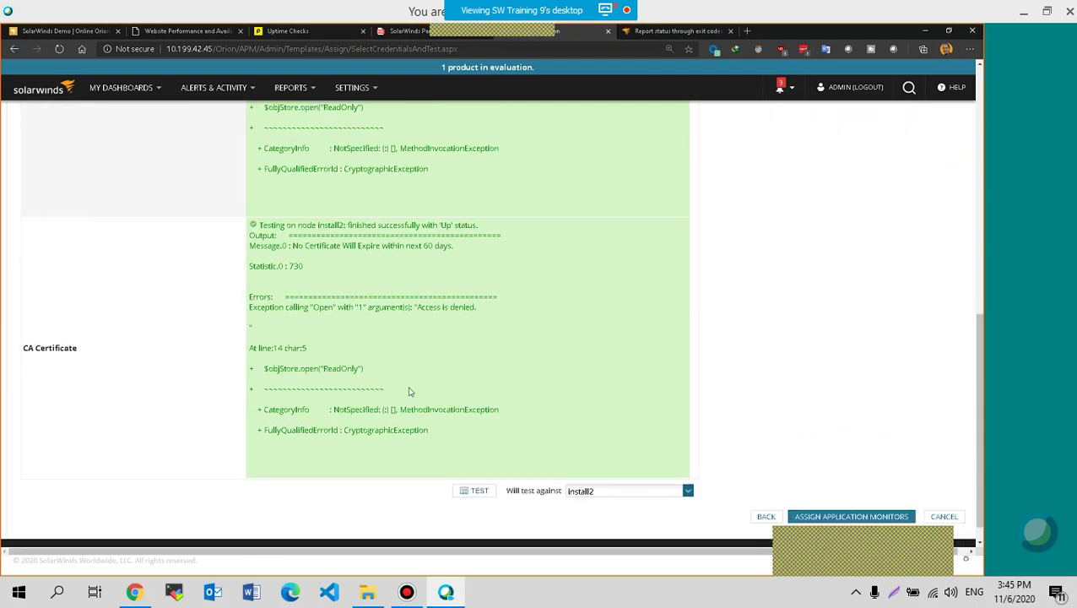
pyautogui.scroll(12, 406, 388)
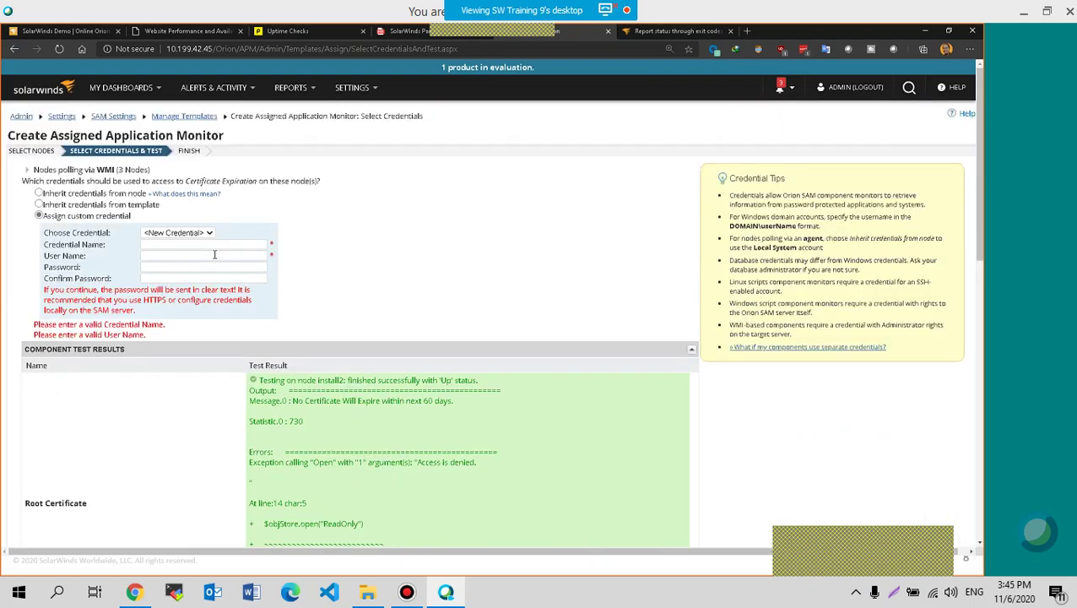
# Assign the custom admin credential and test the certificate components against orion
pyautogui.click(177, 232)
pyautogui.click(214, 254)
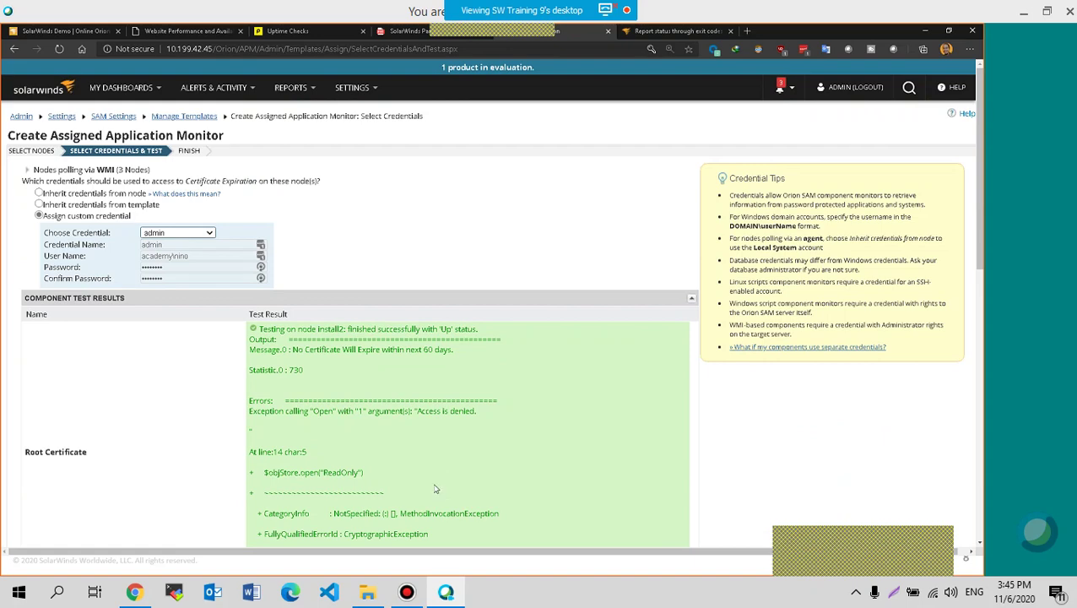
pyautogui.scroll(-5, 436, 489)
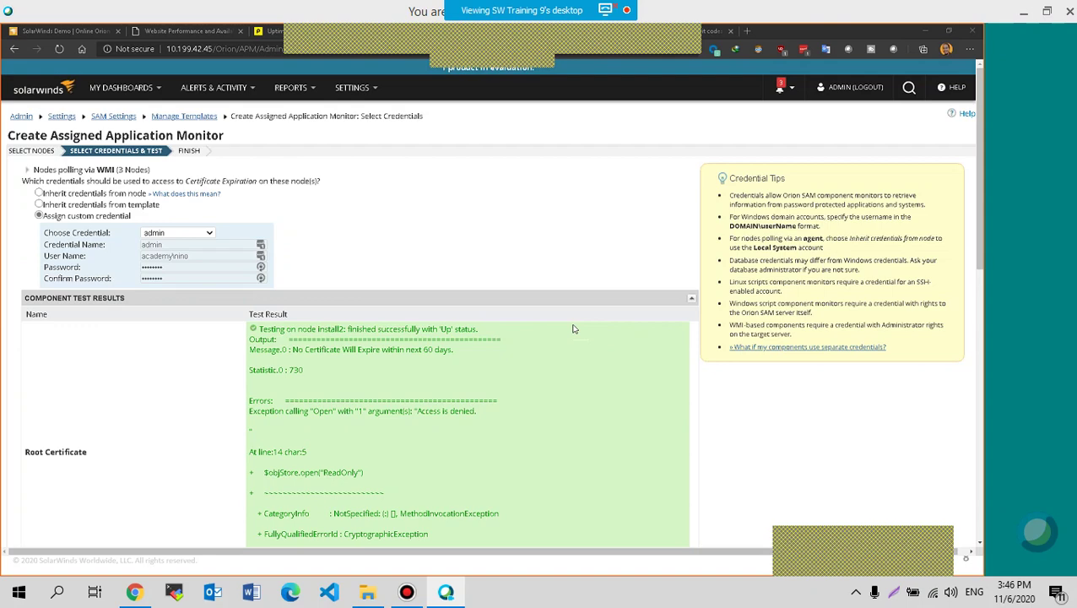
pyautogui.scroll(-7, 574, 329)
pyautogui.click(591, 532)
pyautogui.click(583, 520)
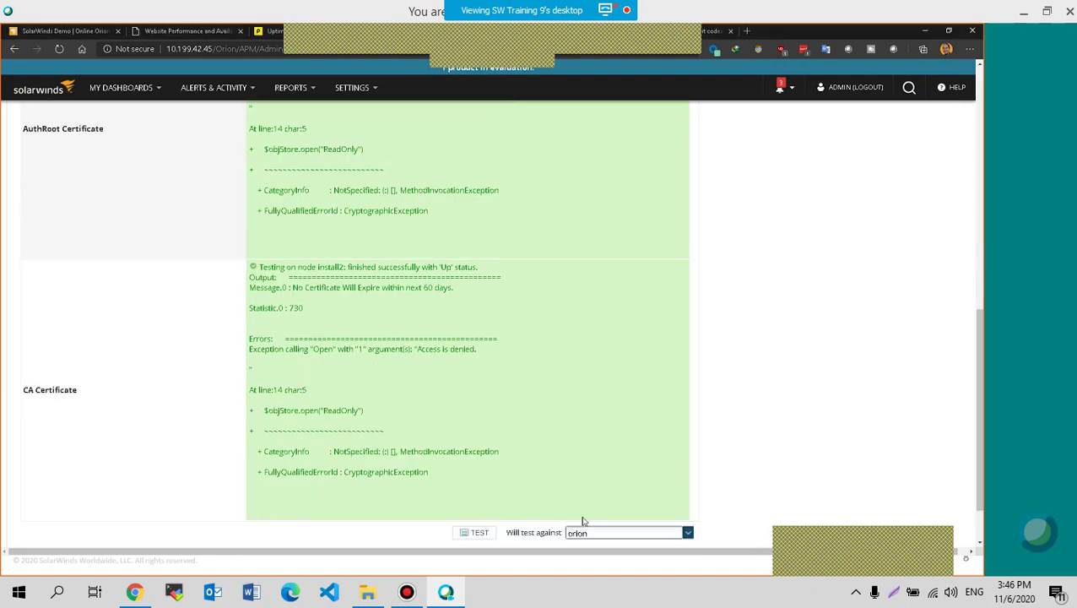
pyautogui.click(479, 532)
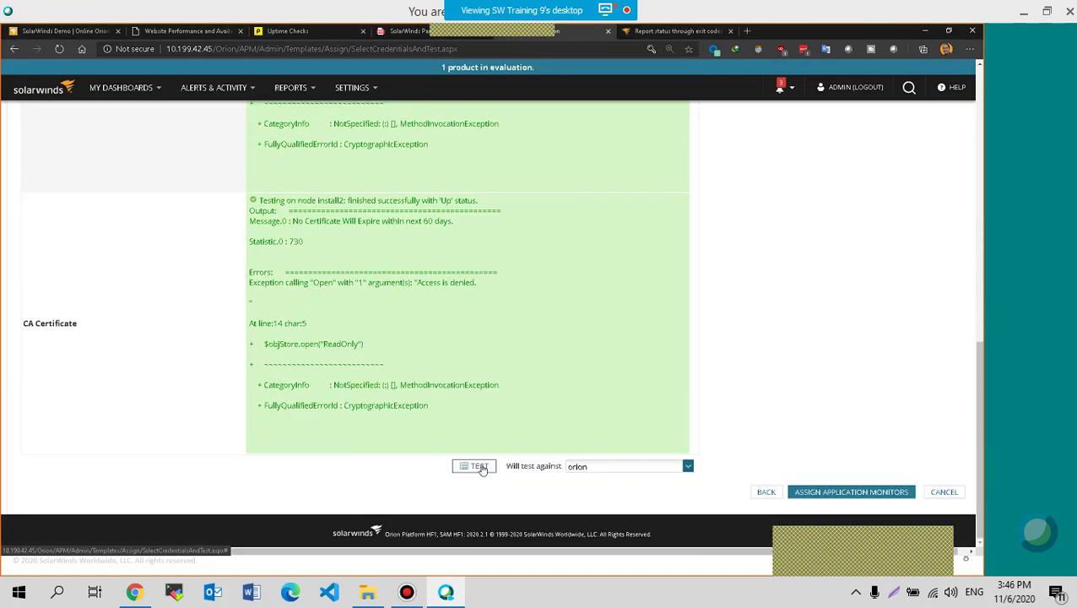
pyautogui.click(479, 466)
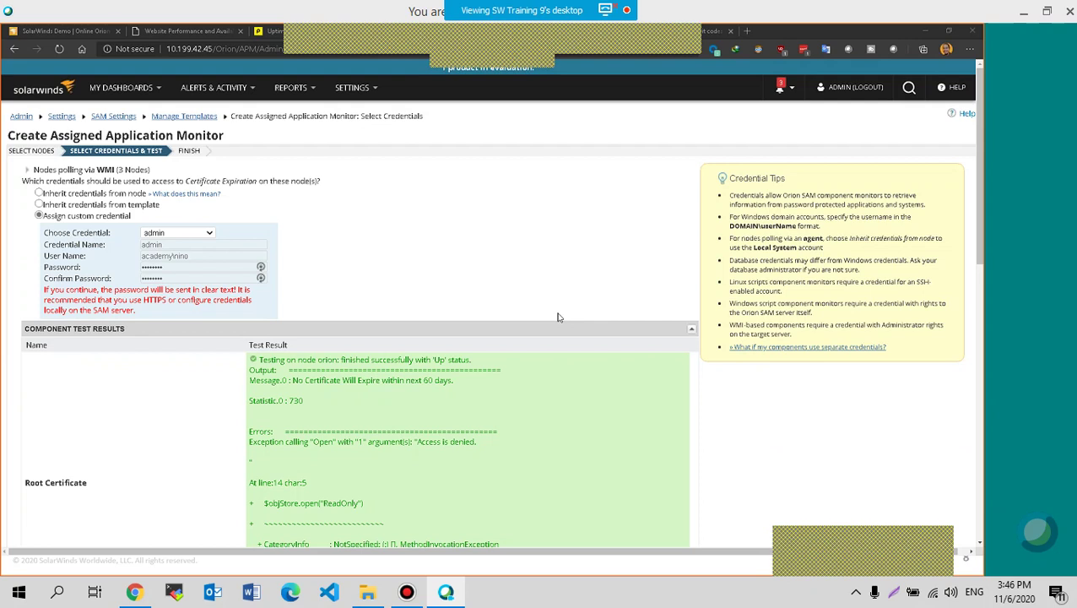
# Reopen the saved credentials list, keeping admin selected for now
pyautogui.click(173, 234)
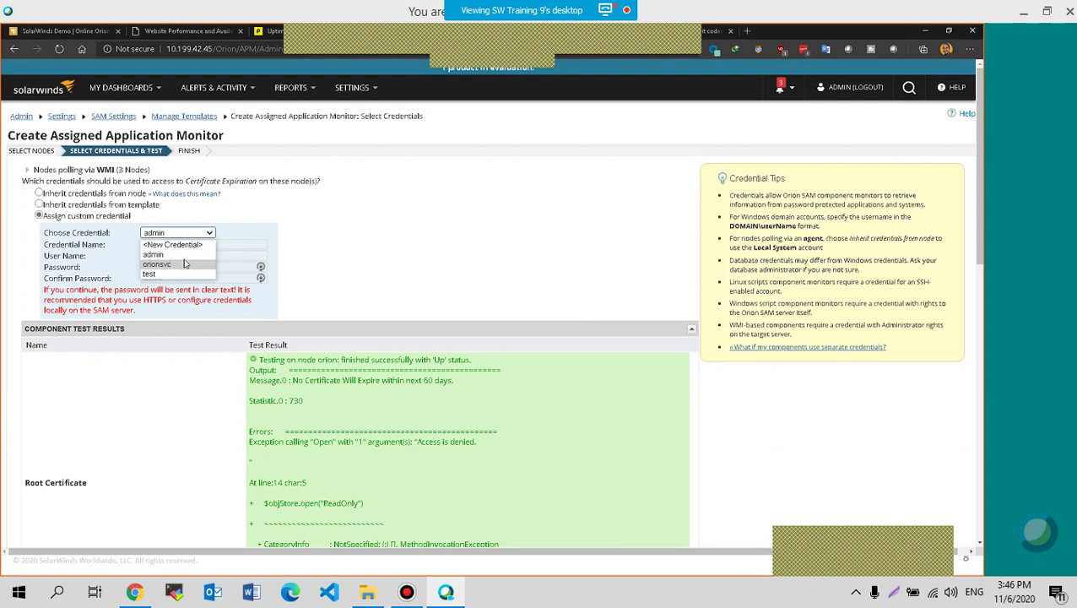
pyautogui.click(389, 265)
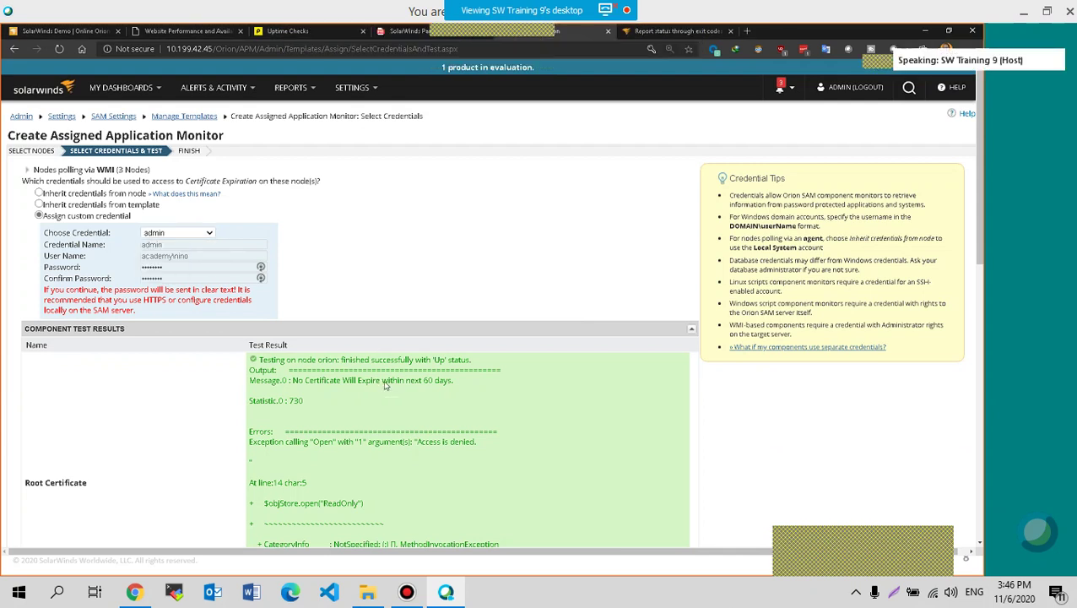
pyautogui.click(166, 232)
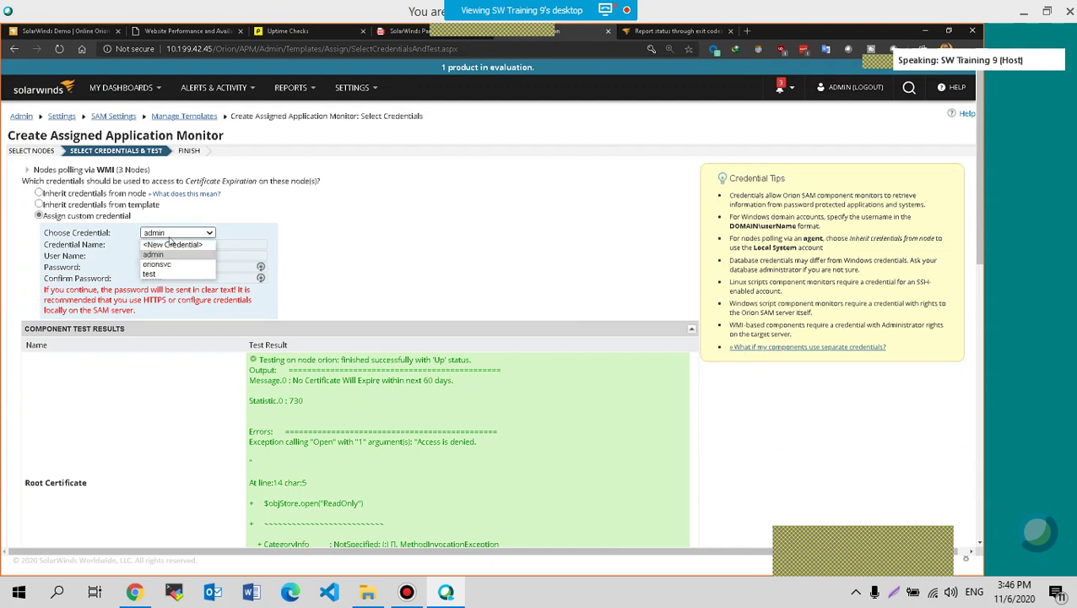
# Switch to the saved 'test' credential and rerun the component test on orion
pyautogui.click(166, 274)
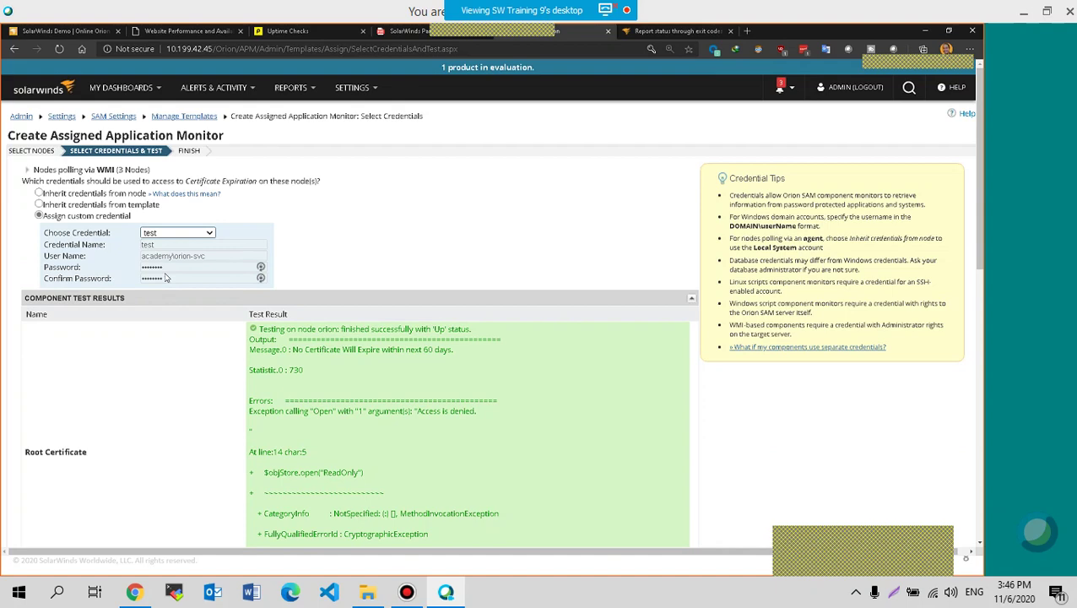
pyautogui.scroll(-5, 166, 278)
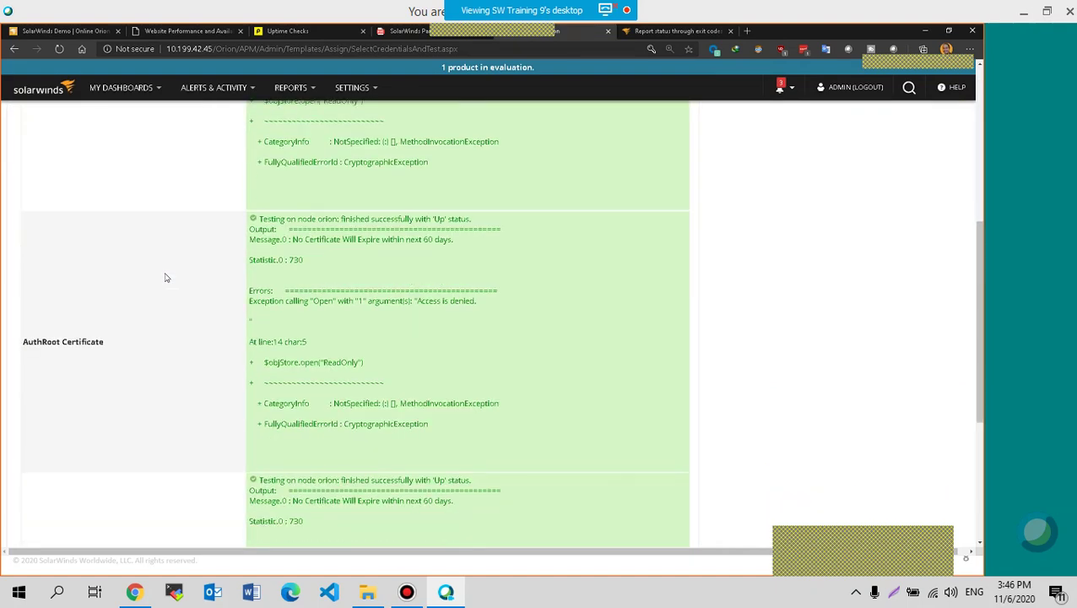
pyautogui.scroll(-4, 167, 277)
pyautogui.click(474, 465)
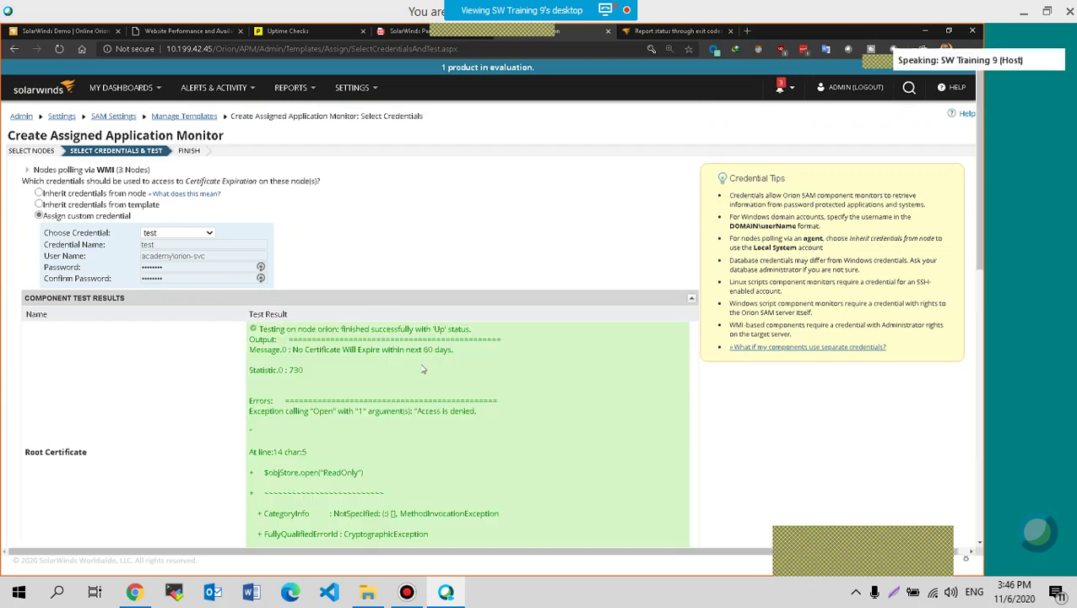
# Review the three Up results returning 730, then return to Orion Summary Home
pyautogui.scroll(-4, 424, 369)
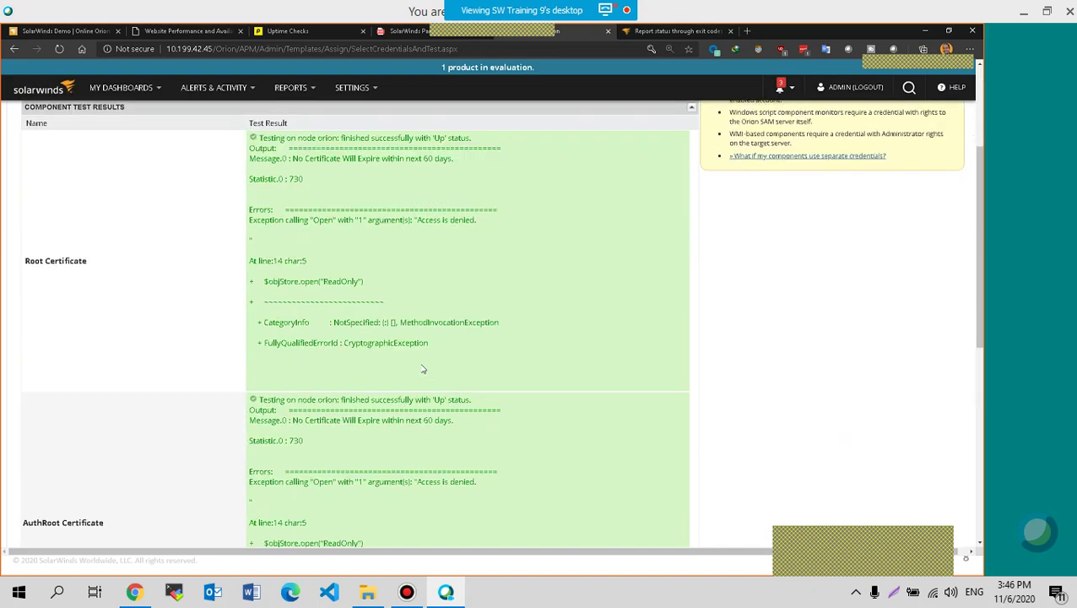
pyautogui.scroll(-10, 449, 454)
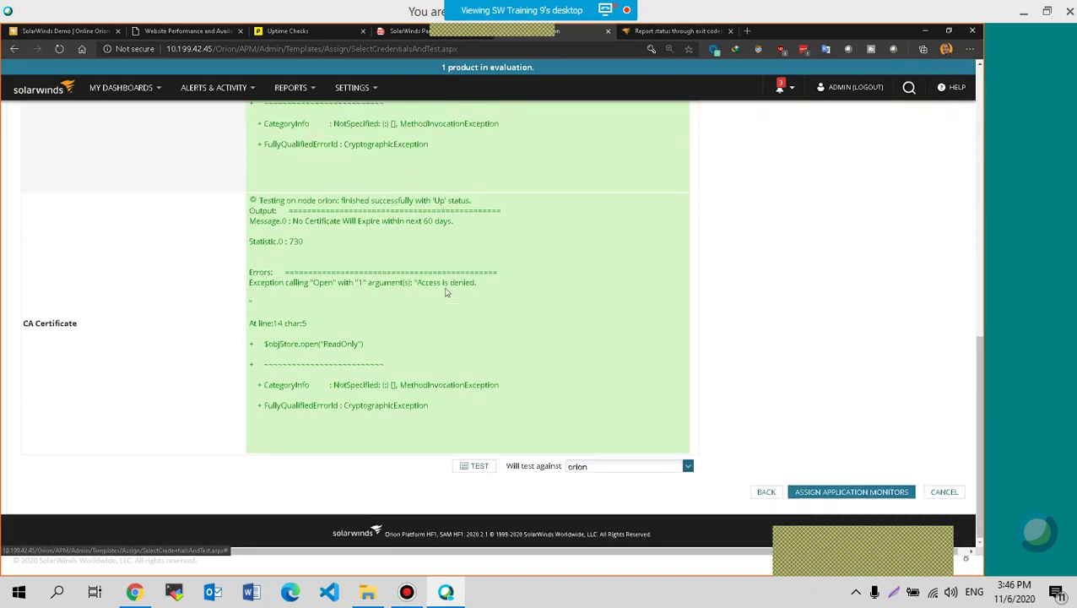
pyautogui.scroll(15, 435, 431)
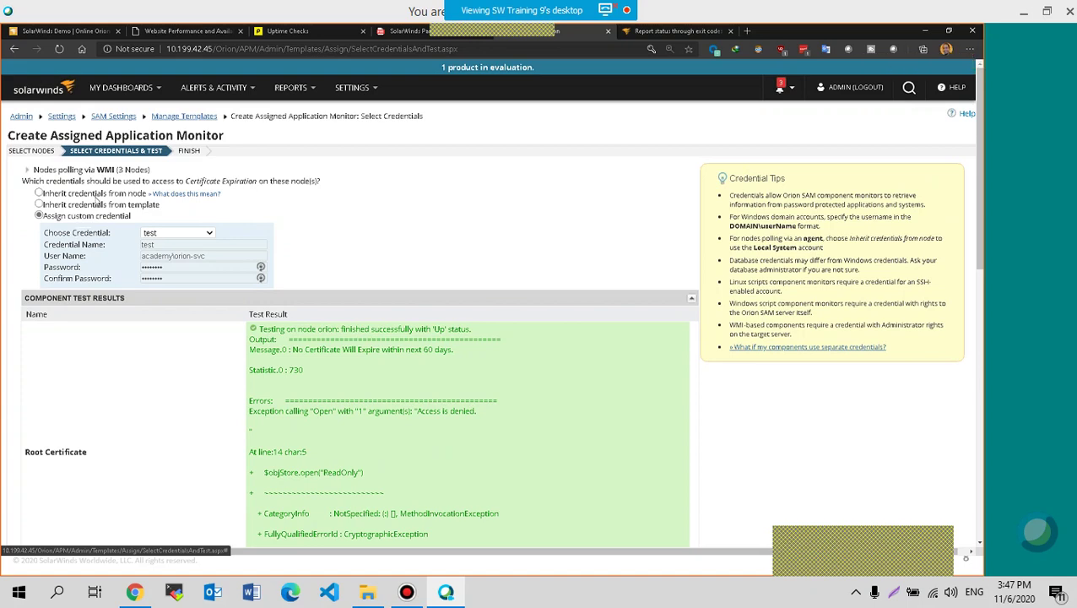
pyautogui.scroll(-1, 471, 404)
pyautogui.scroll(-5, 472, 404)
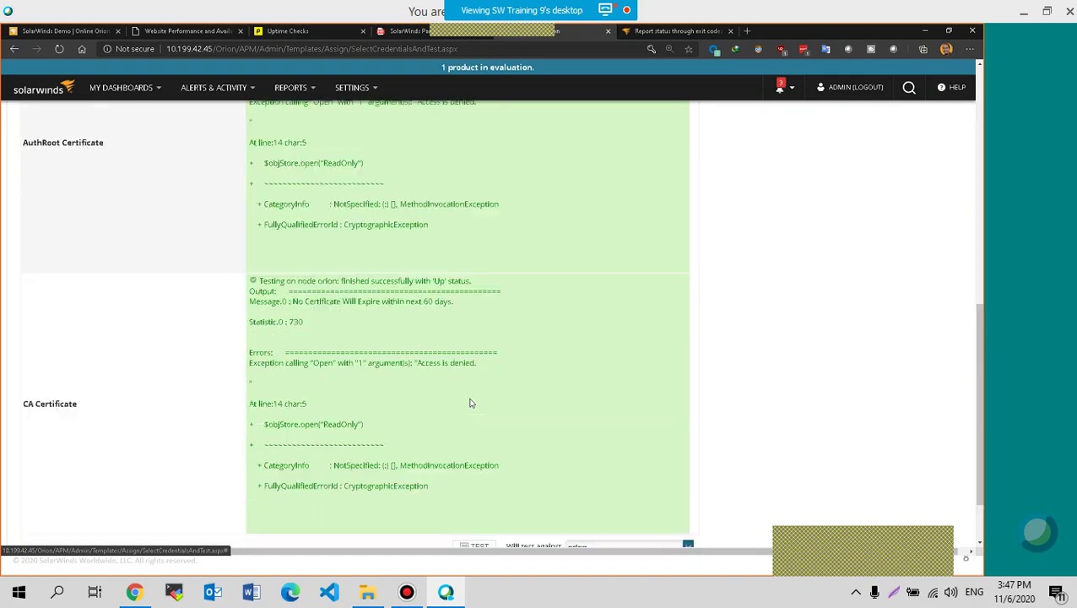
pyautogui.scroll(-4, 471, 403)
pyautogui.scroll(10, 470, 396)
pyautogui.scroll(1, 469, 395)
pyautogui.scroll(-5, 473, 405)
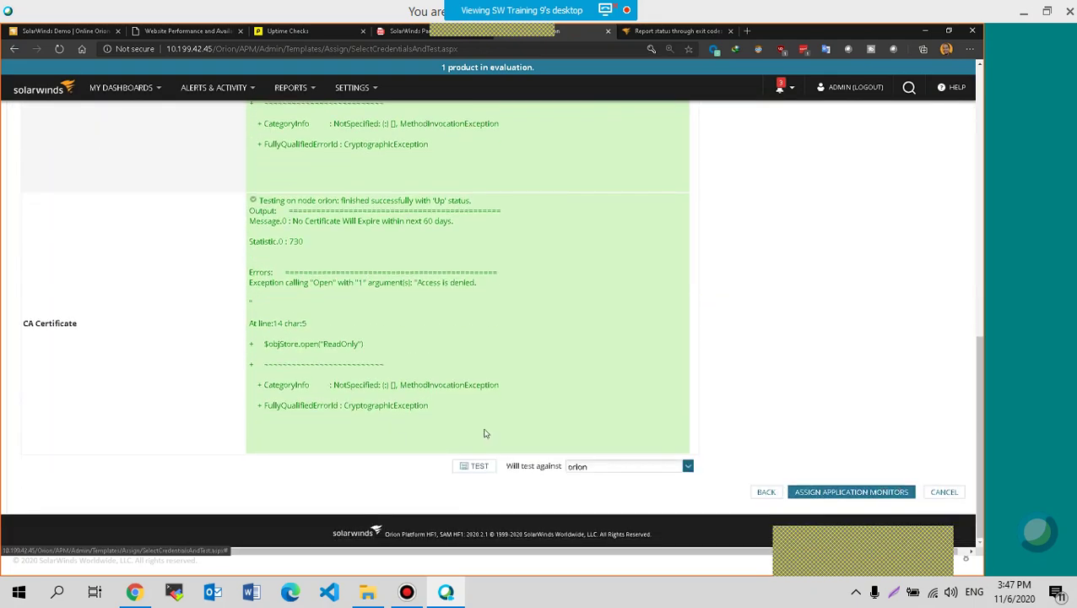
pyautogui.scroll(8, 487, 435)
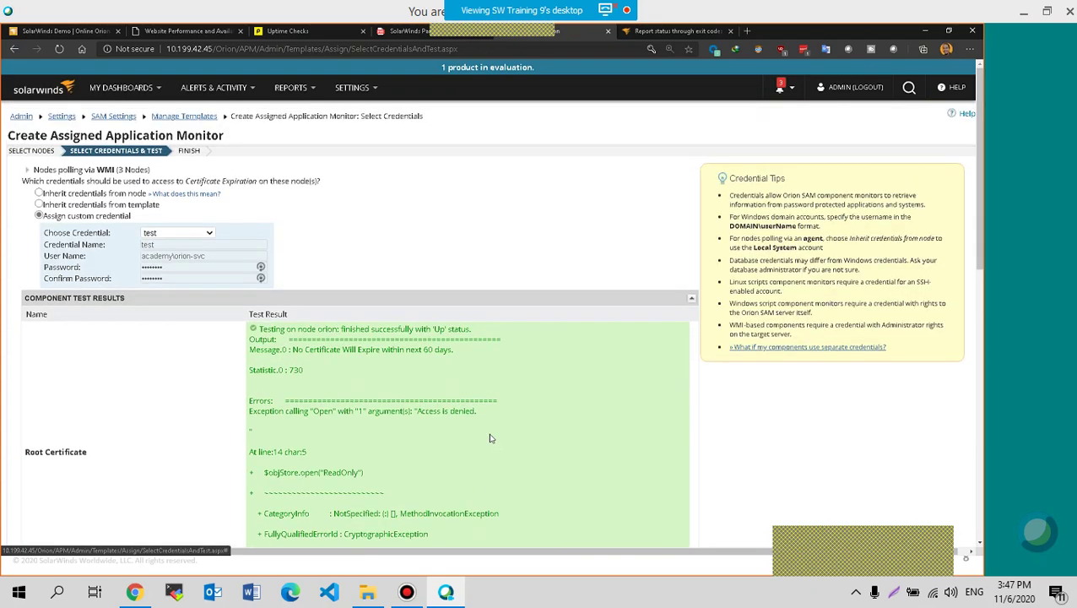
pyautogui.scroll(-1, 701, 477)
pyautogui.scroll(-3, 698, 482)
pyautogui.scroll(4, 695, 482)
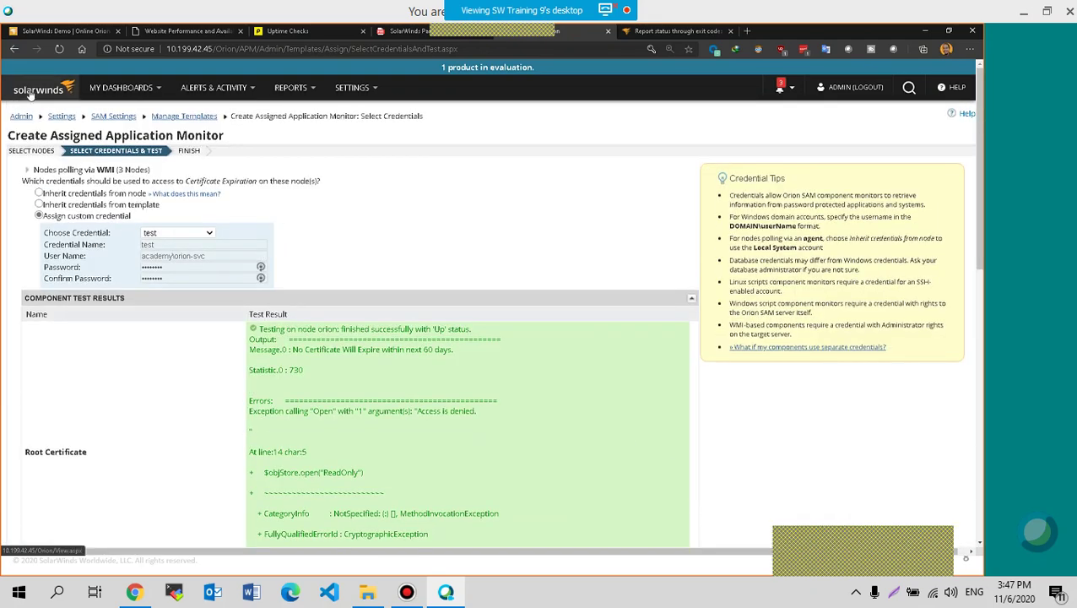
pyautogui.click(26, 93)
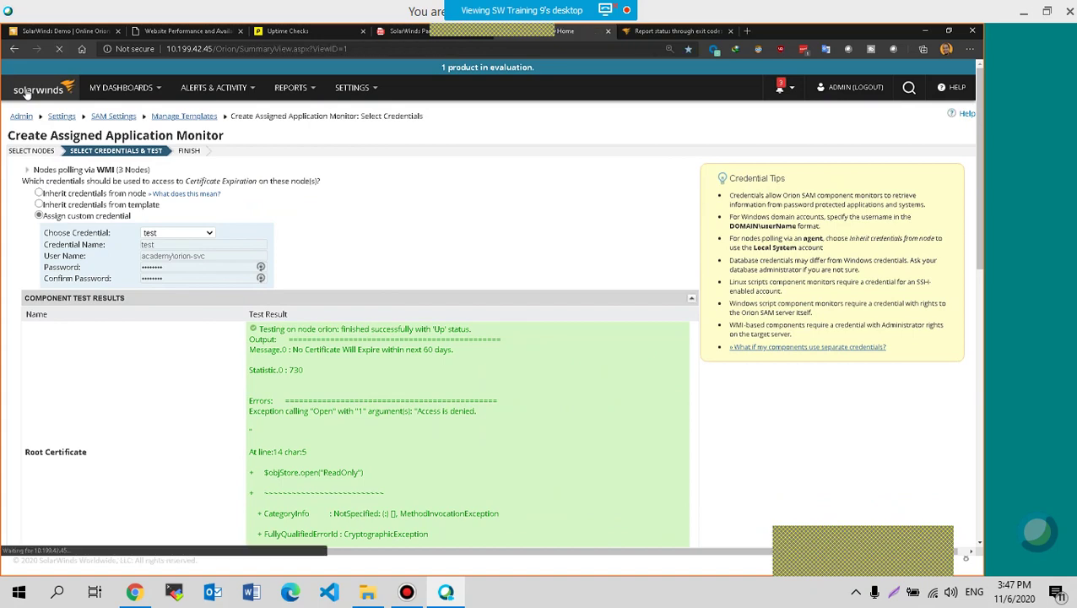
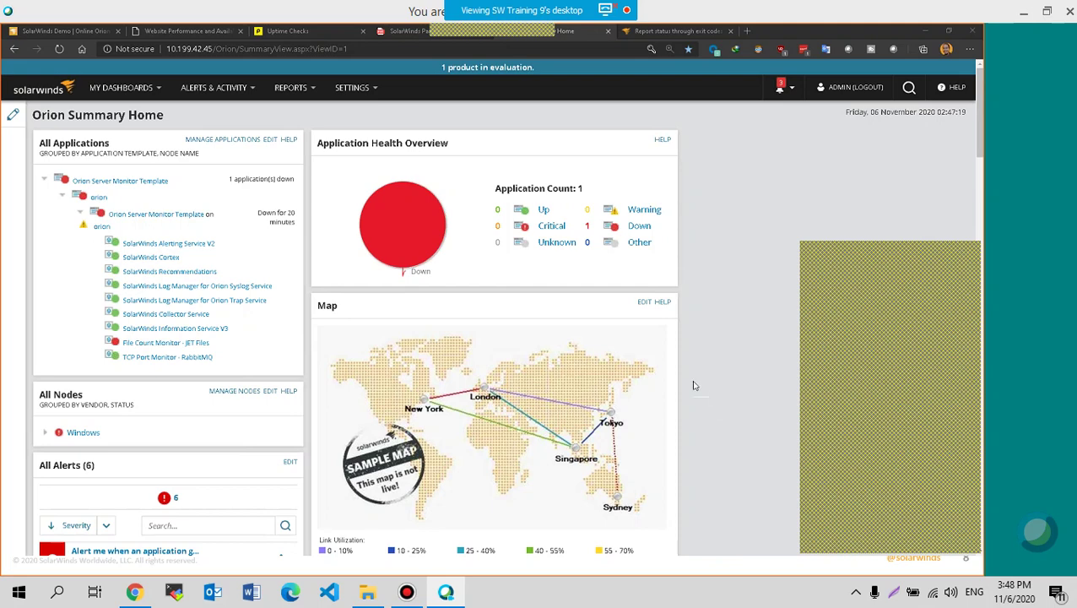
# Search Bing for 'scp exam preparation guide solarwinds' and open the SCP-NPM Exam Guide result
pyautogui.click(350, 50)
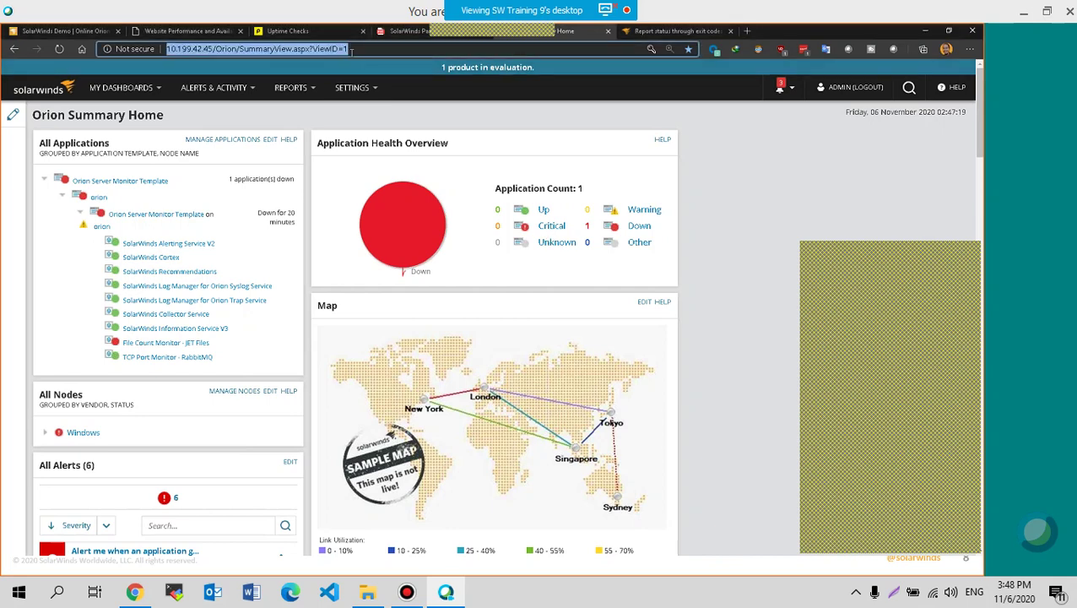
pyautogui.write('scp exam preparation guide solarwinds')
pyautogui.press('Return')
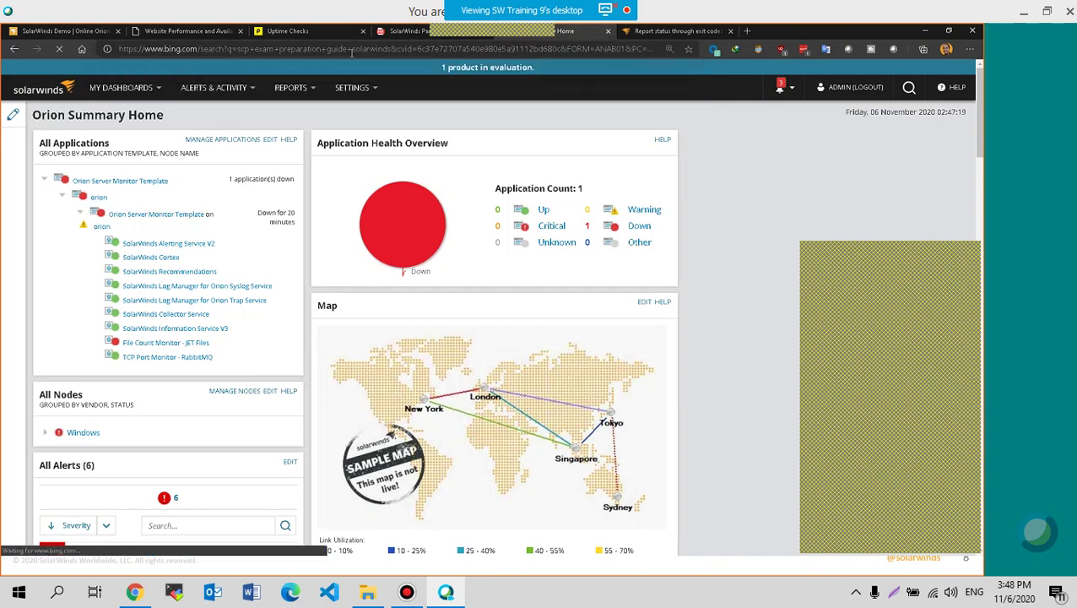
pyautogui.click(236, 151)
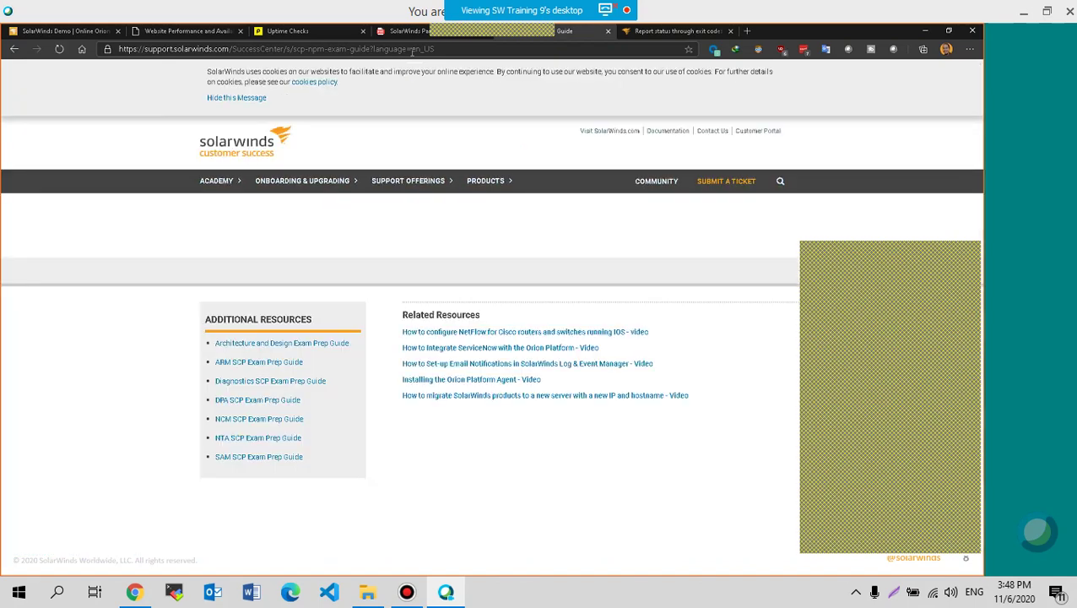
# Open the SAM SCP Exam Prep Guide and highlight its headings and Study Resources paragraph
pyautogui.click(263, 464)
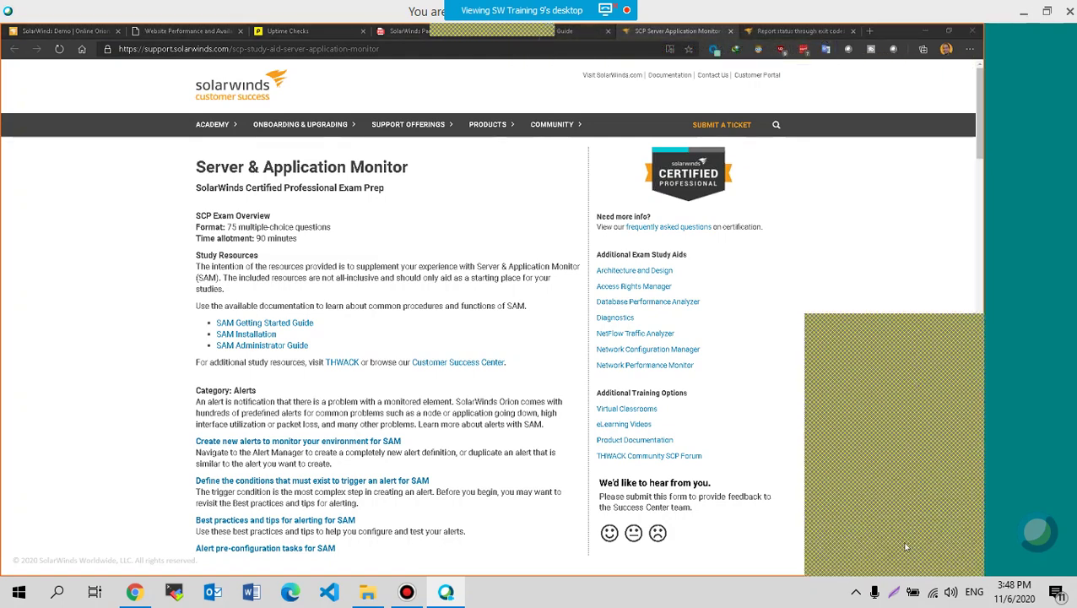
pyautogui.tripleClick(338, 166)
pyautogui.click(504, 190)
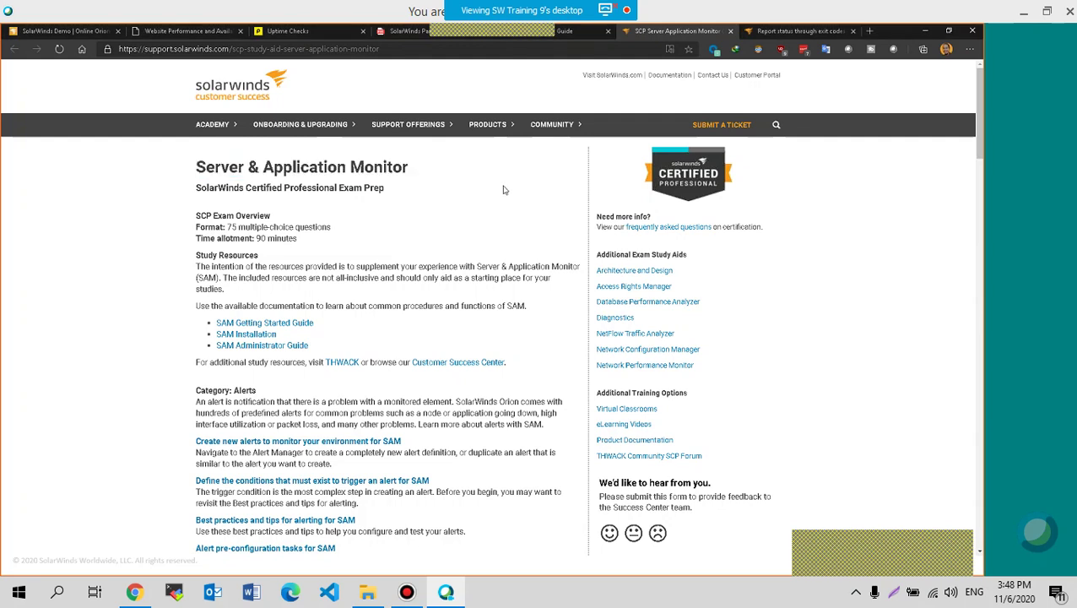
pyautogui.tripleClick(622, 256)
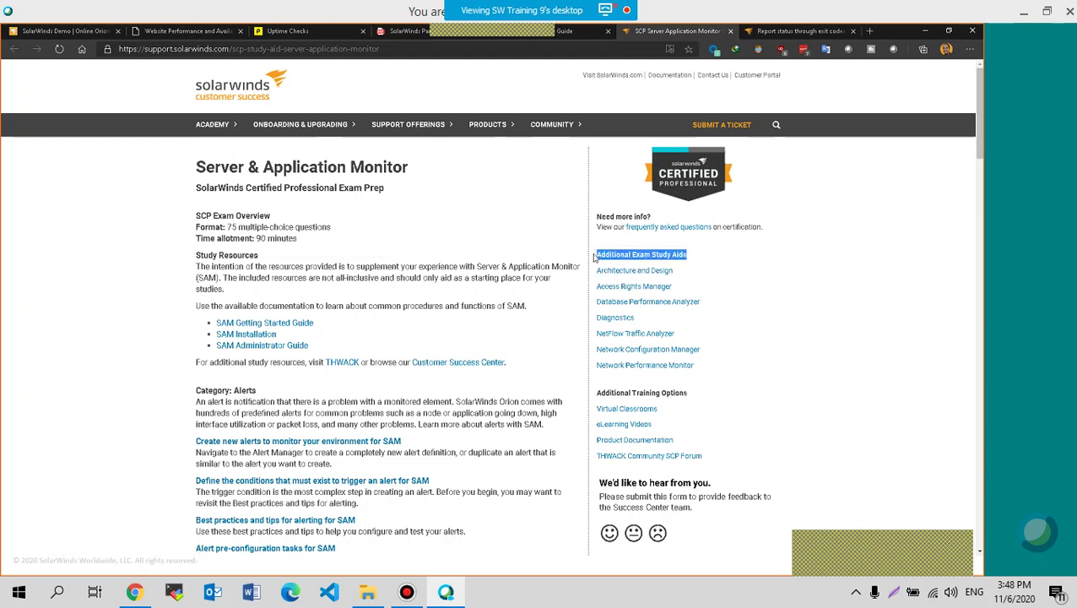
pyautogui.click(650, 272)
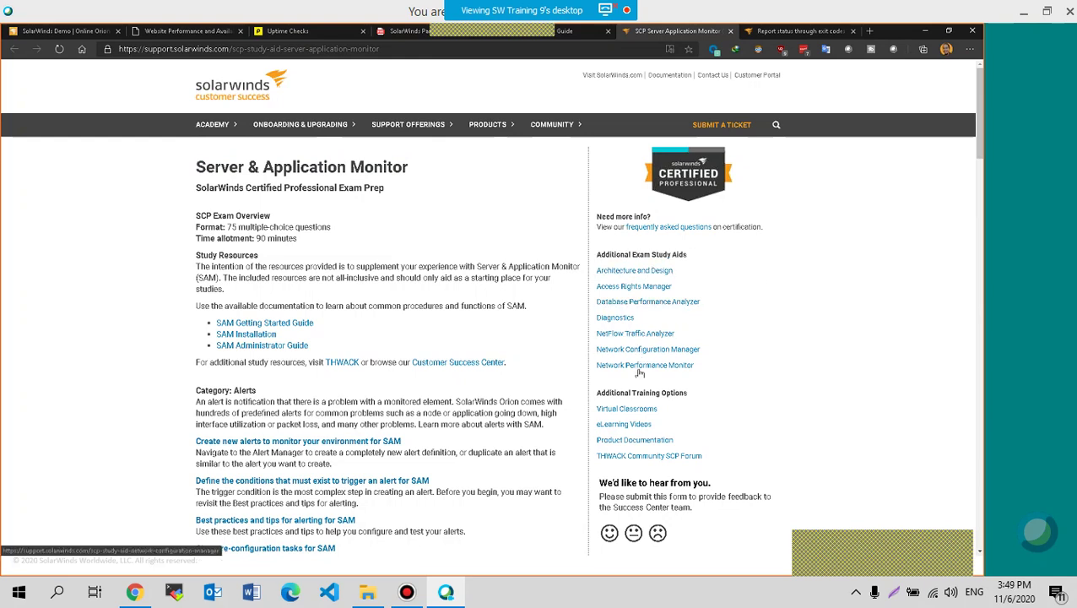
pyautogui.tripleClick(495, 275)
pyautogui.click(494, 275)
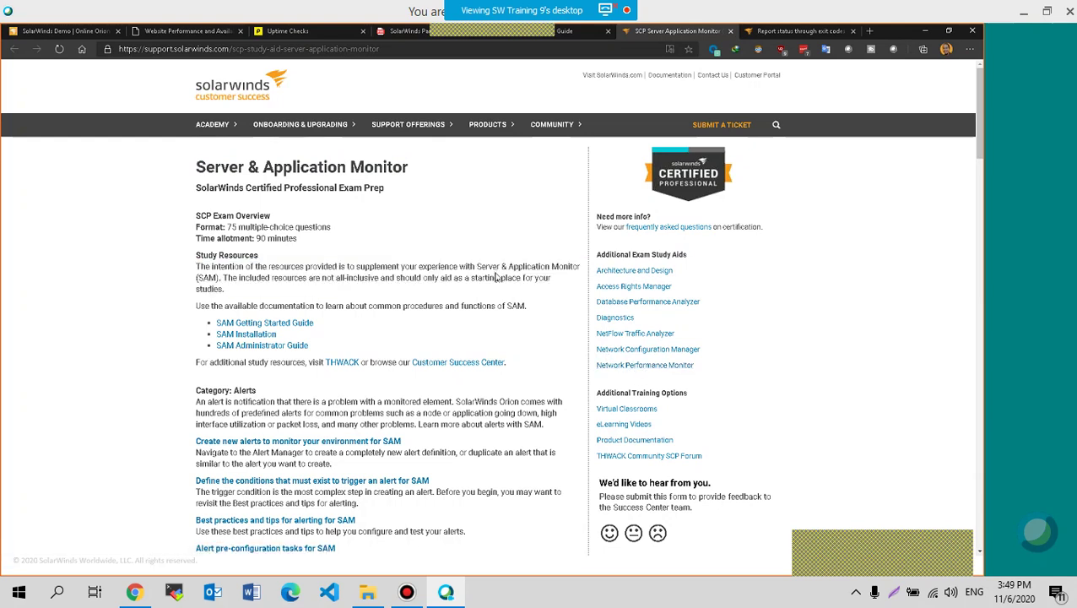
# Zoom the page to 125% and highlight the 75 multiple-choice questions and 90-minute time allotment
pyautogui.hotkey('ctrl', '+')
pyautogui.moveTo(159, 270); pyautogui.dragTo(311, 274)
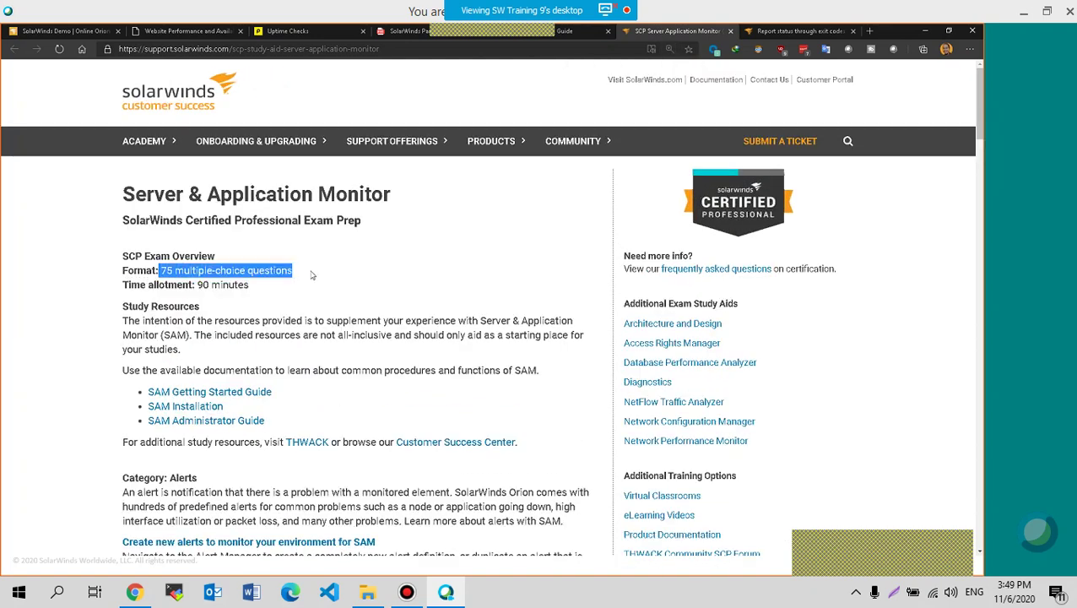
pyautogui.moveTo(257, 289); pyautogui.dragTo(198, 288)
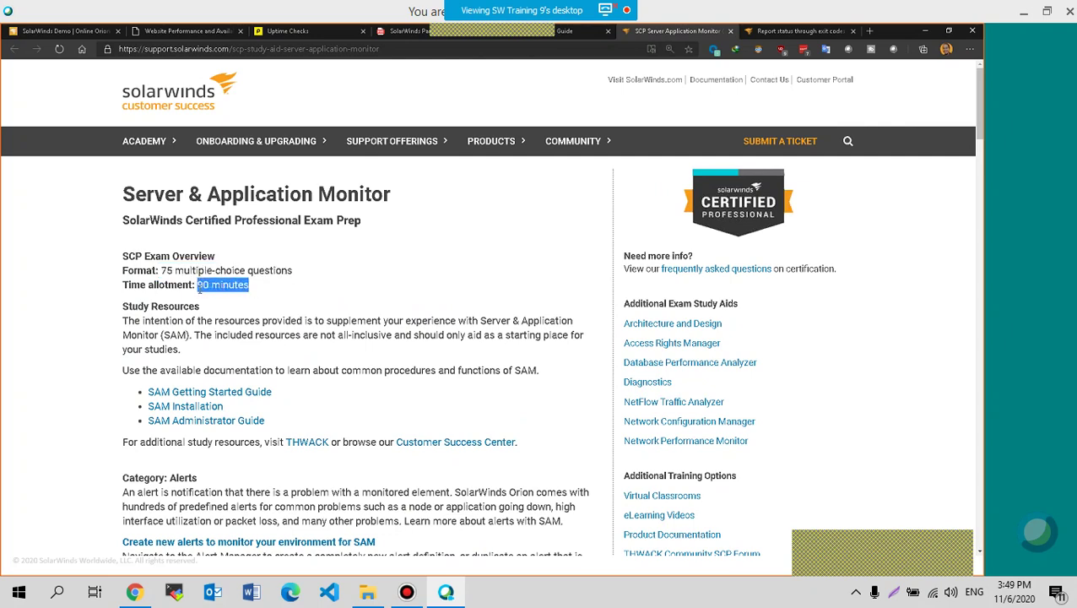
# Scroll down the study aids and highlight the SAM Custom Template Guide and Create Custom Templates paragraphs
pyautogui.scroll(-1, 199, 288)
pyautogui.scroll(-3, 199, 288)
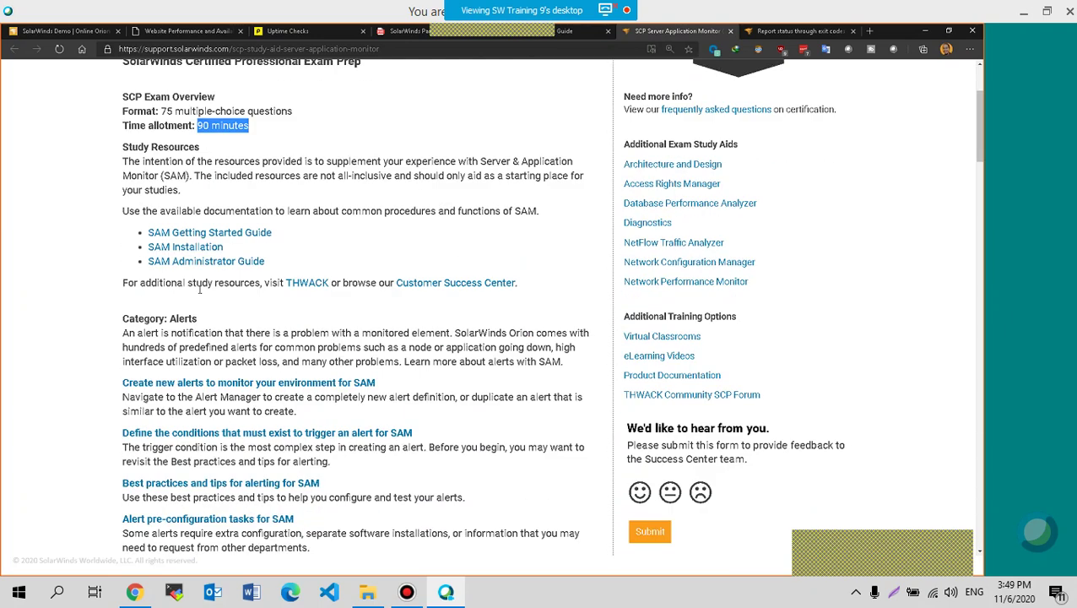
pyautogui.scroll(-2, 199, 289)
pyautogui.scroll(1, 199, 288)
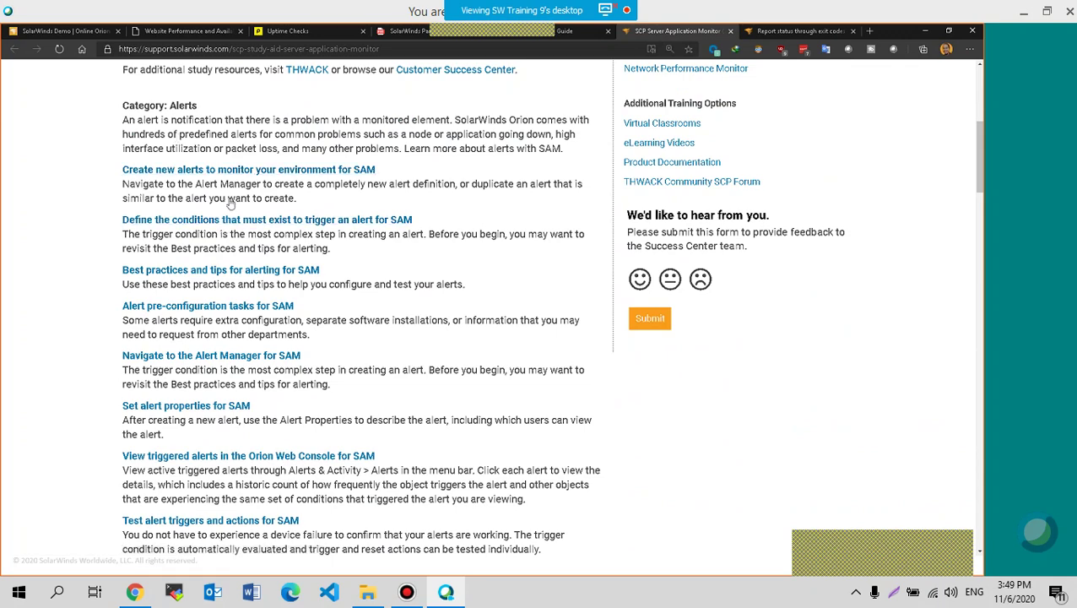
pyautogui.scroll(-1, 229, 208)
pyautogui.scroll(-5, 240, 299)
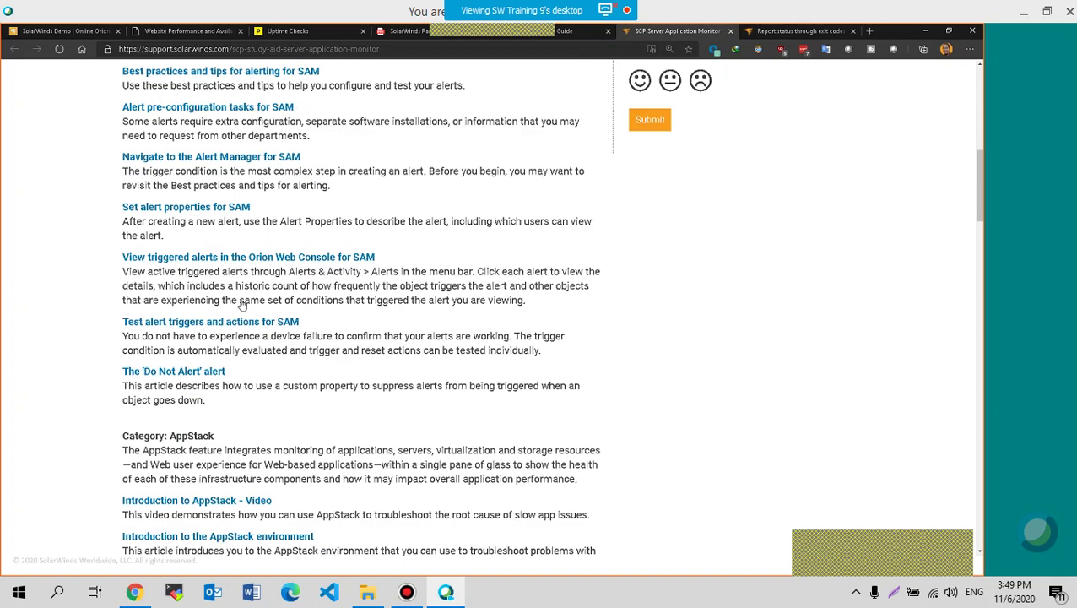
pyautogui.scroll(-4, 243, 287)
pyautogui.scroll(-3, 215, 127)
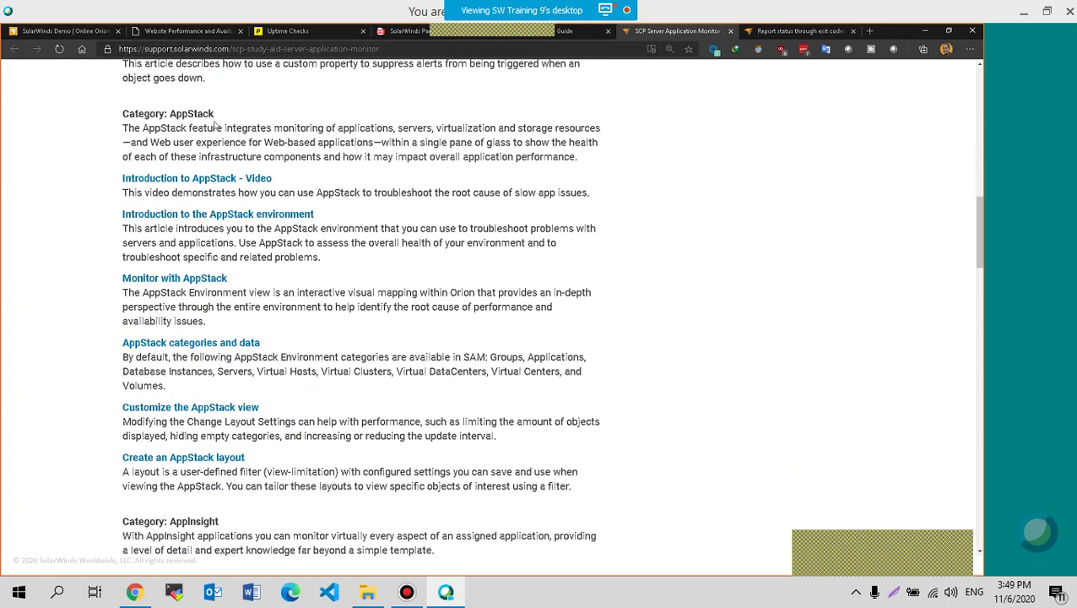
pyautogui.scroll(-6, 215, 155)
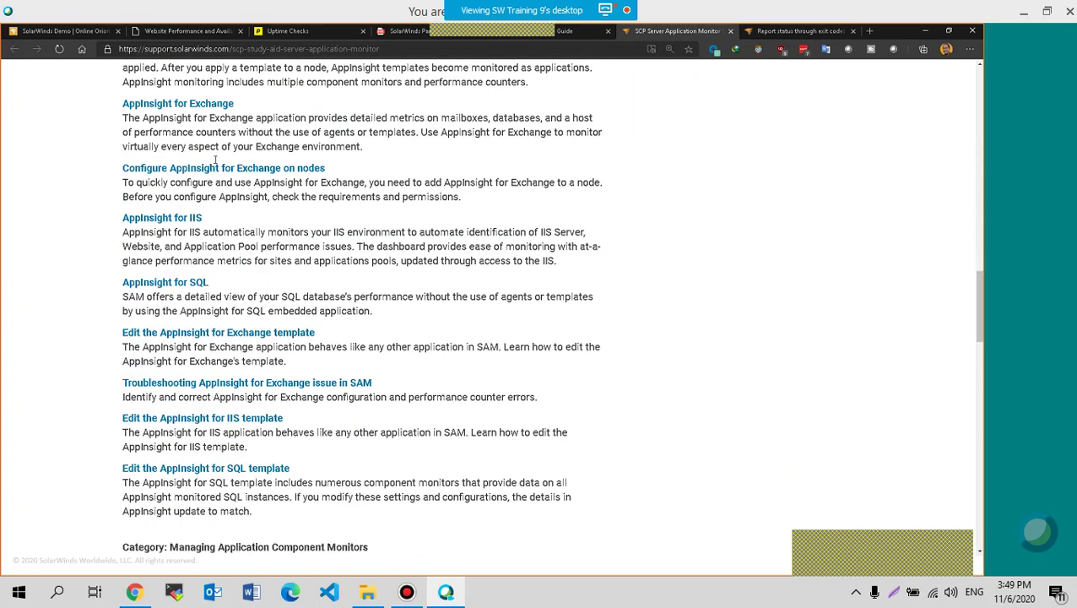
pyautogui.scroll(-2, 215, 158)
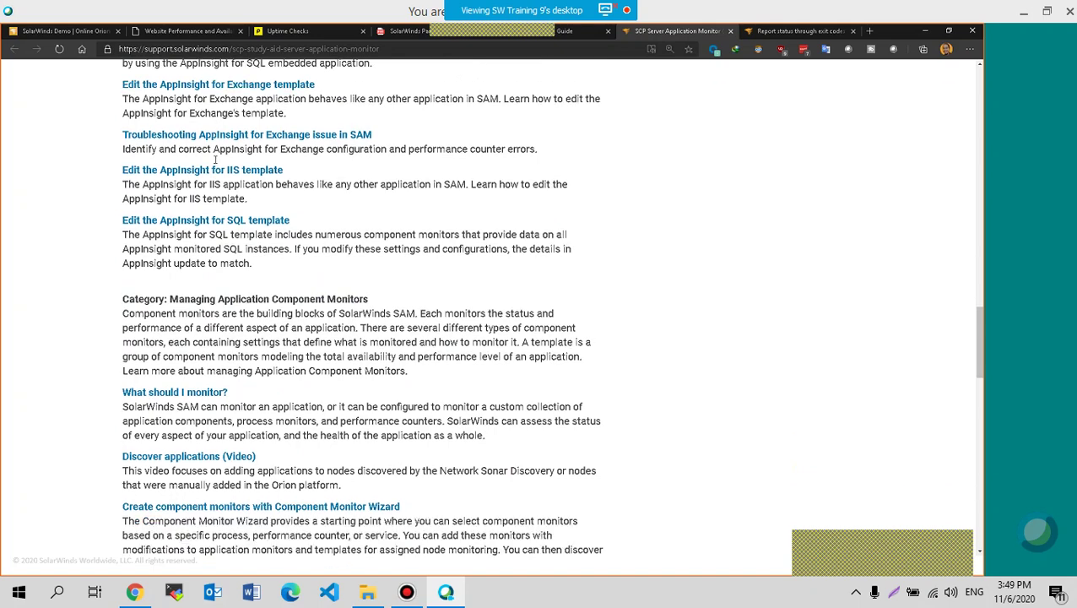
pyautogui.scroll(1, 239, 404)
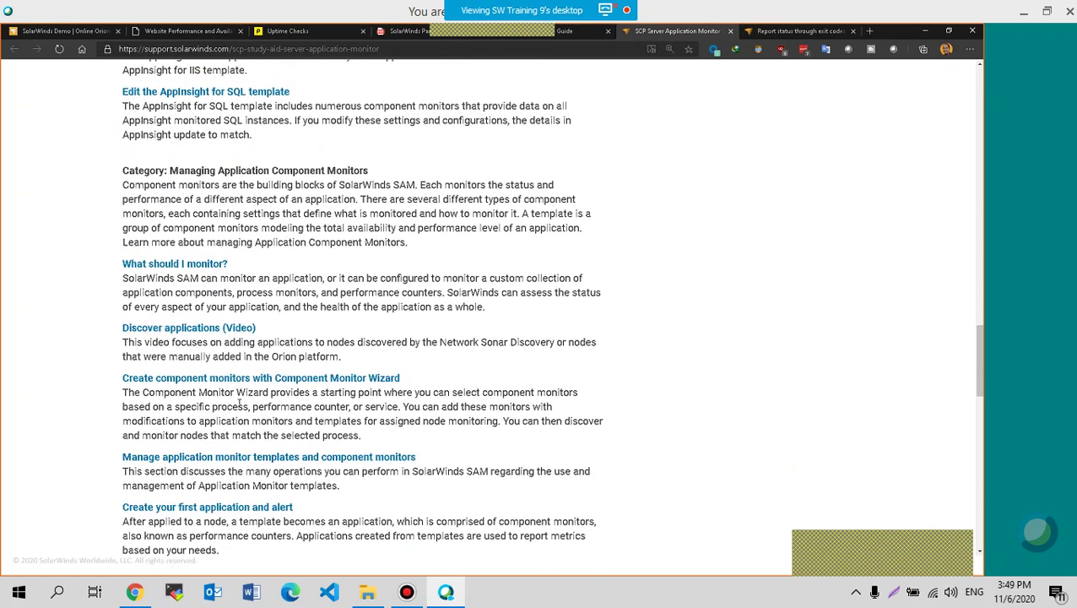
pyautogui.scroll(-2, 240, 404)
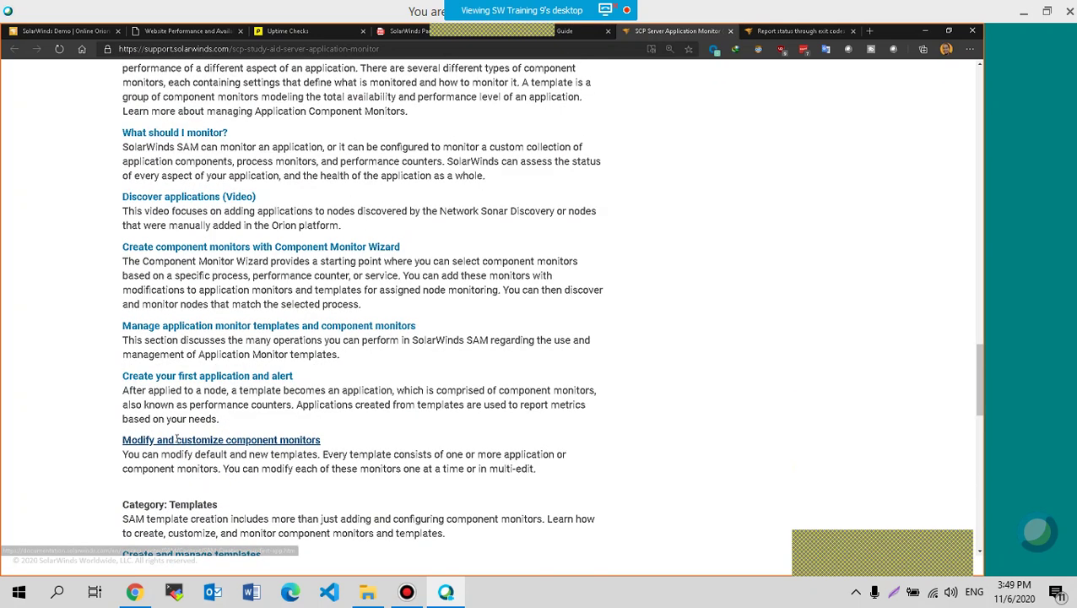
pyautogui.scroll(-4, 177, 438)
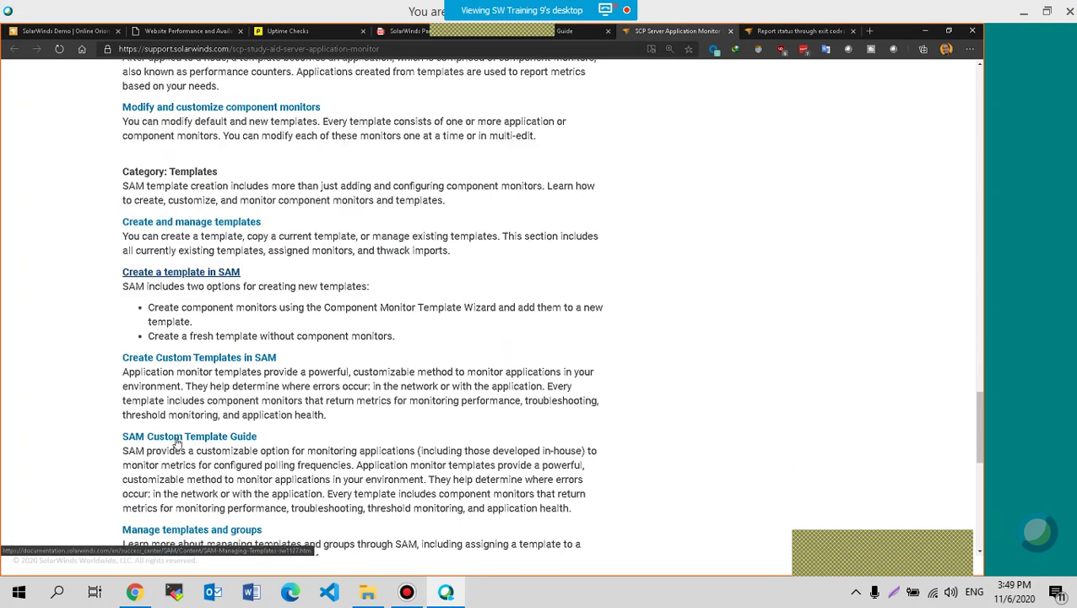
pyautogui.tripleClick(405, 422)
pyautogui.doubleClick(412, 344)
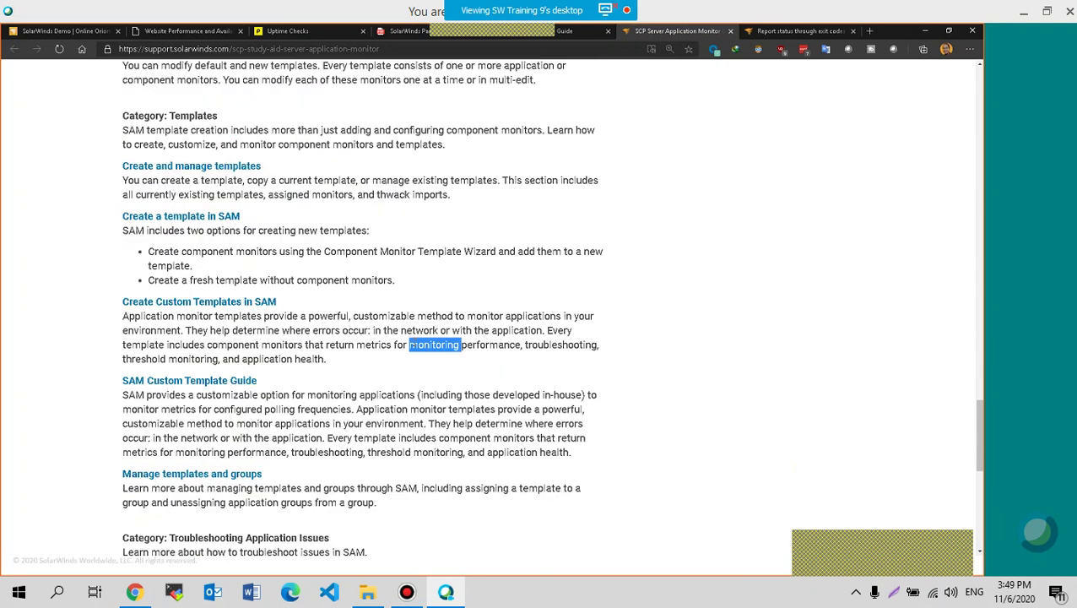
pyautogui.click(412, 344)
pyautogui.click(414, 342)
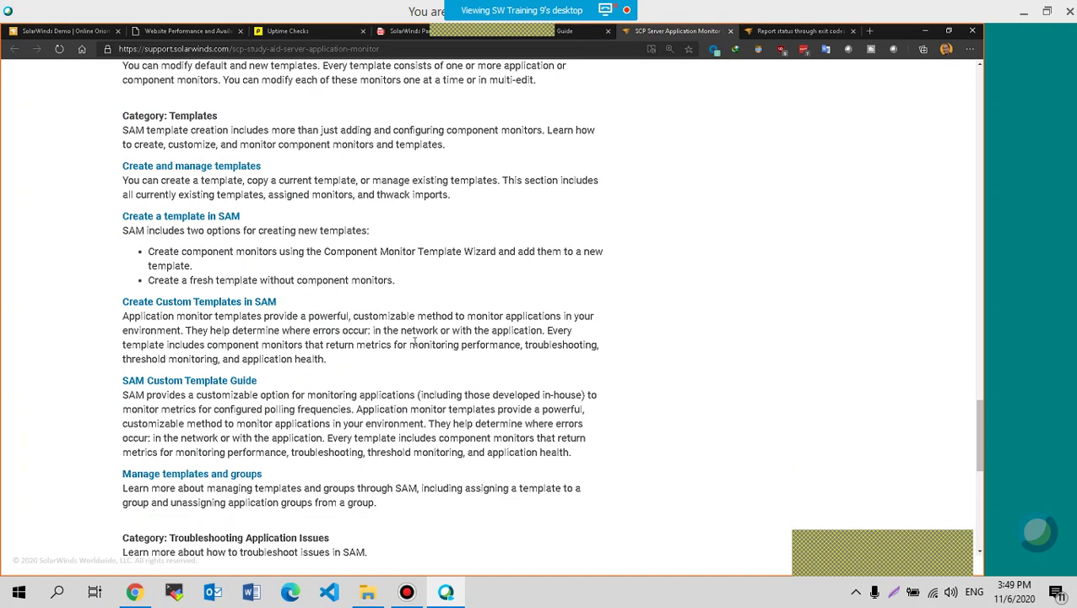
# Highlight the Application monitor thresholds description and the Troubleshooting Application Issues section
pyautogui.scroll(-5, 414, 341)
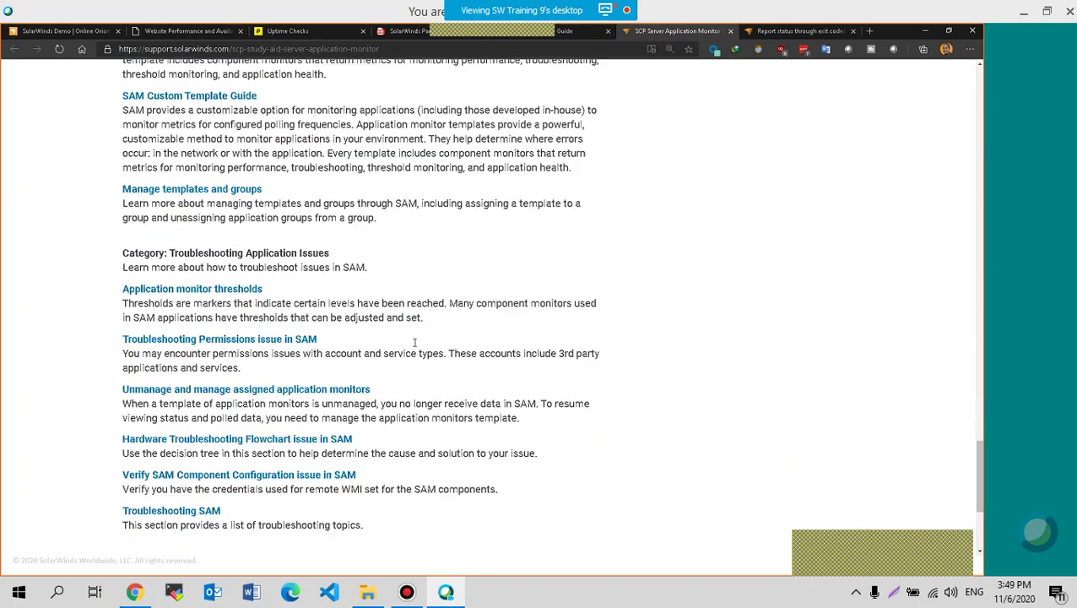
pyautogui.tripleClick(338, 297)
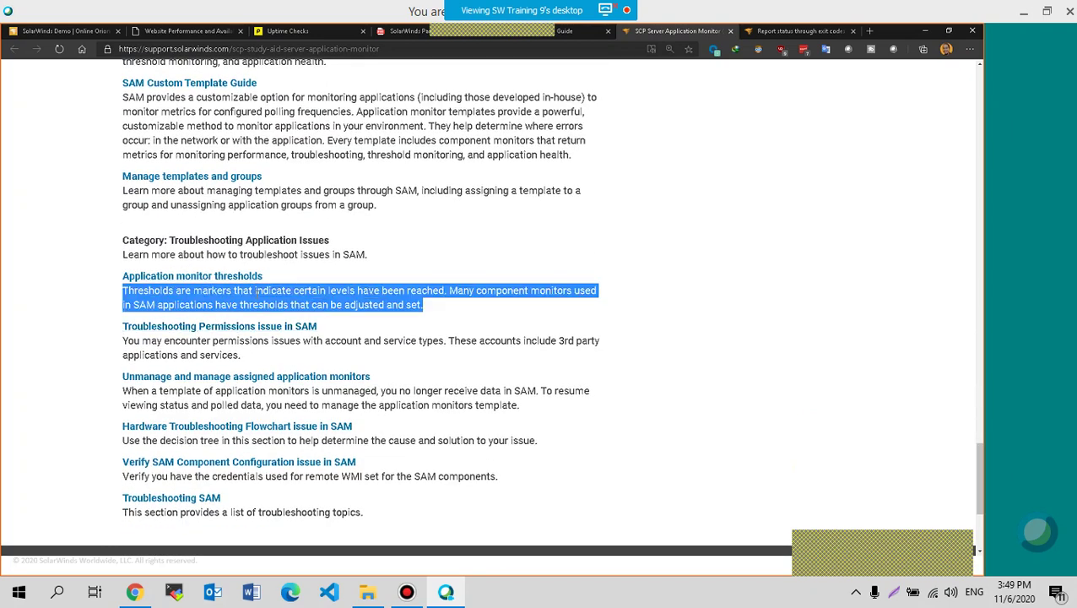
pyautogui.click(269, 236)
pyautogui.tripleClick(269, 236)
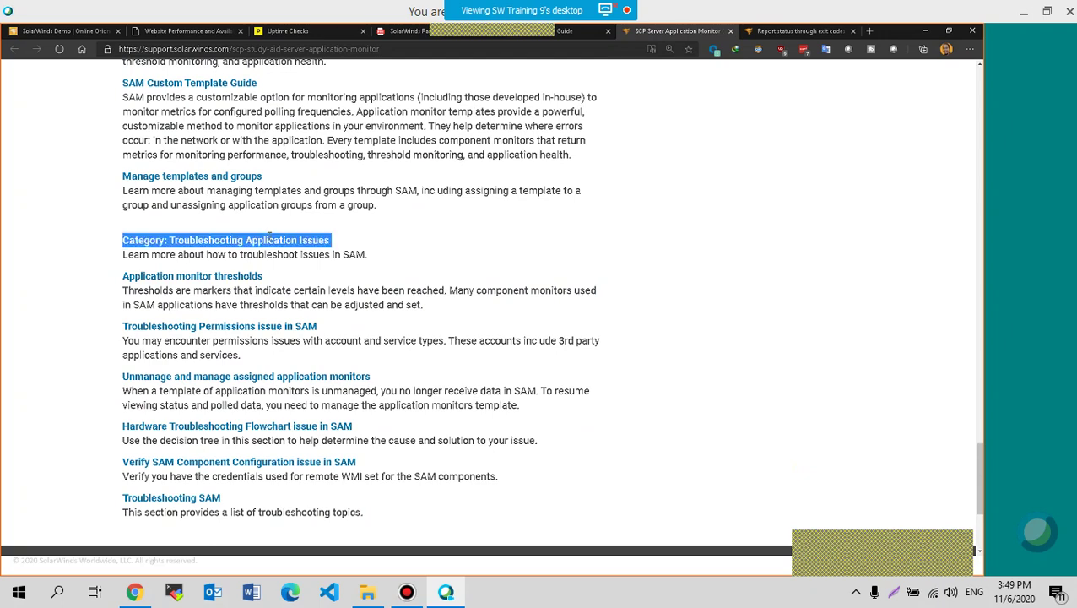
pyautogui.moveTo(456, 511); pyautogui.dragTo(141, 223)
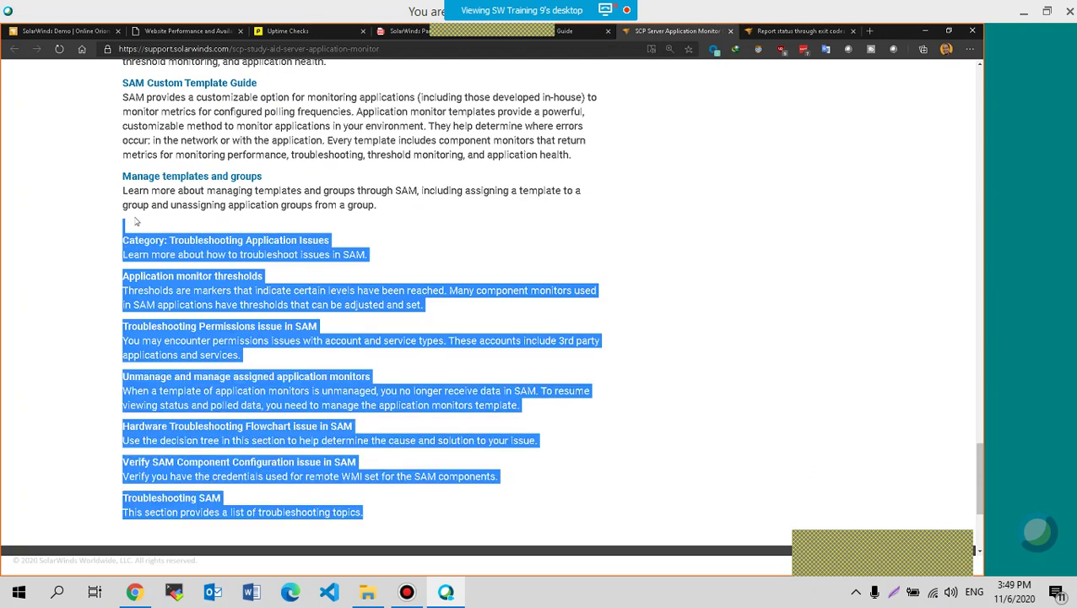
pyautogui.click(470, 271)
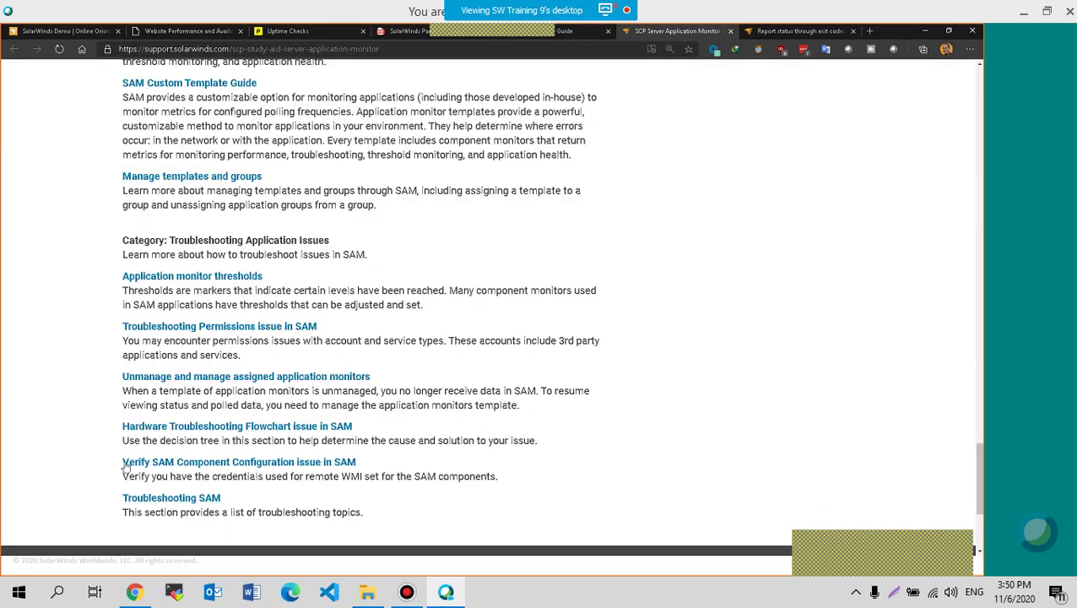
# Emphasize the remote WMI credentials and Troubleshooting SAM description lines, then clear the selection
pyautogui.tripleClick(352, 476)
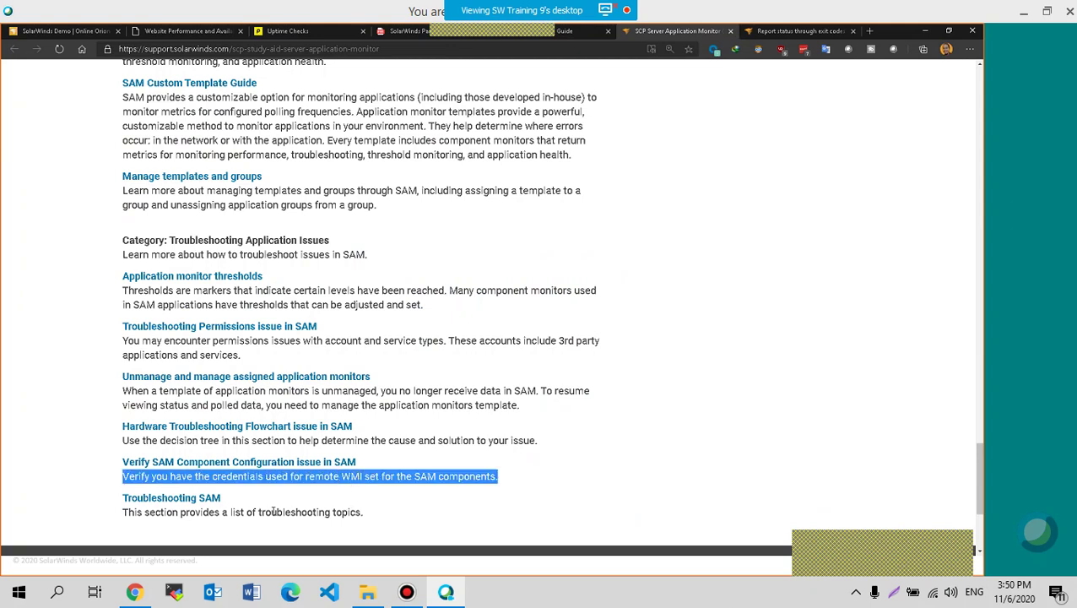
pyautogui.tripleClick(324, 510)
pyautogui.tripleClick(324, 476)
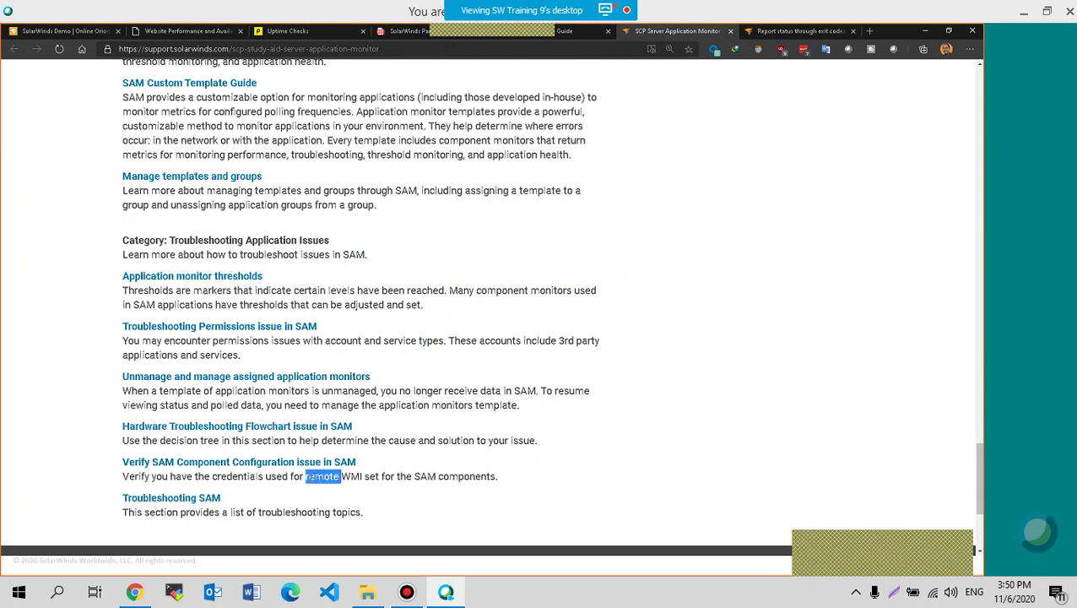
pyautogui.tripleClick(330, 512)
pyautogui.click(160, 510)
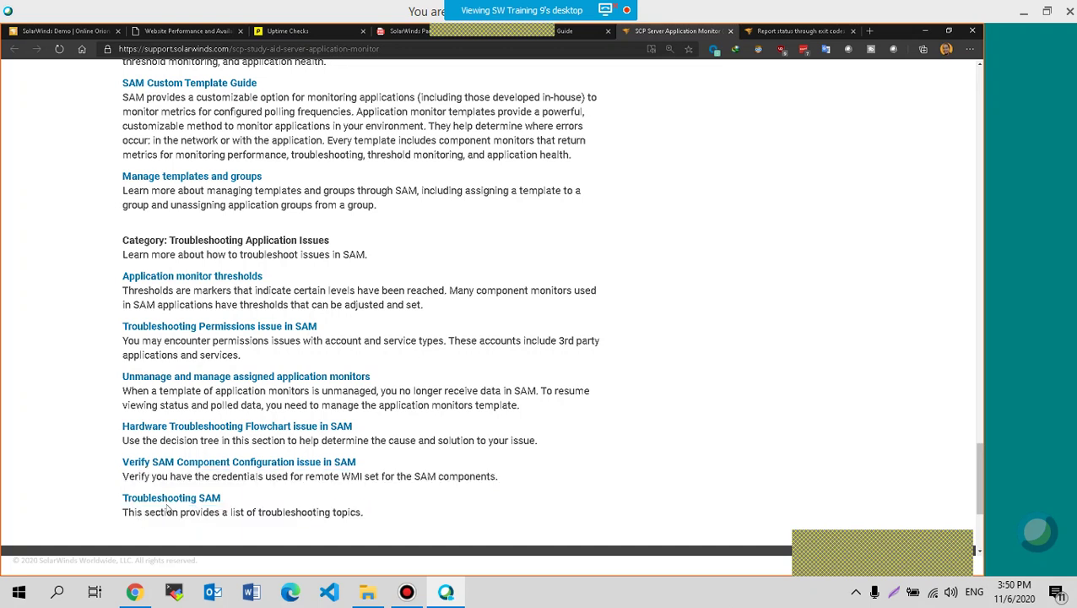
# Open the Troubleshooting SAM article, skim it, and close its tab to return to the study aids
pyautogui.click(180, 498)
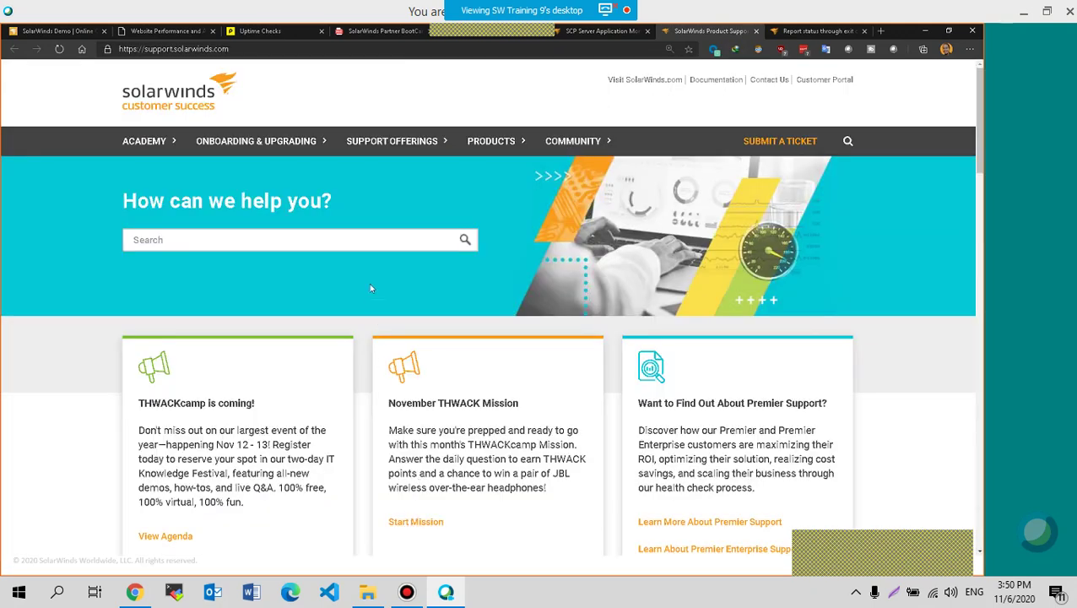
pyautogui.scroll(-3, 369, 275)
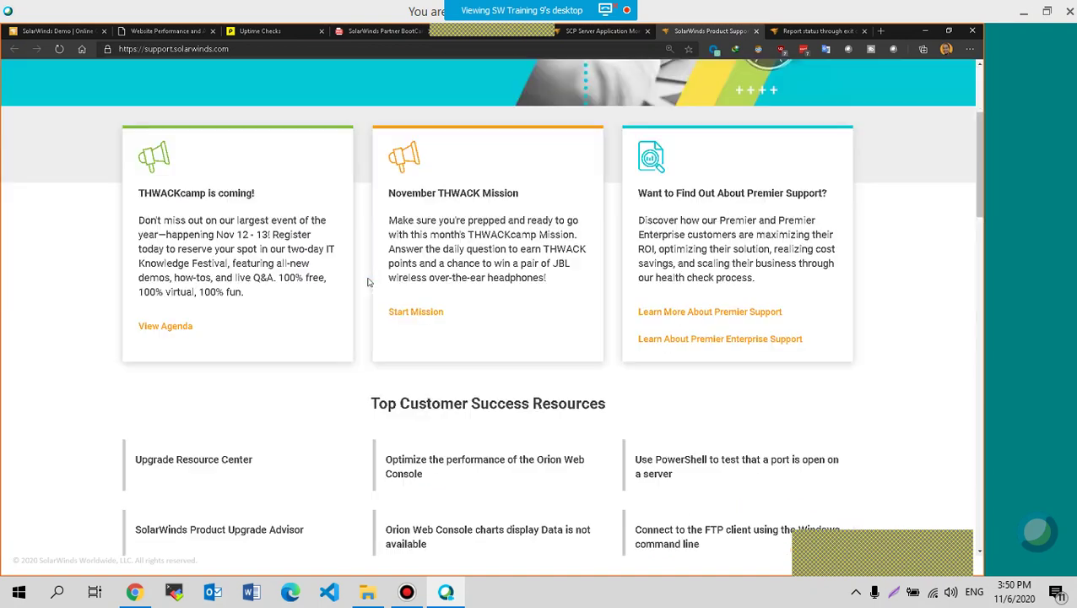
pyautogui.scroll(-2, 369, 282)
pyautogui.scroll(5, 369, 282)
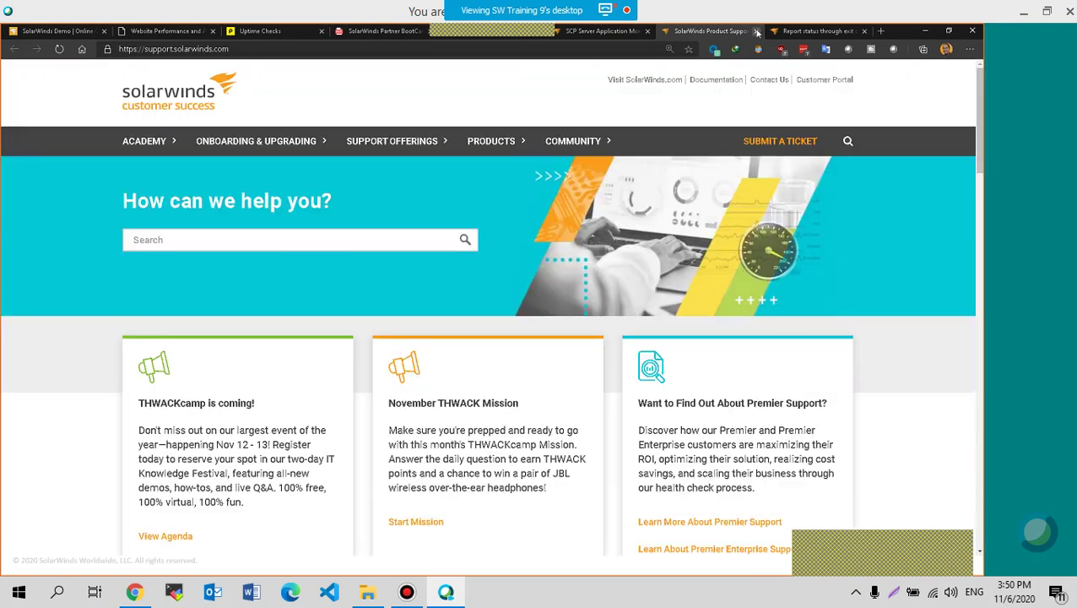
pyautogui.hotkey('ctrl', 'w')
# Scroll back up the SAM study aid page to the Alerts category
pyautogui.scroll(8, 467, 509)
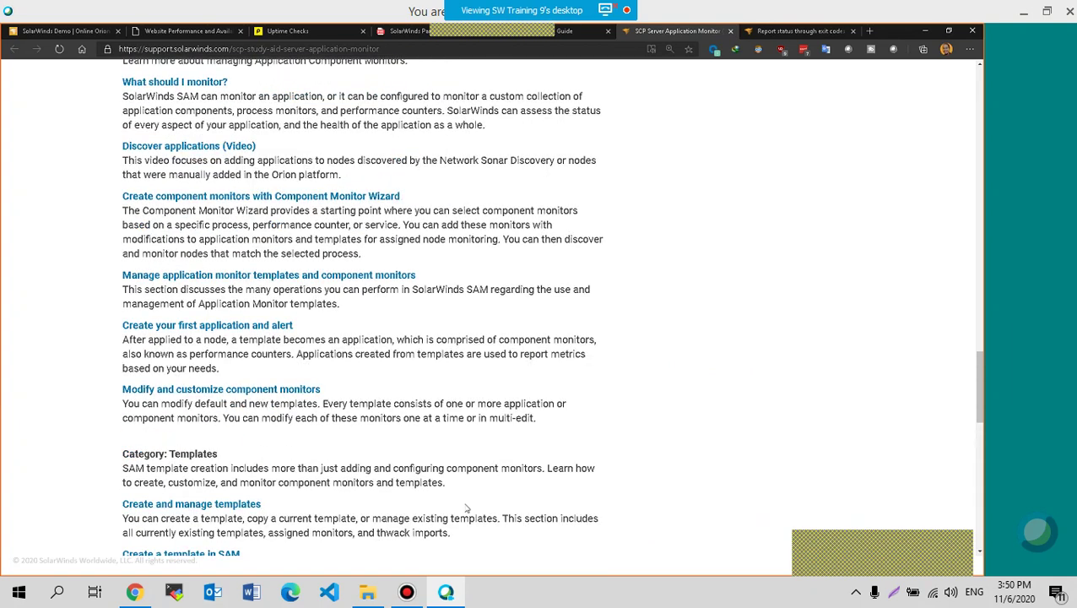
pyautogui.scroll(5, 439, 464)
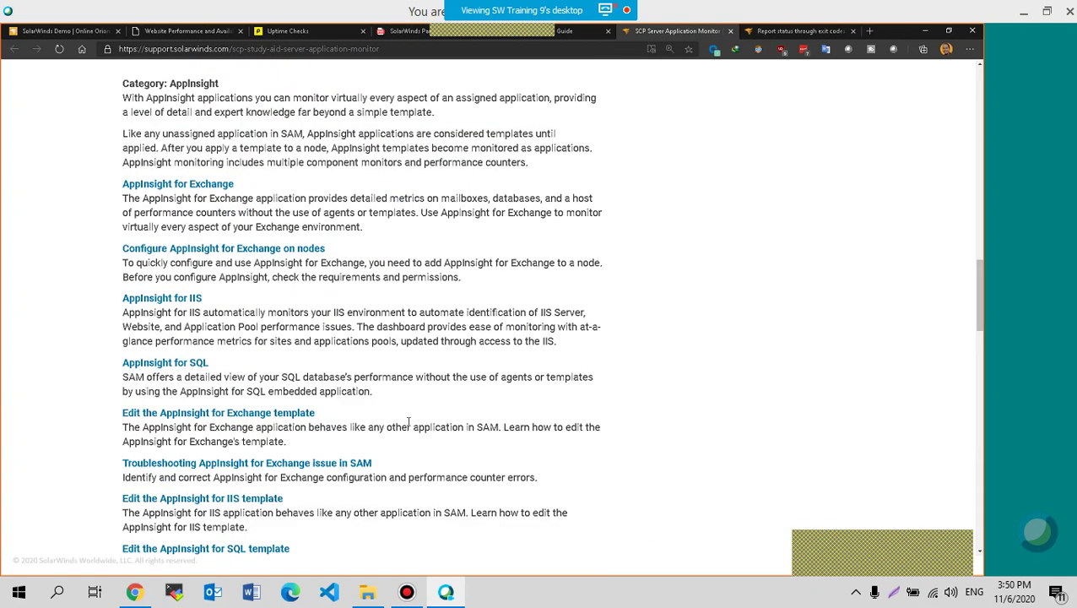
pyautogui.scroll(2, 408, 421)
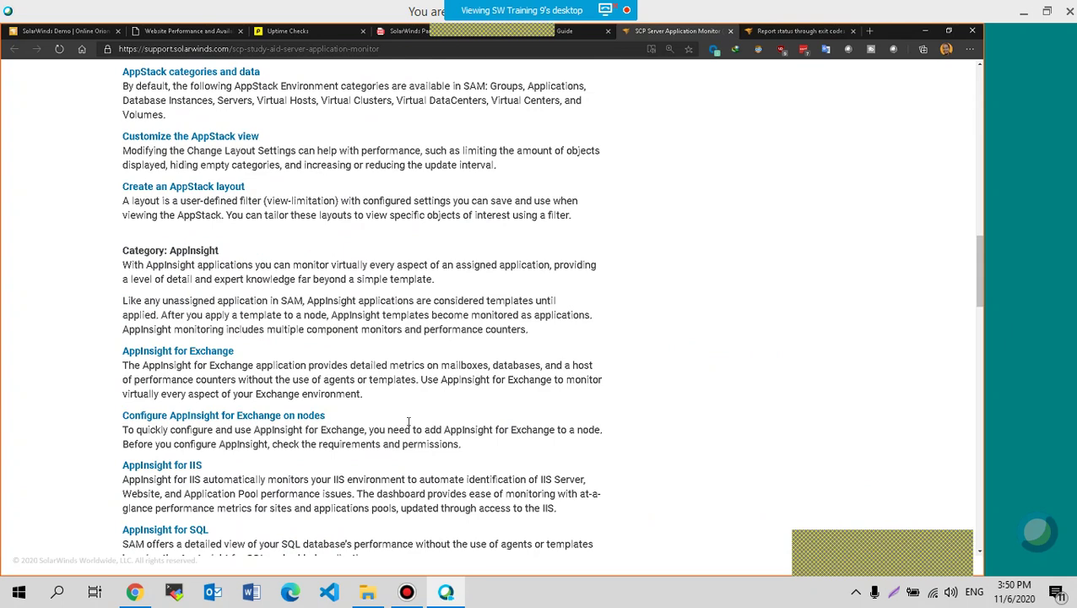
pyautogui.scroll(10, 409, 421)
pyautogui.scroll(1, 381, 402)
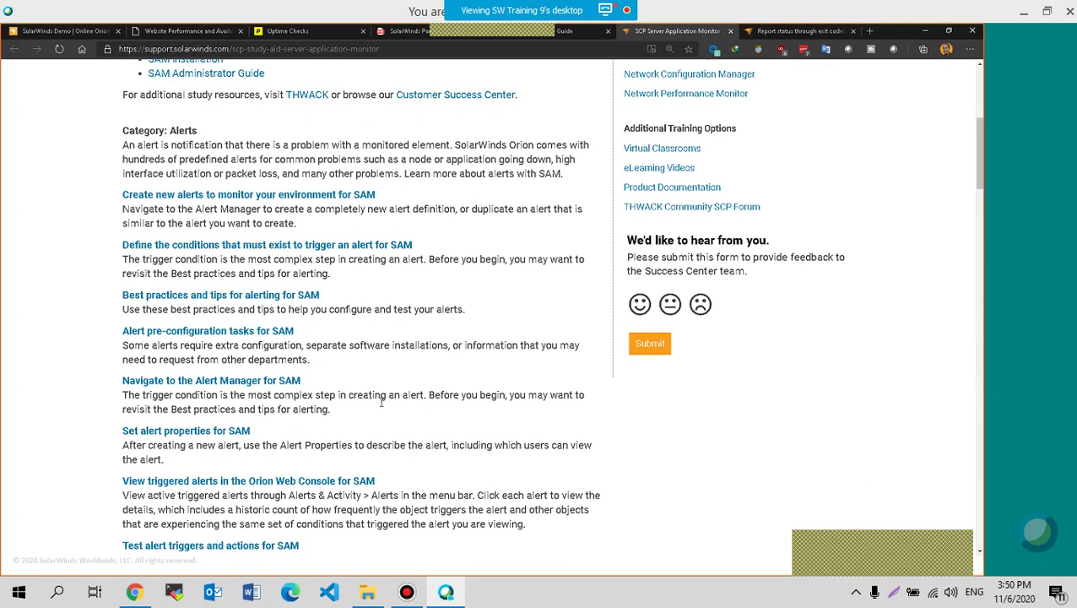
pyautogui.scroll(4, 381, 403)
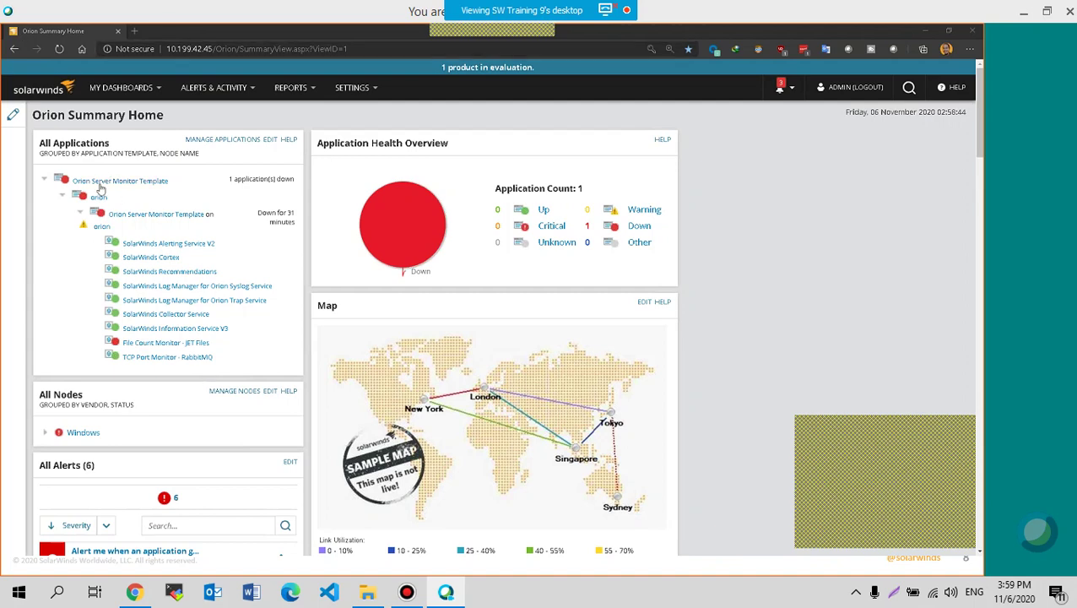
# Re-expand the Orion Server Monitor Template, then sign in to oriondemo.solarwinds.com in a new tab
pyautogui.click(45, 184)
pyautogui.click(47, 184)
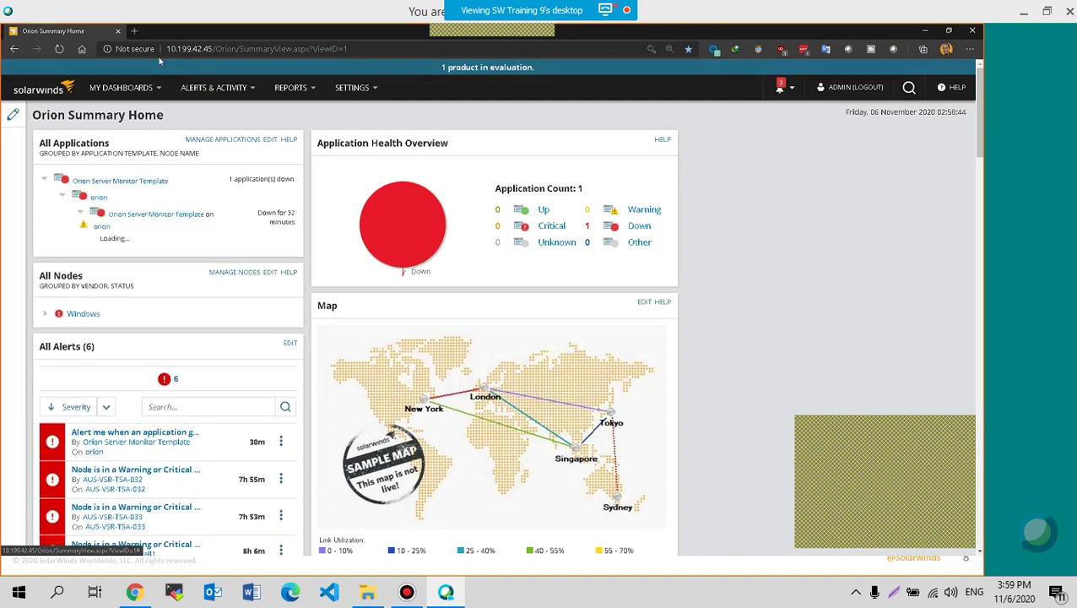
pyautogui.hotkey('ctrl', 't')
pyautogui.write('oriondemo.solarwinds.com')
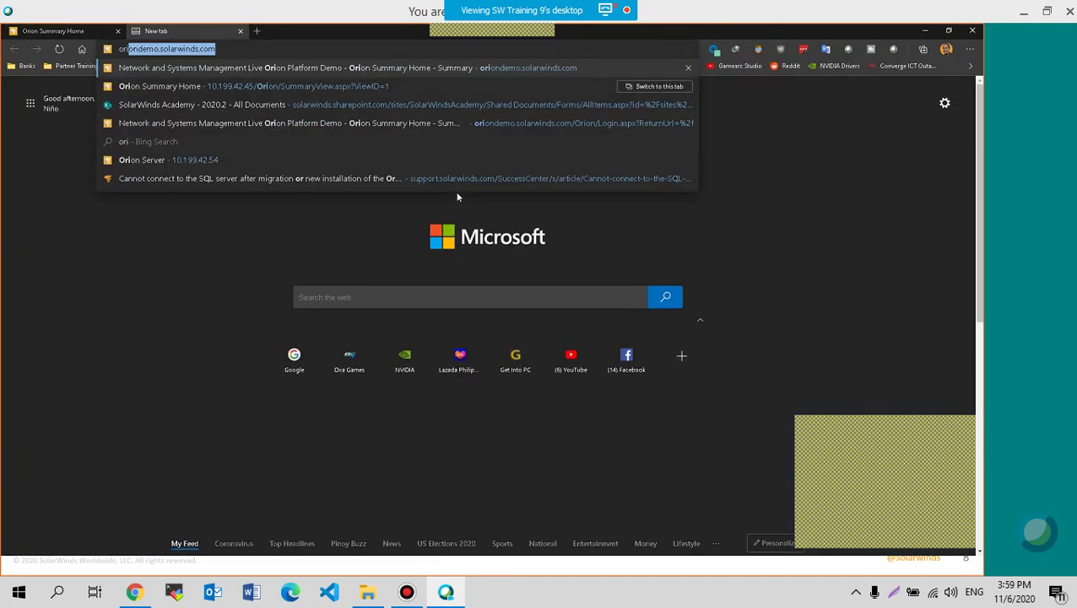
pyautogui.press('Return')
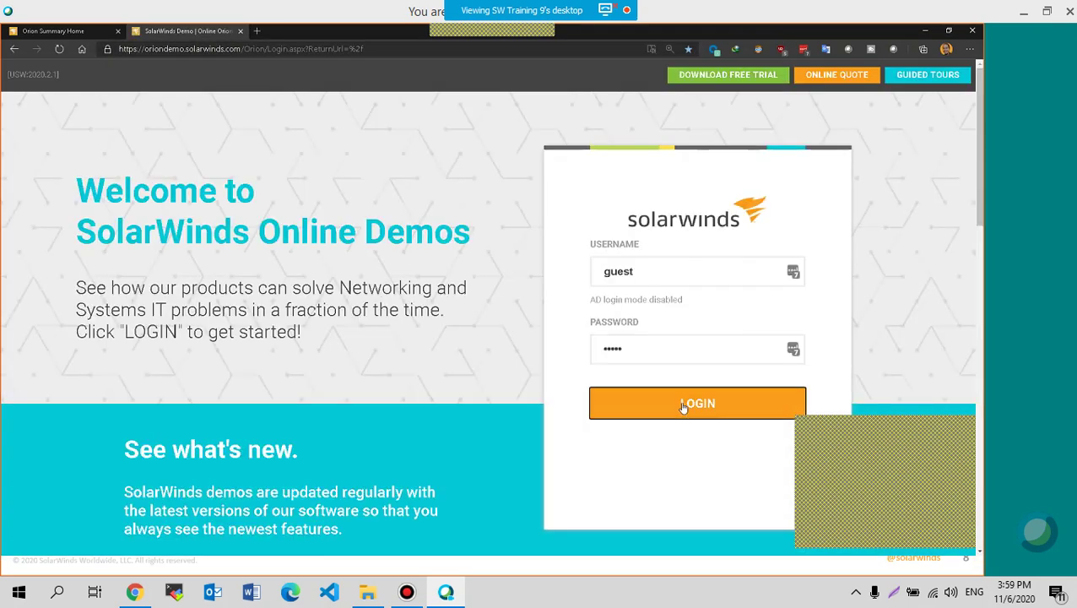
pyautogui.click(684, 406)
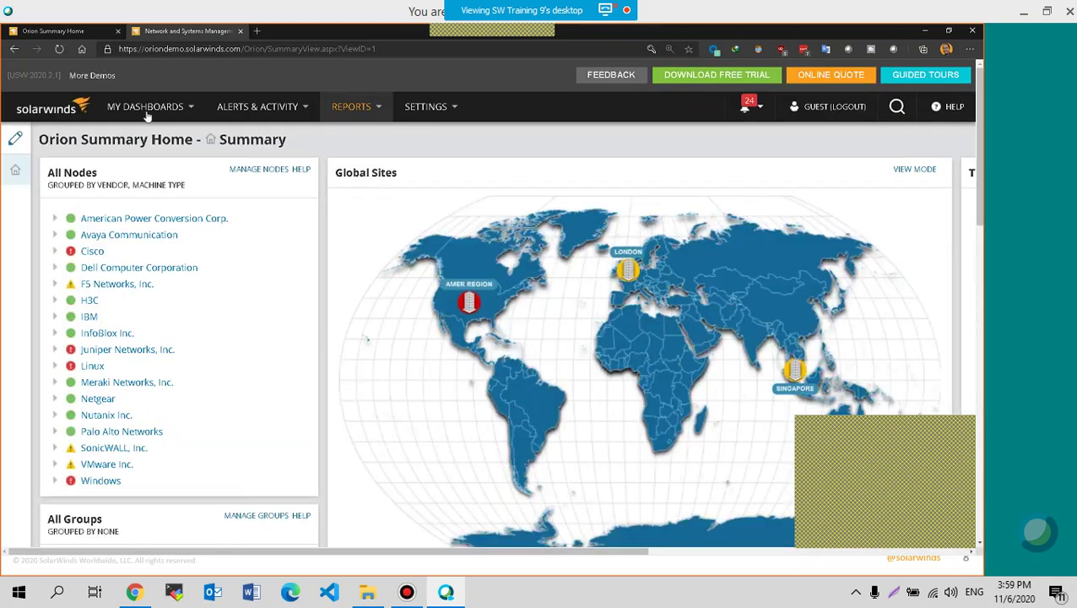
# Open My Dashboards > Applications > SAM Summary and scroll the application list
pyautogui.moveTo(149, 129)
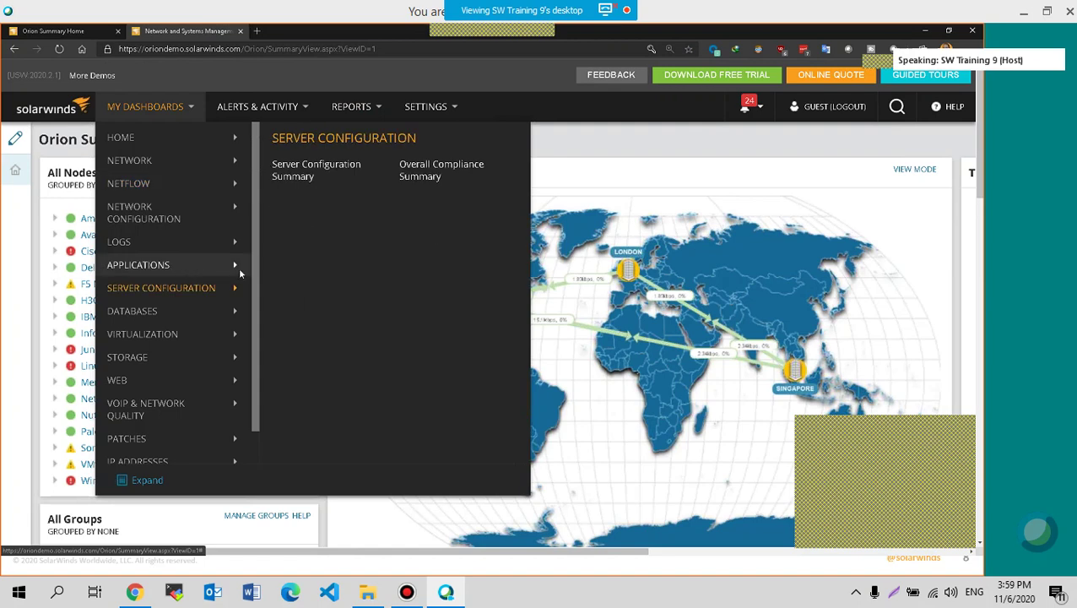
pyautogui.moveTo(237, 265)
pyautogui.click(301, 164)
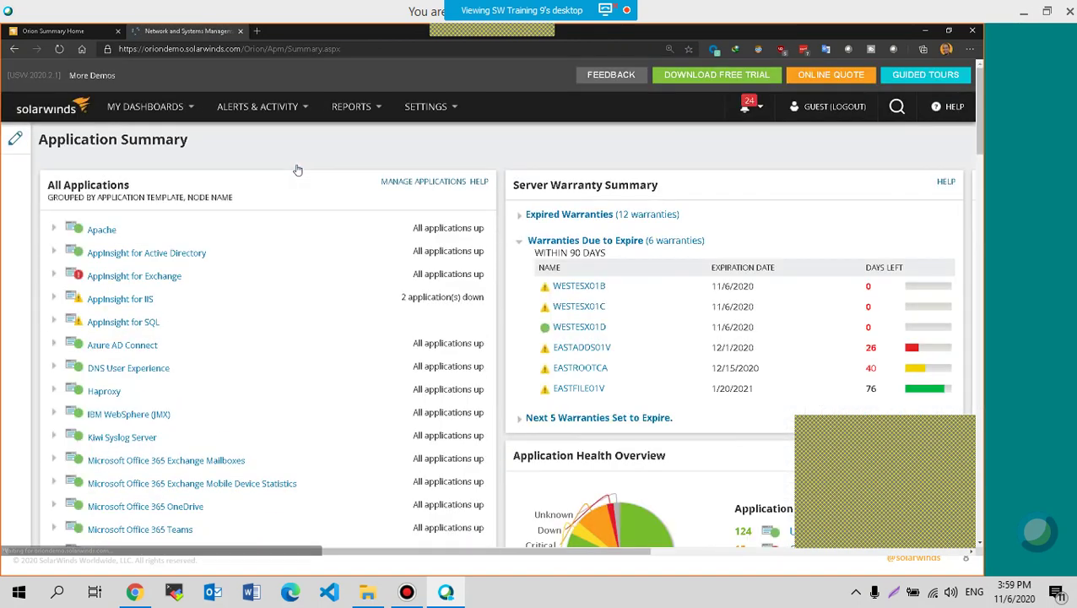
pyautogui.scroll(-1, 350, 328)
pyautogui.scroll(-1, 350, 329)
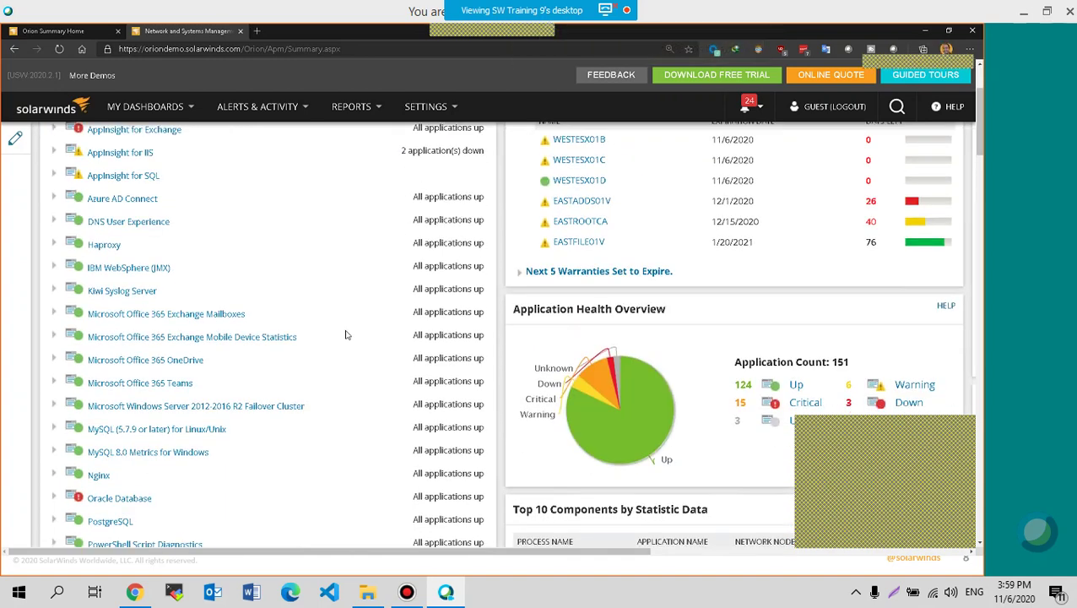
# Switch to the running PowerPoint slide show from the start menu
pyautogui.press('super')
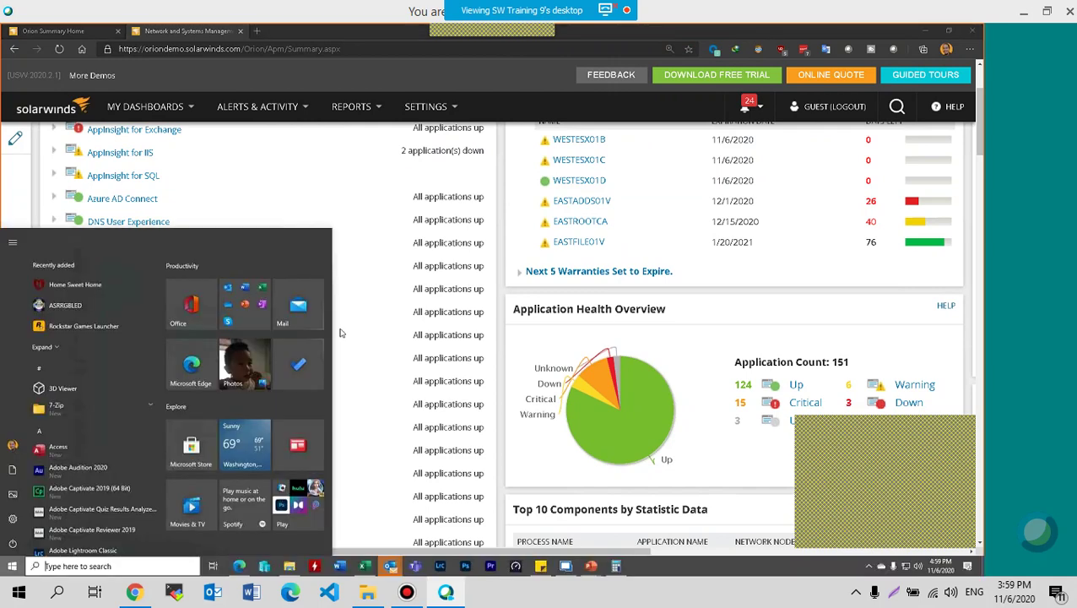
pyautogui.moveTo(591, 567)
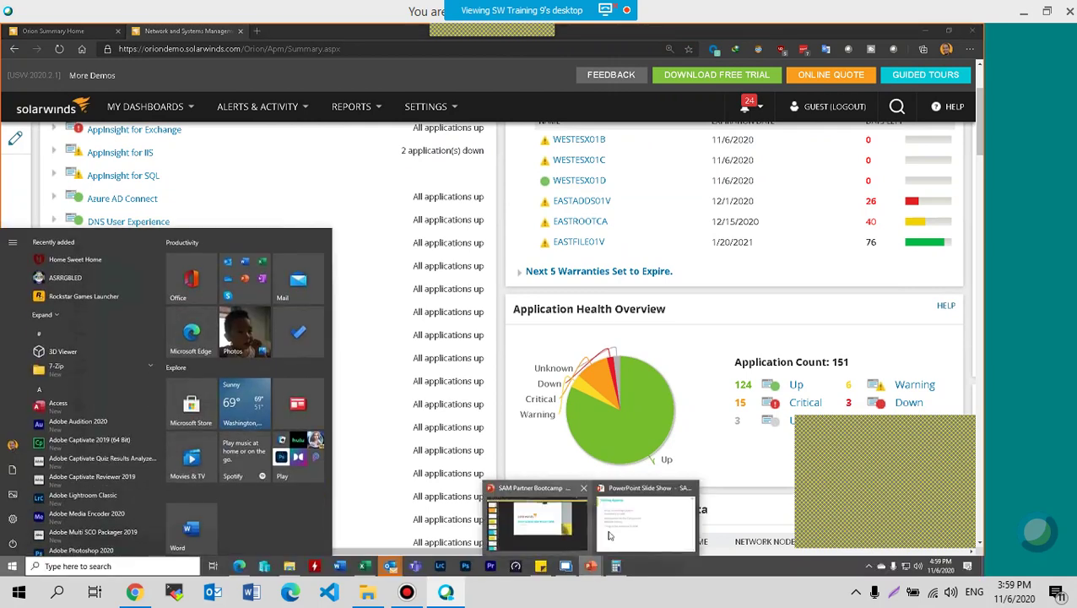
pyautogui.click(646, 520)
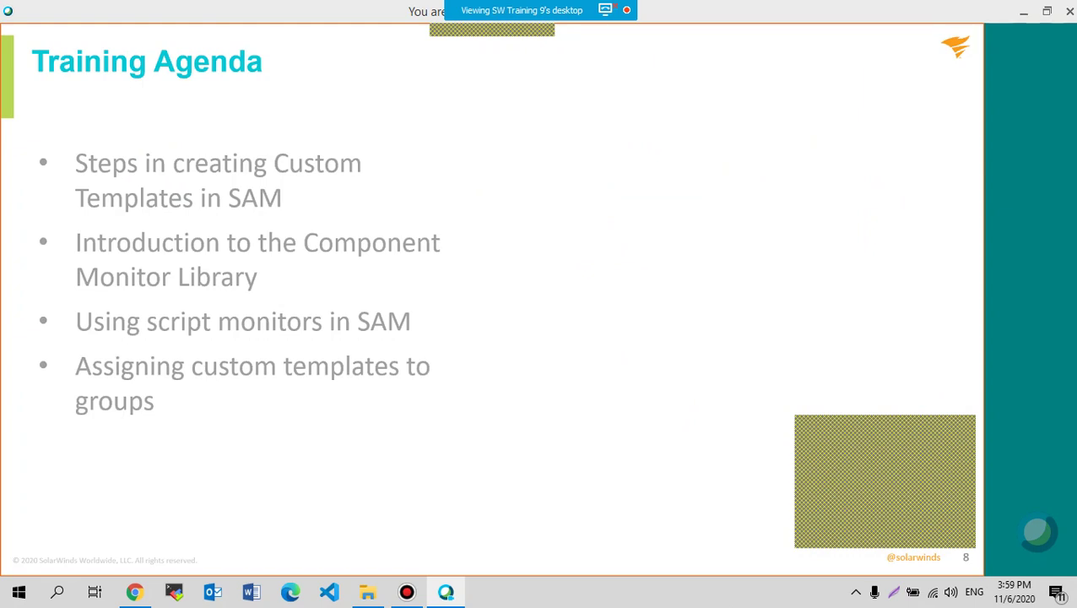
# Replay the fourth agenda bullet, exit the slide show, and return to Edge's Orion Summary Home tab
pyautogui.press('Left')
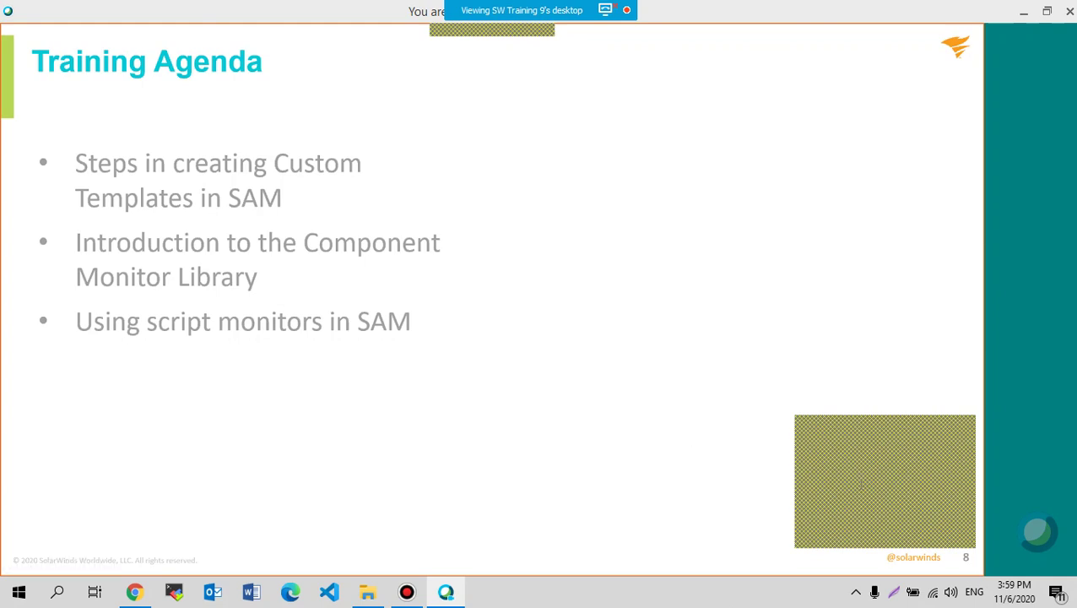
pyautogui.click(521, 359)
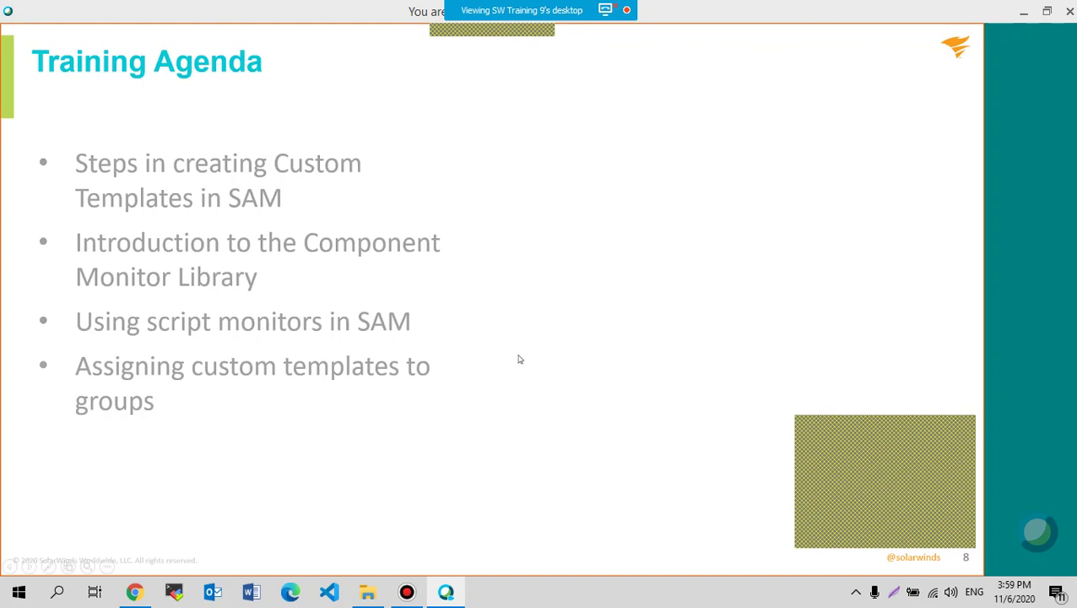
pyautogui.press('Escape')
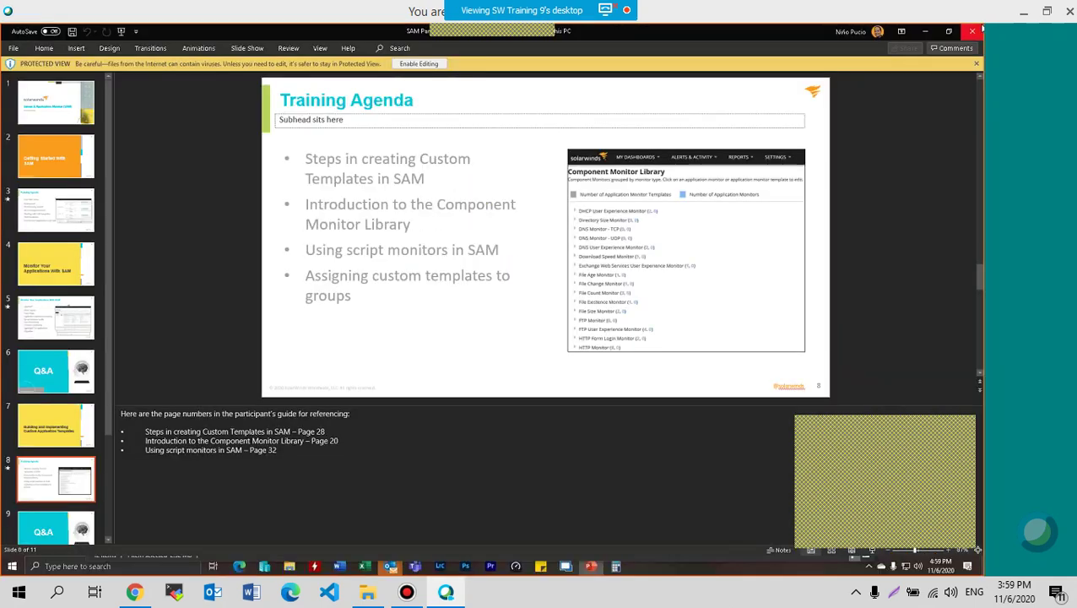
pyautogui.hotkey('alt', 'Tab')
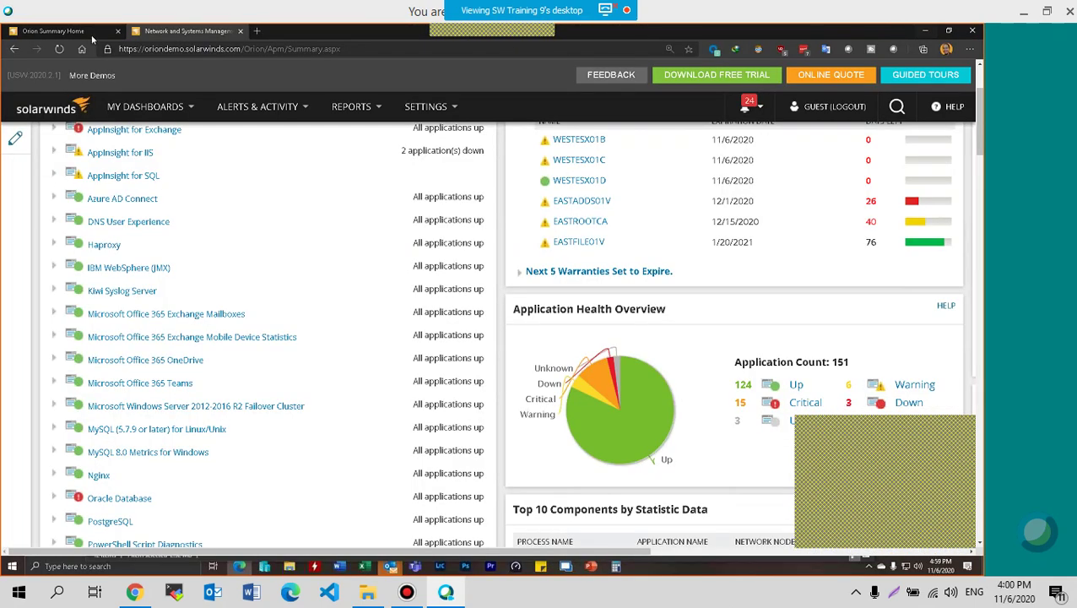
pyautogui.click(48, 33)
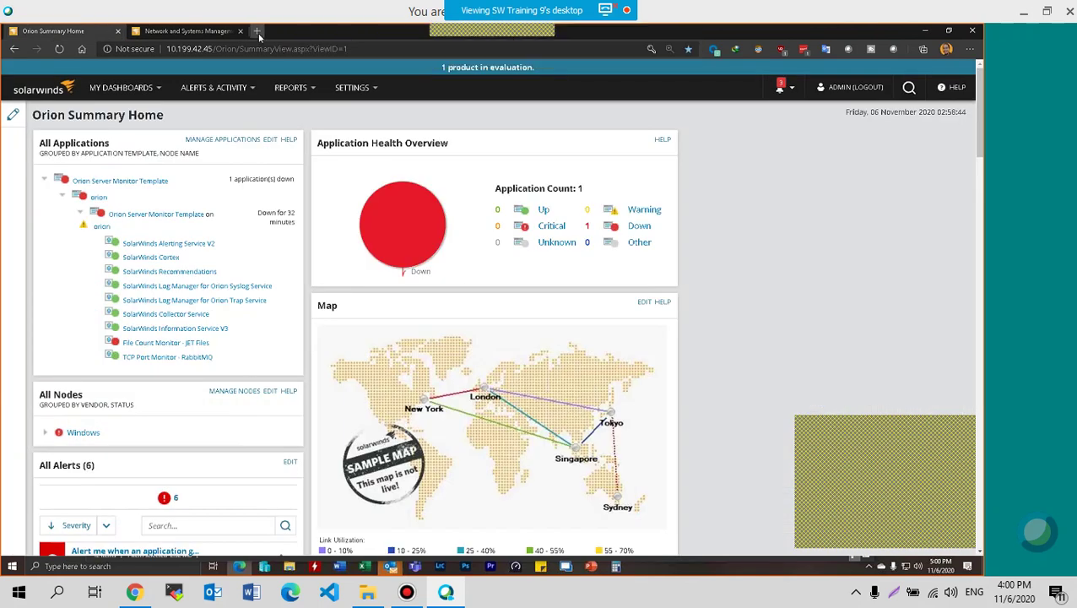
# Log in to the Orion server at 10.199.42.54 in a new tab, then open the SAM Partner Bootcamp folder
pyautogui.click(257, 31)
pyautogui.write('10')
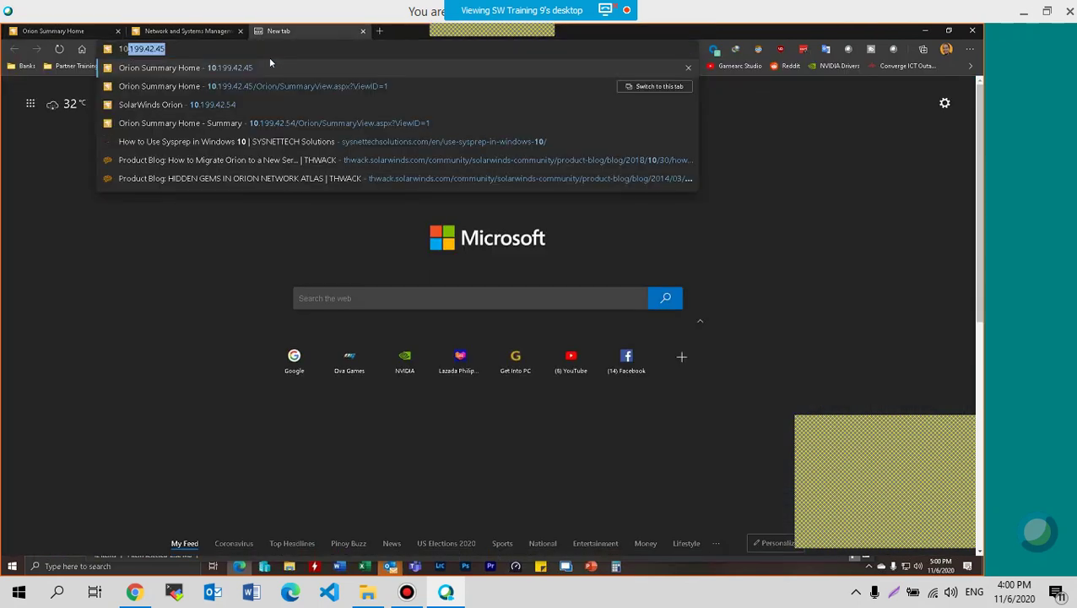
pyautogui.press('Down')
pyautogui.press('Down')
pyautogui.press('Return')
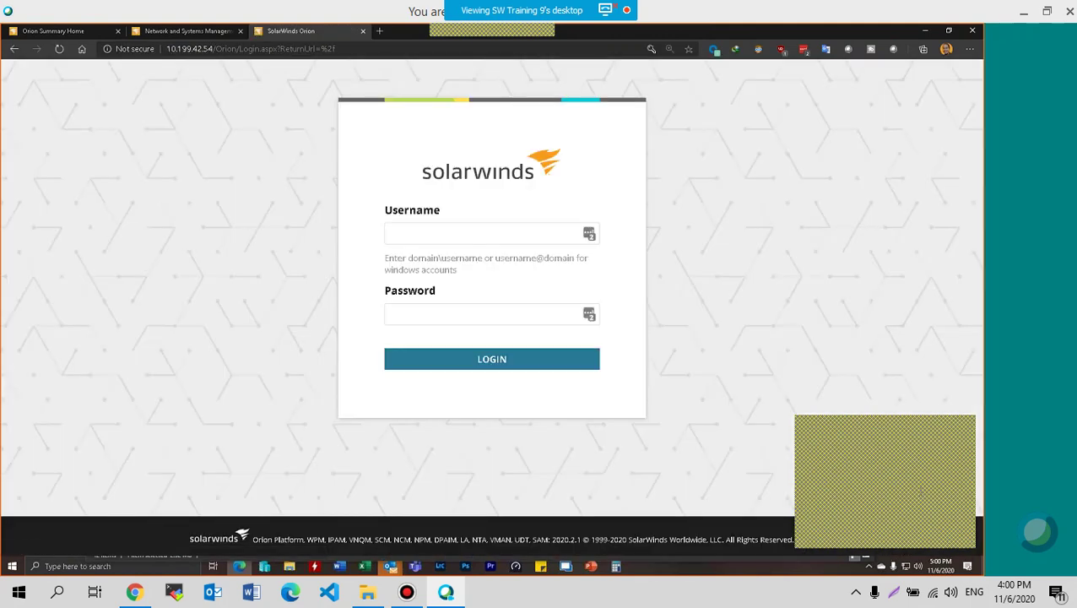
pyautogui.click(426, 234)
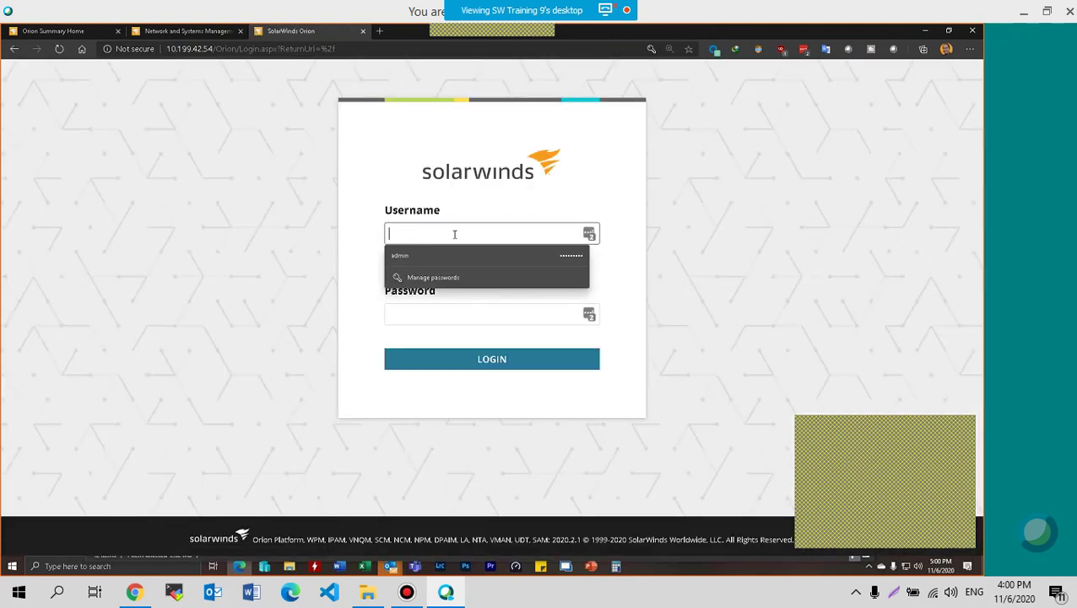
pyautogui.write('academy in')
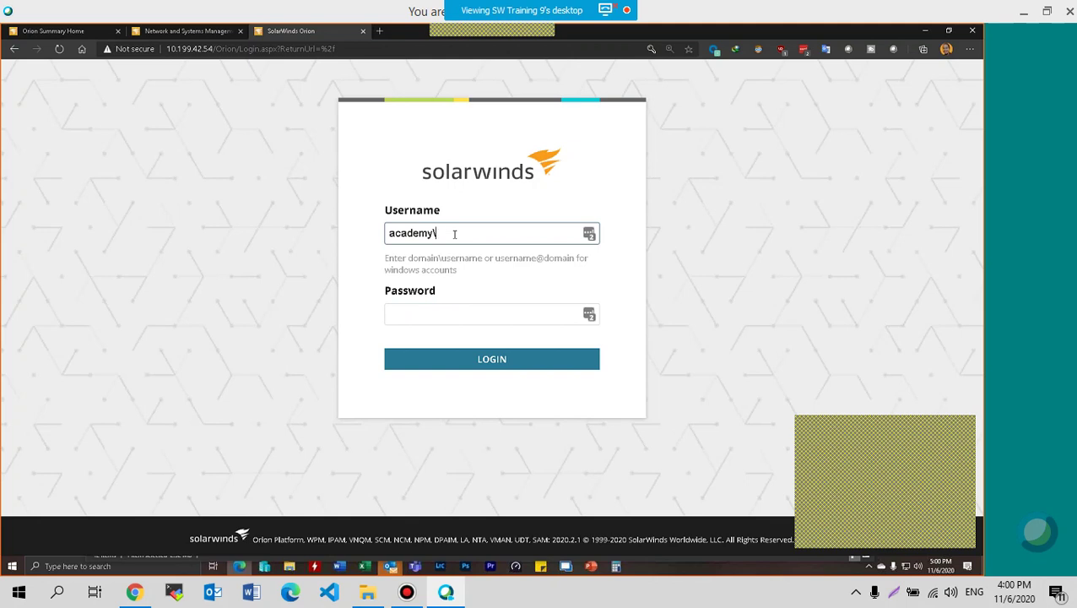
pyautogui.write('c')
pyautogui.press('Tab')
pyautogui.write('•••••••')
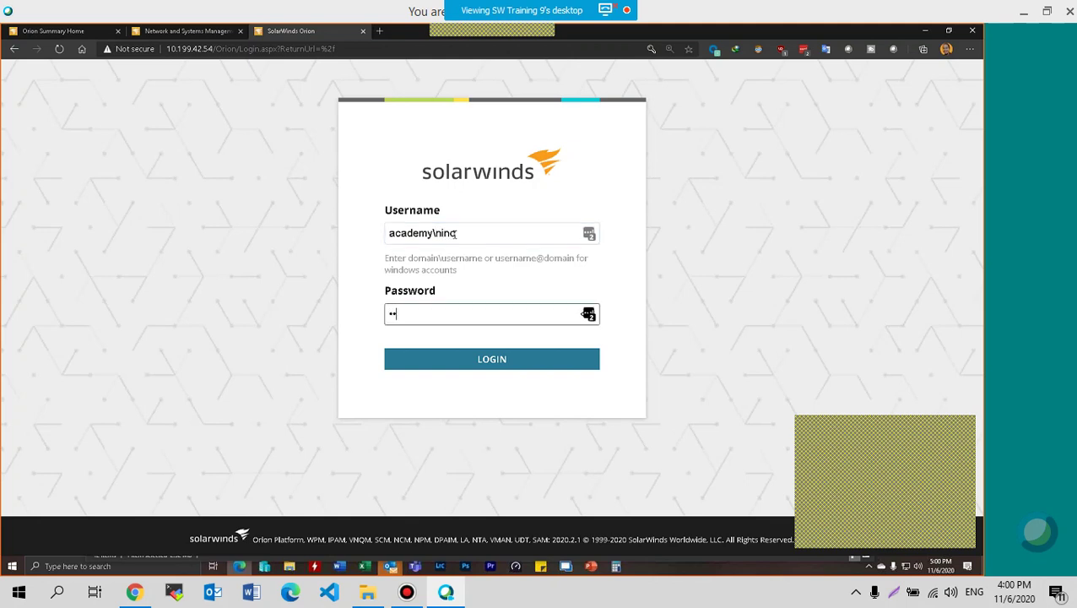
pyautogui.write('••')
pyautogui.press('Return')
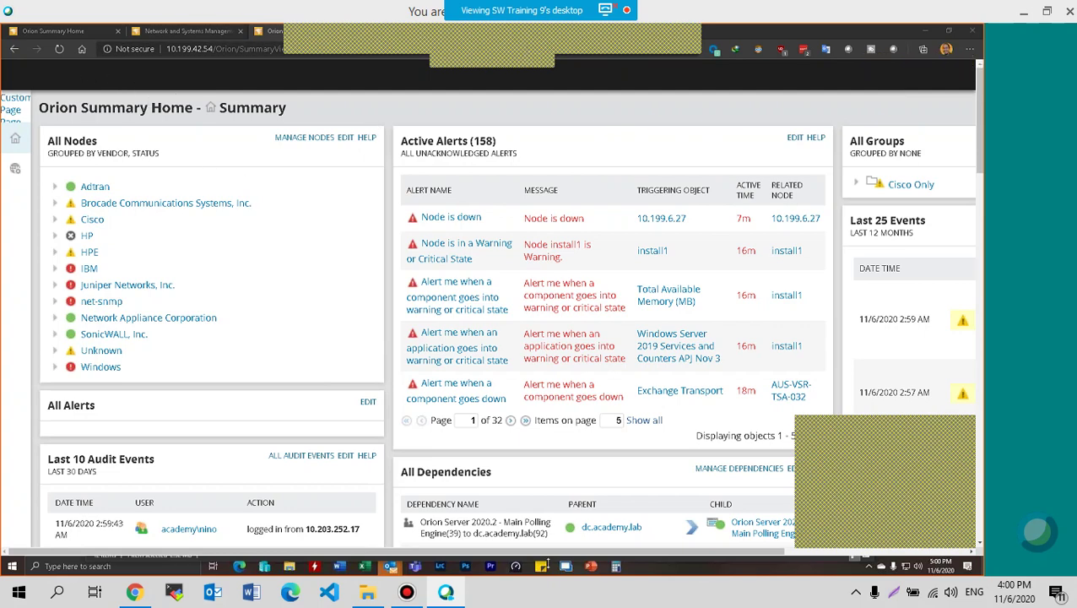
pyautogui.click(541, 565)
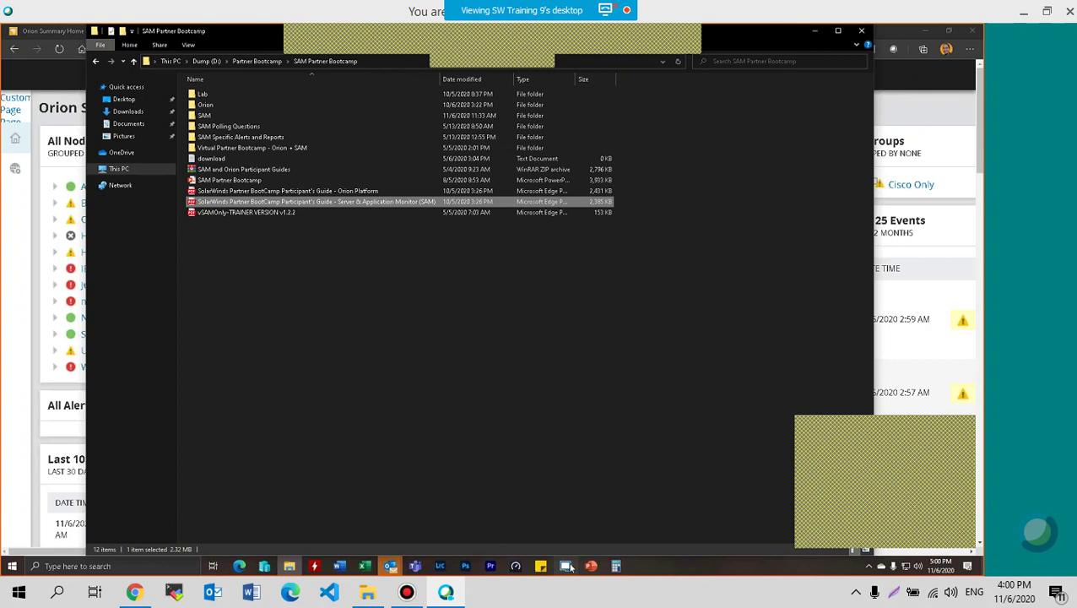
# Log back in to the timed-out Orion page in the remote ORION SERVER session with username and password
pyautogui.click(567, 566)
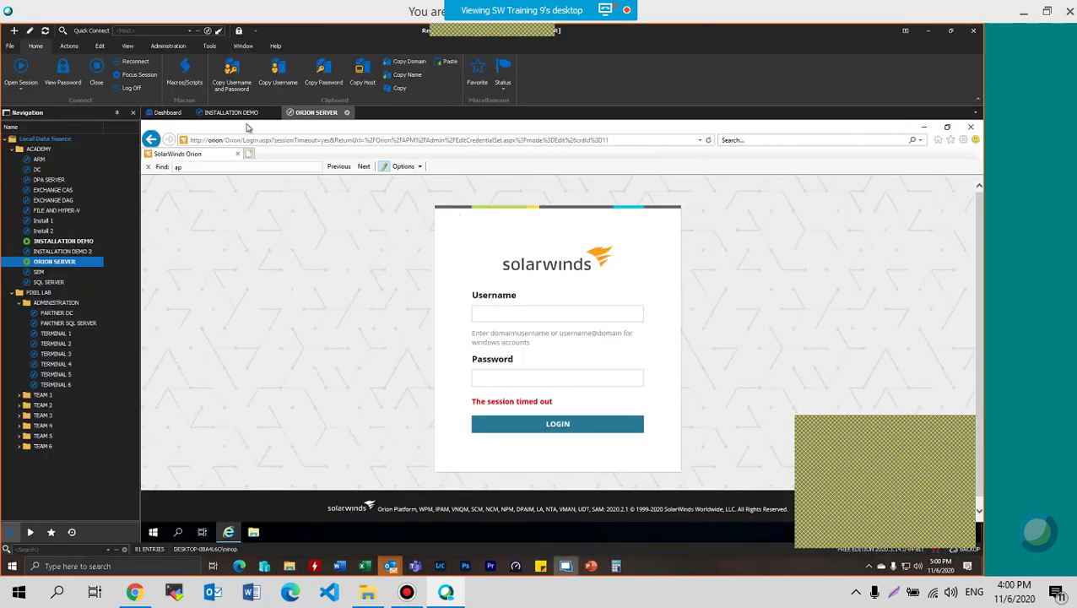
pyautogui.click(497, 312)
pyautogui.write('academy\\')
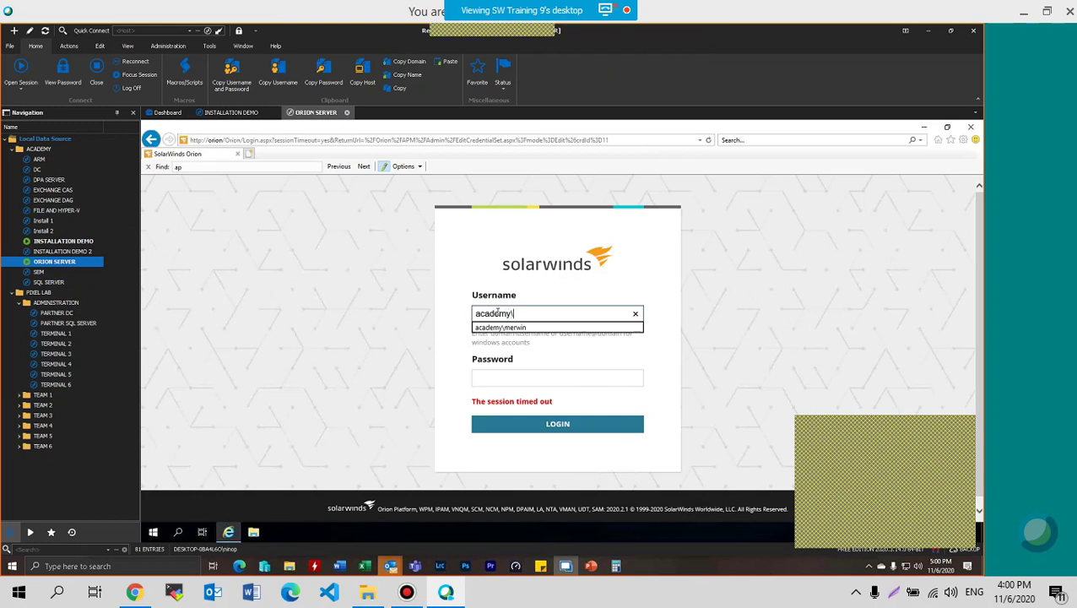
pyautogui.write('nion')
pyautogui.press('BackSpace')
pyautogui.press('BackSpace')
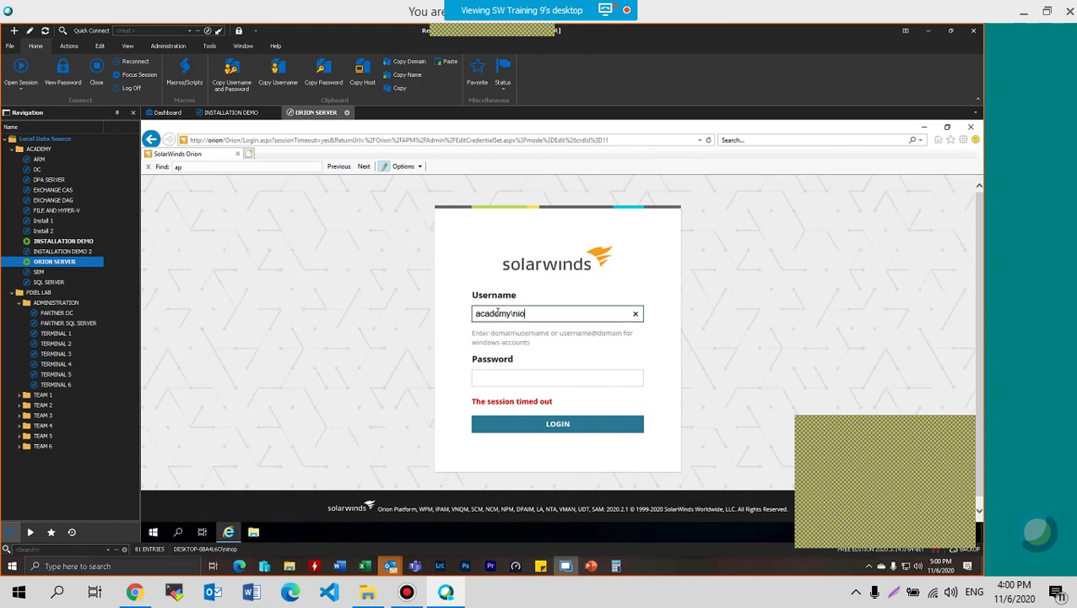
pyautogui.write('no')
pyautogui.press('Tab')
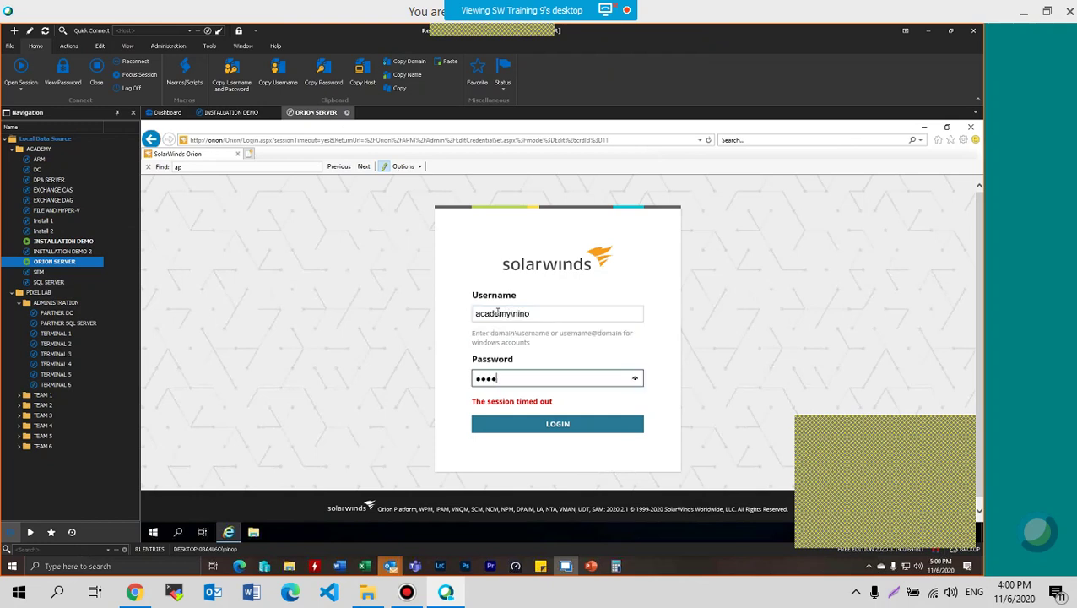
pyautogui.press('Return')
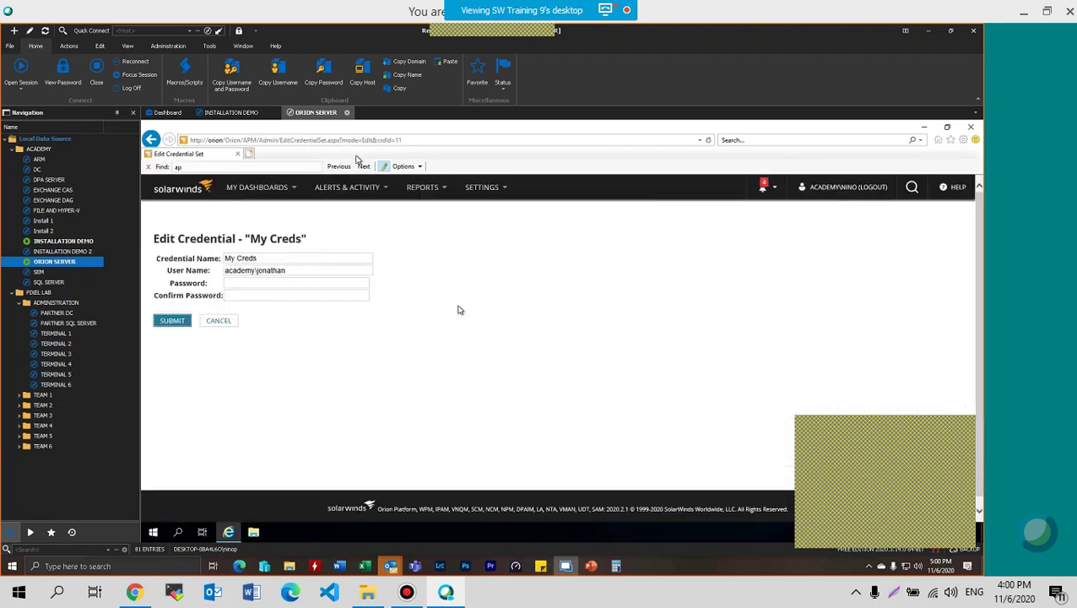
# Open My Dashboards > Applications > SAM Summary
pyautogui.moveTo(256, 187)
pyautogui.moveTo(263, 268)
pyautogui.click(384, 237)
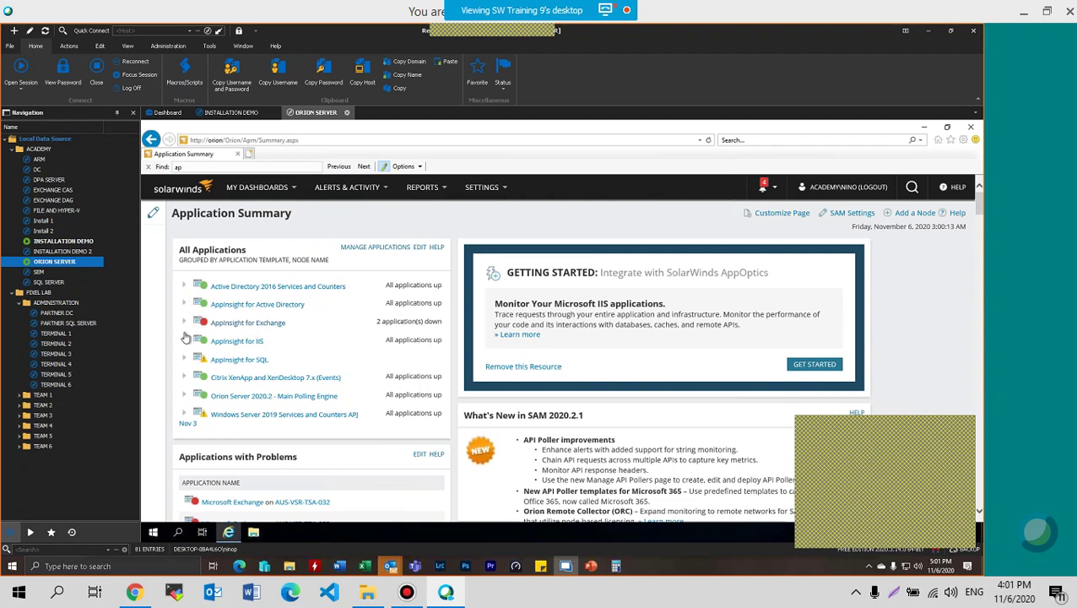
# Open the Citrix XenApp and XenDesktop 7.x (Events) application on sql and edit its application monitor
pyautogui.click(185, 379)
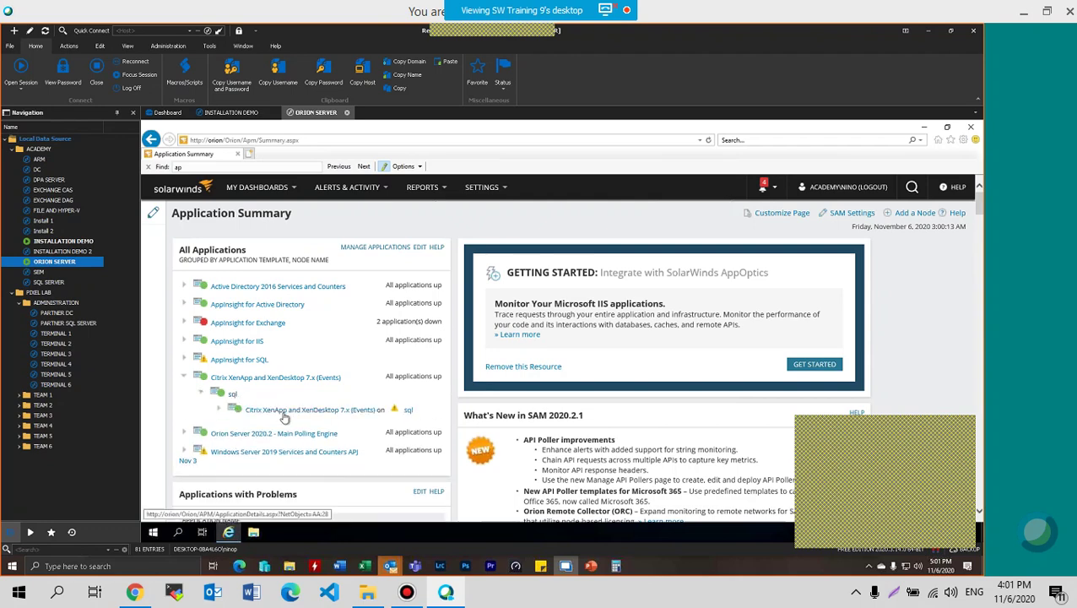
pyautogui.click(285, 415)
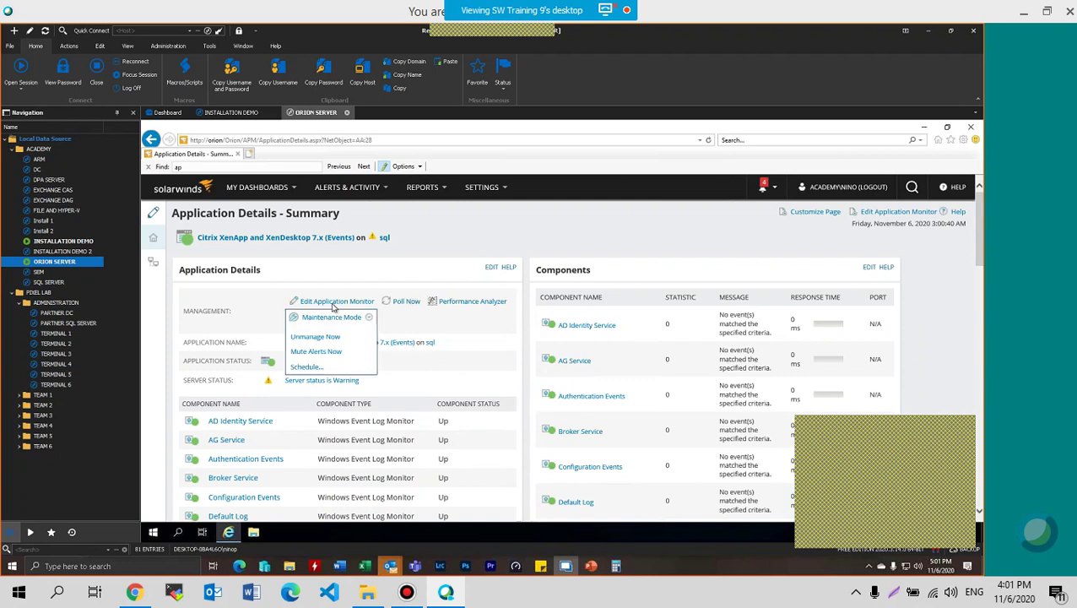
pyautogui.click(334, 306)
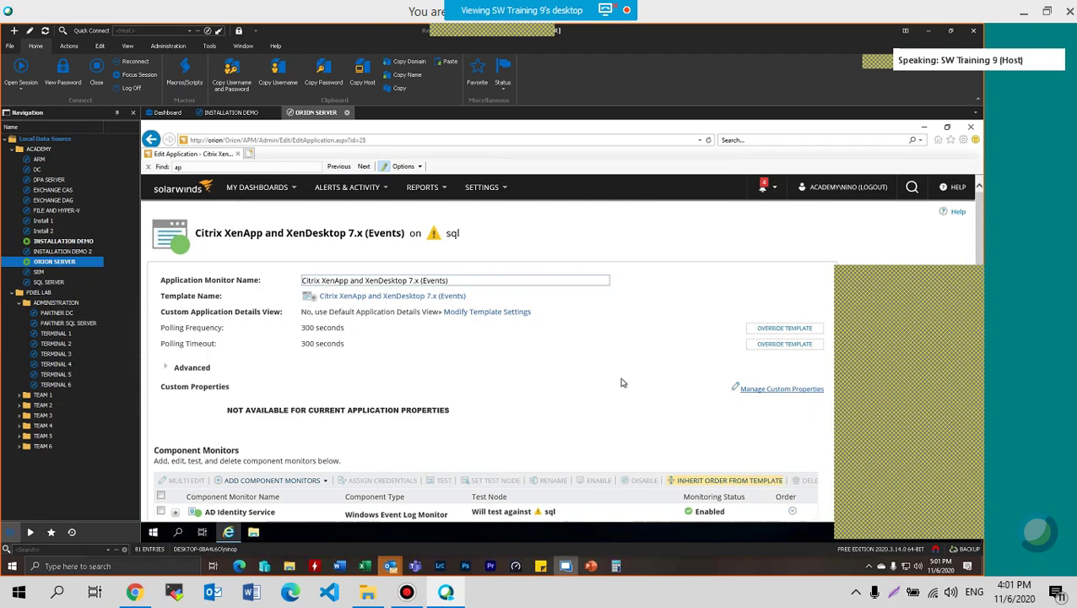
# Expand the AG Service component and review its Warning threshold of greater than 0
pyautogui.scroll(-1, 623, 393)
pyautogui.scroll(-1, 622, 392)
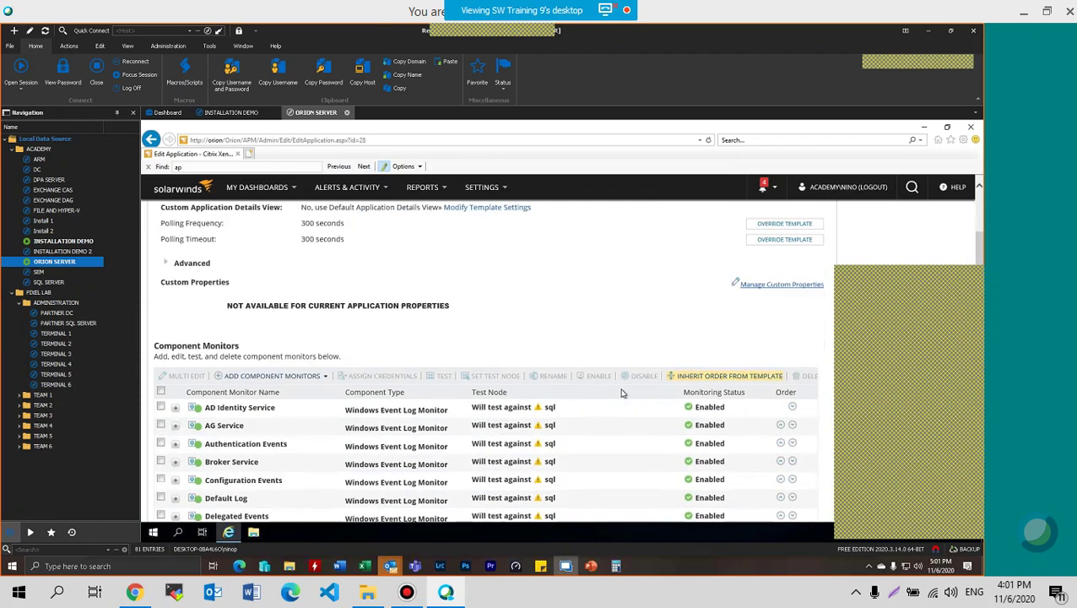
pyautogui.scroll(-2, 623, 393)
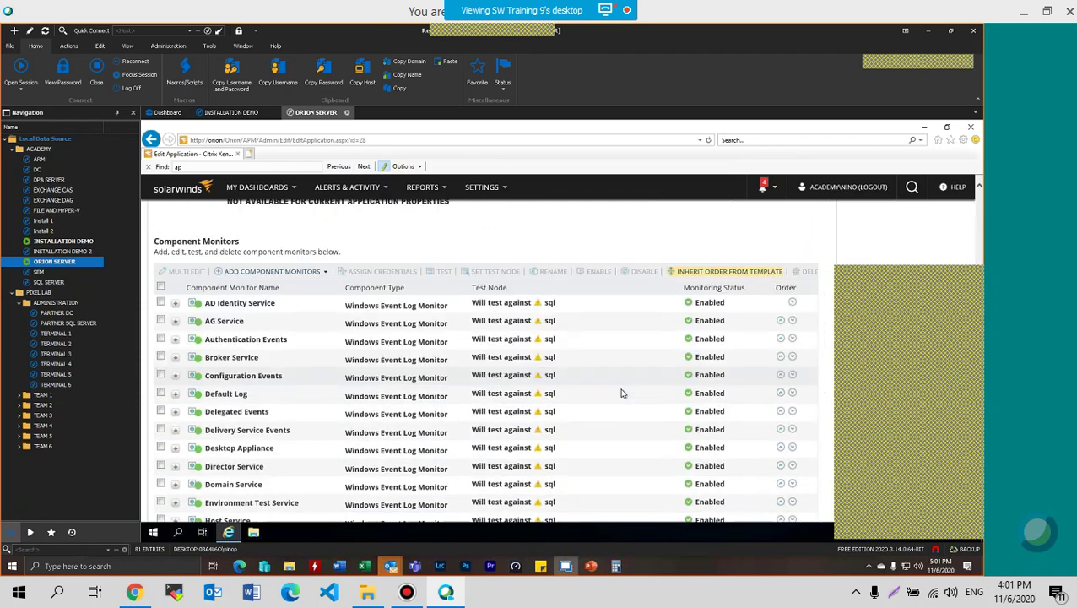
pyautogui.scroll(-1, 622, 393)
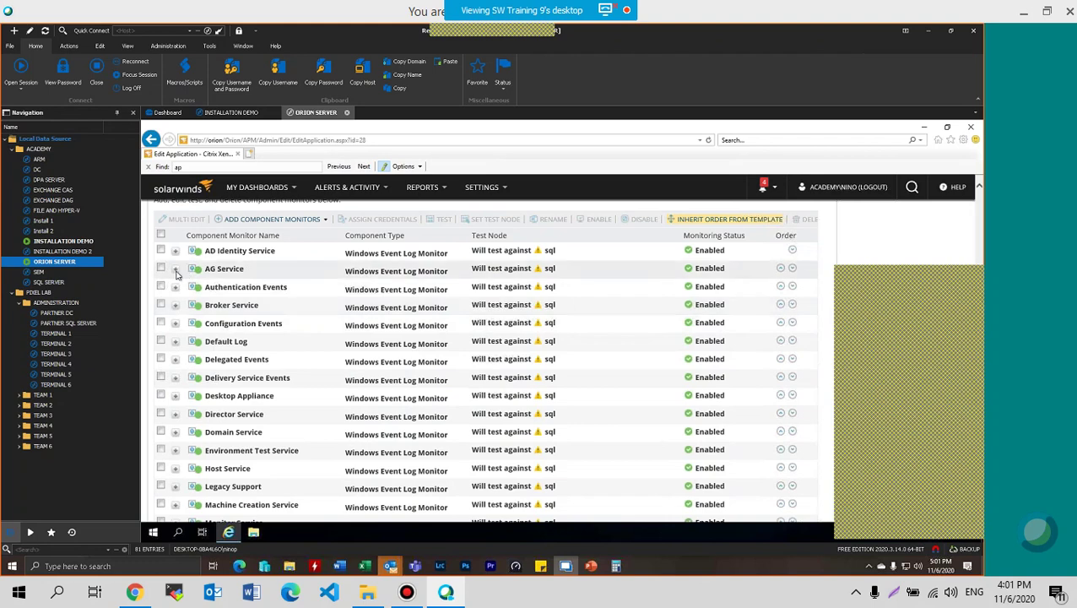
pyautogui.click(175, 269)
pyautogui.scroll(-4, 341, 396)
pyautogui.scroll(-8, 341, 396)
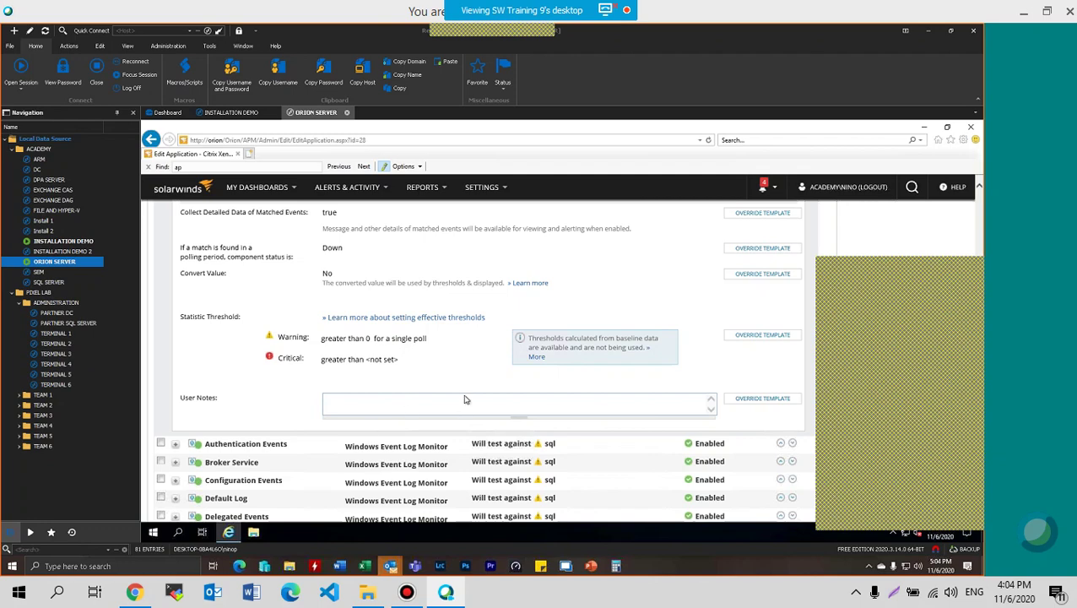
pyautogui.scroll(3, 464, 397)
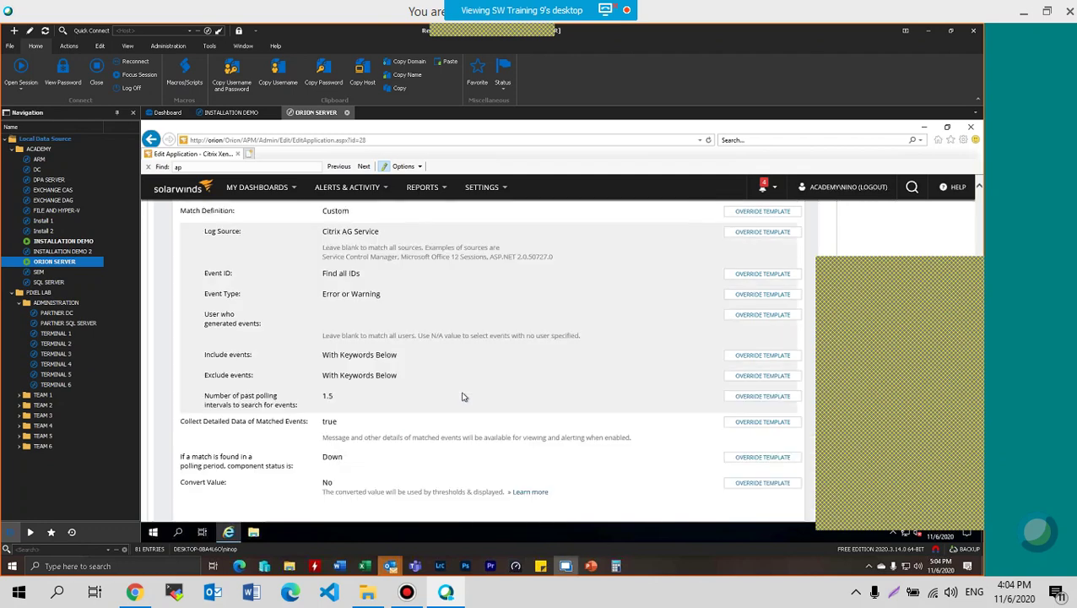
pyautogui.scroll(2, 463, 396)
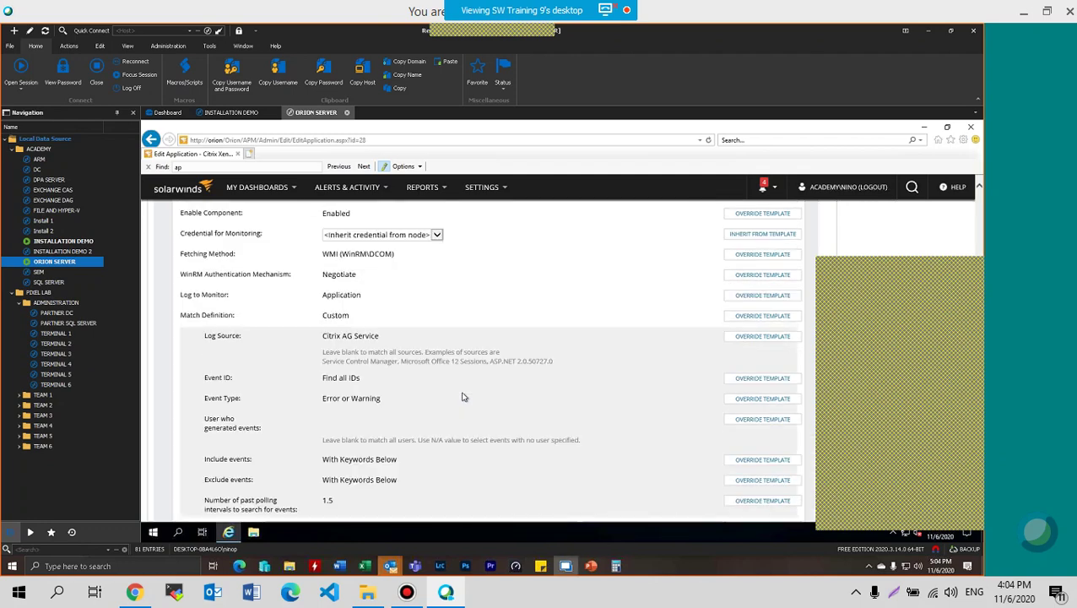
pyautogui.scroll(5, 462, 397)
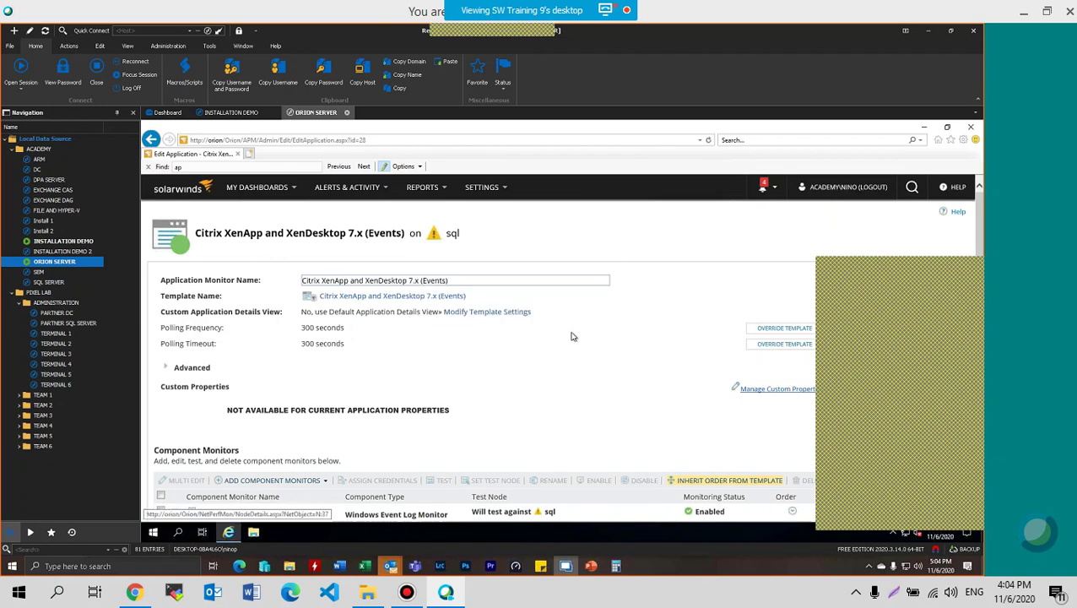
pyautogui.scroll(-4, 572, 331)
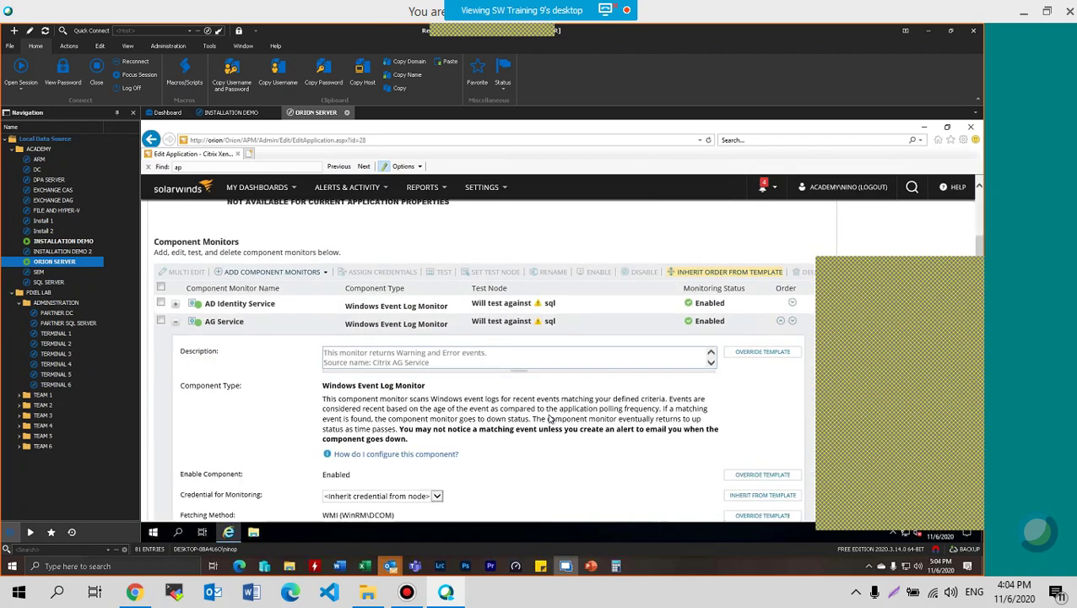
pyautogui.scroll(-1, 550, 419)
pyautogui.scroll(-5, 550, 419)
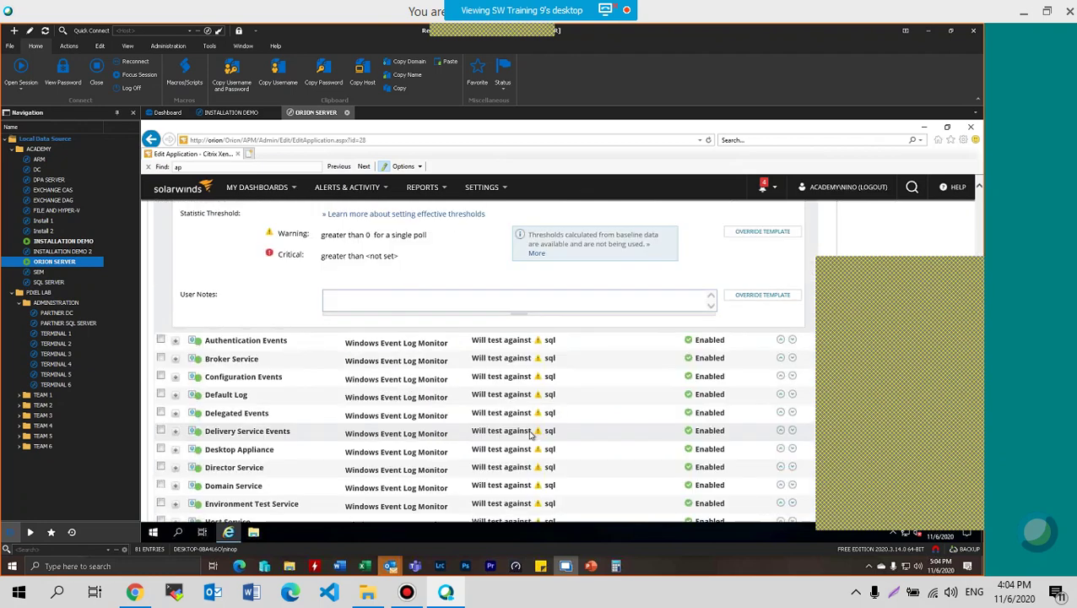
pyautogui.scroll(2, 532, 434)
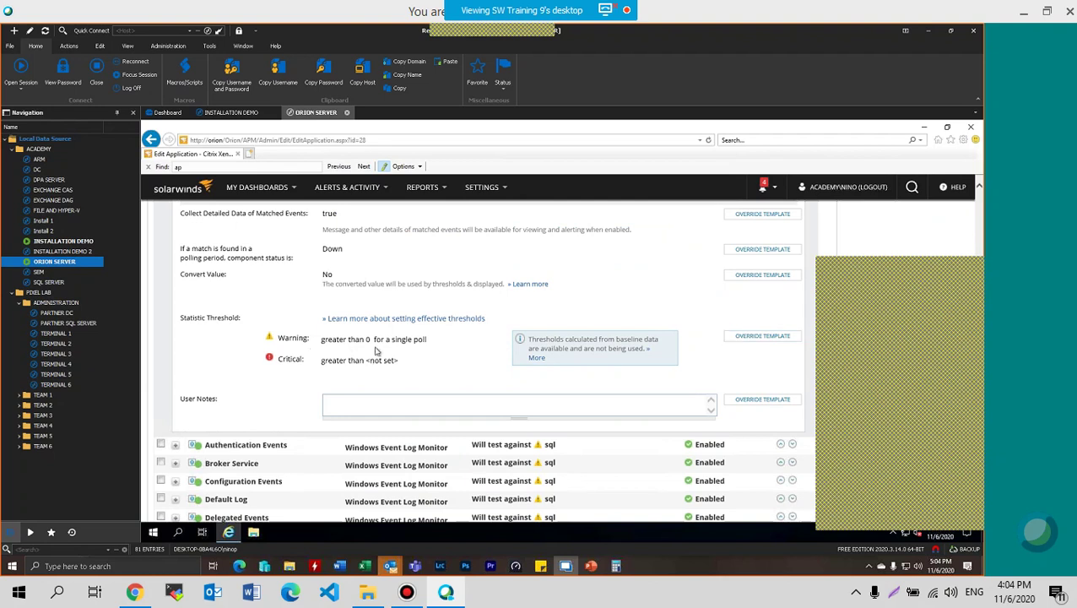
# Override the template's statistic threshold and review the latest baseline's 2-day, all-zero statistics
pyautogui.click(760, 336)
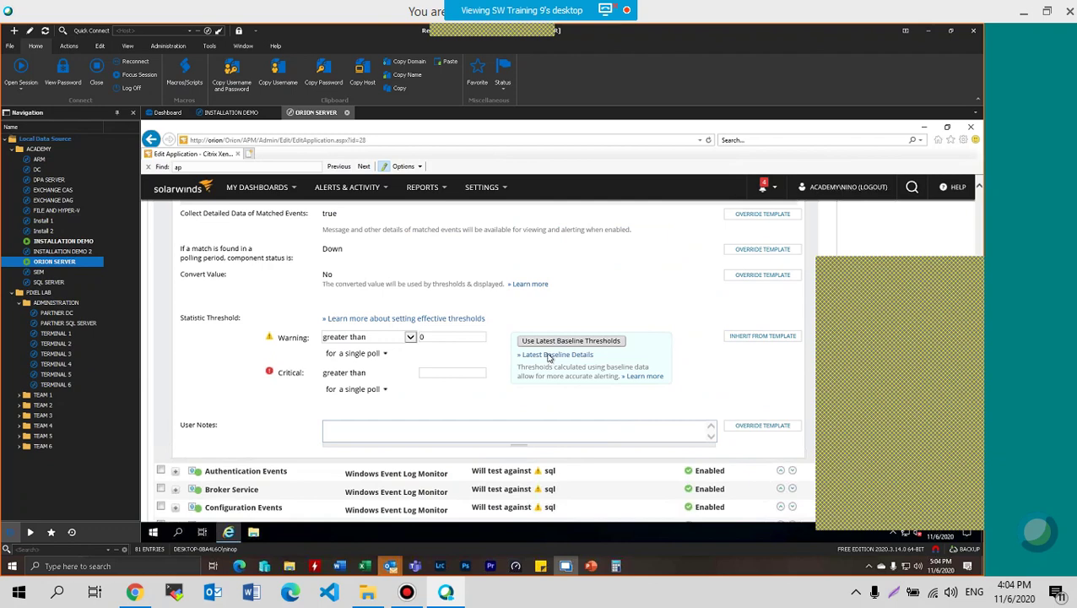
pyautogui.click(549, 355)
pyautogui.scroll(-5, 546, 360)
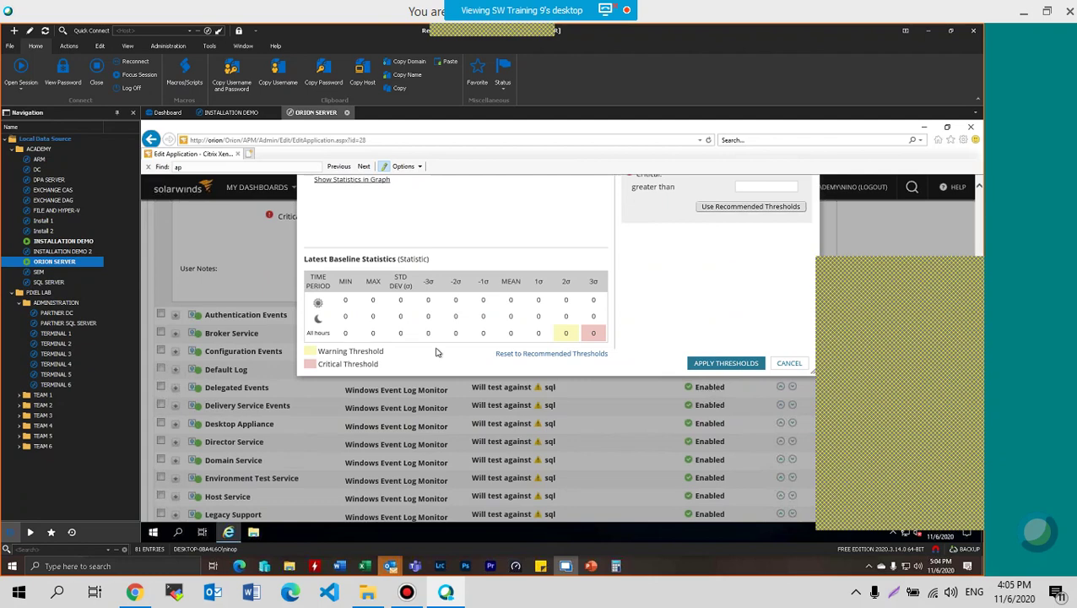
pyautogui.scroll(3, 439, 363)
pyautogui.moveTo(452, 456)
pyautogui.scroll(-1, 452, 456)
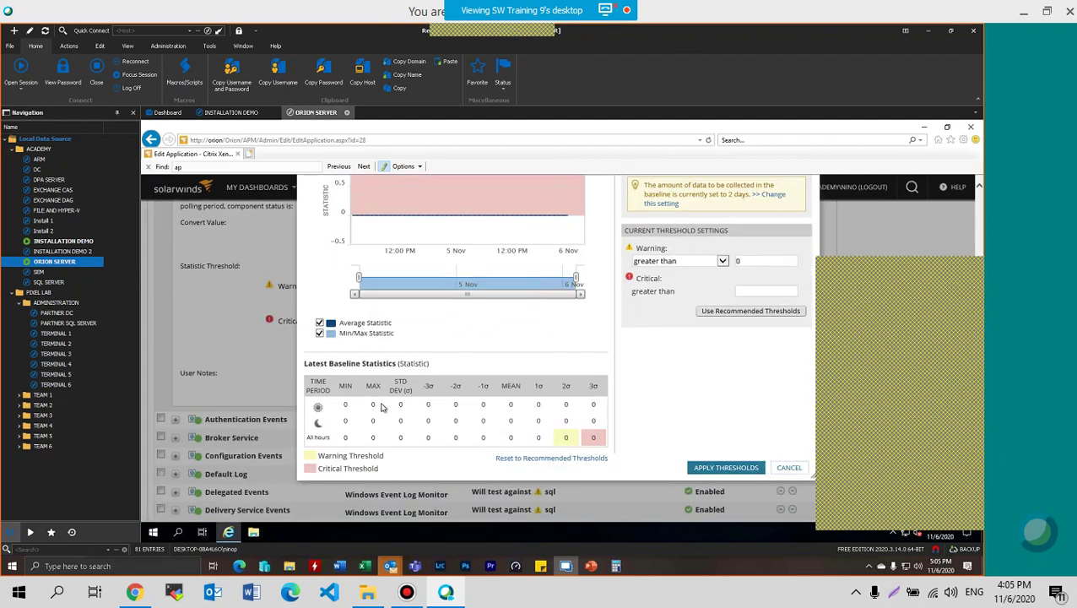
pyautogui.moveTo(398, 420)
pyautogui.scroll(1, 381, 236)
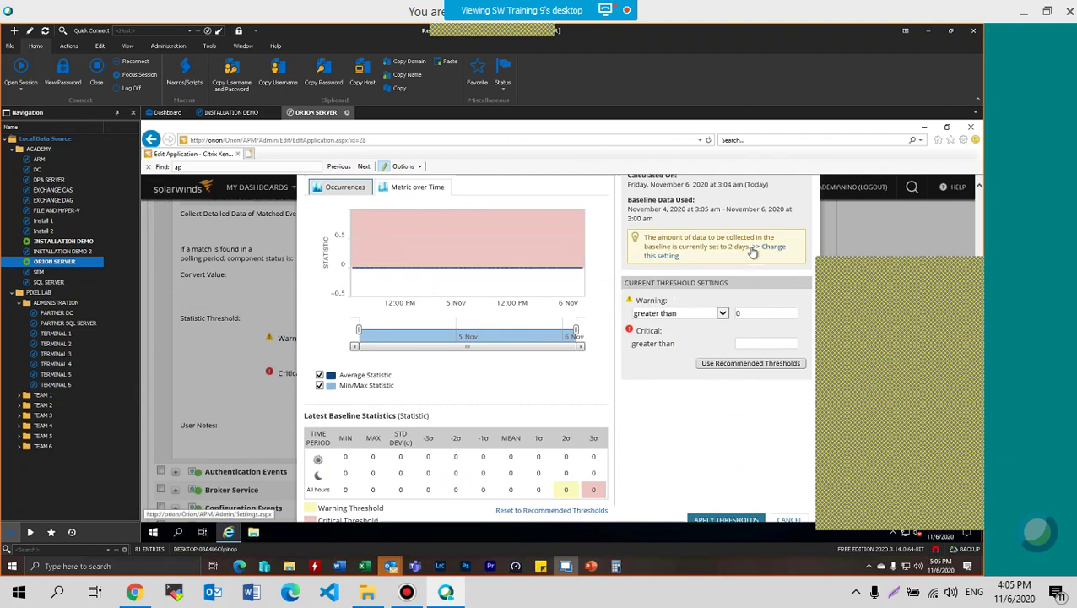
pyautogui.moveTo(749, 247); pyautogui.dragTo(728, 246)
pyautogui.moveTo(345, 459); pyautogui.dragTo(684, 496)
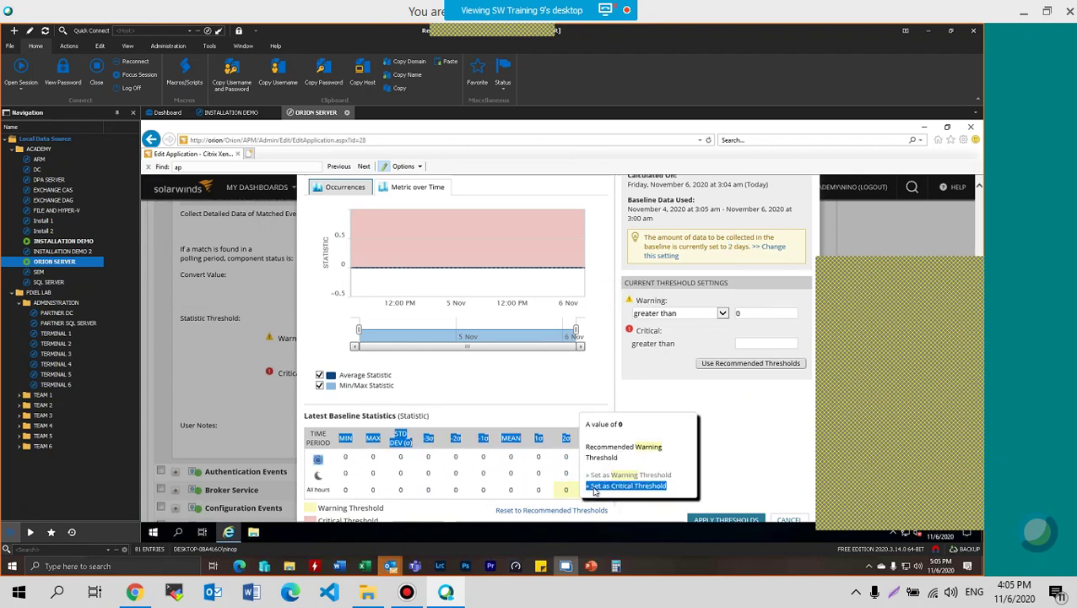
pyautogui.click(724, 490)
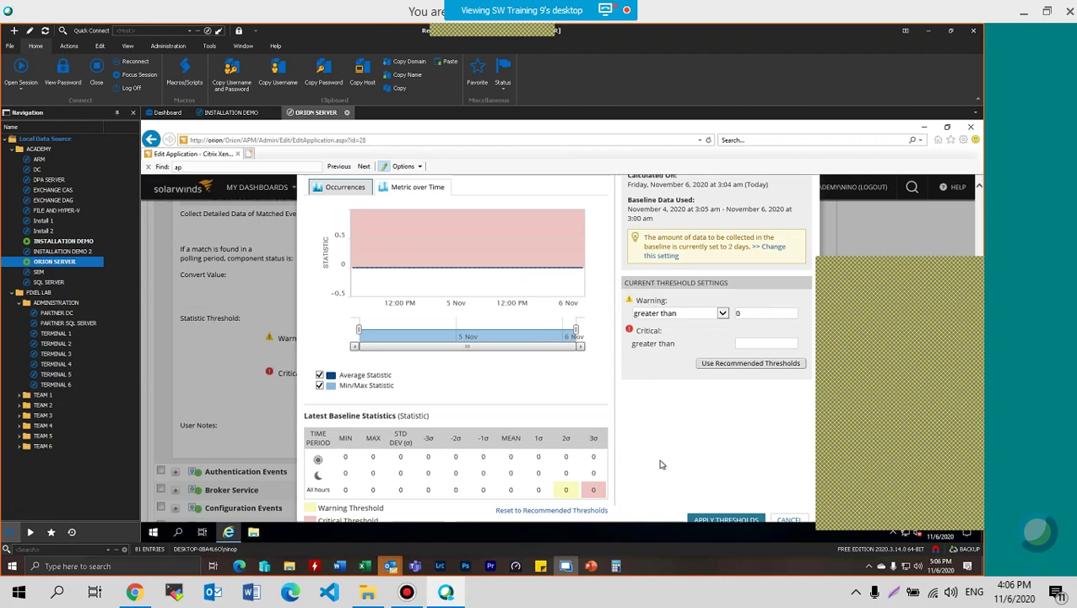
pyautogui.scroll(3, 661, 464)
pyautogui.scroll(-5, 667, 445)
# Cancel the baseline details and select the current Warning and Critical threshold values
pyautogui.click(790, 469)
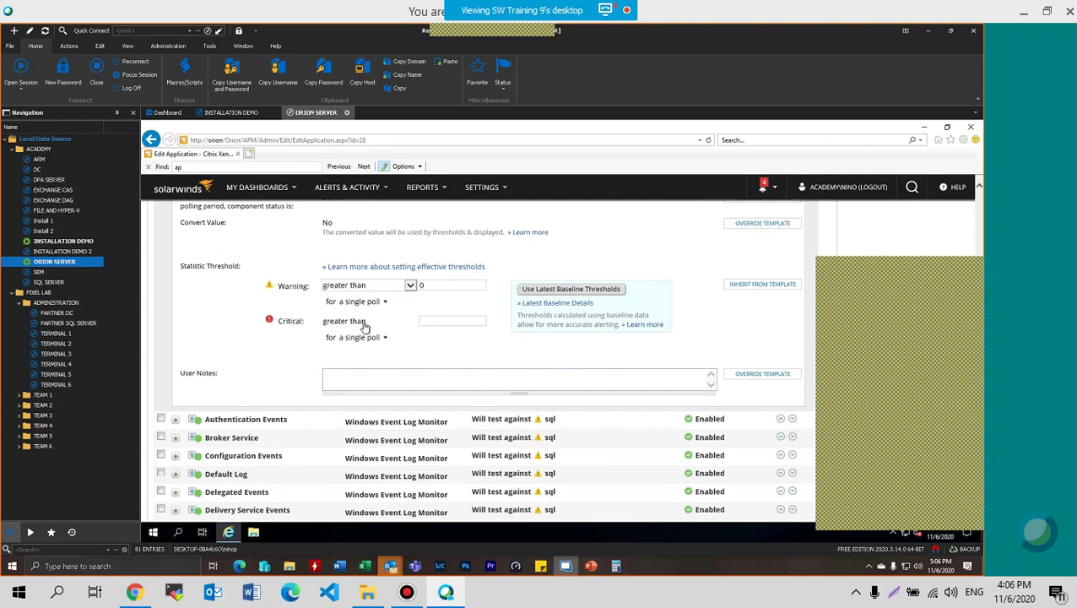
pyautogui.click(438, 287)
pyautogui.hotkey('ctrl', 'a')
pyautogui.click(449, 285)
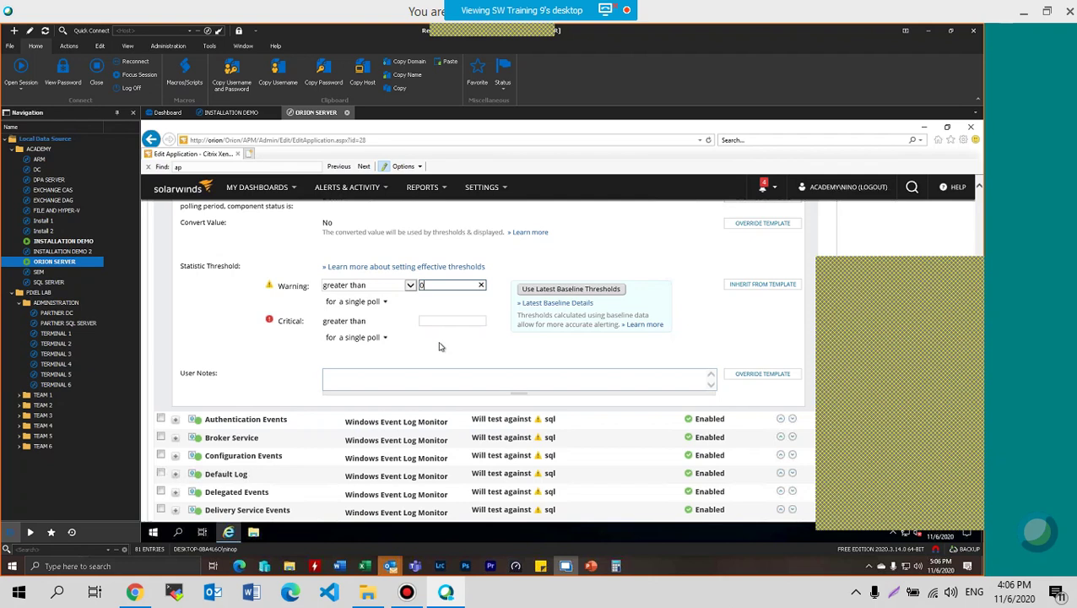
pyautogui.click(436, 319)
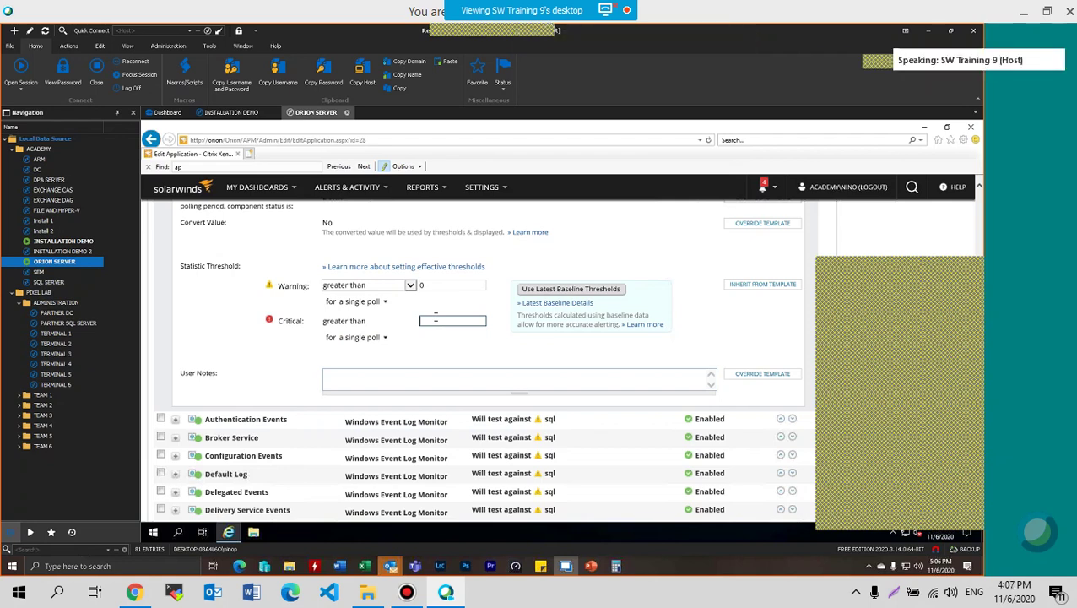
# Try Use Latest Baseline Thresholds and dismiss the zero standard deviation error
pyautogui.click(456, 285)
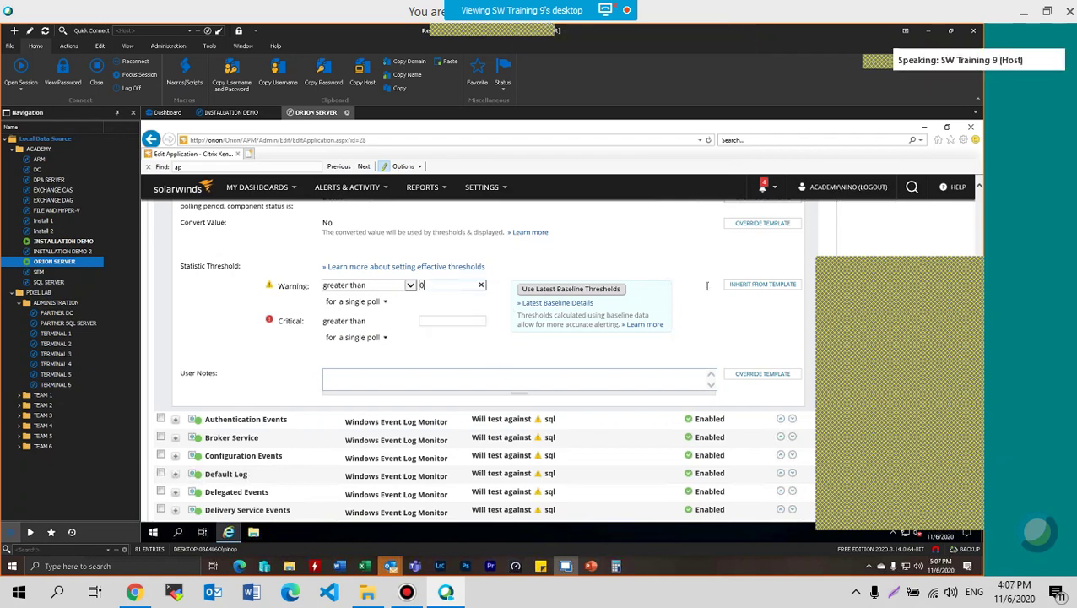
pyautogui.click(603, 292)
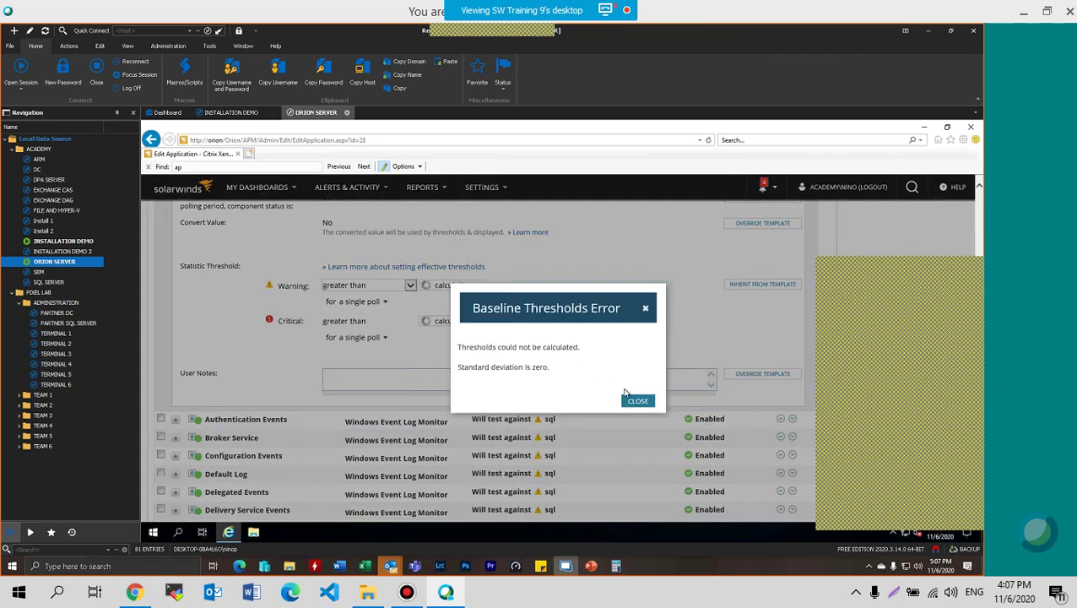
pyautogui.click(638, 400)
# Set the Warning threshold to 0.25 and Critical to 0.85, then switch to the Orion browser window
pyautogui.click(456, 284)
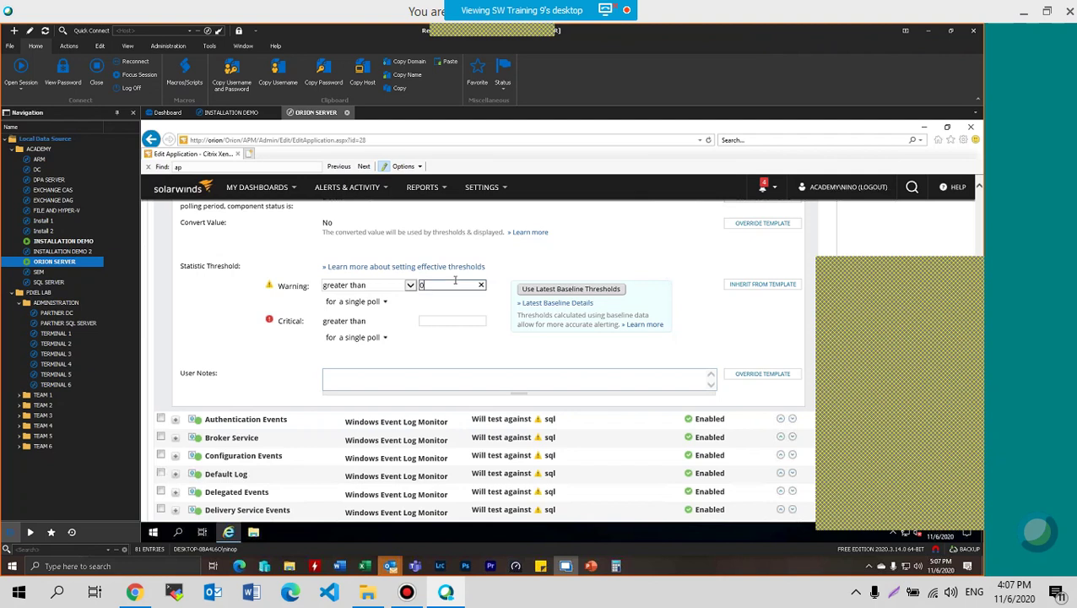
pyautogui.hotkey('ctrl', 'a')
pyautogui.write('0.25')
pyautogui.click(452, 322)
pyautogui.write('0.')
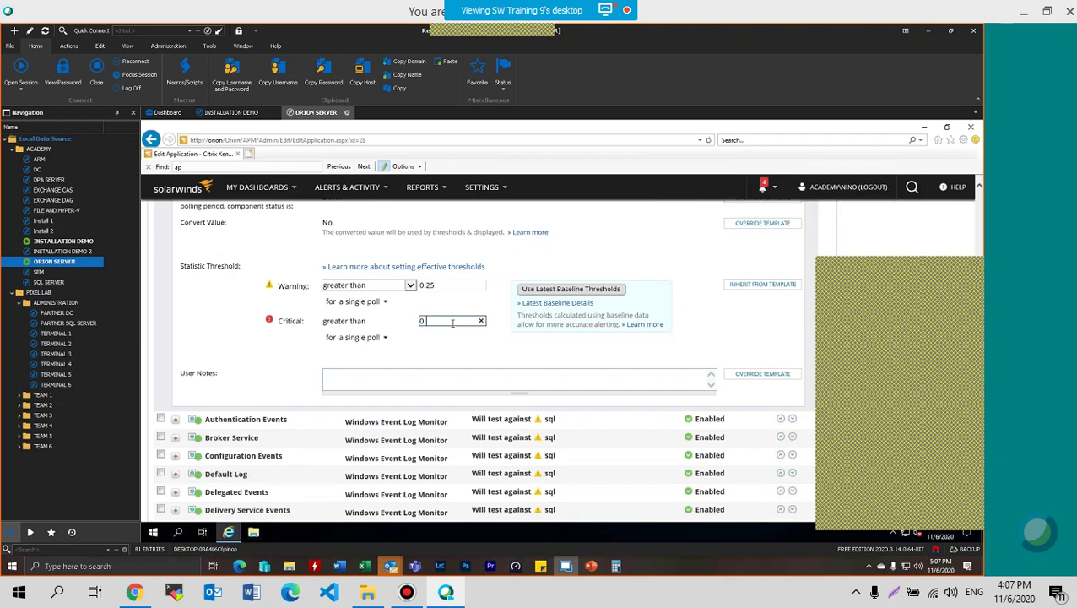
pyautogui.write('85')
pyautogui.click(440, 285)
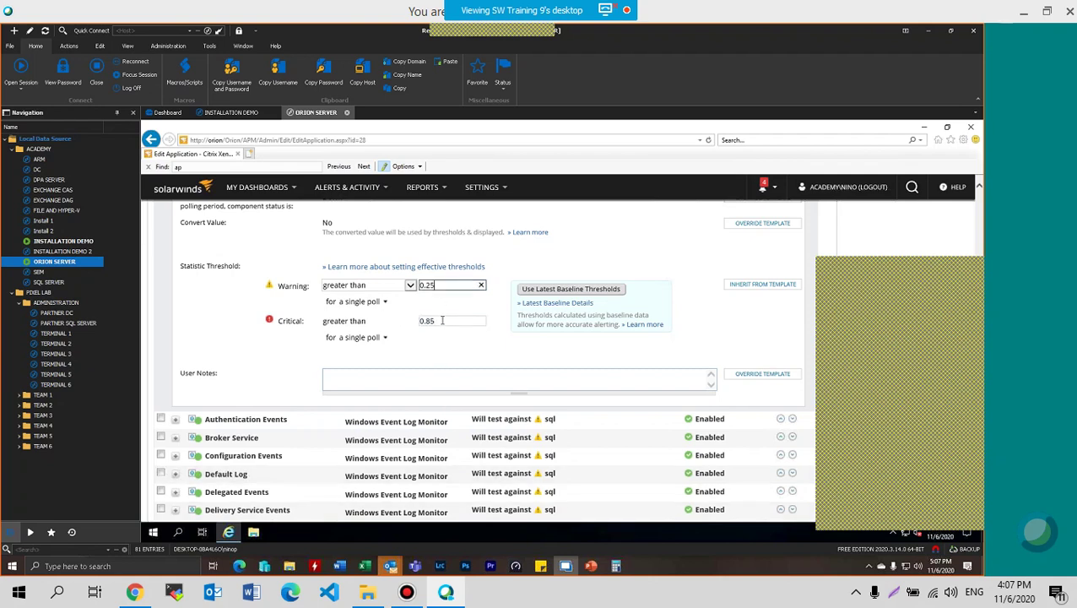
pyautogui.click(441, 320)
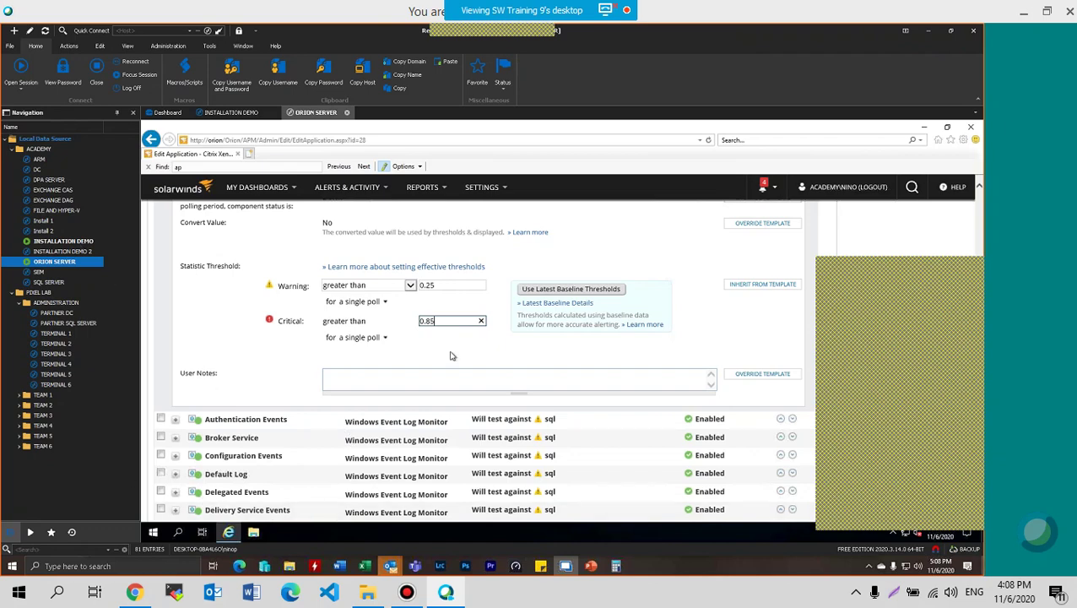
pyautogui.click(239, 567)
# Switch to the oriondemo.solarwinds.com tab showing Orion Summary Home
pyautogui.click(51, 30)
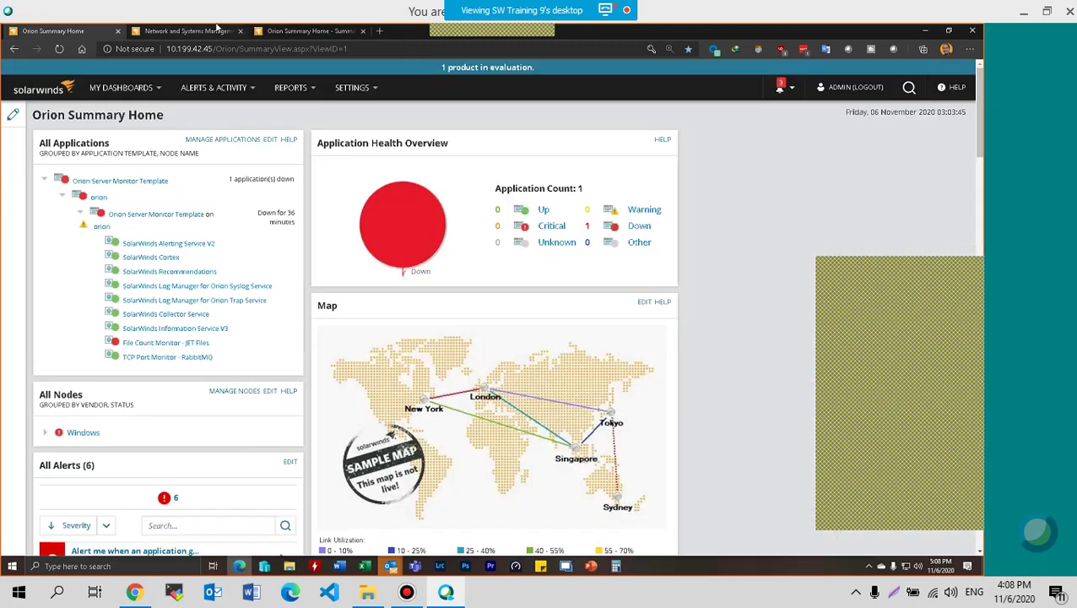
pyautogui.click(185, 31)
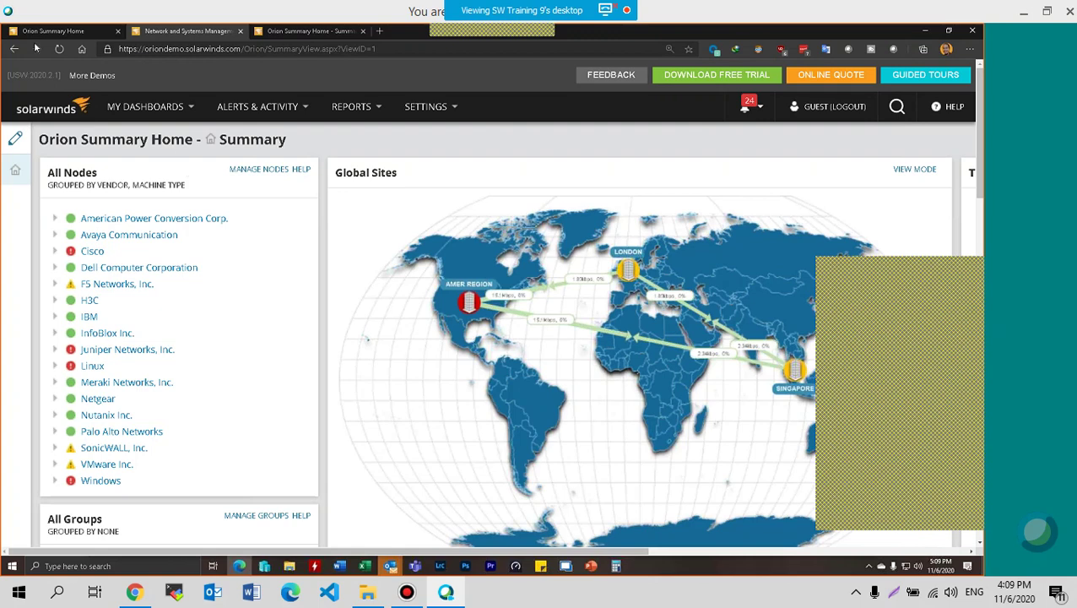
pyautogui.moveTo(176, 107)
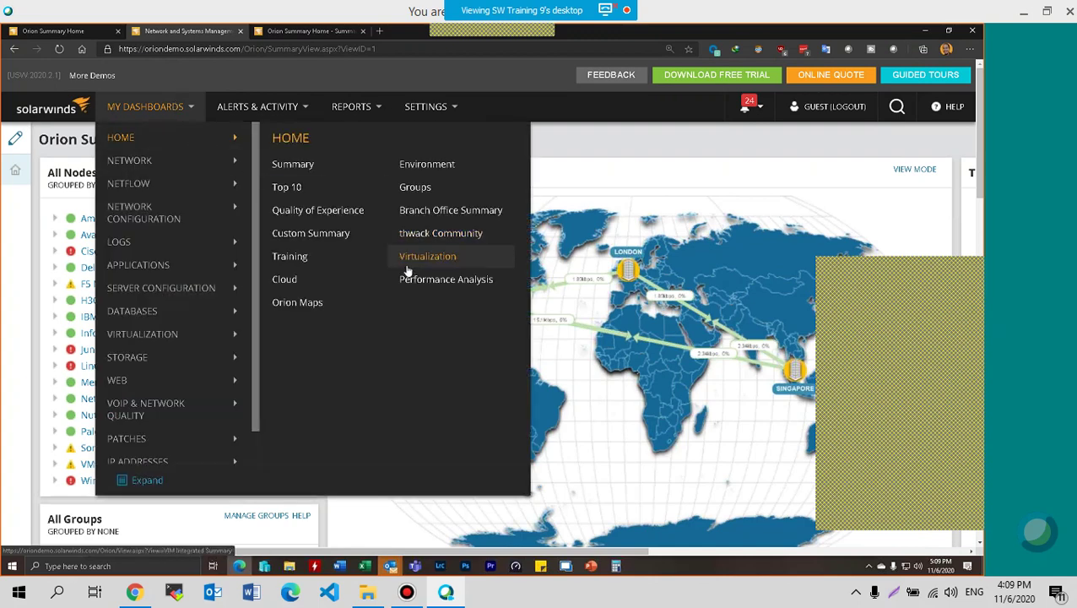
# Open the AppStack Environment dashboard with names shown beside the status icons
pyautogui.click(433, 167)
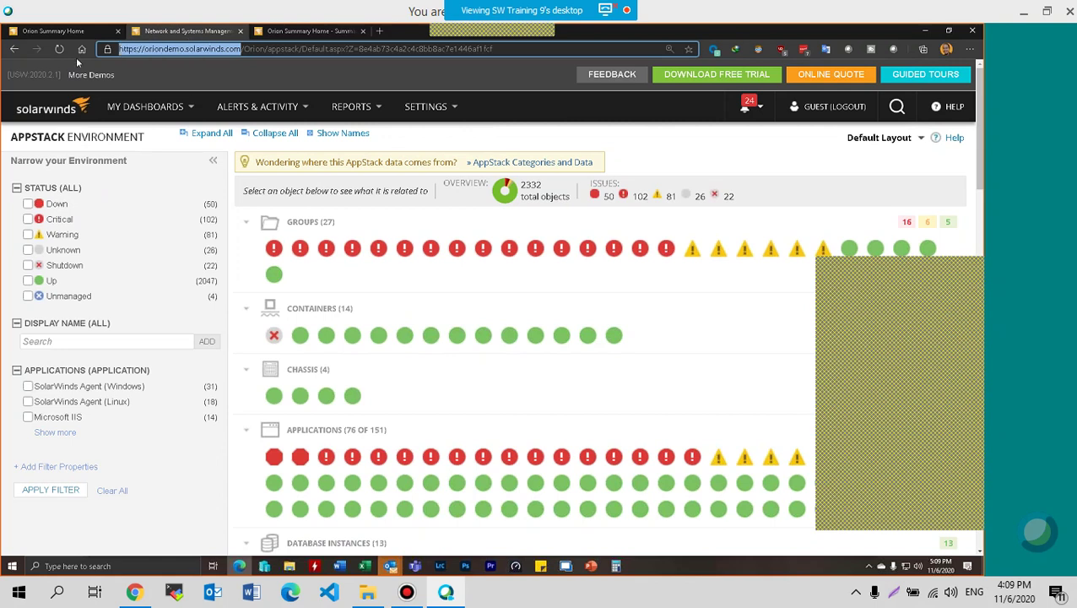
pyautogui.click(334, 149)
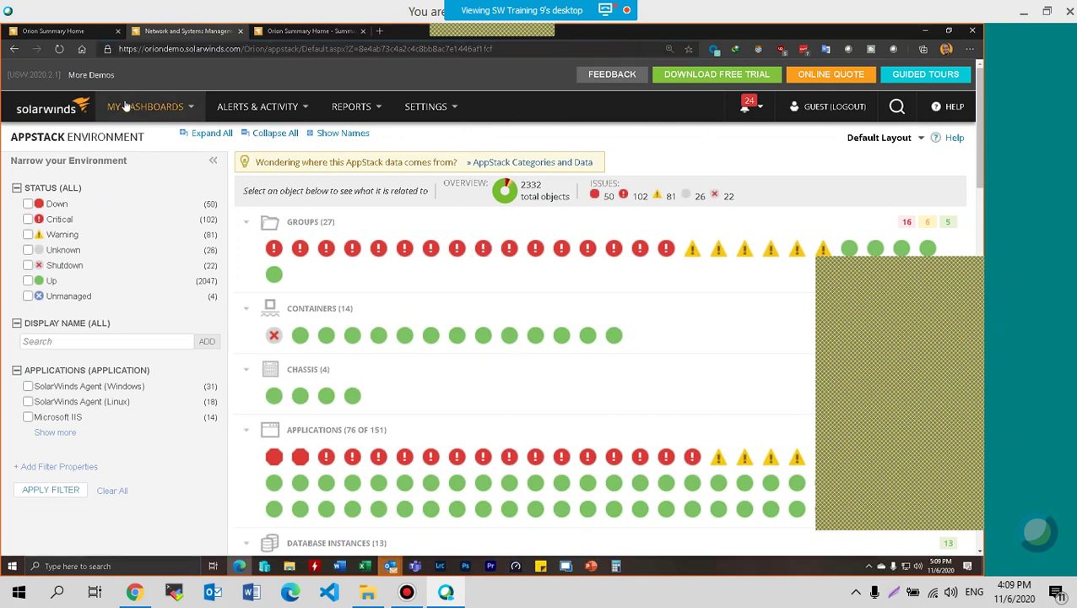
pyautogui.moveTo(125, 106)
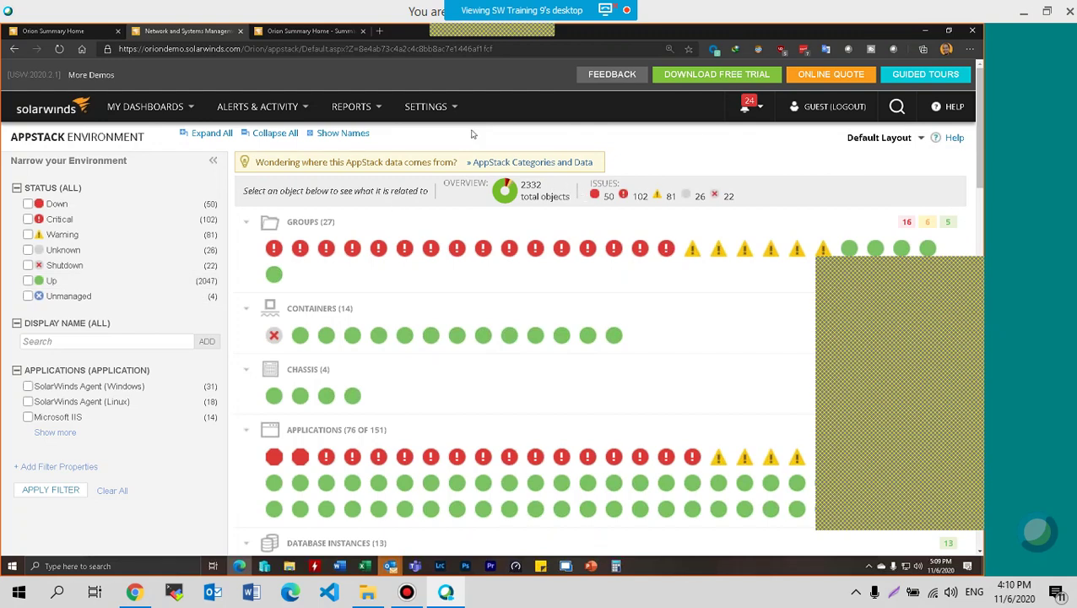
pyautogui.click(348, 135)
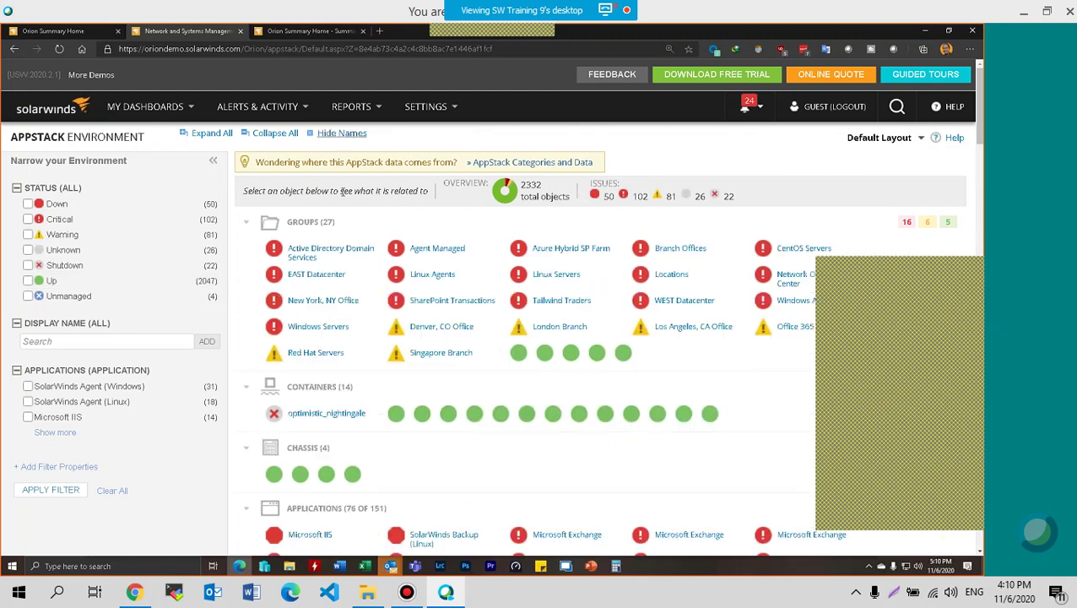
# Scroll the environment and highlight the APPLICATIONS (76 OF 151) heading
pyautogui.scroll(-1, 541, 488)
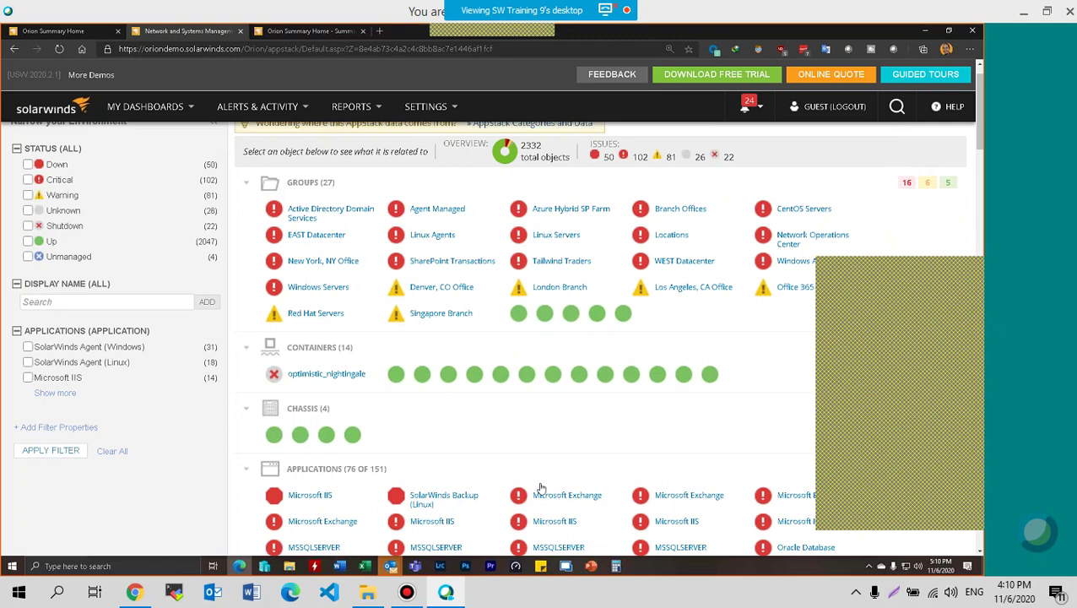
pyautogui.scroll(-6, 541, 488)
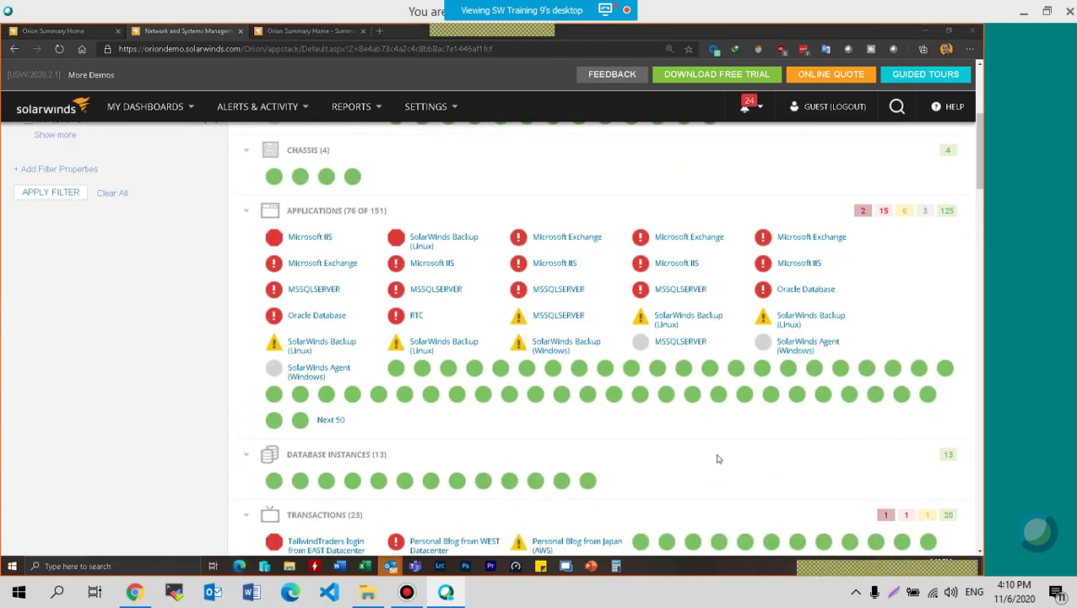
pyautogui.scroll(2, 718, 458)
pyautogui.scroll(5, 719, 469)
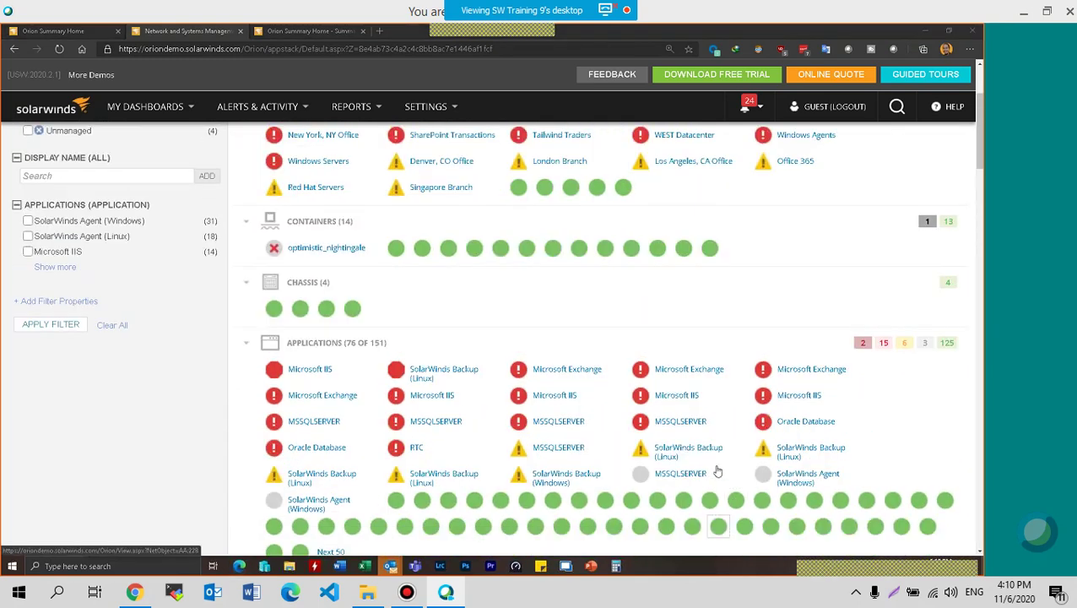
pyautogui.scroll(-5, 344, 287)
pyautogui.tripleClick(344, 288)
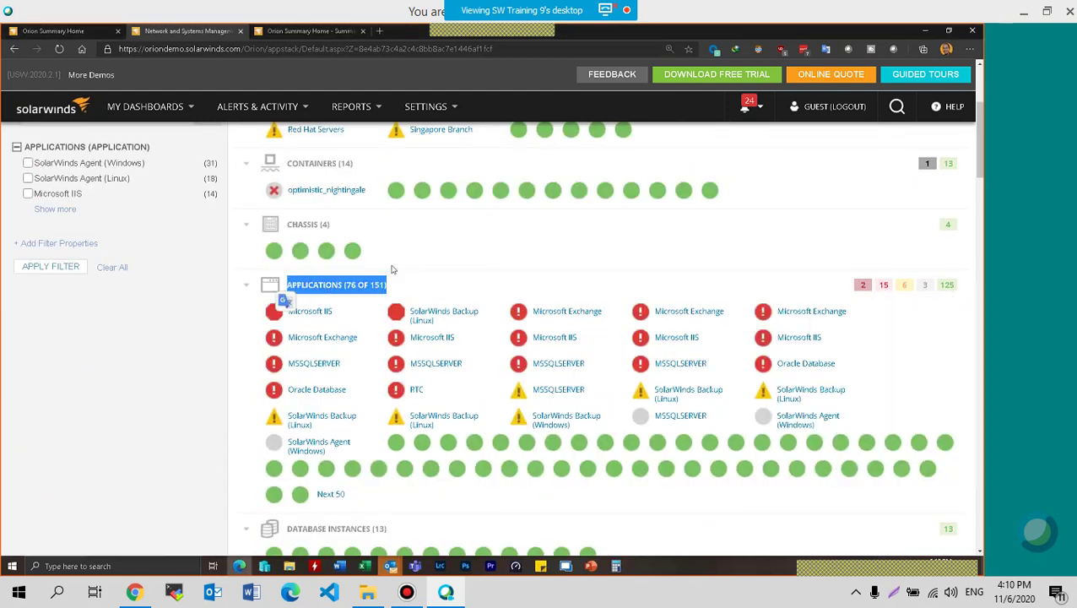
pyautogui.click(462, 293)
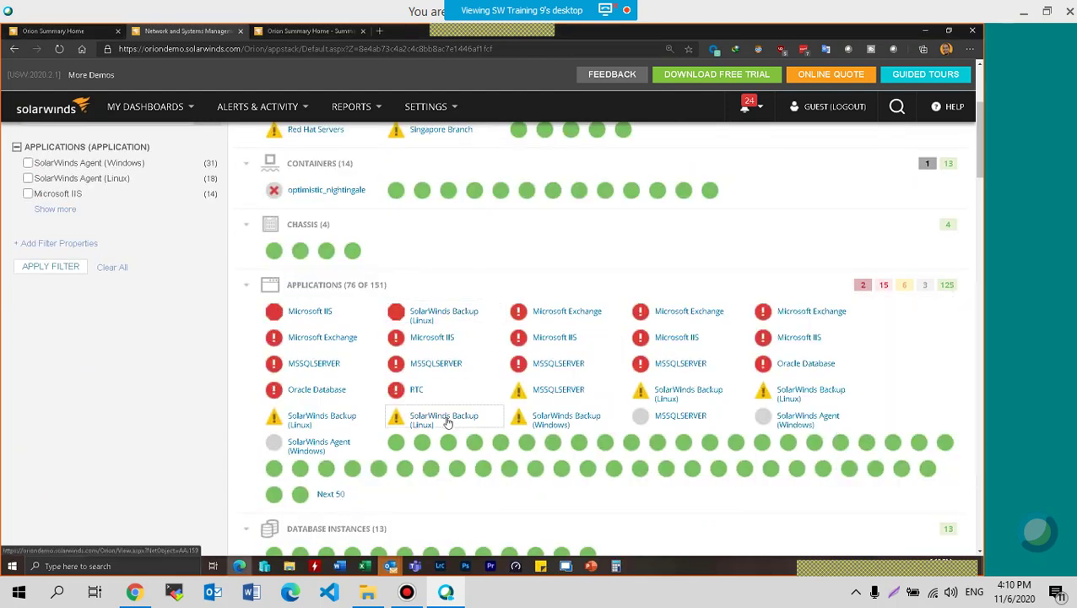
# Inspect the Microsoft Exchange application's info card and mark its host server name
pyautogui.moveTo(443, 420)
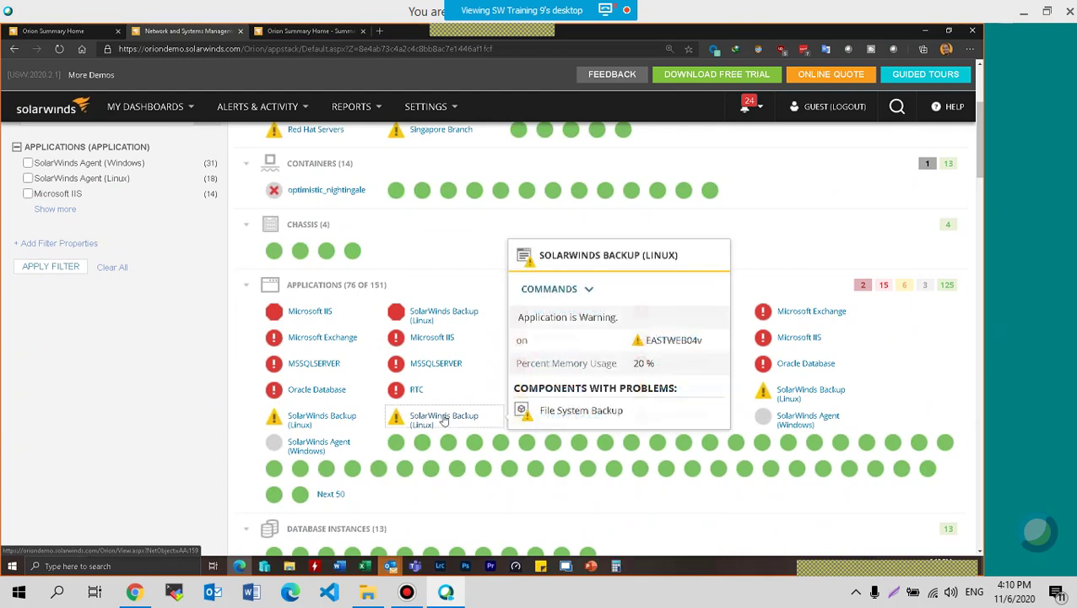
pyautogui.moveTo(574, 315)
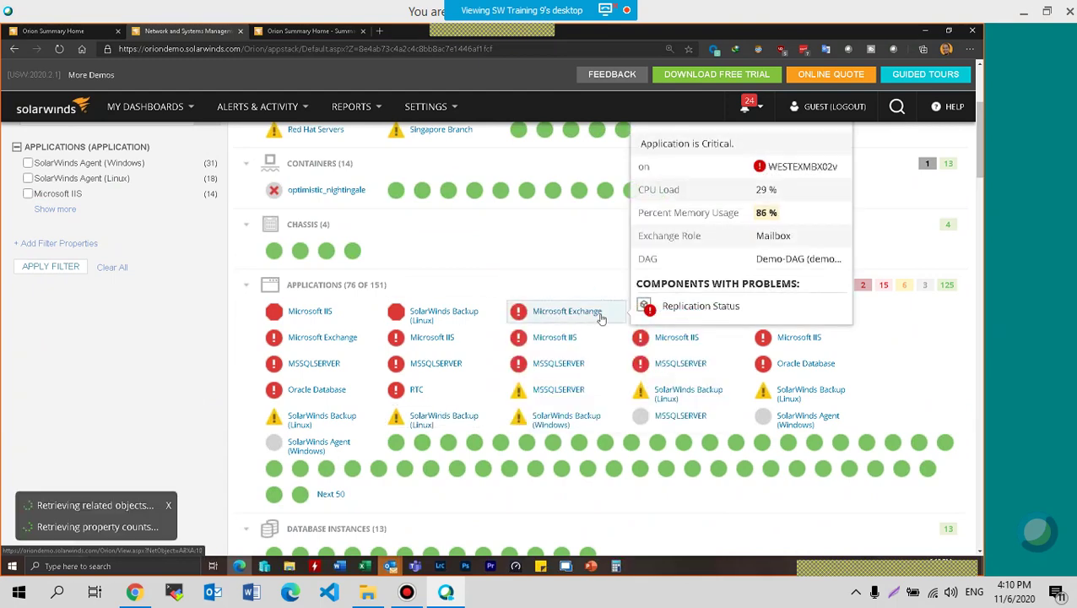
pyautogui.moveTo(836, 166); pyautogui.dragTo(766, 166)
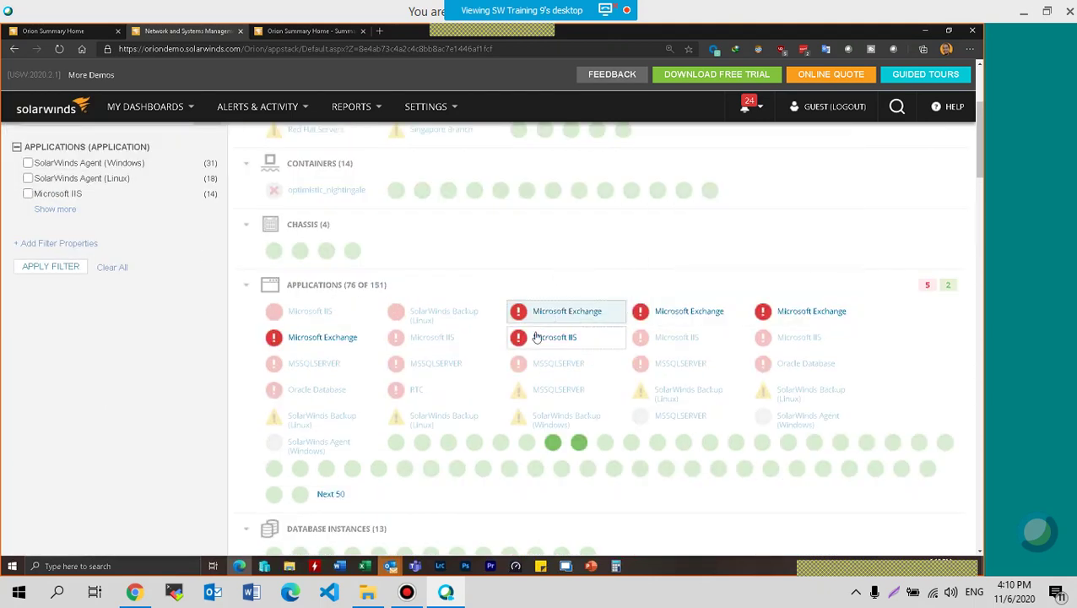
pyautogui.scroll(2, 535, 400)
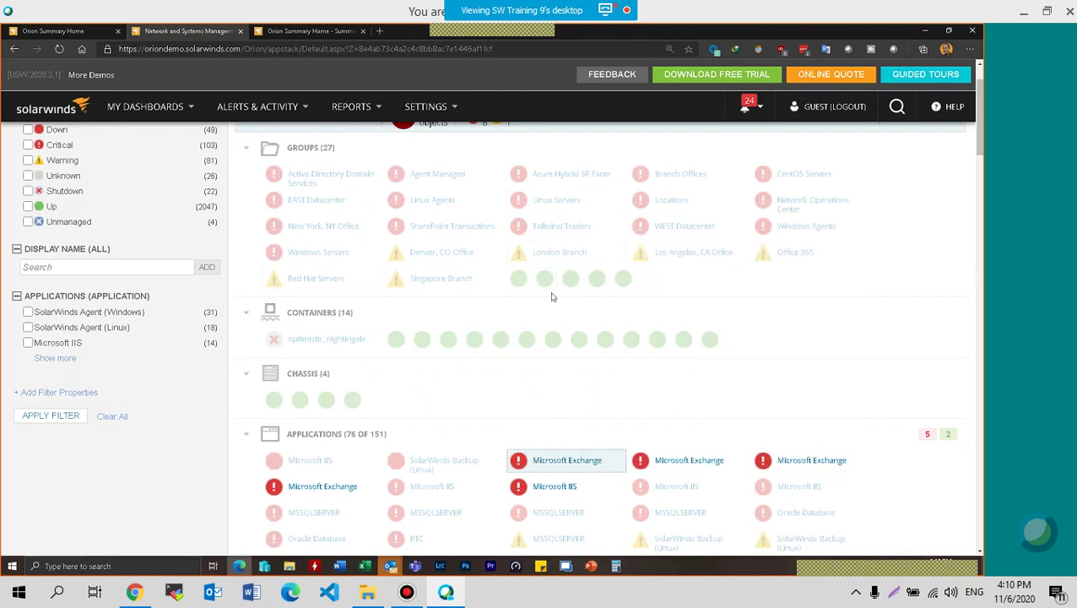
pyautogui.scroll(1, 579, 310)
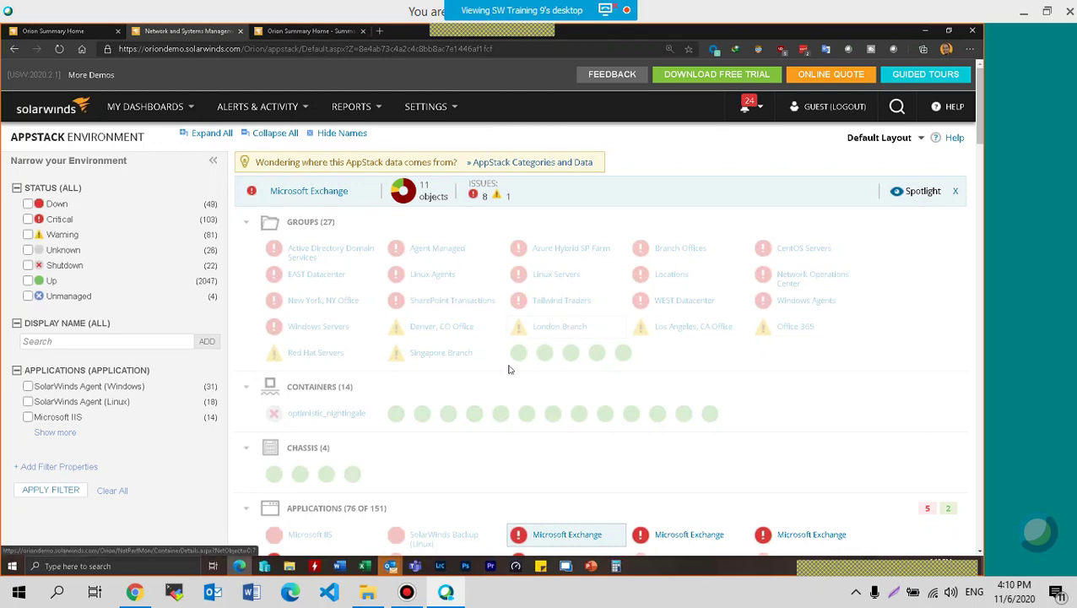
pyautogui.scroll(-1, 515, 403)
pyautogui.scroll(-2, 515, 404)
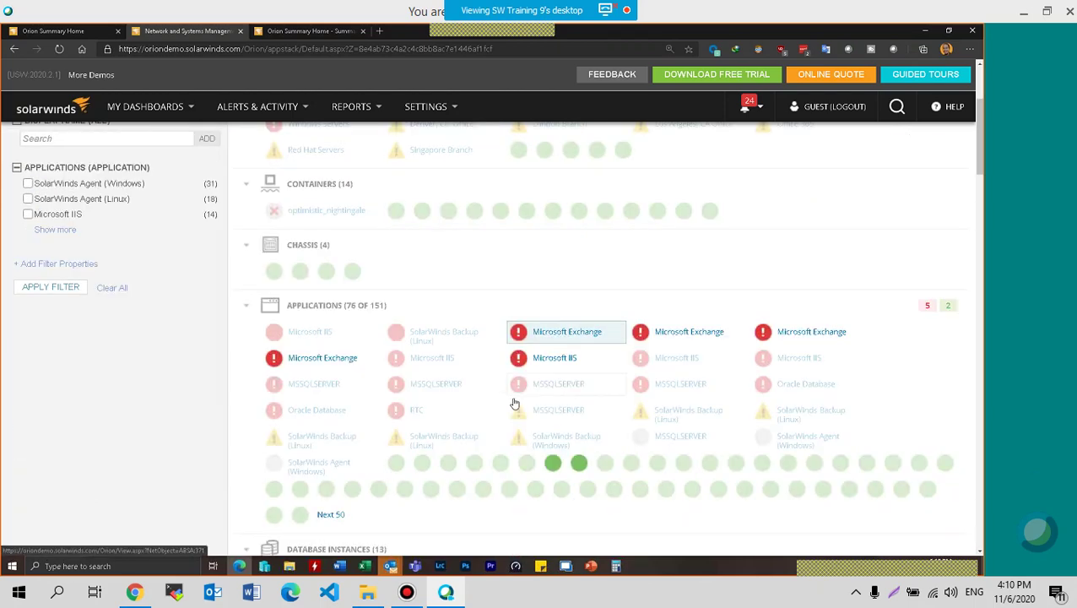
pyautogui.scroll(3, 549, 352)
pyautogui.moveTo(550, 350)
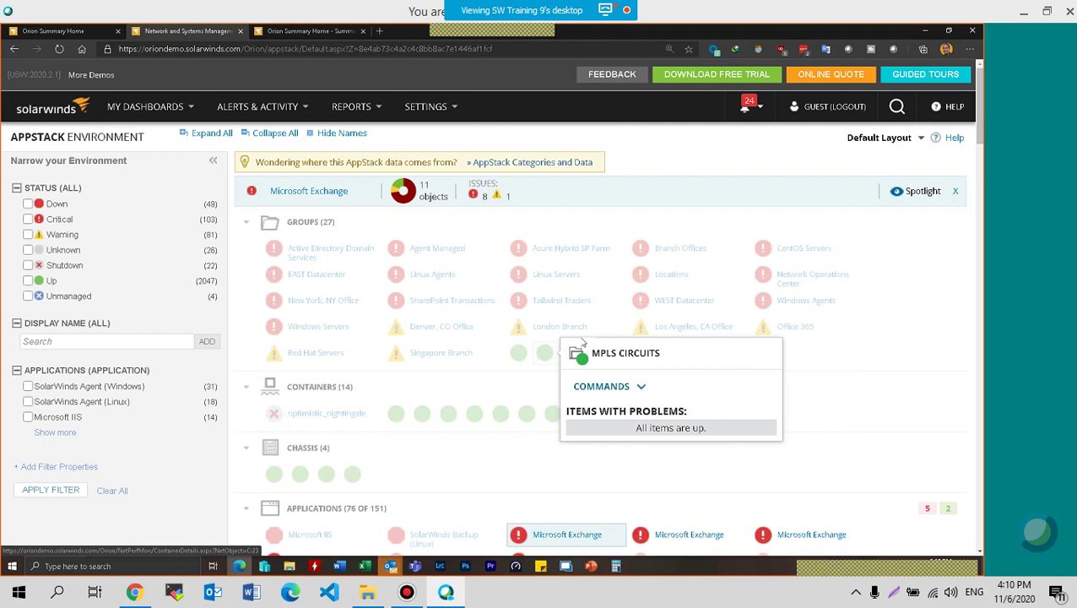
# Spotlight Microsoft Exchange and mark server WESTEXMBX02v in its info card
pyautogui.click(907, 193)
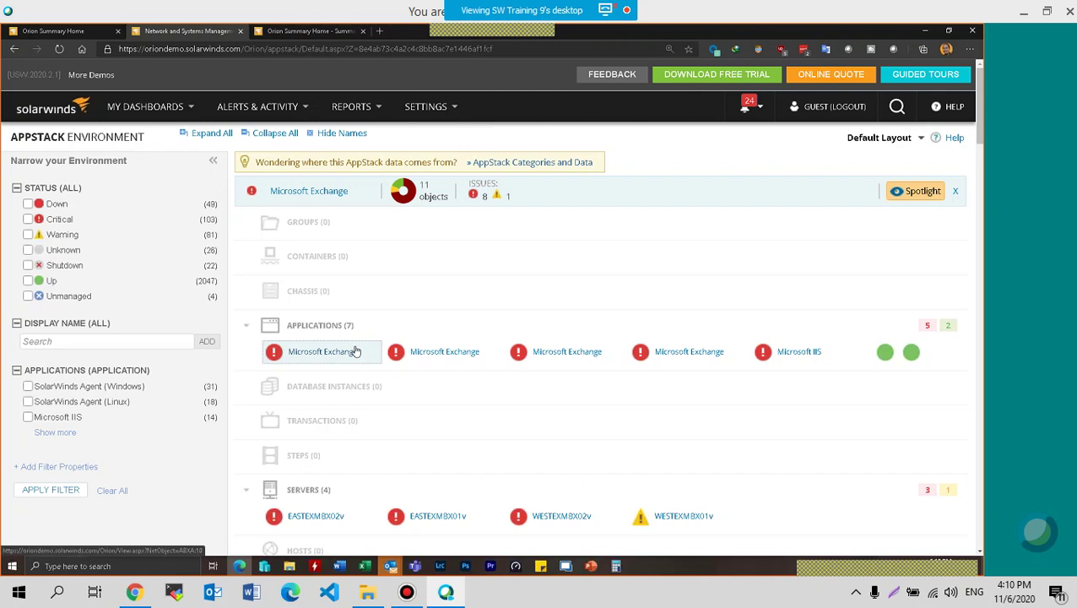
pyautogui.moveTo(355, 352)
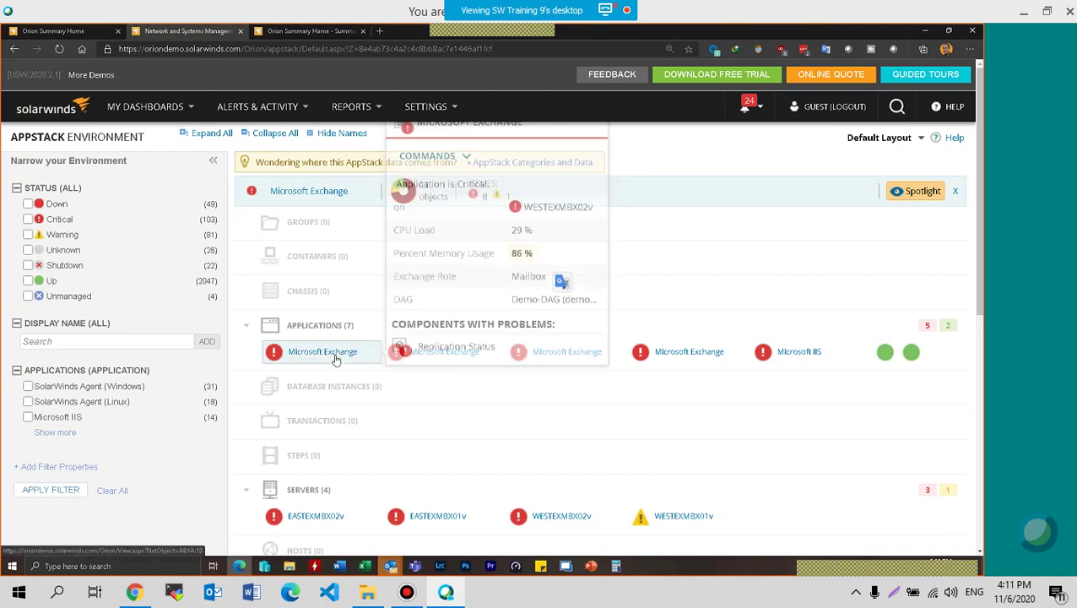
pyautogui.scroll(-1, 336, 361)
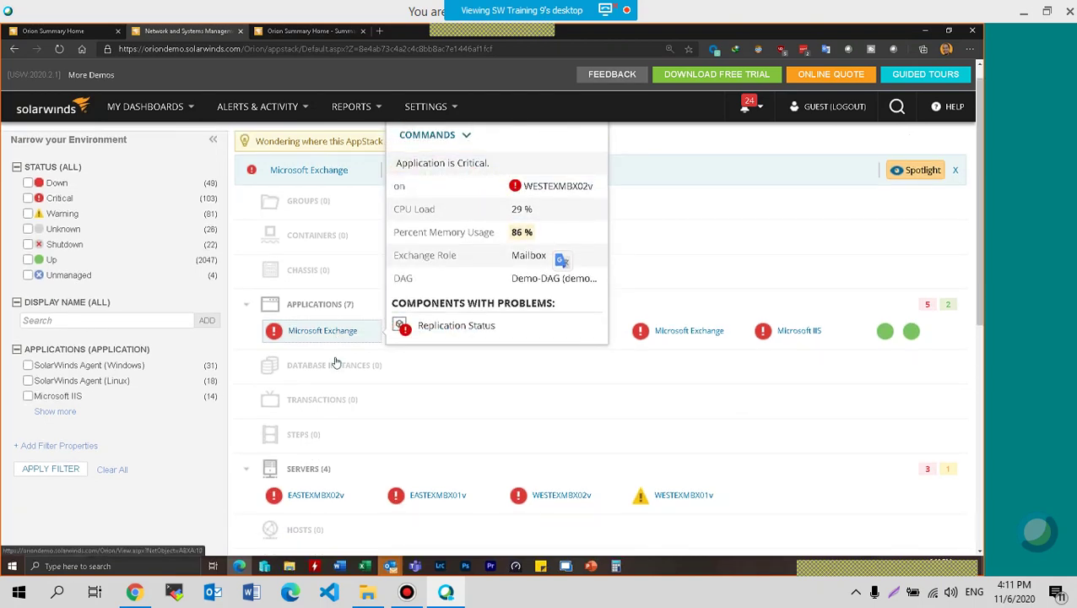
pyautogui.scroll(-3, 335, 361)
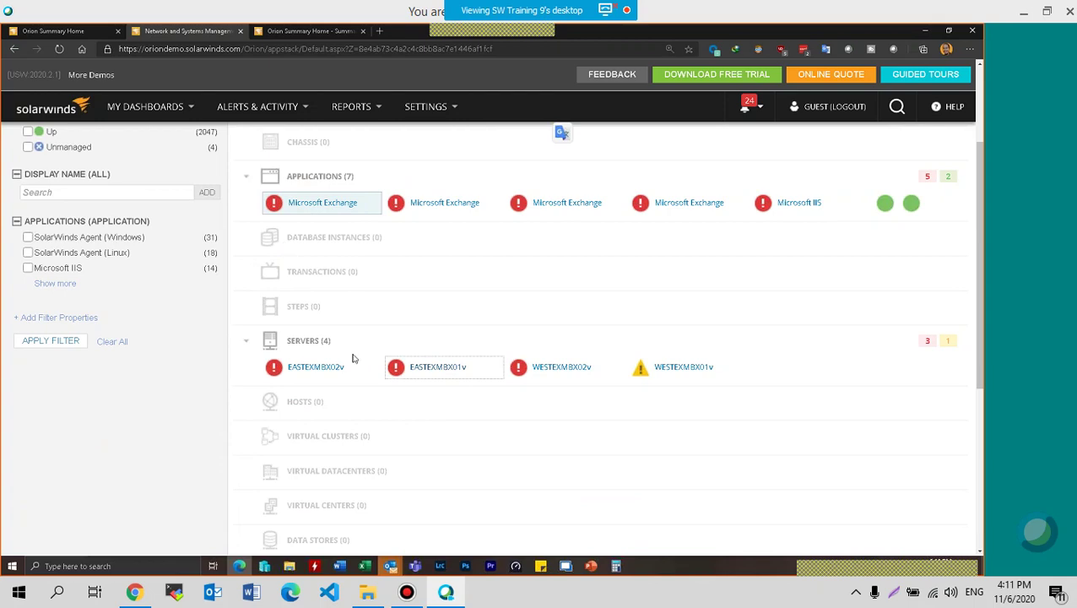
pyautogui.scroll(4, 353, 359)
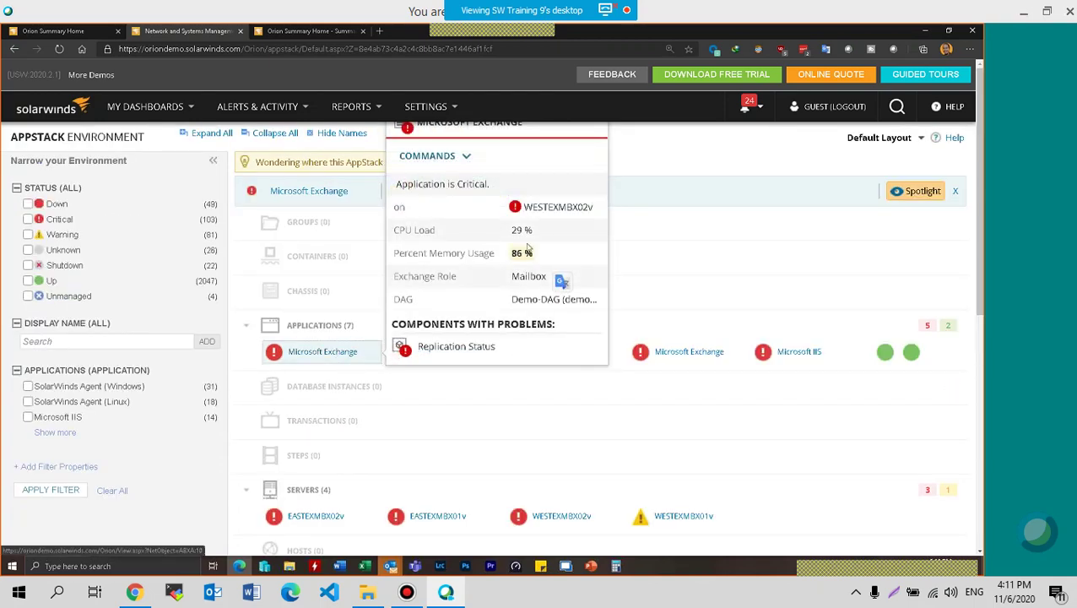
pyautogui.doubleClick(537, 206)
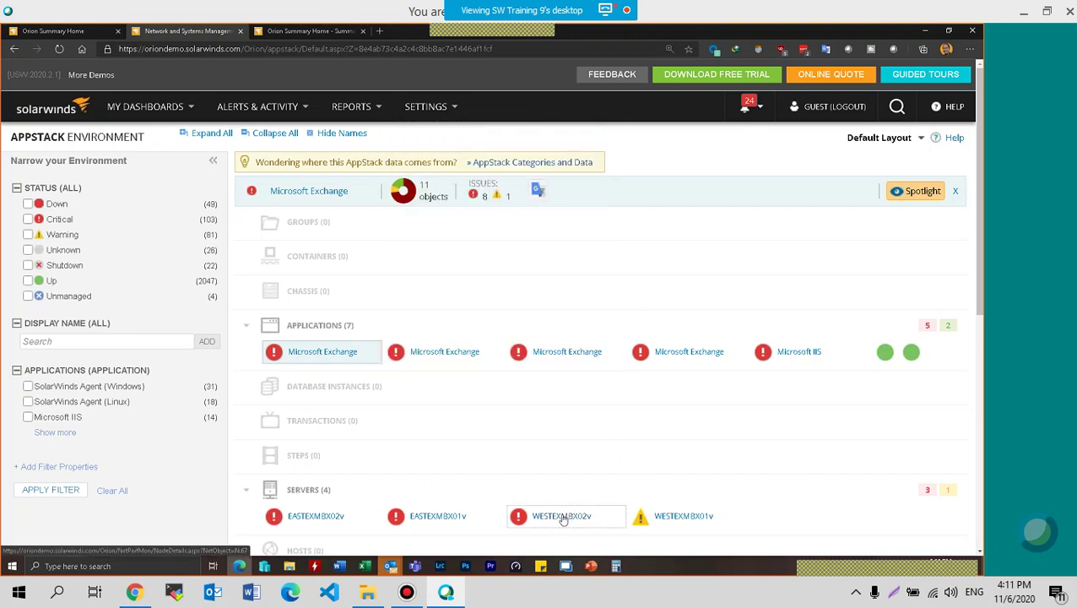
pyautogui.scroll(-3, 564, 519)
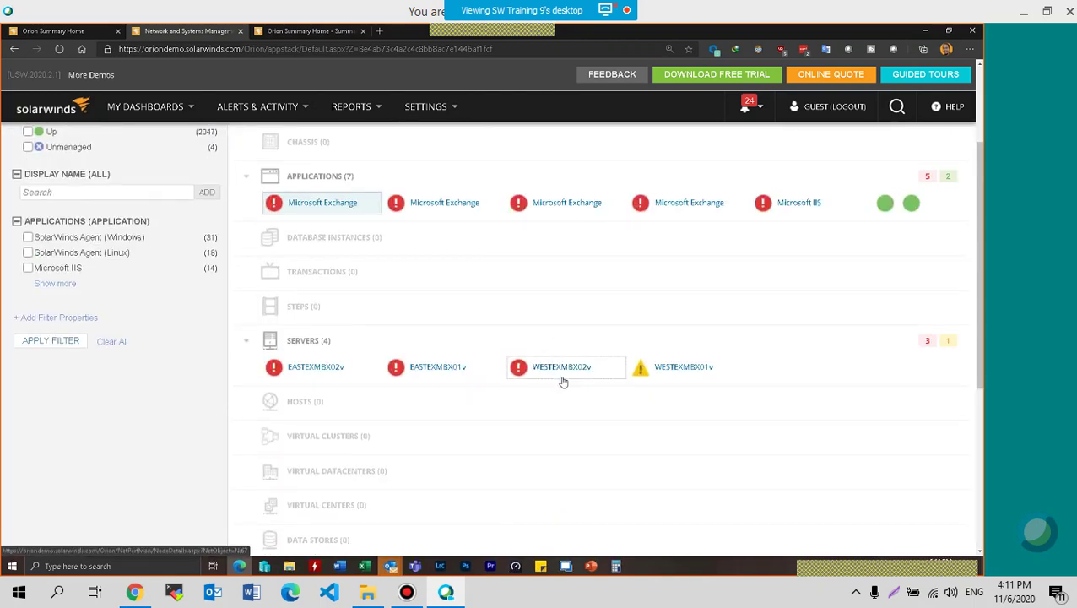
pyautogui.scroll(-3, 566, 390)
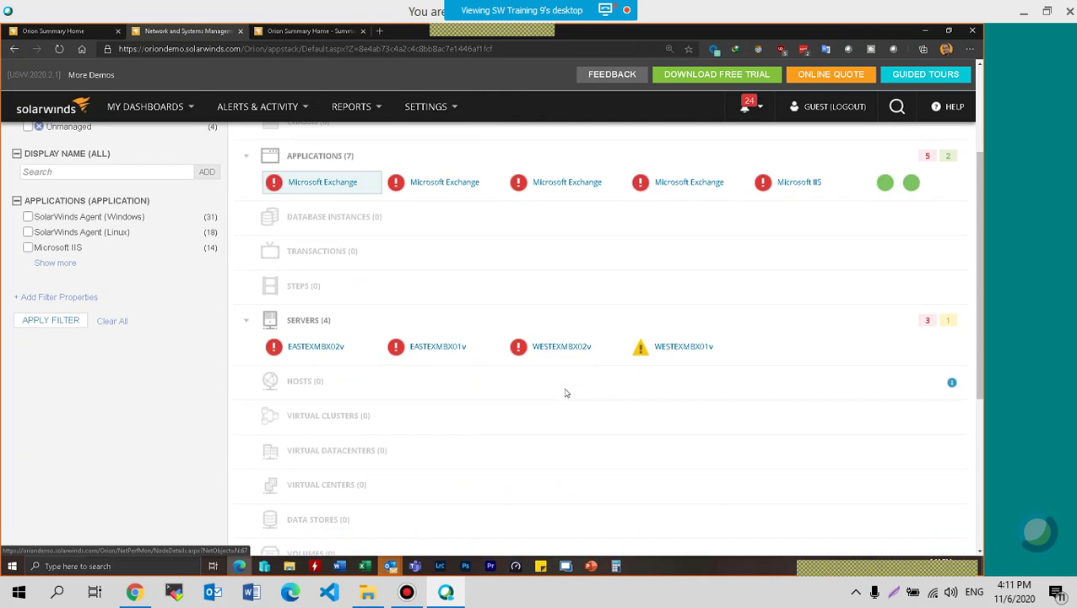
pyautogui.scroll(-3, 567, 392)
pyautogui.scroll(1, 322, 338)
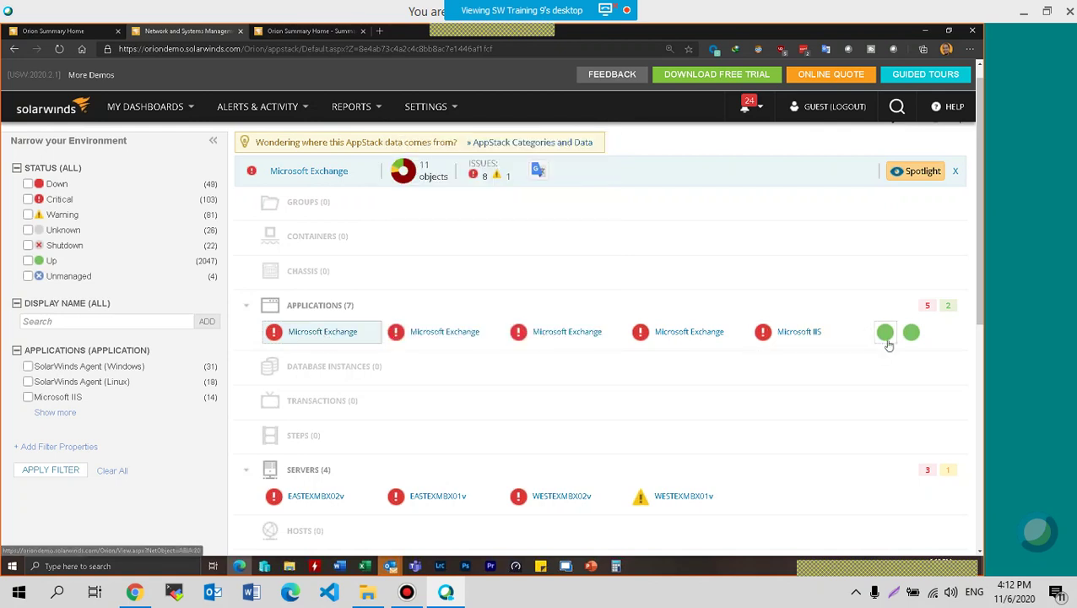
pyautogui.moveTo(889, 342)
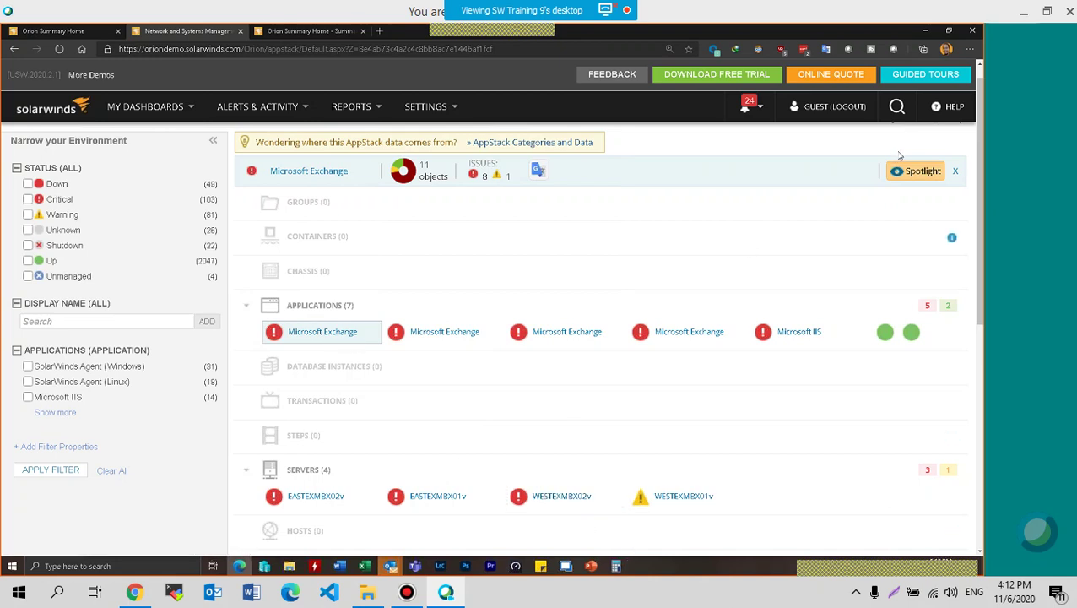
# Stop spotlighting Microsoft Exchange to show the full environment
pyautogui.click(955, 171)
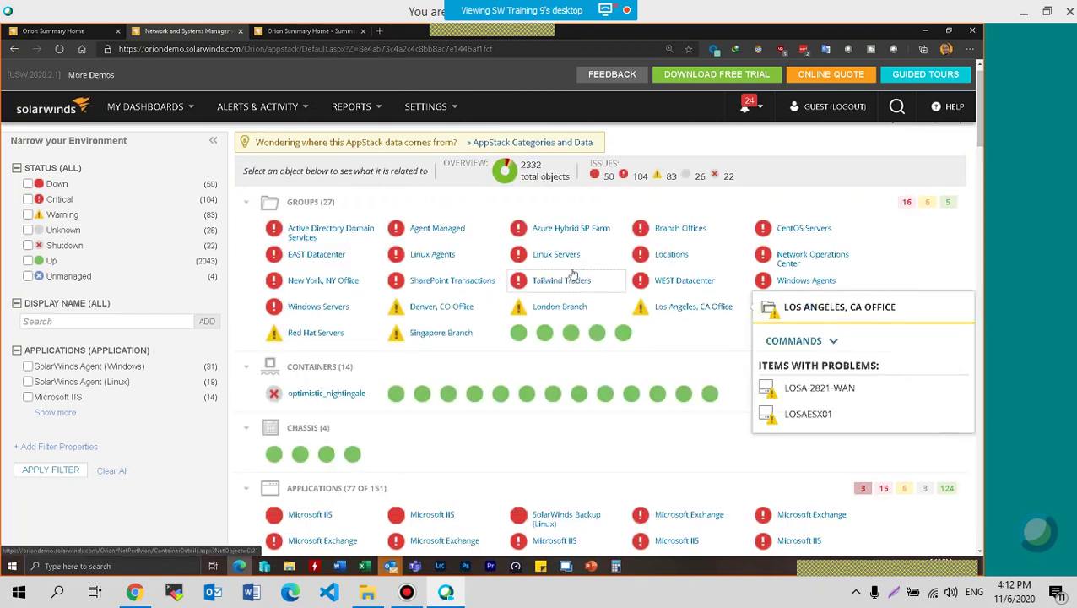
pyautogui.scroll(-1, 573, 274)
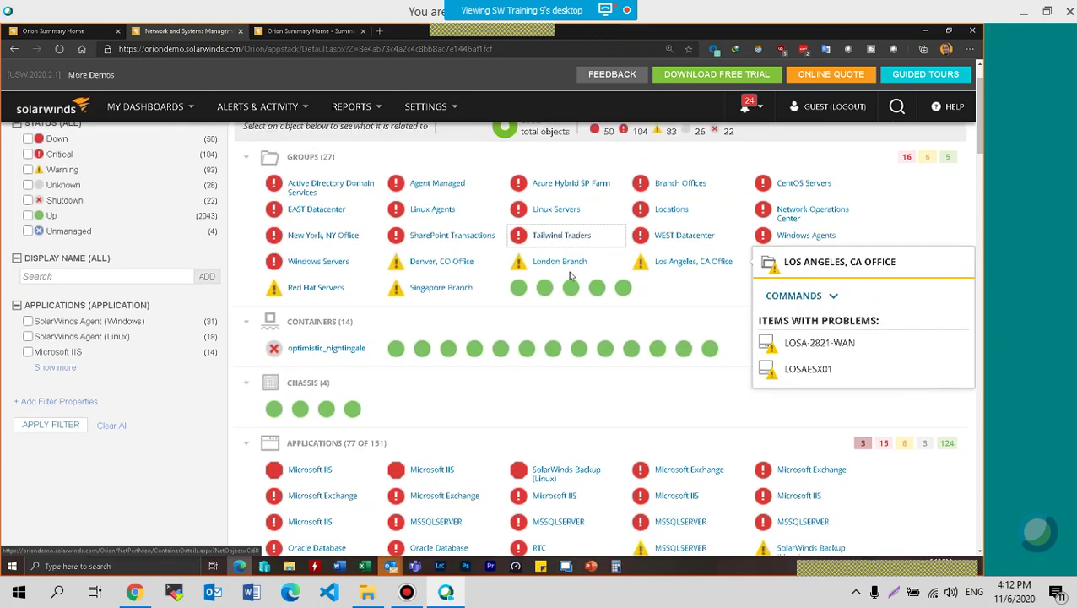
pyautogui.scroll(-6, 570, 275)
# Spotlight a Microsoft IIS application, review its related objects, then clear the filter
pyautogui.click(339, 281)
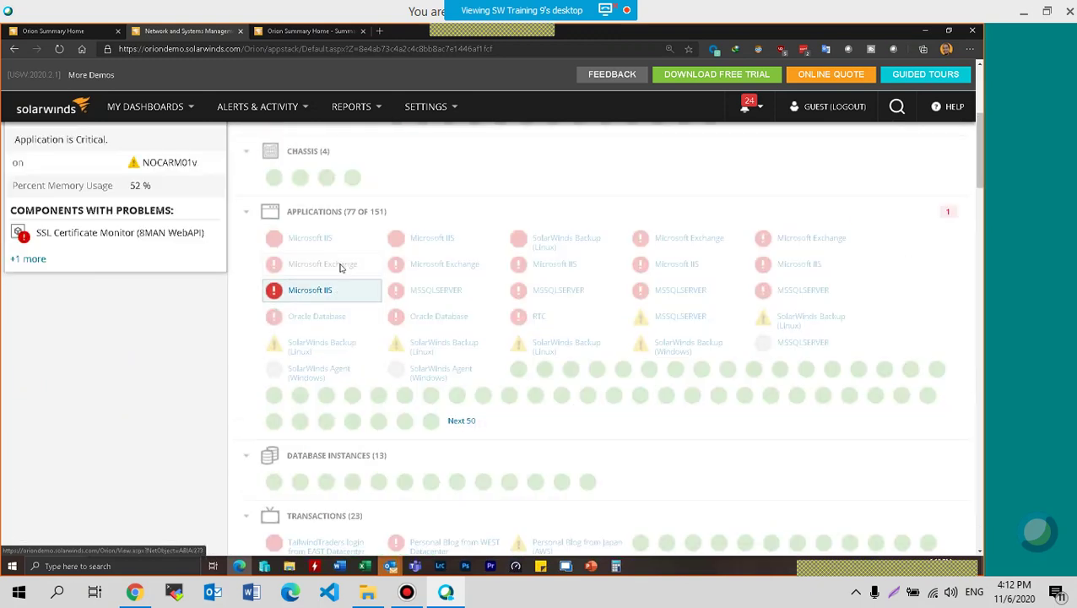
pyautogui.click(919, 191)
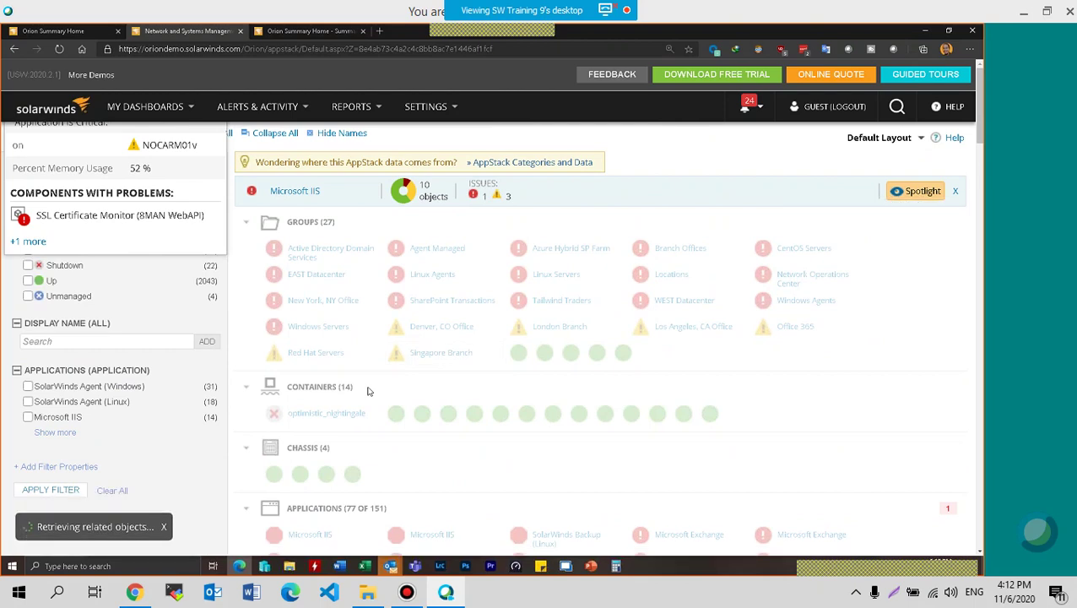
pyautogui.scroll(-3, 368, 391)
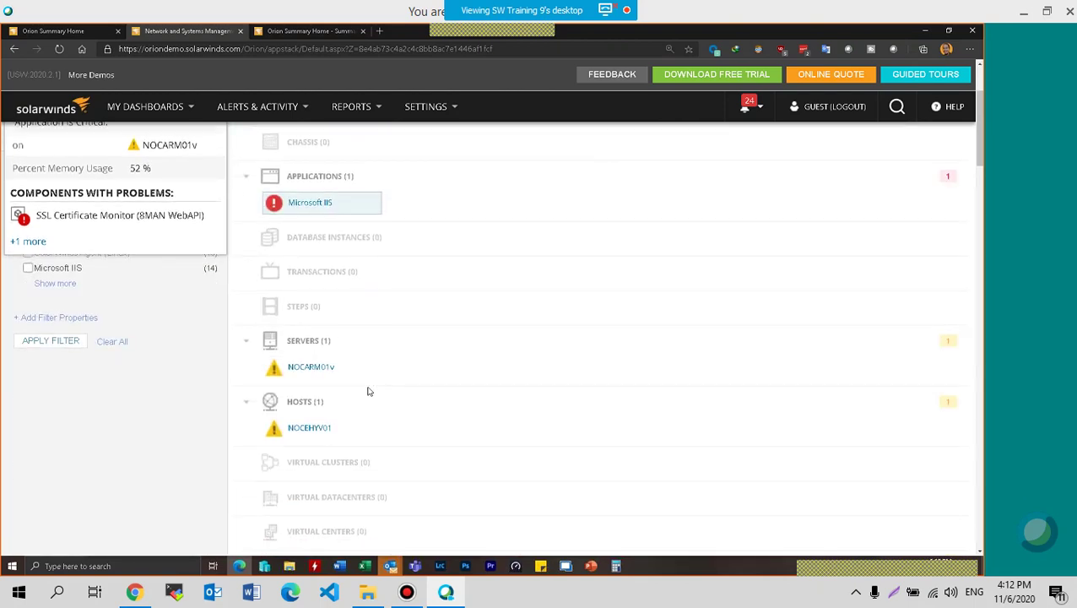
pyautogui.scroll(2, 369, 391)
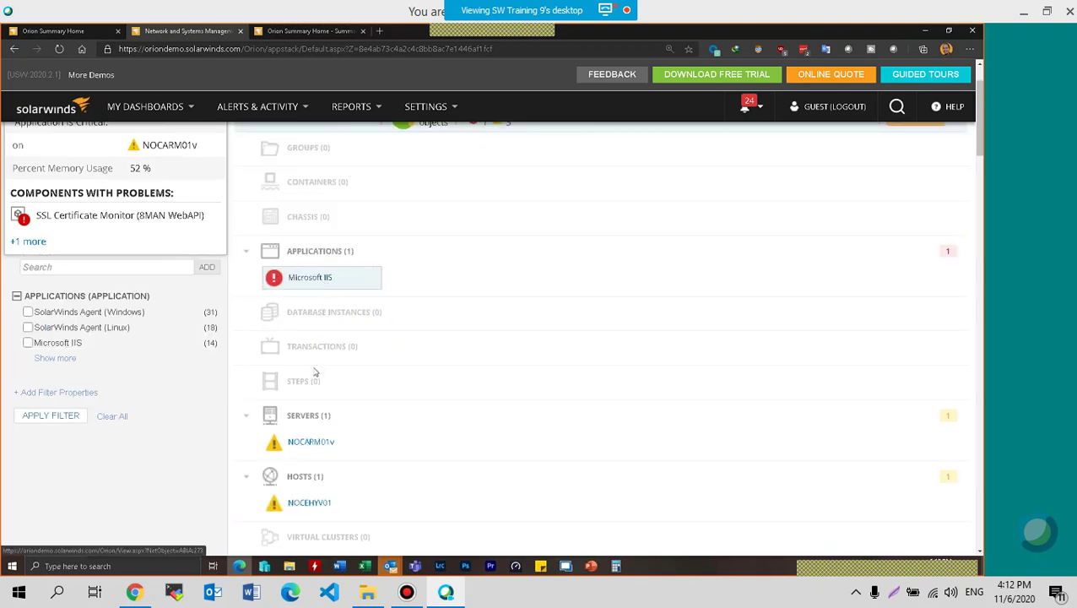
pyautogui.moveTo(304, 451)
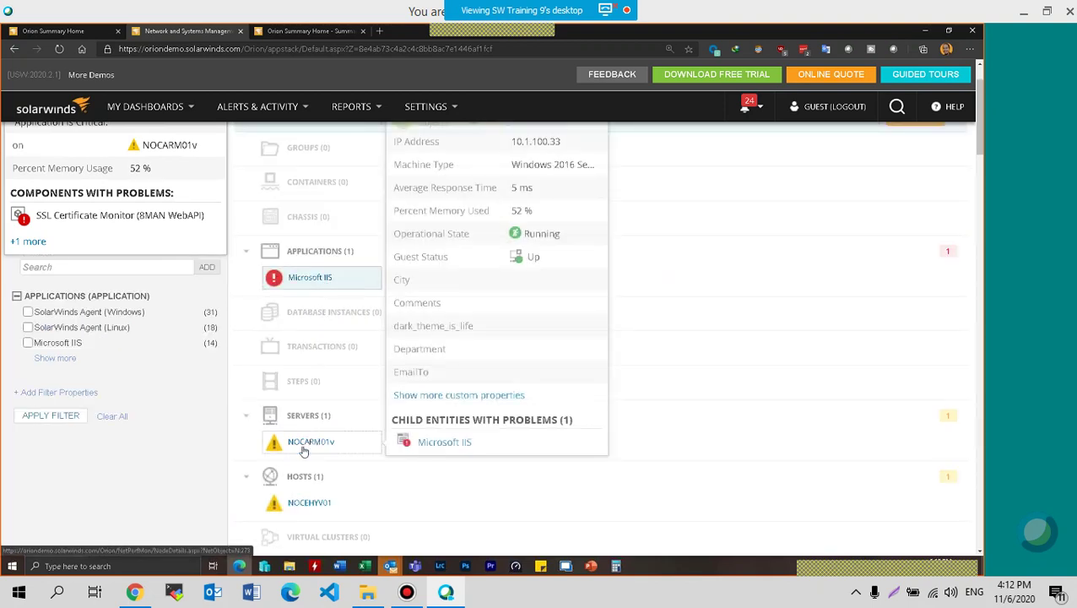
pyautogui.scroll(-1, 304, 451)
pyautogui.scroll(-1, 304, 452)
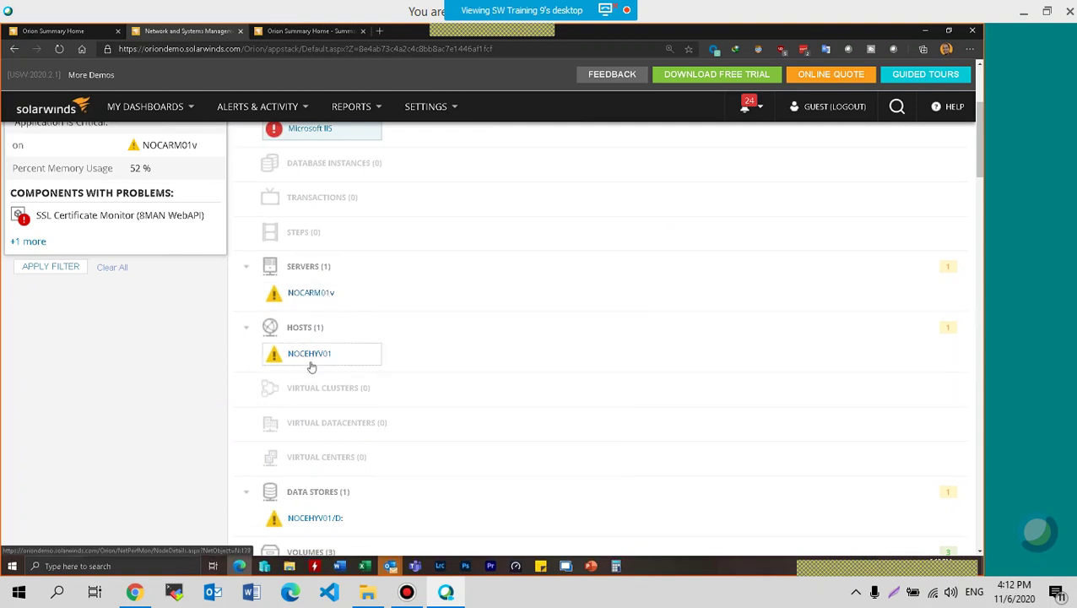
pyautogui.moveTo(311, 367)
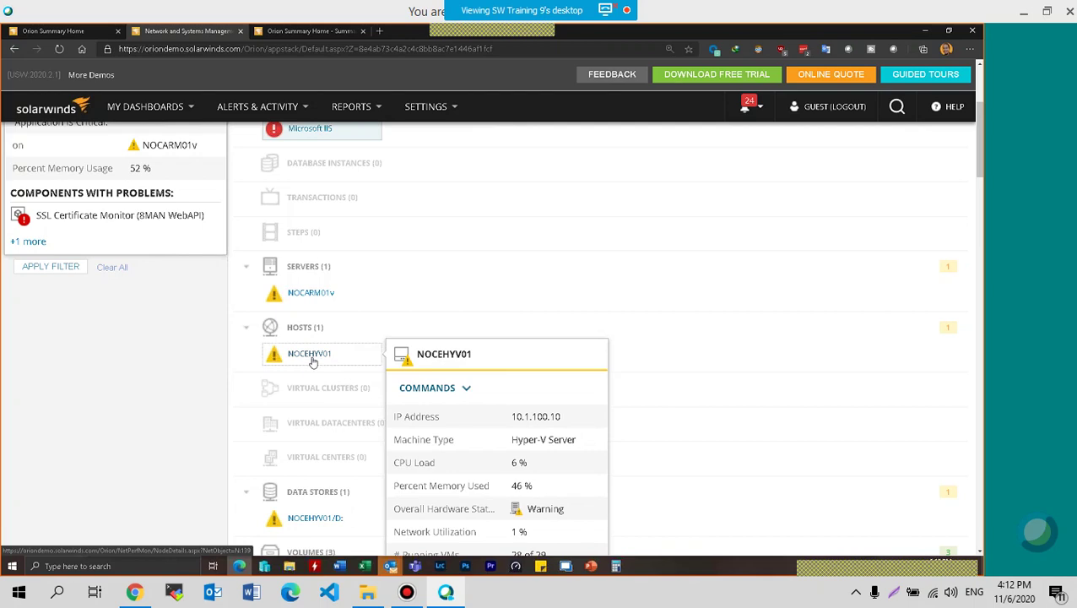
pyautogui.scroll(2, 313, 363)
pyautogui.scroll(-2, 312, 359)
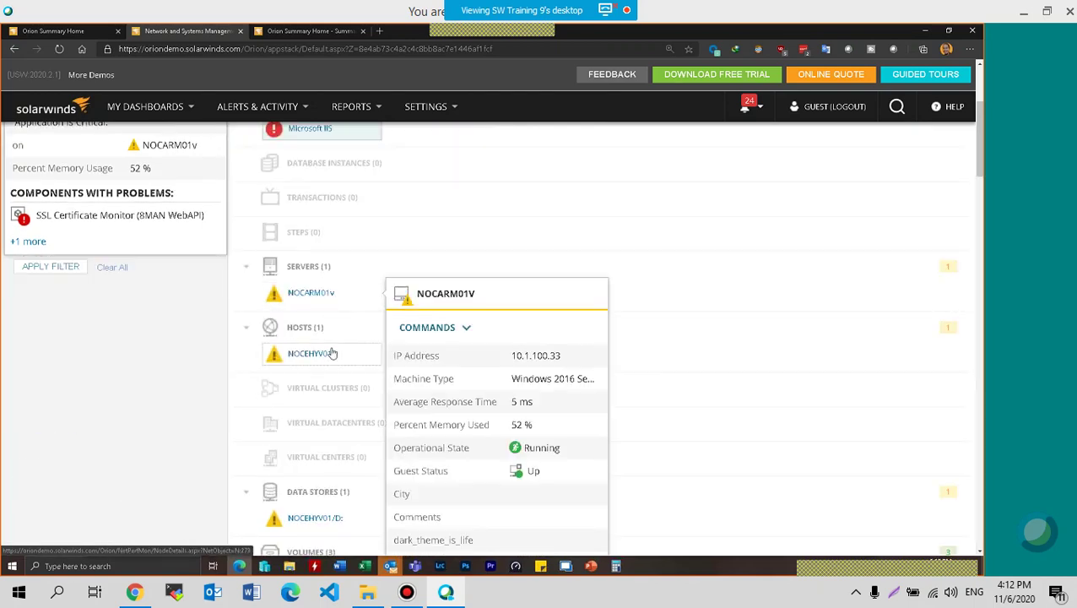
pyautogui.scroll(-1, 562, 462)
pyautogui.scroll(-3, 561, 463)
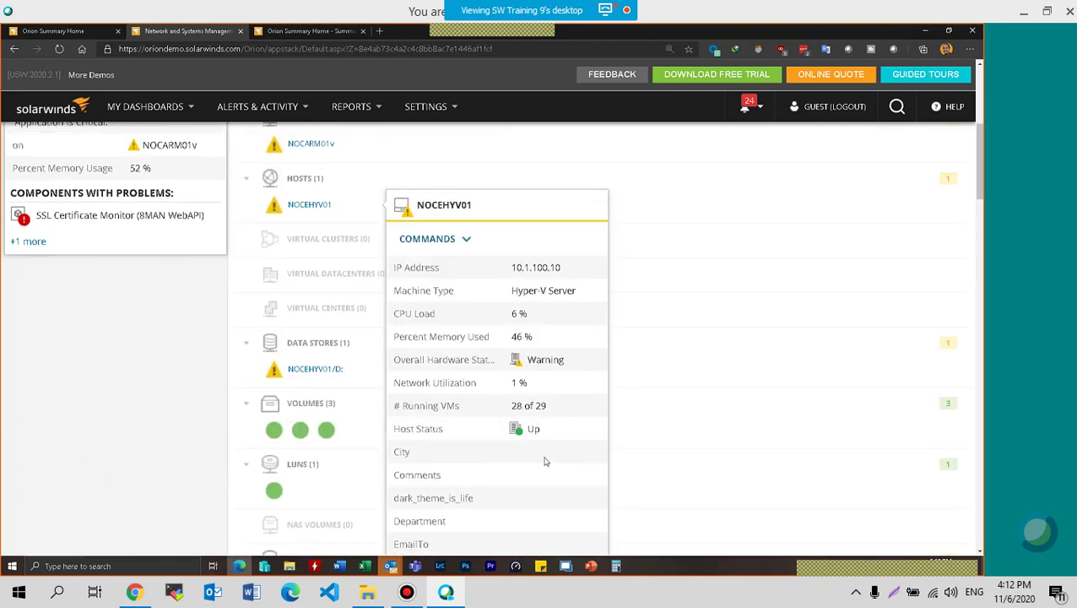
pyautogui.click(371, 376)
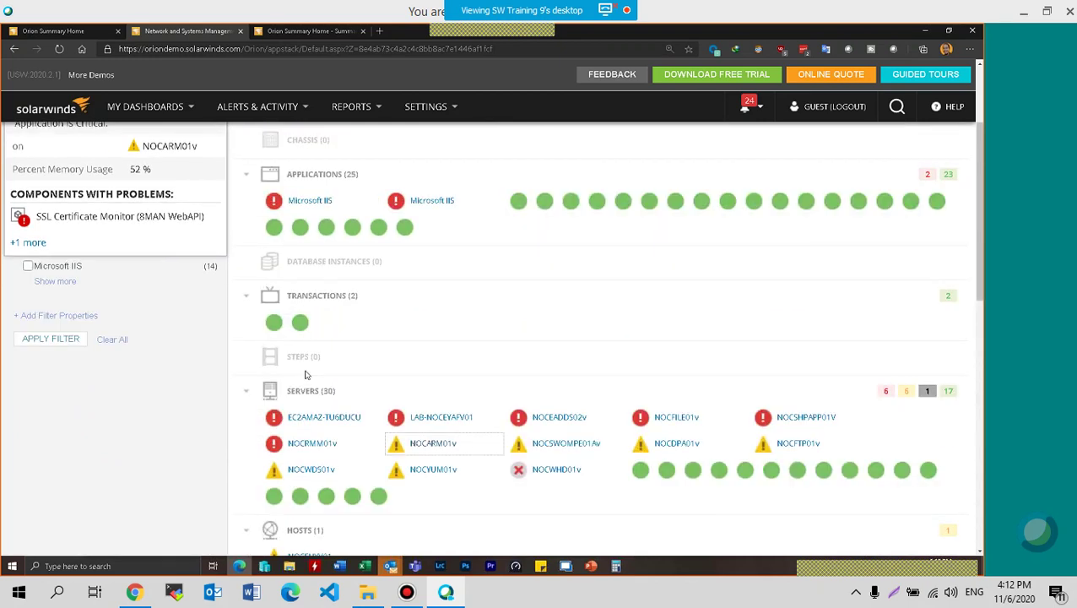
# Spotlight Microsoft IIS and inspect its related server LAB-NOCEYAFV01
pyautogui.click(308, 204)
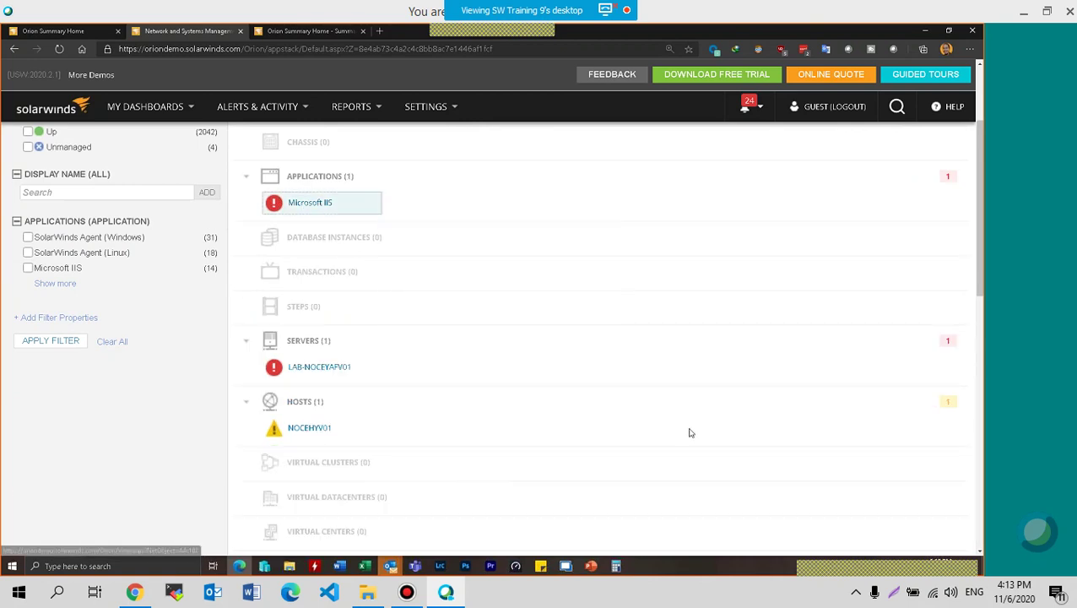
pyautogui.scroll(-3, 308, 372)
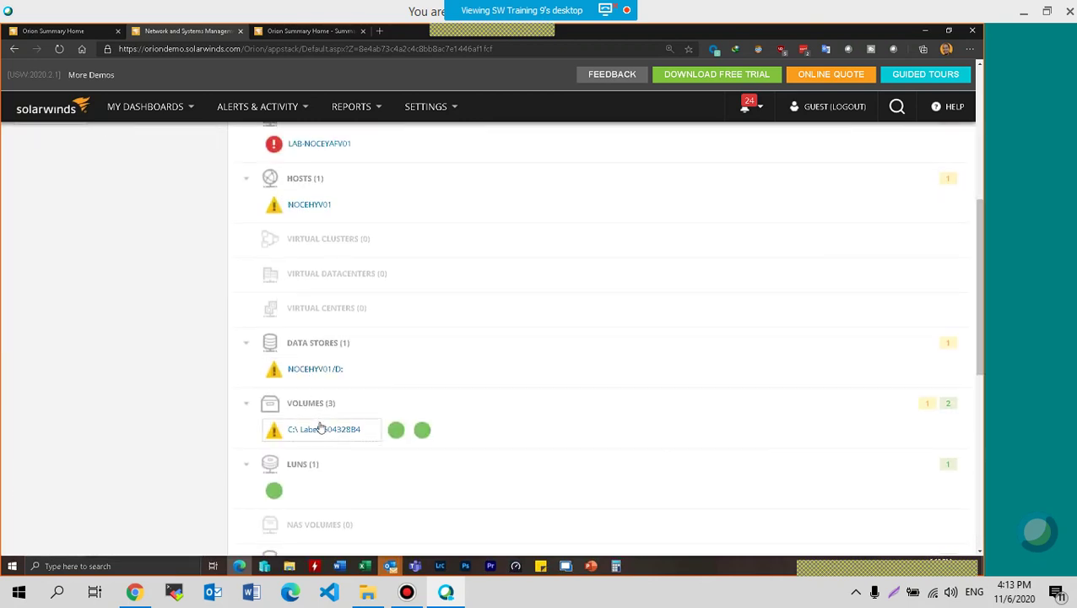
pyautogui.scroll(-4, 305, 450)
pyautogui.scroll(-1, 283, 438)
pyautogui.scroll(3, 284, 440)
pyautogui.scroll(-3, 282, 442)
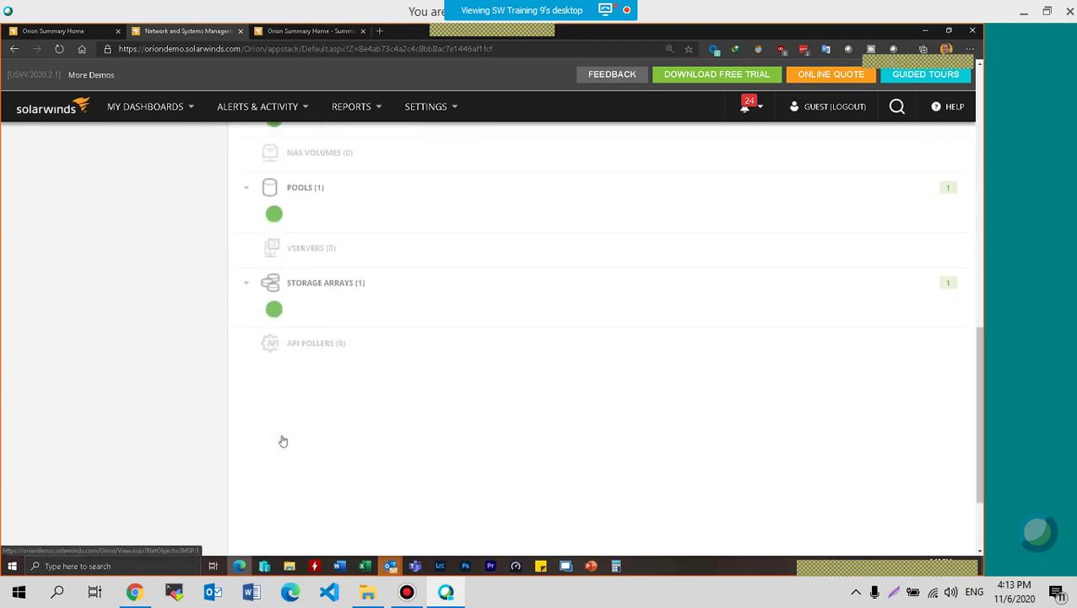
pyautogui.scroll(2, 282, 442)
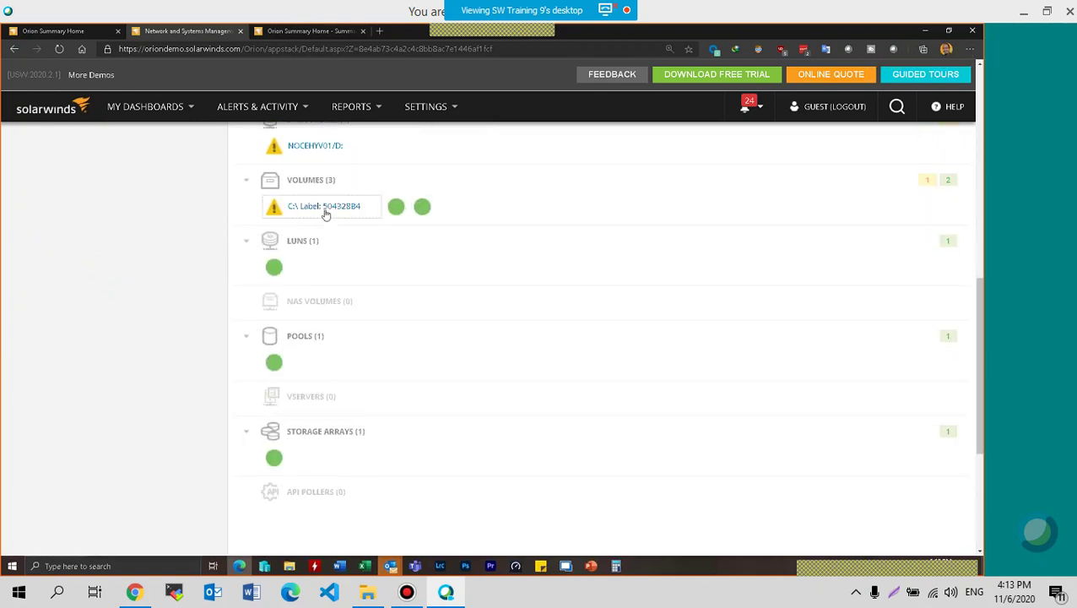
pyautogui.moveTo(326, 214)
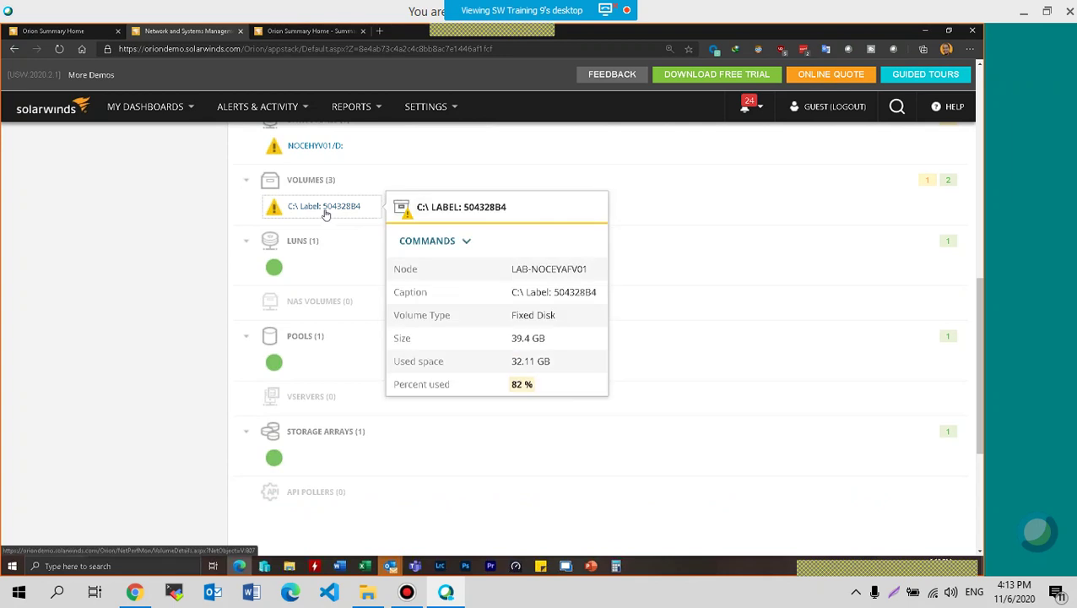
pyautogui.scroll(3, 300, 363)
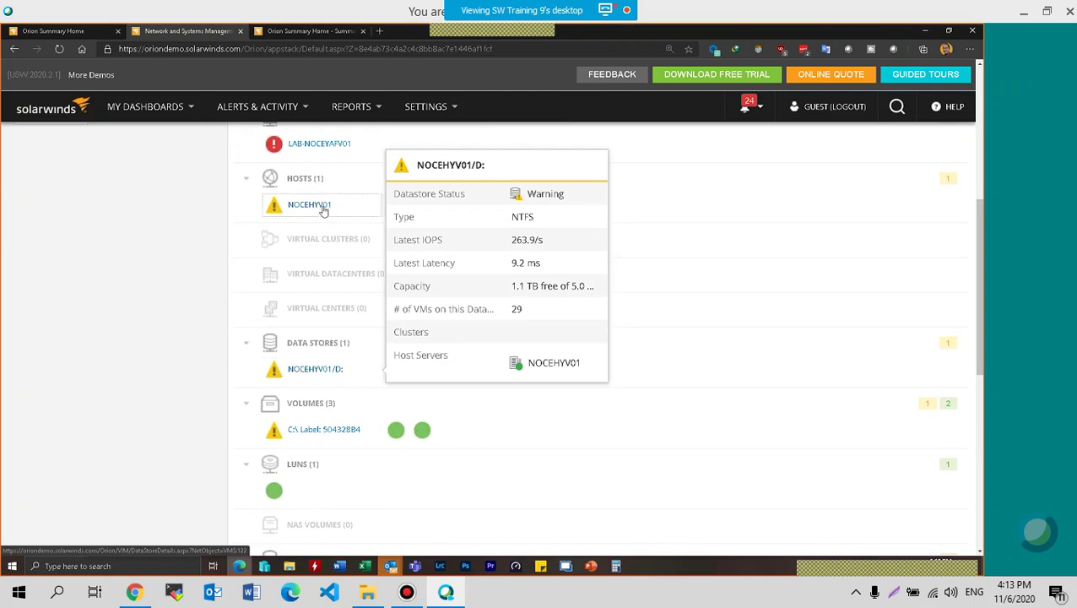
pyautogui.scroll(2, 321, 221)
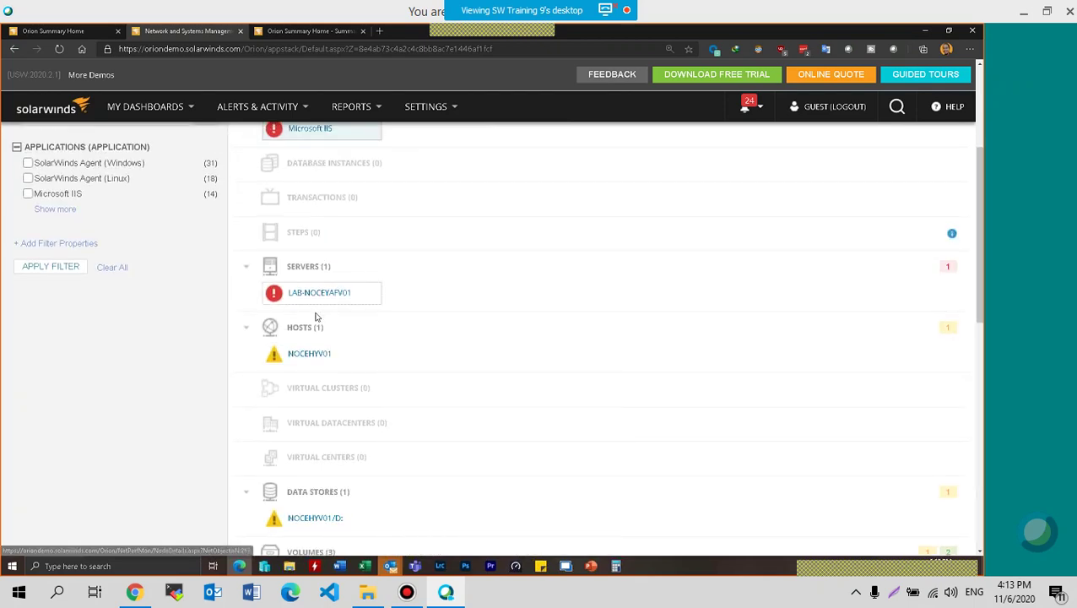
pyautogui.scroll(3, 316, 317)
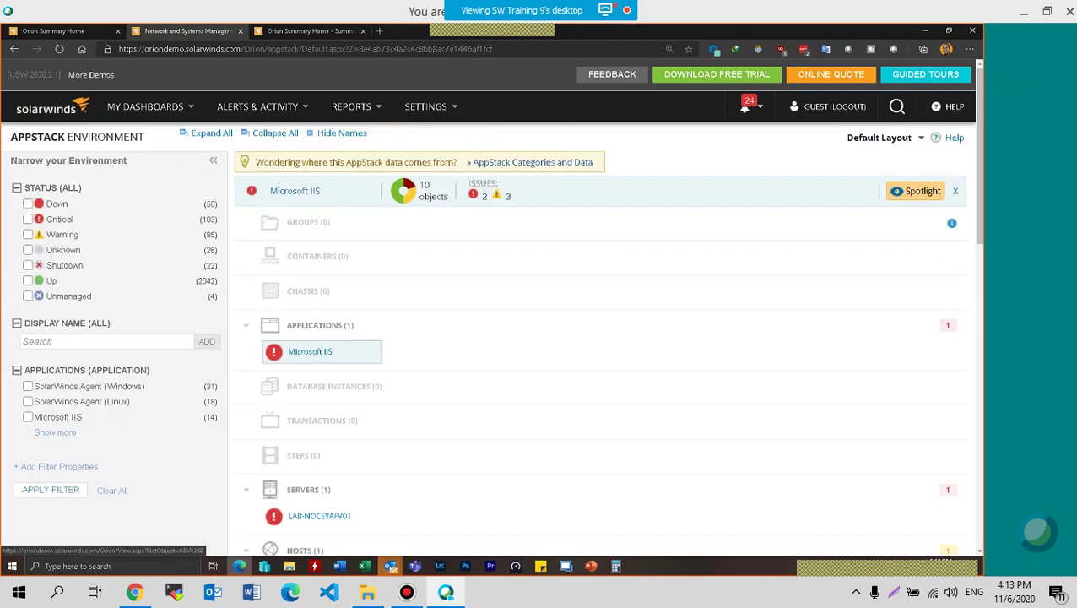
pyautogui.scroll(-6, 355, 350)
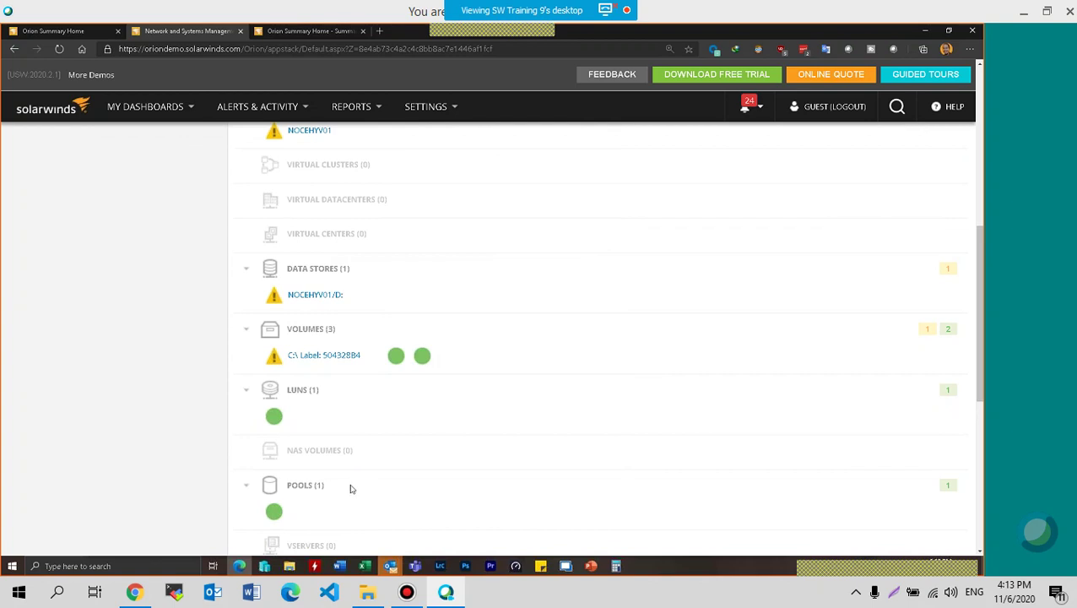
pyautogui.scroll(3, 351, 489)
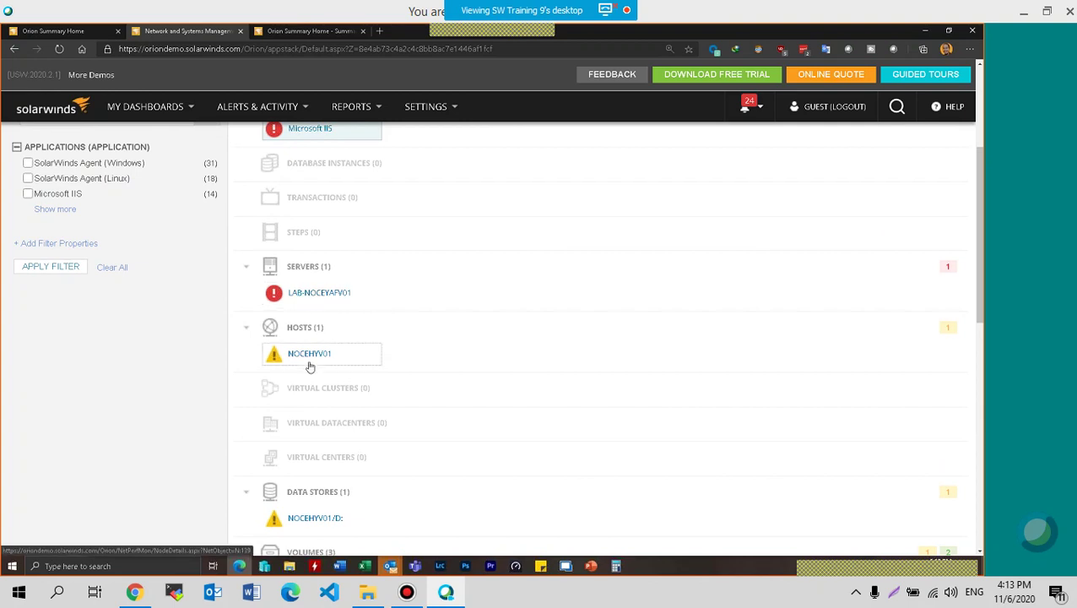
# Inspect the related host NOCEHYV01's details
pyautogui.moveTo(310, 364)
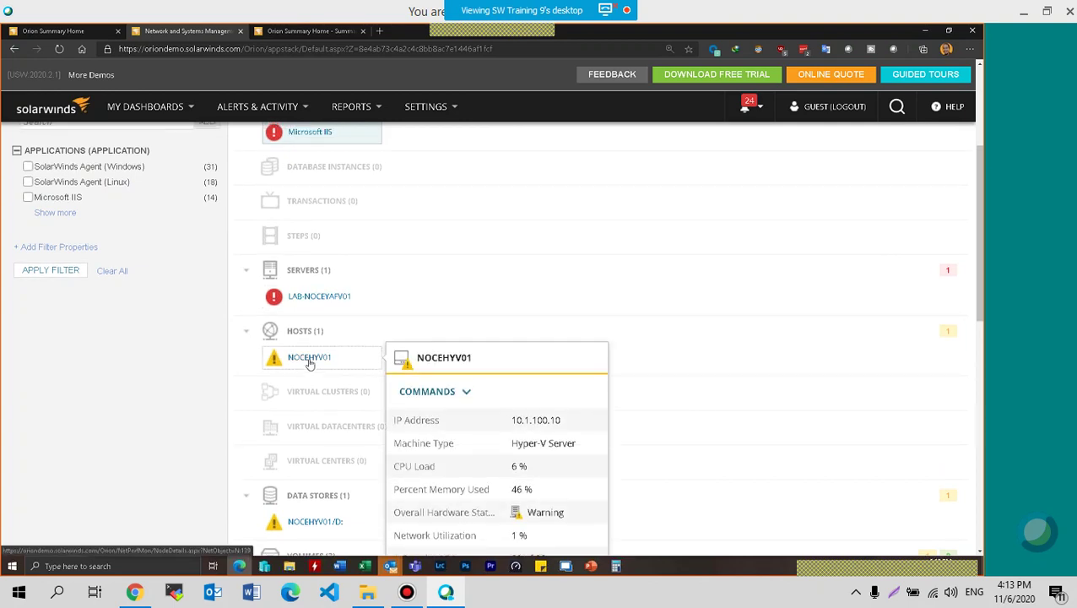
pyautogui.scroll(5, 310, 364)
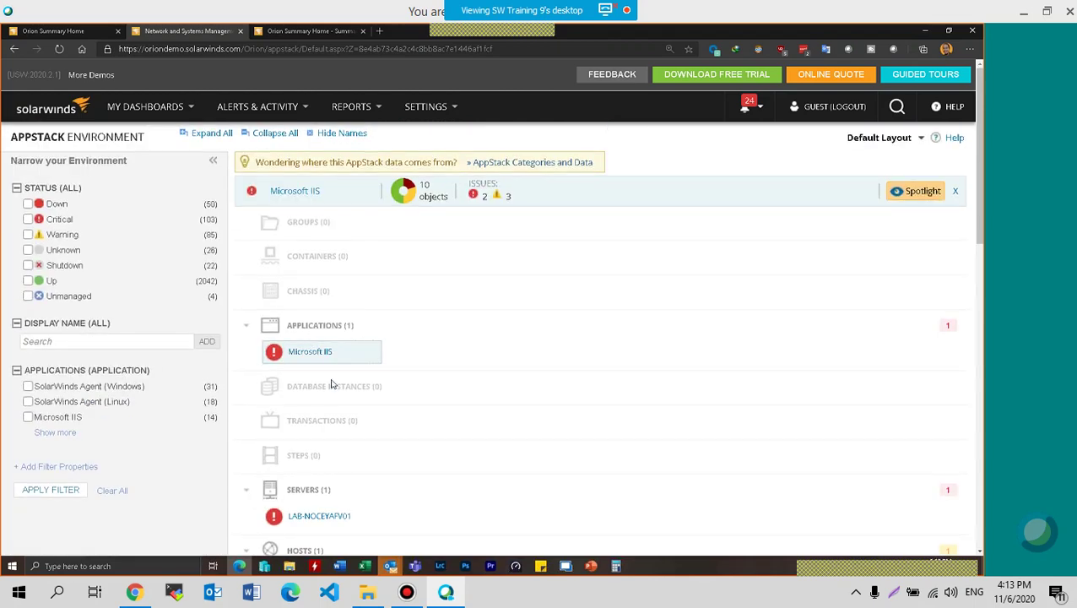
pyautogui.scroll(-1, 331, 384)
pyautogui.scroll(-5, 335, 404)
pyautogui.scroll(2, 341, 435)
pyautogui.scroll(4, 341, 433)
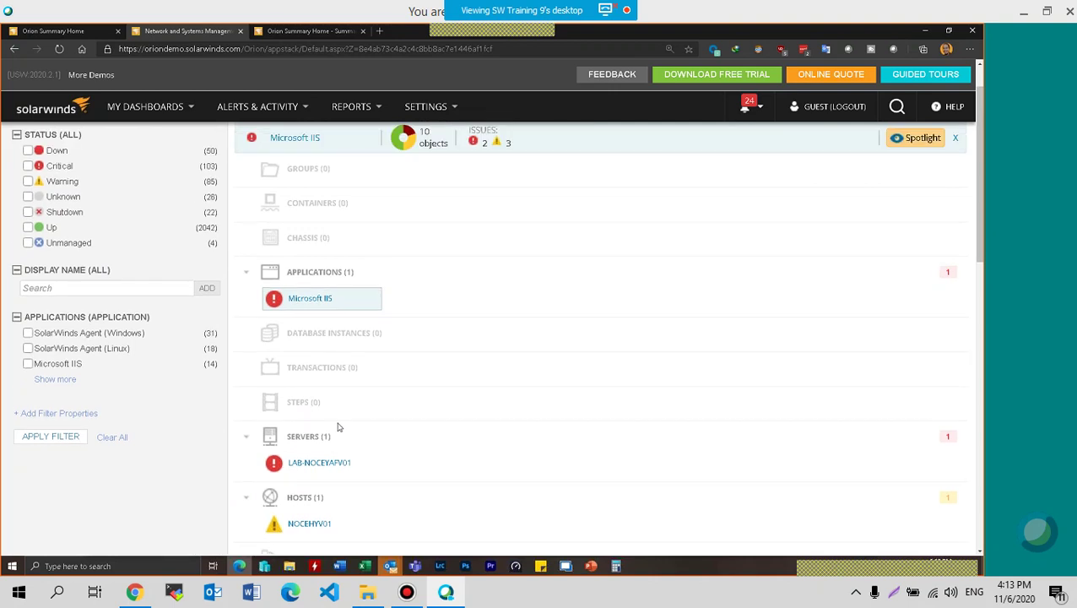
pyautogui.scroll(1, 338, 427)
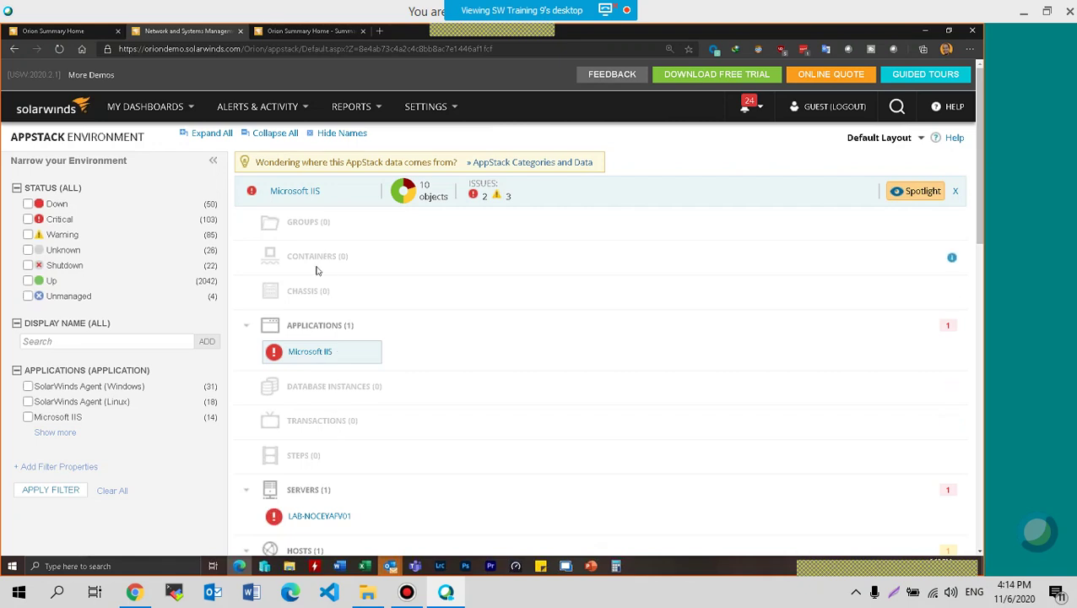
pyautogui.scroll(-3, 317, 279)
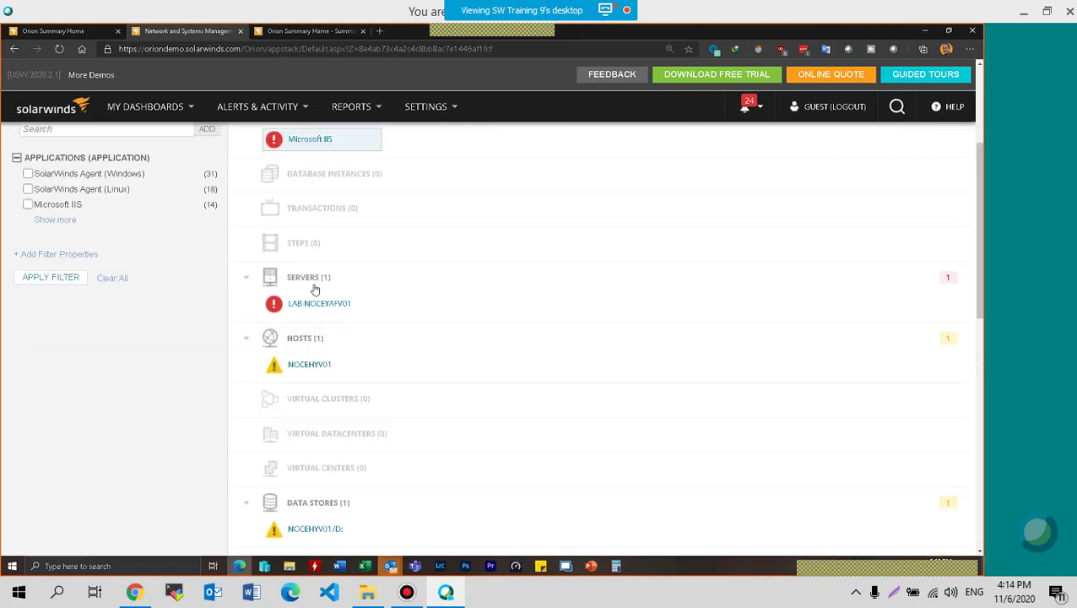
# Inspect the related volume and highlight the AppStack Environment heading
pyautogui.moveTo(314, 294)
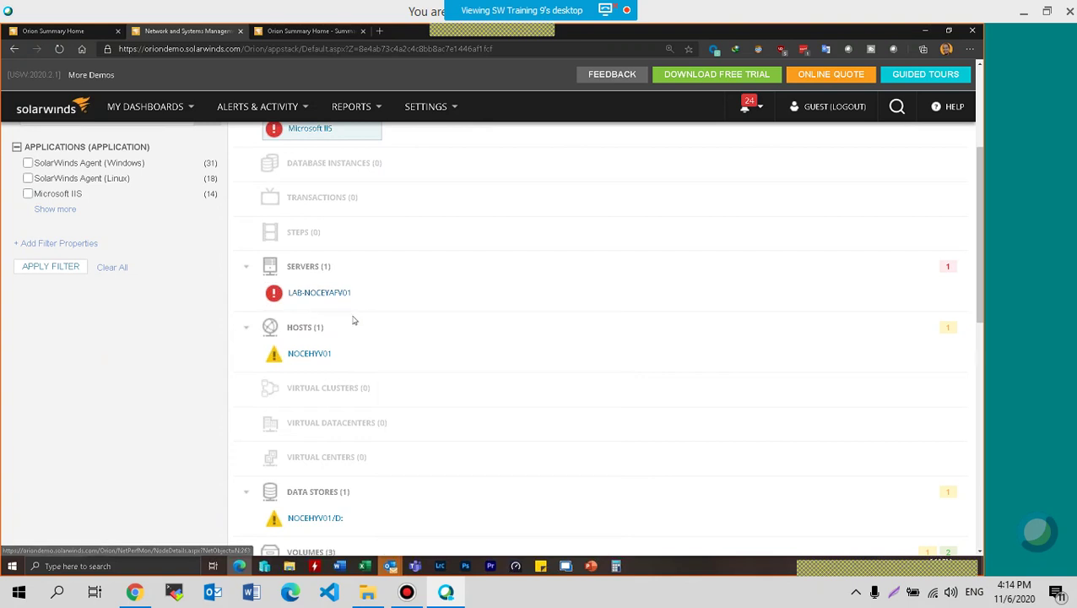
pyautogui.scroll(-5, 355, 320)
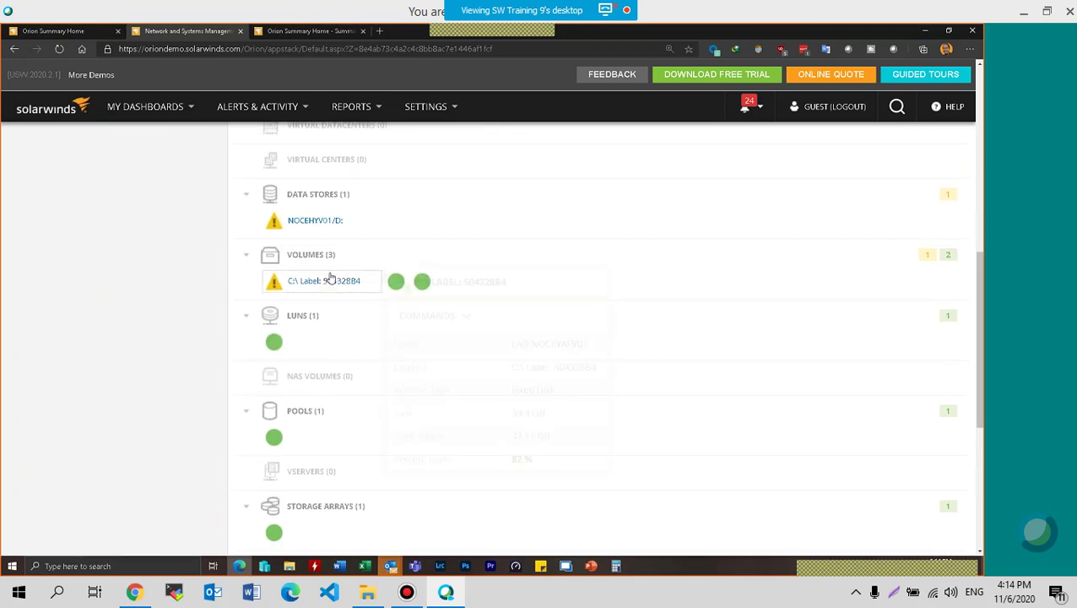
pyautogui.scroll(-2, 337, 321)
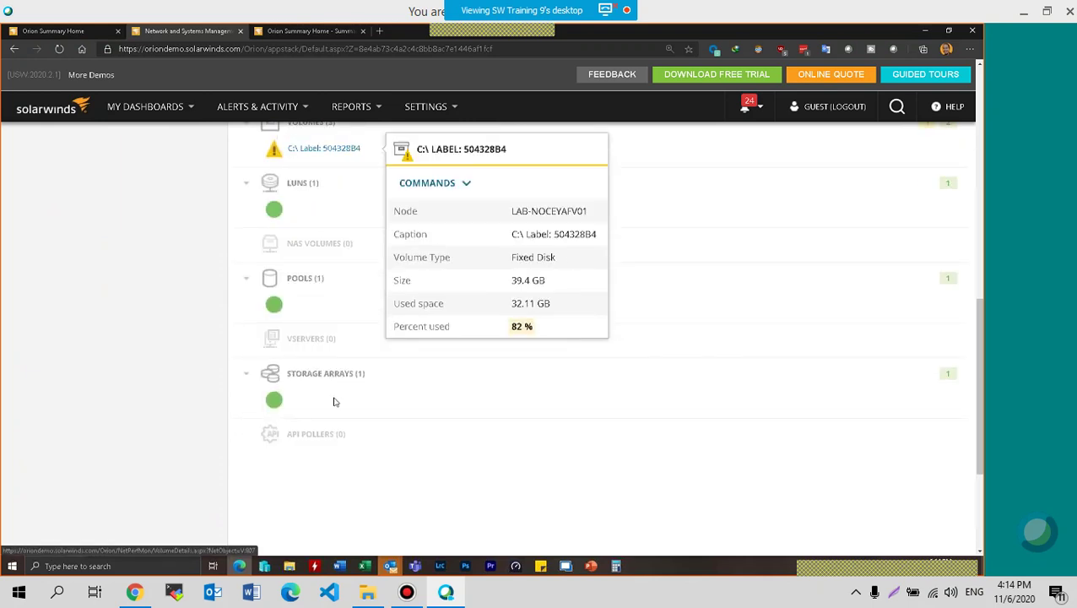
pyautogui.scroll(8, 334, 397)
pyautogui.moveTo(147, 138); pyautogui.dragTo(11, 137)
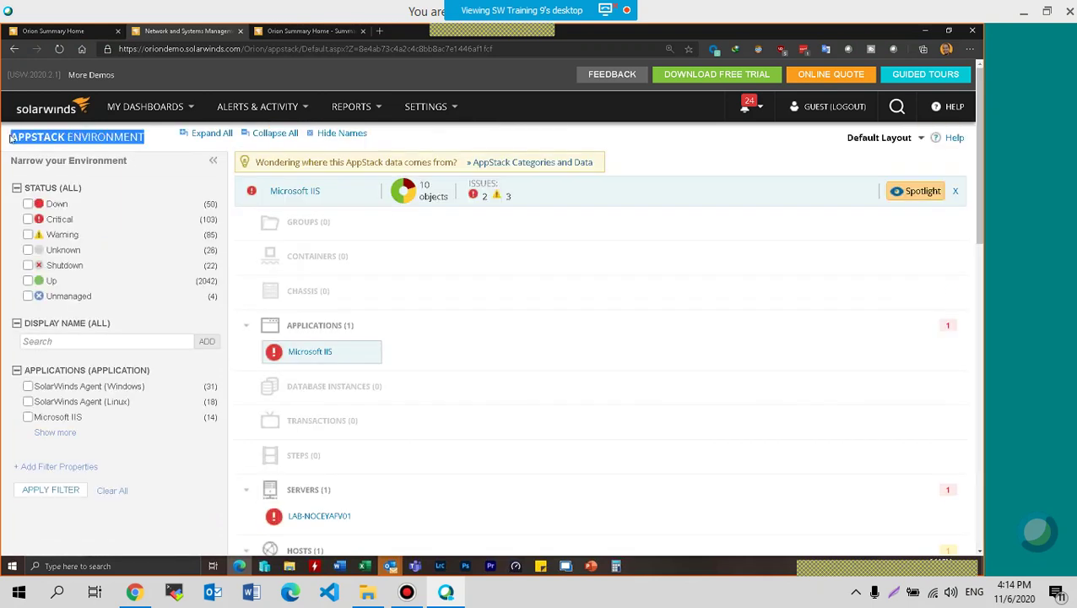
pyautogui.click(763, 149)
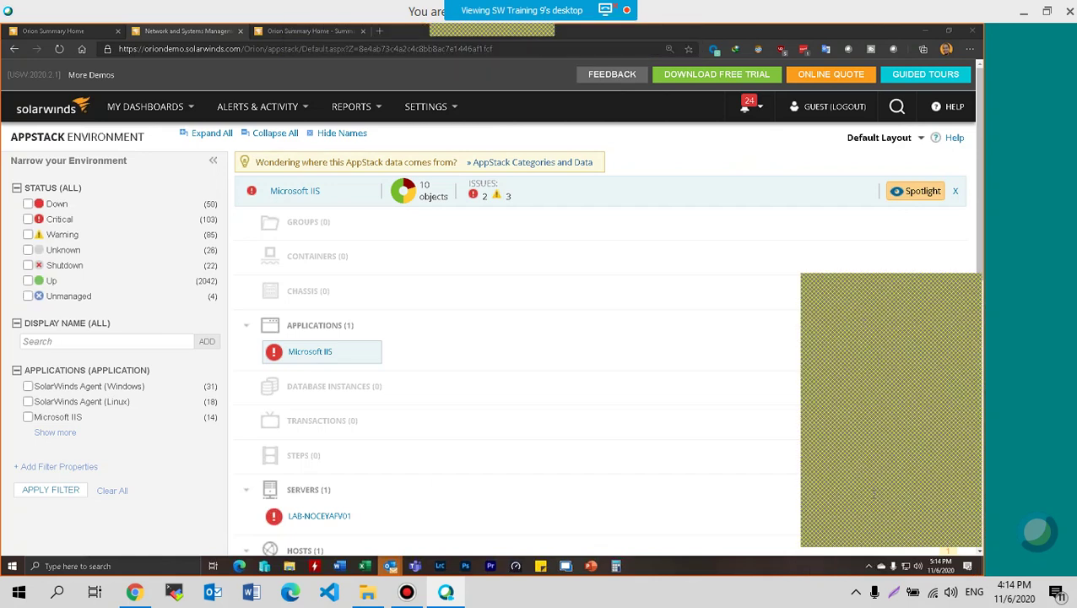
pyautogui.scroll(-3, 498, 492)
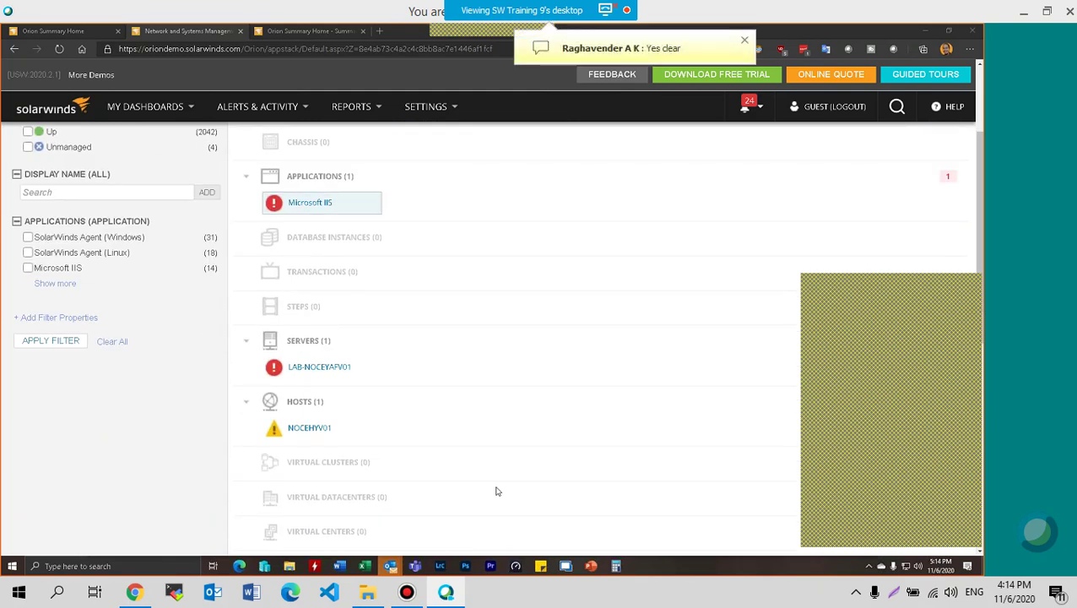
pyautogui.scroll(3, 250, 180)
# Return to Summary Home and expand, then collapse, the Windows node group
pyautogui.moveTo(173, 108)
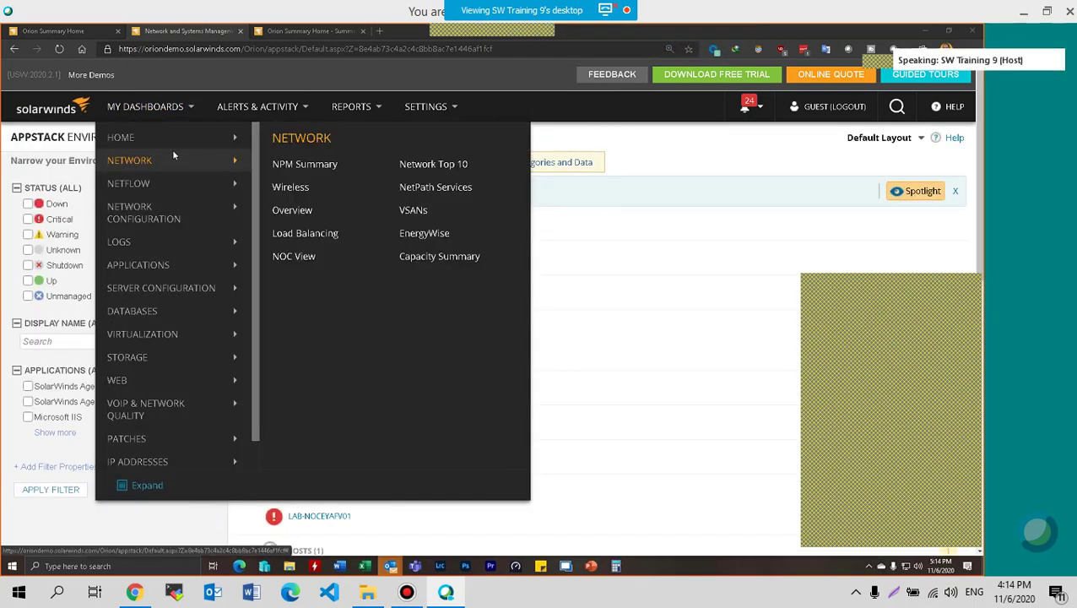
pyautogui.click(65, 113)
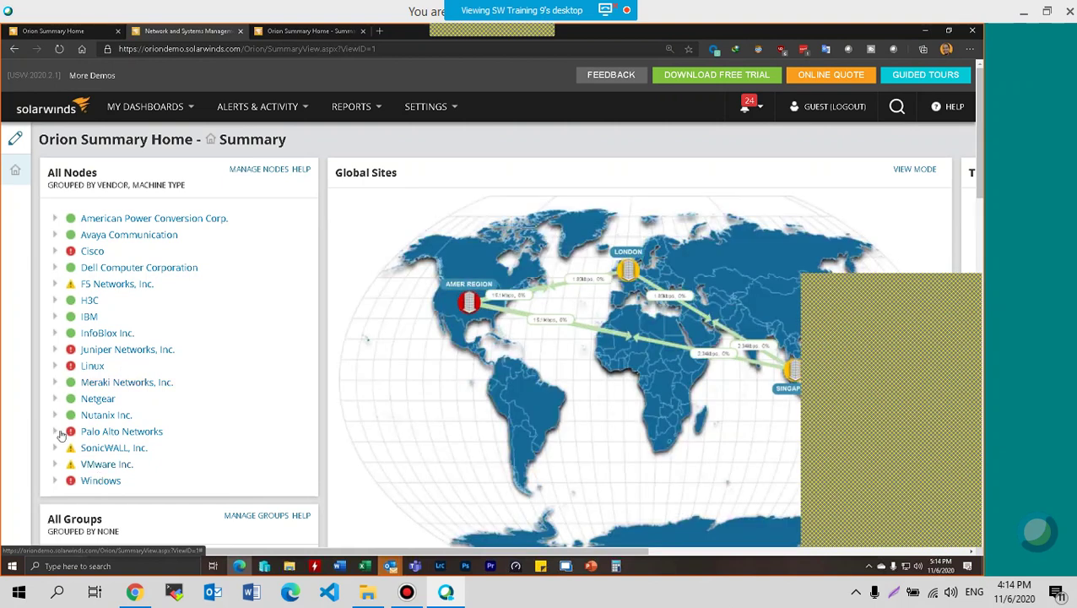
pyautogui.click(54, 479)
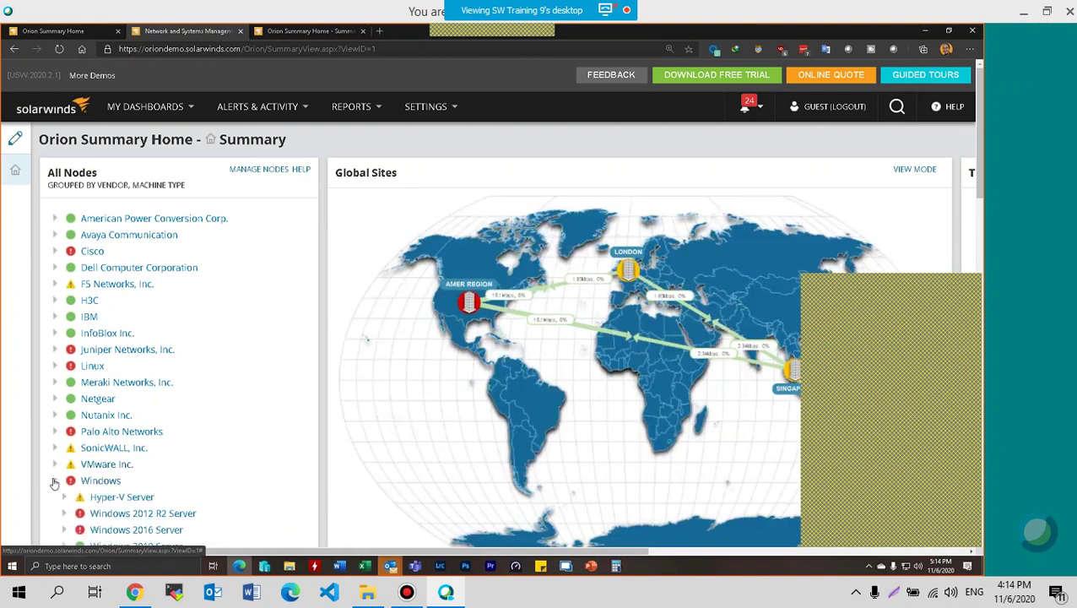
pyautogui.scroll(-3, 54, 483)
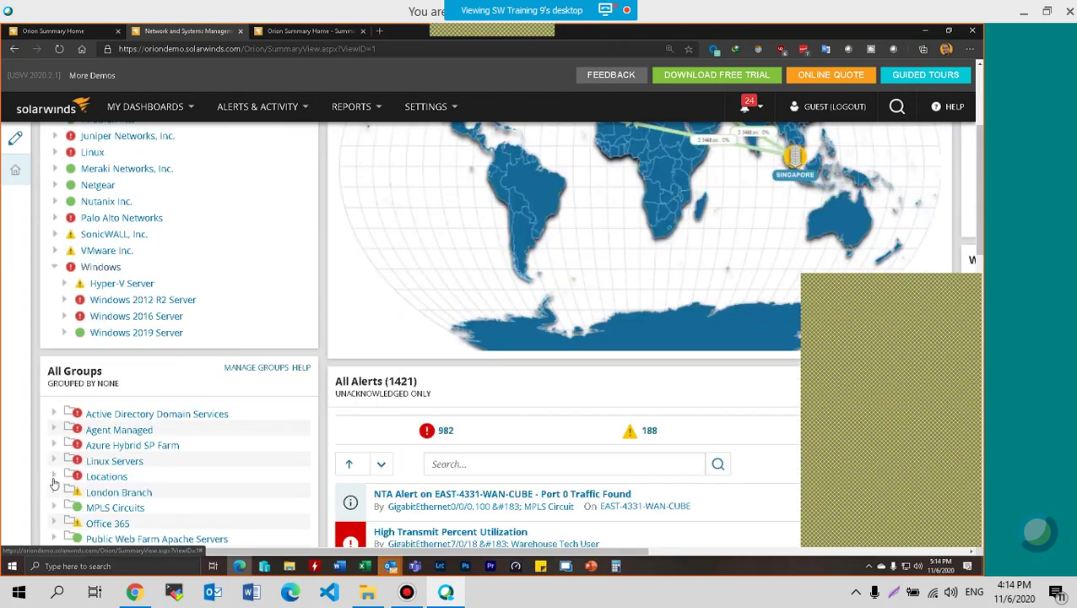
pyautogui.click(54, 267)
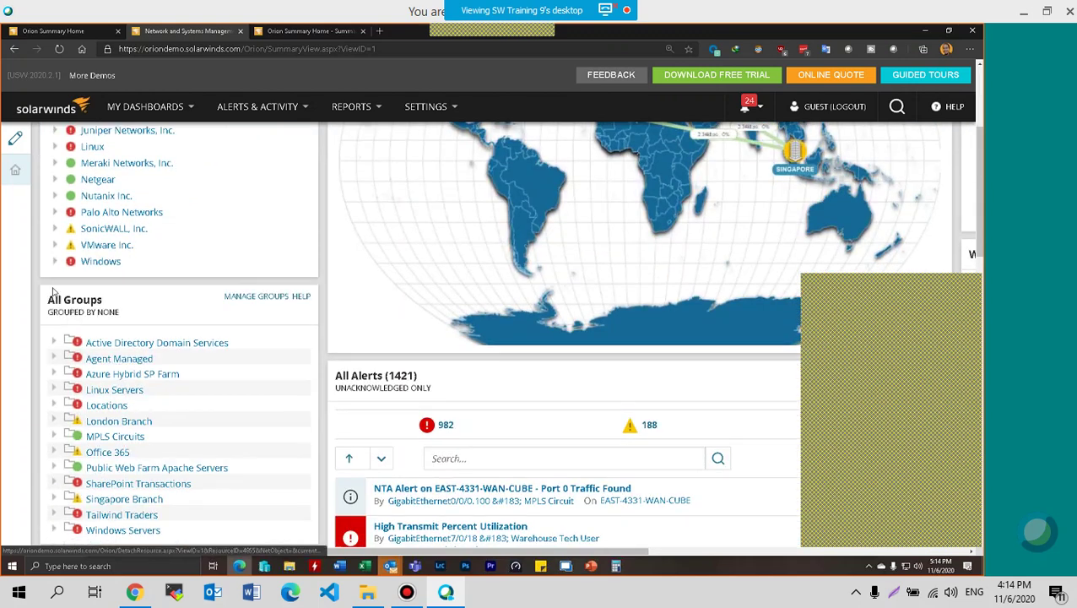
pyautogui.scroll(1, 52, 291)
pyautogui.scroll(2, 54, 291)
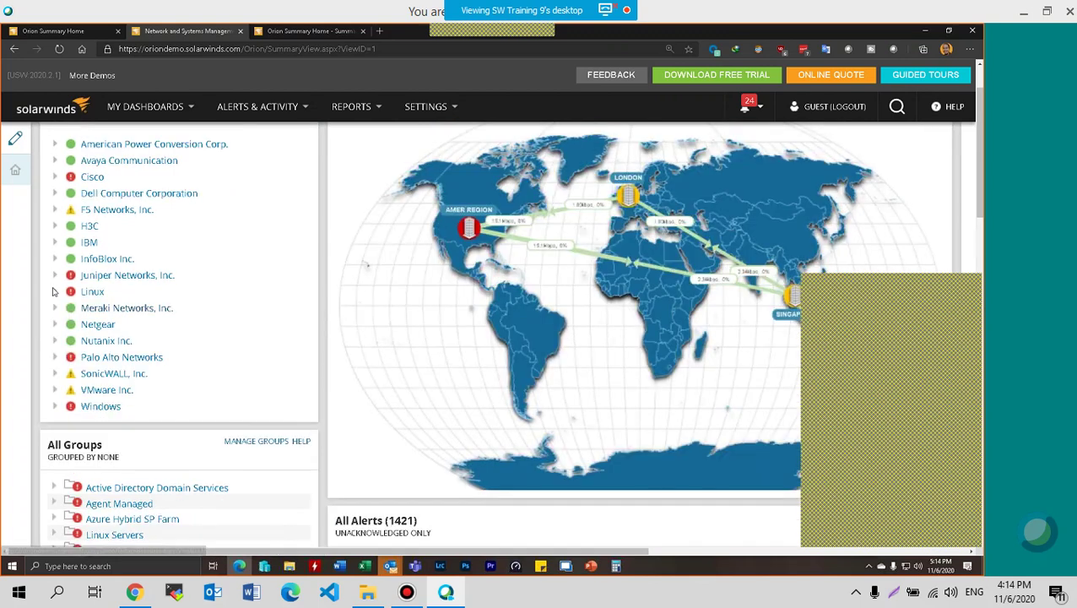
# Expand Linux > Red Hat in All Nodes and open node AZRHWEB01v
pyautogui.click(54, 291)
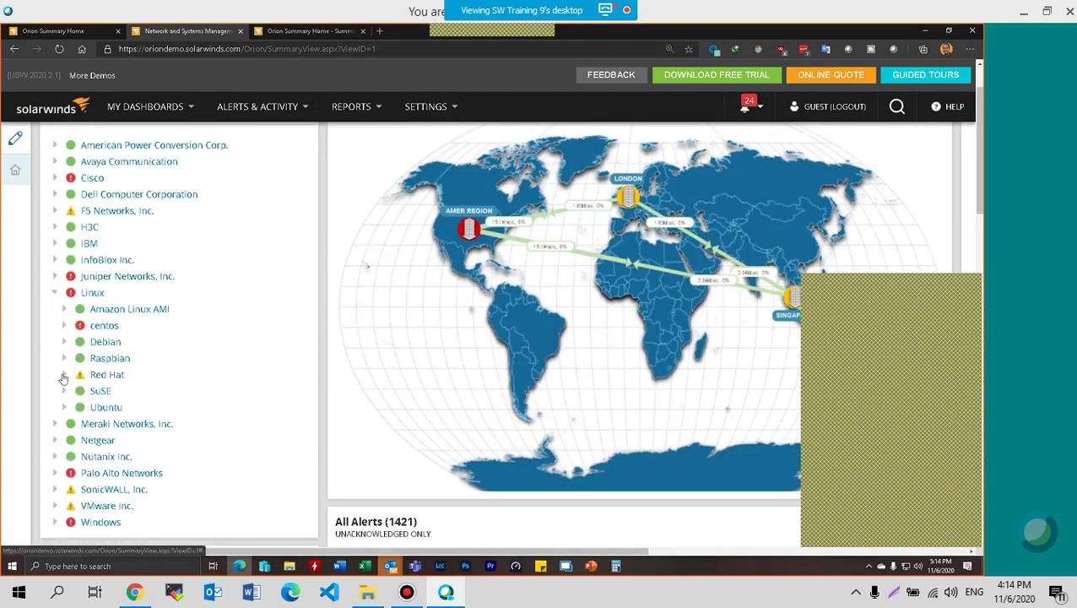
pyautogui.click(63, 375)
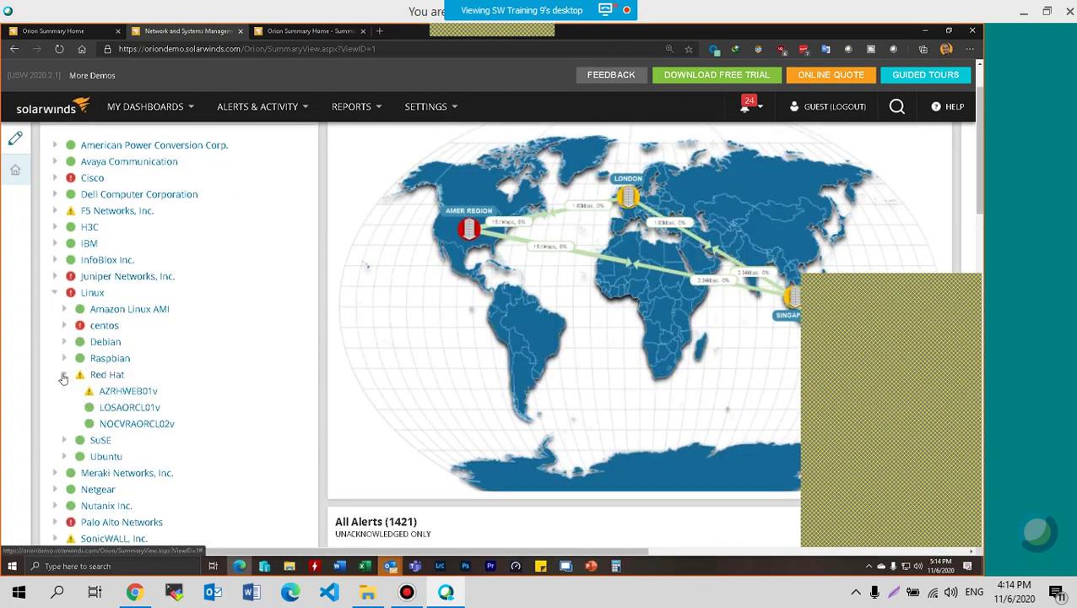
pyautogui.click(123, 391)
pyautogui.moveTo(122, 391)
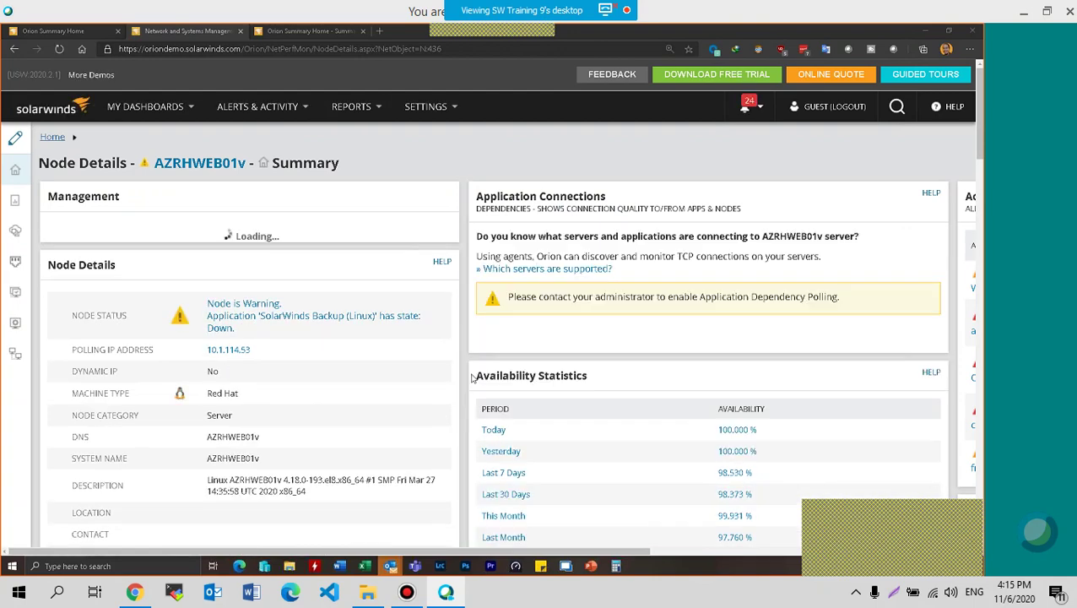
# Scroll to AZRHWEB01v's AppStack Environment panel and view it in the entire AppStack Environment
pyautogui.moveTo(413, 361)
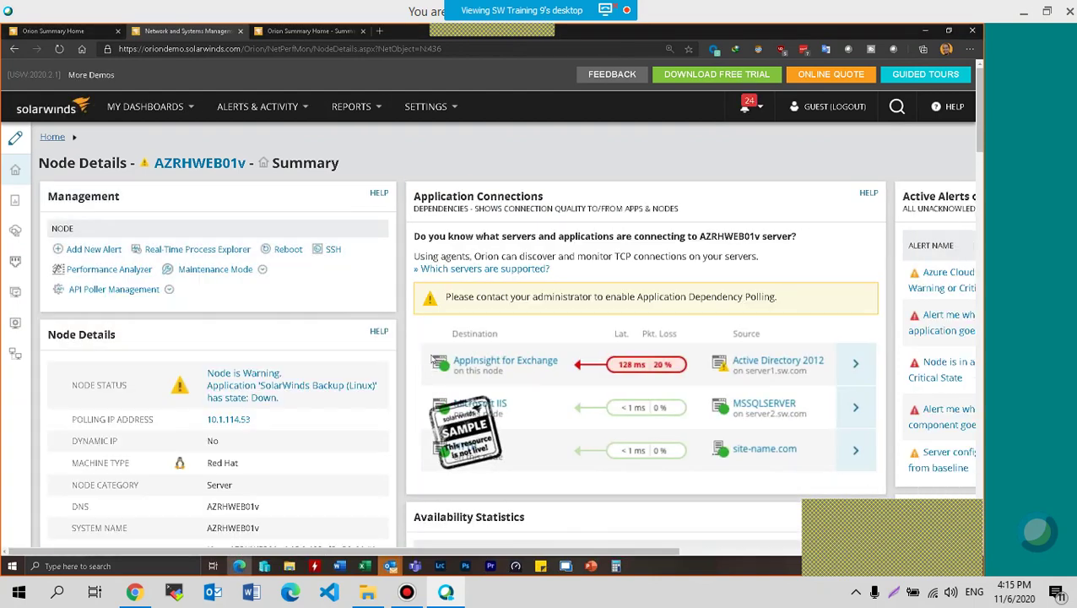
pyautogui.scroll(-5, 548, 456)
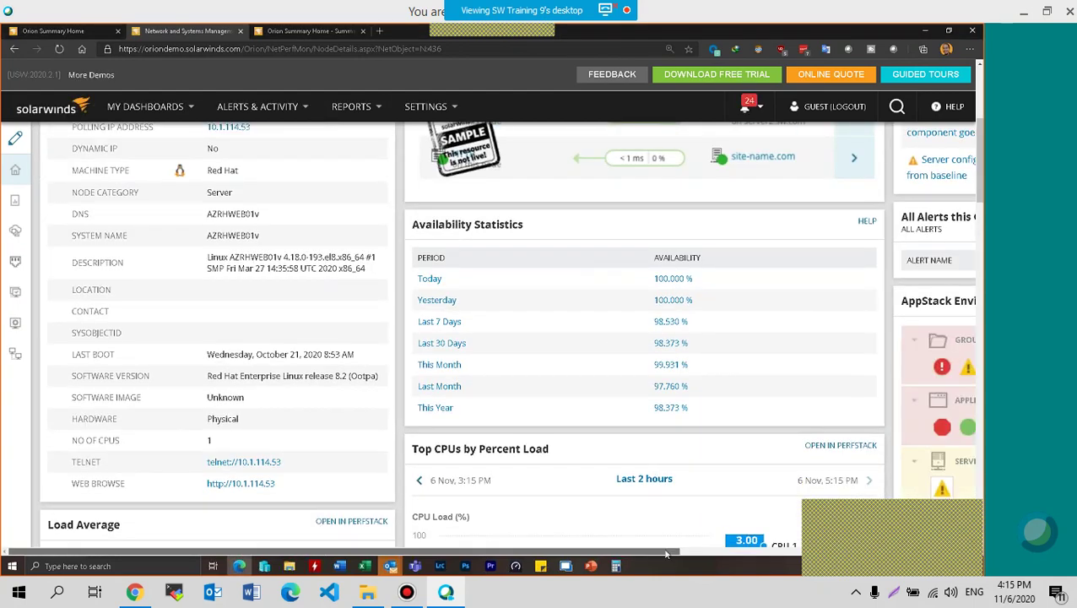
pyautogui.moveTo(666, 553); pyautogui.dragTo(885, 548)
pyautogui.scroll(-1, 689, 341)
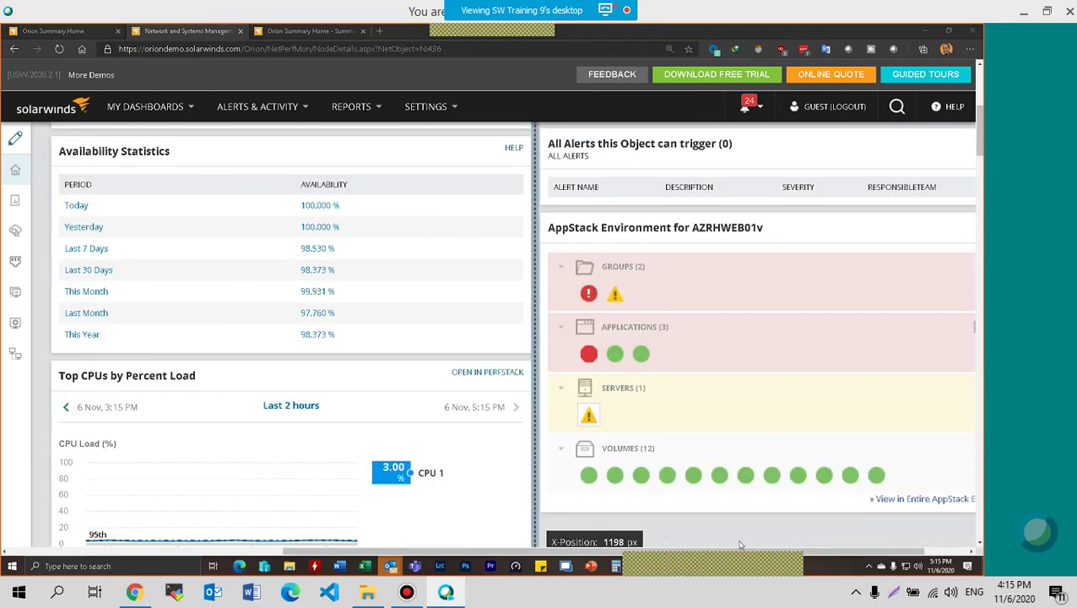
pyautogui.moveTo(707, 229); pyautogui.dragTo(486, 230)
pyautogui.click(714, 233)
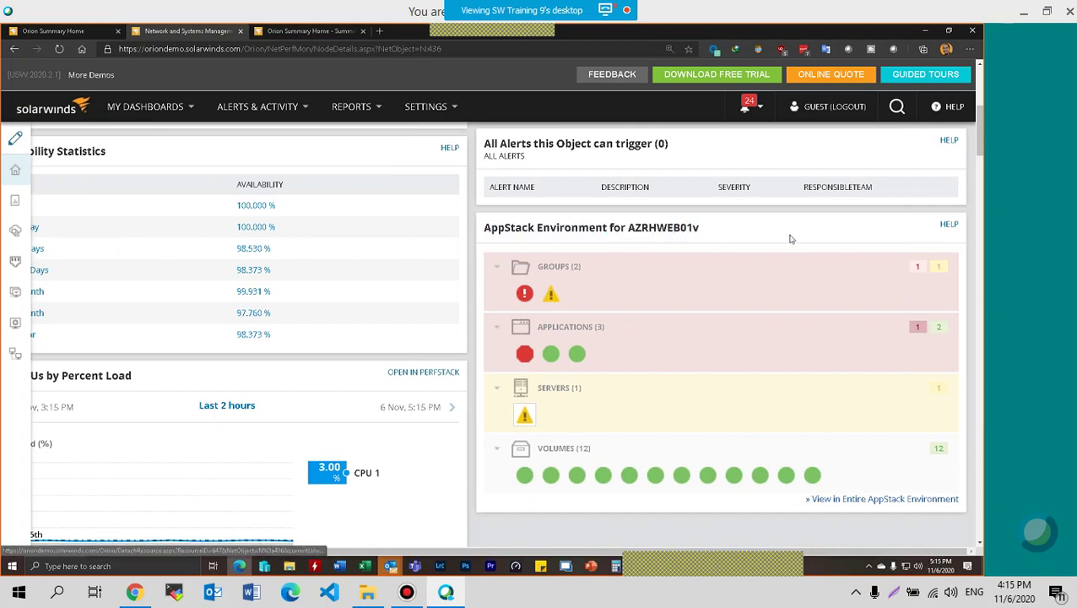
pyautogui.click(886, 500)
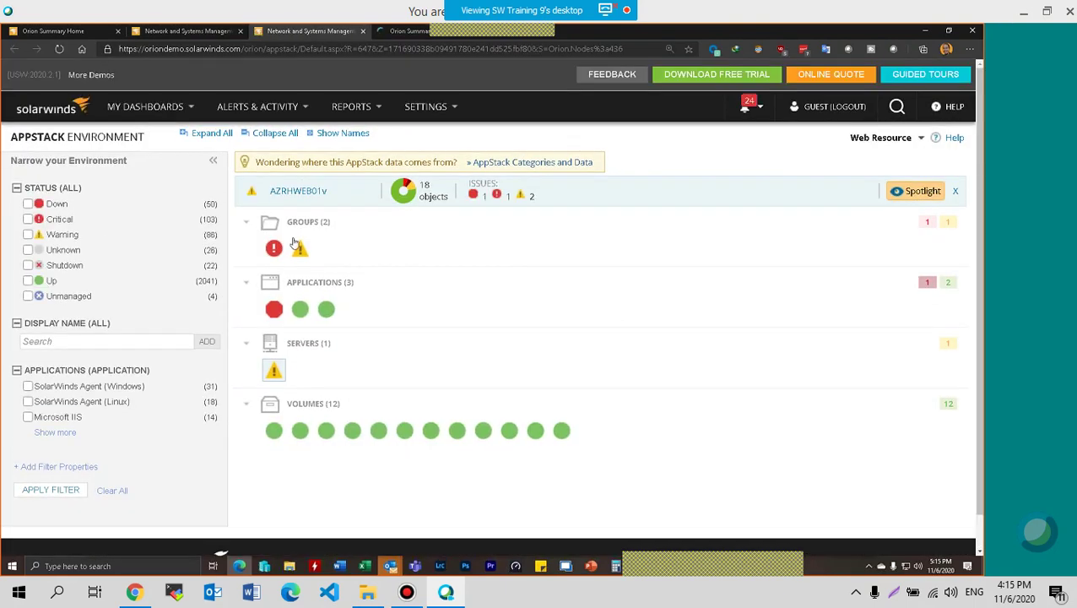
# Show object names beside the AppStack icons and inspect AZRHWEB01v's spotlighted items
pyautogui.click(342, 133)
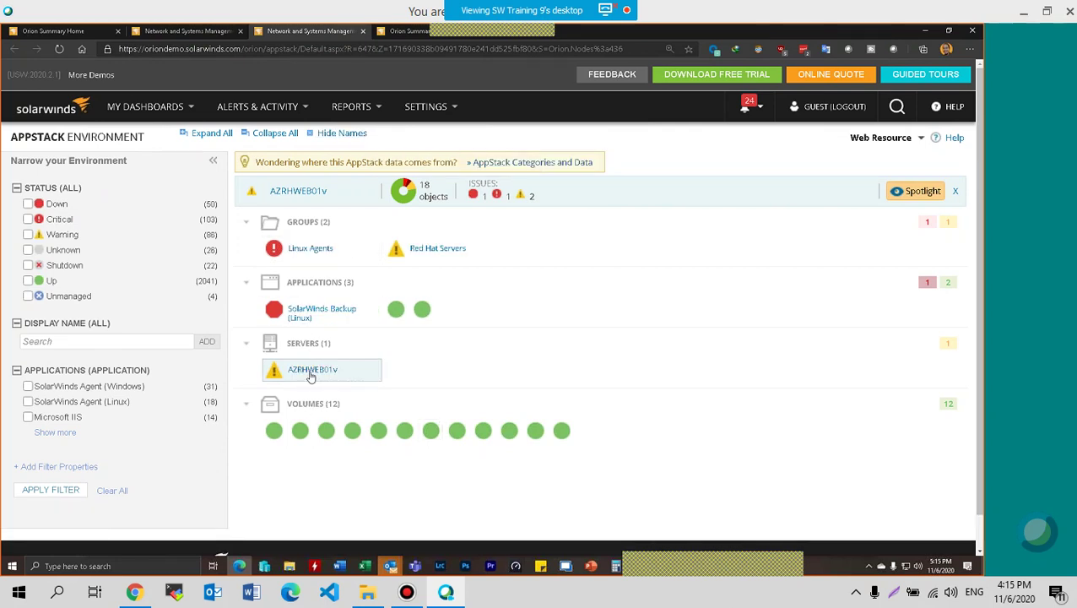
pyautogui.moveTo(337, 372)
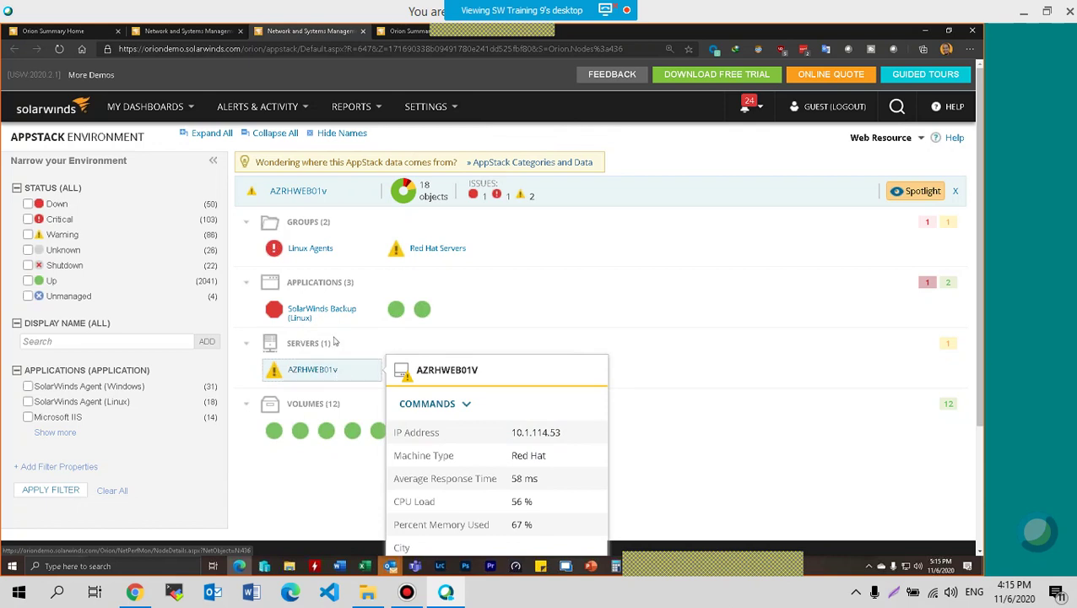
pyautogui.moveTo(341, 304)
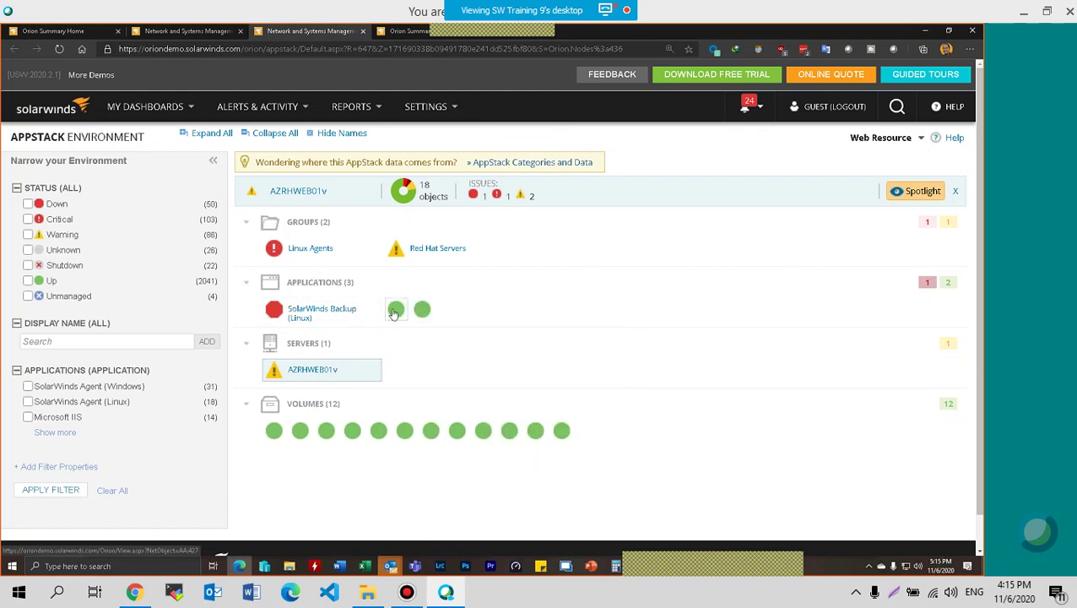
pyautogui.moveTo(393, 314)
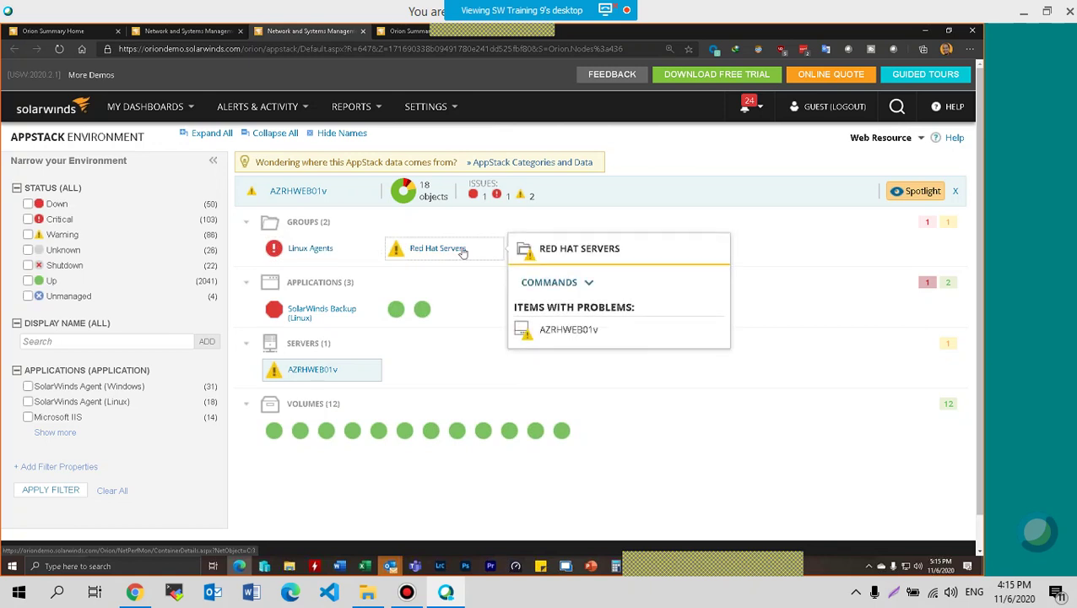
pyautogui.moveTo(471, 262)
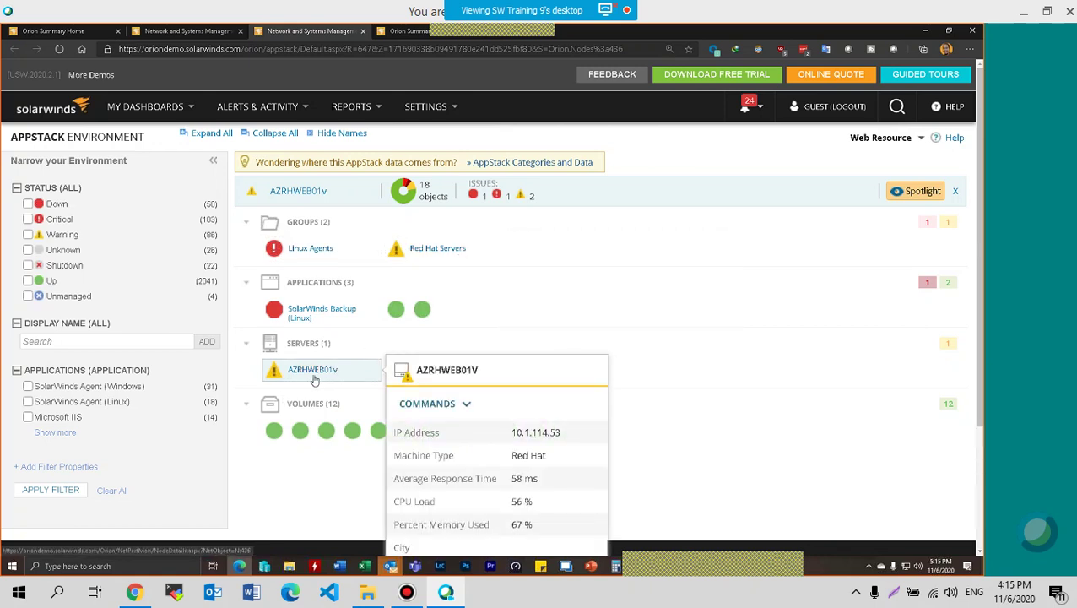
# Open the details view of the down SolarWinds Backup (Linux) application
pyautogui.scroll(-1, 334, 397)
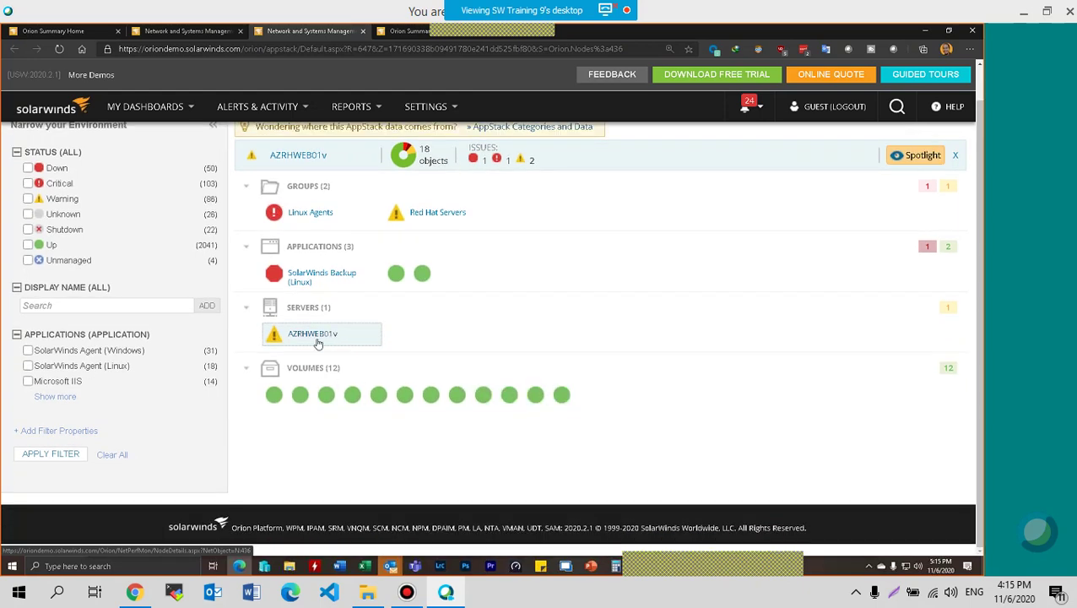
pyautogui.scroll(1, 342, 268)
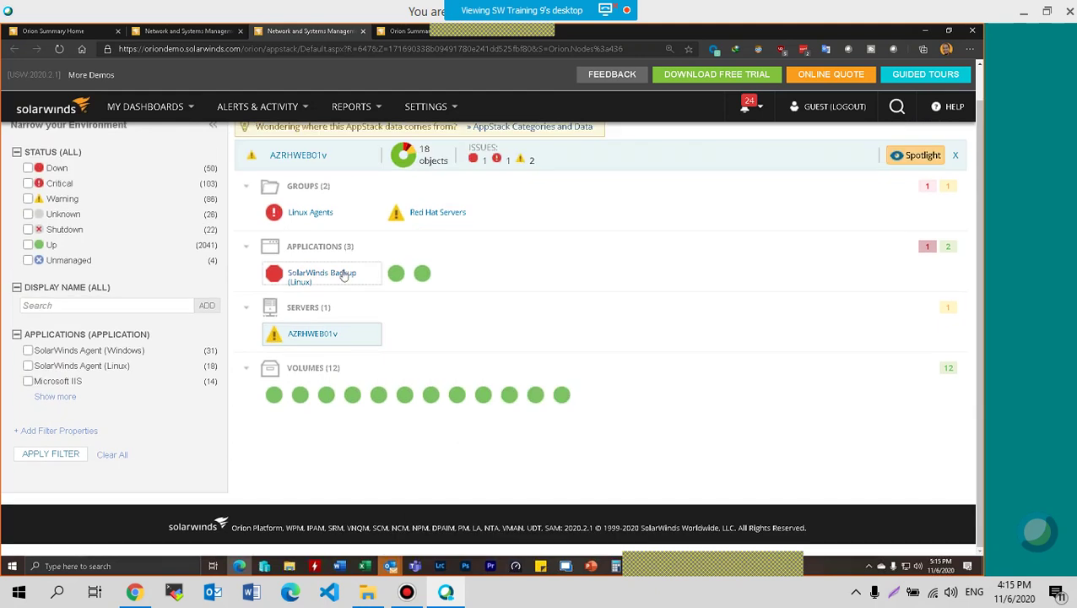
pyautogui.moveTo(300, 282)
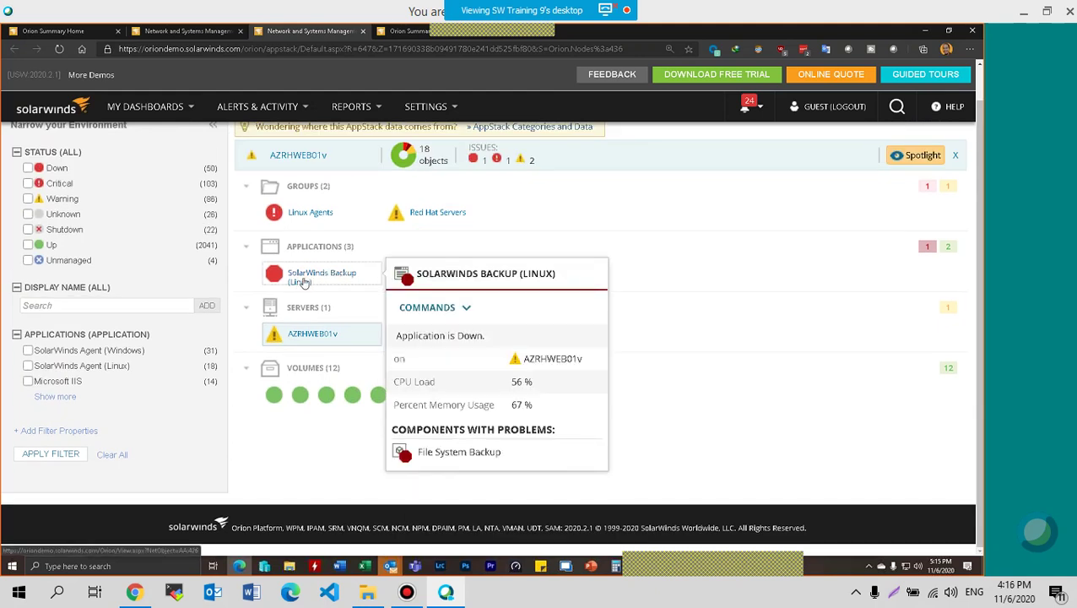
pyautogui.click(467, 309)
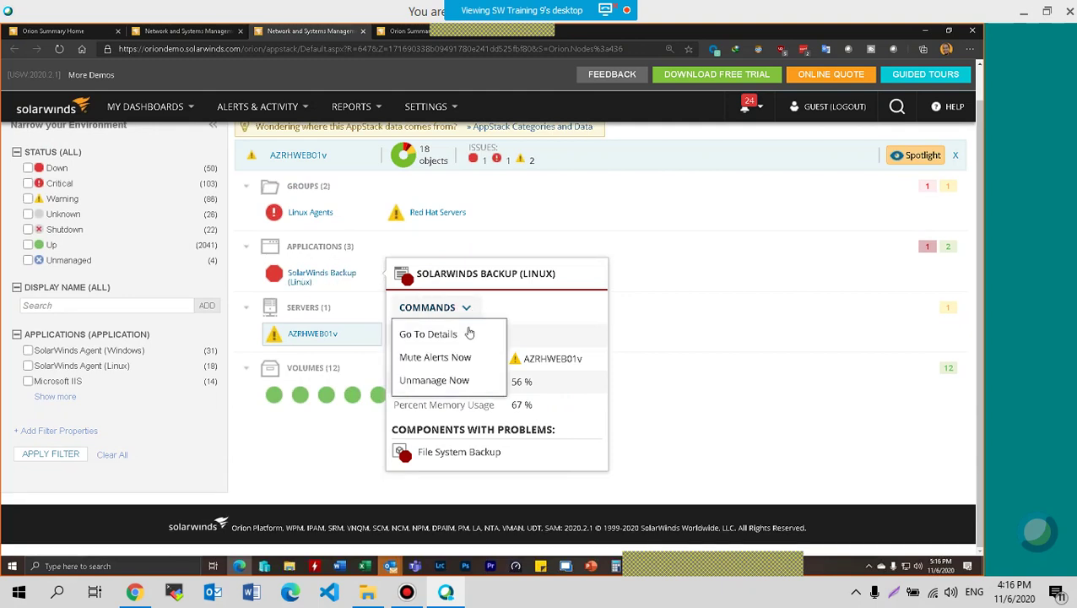
pyautogui.click(466, 335)
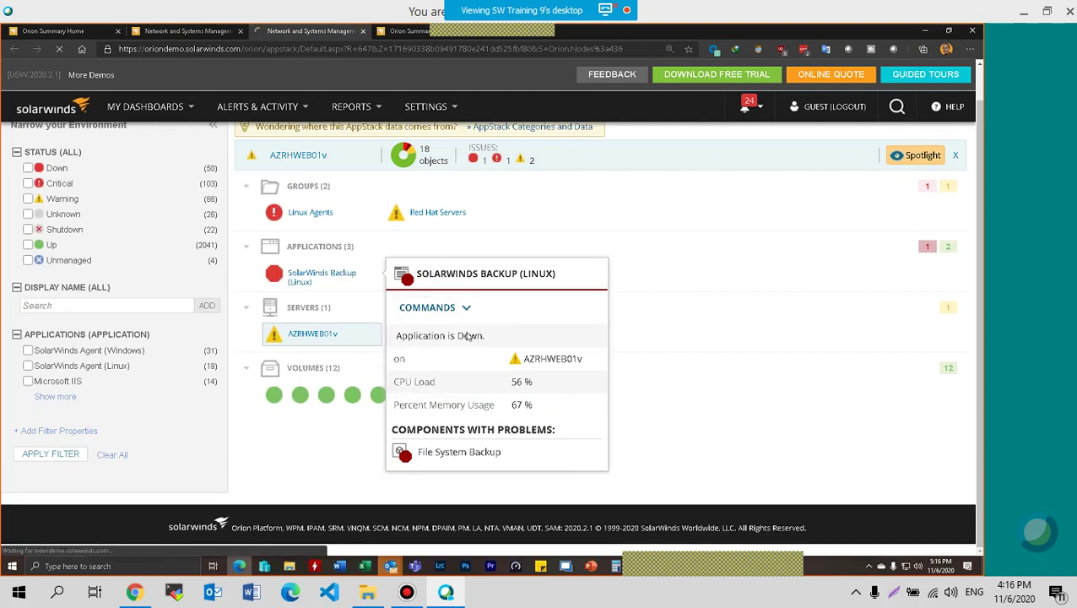
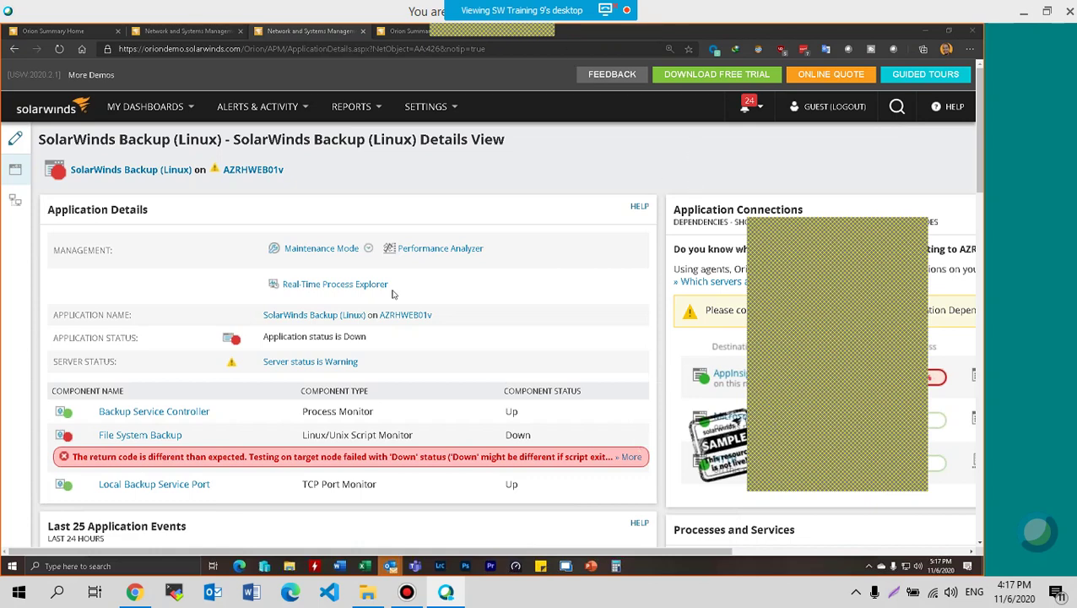
# Open the SAM Summary dashboard from My Dashboards > Applications
pyautogui.moveTo(159, 101)
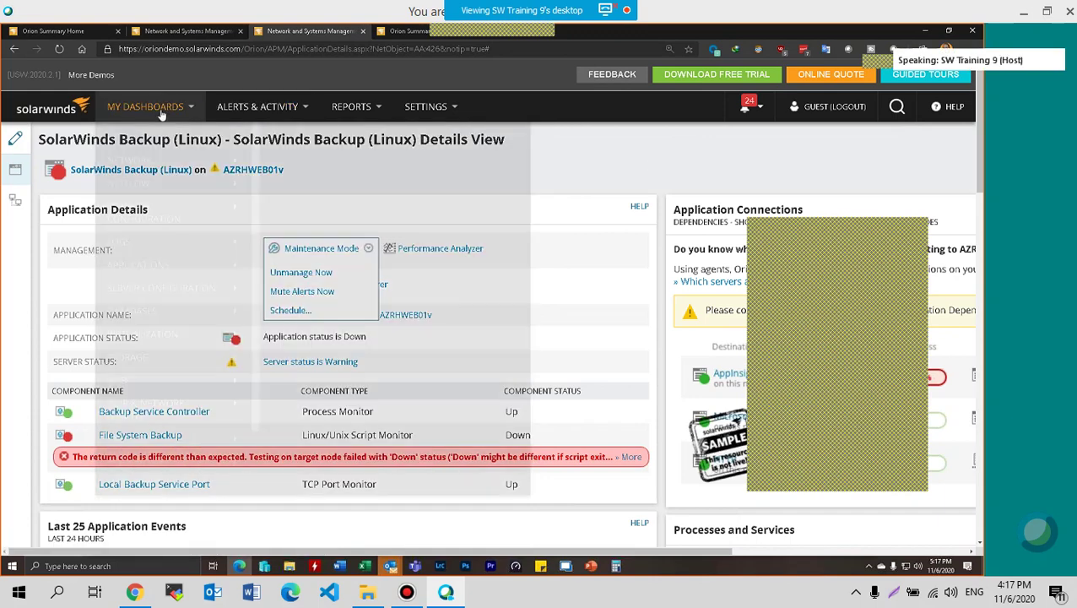
pyautogui.moveTo(138, 264)
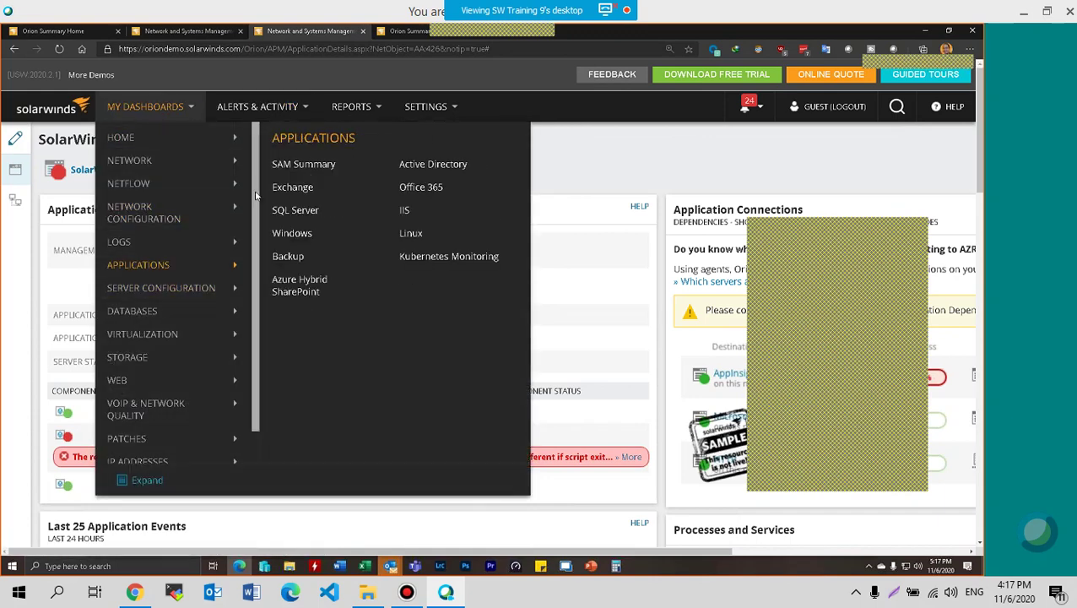
pyautogui.click(345, 165)
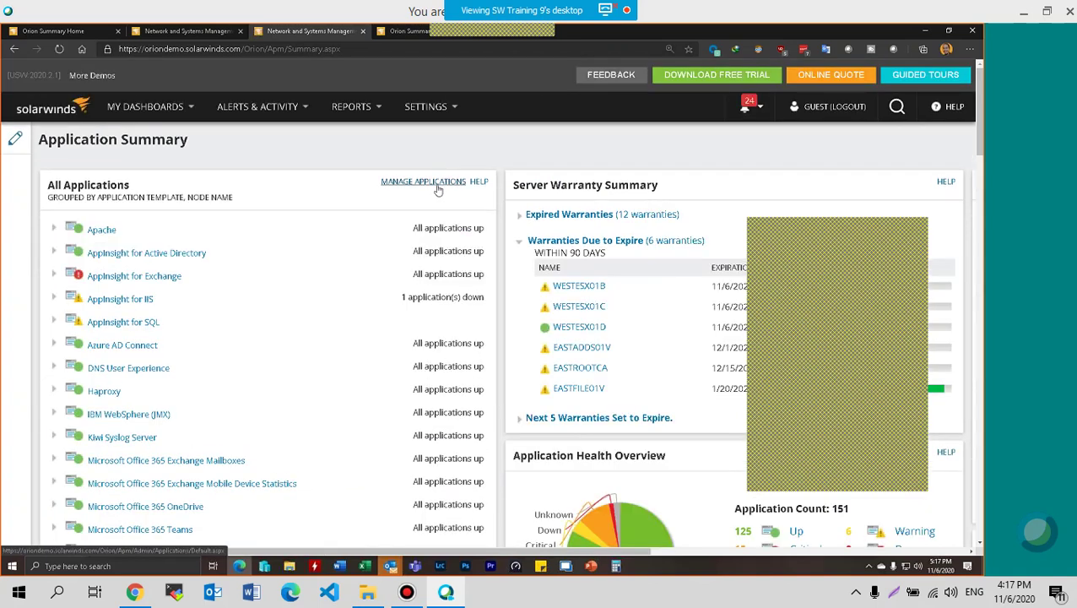
# Filter the application monitor templates by the AppInsight Application tag and tick all four
pyautogui.click(438, 184)
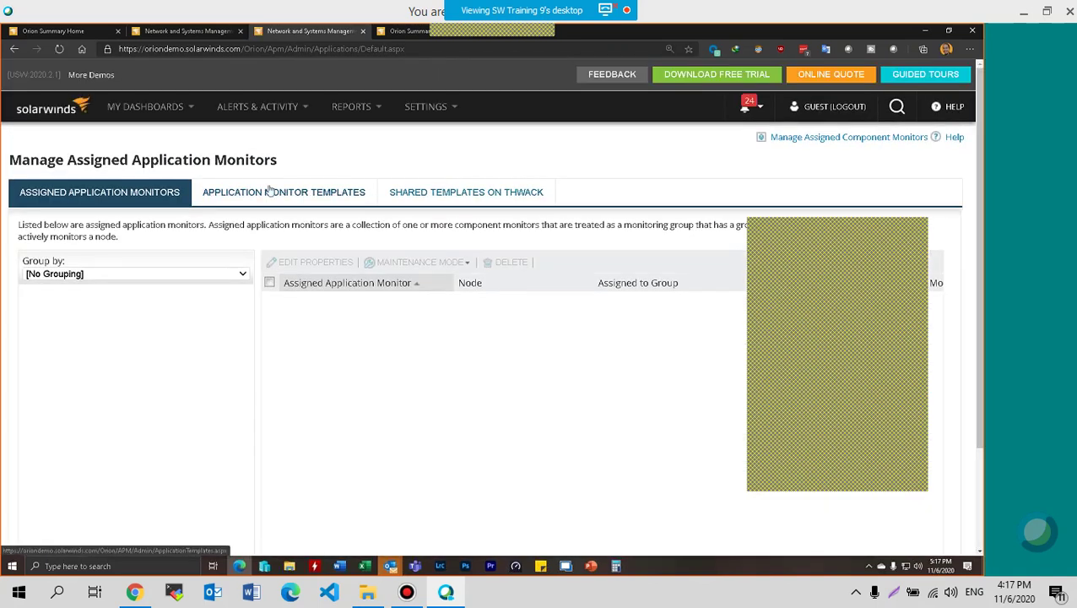
pyautogui.click(269, 189)
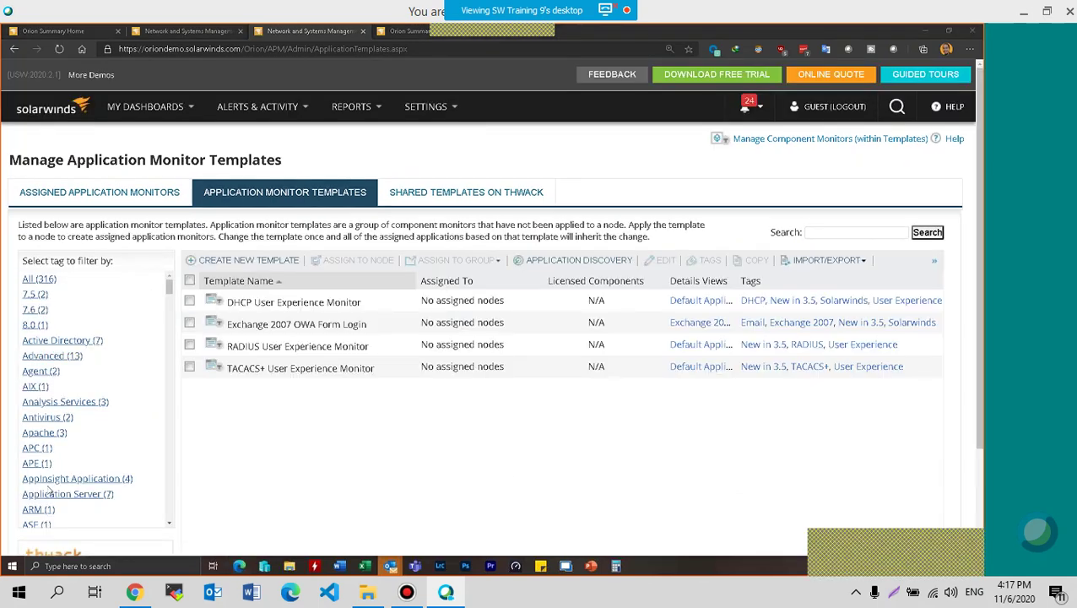
pyautogui.click(62, 479)
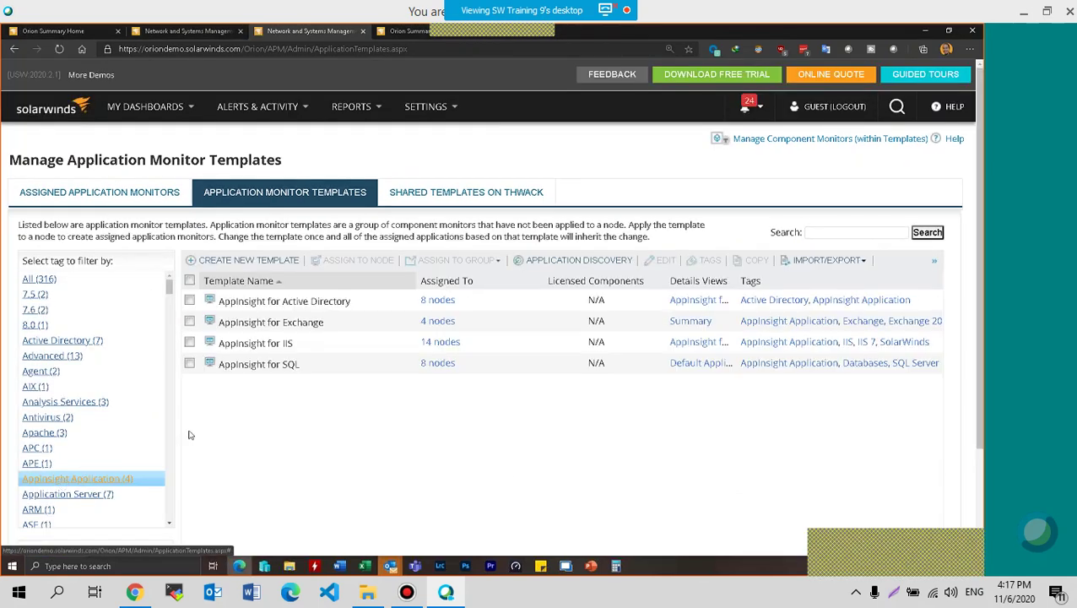
pyautogui.click(189, 300)
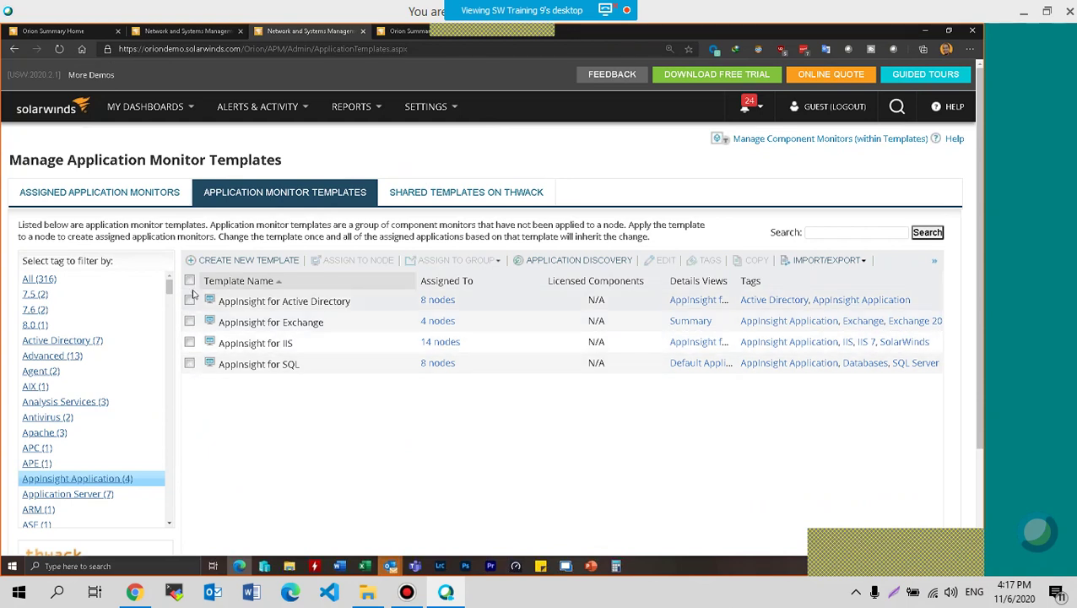
pyautogui.click(189, 320)
pyautogui.click(189, 364)
pyautogui.click(189, 343)
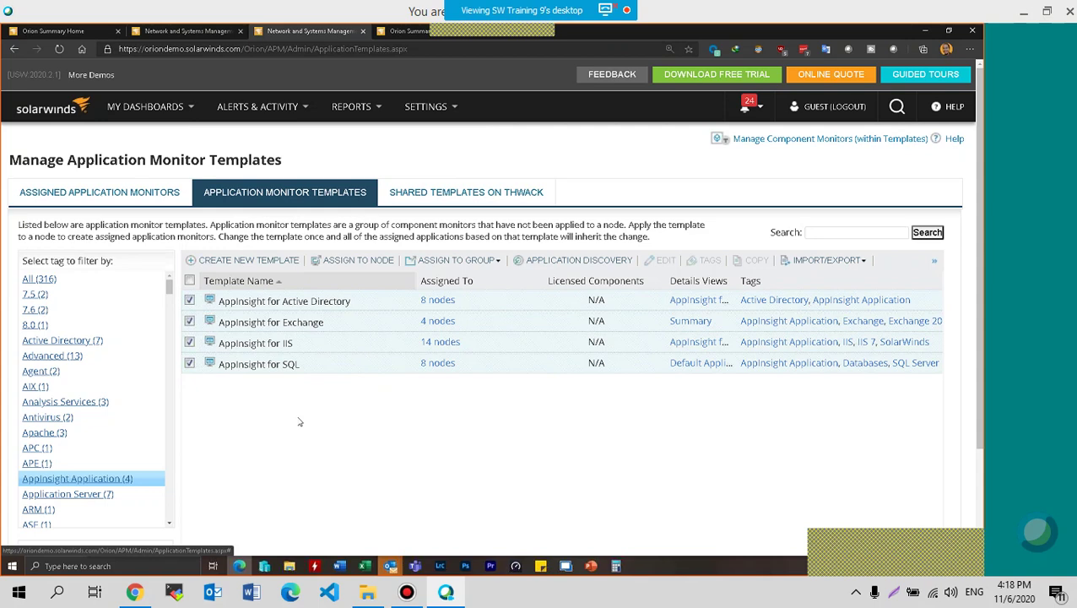
# Clear the ticks so only AppInsight for Active Directory stays selected
pyautogui.rightClick(299, 422)
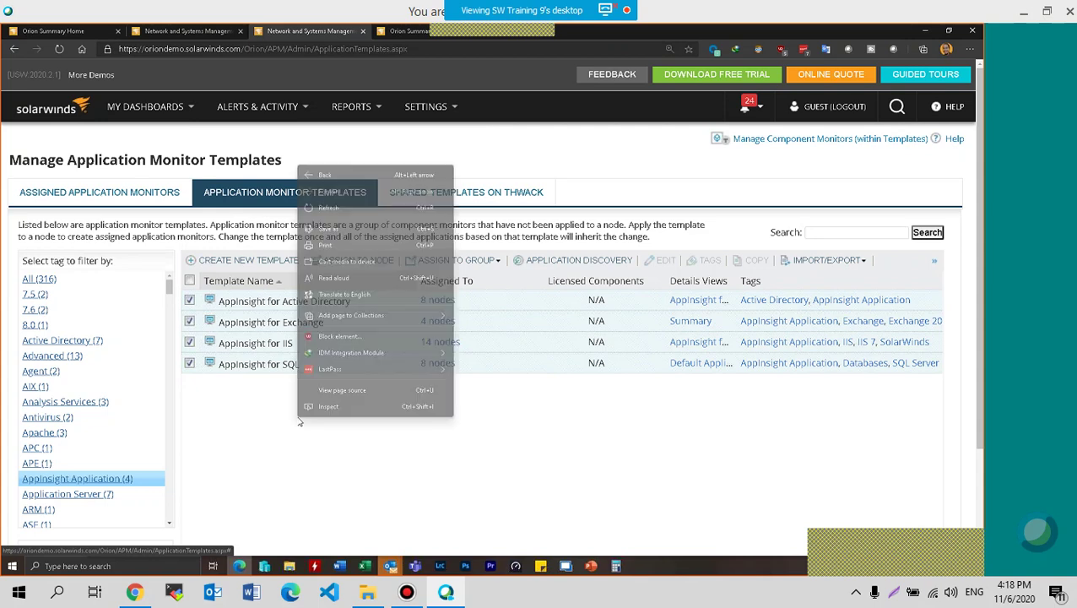
pyautogui.click(283, 469)
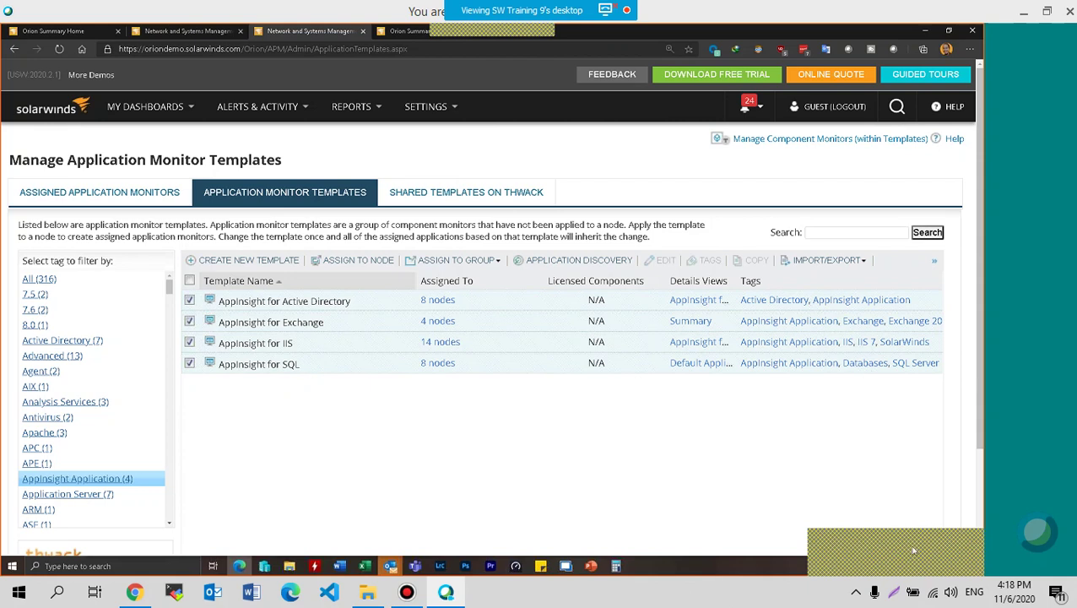
pyautogui.click(190, 301)
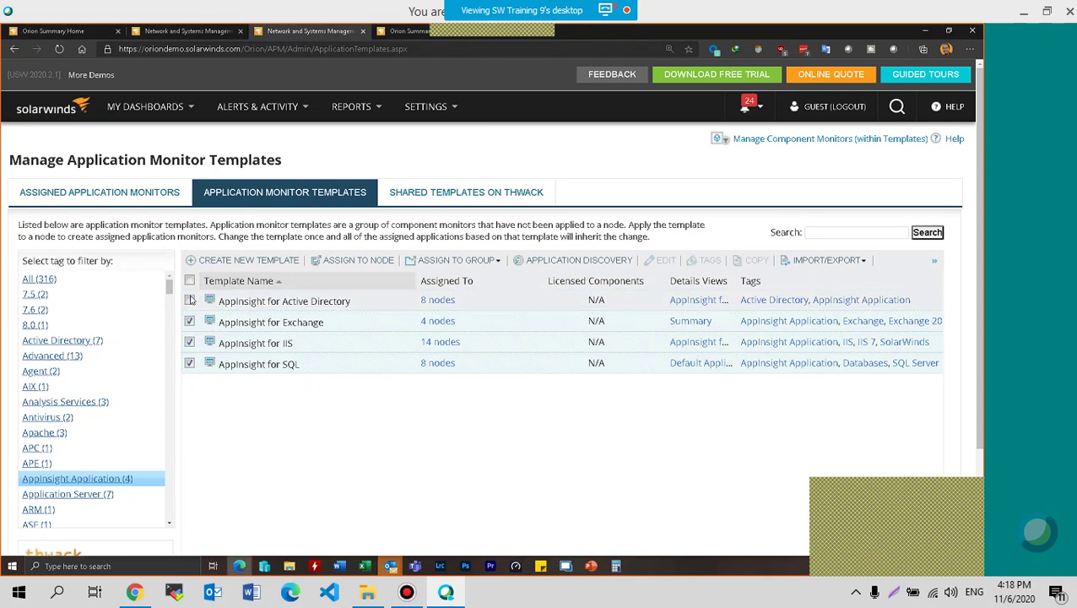
pyautogui.click(190, 321)
pyautogui.click(190, 342)
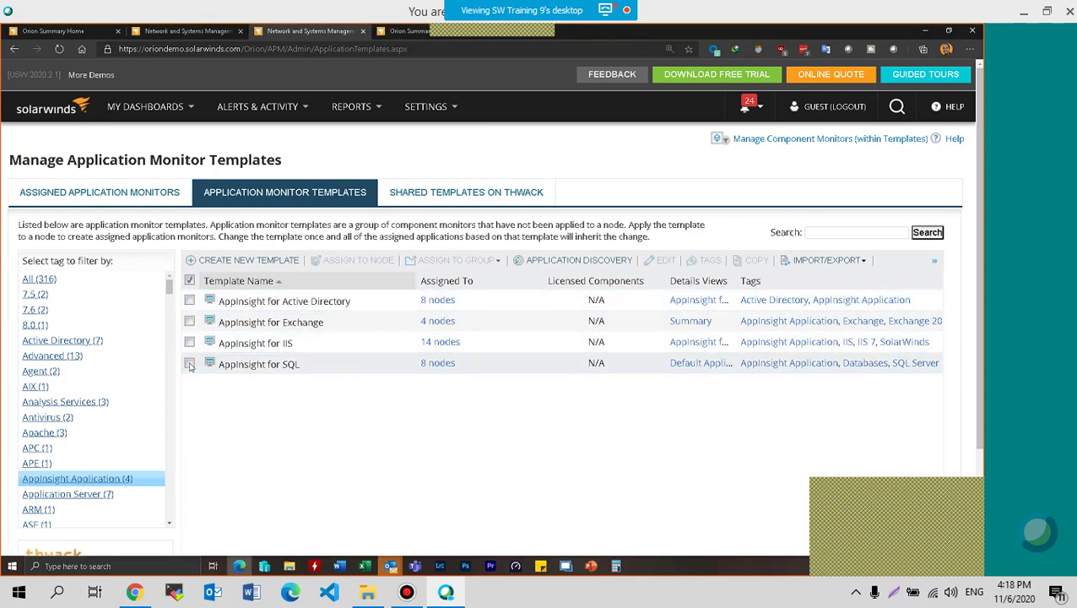
pyautogui.click(190, 300)
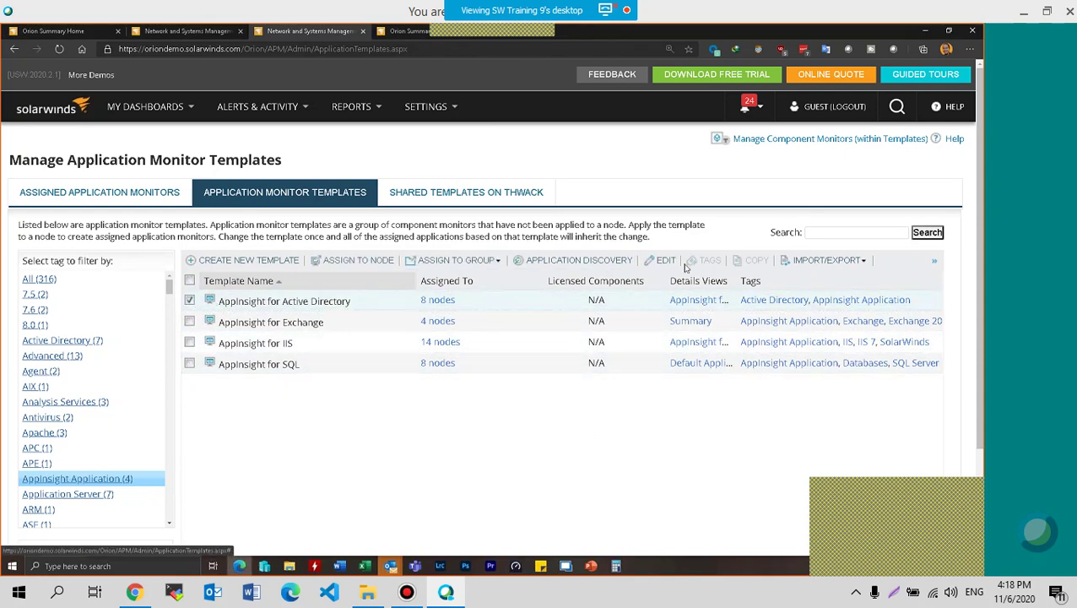
# Edit the Active Directory template and inspect the Schema Master and Domain Naming Master monitors
pyautogui.click(662, 260)
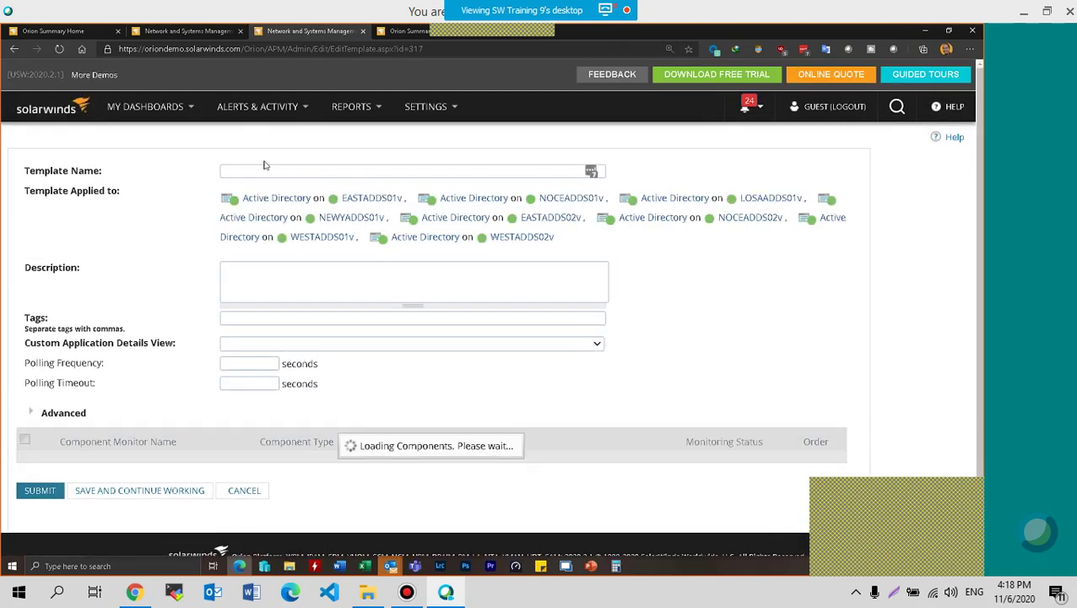
pyautogui.scroll(-3, 80, 166)
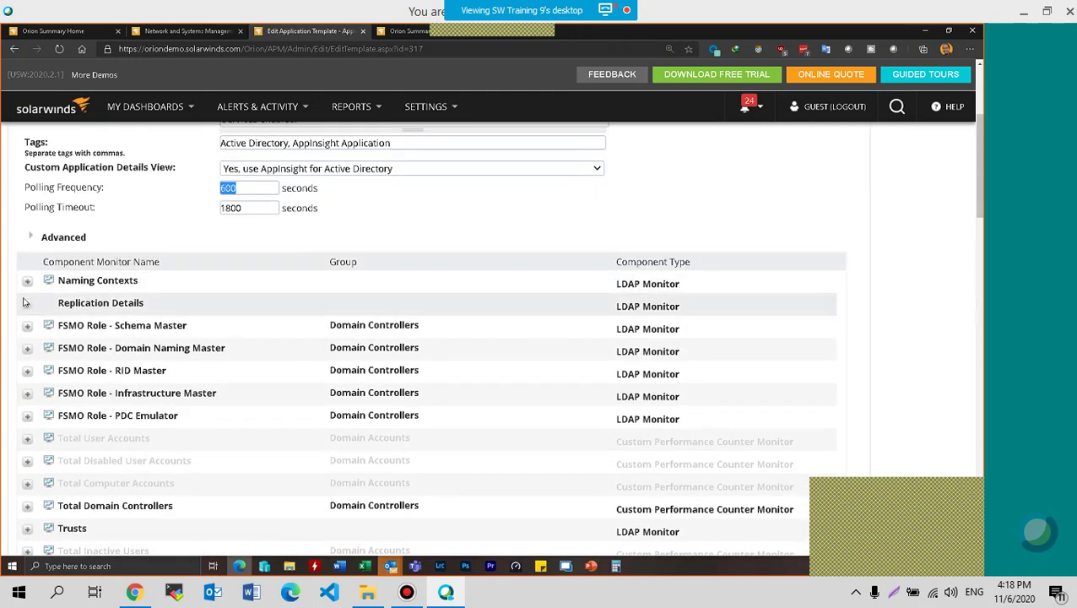
pyautogui.click(27, 327)
pyautogui.scroll(-1, 289, 292)
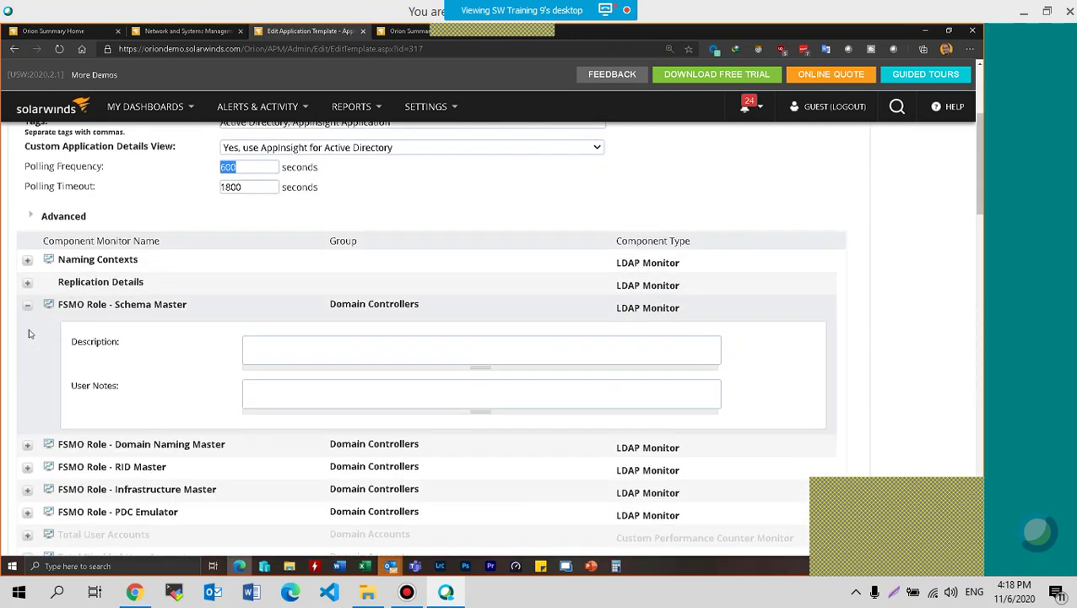
pyautogui.click(283, 336)
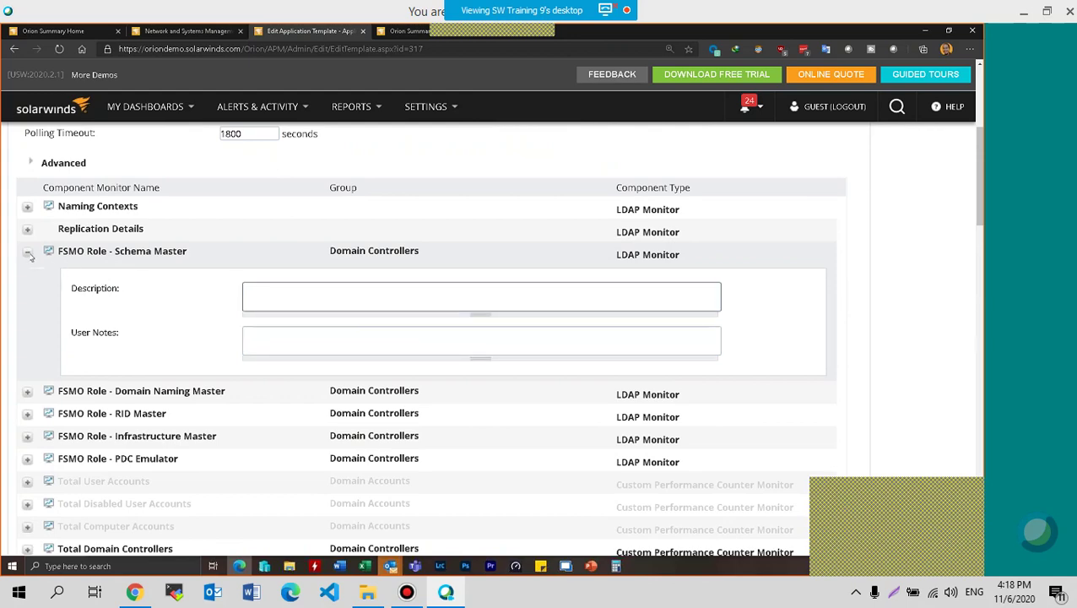
pyautogui.click(27, 251)
pyautogui.click(28, 275)
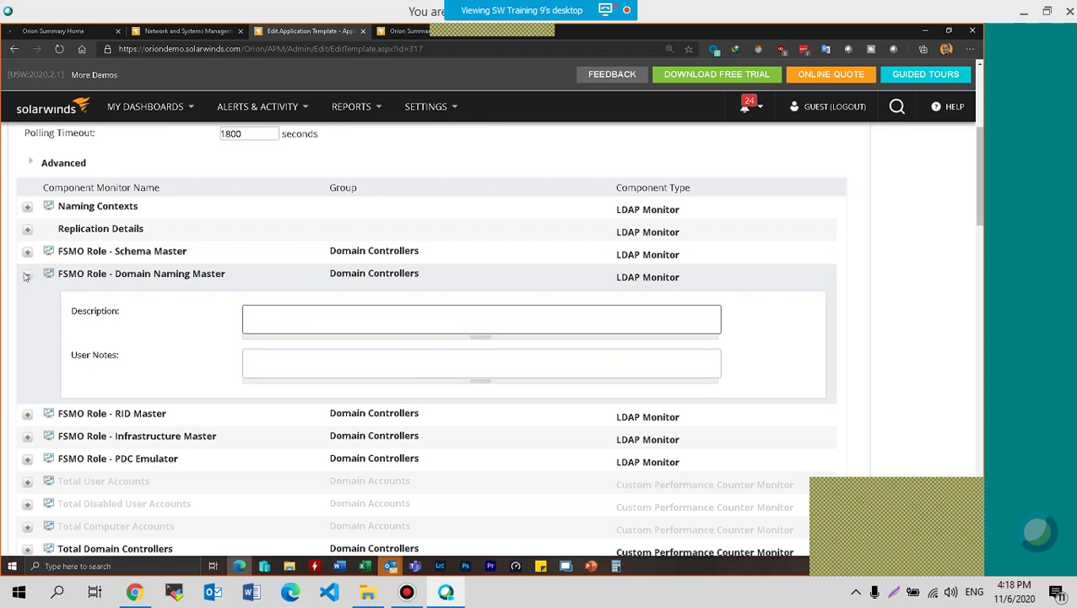
pyautogui.click(26, 275)
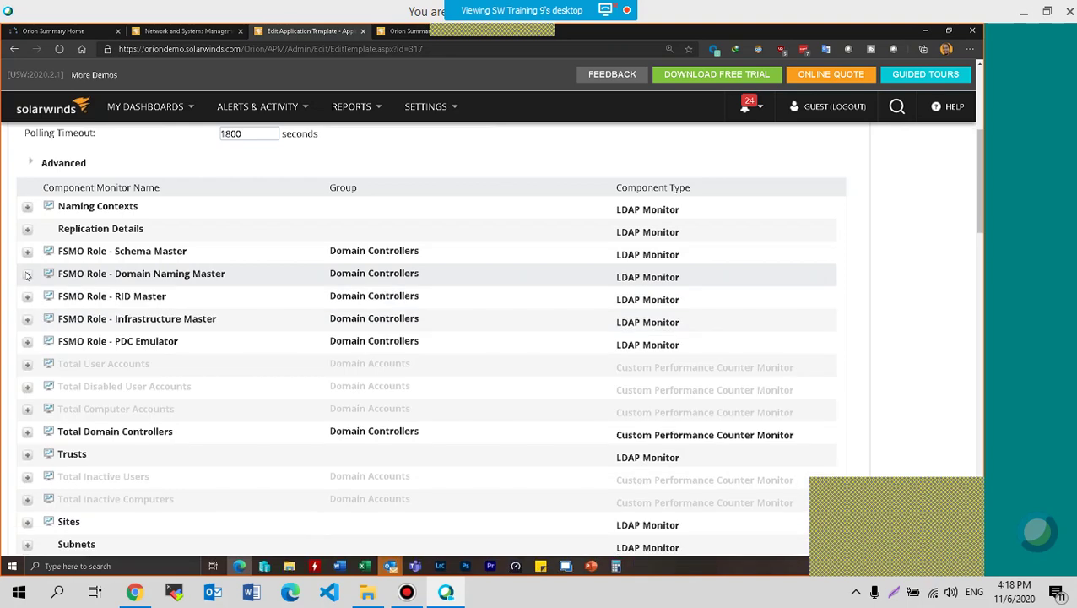
# Check the RID Master and PDC Emulator monitors' empty Description and User Notes, then collapse them
pyautogui.click(27, 297)
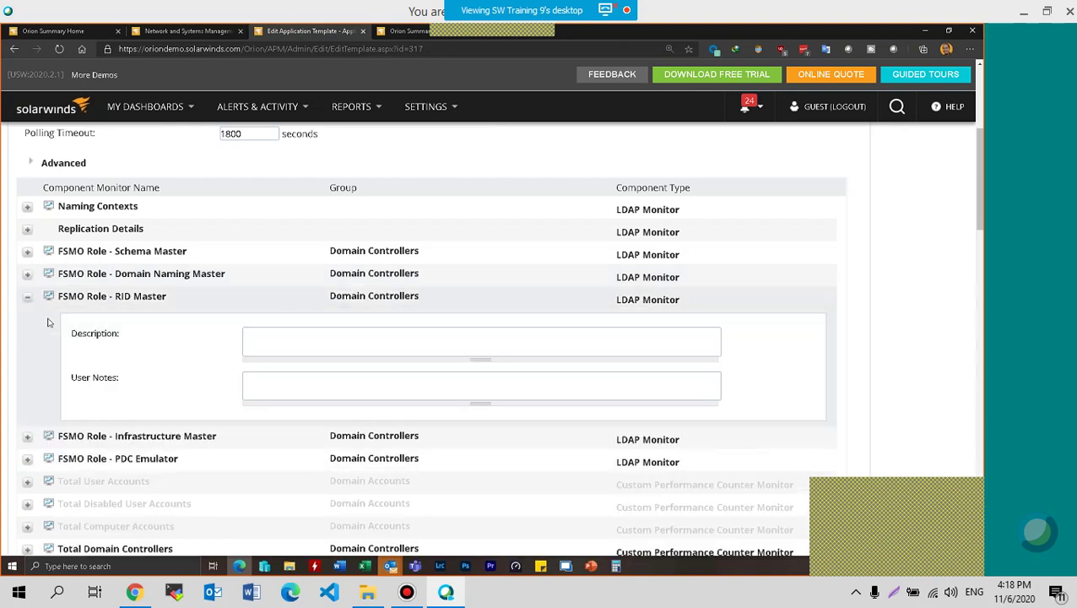
pyautogui.scroll(-1, 99, 338)
pyautogui.click(316, 309)
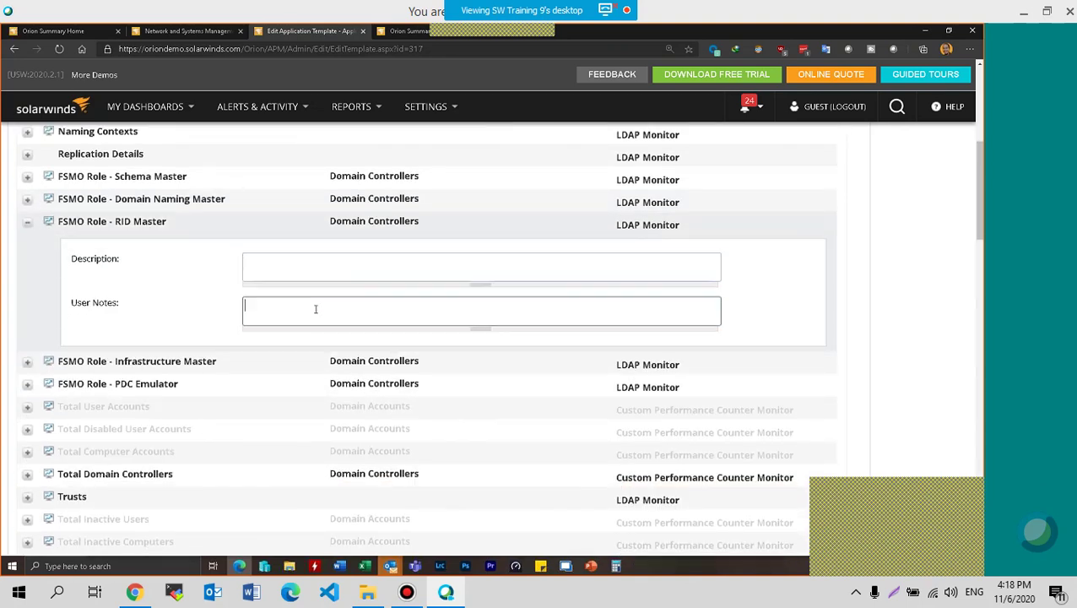
pyautogui.click(315, 276)
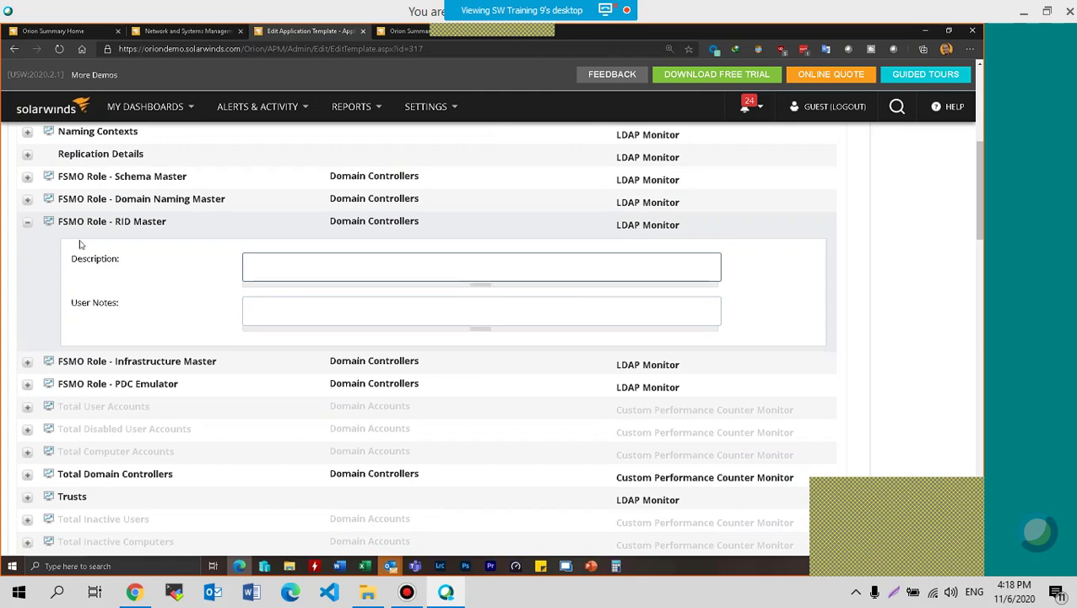
pyautogui.click(28, 224)
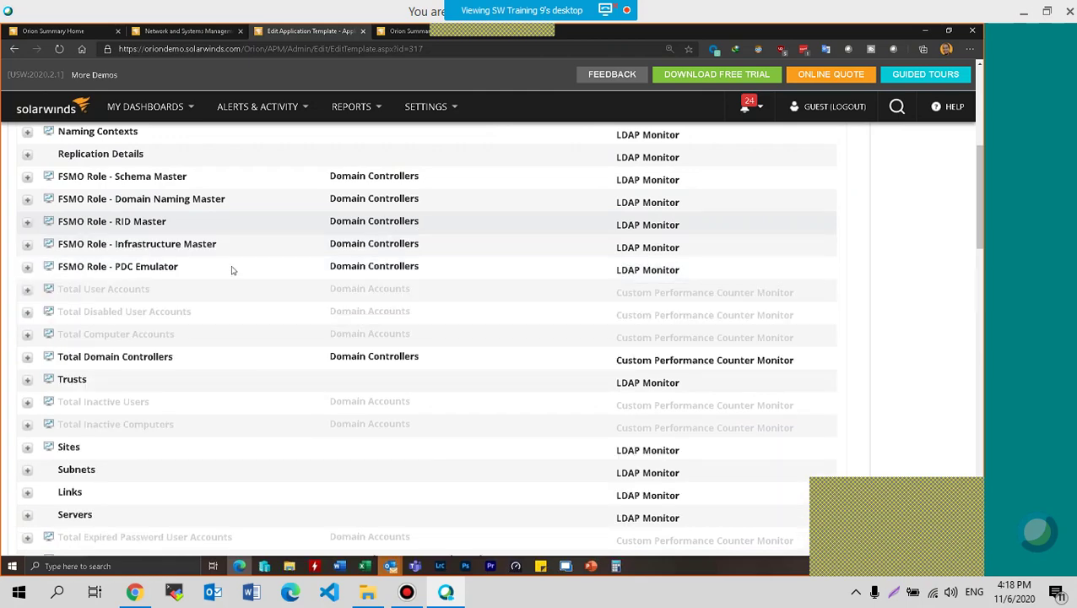
pyautogui.click(27, 266)
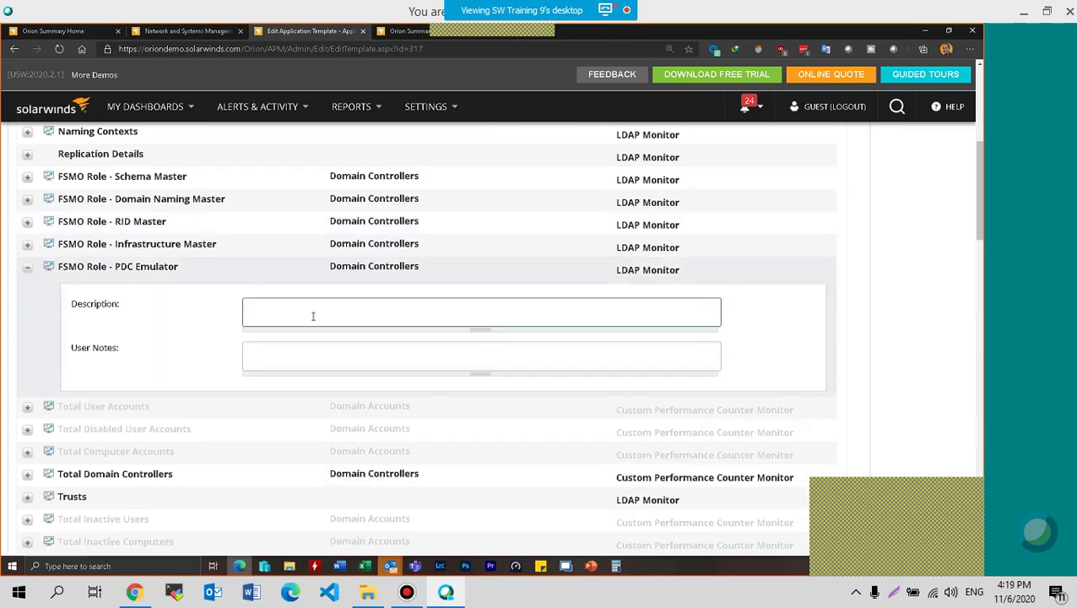
pyautogui.click(27, 268)
pyautogui.scroll(-10, 29, 346)
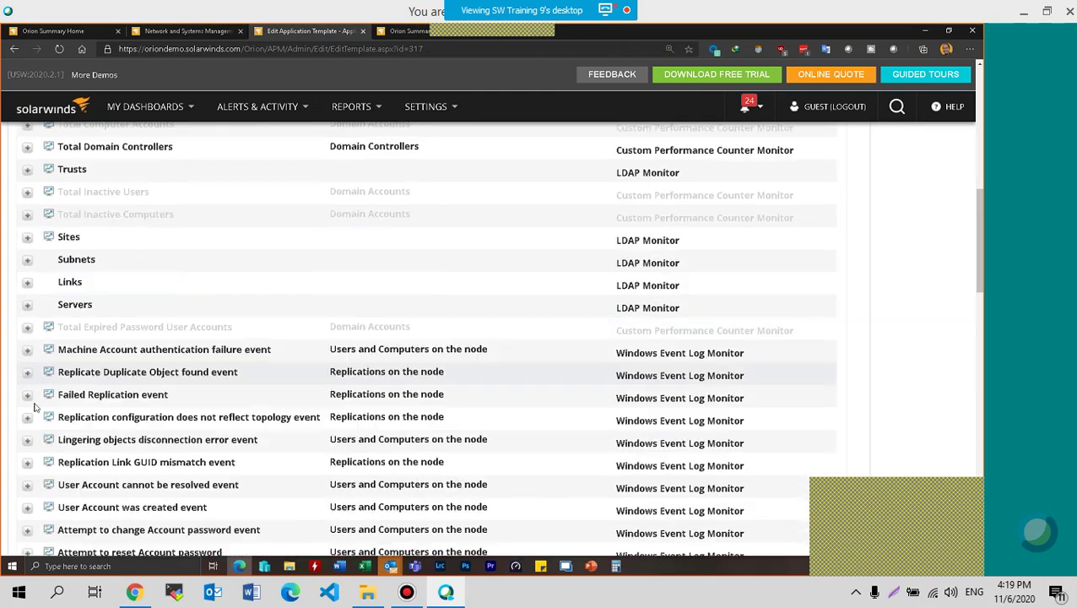
# Expand 'Account was disabled event', keeping status Down and reviewing event ID 4725
pyautogui.click(27, 338)
pyautogui.scroll(-2, 30, 346)
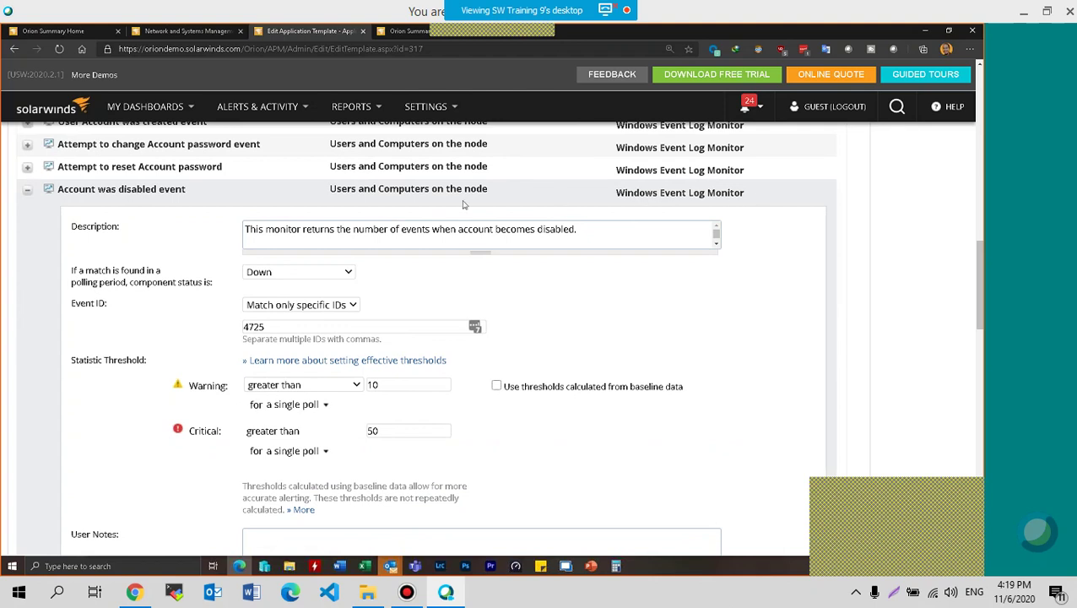
pyautogui.scroll(-1, 216, 363)
pyautogui.click(333, 199)
pyautogui.click(353, 235)
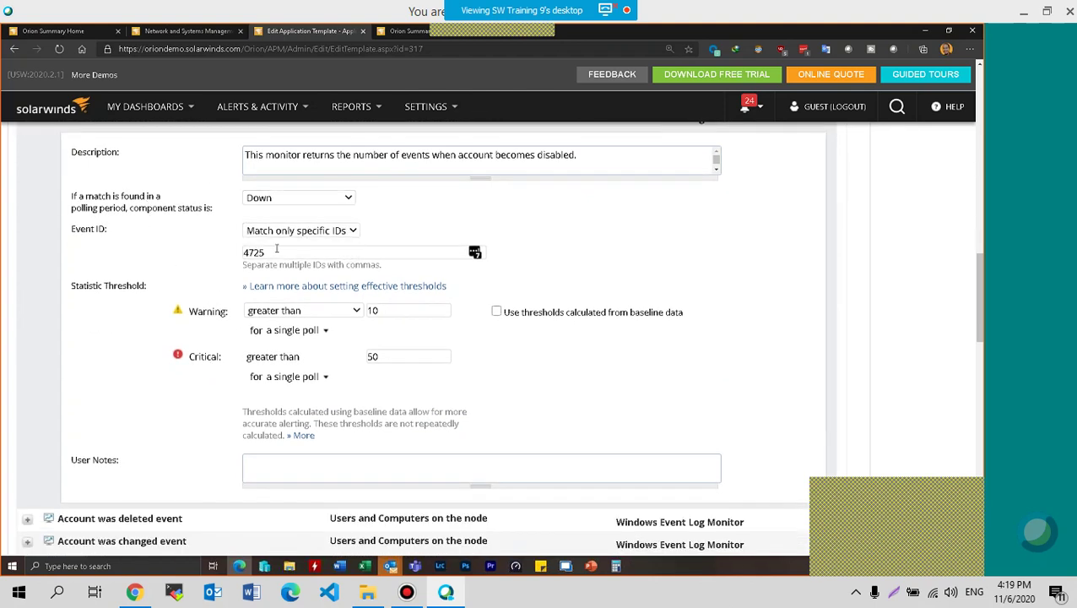
pyautogui.doubleClick(291, 253)
# Review the Warning 10 and Critical 50 thresholds and polling options without changes
pyautogui.click(375, 310)
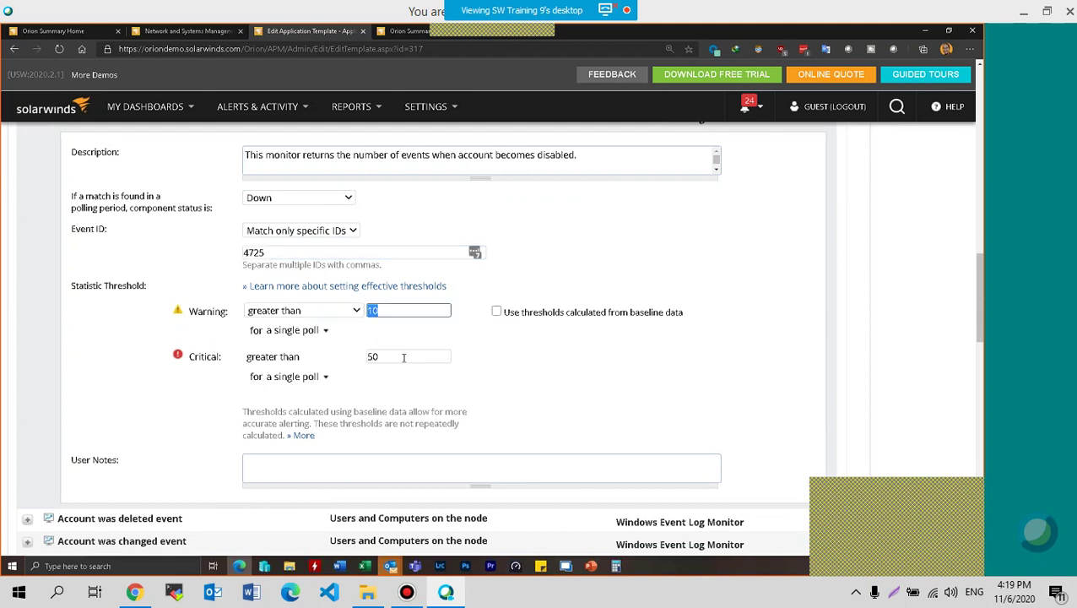
pyautogui.press('Tab')
pyautogui.click(326, 382)
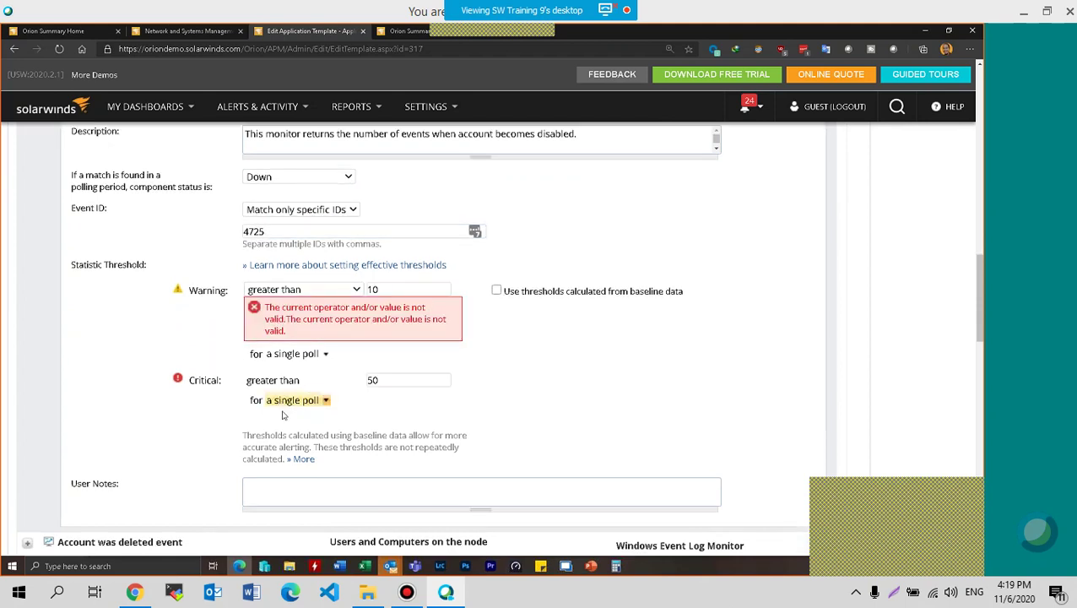
pyautogui.click(326, 404)
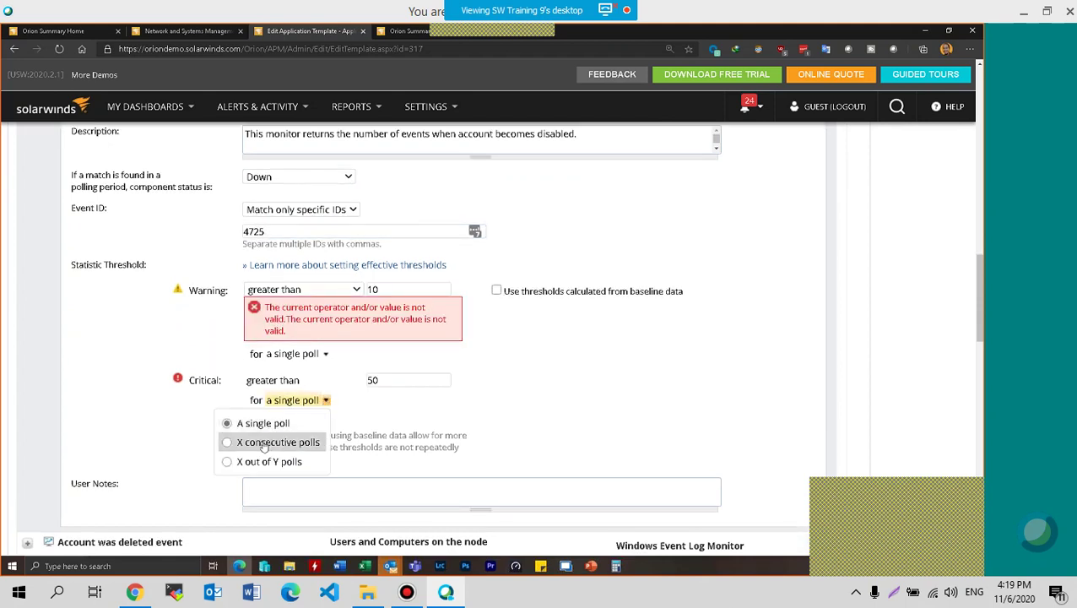
pyautogui.click(692, 438)
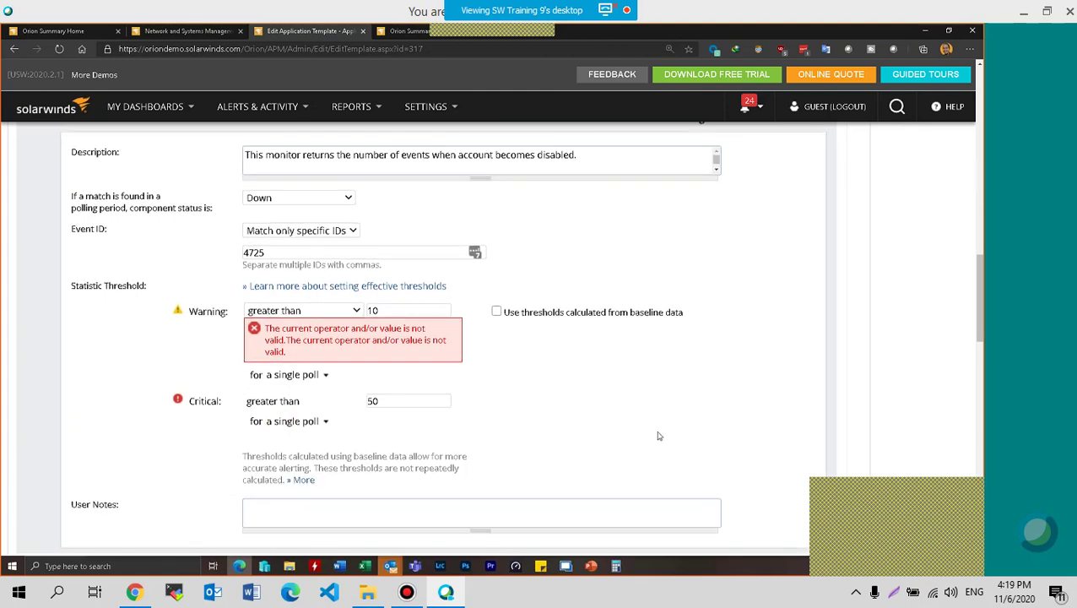
pyautogui.scroll(3, 691, 434)
pyautogui.click(298, 400)
pyautogui.click(428, 407)
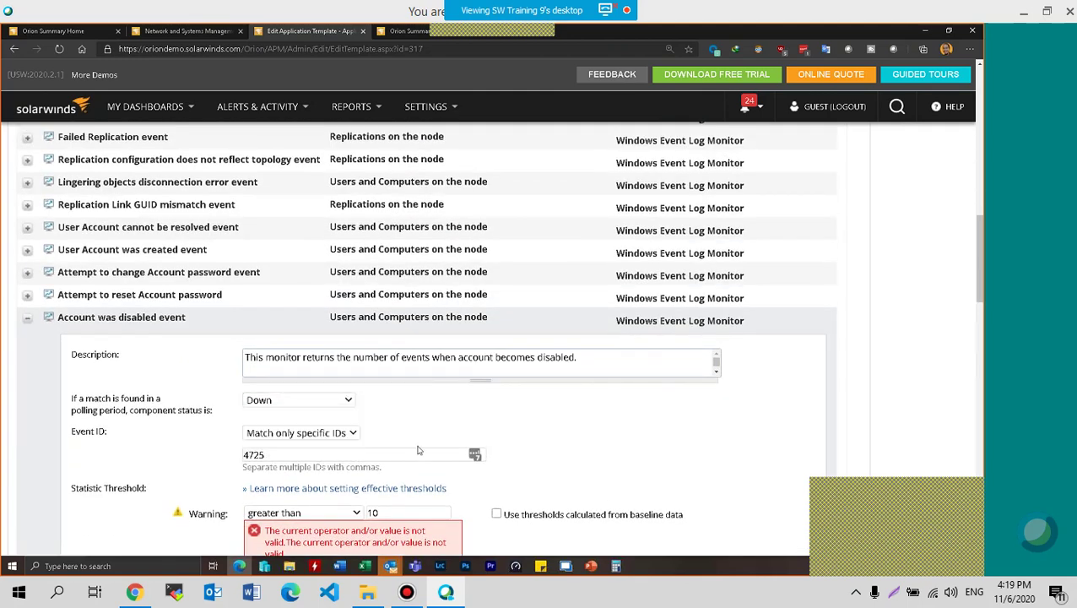
# Leave the template editor and return to the templates list
pyautogui.scroll(3, 418, 450)
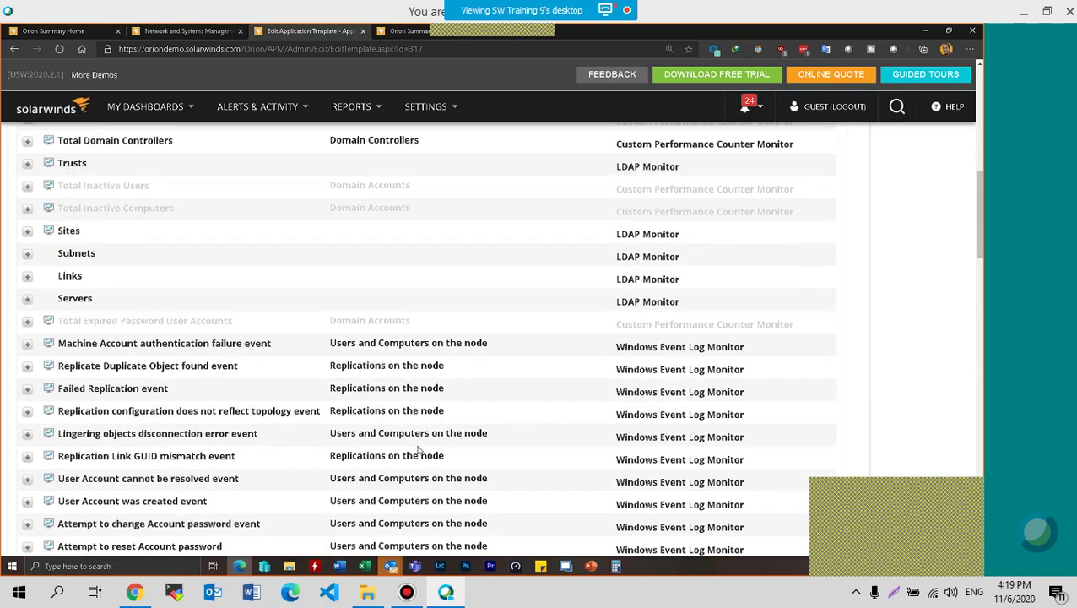
pyautogui.scroll(-6, 418, 450)
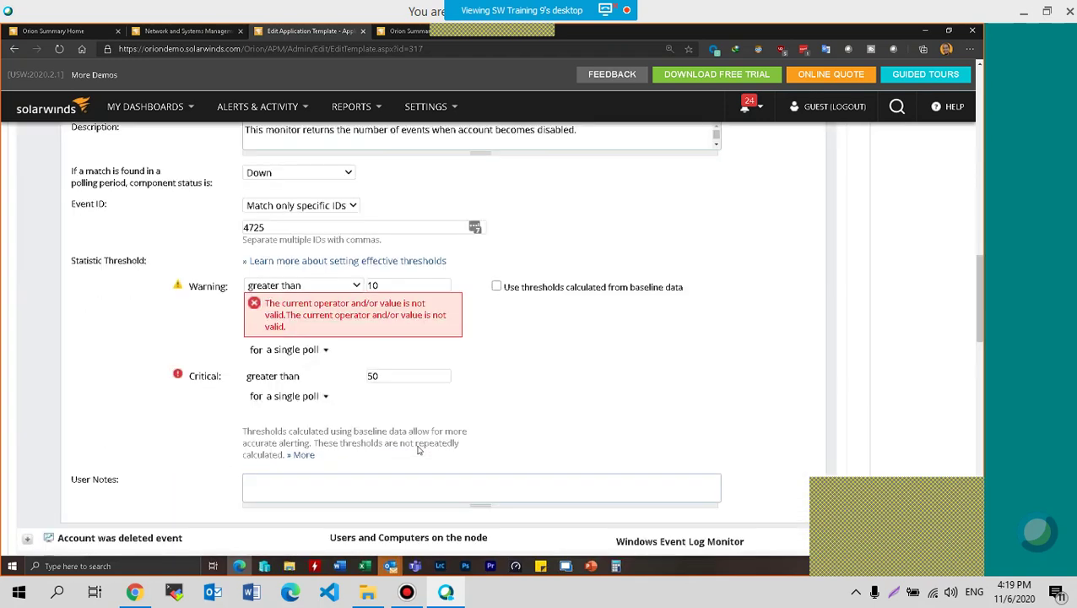
pyautogui.scroll(-5, 418, 450)
pyautogui.scroll(4, 416, 439)
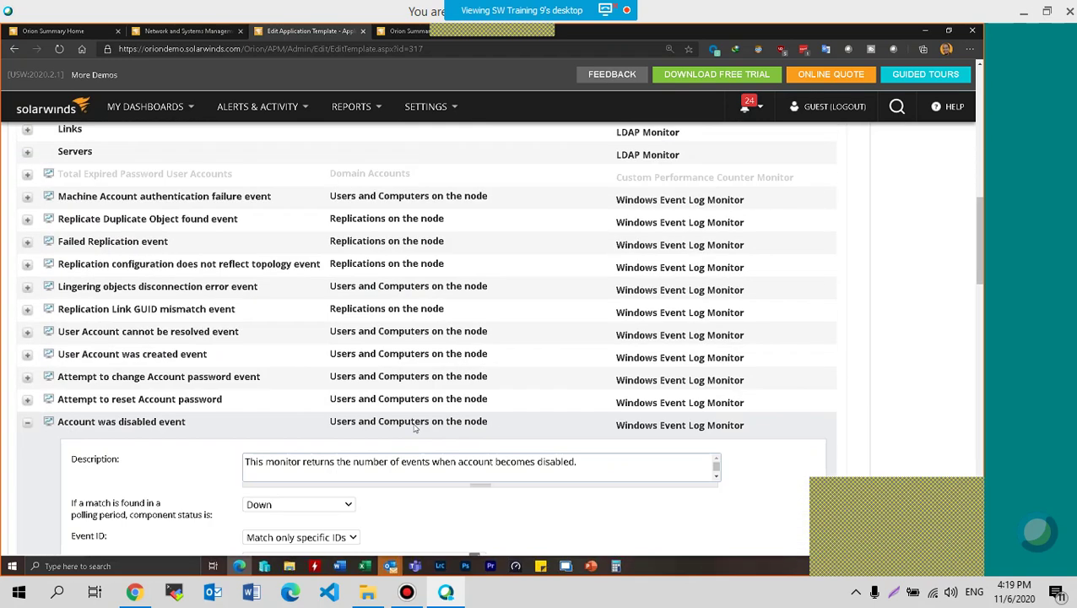
pyautogui.click(14, 49)
# Open the Active Directory summary from My Dashboards > Applications
pyautogui.click(14, 49)
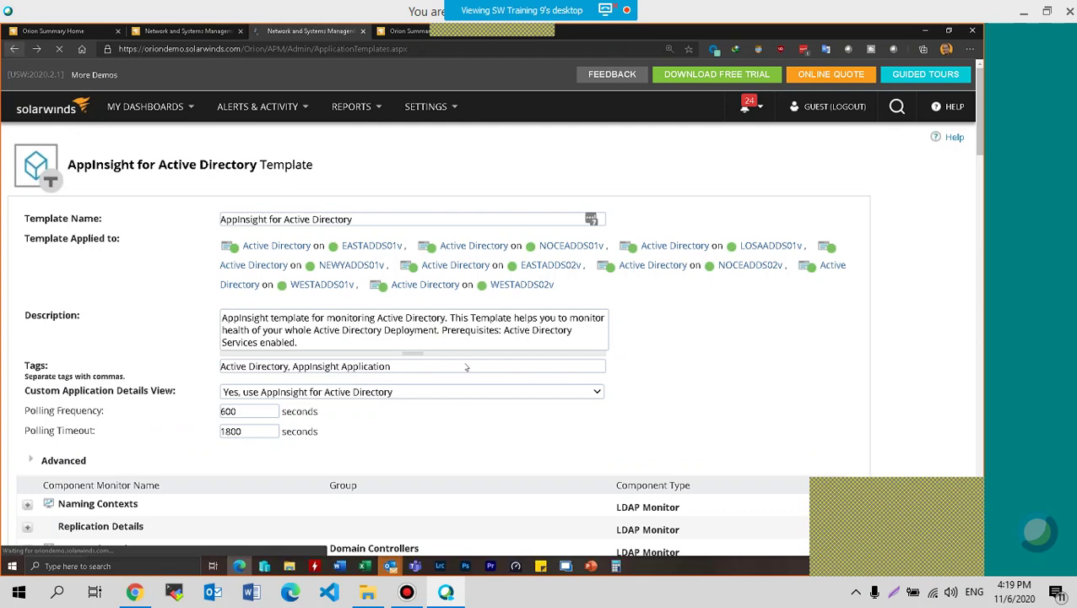
pyautogui.moveTo(157, 114)
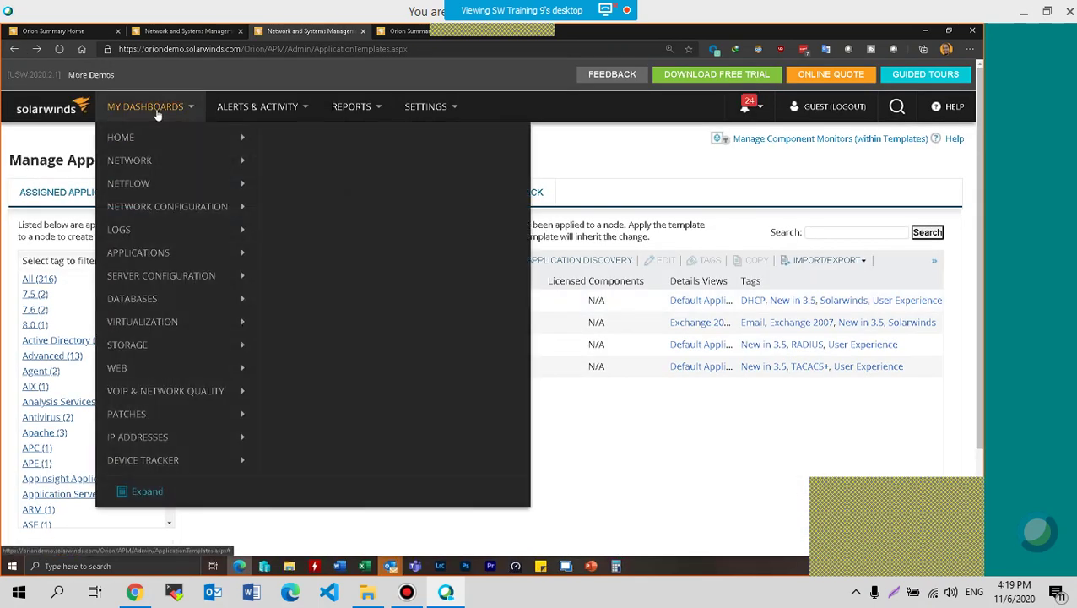
pyautogui.moveTo(163, 258)
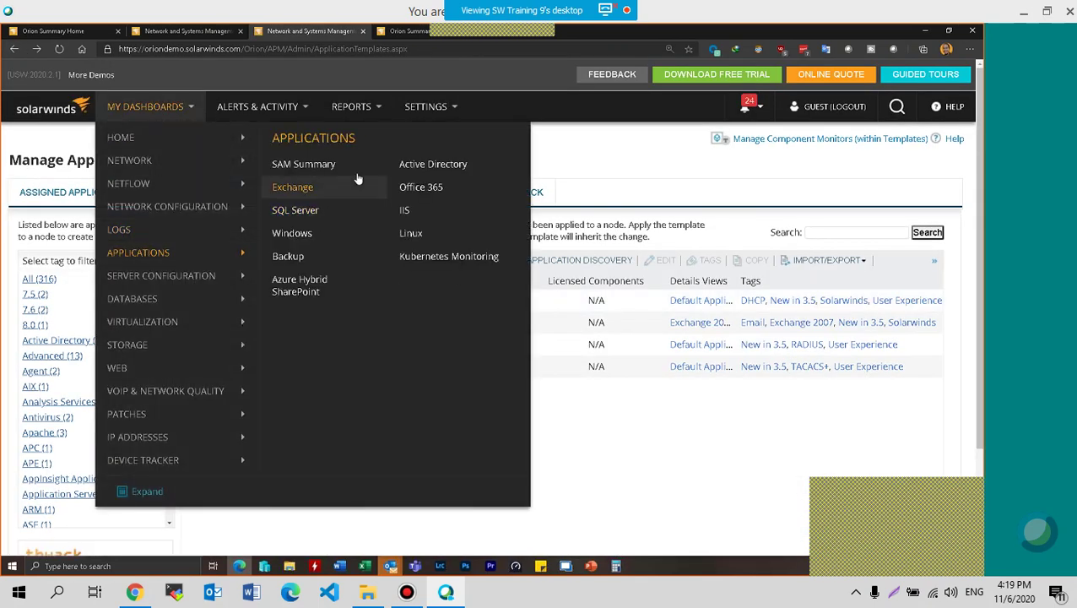
pyautogui.click(436, 166)
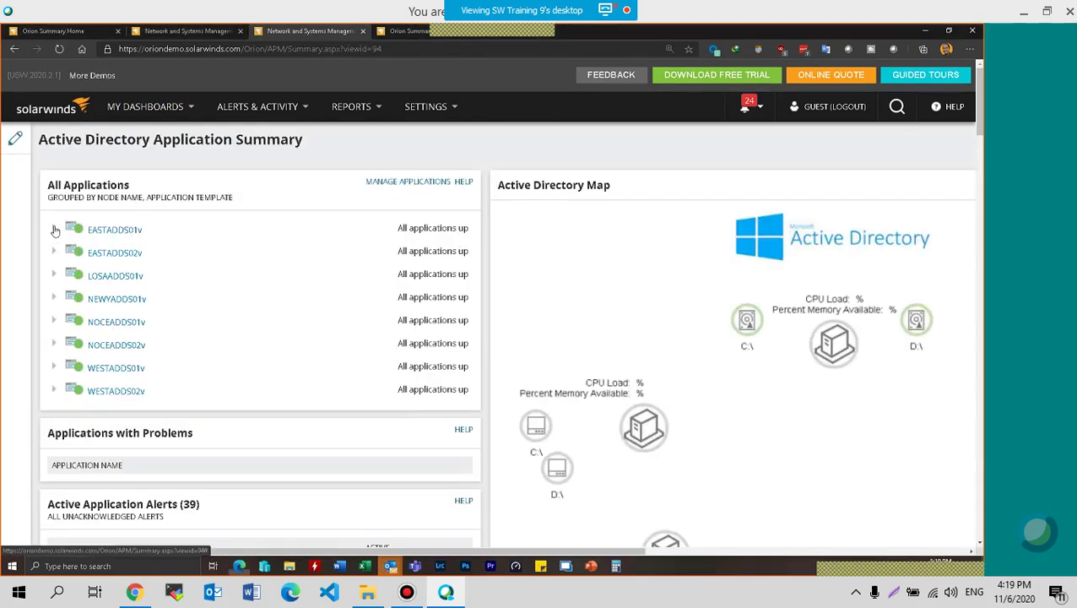
# Open AppInsight for Active Directory on EASTADDS01v, narrow the left column to 470 px and scroll down
pyautogui.click(54, 229)
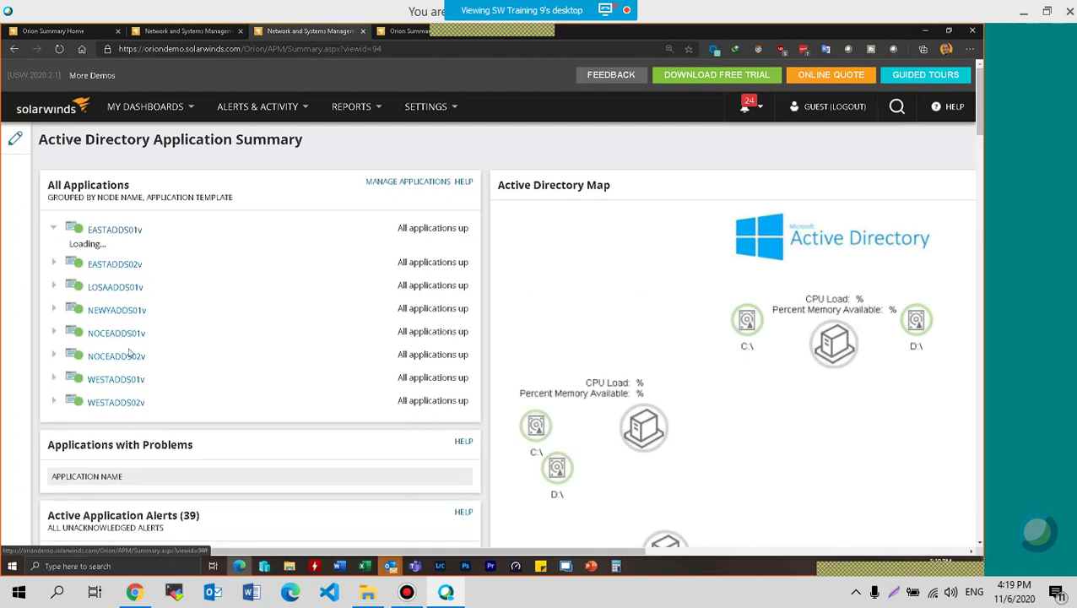
pyautogui.click(136, 253)
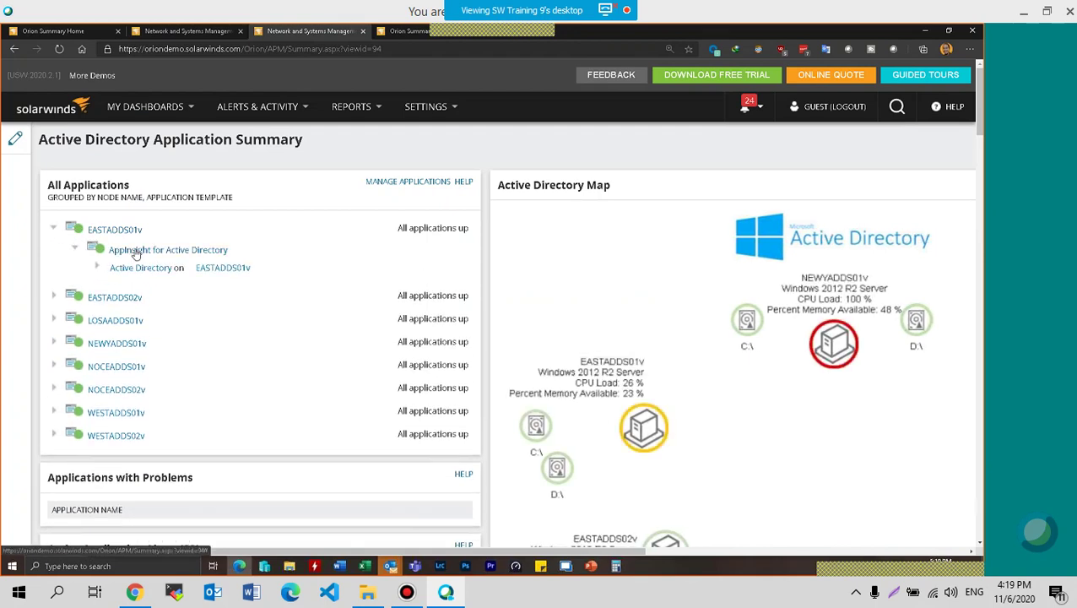
pyautogui.click(147, 273)
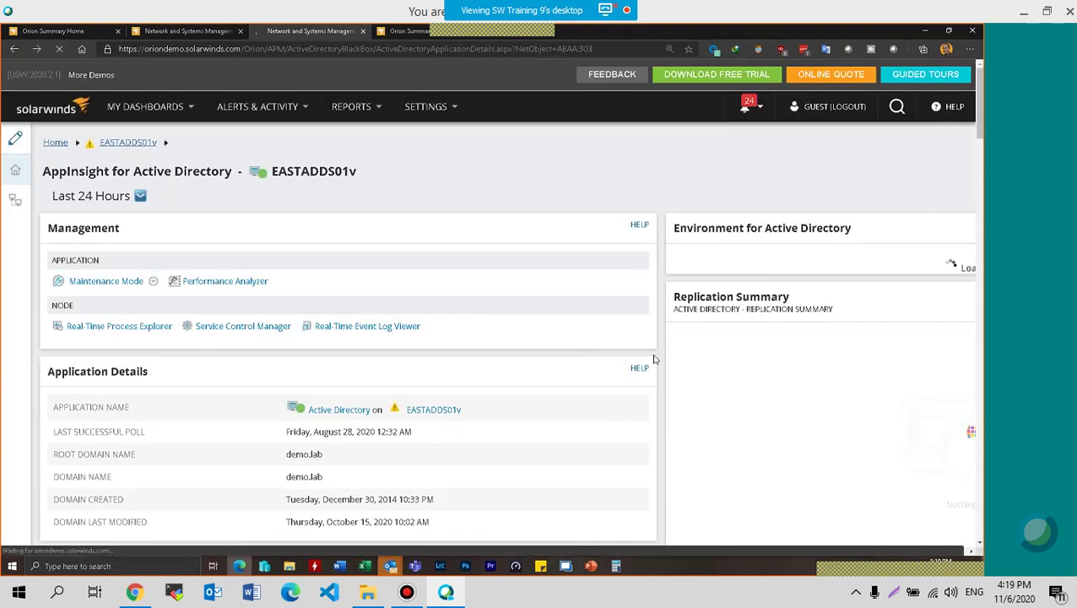
pyautogui.hotkey('alt', 'Left')
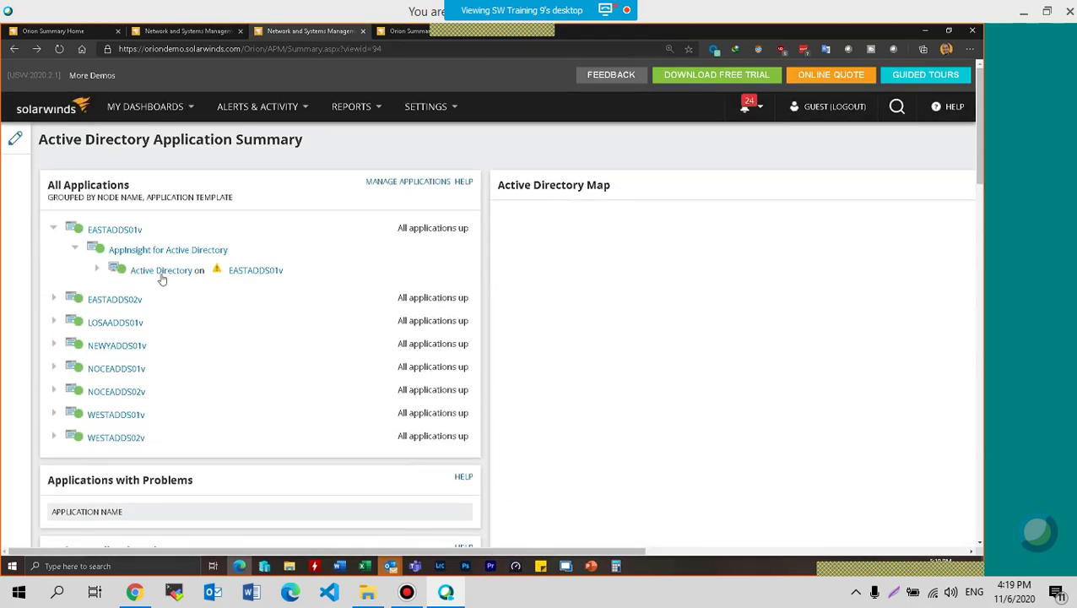
pyautogui.click(162, 277)
pyautogui.moveTo(484, 269); pyautogui.dragTo(399, 261)
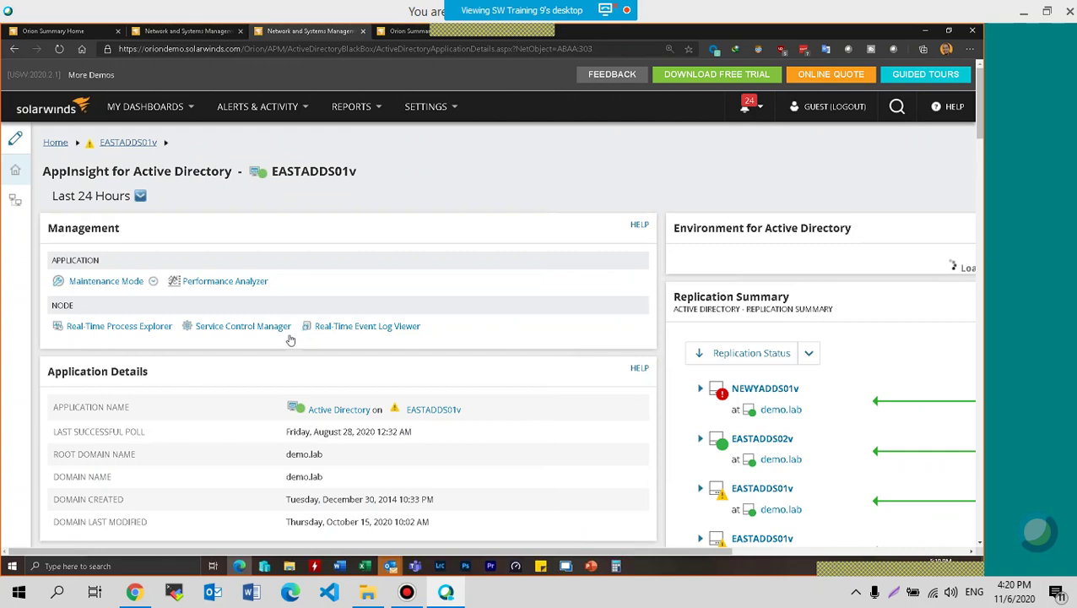
pyautogui.scroll(-5, 291, 340)
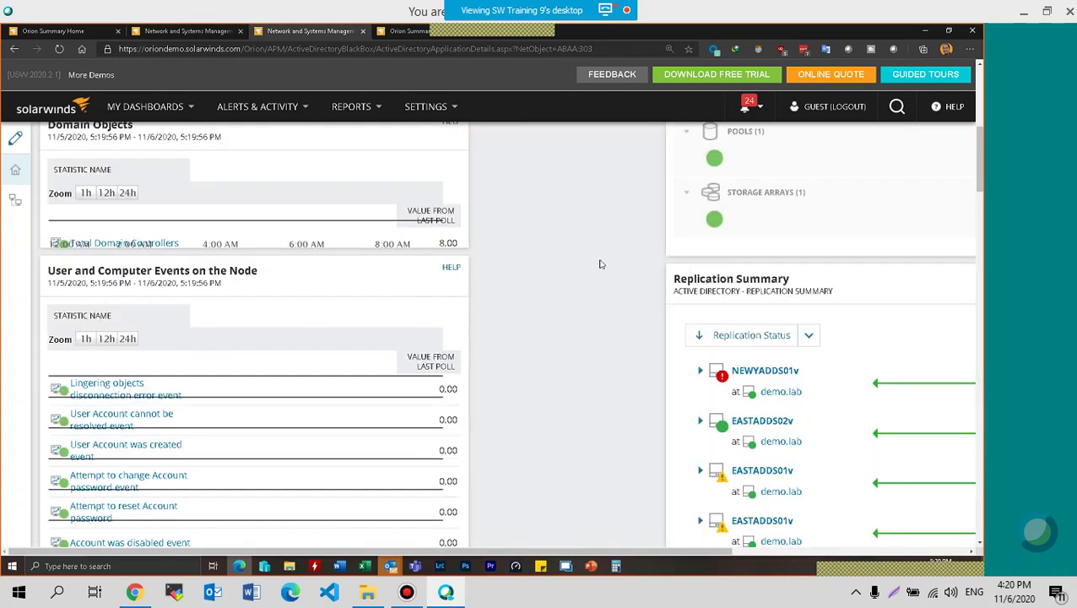
# Zoom Edge out two steps from 150%
pyautogui.click(969, 49)
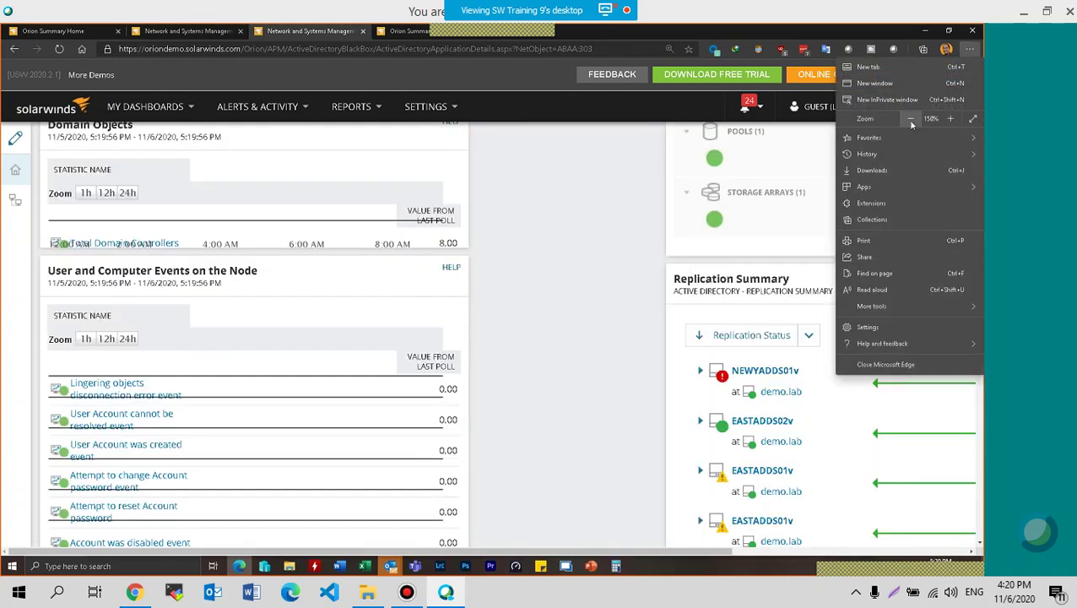
pyautogui.click(912, 119)
pyautogui.click(911, 119)
pyautogui.click(127, 87)
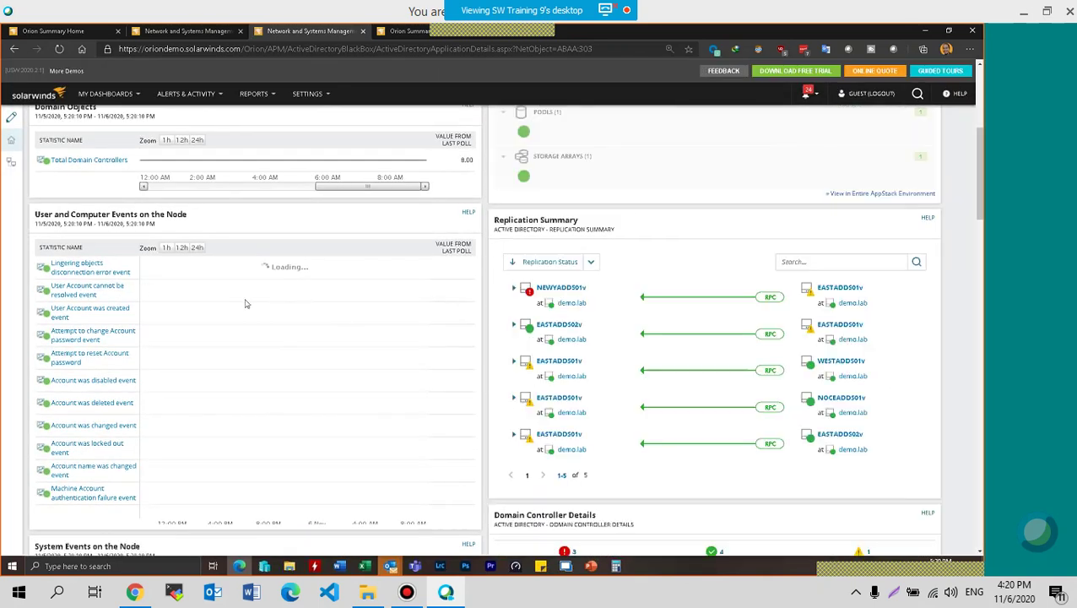
pyautogui.moveTo(240, 309)
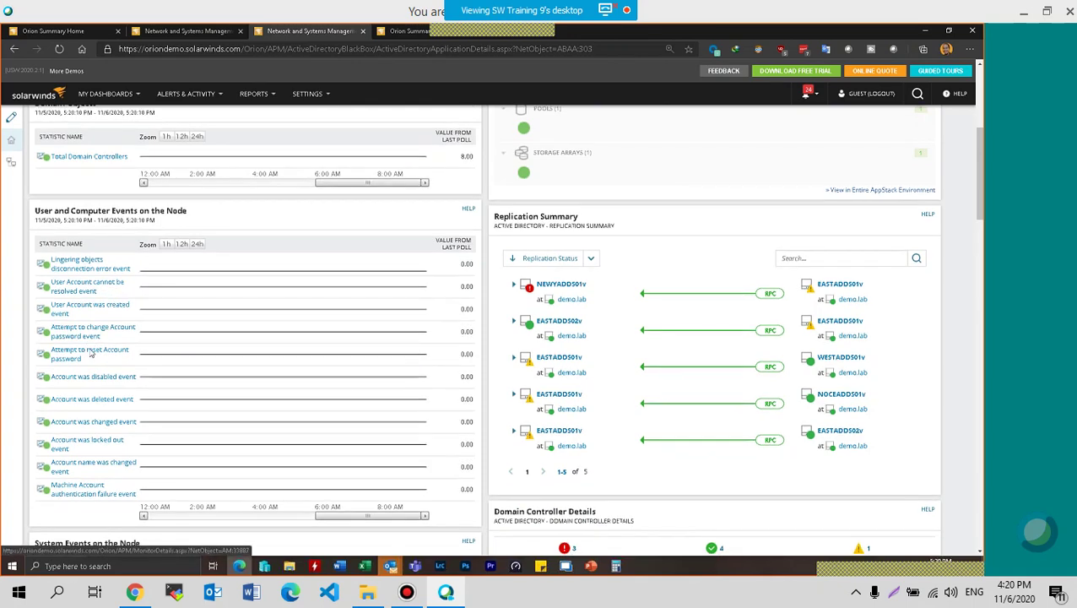
pyautogui.scroll(-2, 91, 342)
pyautogui.scroll(2, 169, 321)
pyautogui.moveTo(218, 285)
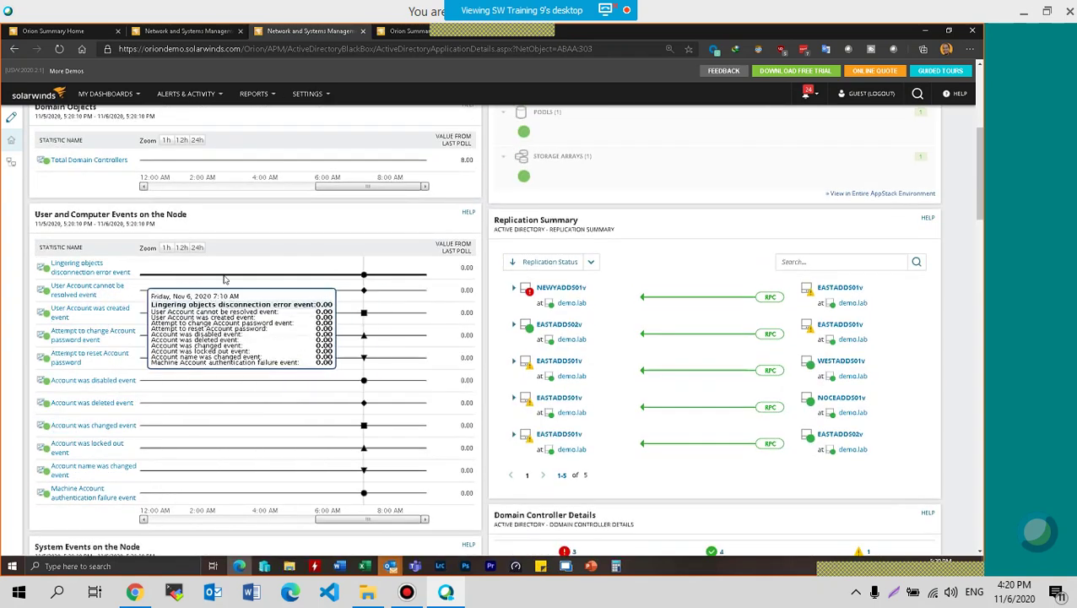
pyautogui.scroll(-1, 235, 297)
pyautogui.scroll(-4, 235, 295)
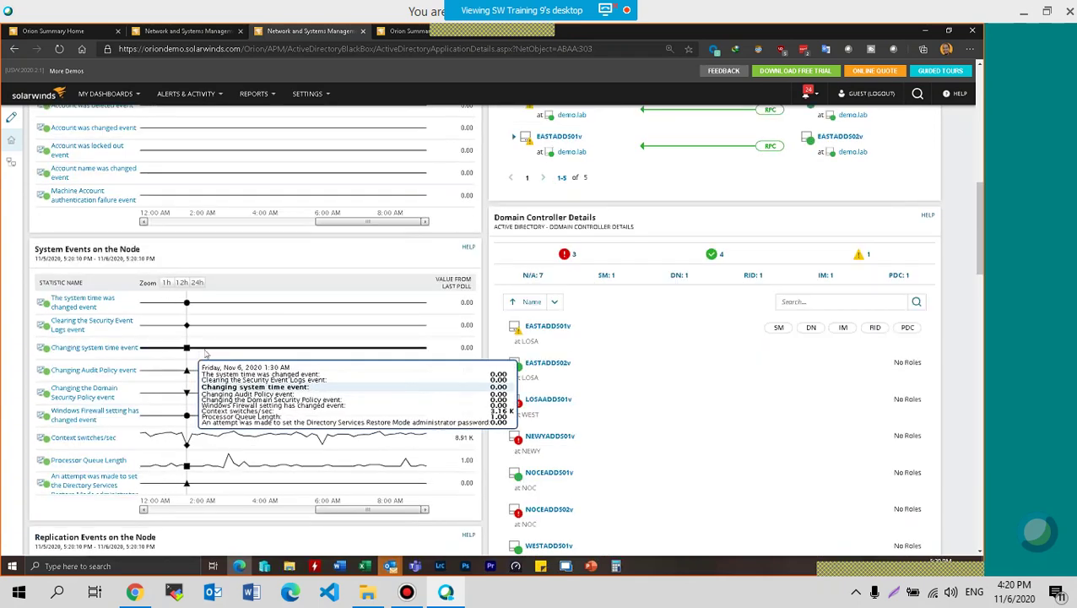
pyautogui.scroll(-6, 253, 346)
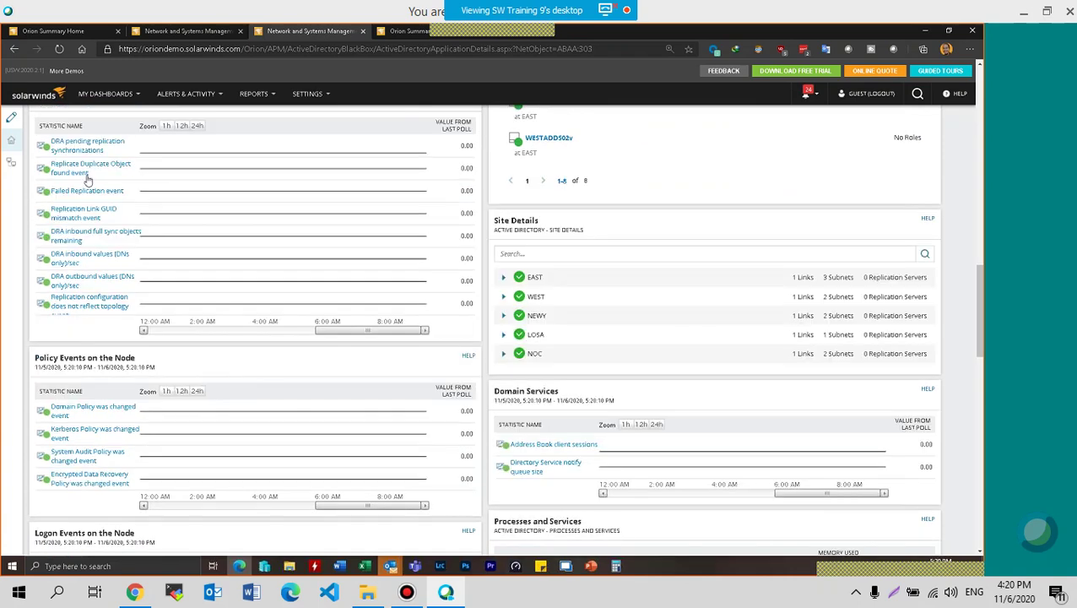
pyautogui.scroll(3, 91, 376)
pyautogui.scroll(-2, 91, 377)
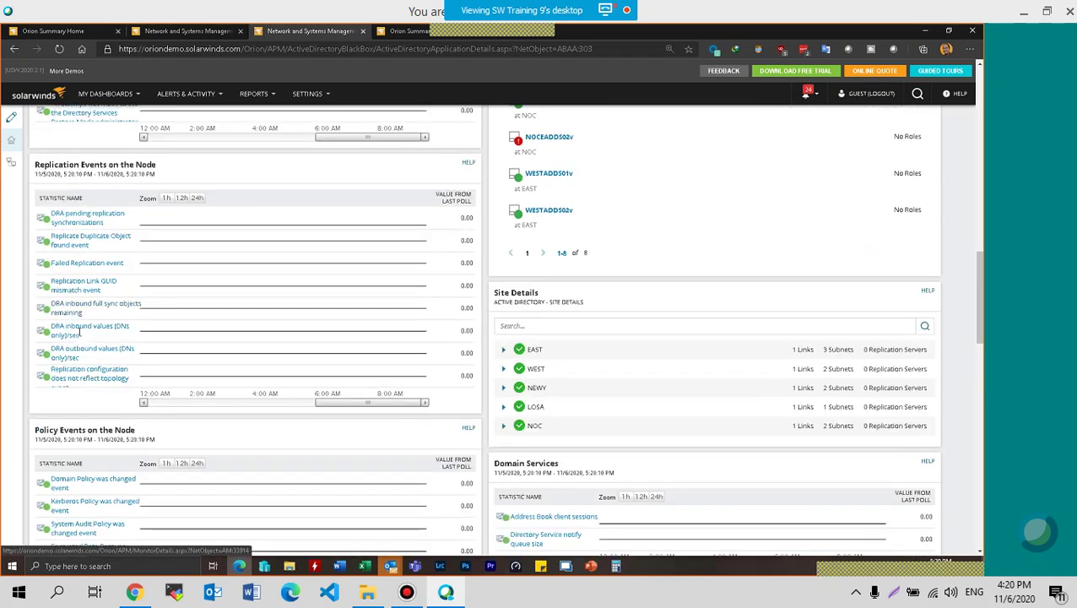
pyautogui.scroll(-2, 80, 332)
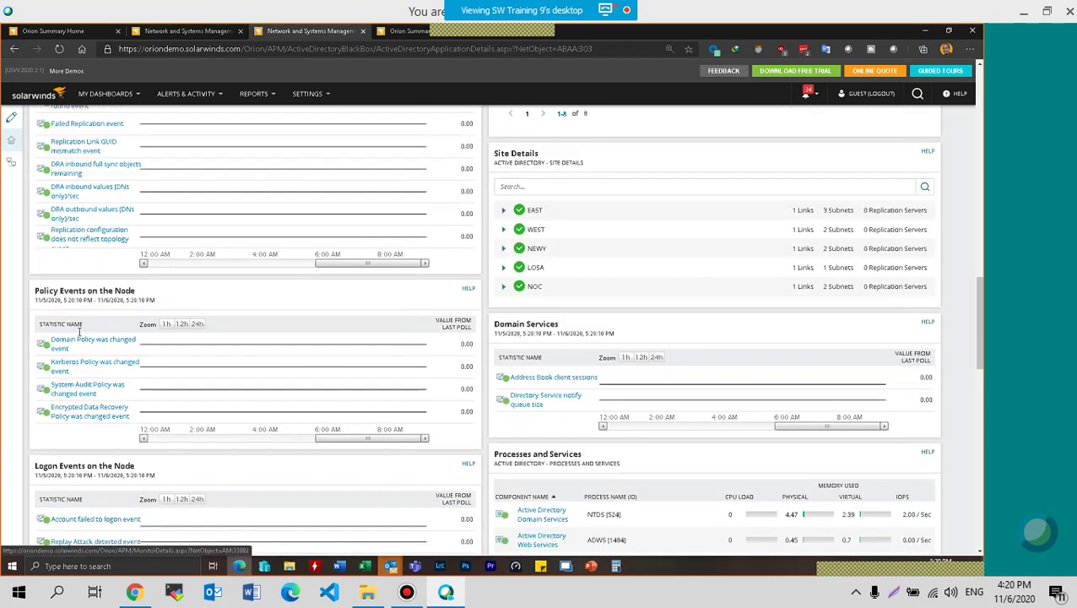
pyautogui.scroll(-3, 79, 332)
pyautogui.scroll(7, 74, 452)
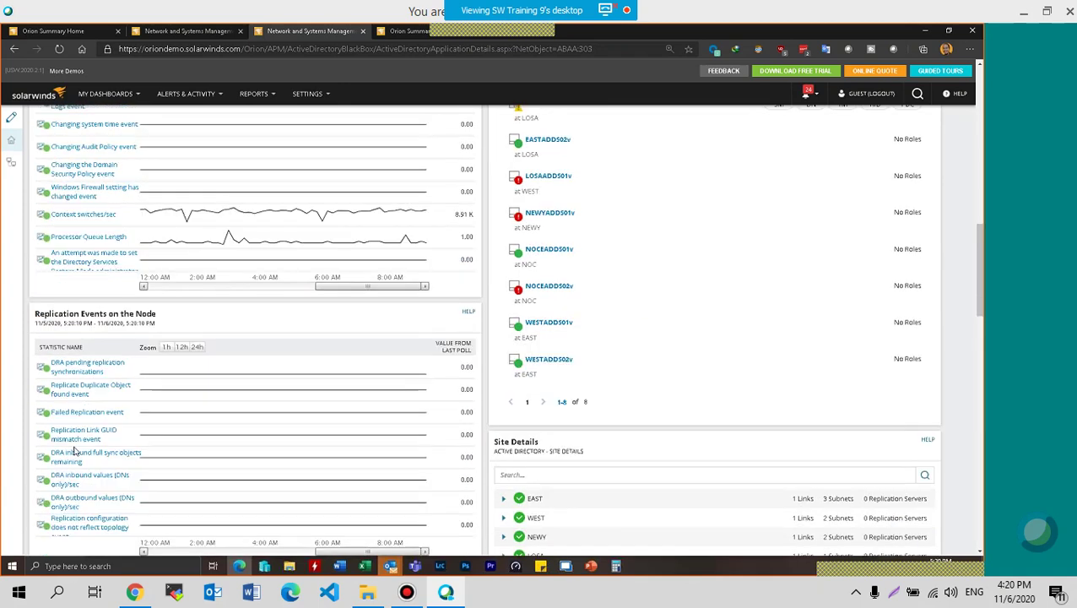
pyautogui.scroll(3, 74, 452)
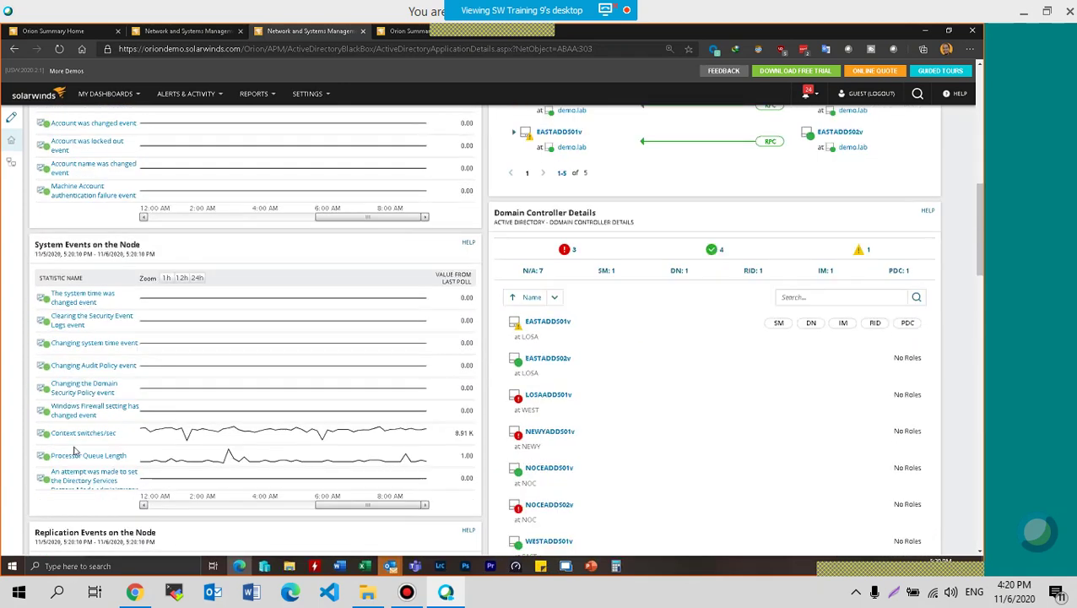
pyautogui.scroll(4, 74, 452)
pyautogui.scroll(5, 236, 84)
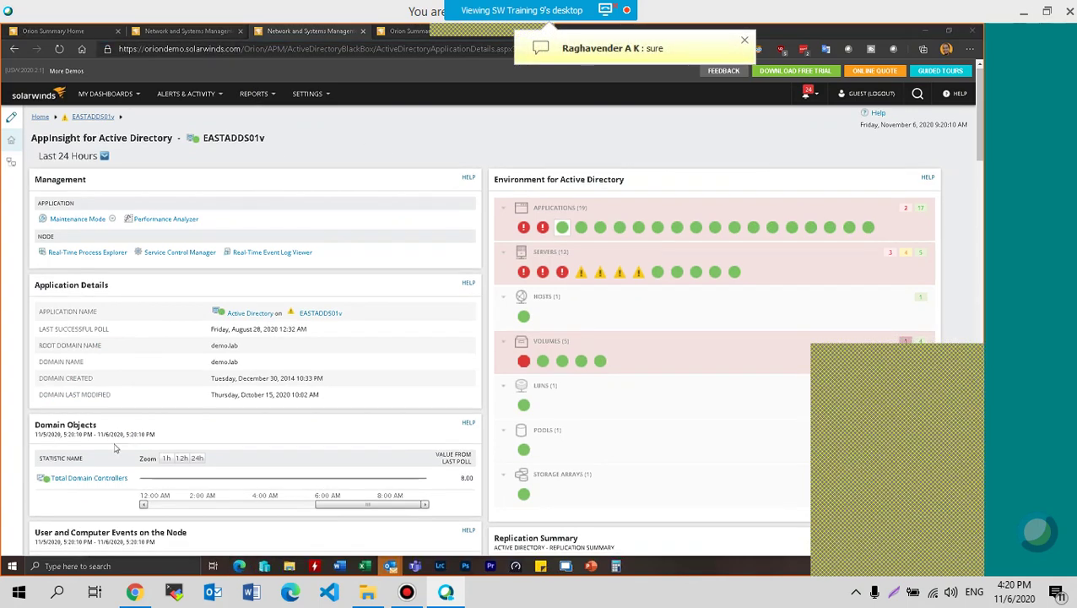
pyautogui.scroll(-1, 113, 445)
pyautogui.scroll(-1, 115, 447)
pyautogui.scroll(-4, 113, 445)
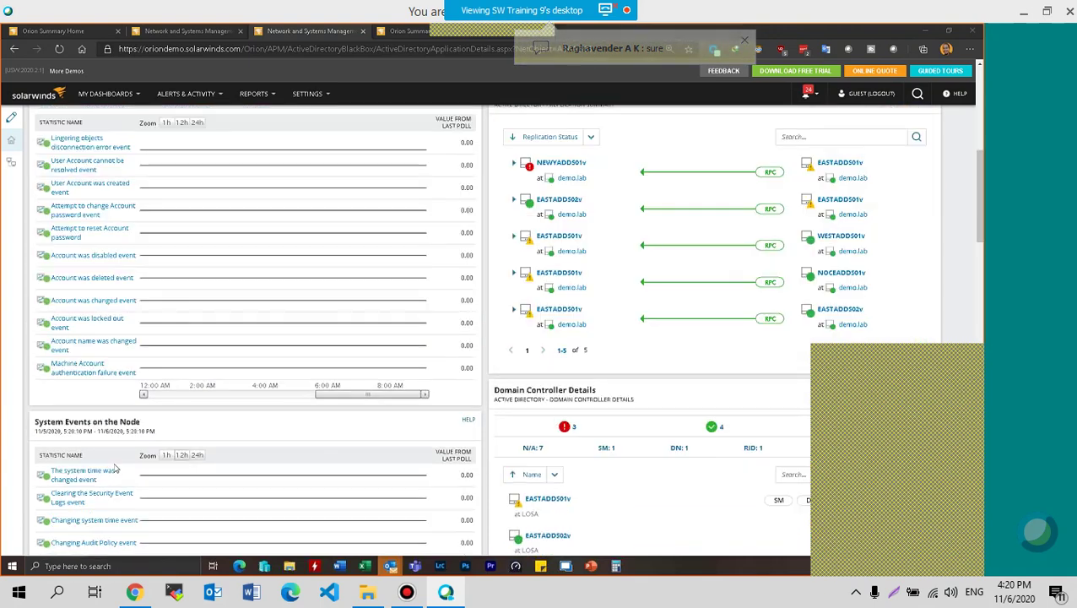
pyautogui.scroll(-1, 254, 486)
pyautogui.scroll(-5, 258, 477)
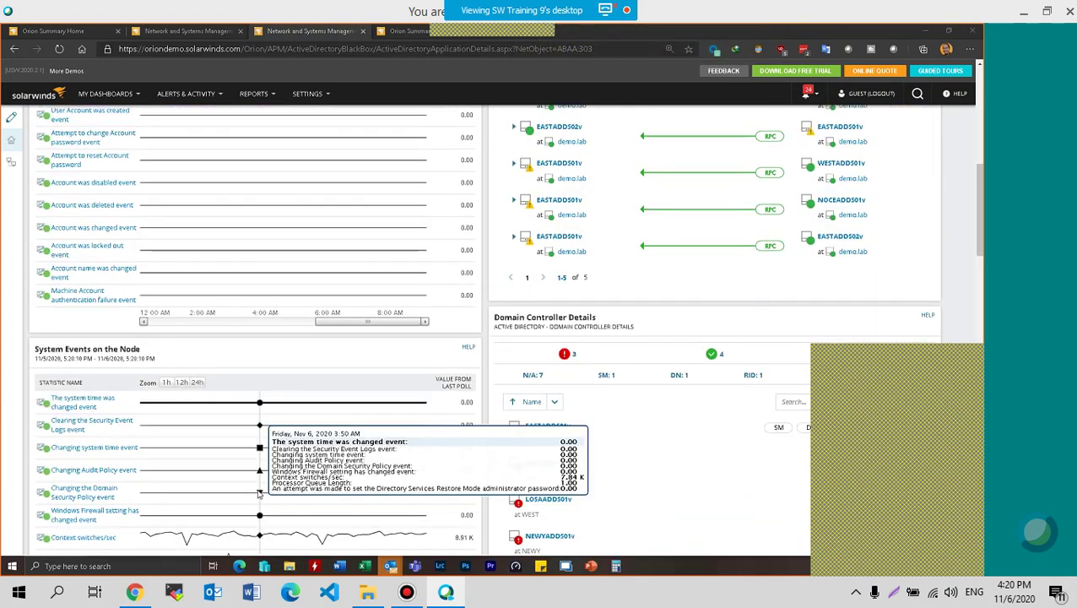
pyautogui.scroll(-3, 107, 425)
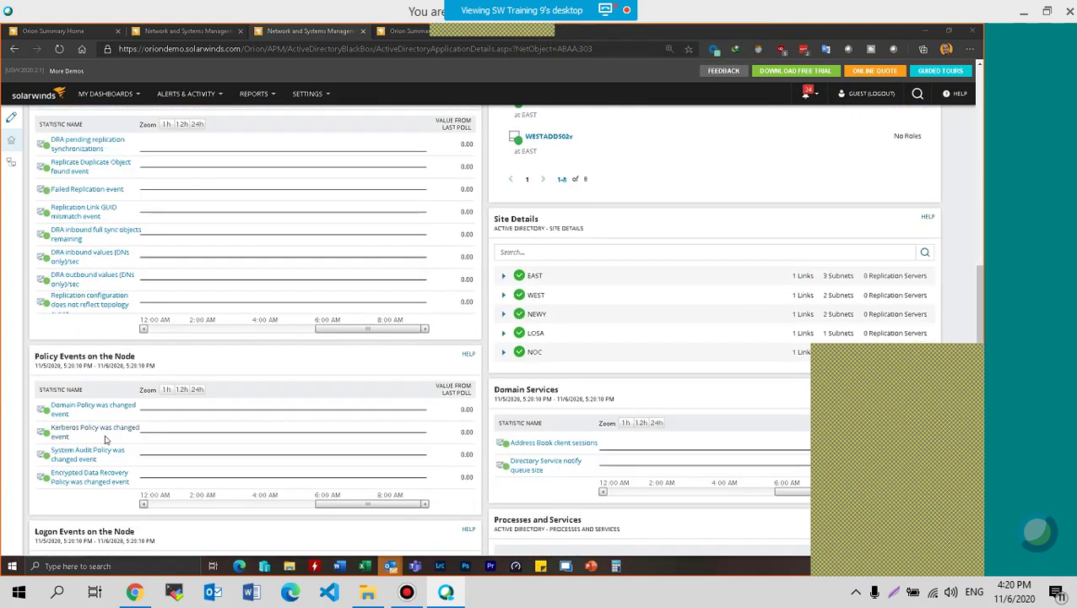
pyautogui.scroll(-5, 97, 462)
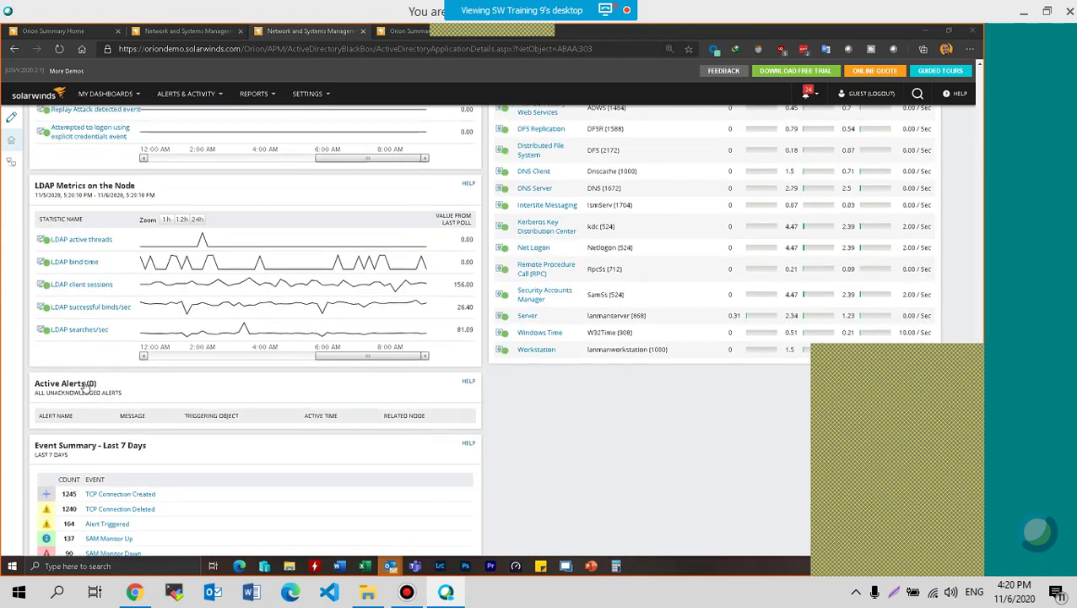
pyautogui.scroll(3, 589, 424)
pyautogui.scroll(10, 589, 425)
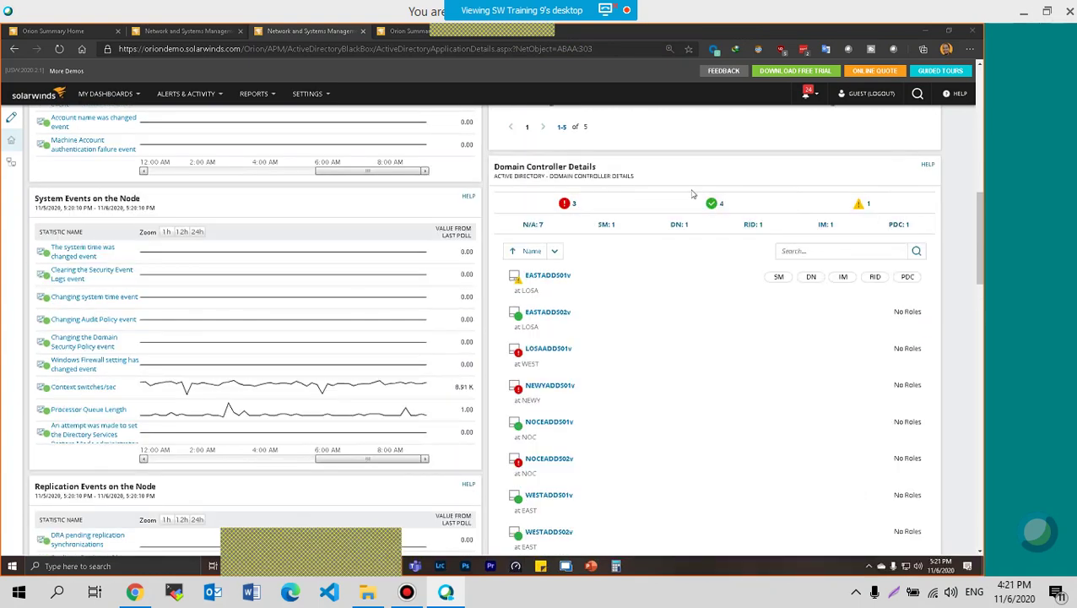
pyautogui.click(597, 232)
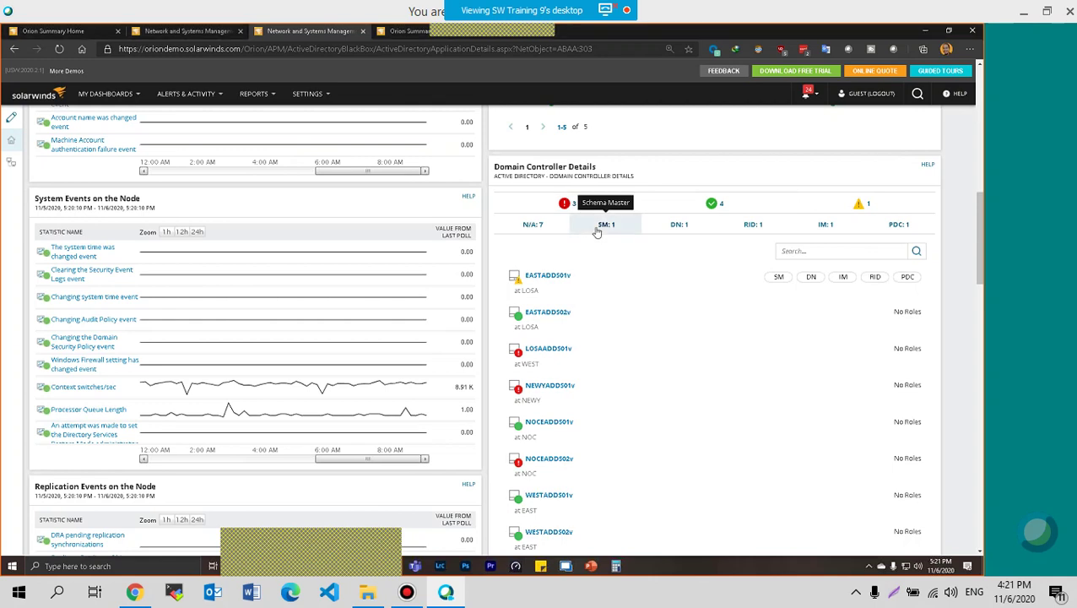
pyautogui.click(650, 225)
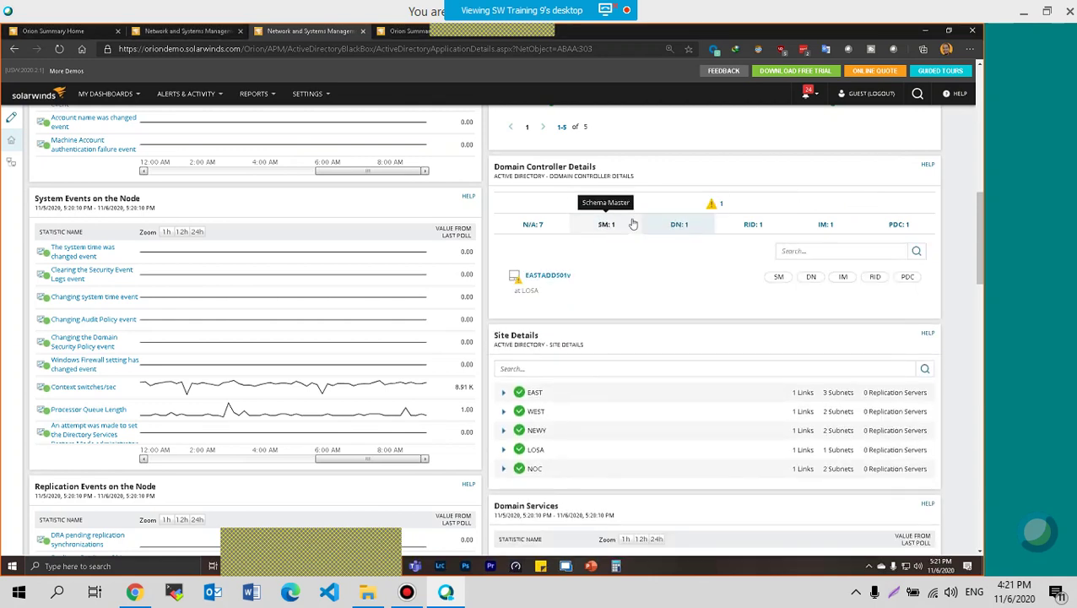
pyautogui.click(757, 228)
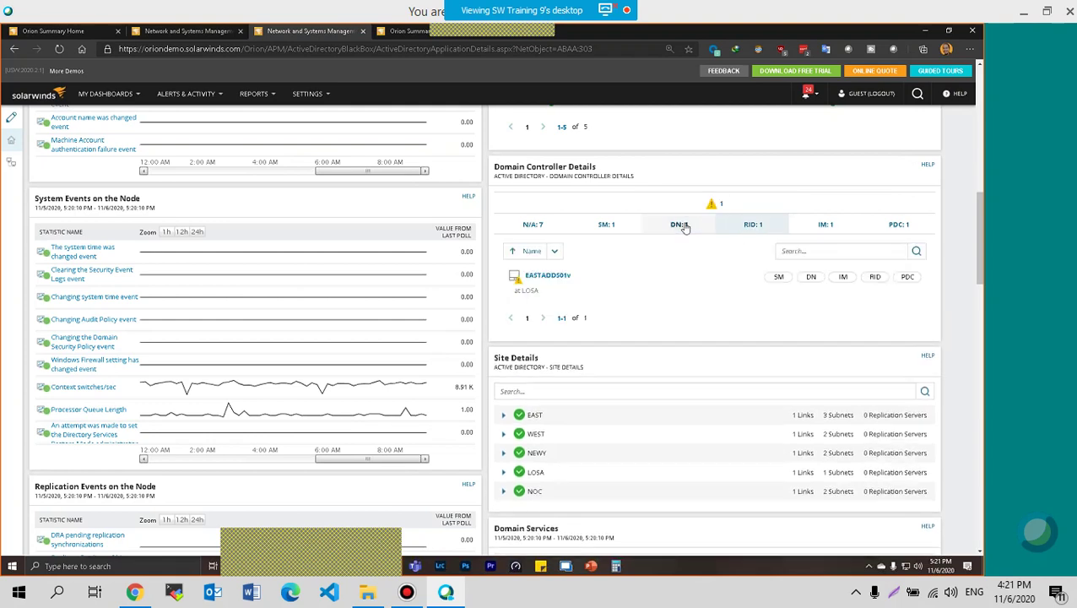
pyautogui.click(771, 227)
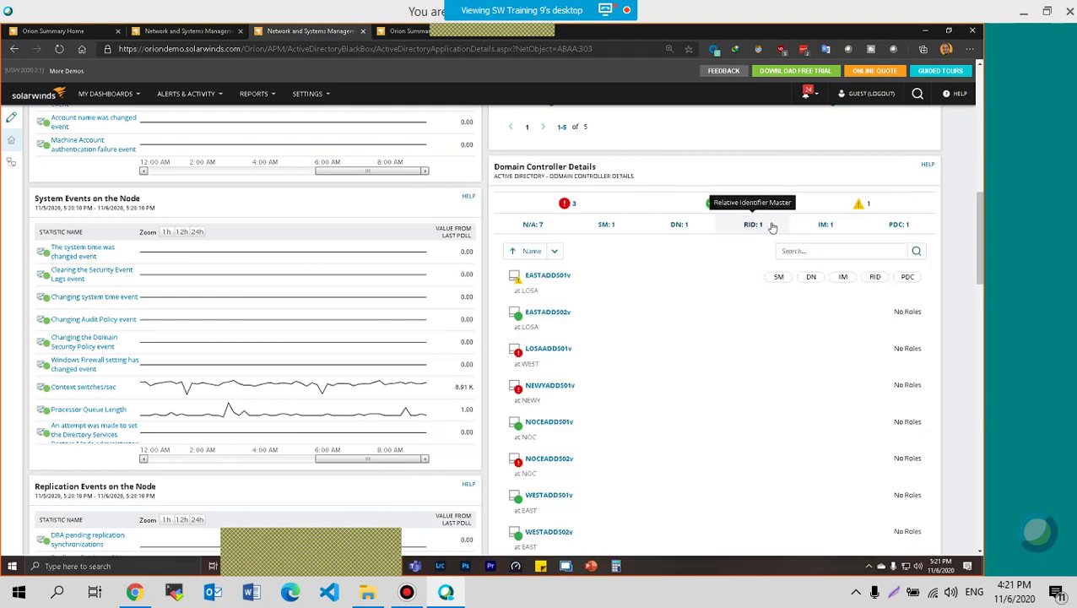